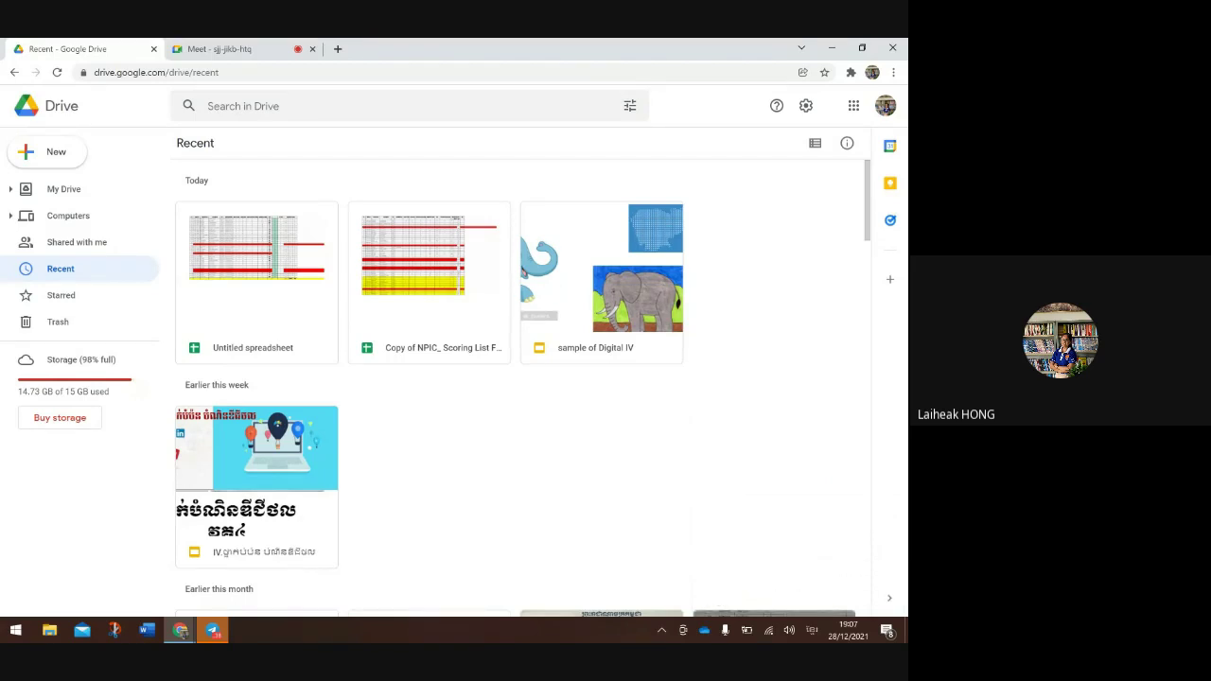
Open the Copy of NPIC_ Scoring List Final spreadsheet from the DIGITAL IV folder inside the starred Digital support folder
left_click(64, 188)
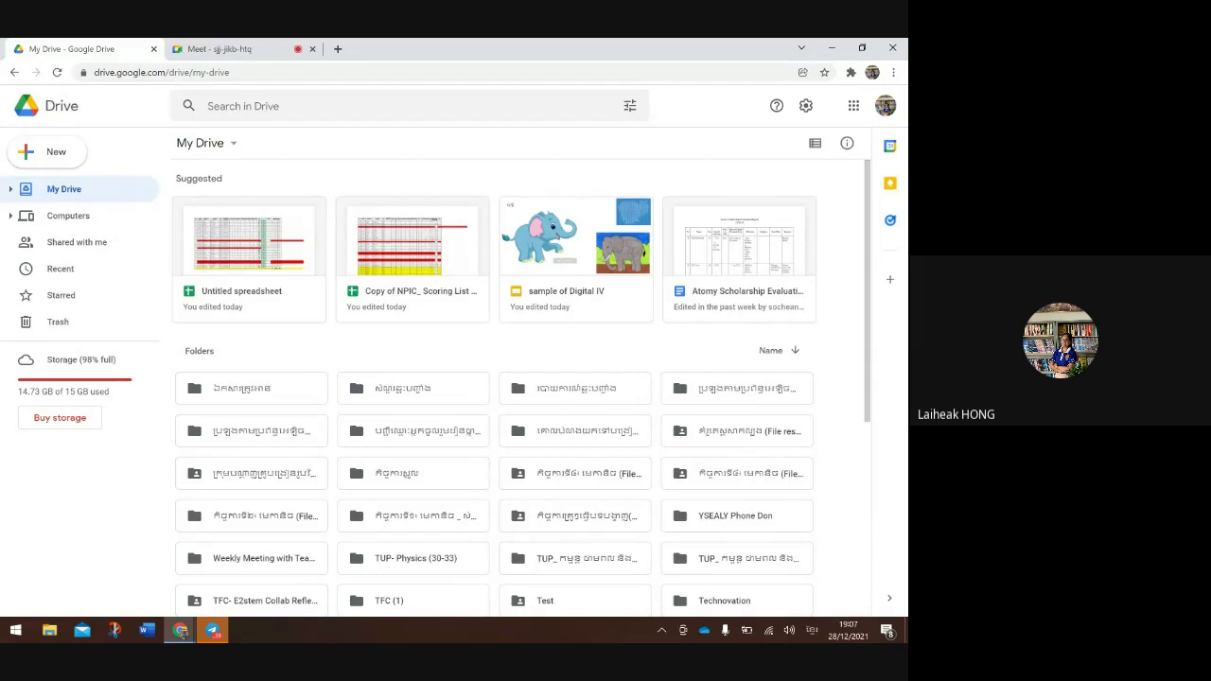
left_click(61, 295)
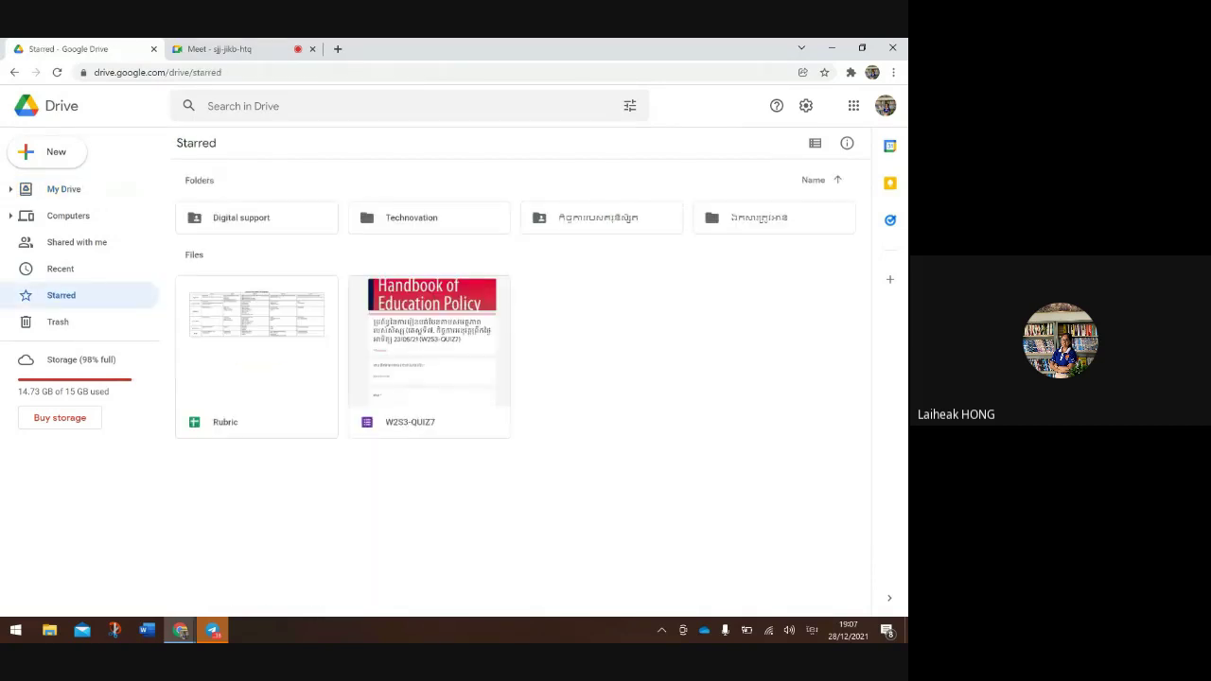
double_click(241, 217)
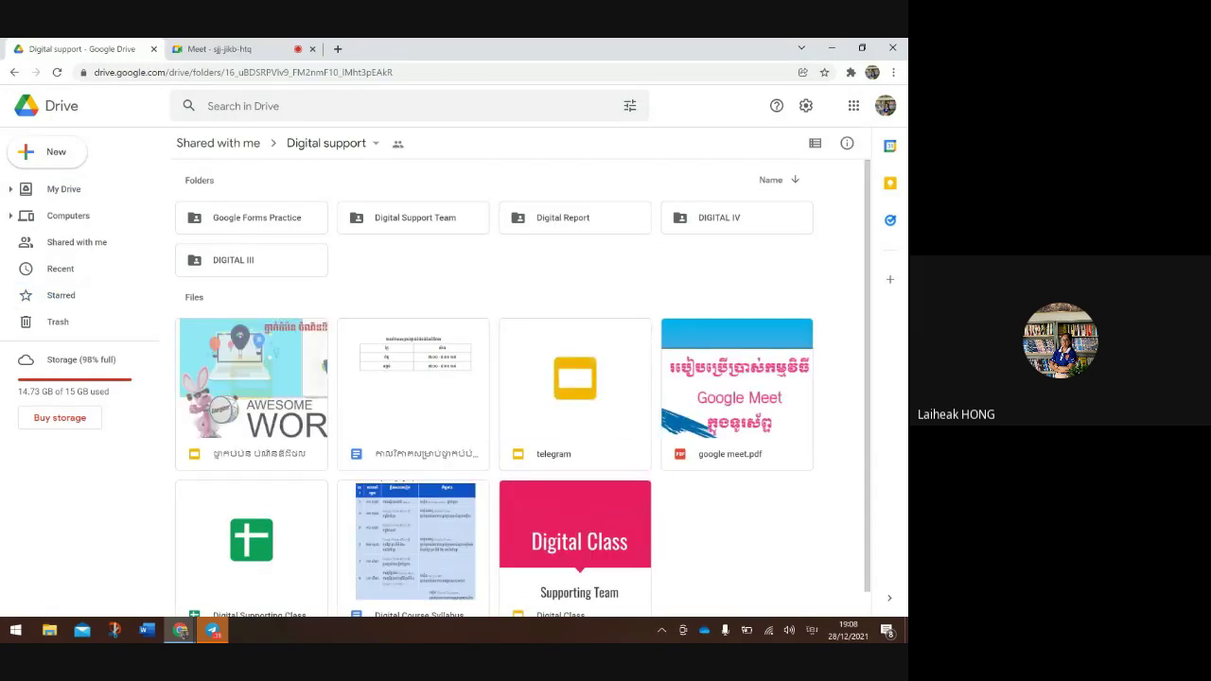
double_click(719, 217)
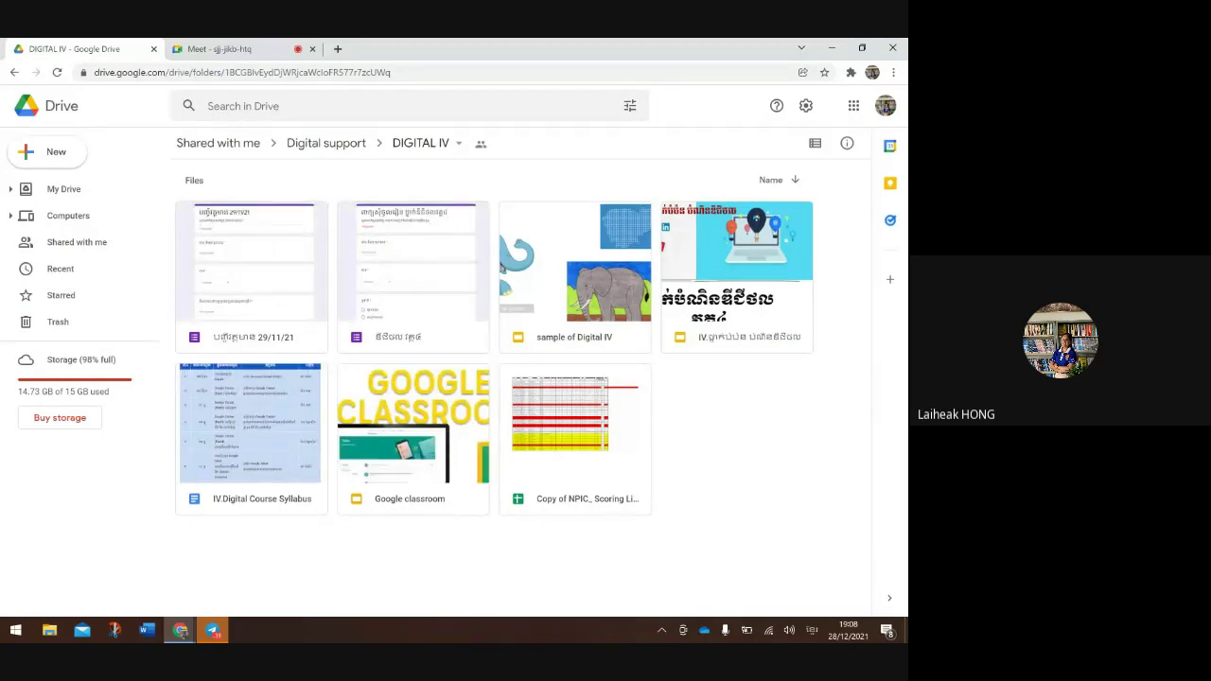
double_click(249, 423)
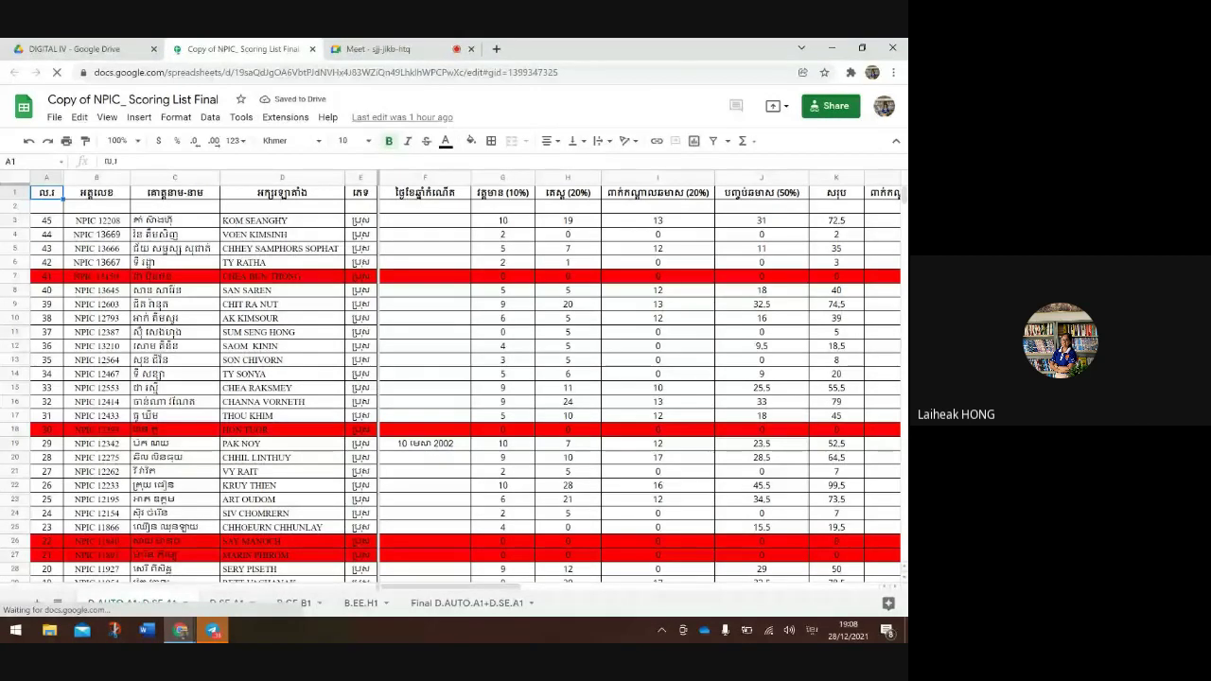
Examine the student rows and score columns of the D.AUTO.A1+D.SE.A1 sheet, including the red and yellow rows
scroll(463, 386, "down", 3)
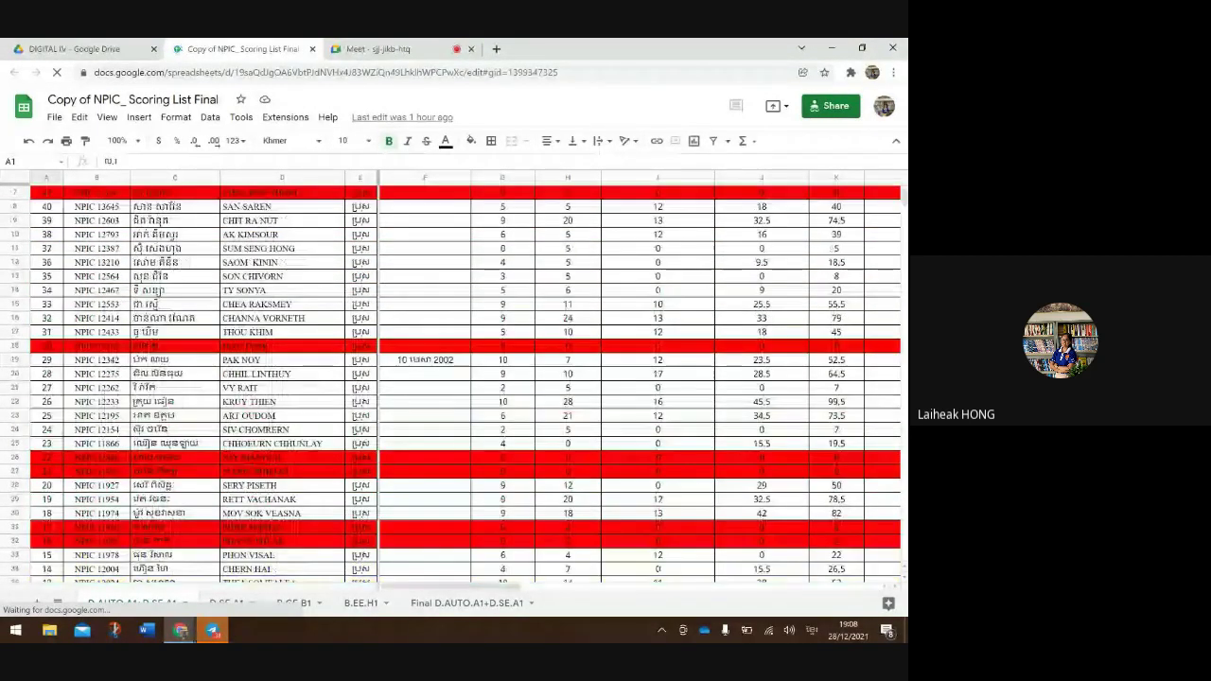
scroll(463, 385, "down", 2)
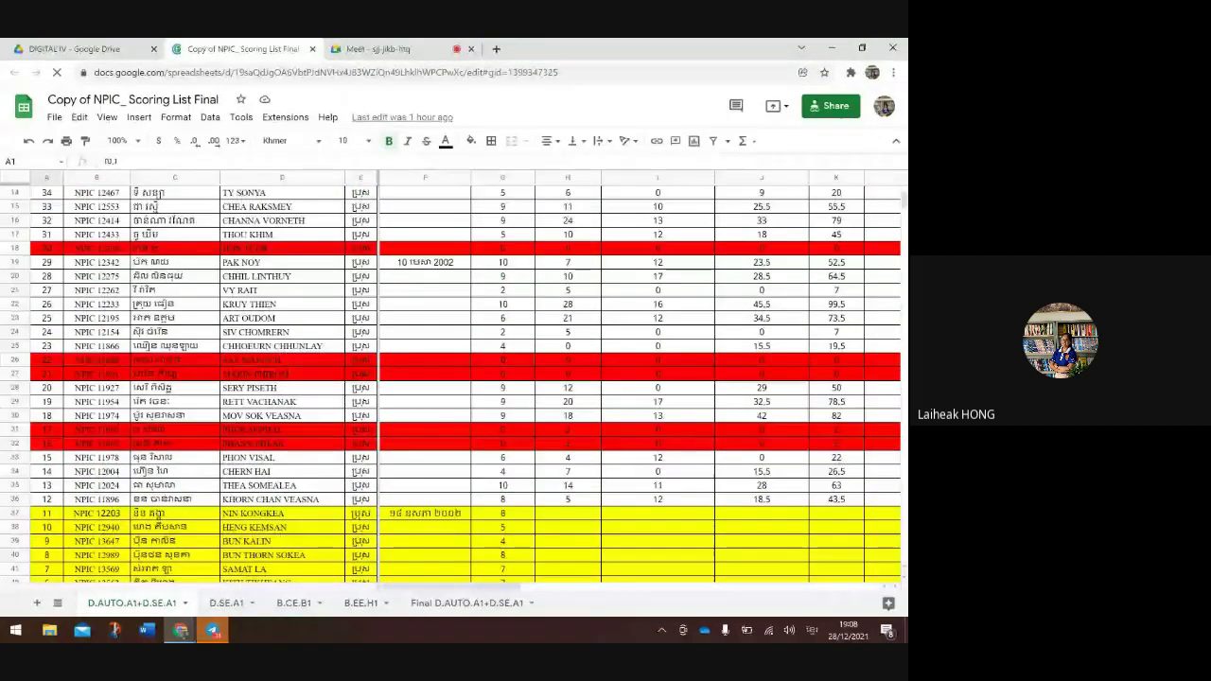
scroll(464, 386, "down", 1)
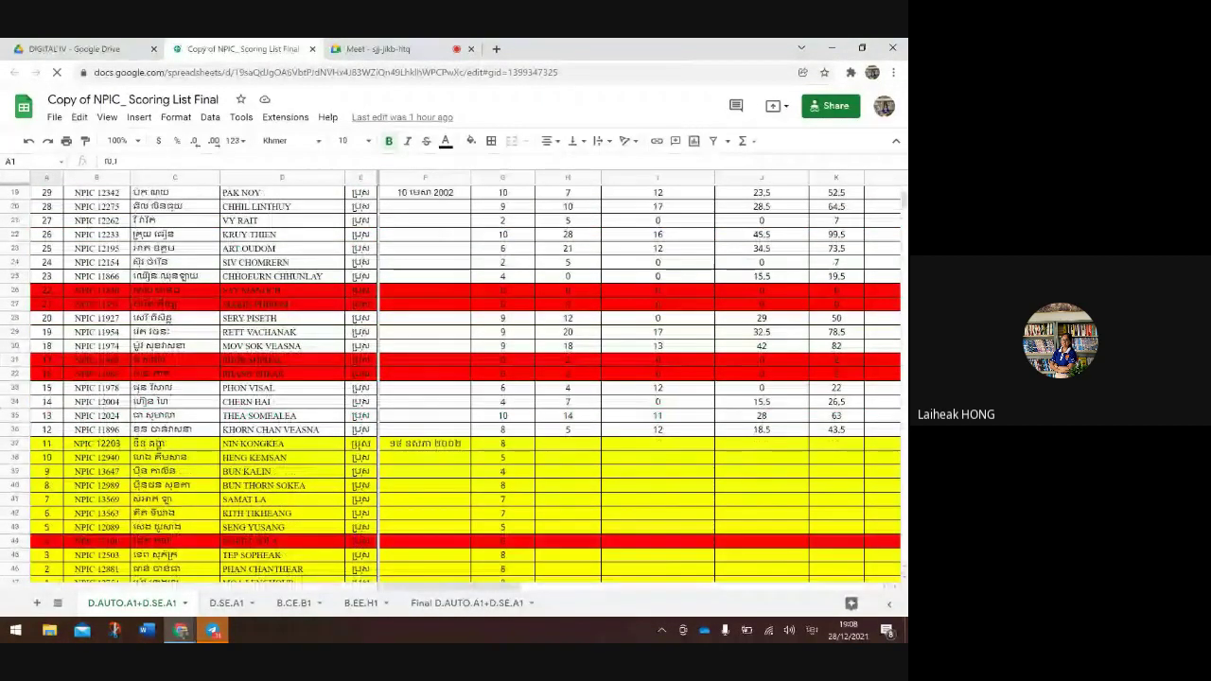
scroll(464, 378, "right", 3)
scroll(463, 379, "up", 1)
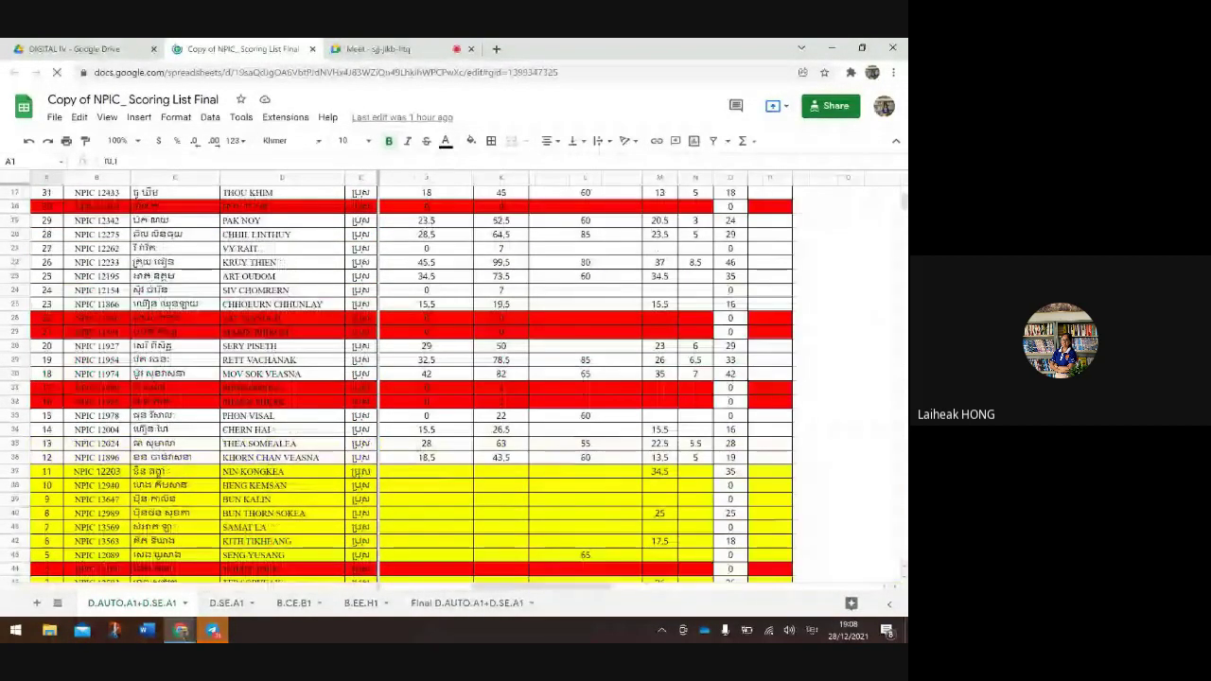
scroll(463, 378, "left", 3)
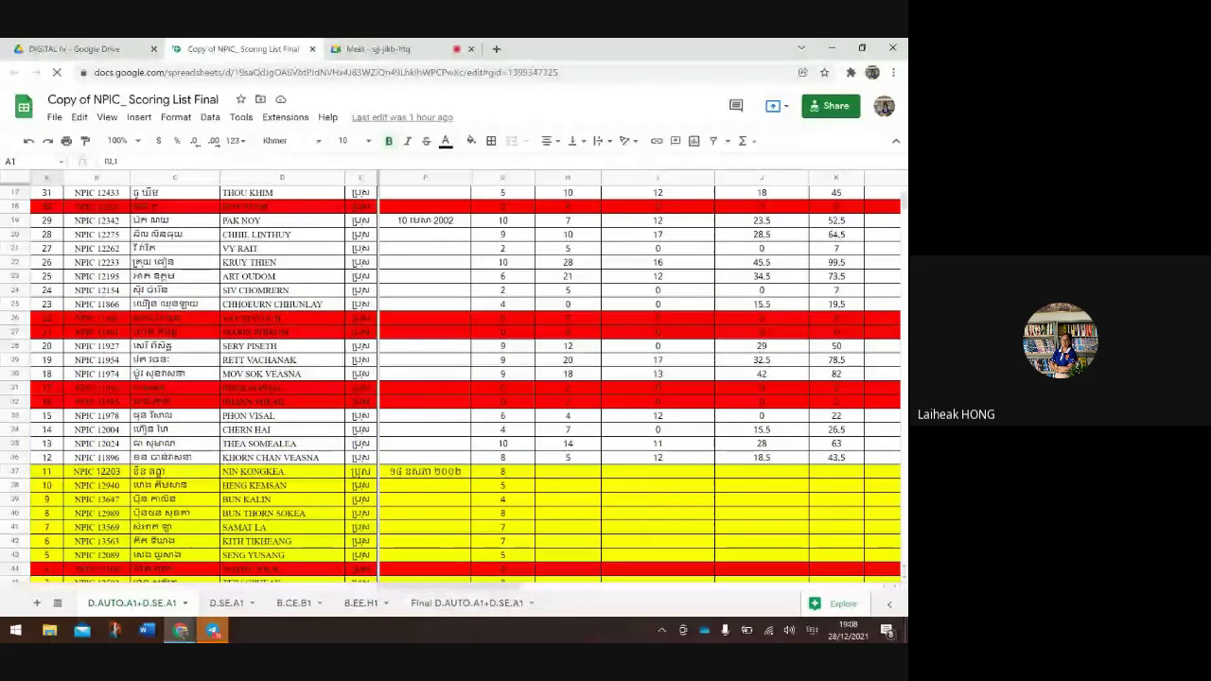
scroll(464, 378, "up", 1)
scroll(463, 378, "up", 2)
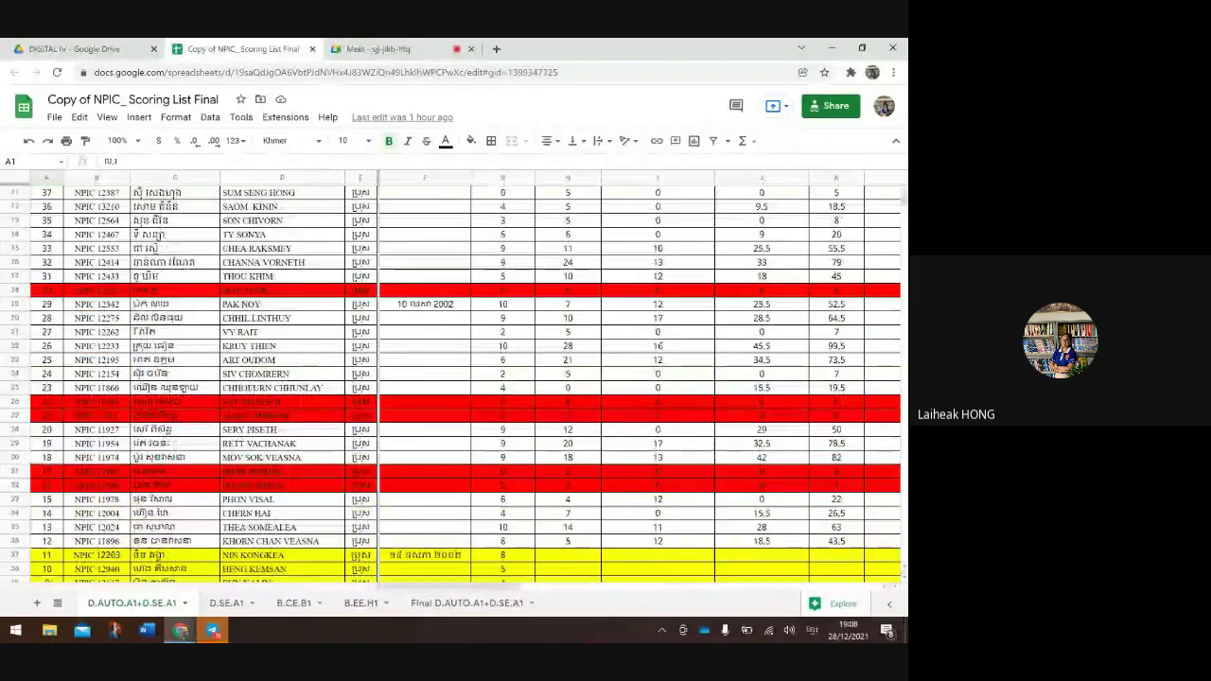
scroll(464, 379, "down", 6)
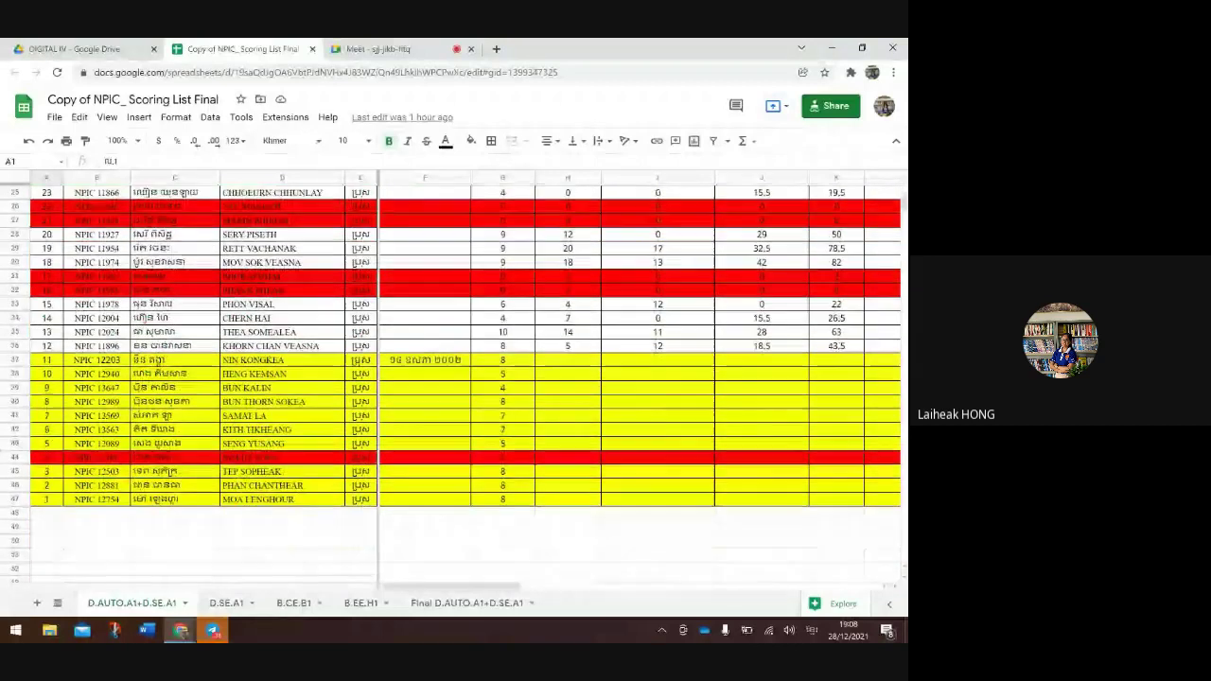
scroll(463, 378, "up", 4)
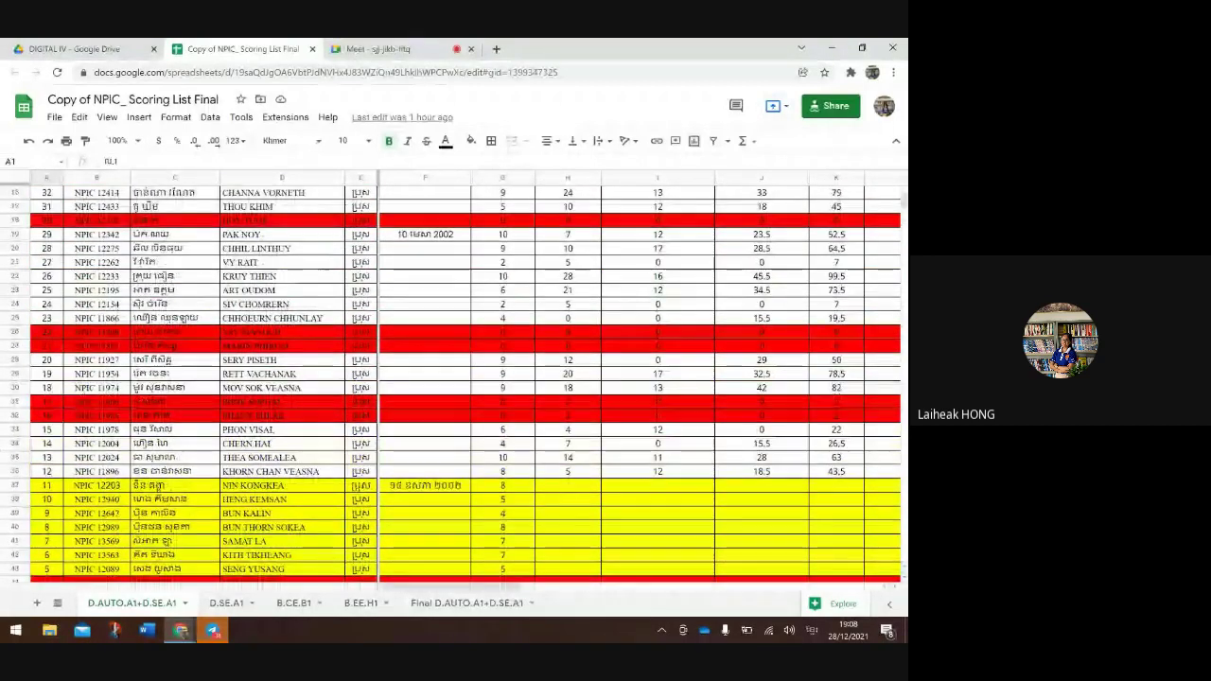
Switch to the B.CE.B1 sheet and examine its student list, weighted score columns, totals and grades
key("ctrl+shift+Page_Down")
key("ctrl+shift+Page_Down")
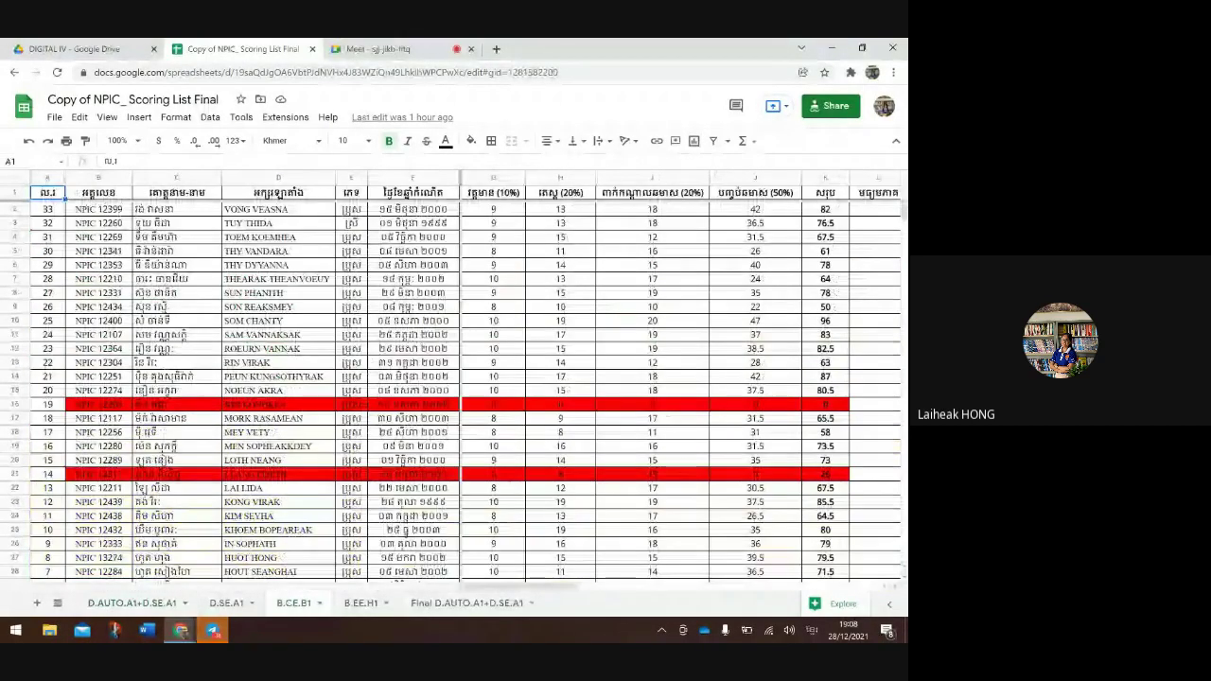
scroll(483, 378, "right", 3)
scroll(483, 378, "down", 1)
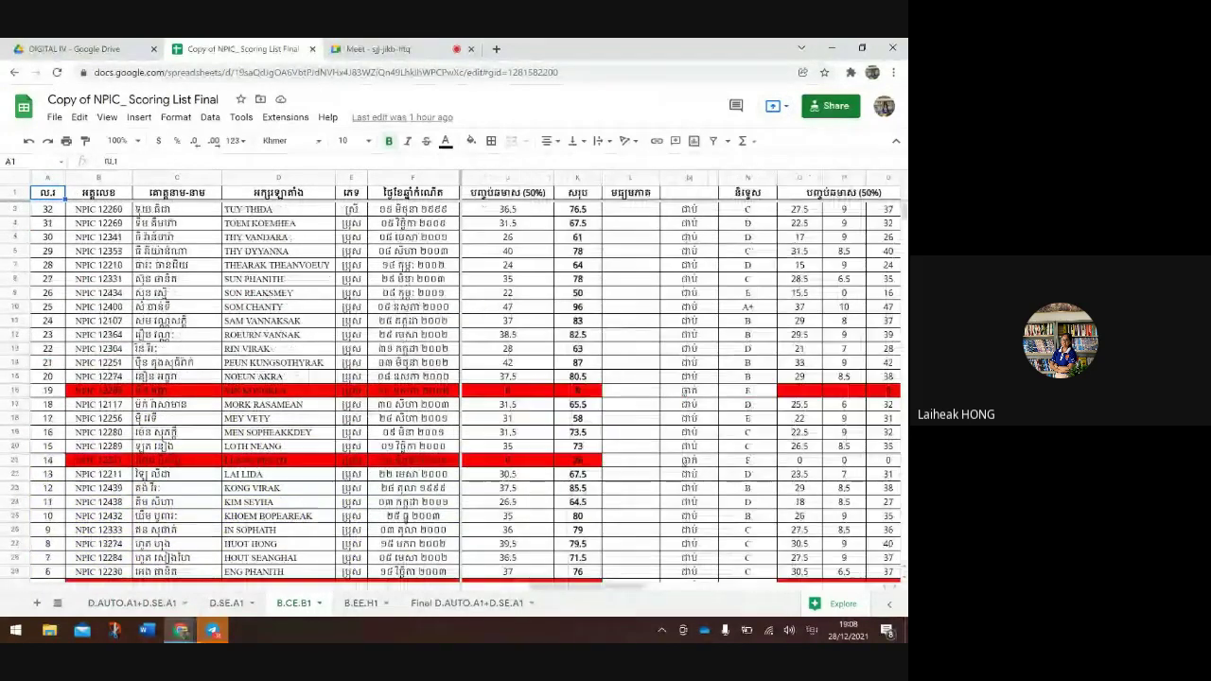
scroll(483, 378, "left", 3)
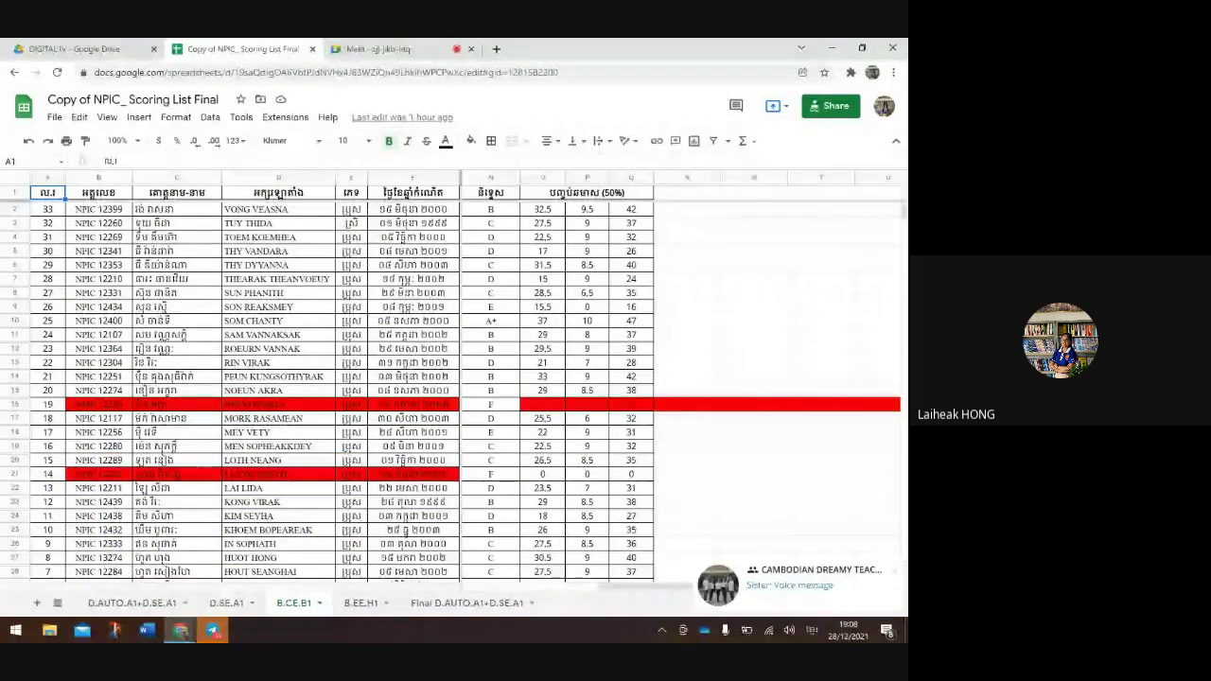
scroll(482, 378, "up", 1)
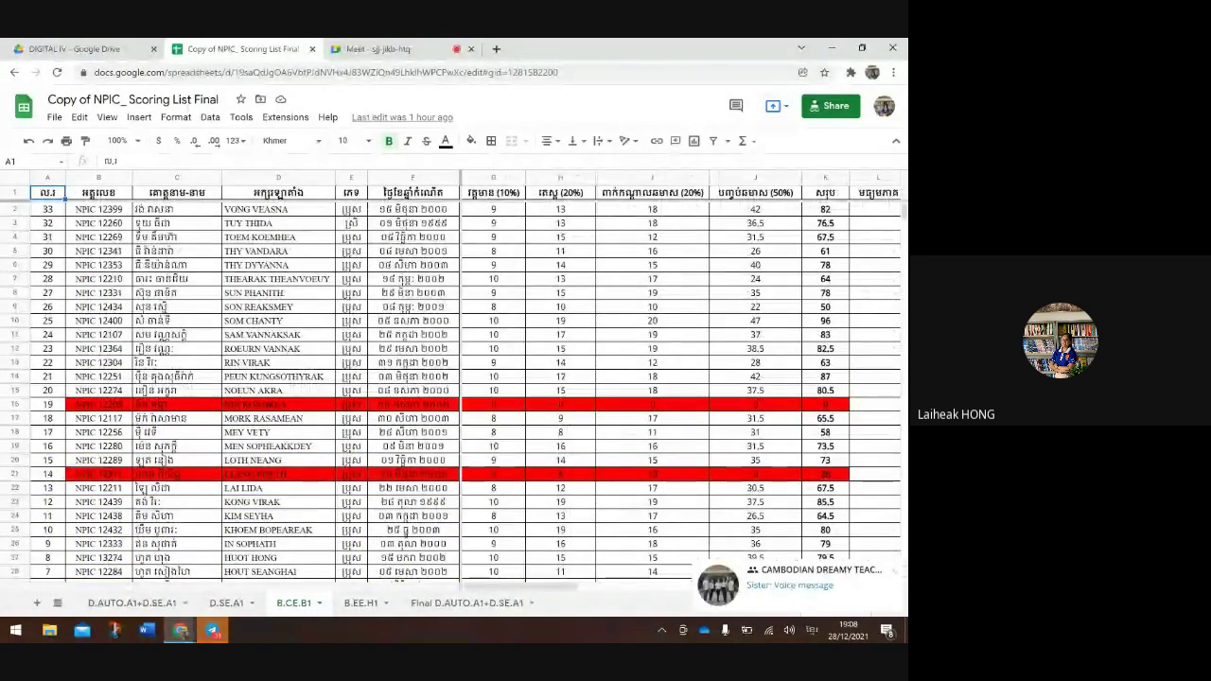
scroll(483, 378, "right", 1)
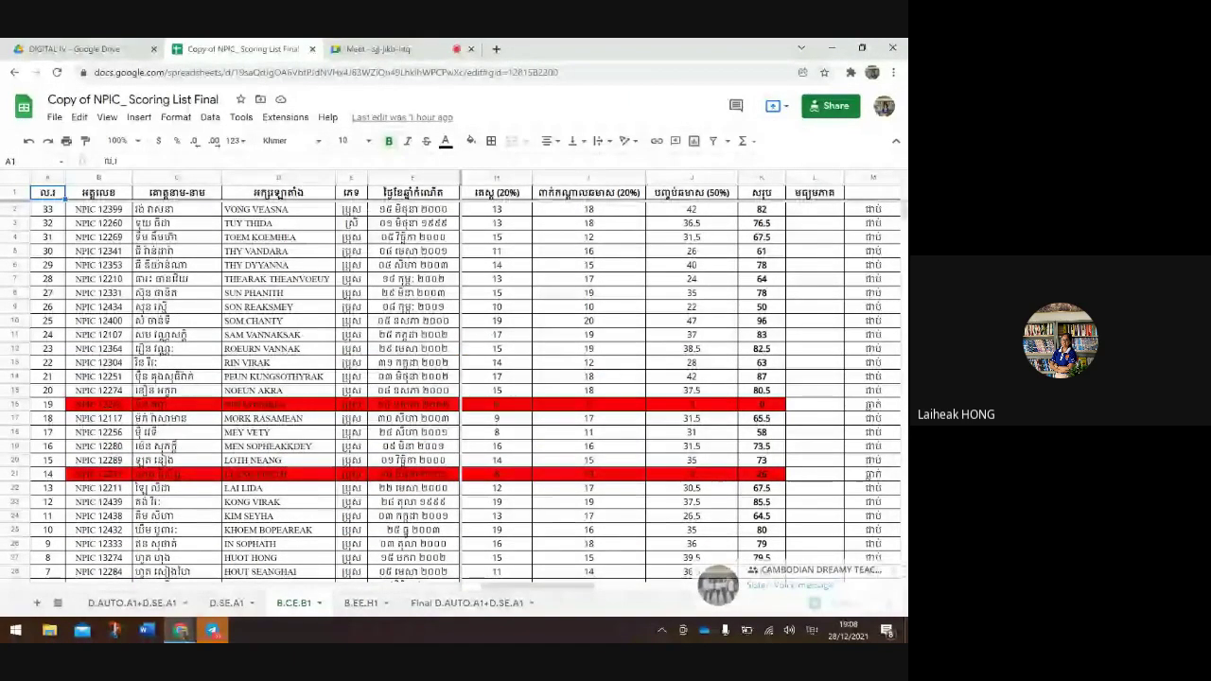
scroll(482, 378, "down", 1)
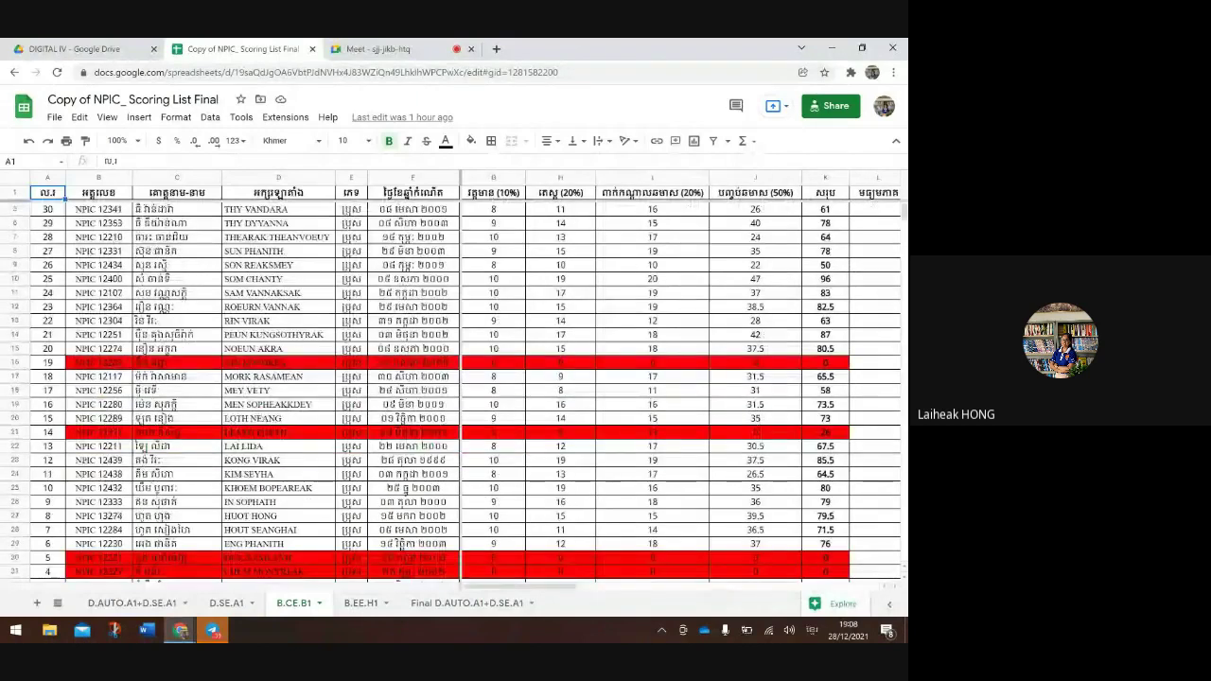
scroll(483, 378, "left", 1)
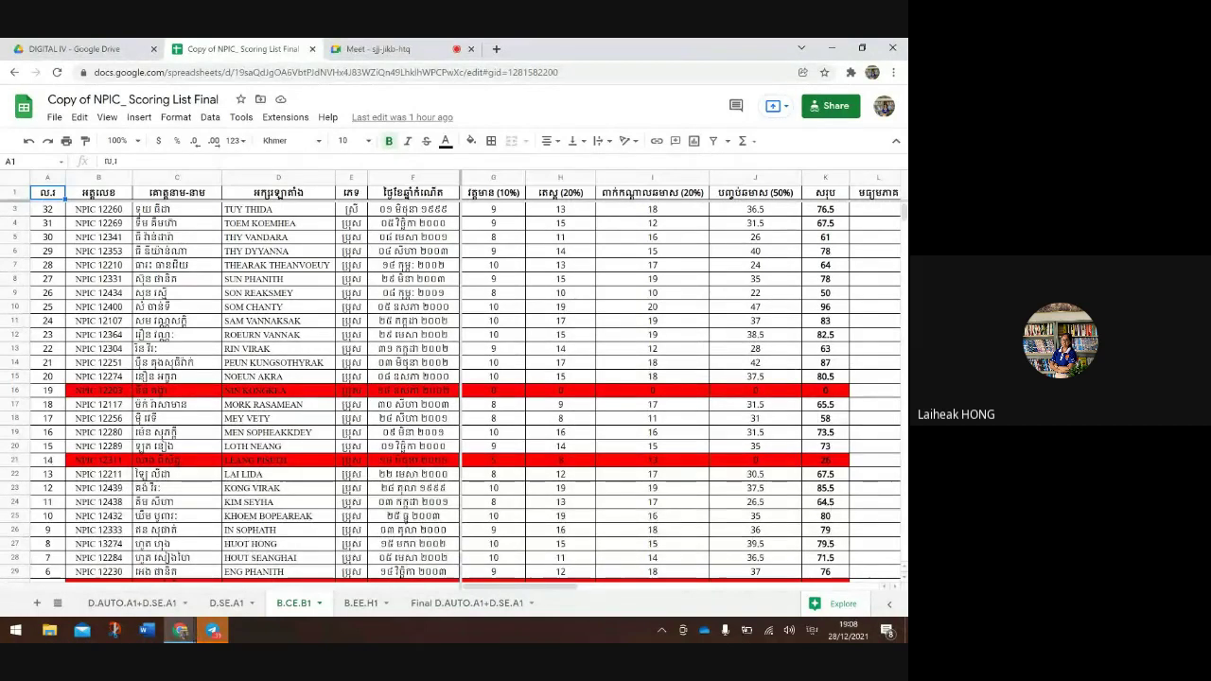
scroll(681, 379, "right", 6)
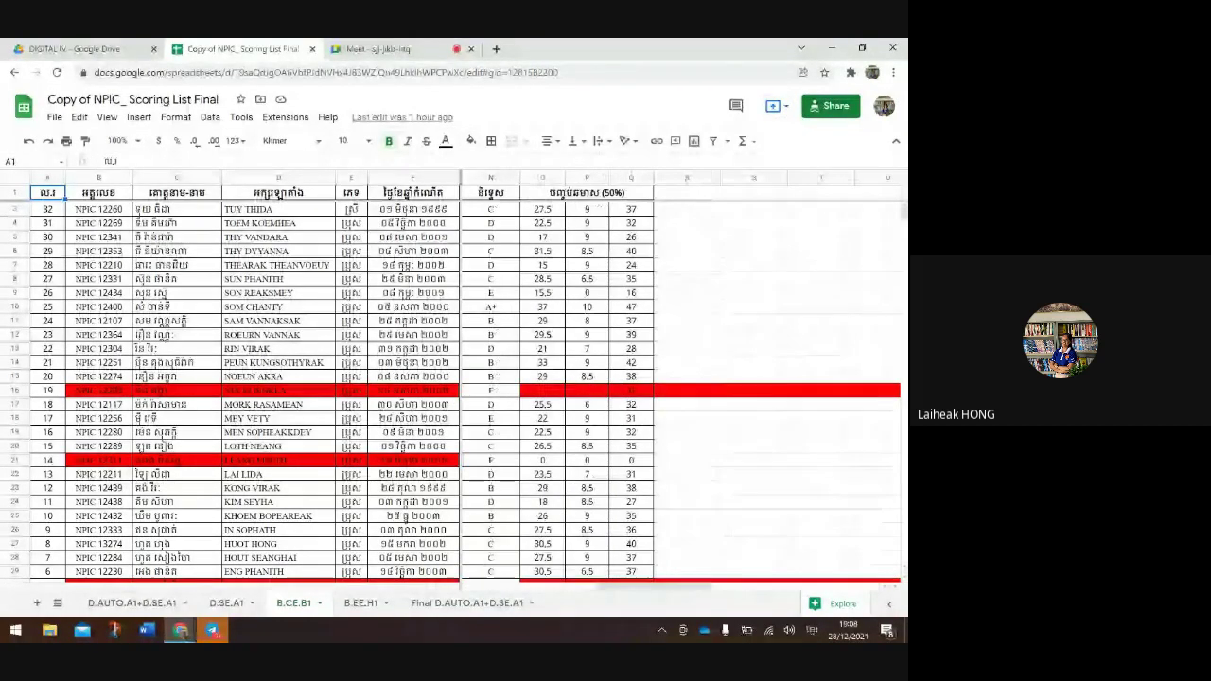
scroll(681, 379, "left", 5)
scroll(681, 379, "down", 1)
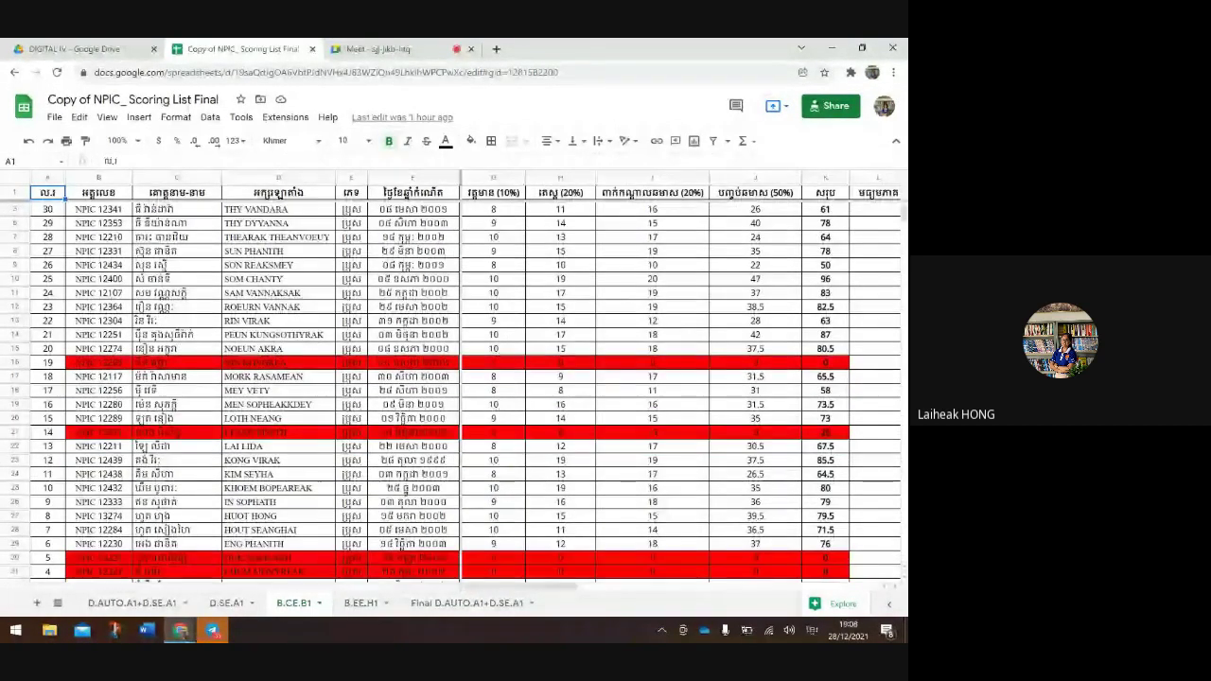
scroll(454, 379, "up", 1)
scroll(454, 378, "down", 2)
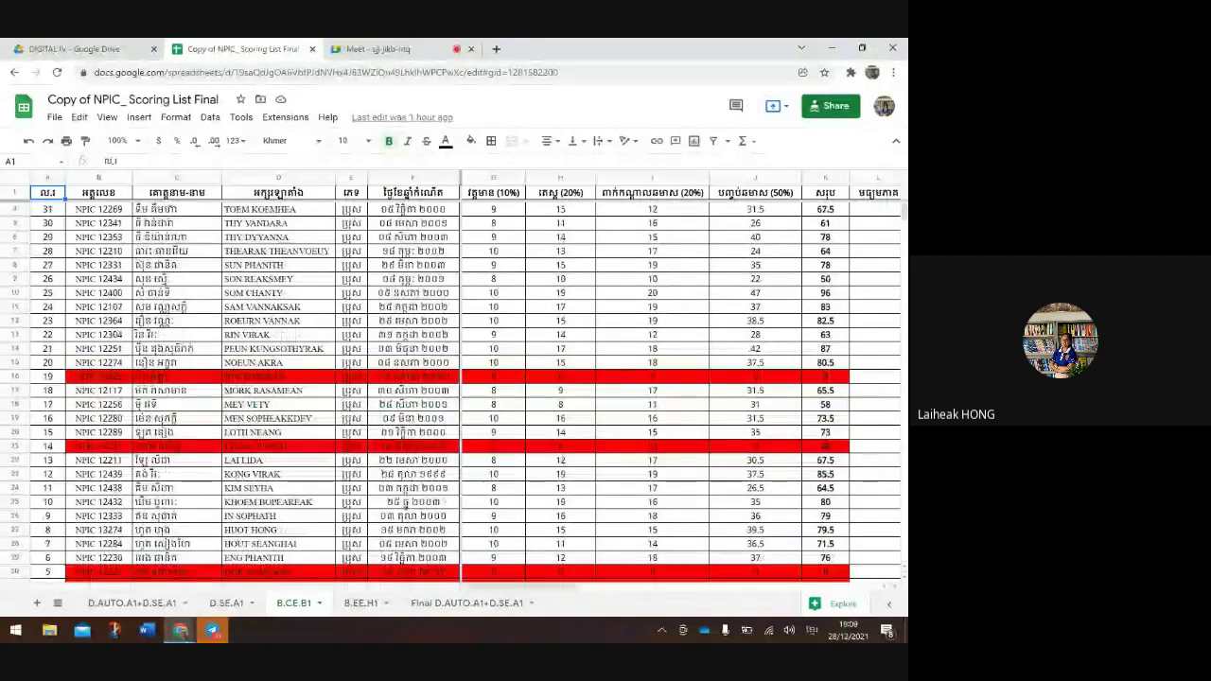
scroll(454, 378, "up", 2)
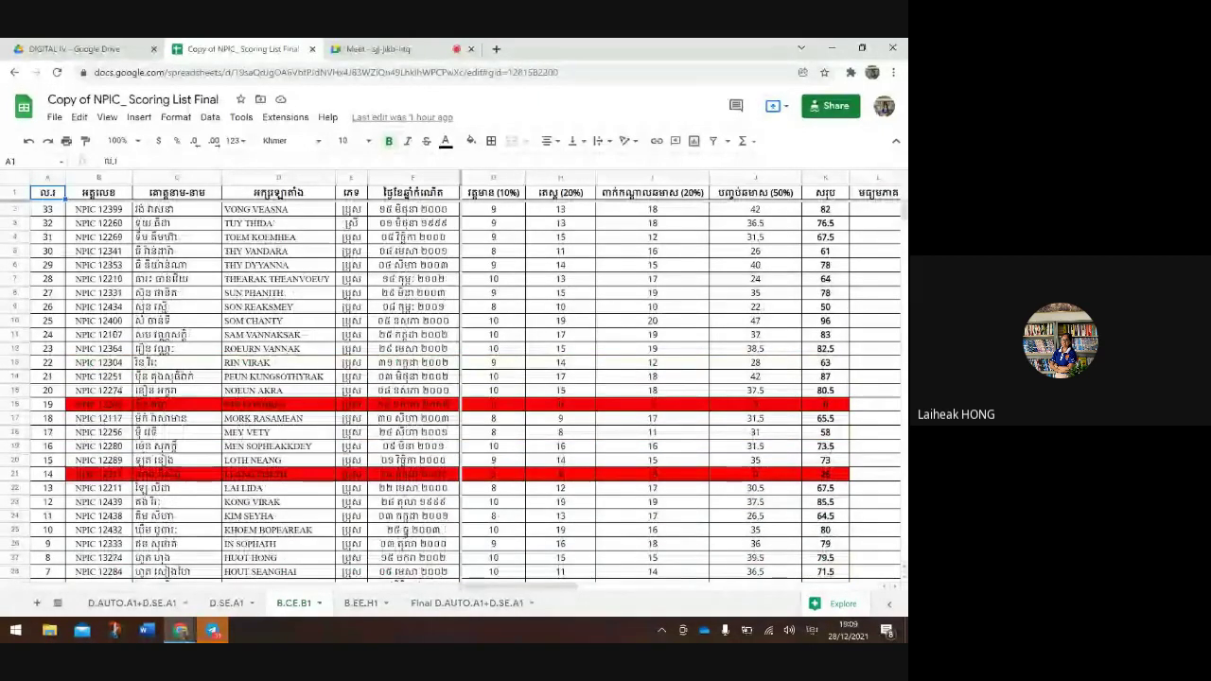
scroll(681, 378, "right", 5)
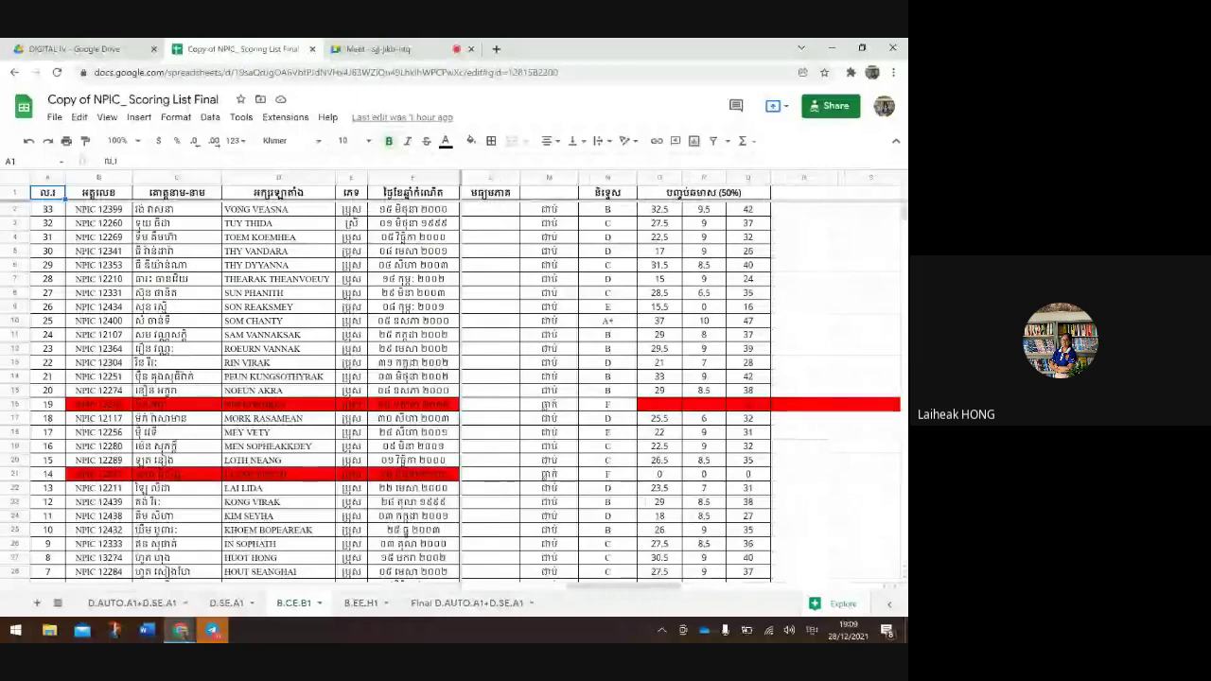
scroll(473, 379, "left", 5)
scroll(473, 379, "down", 1)
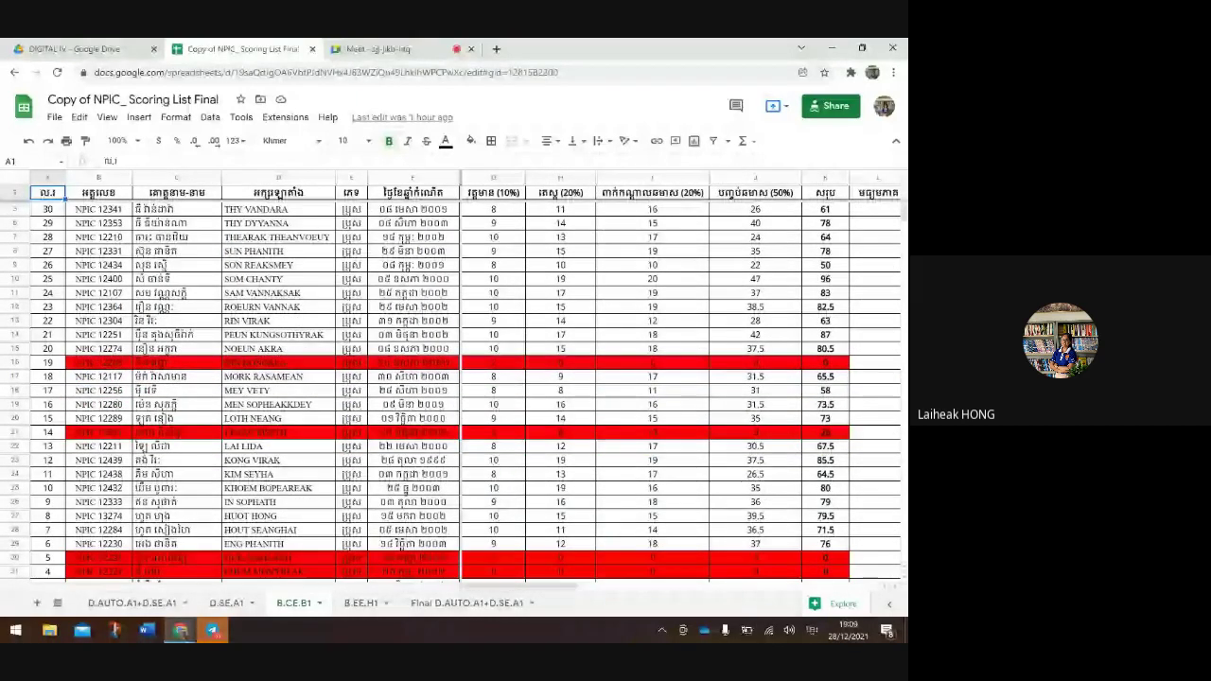
scroll(454, 378, "up", 1)
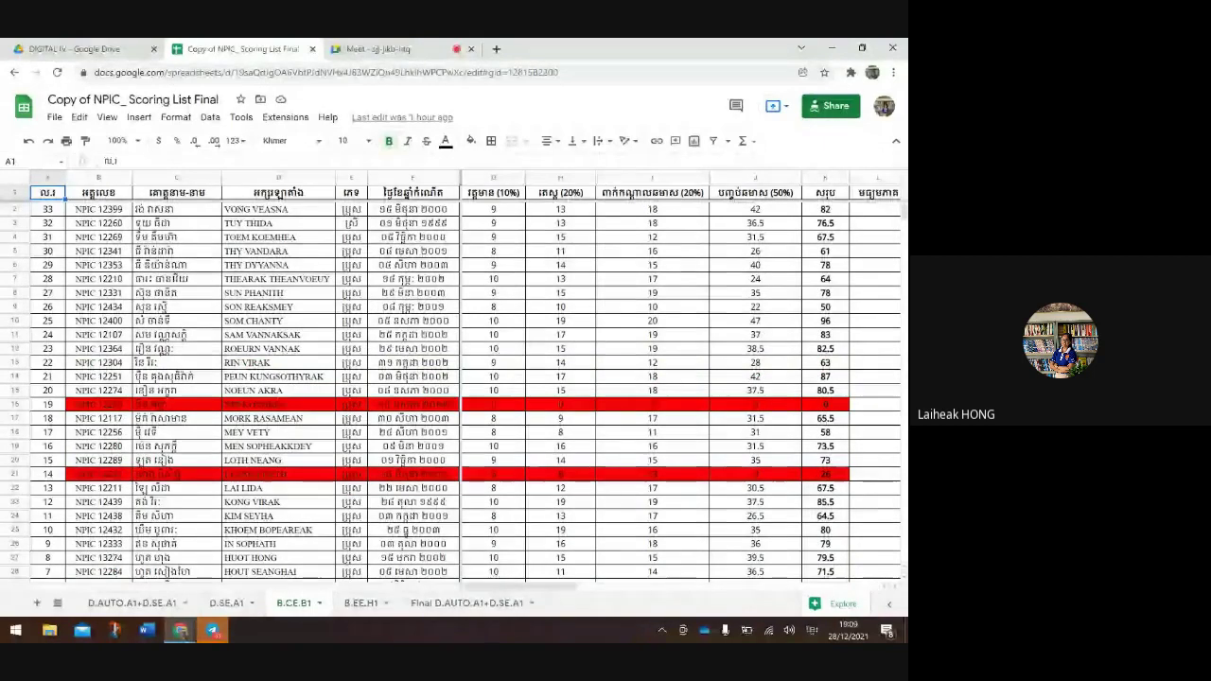
scroll(454, 378, "down", 1)
scroll(454, 378, "up", 1)
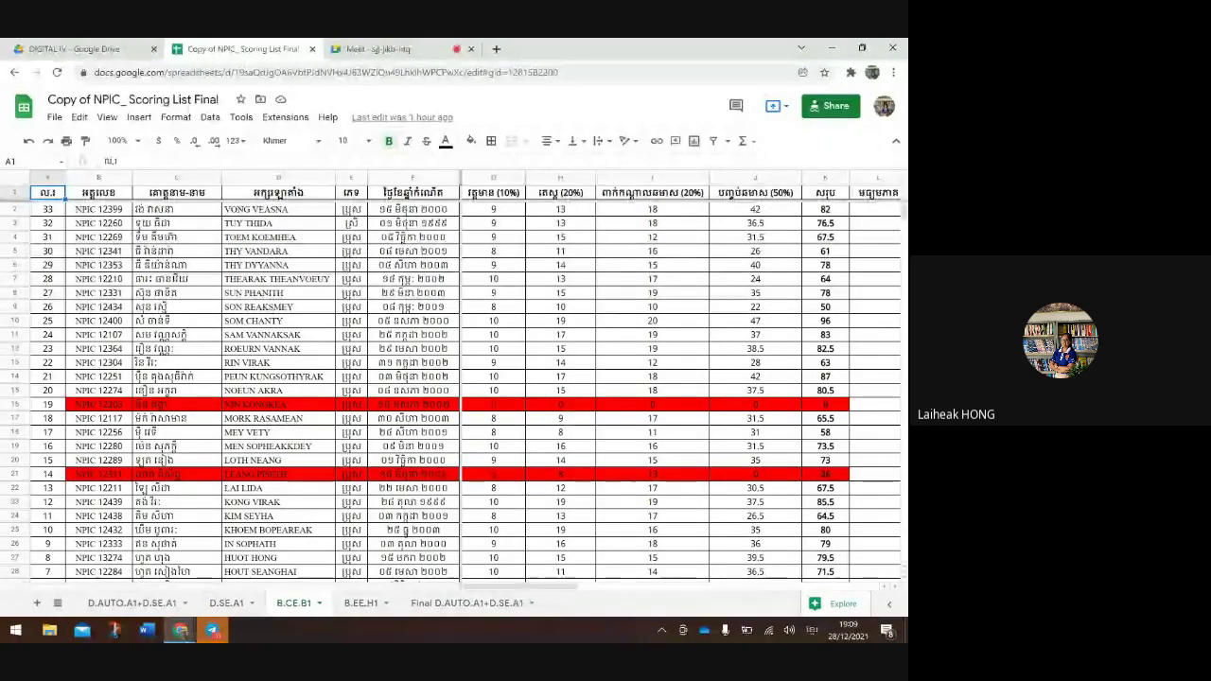
scroll(454, 378, "down", 1)
scroll(454, 378, "up", 1)
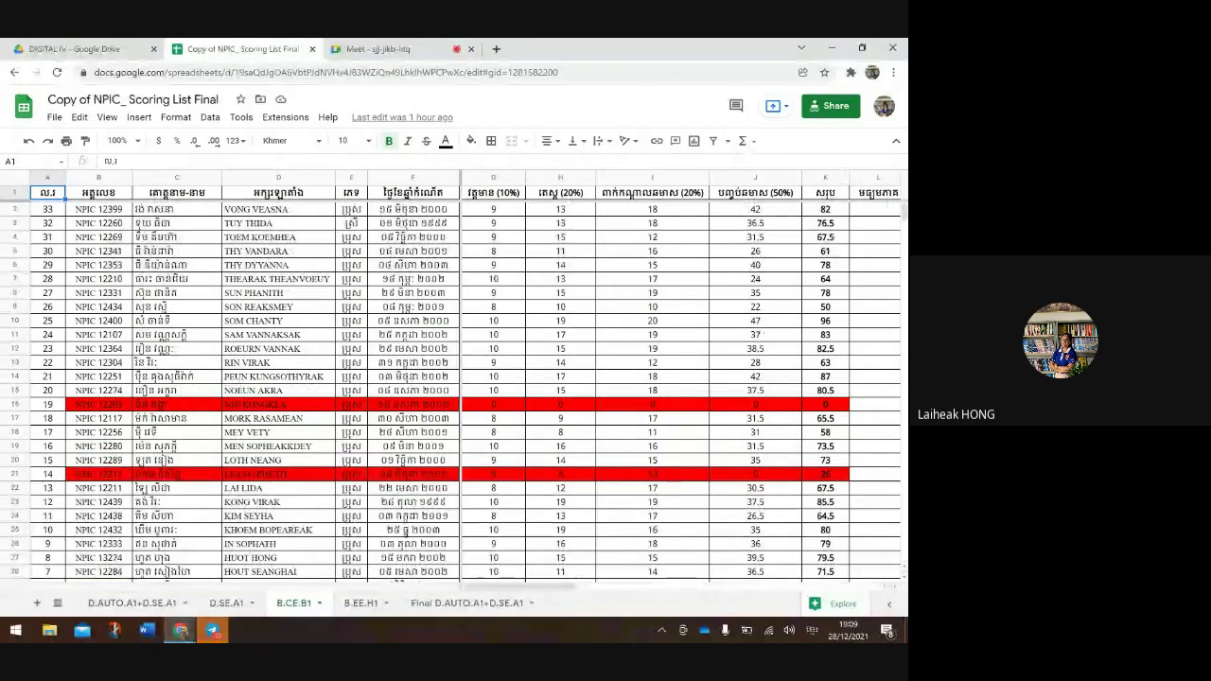
scroll(681, 379, "right", 4)
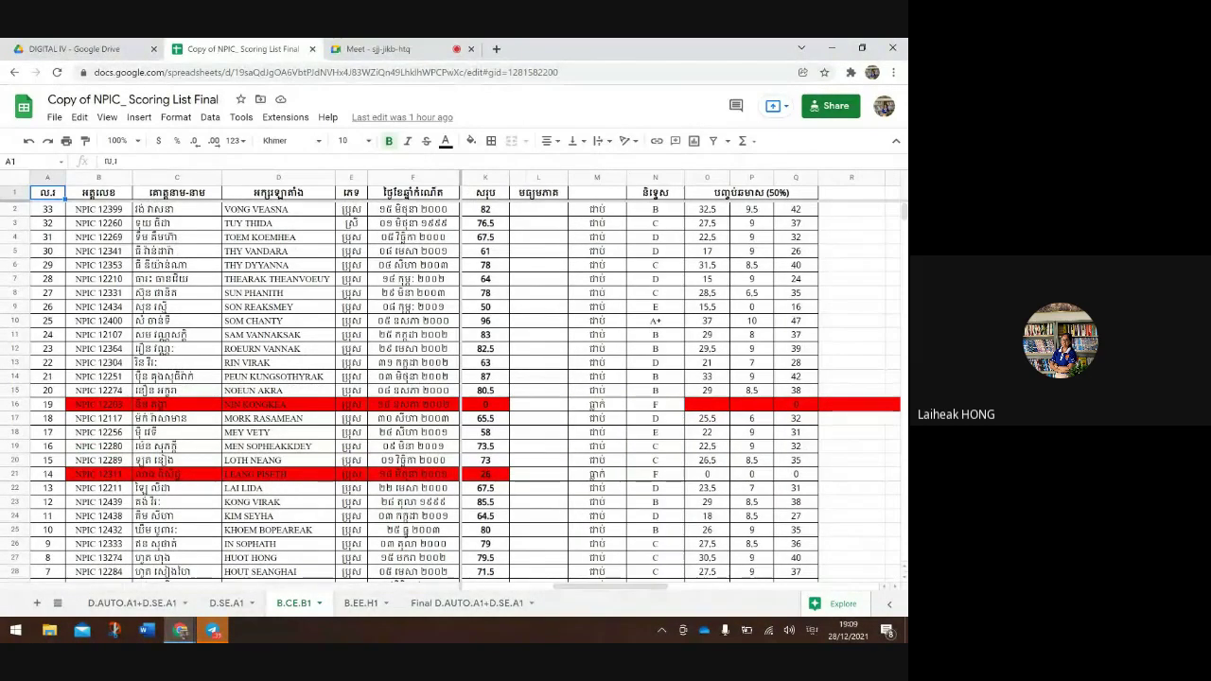
scroll(681, 378, "left", 4)
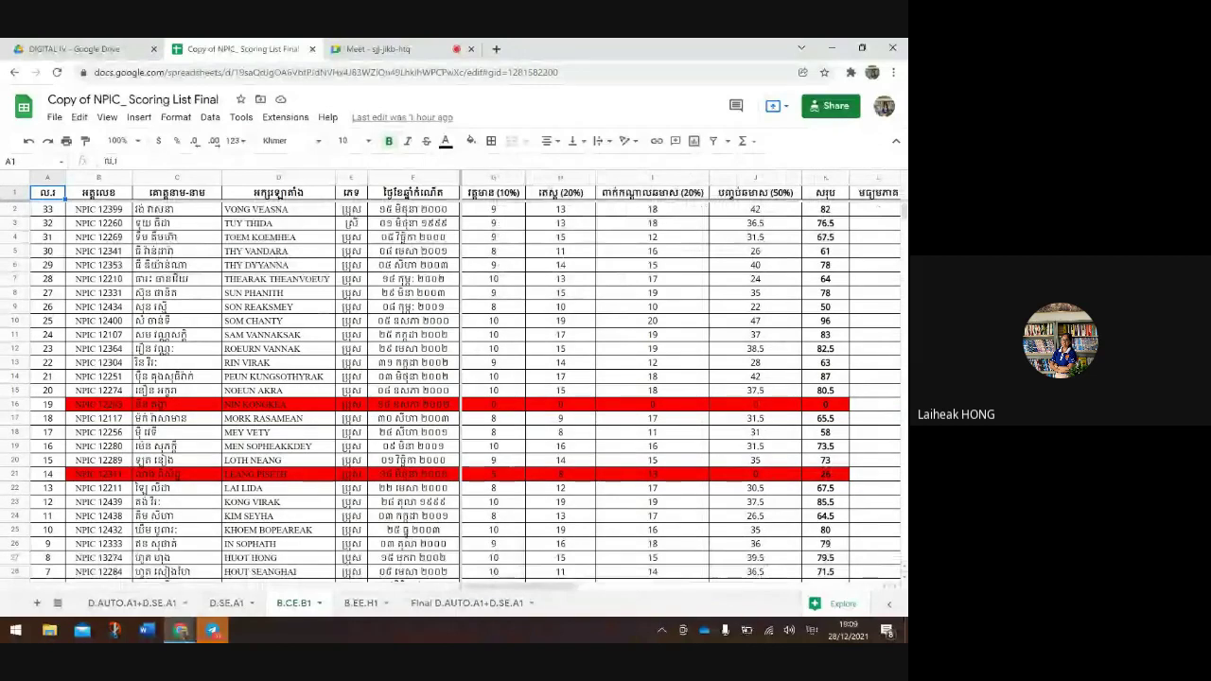
Inspect the individual scores in cells I14, I20 and I10 of the 20% column on the B.CE.B1 sheet
left_click(652, 377)
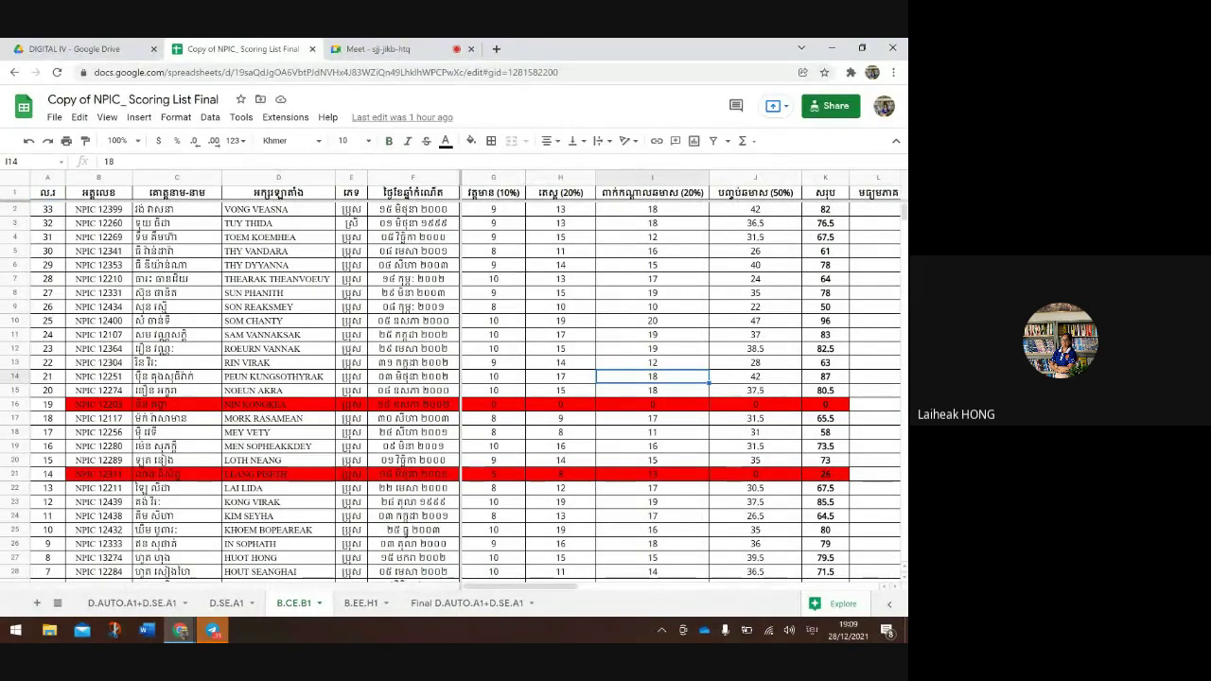
left_click(651, 459)
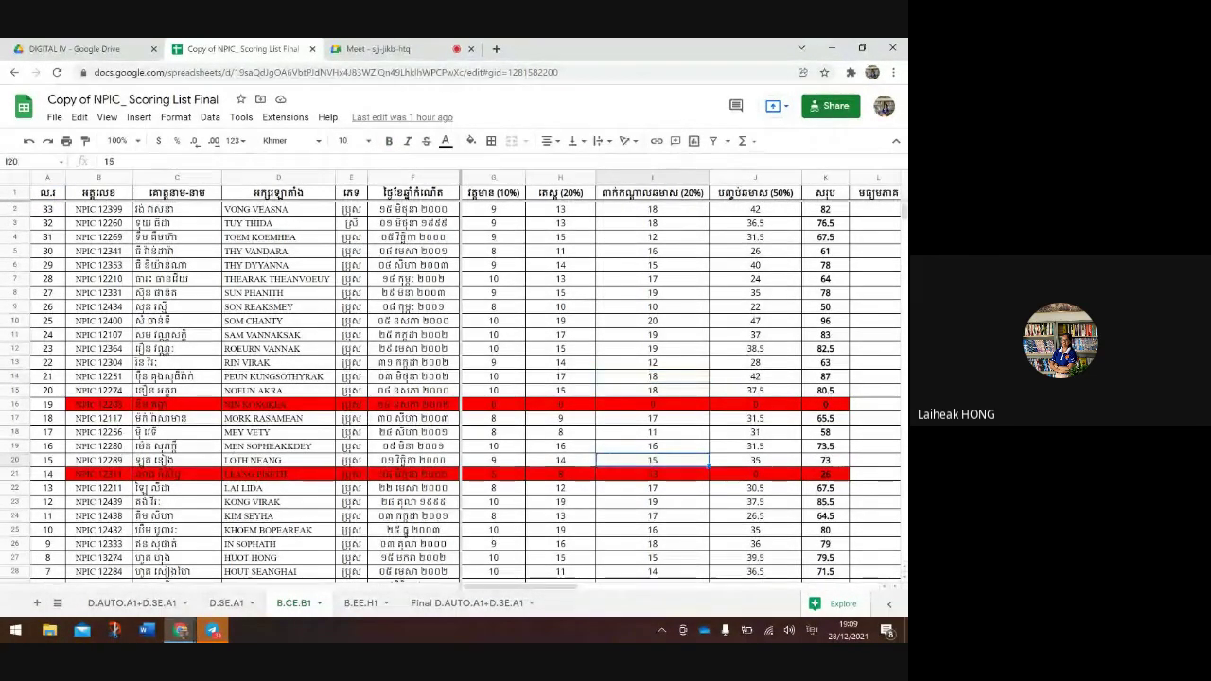
left_click(652, 320)
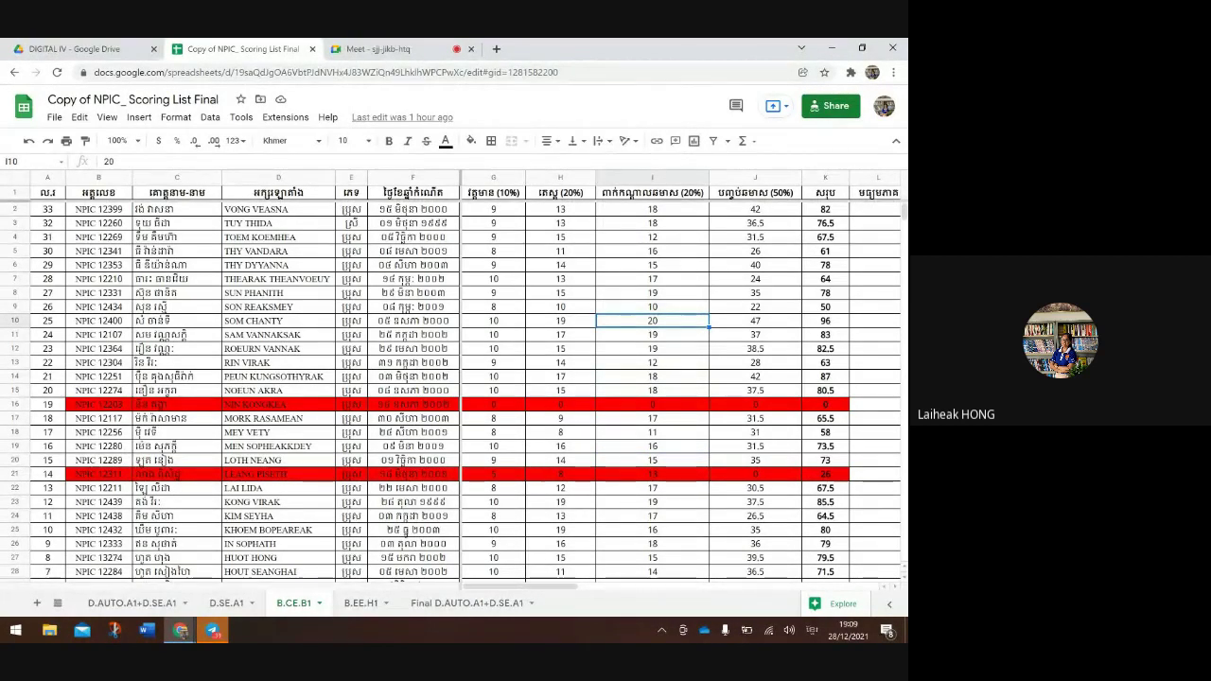
Duplicate the B.CE.B1 sheet
left_click(320, 602)
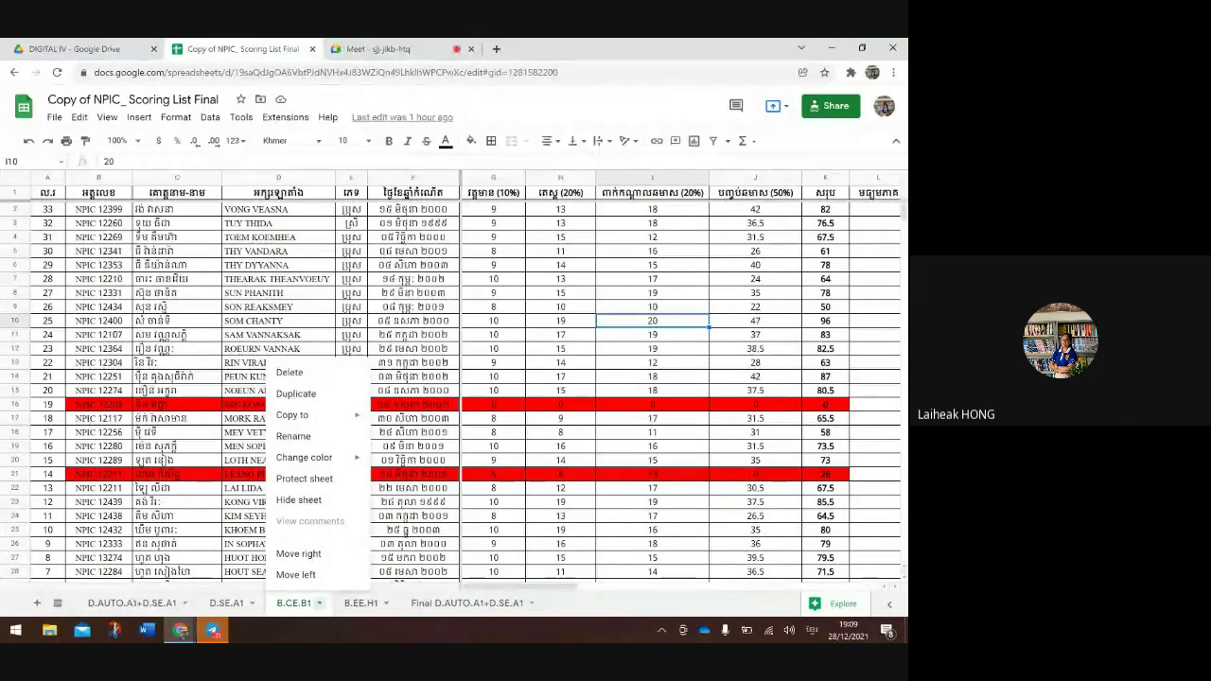
left_click(652, 404)
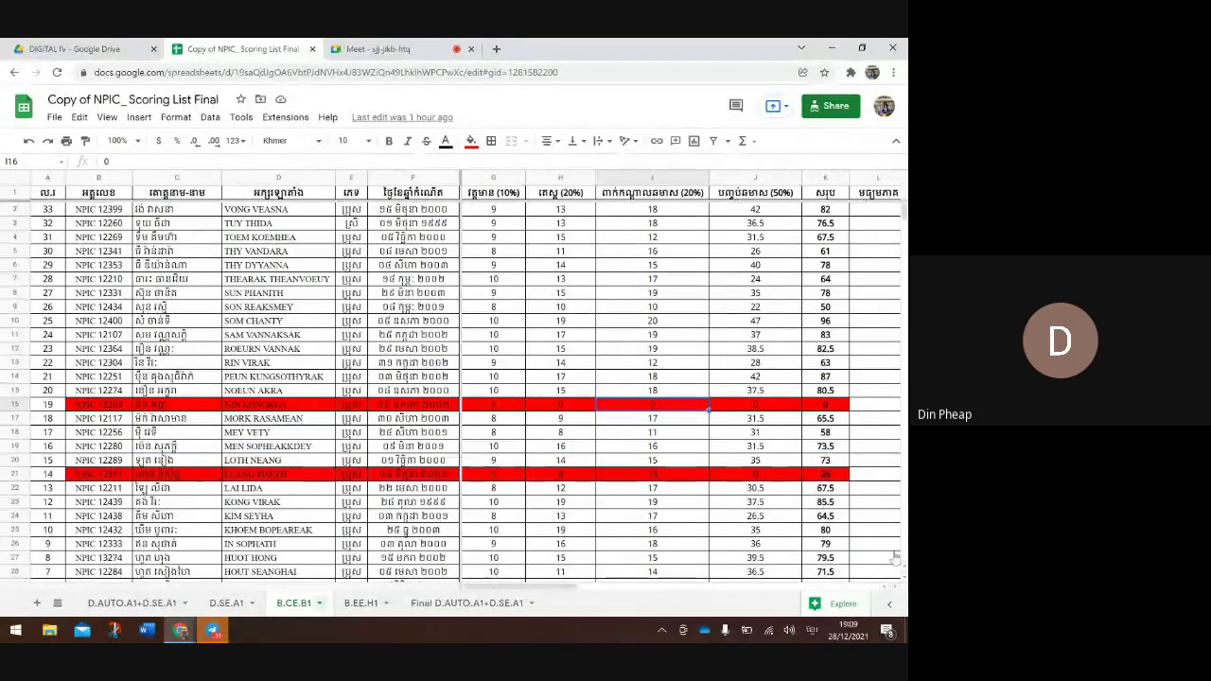
left_click(319, 603)
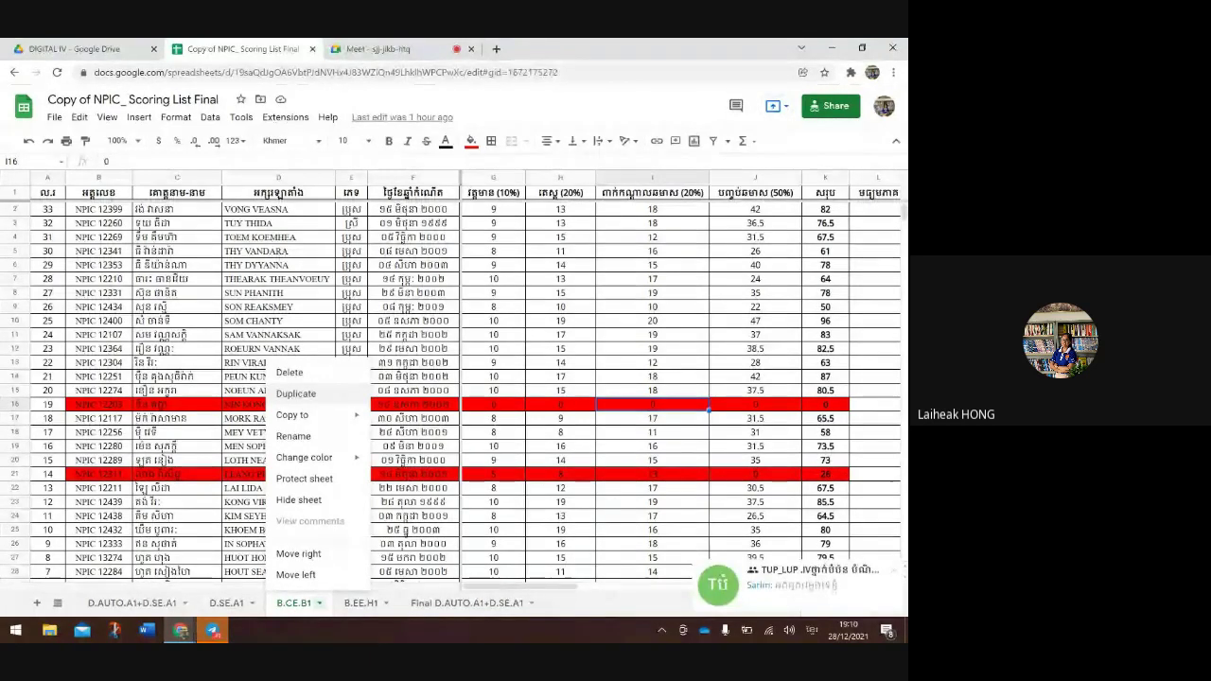
left_click(296, 394)
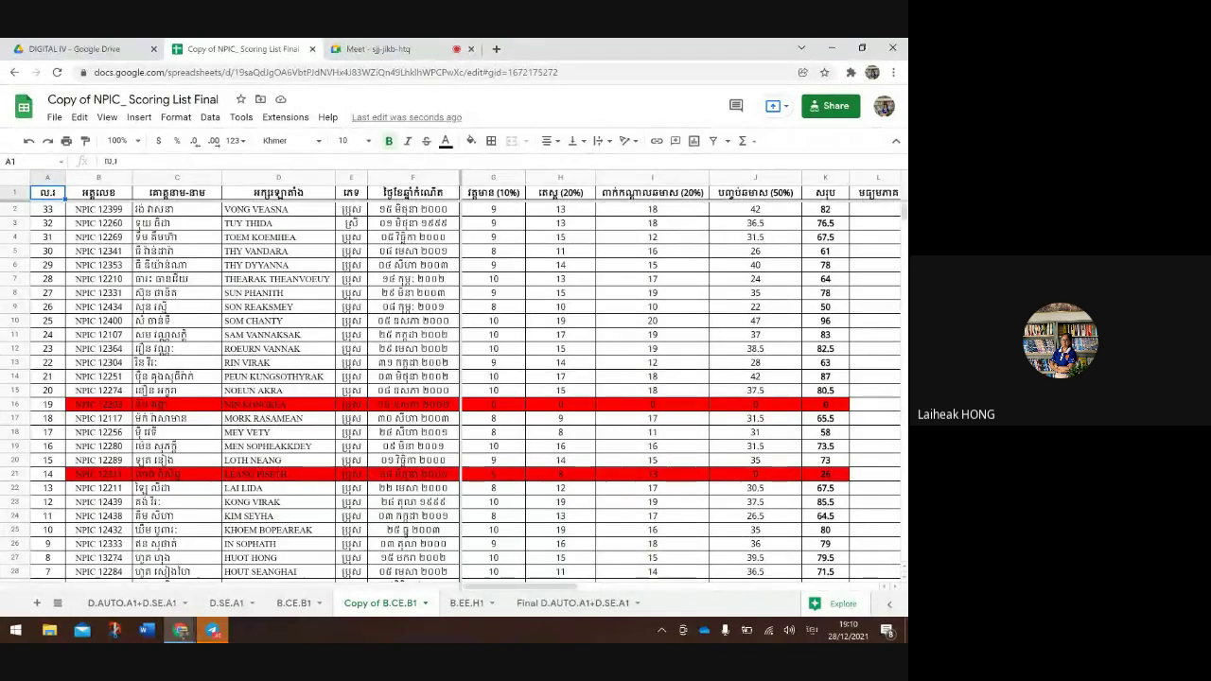
Clear the contents of N1:Q36, the grade and end-of-semester (50%) breakdown columns, on the Copy of B.CE.B1 sheet
scroll(681, 378, "right", 5)
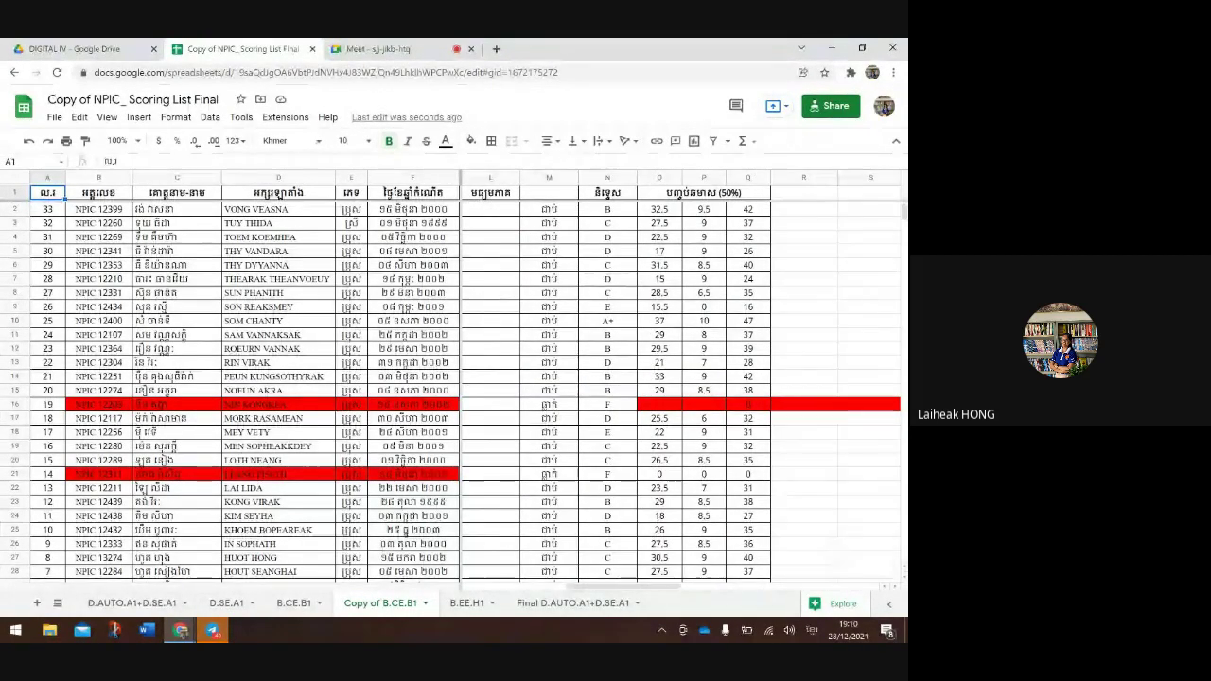
scroll(681, 378, "left", 5)
scroll(681, 379, "right", 5)
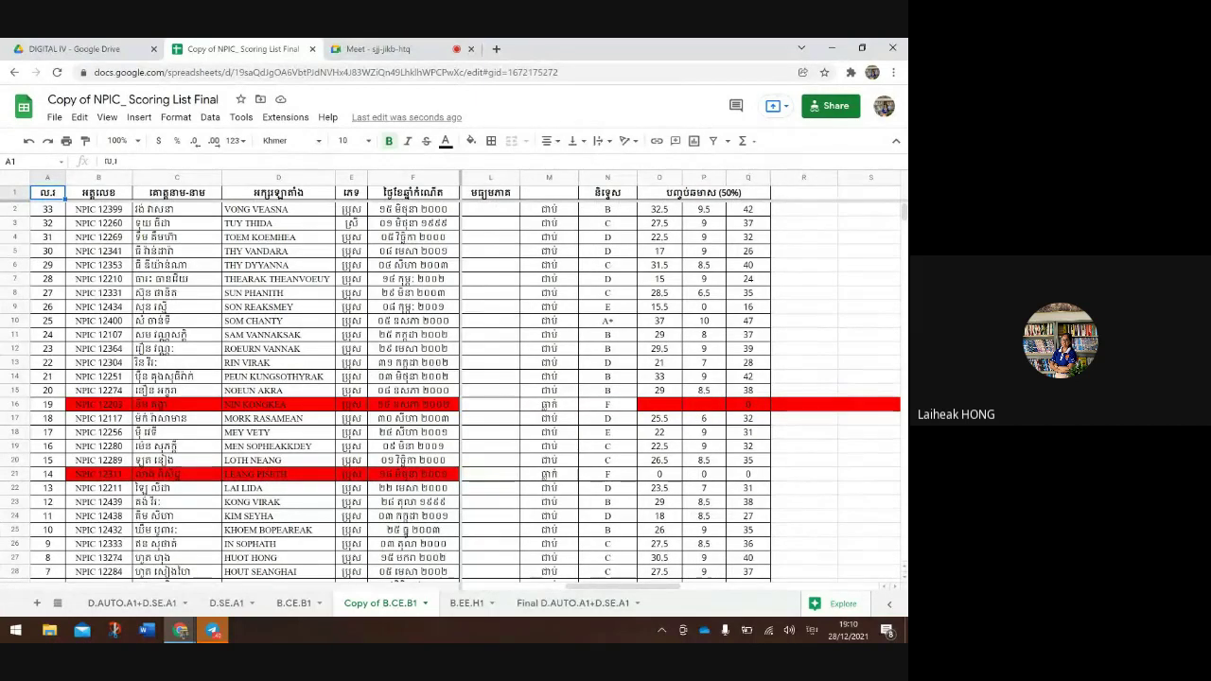
left_click_drag(607, 192, 747, 375)
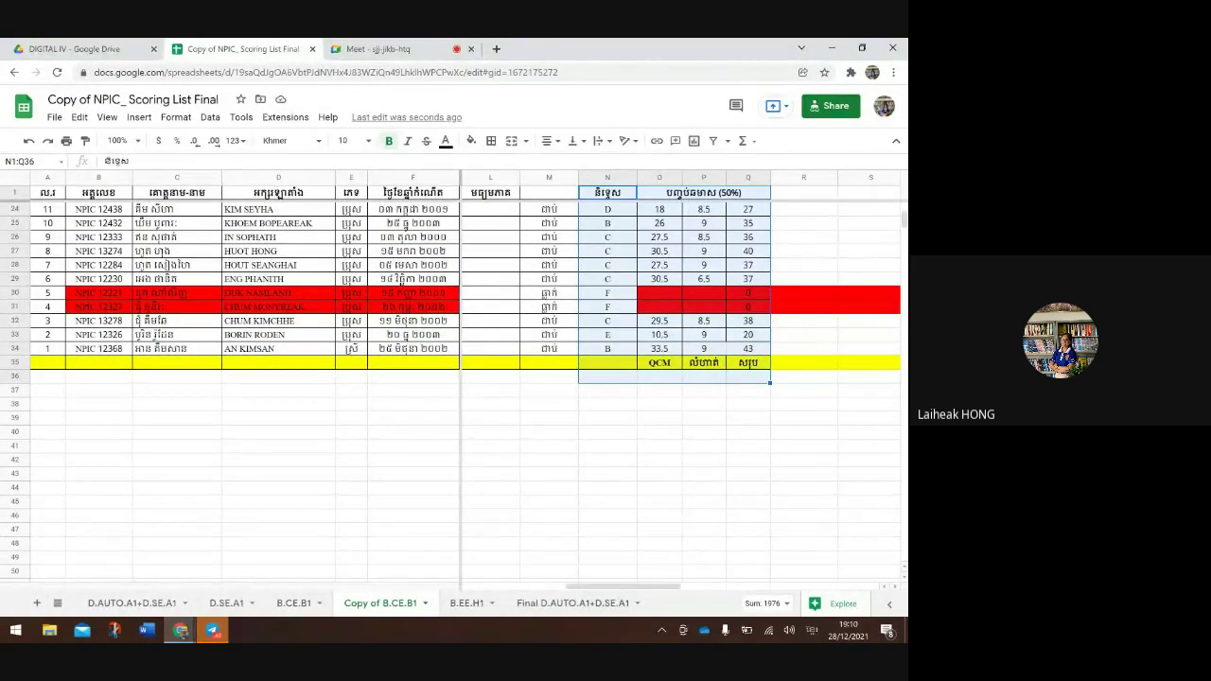
key("Delete")
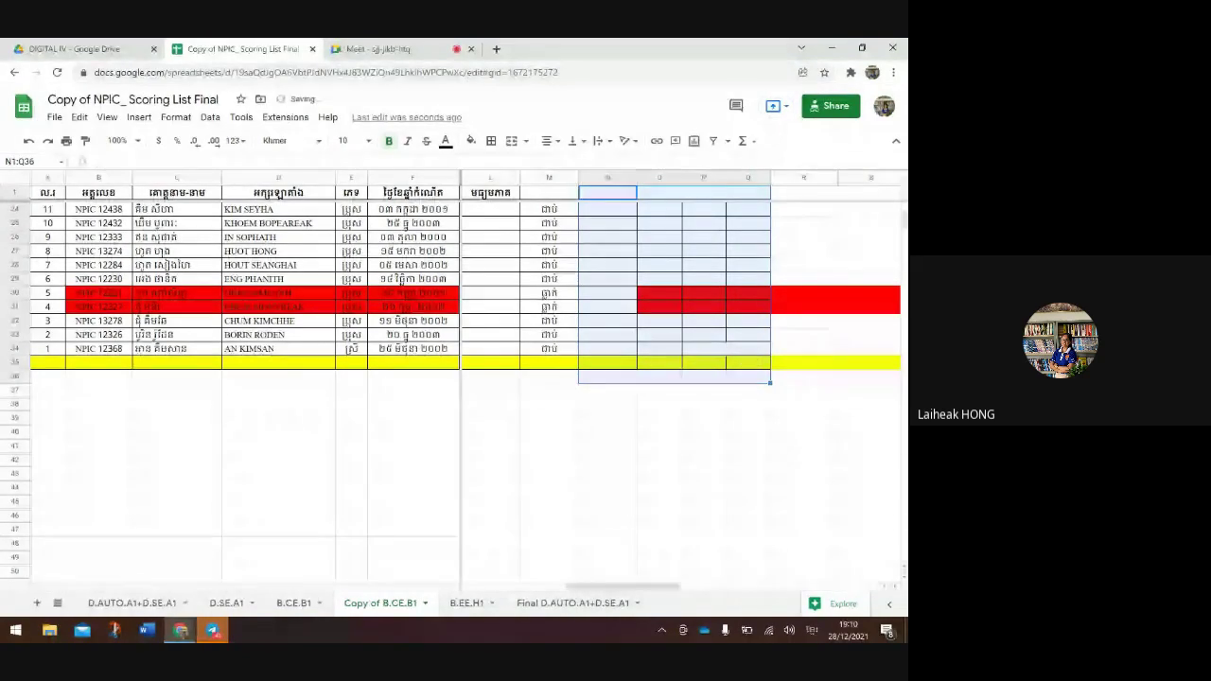
Clear the contents of K2:M35, covering the total, average and pass/fail columns, on the Copy of B.CE.B1 sheet
scroll(454, 378, "up", 2)
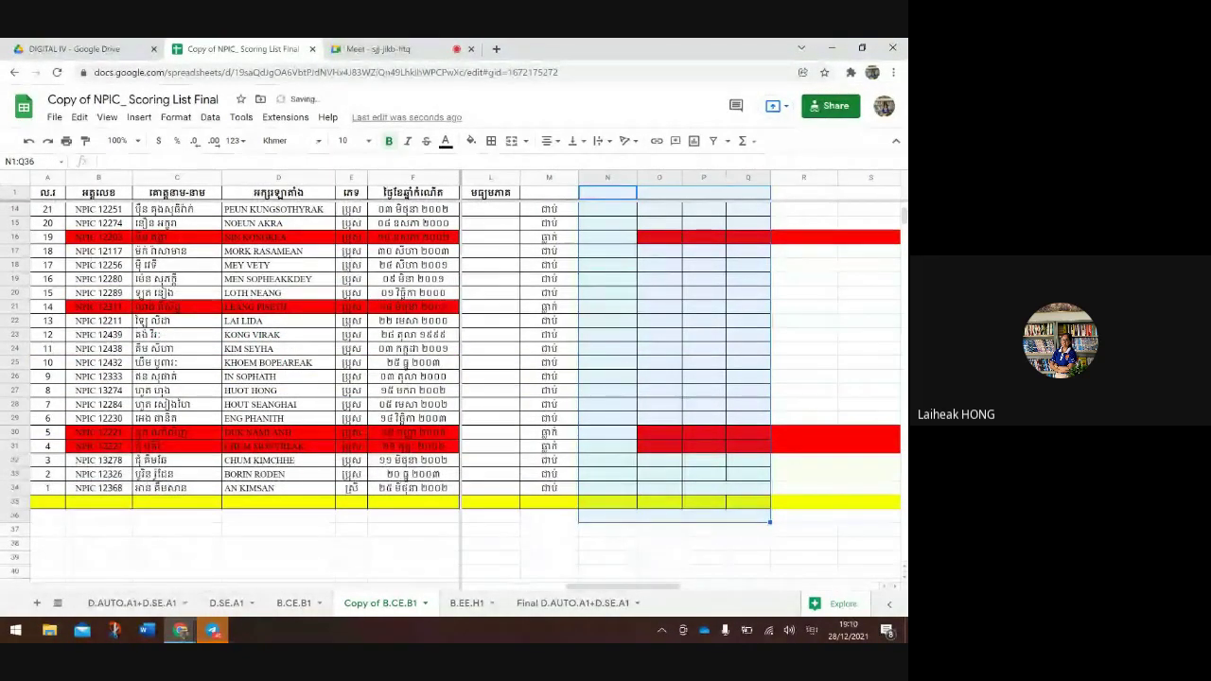
scroll(454, 379, "up", 4)
scroll(681, 379, "left", 5)
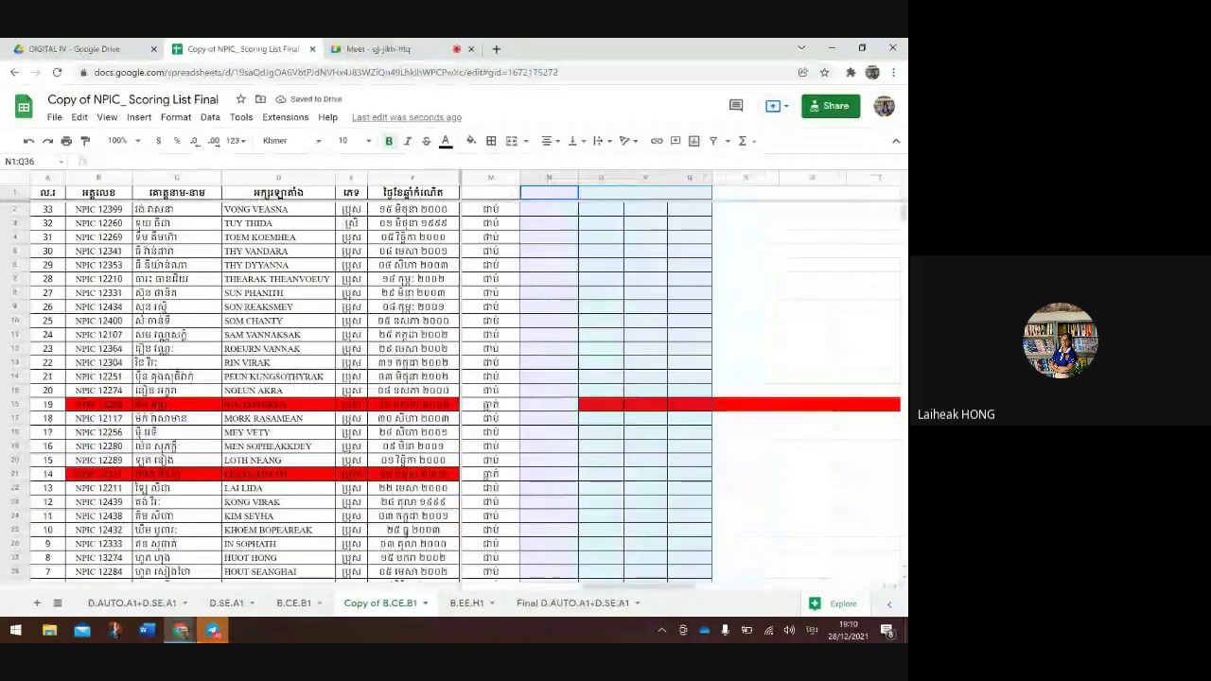
scroll(681, 378, "right", 2)
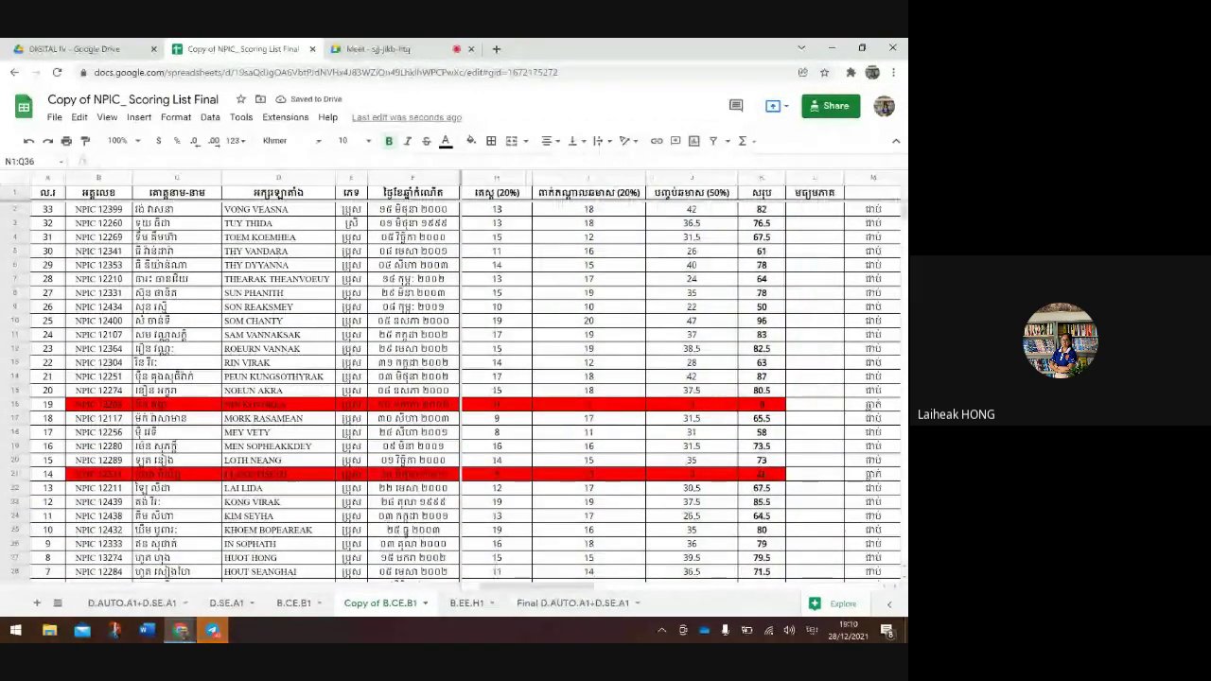
scroll(680, 378, "right", 3)
scroll(681, 378, "left", 3)
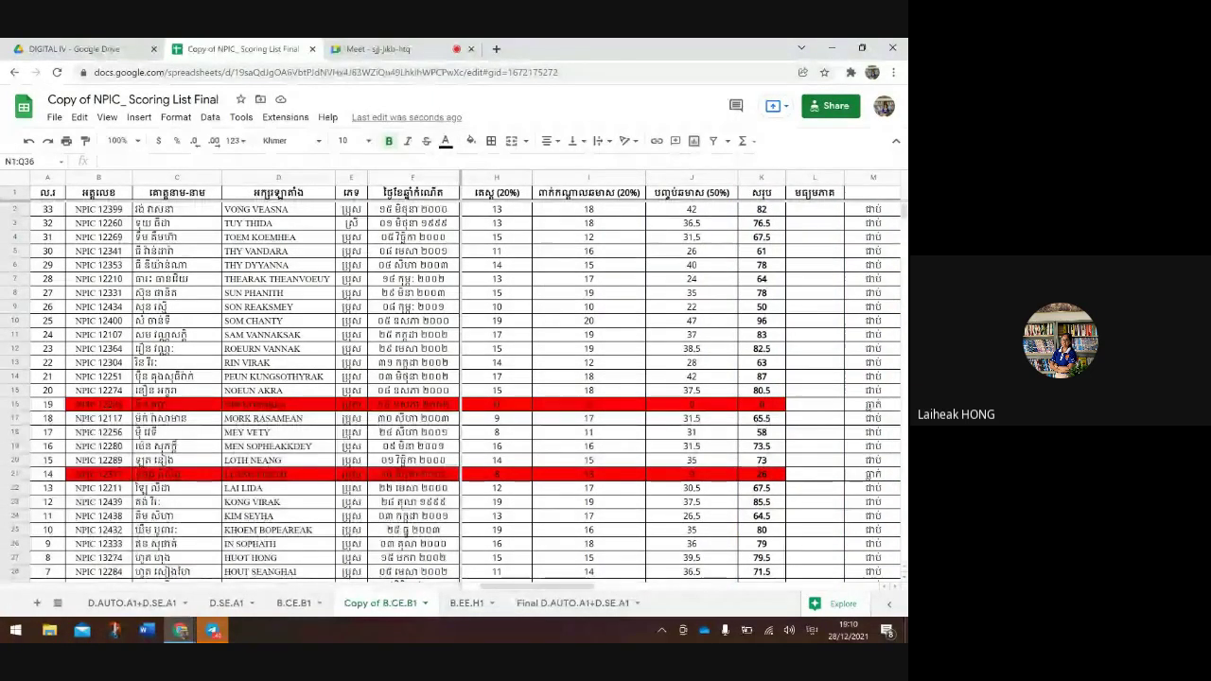
left_click_drag(761, 208, 813, 510)
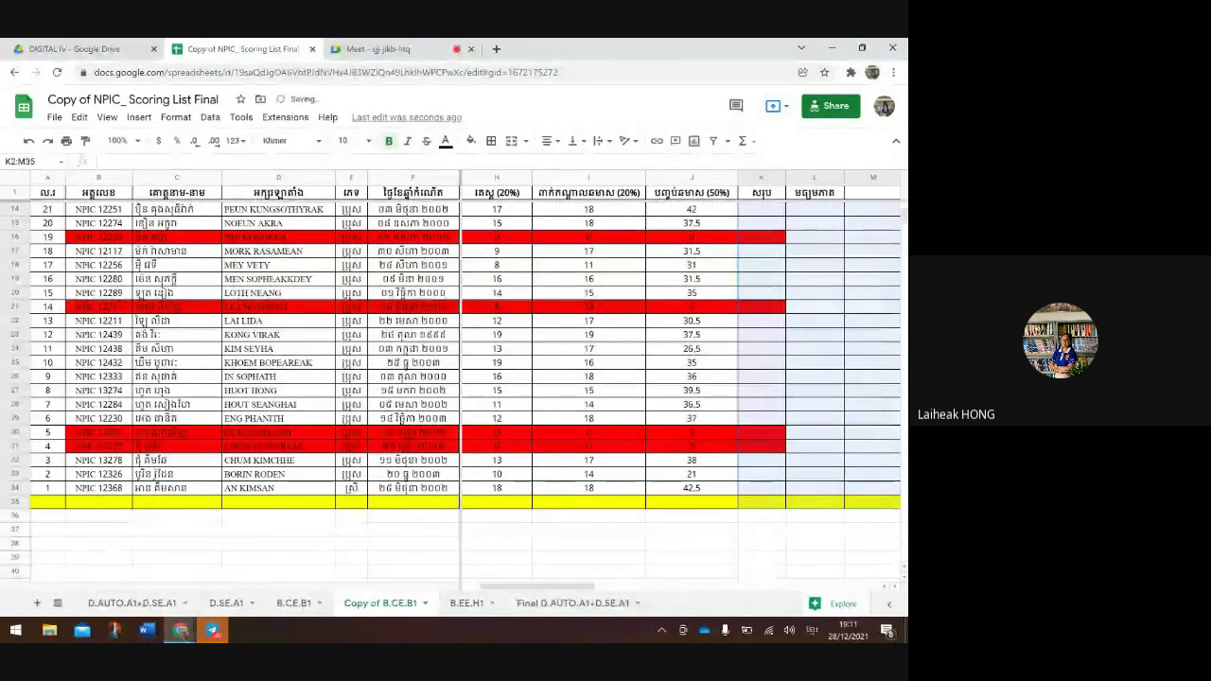
key("ctrl+alt+0")
left_click(762, 375)
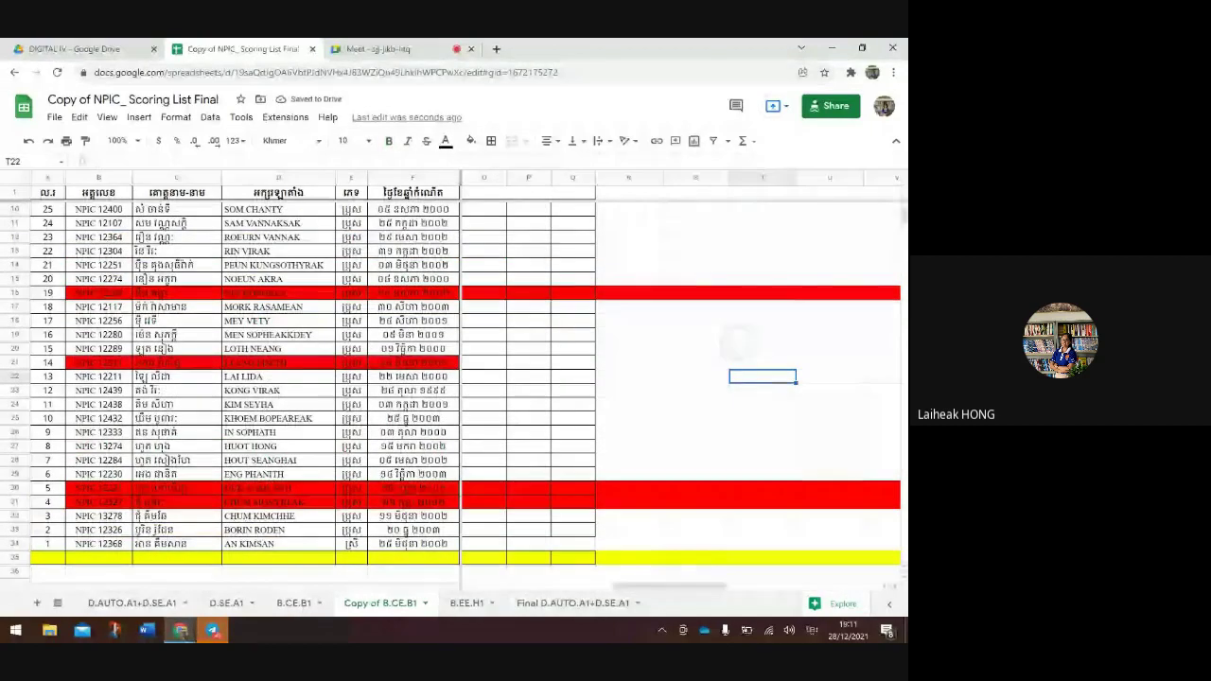
left_click(762, 334)
key("ctrl+z")
key("ctrl+z")
key("ctrl+z")
key("ctrl+z")
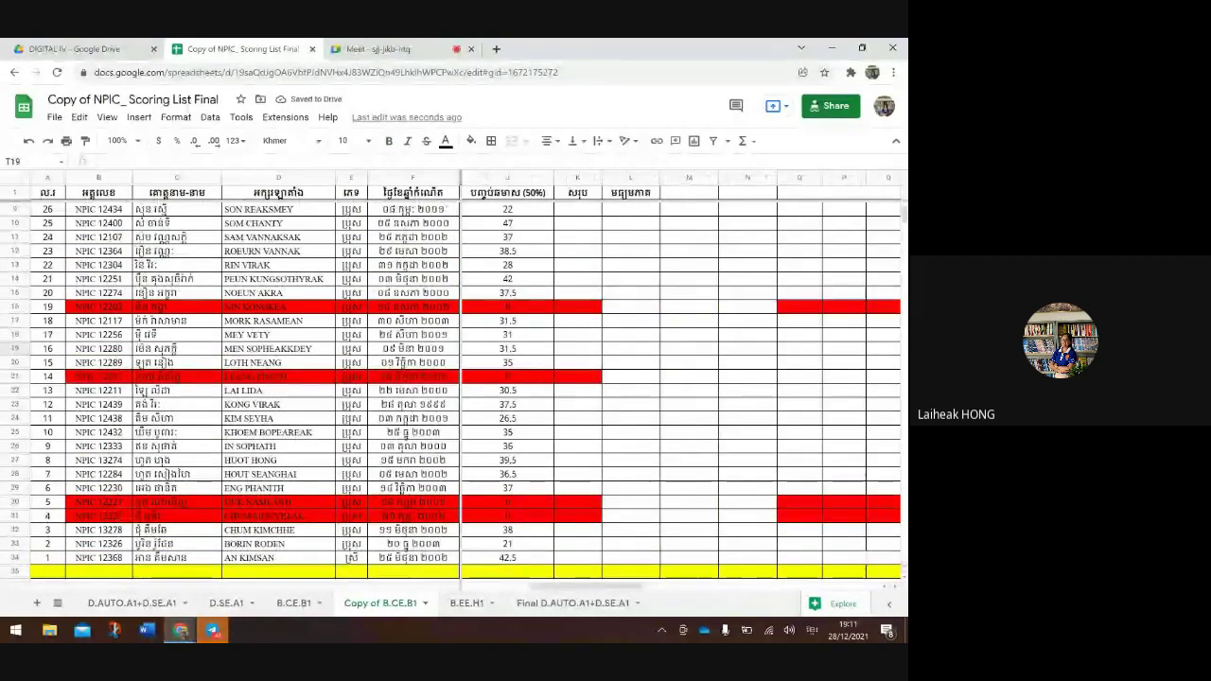
key("ctrl+y")
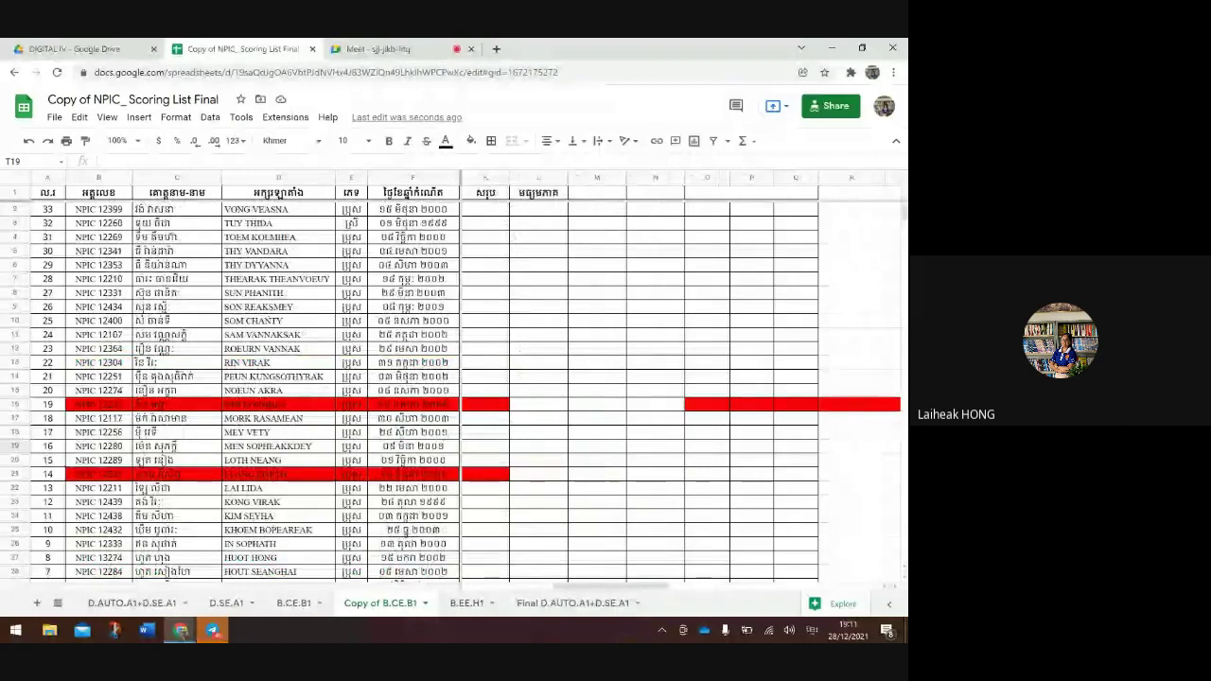
key("ctrl+z")
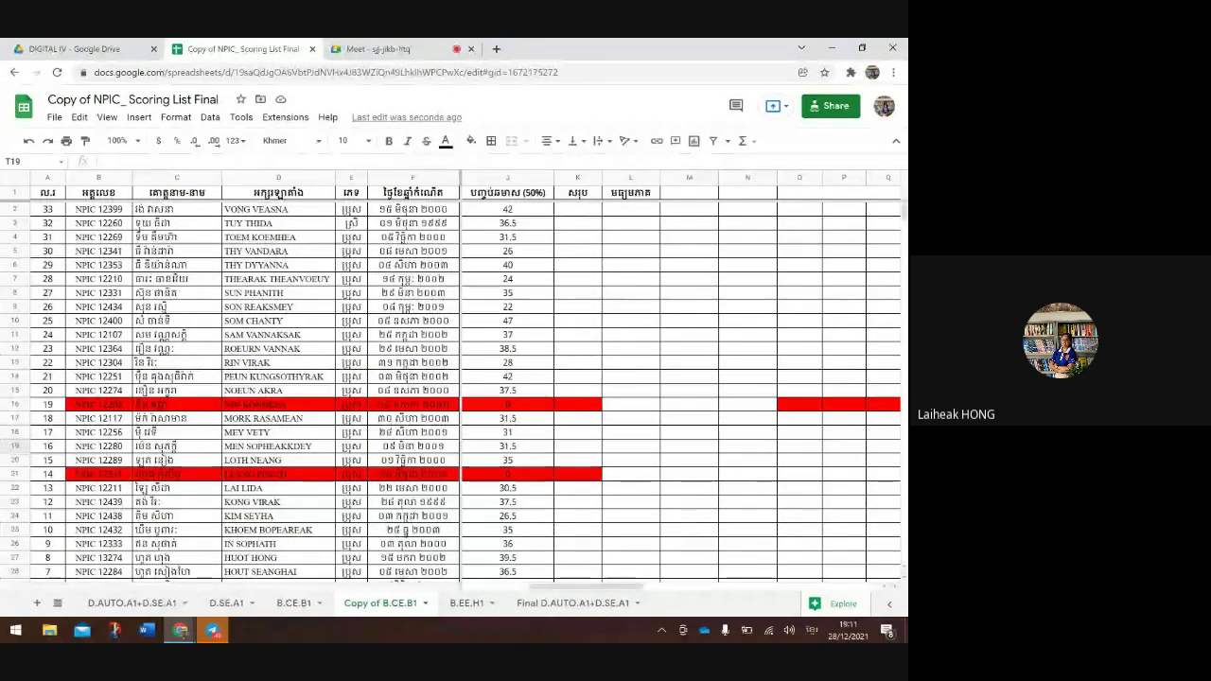
key("ctrl+z")
scroll(463, 378, "down", 3)
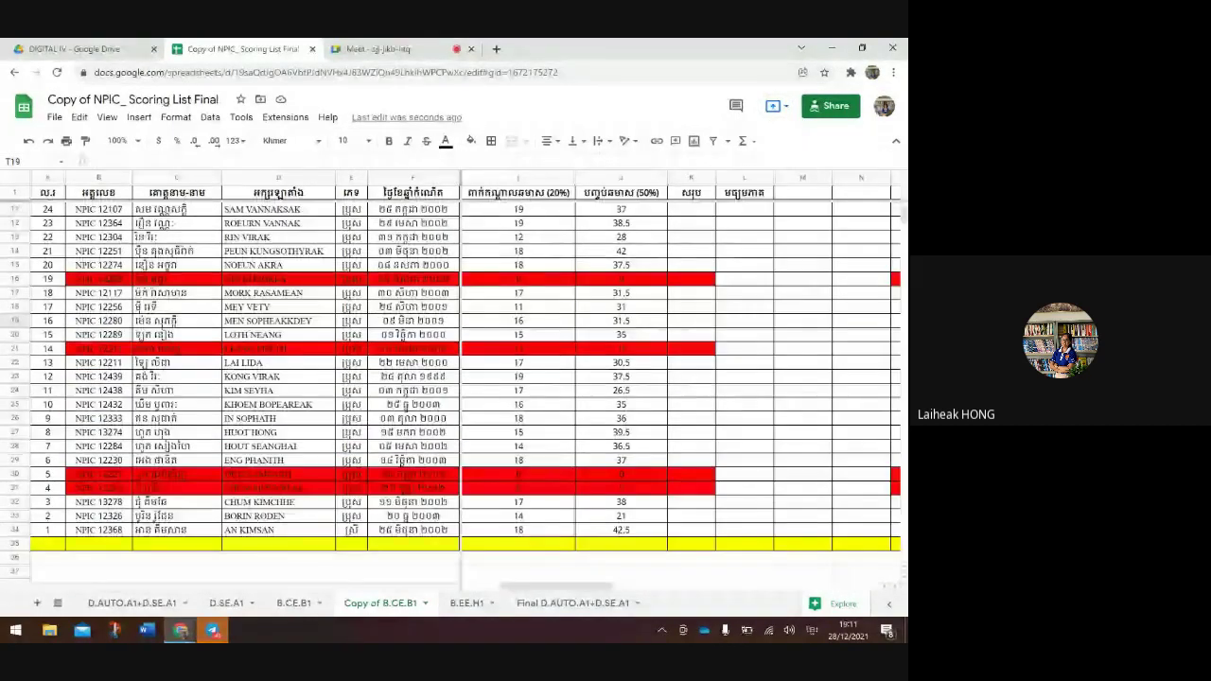
key("ctrl+z")
key("ctrl+z")
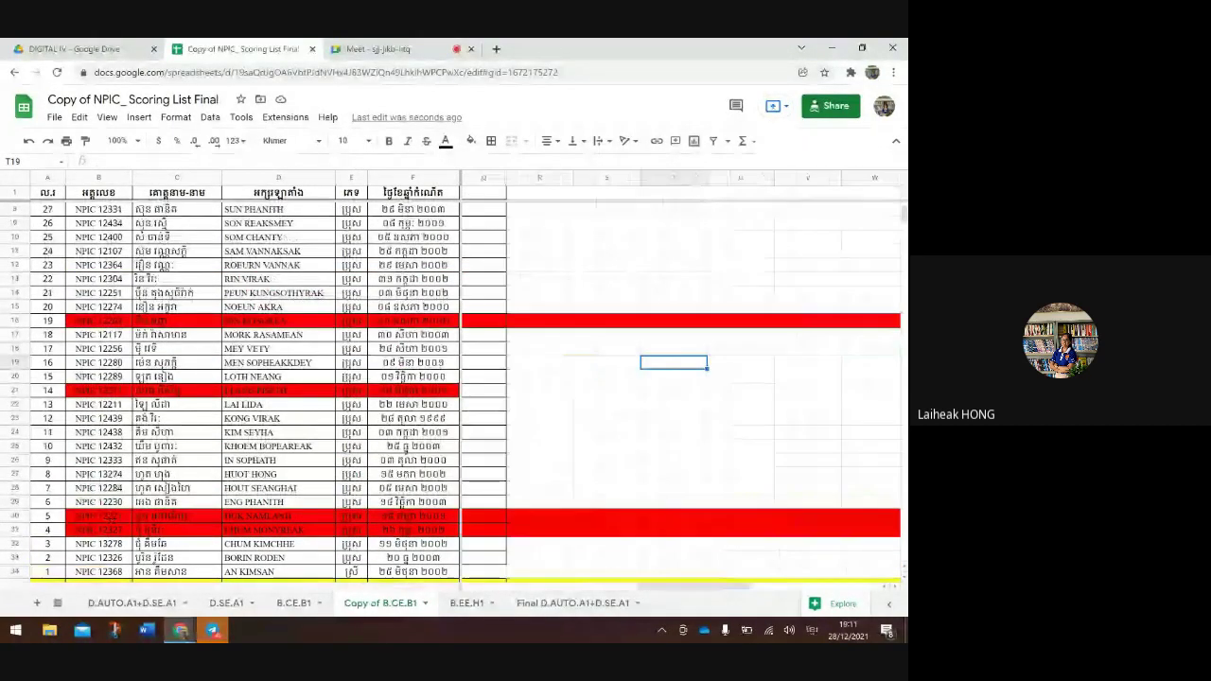
key("ctrl+z")
scroll(463, 378, "up", 2)
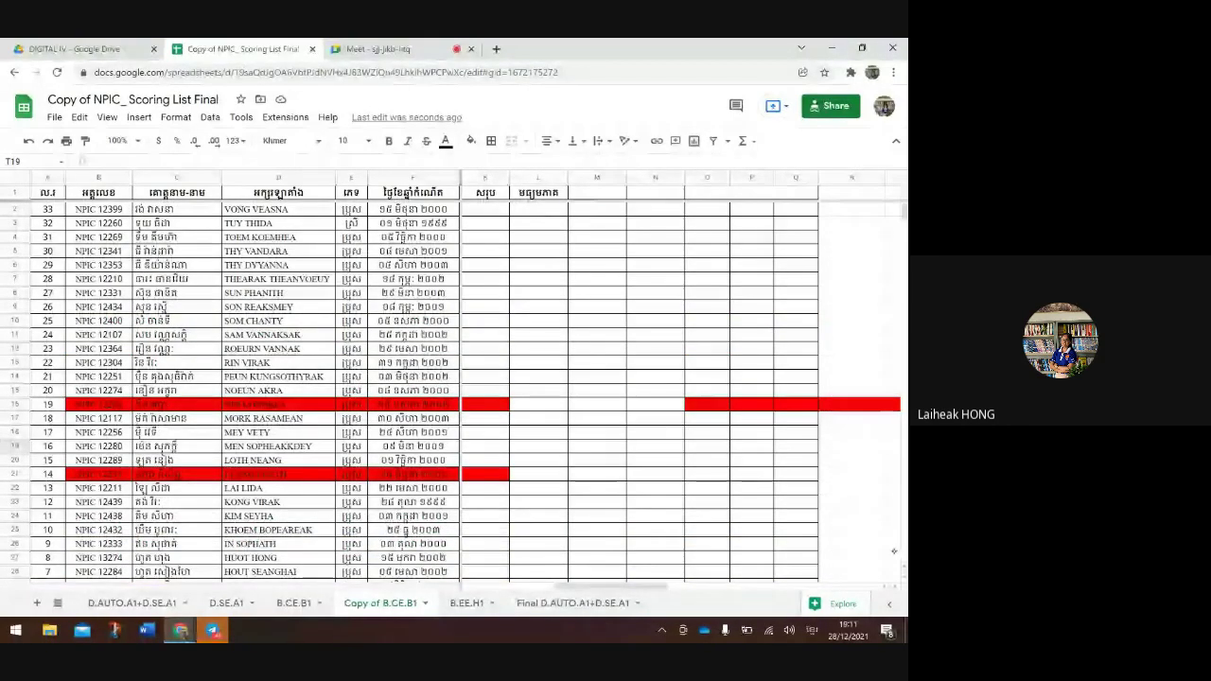
Select the emptied range M1:Q36 on the Copy of B.CE.B1 sheet
left_click_drag(596, 192, 795, 460)
left_click_drag(795, 571, 794, 518)
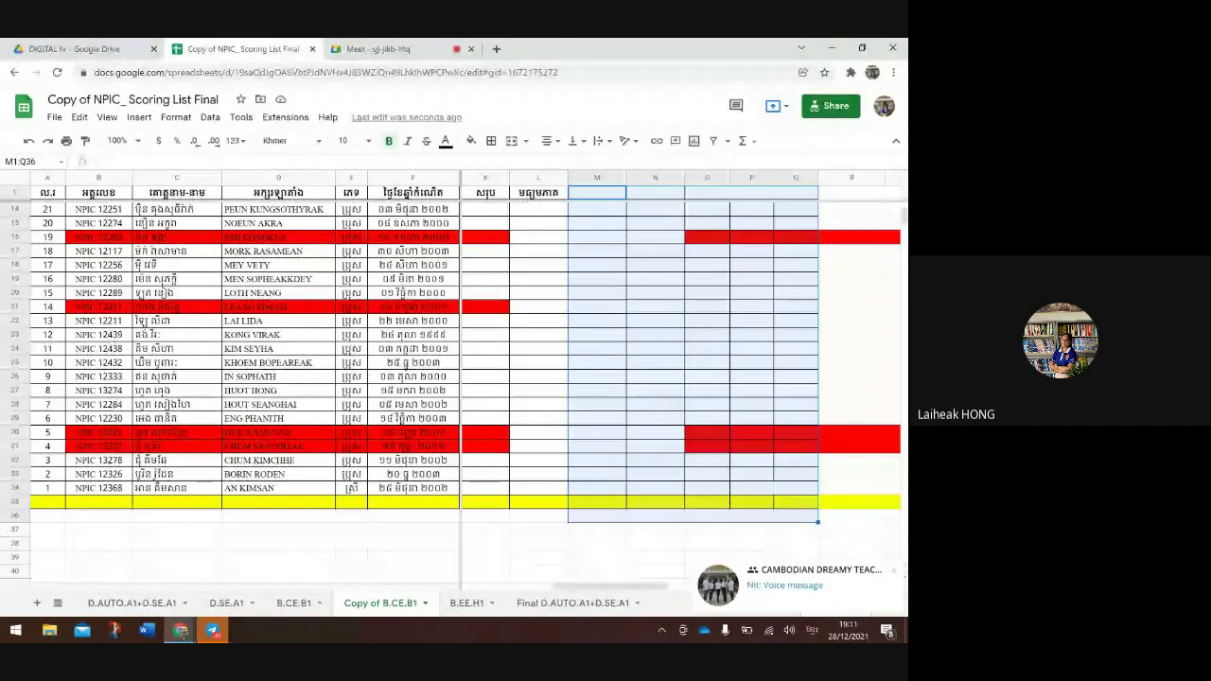
Try to delete rows 1 to 36 of the Copy of B.CE.B1 sheet
right_click(731, 249)
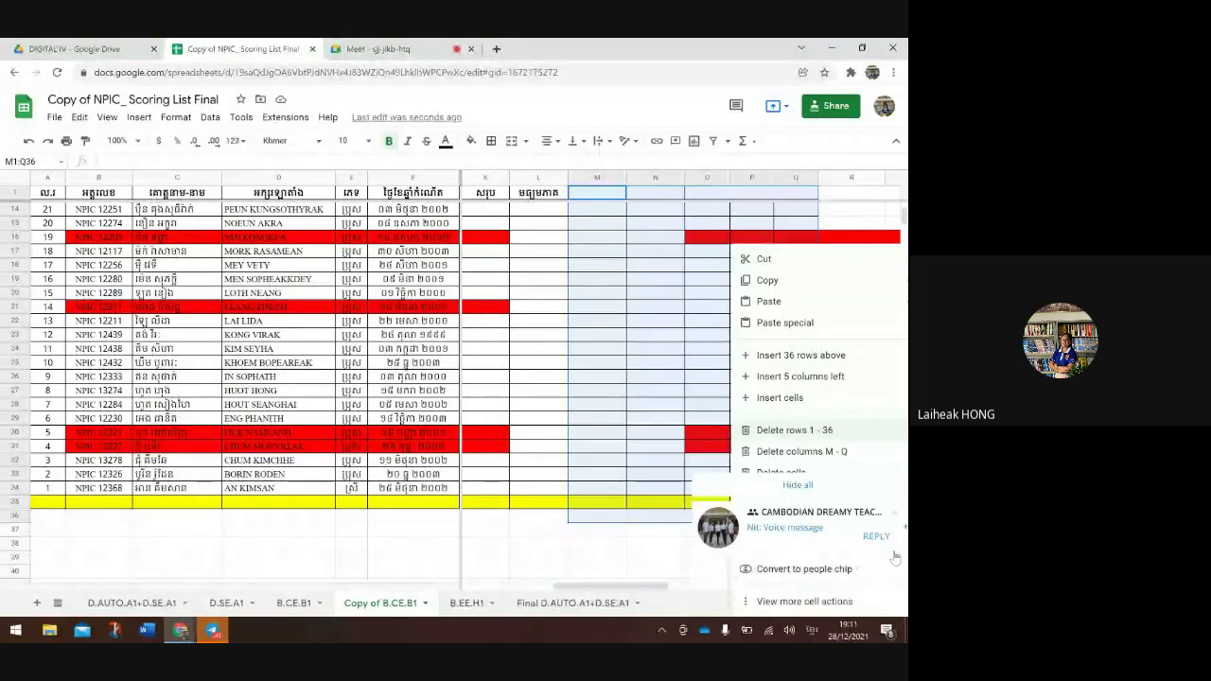
left_click(794, 430)
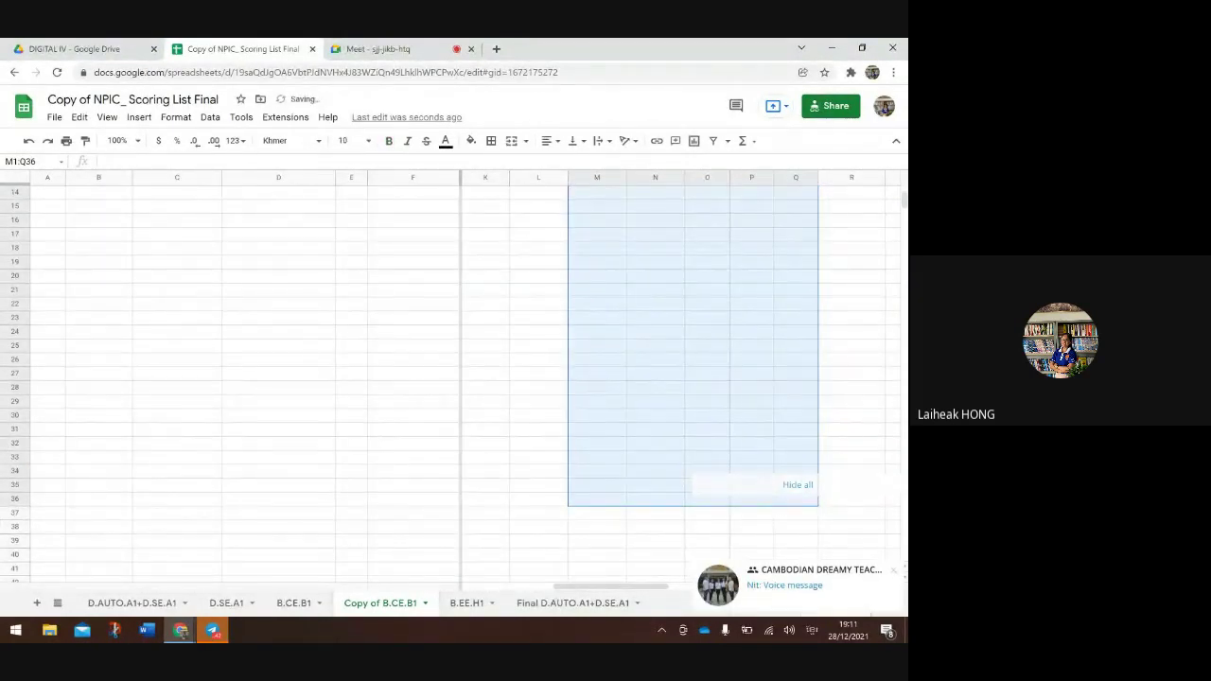
scroll(662, 378, "up", 4)
scroll(662, 378, "left", 4)
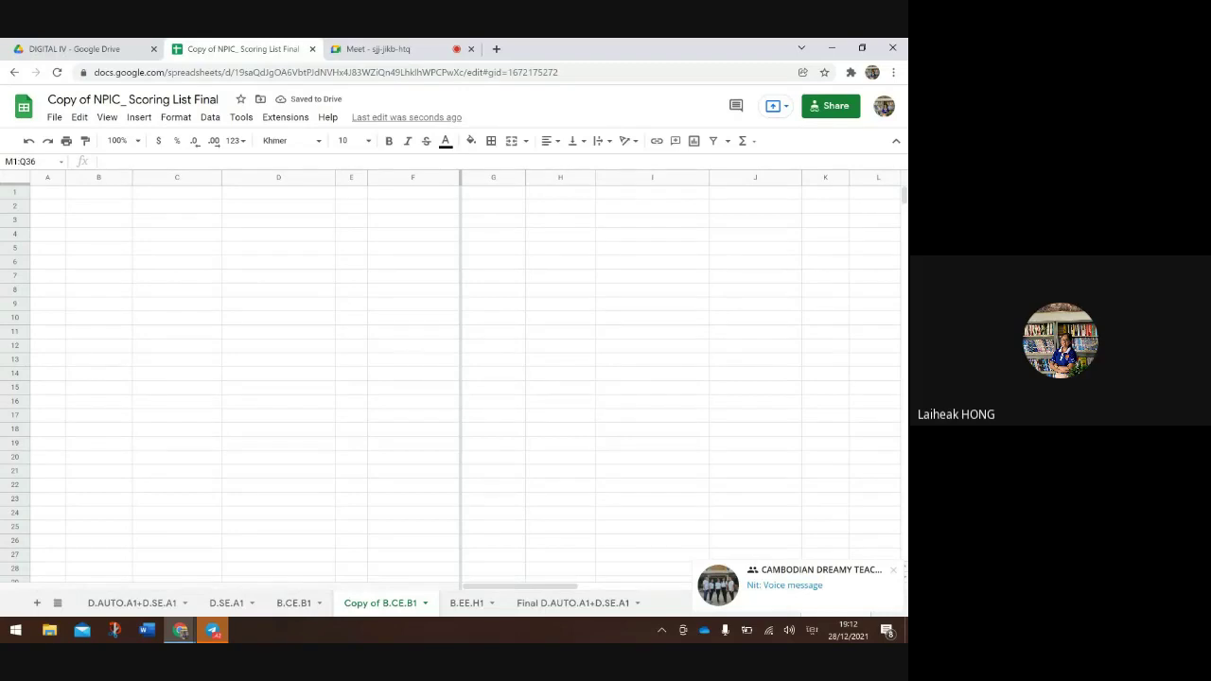
scroll(454, 379, "down", 2)
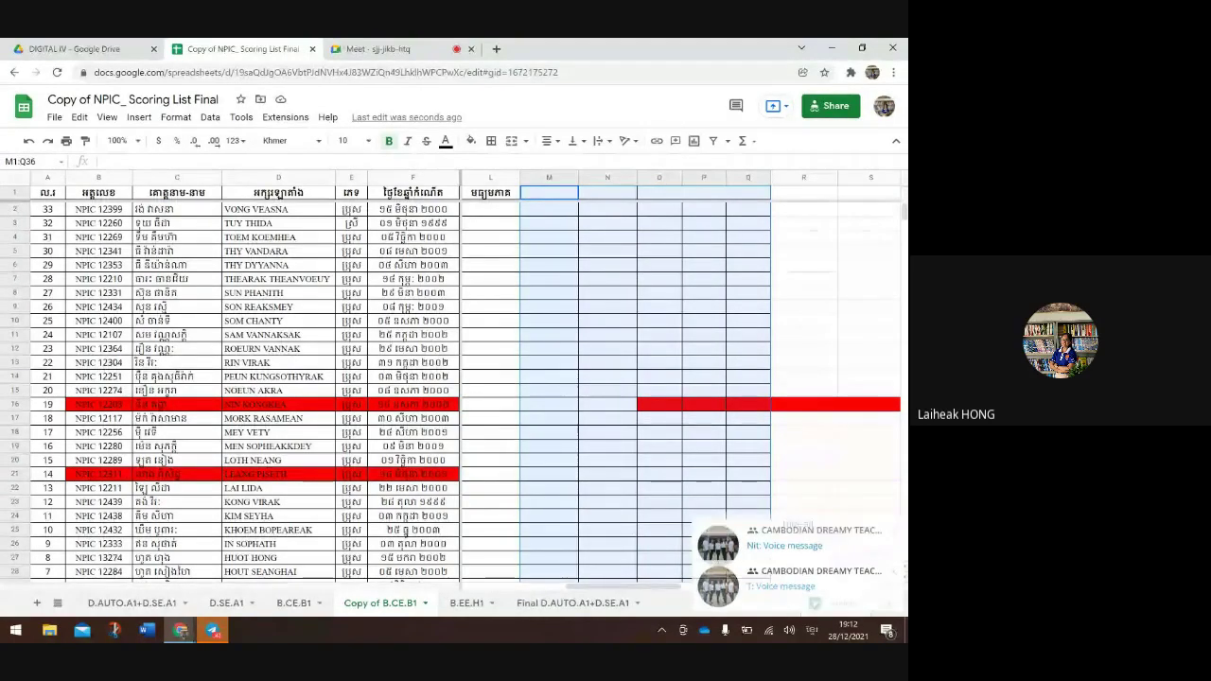
Delete the empty columns M to Q from the Copy of B.CE.B1 sheet
right_click(726, 253)
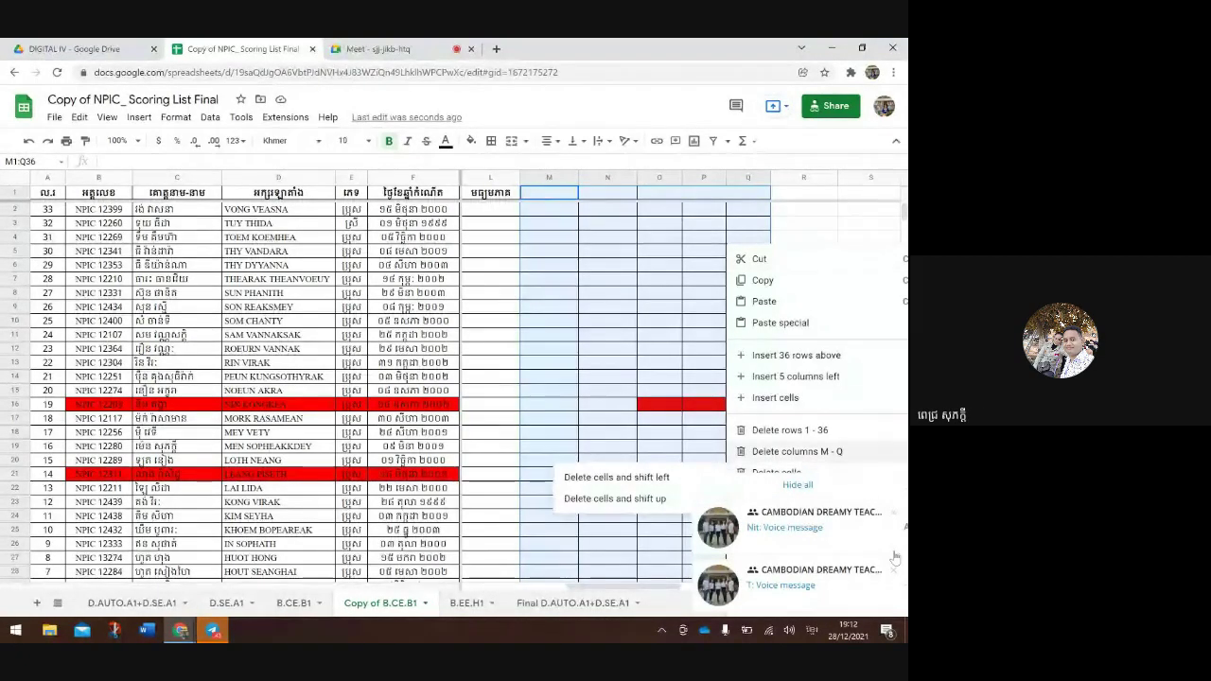
left_click(798, 451)
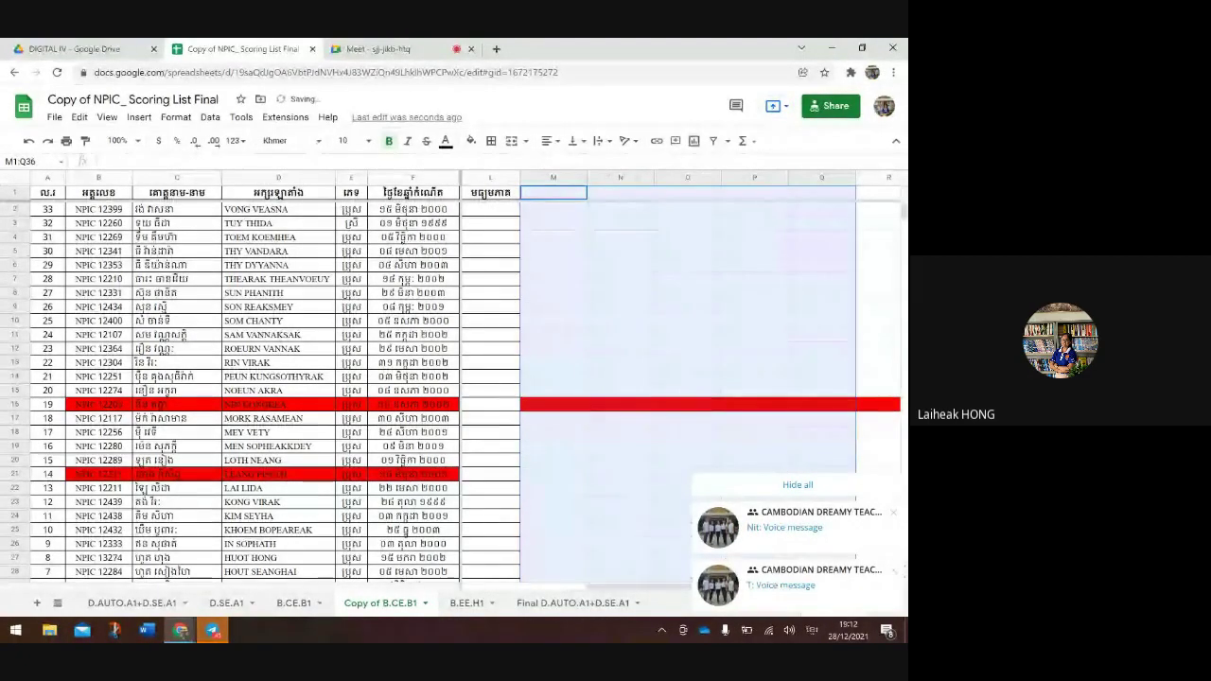
left_click(756, 319)
scroll(681, 378, "left", 5)
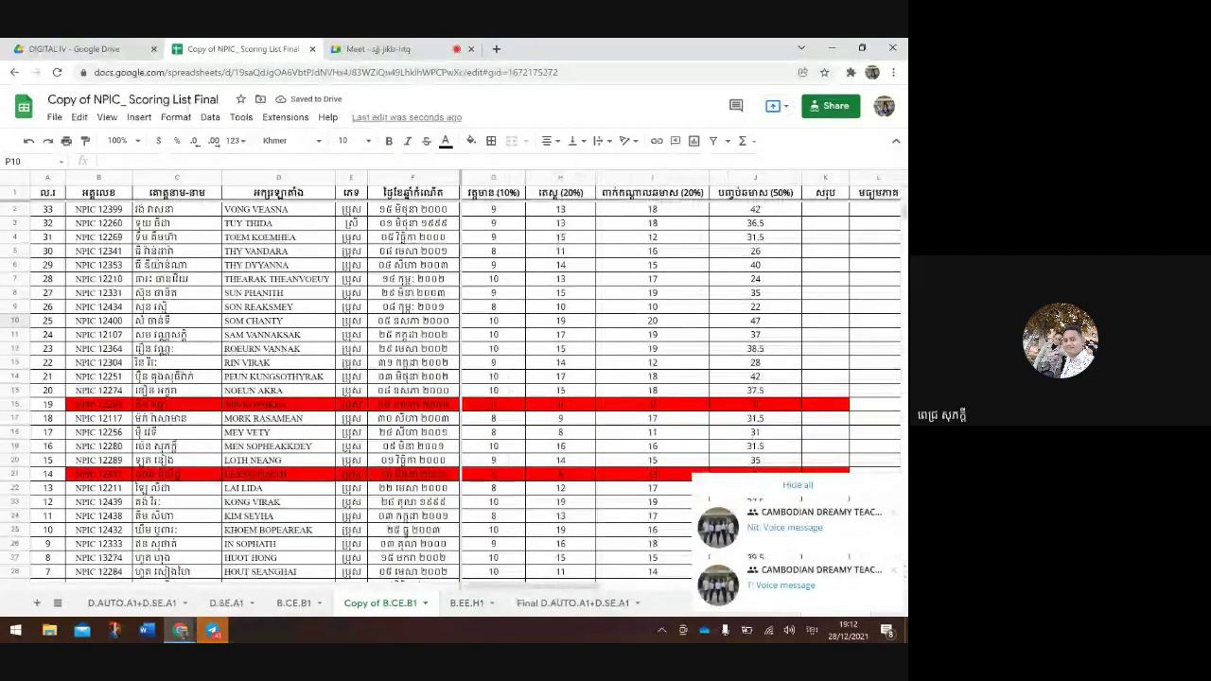
scroll(680, 378, "right", 2)
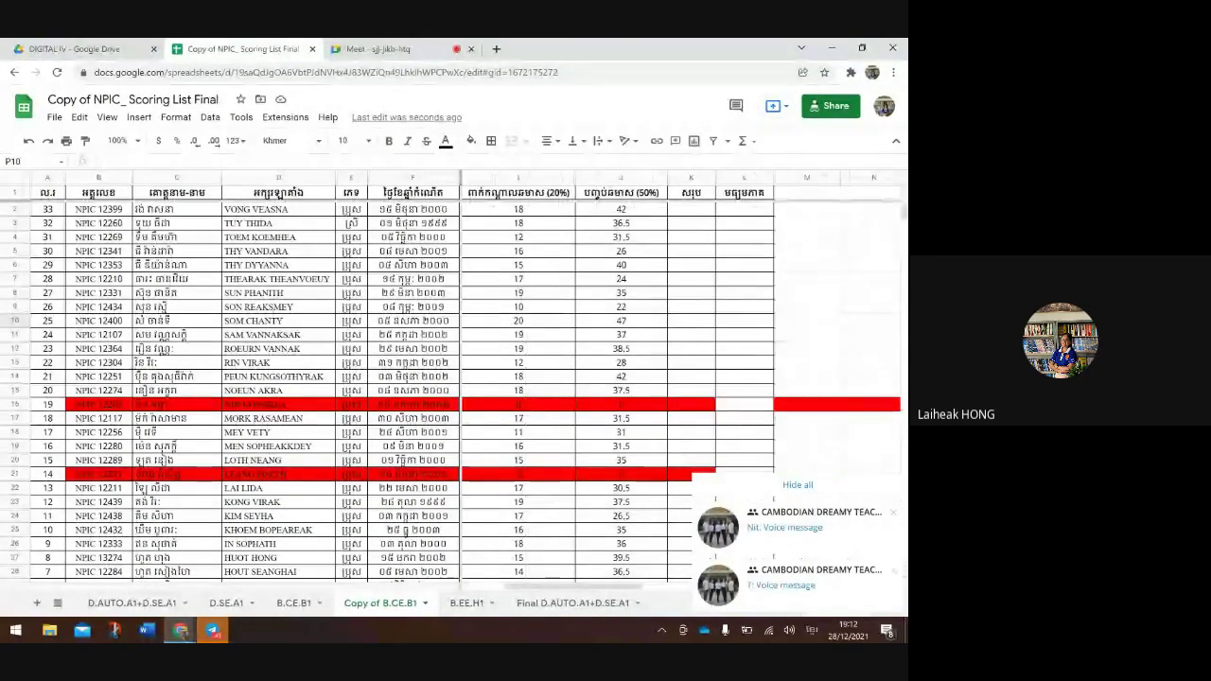
scroll(681, 379, "left", 1)
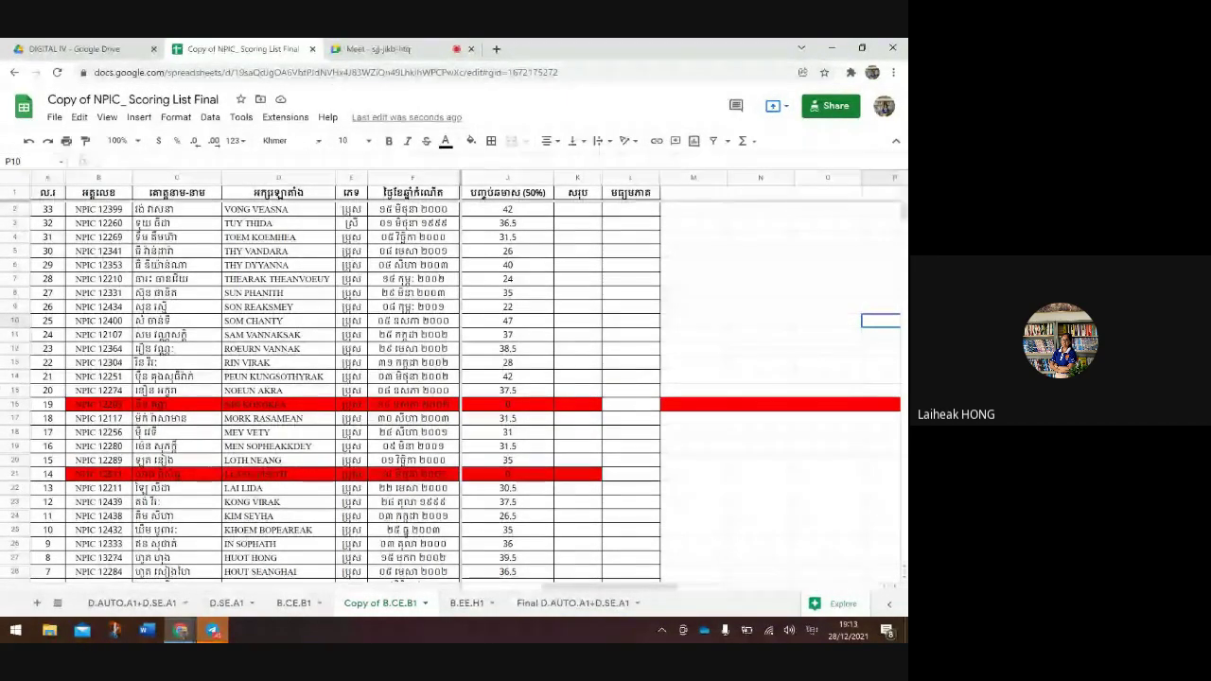
Examine the emptied total and average columns, K and L, on the Copy of B.CE.B1 sheet
left_click(761, 278)
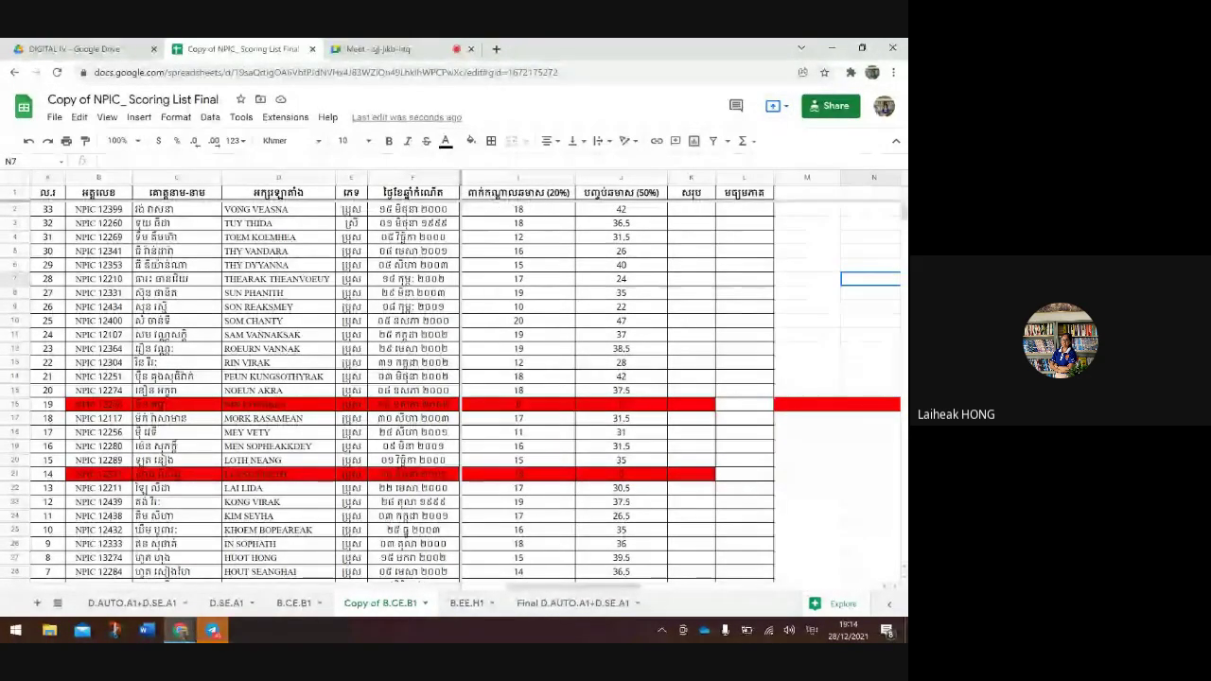
left_click(690, 192)
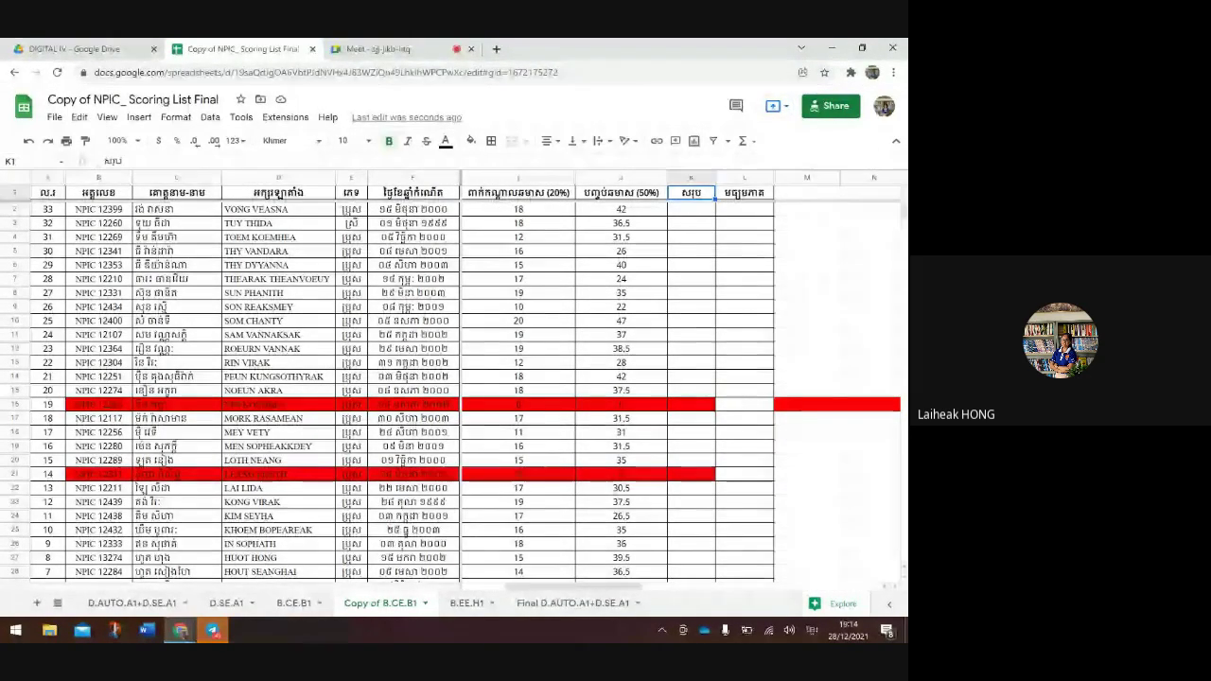
left_click(744, 192)
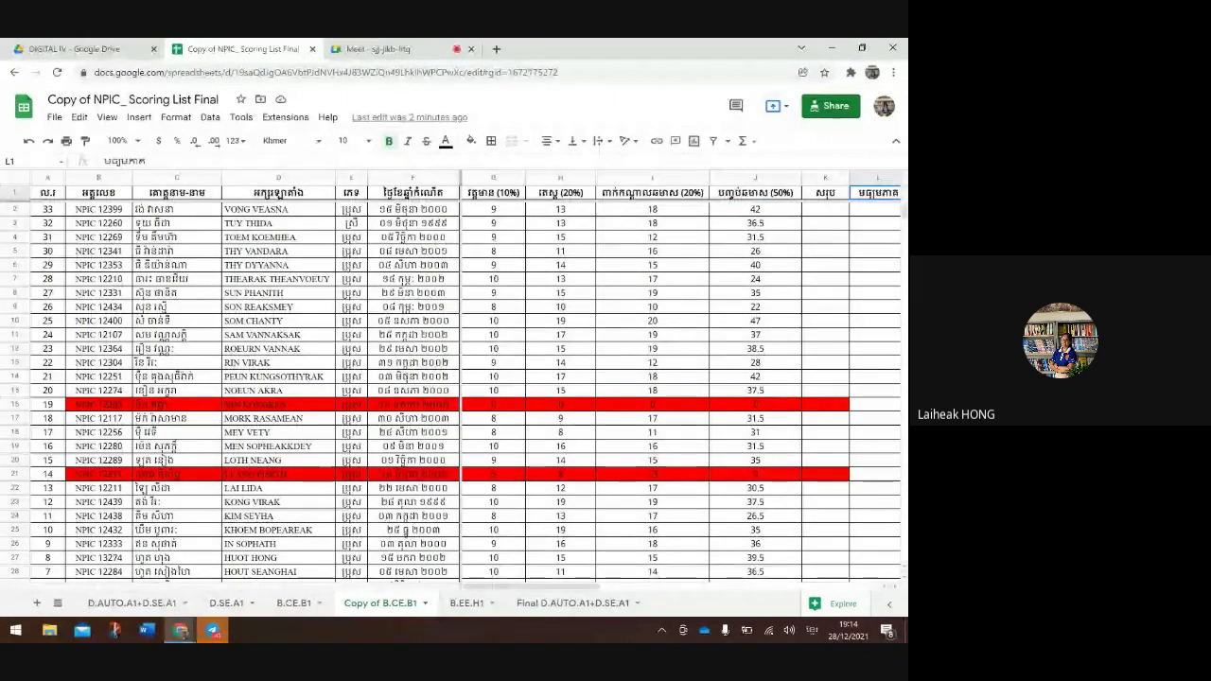
scroll(680, 378, "right", 2)
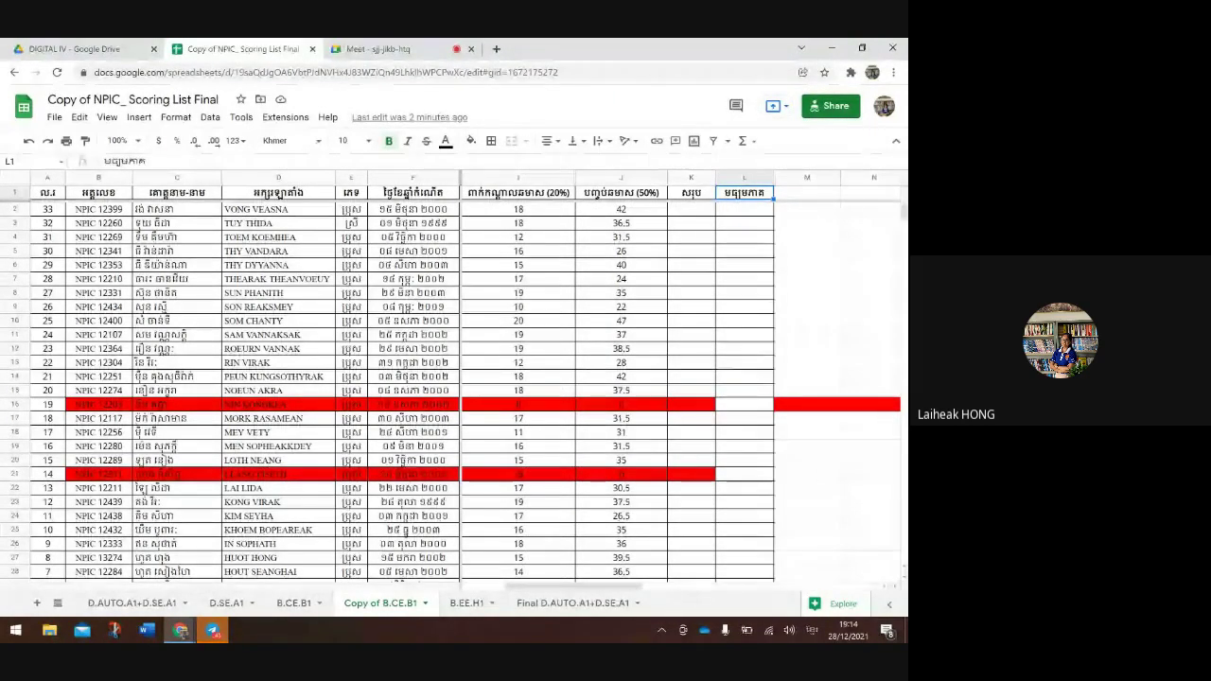
left_click(745, 178)
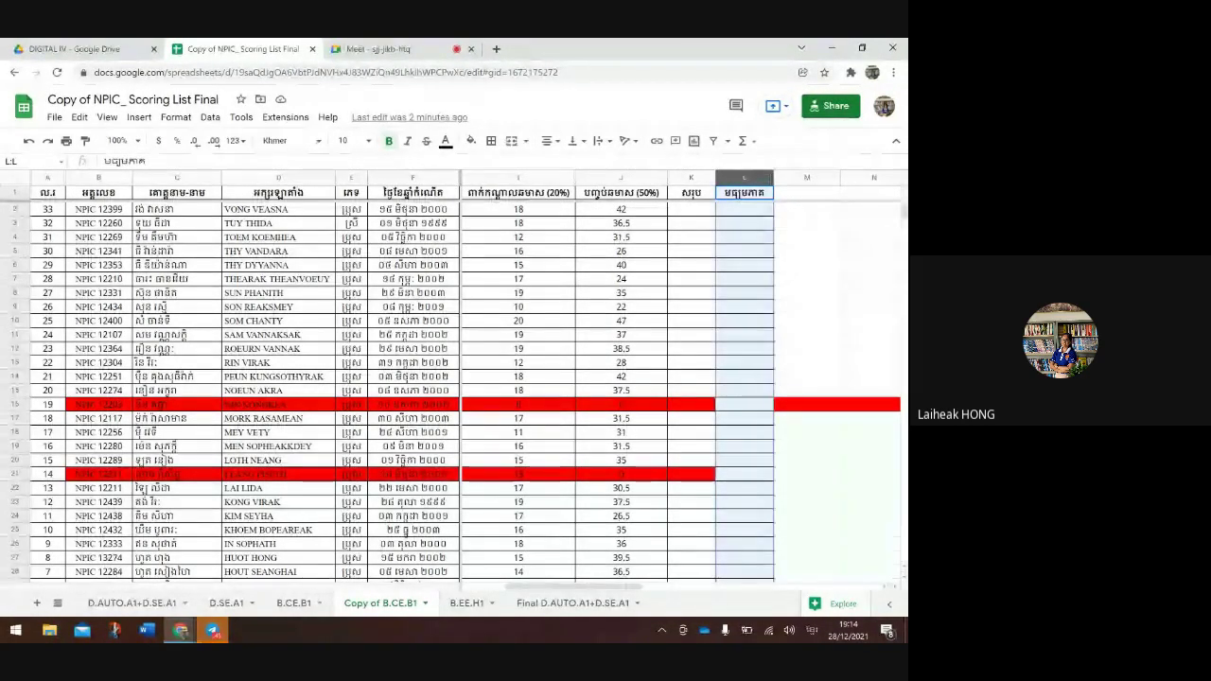
left_click(744, 251)
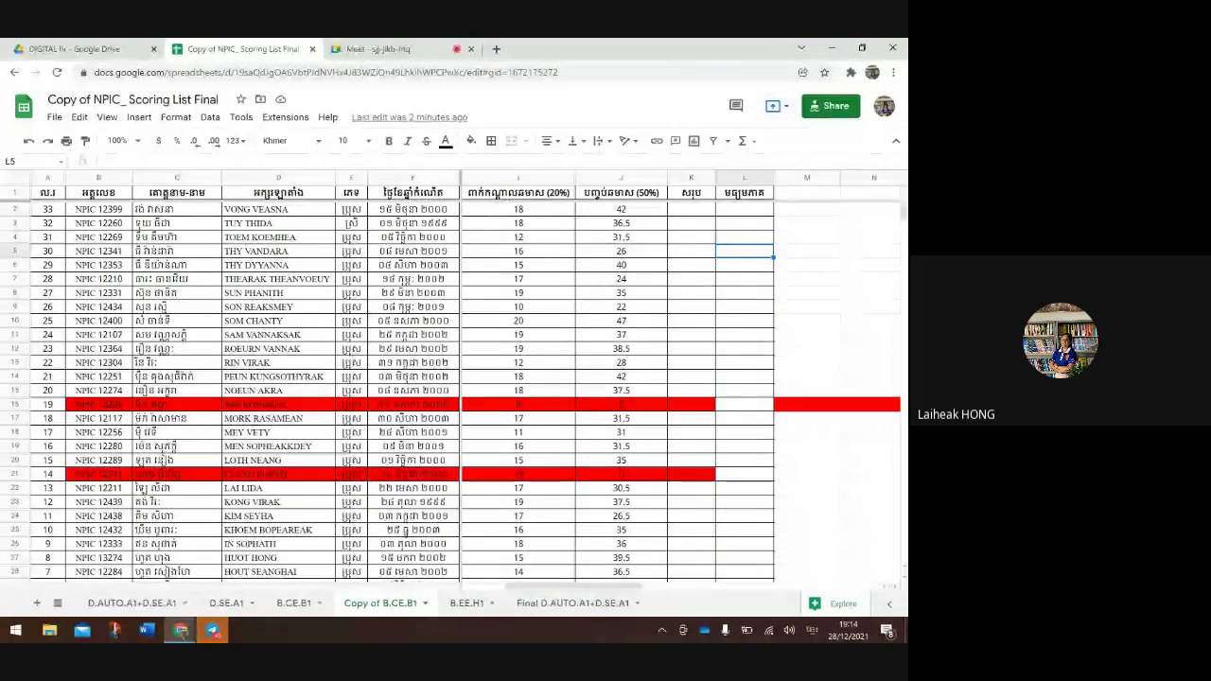
scroll(681, 378, "right", 2)
scroll(681, 378, "left", 2)
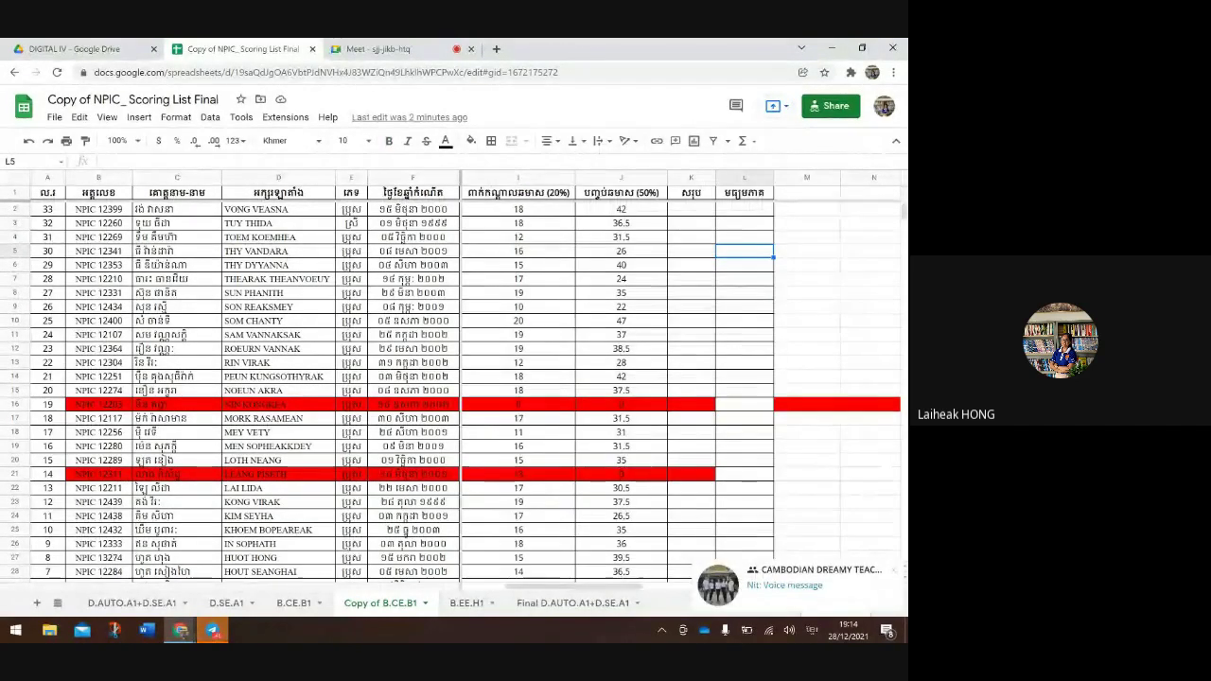
left_click(806, 192)
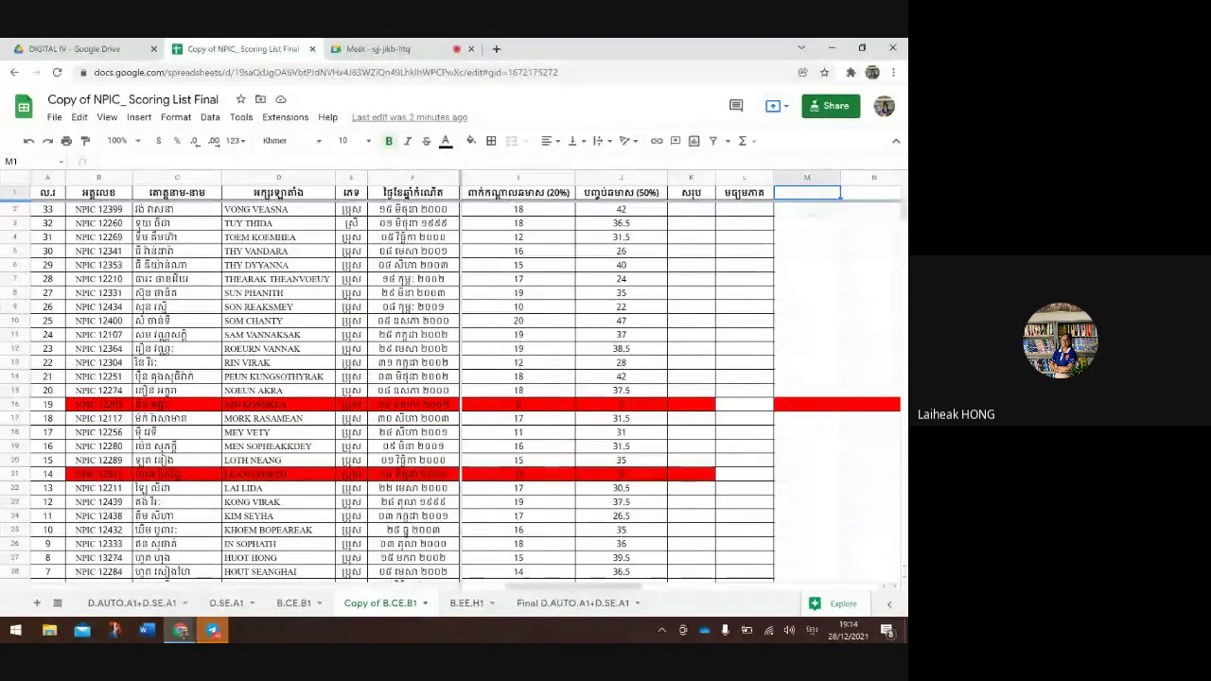
double_click(819, 195)
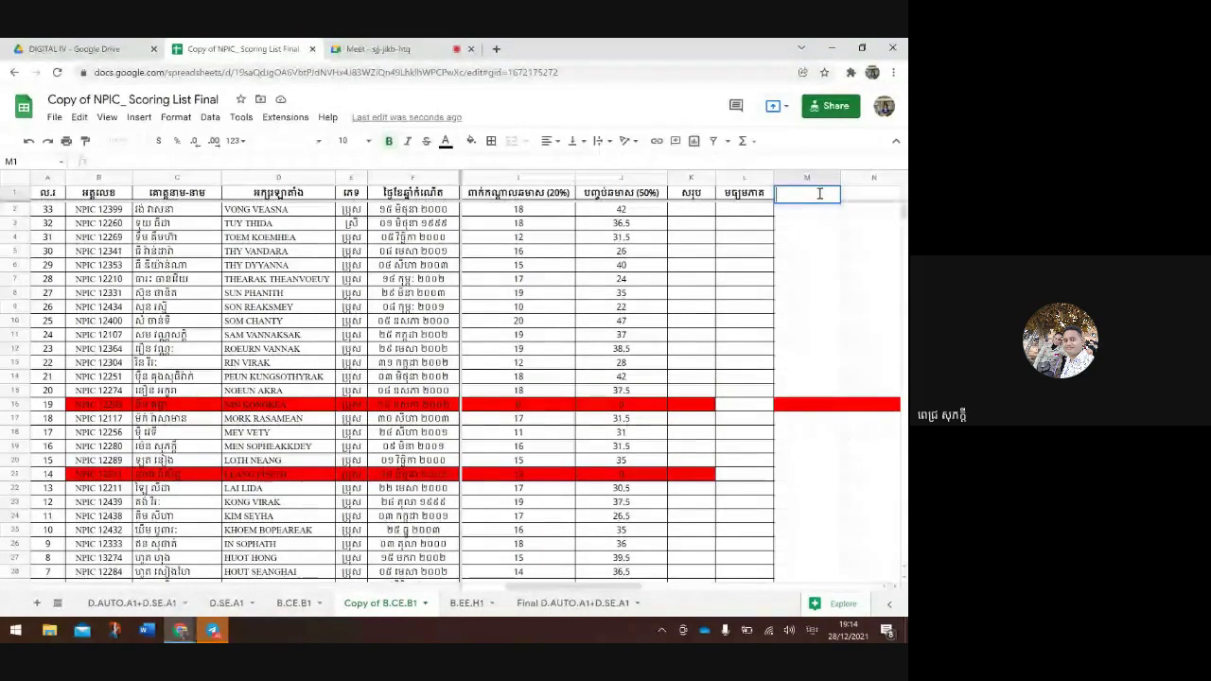
type("ផ")
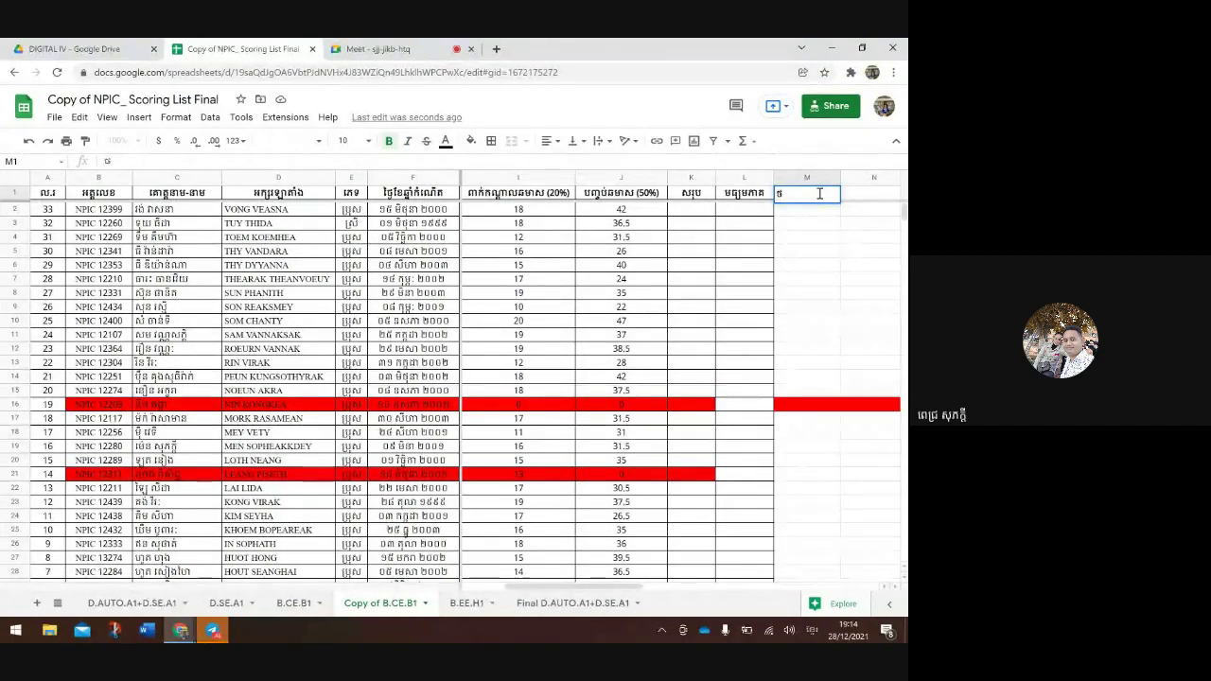
key("BackSpace")
Enter the grade column heading និទ្ទេស in cell N1
left_click(861, 197)
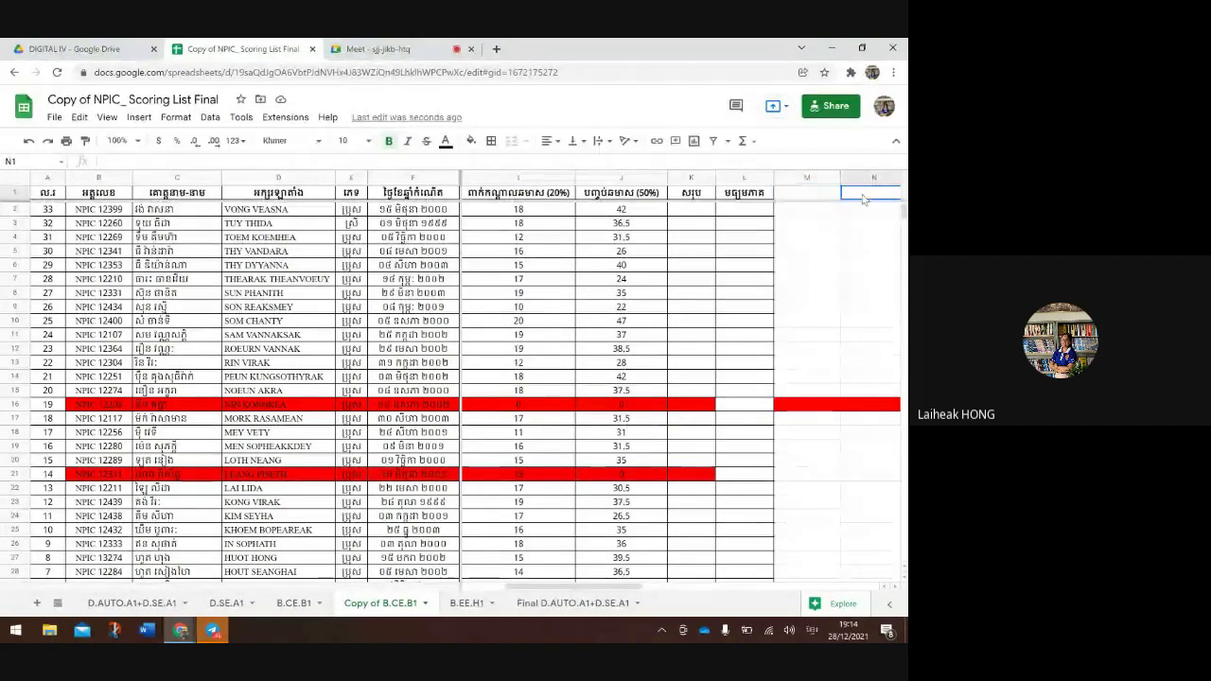
type("ន")
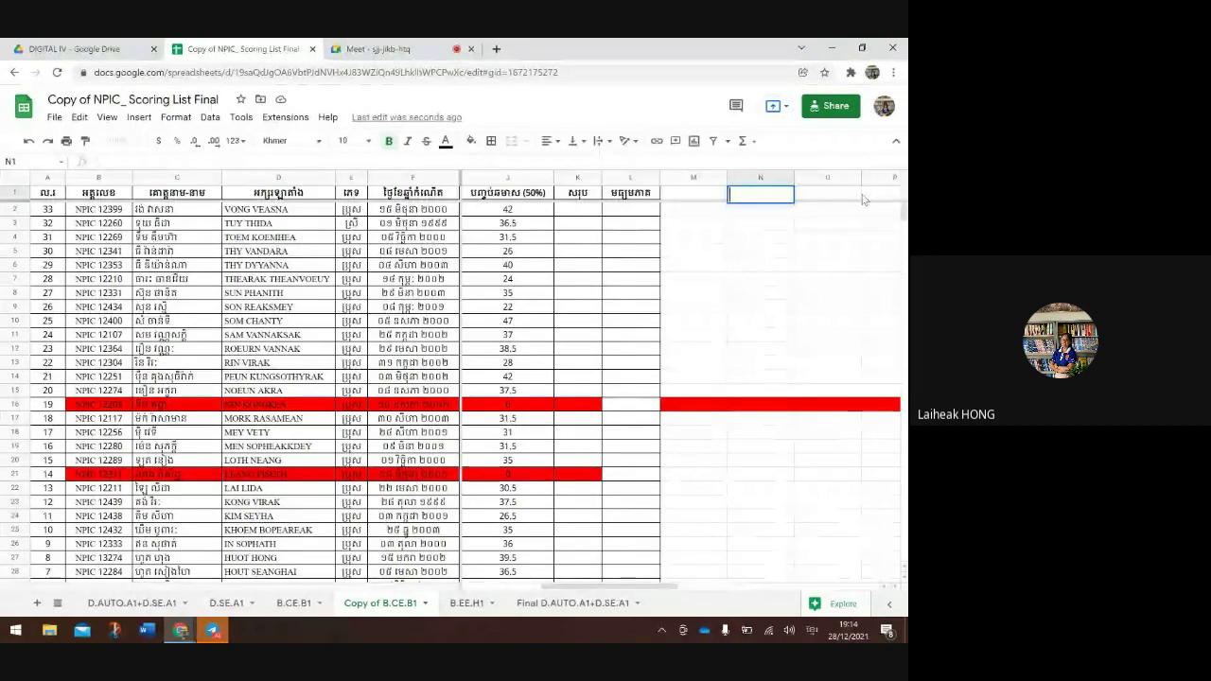
type("ិទ្")
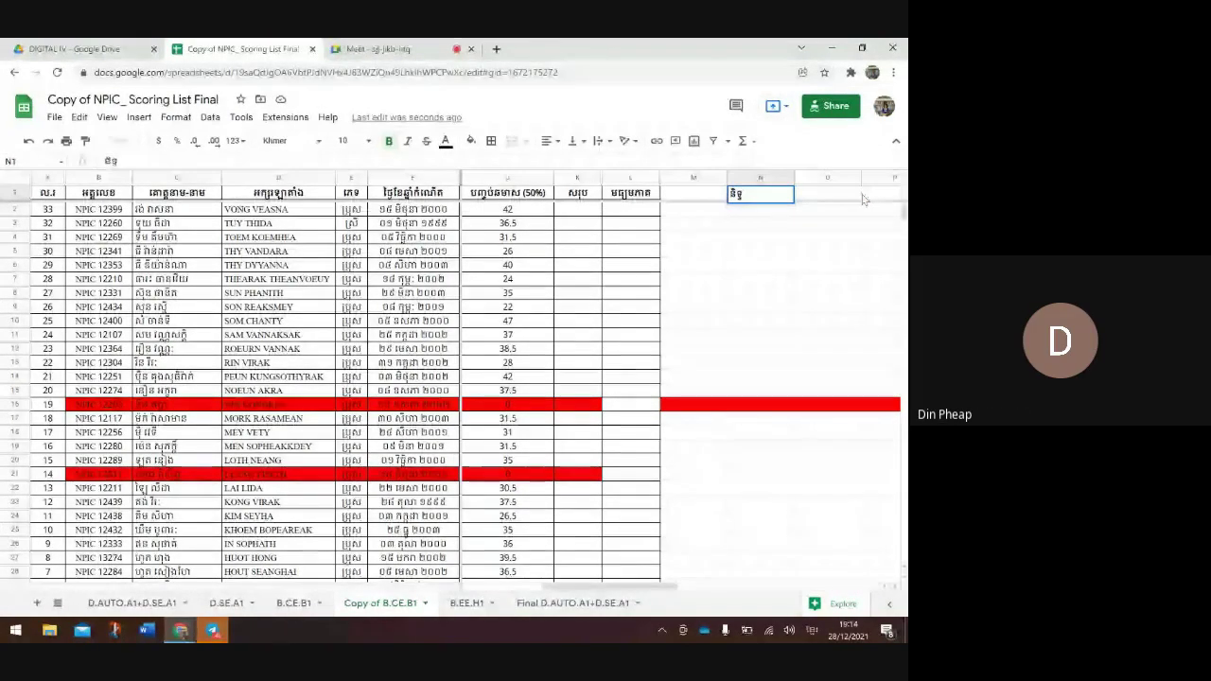
type("ទេស")
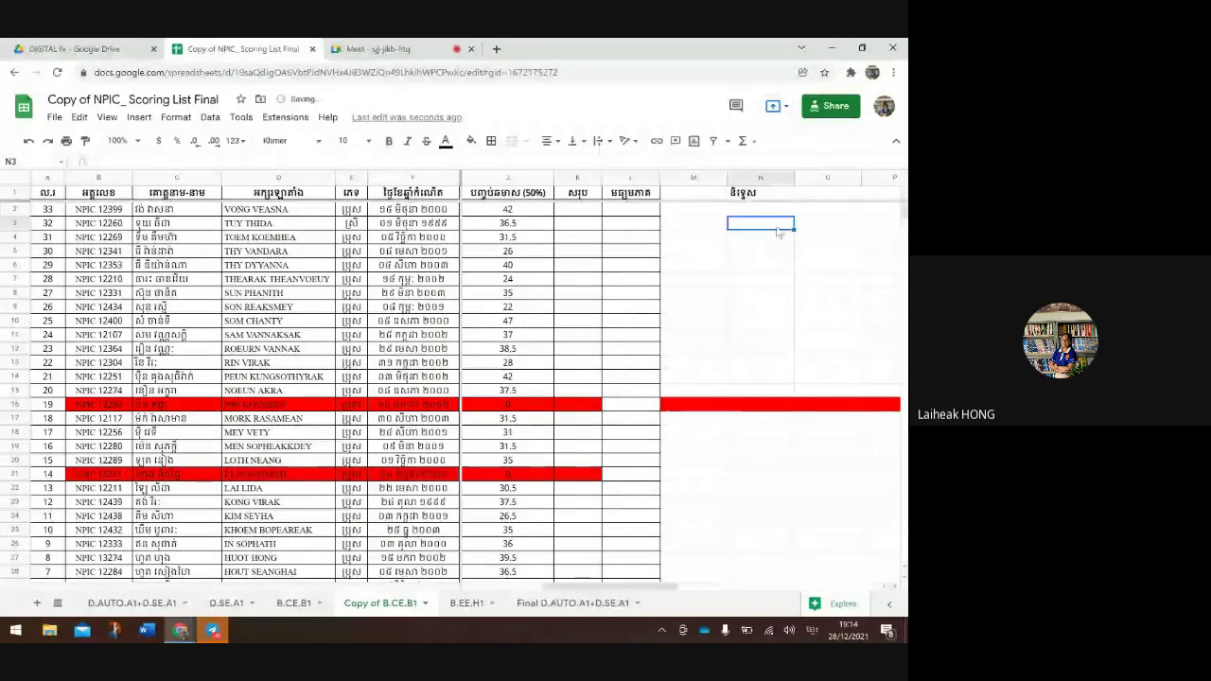
Enter the result column heading លទ្ធផល in cell M1
left_click(707, 196)
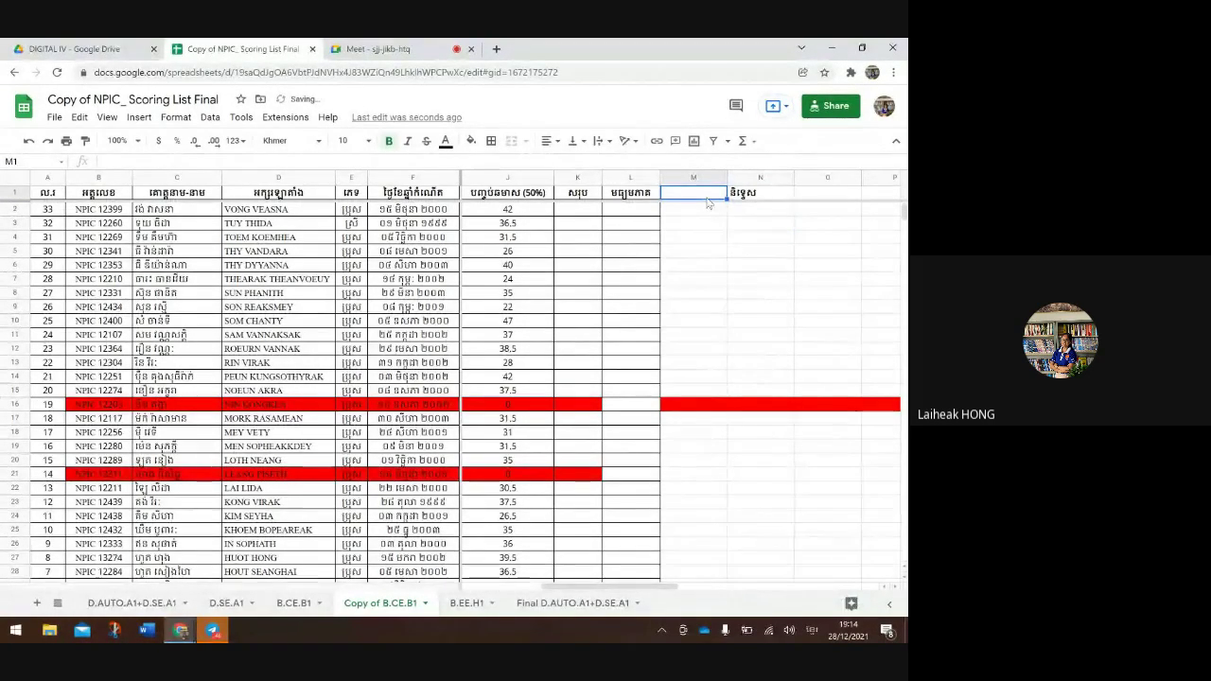
left_click(826, 196)
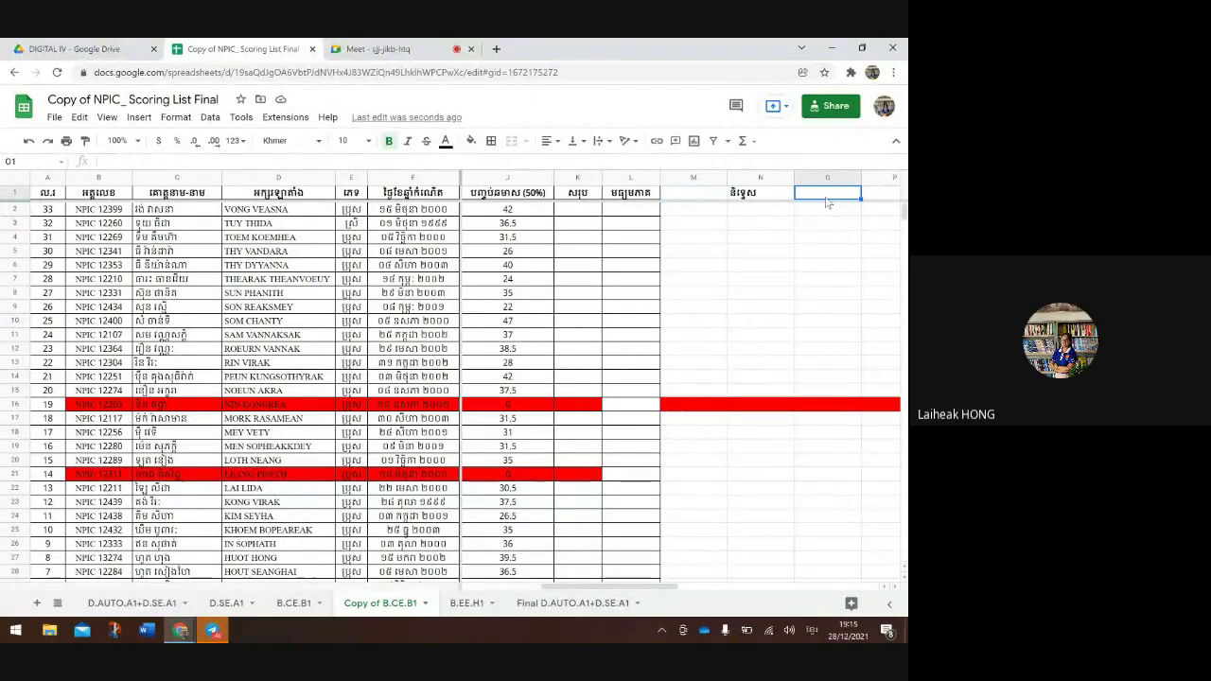
left_click(697, 196)
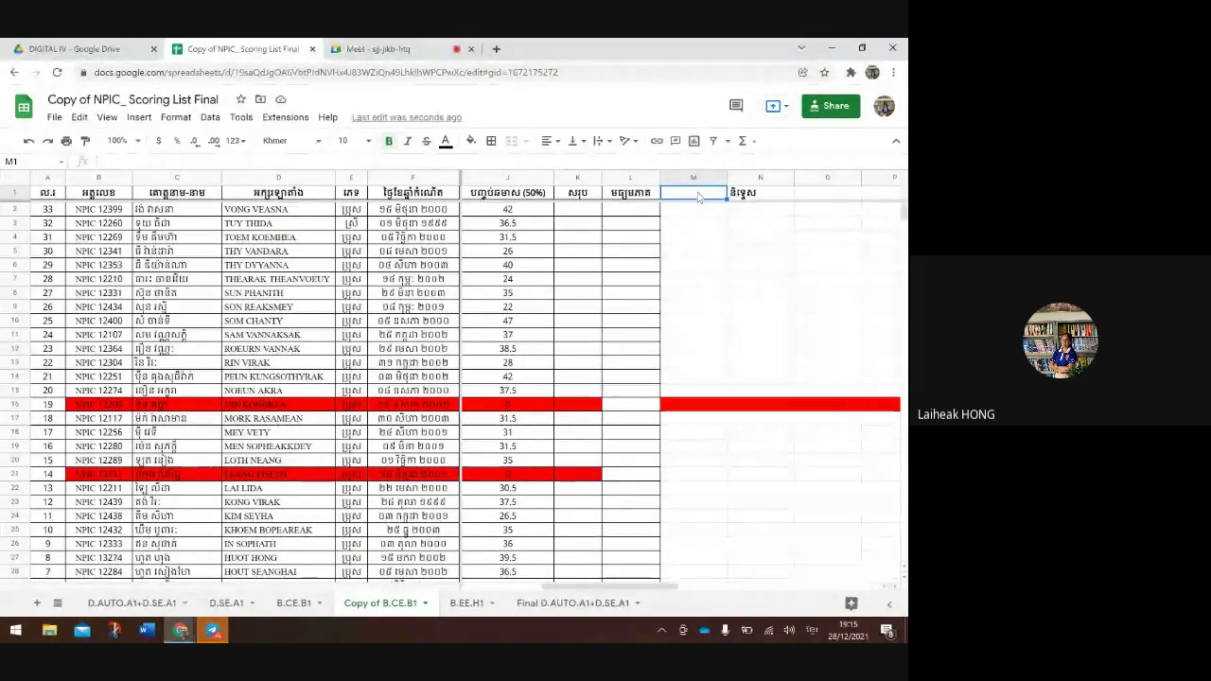
type("ស")
type("ទ")
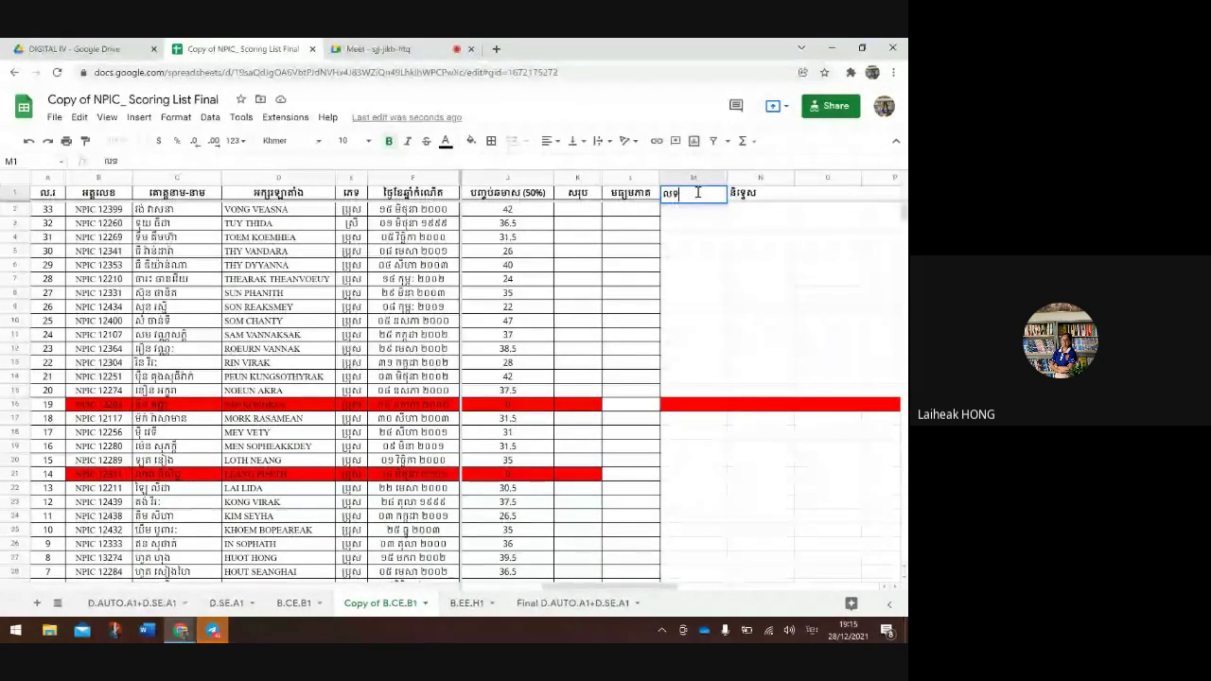
type("្ធ")
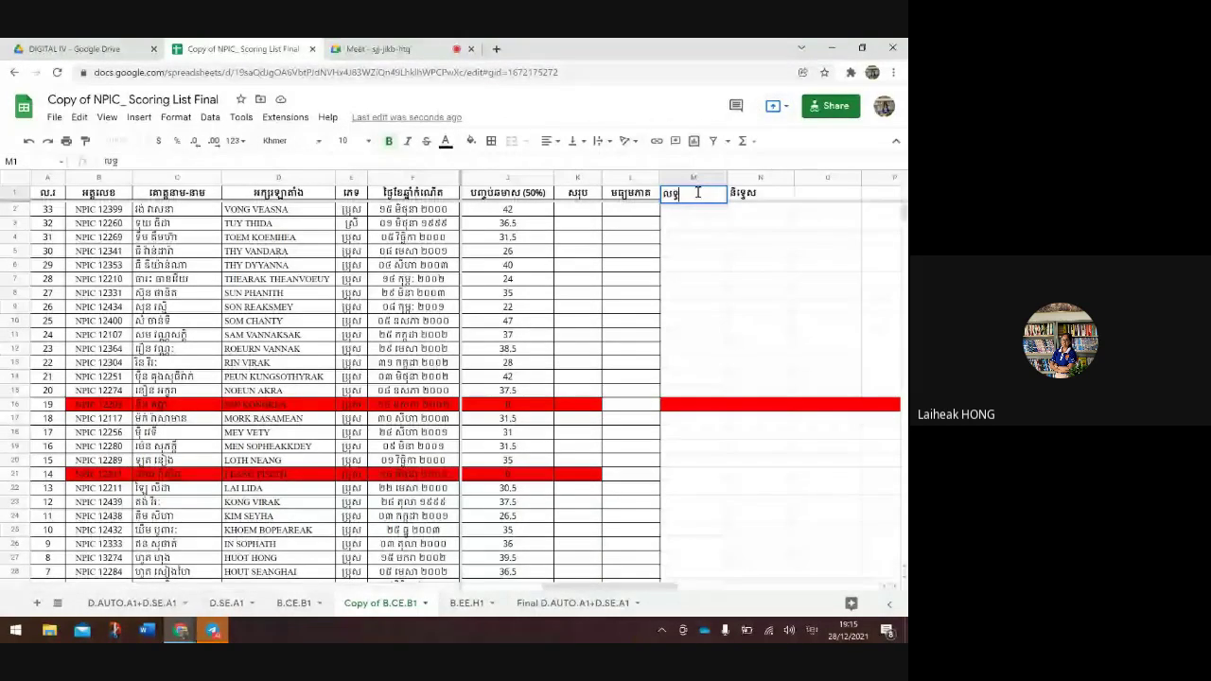
type("ផល")
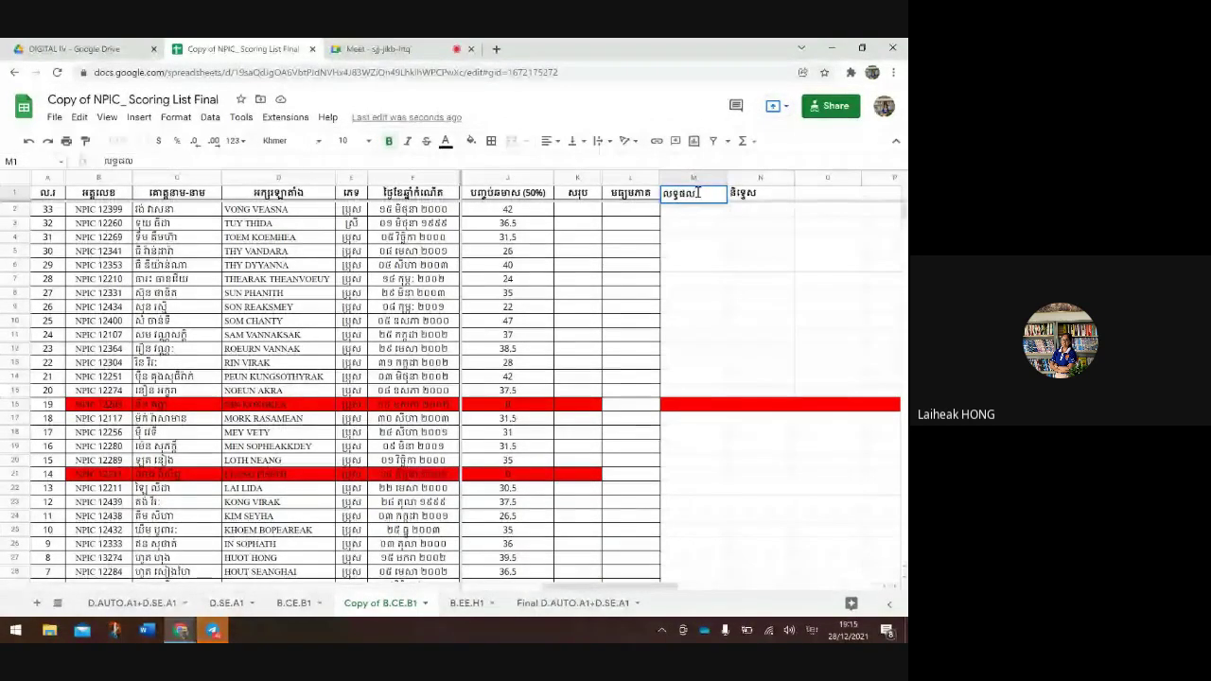
Enter the rank column heading ចំណាត់ថ្នាក់ in cell O1
left_click(826, 198)
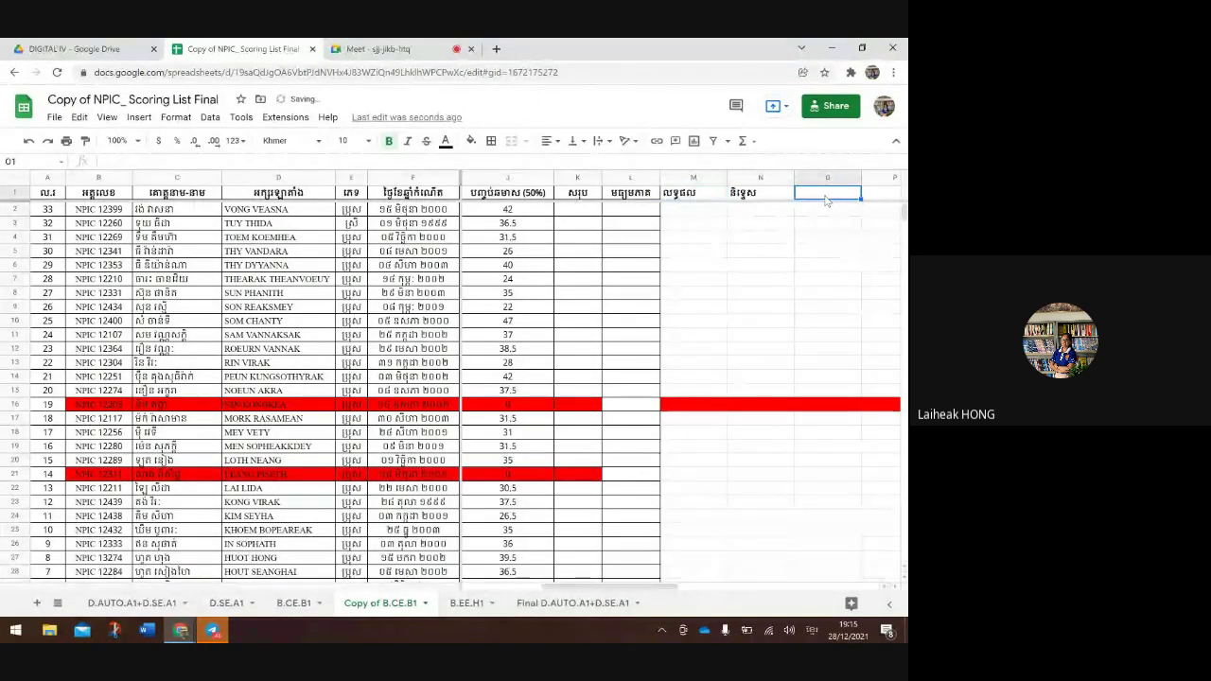
type("ថ")
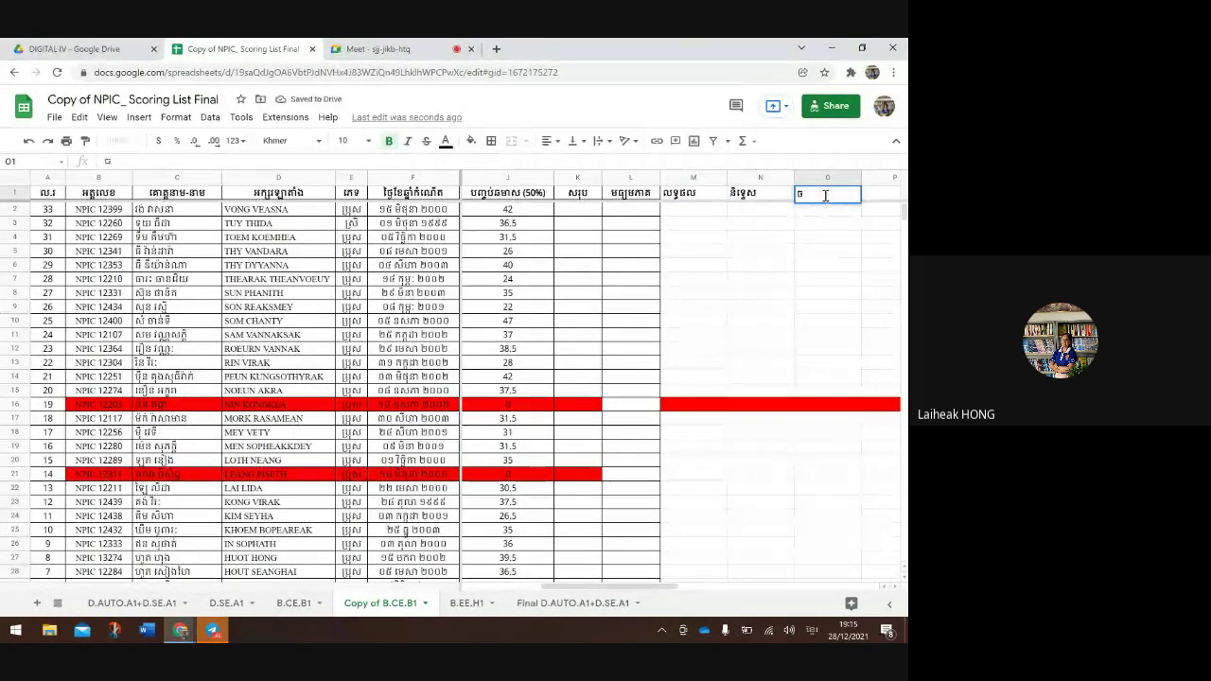
type("ណាត់")
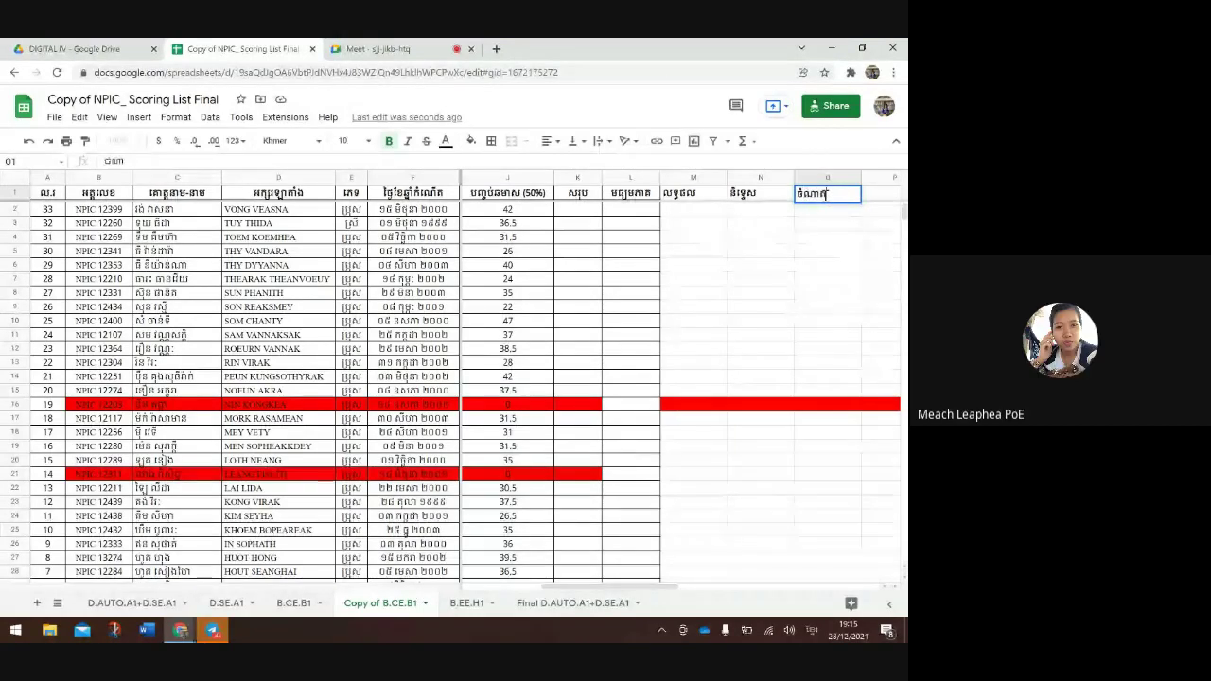
type("ថ្ន")
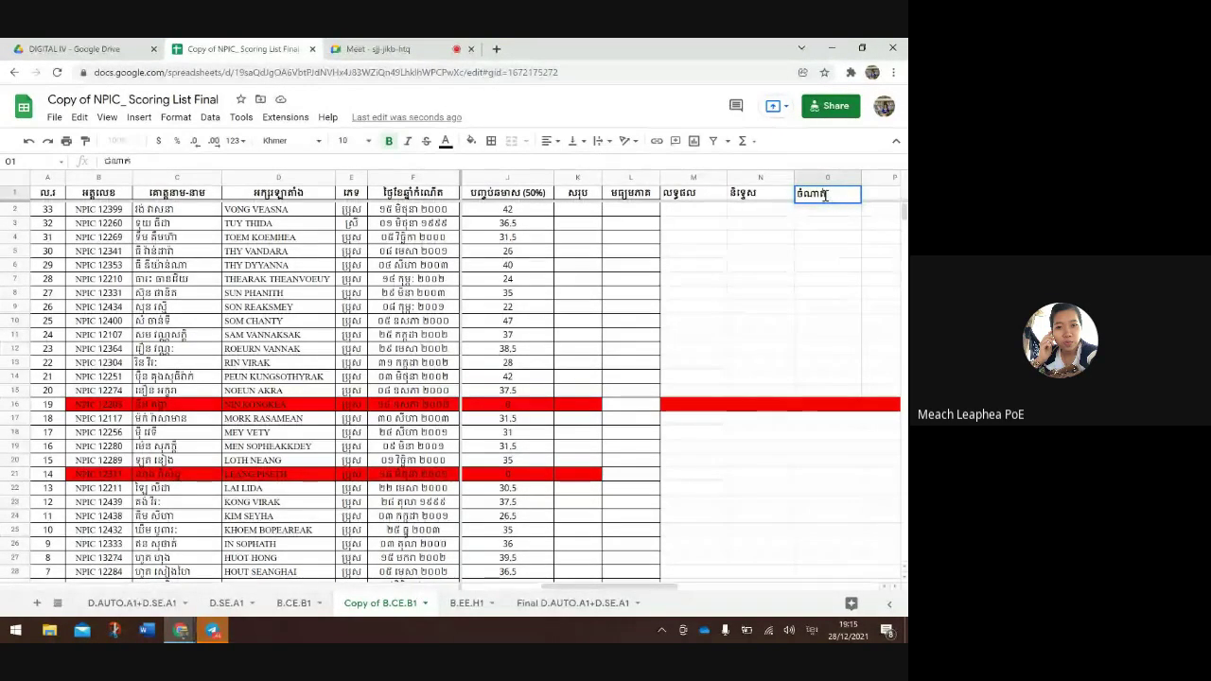
type("ា")
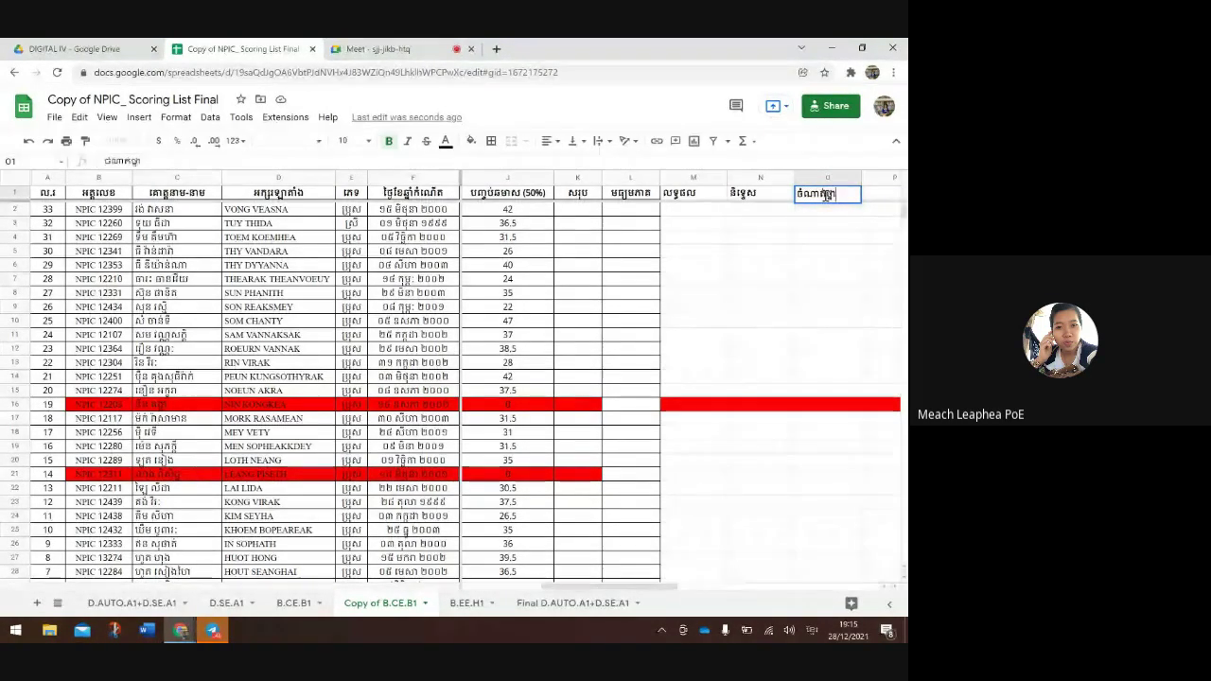
type("ក់")
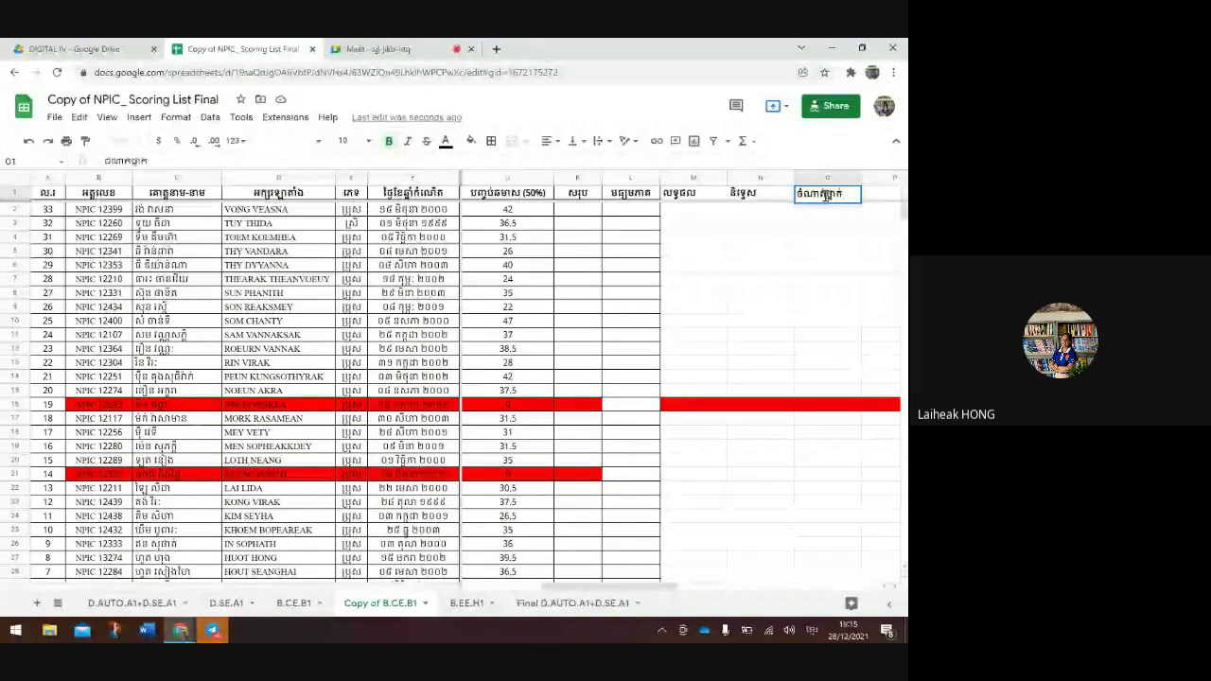
left_click(760, 265)
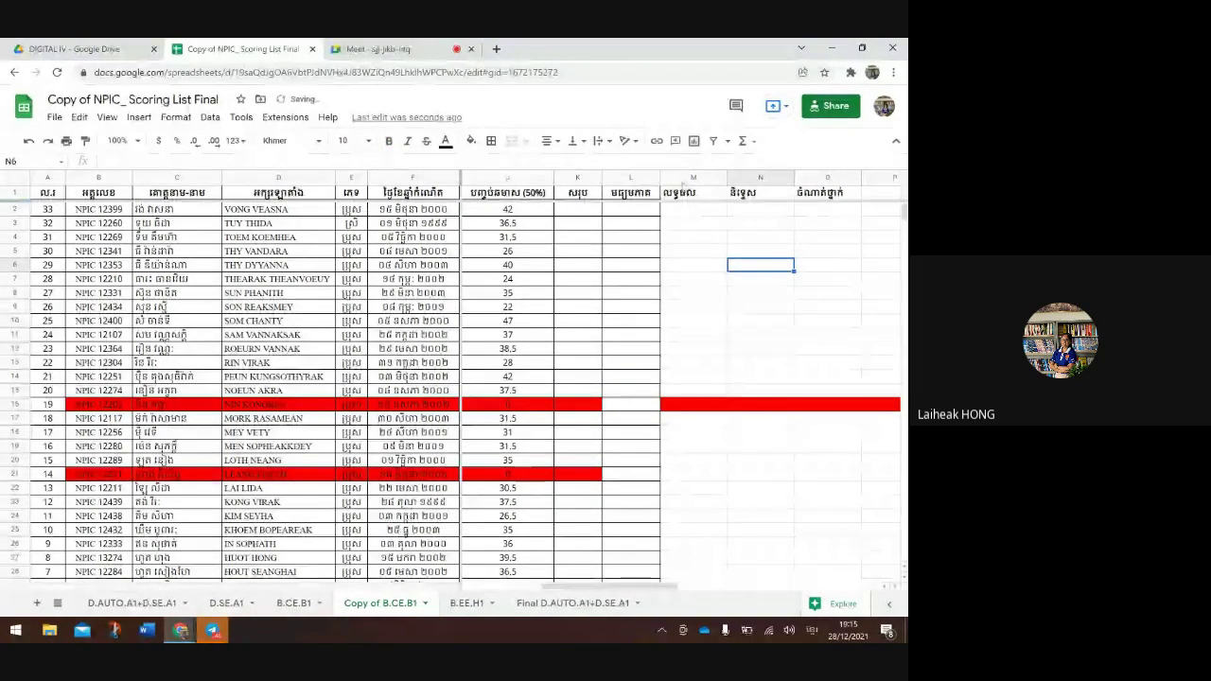
Try to move the លទ្ធផល column out to column U, and undo the move
left_click_drag(693, 178, 558, 186)
left_click(685, 176)
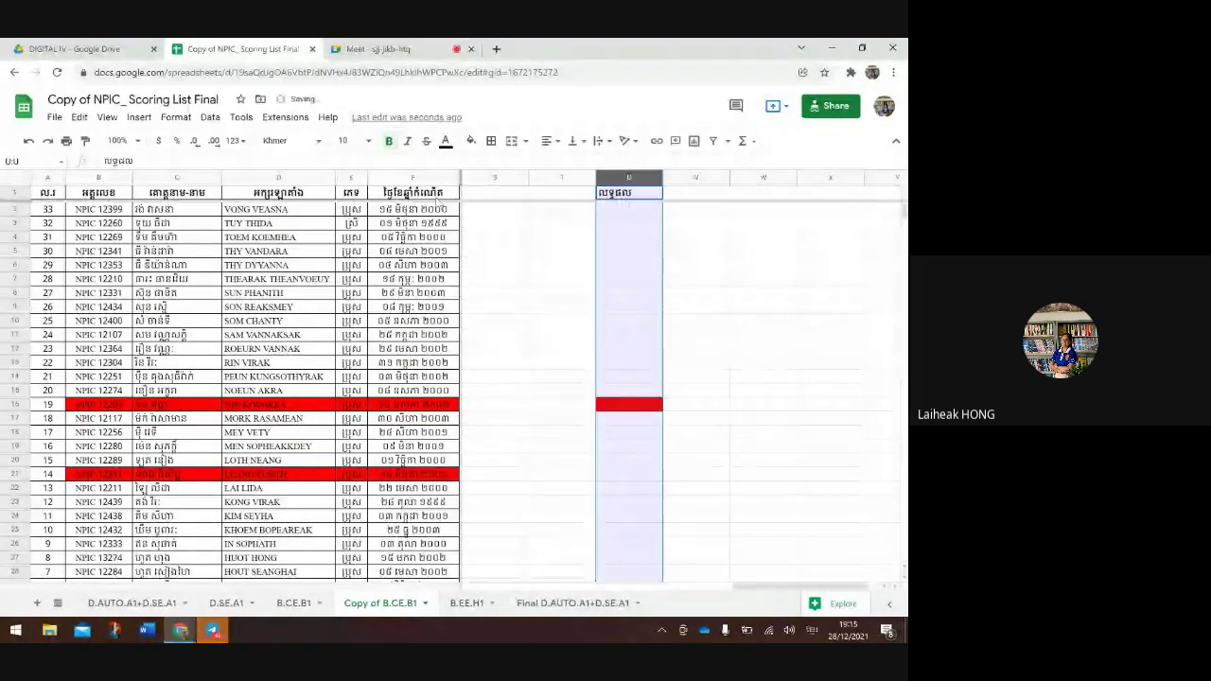
left_click(675, 254)
scroll(675, 262, "left", 5)
scroll(675, 263, "right", 4)
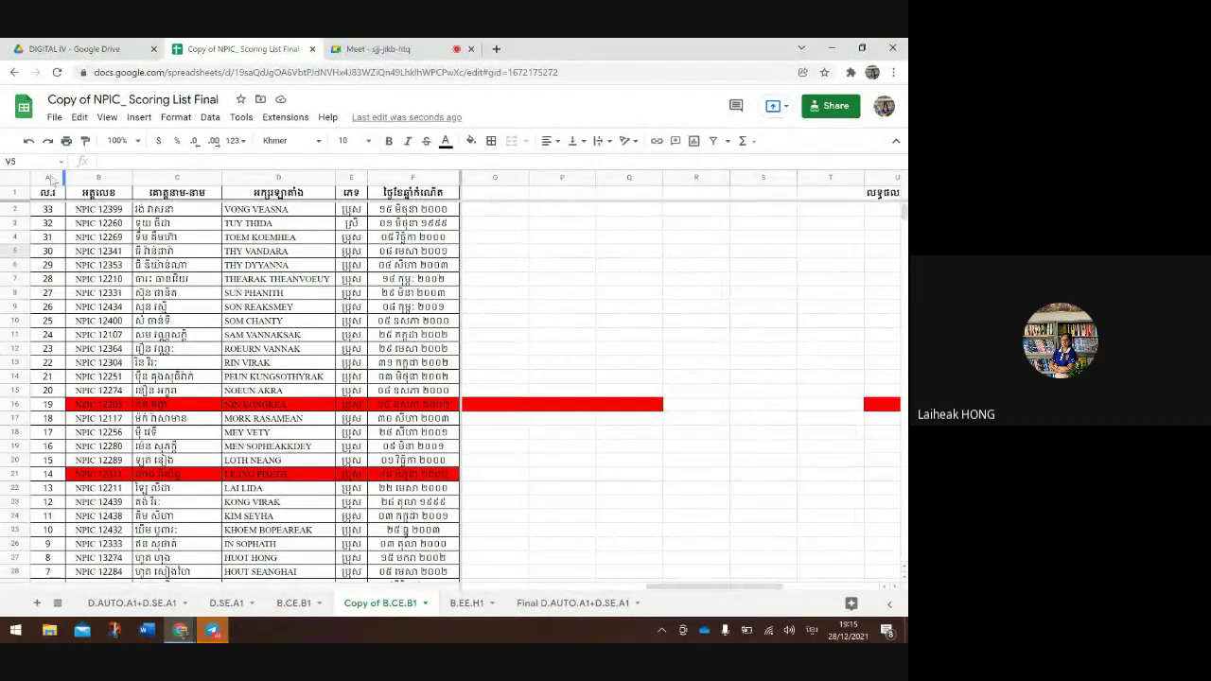
left_click(28, 142)
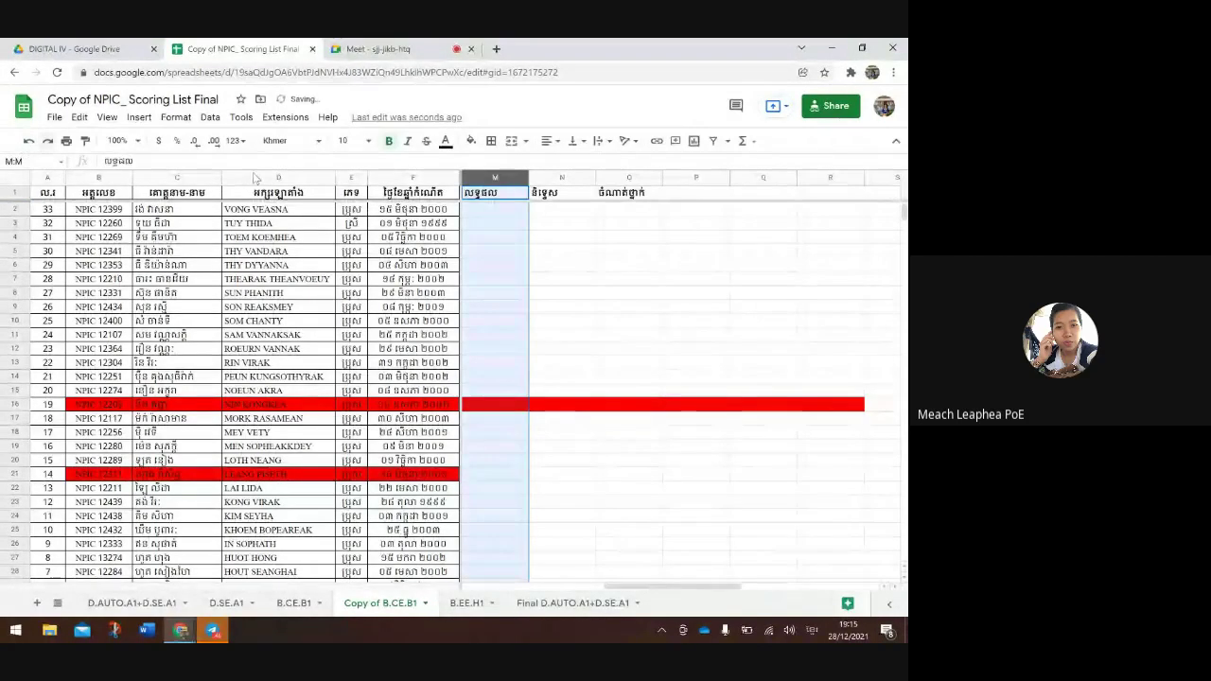
Move the លទ្ធផល column so that it follows the និទ្ទេស and ចំណាត់ថ្នាក់ columns, in column O
left_click_drag(493, 179, 624, 180)
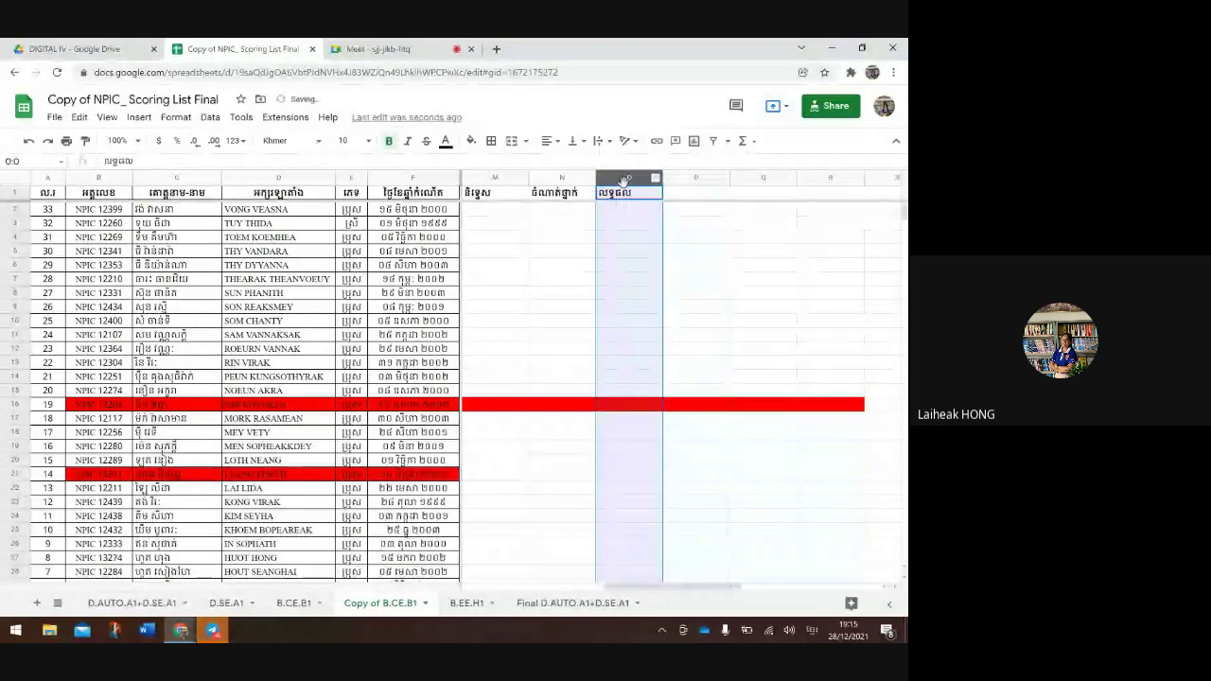
left_click(624, 280)
scroll(596, 281, "left", 5)
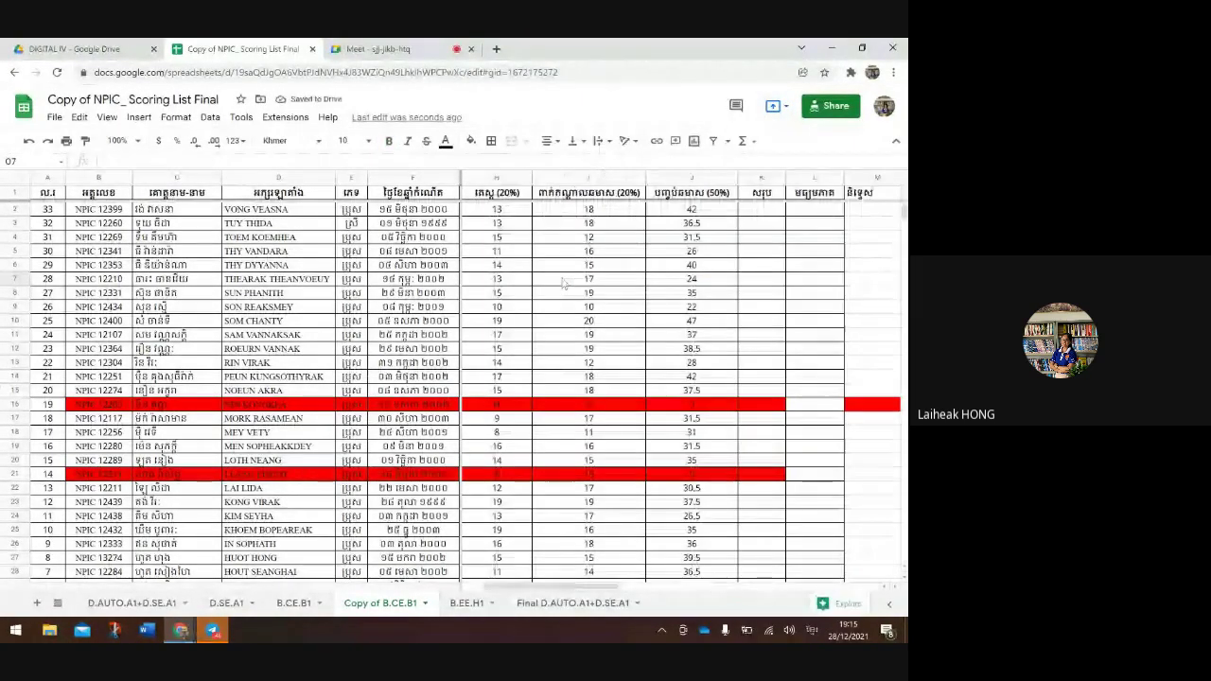
left_click(746, 214)
scroll(746, 214, "left", 1)
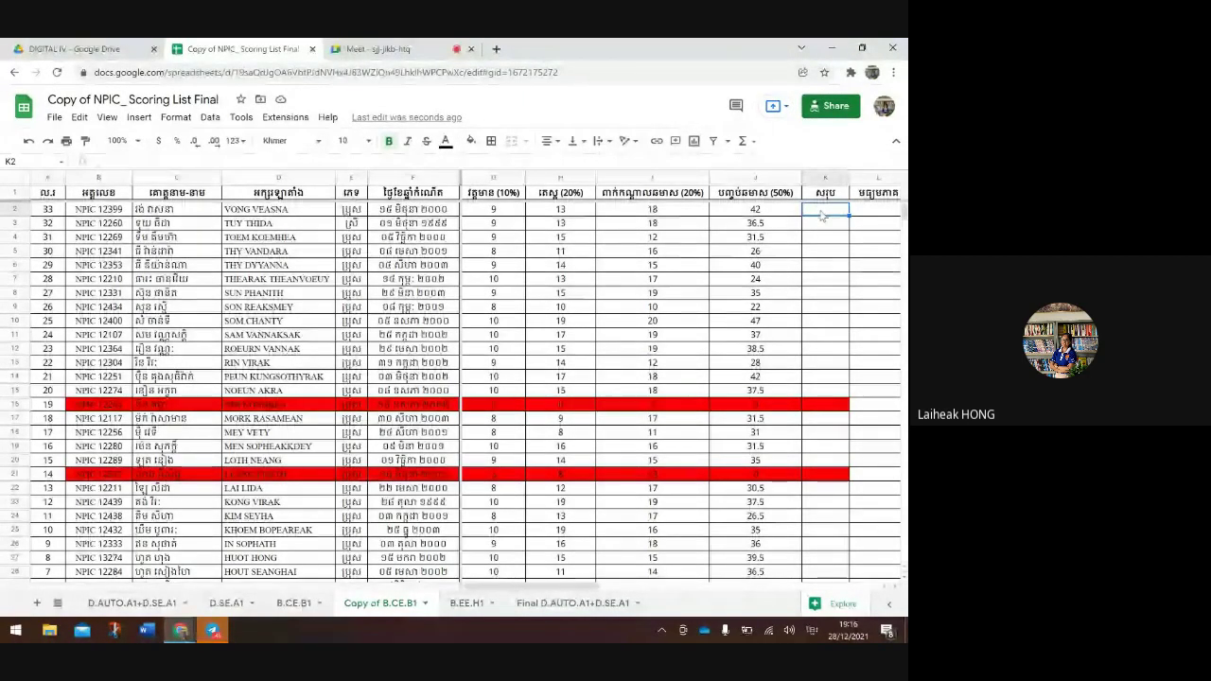
left_click(636, 227)
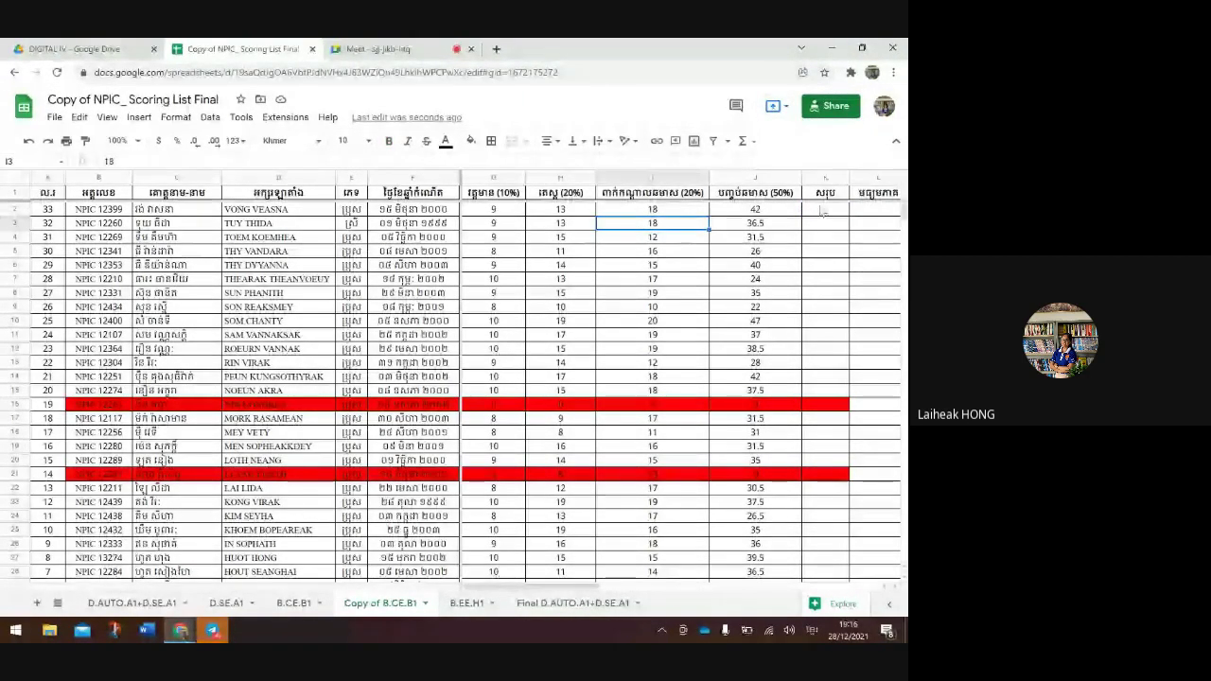
left_click(821, 212)
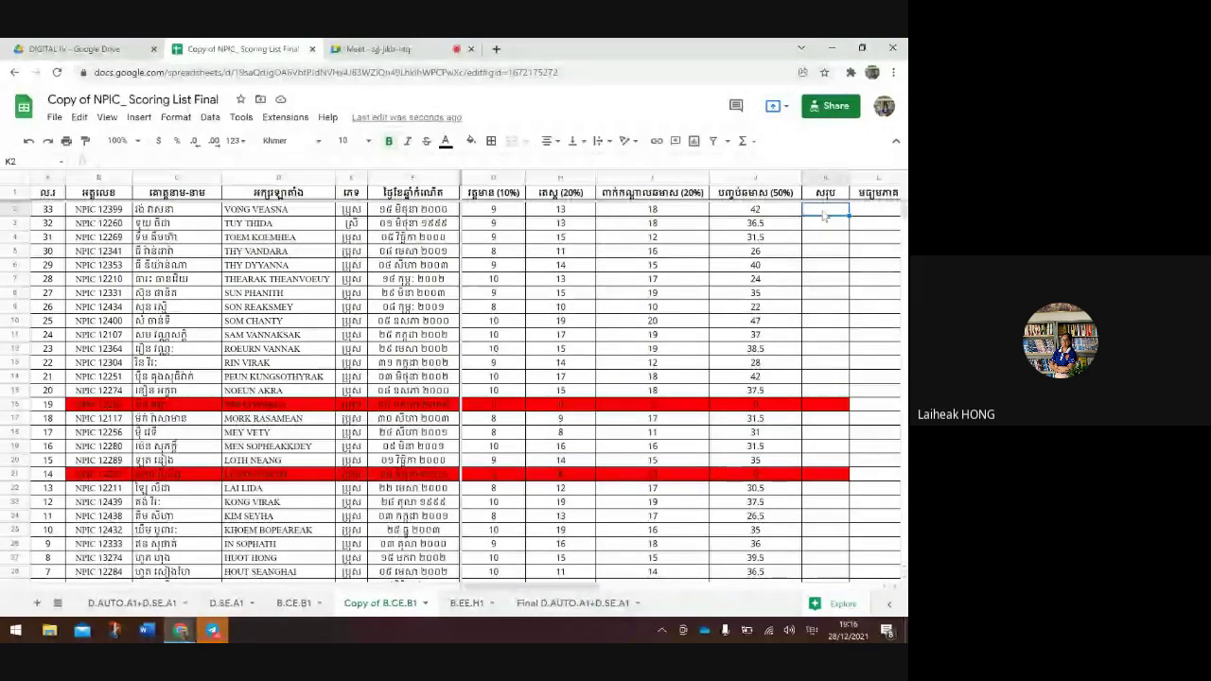
double_click(825, 211)
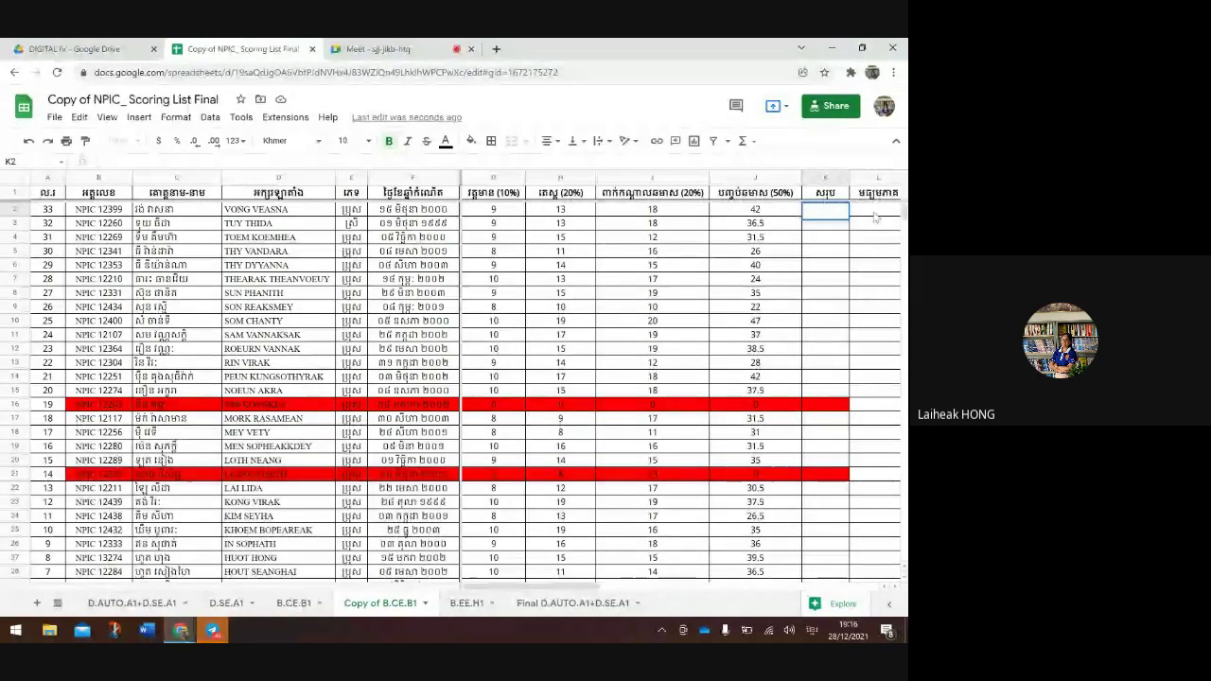
left_click(874, 214)
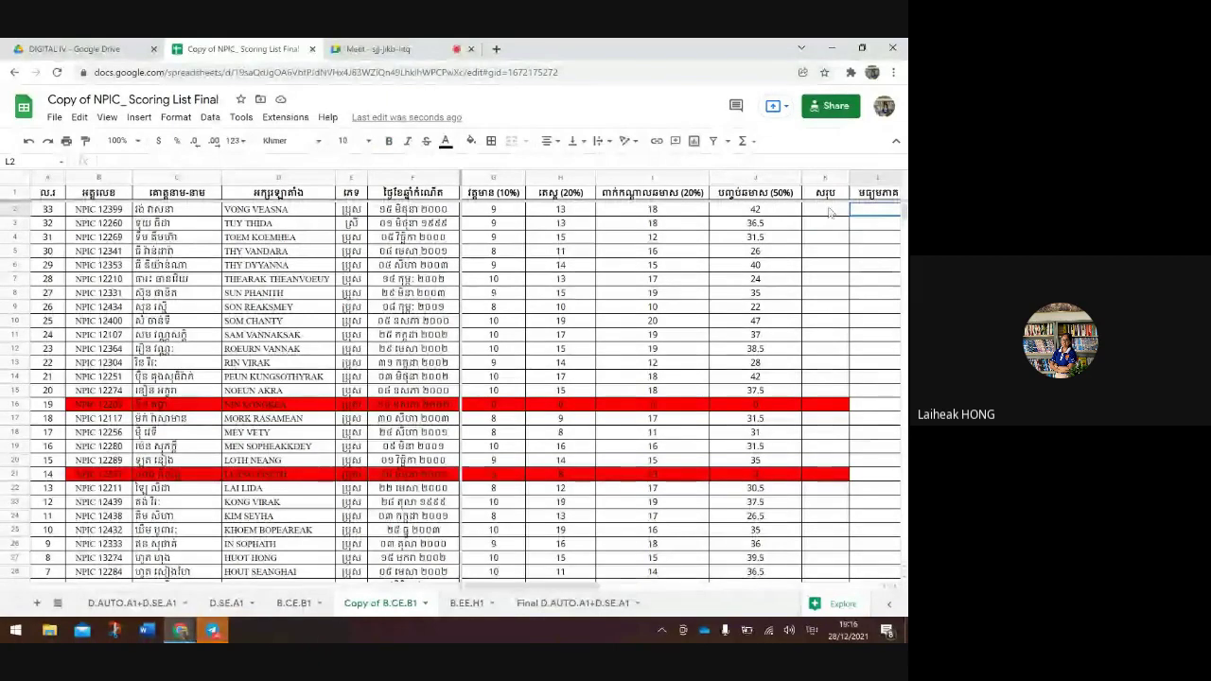
left_click(829, 213)
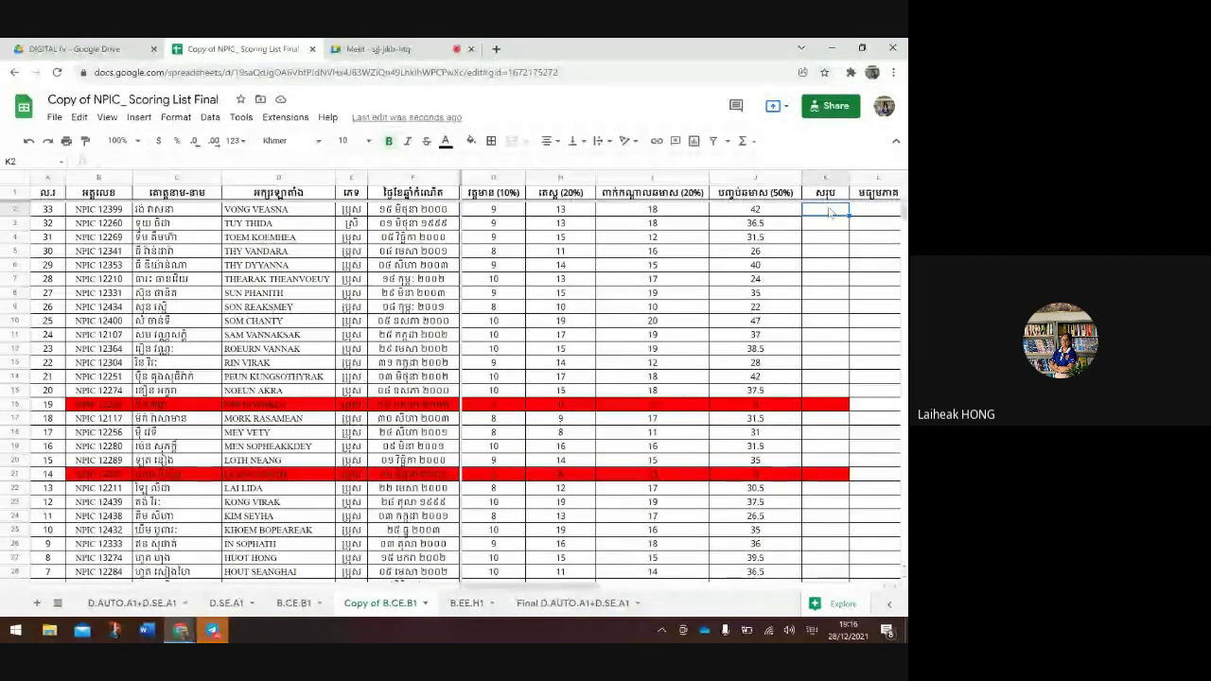
Total the first student's four scores in cell K2 with the formula =sum(G2:J2)
double_click(829, 211)
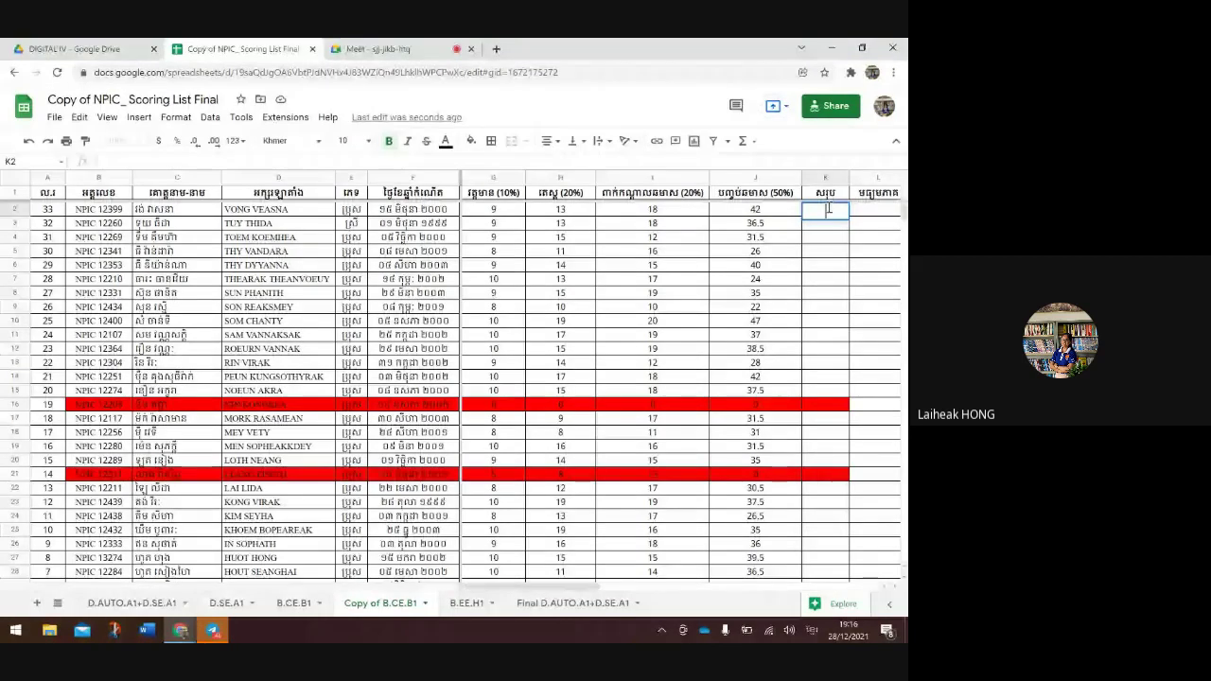
key("alt+shift")
type("=")
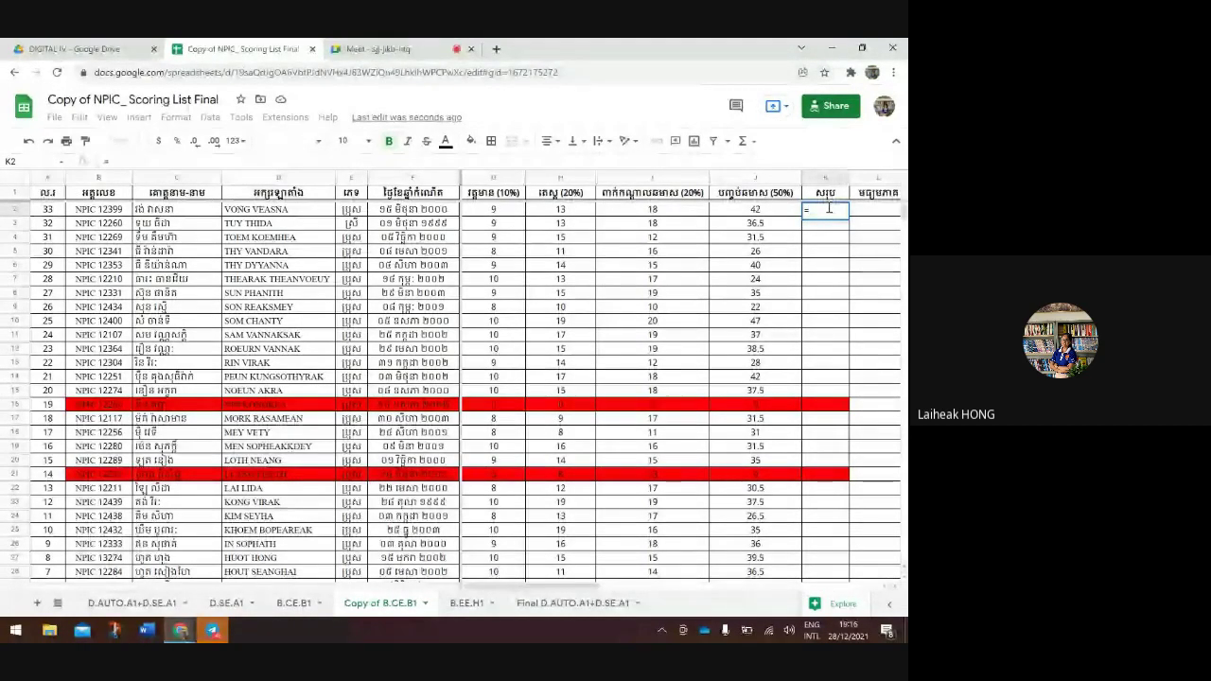
type("sum")
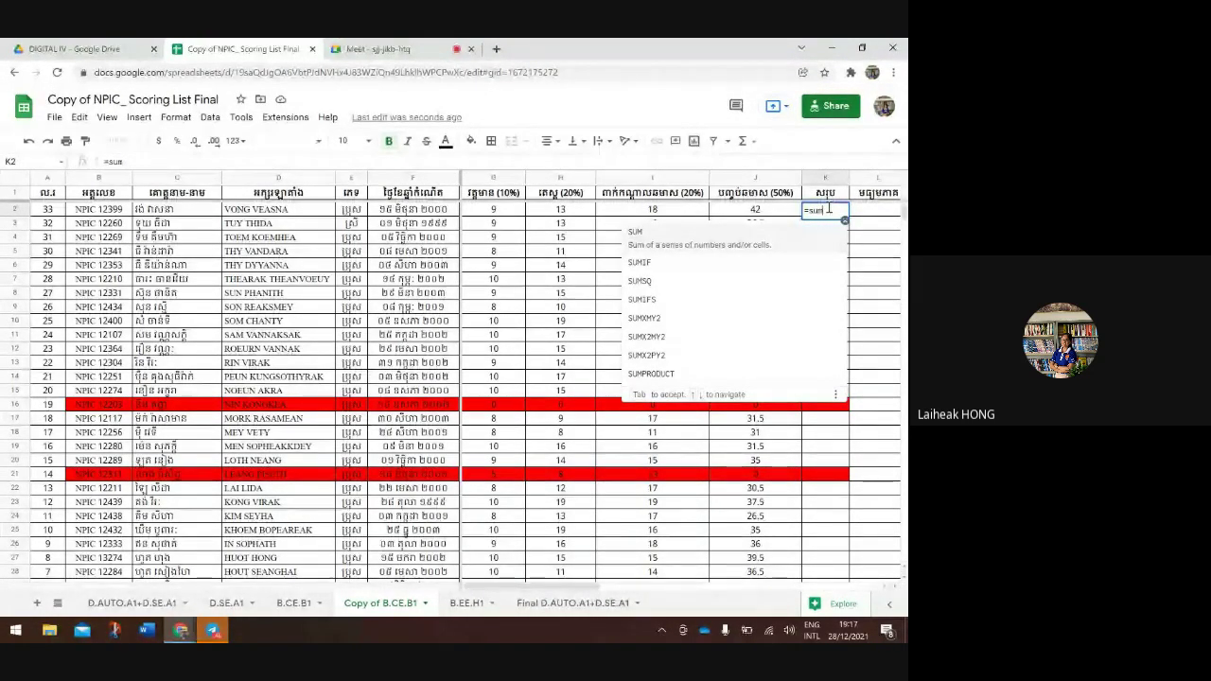
type("(")
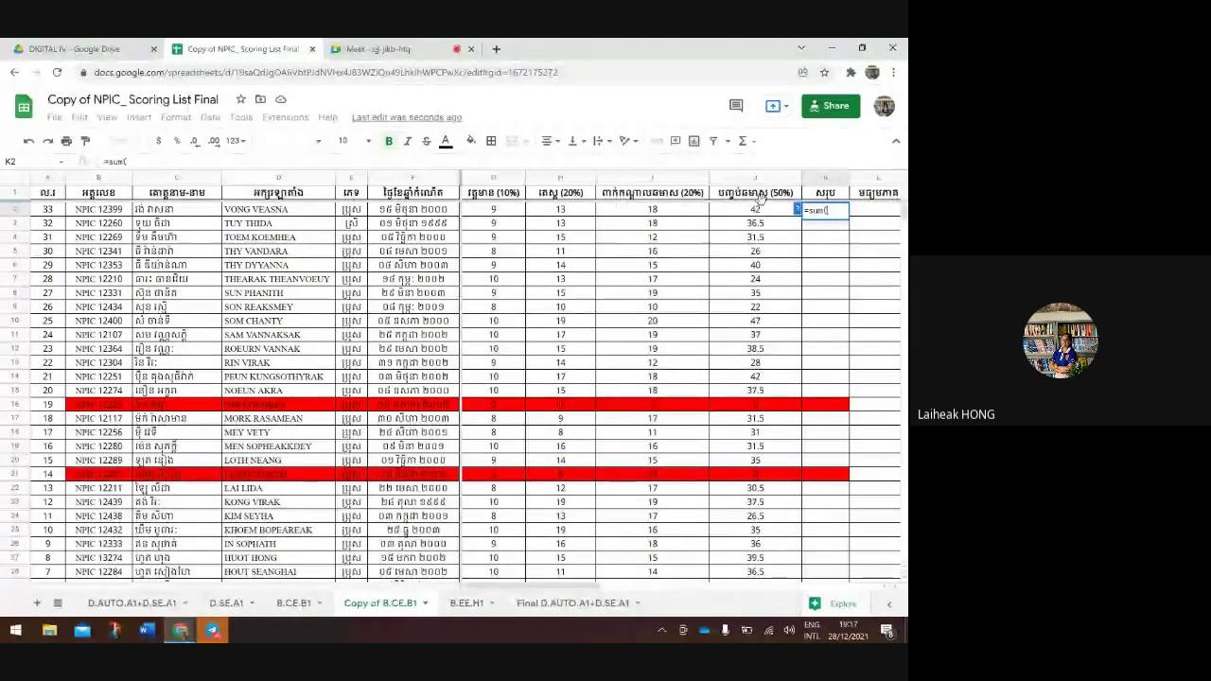
left_click(504, 216)
left_click_drag(504, 216, 752, 206)
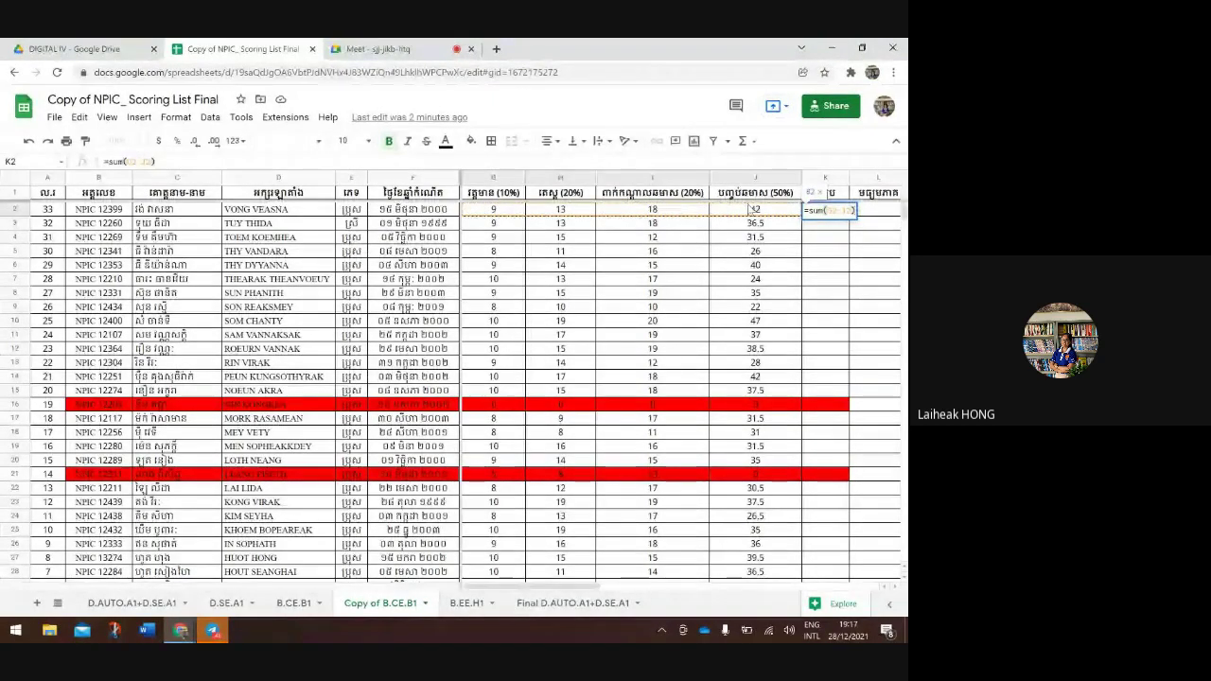
key("Return")
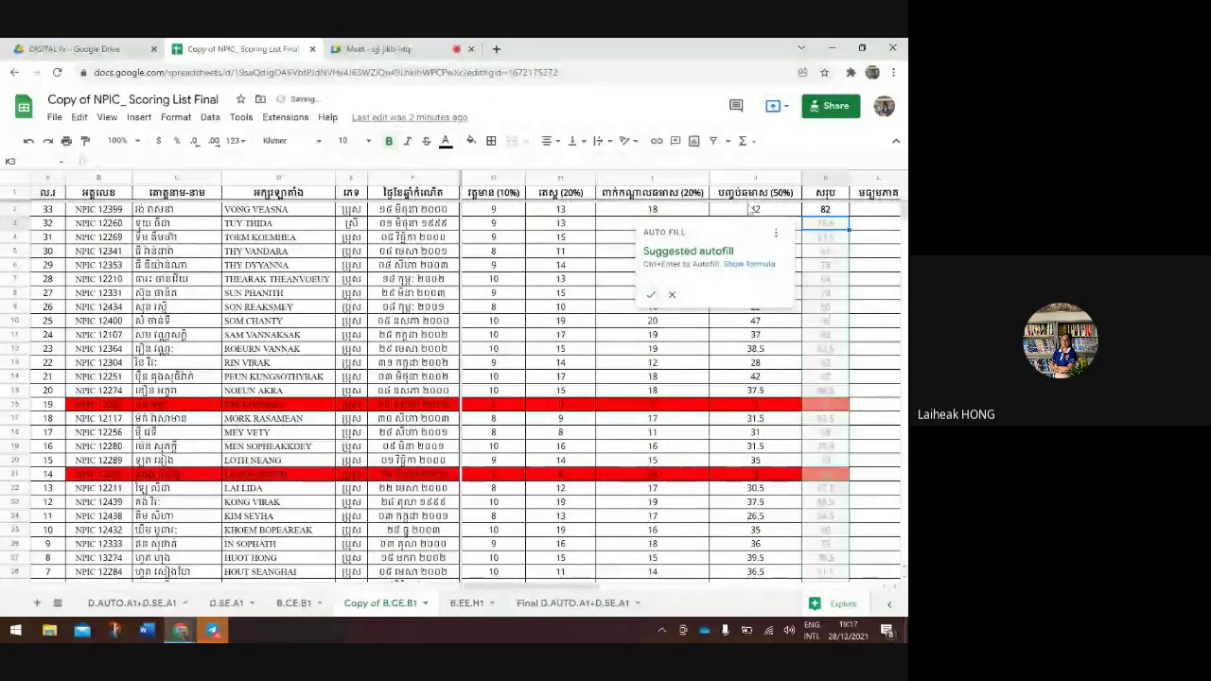
Clear the SUM formula from cell K2
left_click(822, 212)
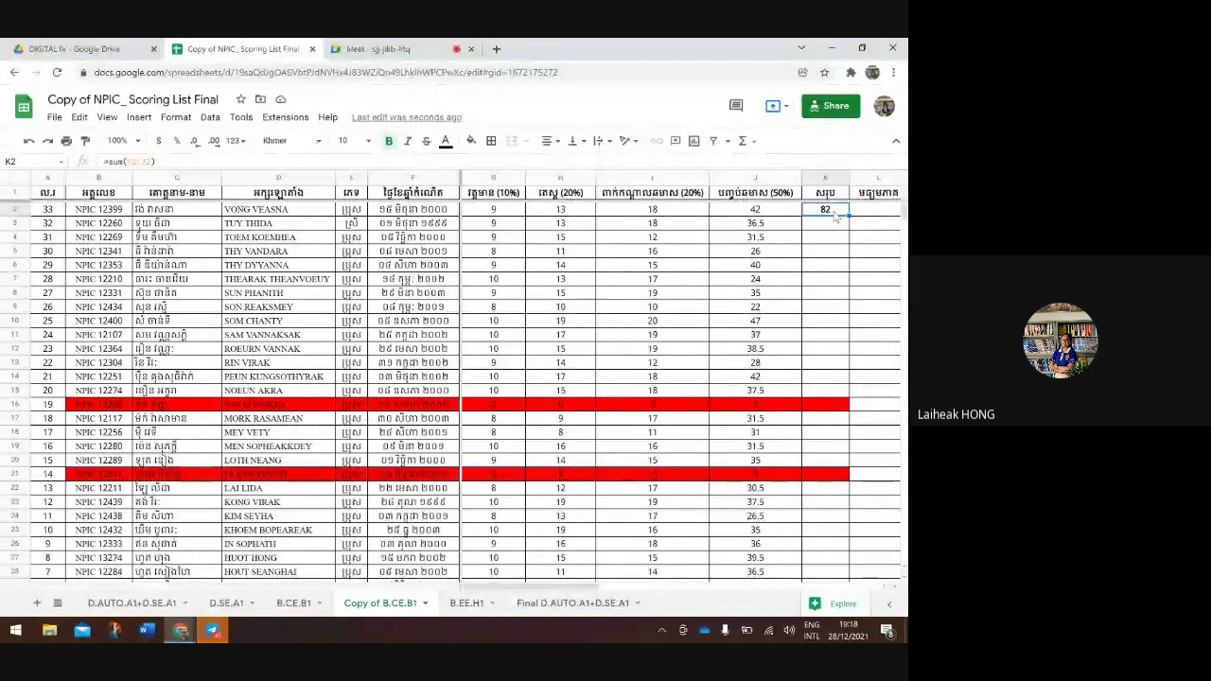
key("Delete")
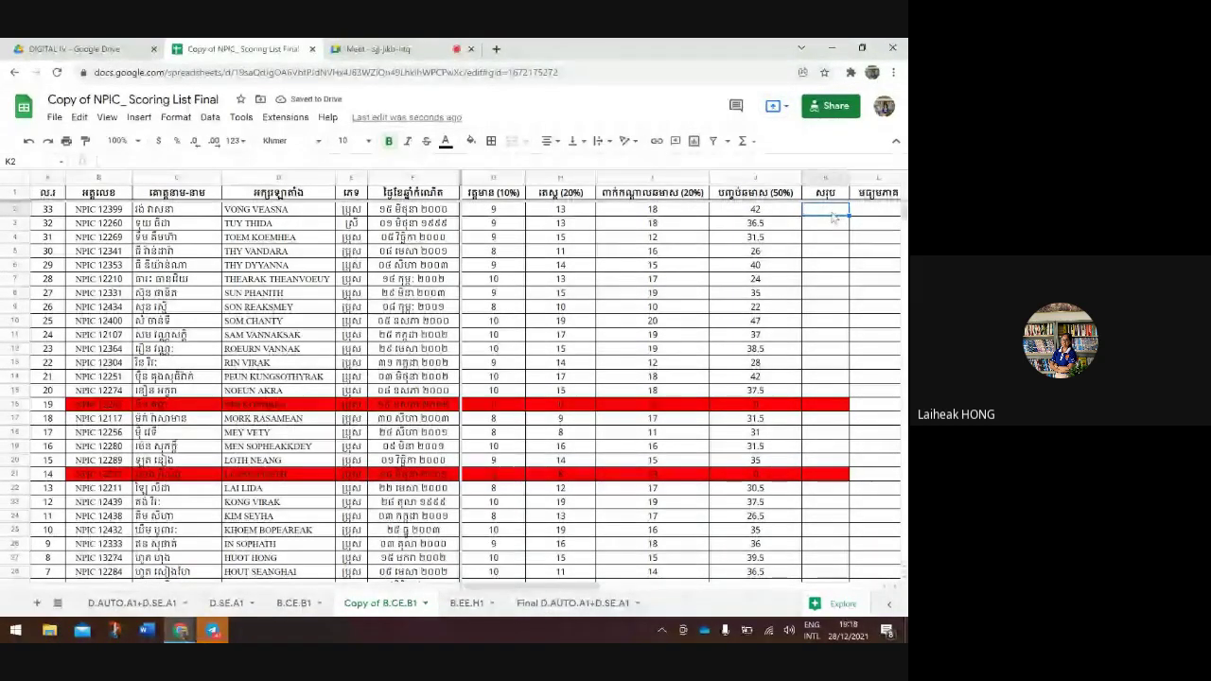
type("=")
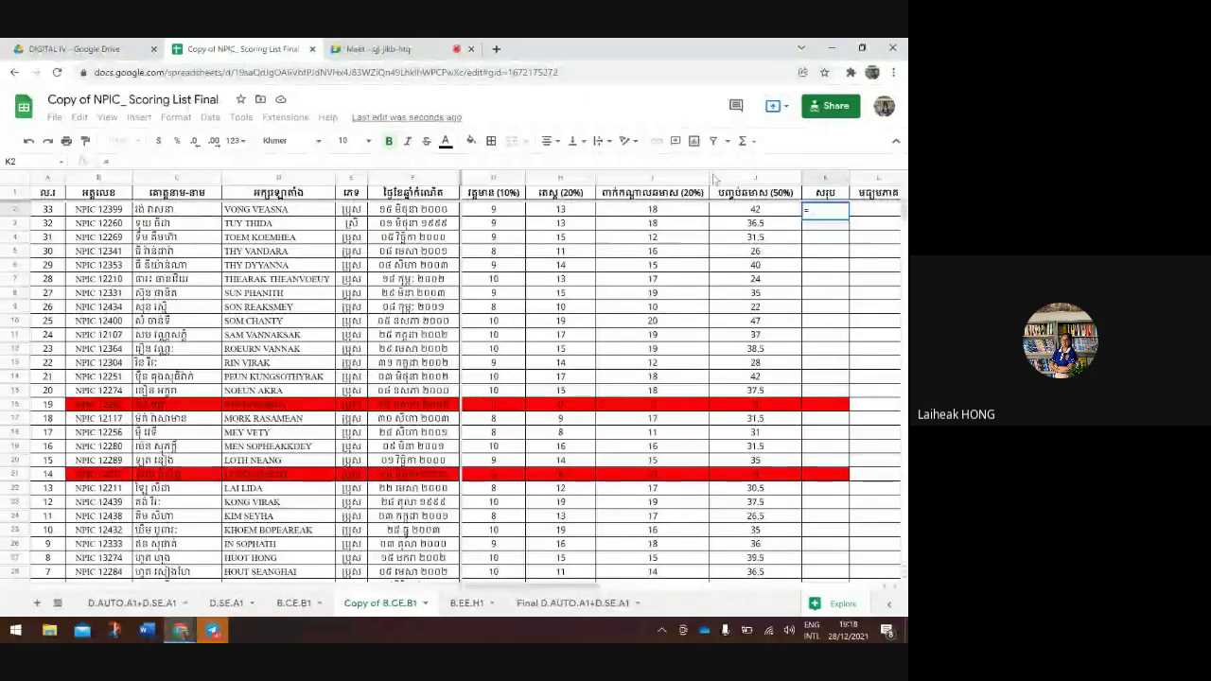
key("Escape")
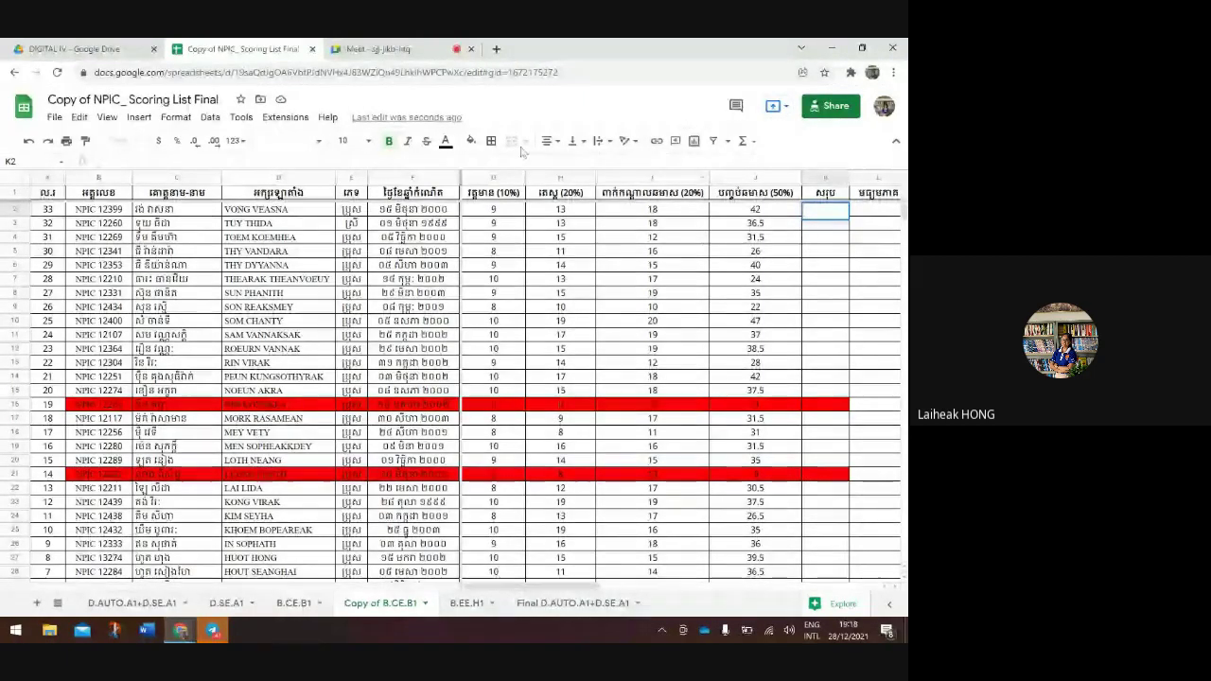
left_click(485, 210)
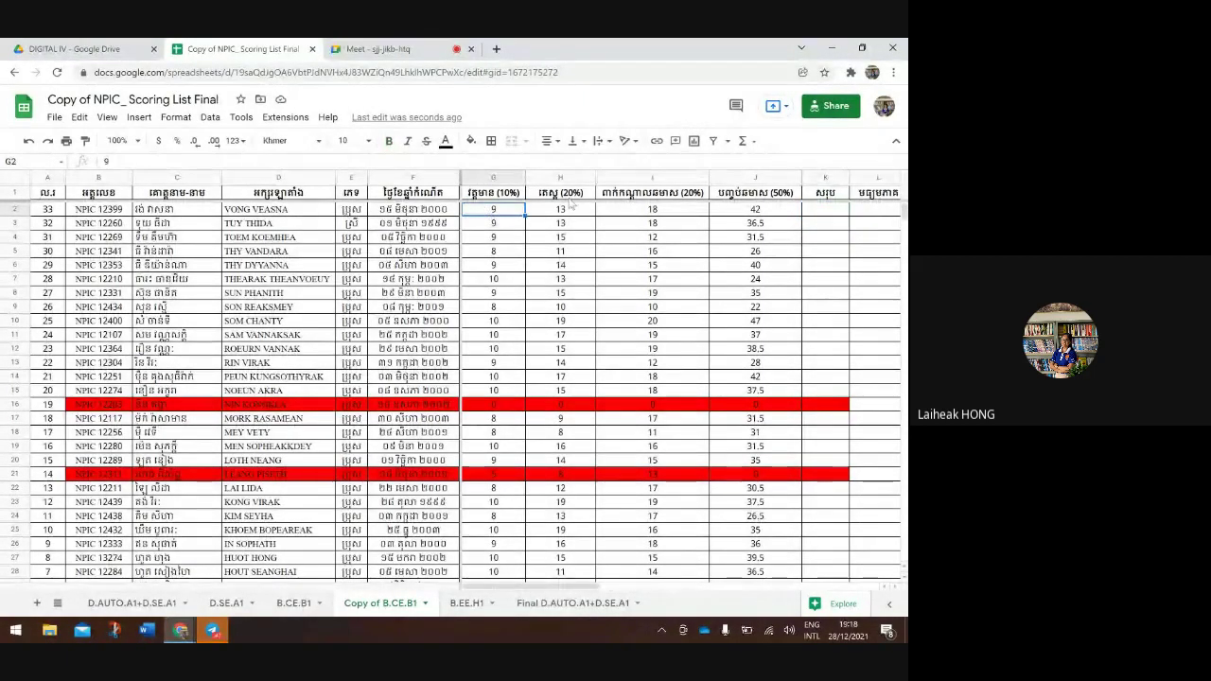
left_click(822, 210)
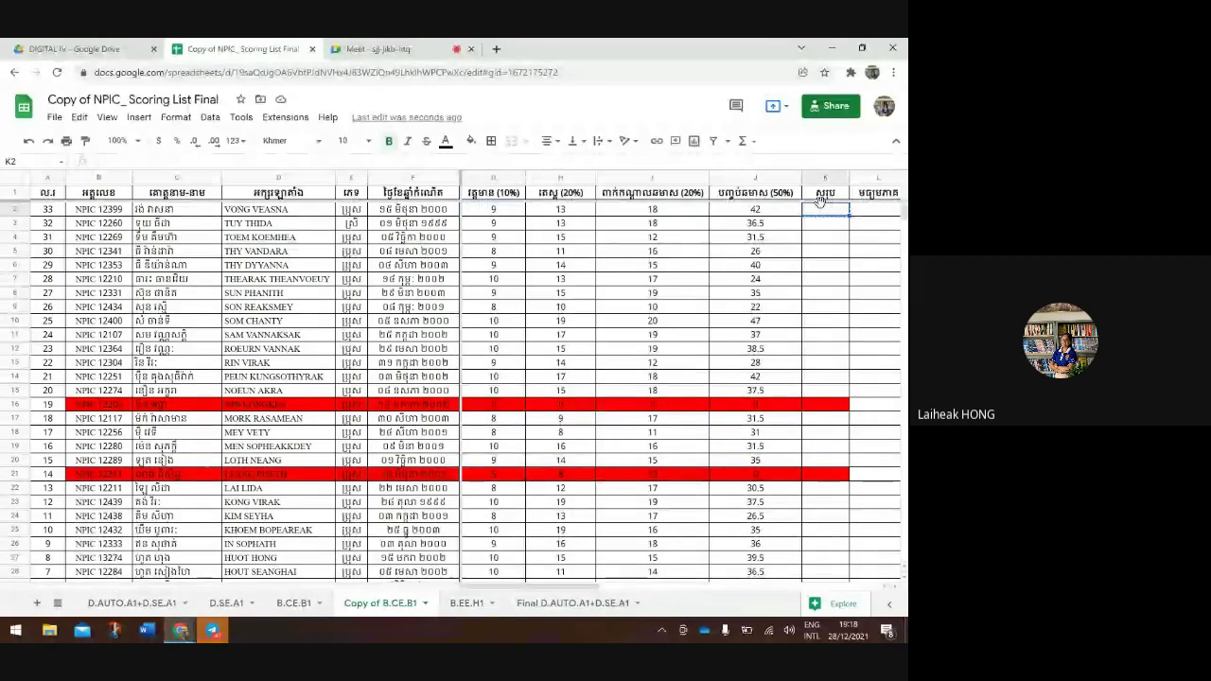
Add the first student's four scores in cell K2 with the formula =G2+H2+I2+J2
double_click(821, 212)
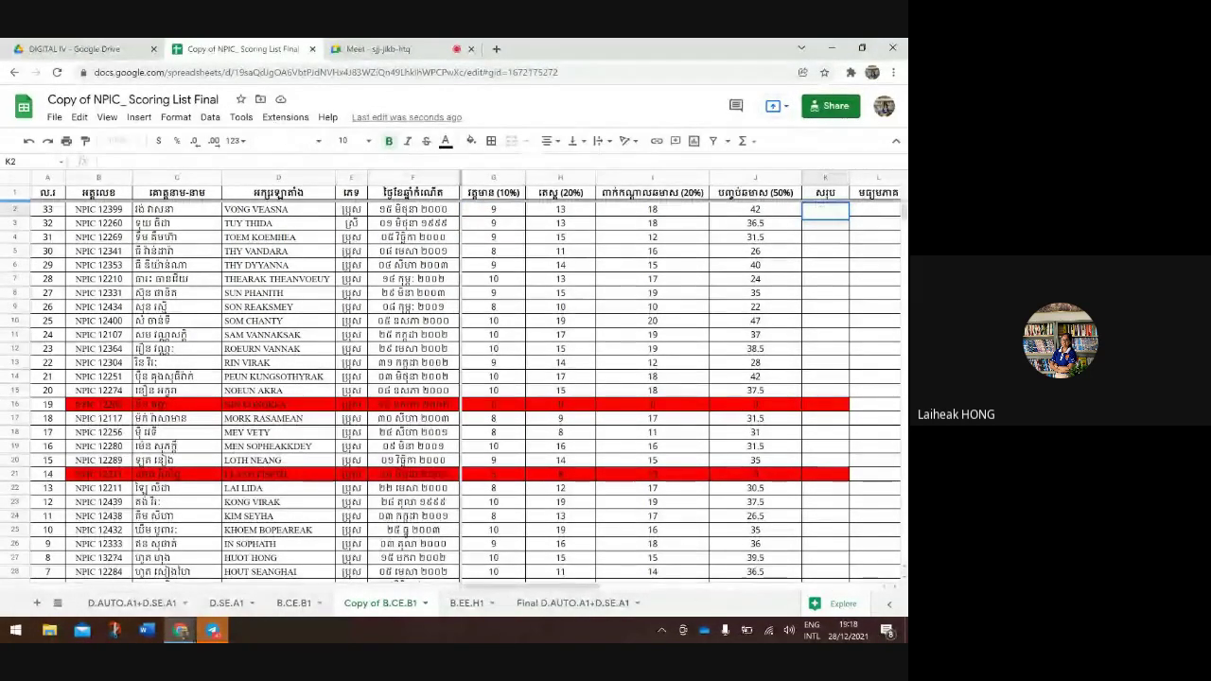
left_click(825, 230)
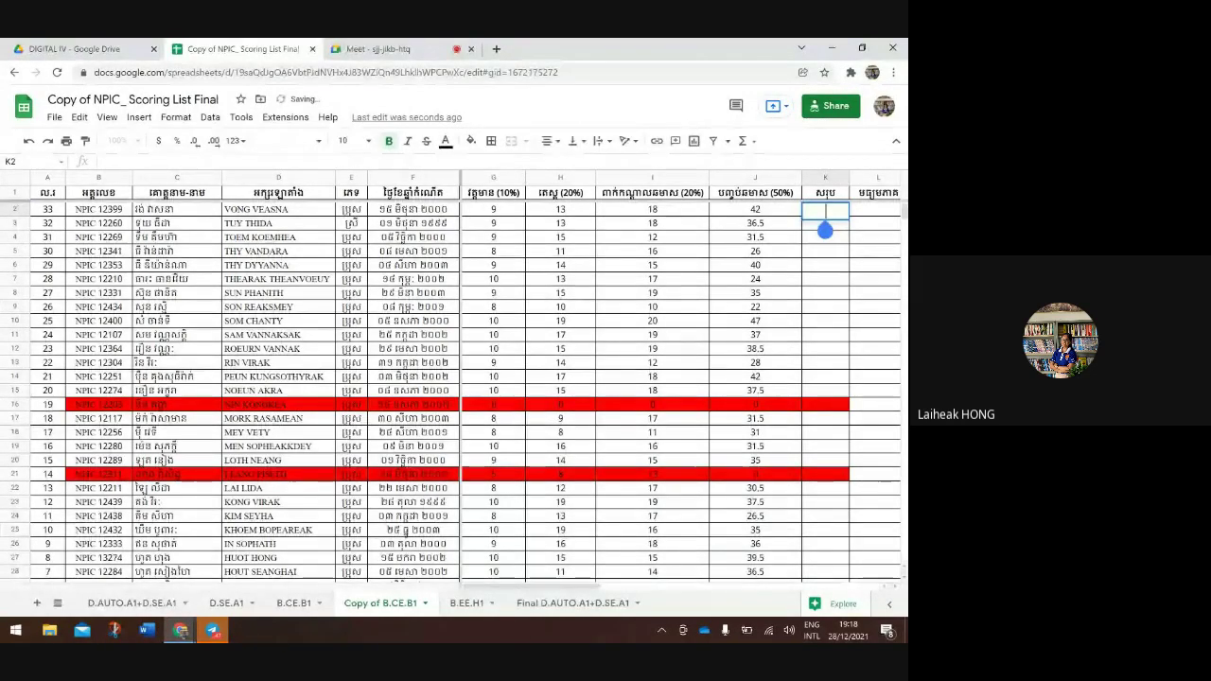
type("=")
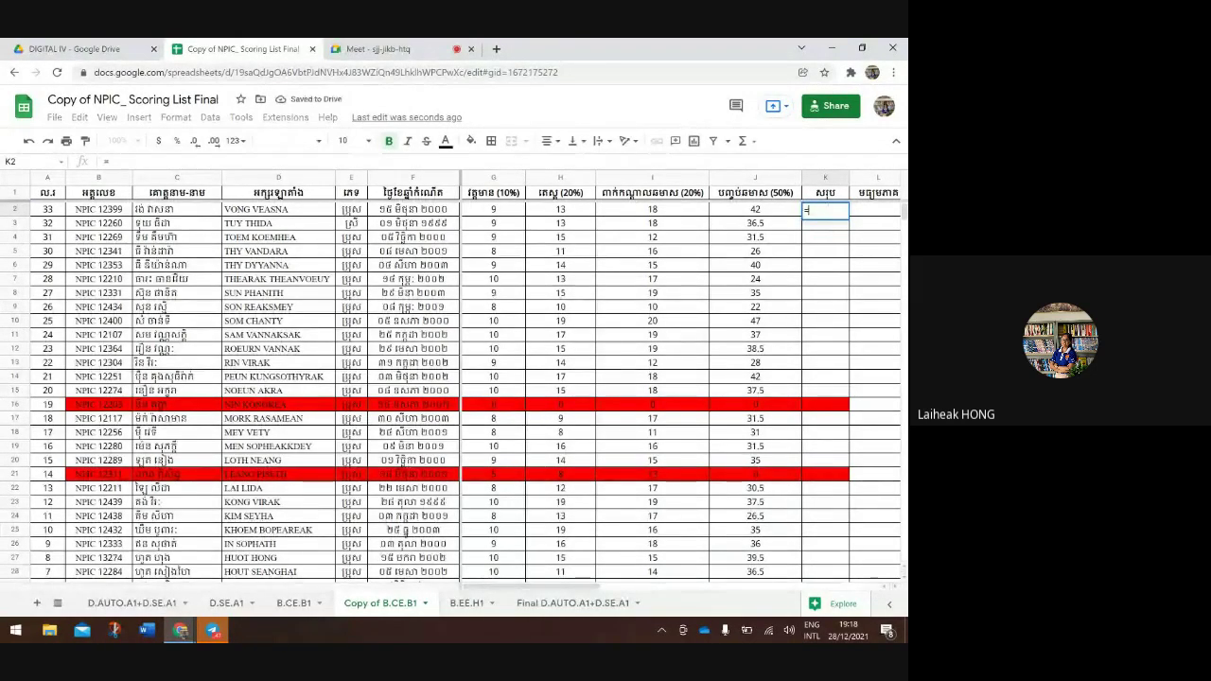
left_click(505, 215)
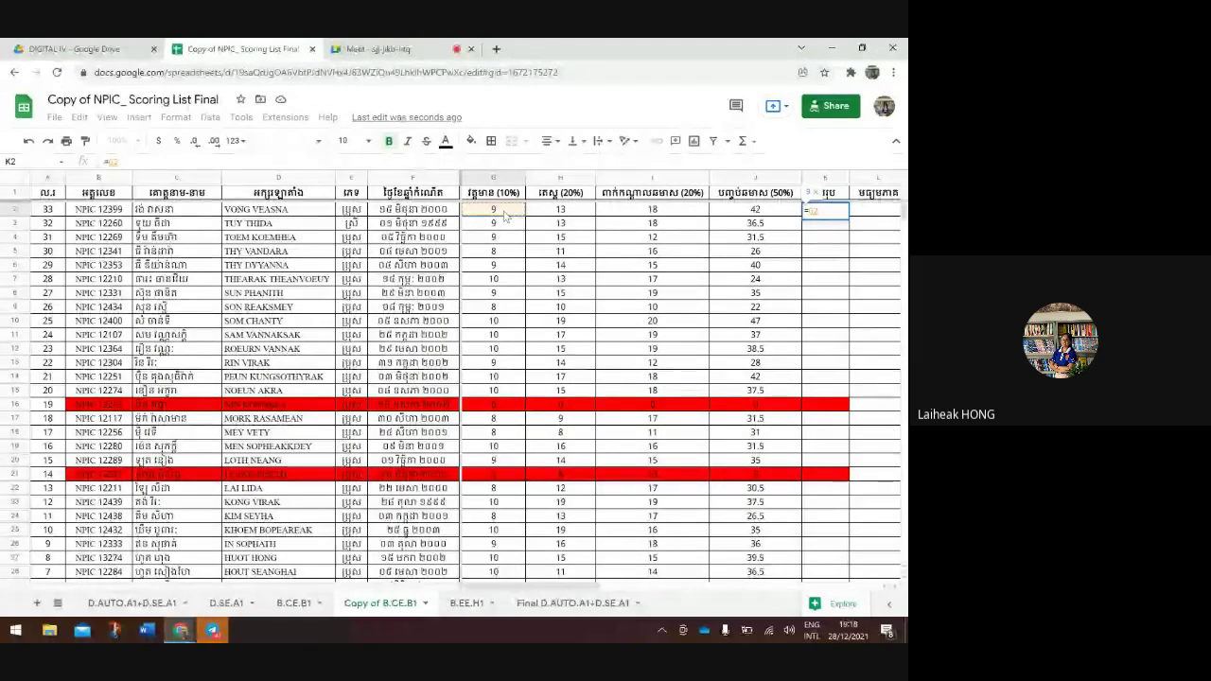
type("+")
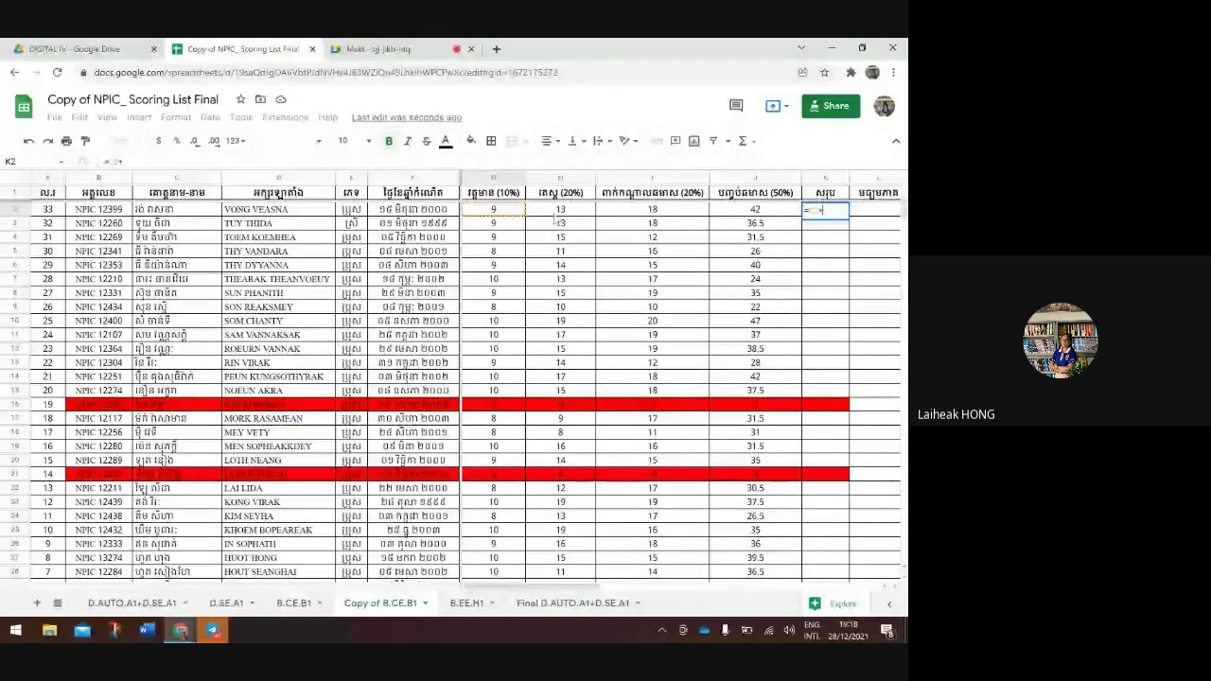
left_click(557, 215)
type("+")
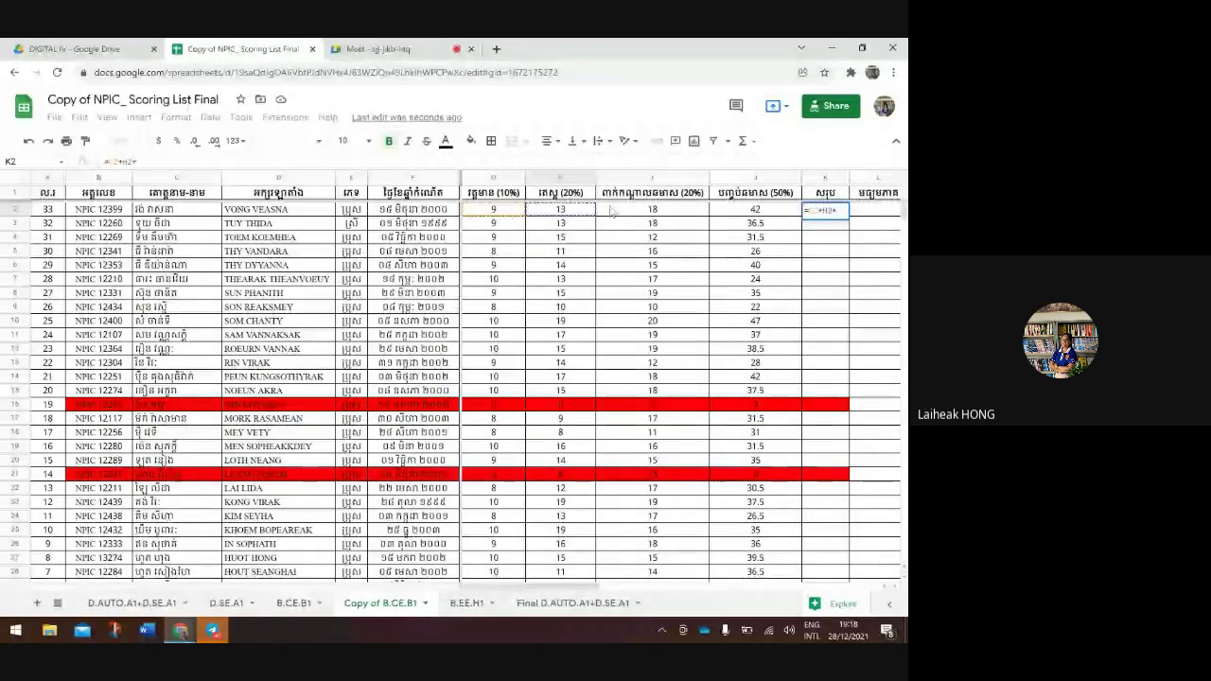
left_click(639, 212)
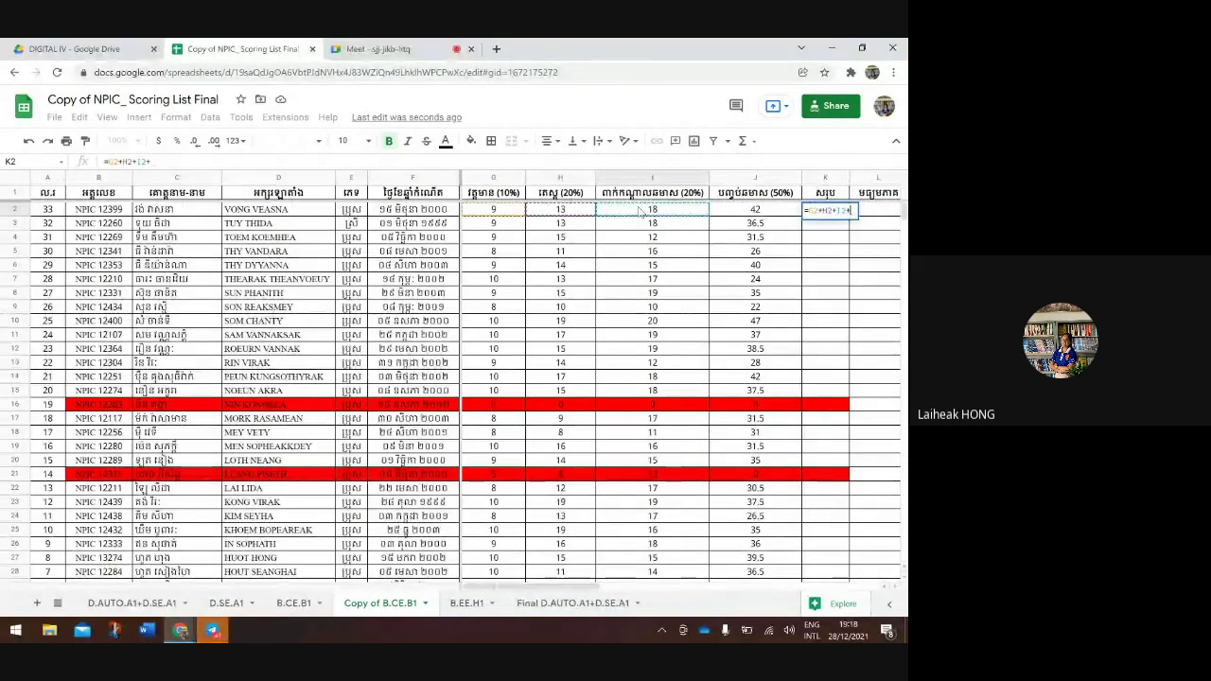
type("+")
left_click(731, 211)
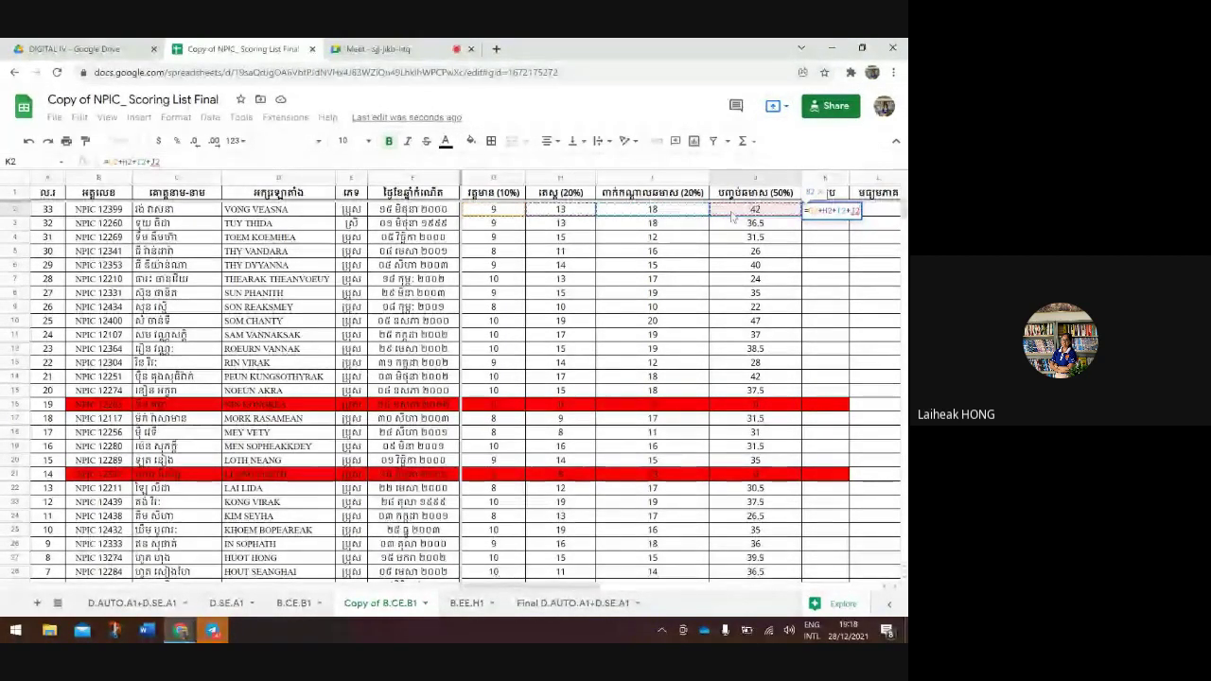
key("Return")
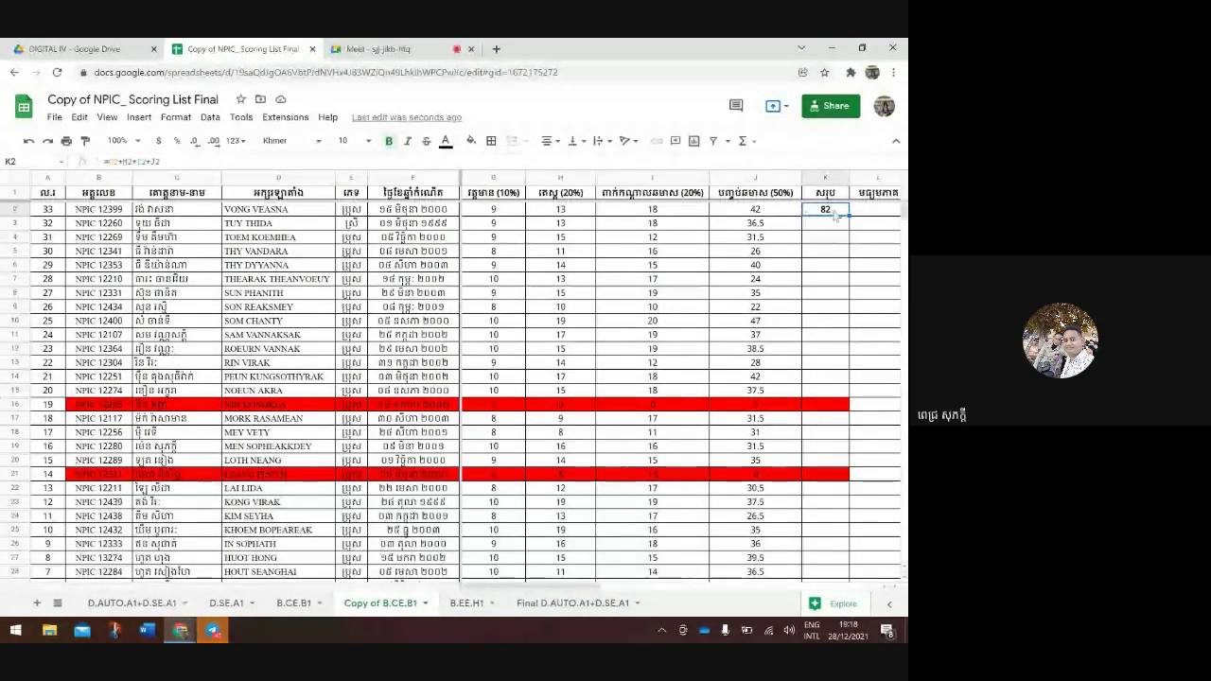
Examine the cell references used by the total formula in K2
double_click(833, 211)
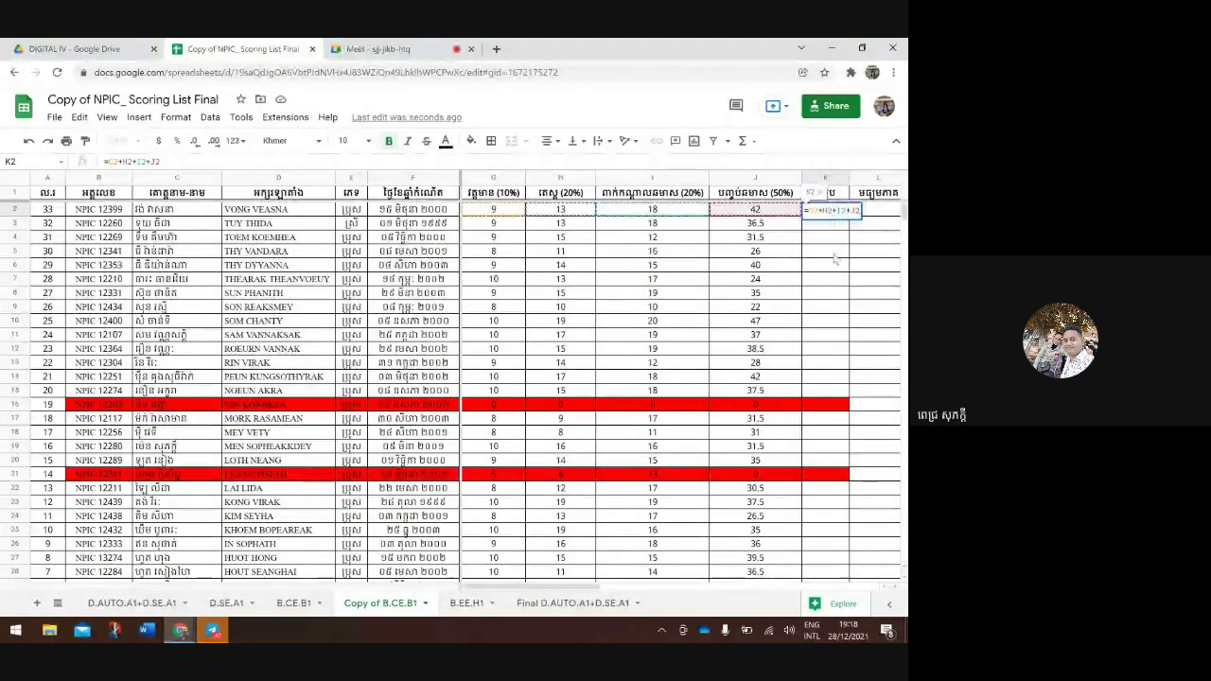
left_click(833, 252)
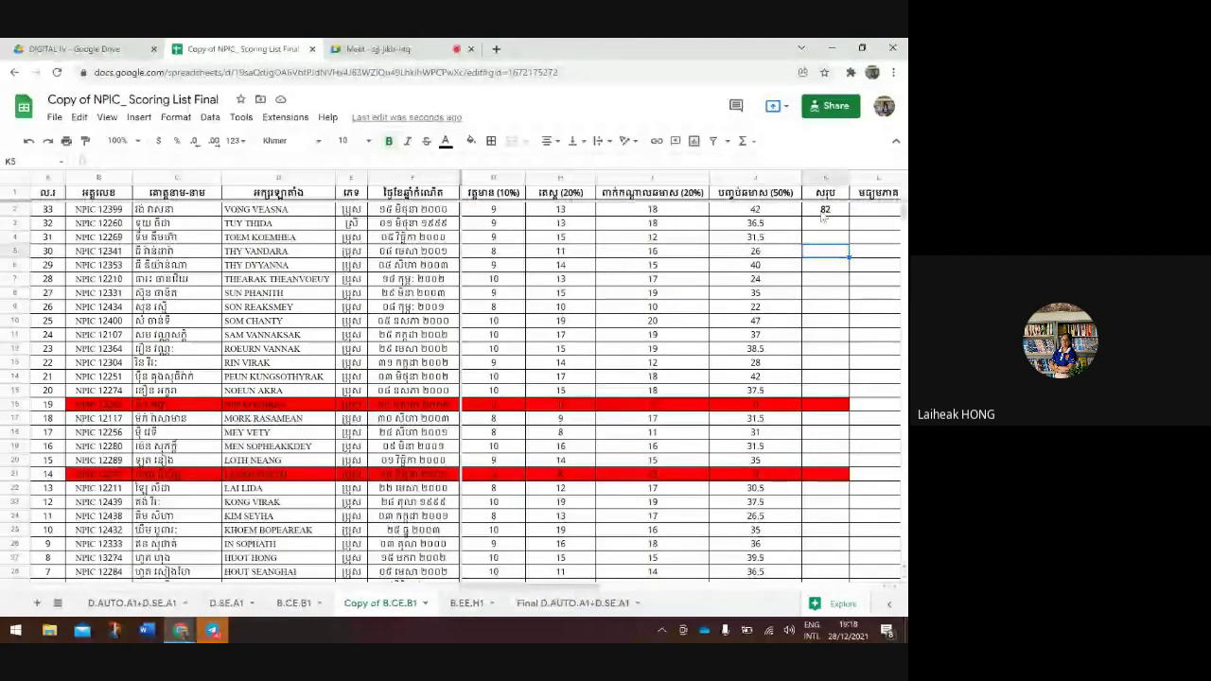
left_click(823, 214)
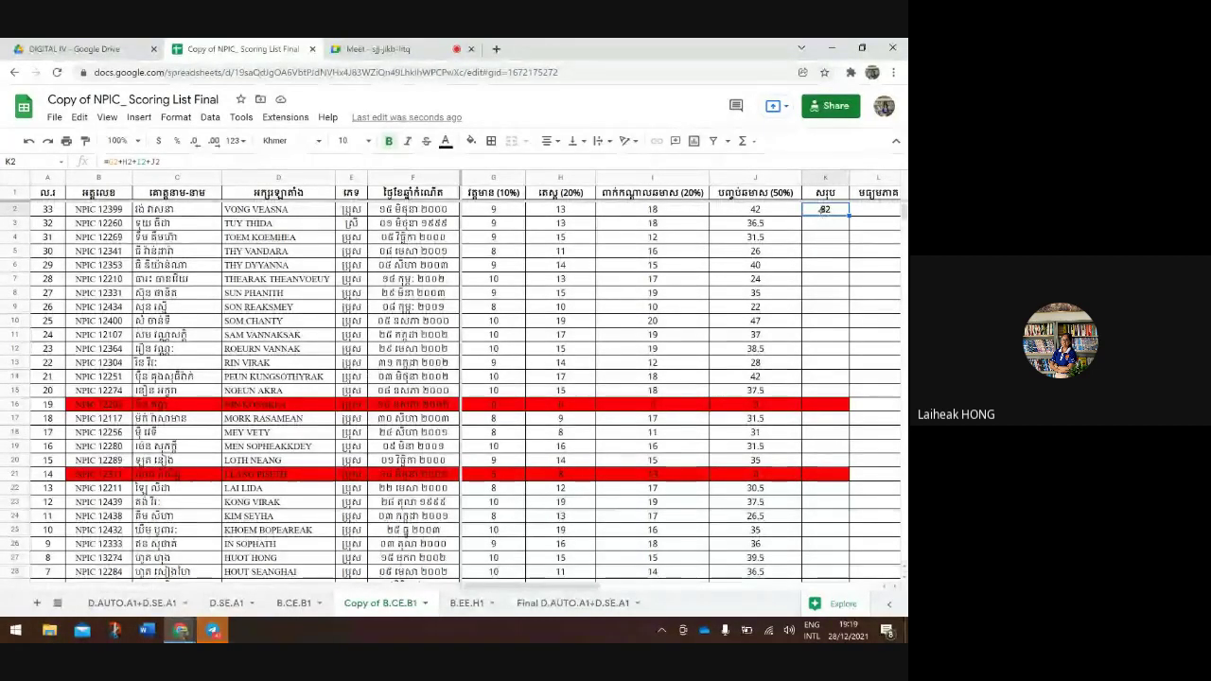
key("Down")
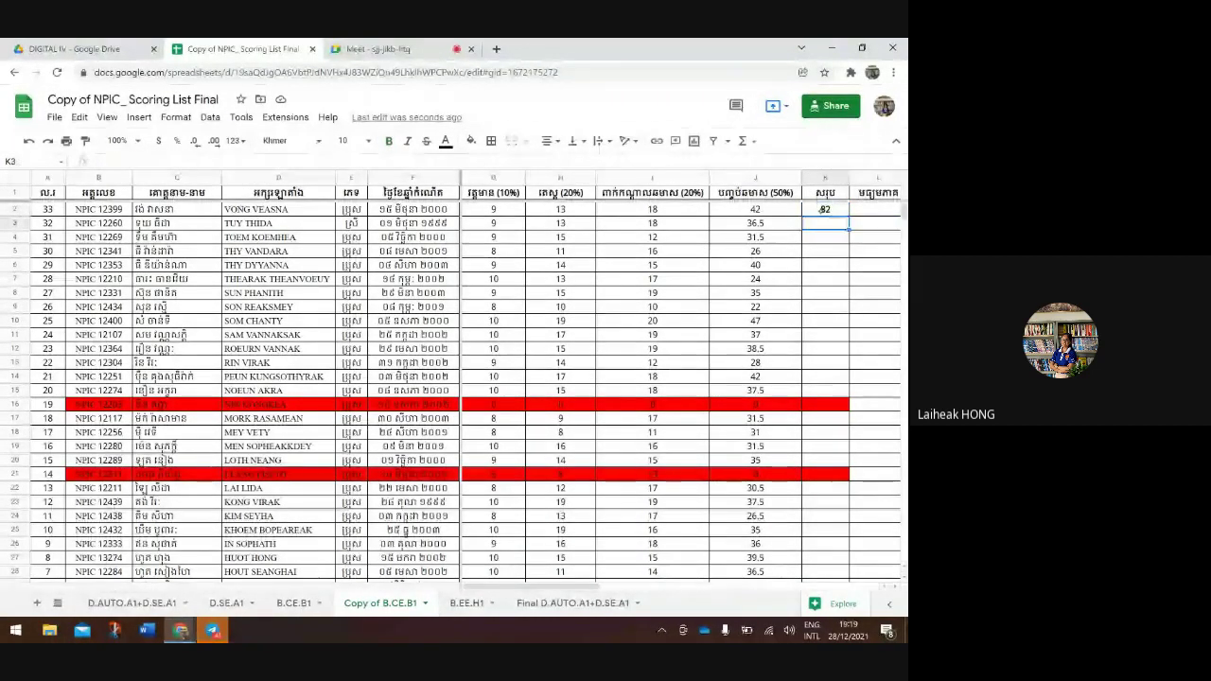
key("Down")
key("Down")
key("Right")
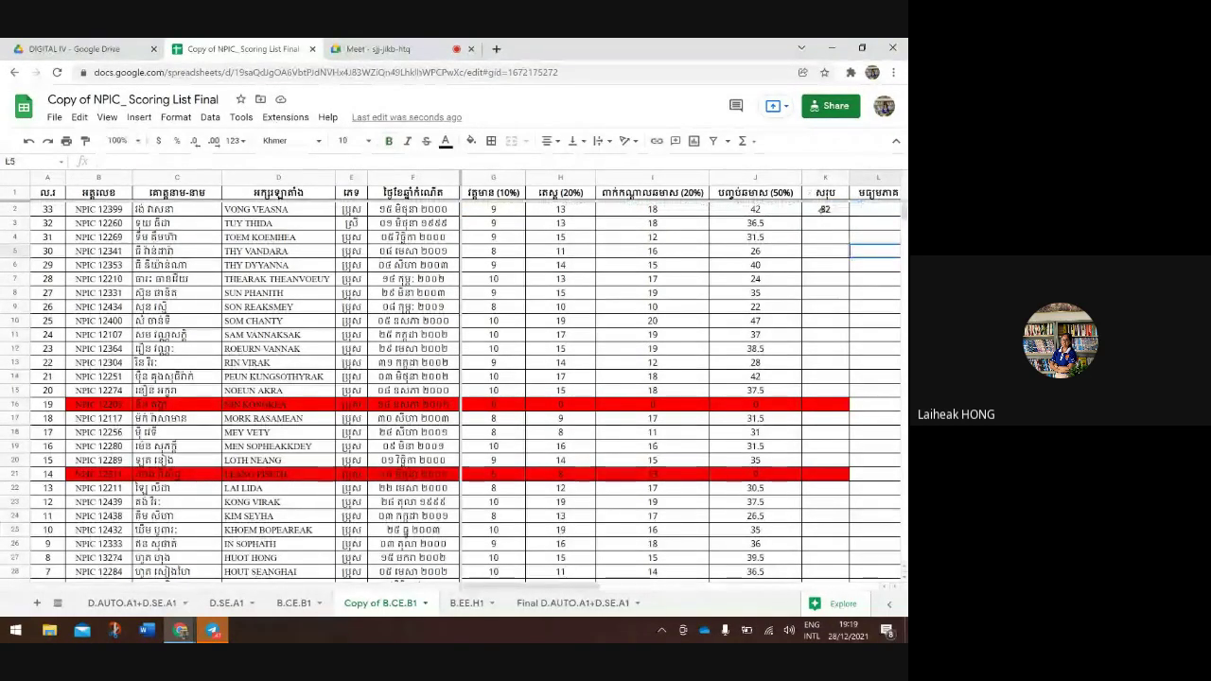
Copy the total formula from K2 down into K3 for the second student
left_click(823, 209)
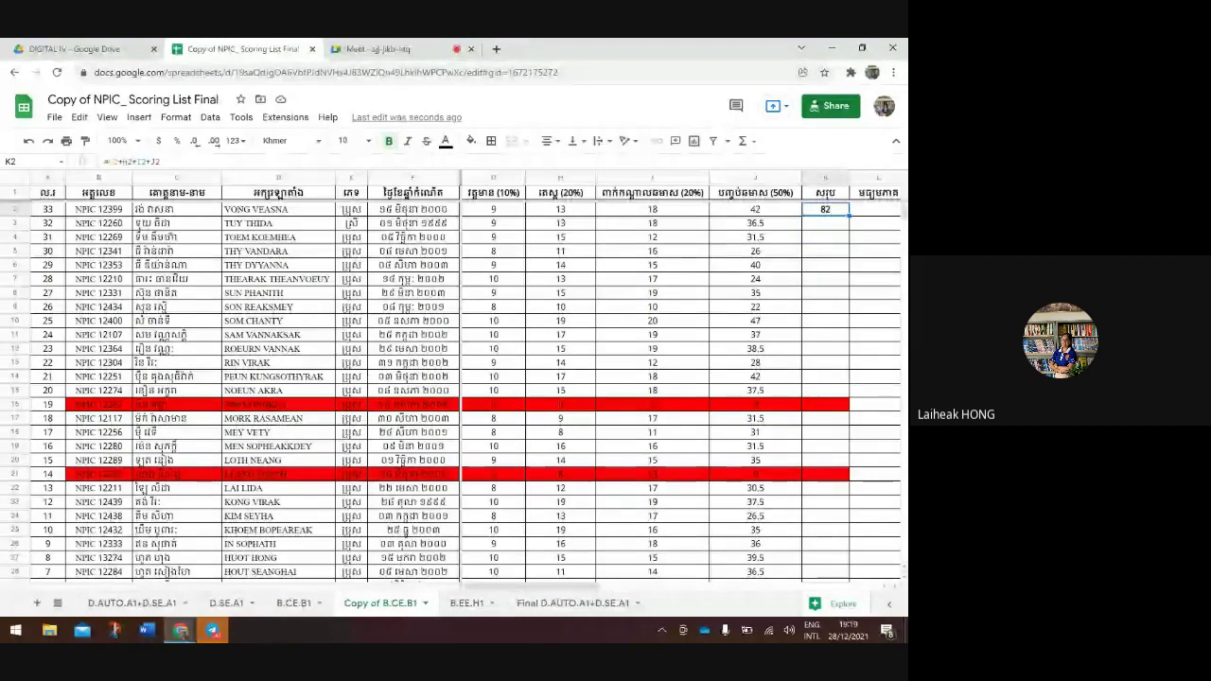
key("shift+Down")
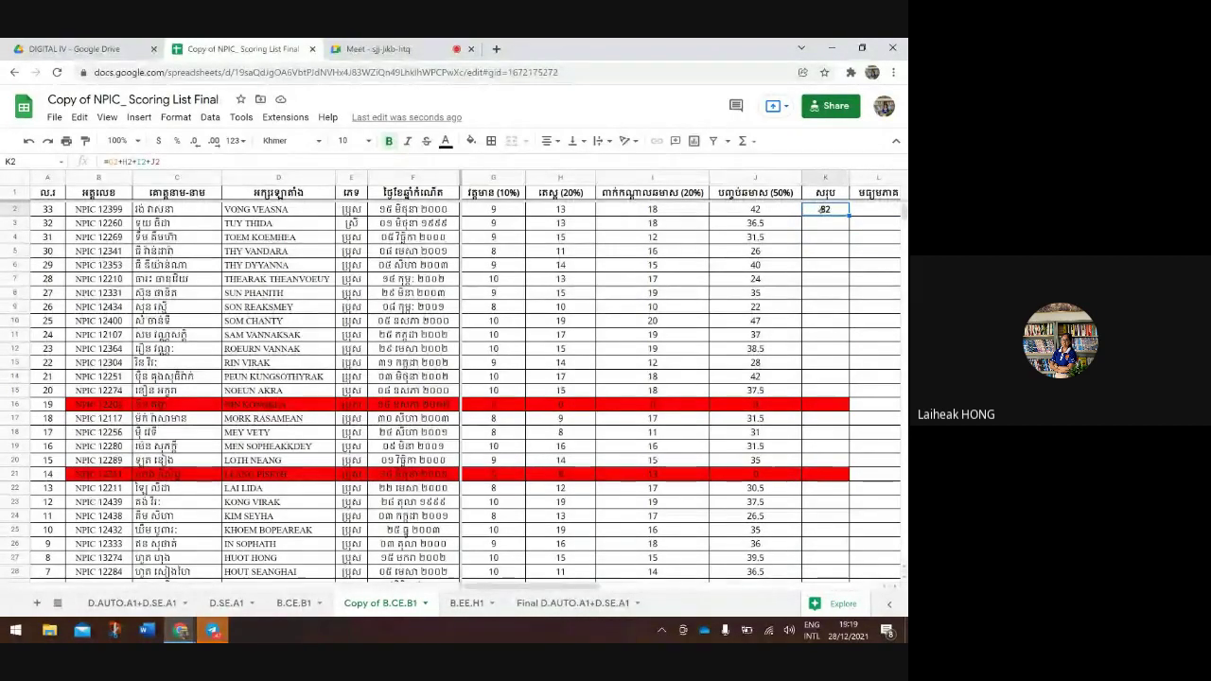
key("ctrl+d")
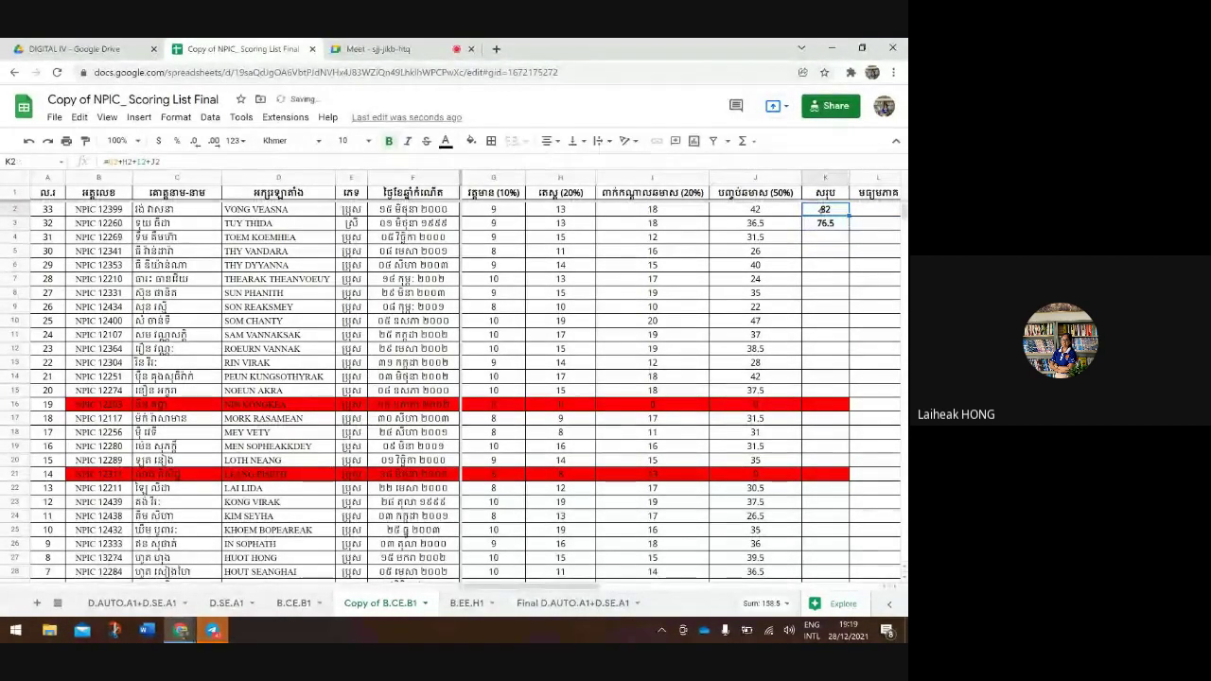
Fill the total formula from K2 down to K34 for all remaining students
left_click(819, 210)
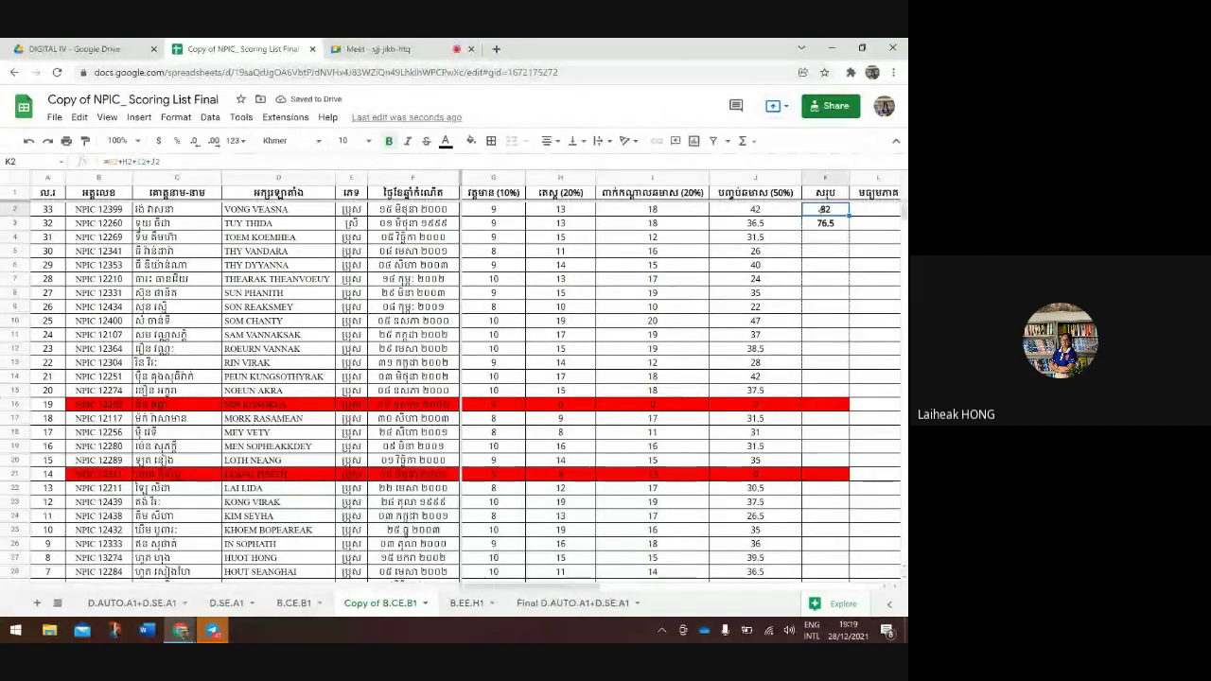
scroll(821, 210, "down", 3)
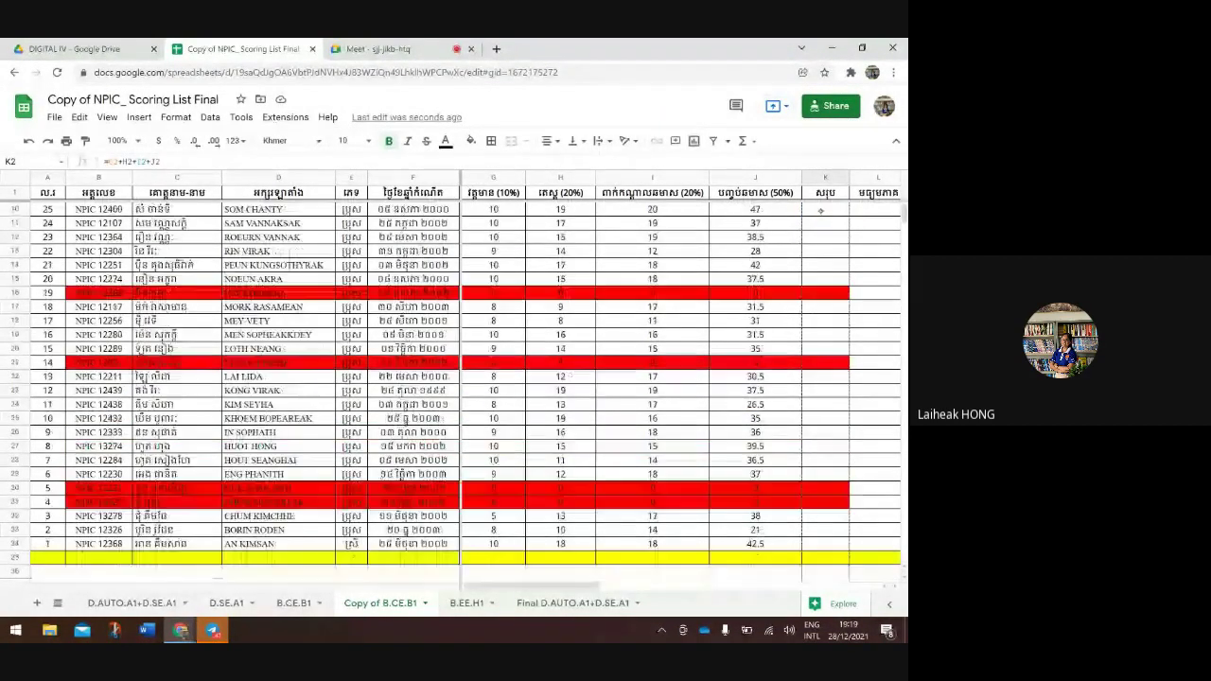
scroll(820, 211, "down", 2)
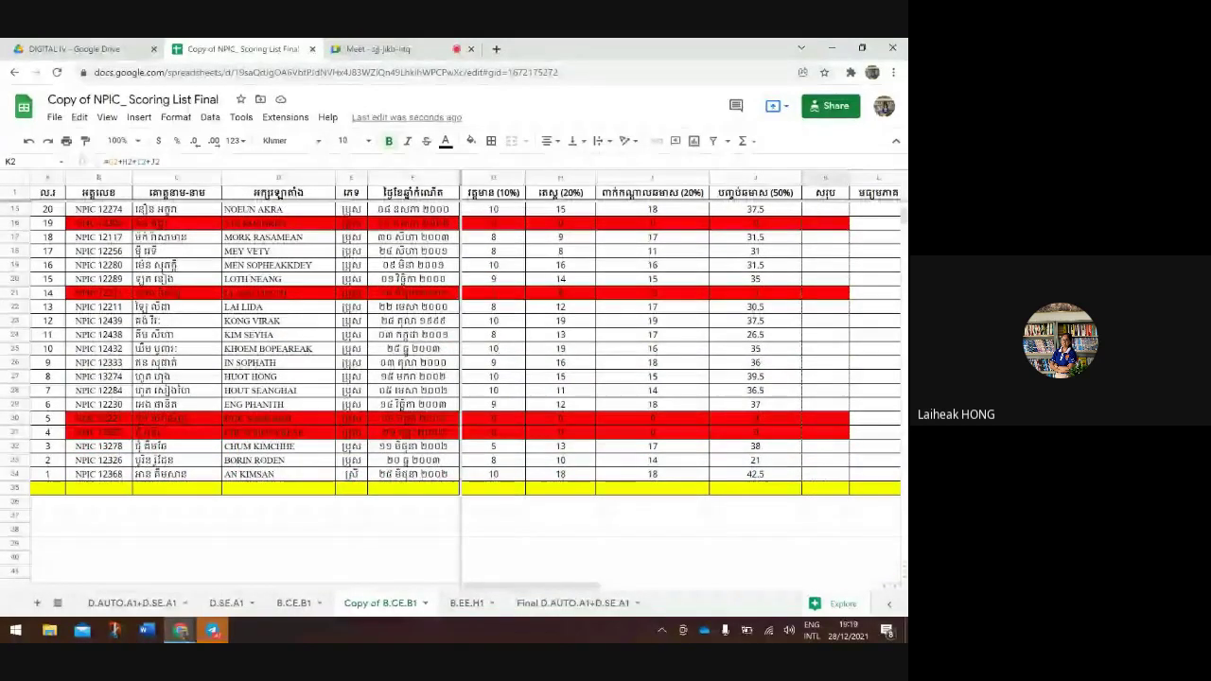
left_click_drag(821, 211, 824, 474)
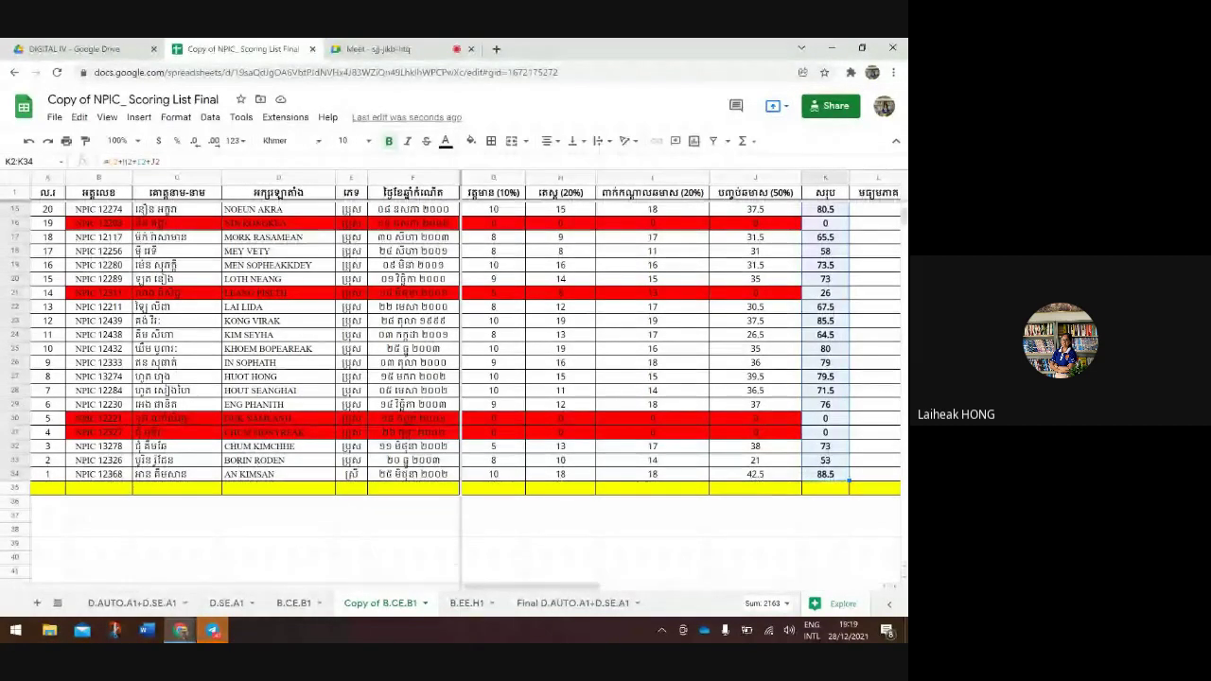
Check the copied total formulas in several rows of column K, including the red-highlighted rows 16 and 21
left_click(825, 362)
scroll(463, 379, "up", 5)
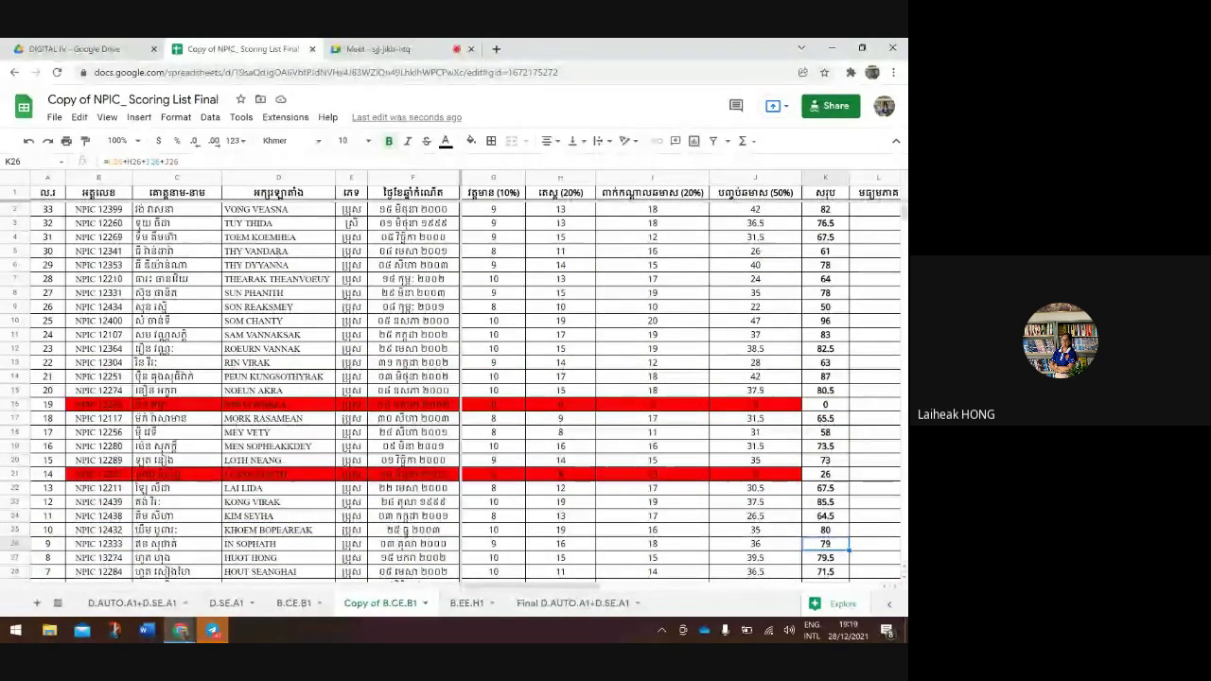
left_click(825, 362)
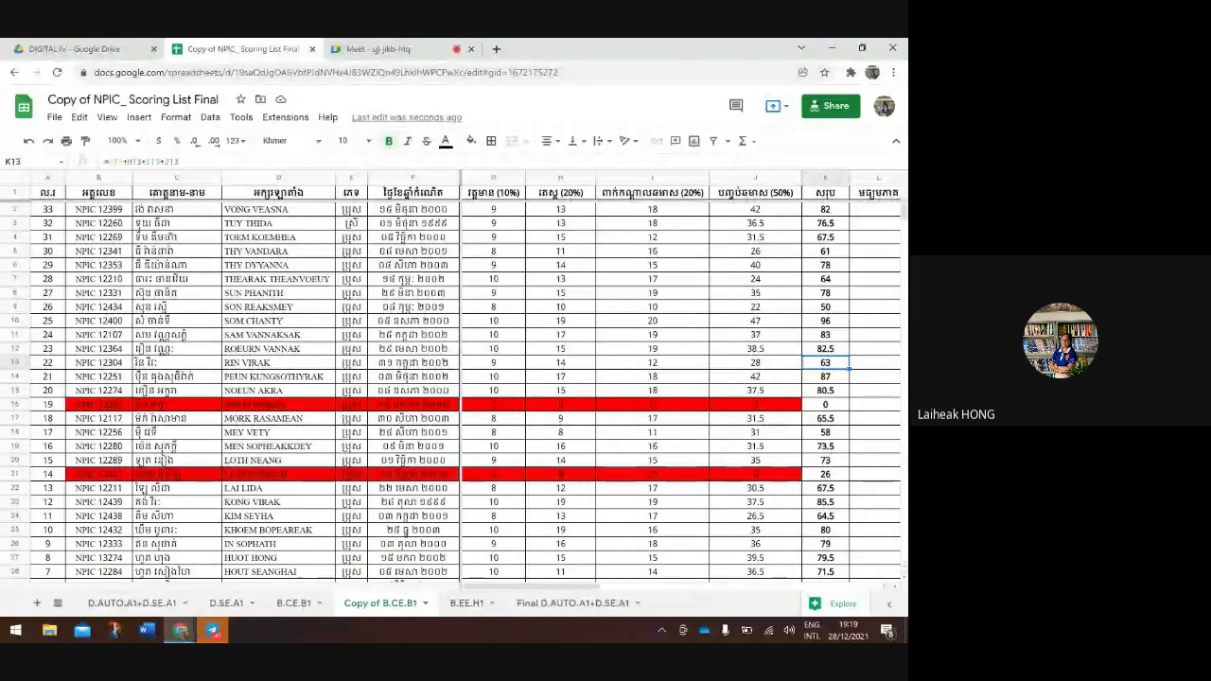
scroll(681, 378, "right", 1)
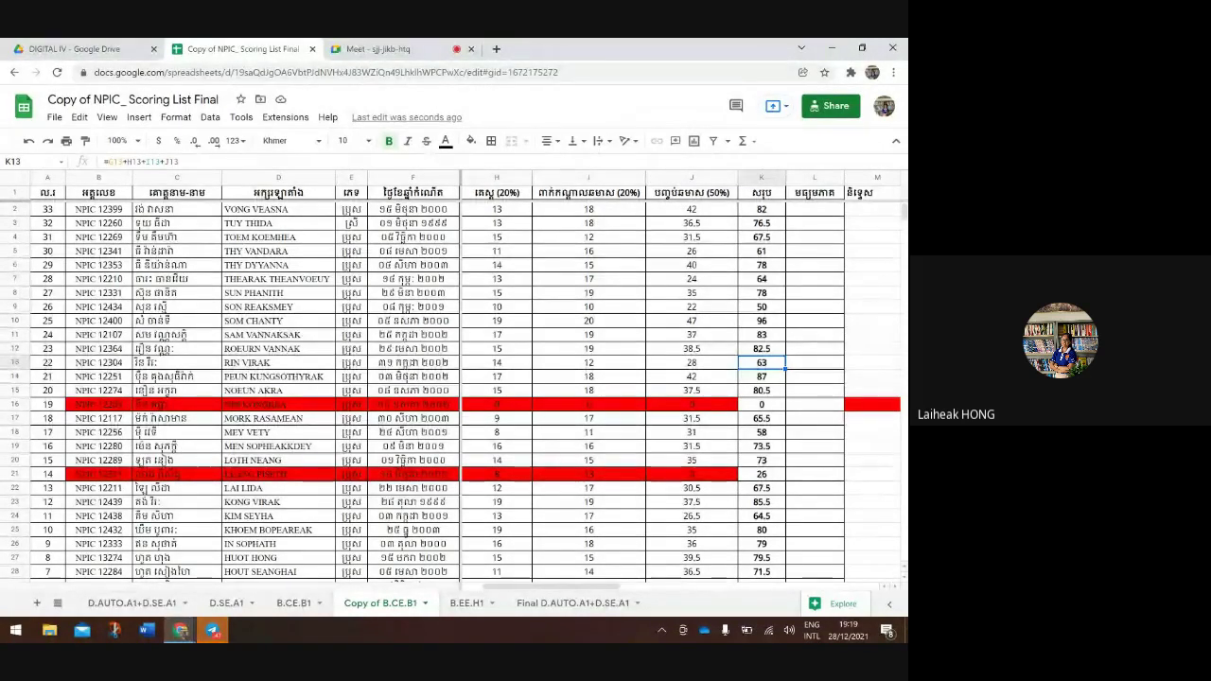
left_click(761, 404)
left_click(761, 474)
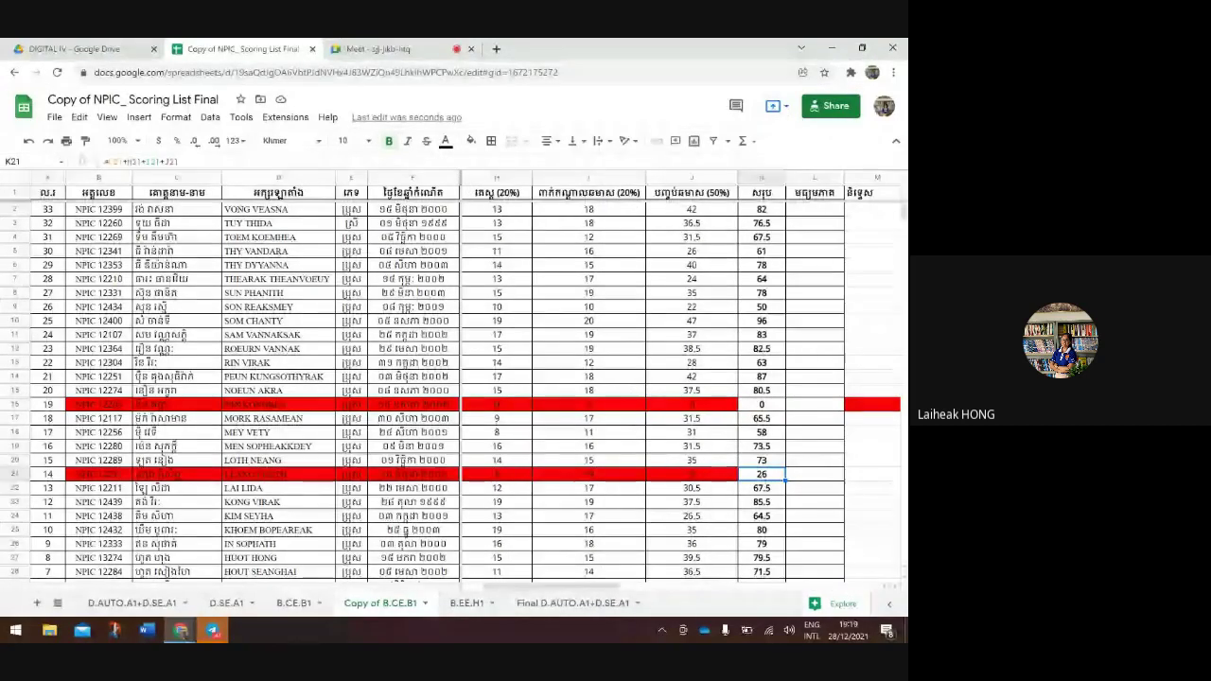
scroll(681, 378, "right", 1)
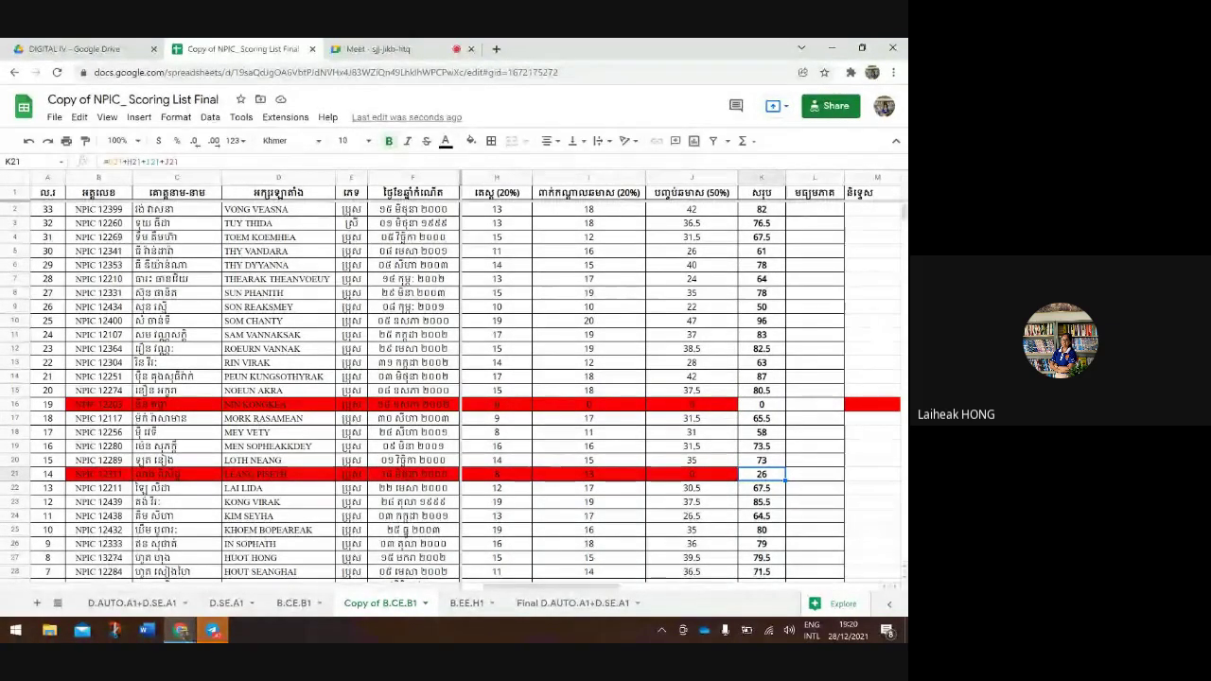
left_click(761, 209)
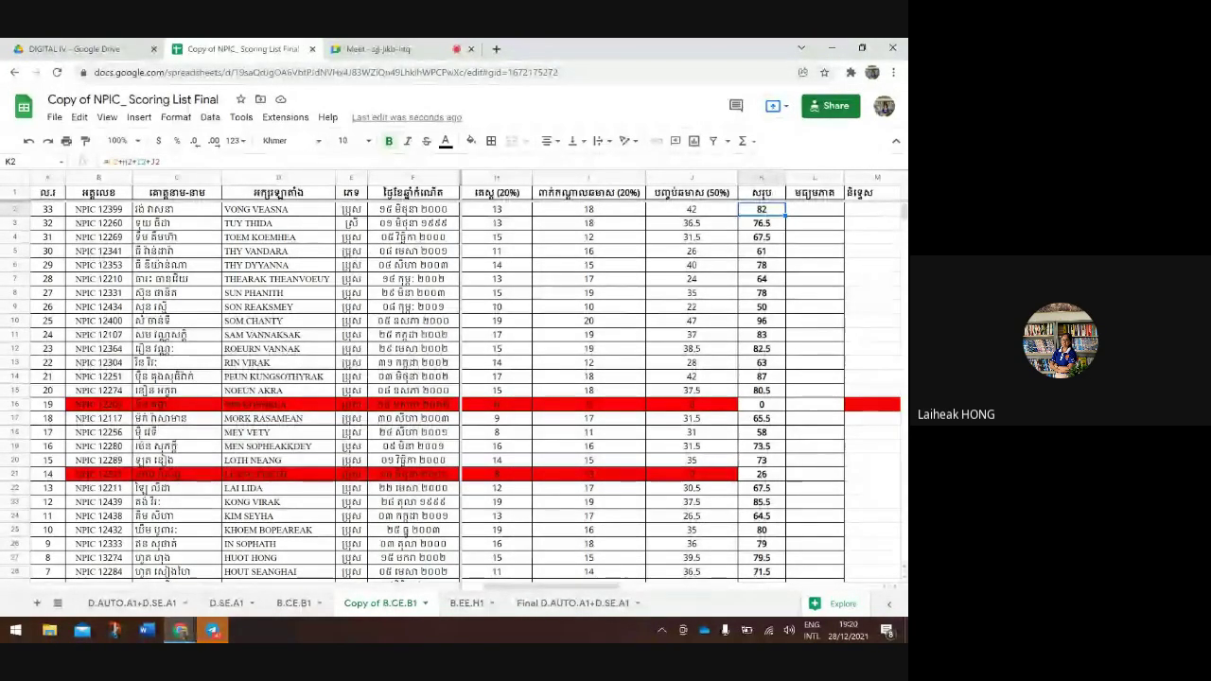
left_click(814, 293)
left_click(814, 250)
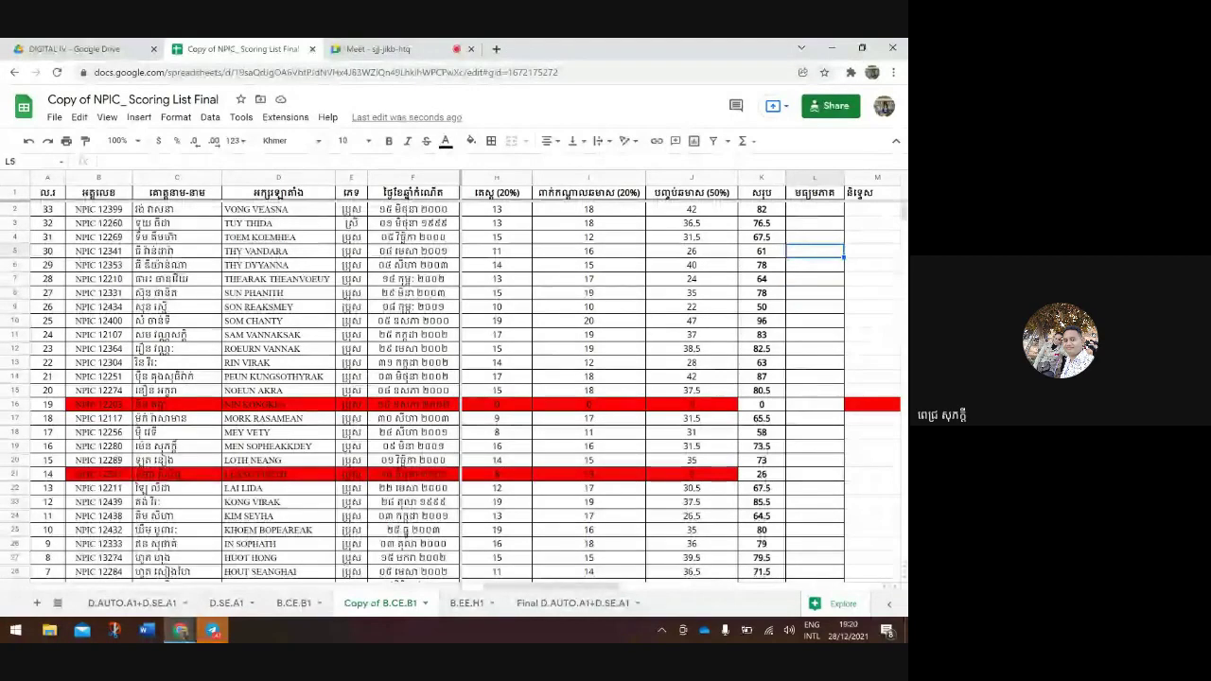
left_click(815, 348)
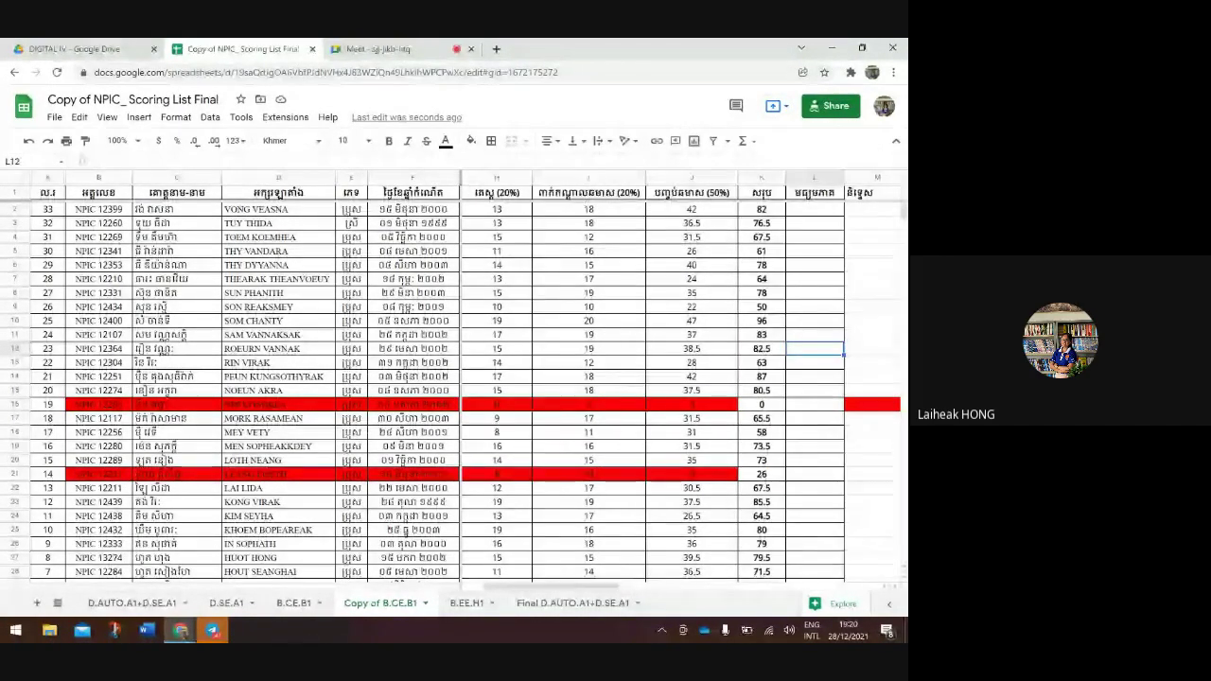
left_click(814, 209)
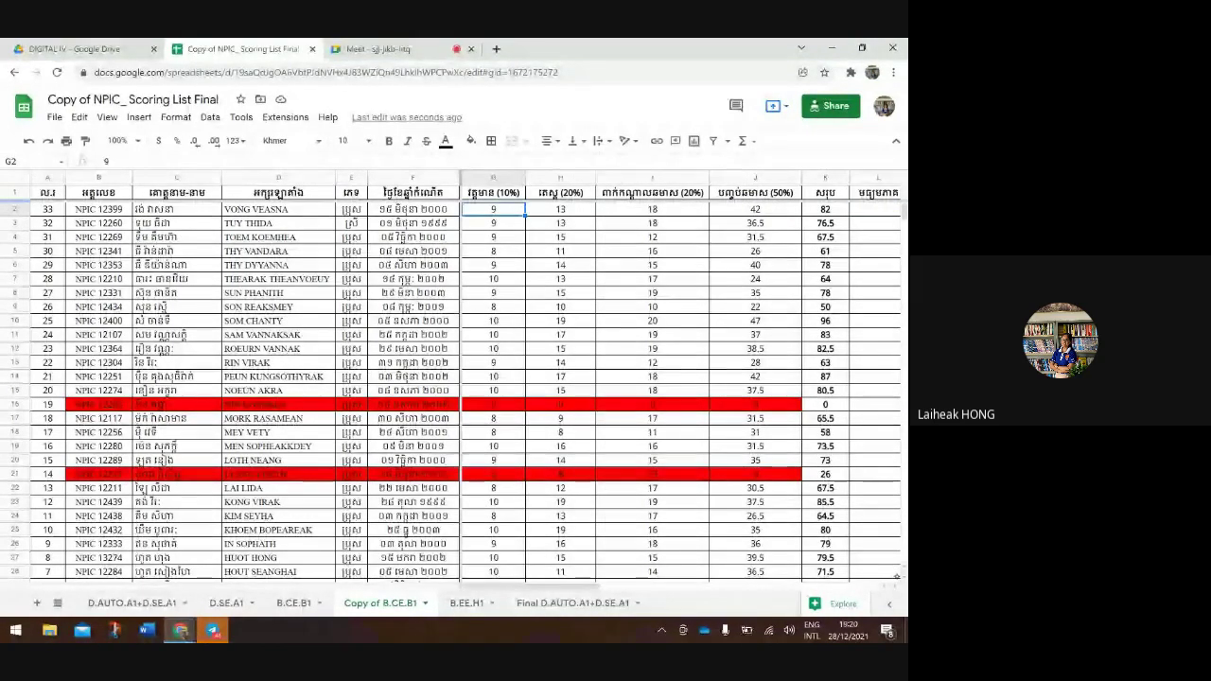
left_click(755, 209)
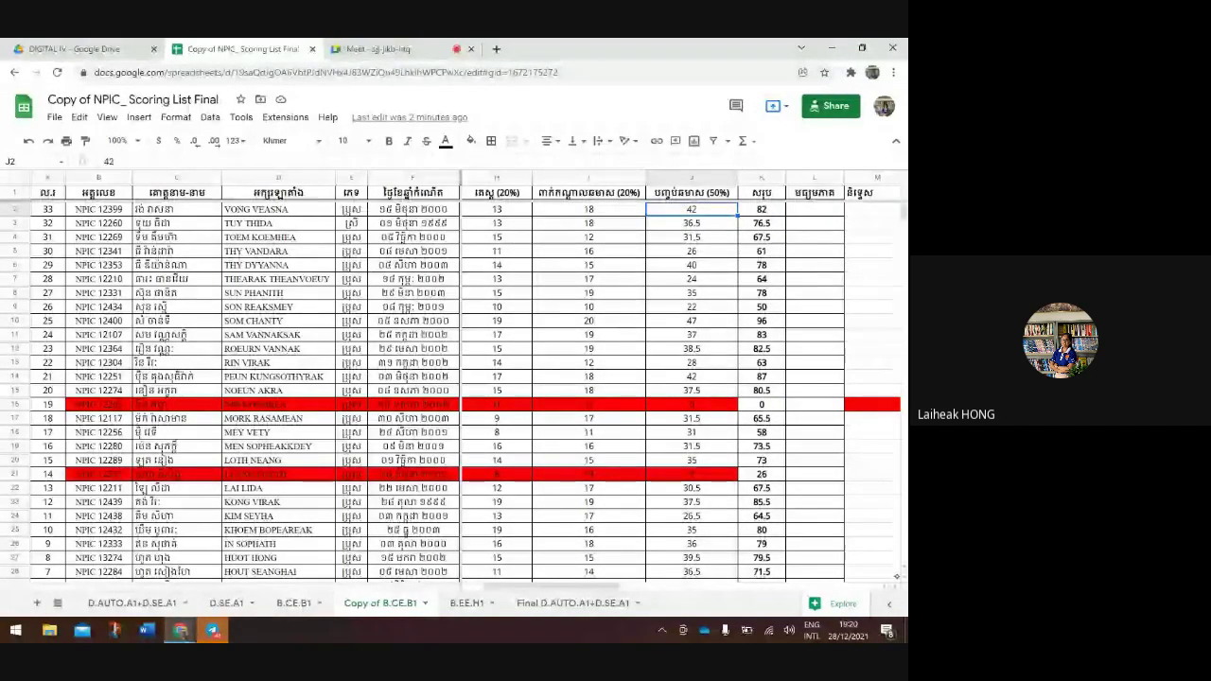
Calculate the first student's average in cell L2 with the formula =AVERAGE(K2/4)
left_click(814, 209)
type("=")
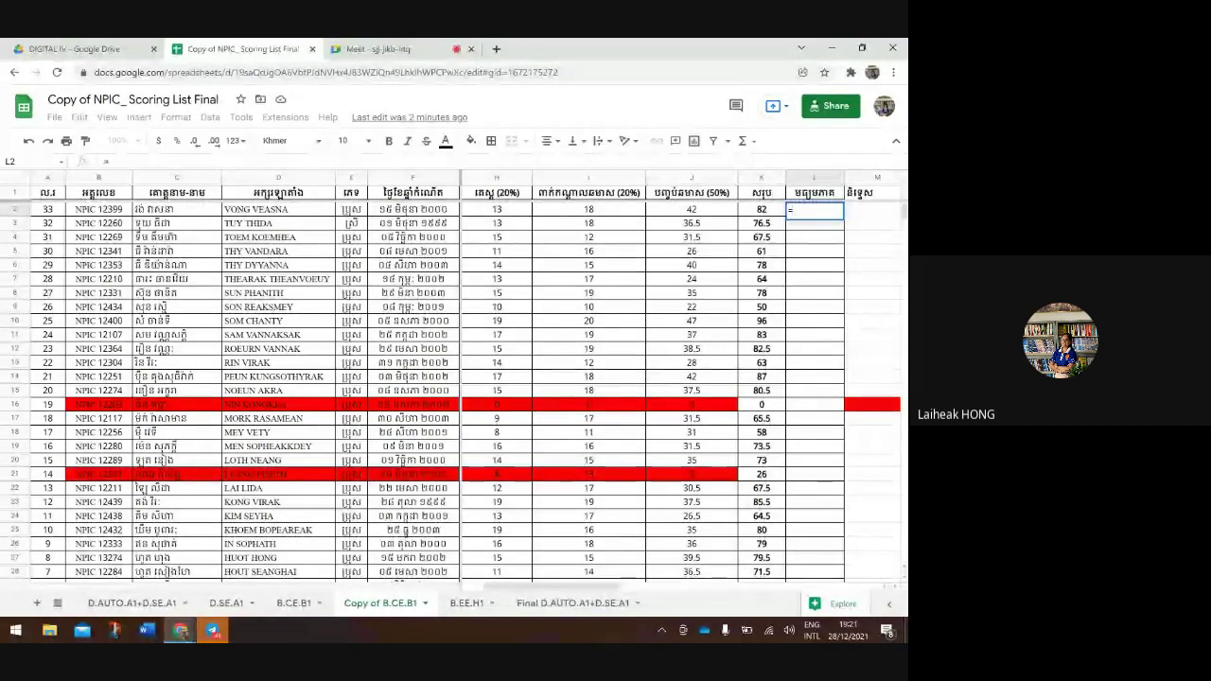
type("av")
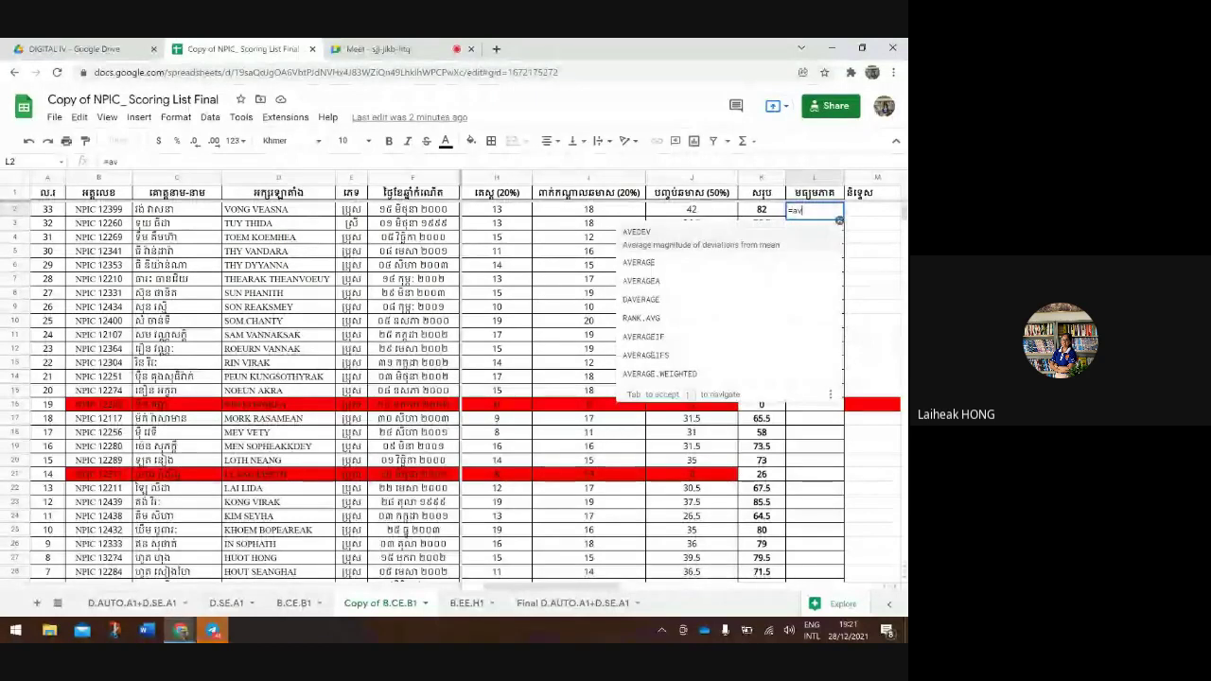
type("erage")
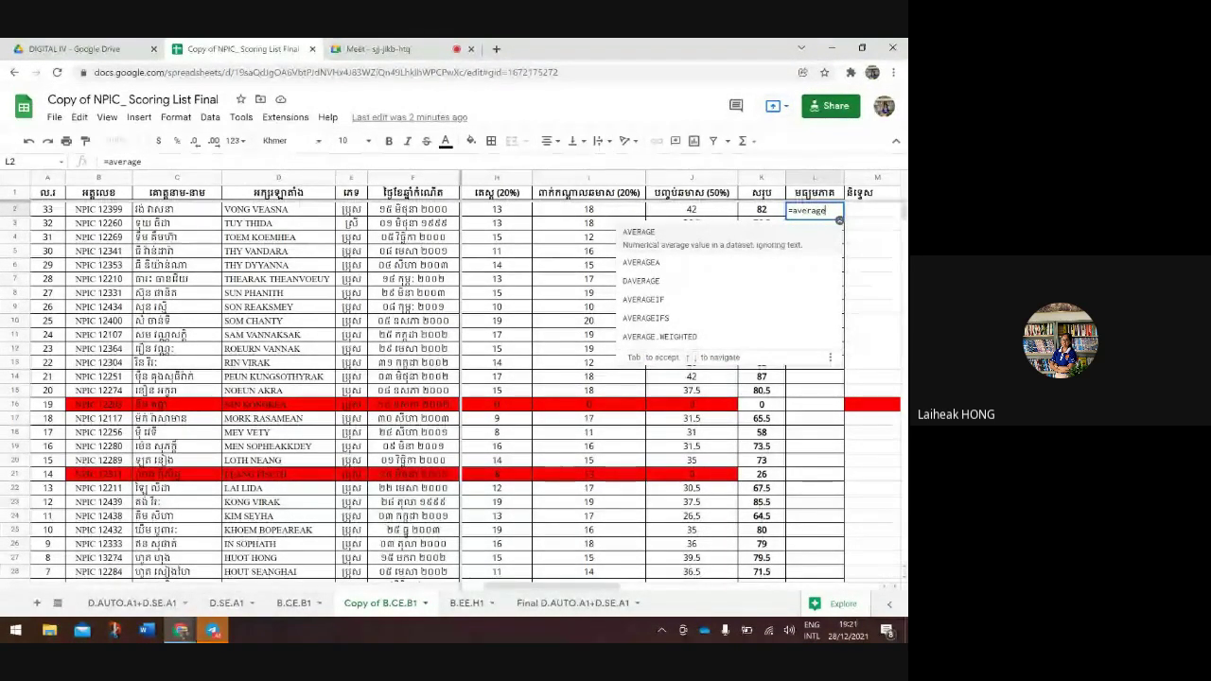
key("Tab")
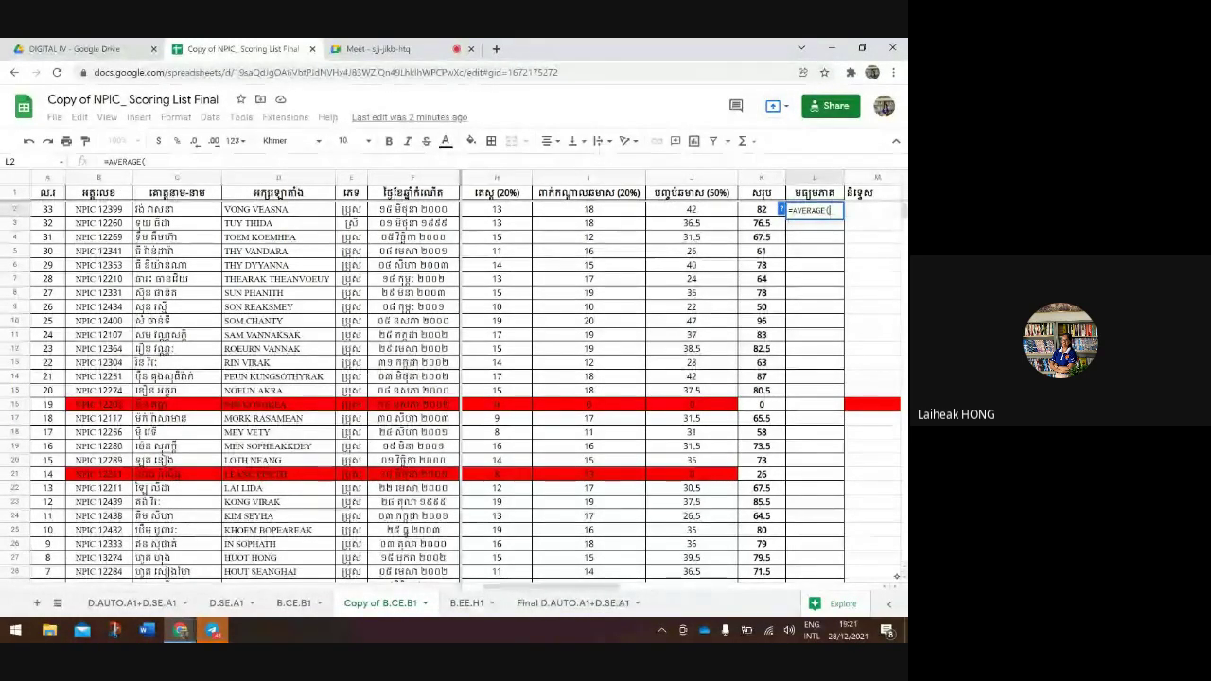
left_click(761, 209)
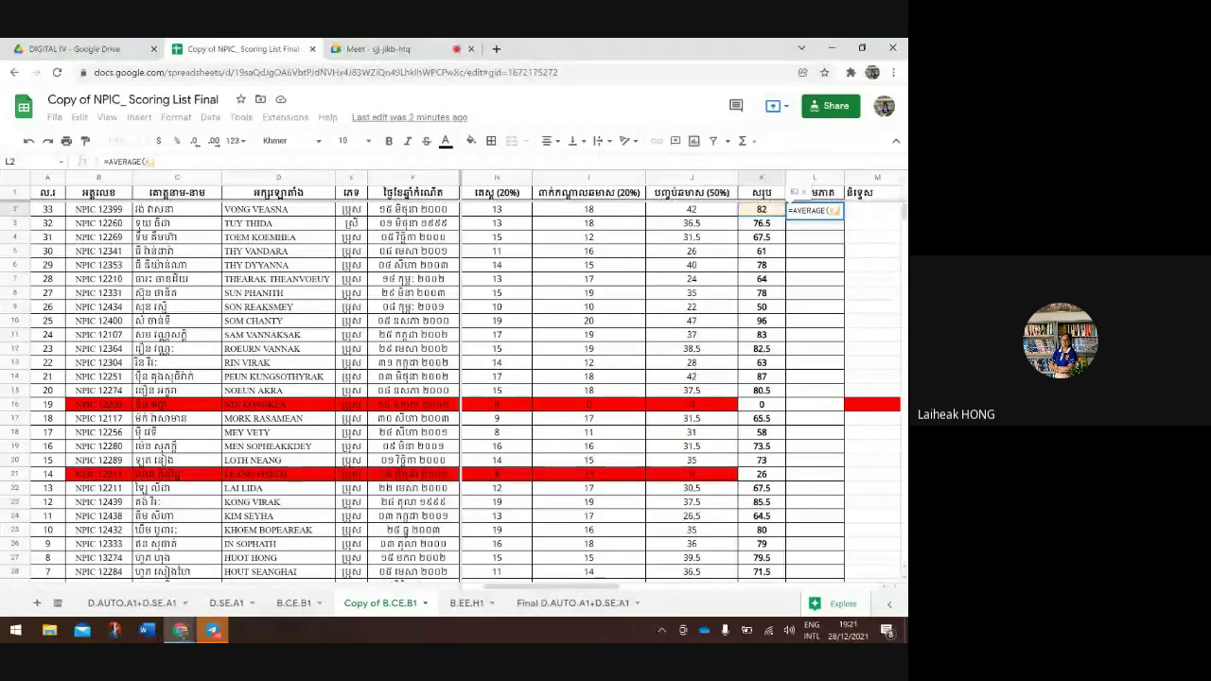
type("/")
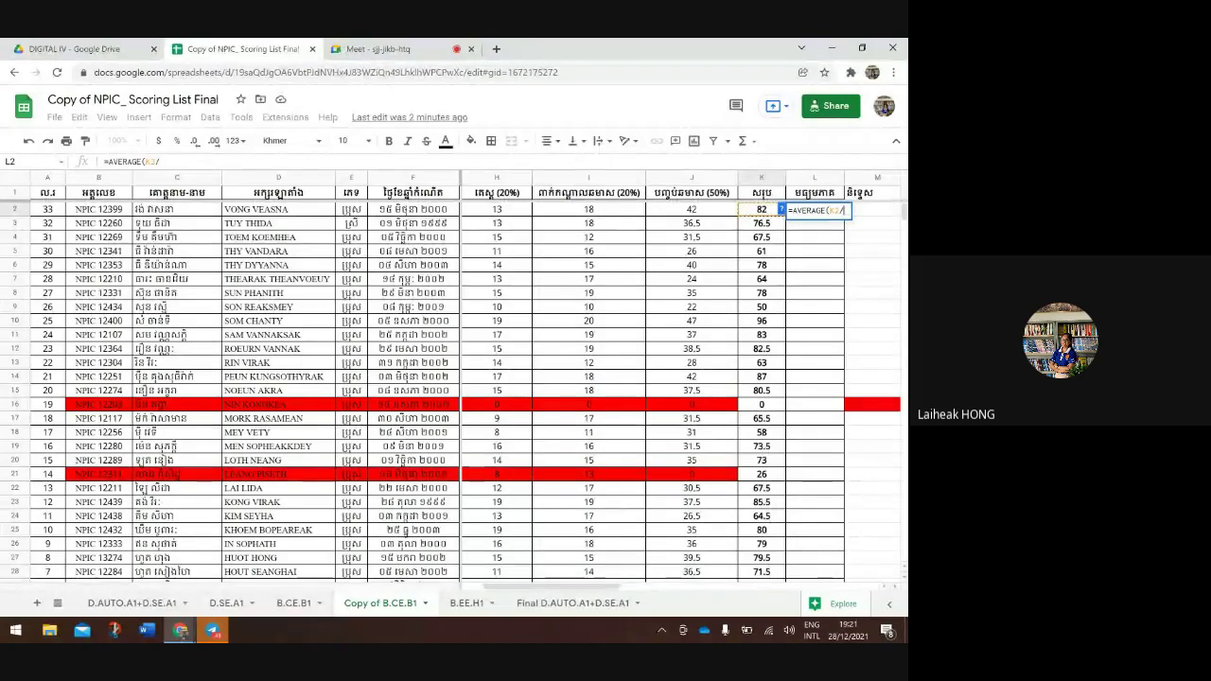
type("4")
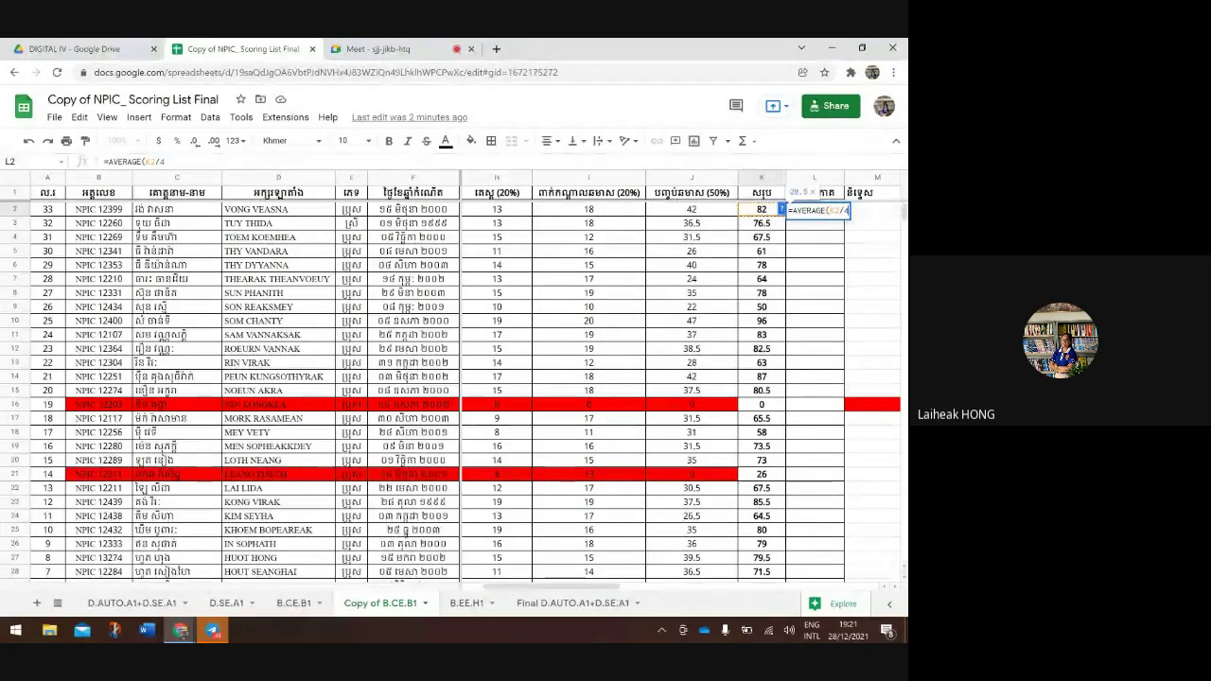
type(")")
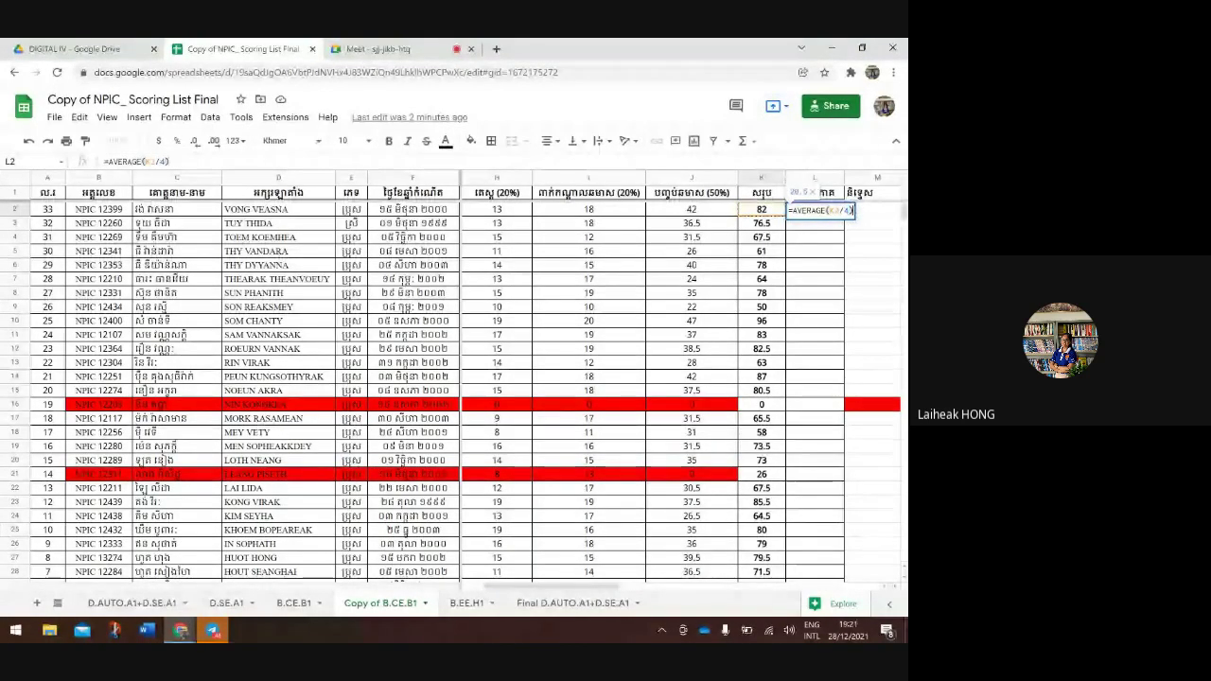
key("Return")
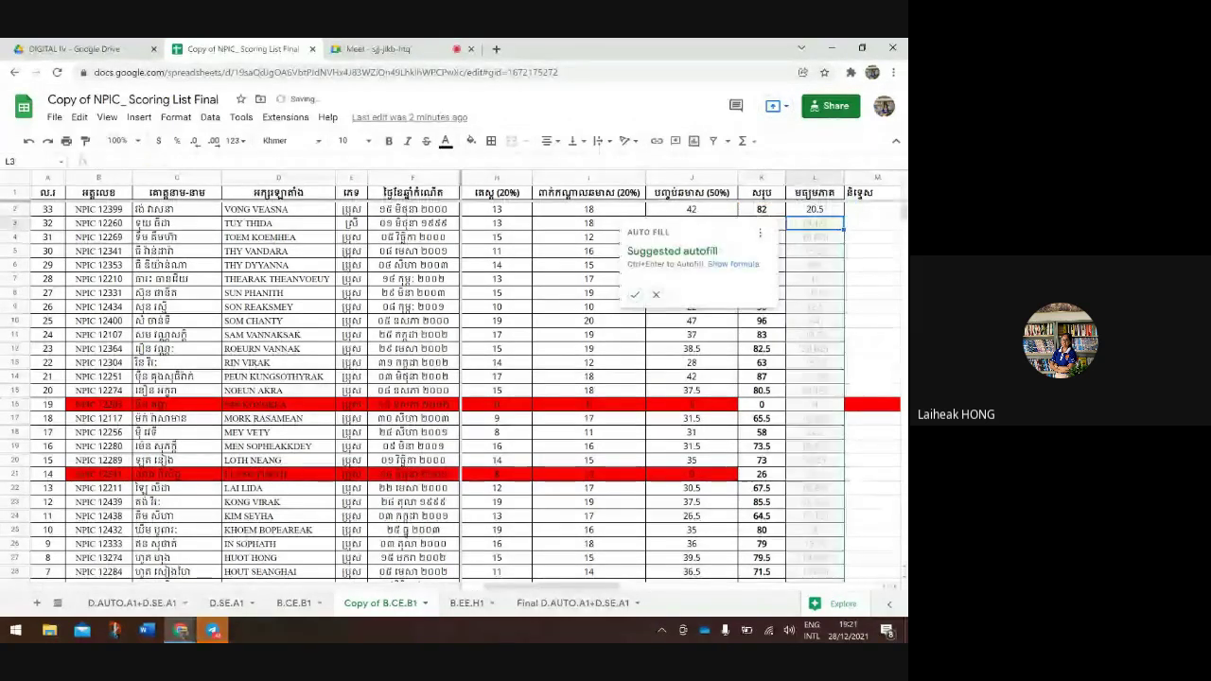
Review which score cells the total formula in K2 adds together
left_click(815, 209)
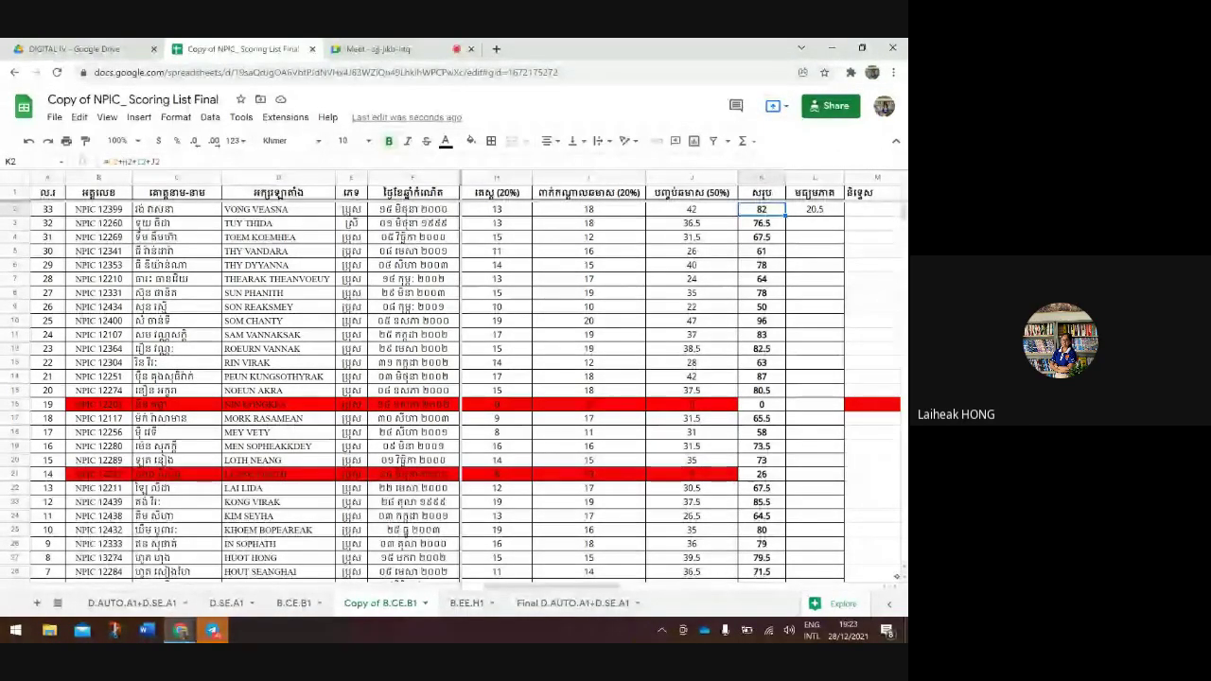
left_click(815, 223)
left_click(762, 209)
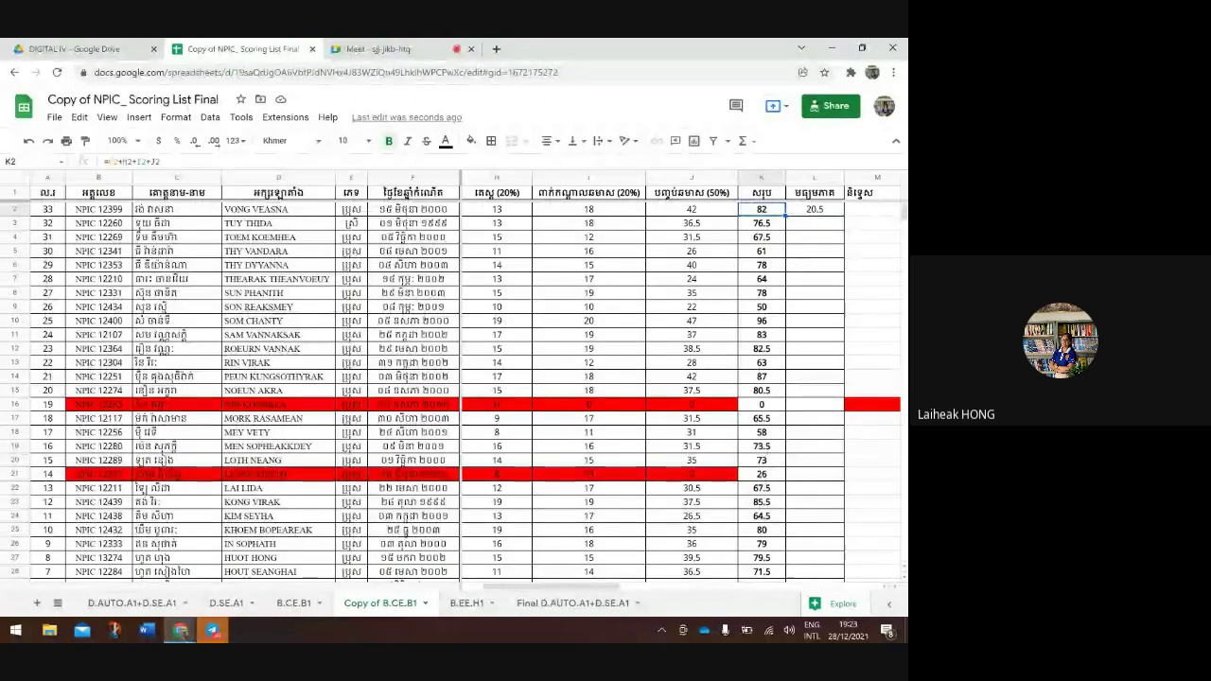
key("F2")
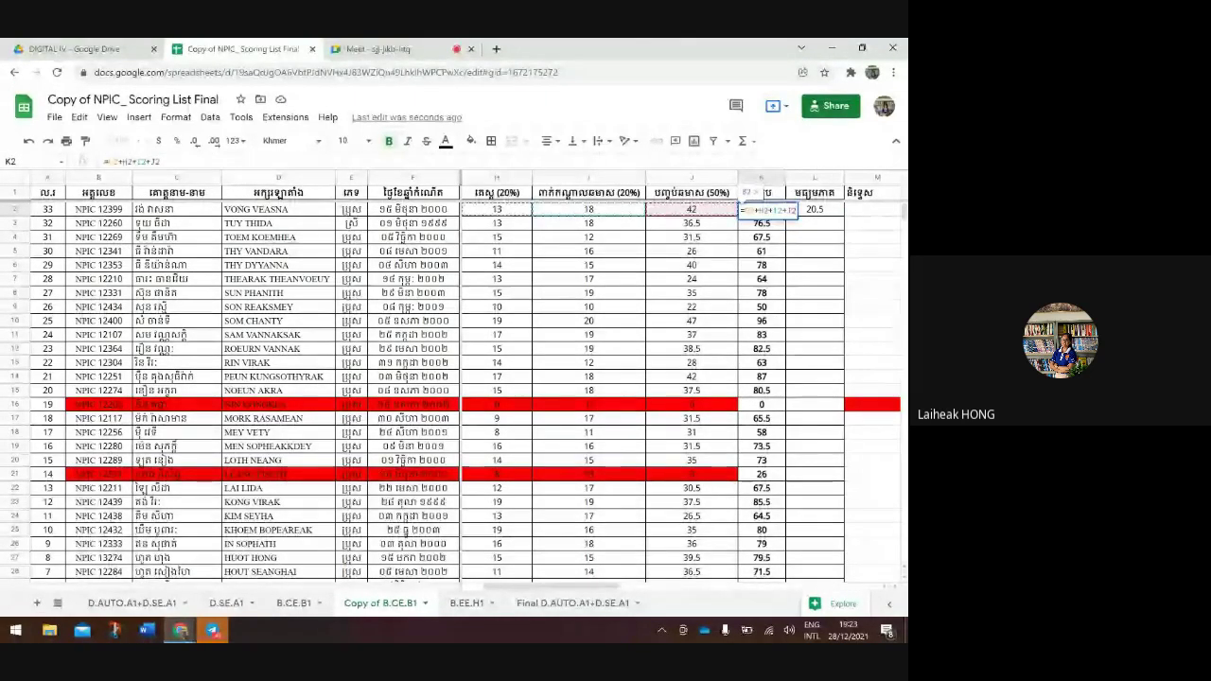
key("Return")
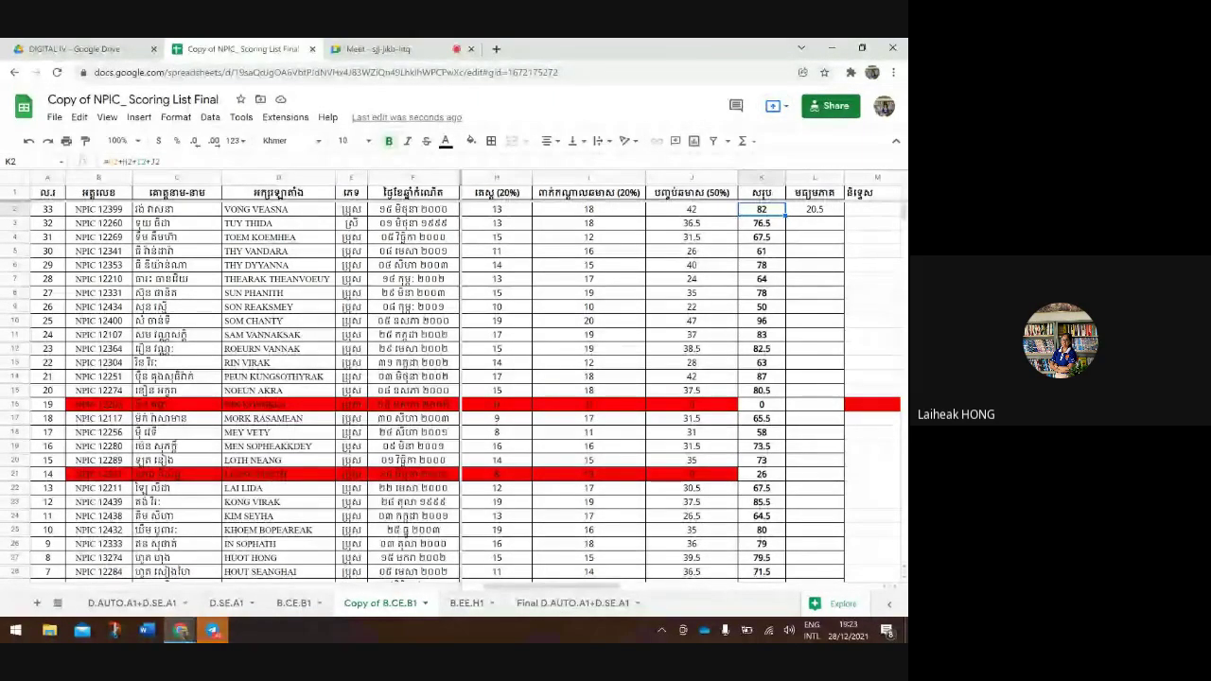
Clear the average formula from cell L2
left_click(814, 209)
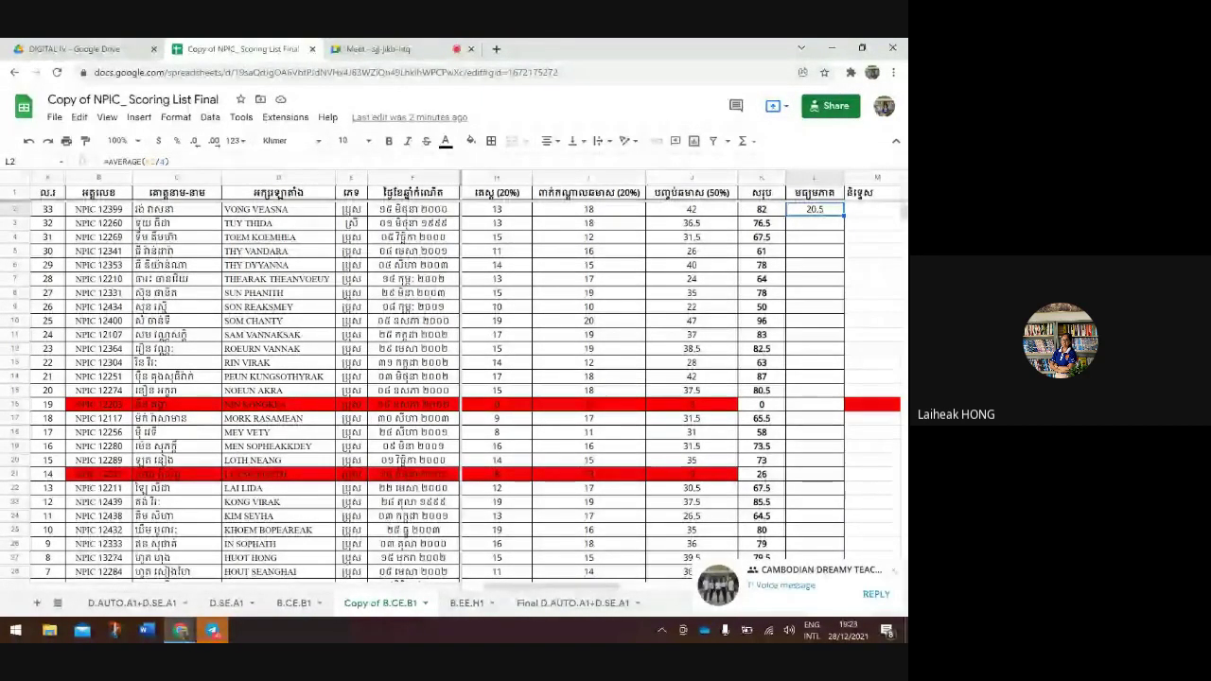
key("Delete")
left_click(815, 251)
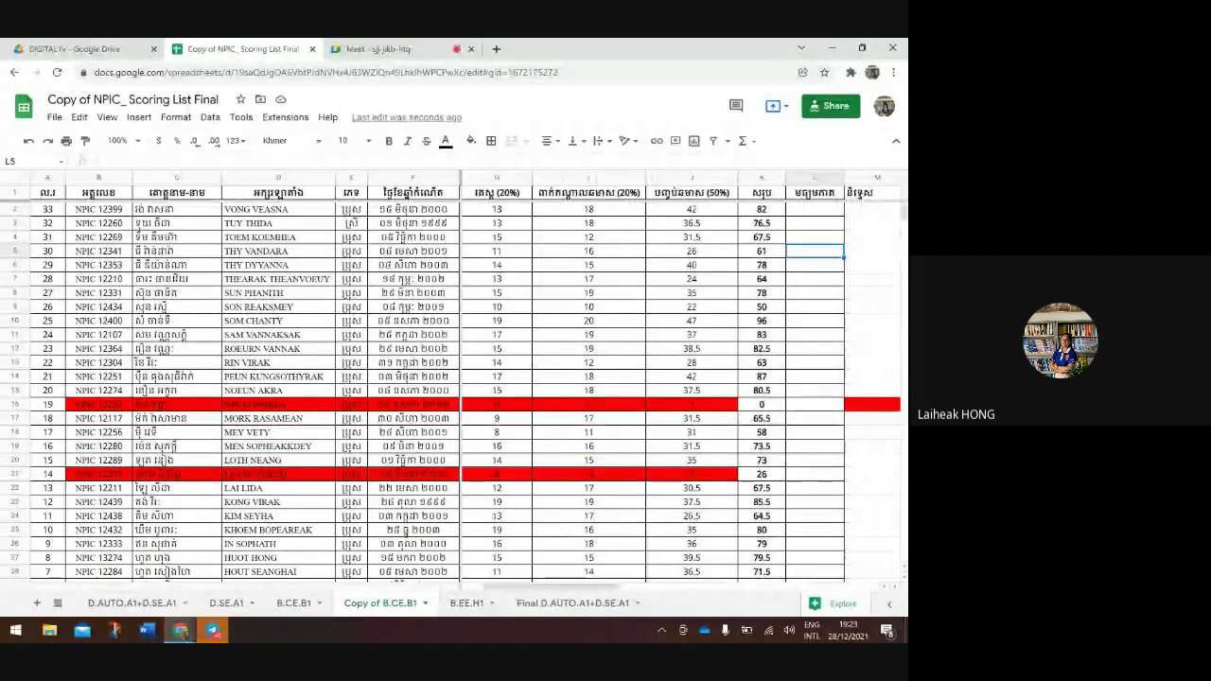
Calculate the first student's average in cell L2 with the formula =AVERAGE(K2/4)
left_click(814, 209)
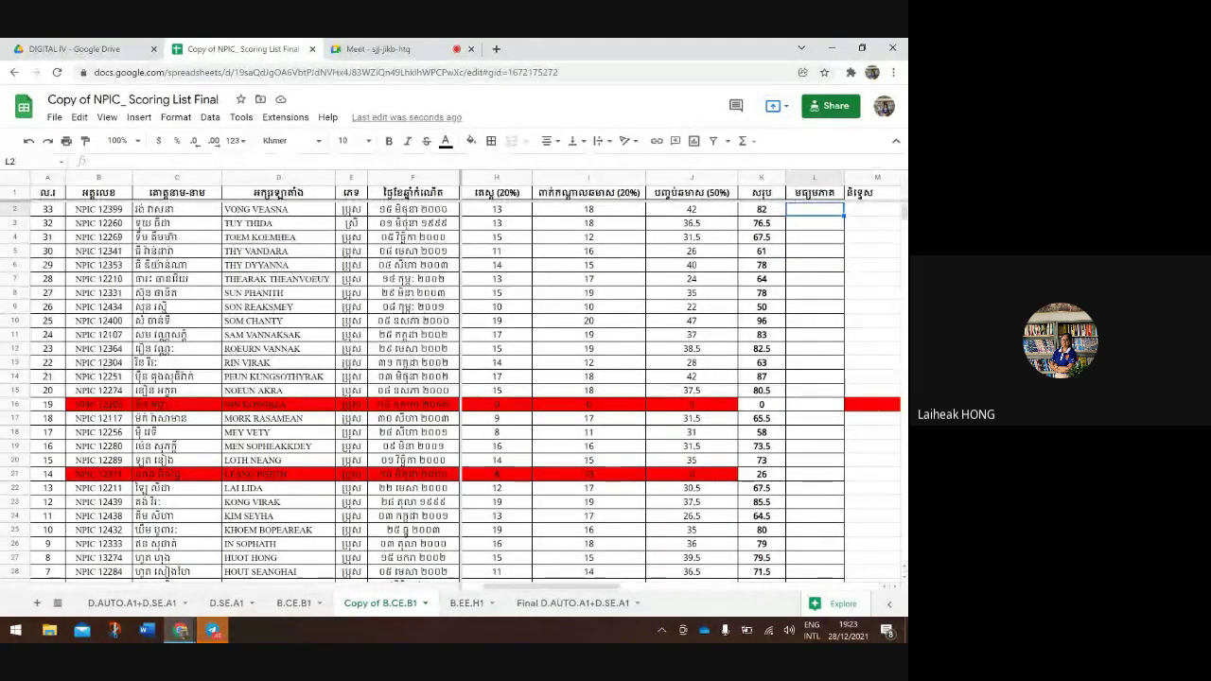
left_click(761, 209)
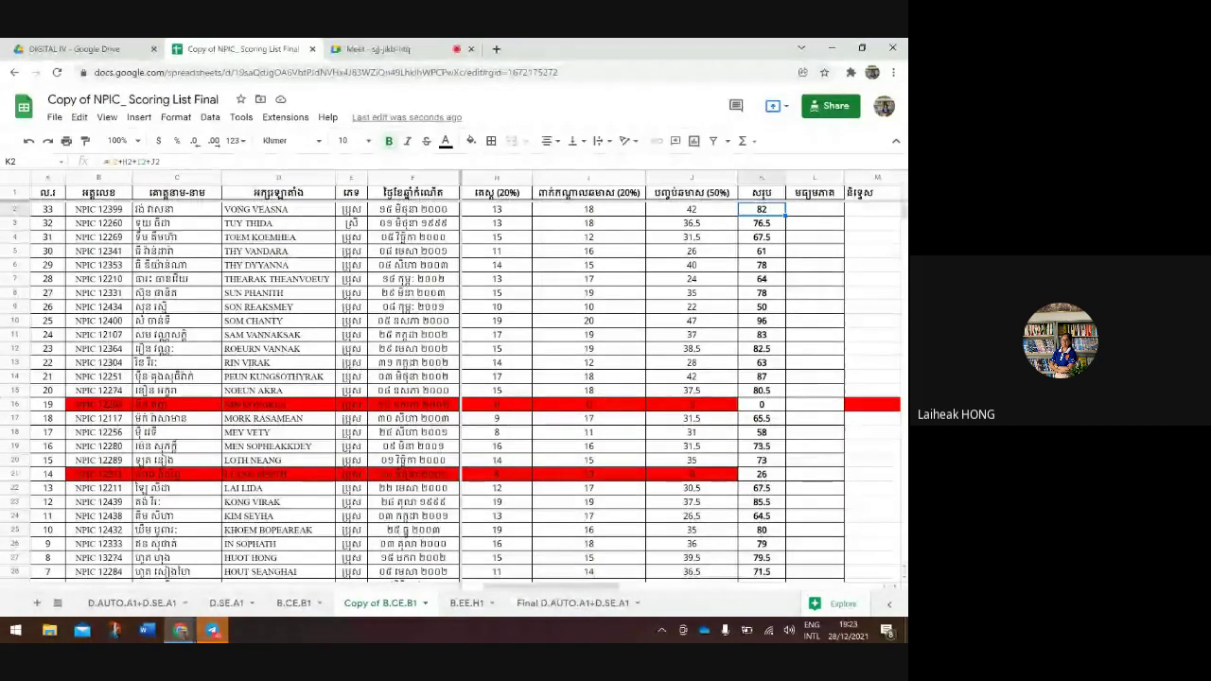
scroll(681, 379, "right", 3)
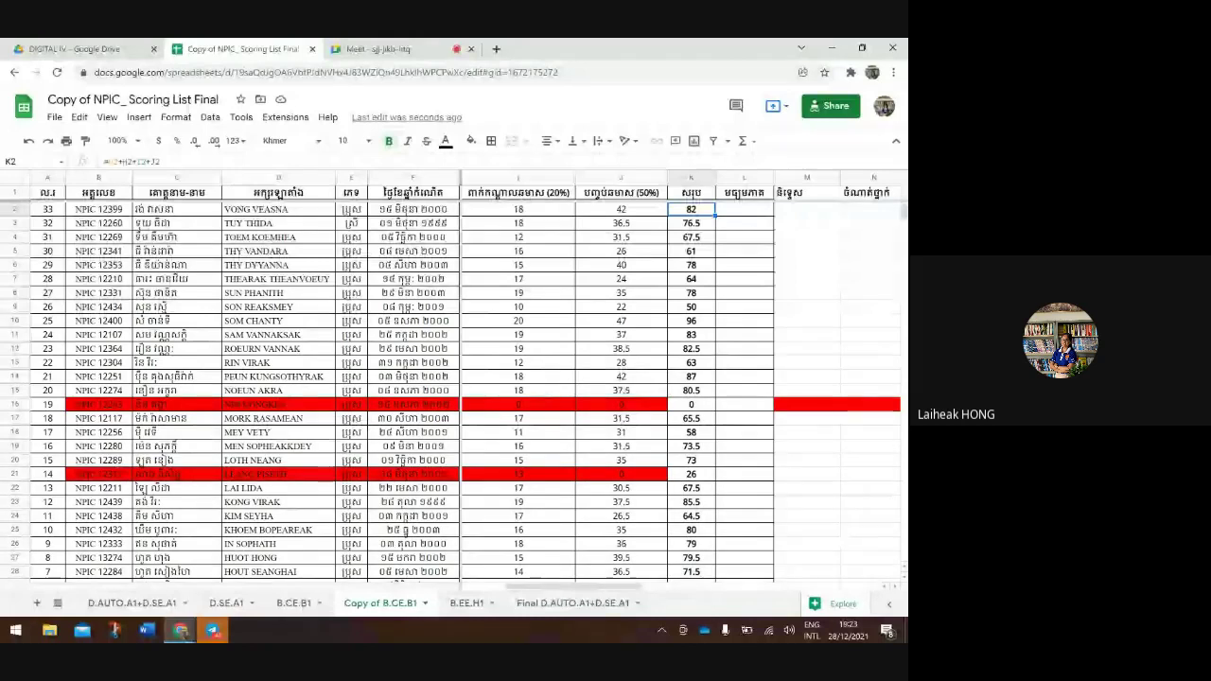
left_click(744, 212)
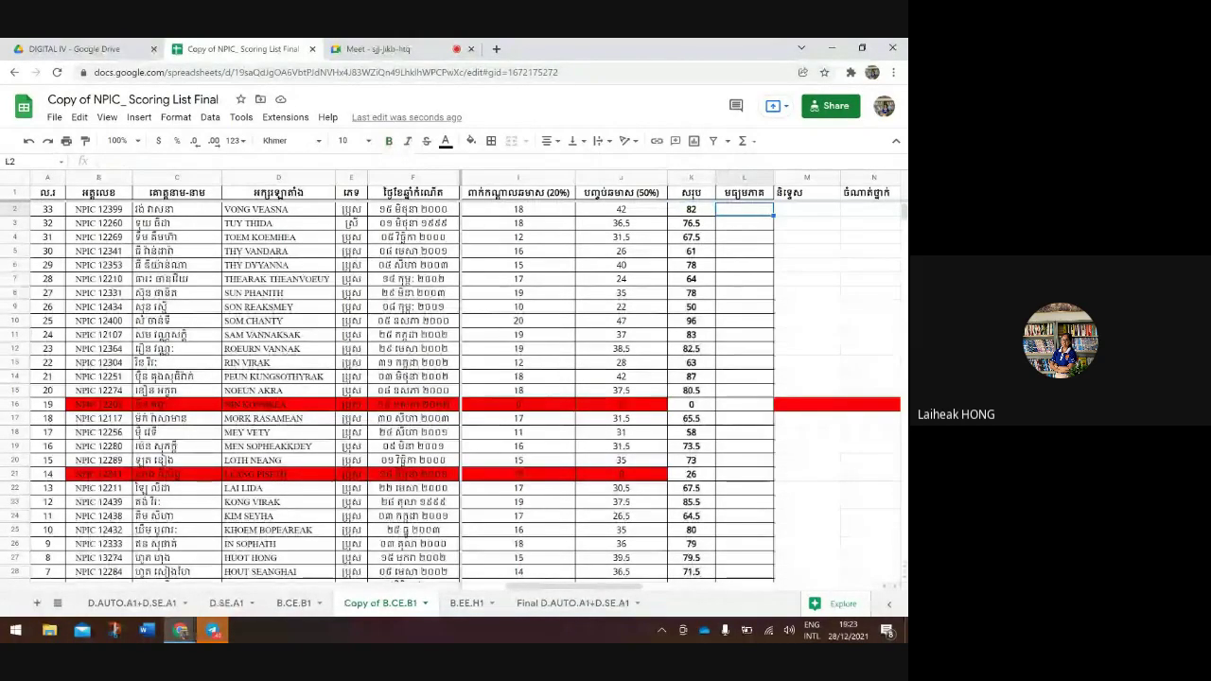
type("=")
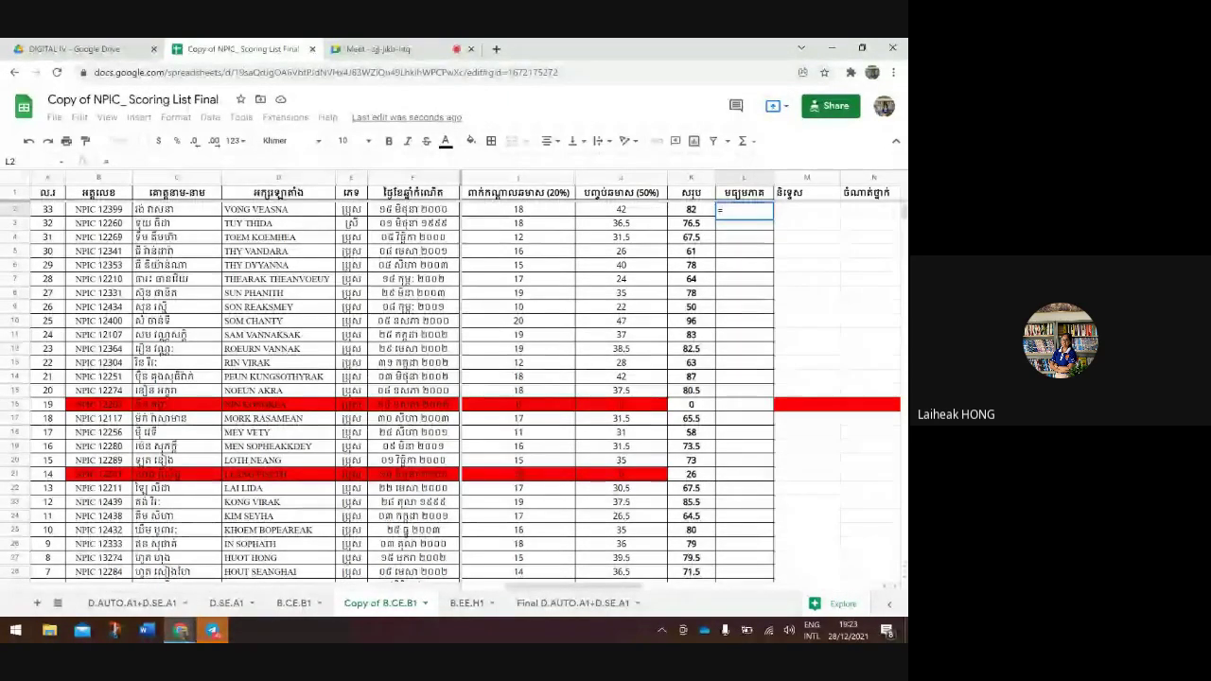
type("a")
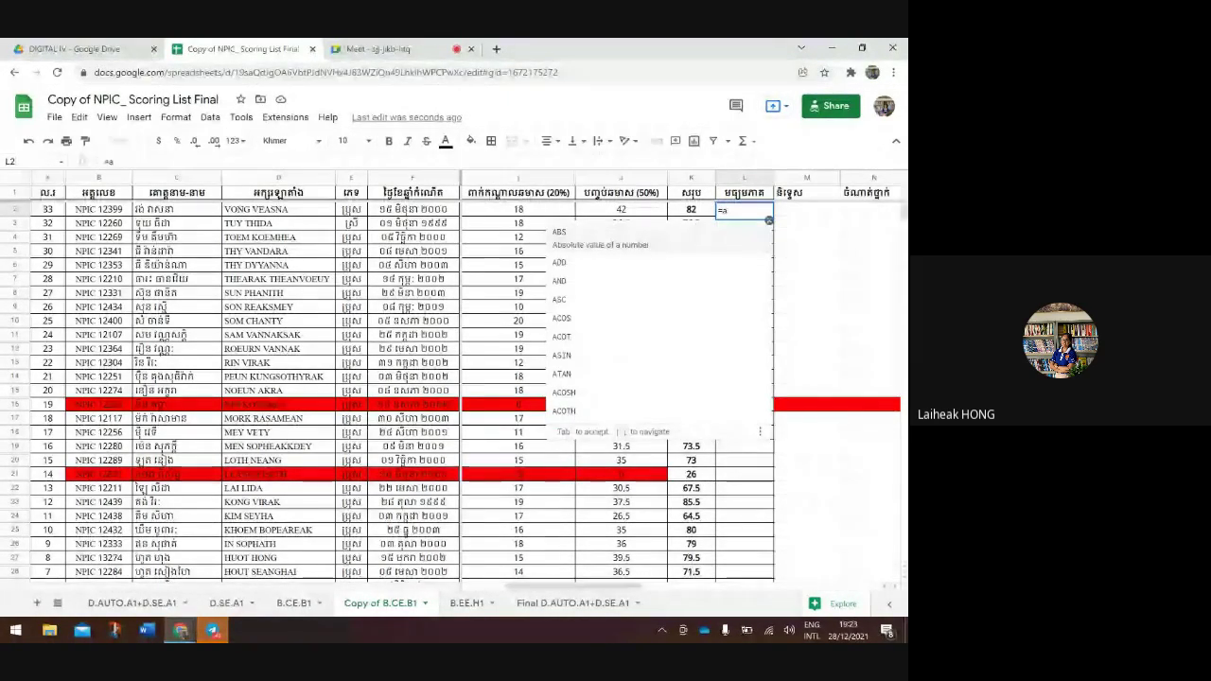
type("ver")
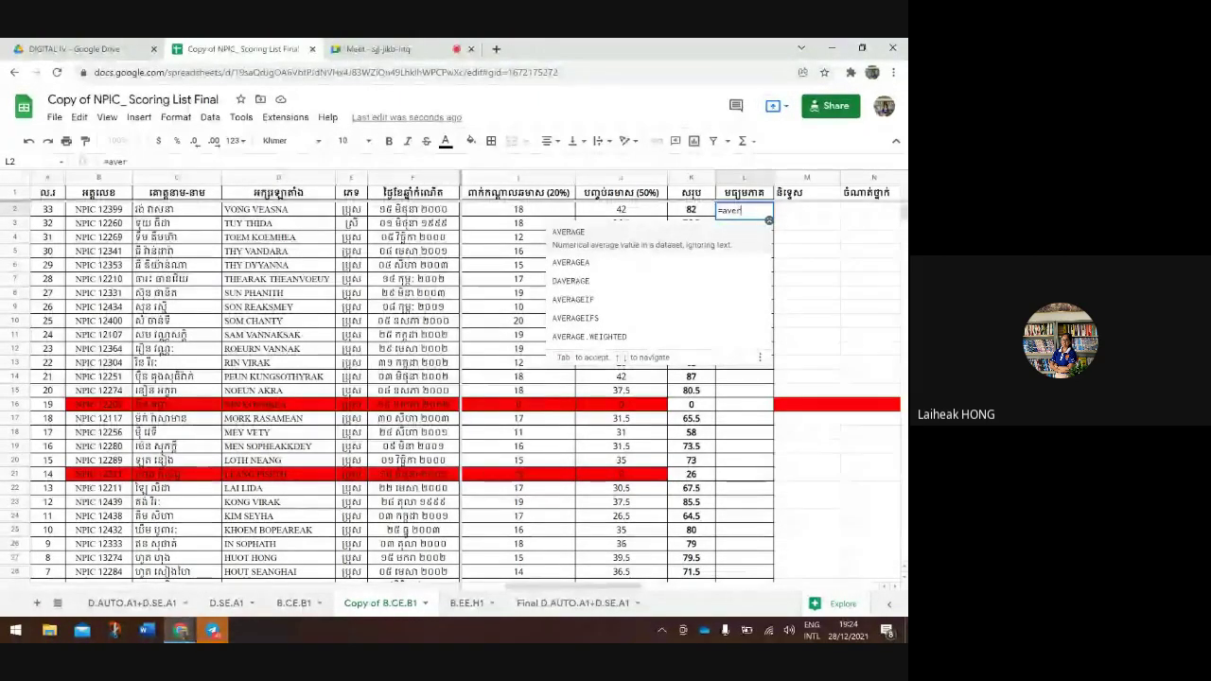
key("Tab")
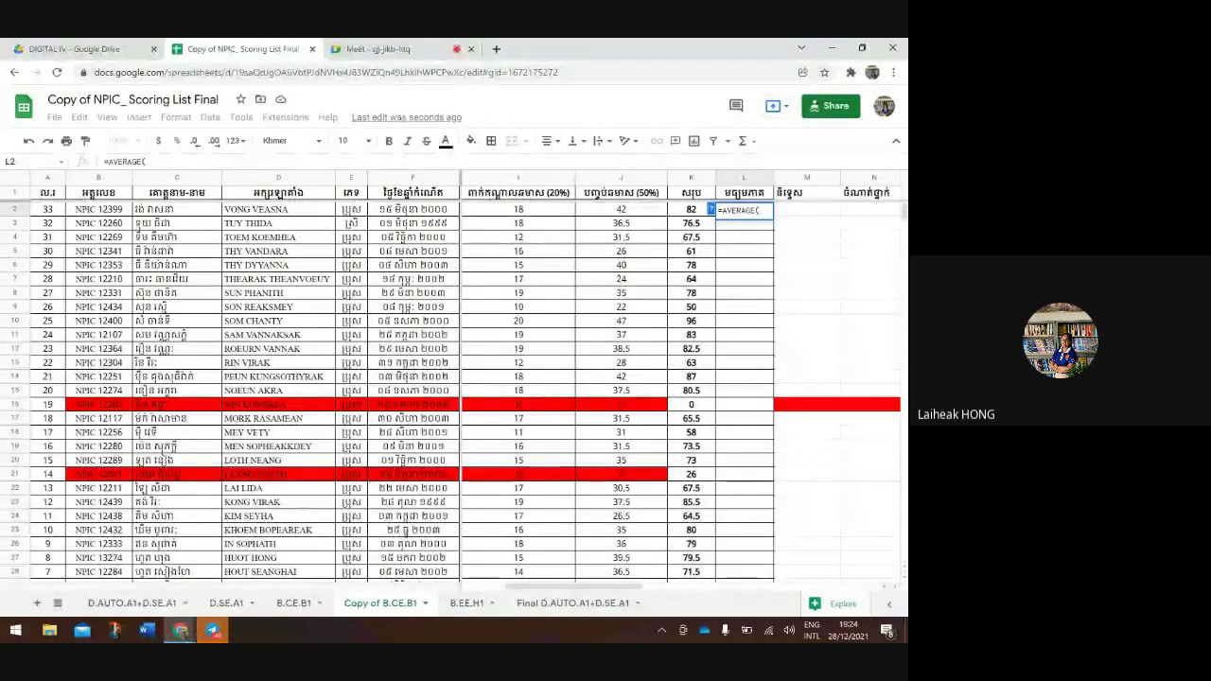
left_click(690, 209)
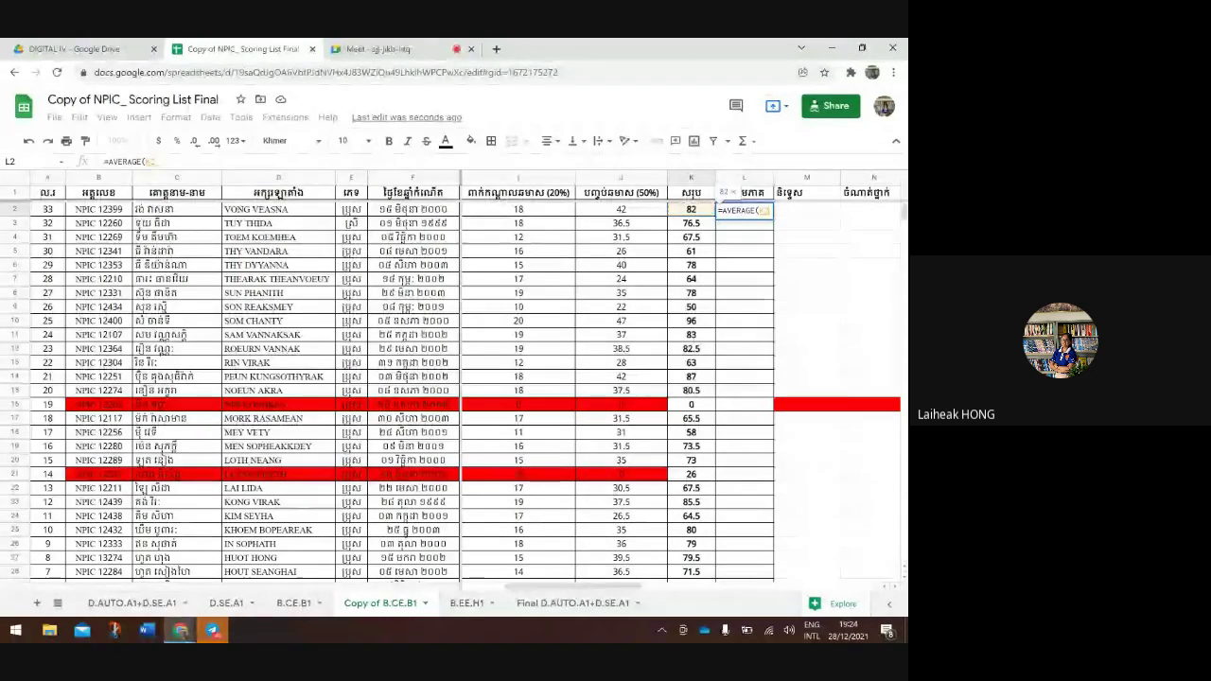
type("/")
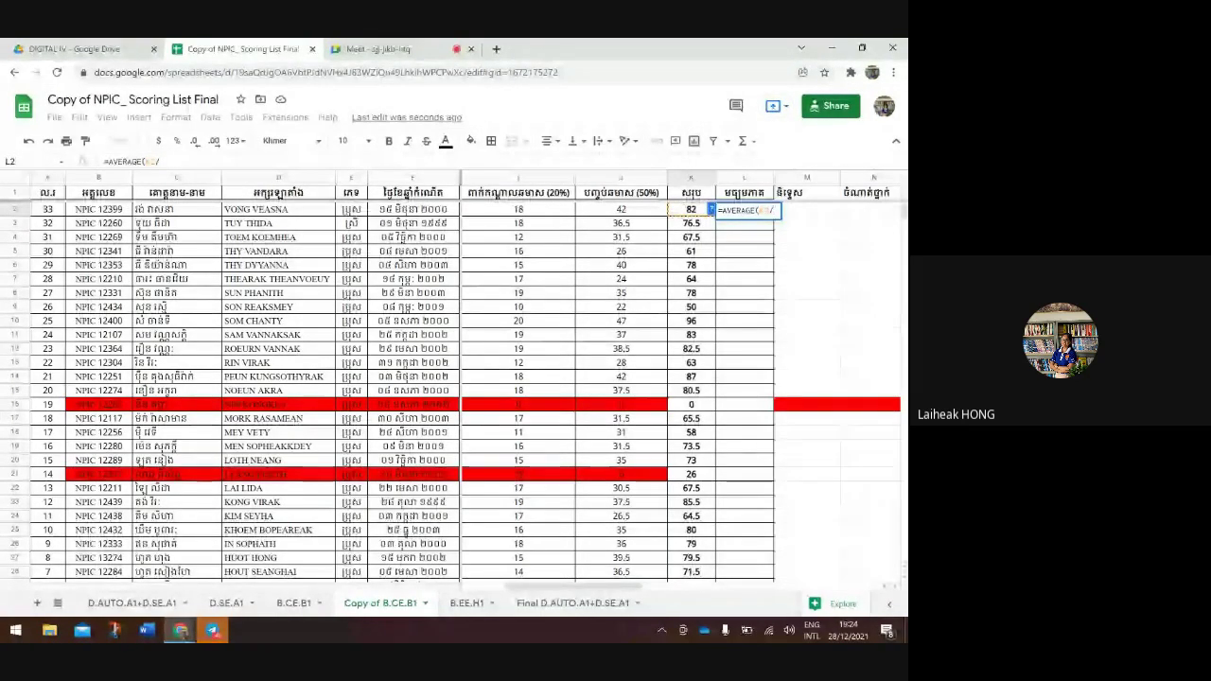
type("4")
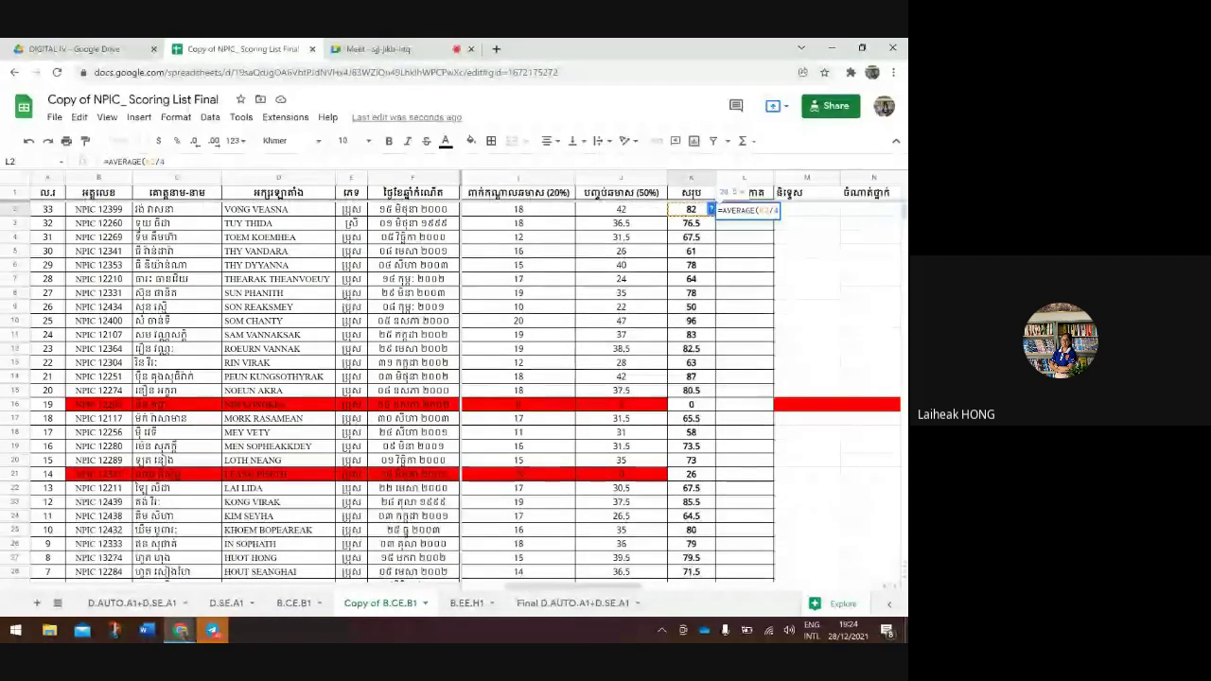
type(")")
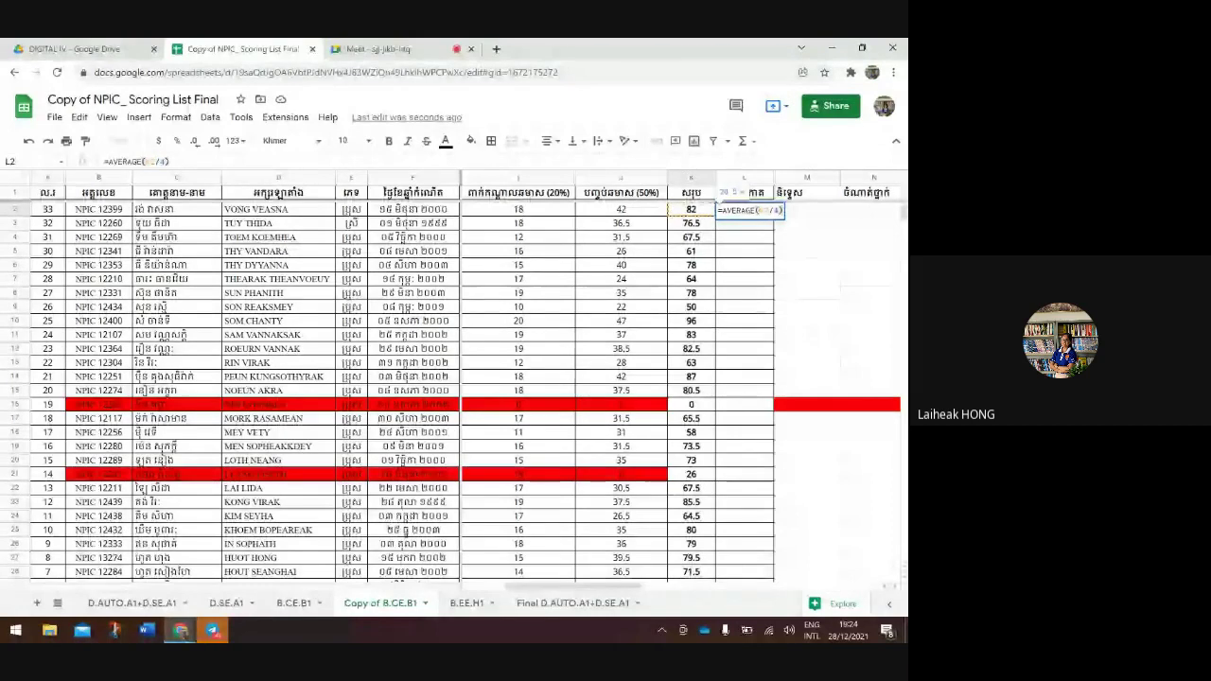
key("Return")
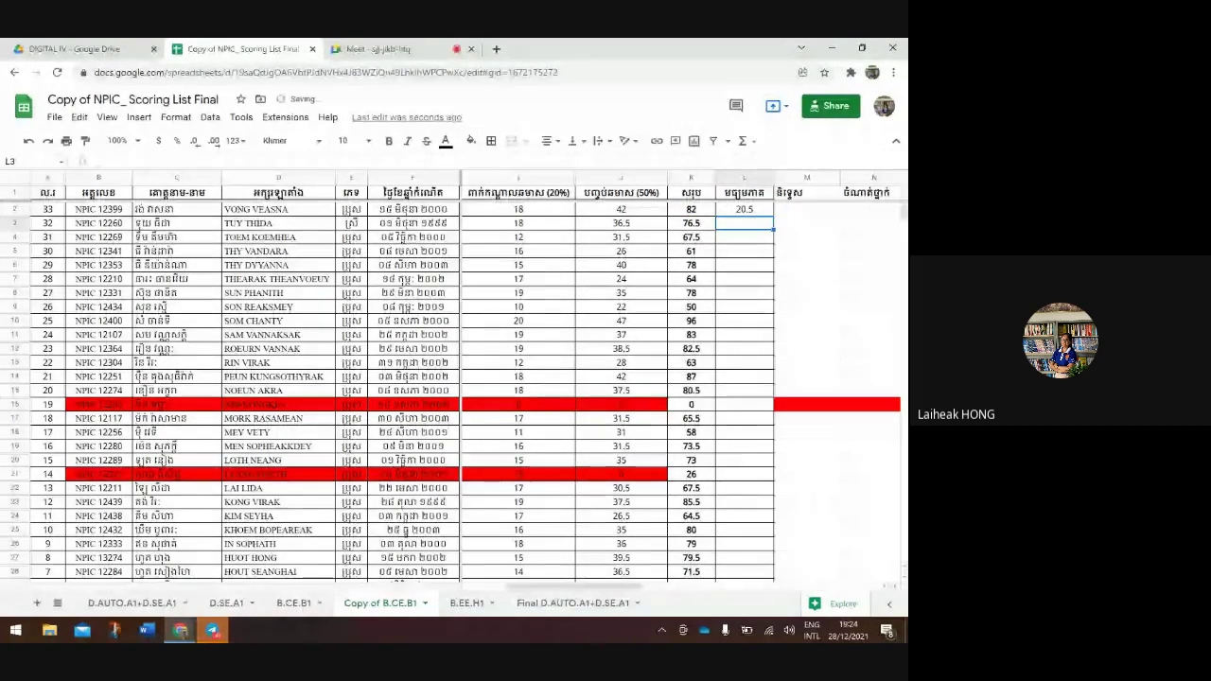
Check the average formula entered in cell L2 for the first student
left_click(745, 209)
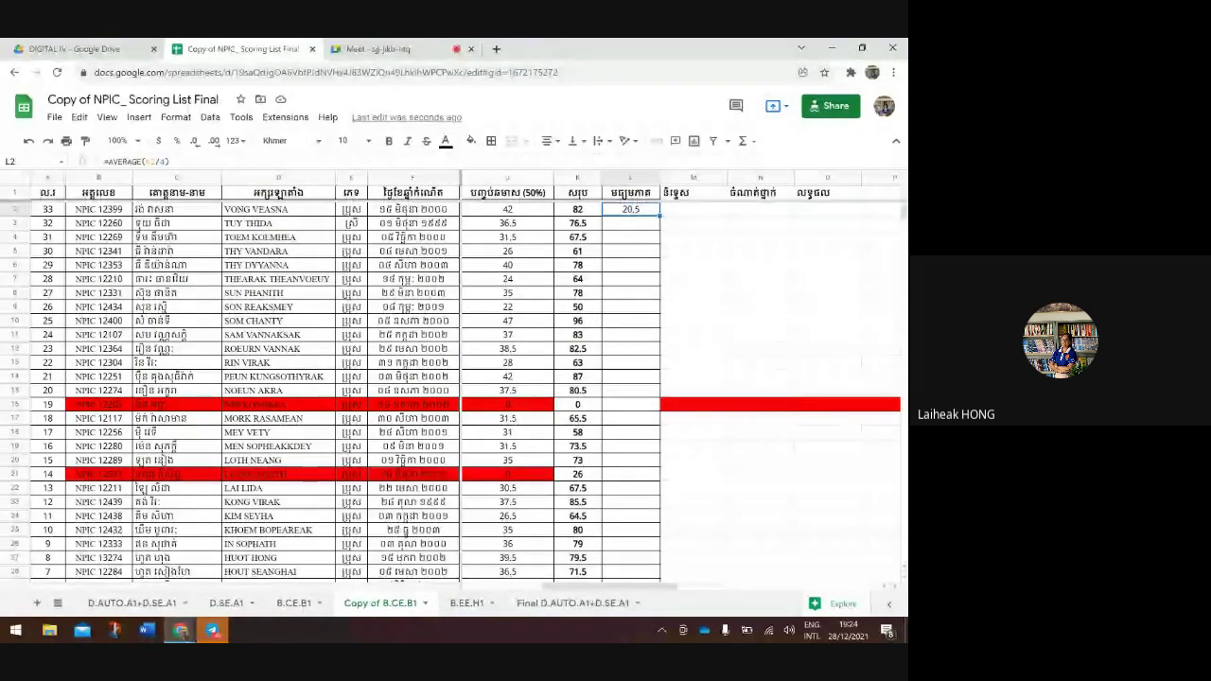
left_click(761, 334)
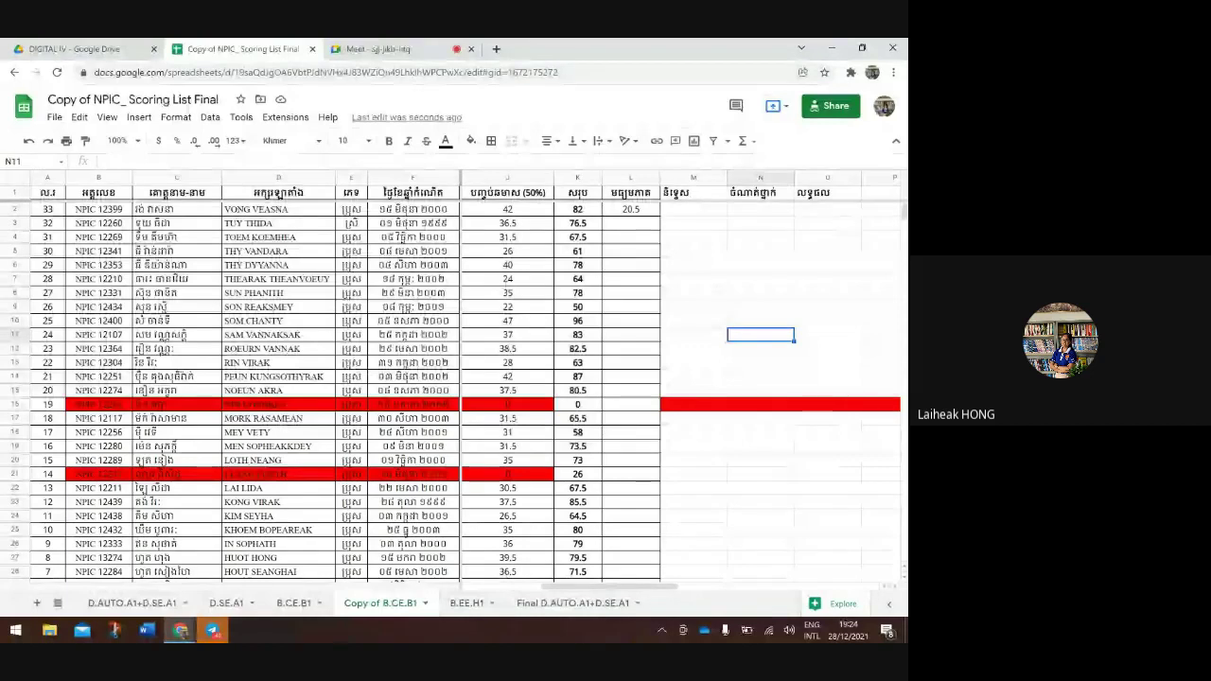
key("ctrl+z")
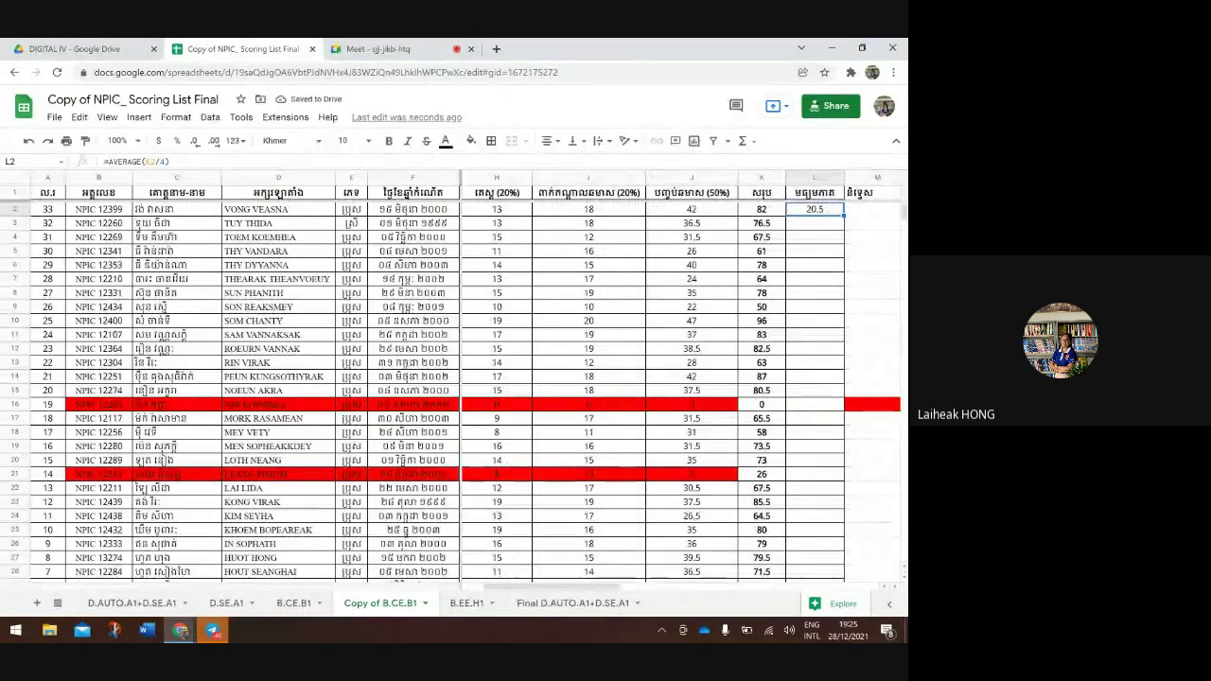
key("Down")
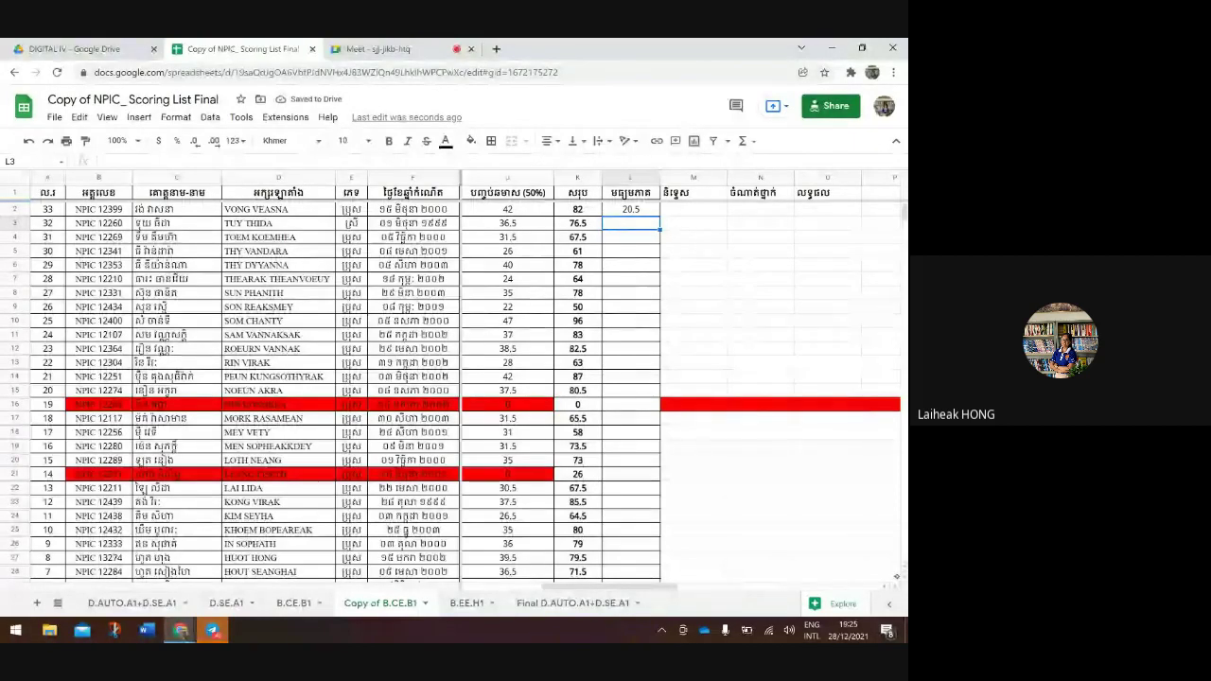
Examine the grade, rank and result columns M to O, from the first student row down to the end of the list
left_click(693, 209)
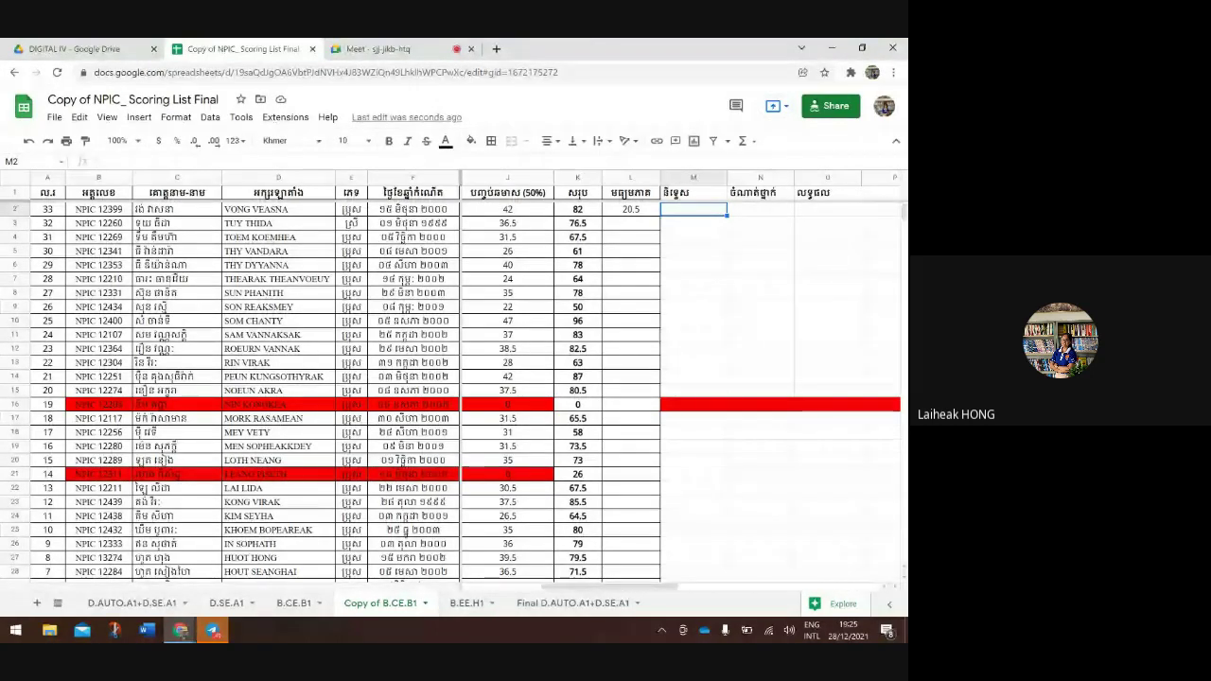
key("Right")
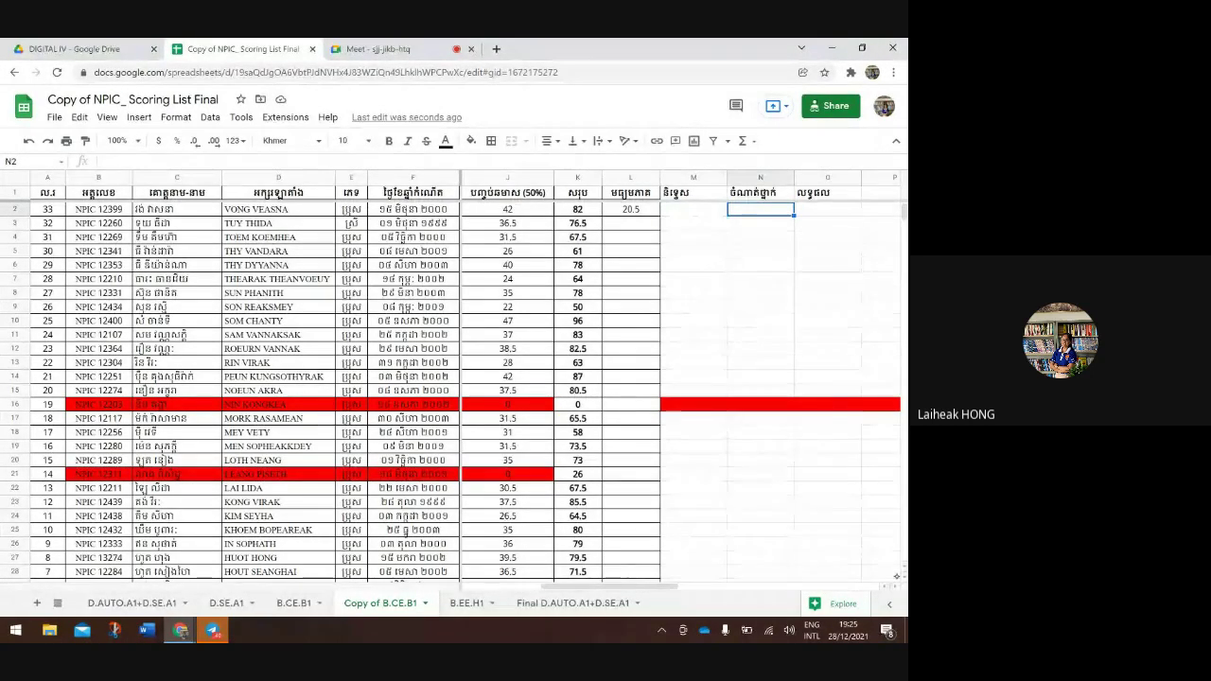
key("Right")
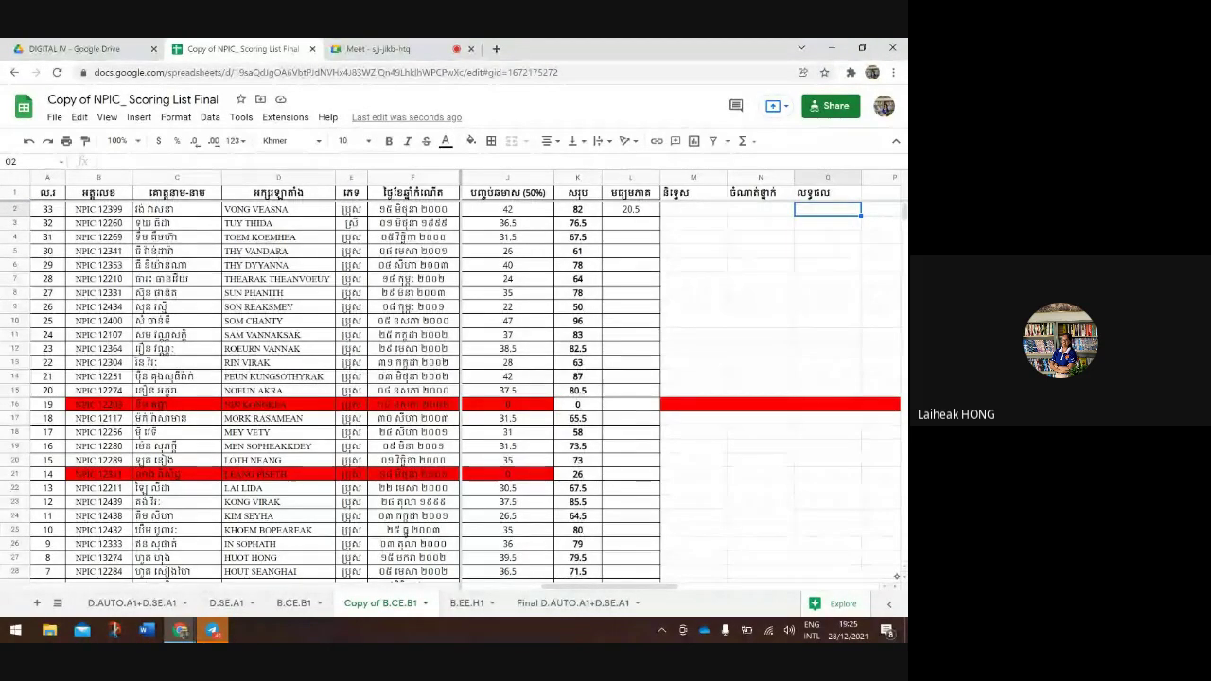
left_click(693, 209)
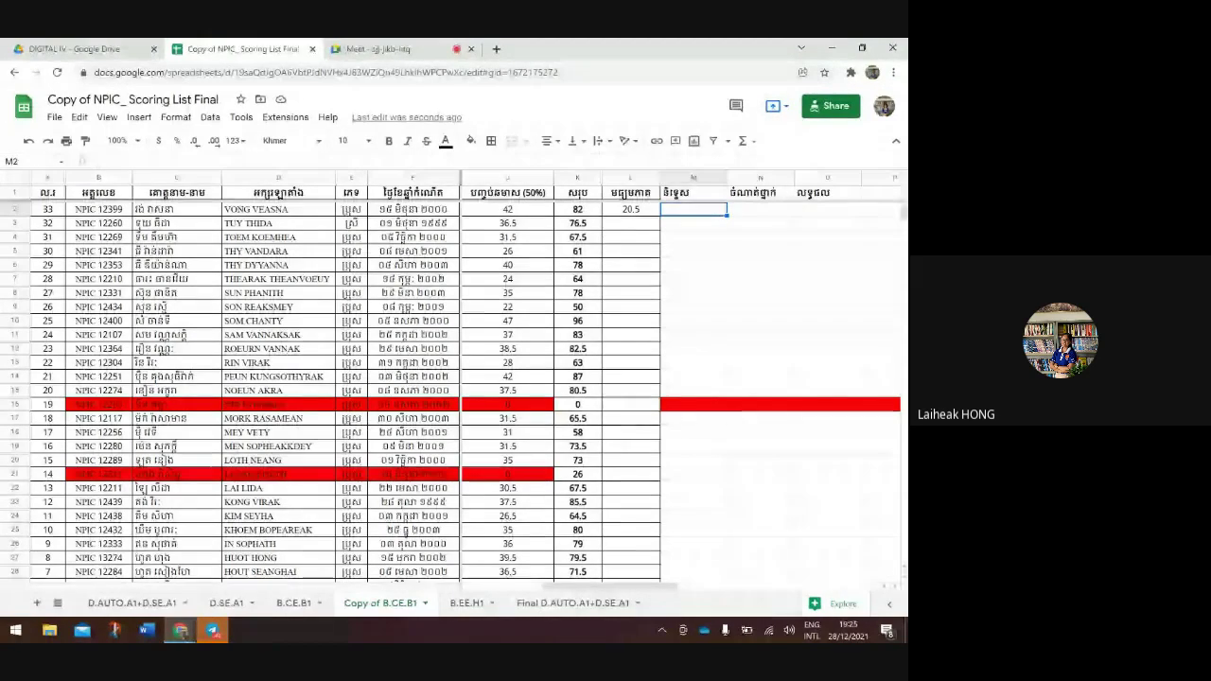
left_click(827, 209)
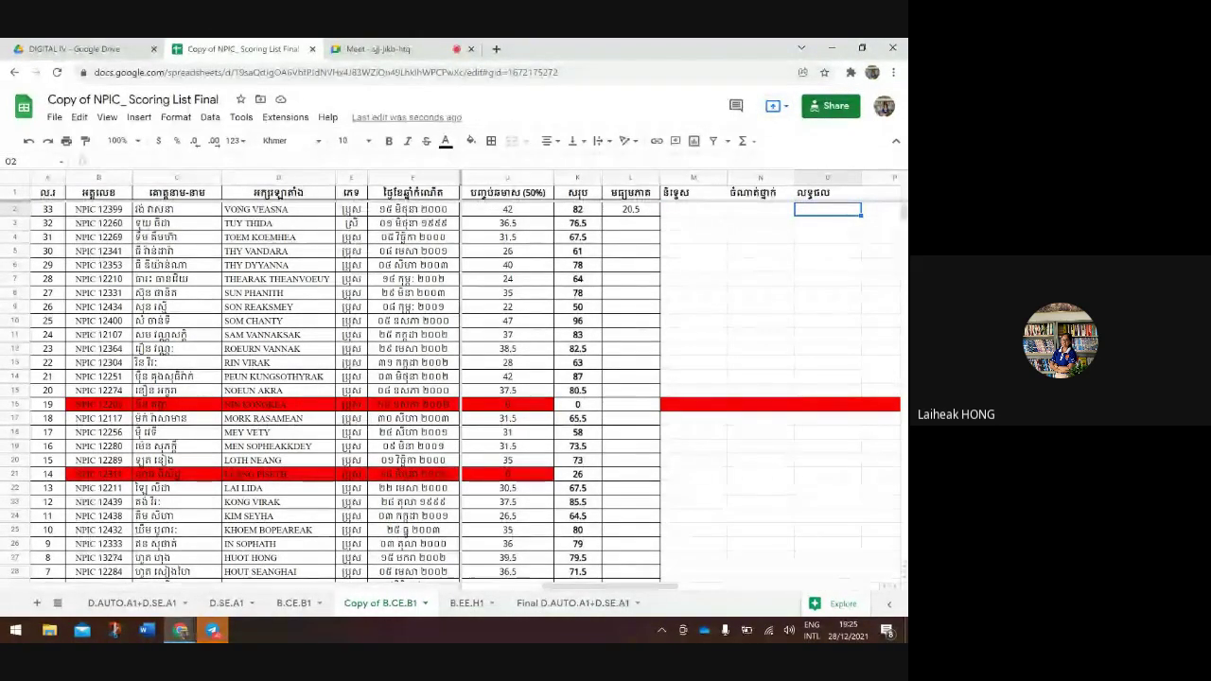
scroll(454, 387, "down", 2)
scroll(454, 388, "up", 2)
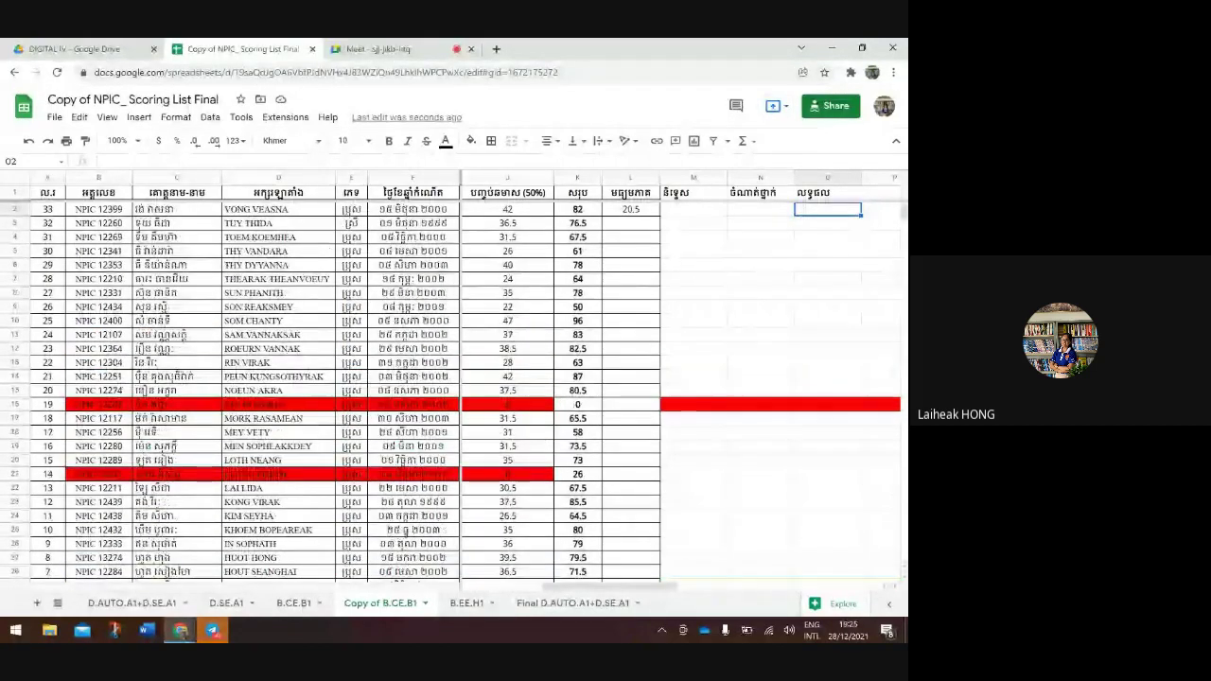
scroll(454, 388, "down", 4)
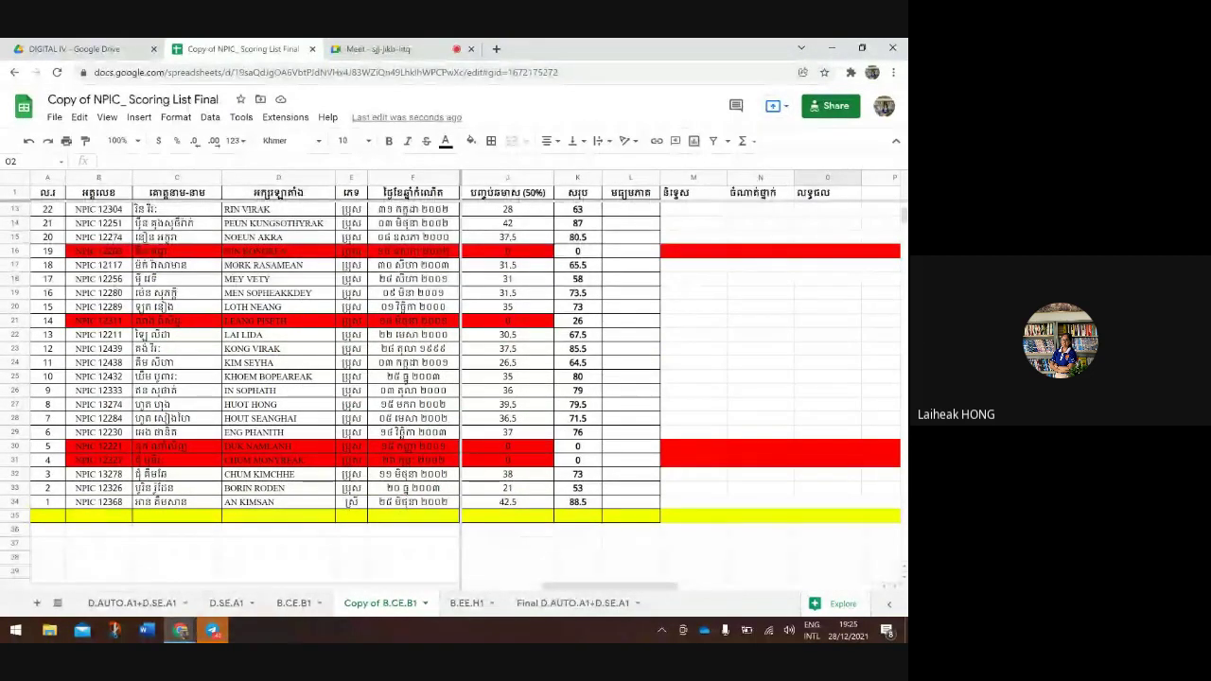
scroll(454, 379, "up", 4)
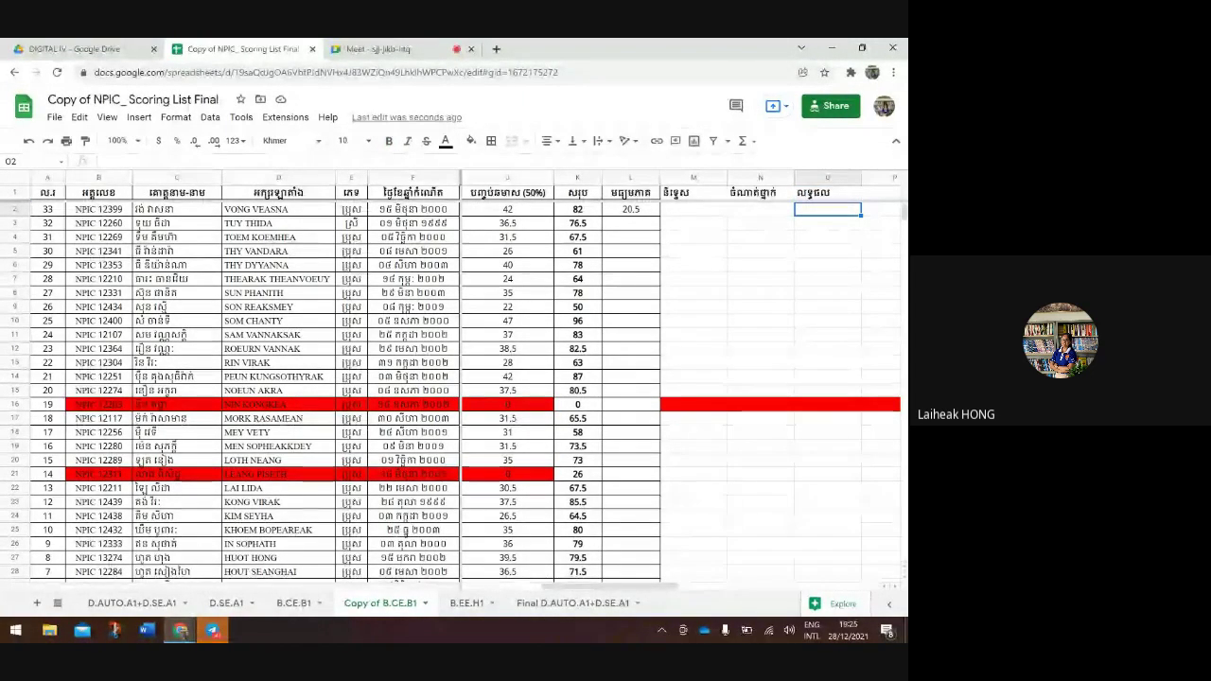
left_click(828, 222)
left_click(828, 208)
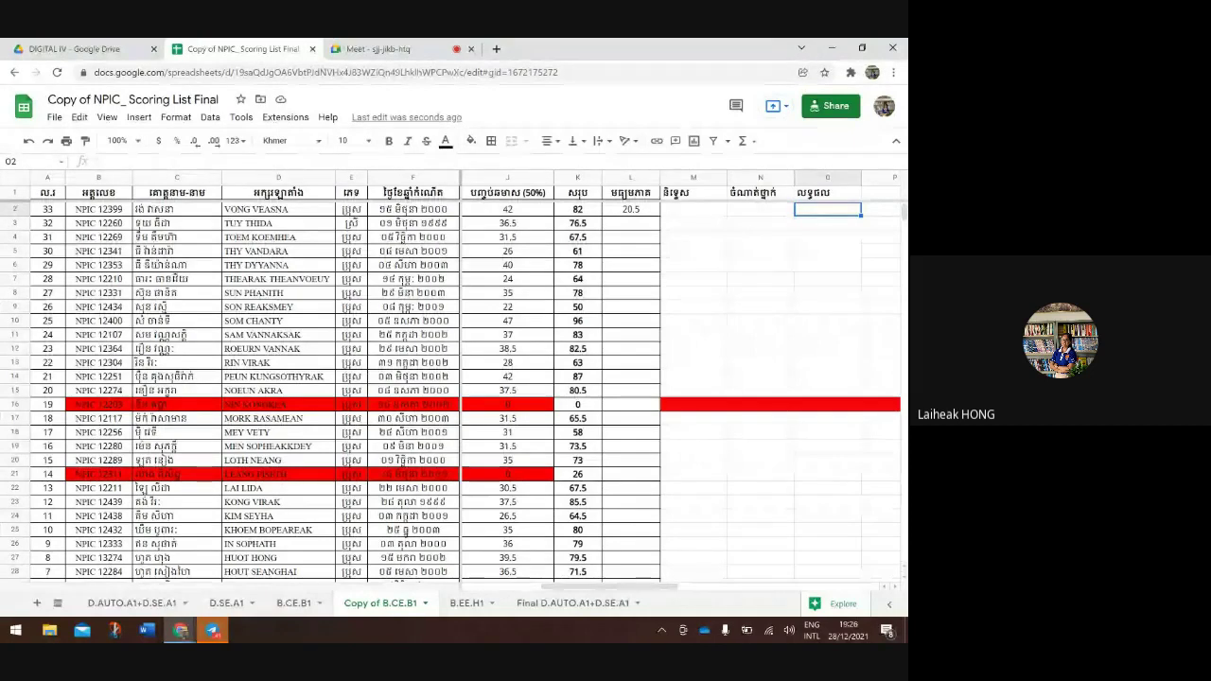
type("=")
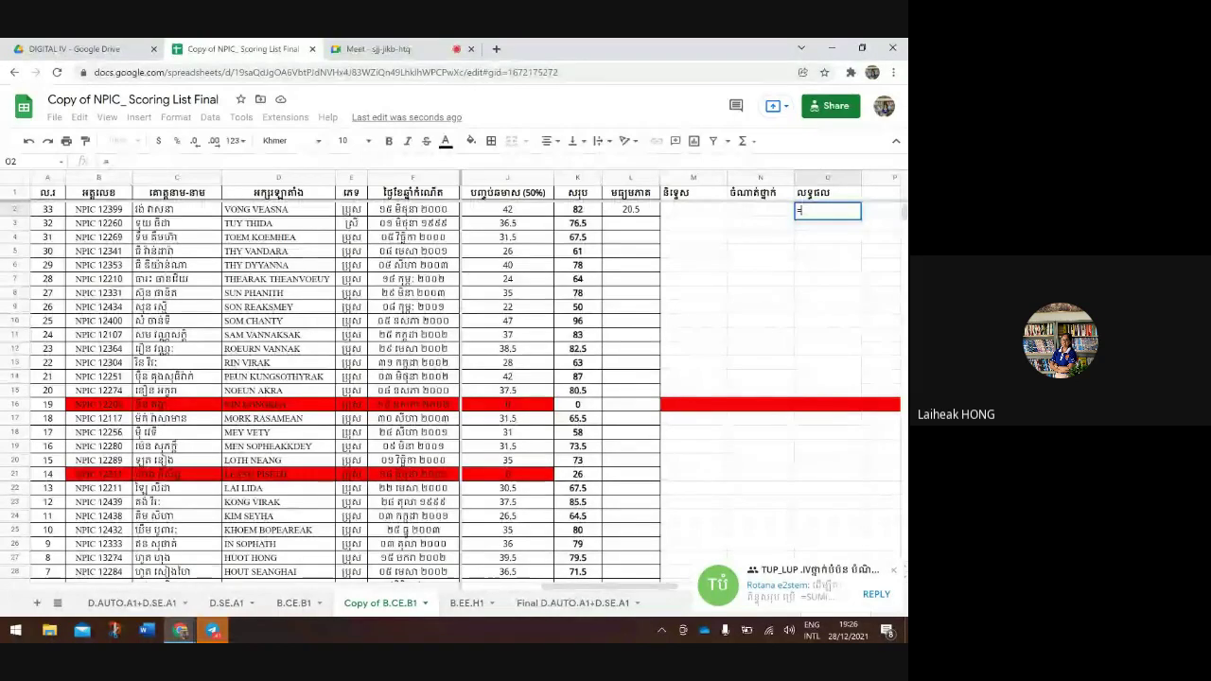
type("if")
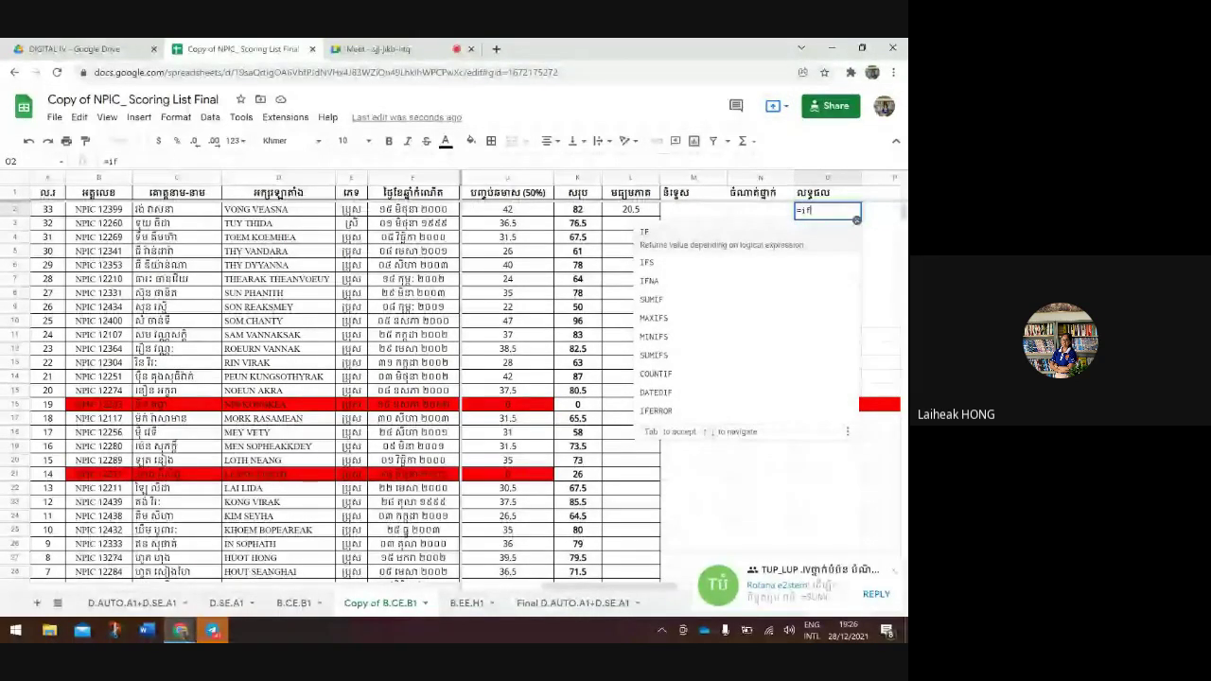
type("9")
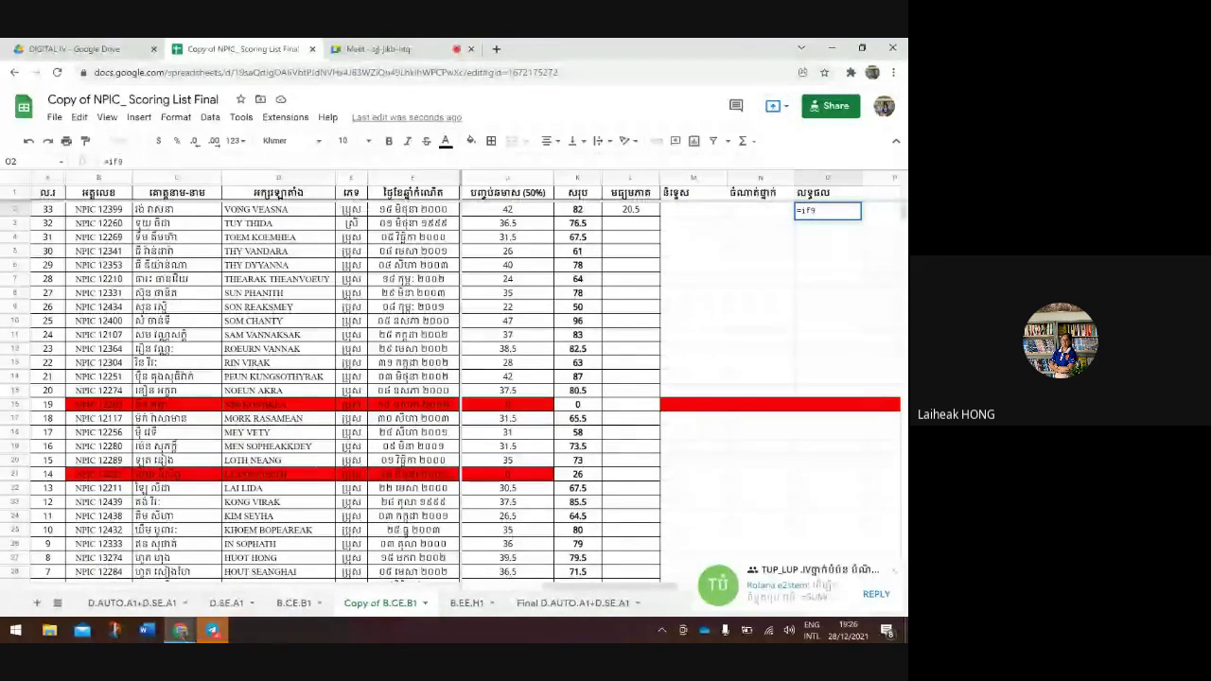
key("BackSpace")
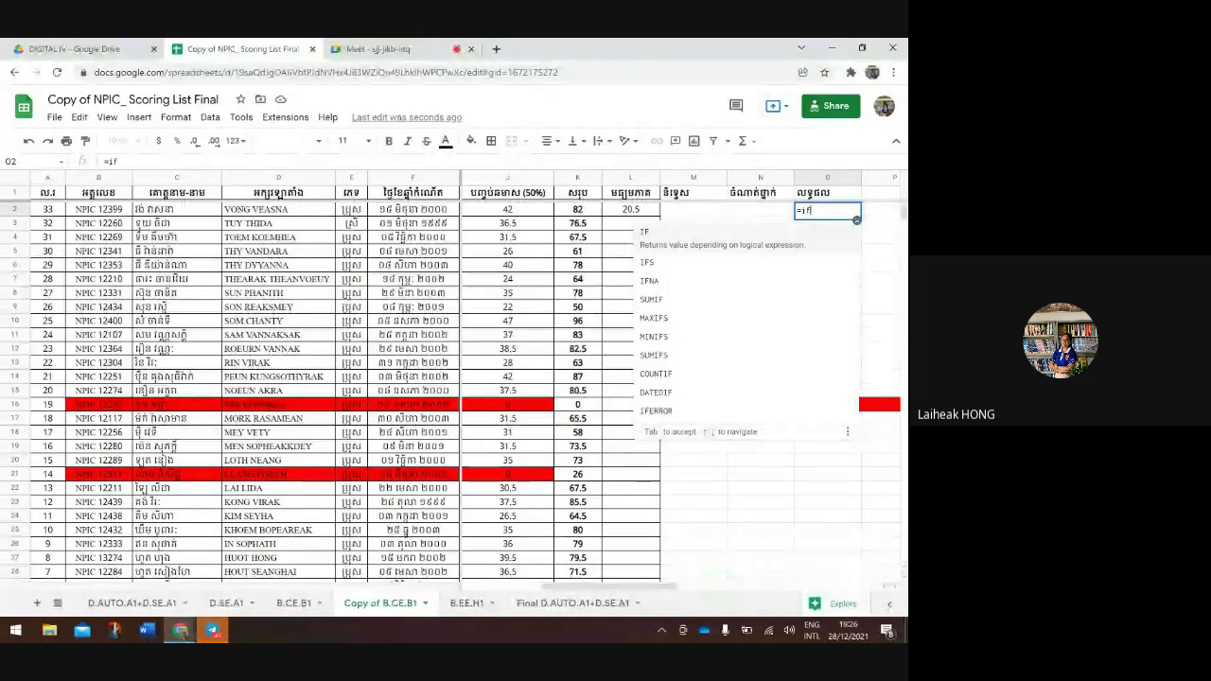
type("(")
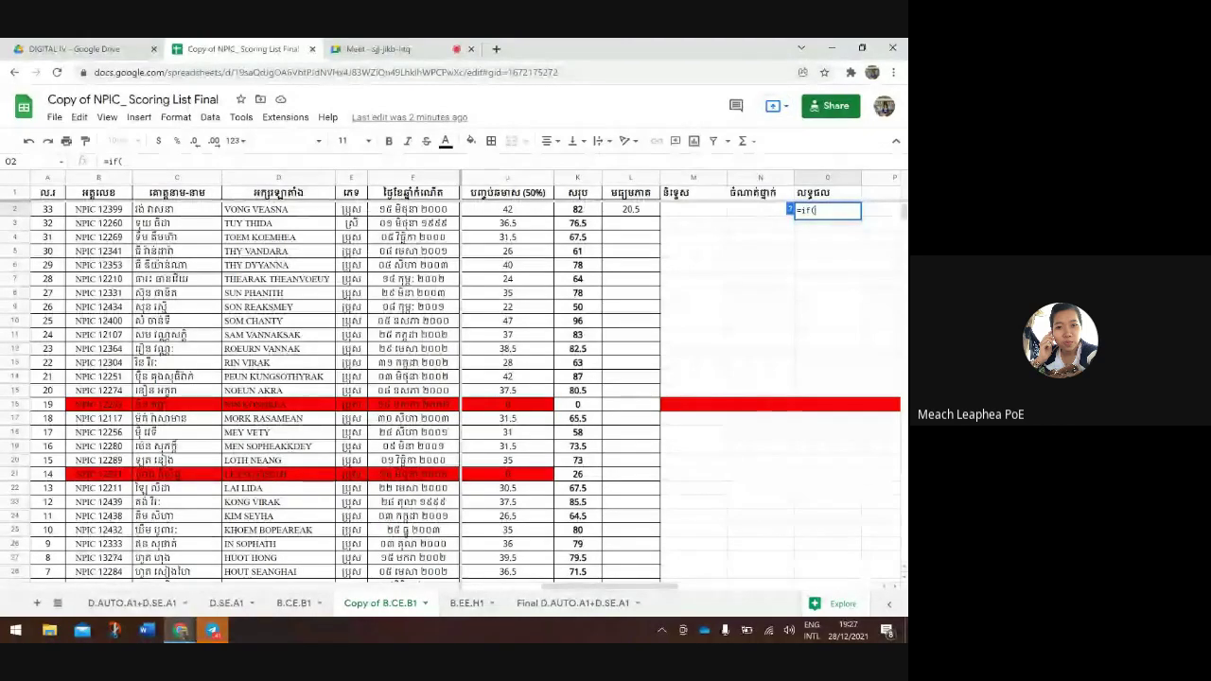
key("Escape")
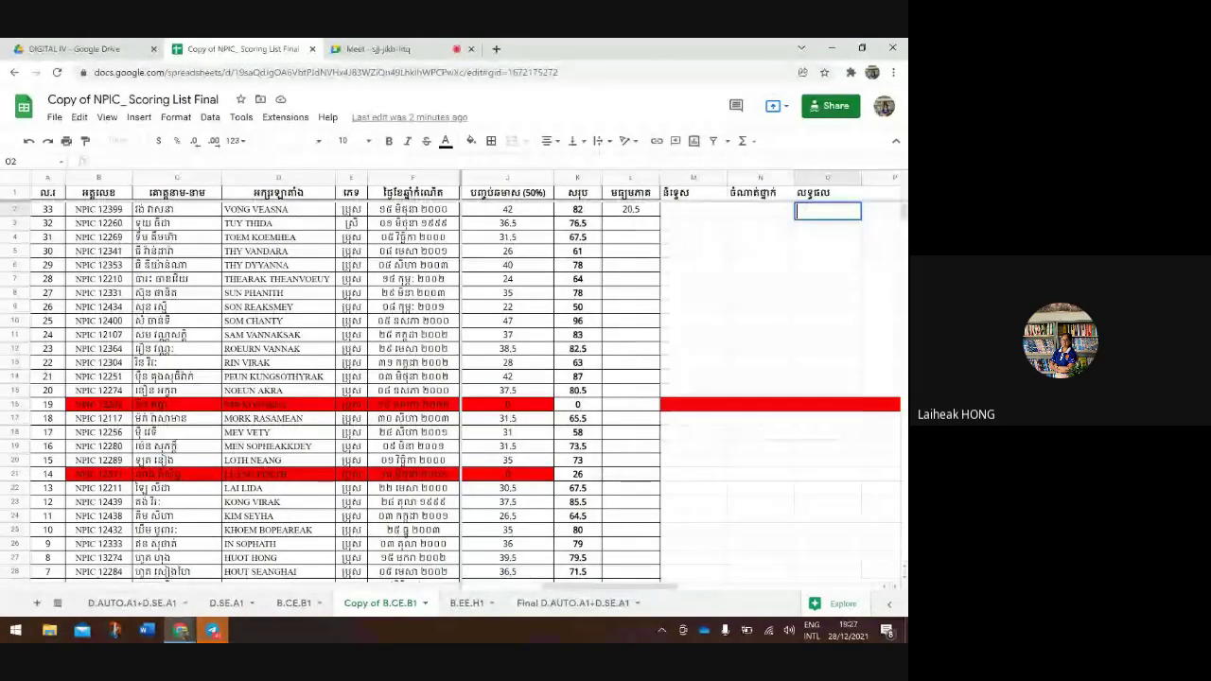
Fill the whole average column L with yellow
left_click(630, 177)
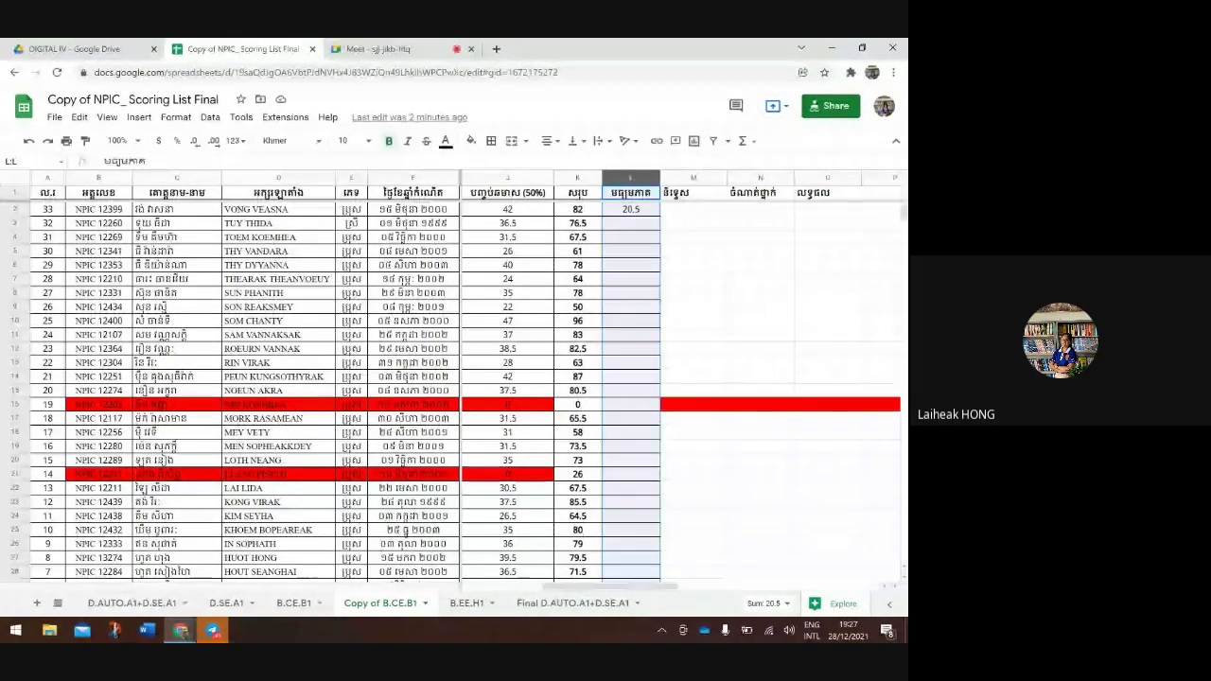
left_click(471, 140)
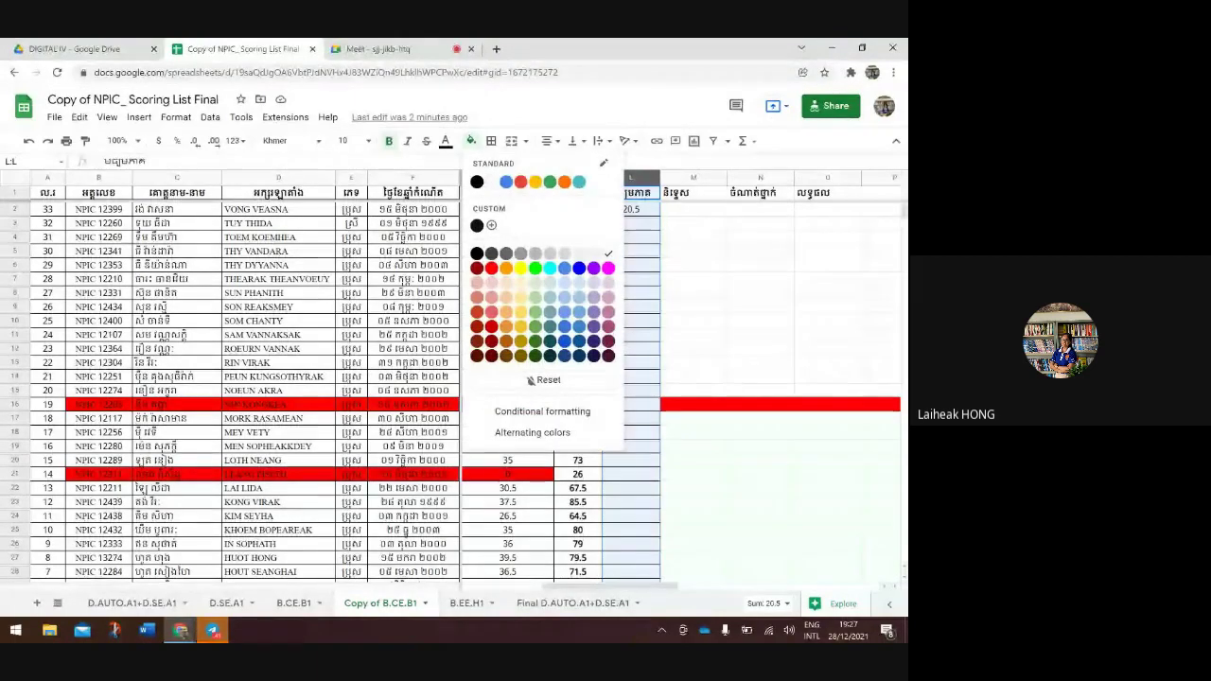
left_click(520, 268)
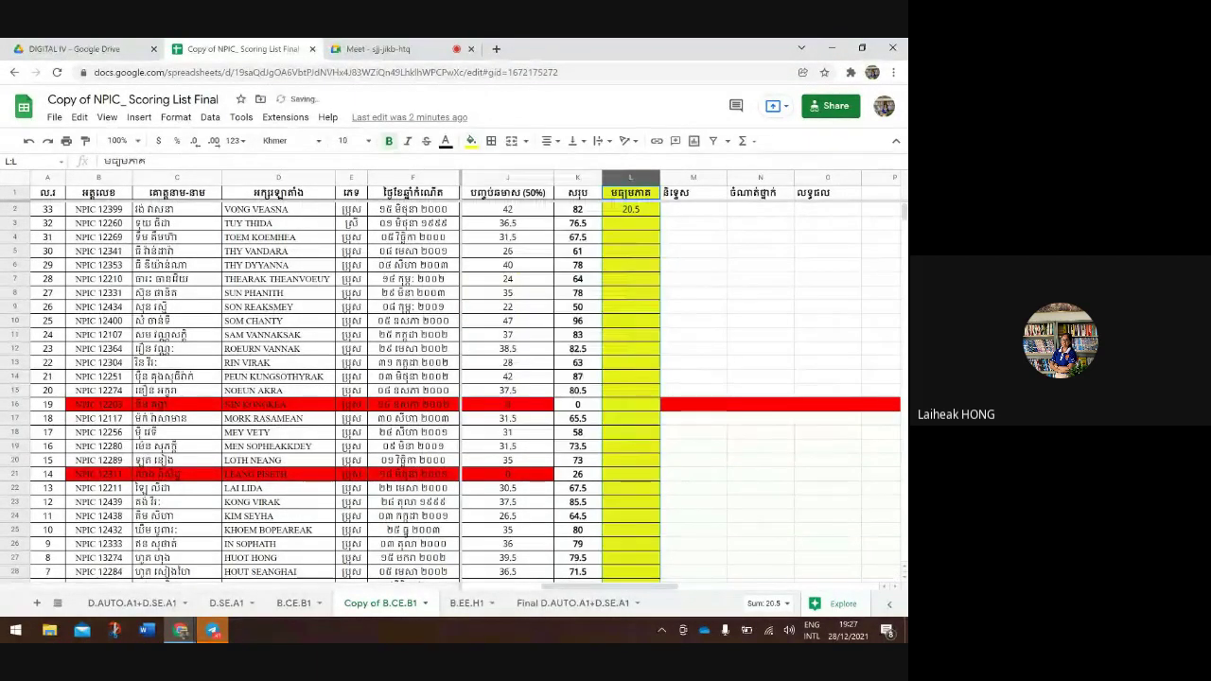
Start a formula in cell O2, the first student's result cell
left_click(761, 265)
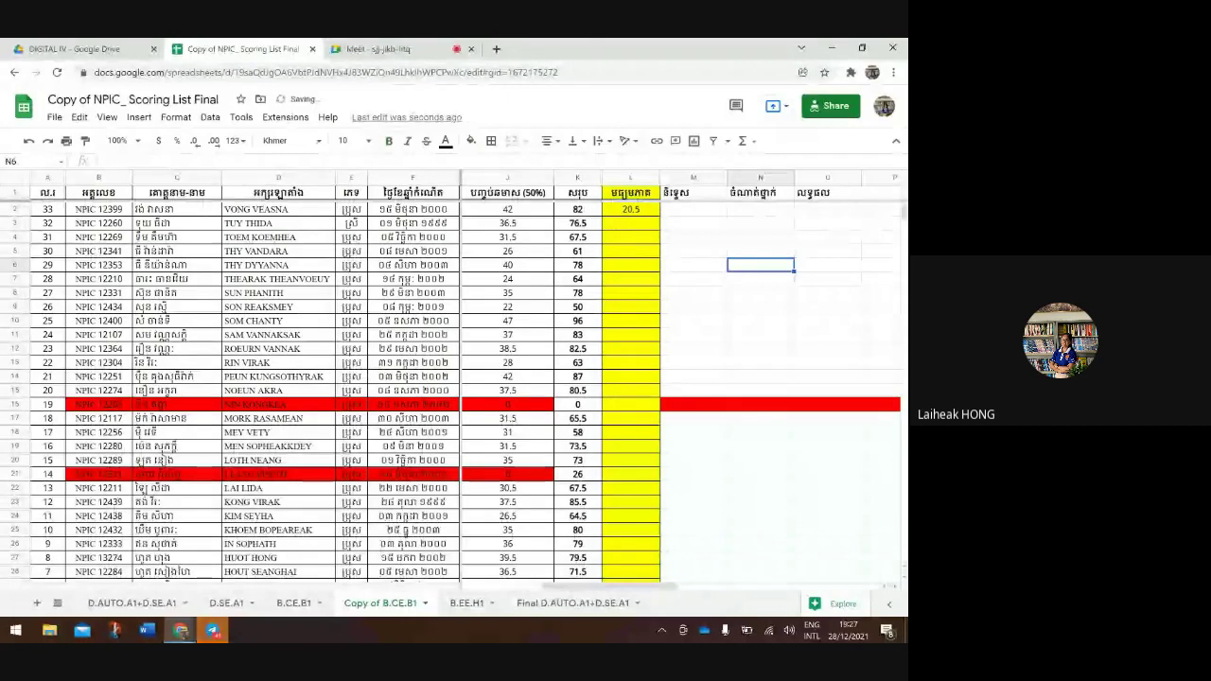
left_click(827, 209)
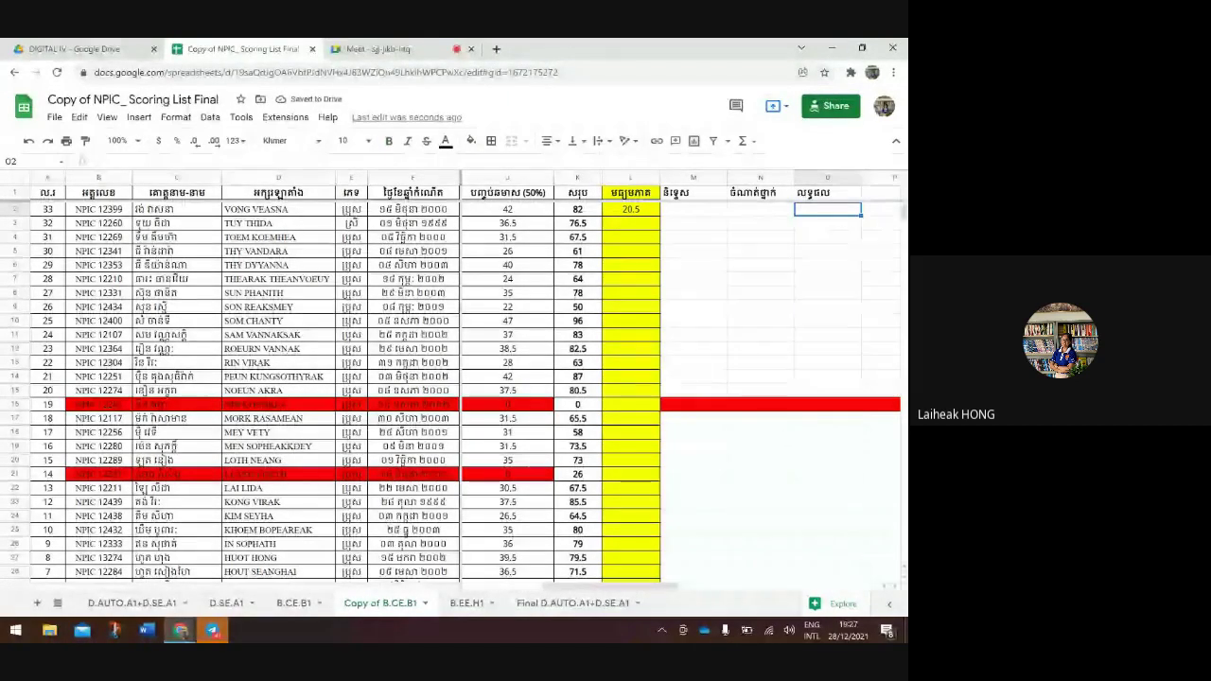
type("=")
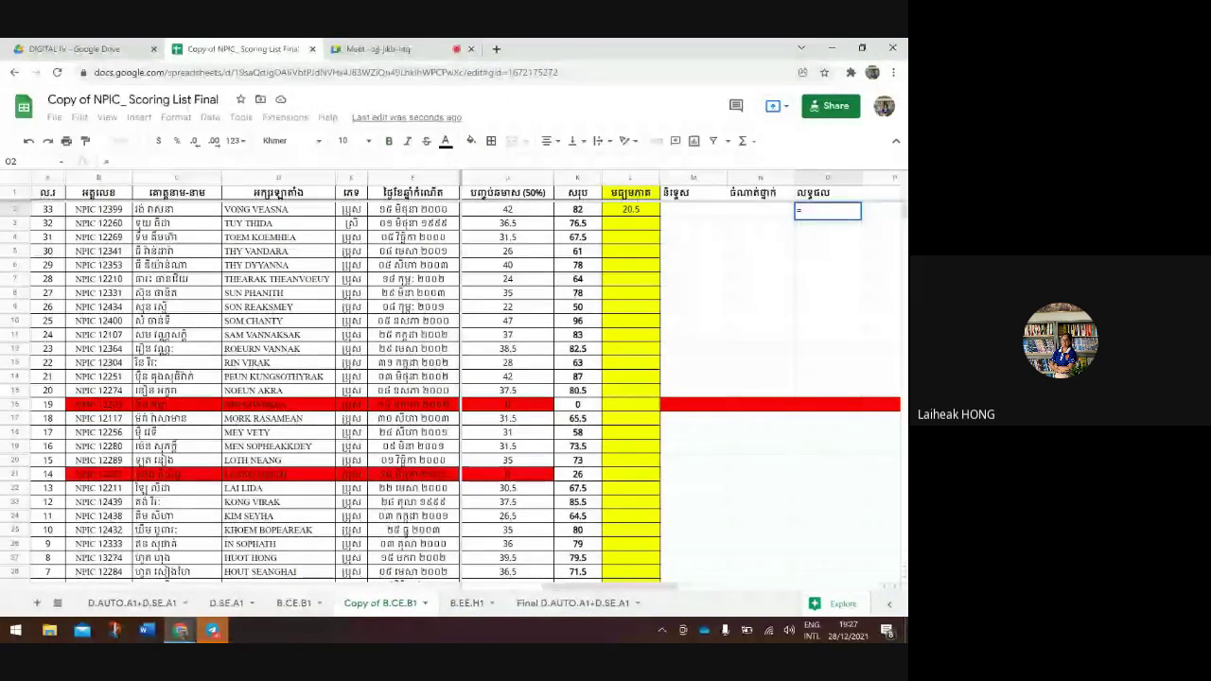
type("if")
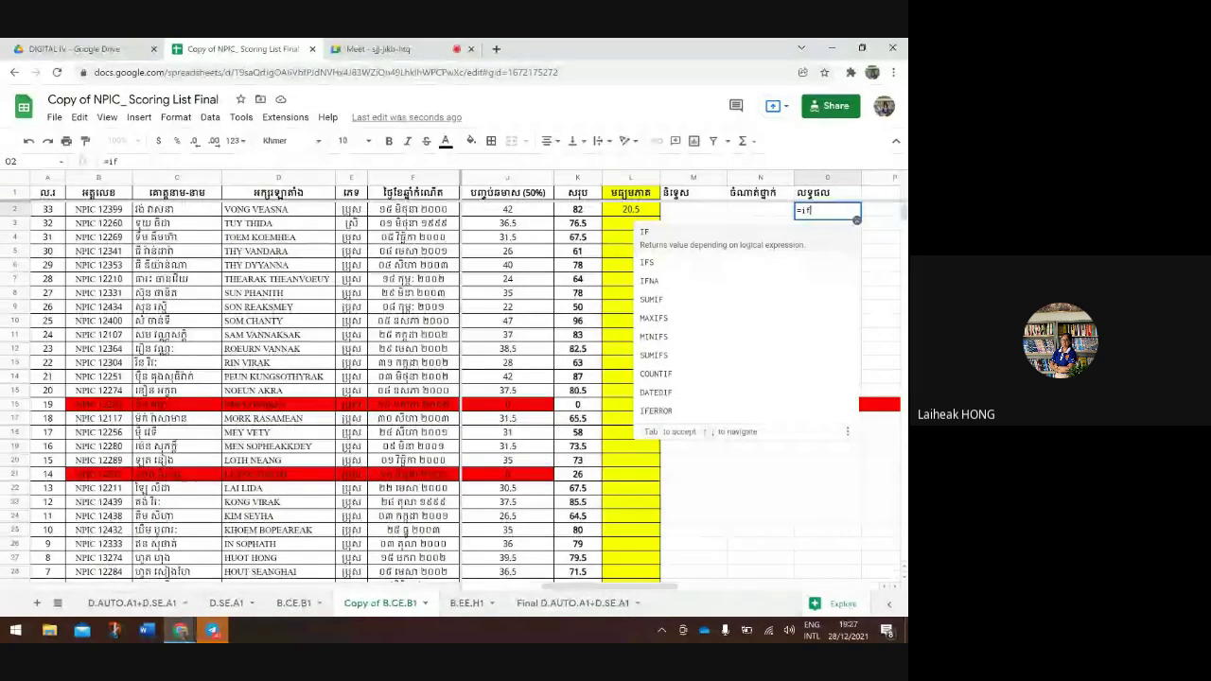
type("(")
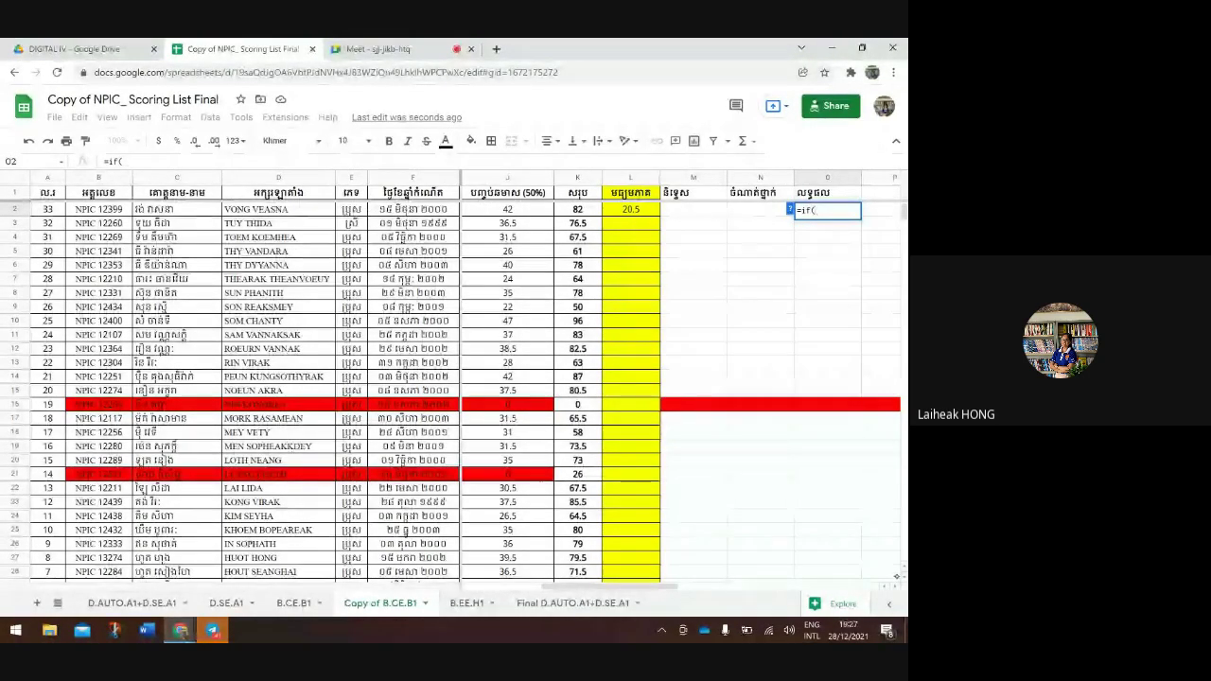
type("K2")
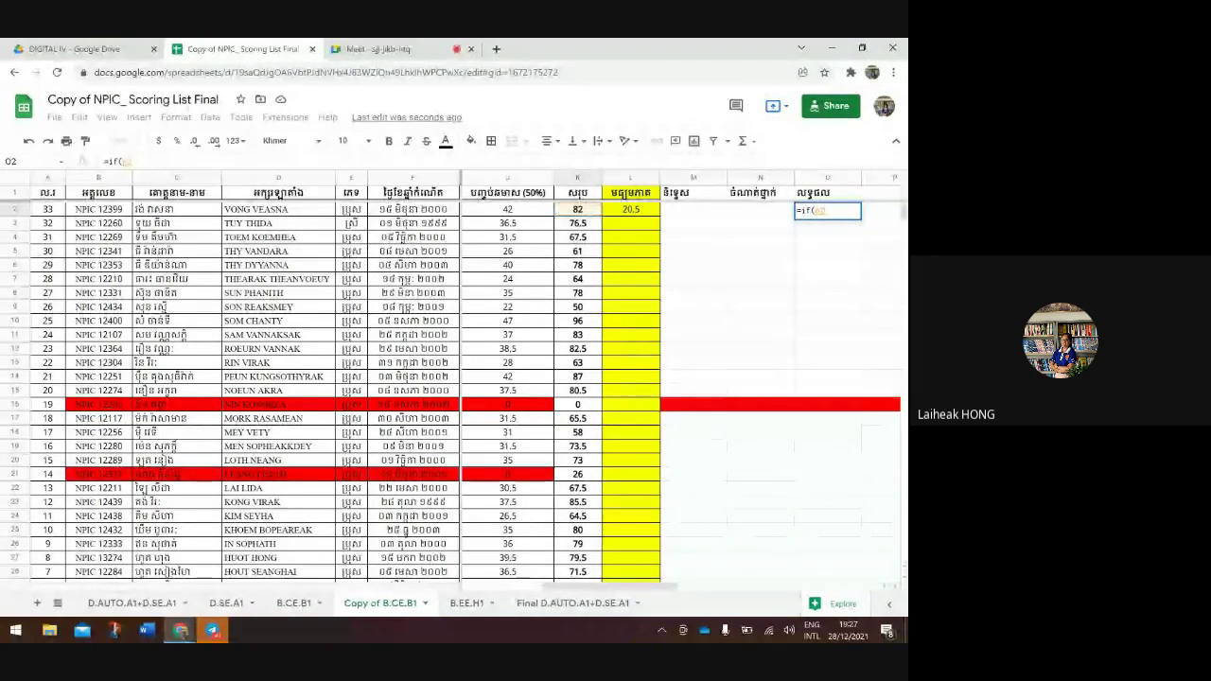
type(">=")
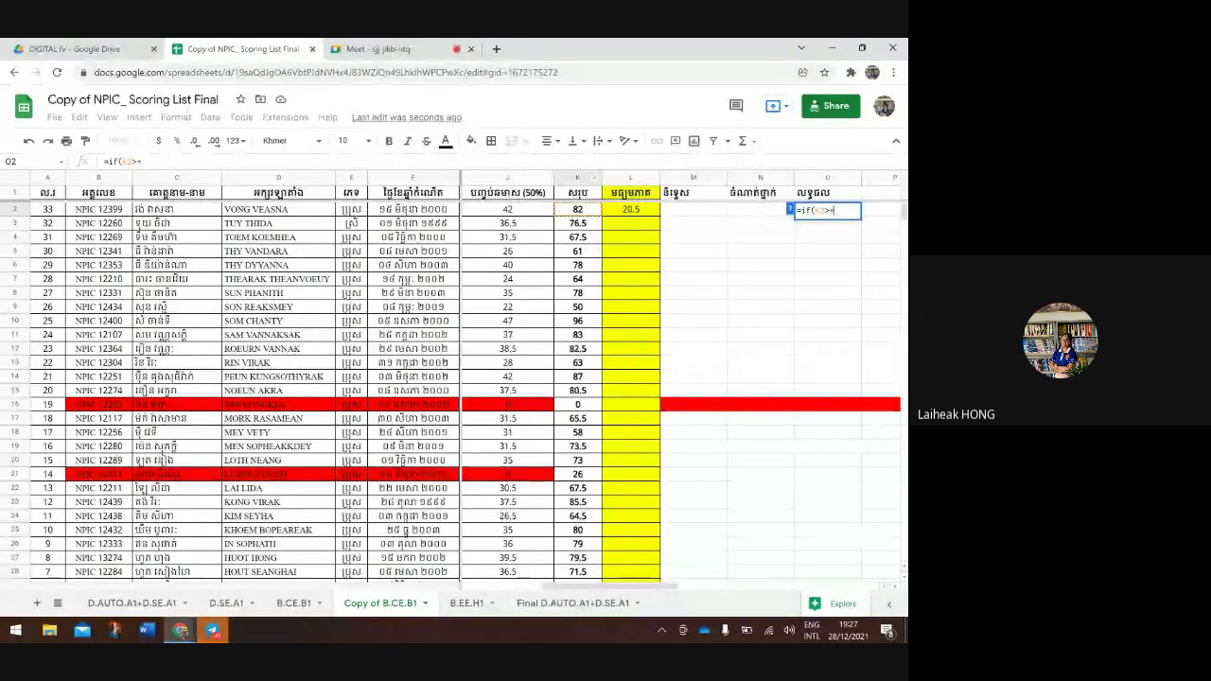
key("BackSpace")
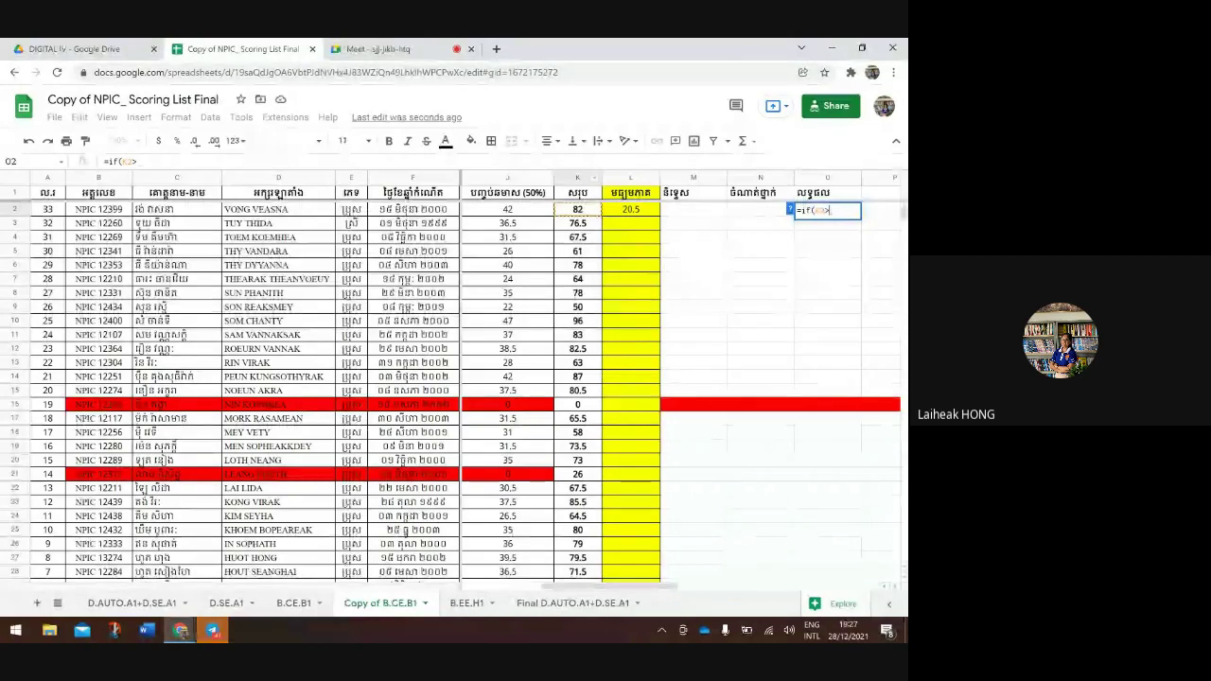
type("=")
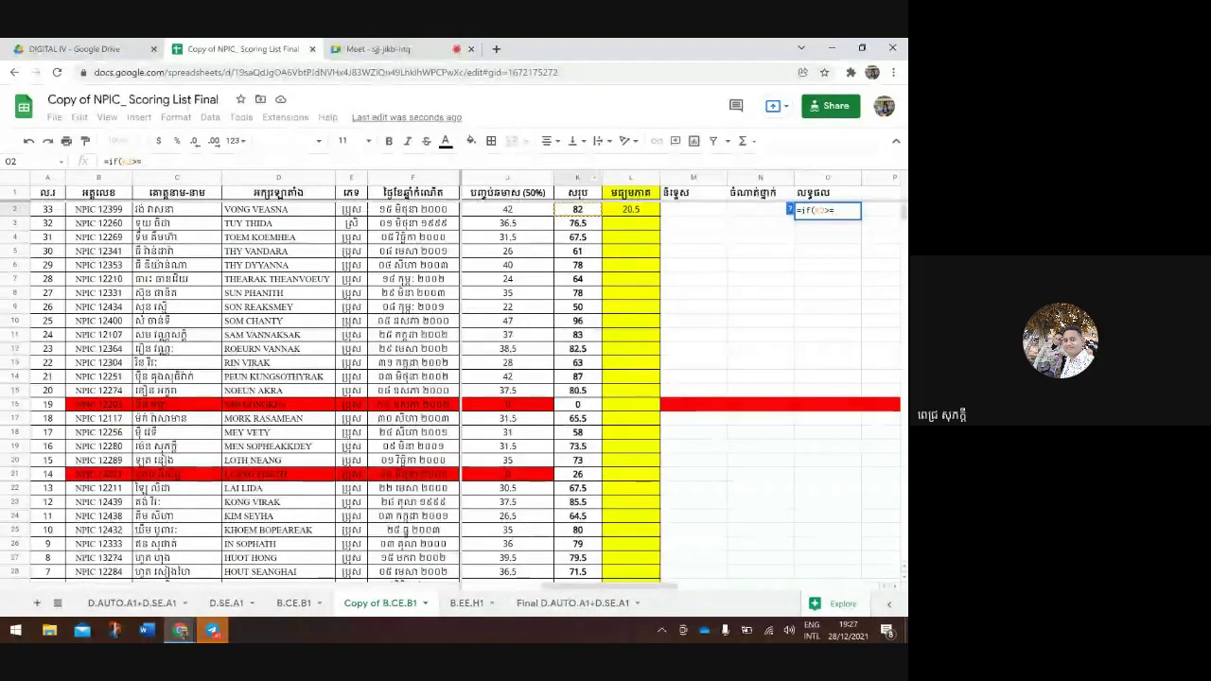
key("BackSpace")
key("BackSpace")
key("BackSpace")
key("BackSpace")
key("BackSpace")
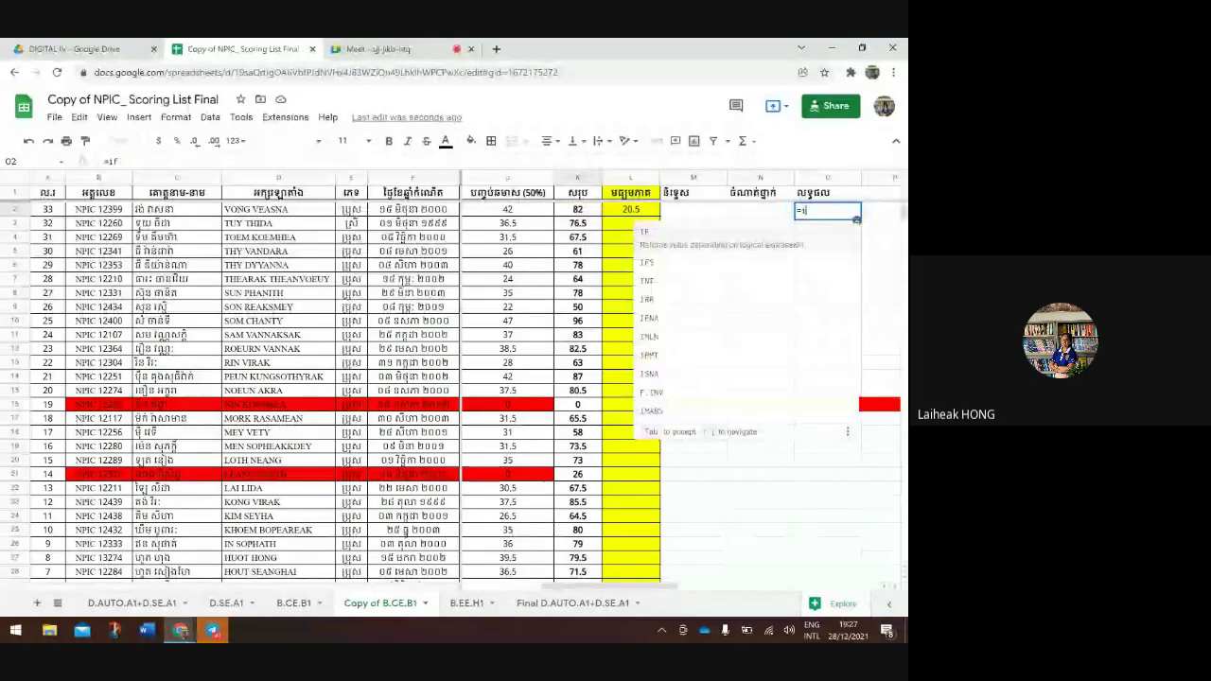
key("BackSpace")
key("BackSpace")
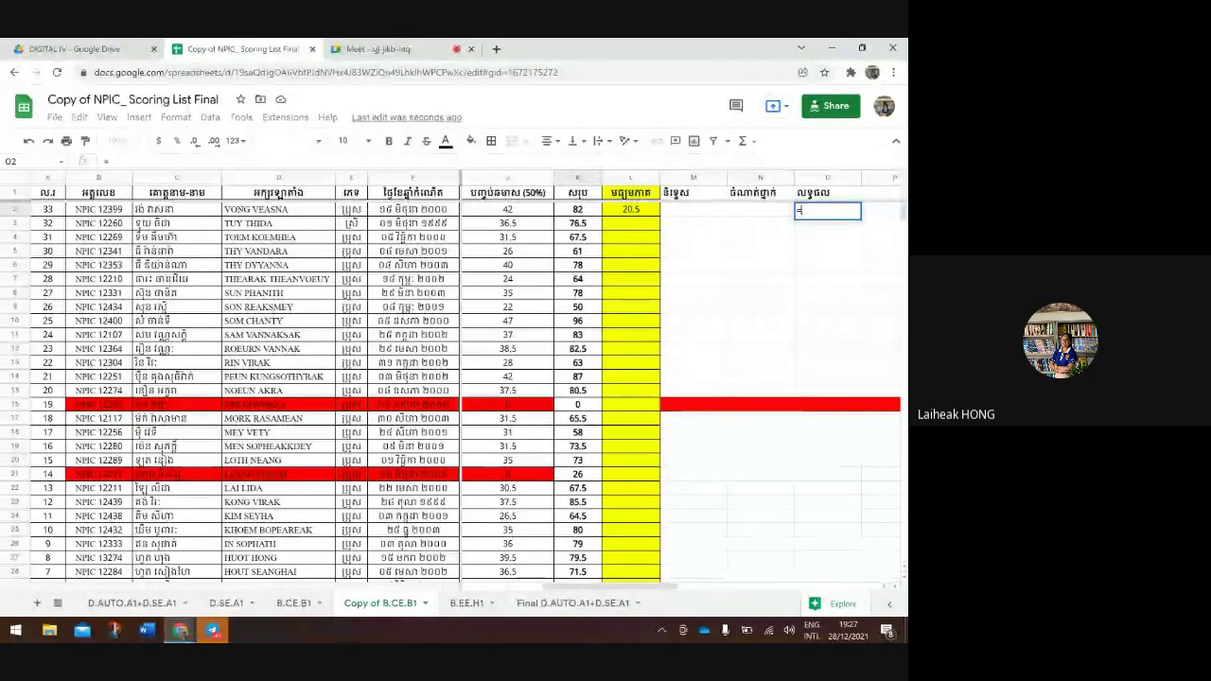
Begin the result formula in cell O2 with an IF condition on the total, as =if(K2>=
type("if")
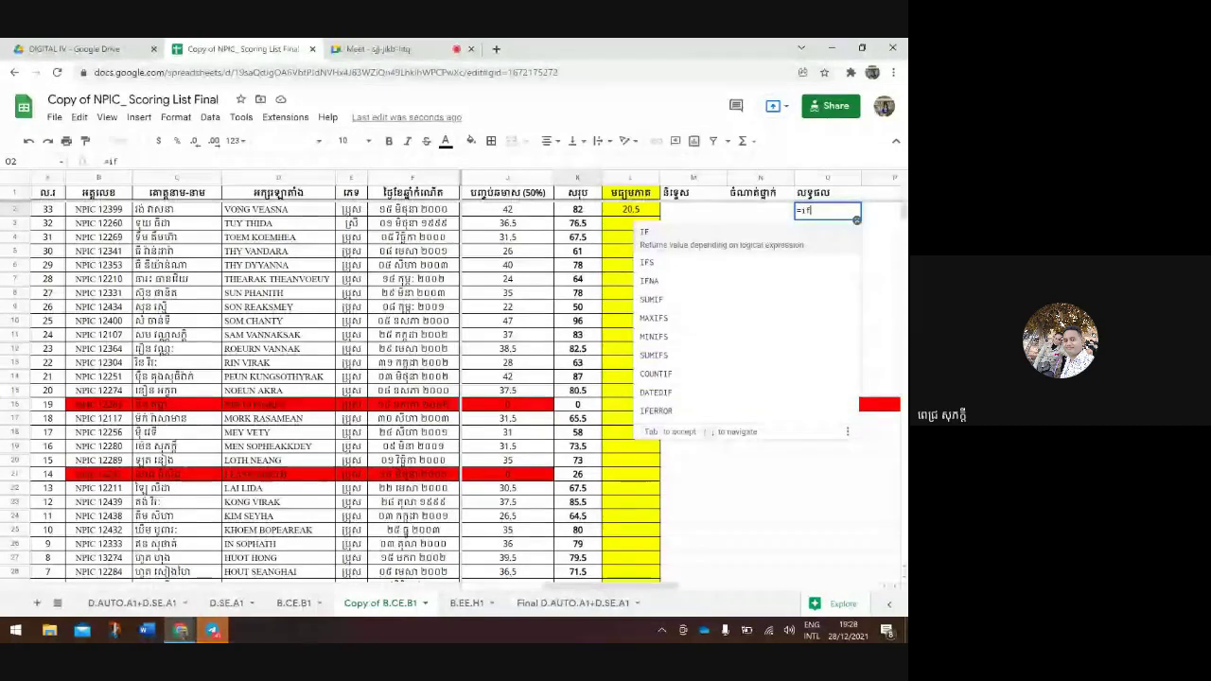
type("(")
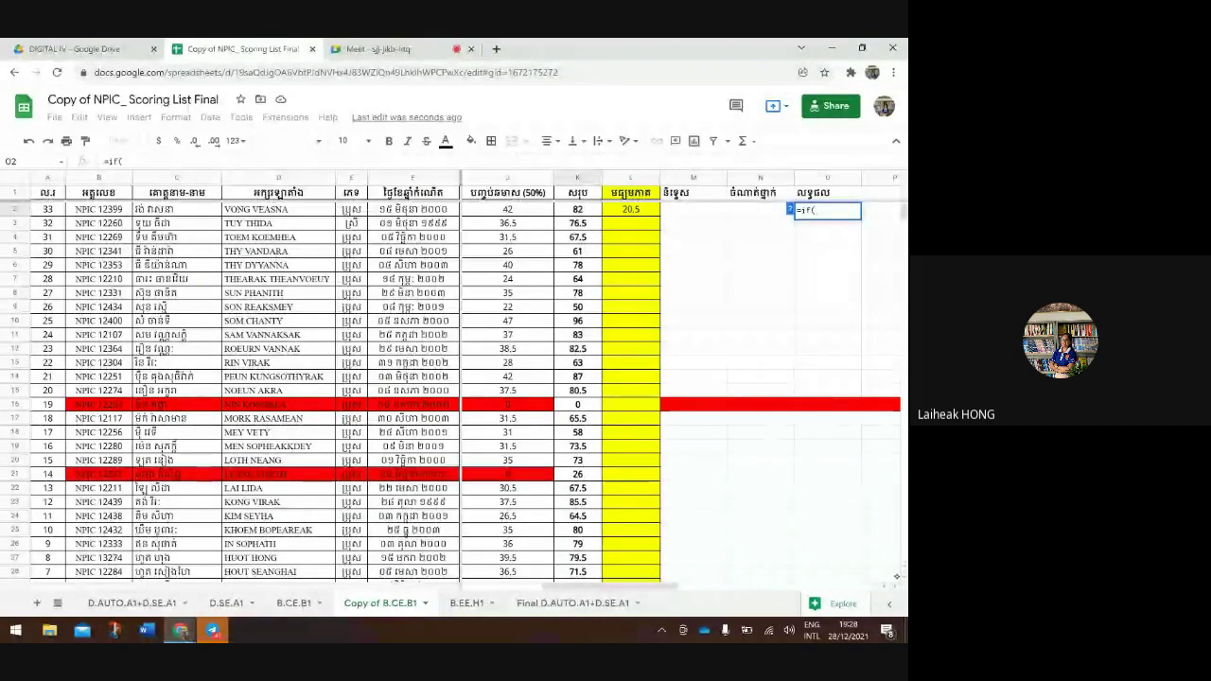
type("k2")
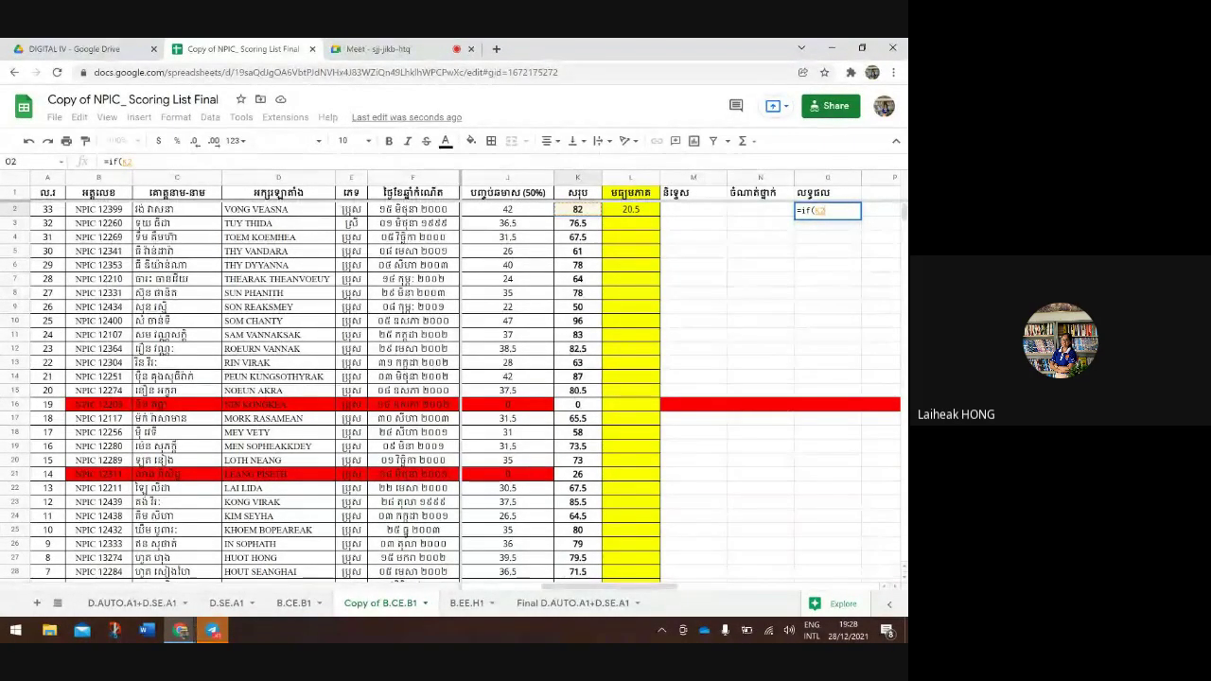
type(">")
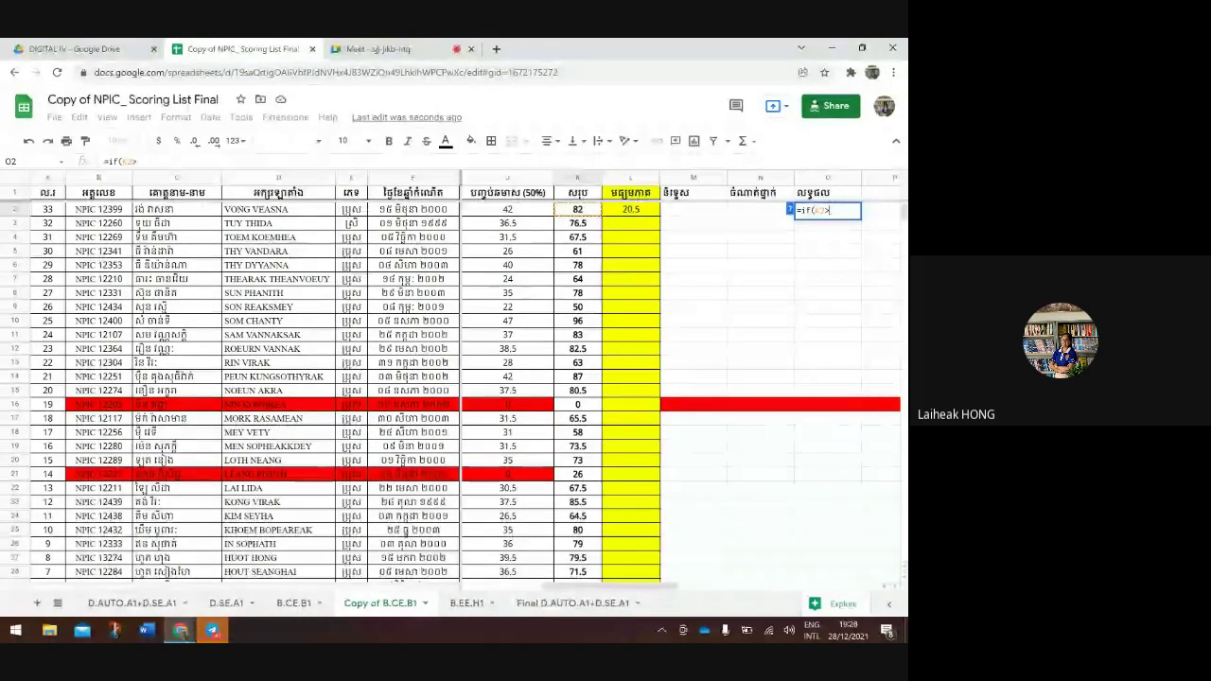
type("=")
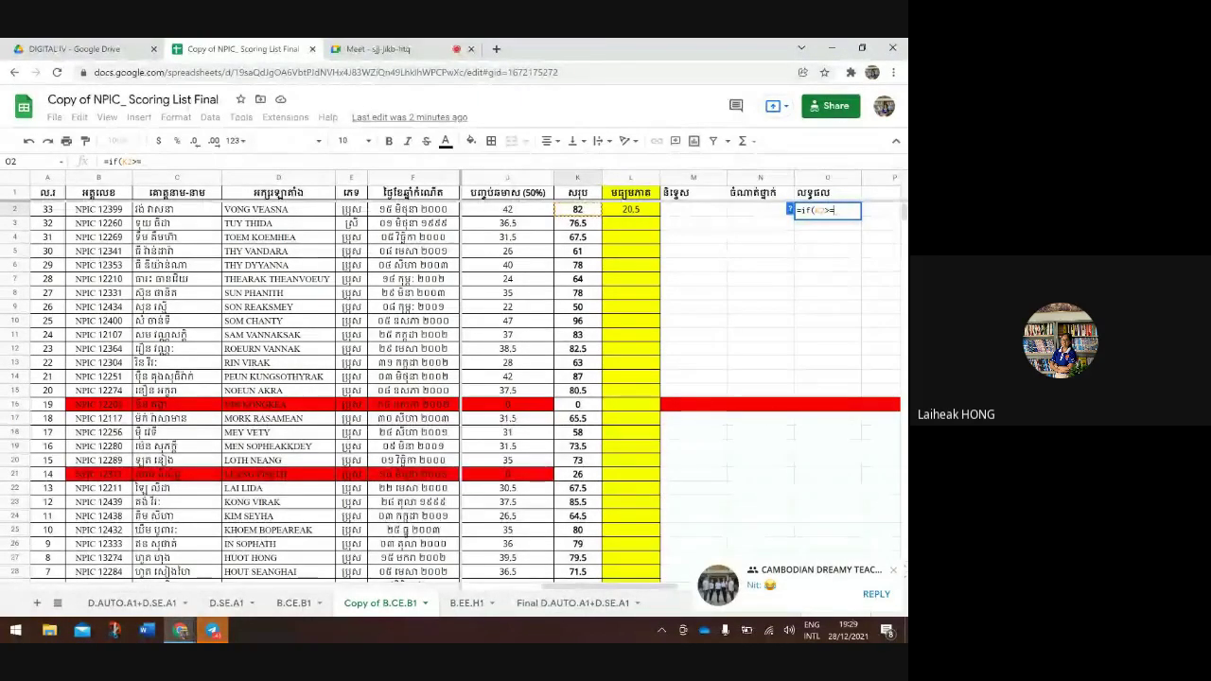
type("50")
scroll(454, 388, "down", 1)
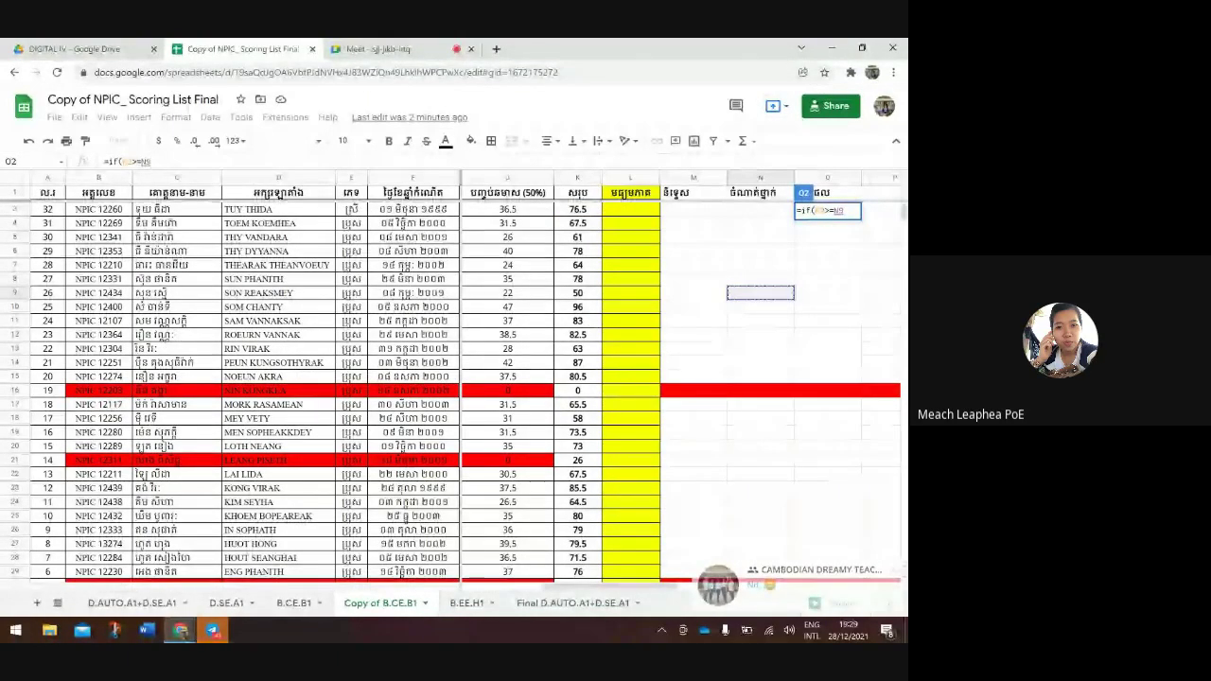
key("BackSpace")
key("BackSpace")
type("N")
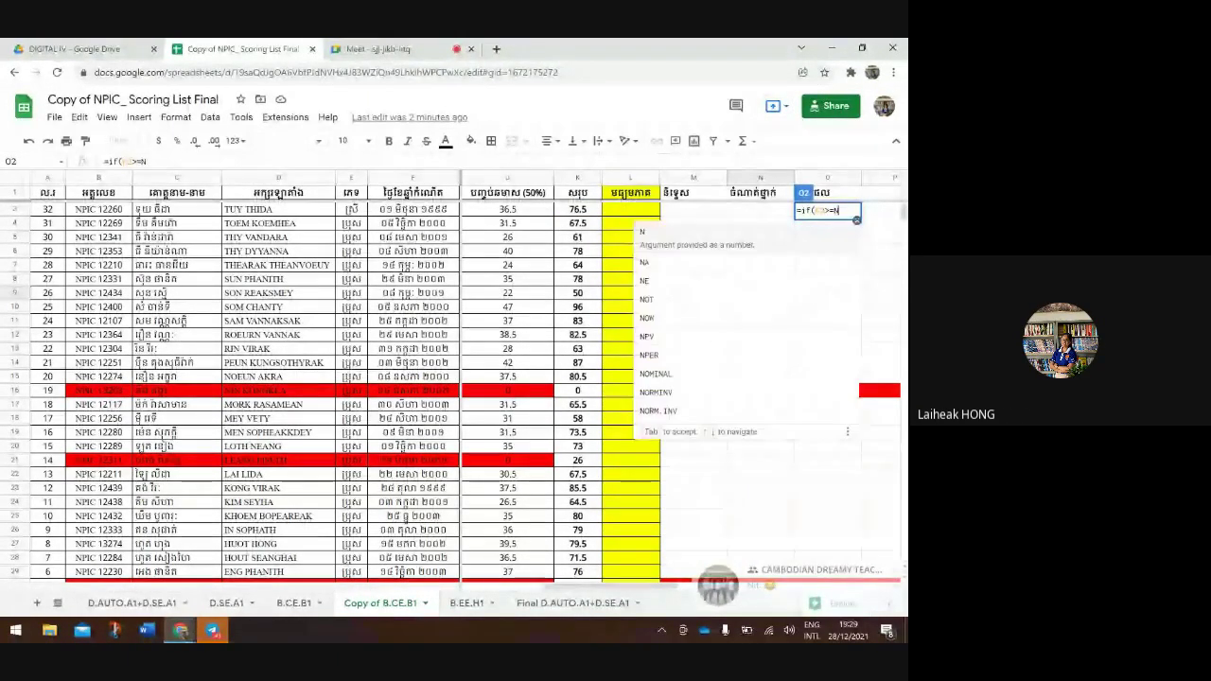
key("BackSpace")
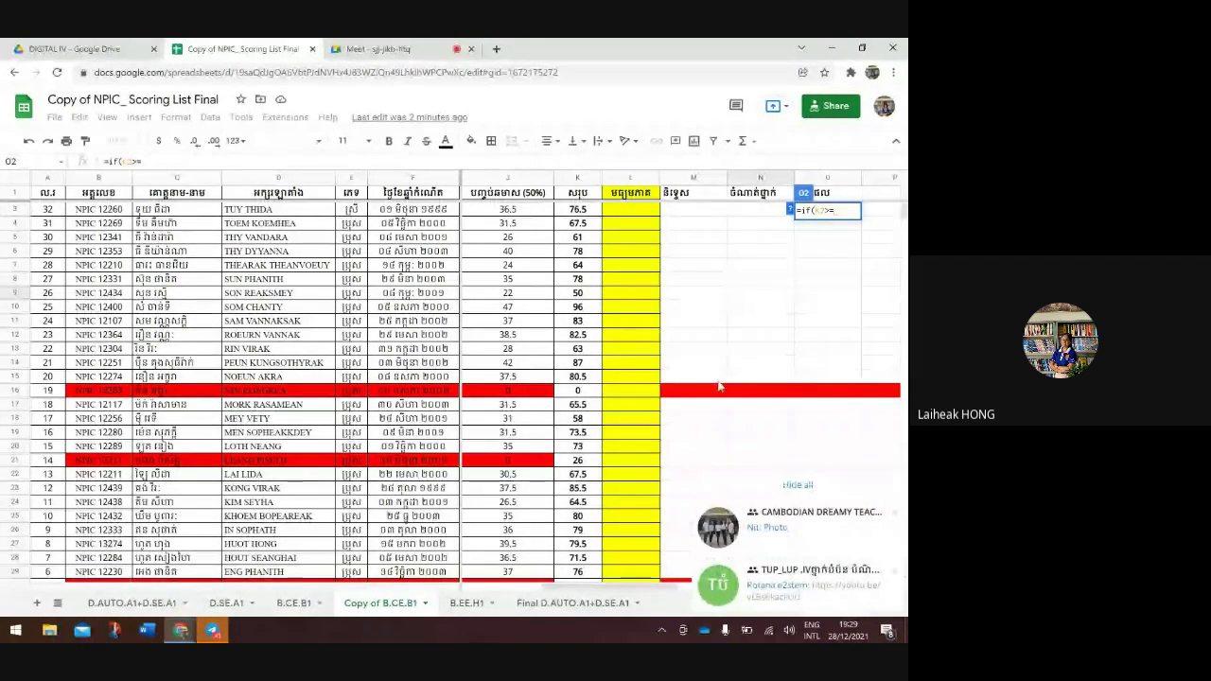
Hide all chat notifications and enlarge the browser page zoom to 150%
left_click(796, 483)
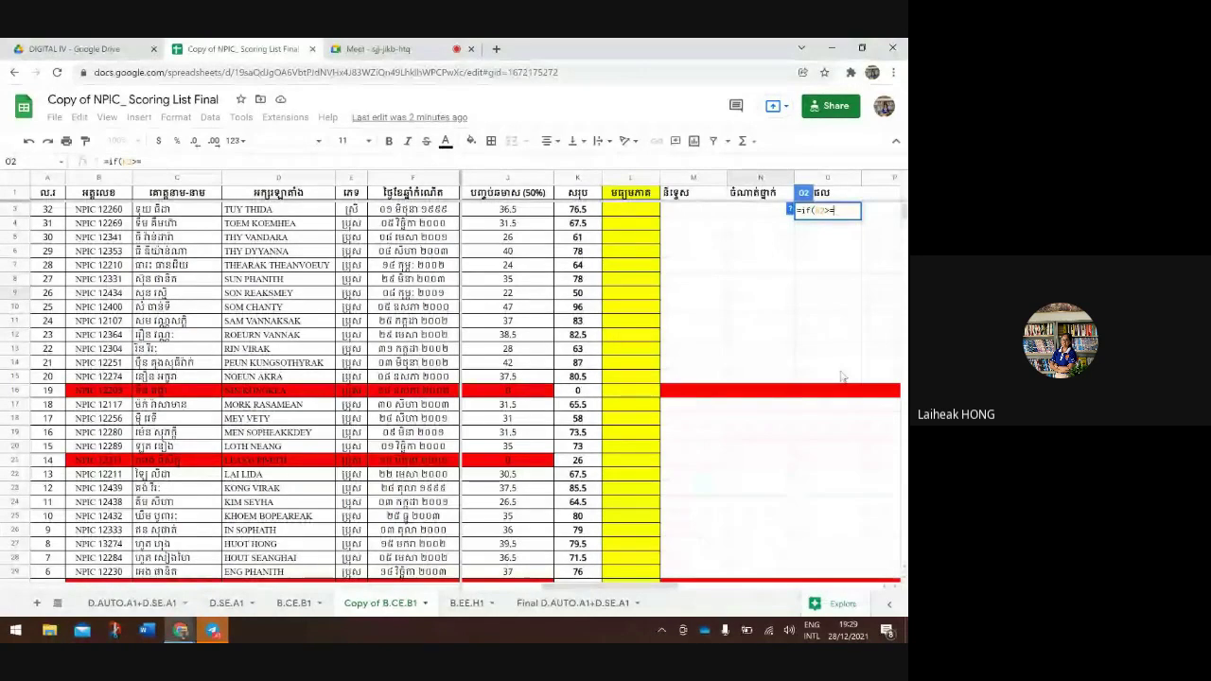
left_click(892, 73)
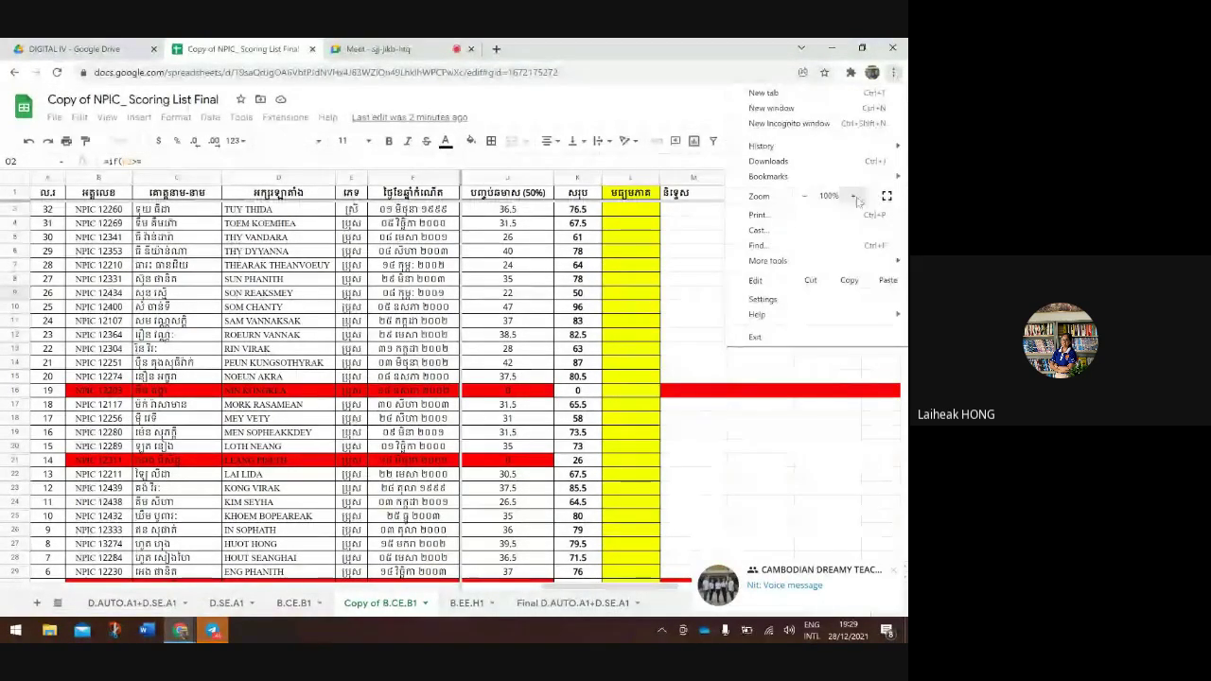
left_click(854, 197)
left_click(854, 198)
left_click(854, 197)
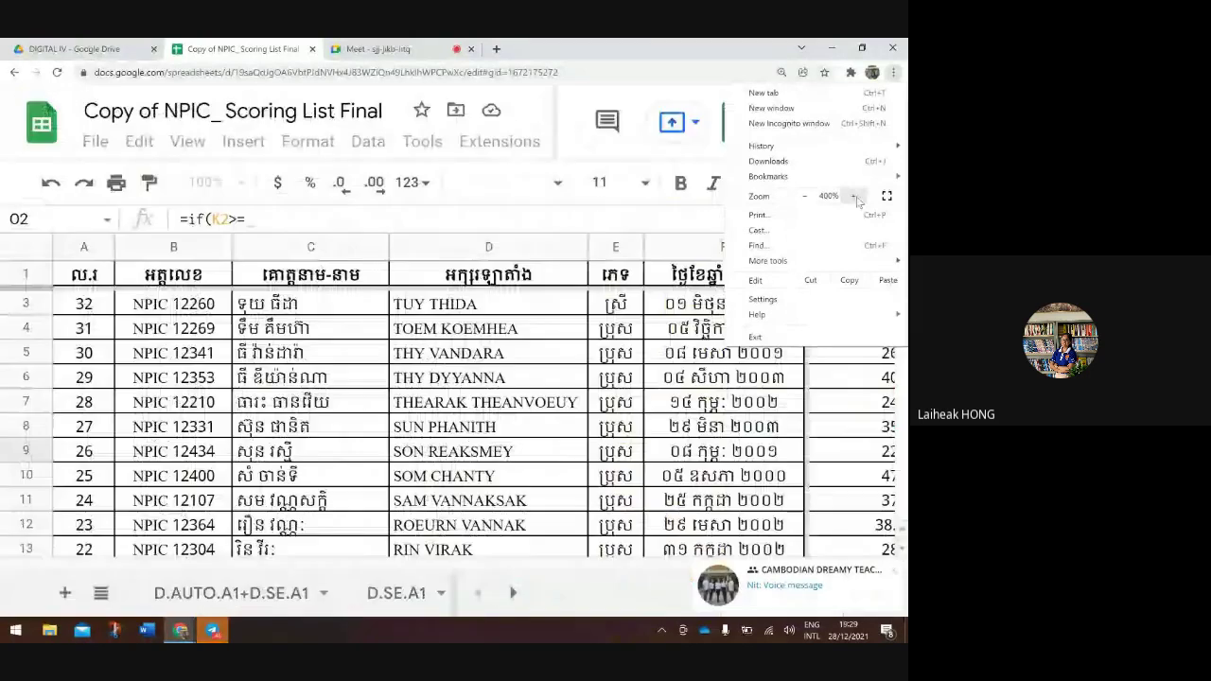
left_click(854, 197)
left_click(854, 198)
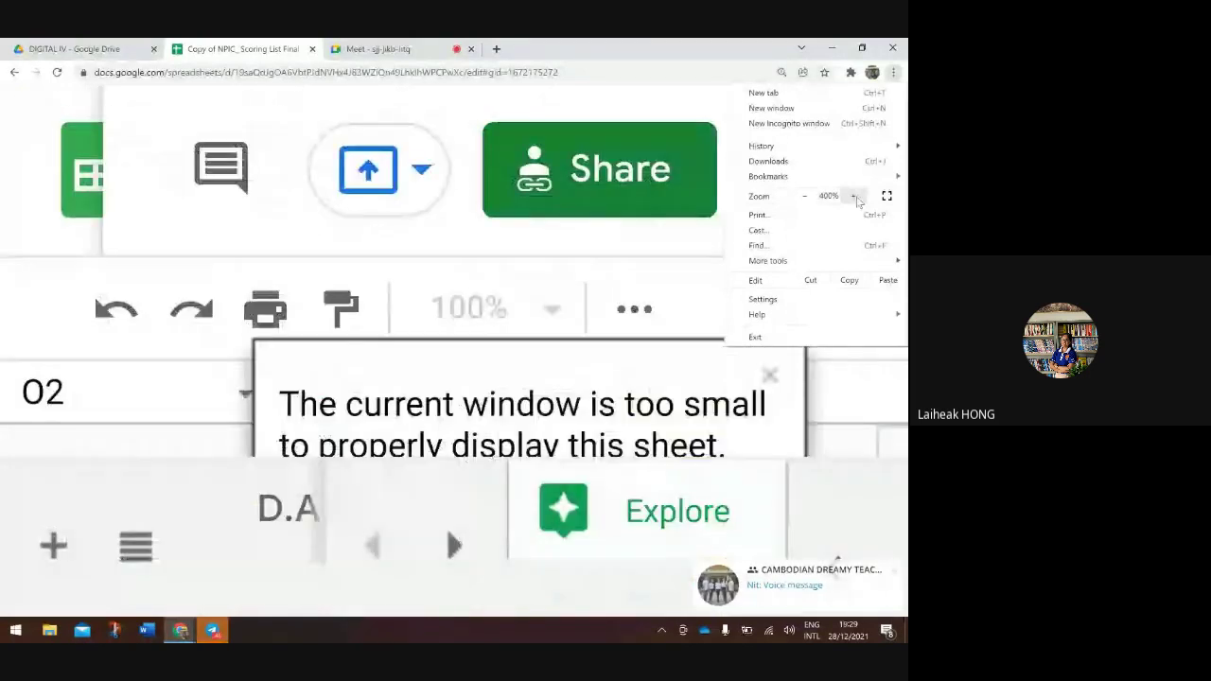
left_click(805, 198)
left_click(805, 198)
left_click(805, 198)
left_click(805, 197)
left_click(805, 197)
left_click(805, 198)
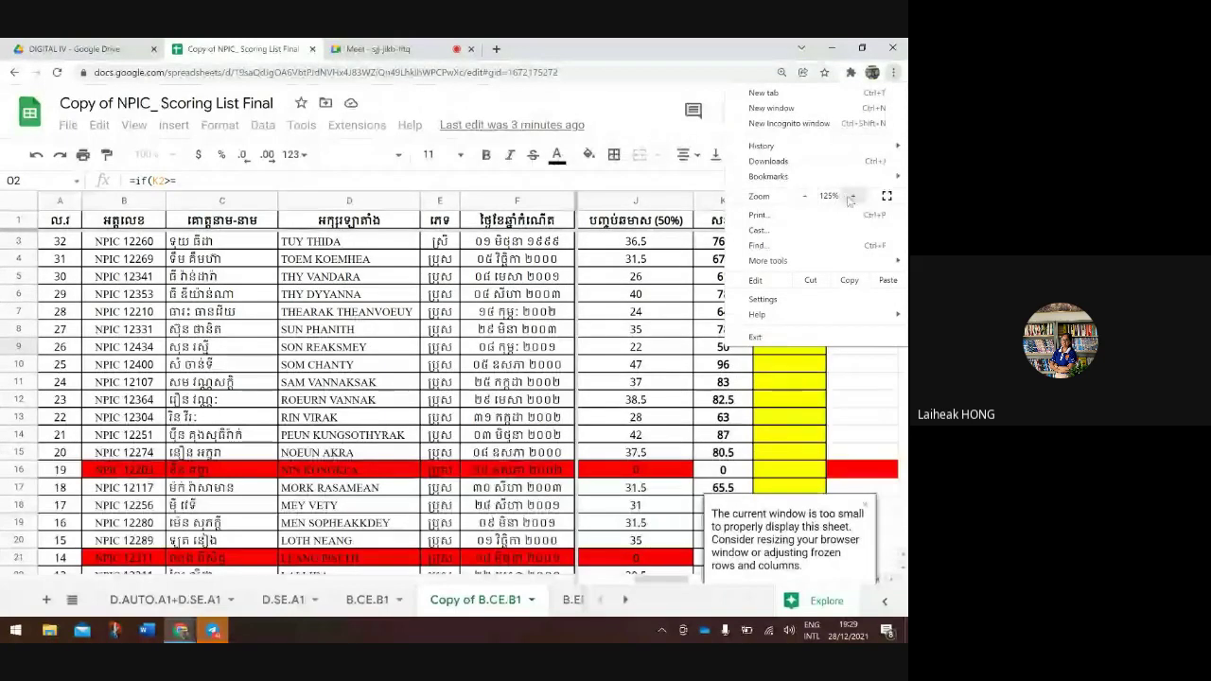
left_click(851, 196)
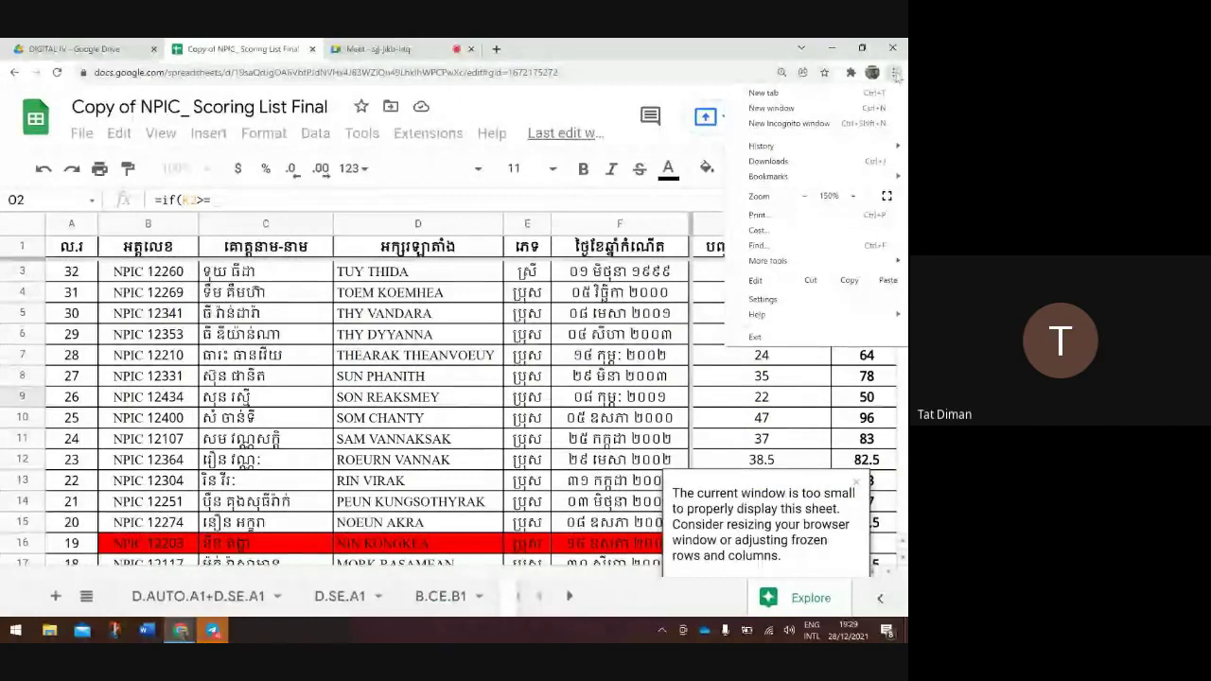
left_click(894, 74)
Move the column freeze boundary so that only columns A to E stay frozen
scroll(797, 397, "right", 3)
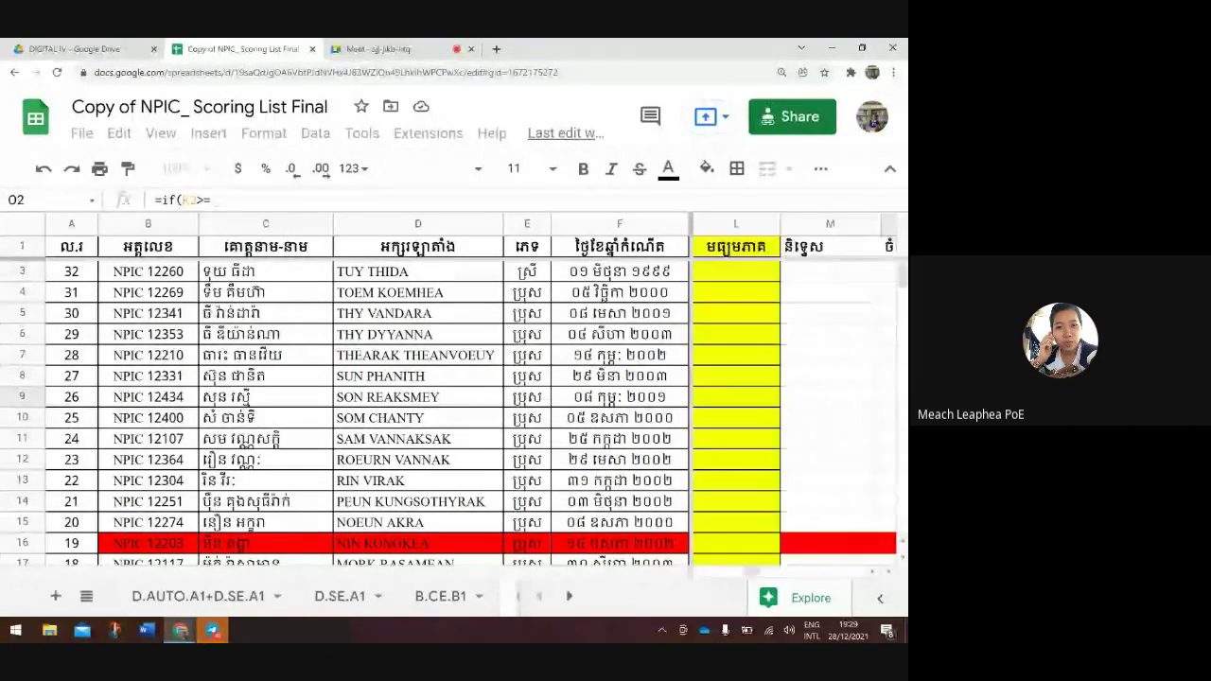
scroll(794, 398, "right", 2)
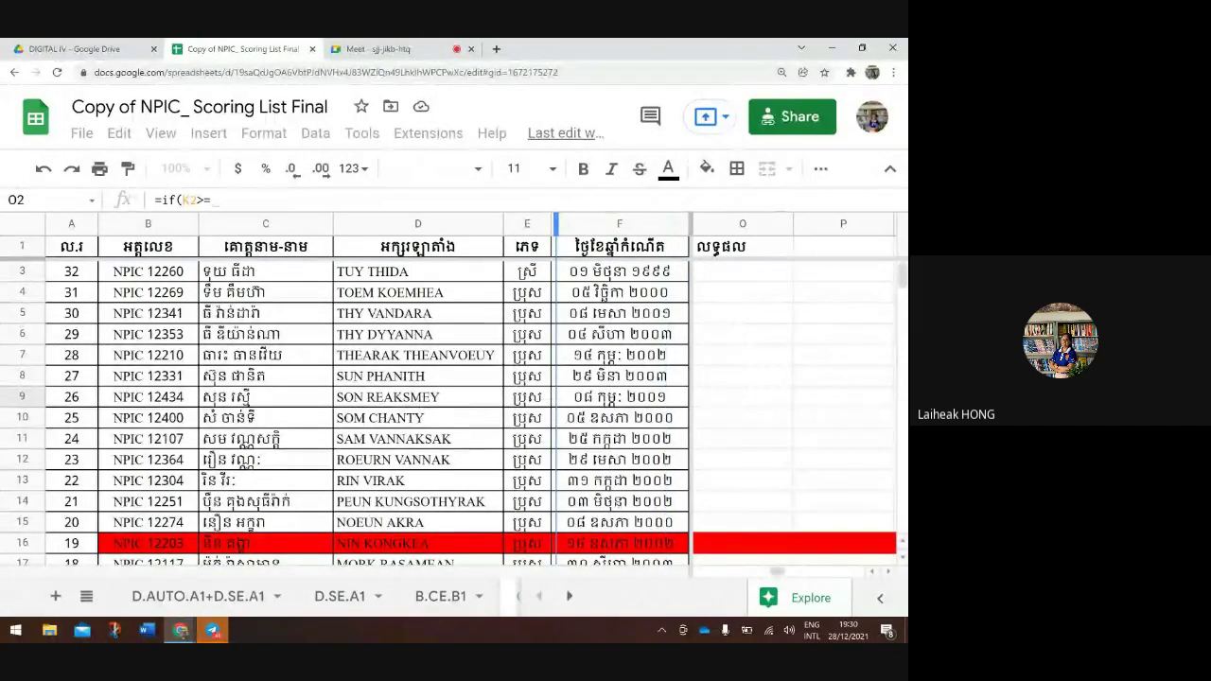
left_click_drag(690, 223, 558, 223)
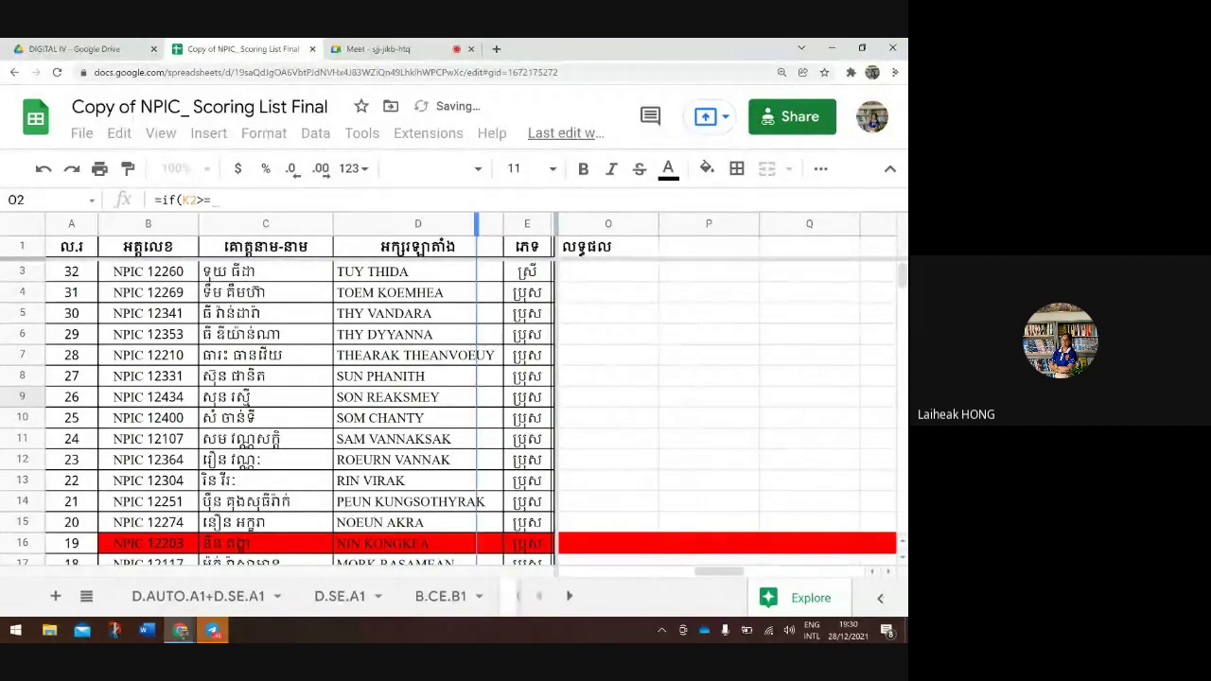
left_click_drag(476, 224, 503, 223)
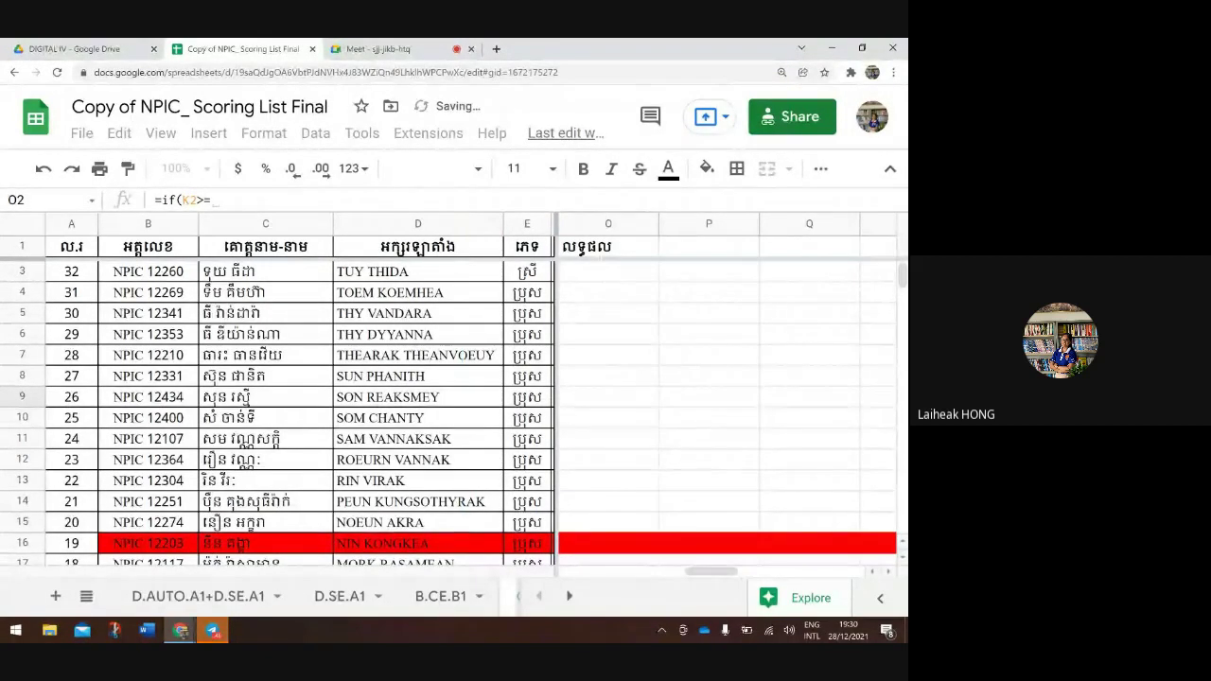
scroll(729, 406, "left", 5)
scroll(729, 407, "right", 2)
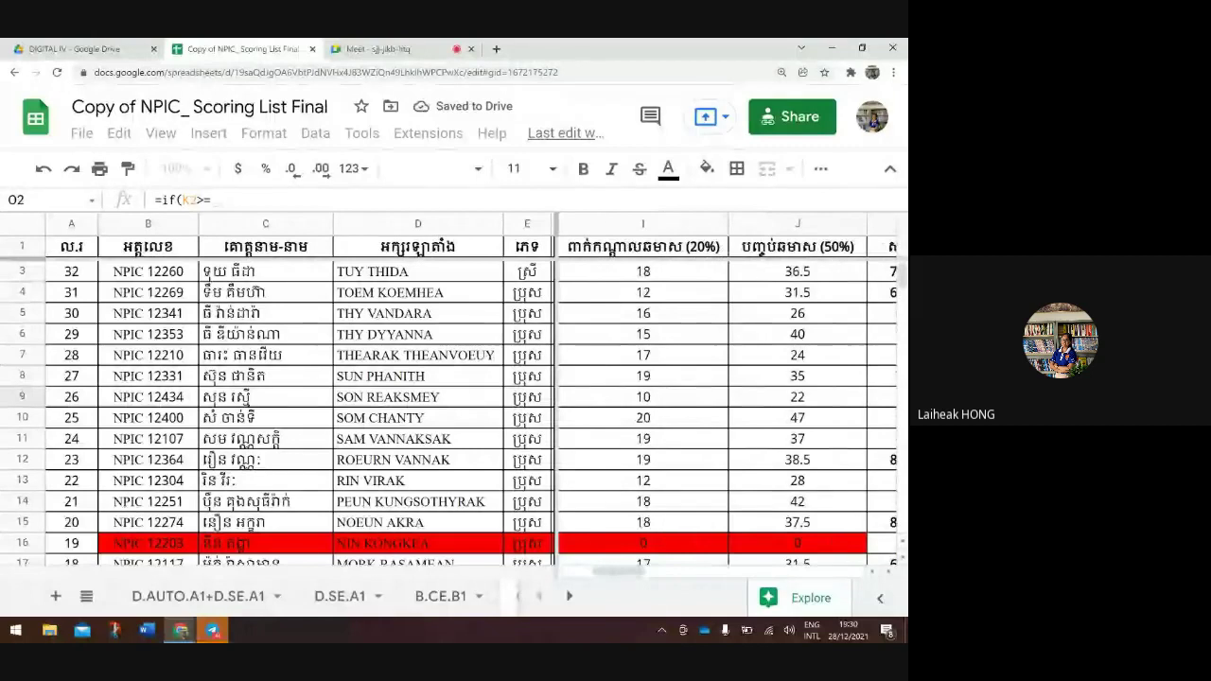
type("F1")
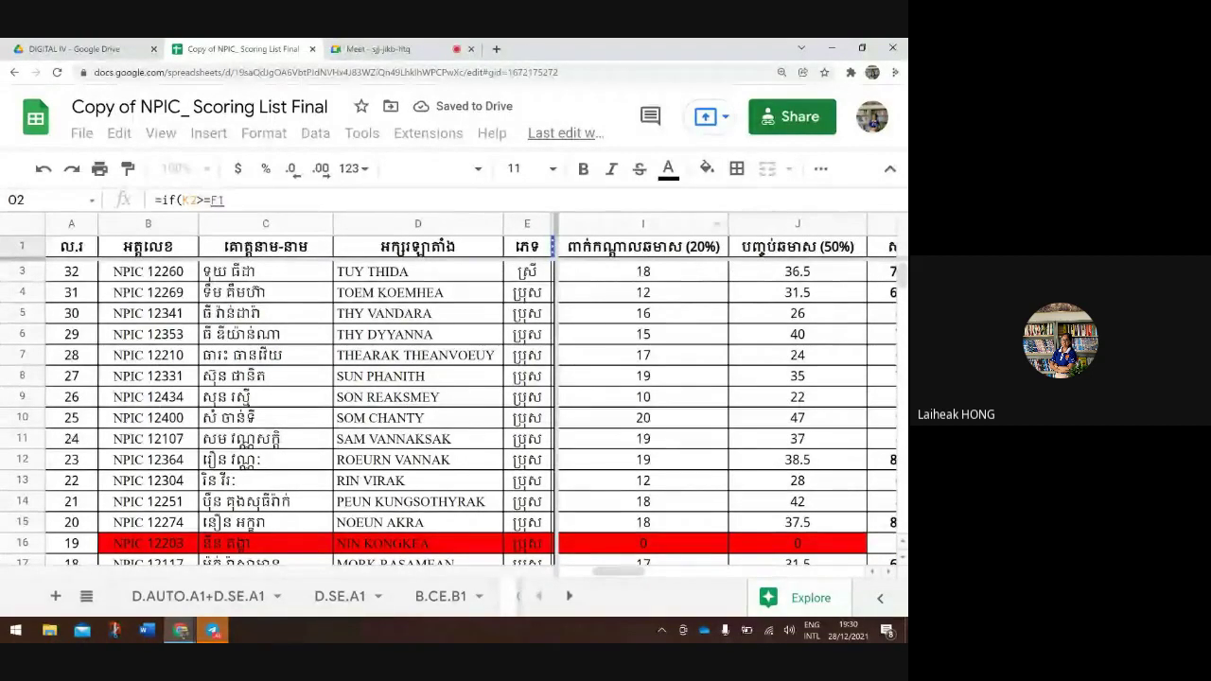
left_click(642, 223)
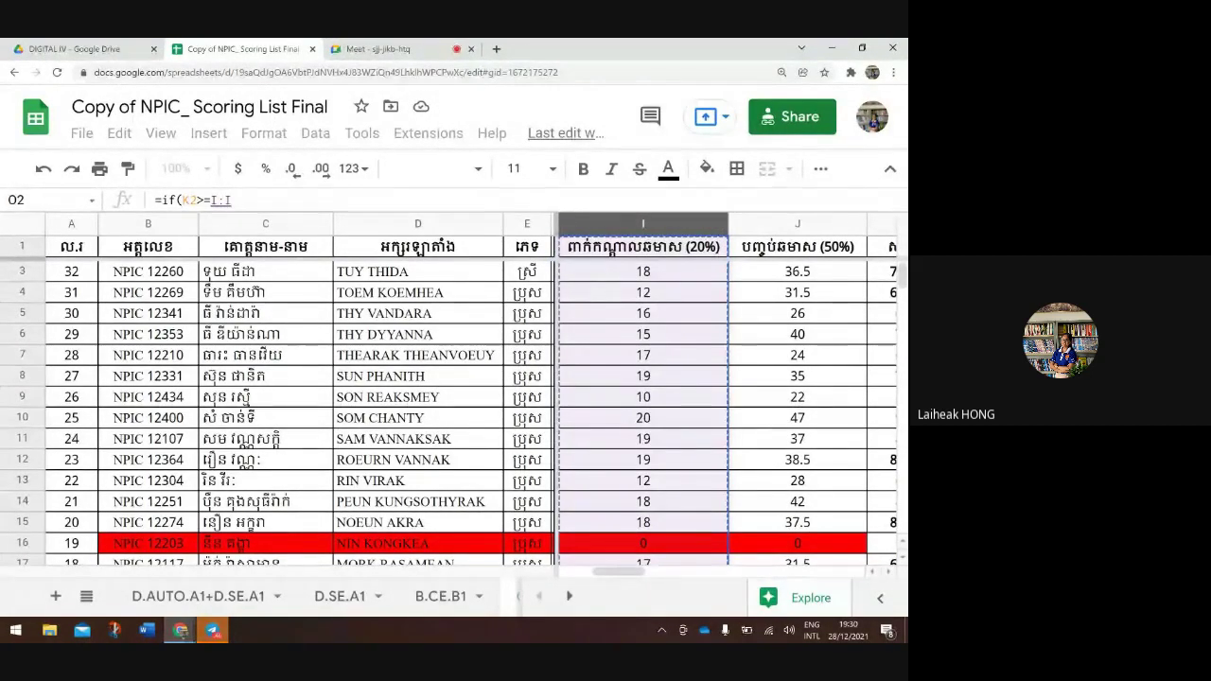
scroll(728, 406, "right", 5)
scroll(729, 406, "up", 1)
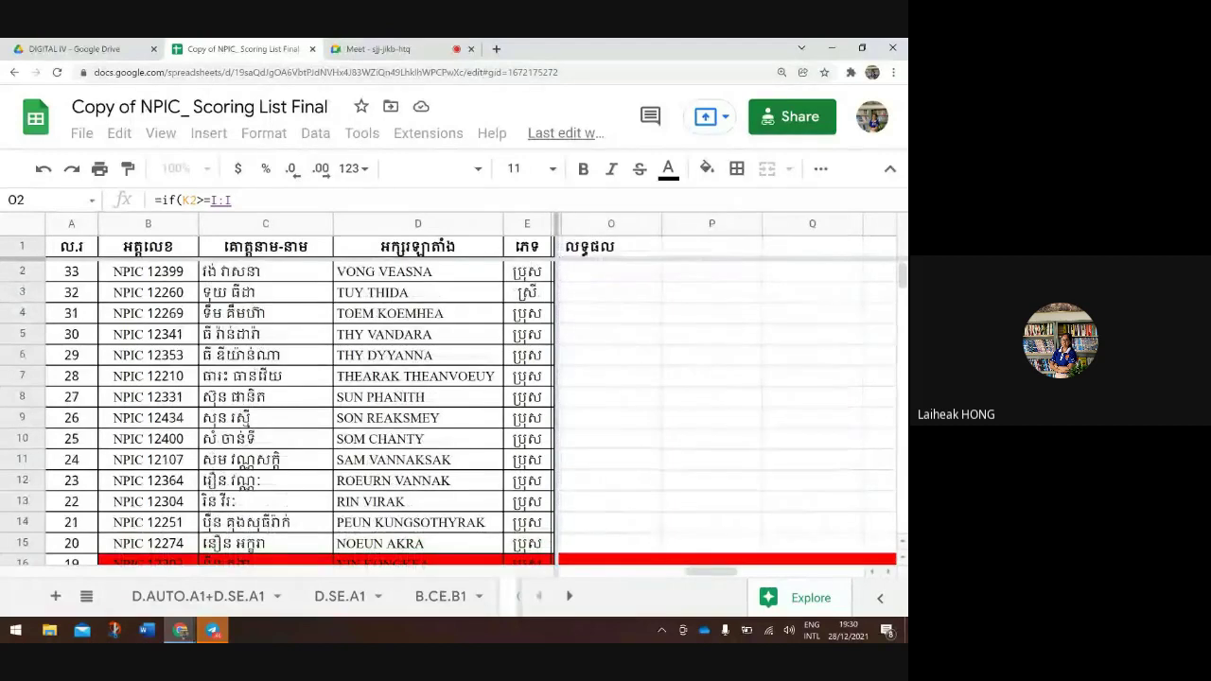
scroll(728, 407, "left", 2)
scroll(724, 398, "left", 2)
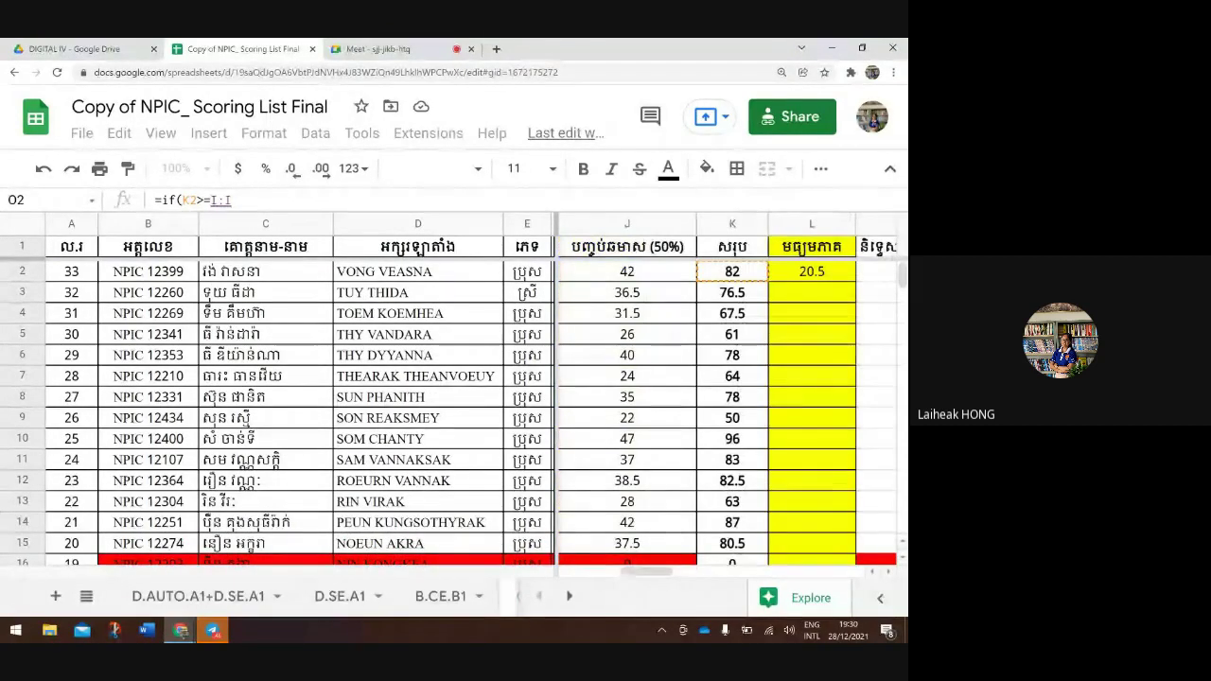
left_click(875, 272)
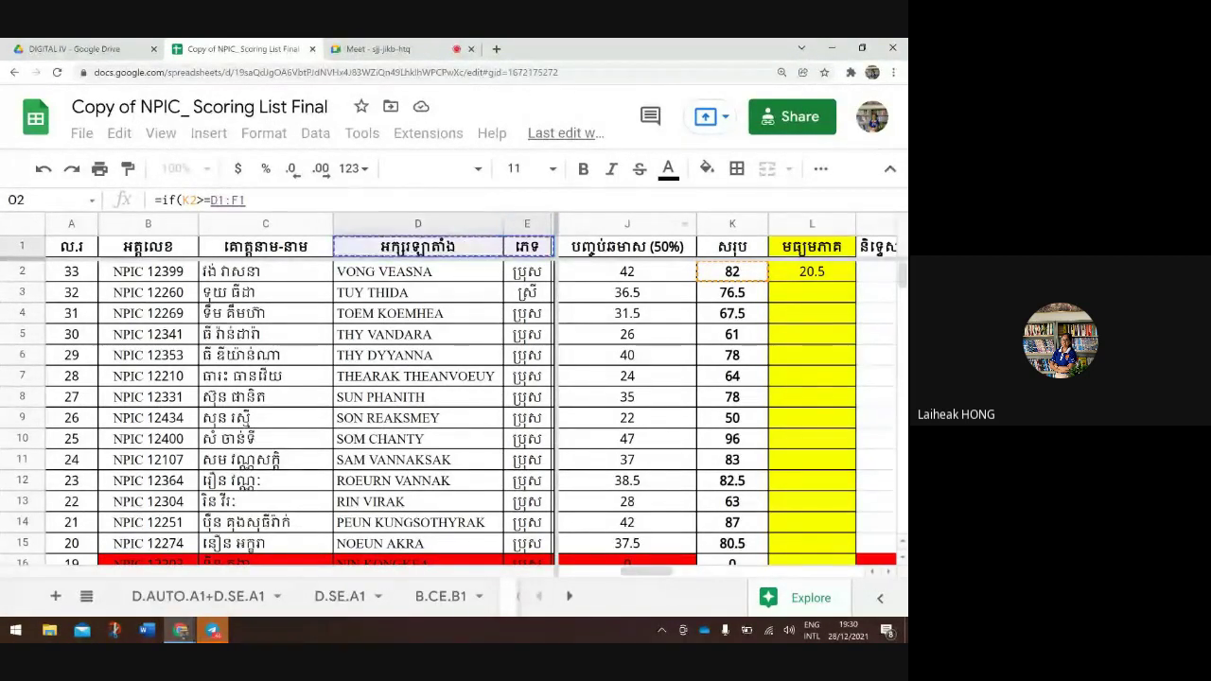
left_click(626, 223)
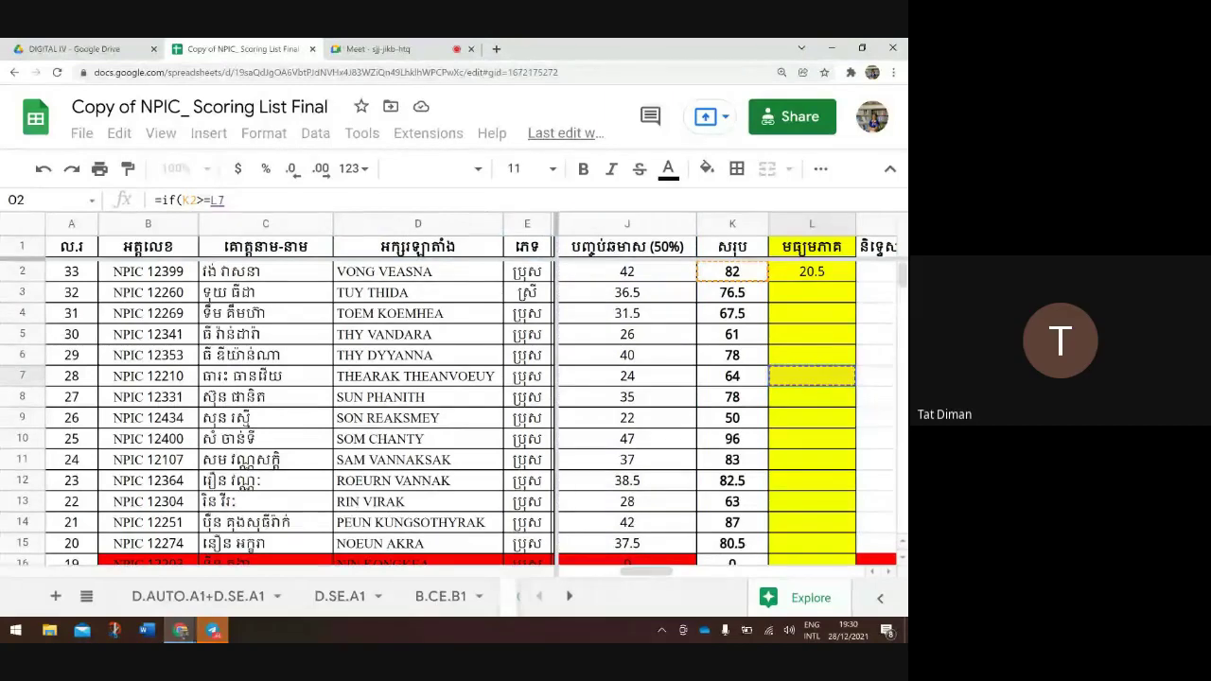
left_click(875, 417)
left_click(626, 334)
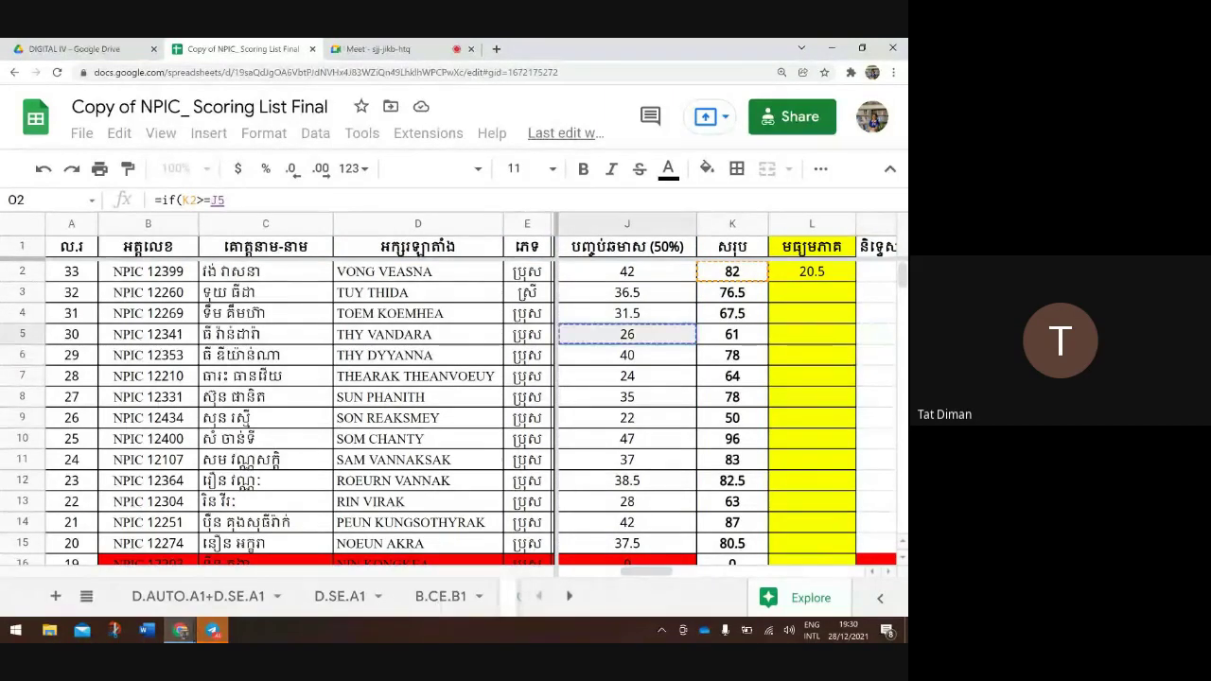
left_click(626, 271)
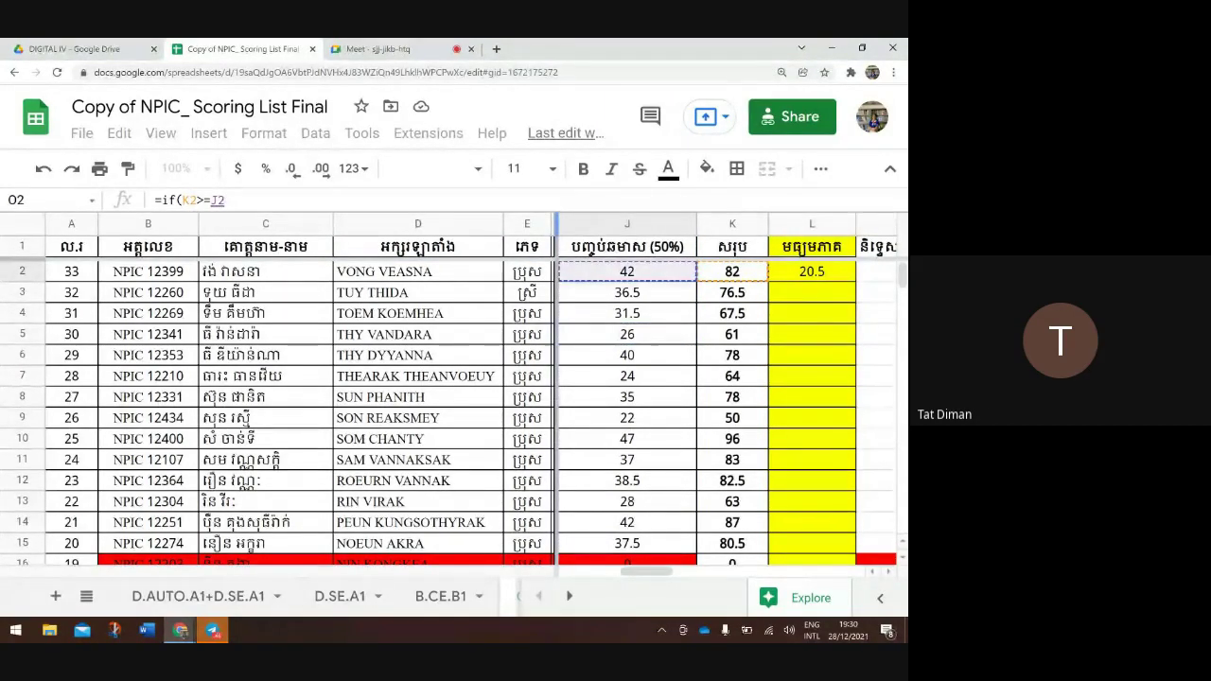
Move the column freeze boundary so that only columns A and B stay frozen
scroll(728, 397, "left", 3)
left_click(555, 223)
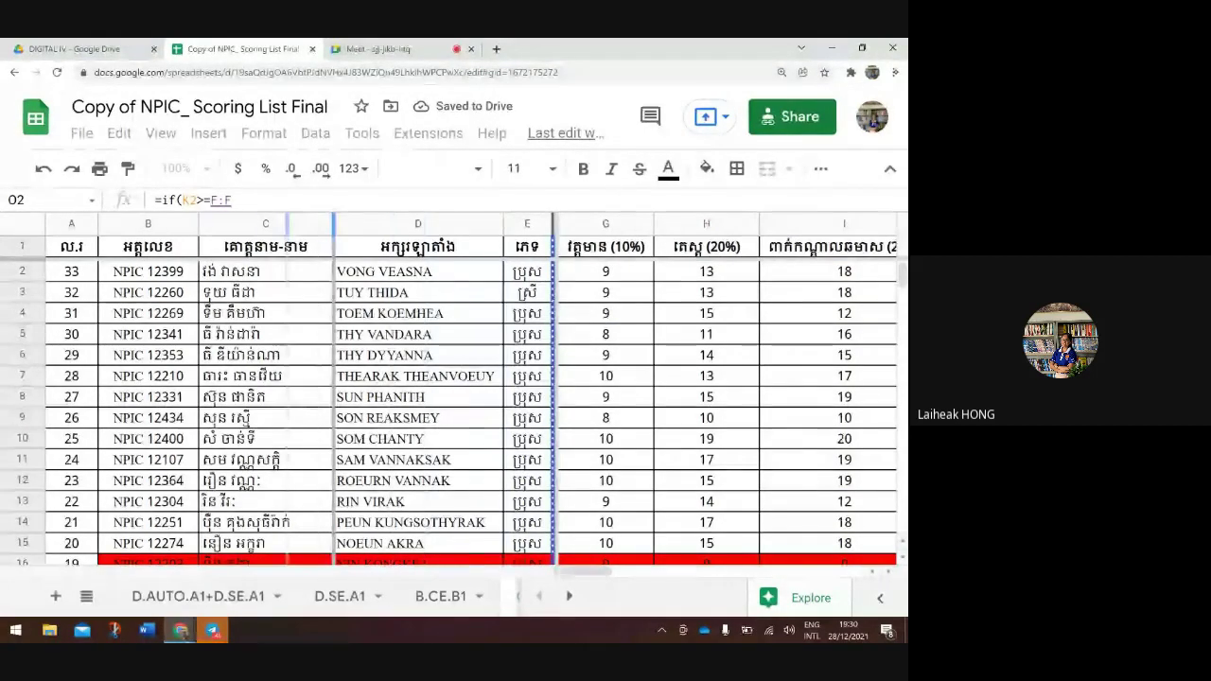
left_click(270, 223)
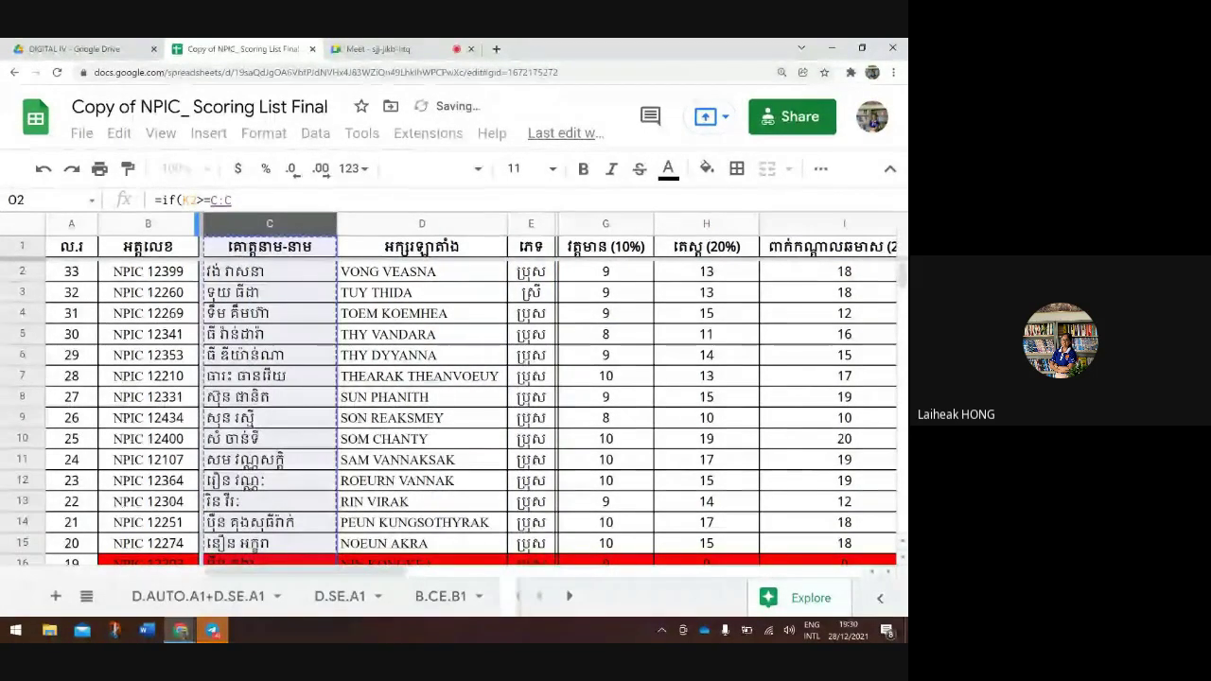
left_click(531, 396)
scroll(548, 407, "right", 6)
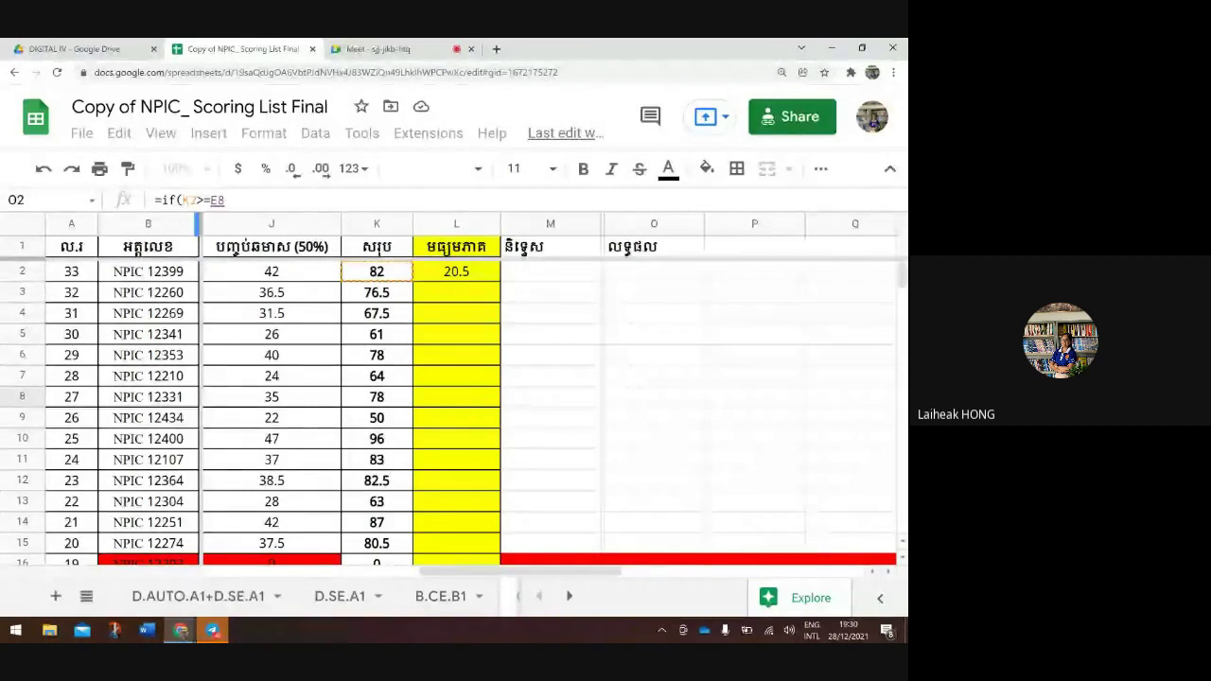
scroll(549, 407, "left", 1)
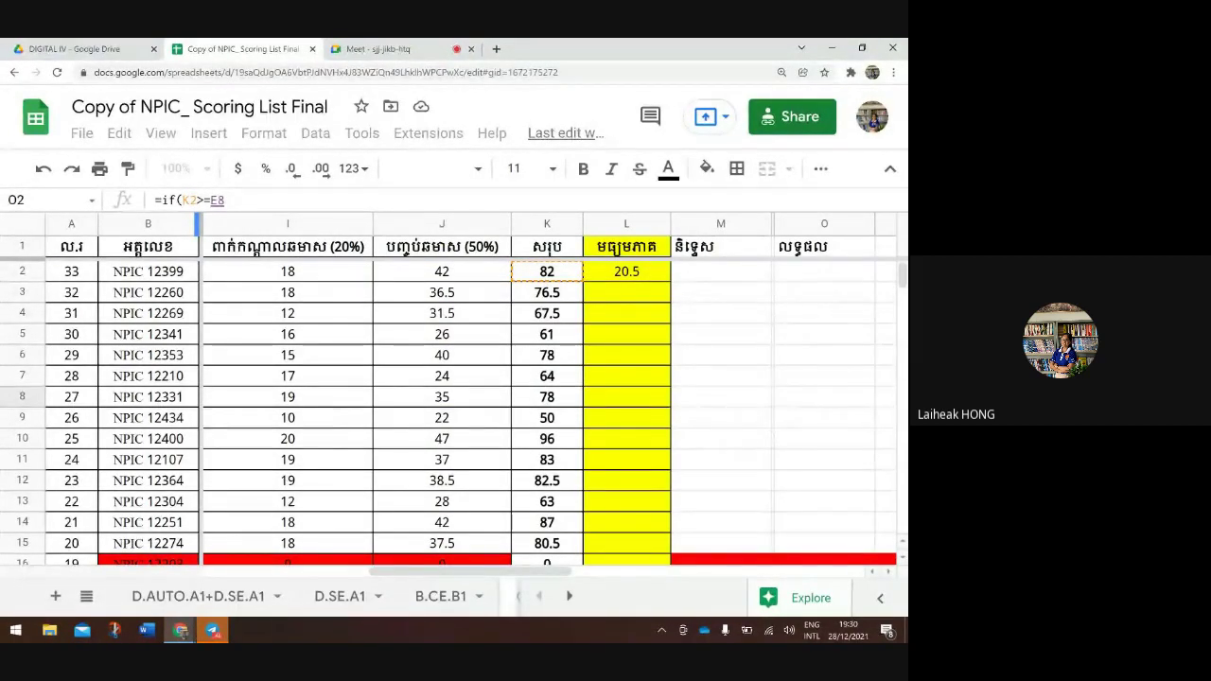
left_click(720, 271)
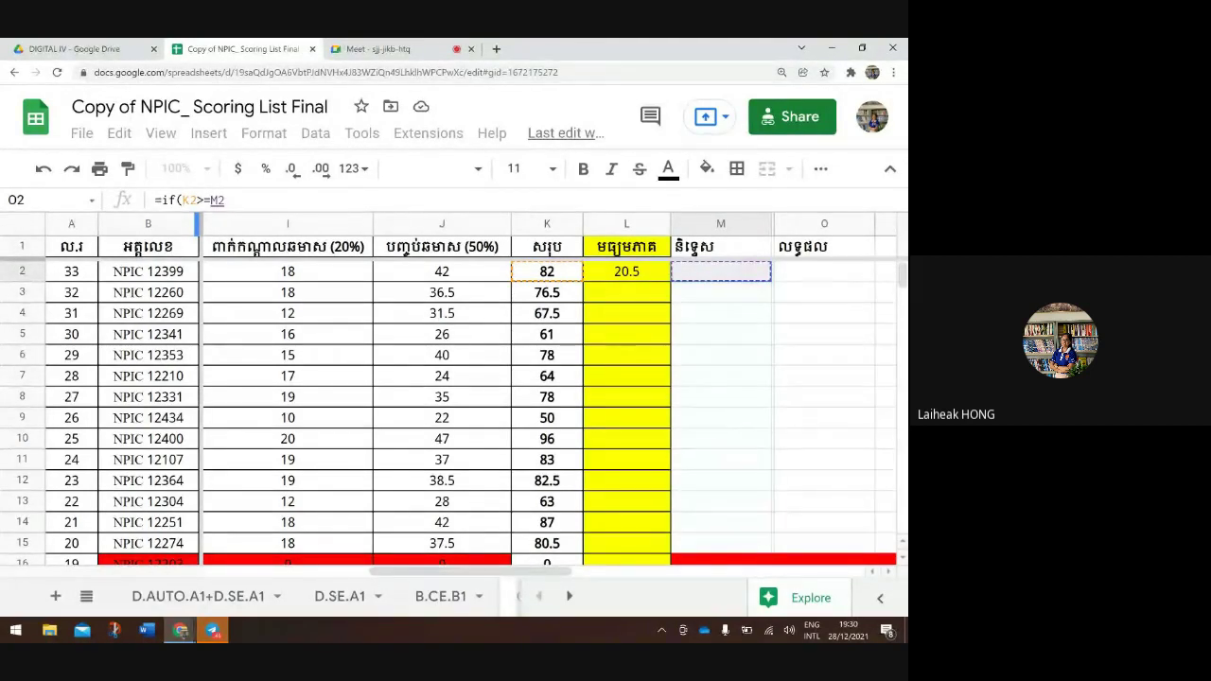
scroll(454, 397, "right", 1)
scroll(454, 398, "left", 1)
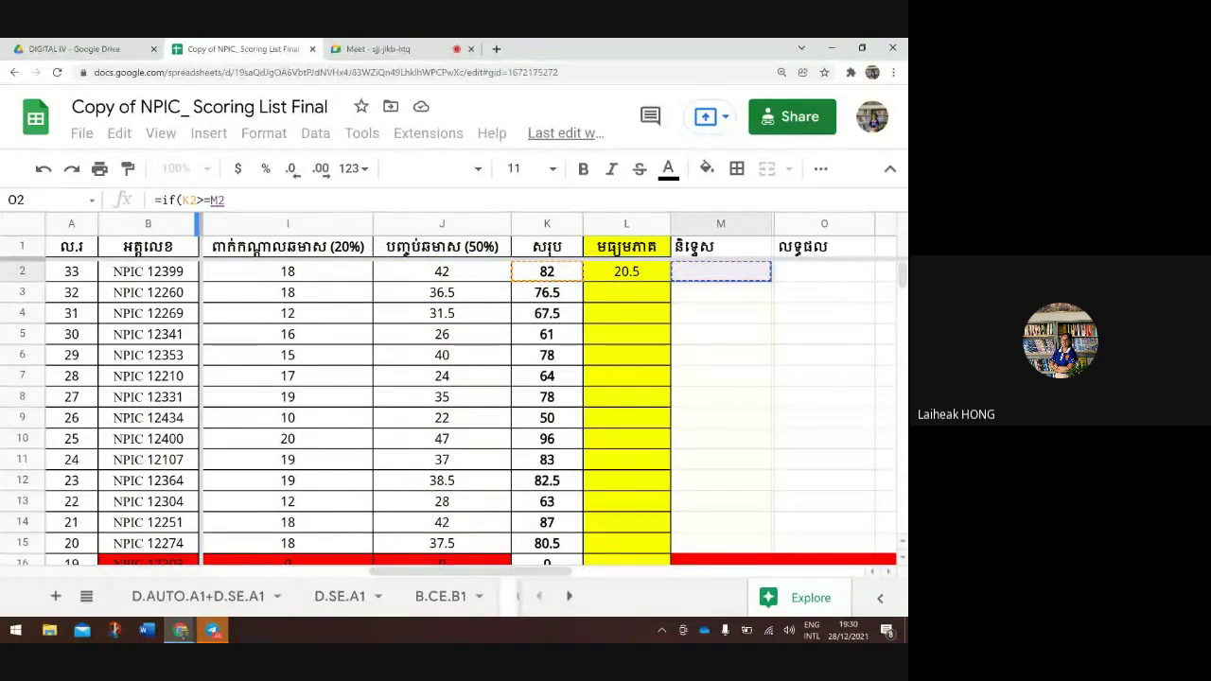
key("Right")
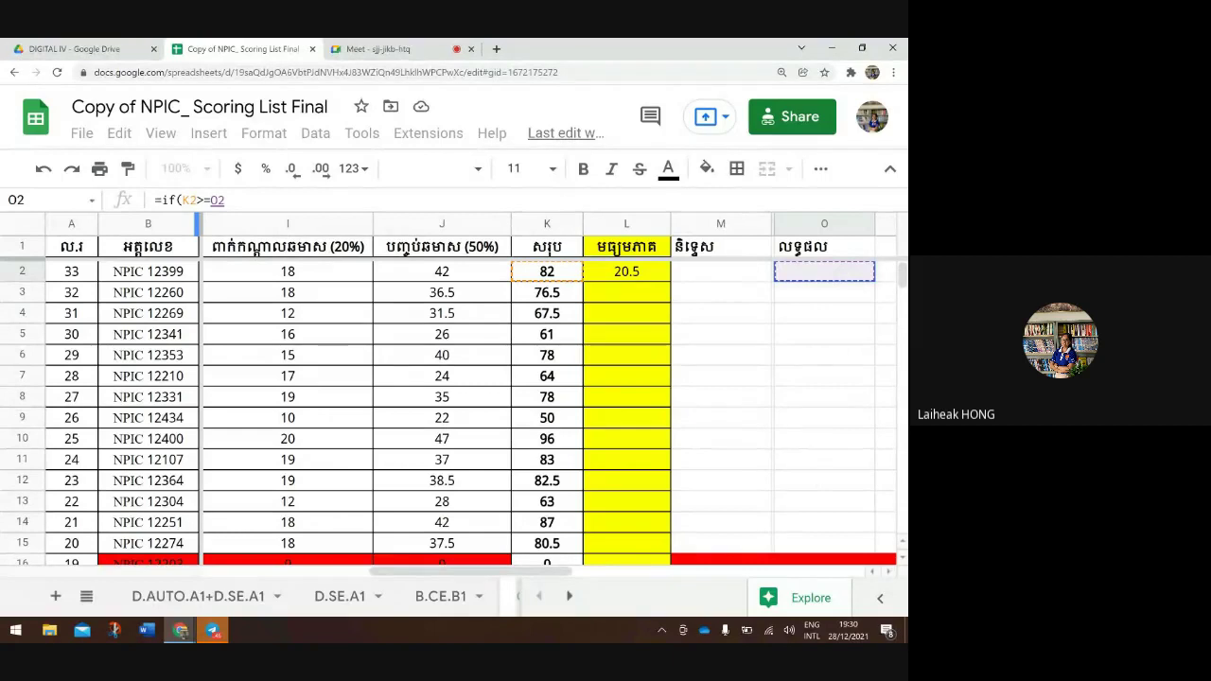
scroll(497, 387, "left", 2)
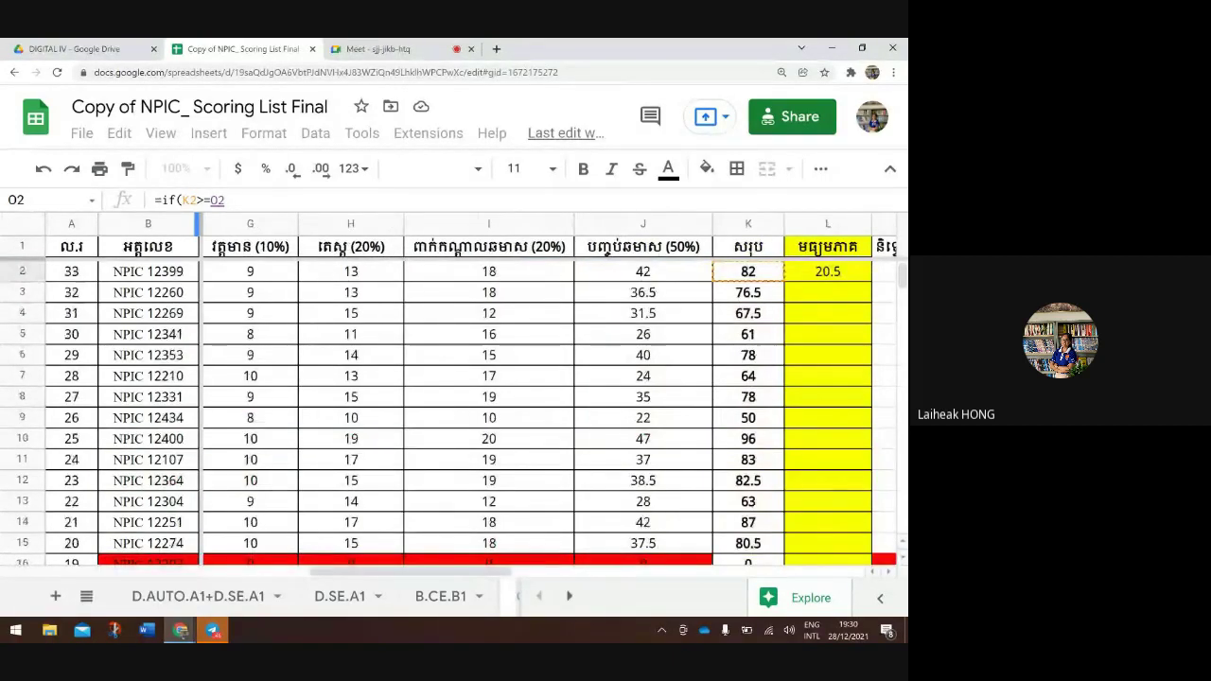
scroll(549, 388, "right", 2)
scroll(548, 387, "left", 1)
scroll(549, 388, "right", 1)
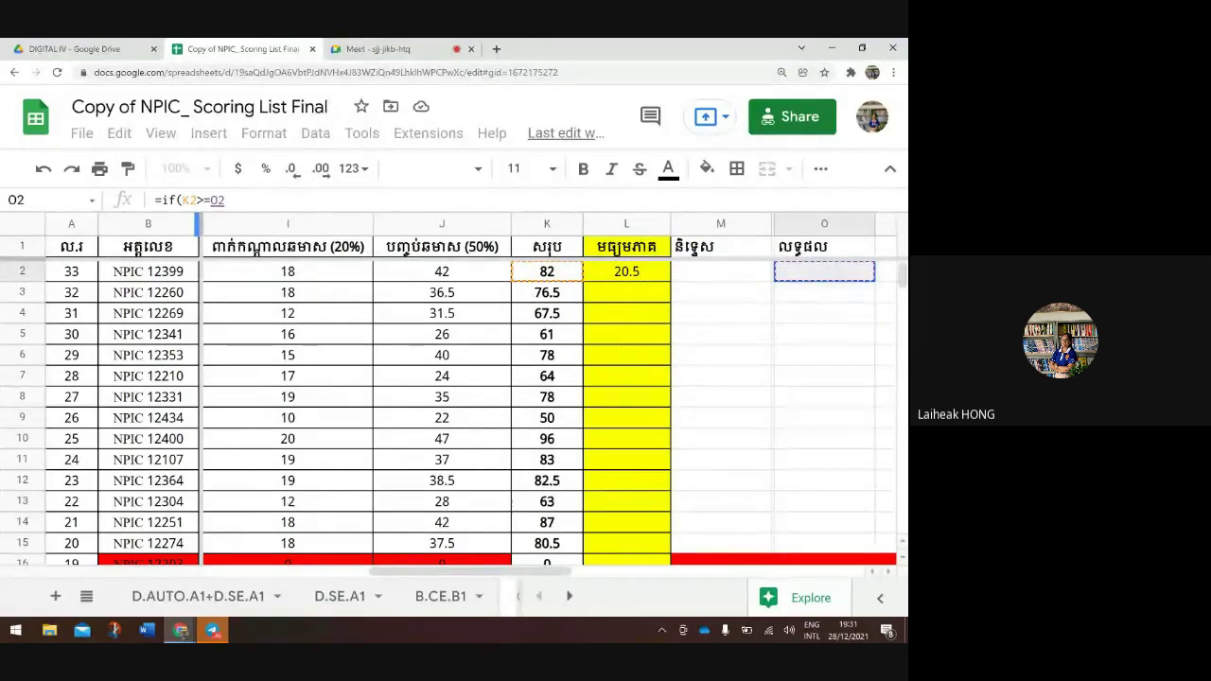
left_click(546, 270)
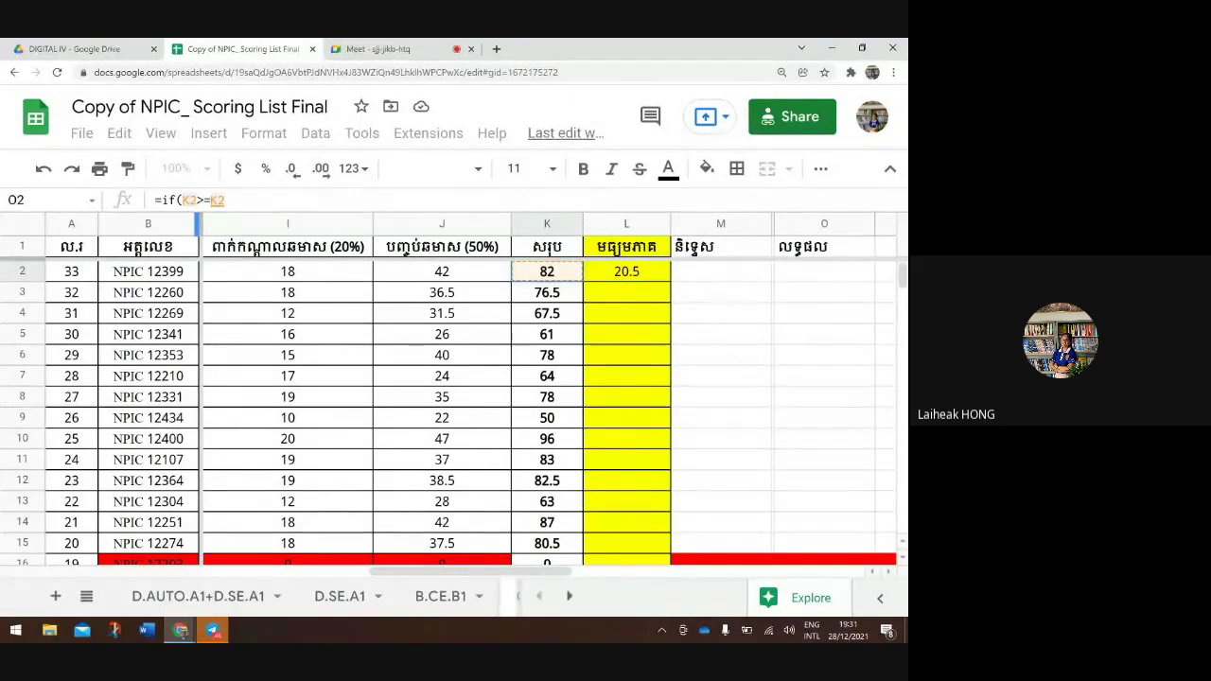
scroll(548, 407, "right", 3)
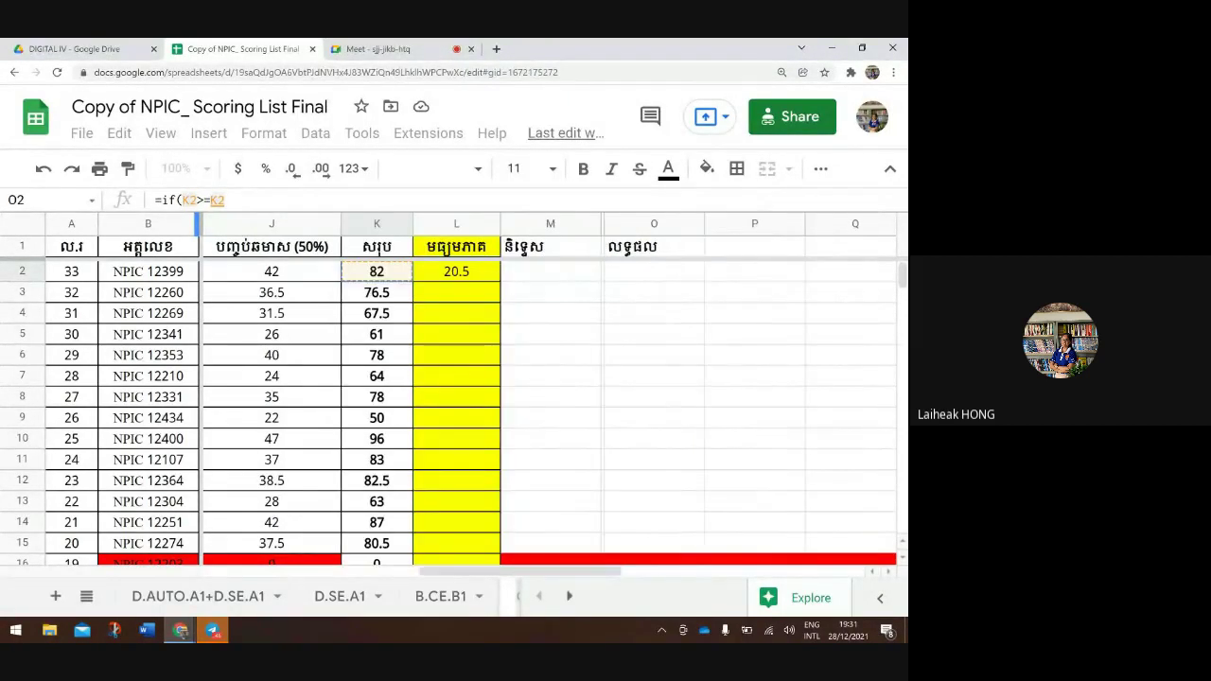
scroll(548, 407, "left", 5)
scroll(549, 407, "right", 1)
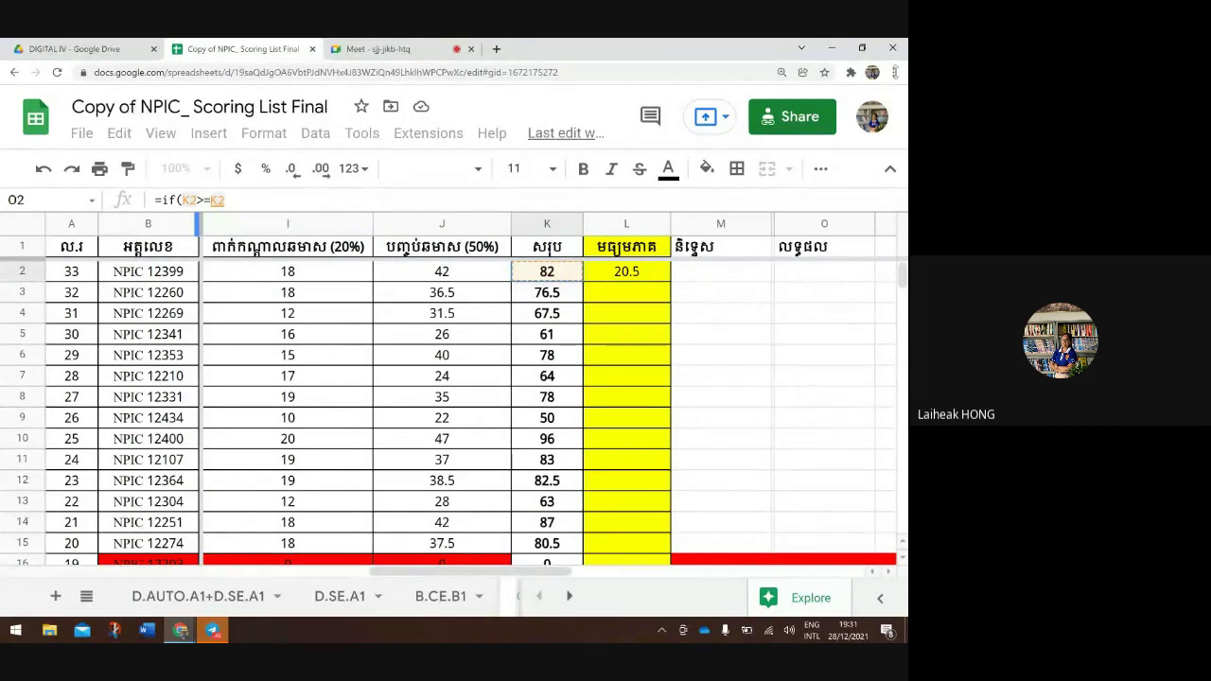
left_click(797, 247)
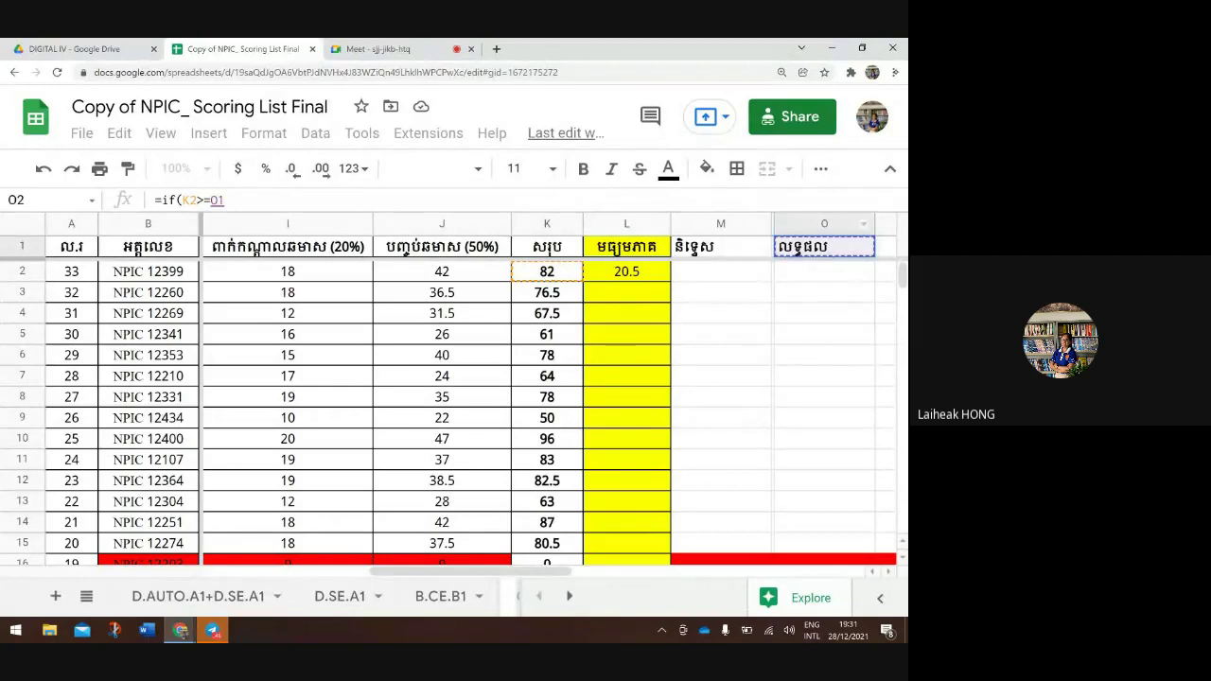
key("BackSpace")
key("BackSpace")
left_click(728, 245)
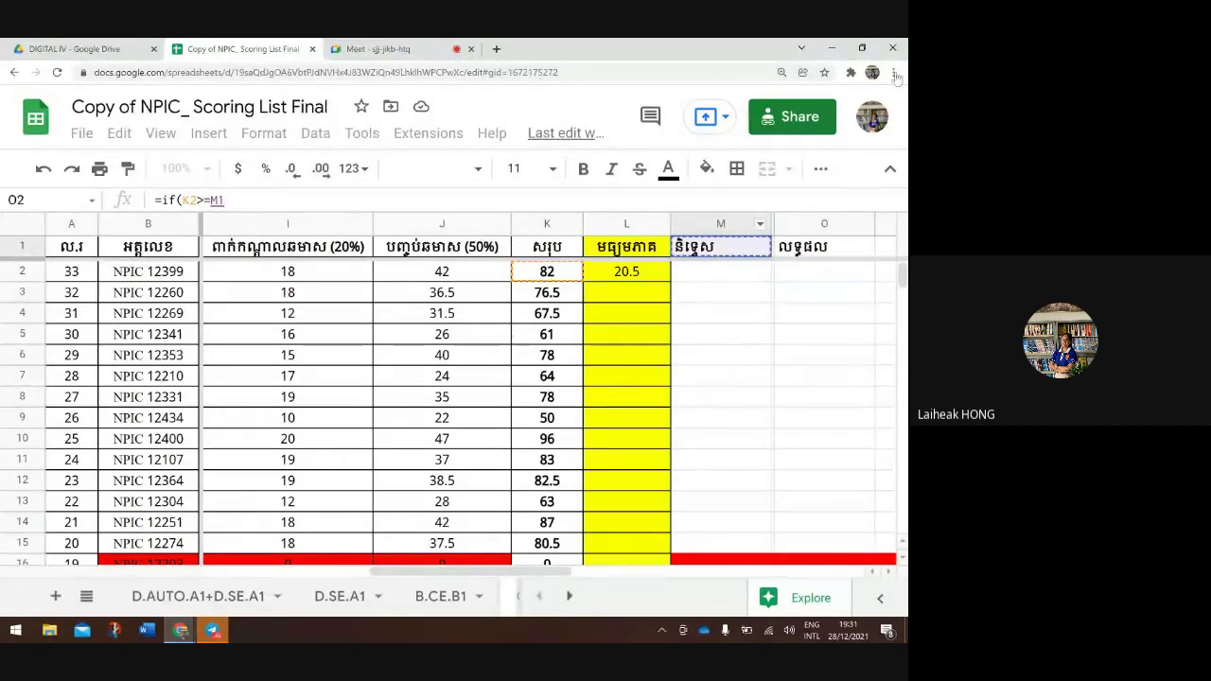
left_click(797, 248)
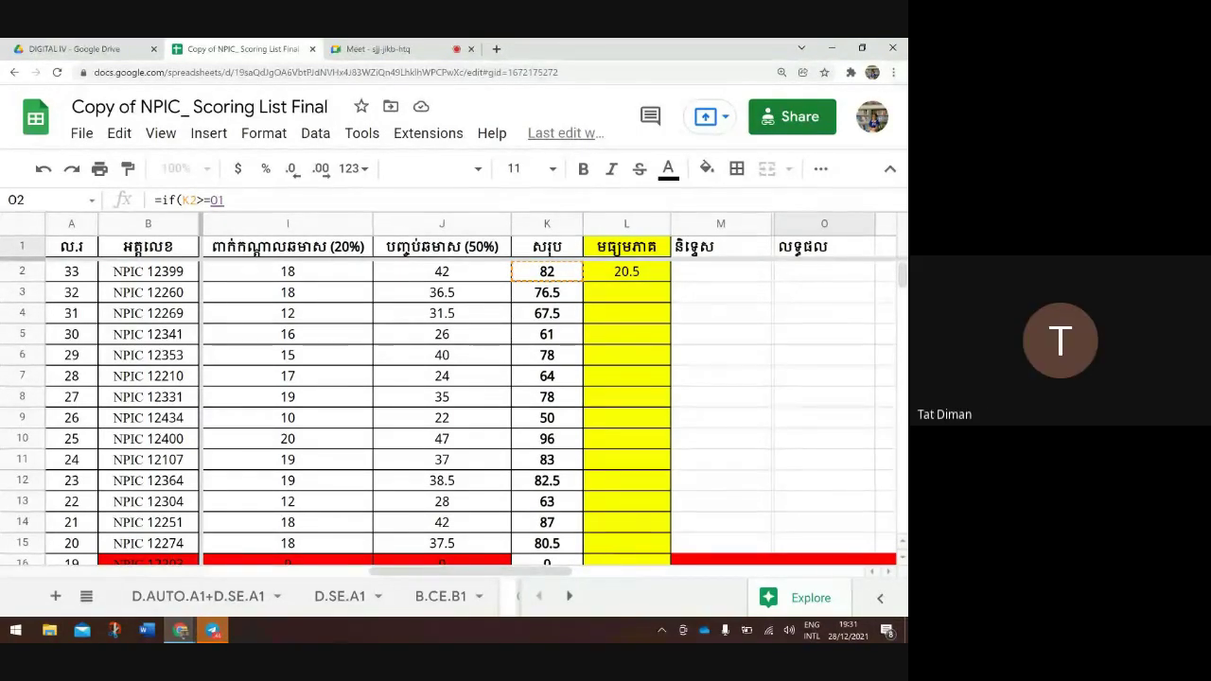
key("ctrl+Tab")
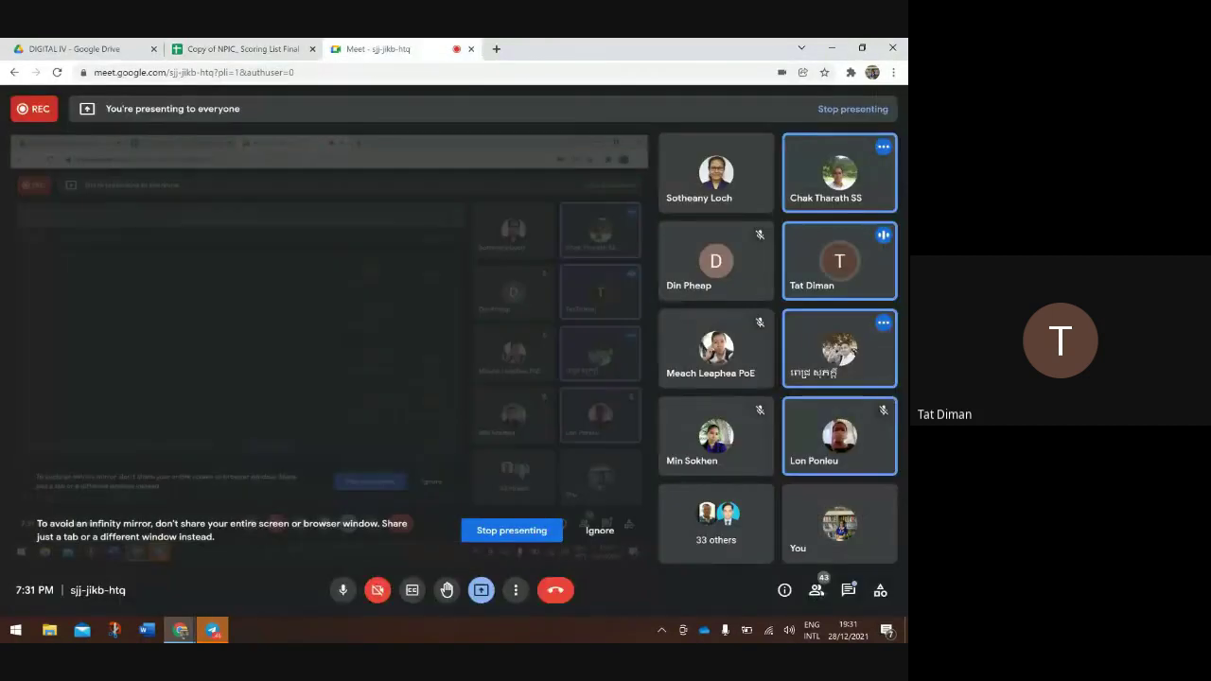
key("ctrl+shift+Tab")
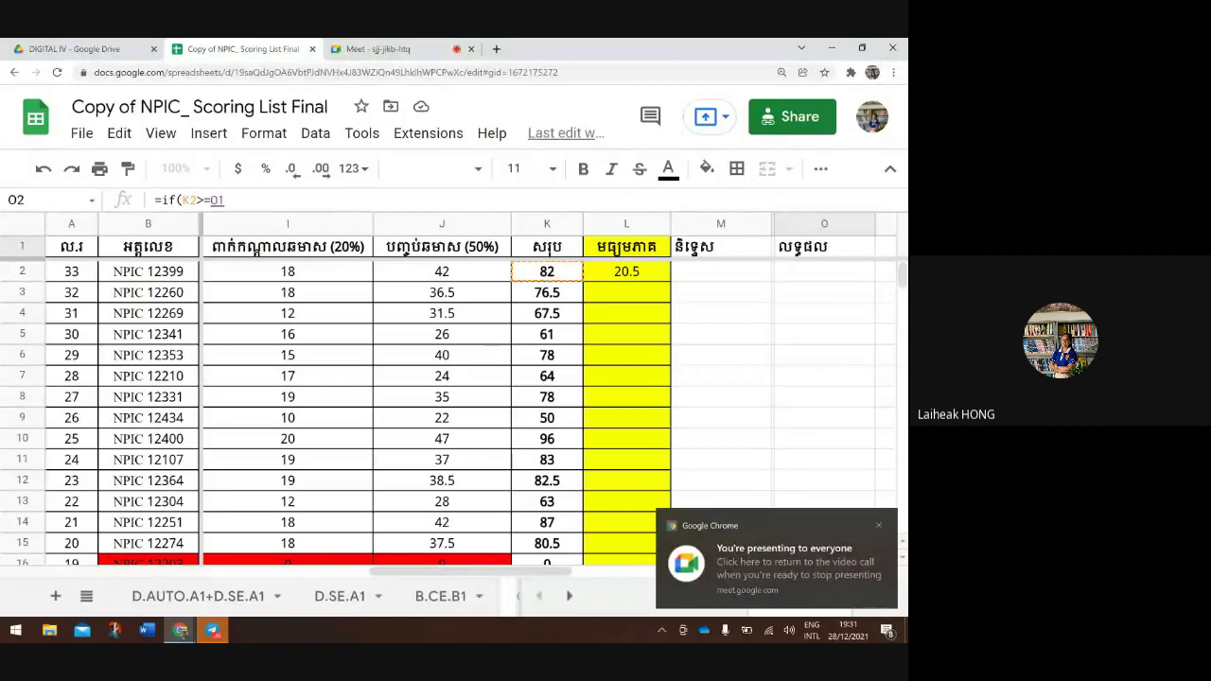
left_click(820, 168)
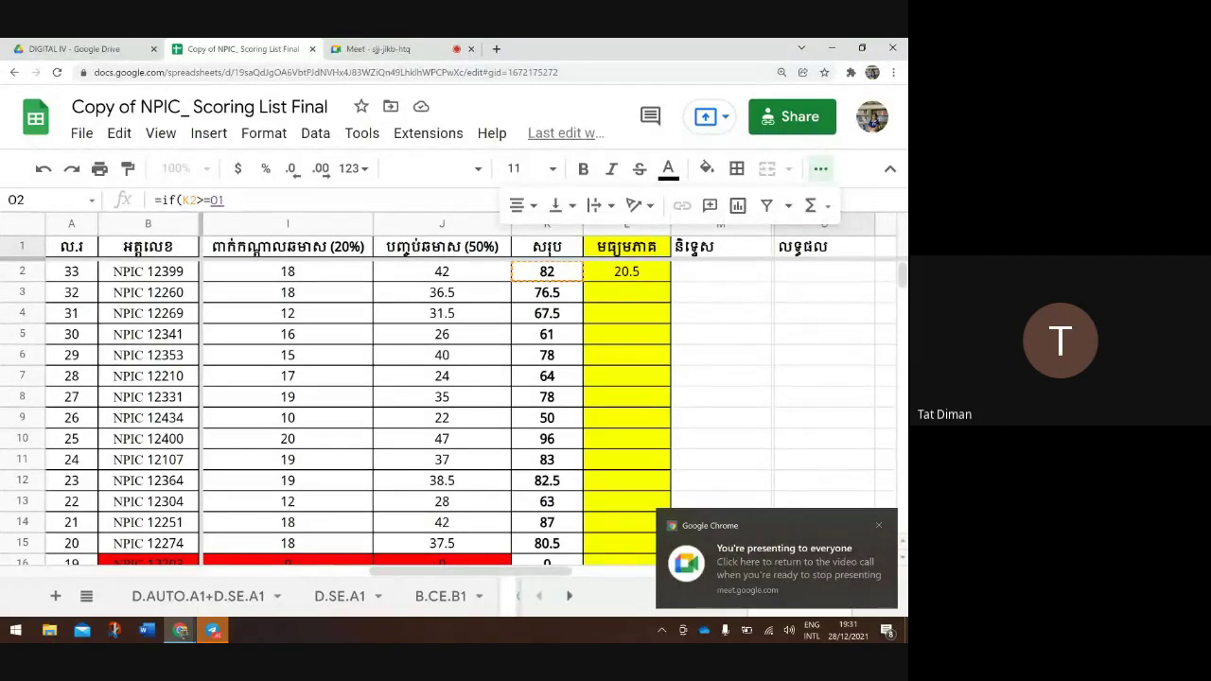
left_click(823, 313)
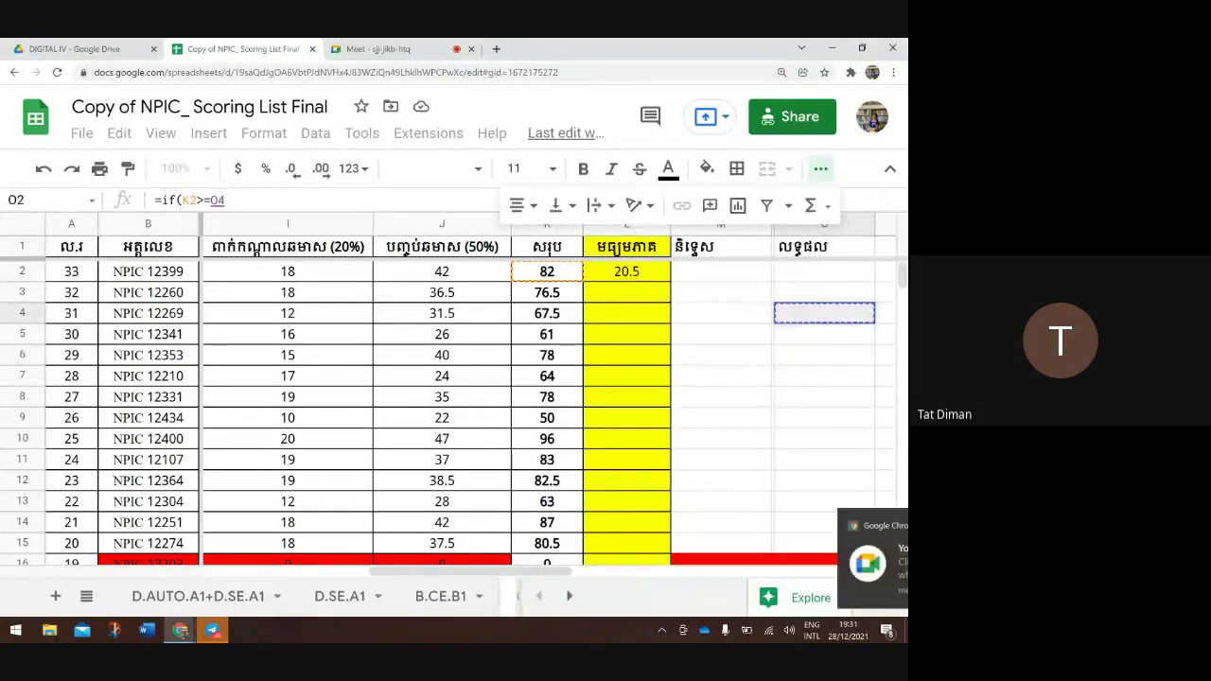
left_click(824, 271)
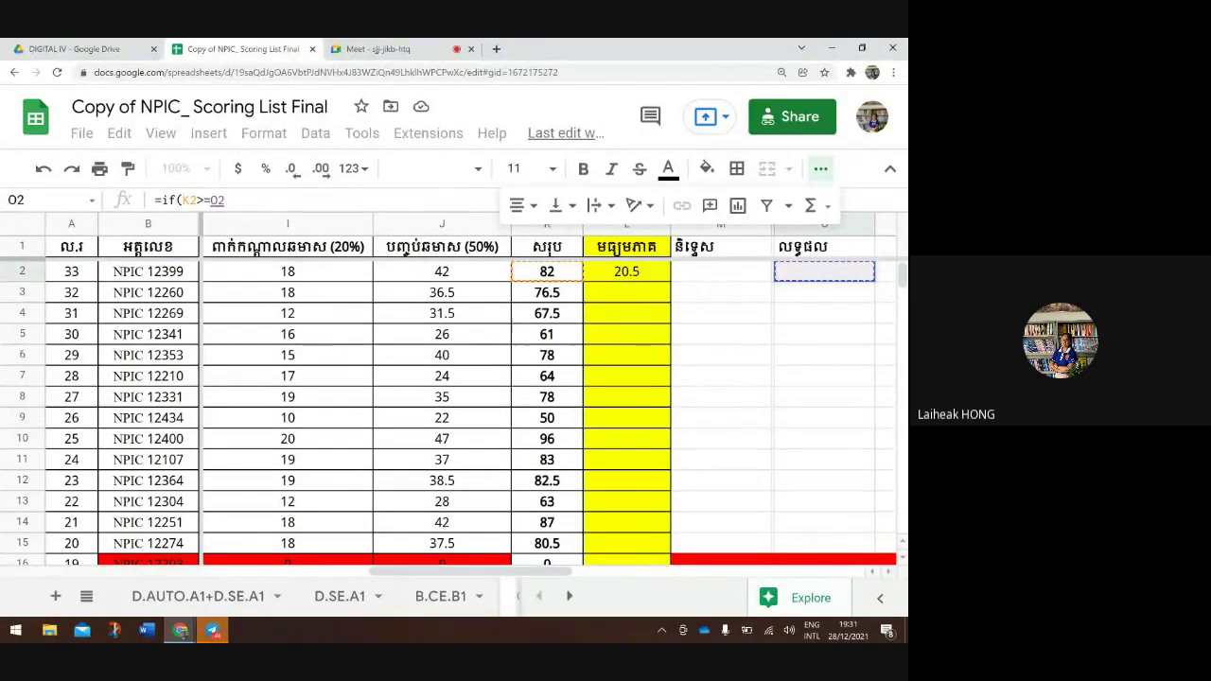
Close the spreadsheet with its unfinished formula and reopen Copy of NPIC_ Scoring List Final from the DIGITAL IV folder in Google Drive
key("ctrl+w")
key("Return")
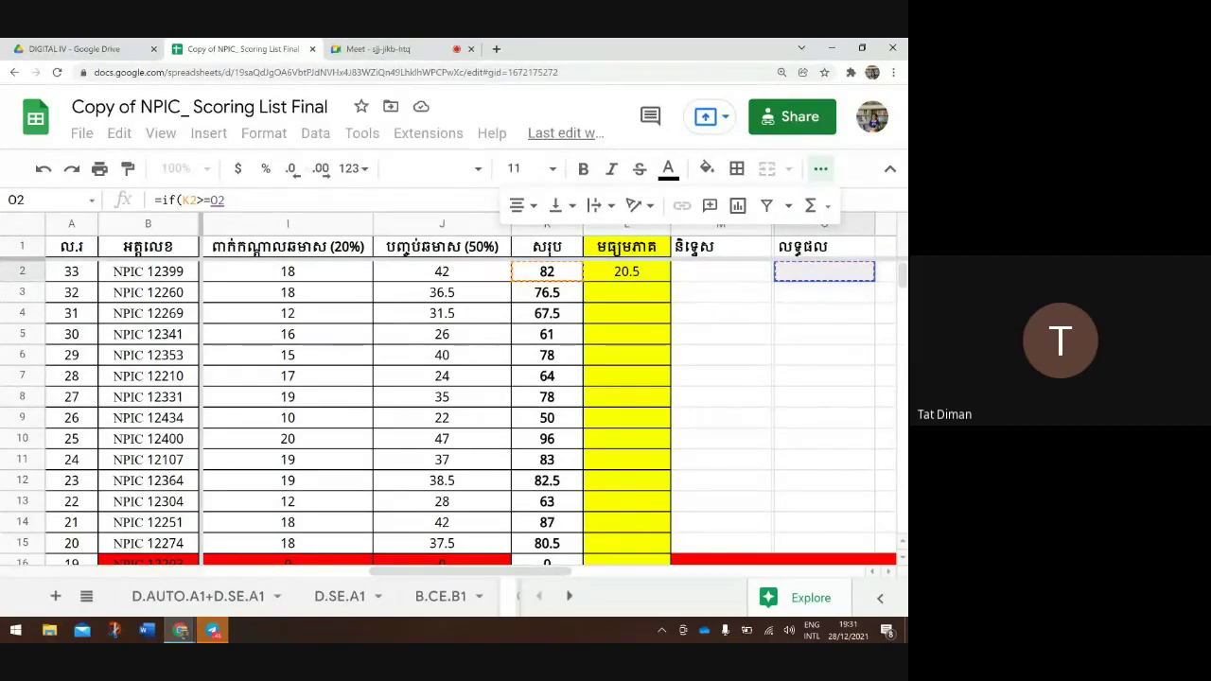
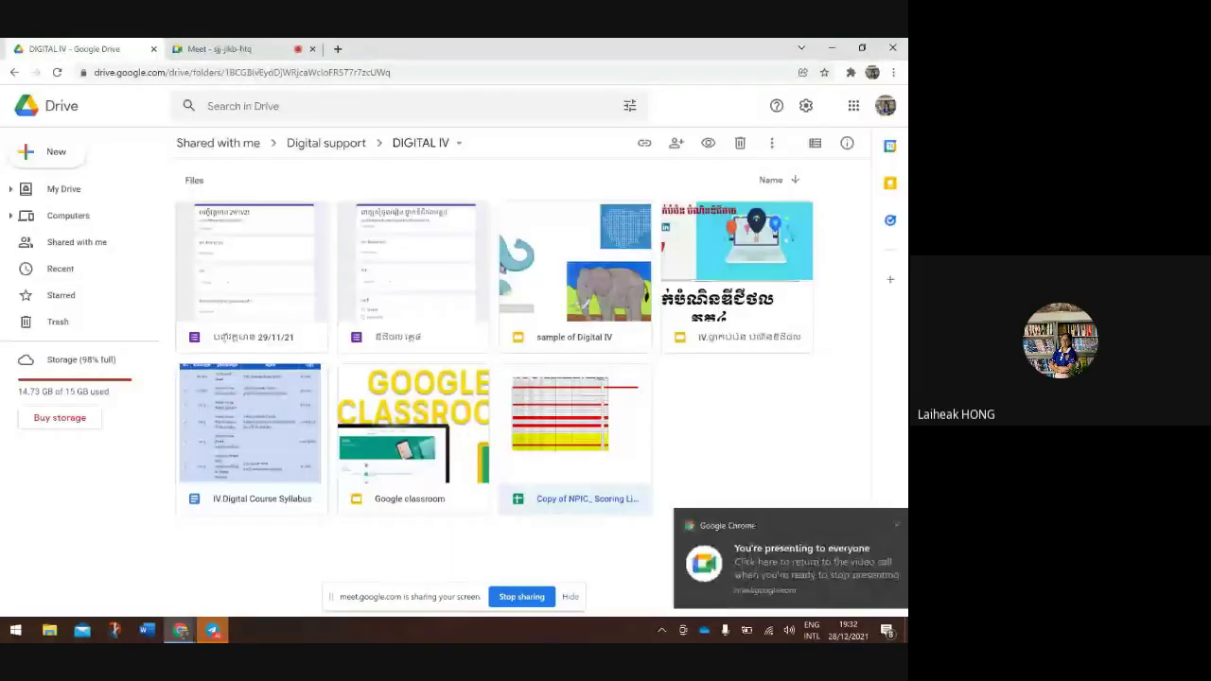
key("Return")
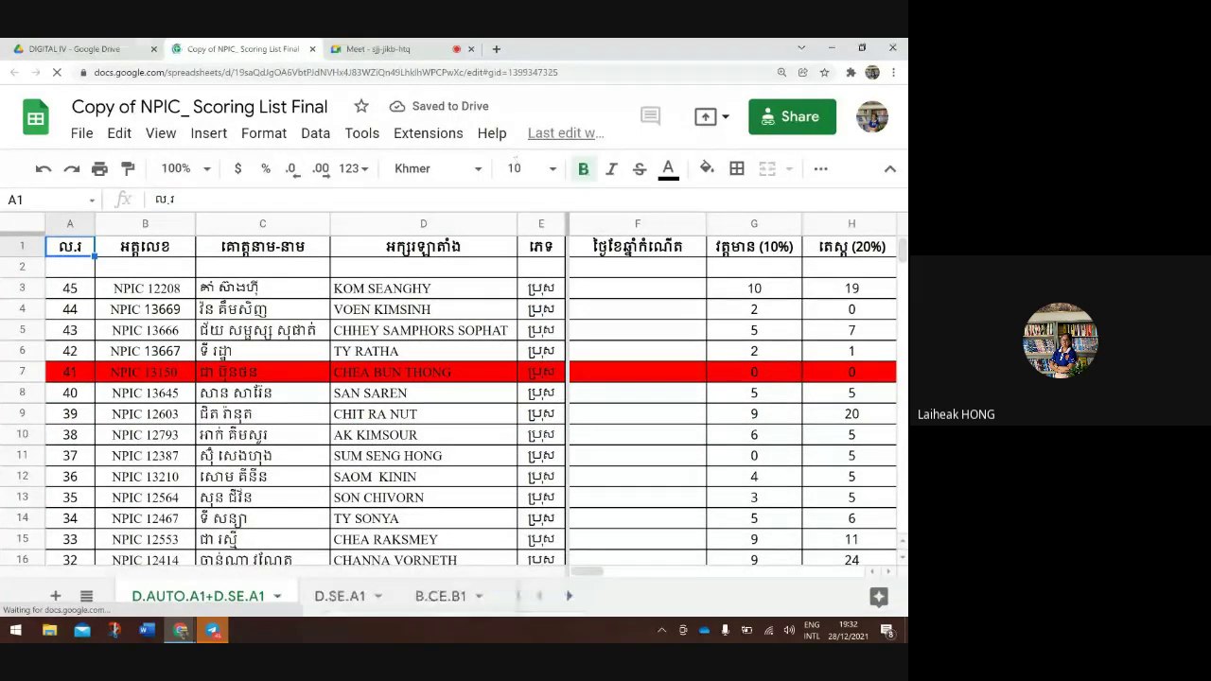
scroll(732, 397, "right", 6)
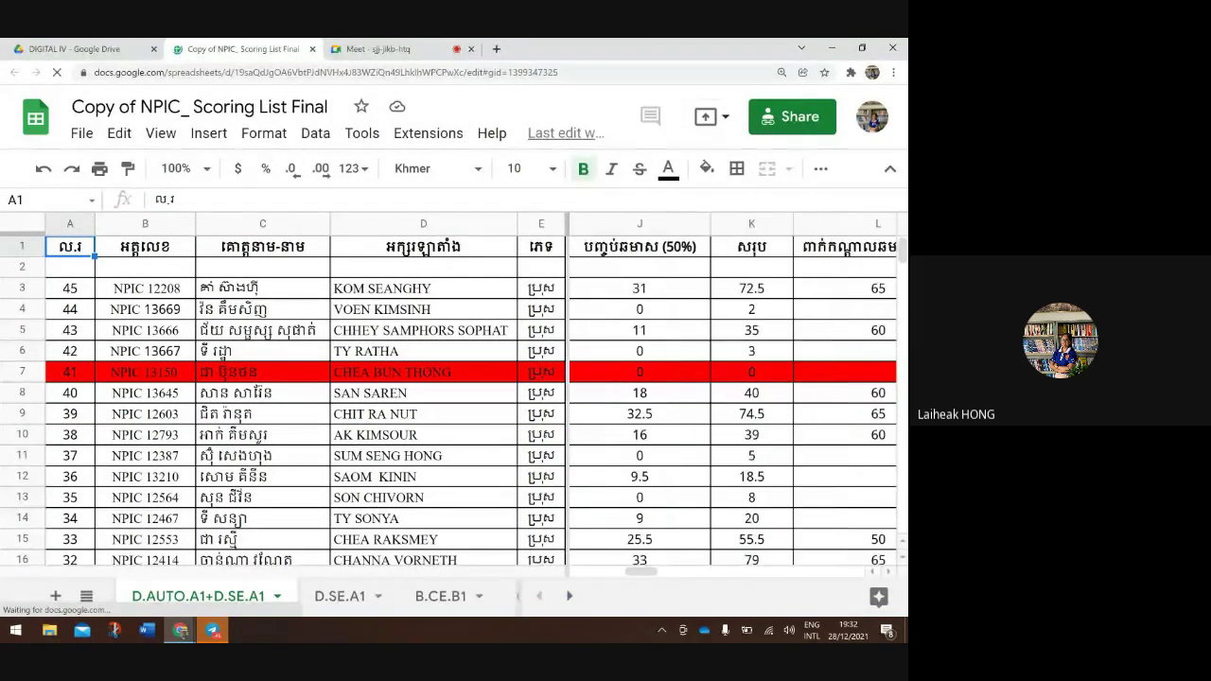
scroll(732, 398, "right", 3)
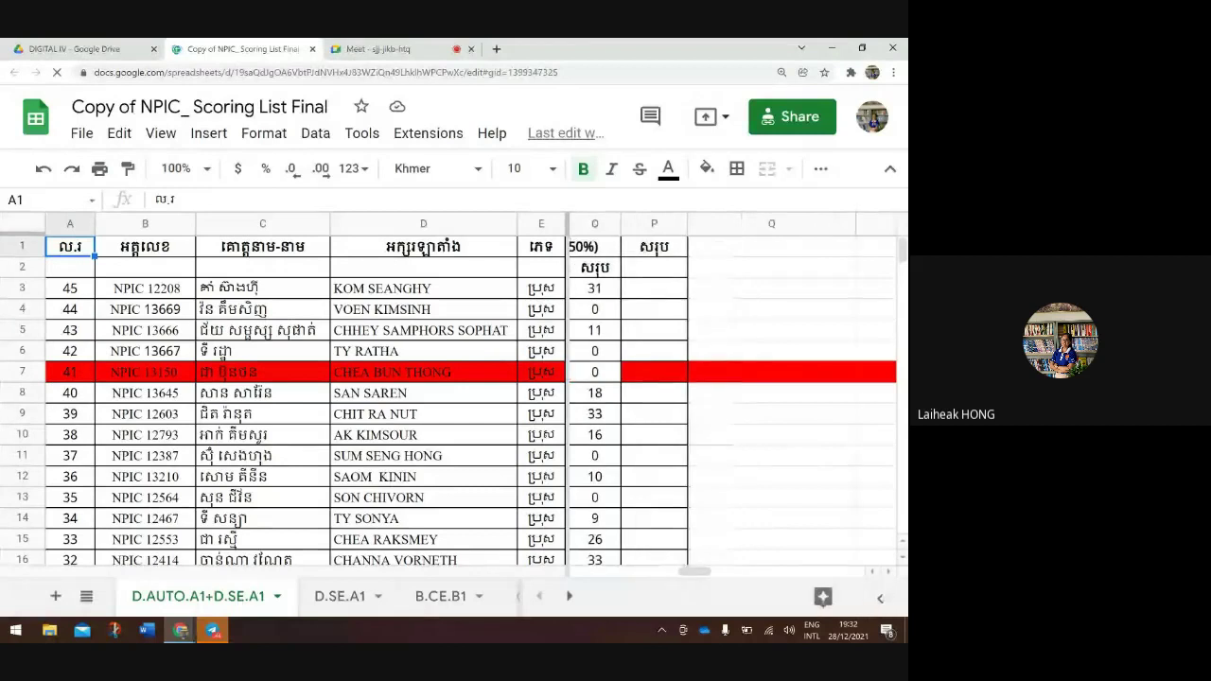
key("ctrl+space")
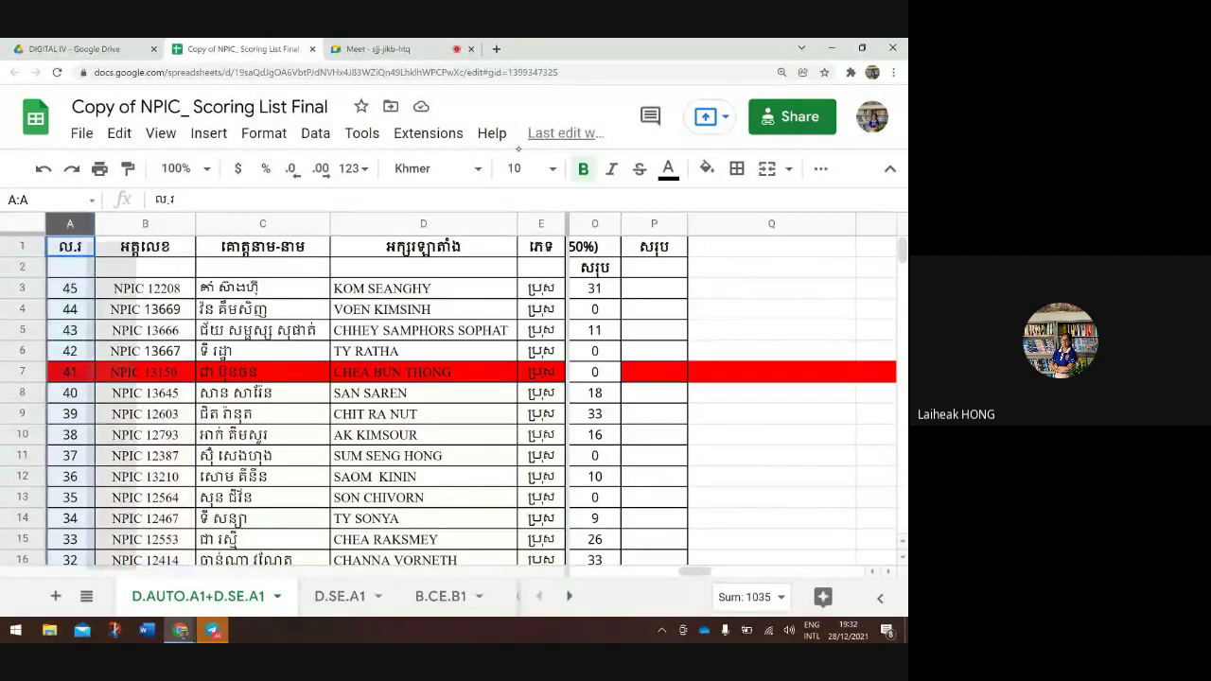
left_click(145, 224)
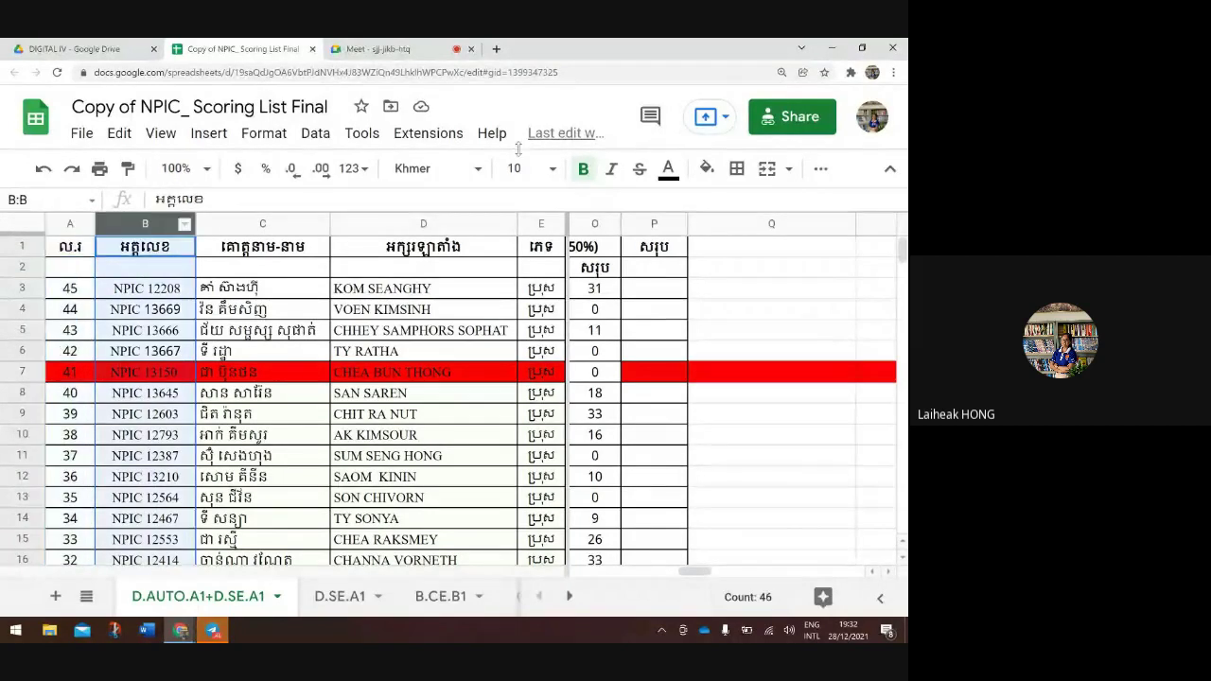
Hide columns A to E on the D.AUTO.A1+D.SE.A1 sheet
left_click(70, 223, "shift")
key("shift+Right")
key("shift+Right")
key("shift+Right")
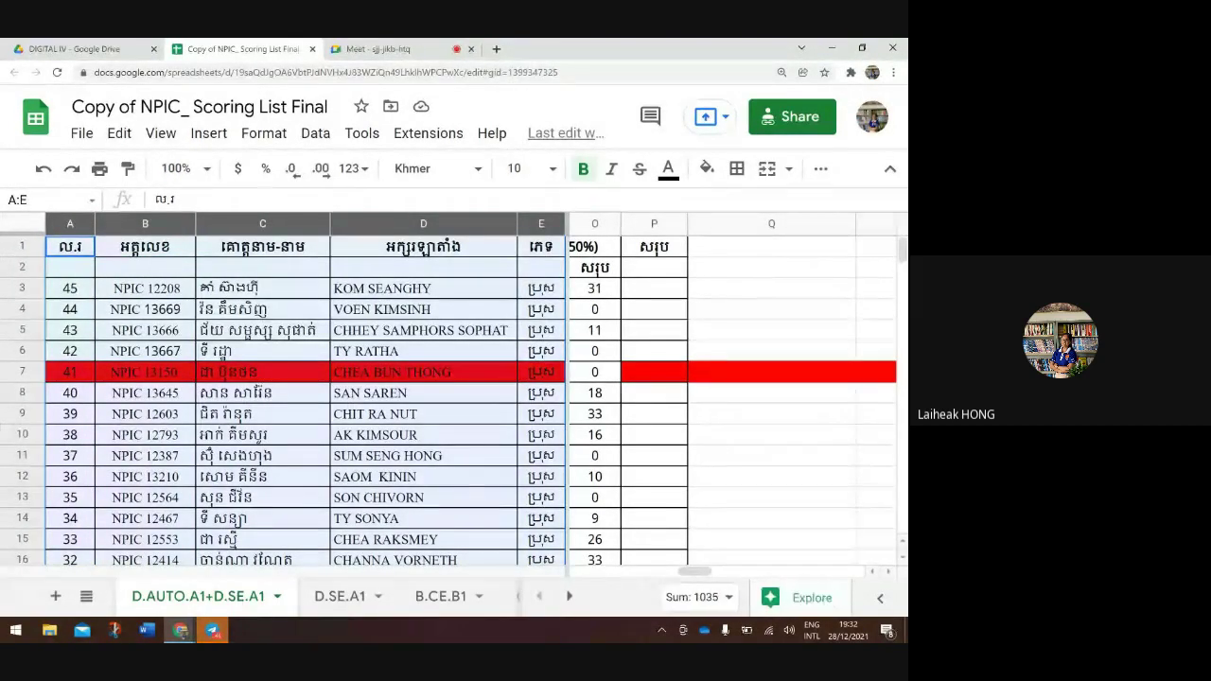
left_click(507, 224)
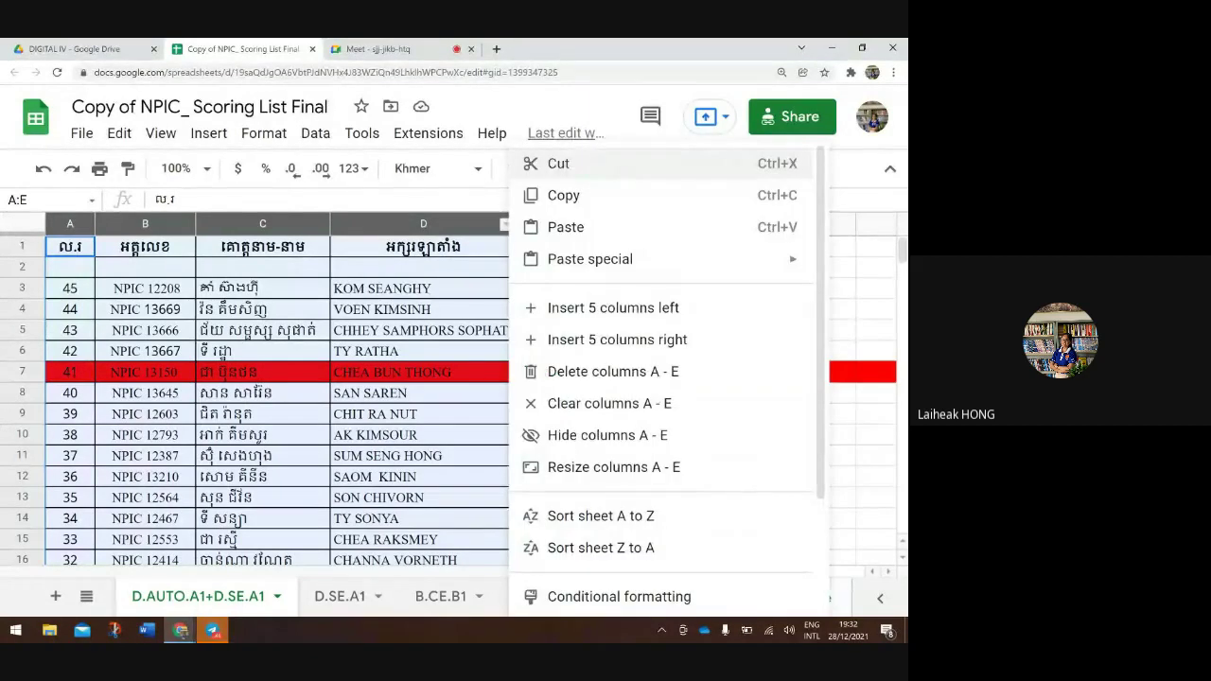
scroll(667, 378, "down", 1)
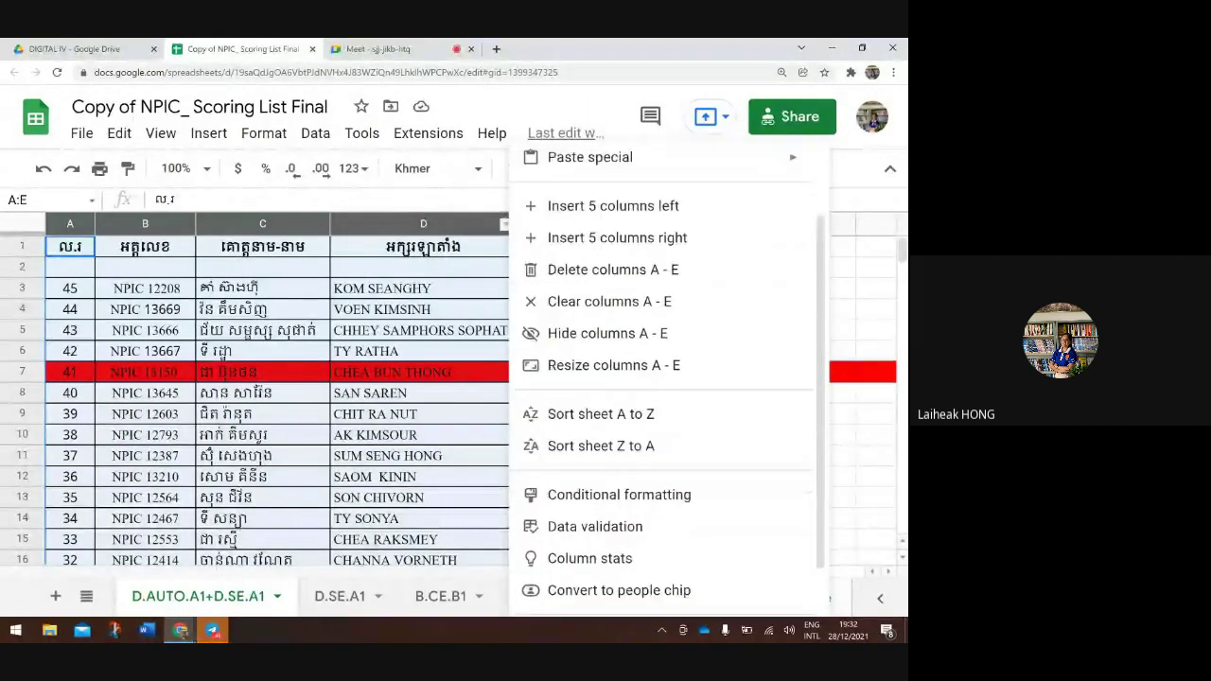
scroll(667, 379, "down", 1)
scroll(667, 378, "up", 1)
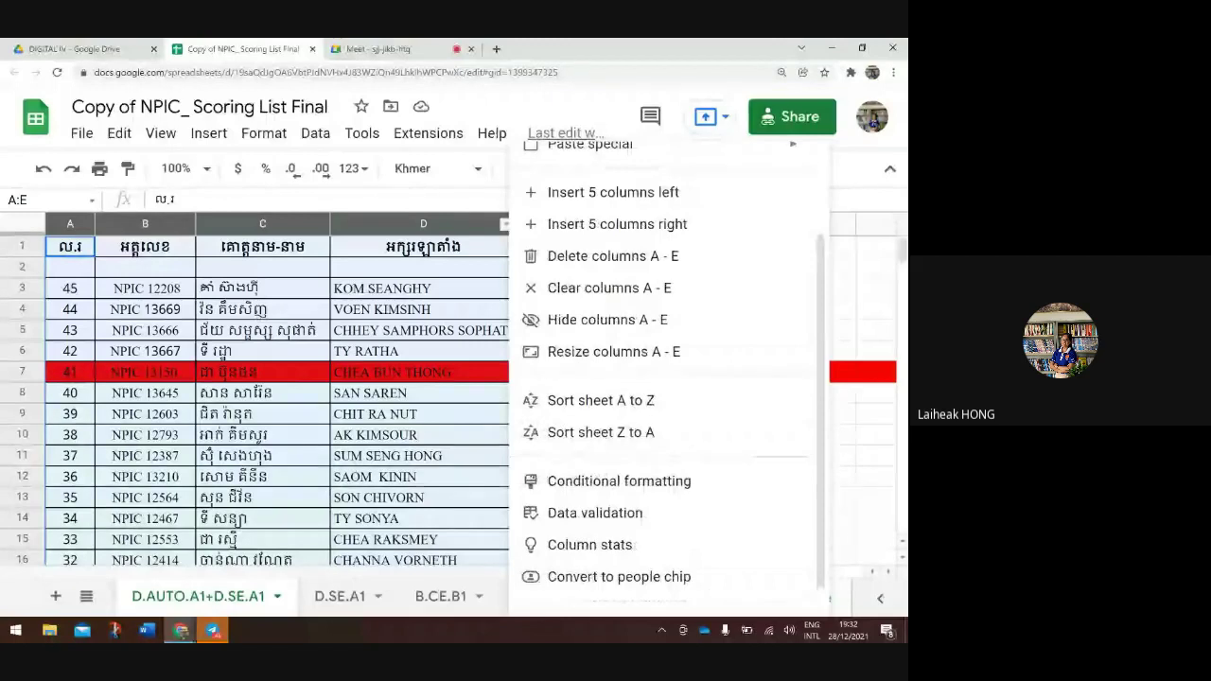
left_click(607, 320)
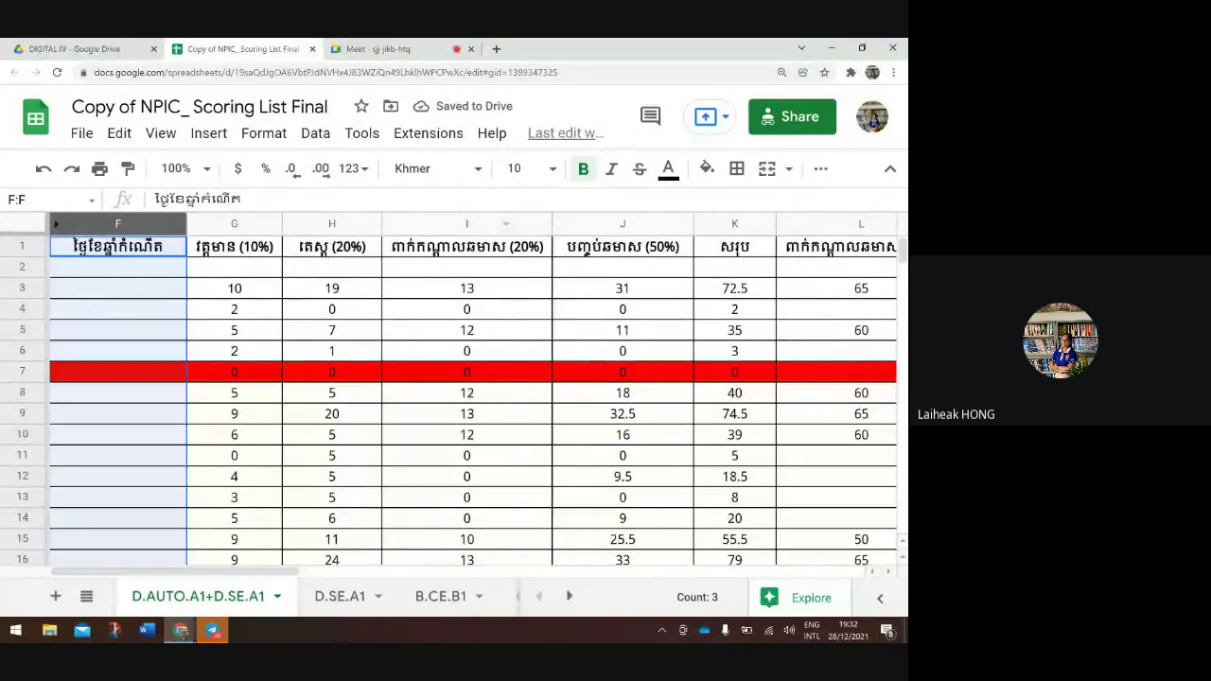
scroll(473, 398, "right", 6)
scroll(473, 398, "left", 2)
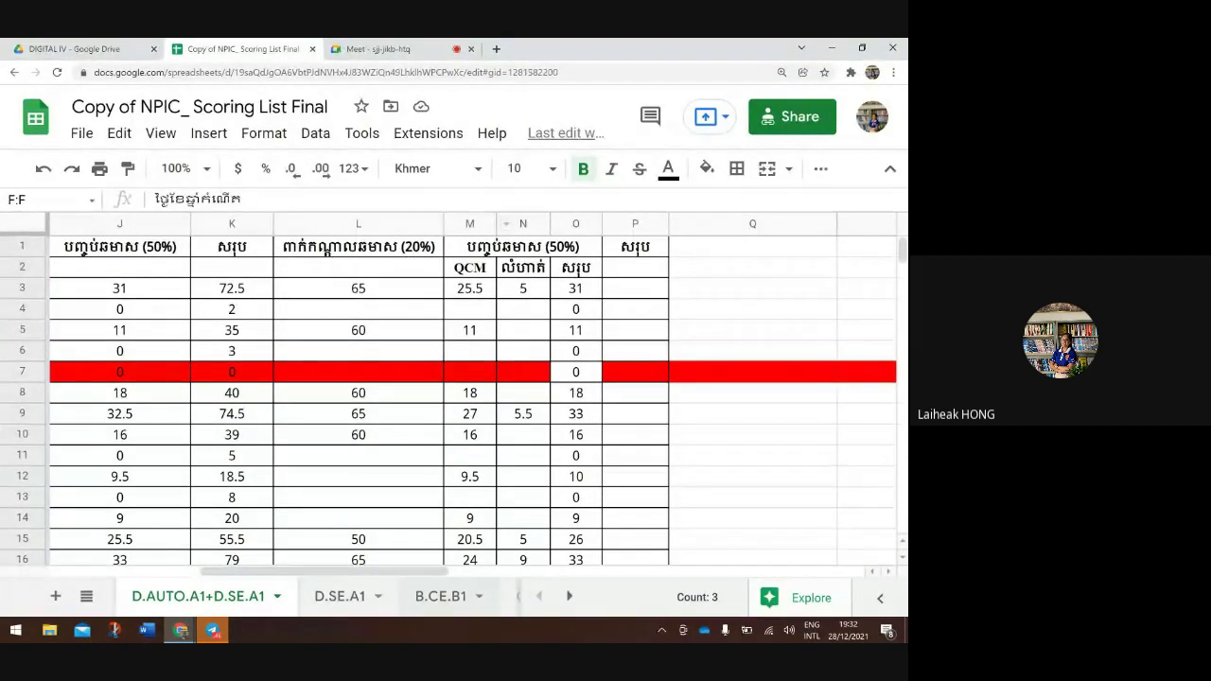
Switch to the Copy of B.CE.B1 sheet and go to the empty cells beneath the result heading in column O
left_click(441, 596)
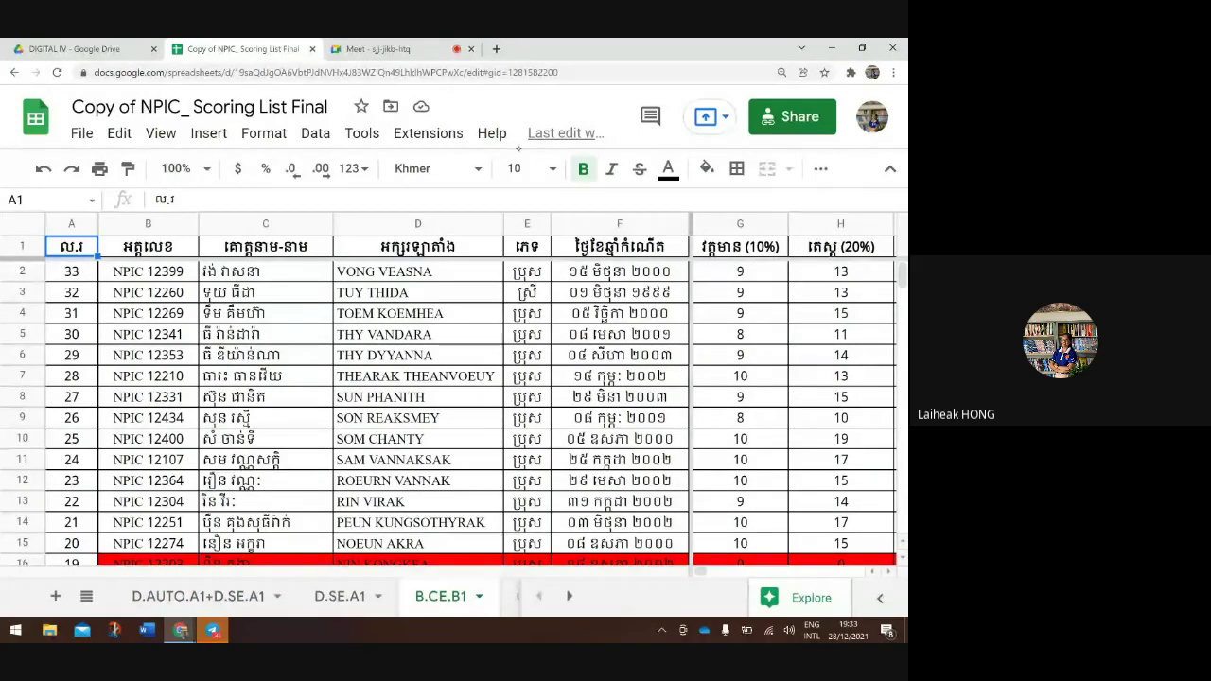
left_click(569, 596)
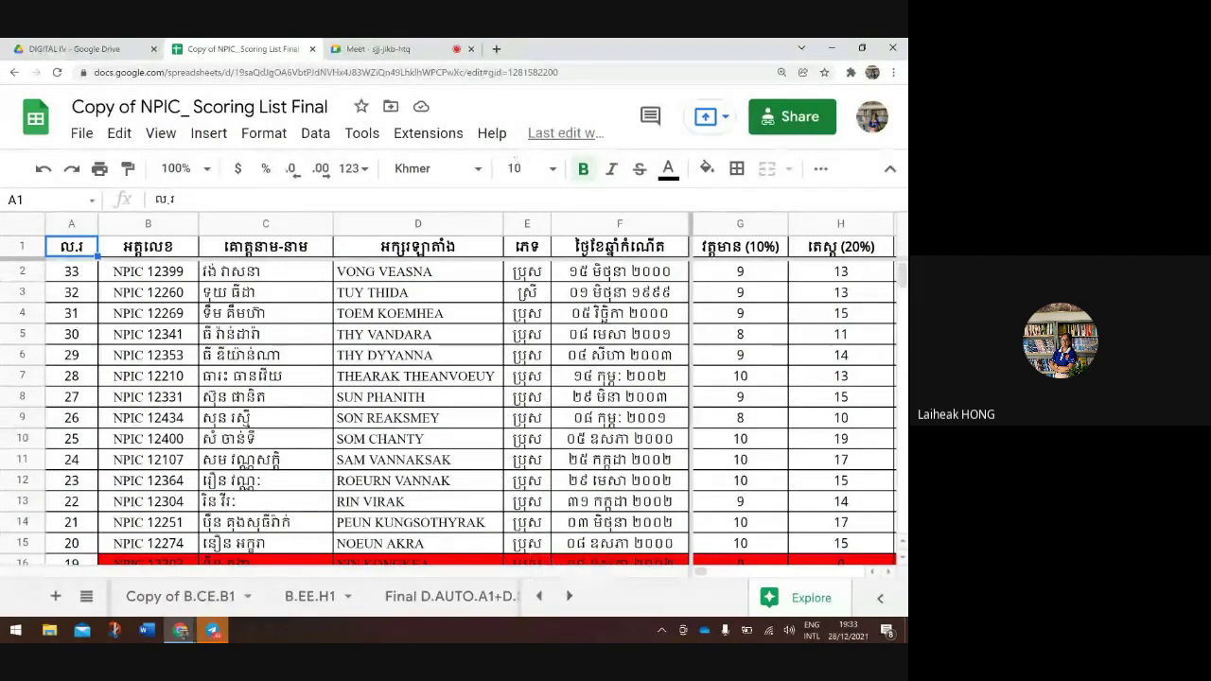
scroll(549, 398, "right", 5)
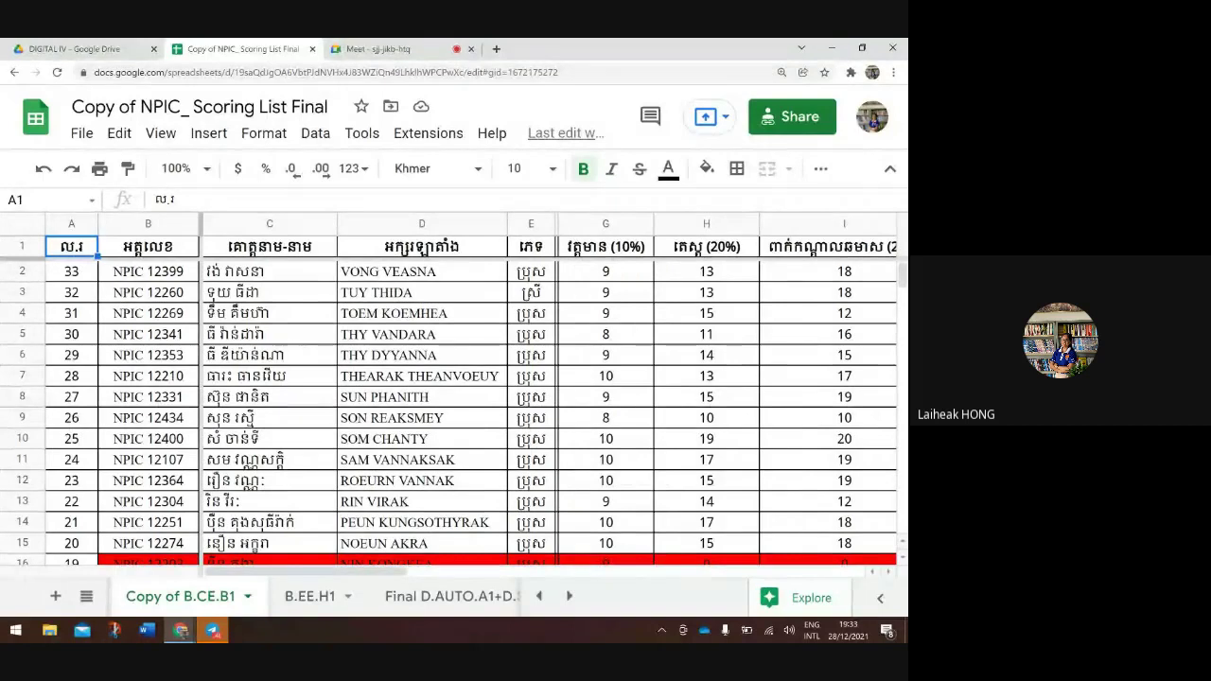
scroll(548, 397, "right", 5)
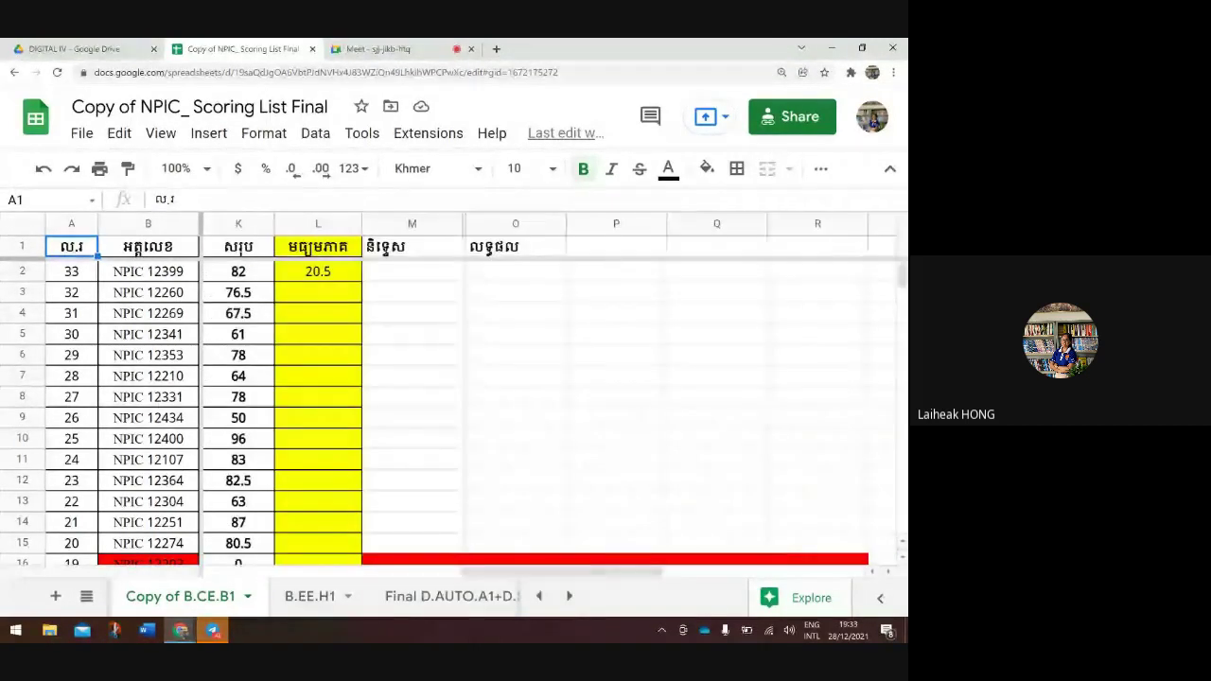
scroll(549, 397, "left", 1)
left_click(653, 293)
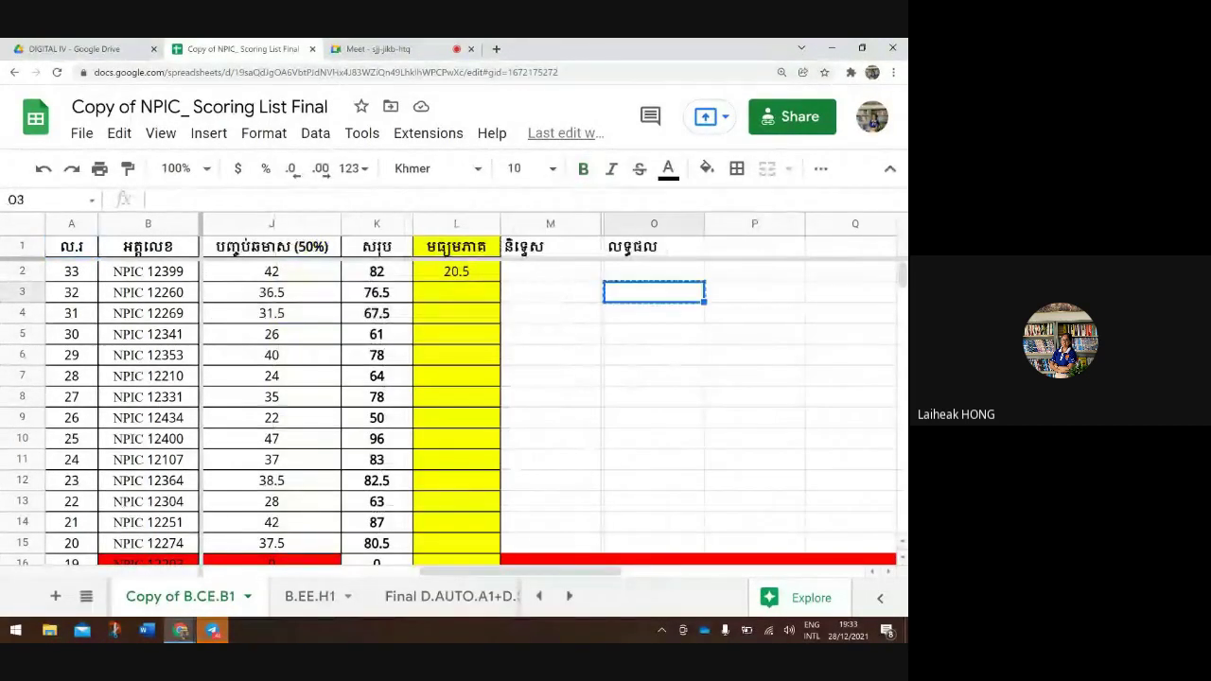
Paste the copied Google Meet link over the result heading in cell O1
left_click(551, 247)
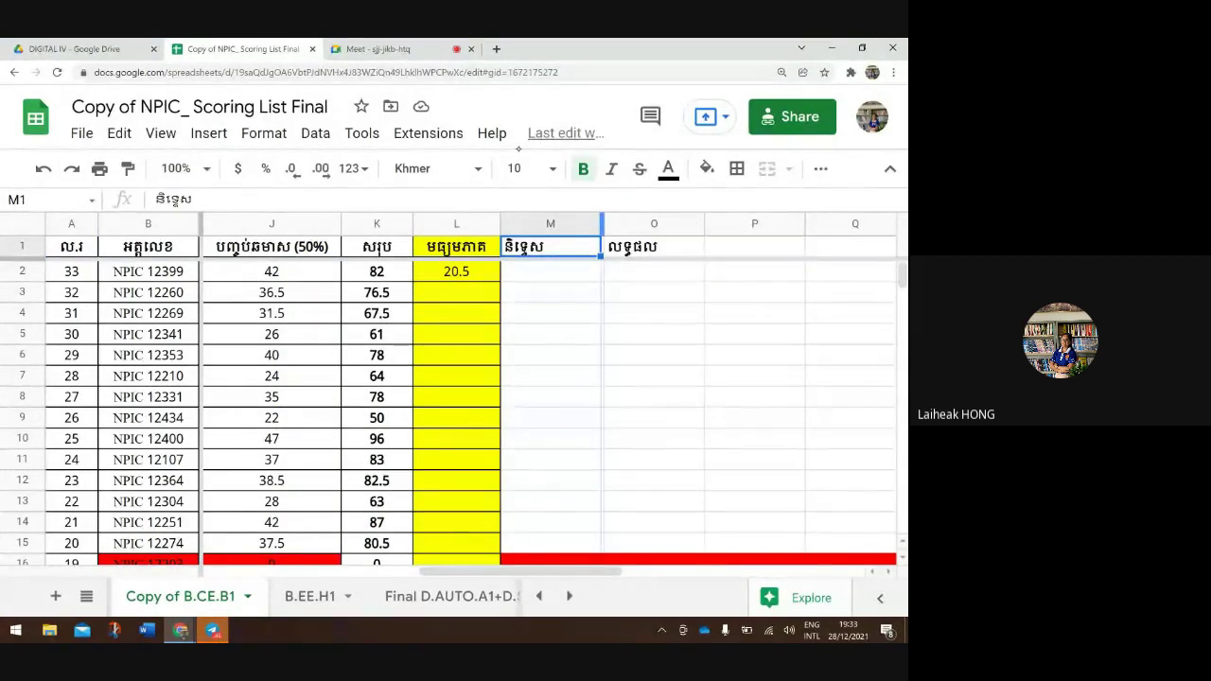
right_click(610, 246)
left_click(549, 313)
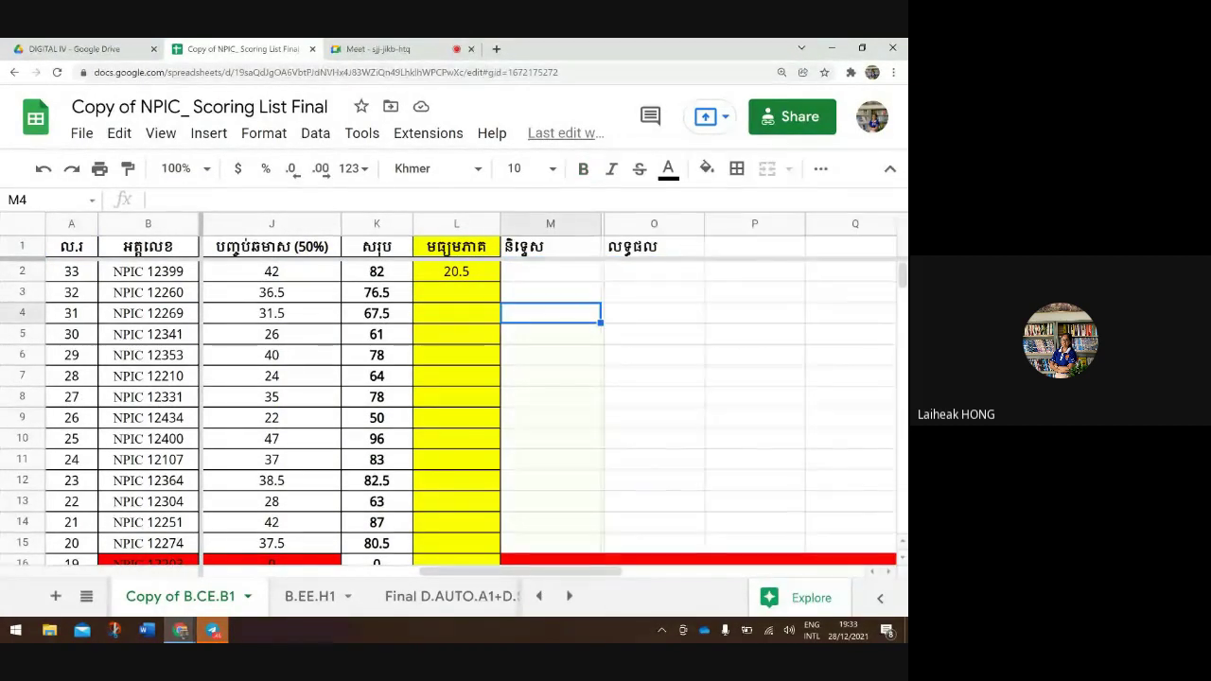
right_click(610, 247)
left_click(662, 224)
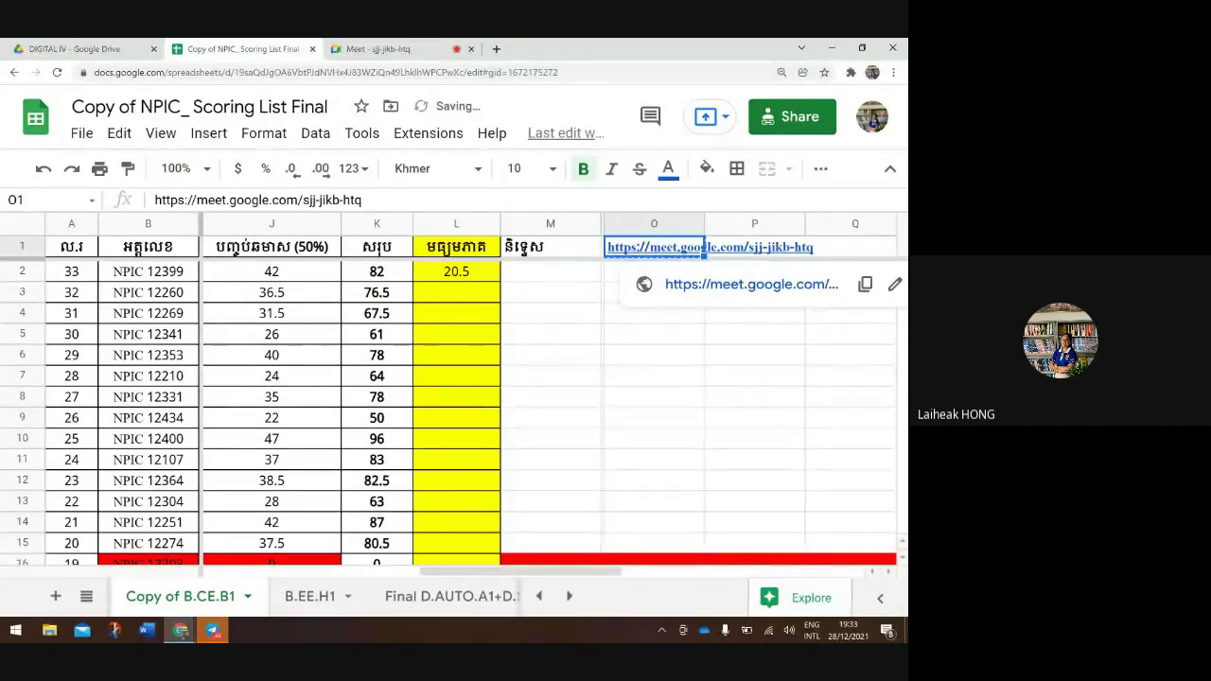
scroll(615, 397, "left", 2)
scroll(562, 394, "right", 2)
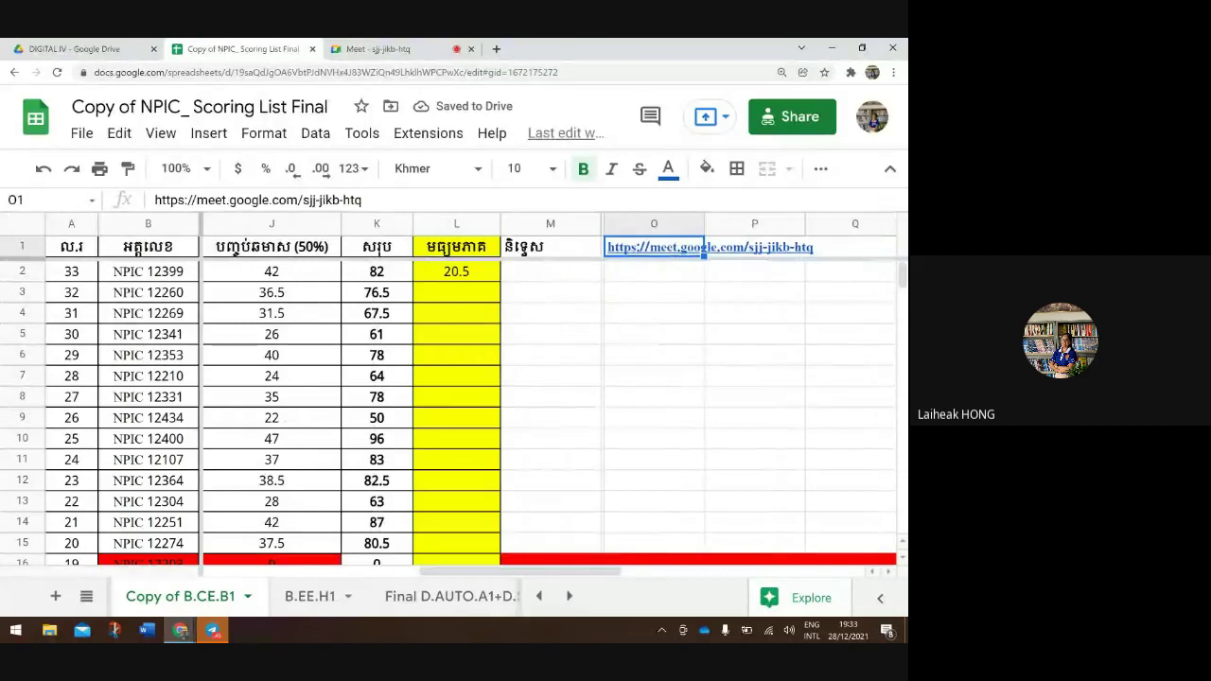
left_click(754, 313)
left_click(851, 247)
left_click(817, 247)
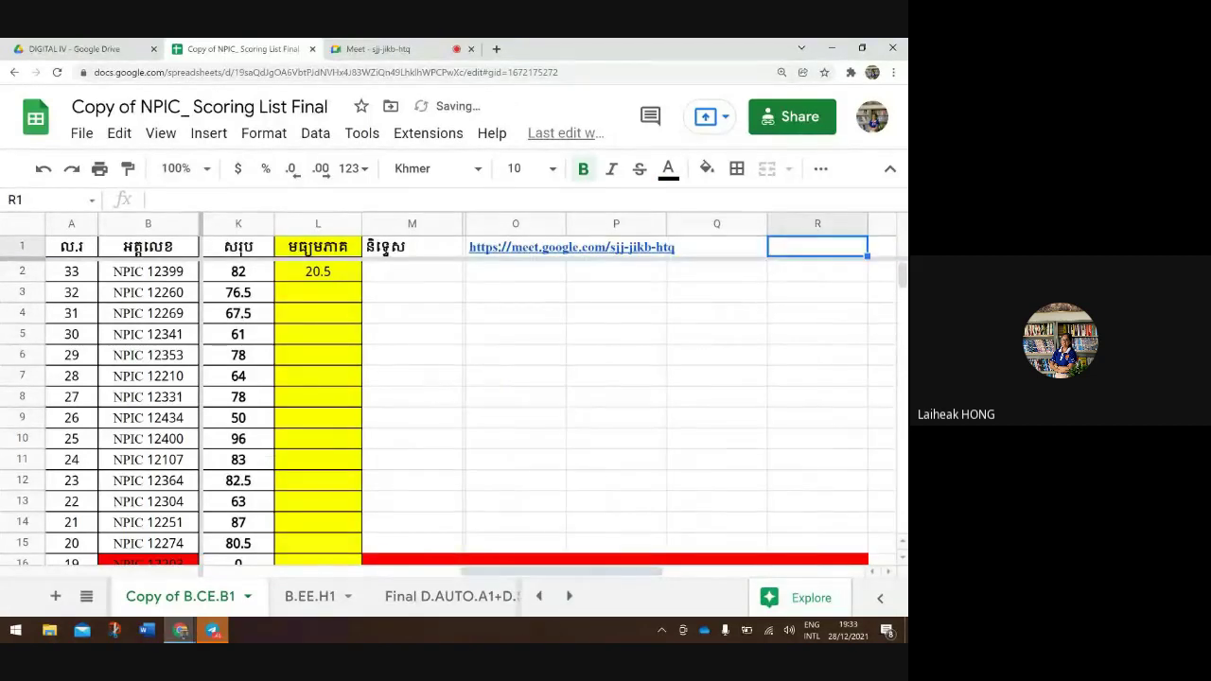
scroll(549, 397, "left", 3)
scroll(549, 397, "right", 2)
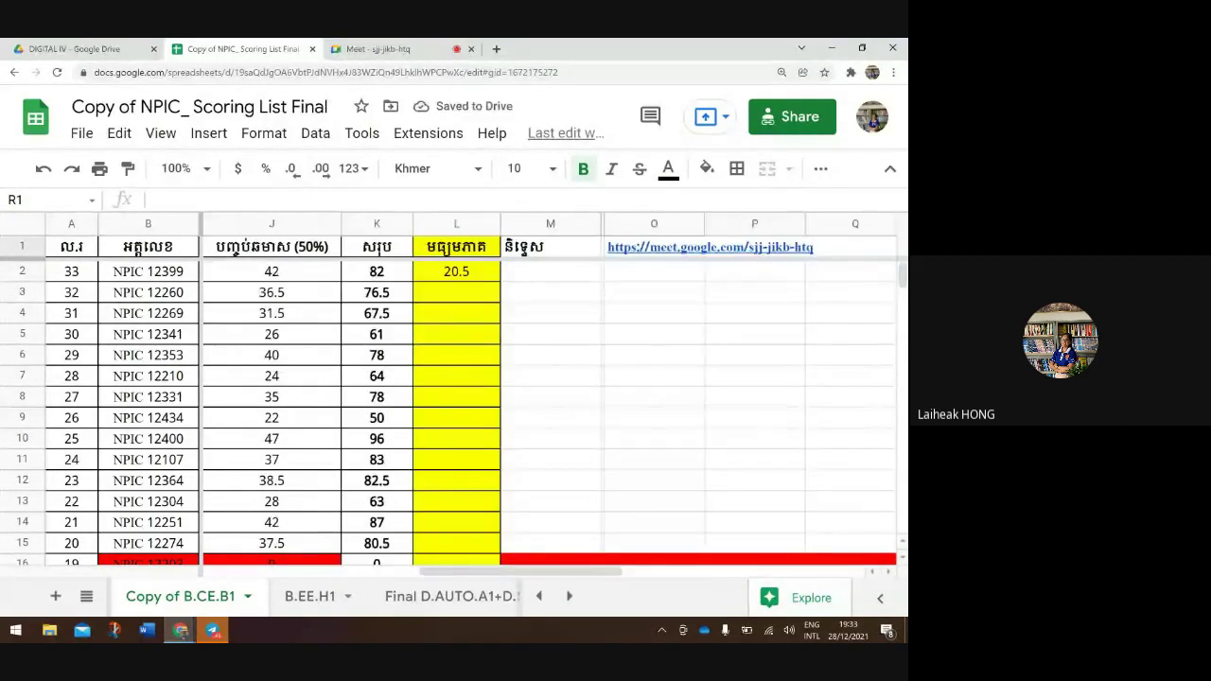
left_click(754, 313)
left_click(754, 247)
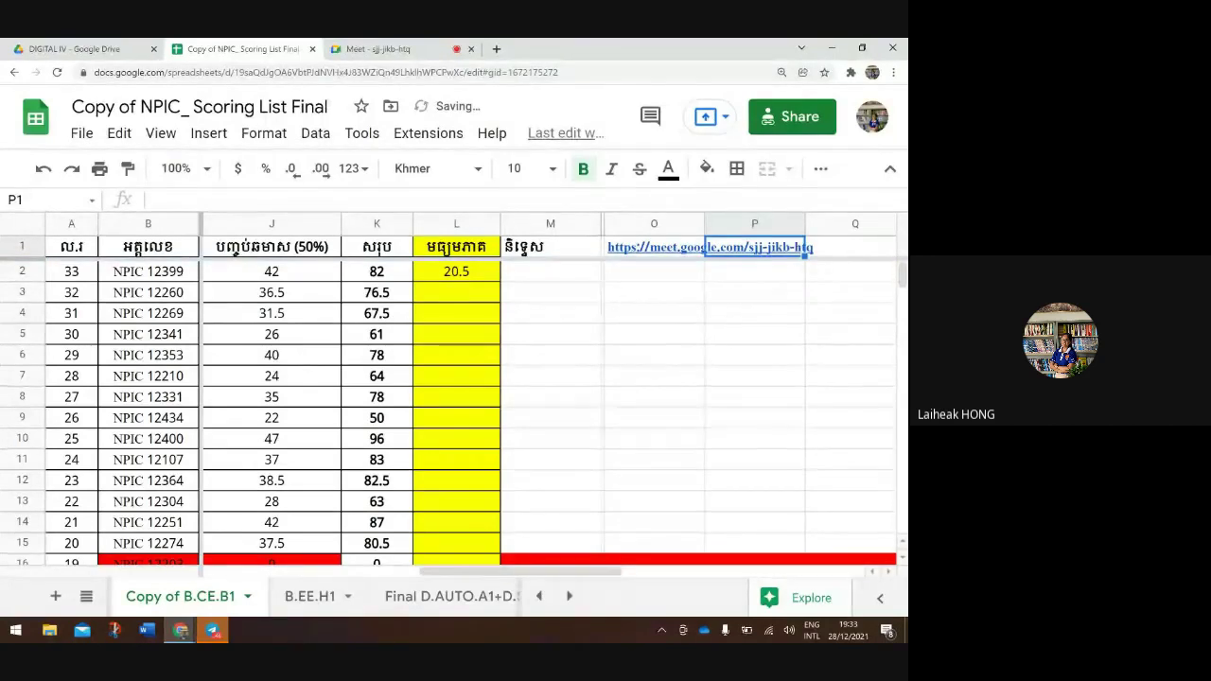
right_click(616, 247)
key("Escape")
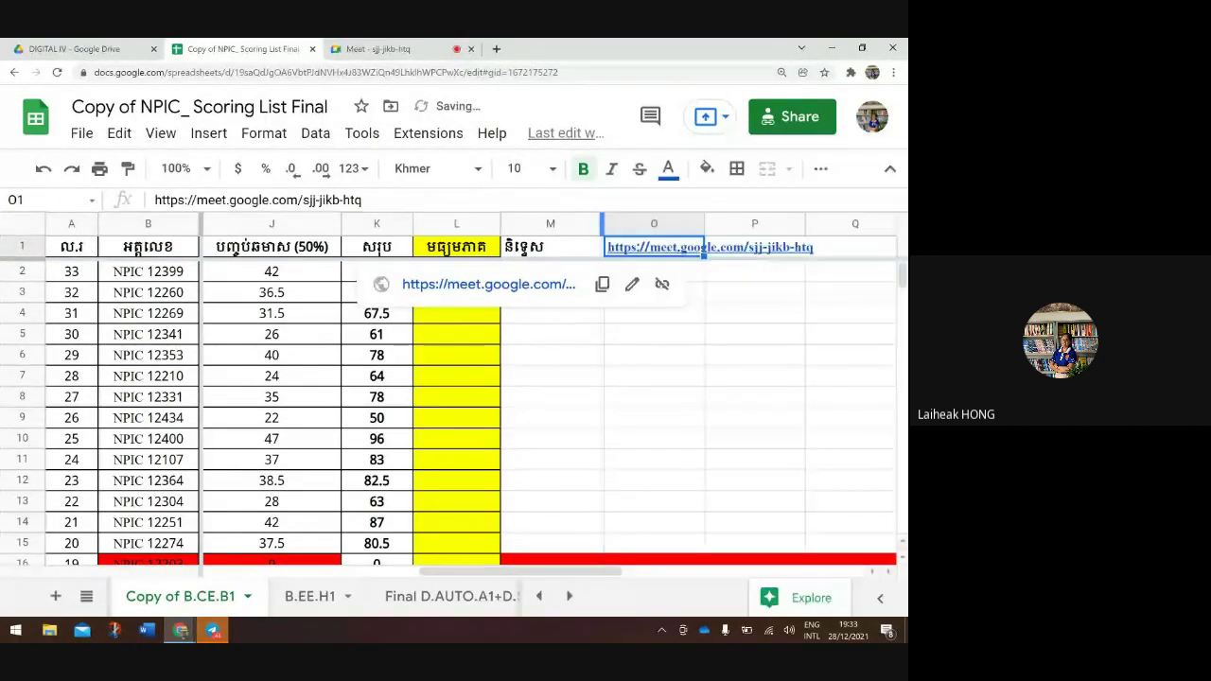
left_click(550, 224)
left_click(653, 223)
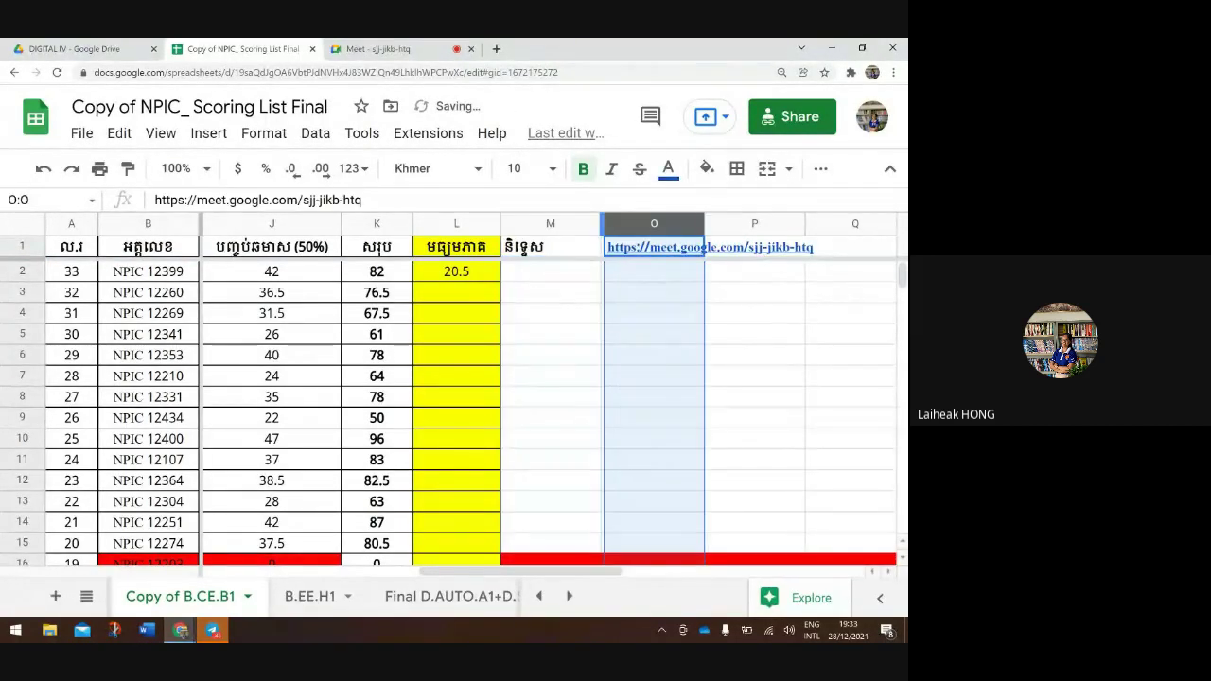
scroll(549, 397, "left", 5)
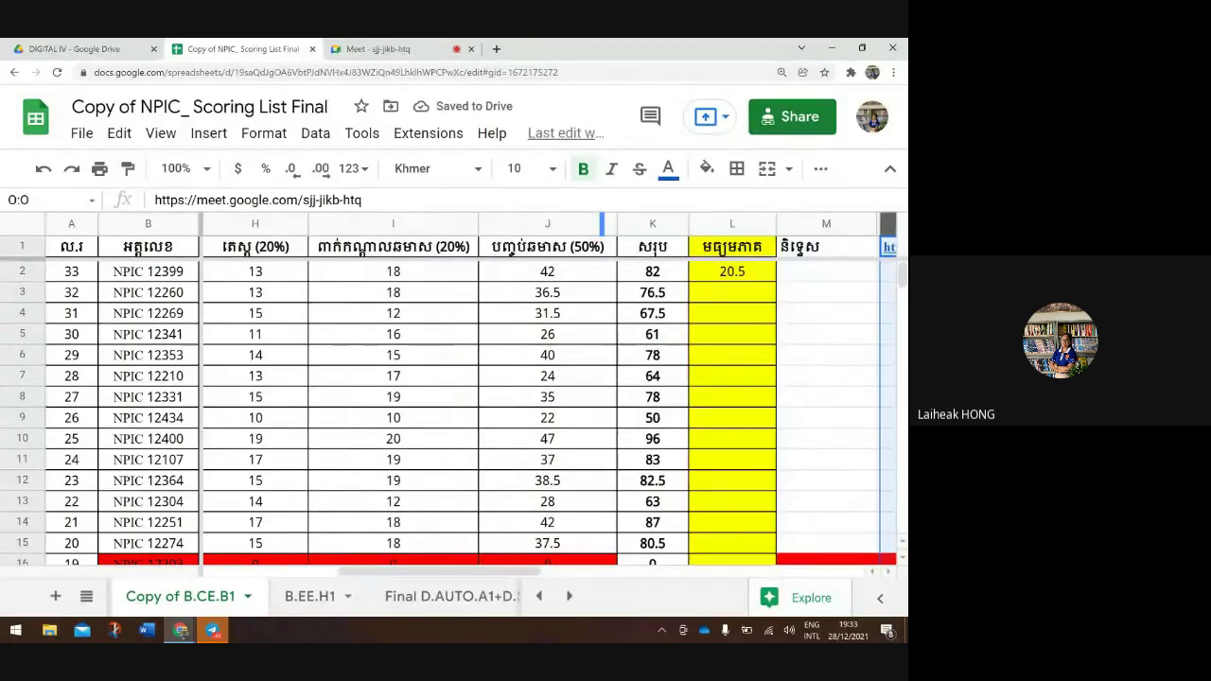
scroll(548, 397, "right", 6)
left_click(716, 355)
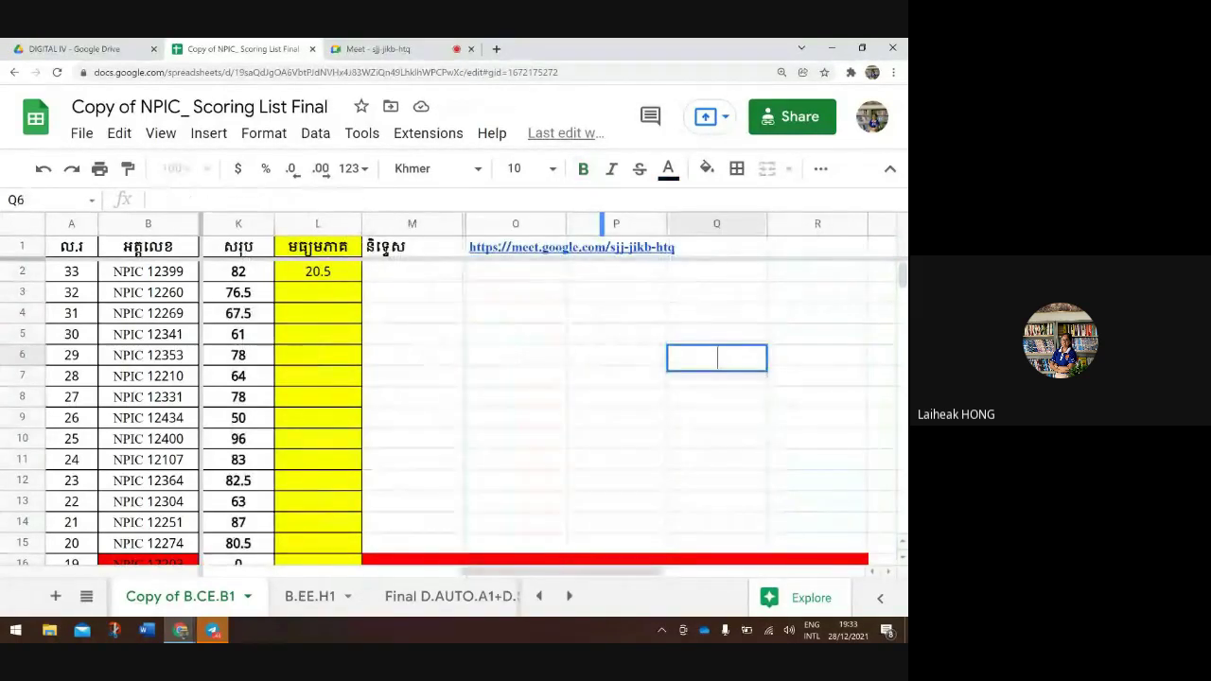
left_click(615, 247)
left_click(716, 247)
key("ctrl+c")
key("Return")
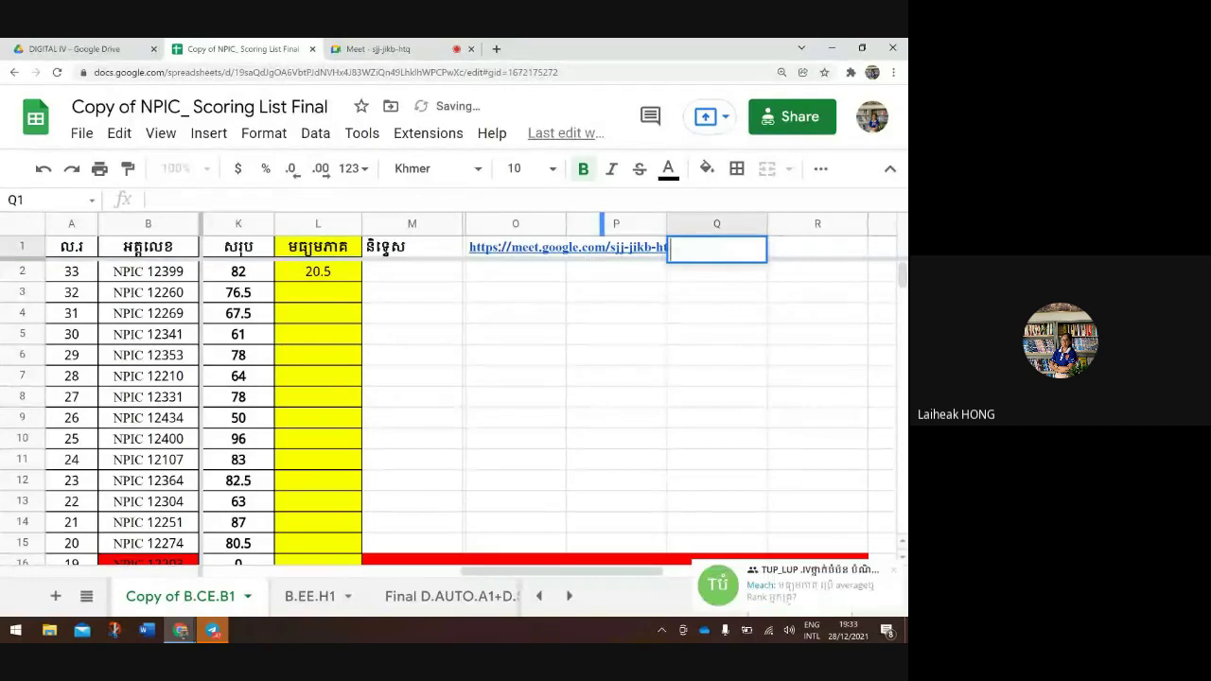
Delete the entire Google Meet link from cell O1, leaving the heading cell empty
left_click(568, 247)
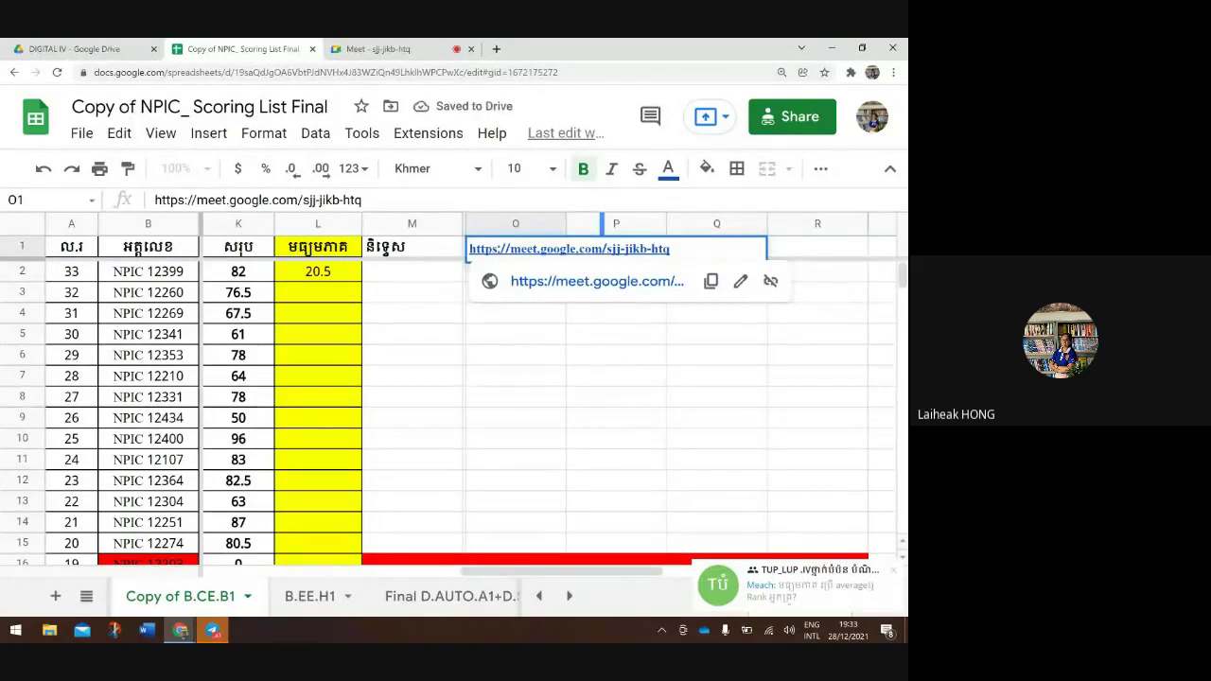
double_click(669, 249)
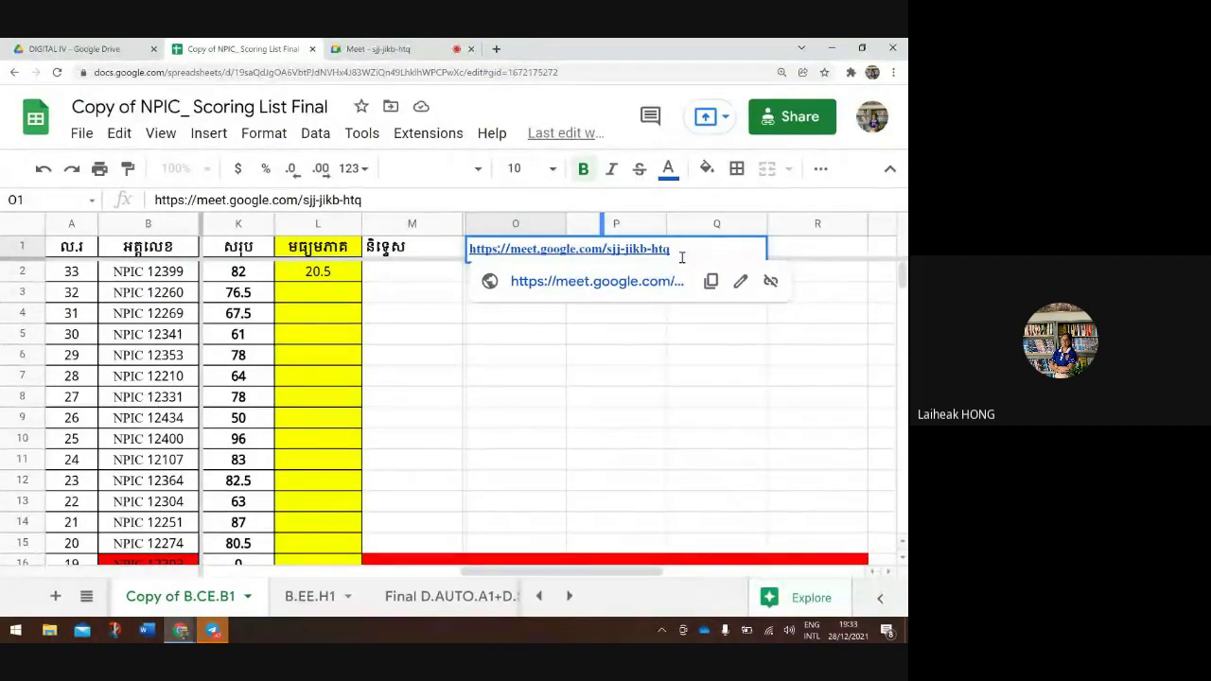
key("BackSpace")
key("BackSpace")
key("BackSpace")
key("BackSpace")
key("BackSpace")
key("BackSpace")
key("BackSpace")
key("BackSpace")
key("BackSpace")
key("BackSpace")
key("BackSpace")
key("BackSpace")
key("BackSpace")
key("BackSpace")
key("BackSpace")
key("BackSpace")
key("BackSpace")
key("BackSpace")
key("BackSpace")
key("BackSpace")
key("BackSpace")
key("BackSpace")
key("BackSpace")
key("BackSpace")
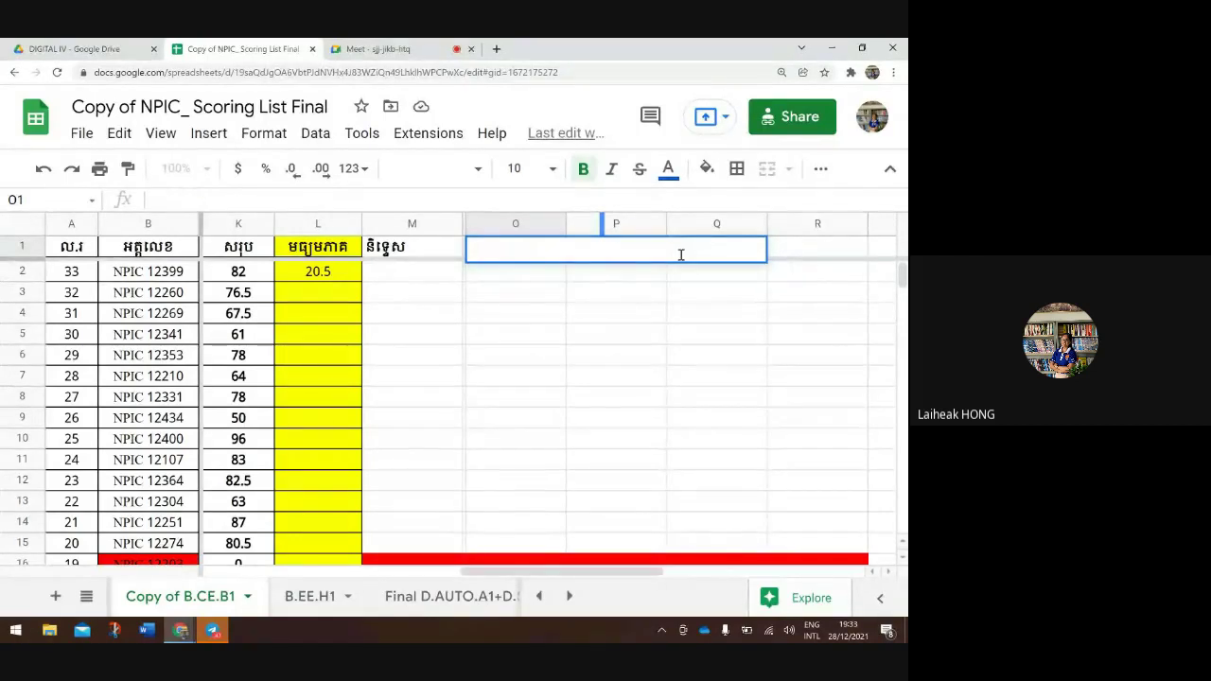
left_click(616, 355)
Insert two blank columns, N and O, directly after the grade column M
left_click(412, 223)
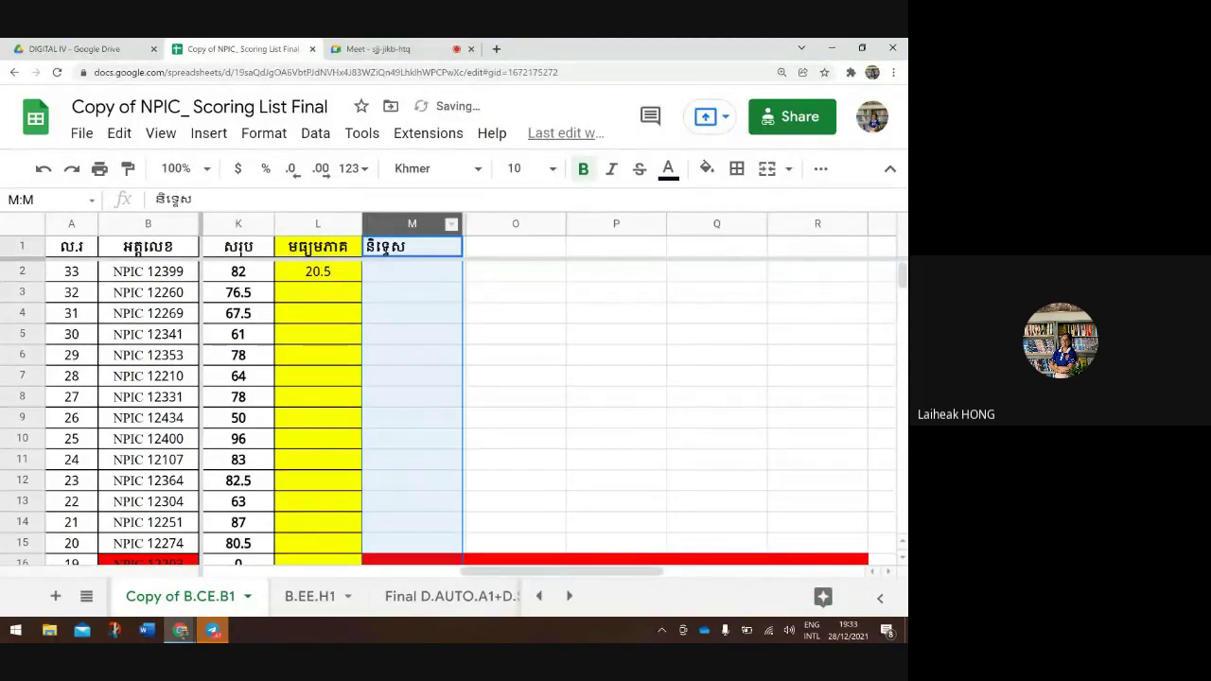
right_click(427, 221)
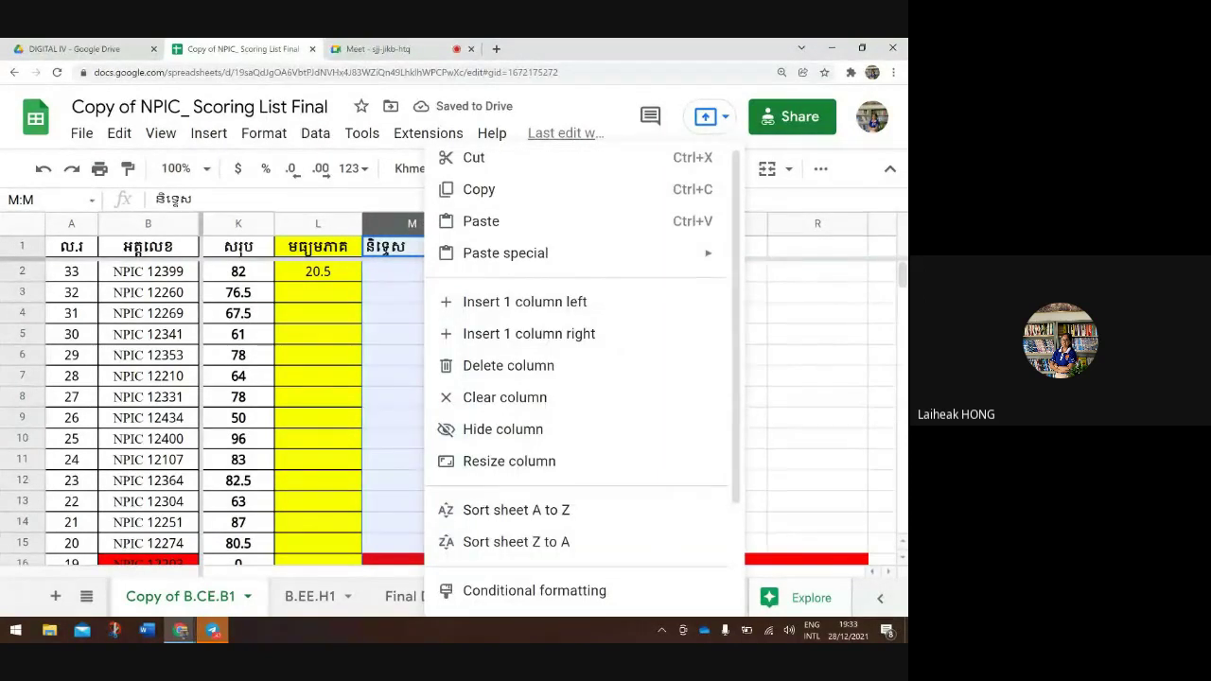
left_click(529, 333)
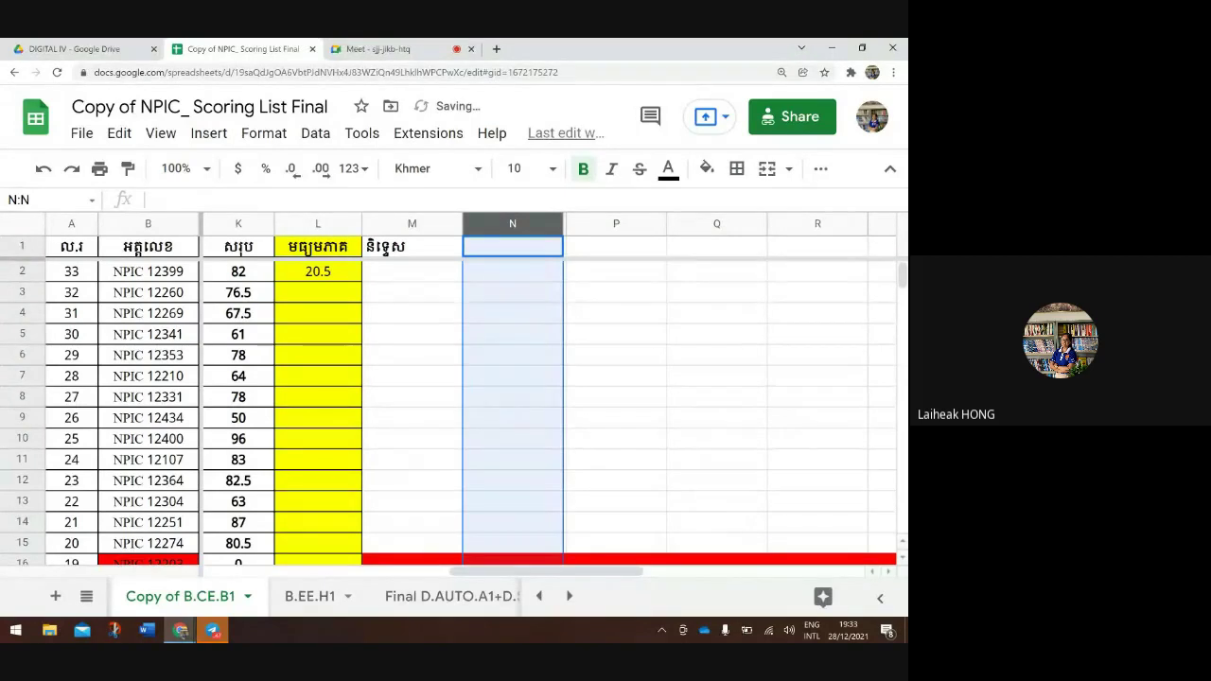
right_click(535, 223)
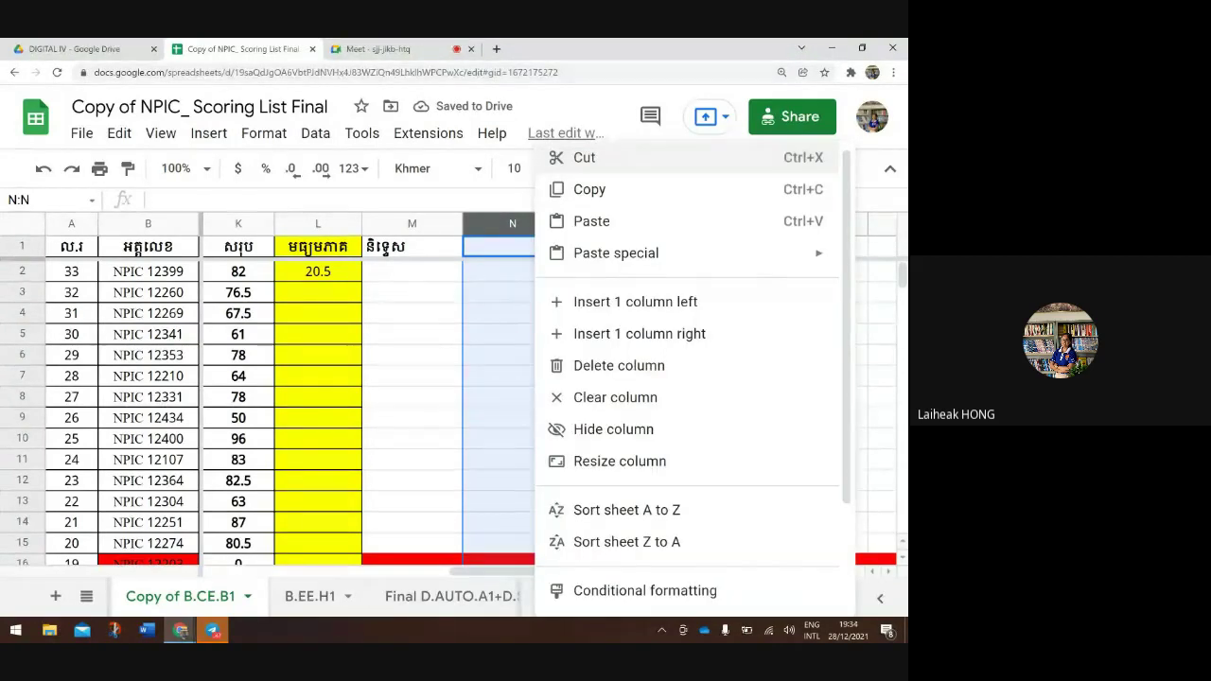
left_click(639, 333)
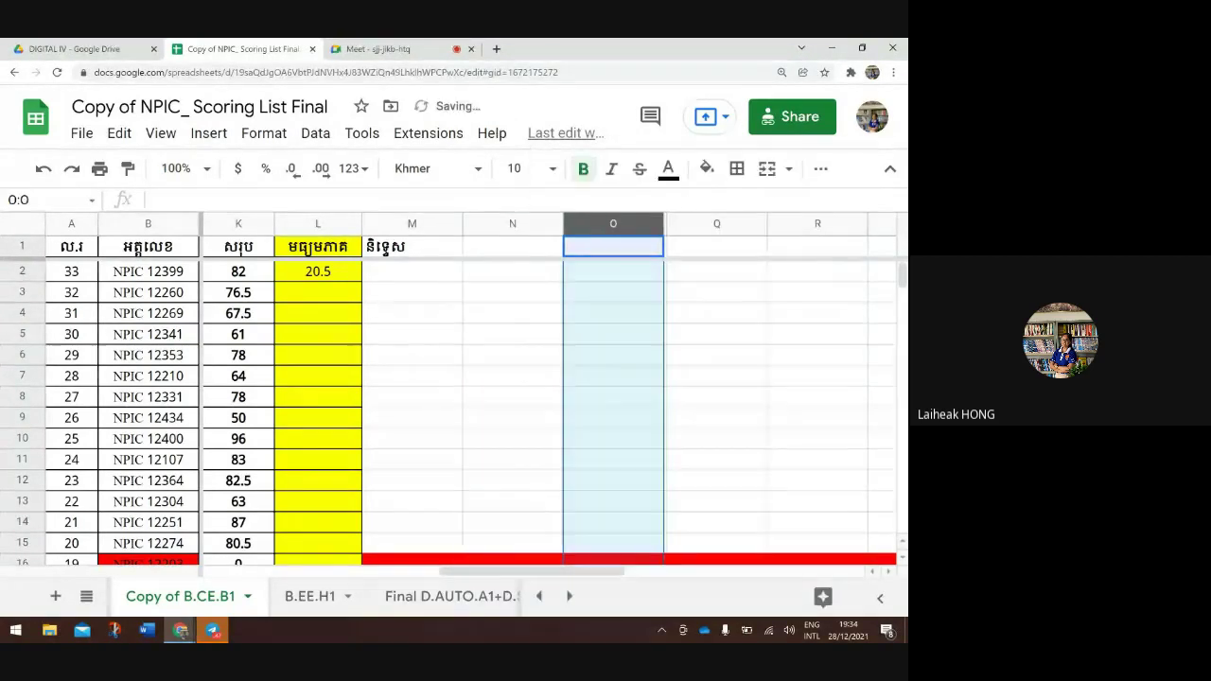
left_click(511, 355)
Enter the result heading "លទ្ធផល" in cell O1
scroll(549, 407, "left", 3)
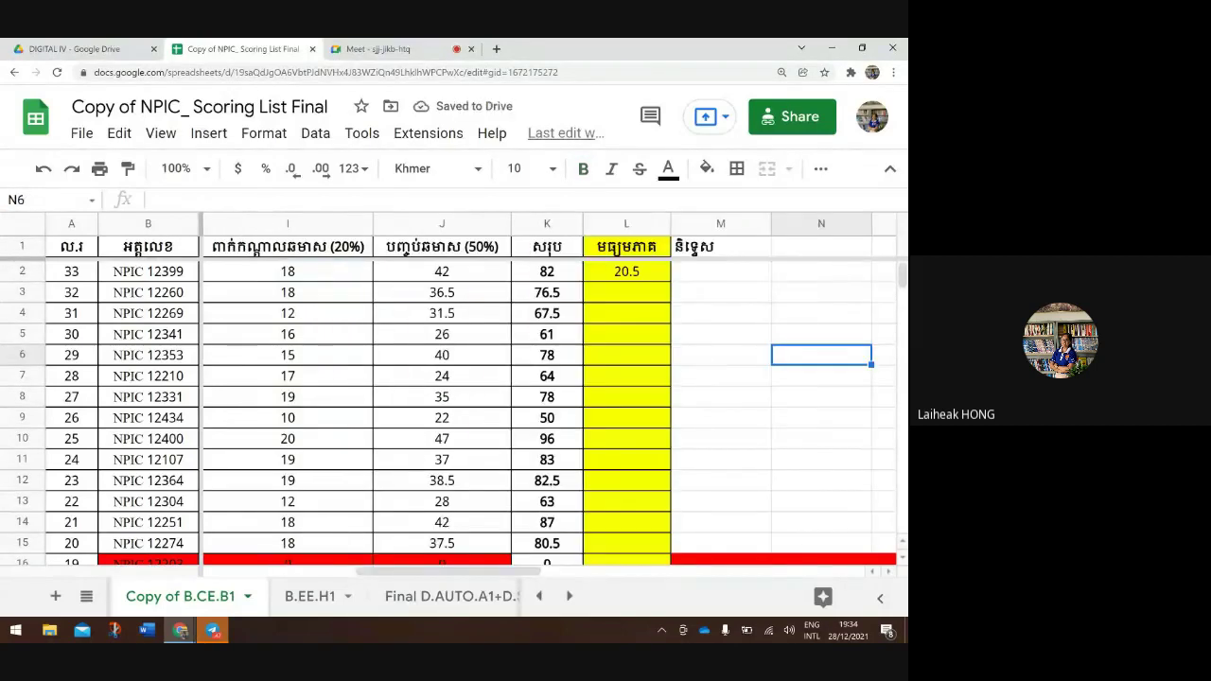
scroll(548, 406, "right", 2)
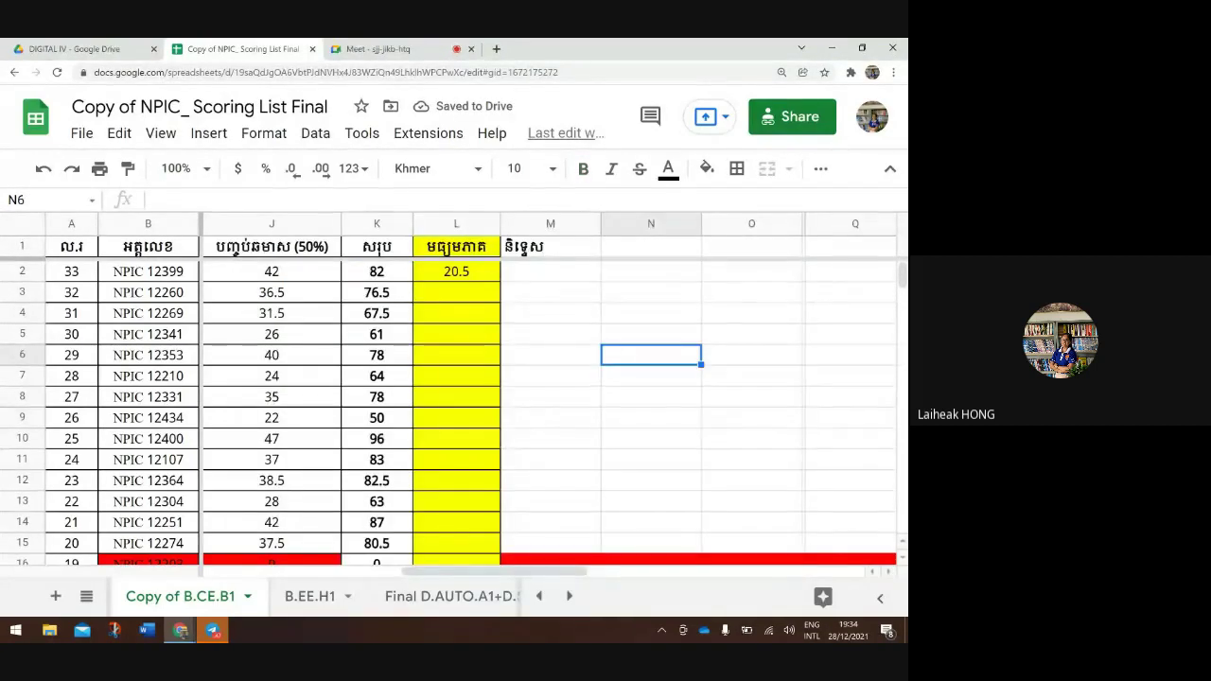
left_click(651, 246)
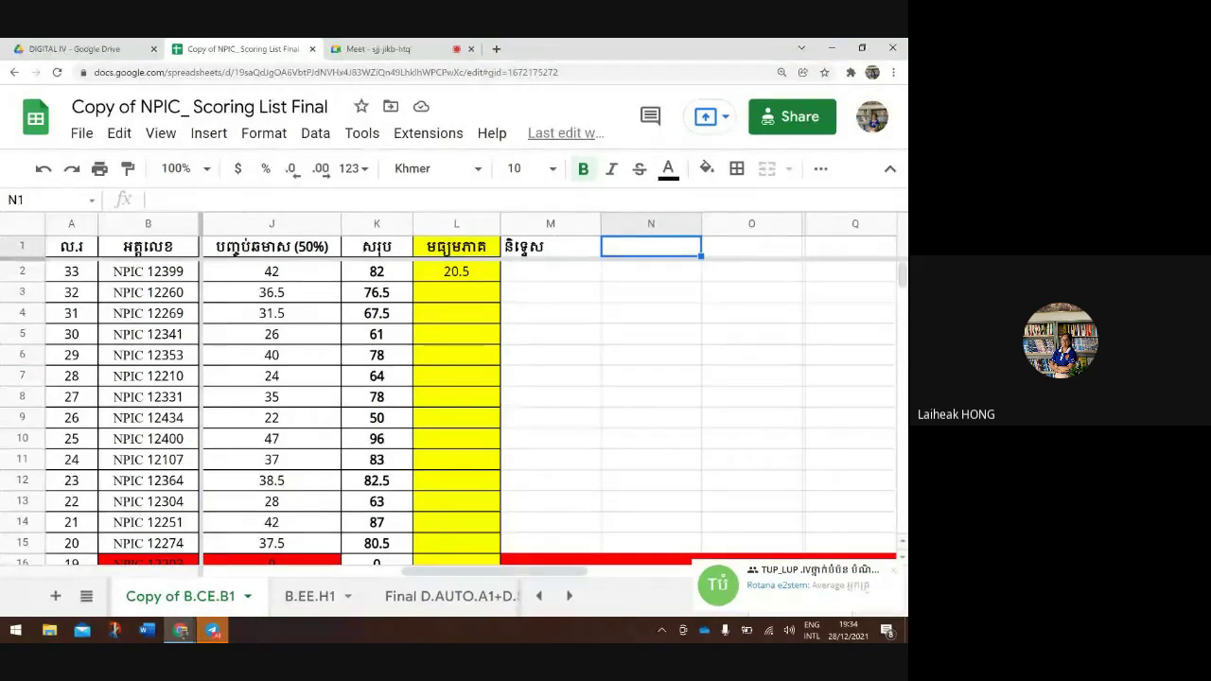
left_click(751, 246)
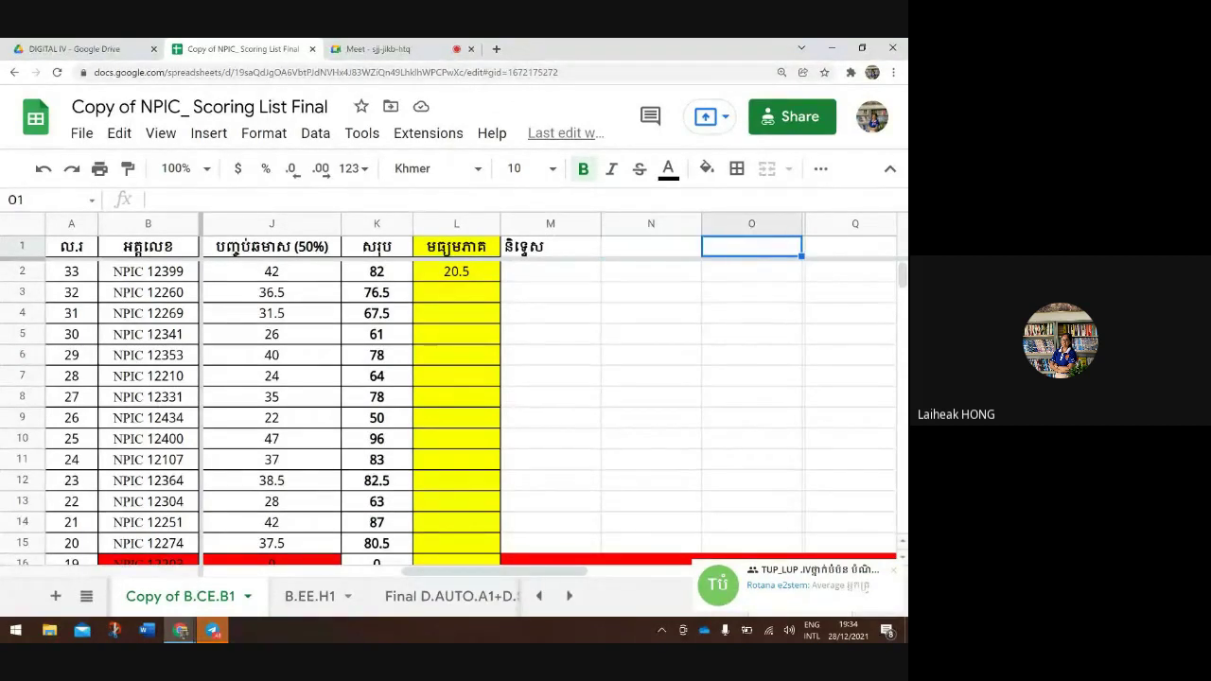
scroll(454, 397, "right", 1)
key("Return")
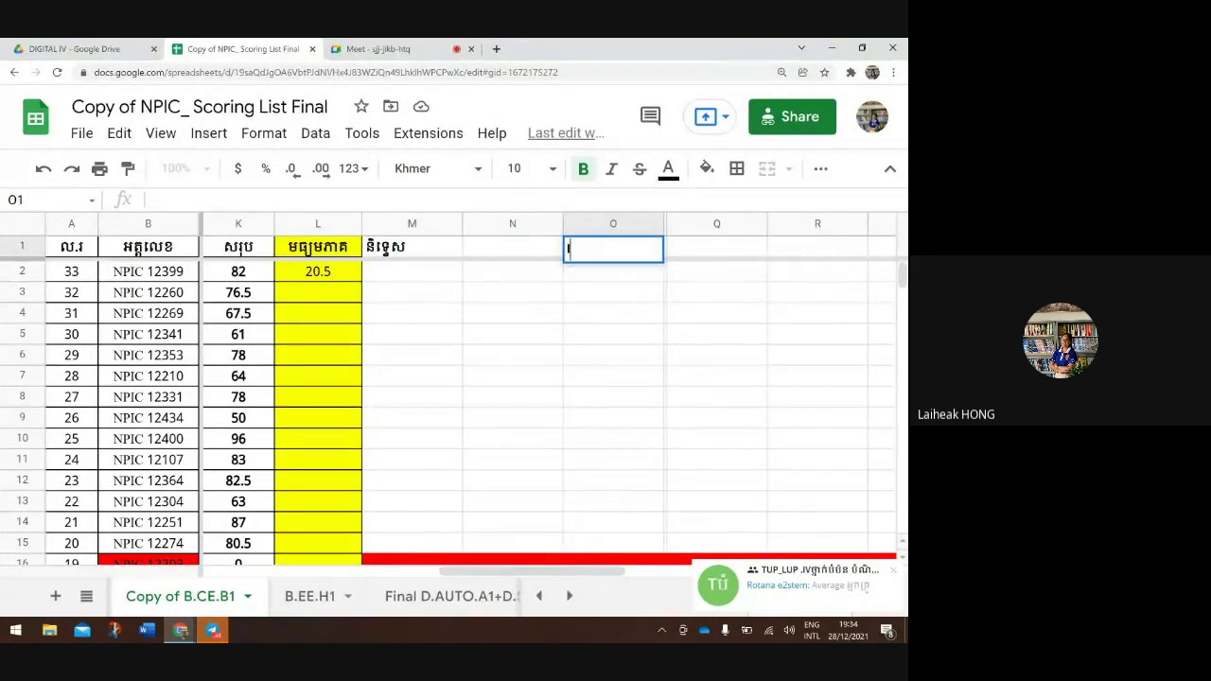
key("alt+shift")
type("ល")
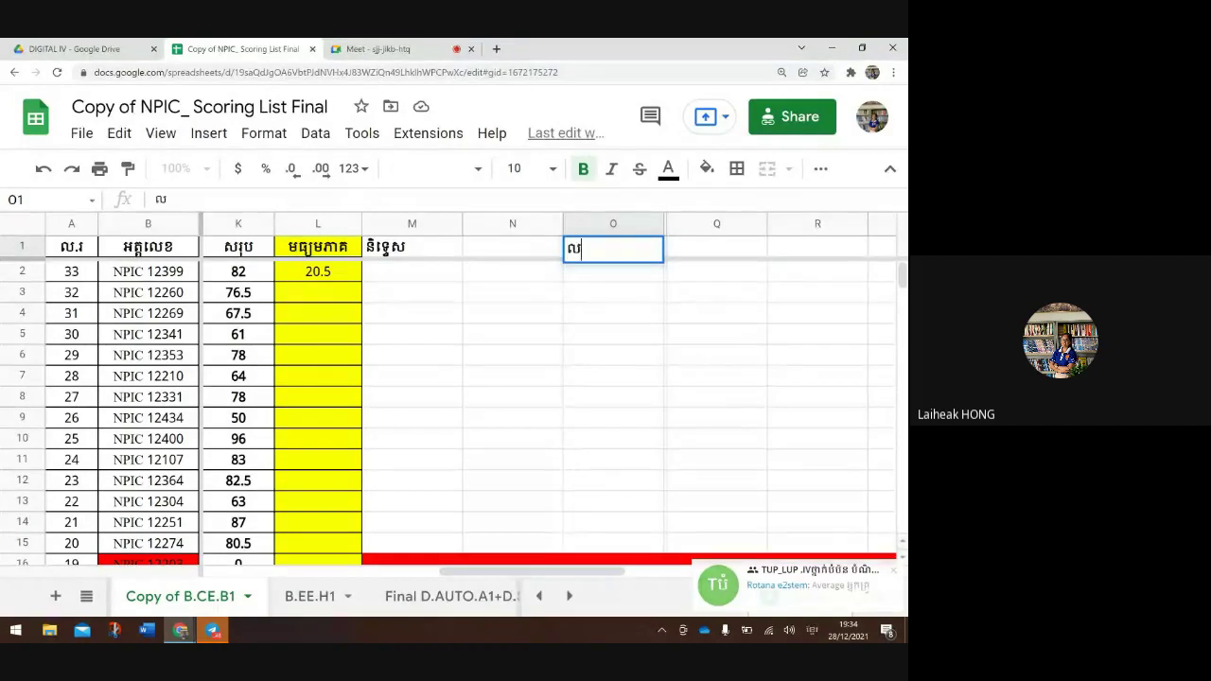
type("ទ្")
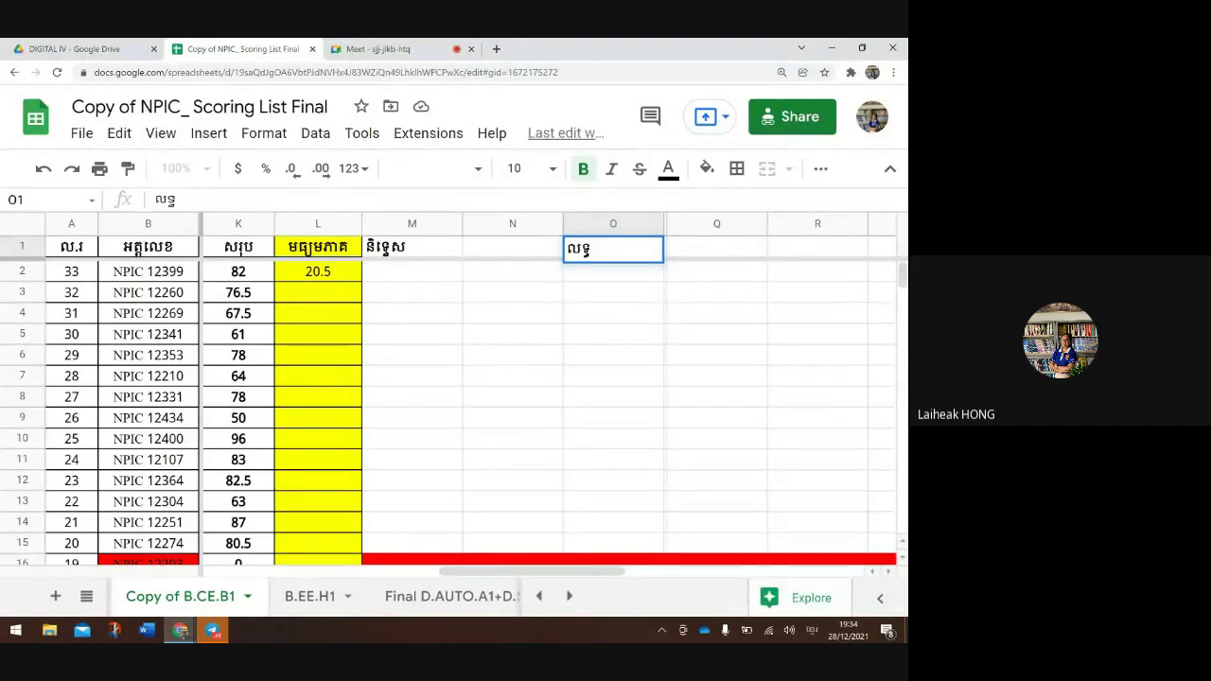
type("ធផល")
key("Return")
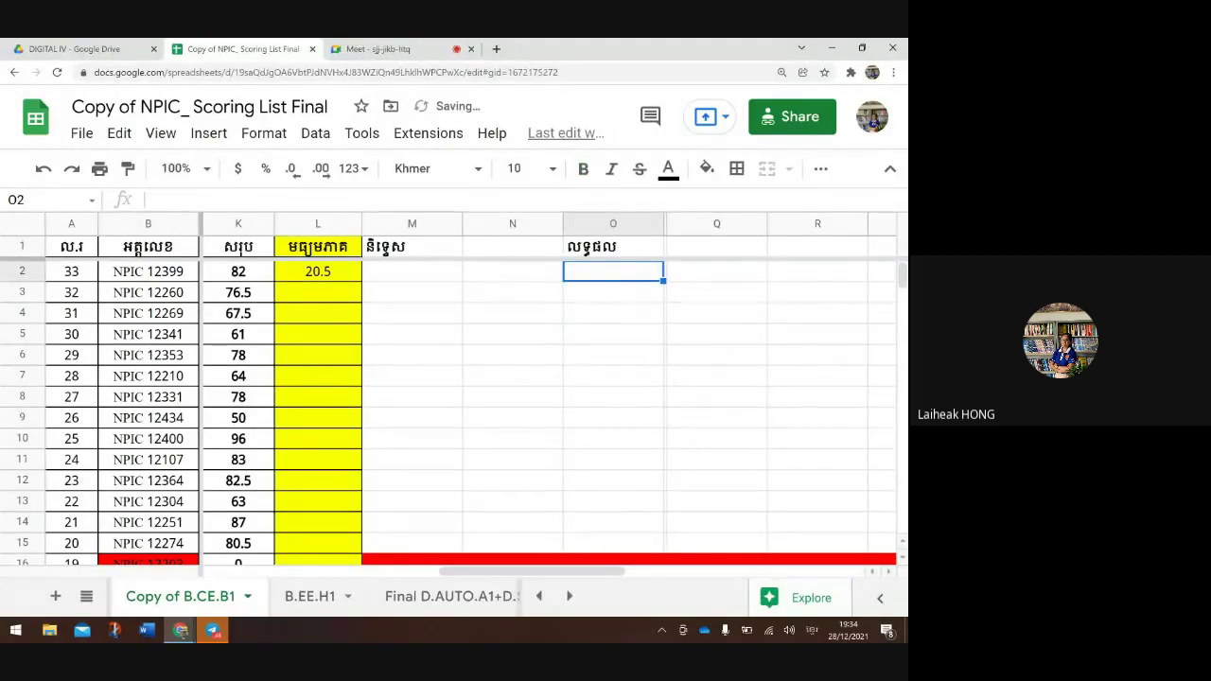
Begin an IF formula in cell O2 with the condition that the total in K2 is at least 50 (K2>=50)
scroll(453, 397, "down", 1)
scroll(454, 397, "up", 1)
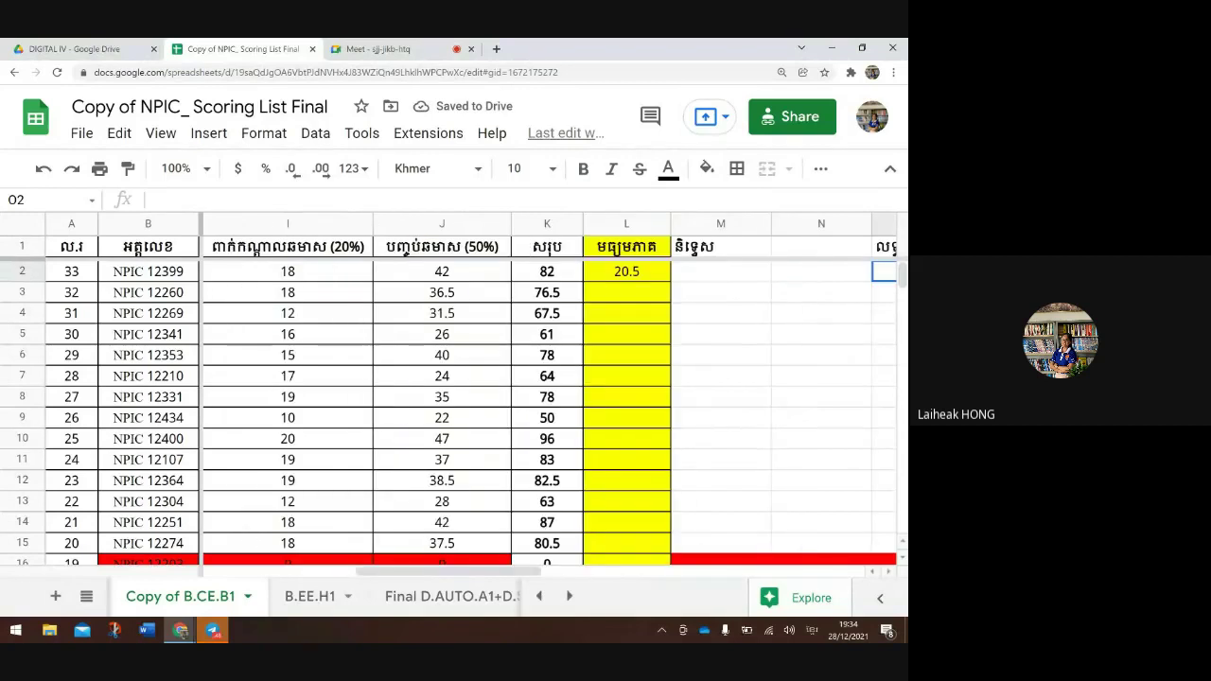
scroll(548, 397, "right", 2)
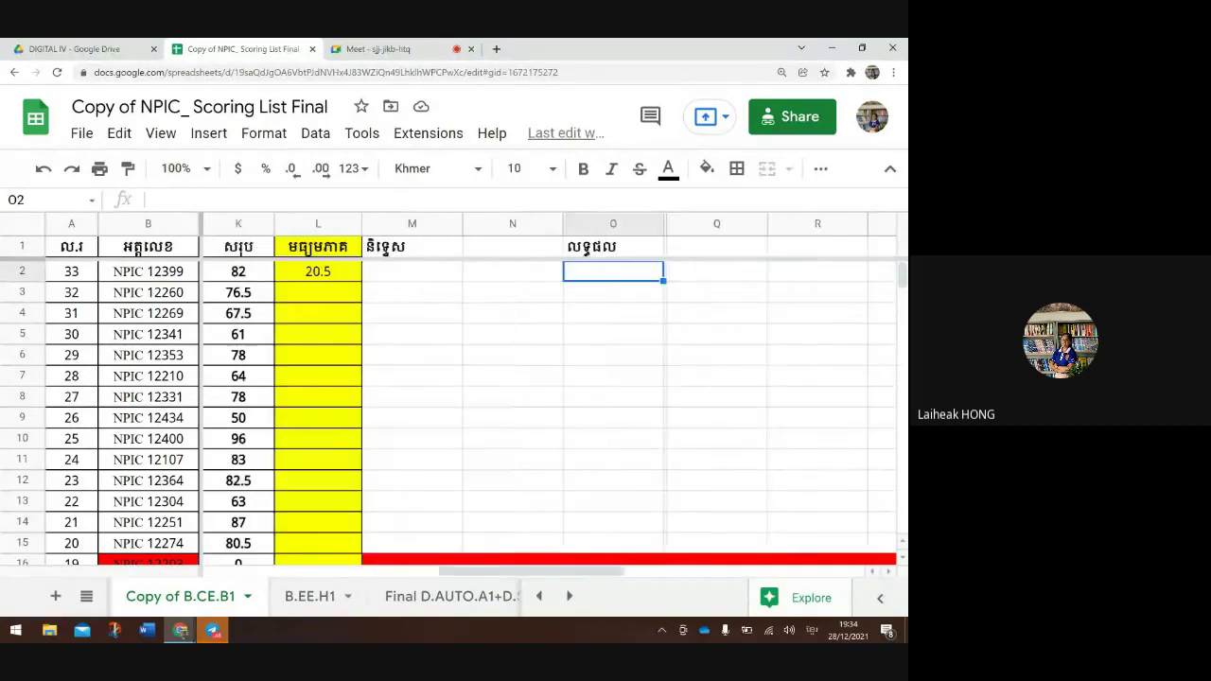
scroll(548, 397, "left", 1)
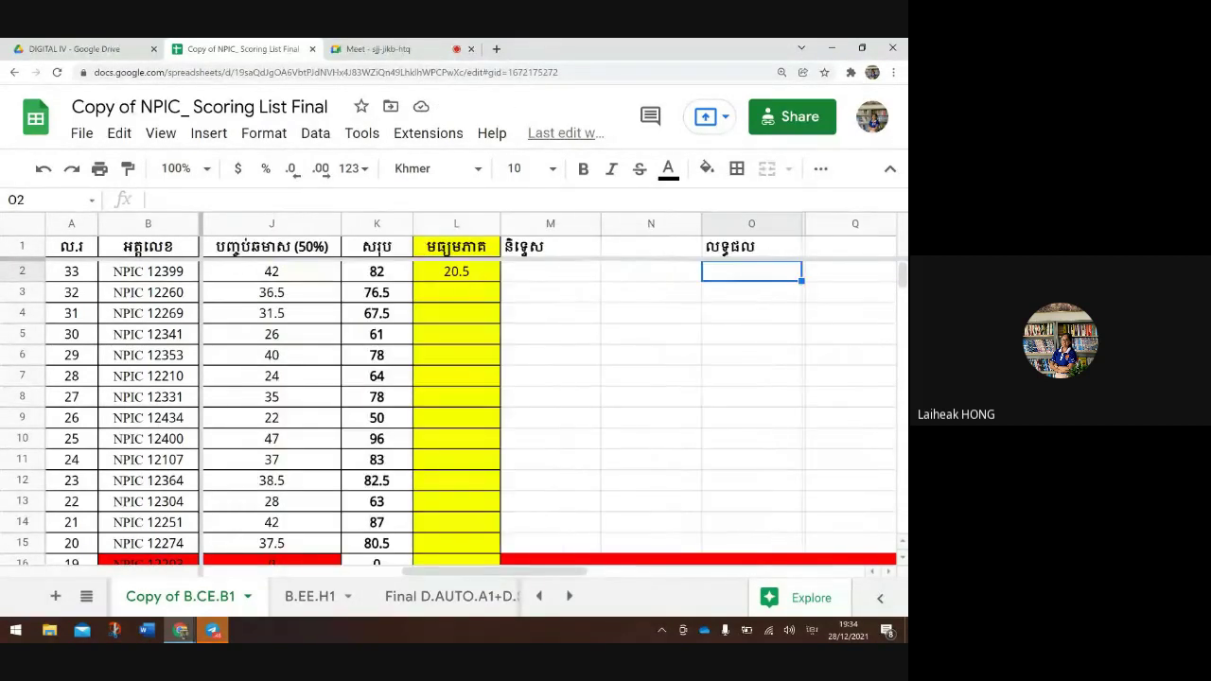
scroll(549, 397, "left", 1)
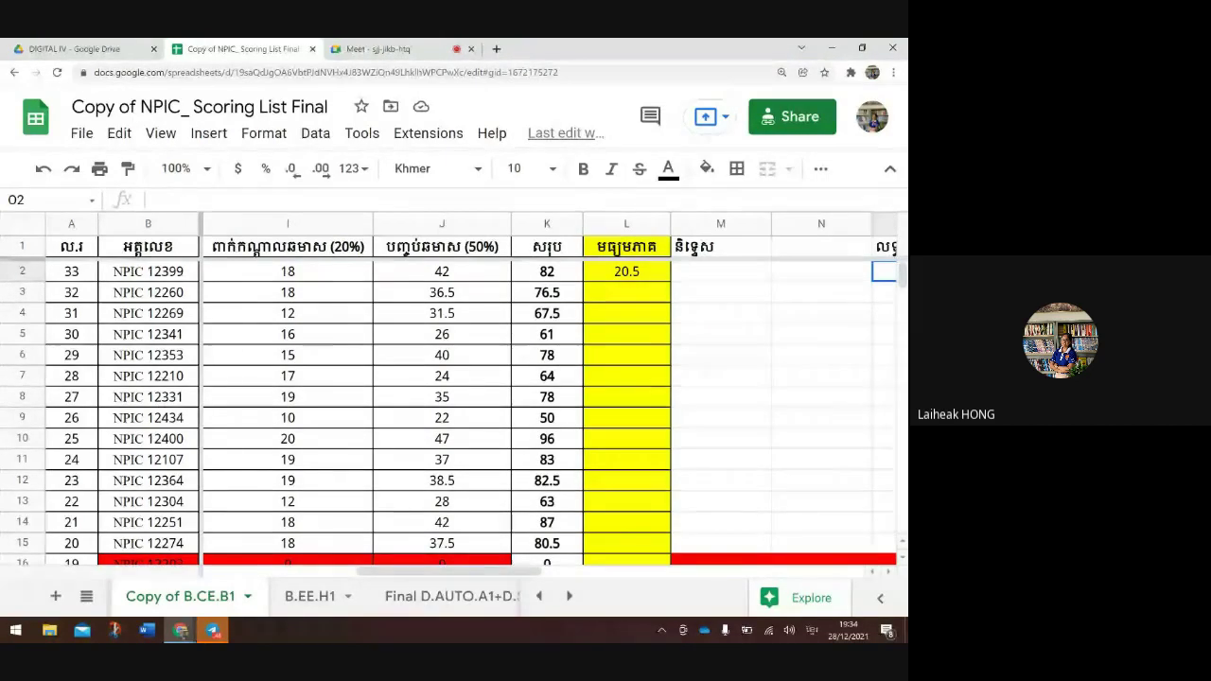
scroll(549, 397, "right", 1)
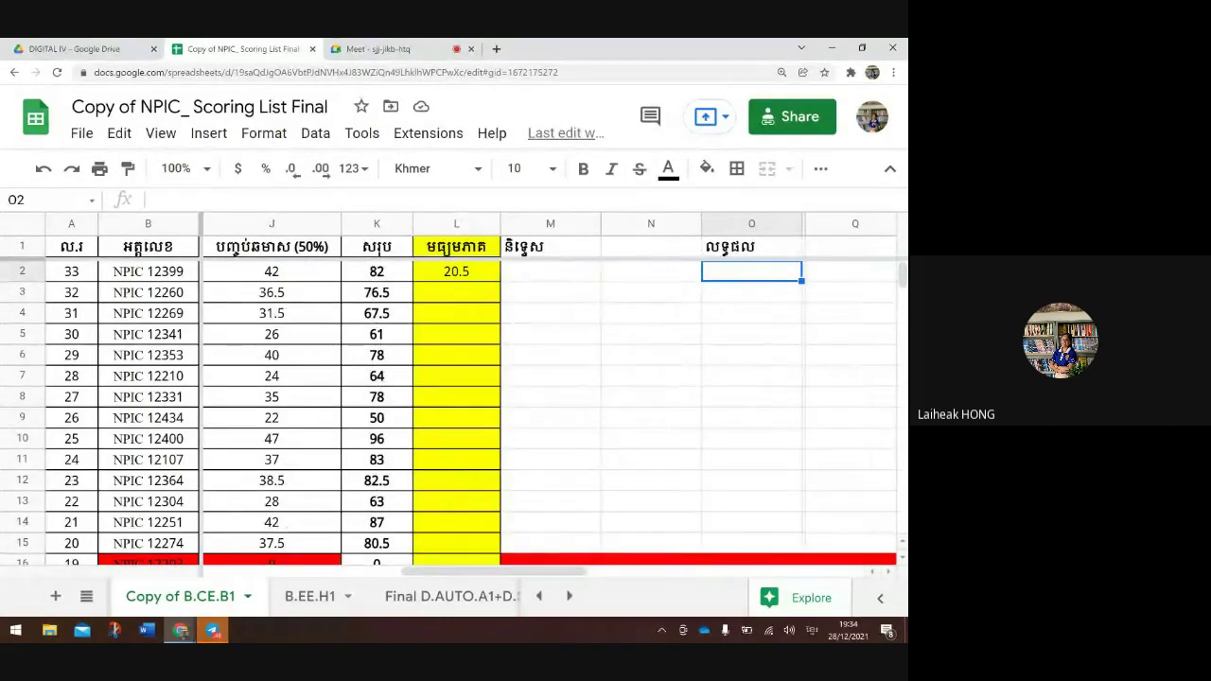
type("ធ")
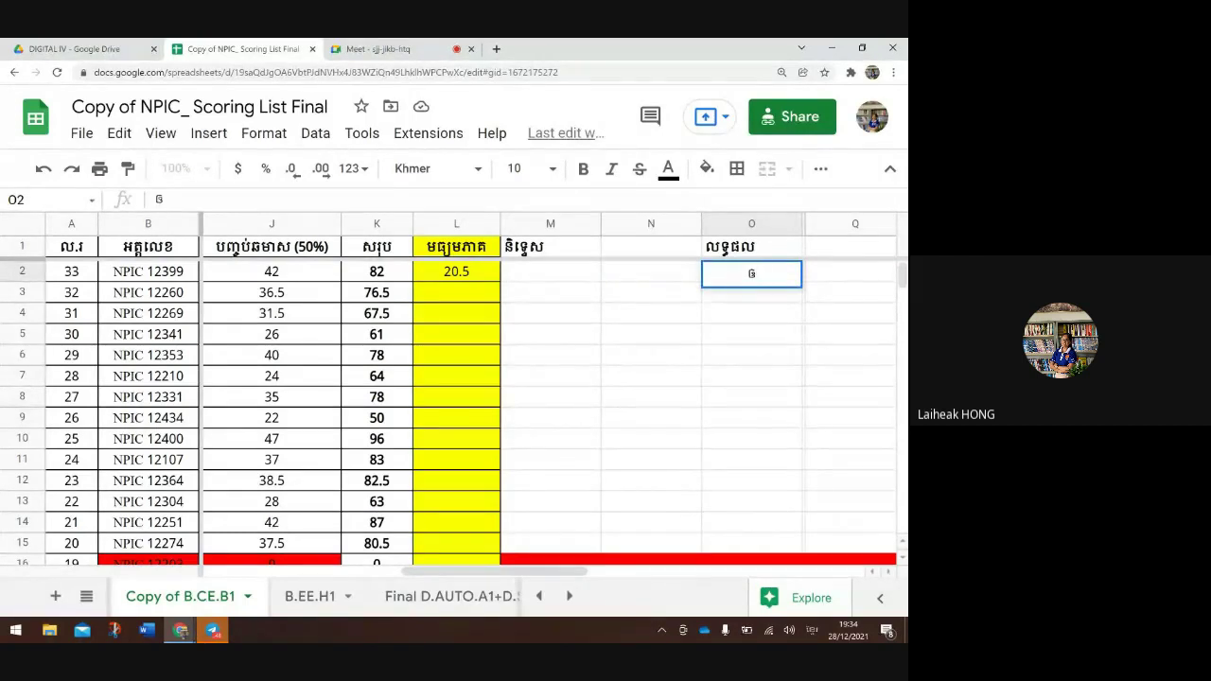
key("BackSpace")
key("alt+shift")
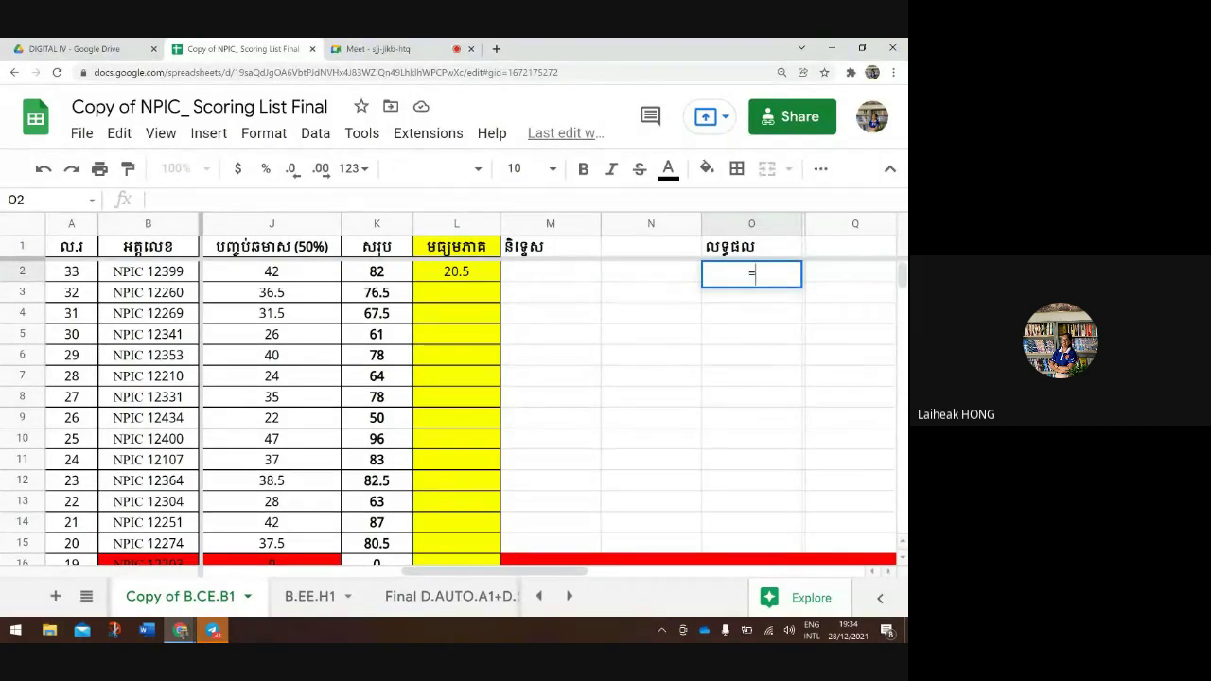
type("=")
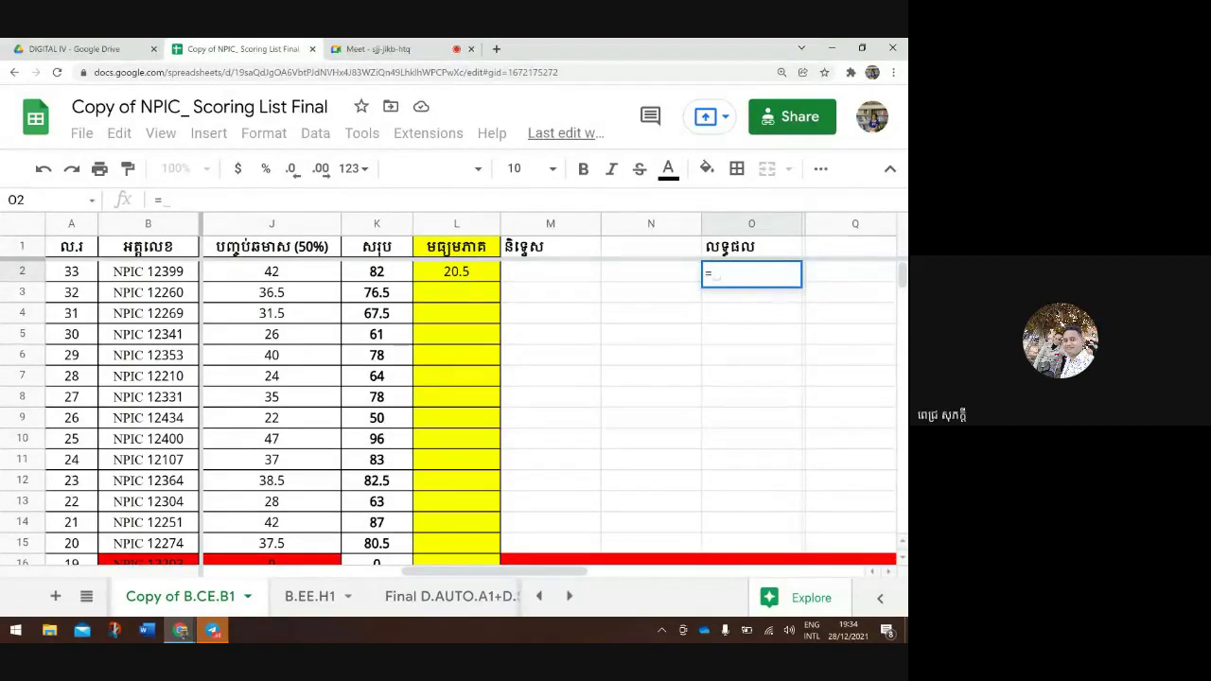
type("if")
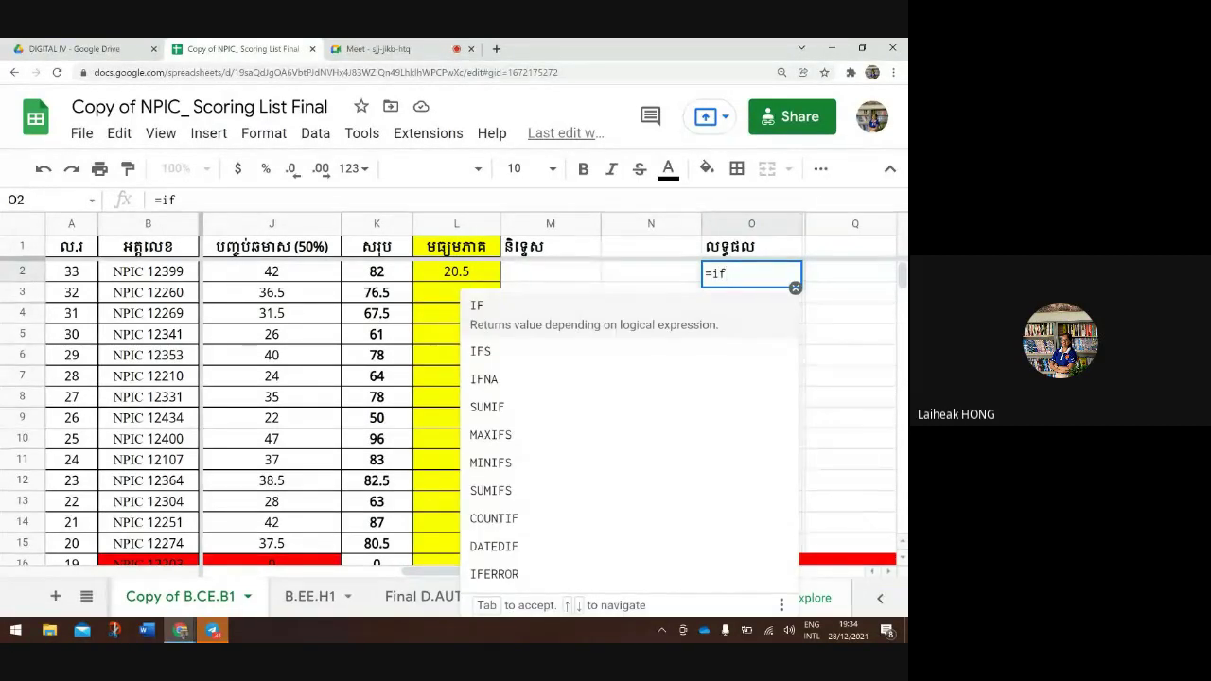
type("(")
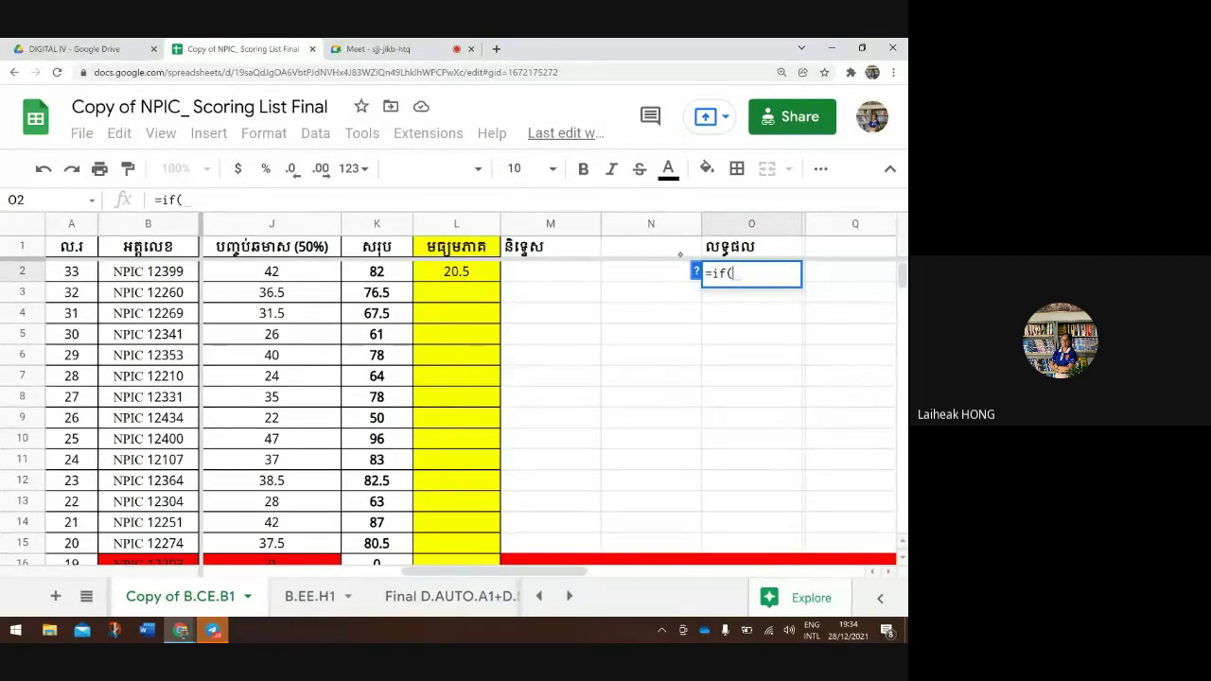
left_click(376, 271)
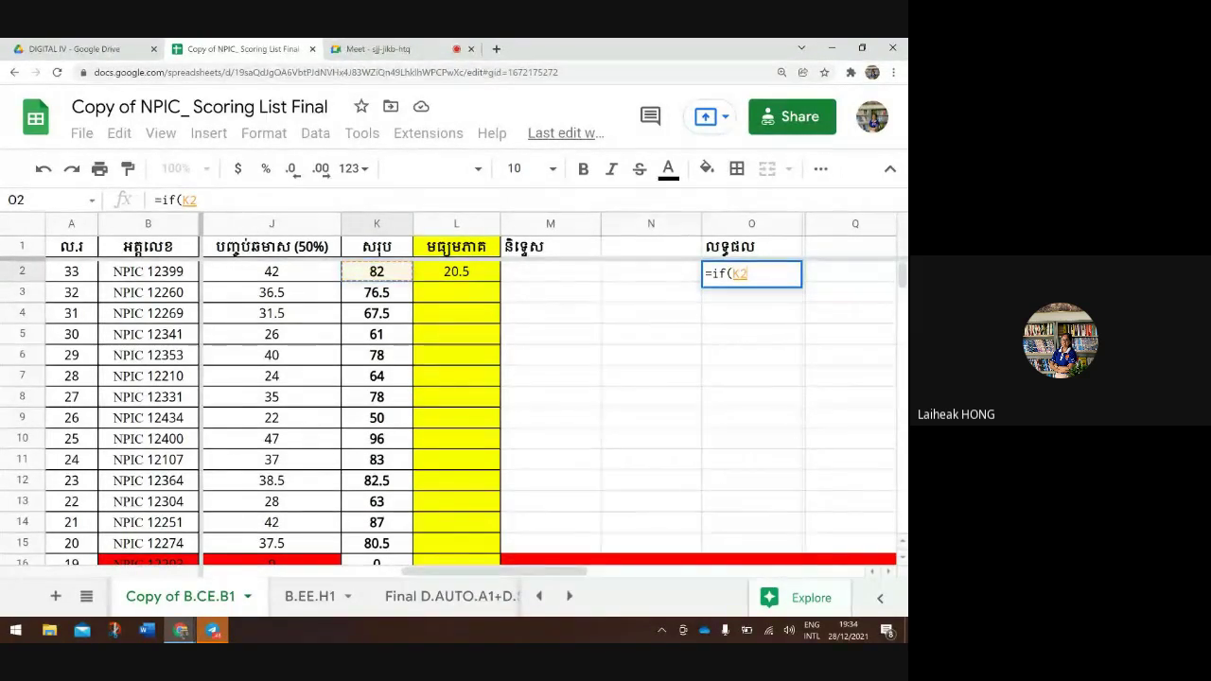
type(">=")
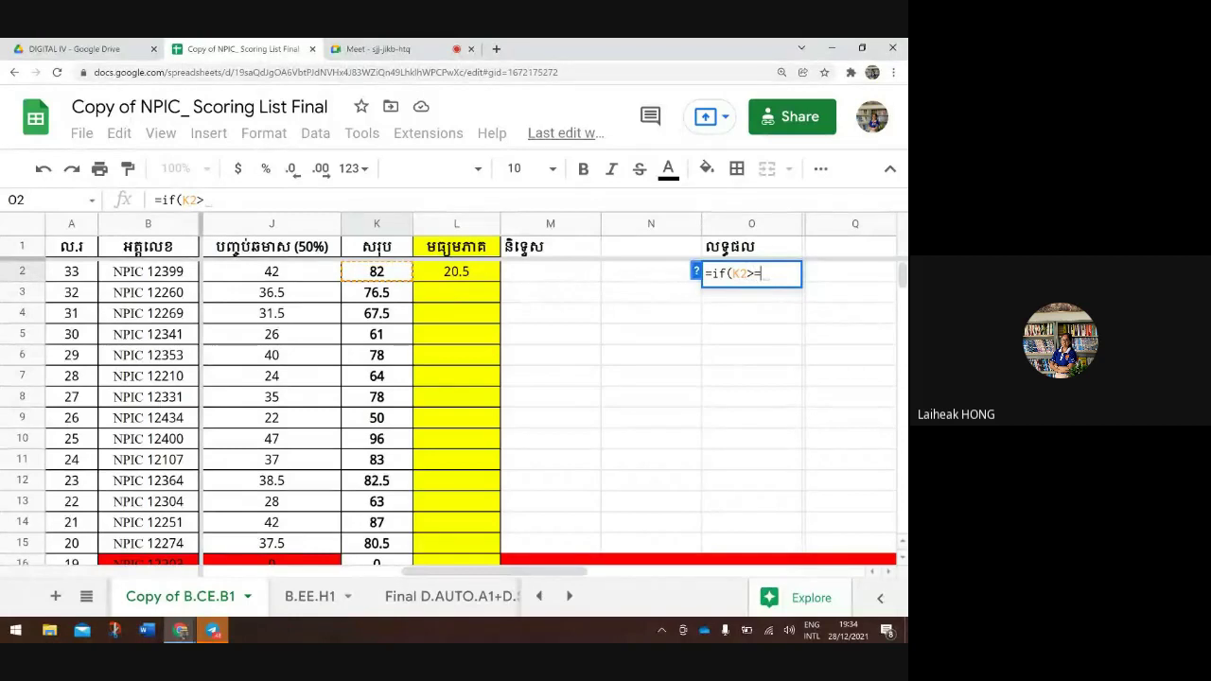
type("5")
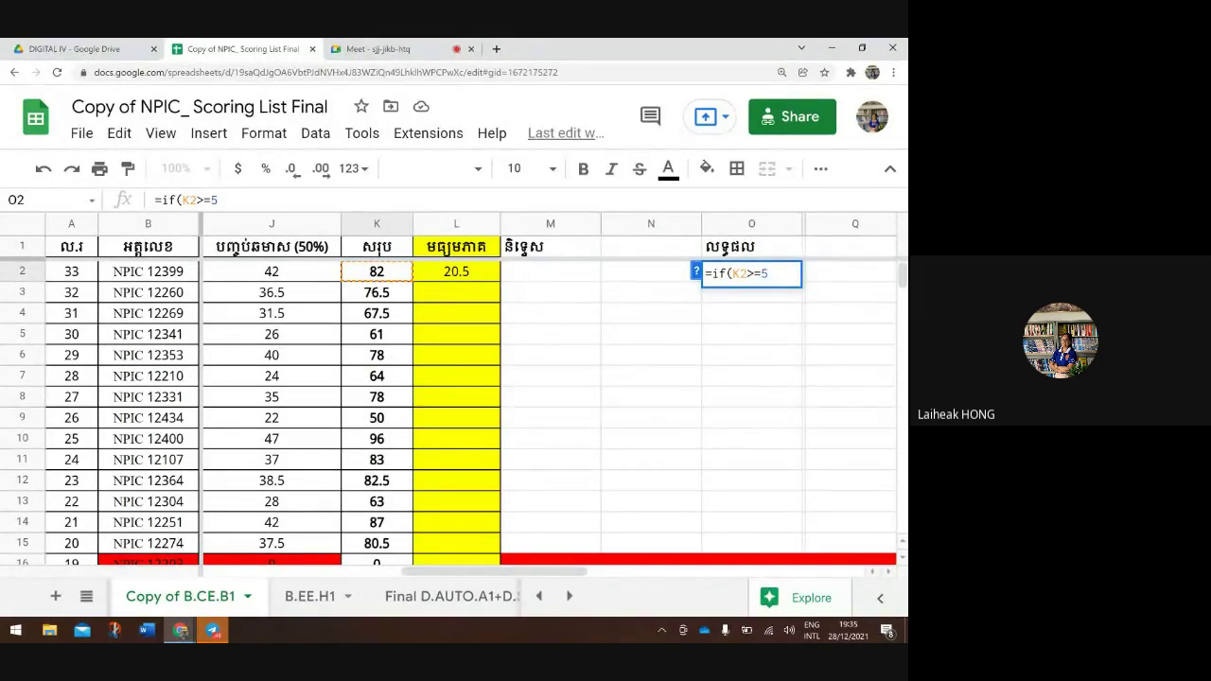
type("0,")
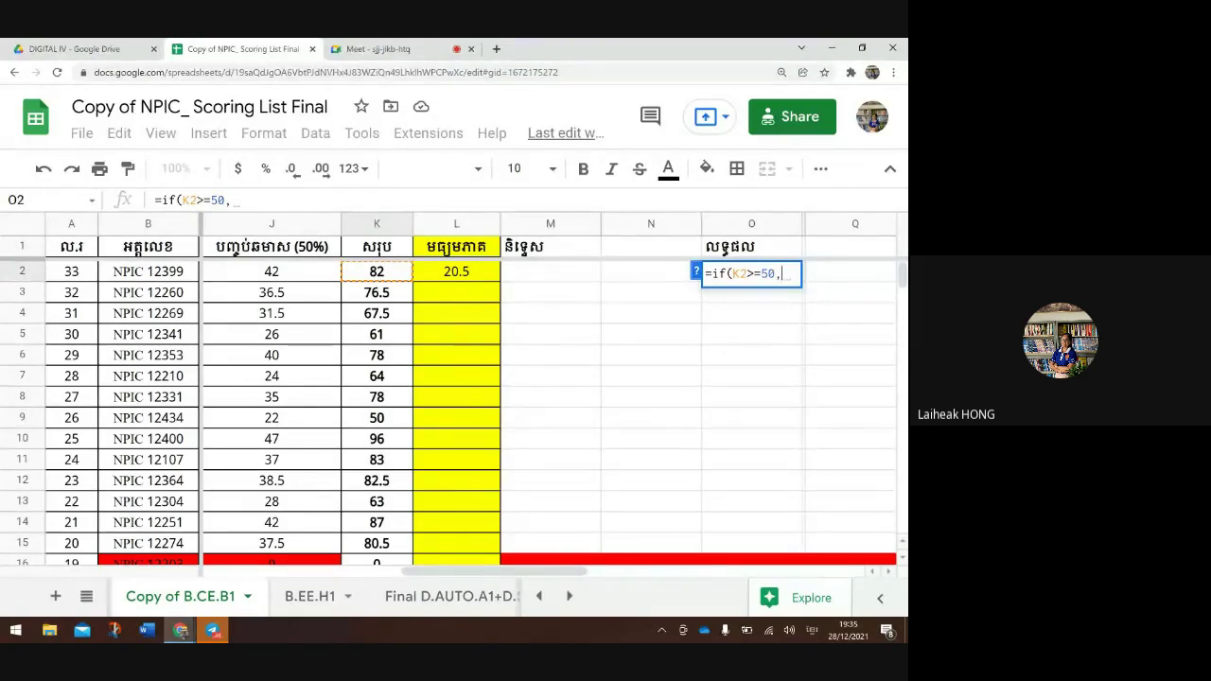
Add "ជាប់" as the true result and "ធ្លាក់" as the false result, and close the IF formula's parenthesis
type("\"")
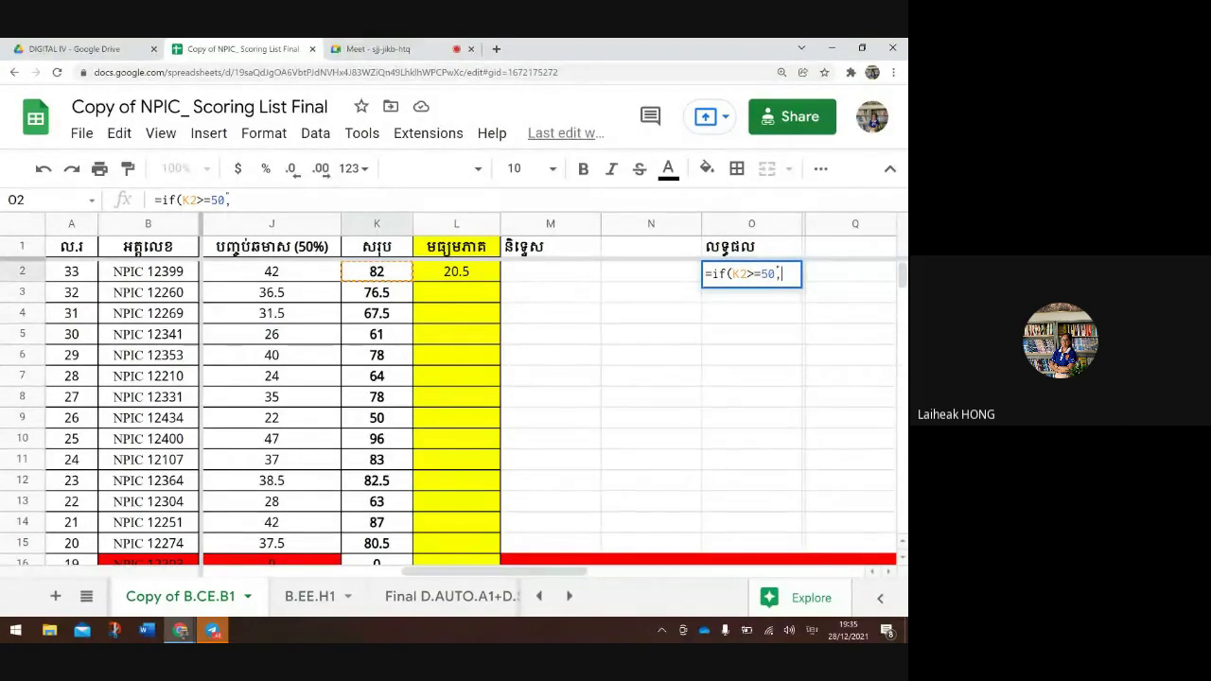
type("ជាប់")
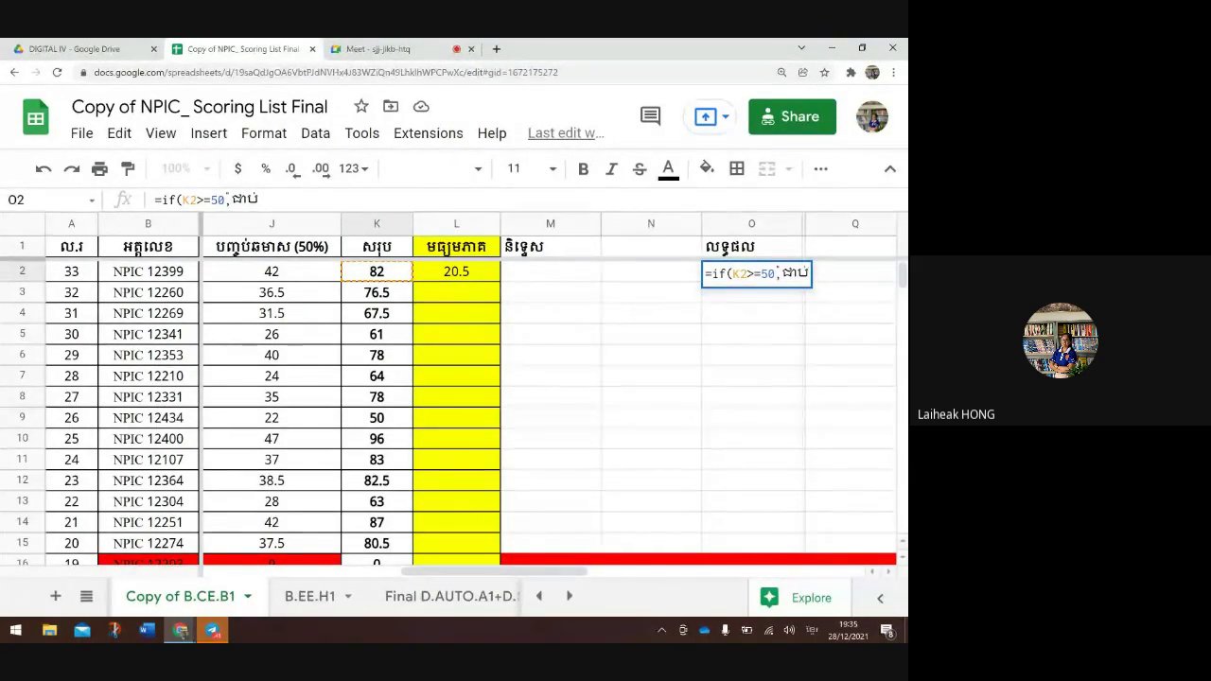
key("alt+shift")
key("alt+shift")
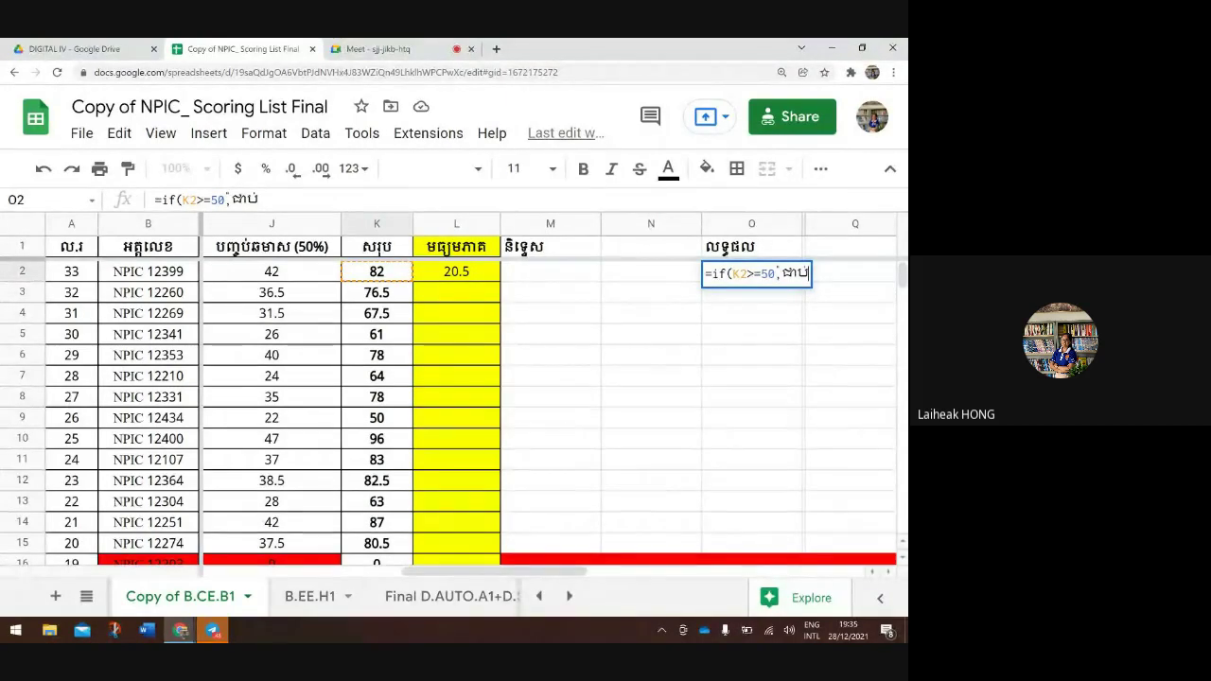
type("\",")
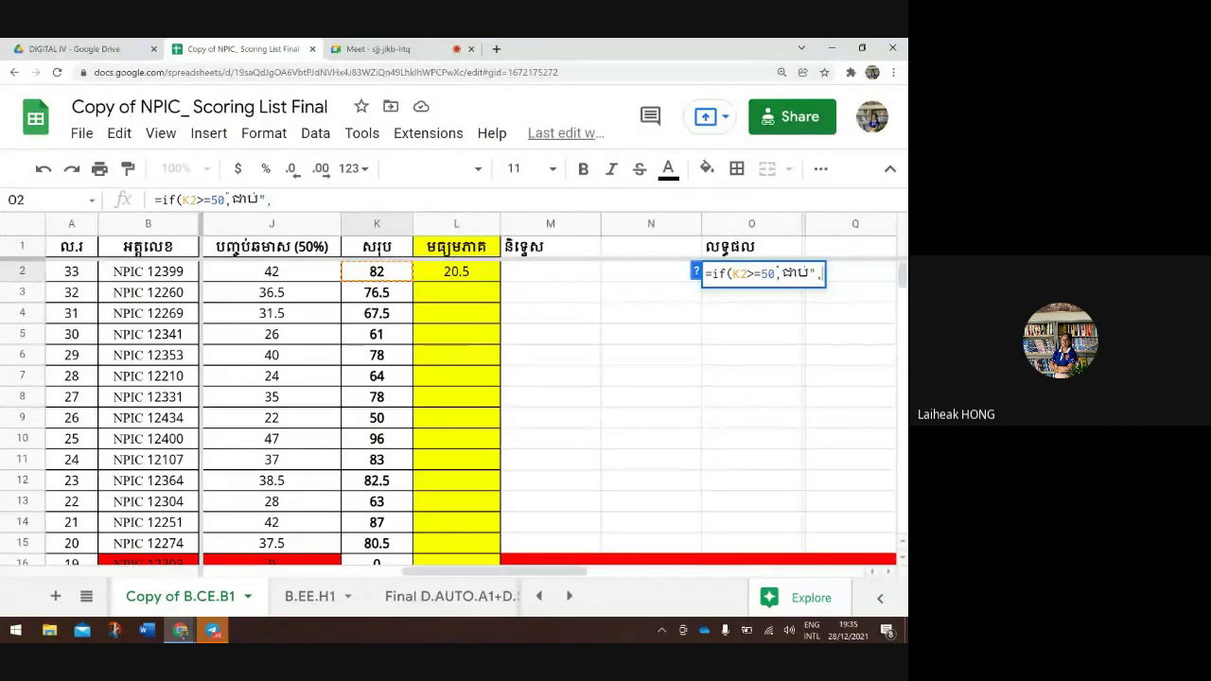
type("ធ")
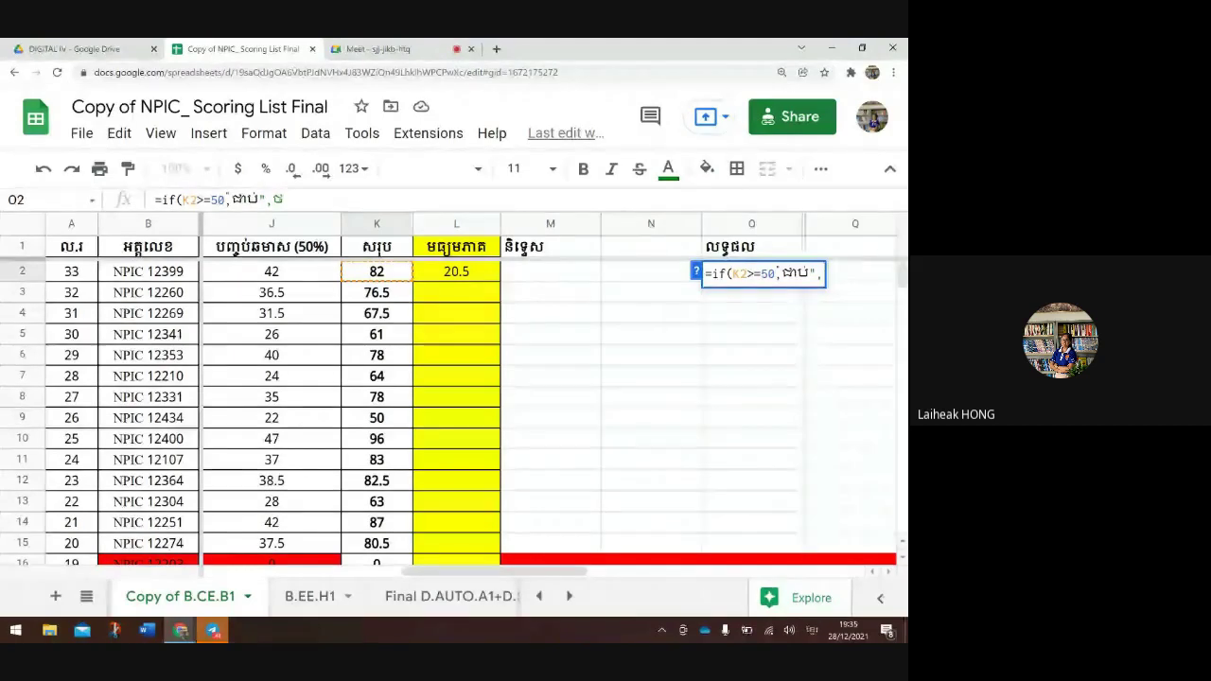
type("្ល")
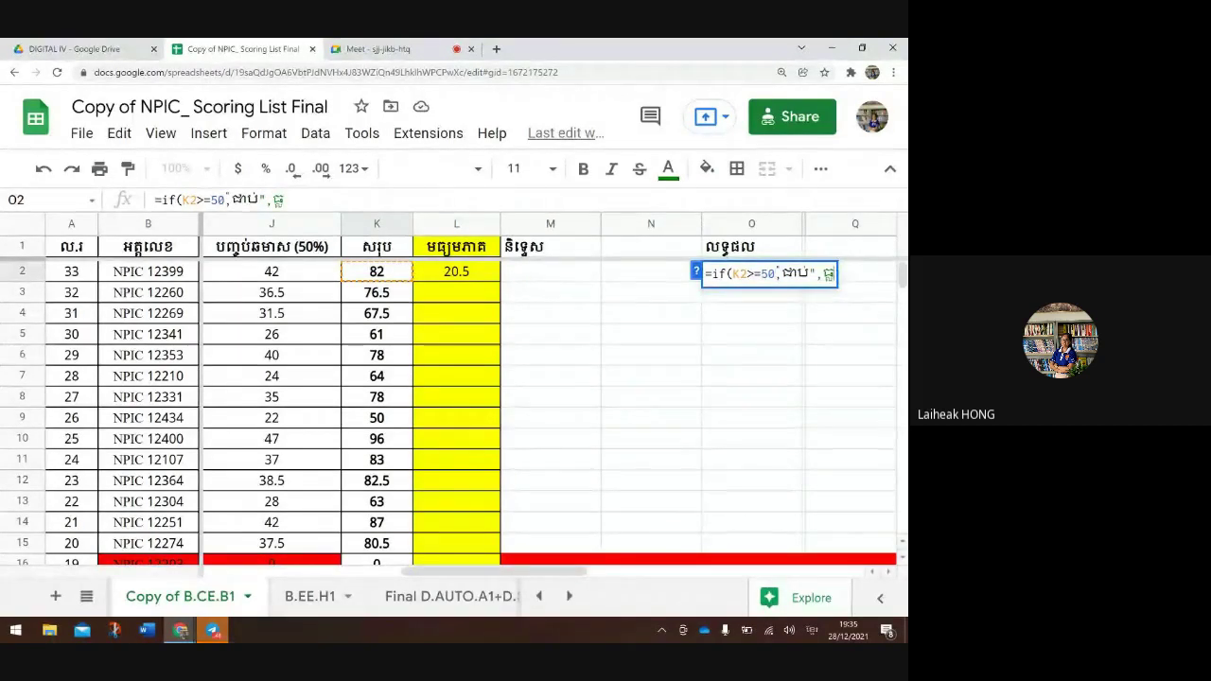
type("ាក់")
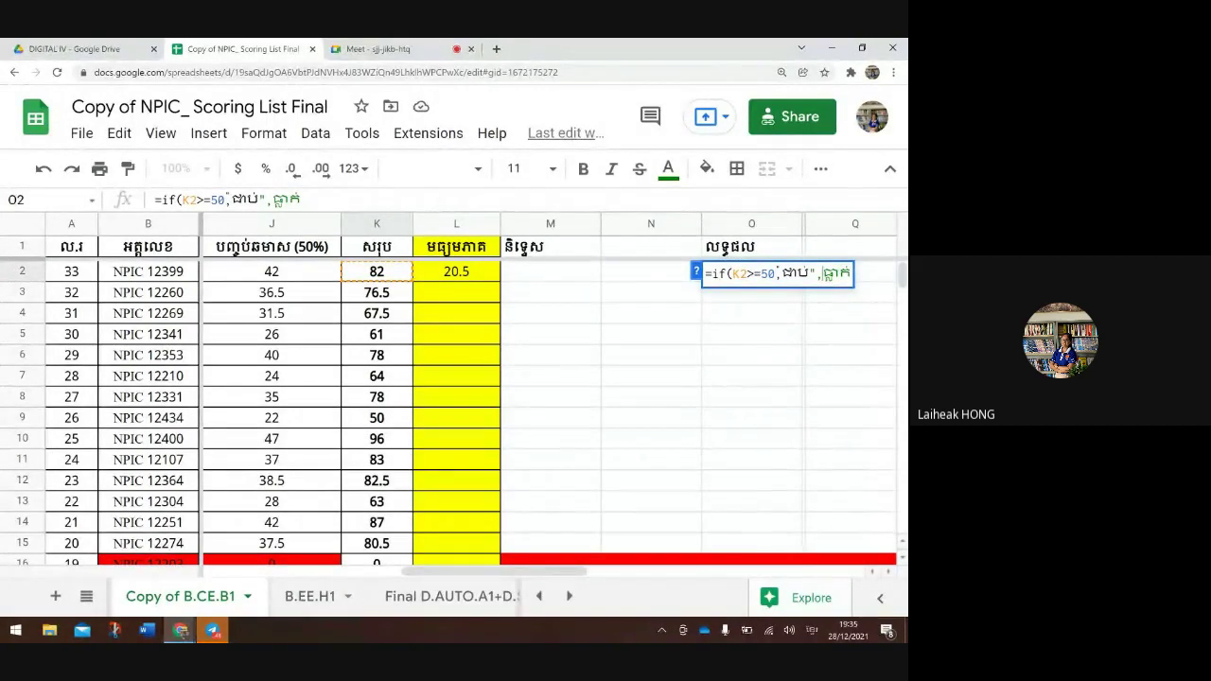
key("alt+shift")
type("\"")
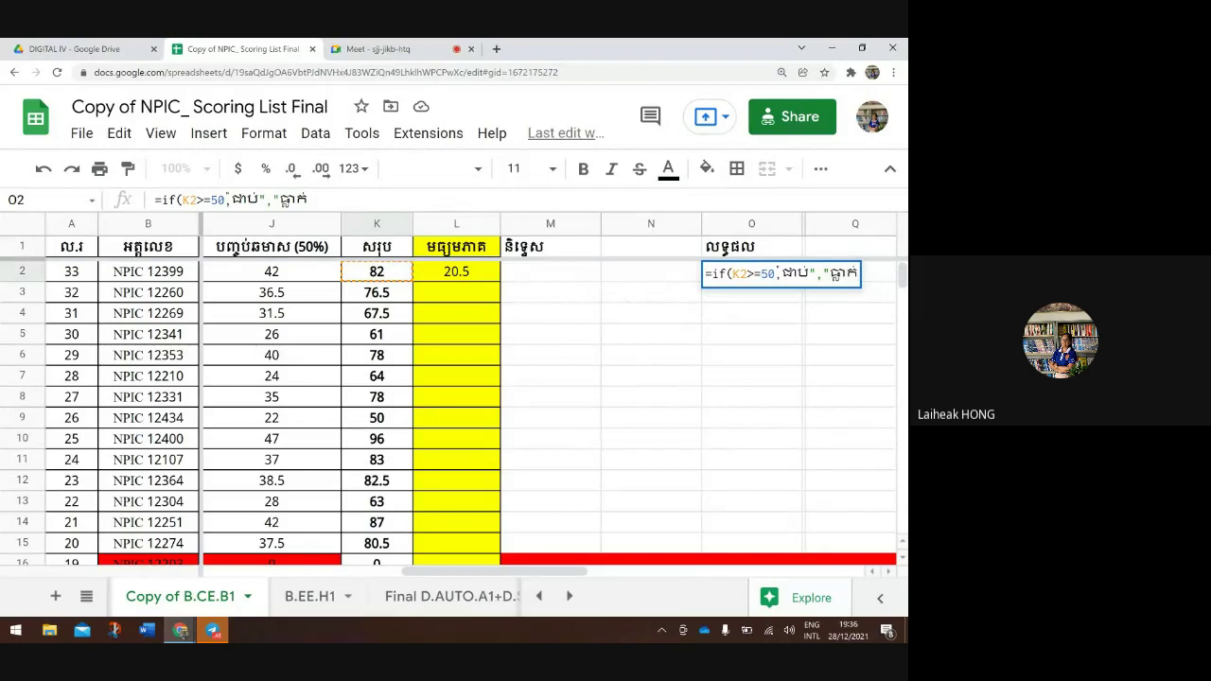
type("\")")
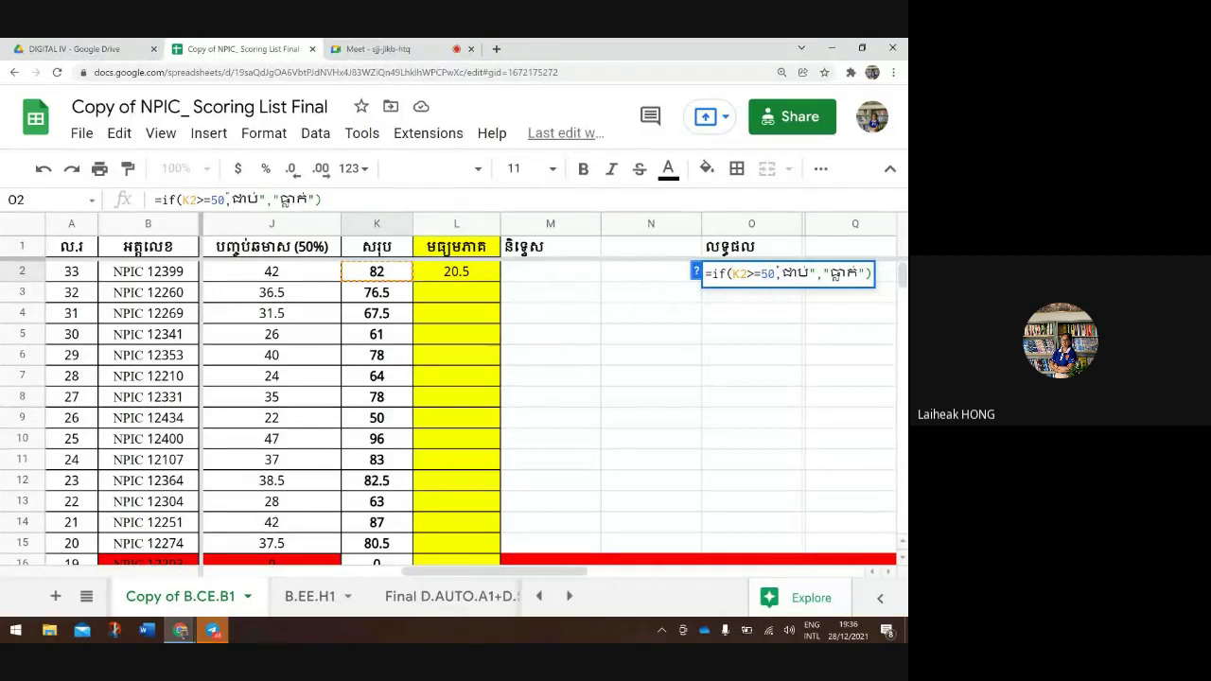
Correct the opening quotation mark before ជាប់ in the O2 formula, commit it and reselect the cell
left_click(780, 273)
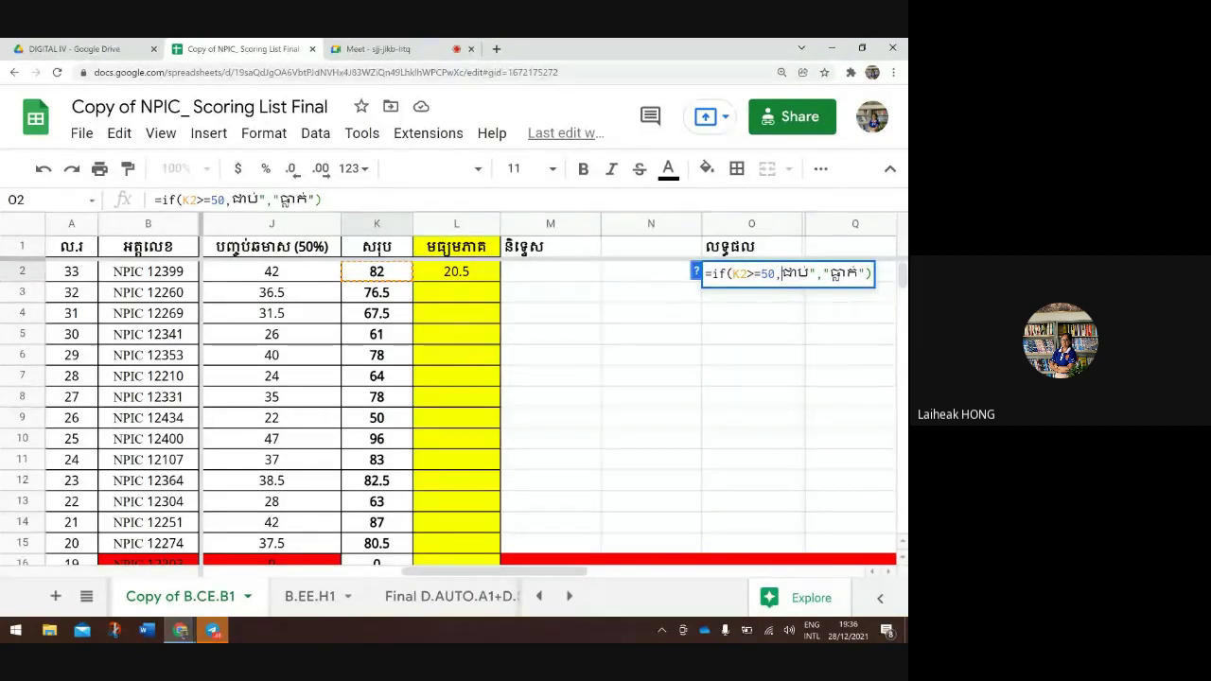
type("\"")
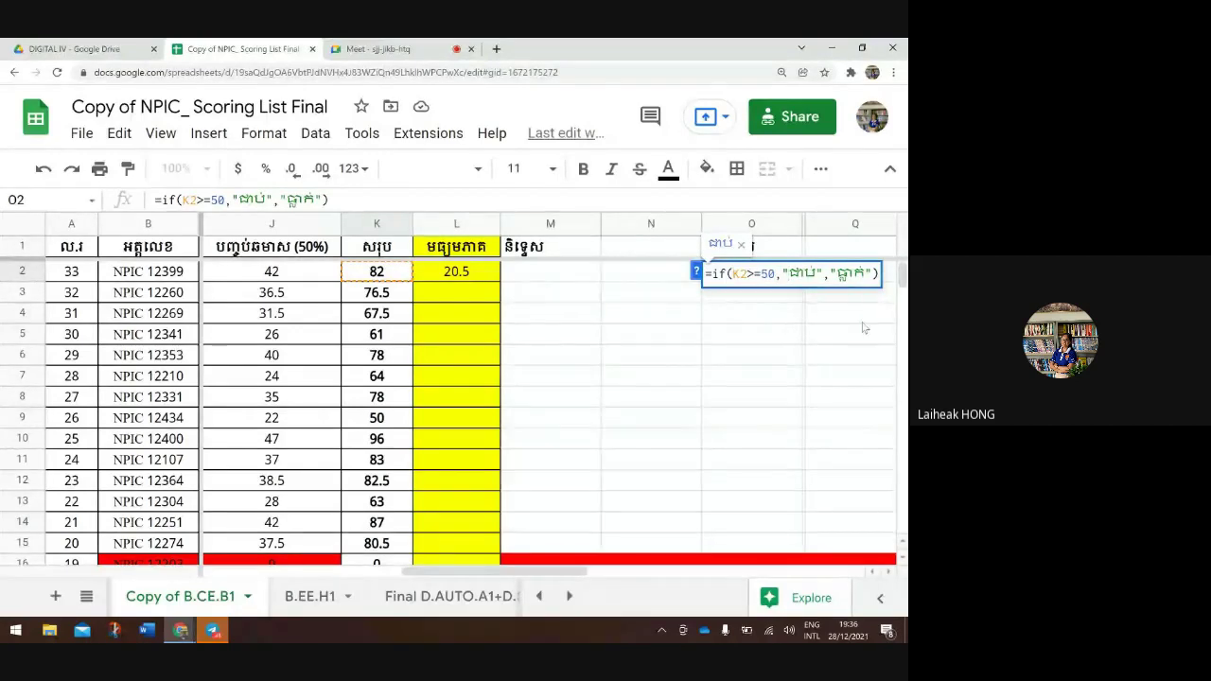
key("Return")
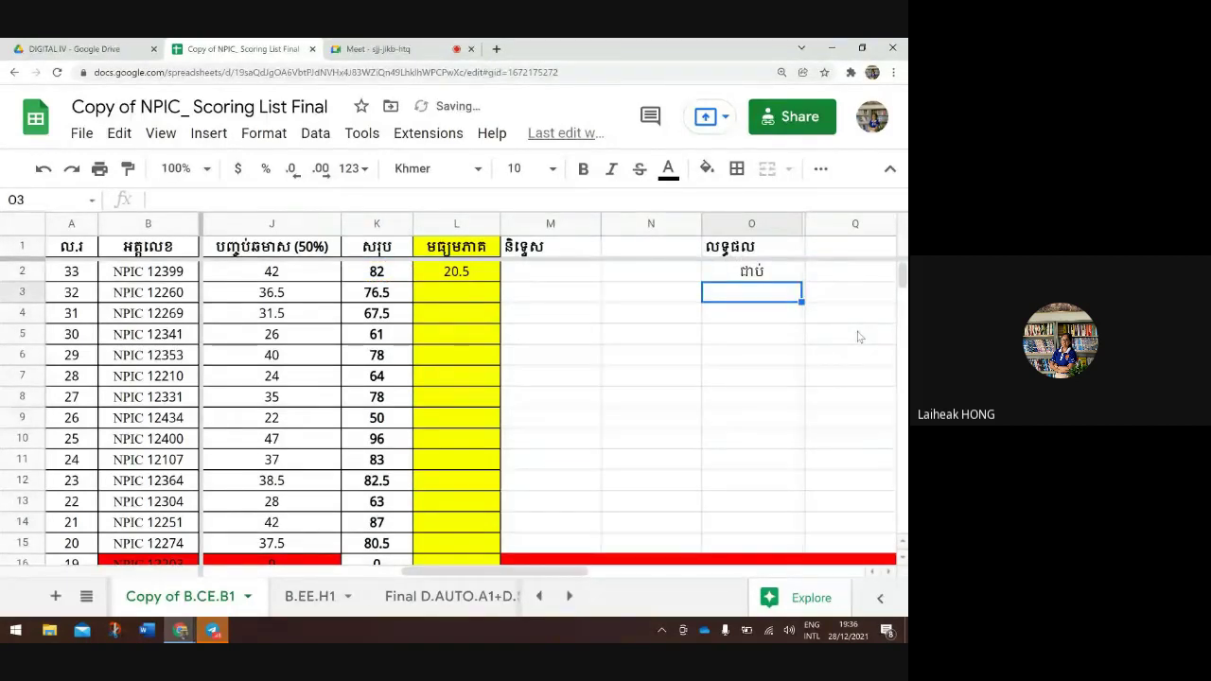
left_click(772, 274)
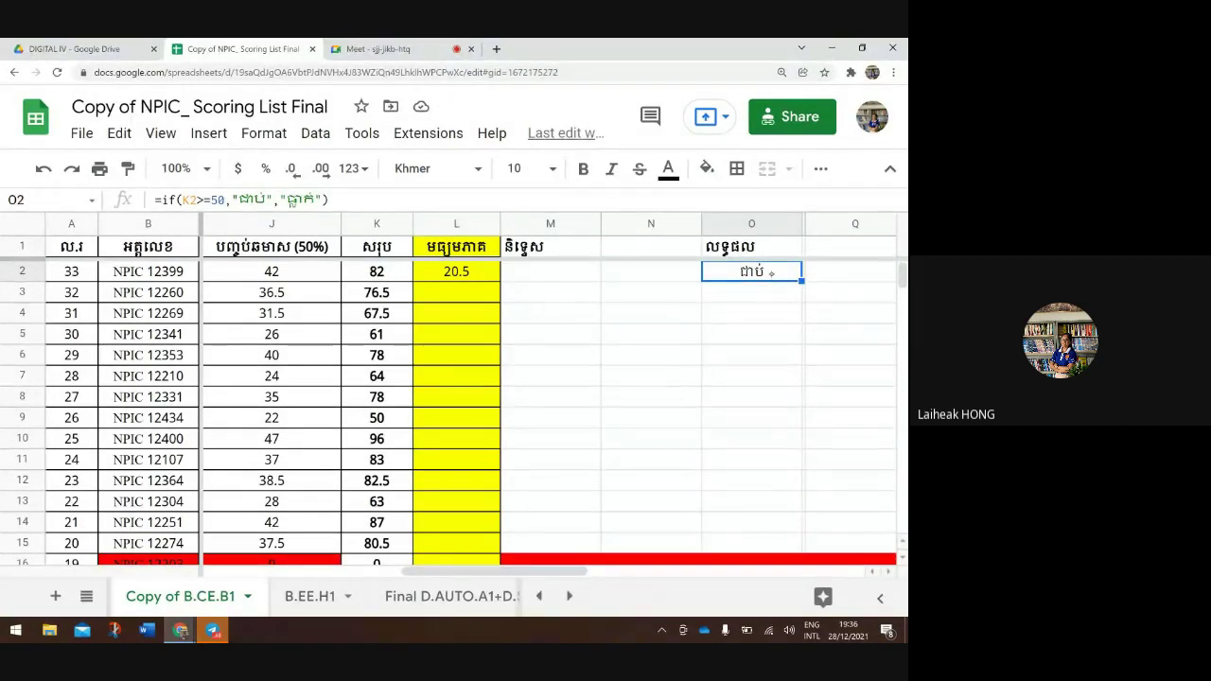
Fill the O2 result formula down through O35, and check the totals and results of the red rows 30 and 31
left_click_drag(801, 281, 801, 463)
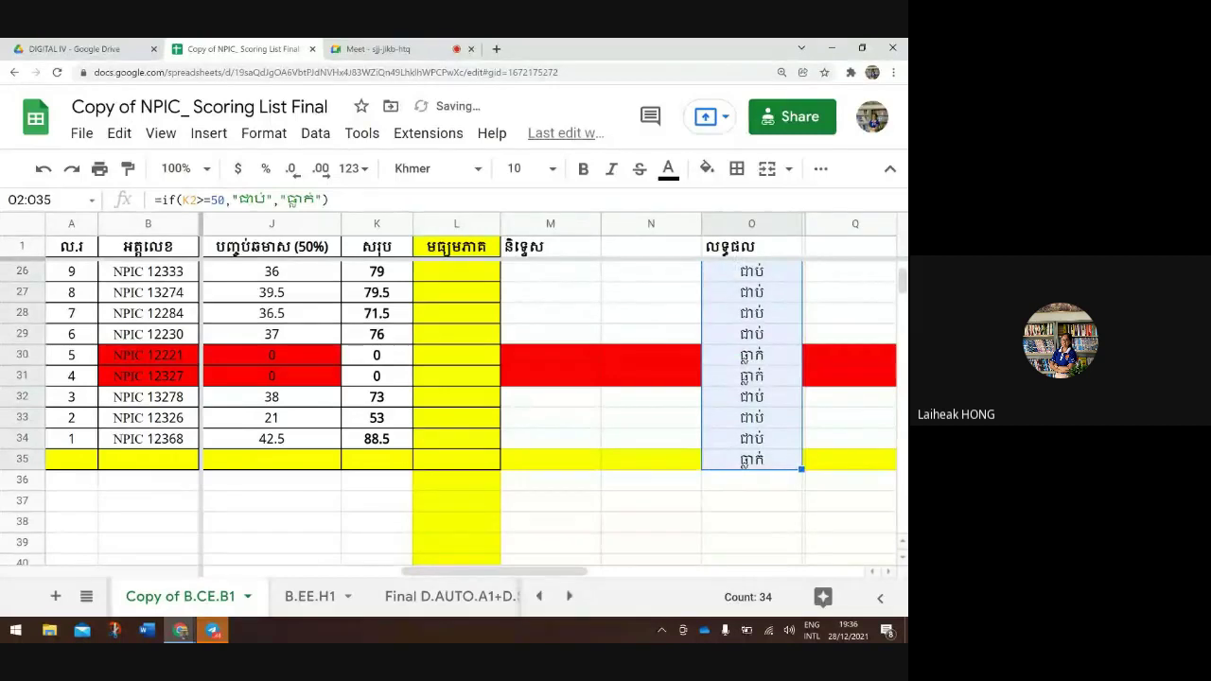
left_click(376, 354)
left_click(377, 376)
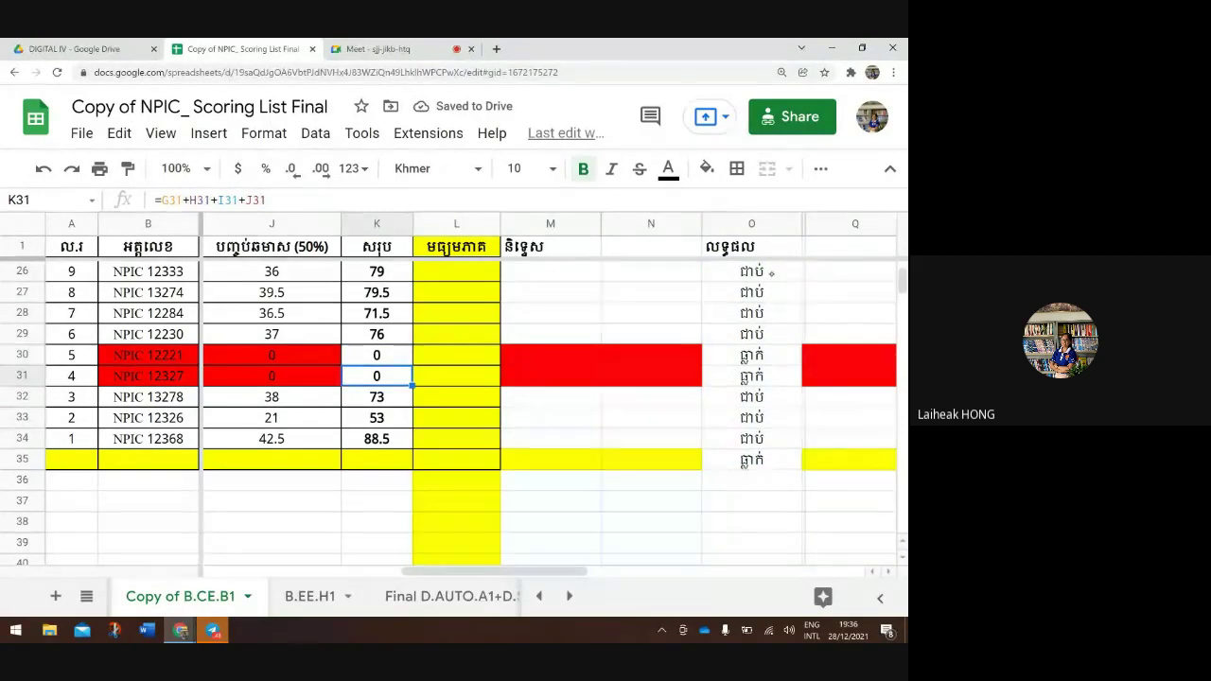
left_click(751, 355)
double_click(751, 375)
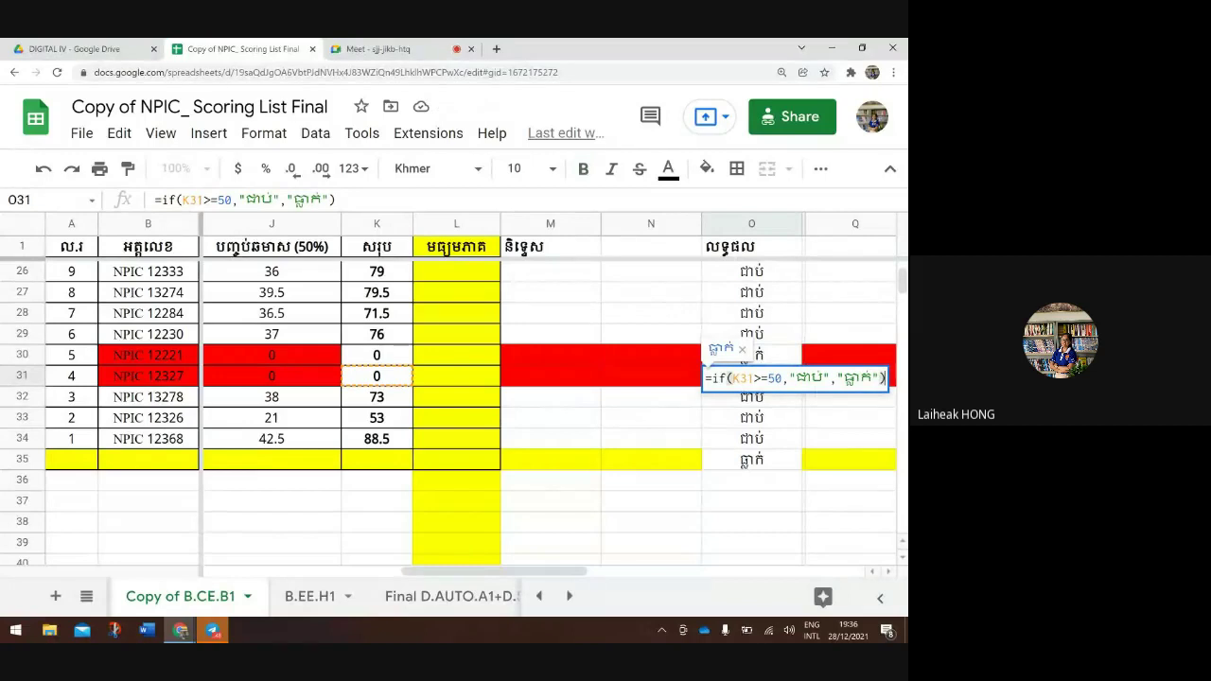
left_click(551, 417)
Compare the total in K21 with the result formula in O21
scroll(454, 416, "up", 4)
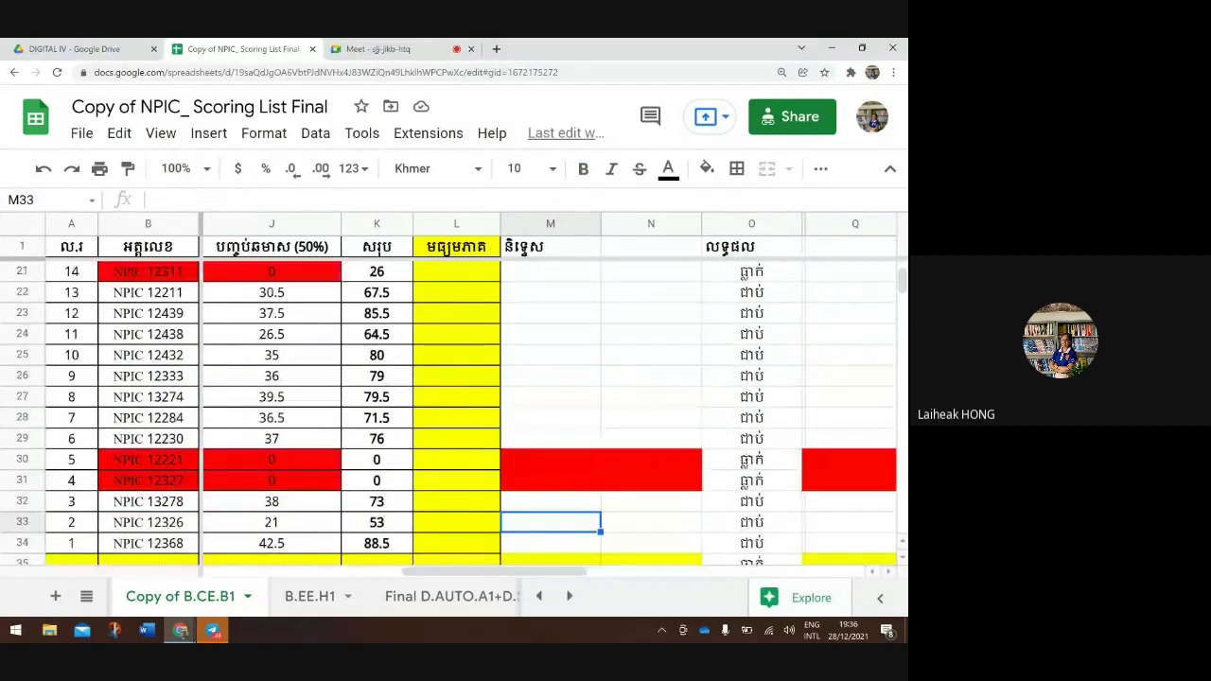
left_click(376, 334)
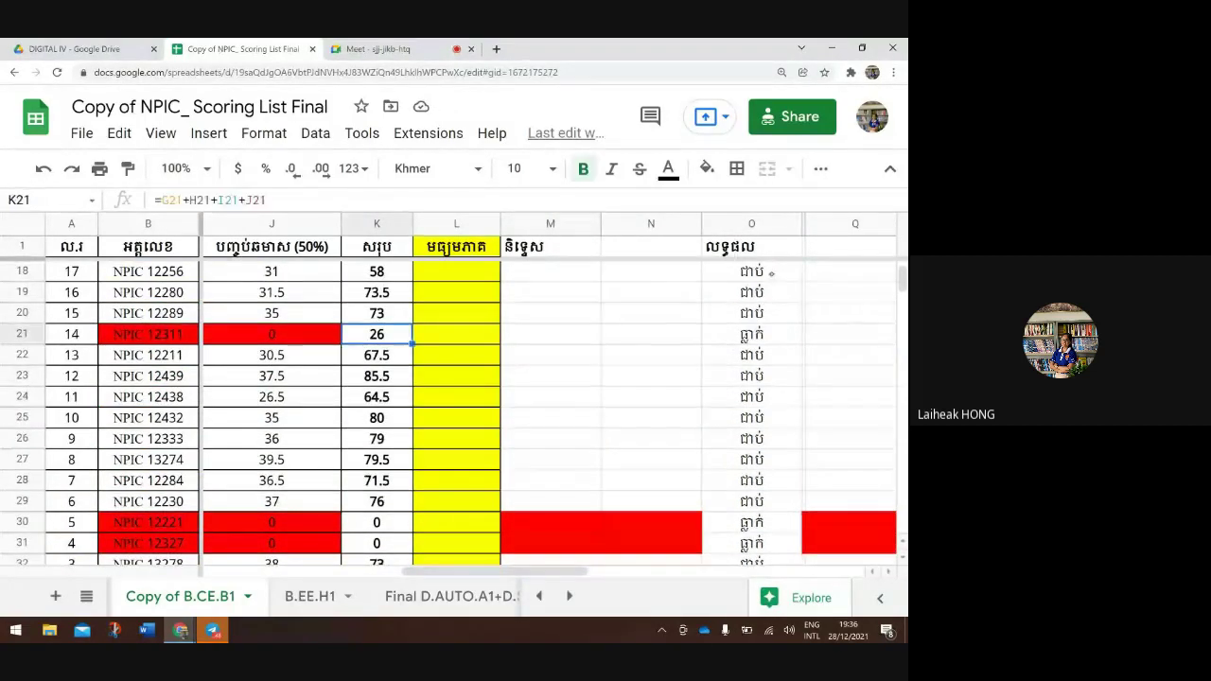
left_click(749, 334)
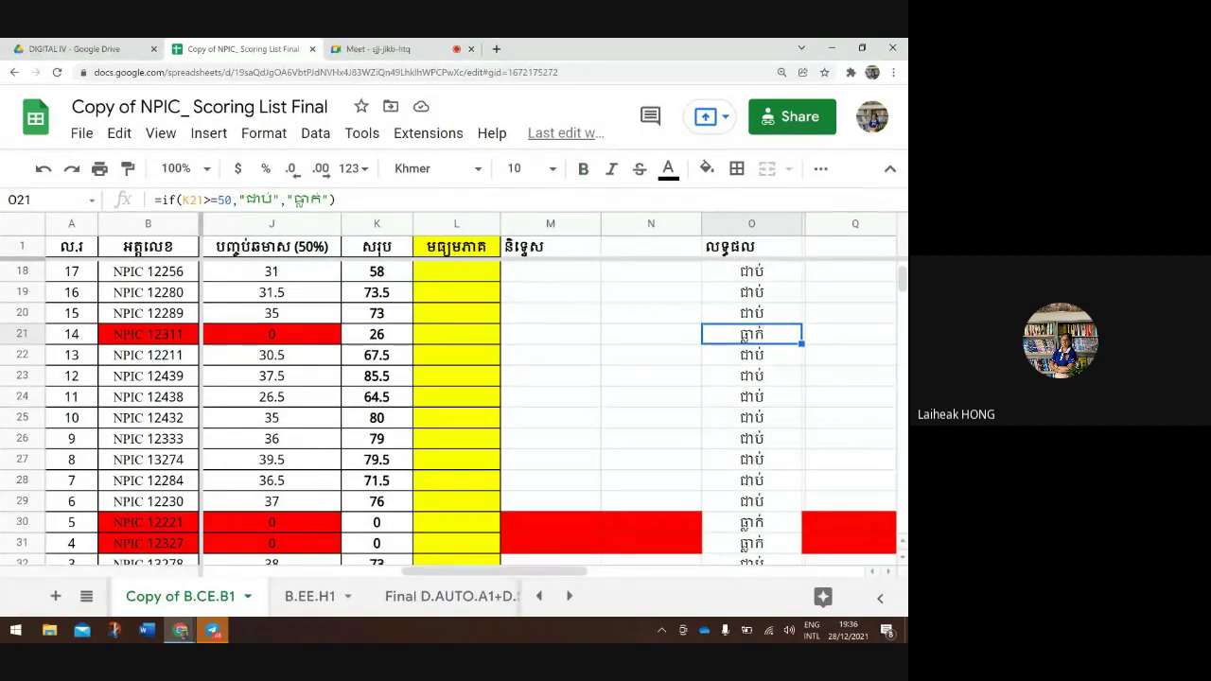
scroll(449, 413, "up", 2)
scroll(449, 413, "up", 4)
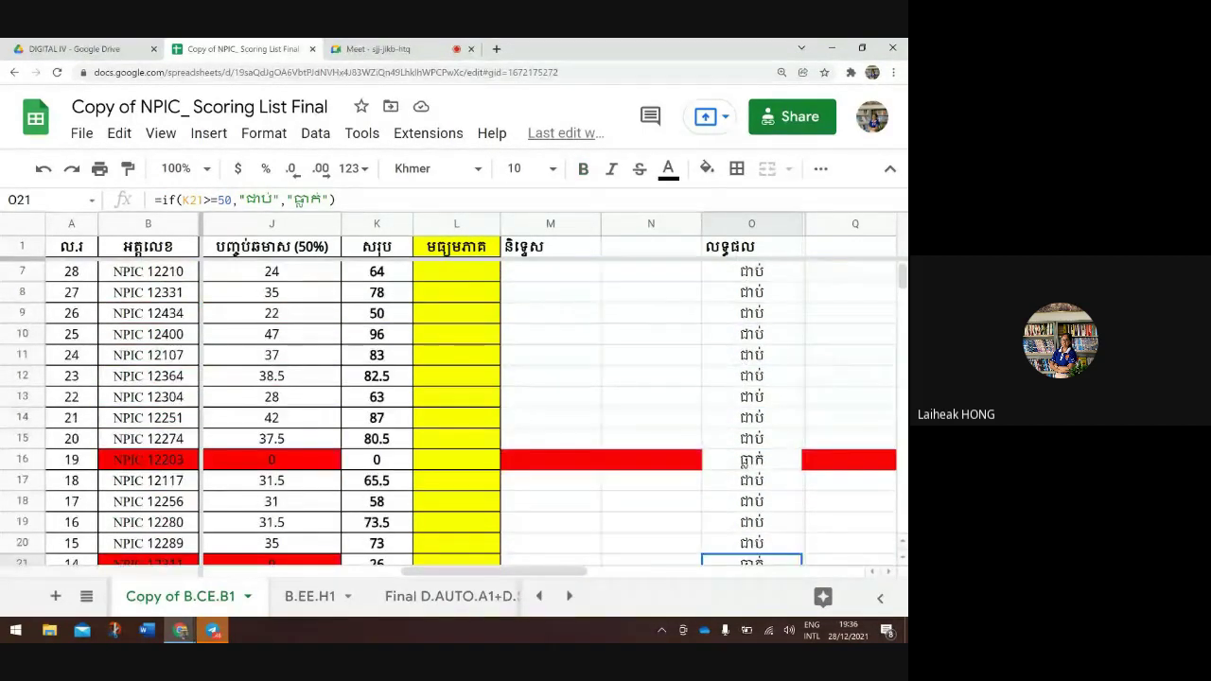
Inspect the IF formulas in result cells O2 and O3, leaving them as they are
left_click(751, 272)
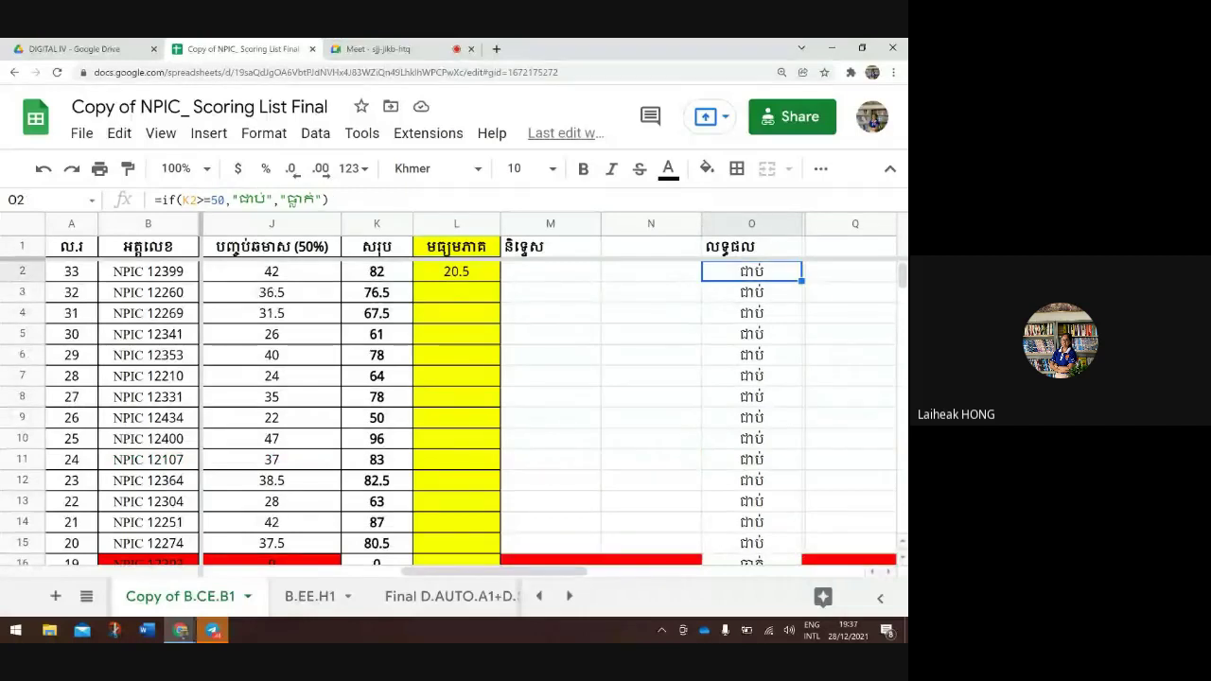
double_click(773, 272)
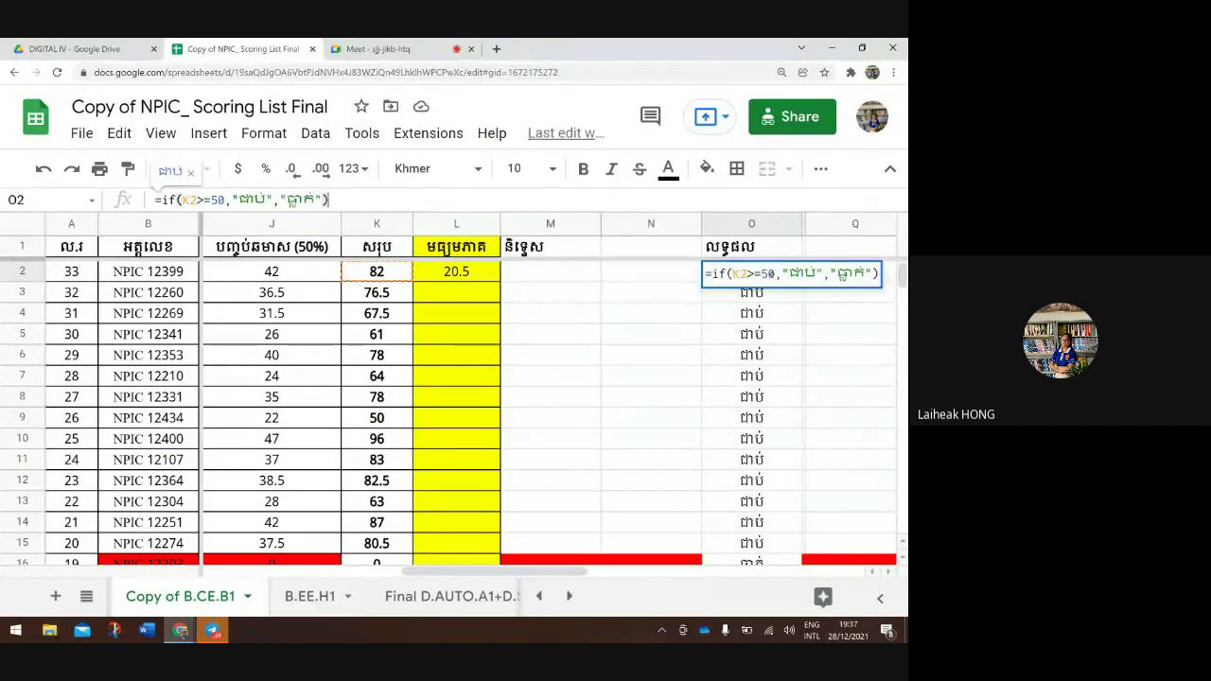
key("ctrl+a")
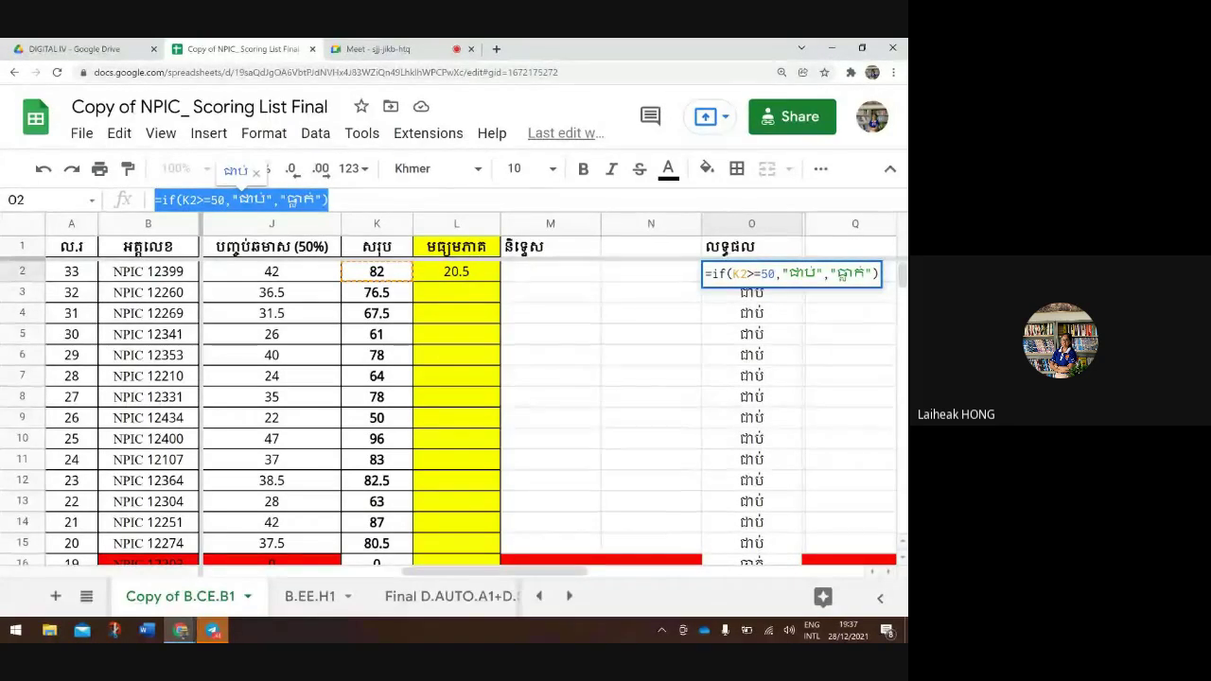
key("Return")
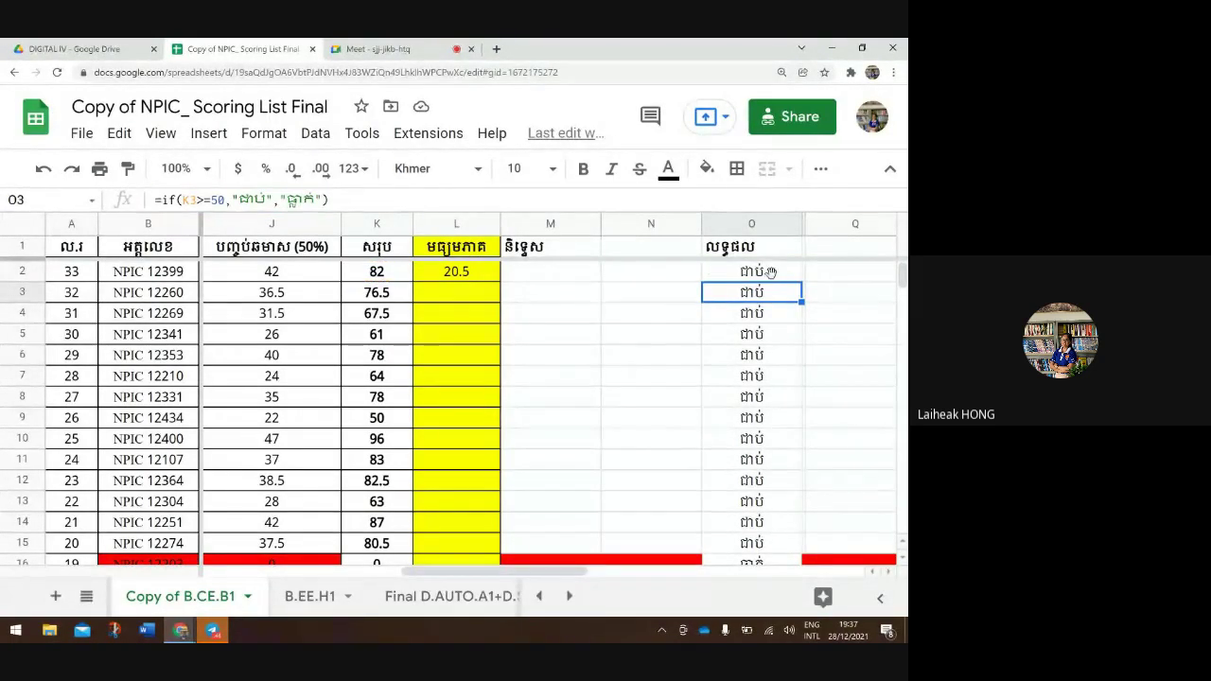
key("F2")
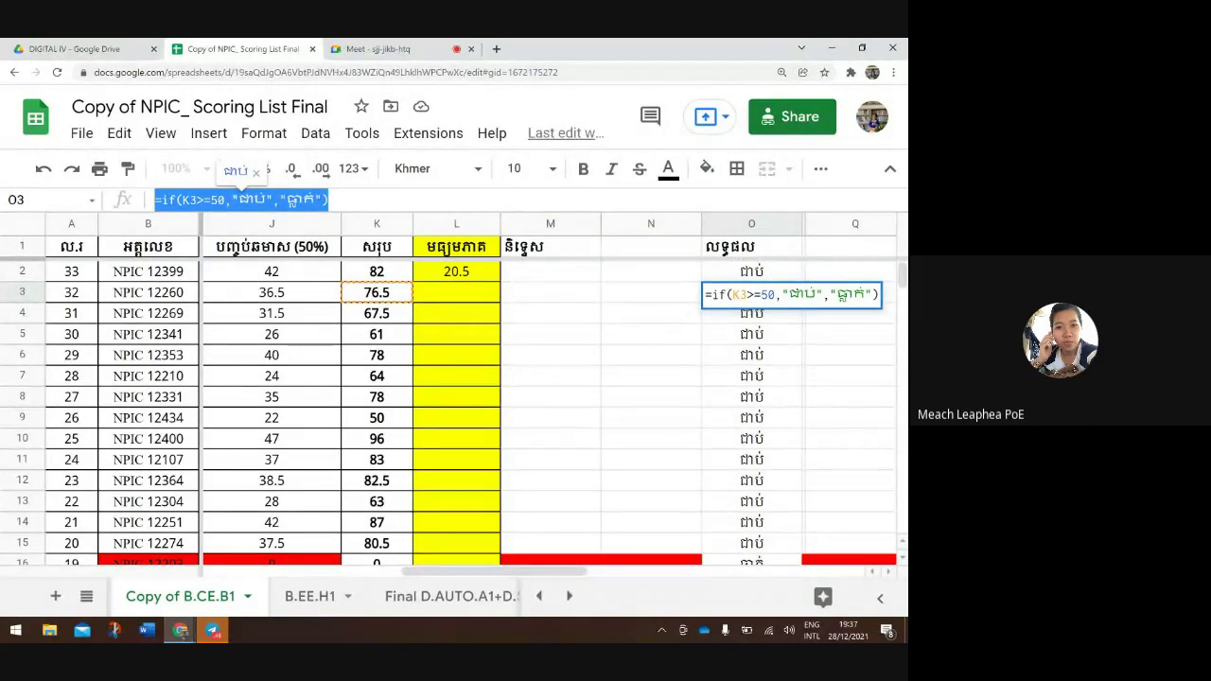
left_click(849, 355)
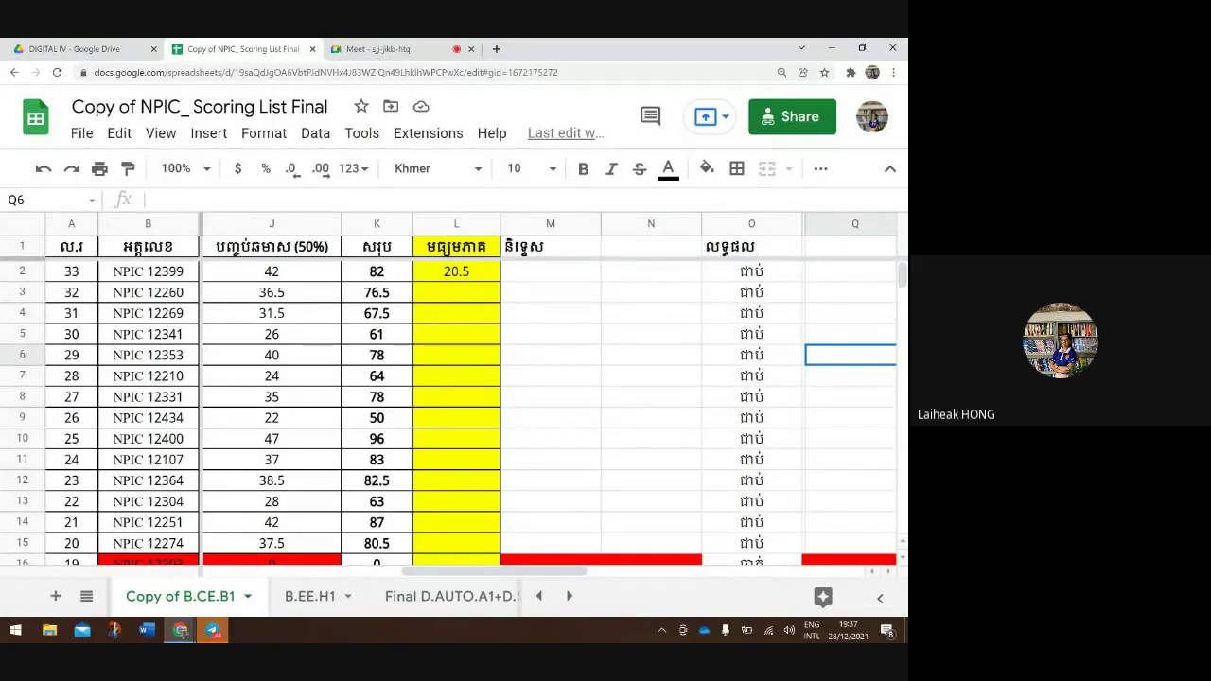
scroll(454, 407, "down", 3)
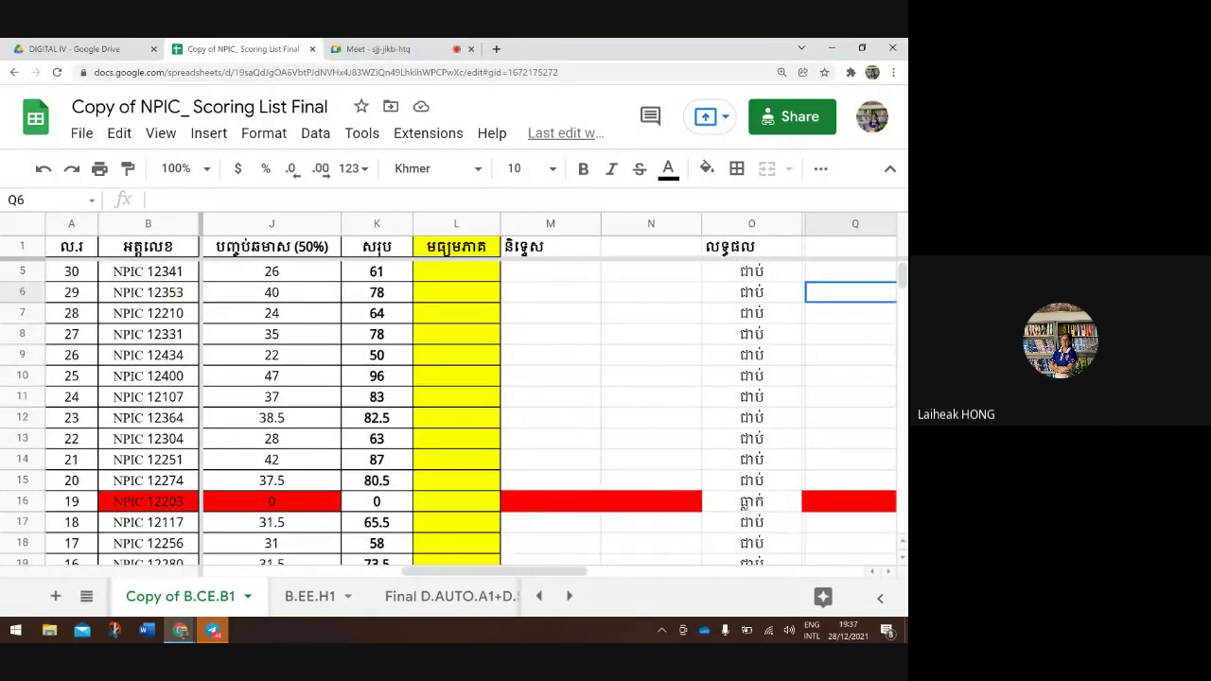
scroll(454, 406, "left", 2)
scroll(454, 406, "up", 3)
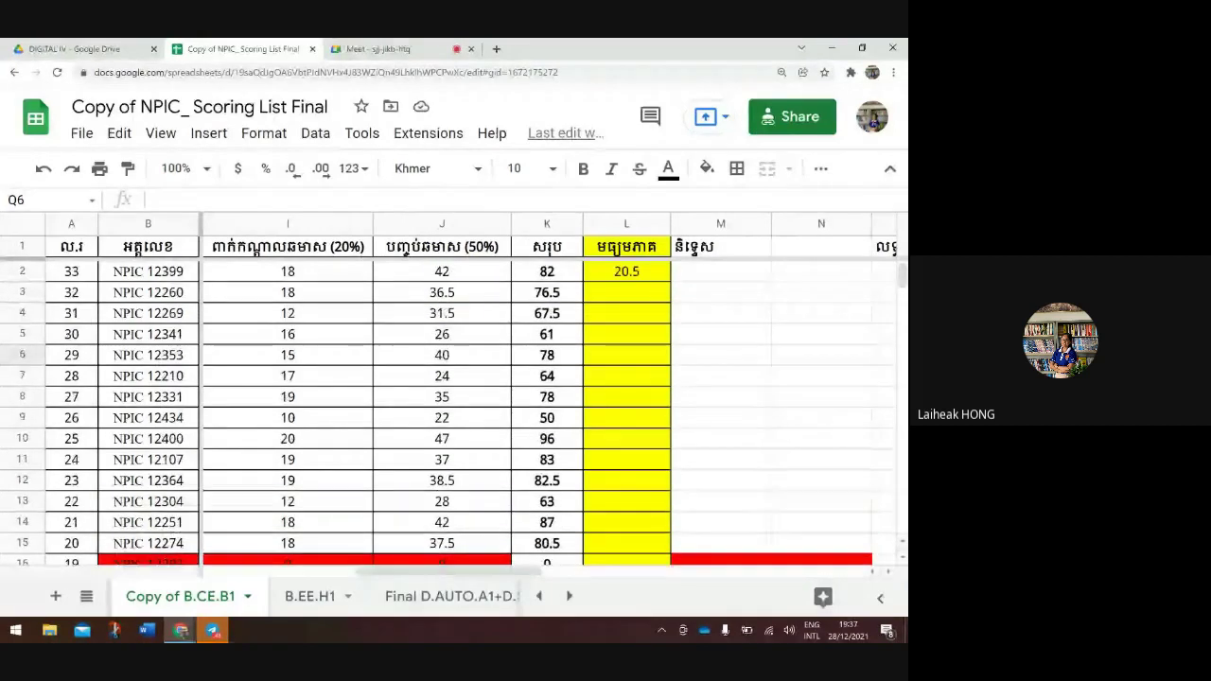
scroll(454, 407, "down", 1)
scroll(454, 407, "left", 2)
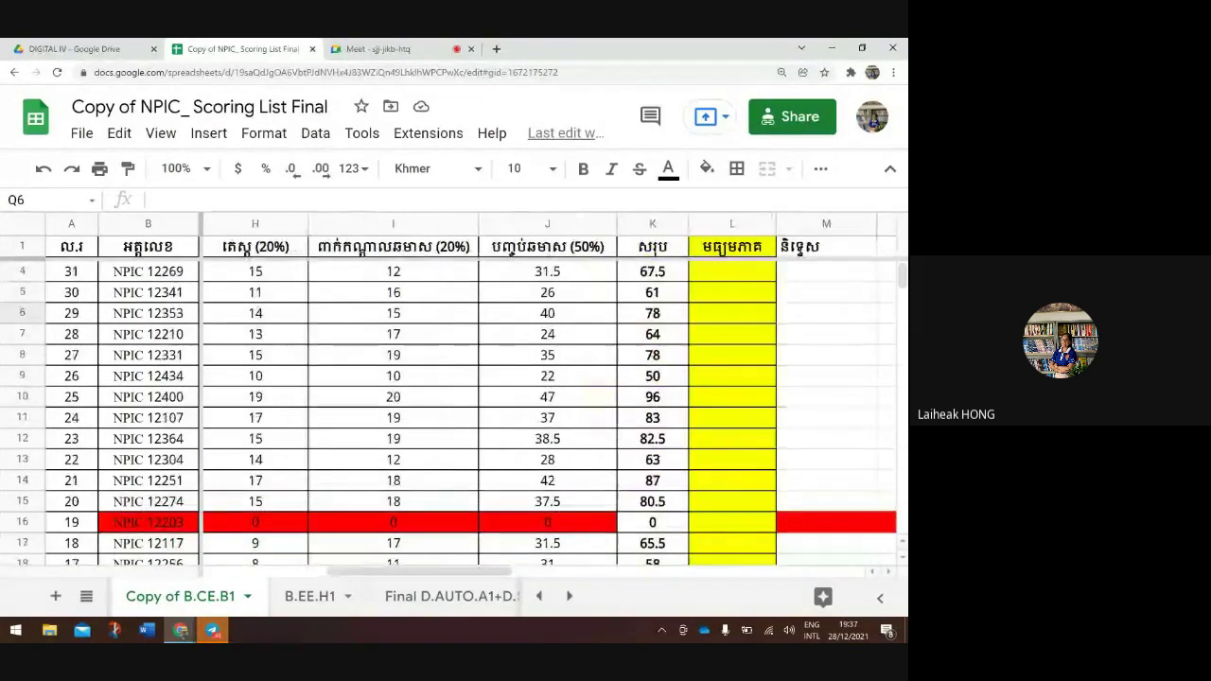
scroll(454, 407, "up", 1)
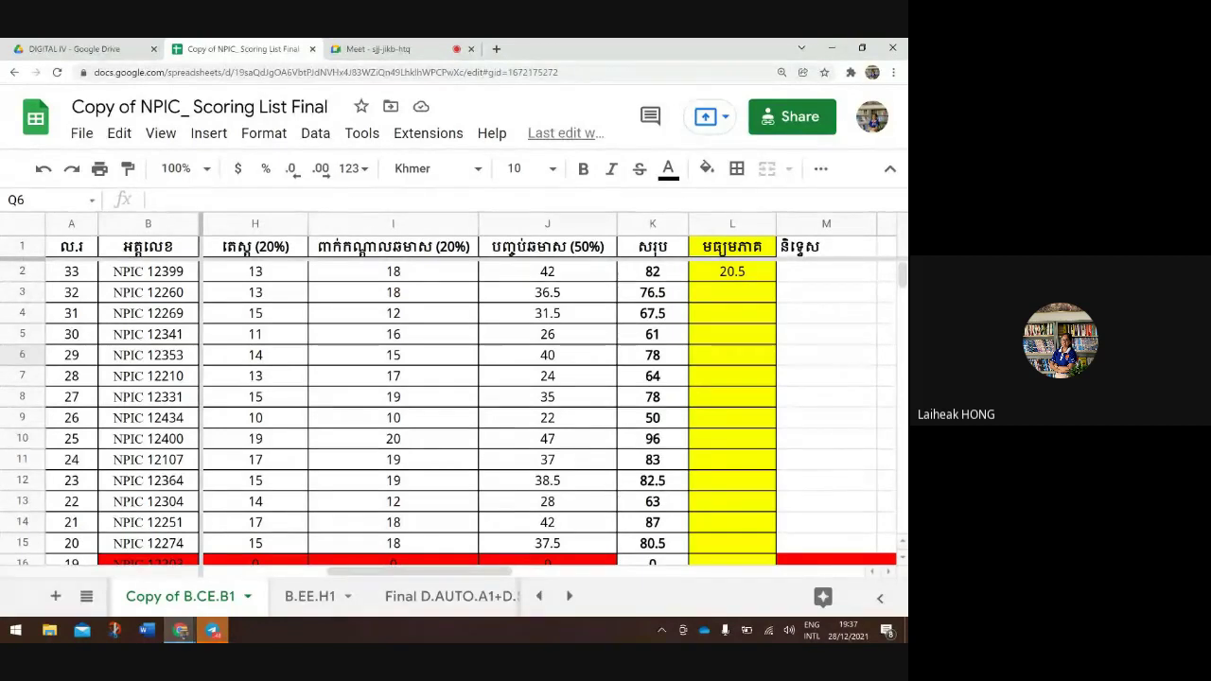
scroll(450, 417, "down", 1)
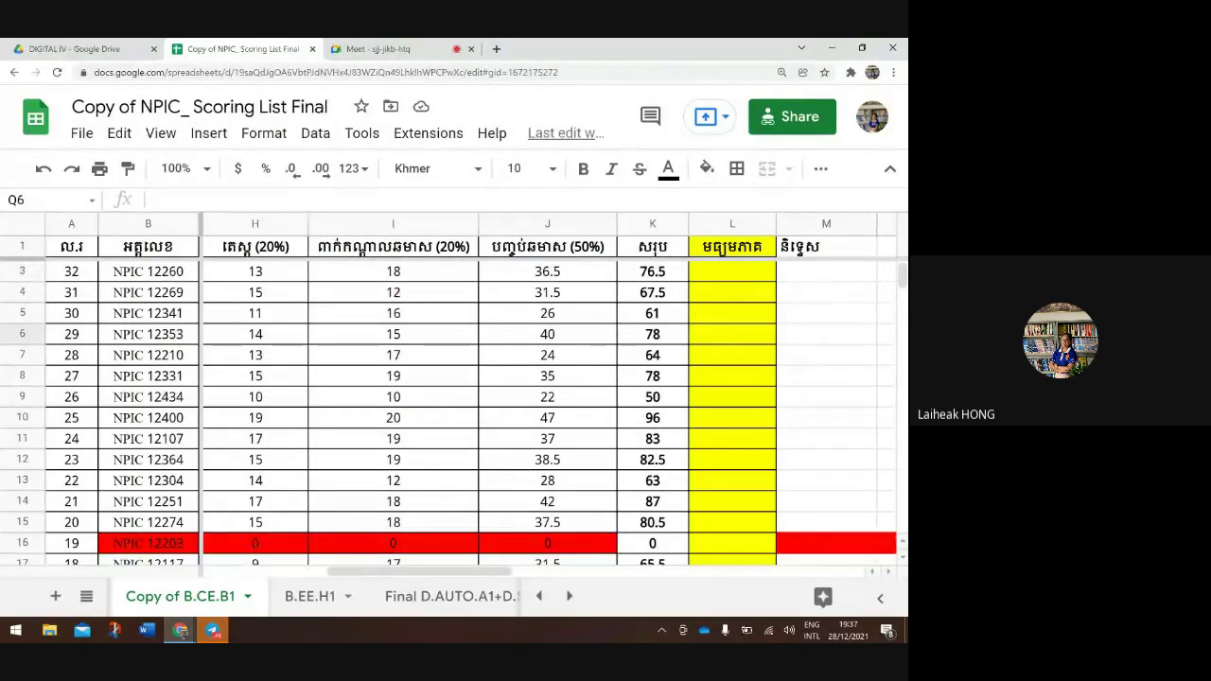
scroll(450, 416, "up", 1)
scroll(449, 416, "right", 1)
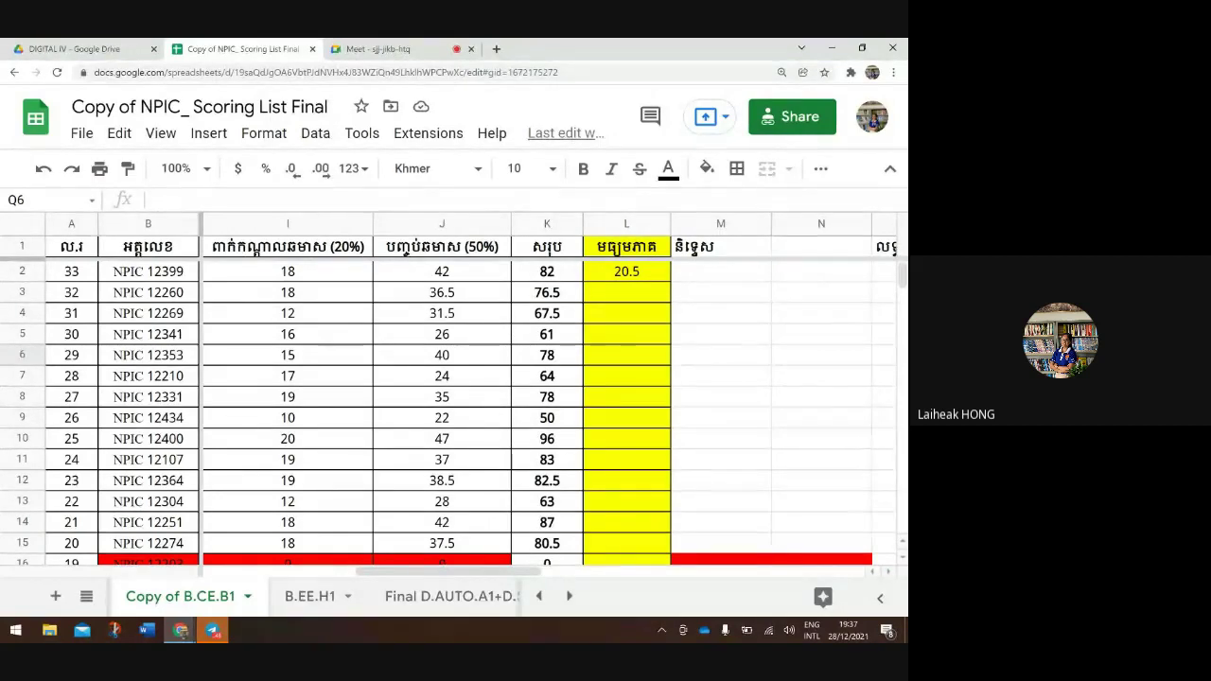
scroll(449, 416, "down", 1)
scroll(449, 416, "up", 1)
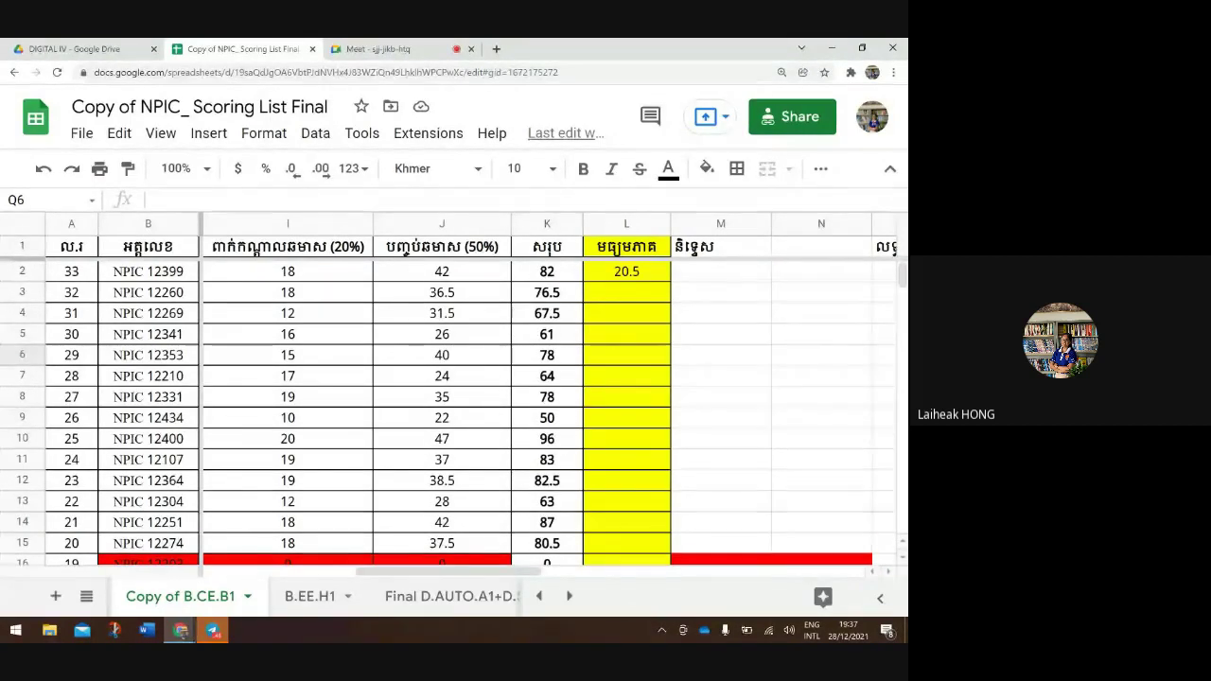
scroll(449, 416, "right", 1)
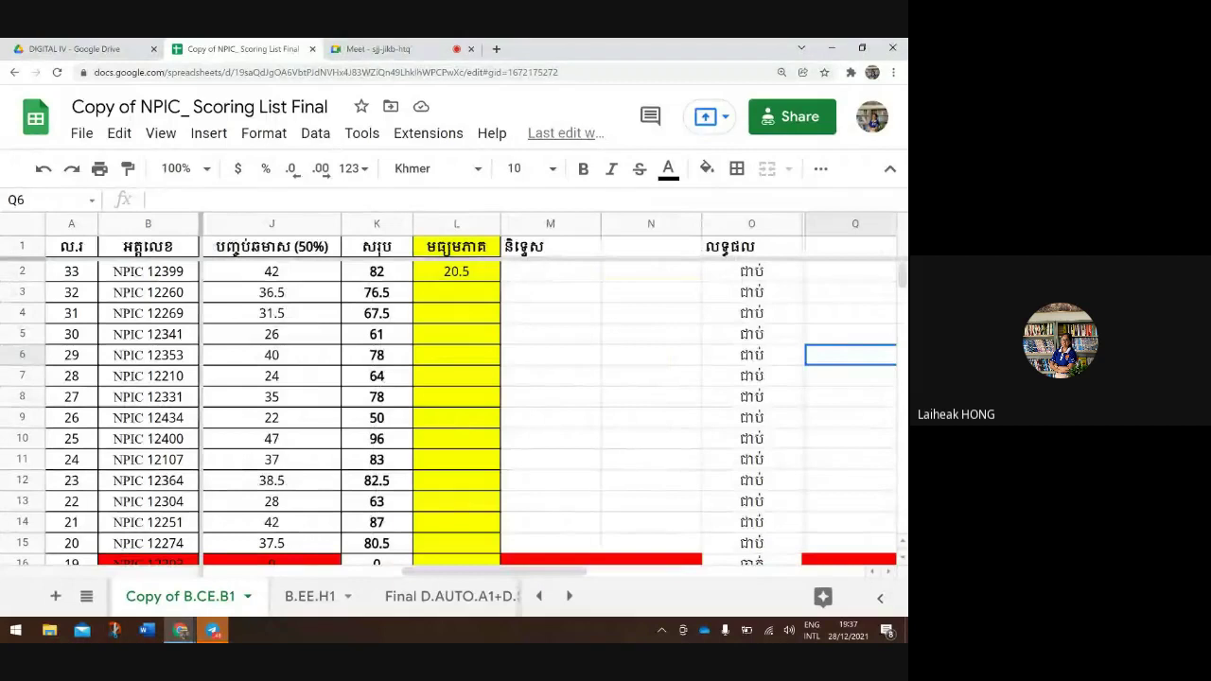
left_click(751, 223)
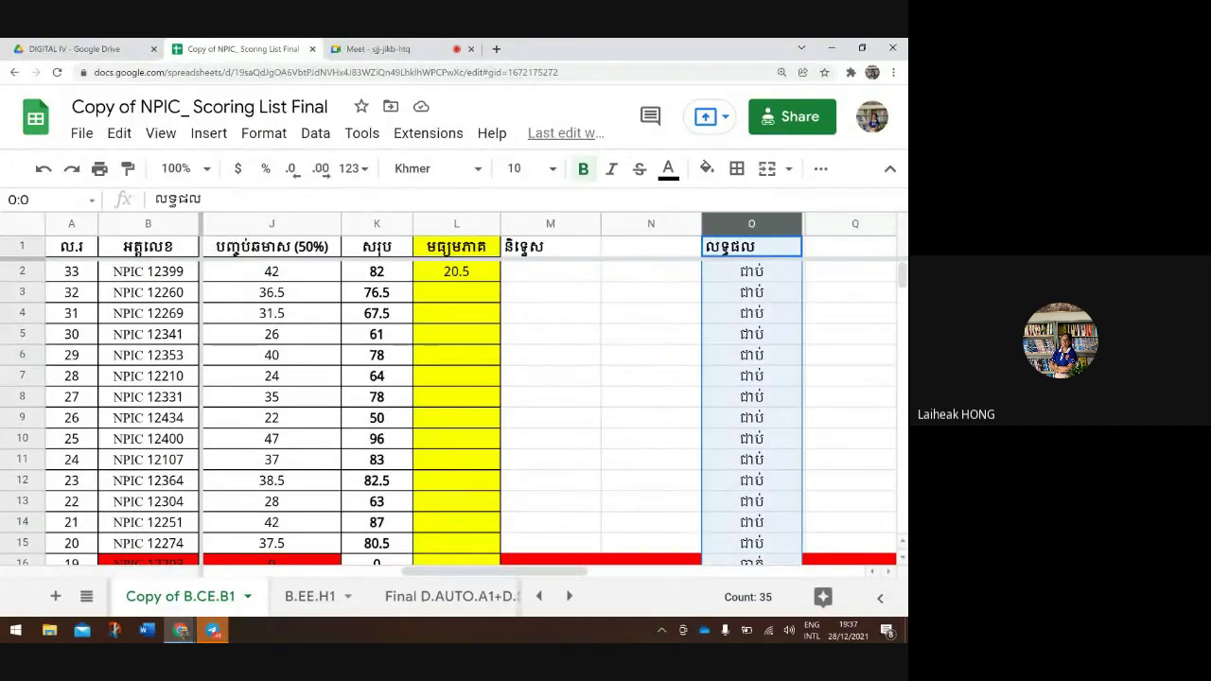
left_click(849, 334)
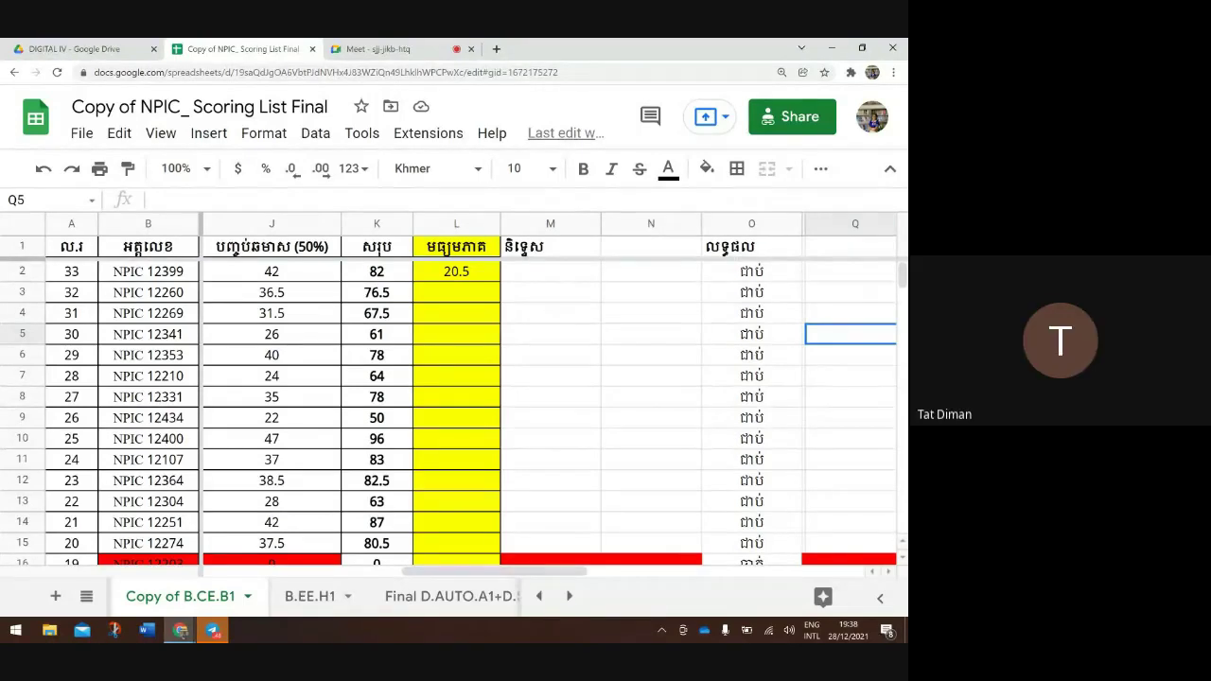
scroll(451, 416, "down", 1)
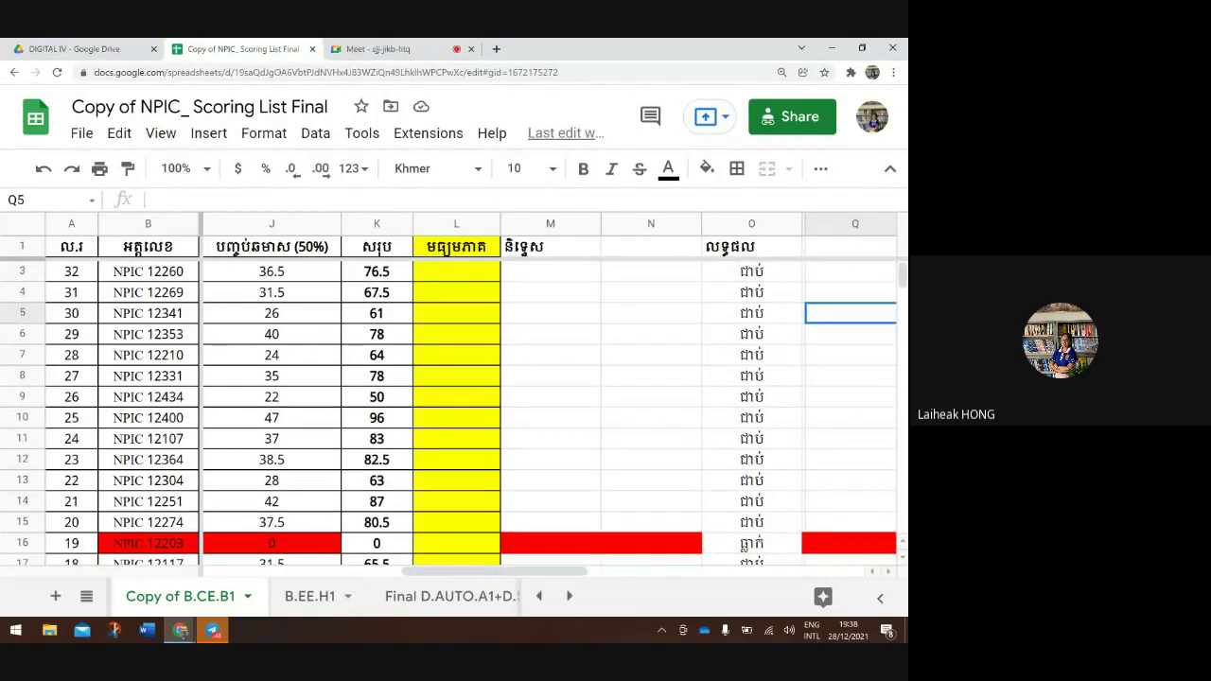
scroll(450, 416, "up", 1)
scroll(450, 417, "down", 1)
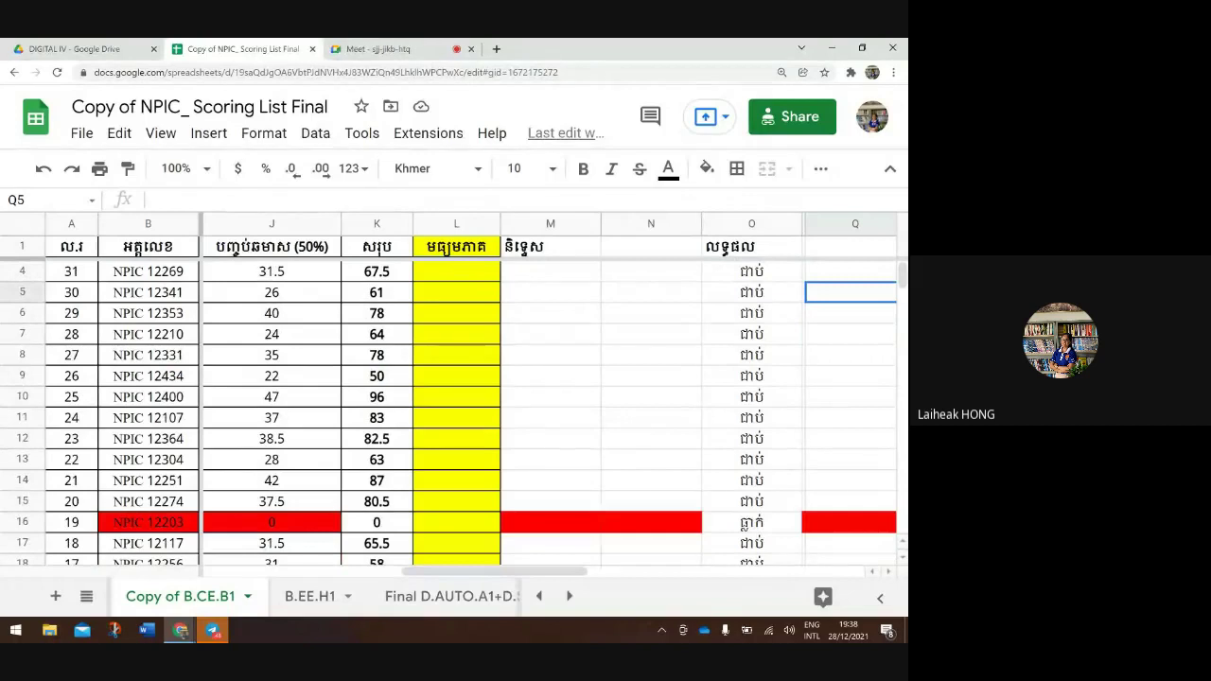
scroll(450, 416, "up", 1)
left_click(455, 292)
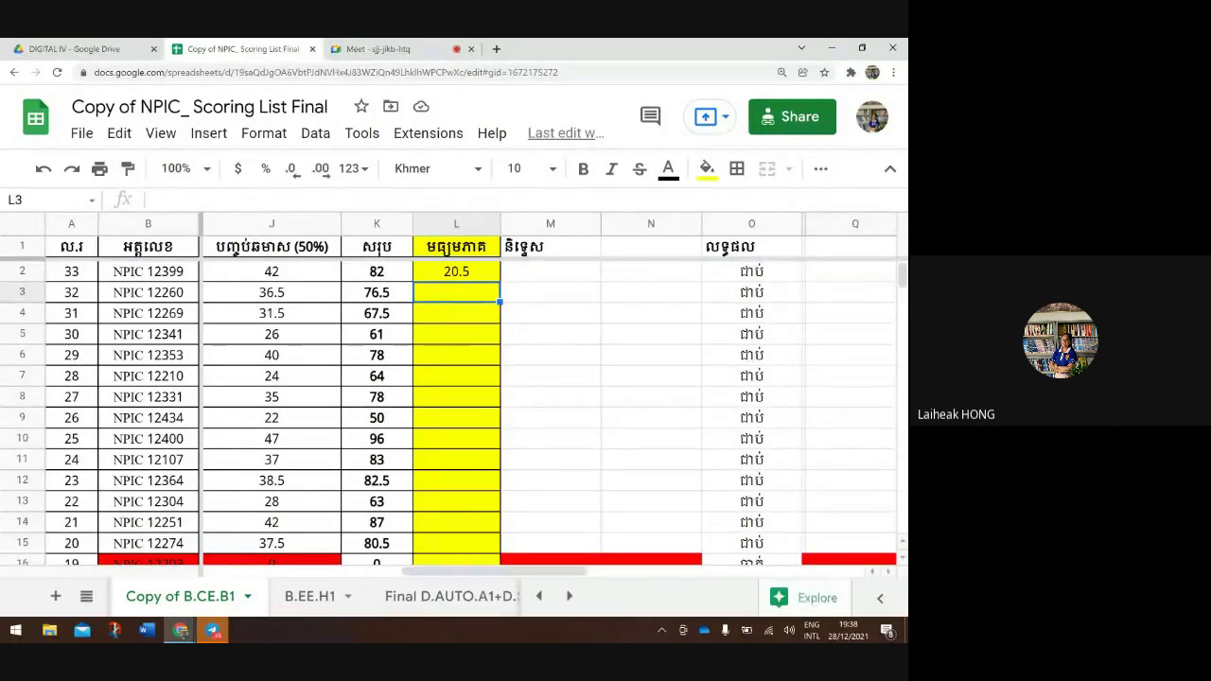
left_click(650, 417)
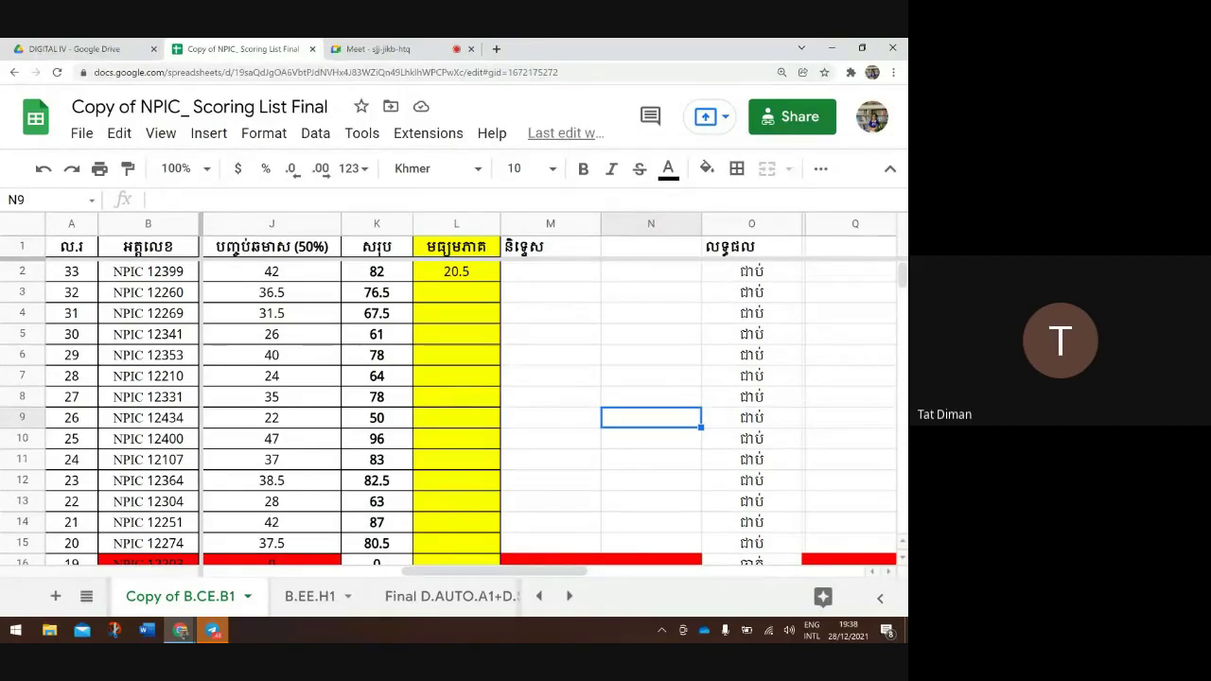
left_click(650, 501)
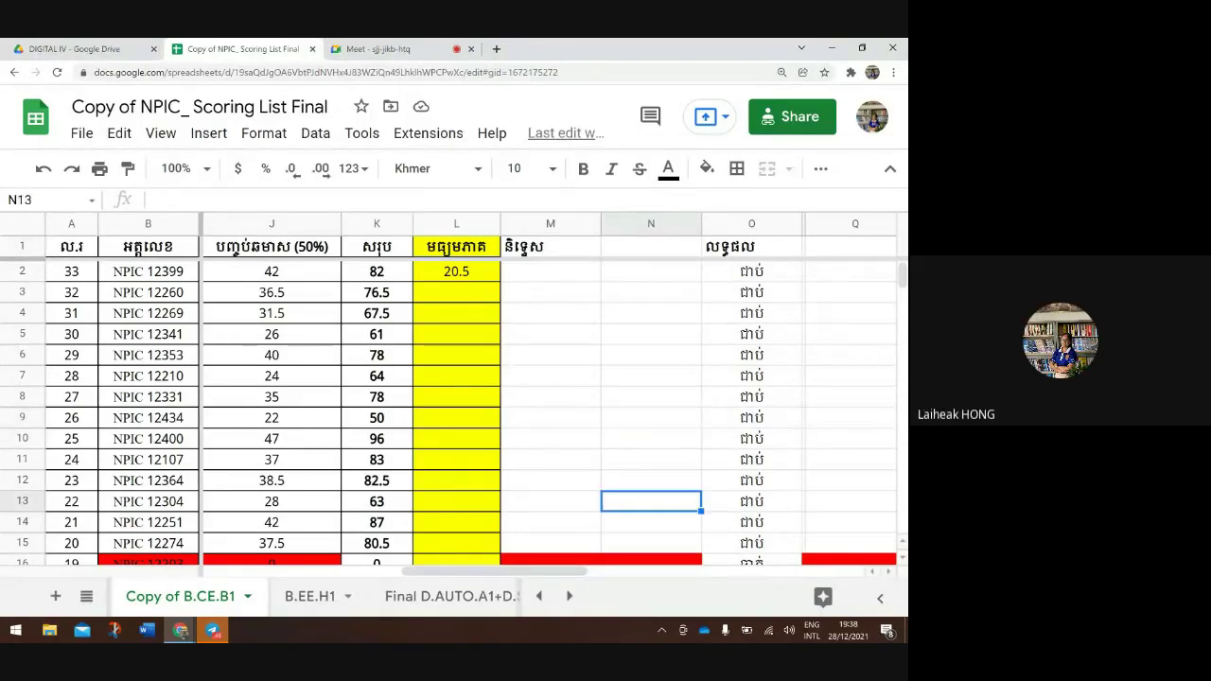
scroll(548, 417, "down", 1)
scroll(548, 416, "left", 1)
scroll(454, 416, "up", 1)
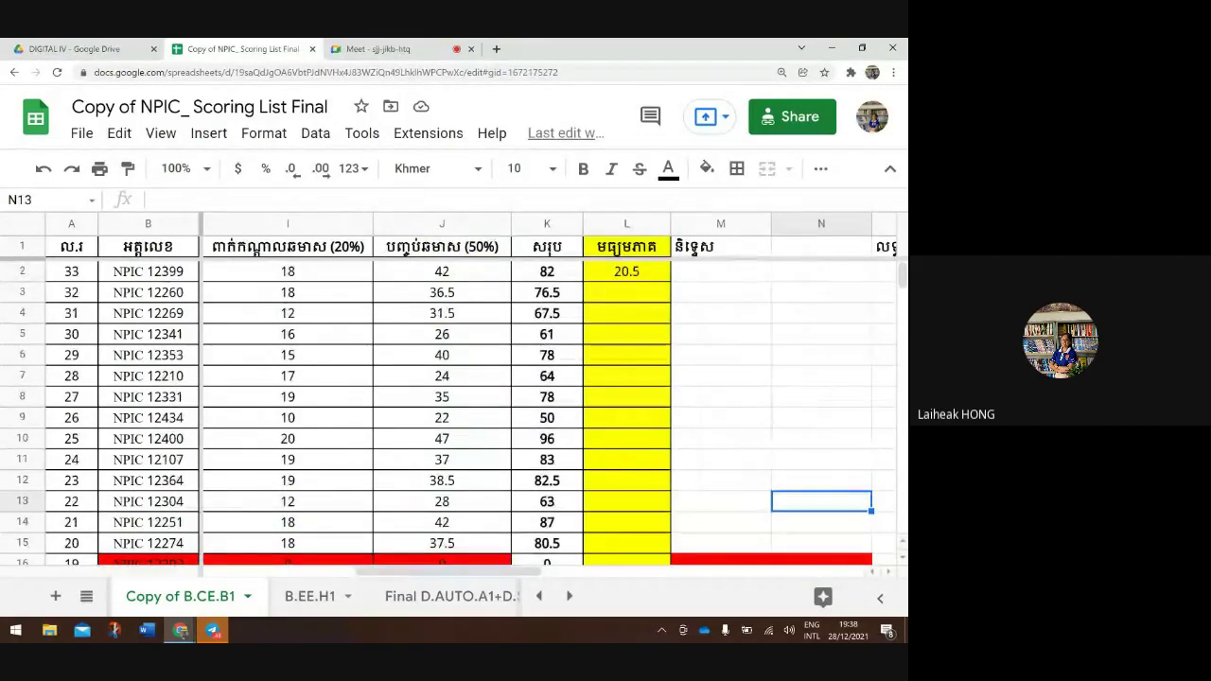
scroll(453, 416, "right", 2)
left_click(715, 354)
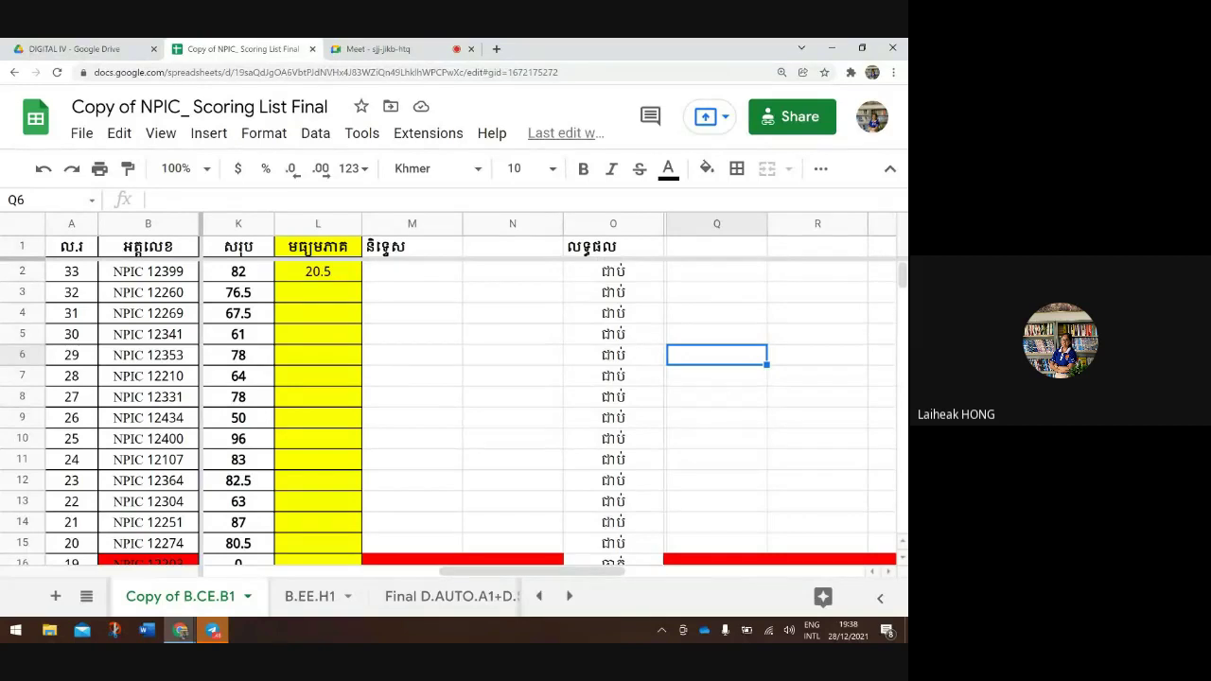
scroll(548, 397, "left", 2)
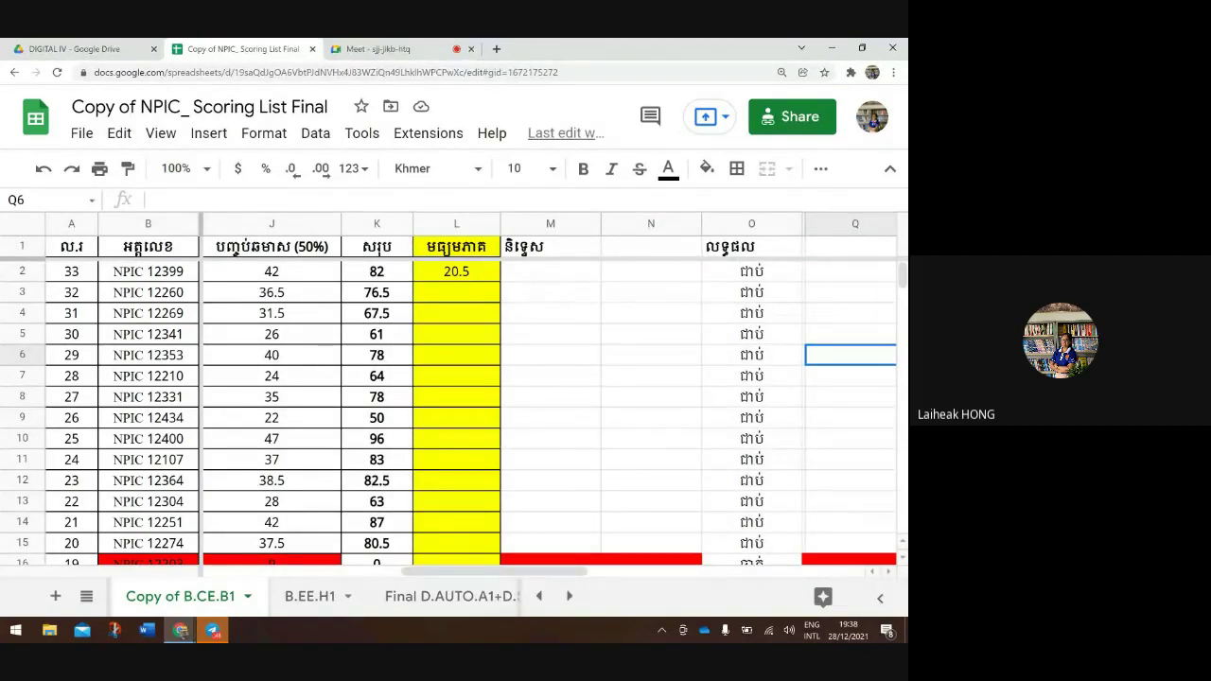
Check the result formula in O16 and the score columns of the neighbouring rows
scroll(454, 406, "down", 2)
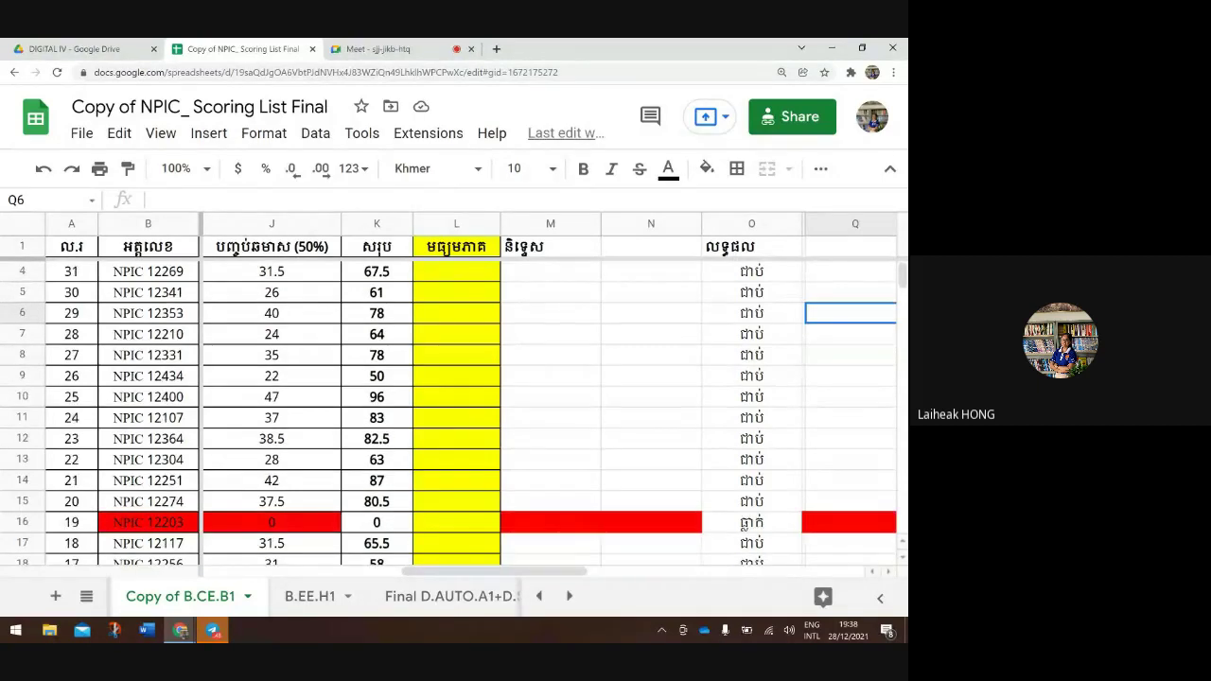
left_click(750, 479)
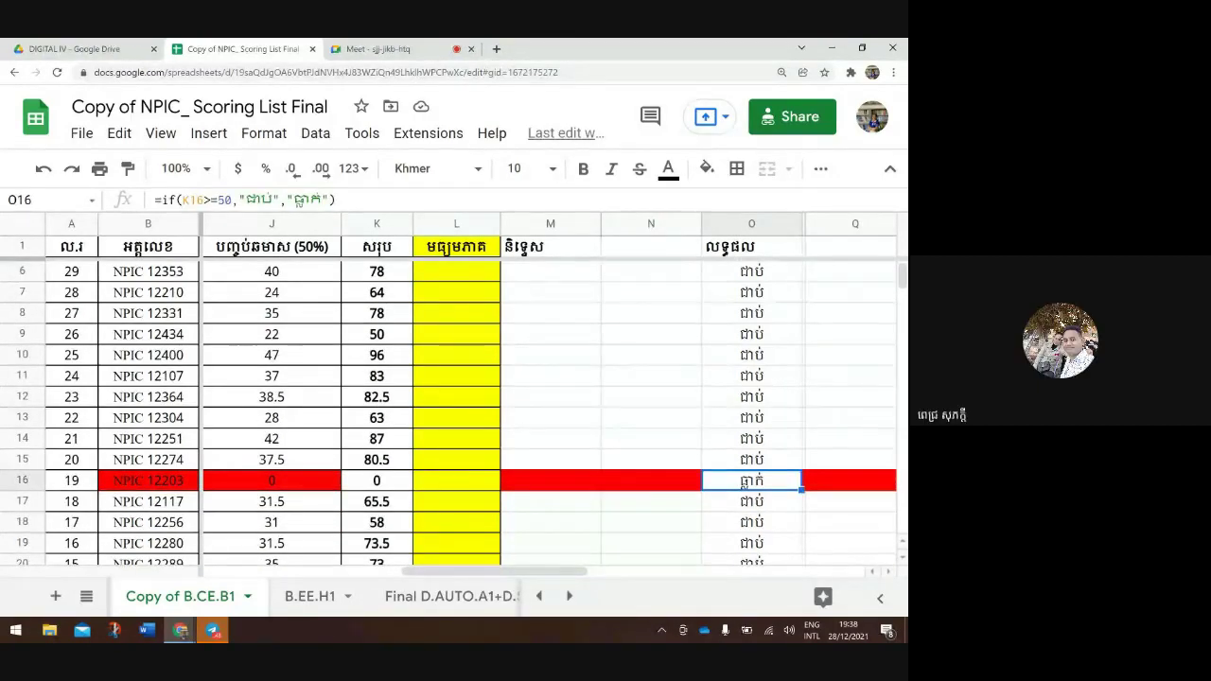
scroll(454, 416, "down", 3)
scroll(454, 416, "left", 1)
scroll(454, 416, "up", 4)
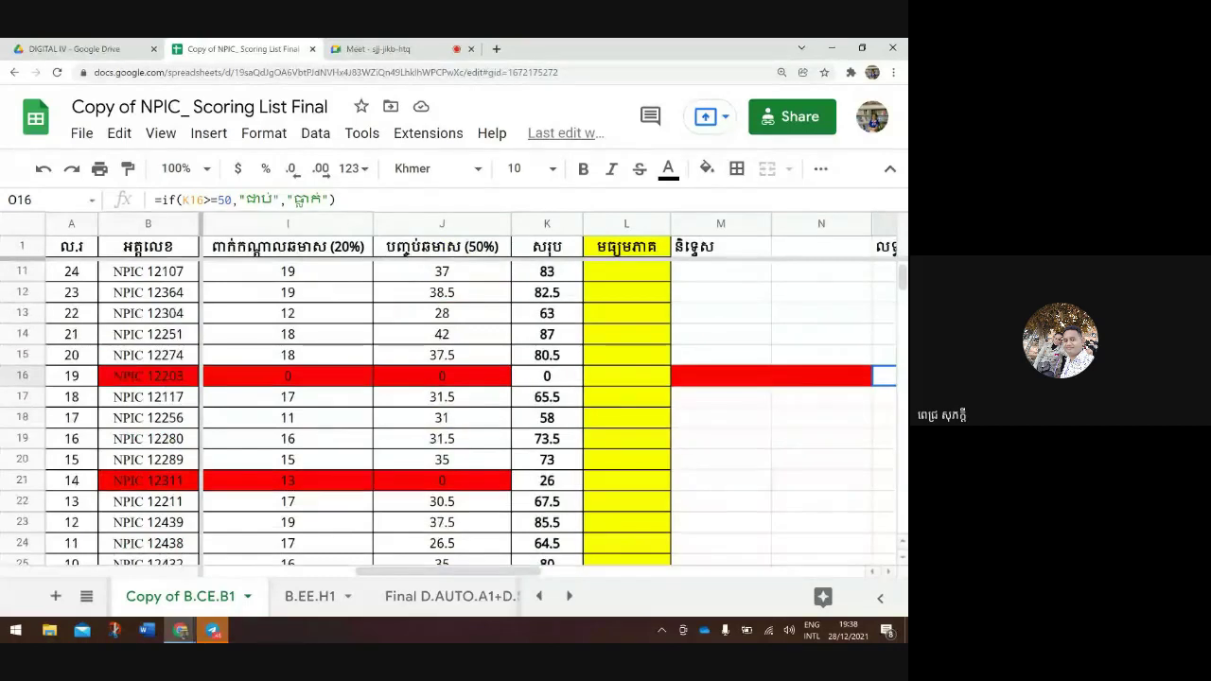
Select cell O2 to show its result formula again
scroll(548, 407, "right", 2)
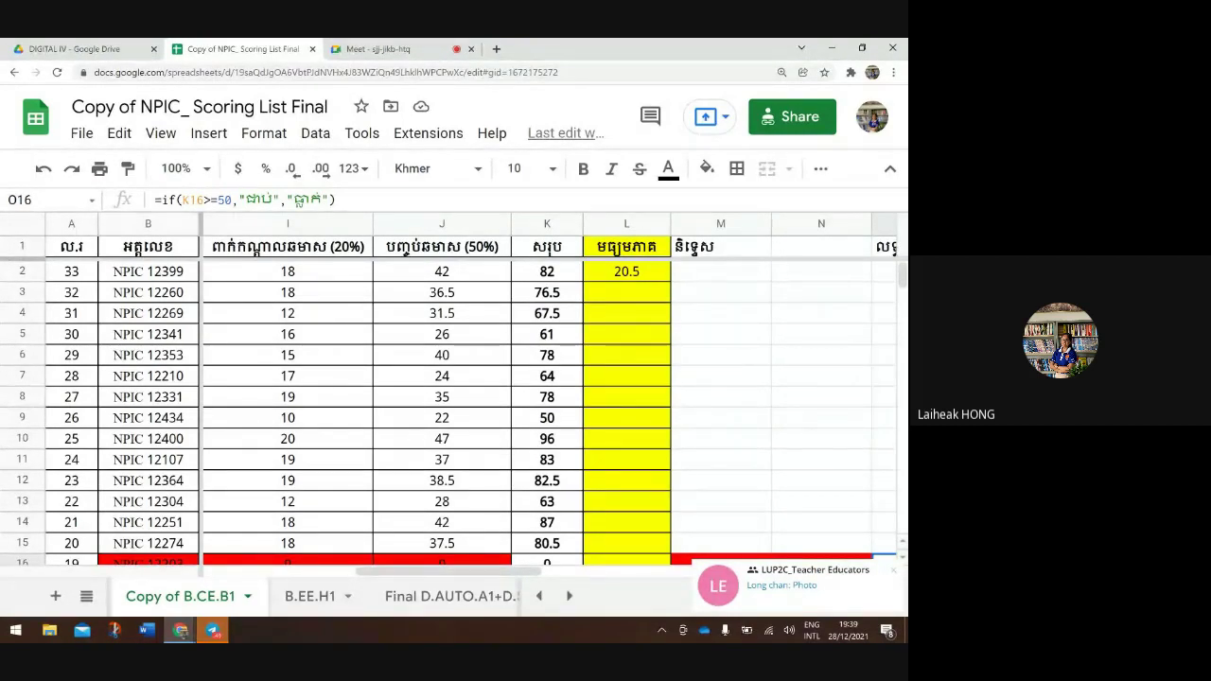
left_click(768, 273)
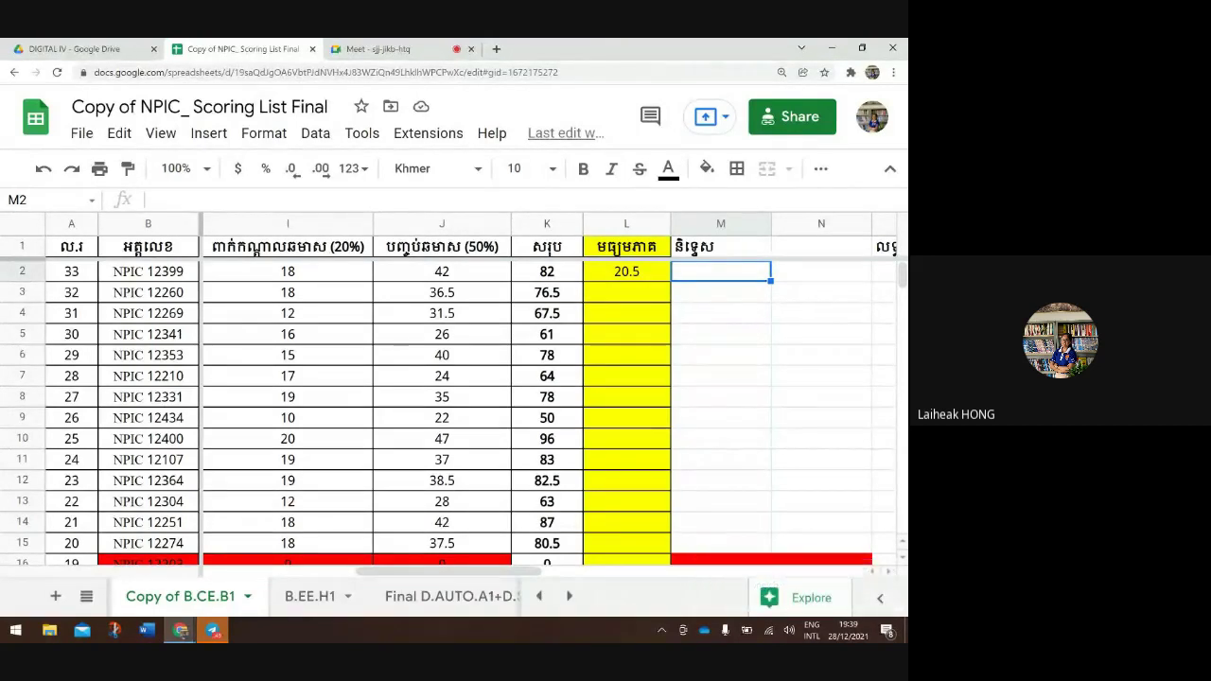
key("Down")
key("Down")
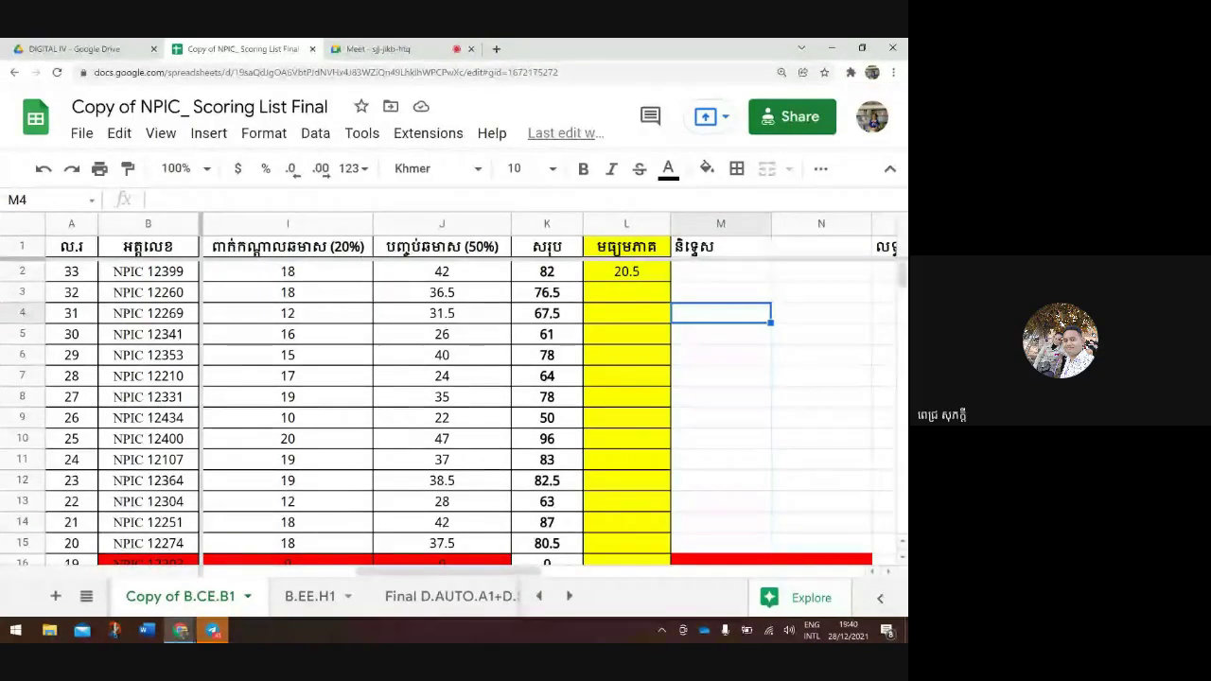
scroll(548, 398, "right", 3)
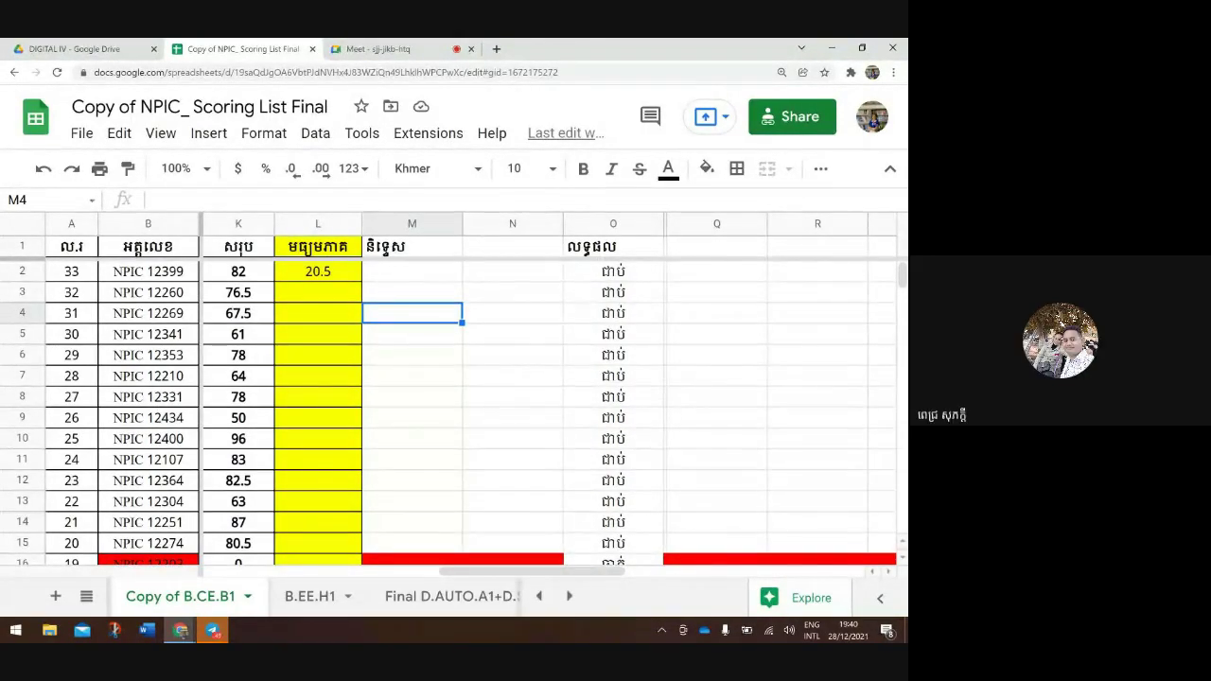
left_click(613, 272)
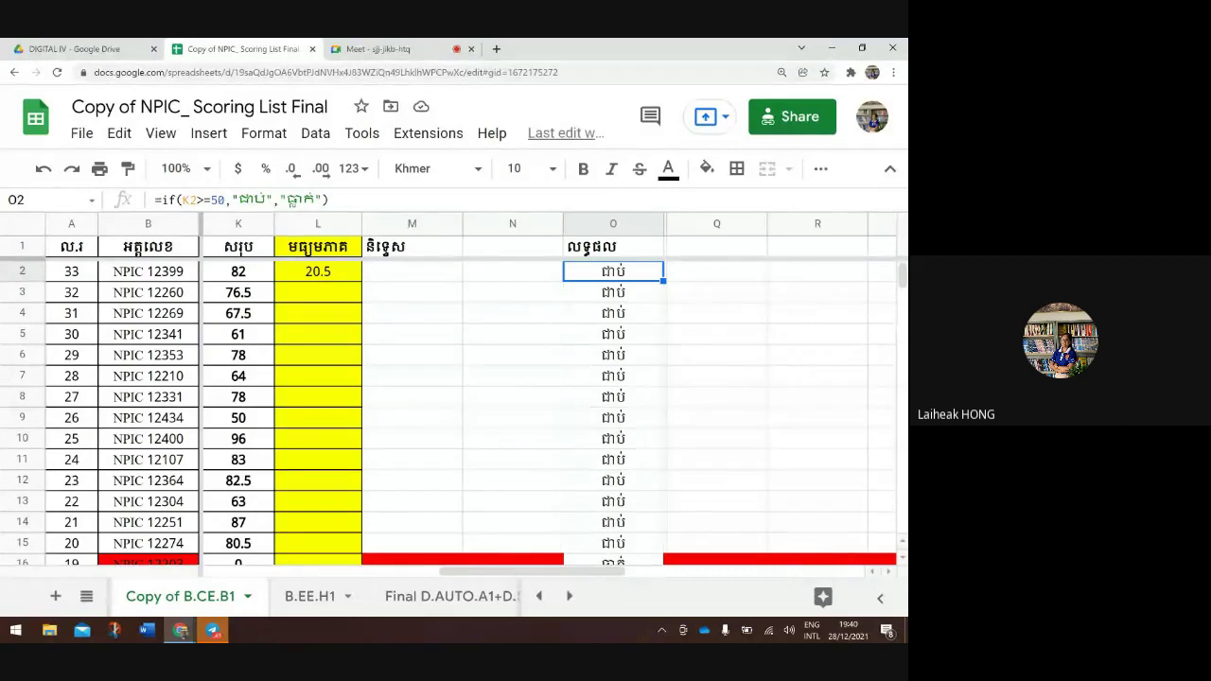
scroll(454, 406, "left", 2)
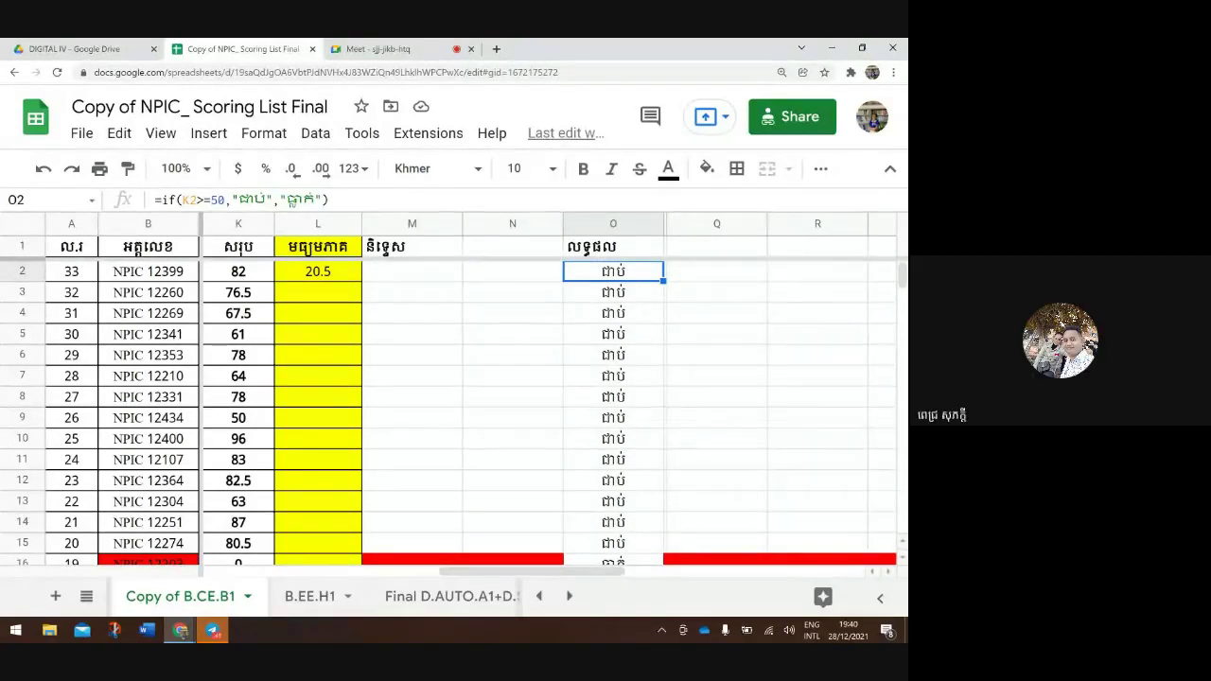
left_click(716, 272)
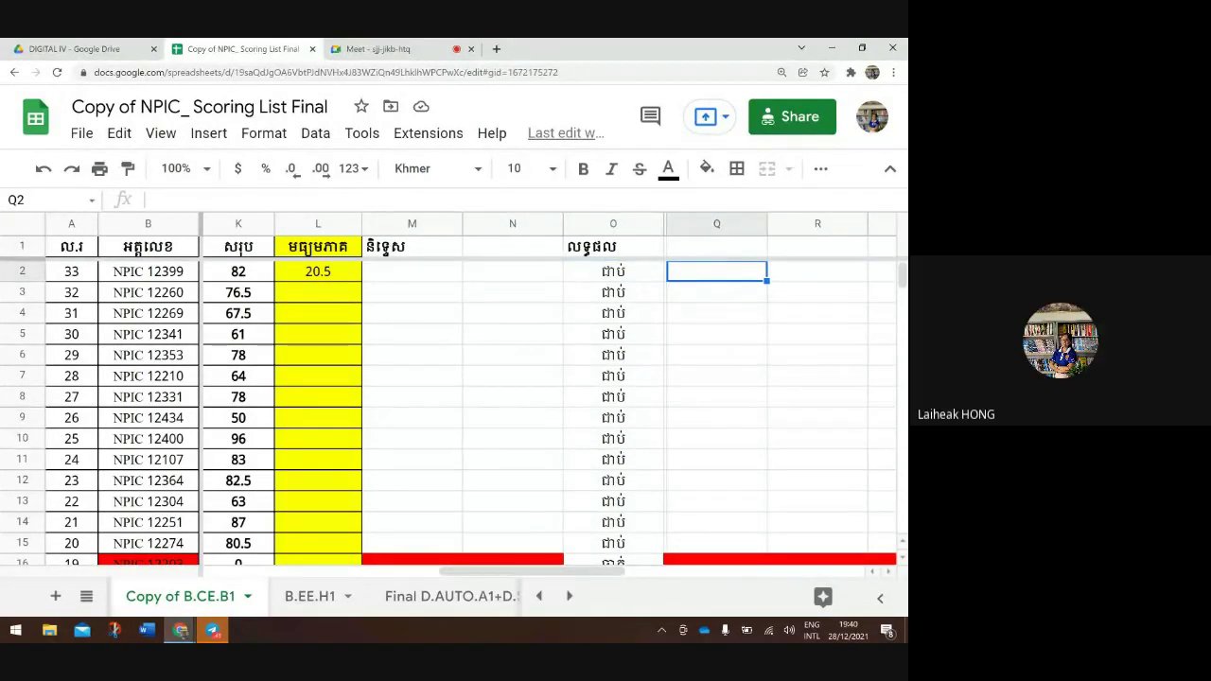
left_click(613, 271)
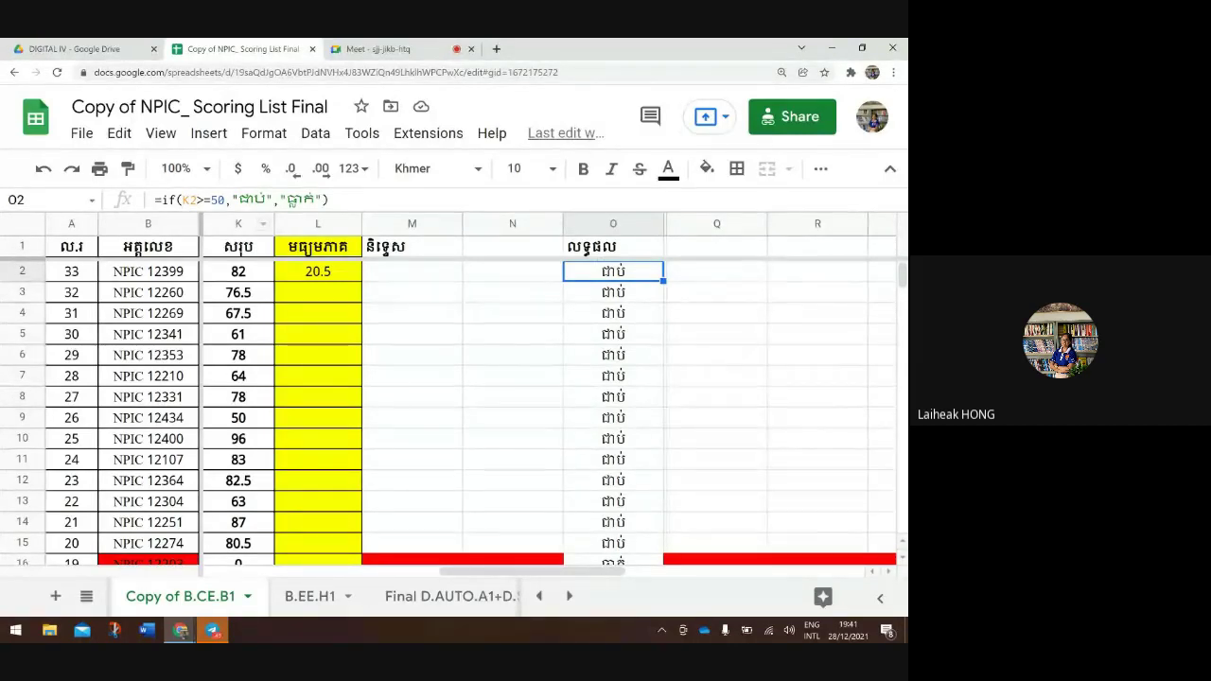
Try out a pair of double quotation marks in the empty cell Q2 and clear them again
left_click(729, 280)
double_click(728, 276)
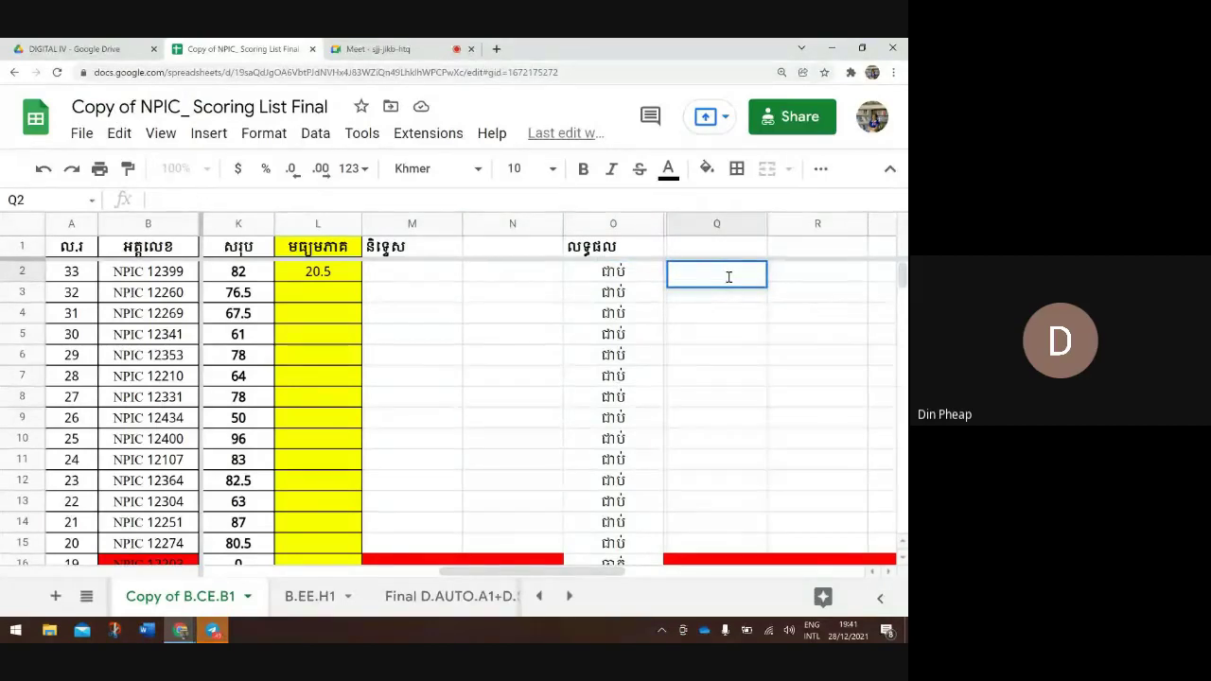
type("\"")
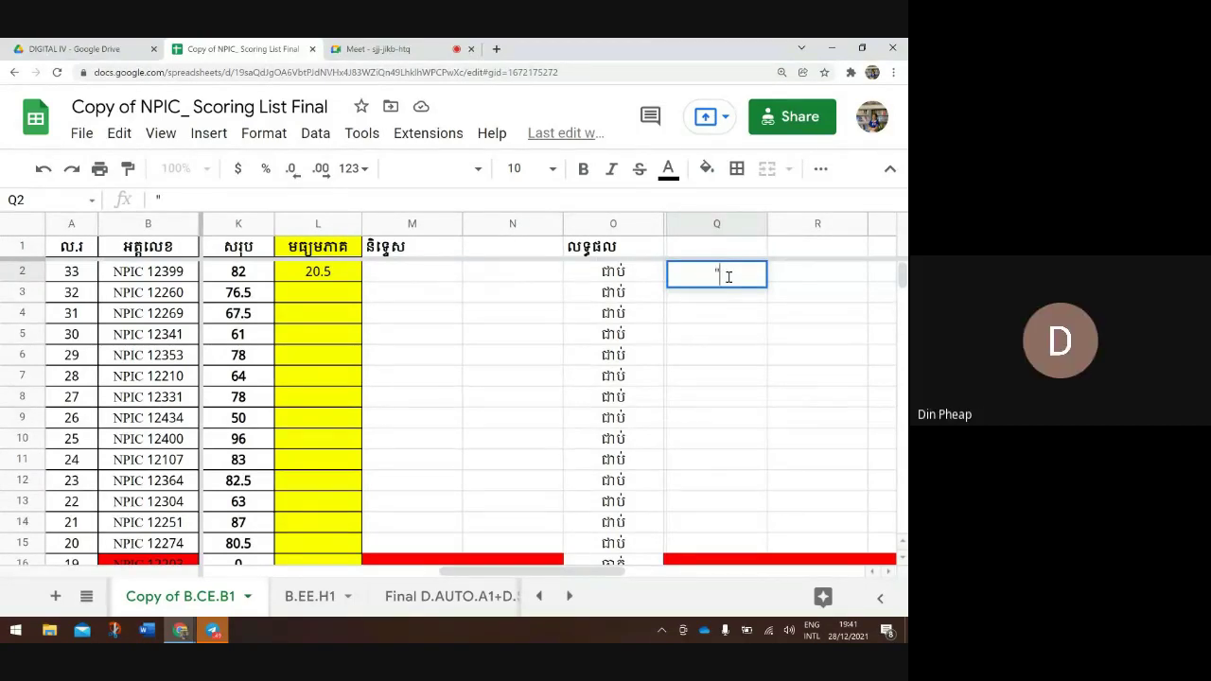
key("BackSpace")
type("klh")
key("BackSpace")
key("BackSpace")
key("BackSpace")
type("\"")
key("BackSpace")
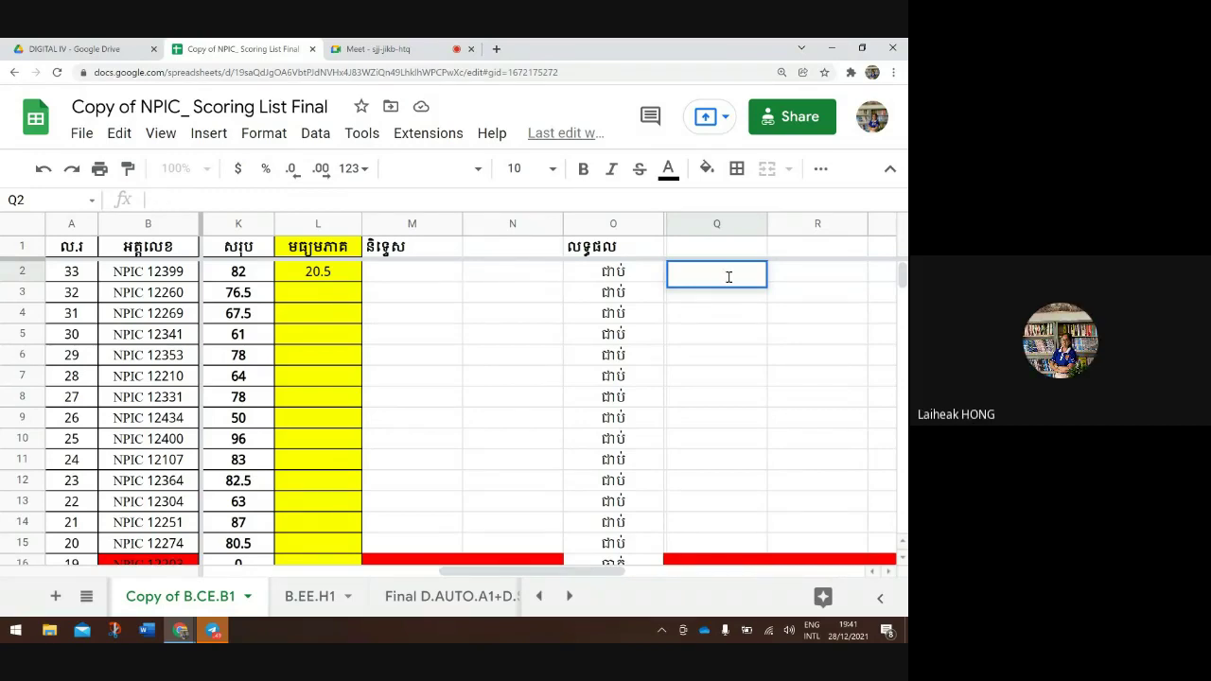
type("\"")
type("\"")
left_click(642, 279)
left_click(686, 276)
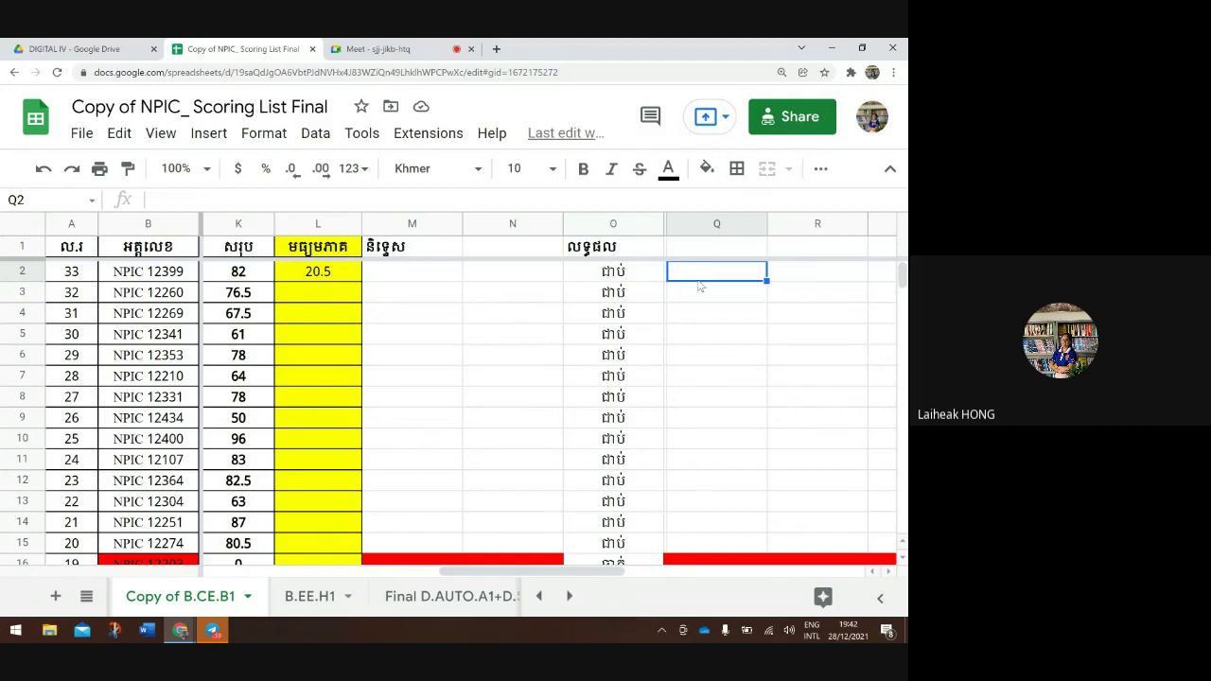
double_click(702, 276)
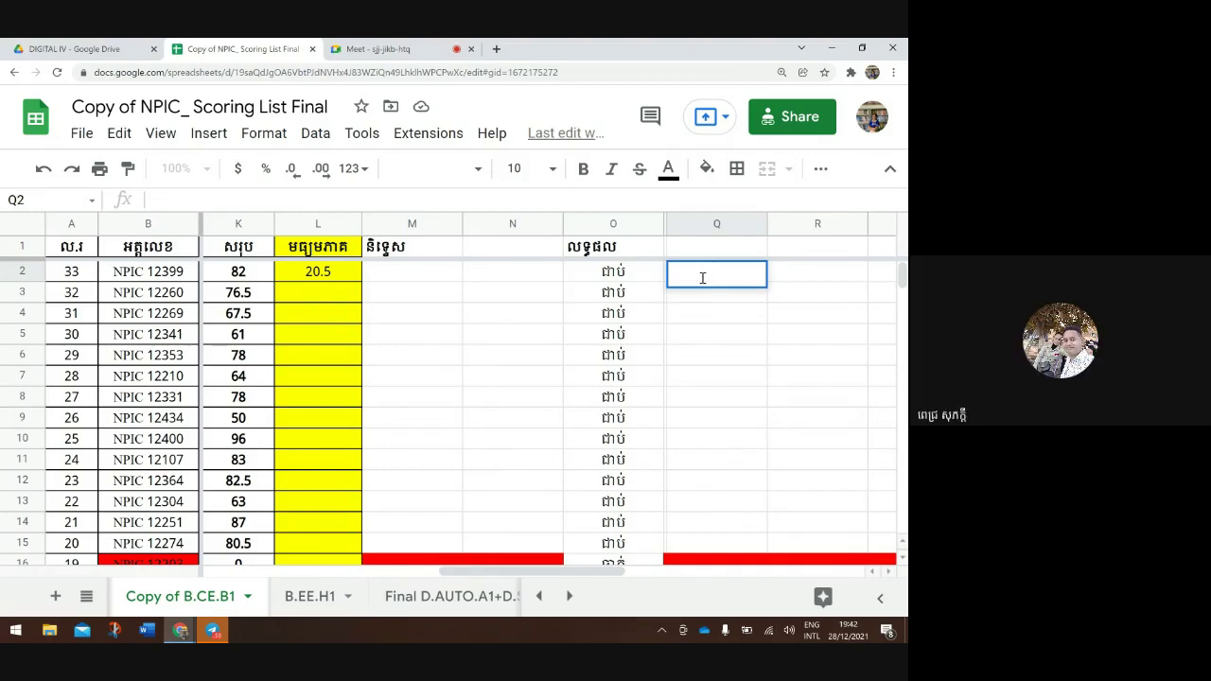
type("\"")
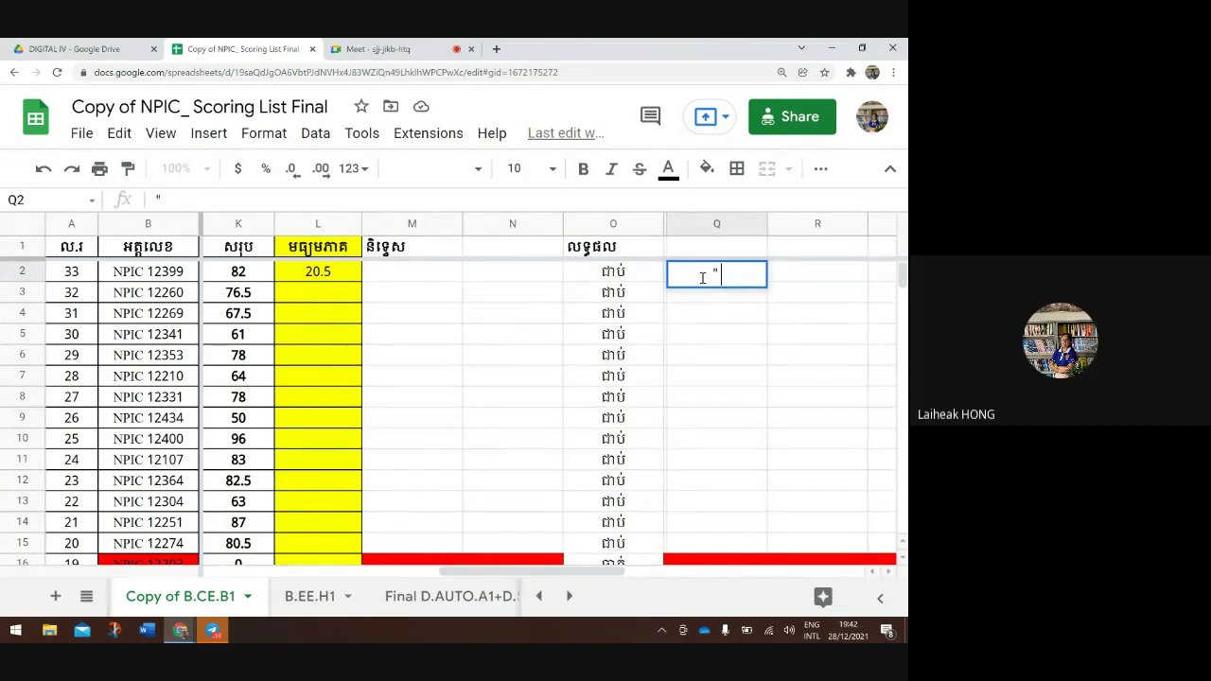
key("BackSpace")
left_click(594, 276)
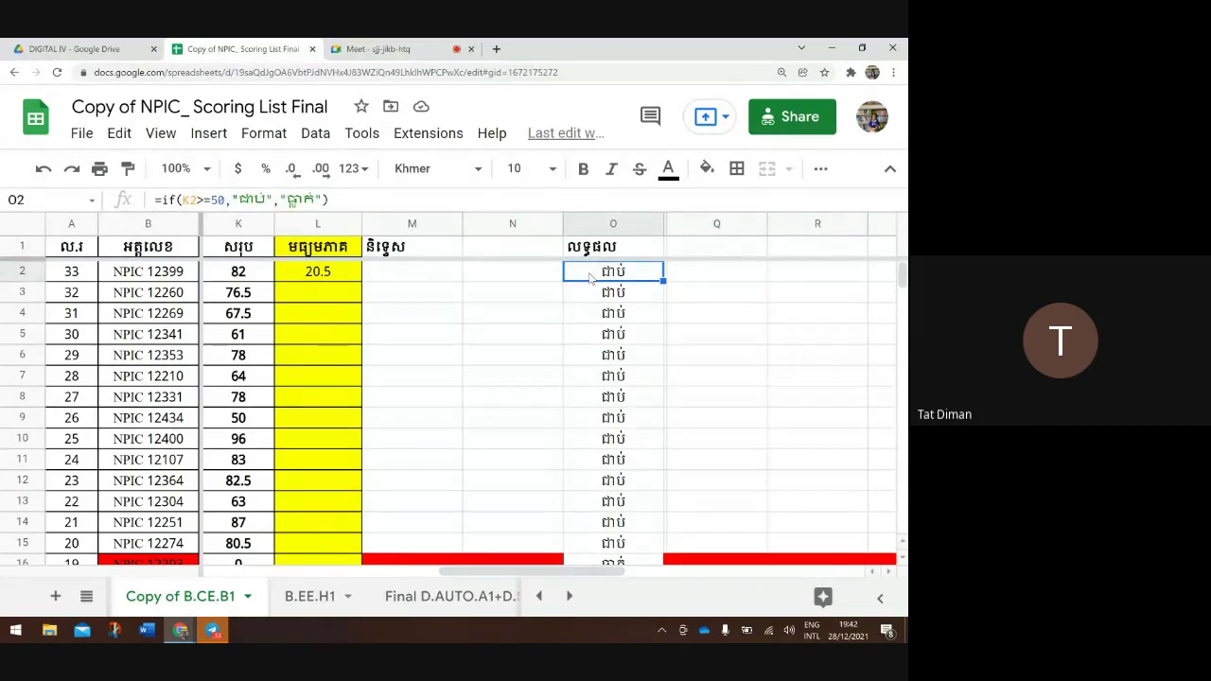
left_click(716, 282)
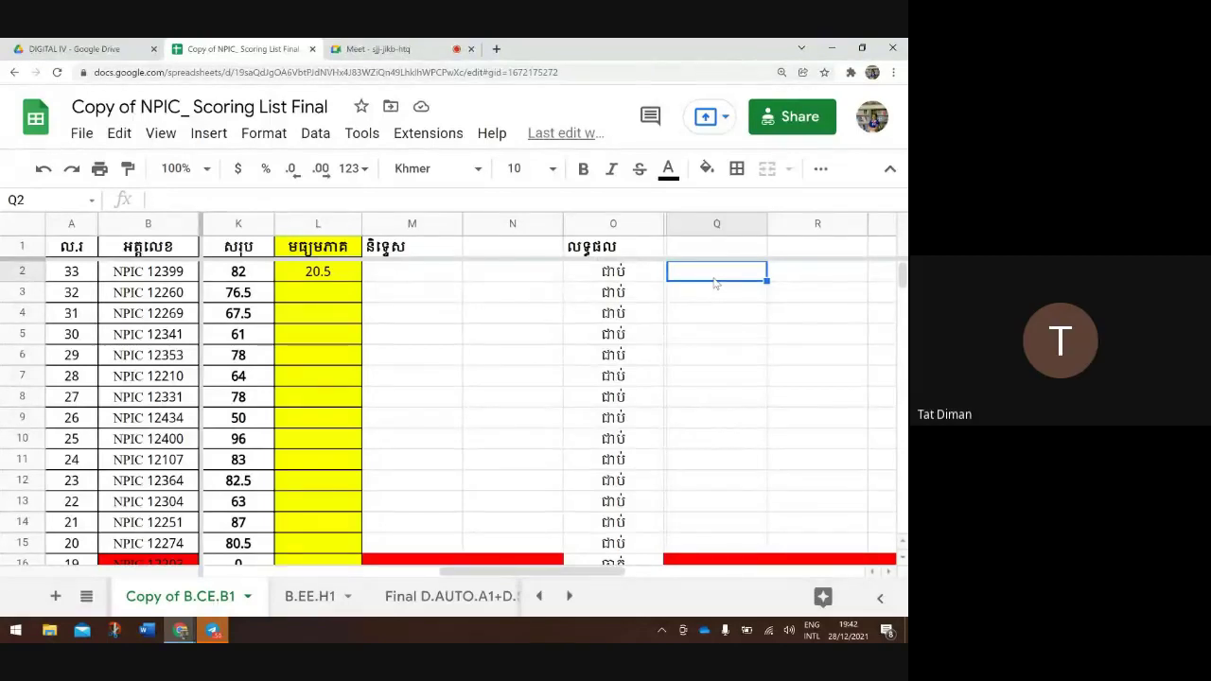
double_click(715, 277)
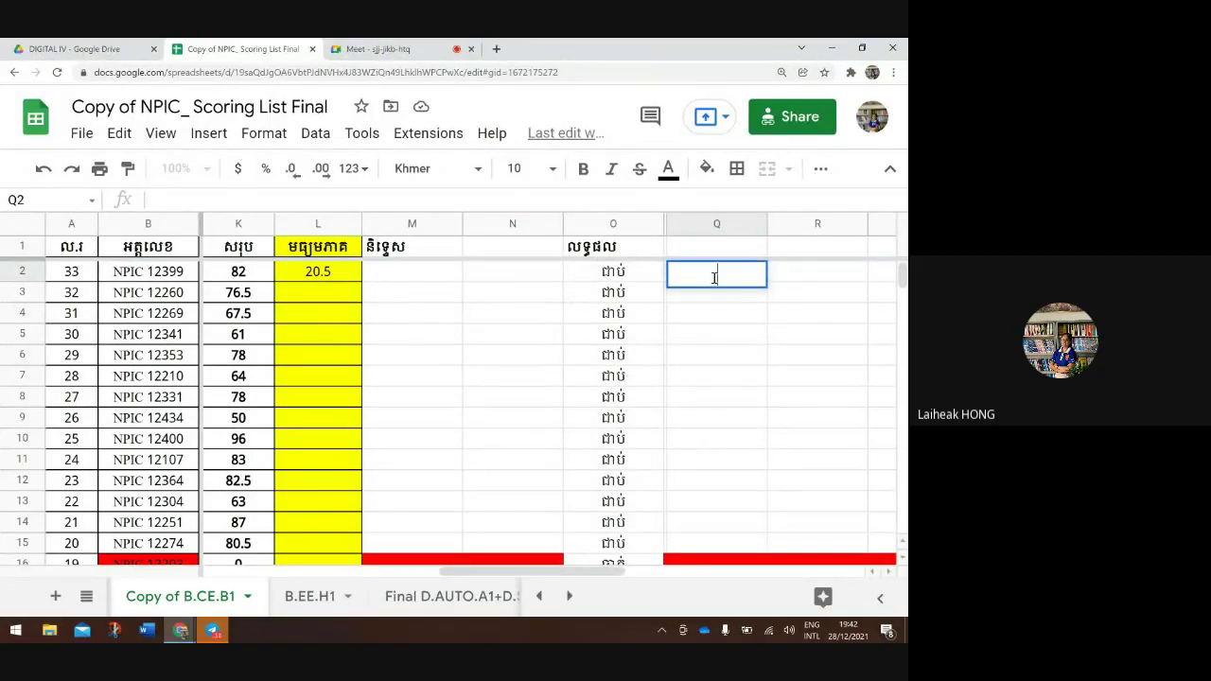
type("\"")
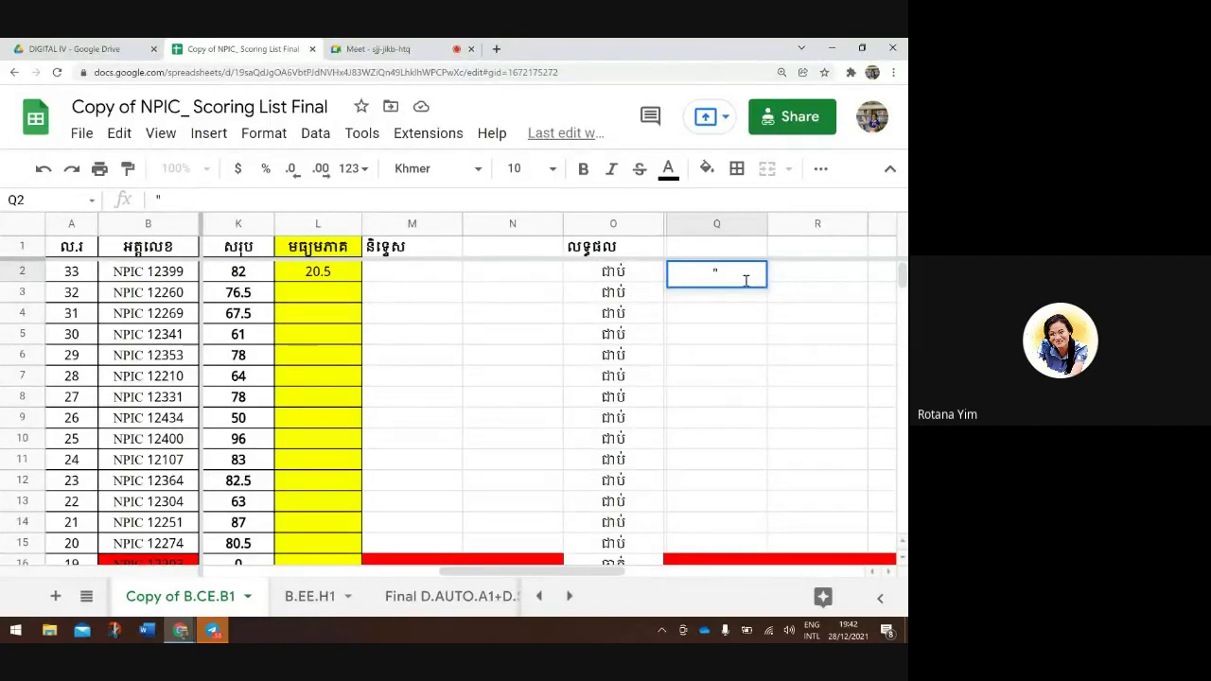
key("BackSpace")
key("Return")
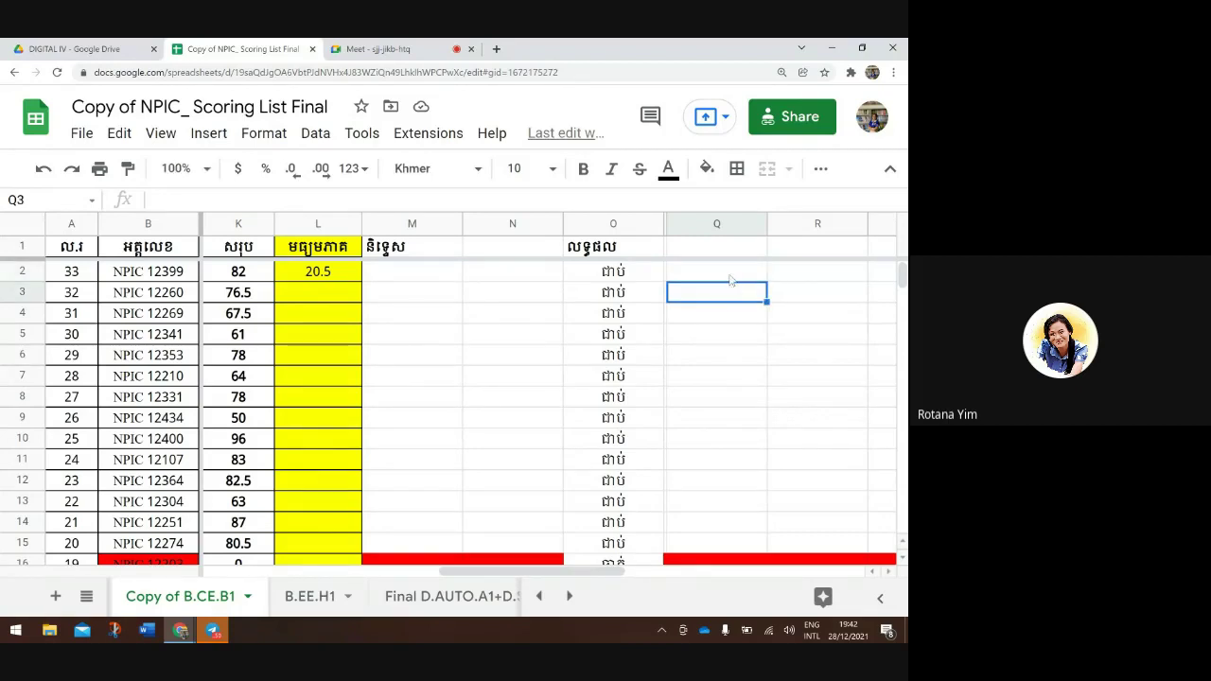
left_click(730, 276)
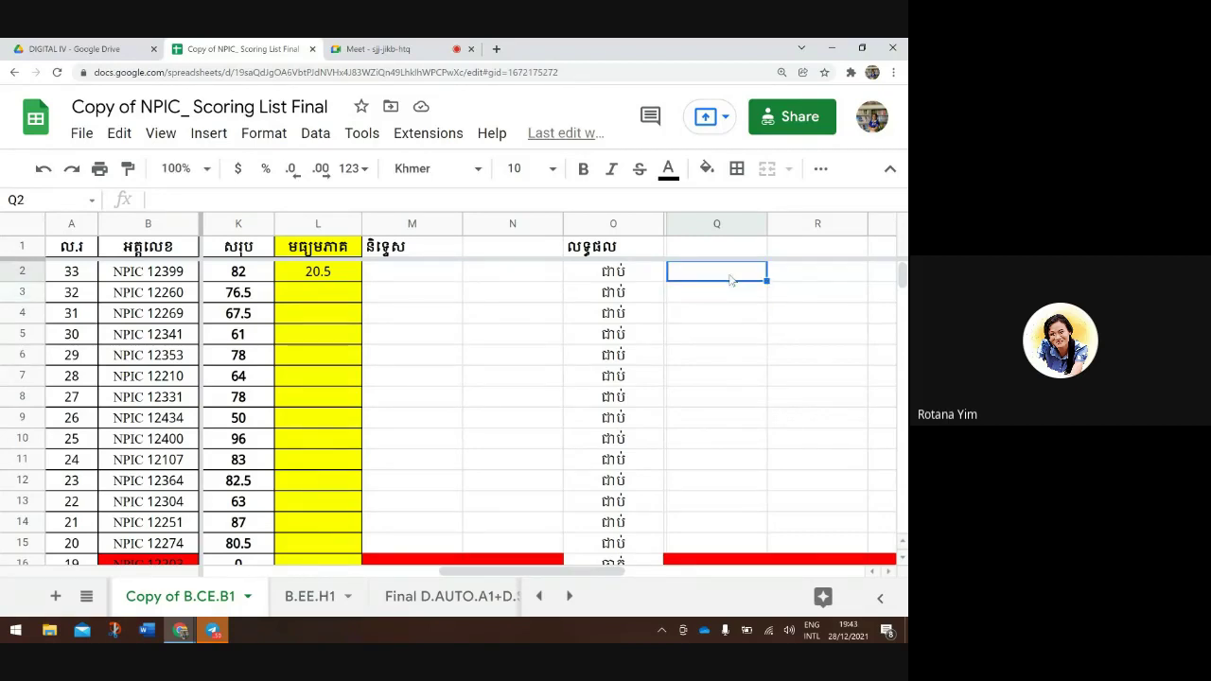
left_click(628, 275)
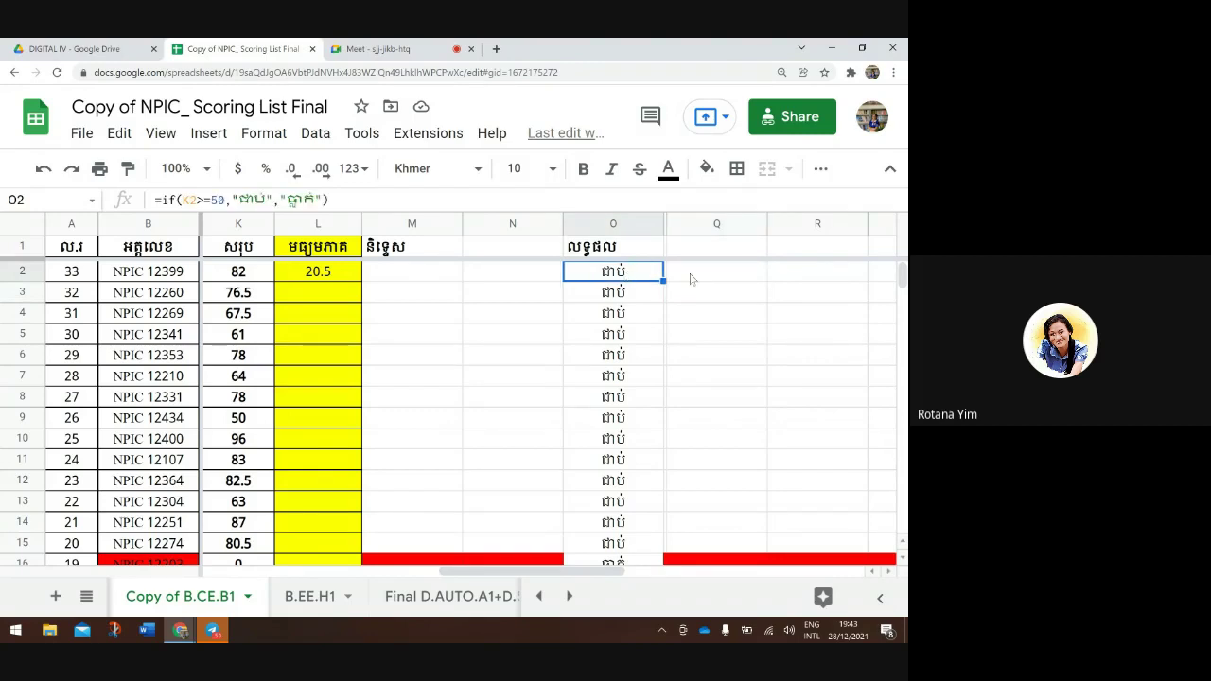
double_click(711, 271)
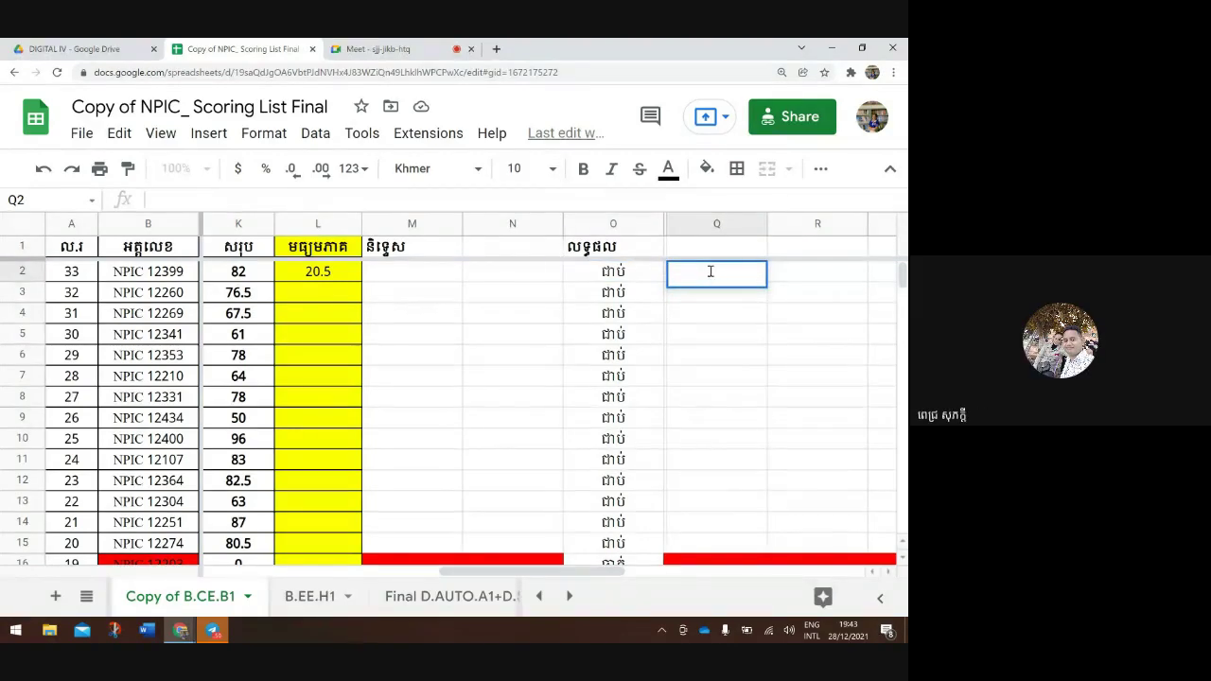
type("\"\"")
key("Left")
key("BackSpace")
key("Delete")
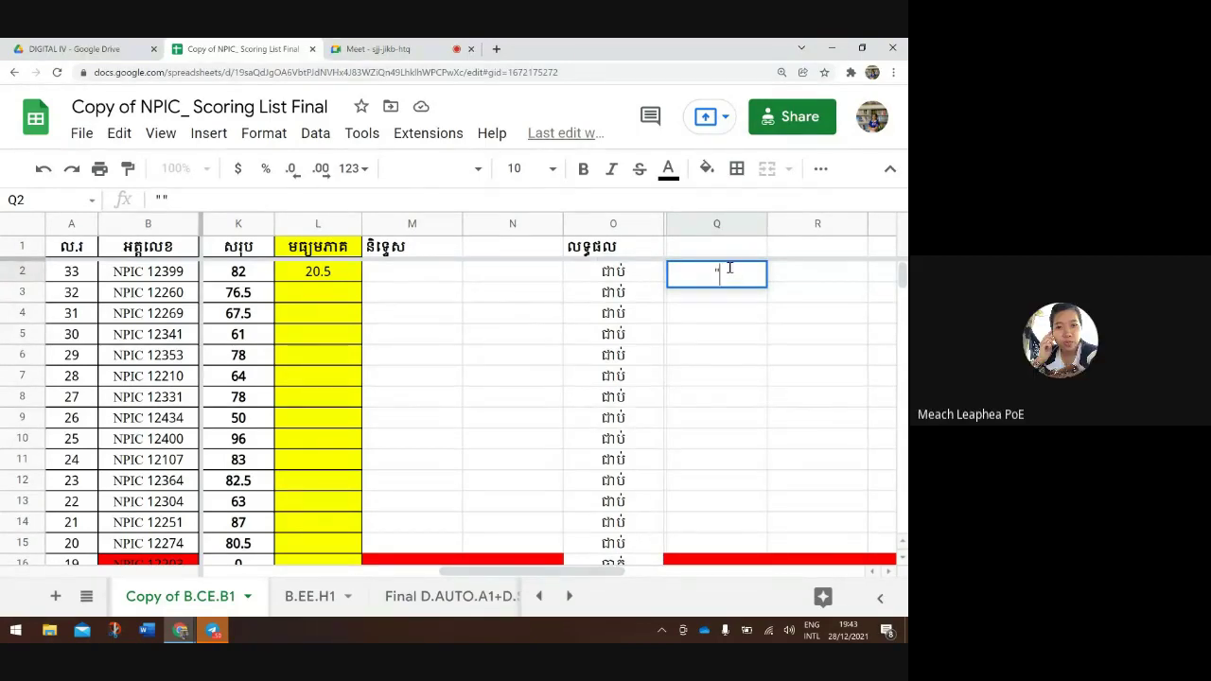
type("\"\"")
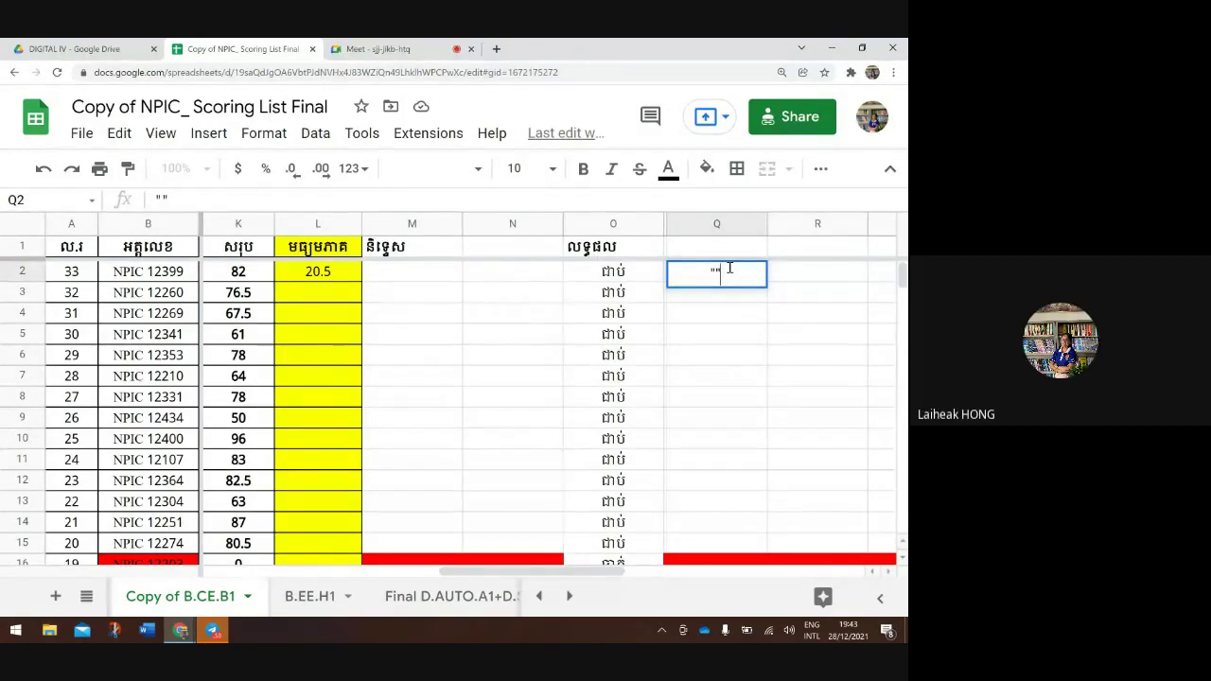
key("Left")
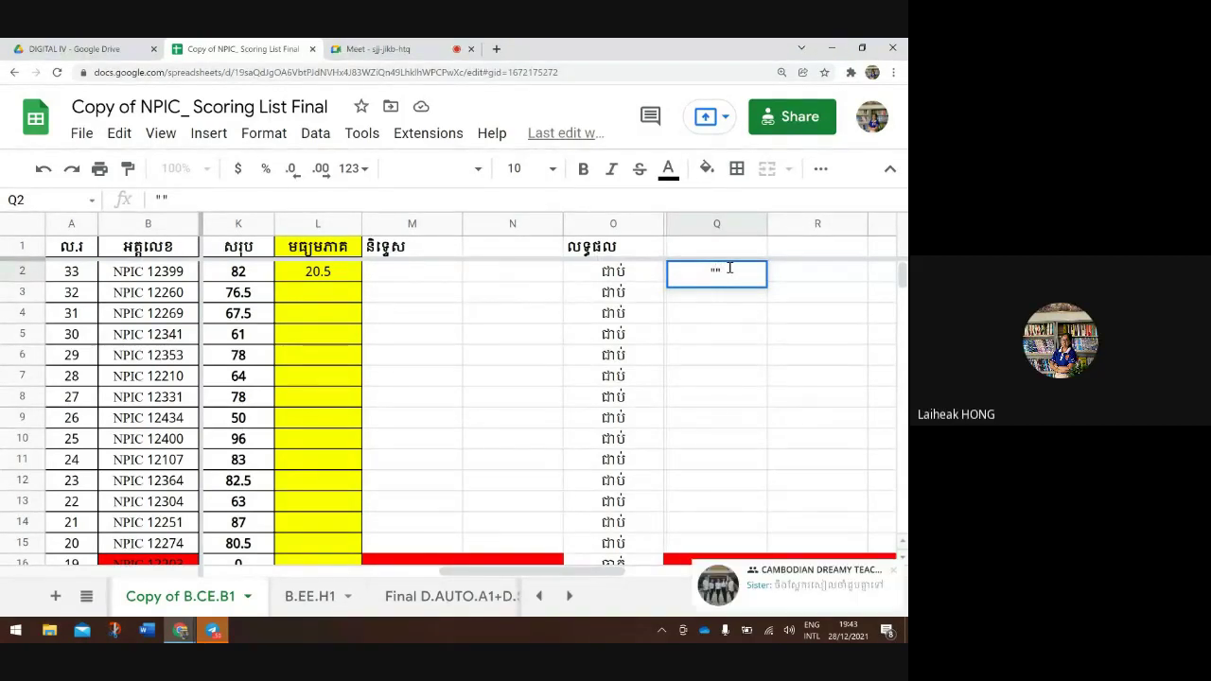
key("Delete")
left_click(748, 375)
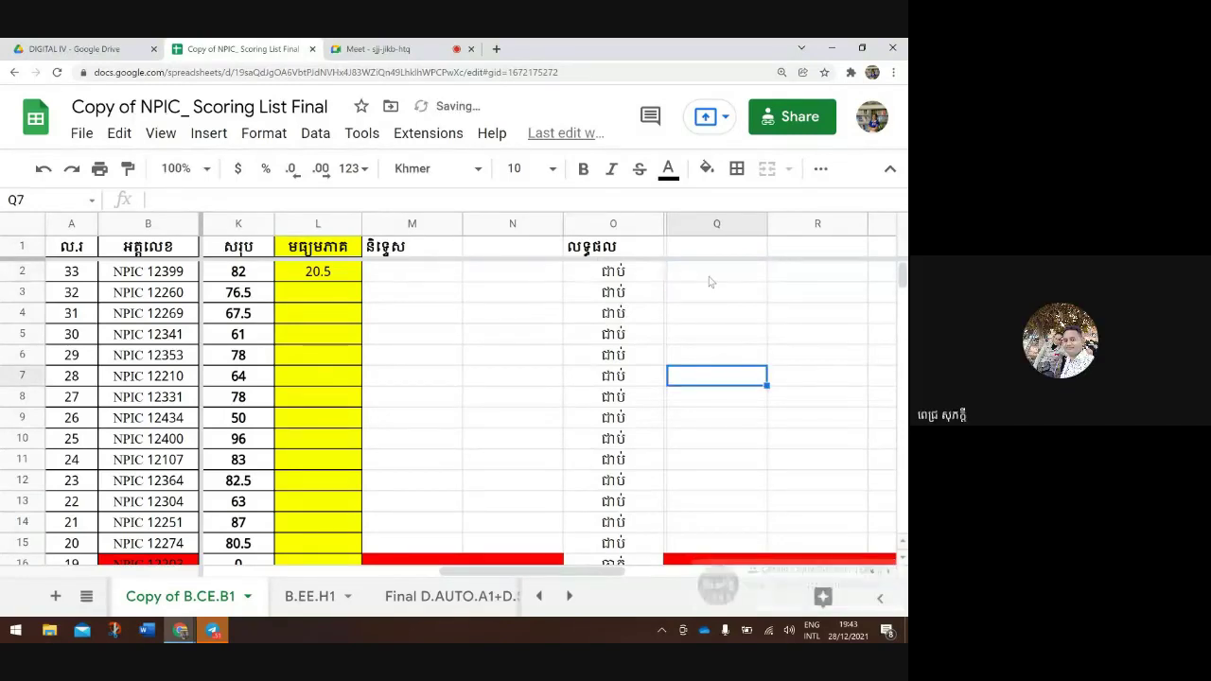
left_click(709, 276)
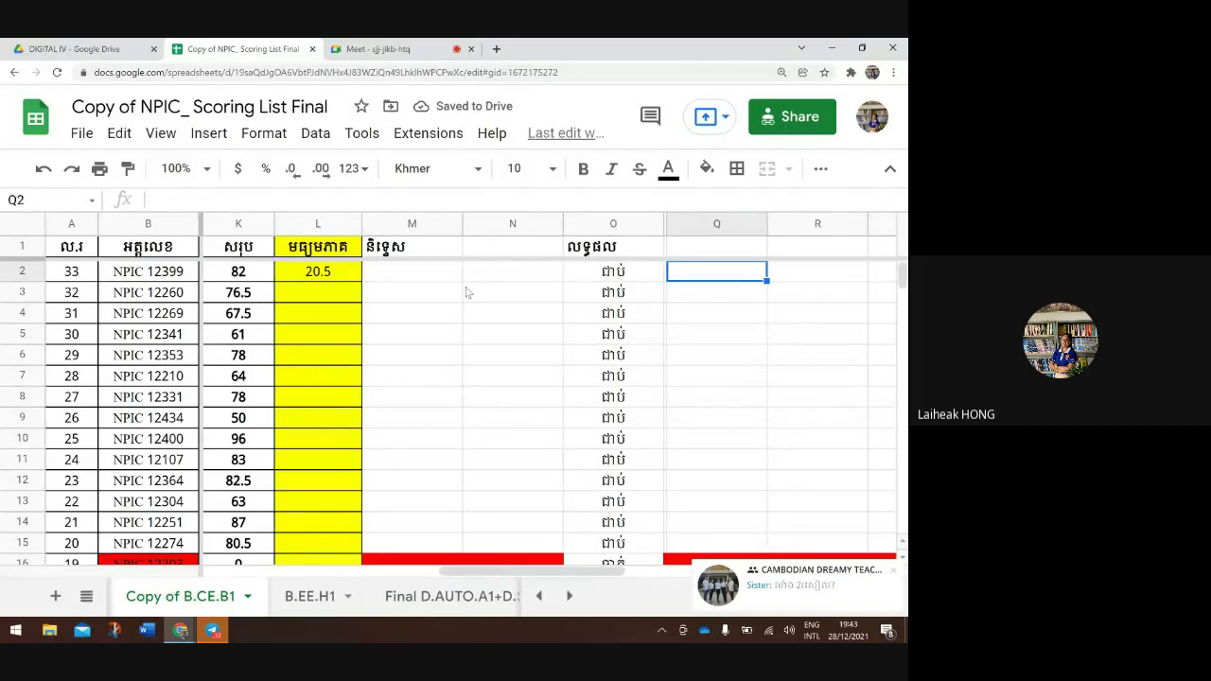
Start an IF formula in cell N2 that tests the total score with the condition K2<=50
scroll(466, 292, "left", 3)
scroll(467, 293, "right", 2)
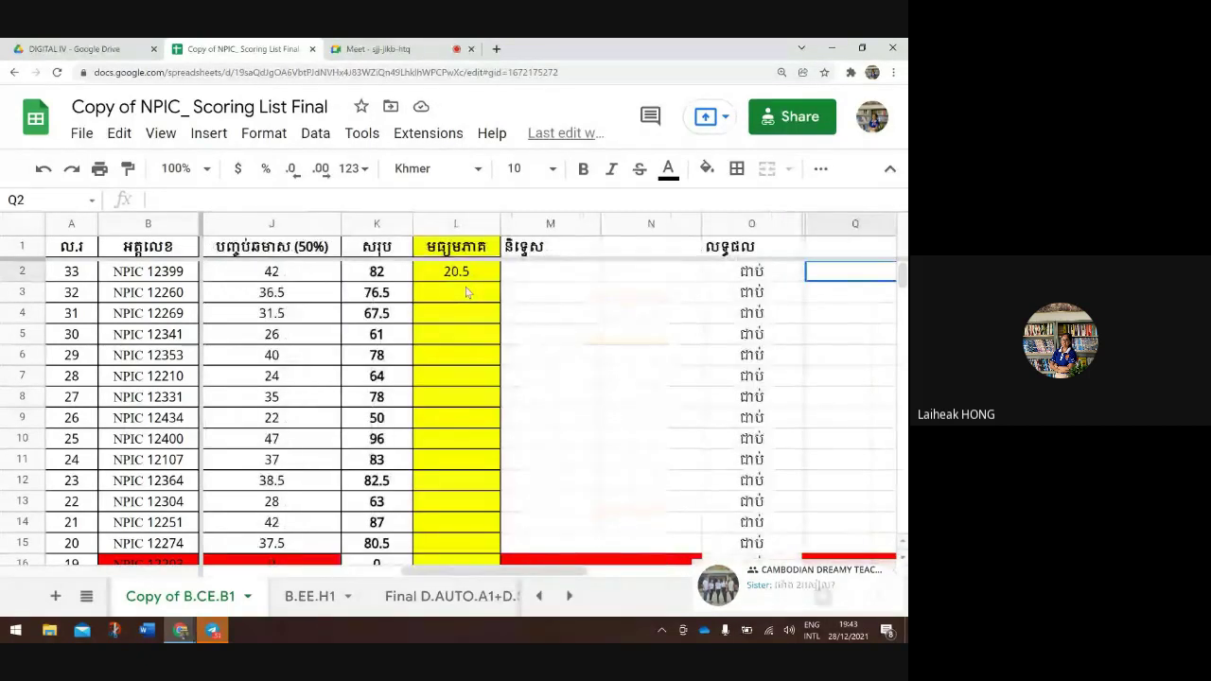
left_click(734, 274)
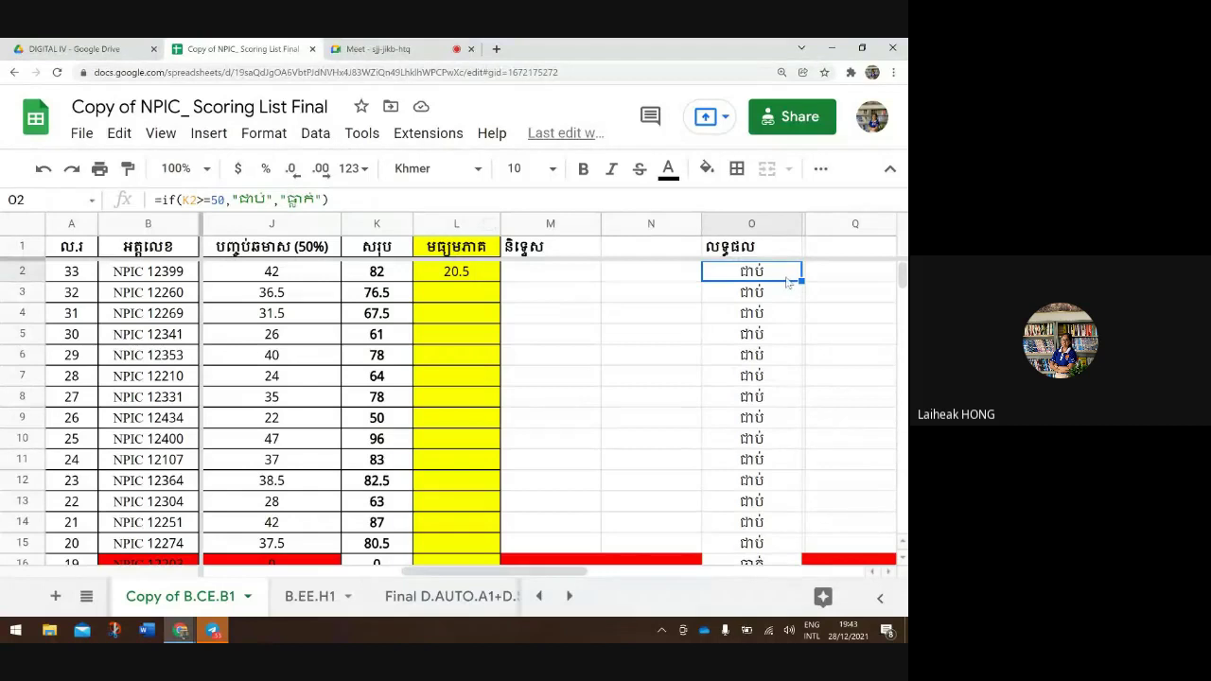
left_click(665, 276)
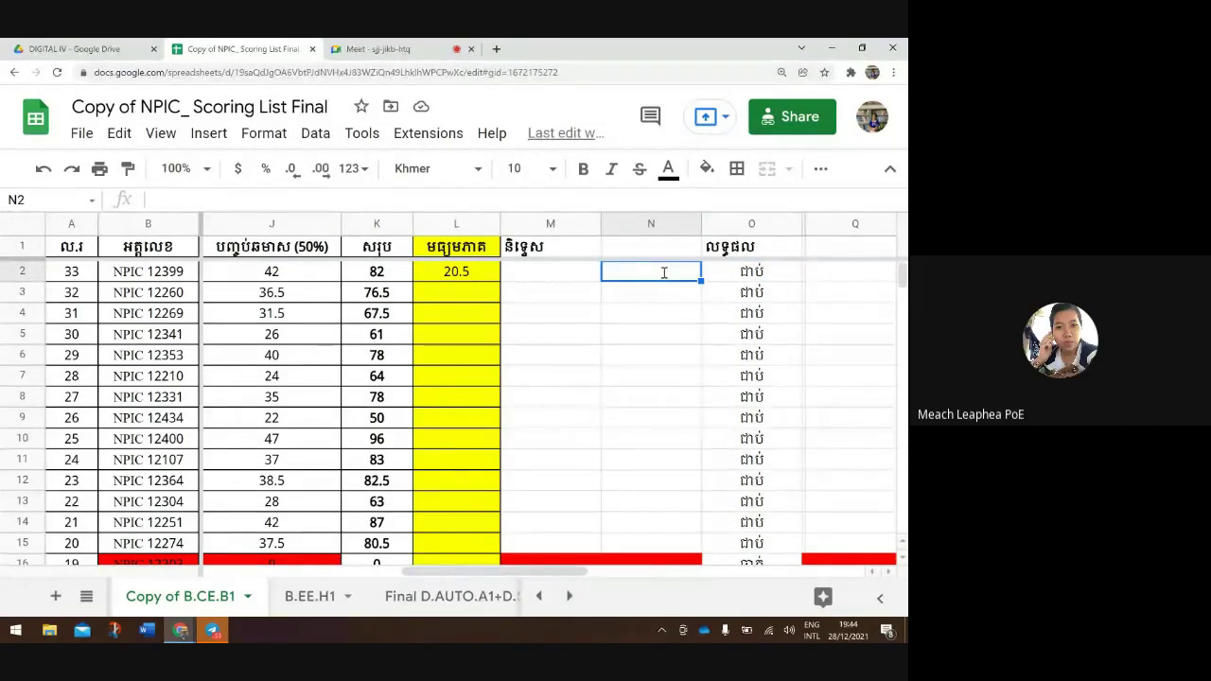
type("=if")
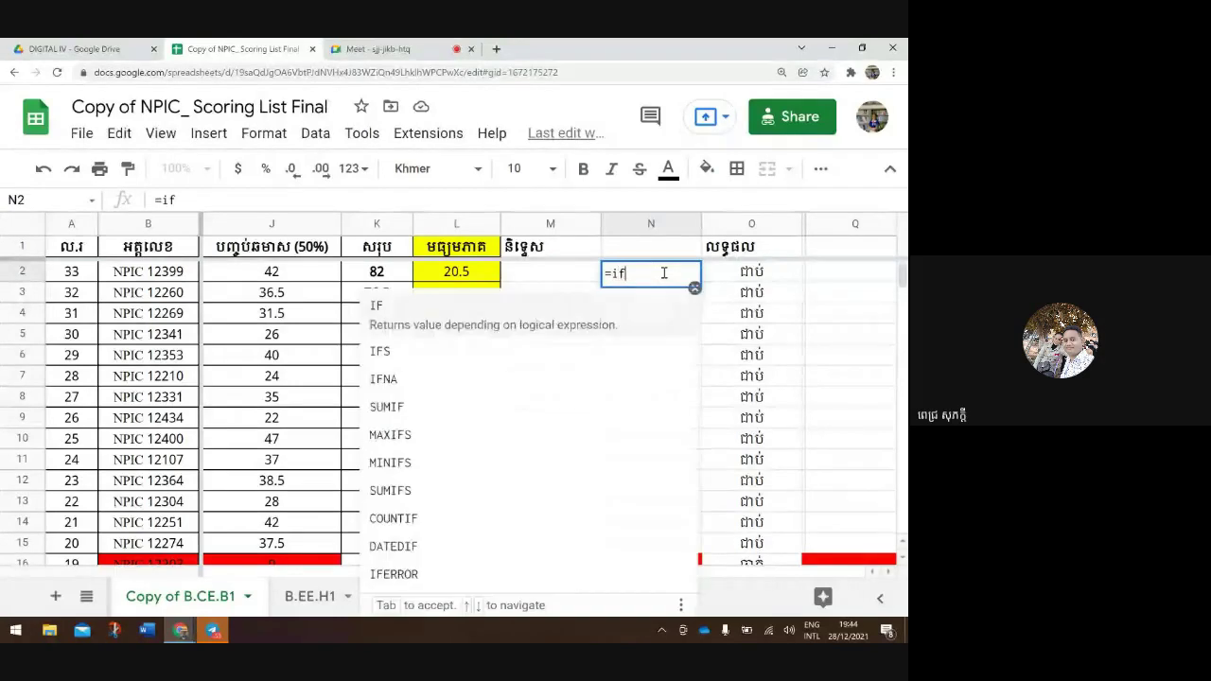
type("(")
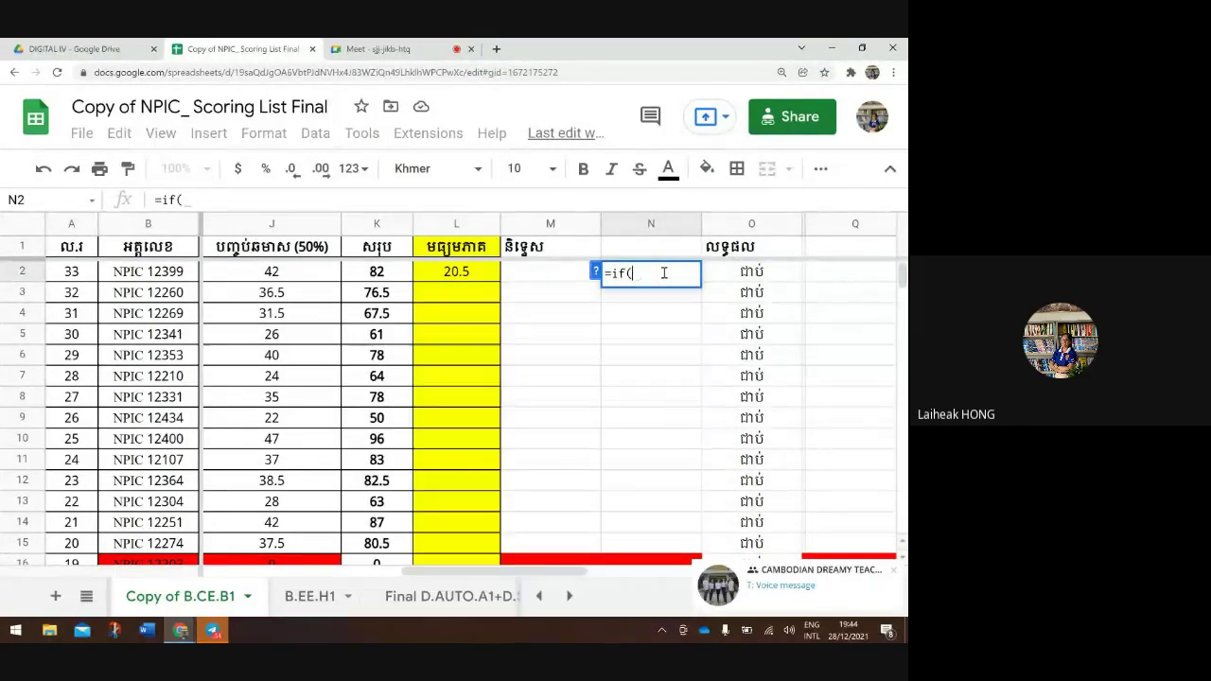
left_click(390, 272)
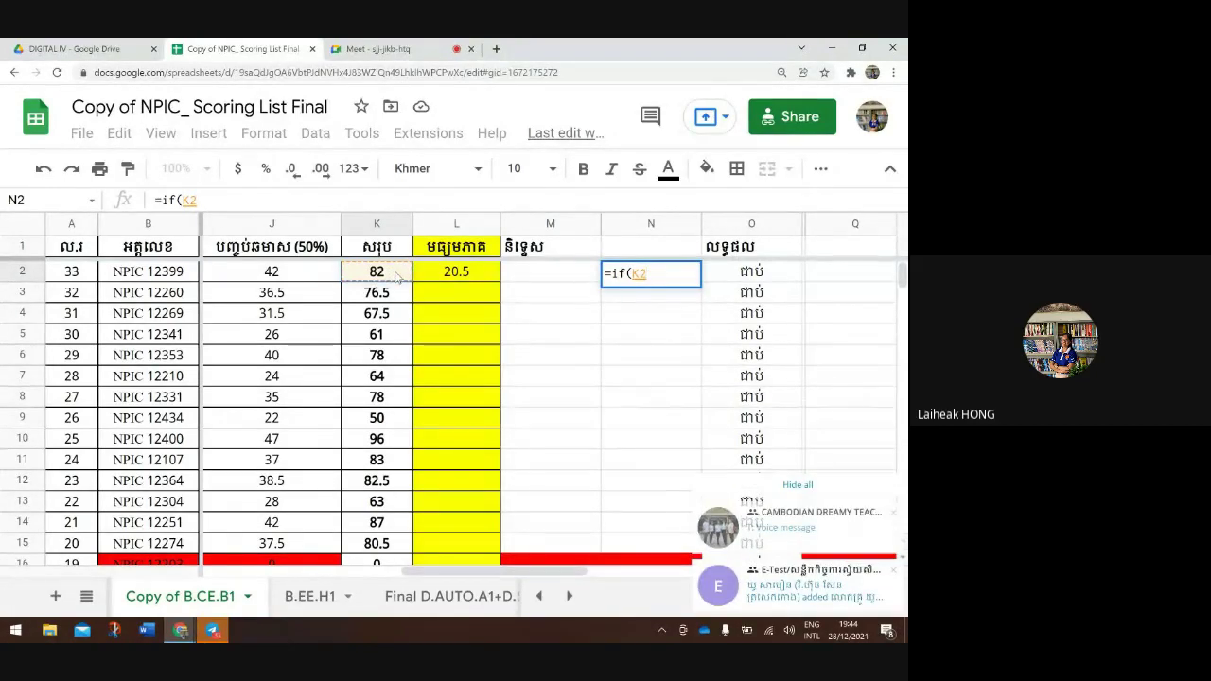
type("<=")
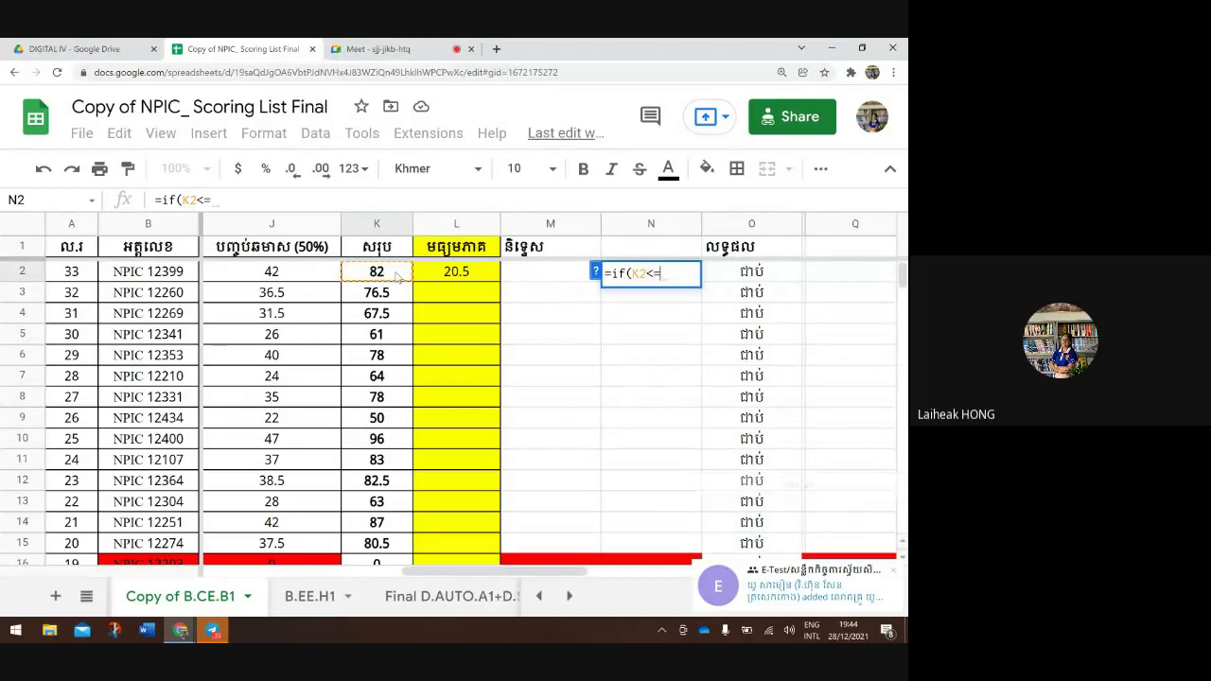
type("50")
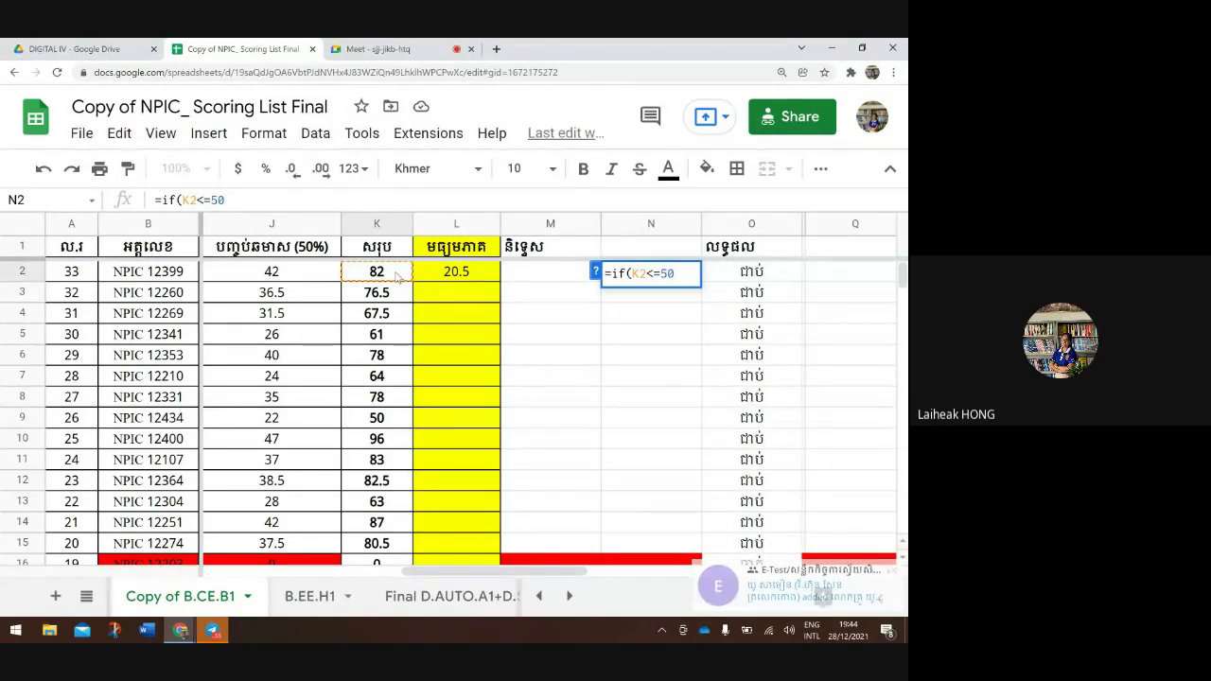
type(",")
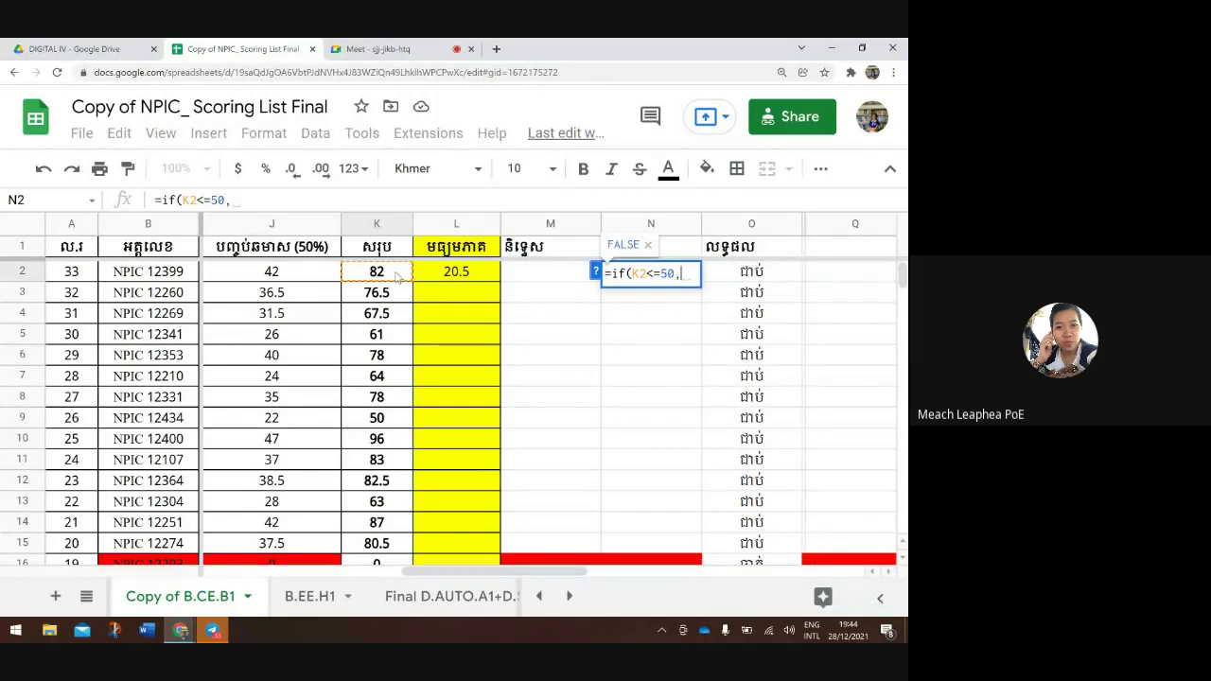
Change the condition of the IF formula in N2 to K2<50 and add an empty pair of double quotation marks as its true result
key("BackSpace")
key("BackSpace")
key("BackSpace")
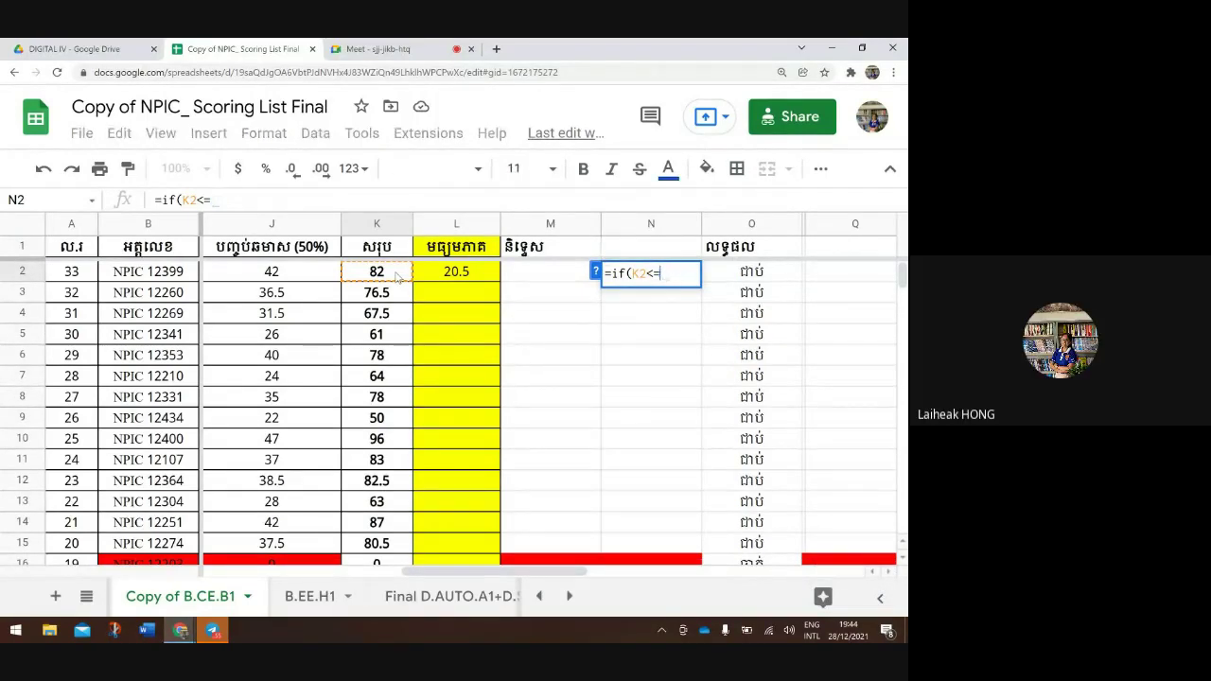
key("BackSpace")
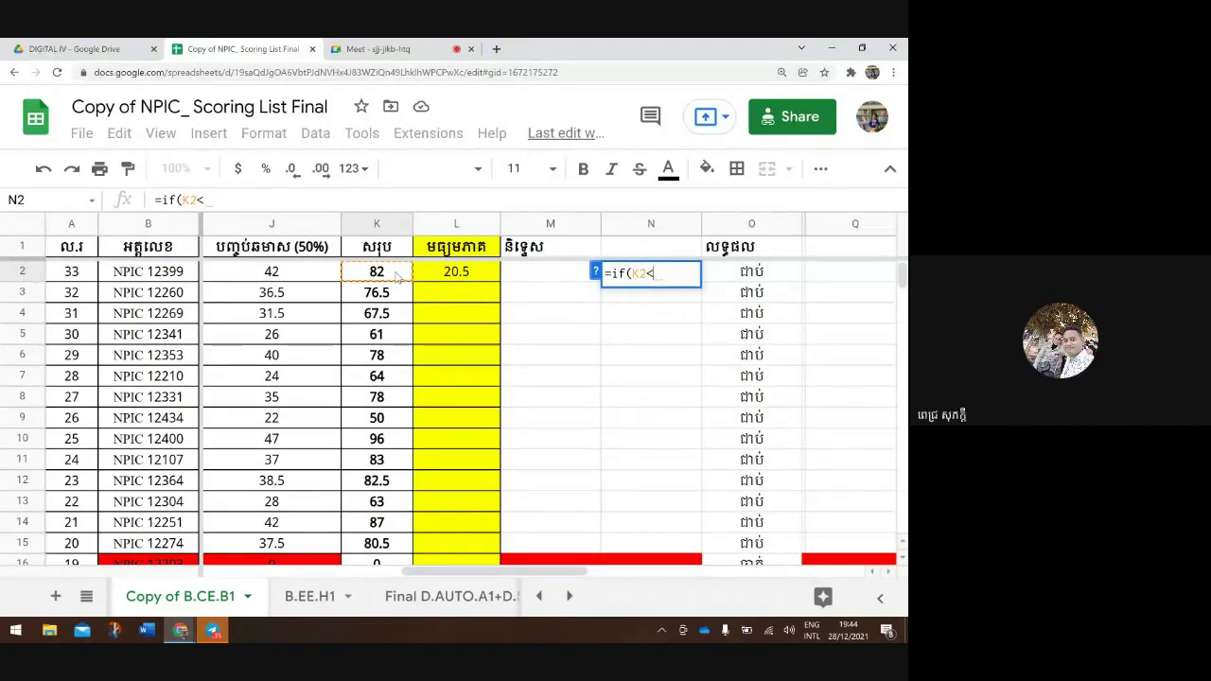
type("50")
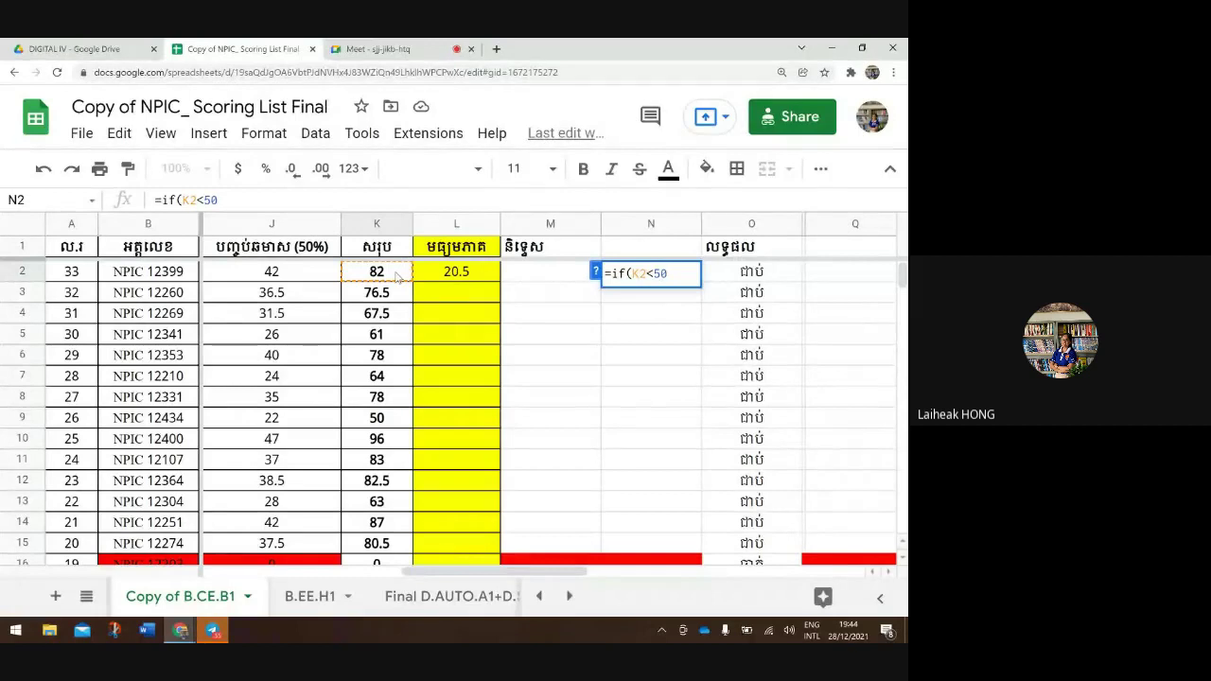
type(",")
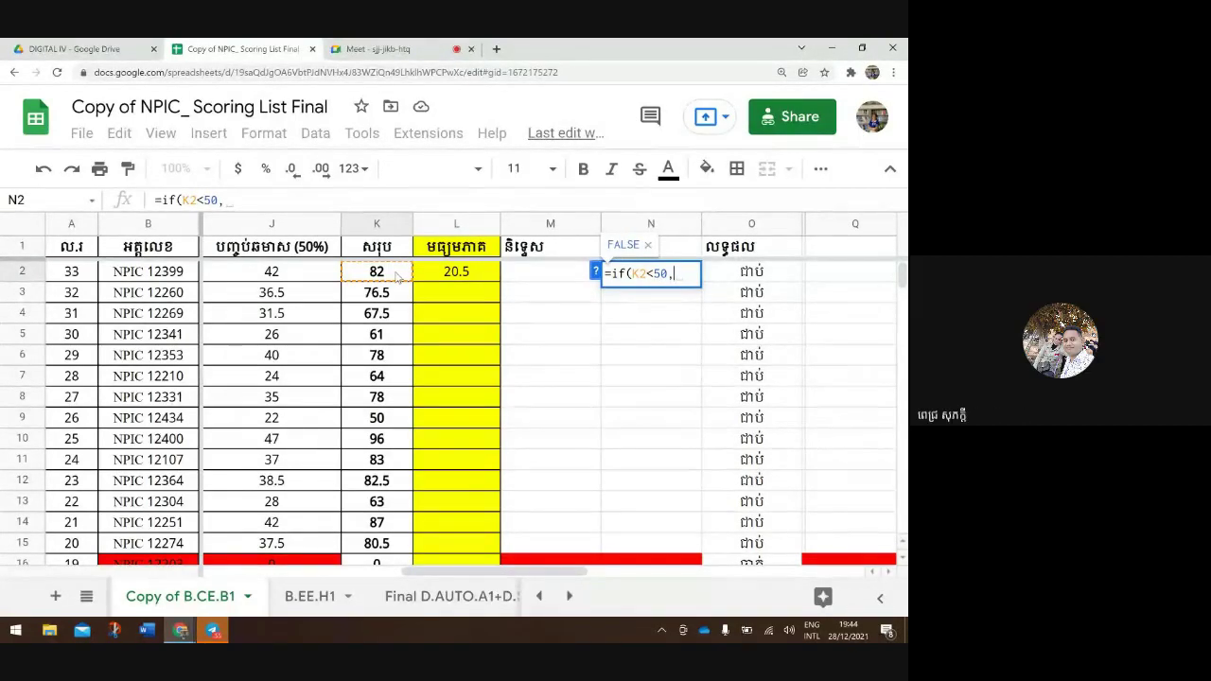
type("\"\"")
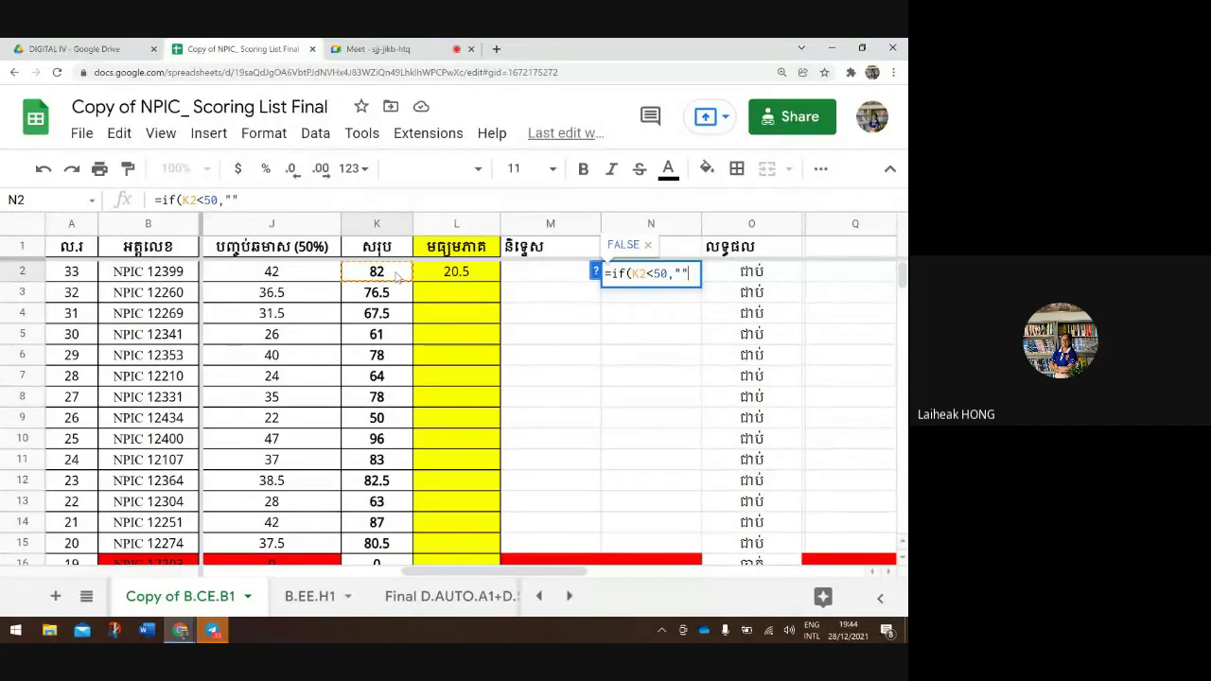
key("Left")
left_click(397, 275)
type("ន")
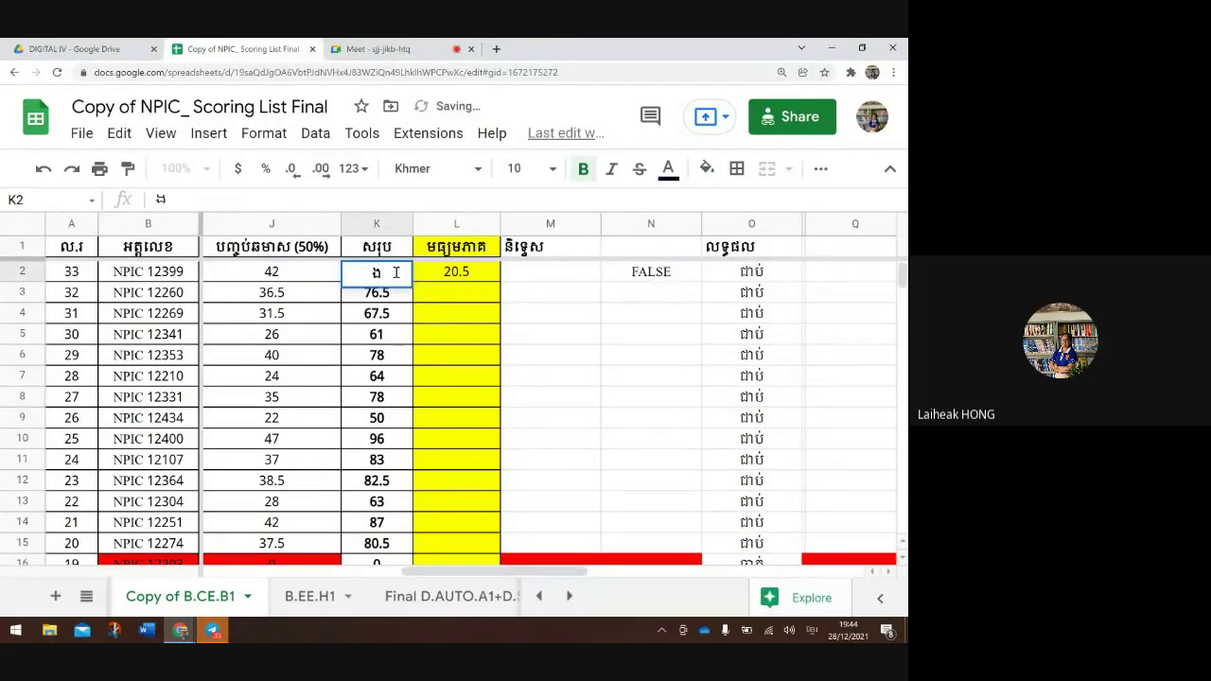
key("BackSpace")
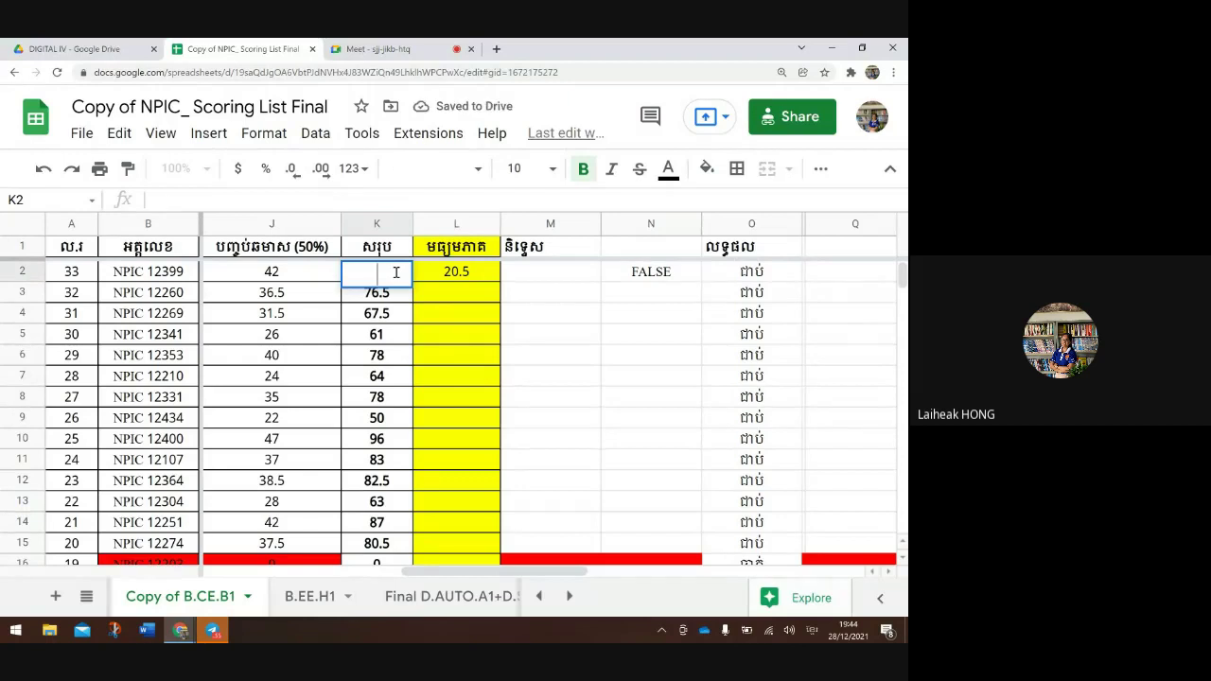
Delete the entire IF formula from cell N2
left_click(646, 273)
double_click(646, 273)
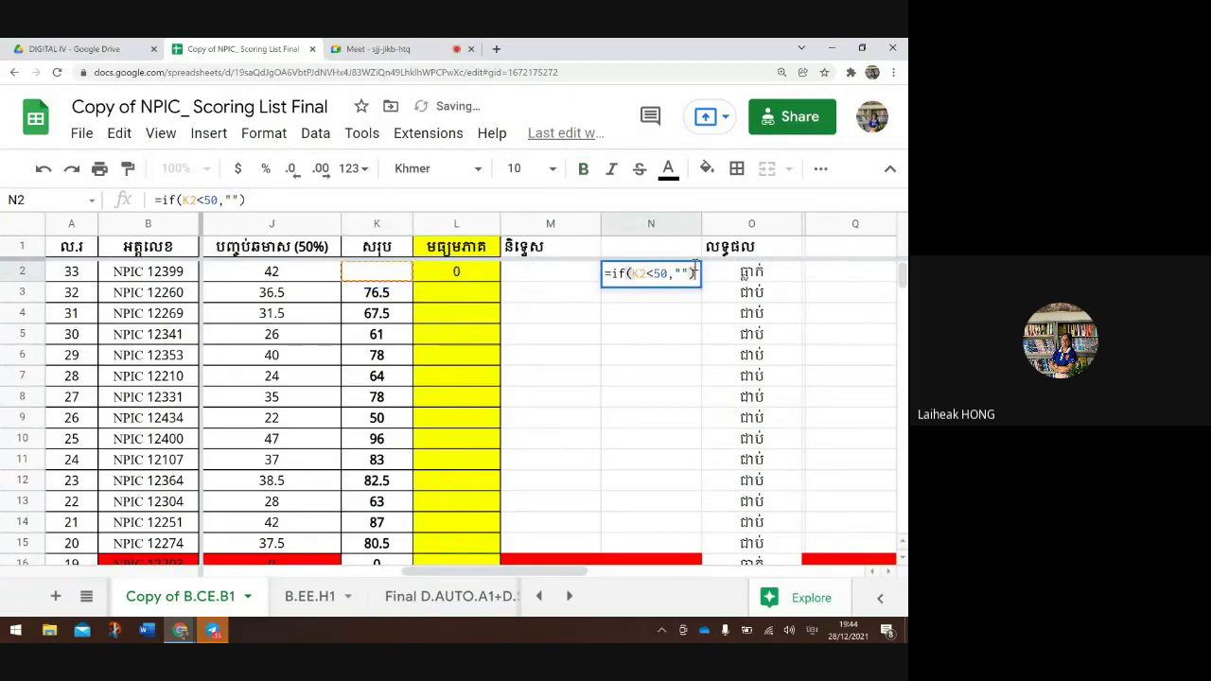
key("BackSpace")
key("BackSpace")
key("BackSpace")
key("BackSpace")
key("BackSpace")
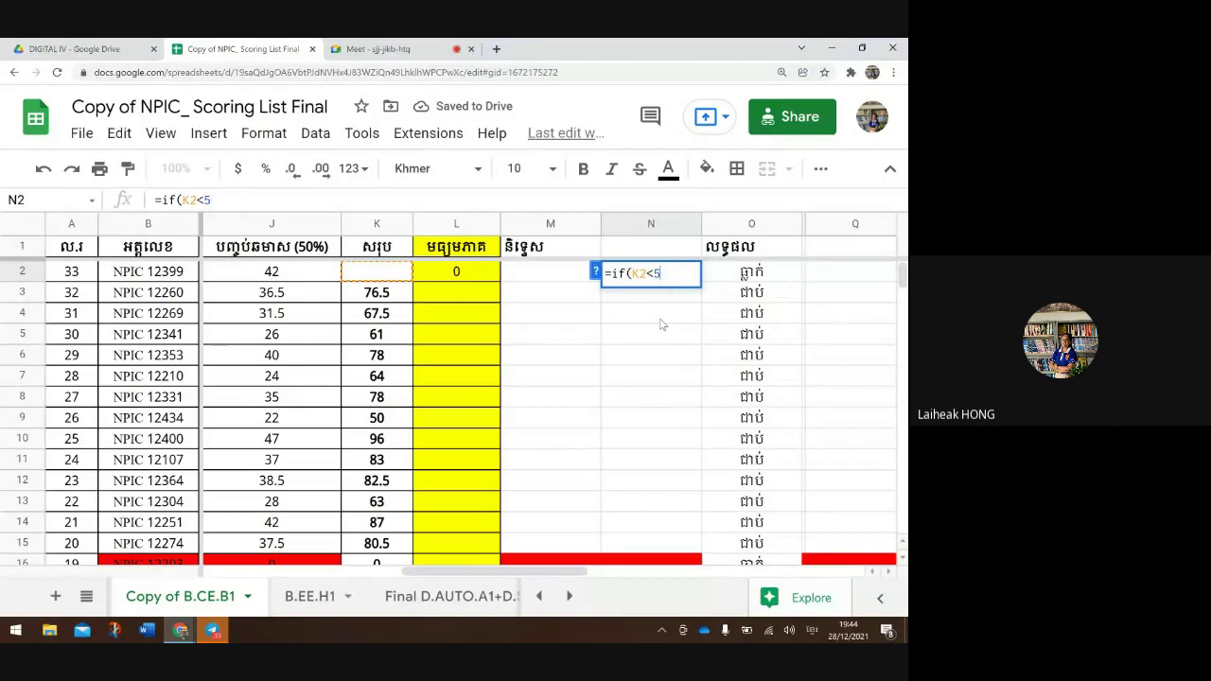
key("BackSpace")
key("BackSpace")
key("BackSpace")
key("BackSpace")
key("BackSpace")
key("BackSpace")
key("BackSpace")
key("BackSpace")
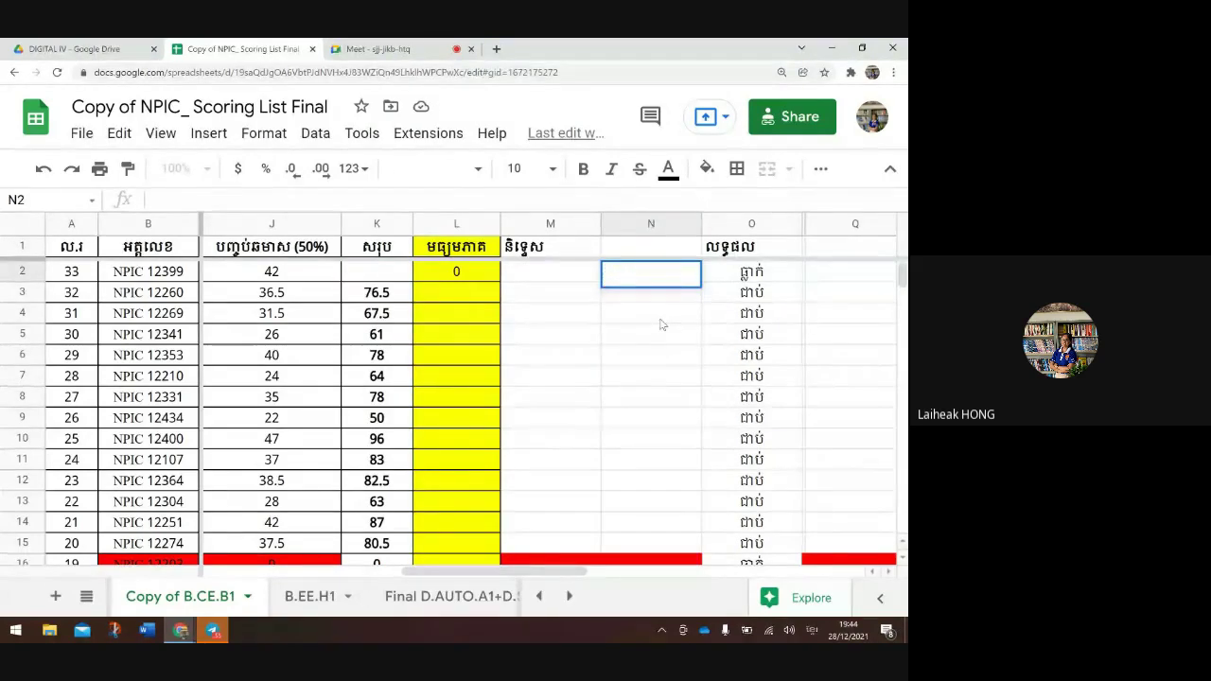
left_click(648, 355)
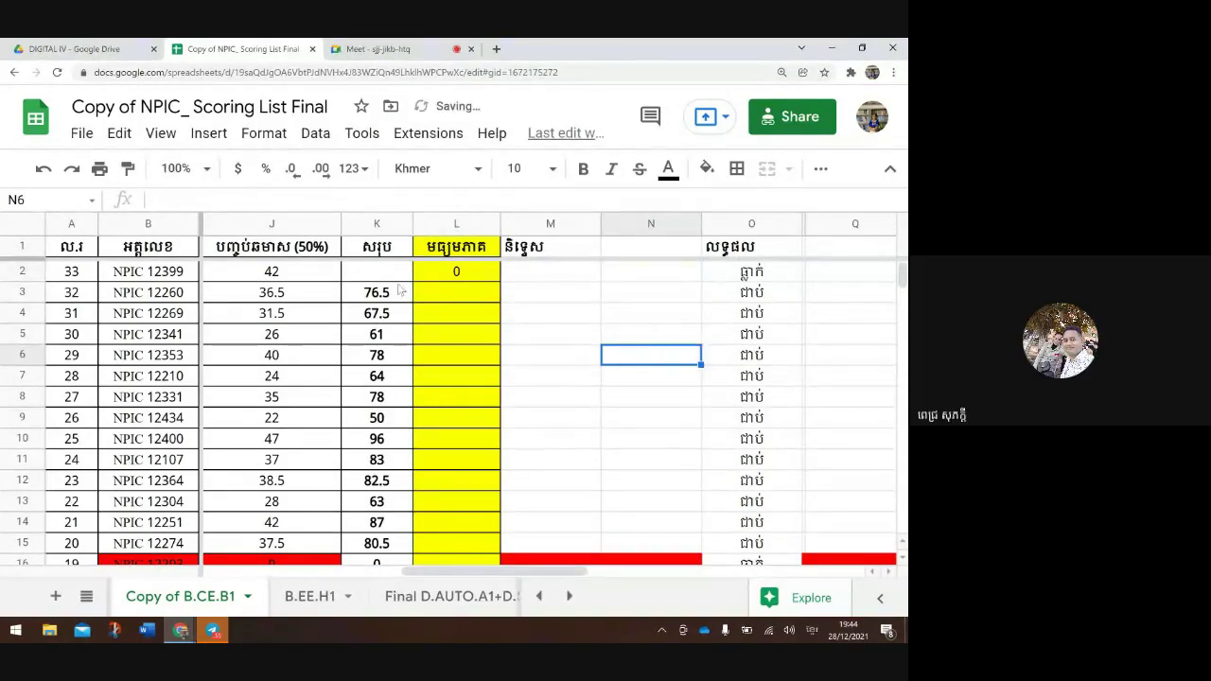
Undo the deletion of the N2 formula and the clearing of the total score in K2
left_click(43, 168)
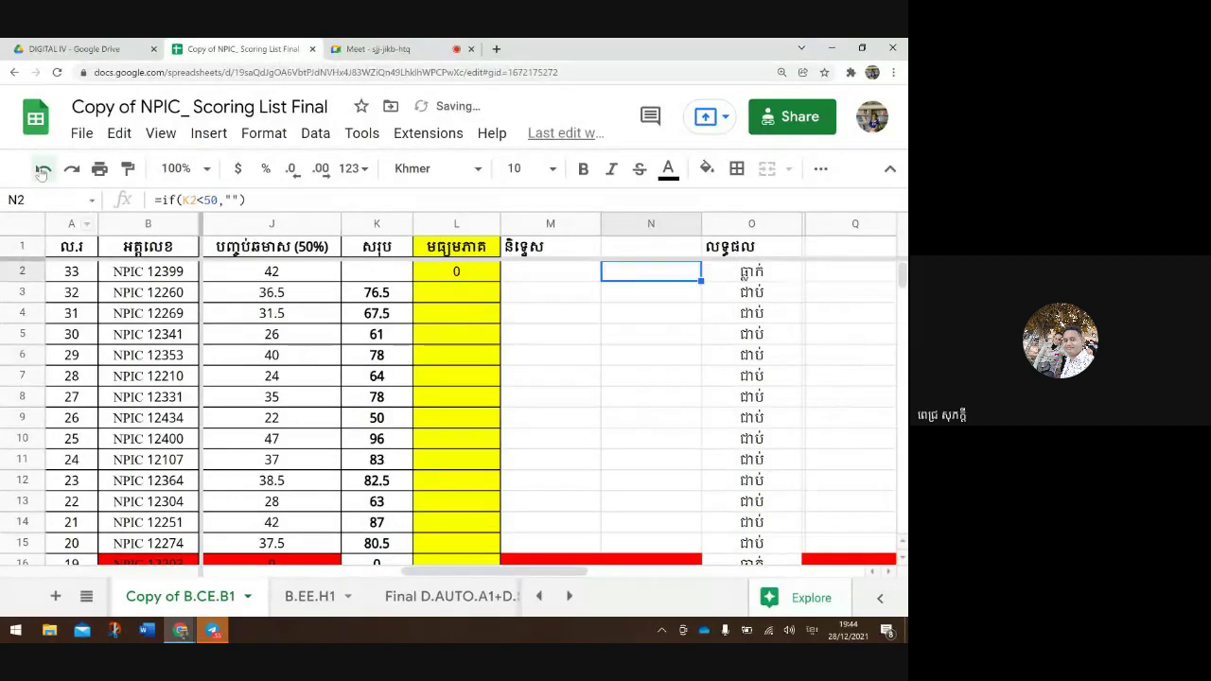
left_click(43, 168)
Reopen the IF formula in N2 and trim it back to =if(K2<
left_click(669, 279)
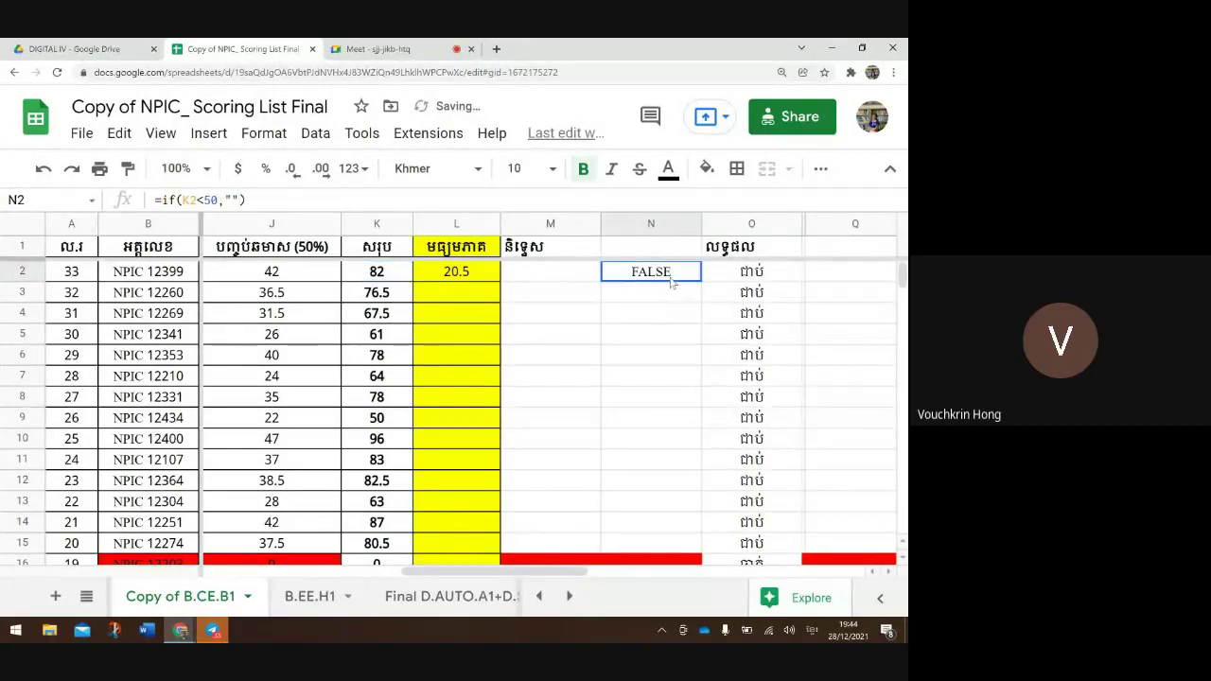
double_click(675, 277)
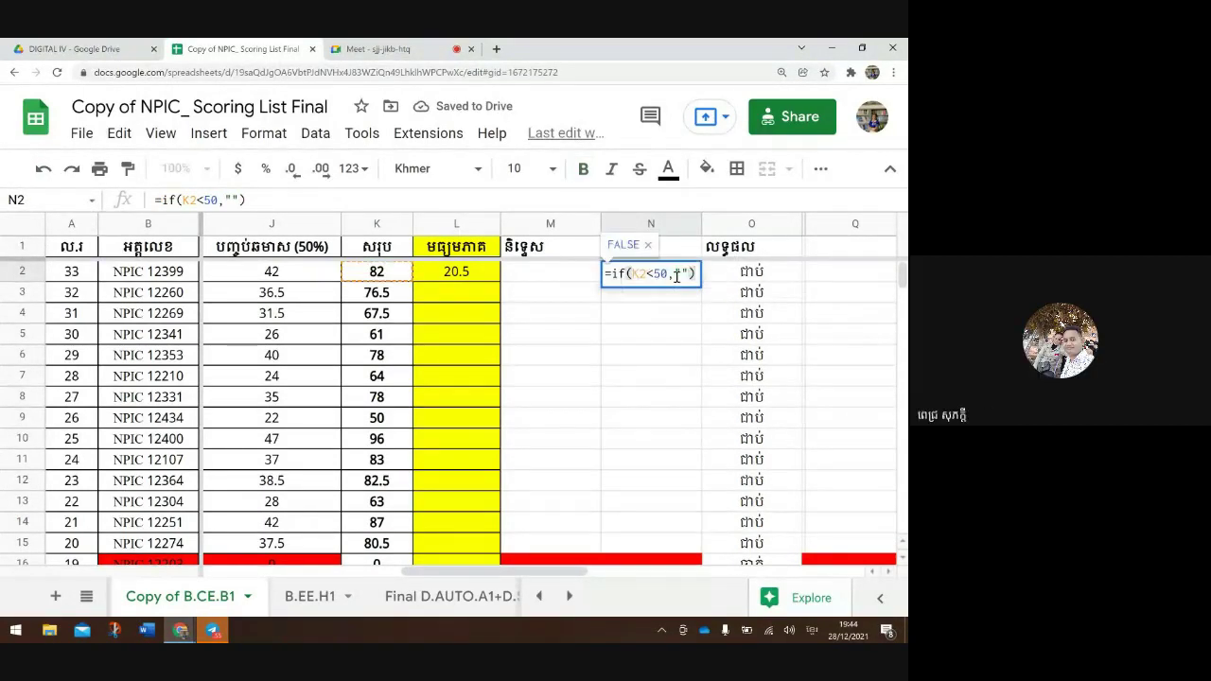
left_click(695, 274)
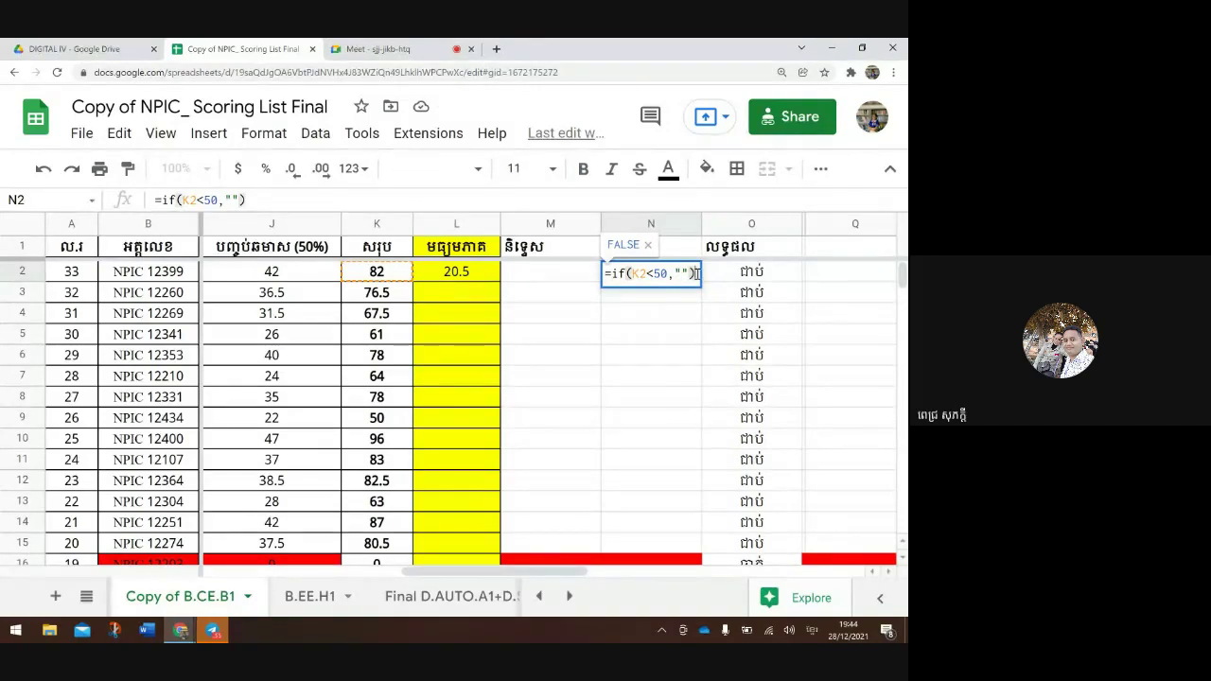
key("BackSpace")
key("BackSpace")
key("BackSpace")
key("BackSpace")
key("BackSpace")
key("BackSpace")
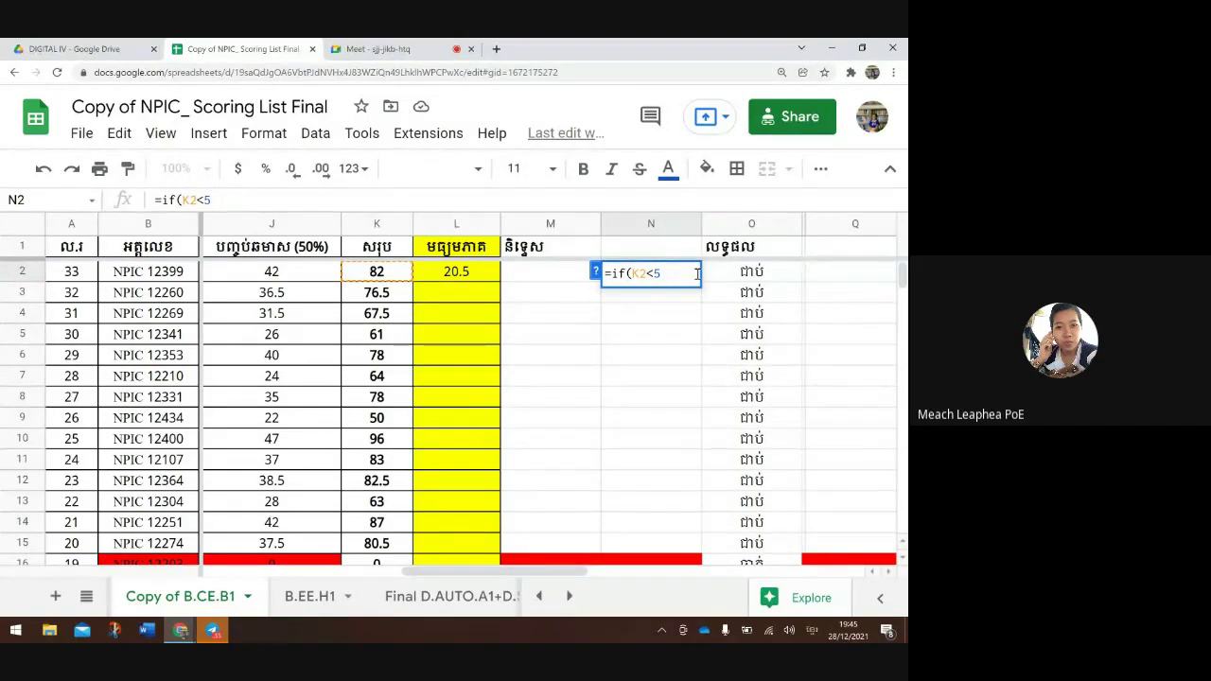
key("BackSpace")
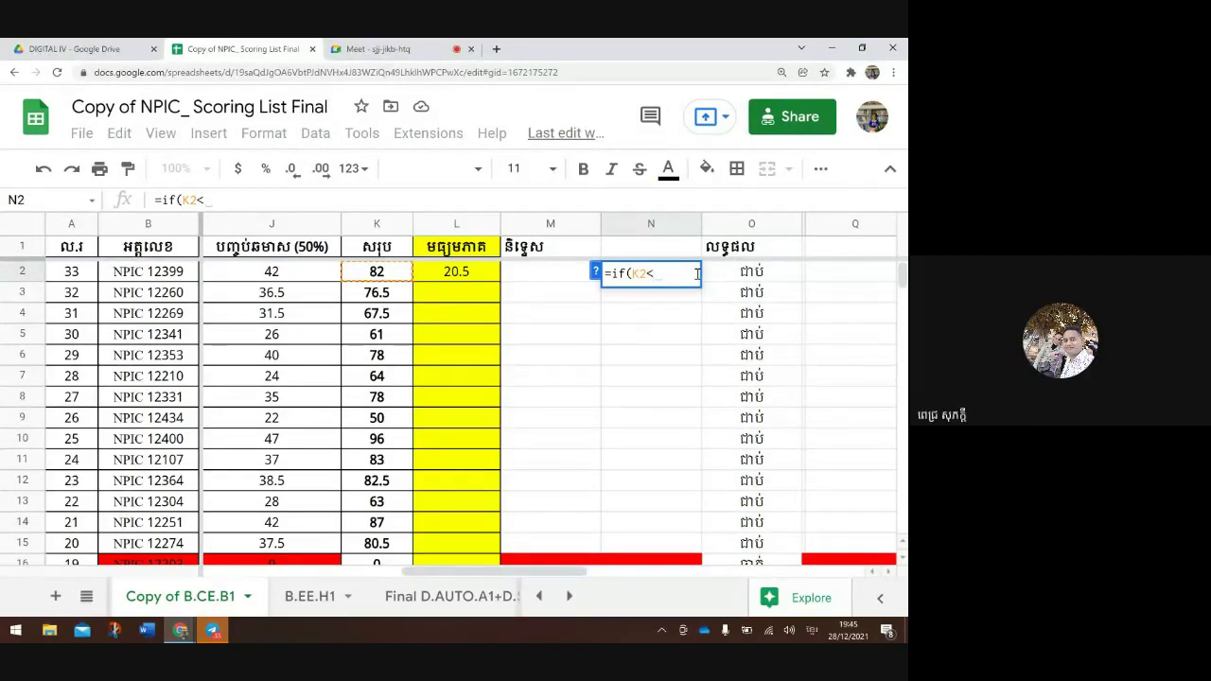
Enter the threshold 50 in the N2 formula with Western instead of Khmer digits, followed by a comma
type("៥០")
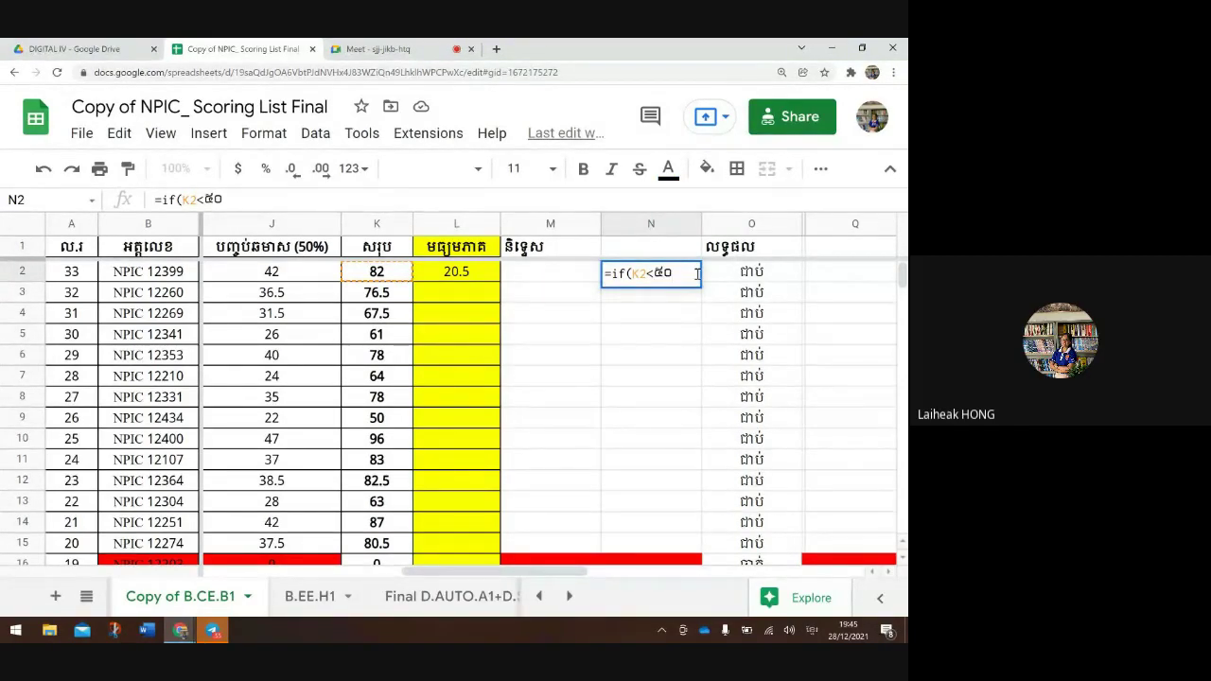
key("BackSpace")
key("BackSpace")
key("alt+shift")
type("5")
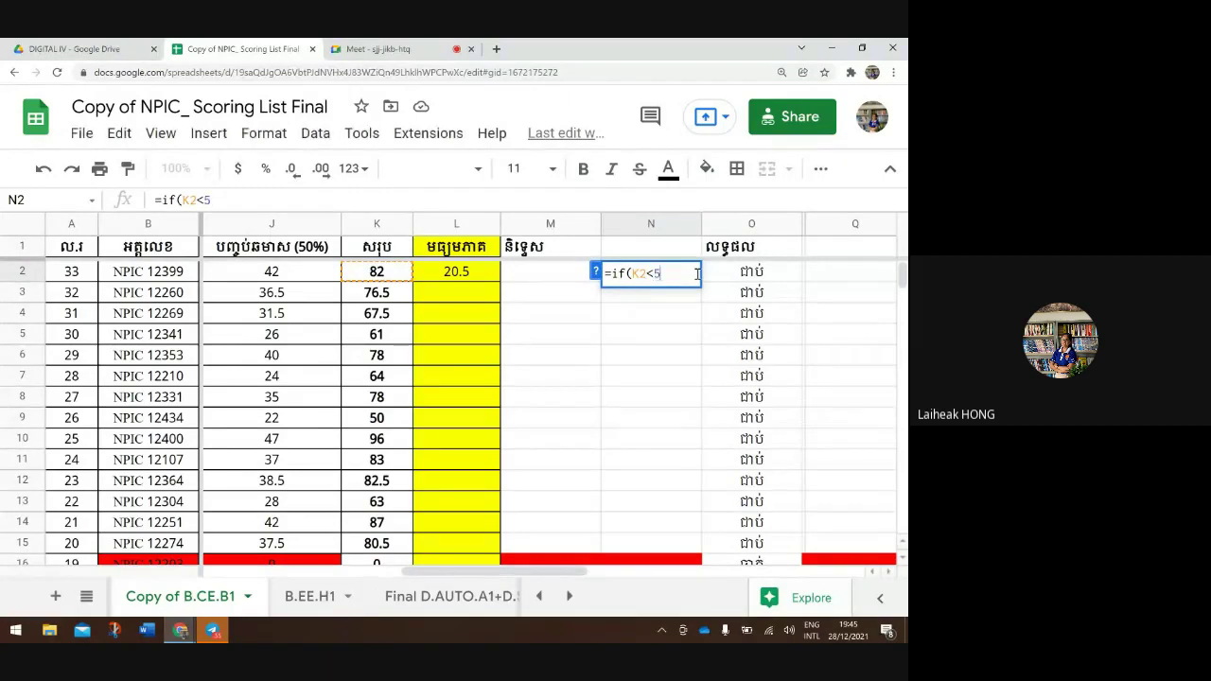
type("0")
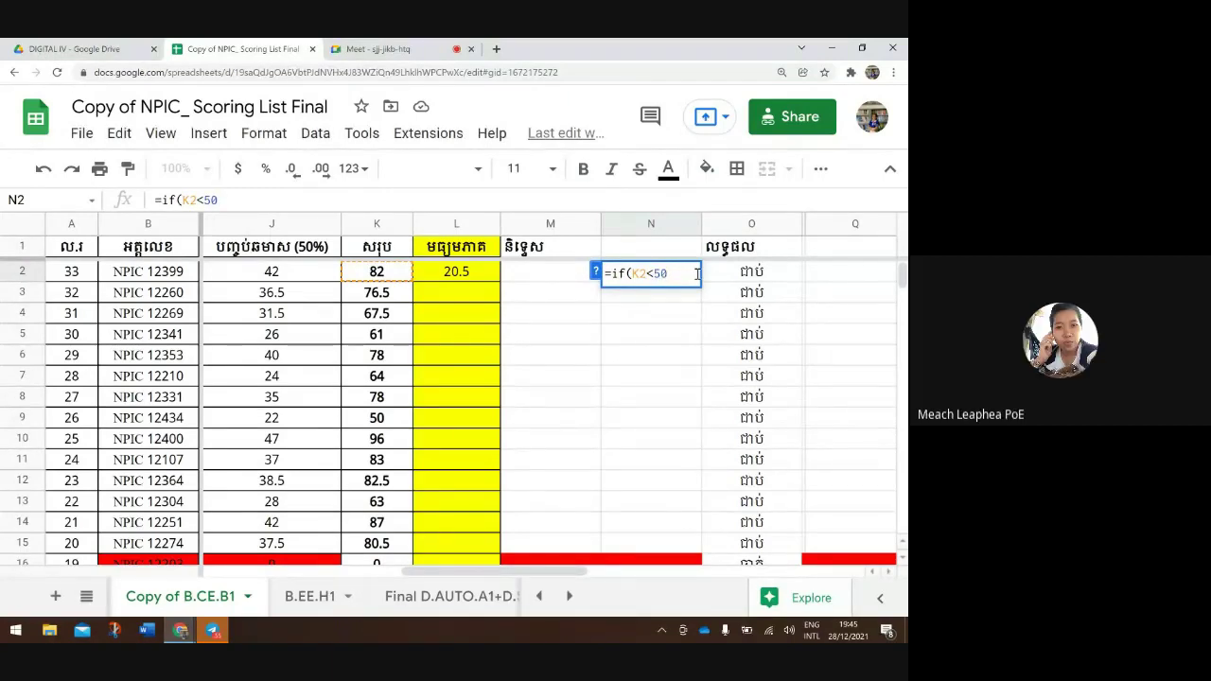
type(",")
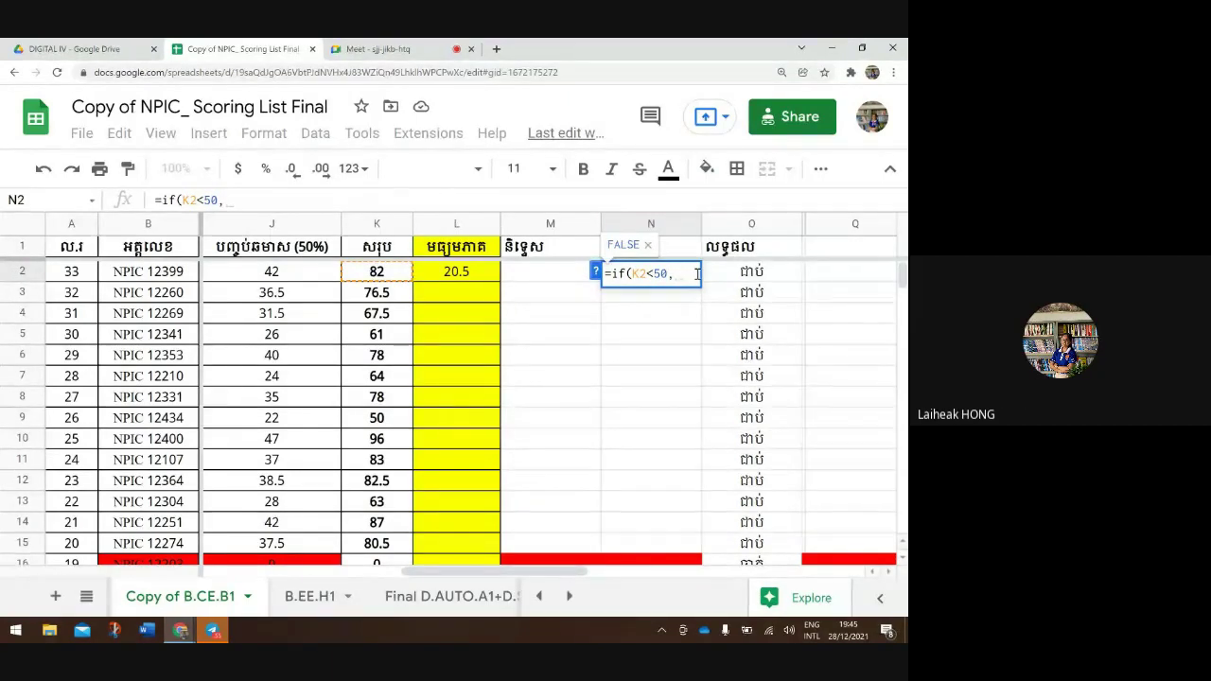
Set the true result of the IF formula in N2 to the quoted Khmer text "ធ្លាក់"
type("\"\"")
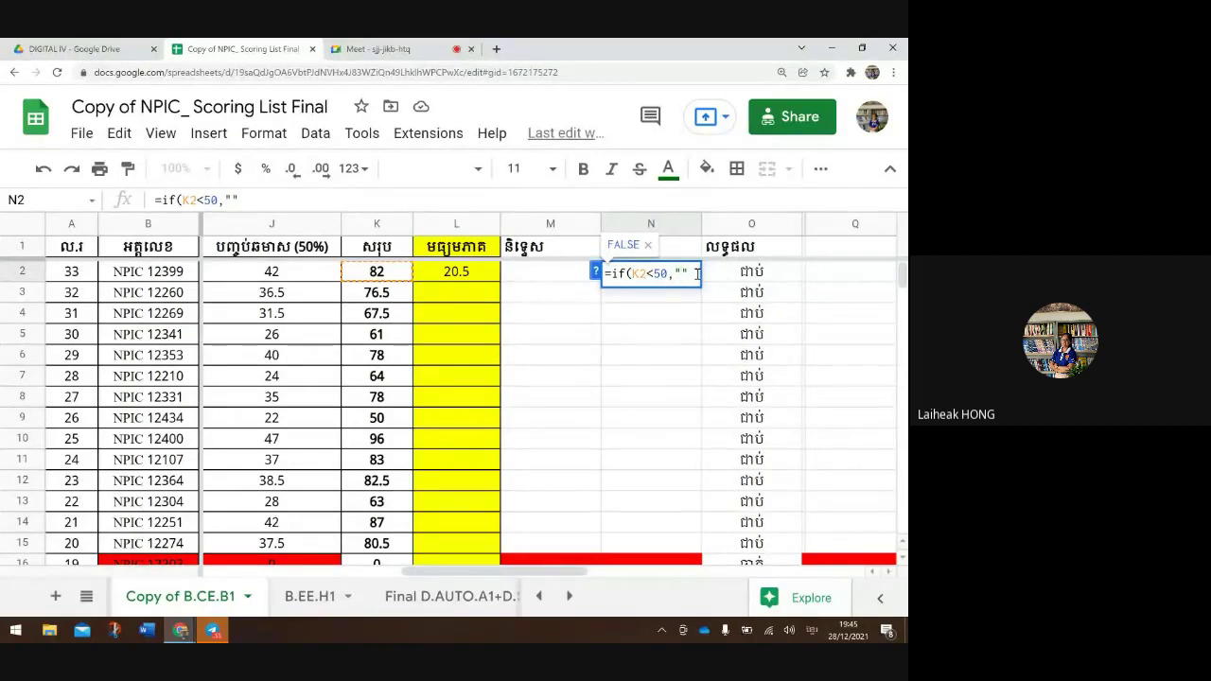
type("ធ")
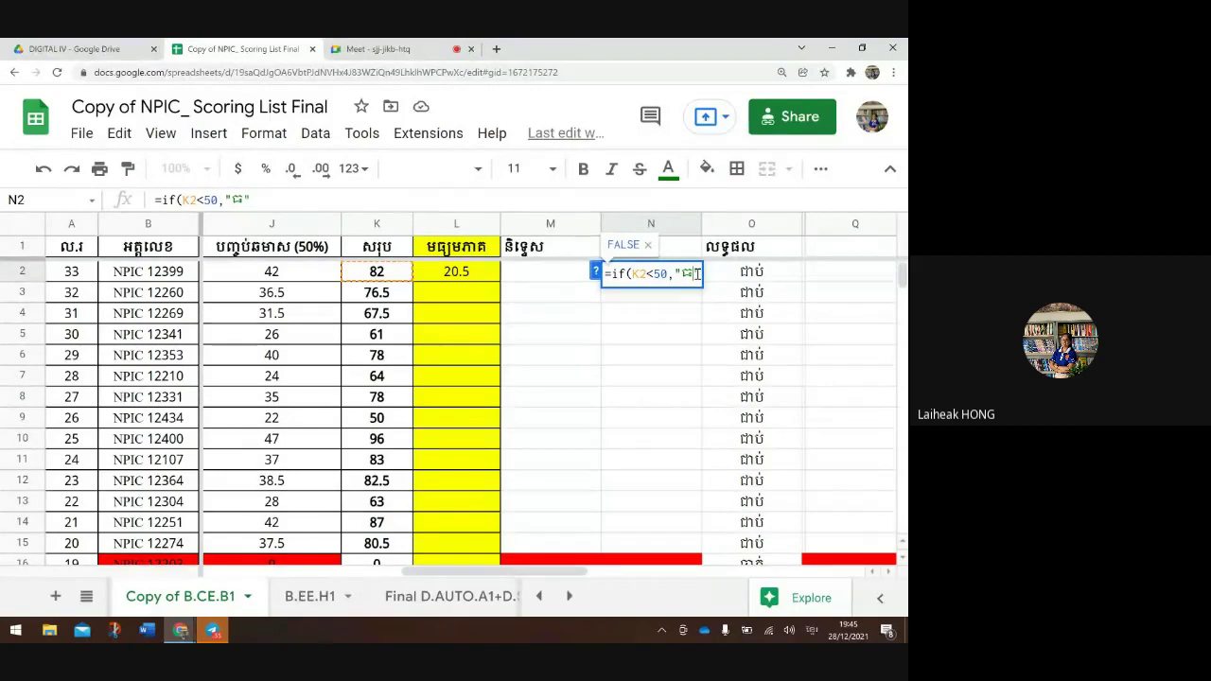
type("្លាក់\"")
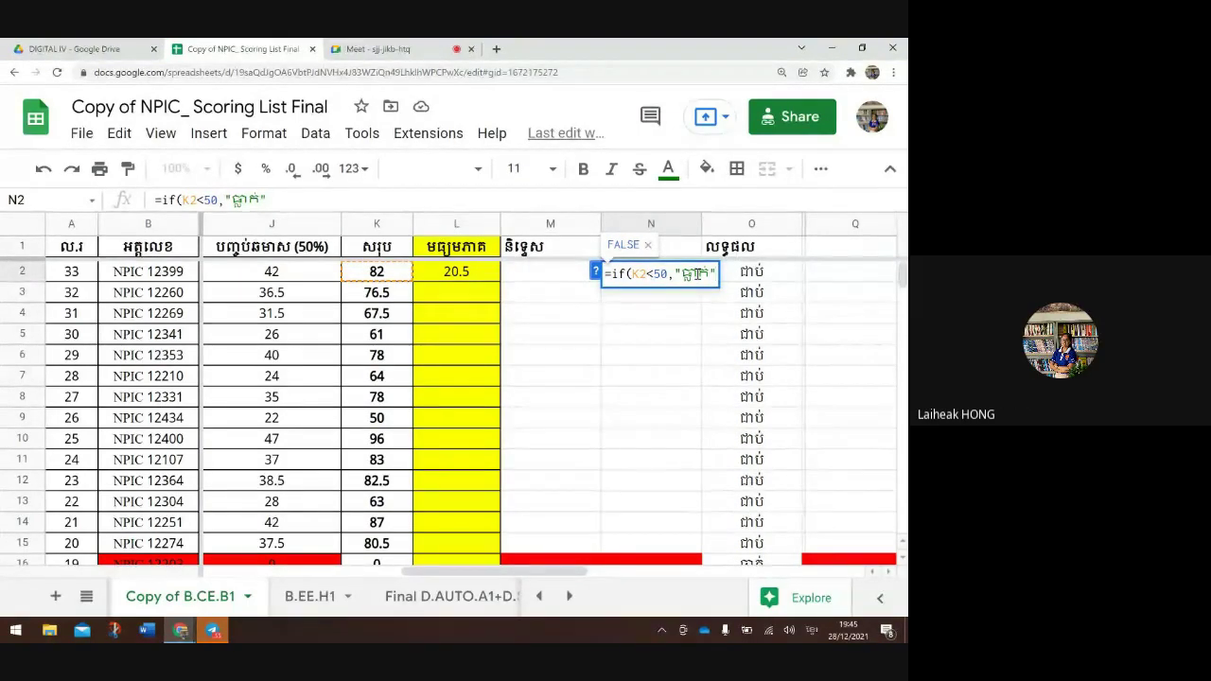
type("ុ")
key("BackSpace")
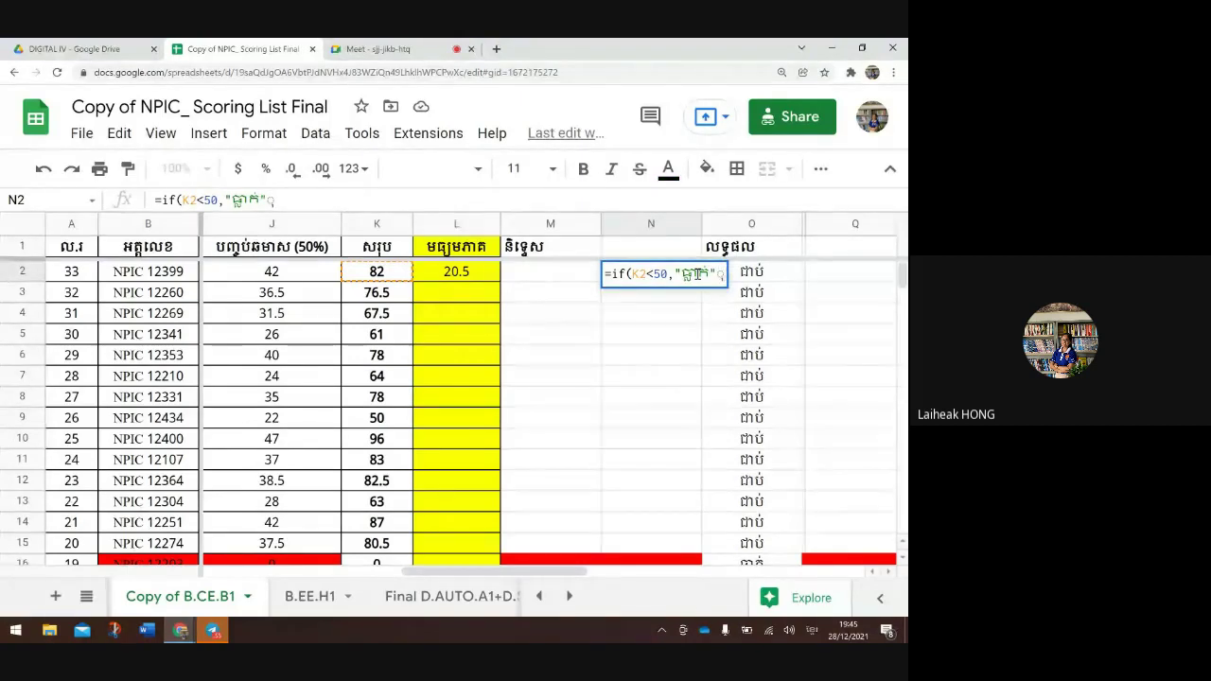
Add the quoted Khmer text "ជាប់" as the false result and finish the IF formula in N2
key("alt+shift")
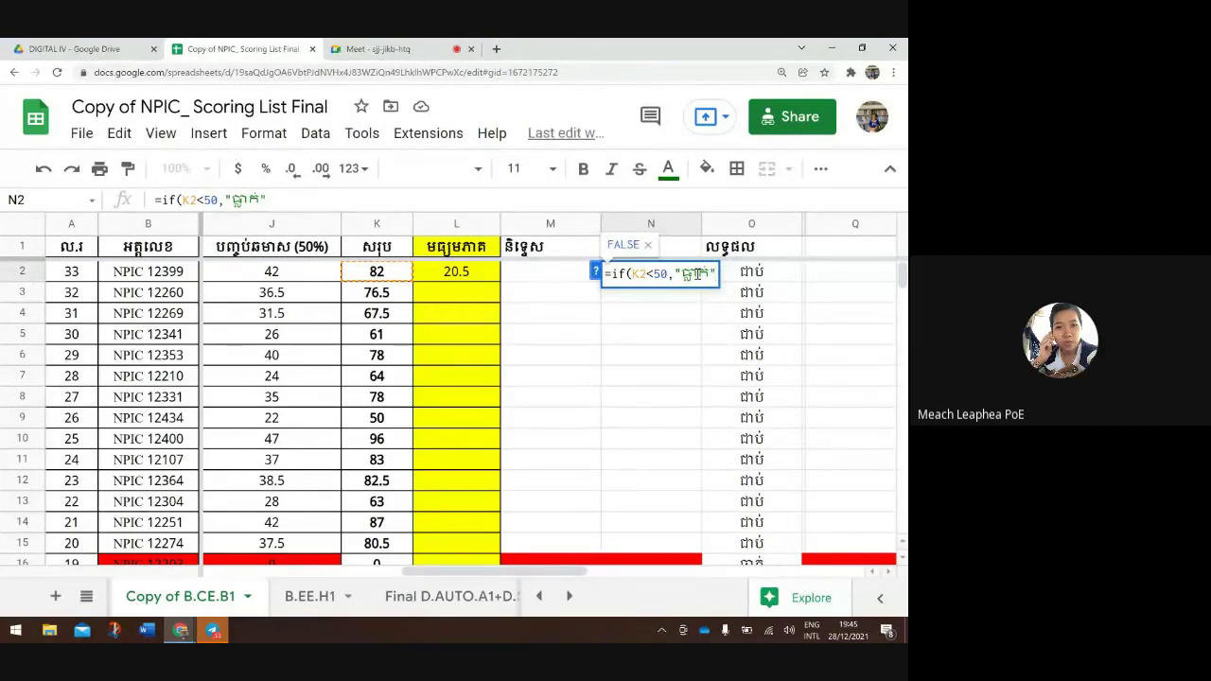
type(",")
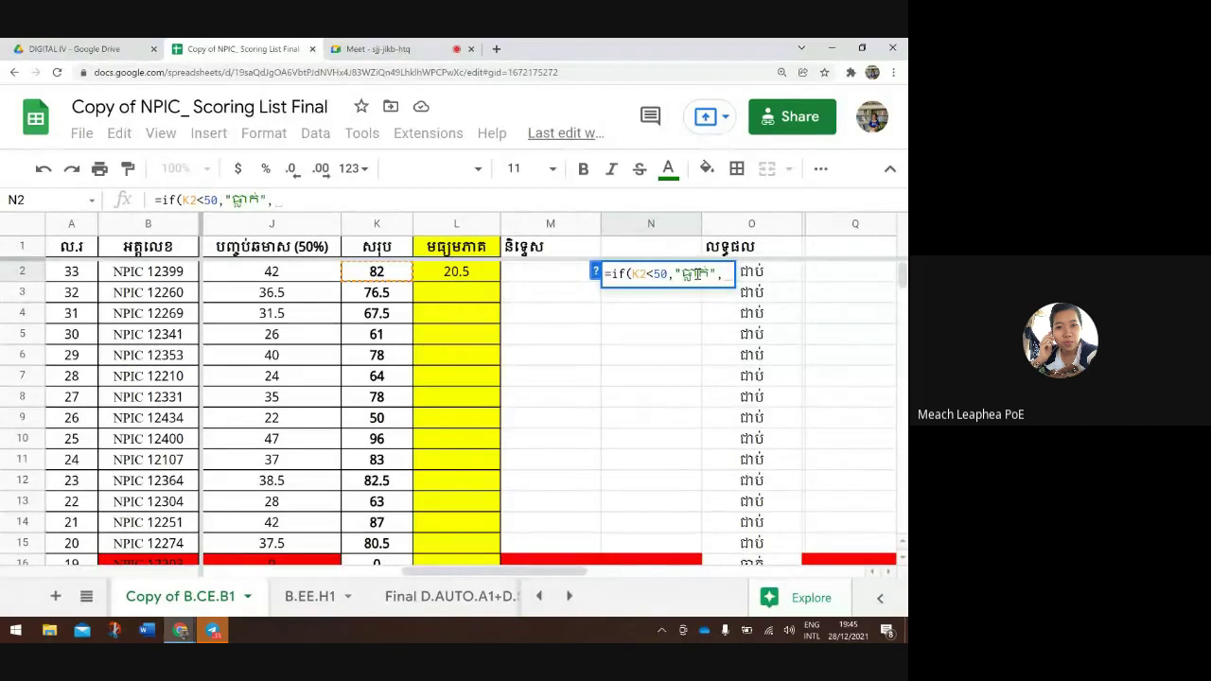
type("\"\"")
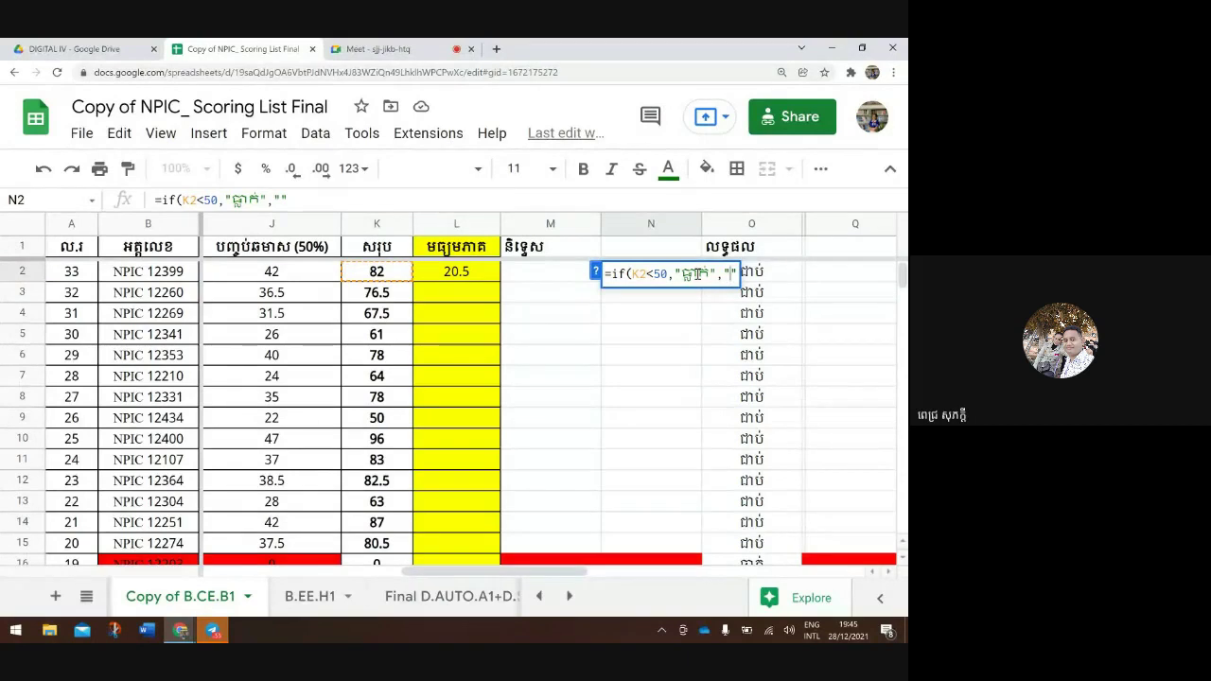
type("ជាប់")
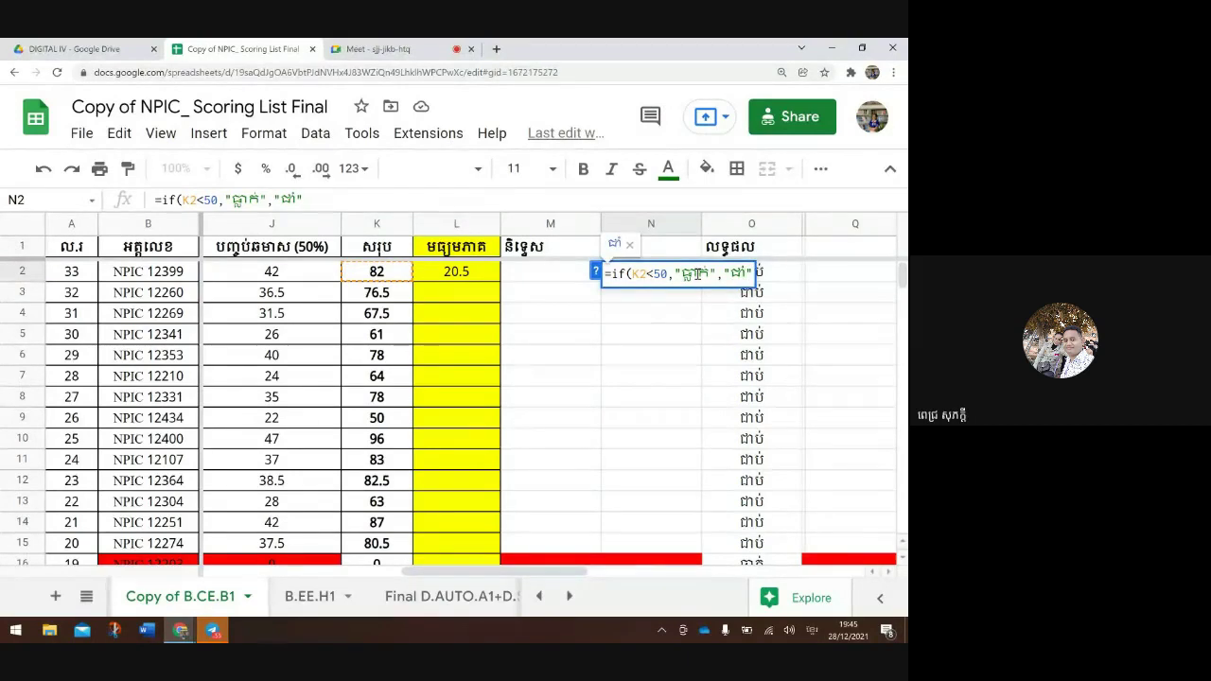
key("BackSpace")
key("BackSpace")
type("ប់")
key("Return")
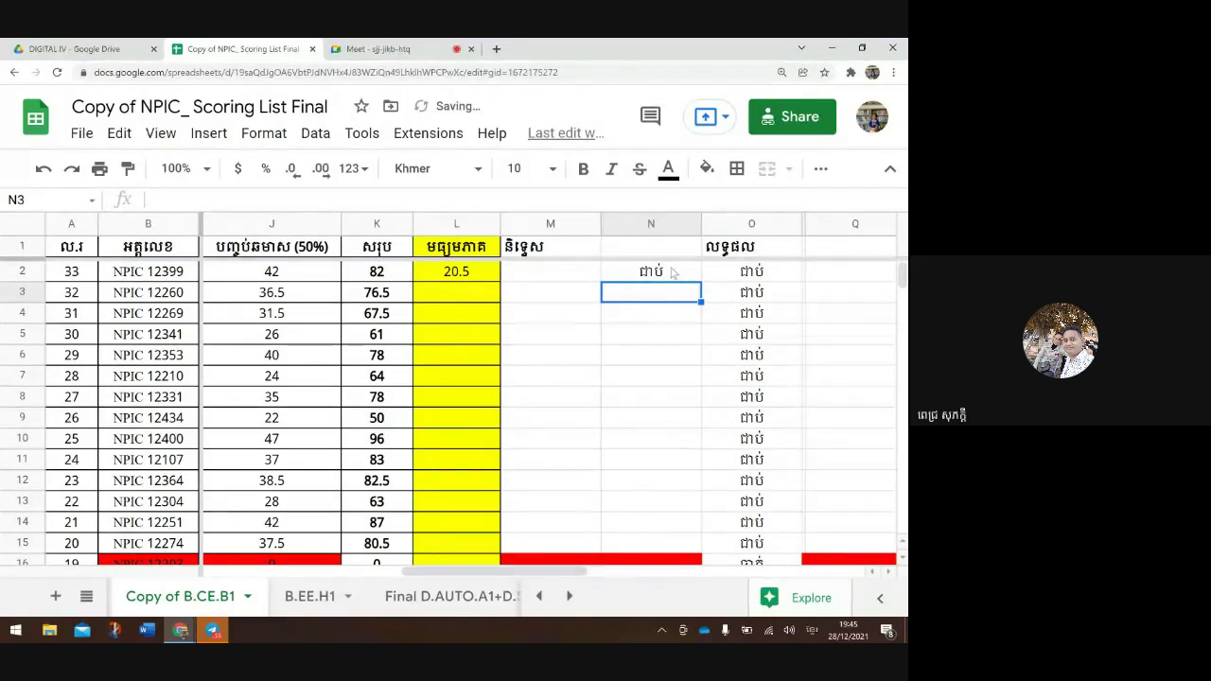
Fill the IF formula from N2 down to N4
left_click(672, 272)
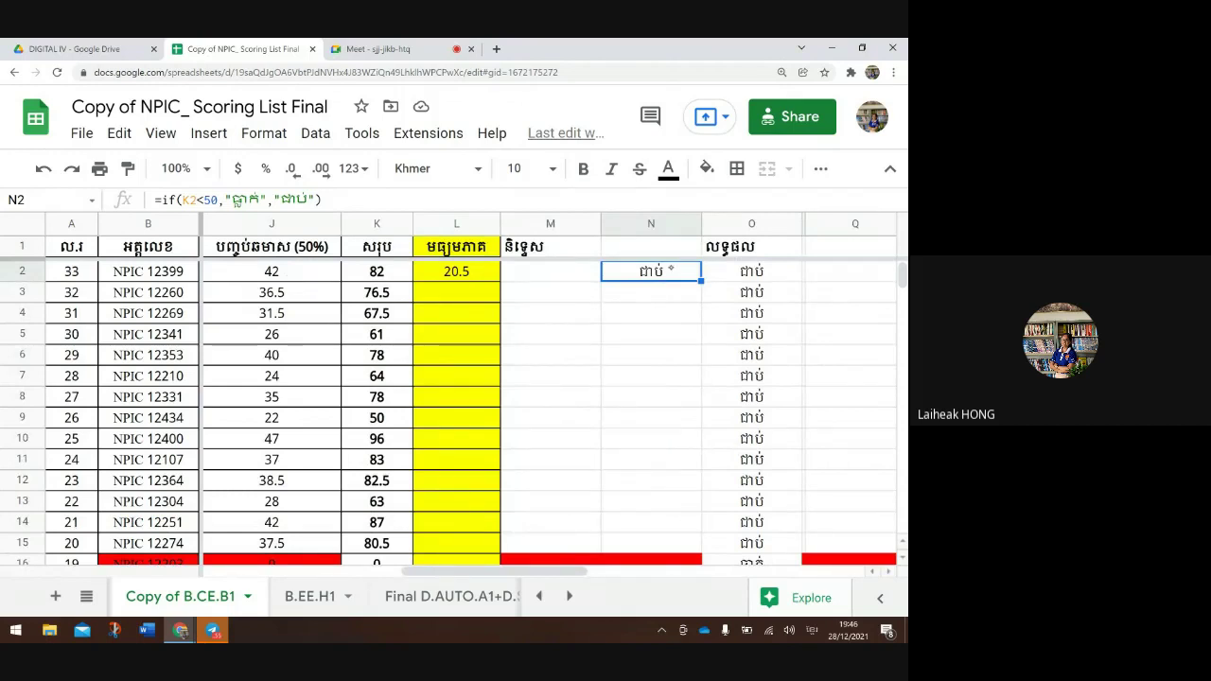
left_click(651, 292)
left_click(651, 270)
left_click_drag(701, 281, 662, 317)
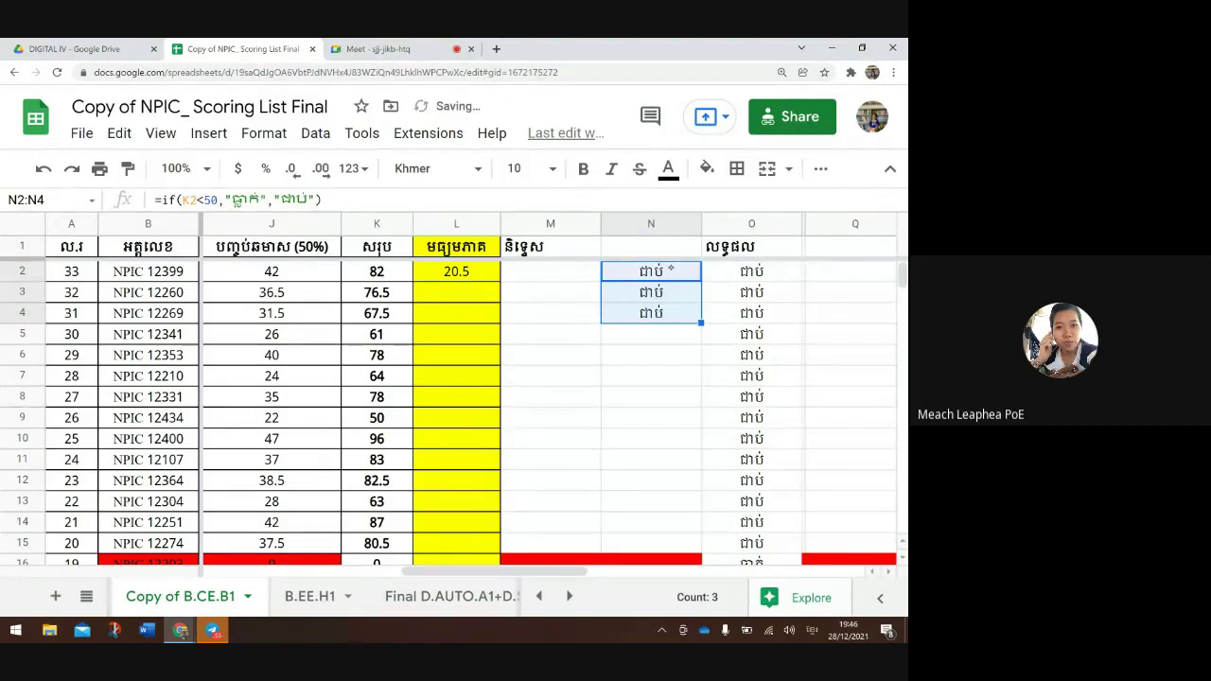
Fill the IF formula from N2 down column N through row 35
left_click(651, 375)
left_click(651, 270)
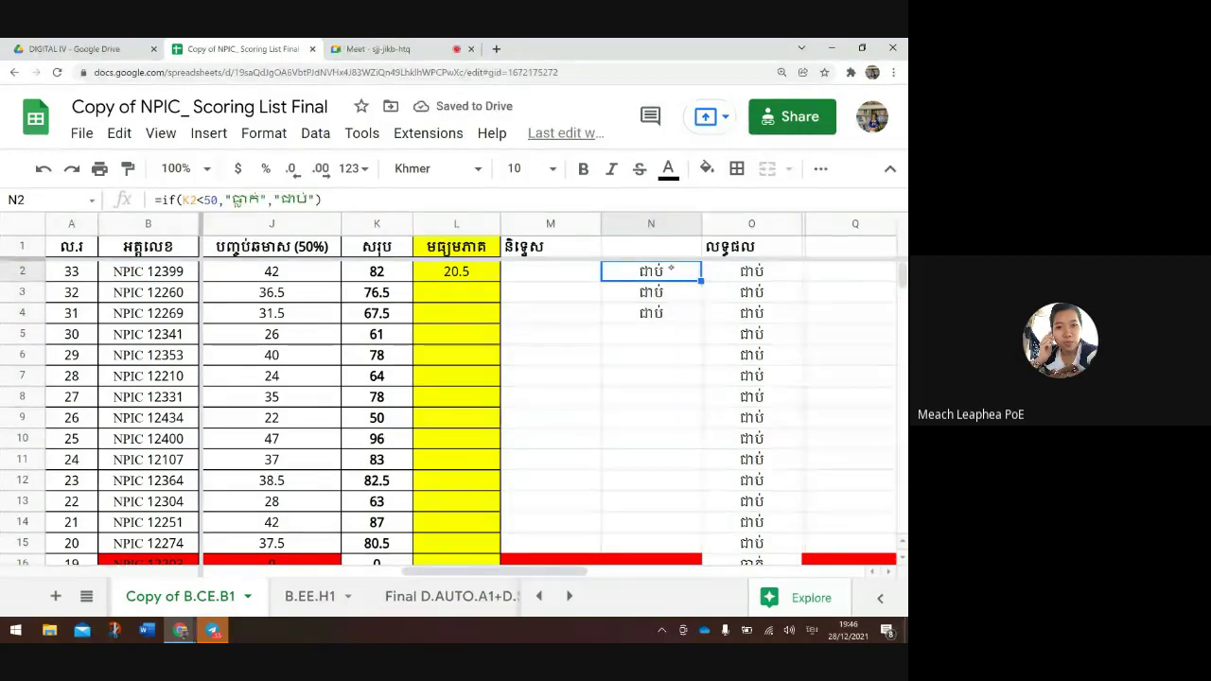
left_click_drag(701, 281, 662, 375)
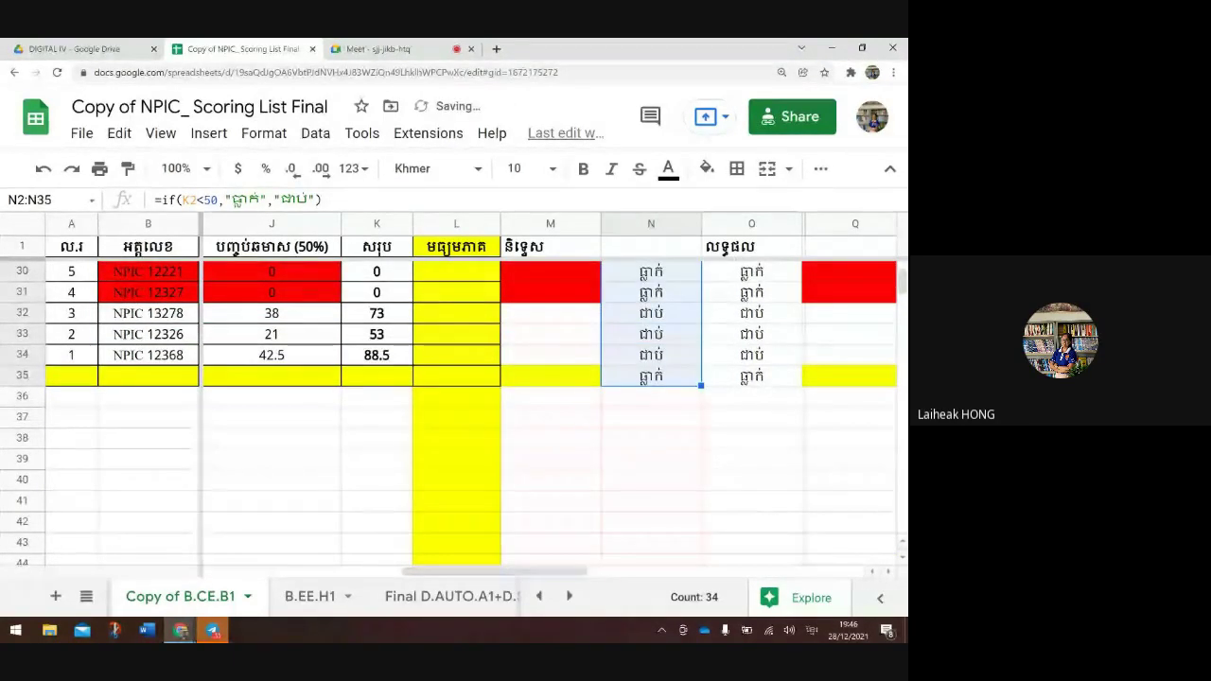
left_click(751, 459)
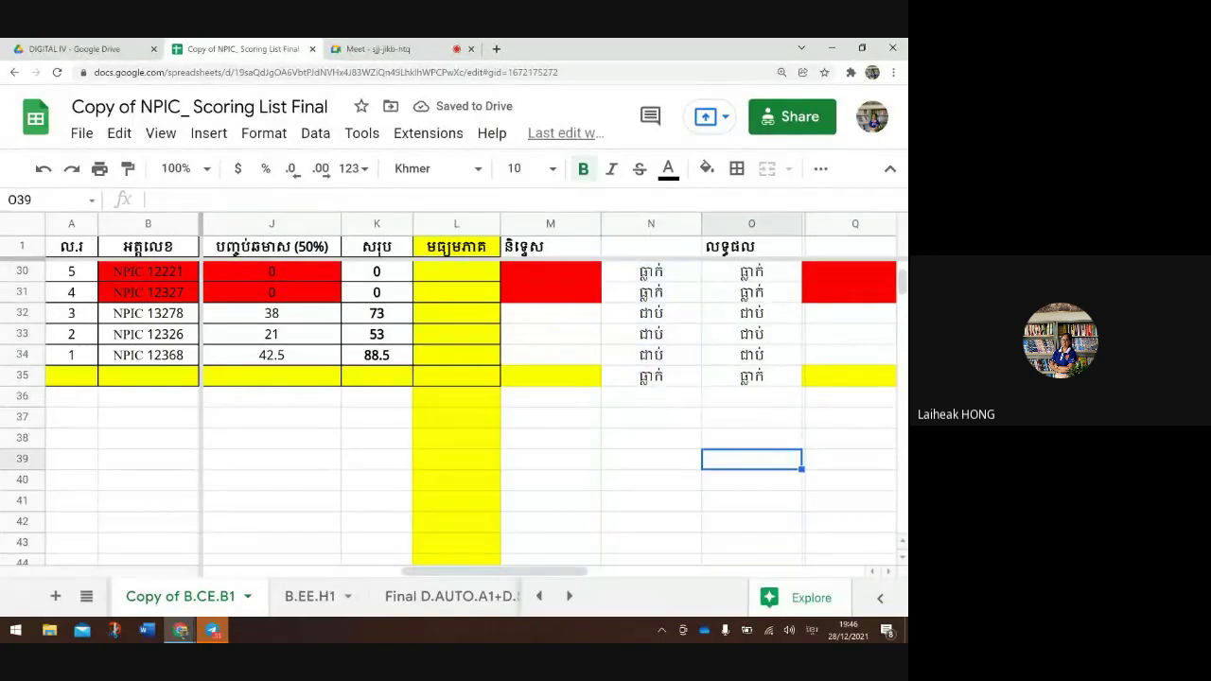
Check the IF formulas and pass/fail results in column N for the red-highlighted student rows
scroll(454, 407, "up", 1)
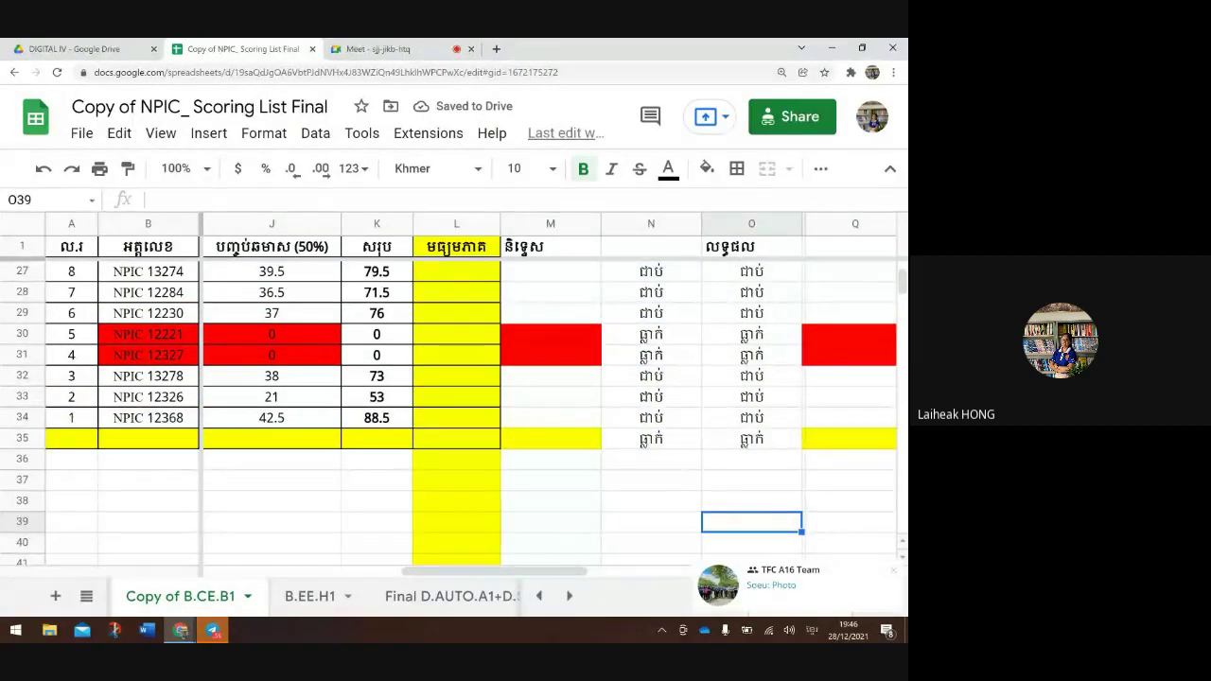
left_click(651, 334)
double_click(651, 355)
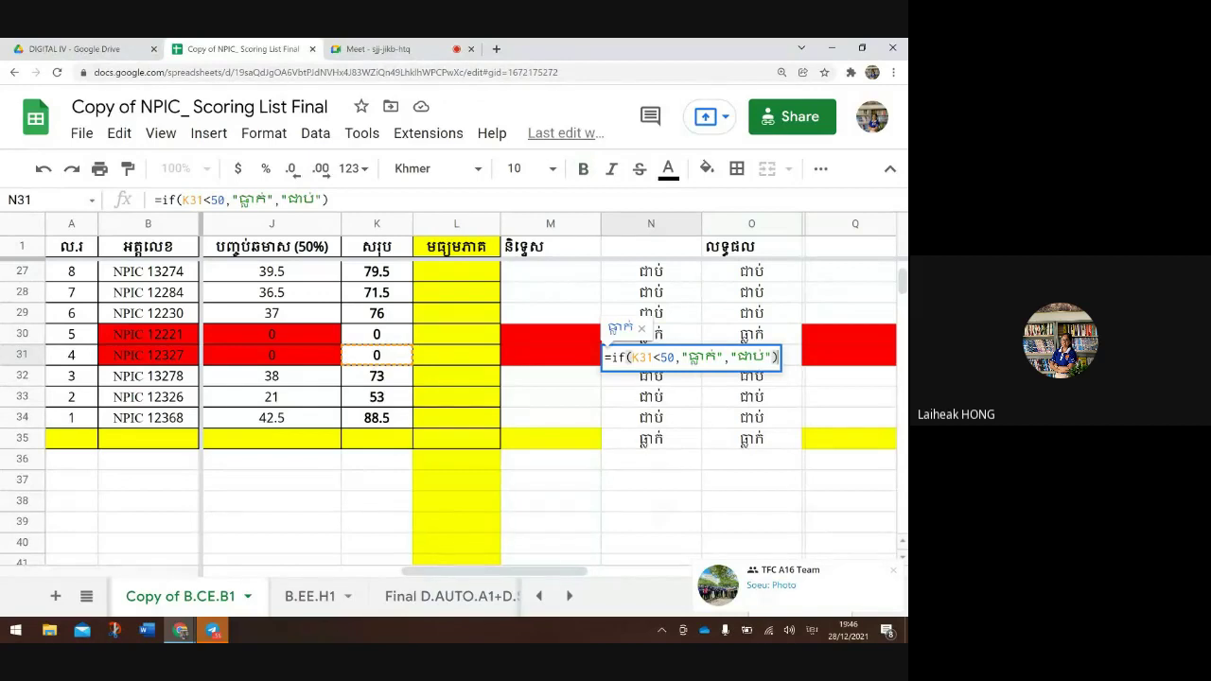
left_click(650, 499)
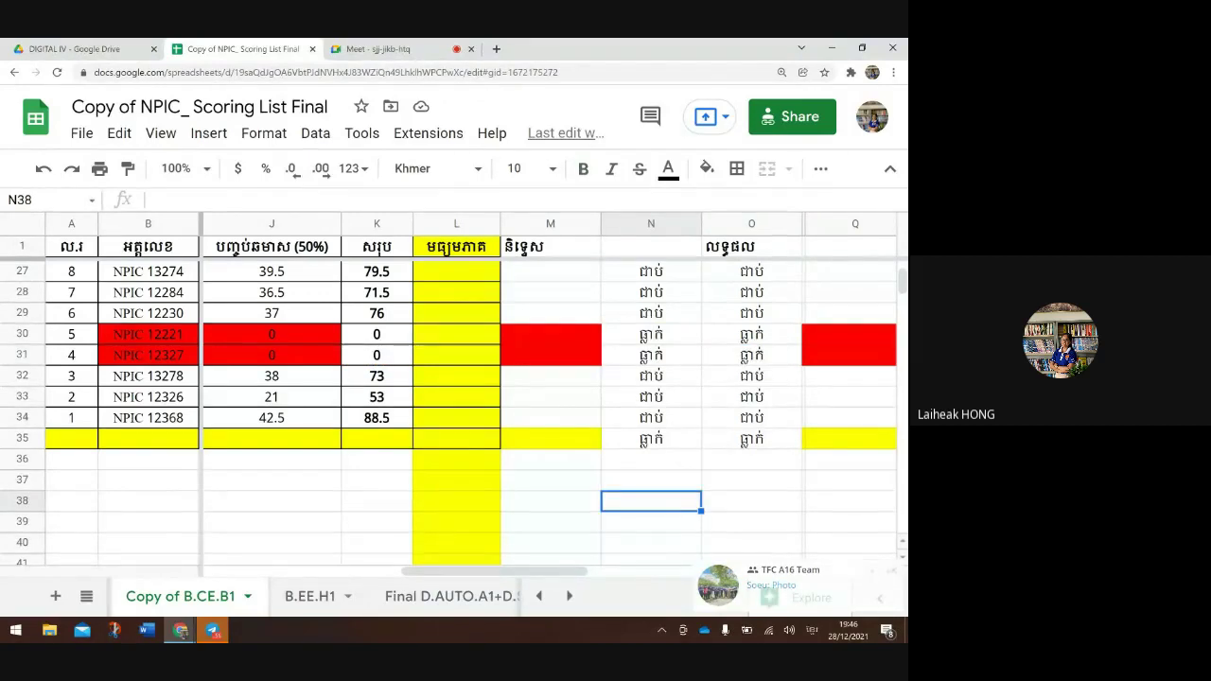
scroll(651, 500, "up", 1)
scroll(454, 406, "up", 3)
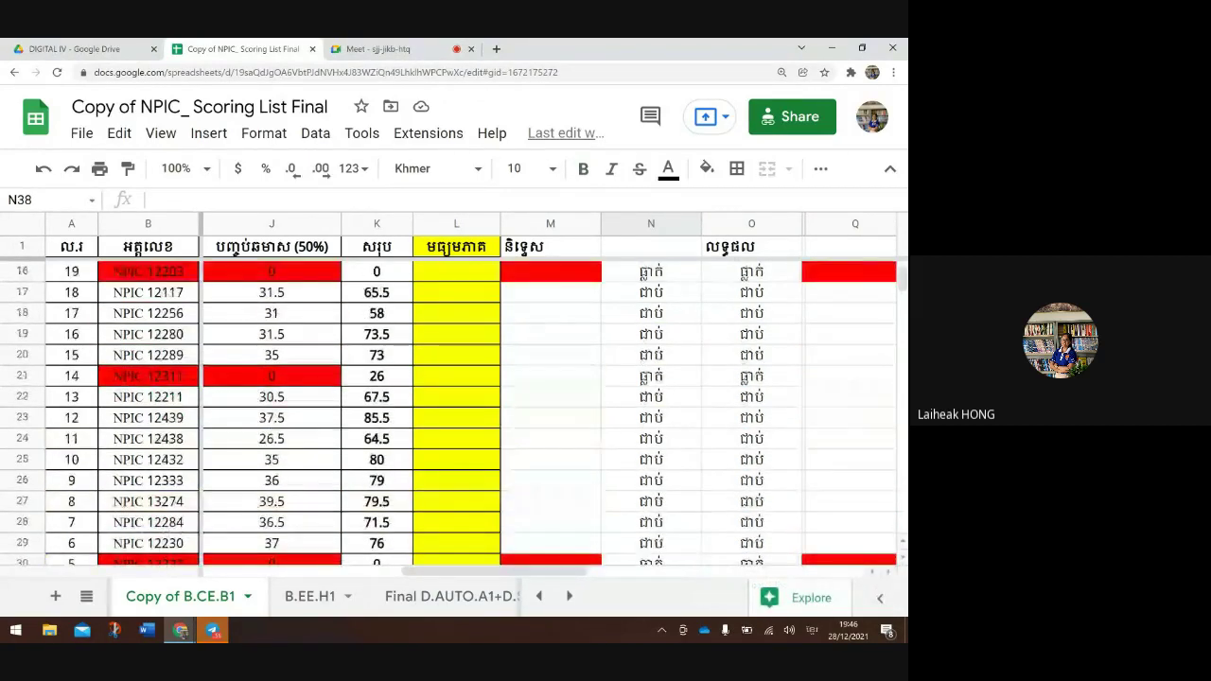
left_click(681, 377)
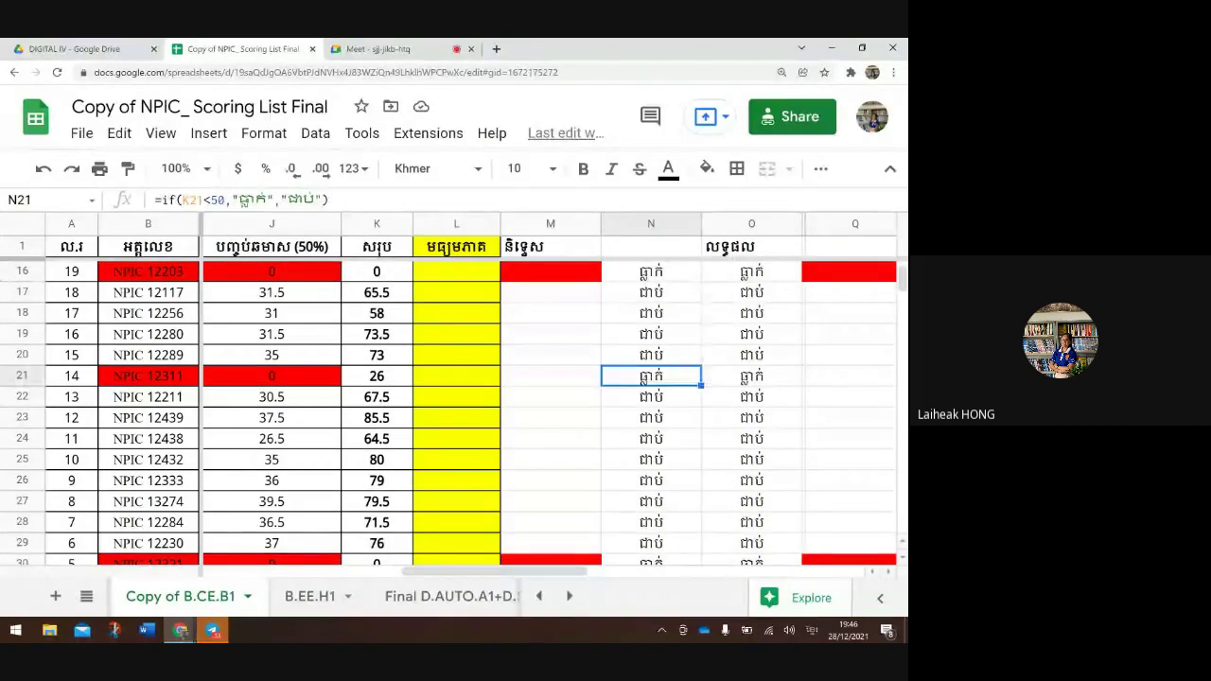
scroll(697, 386, "up", 1)
left_click_drag(651, 438, 651, 501)
left_click(650, 334)
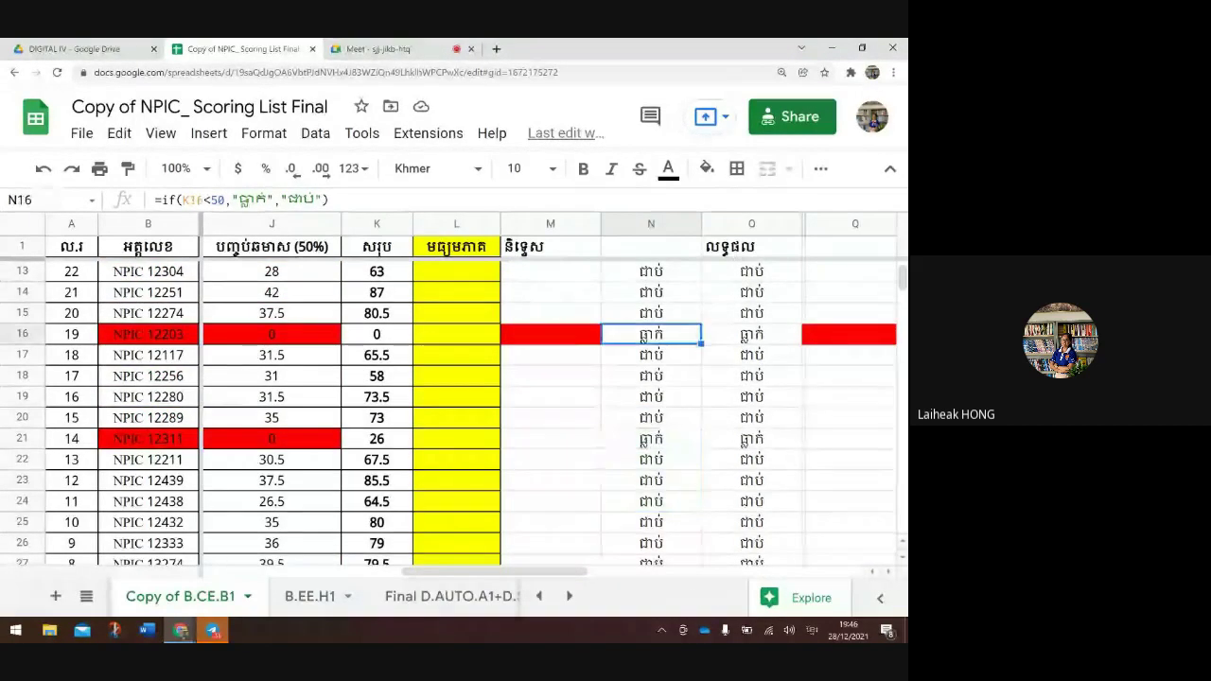
Review the IF formulas in the upper rows of column N against the totals in column K
scroll(651, 378, "up", 1)
scroll(454, 407, "up", 3)
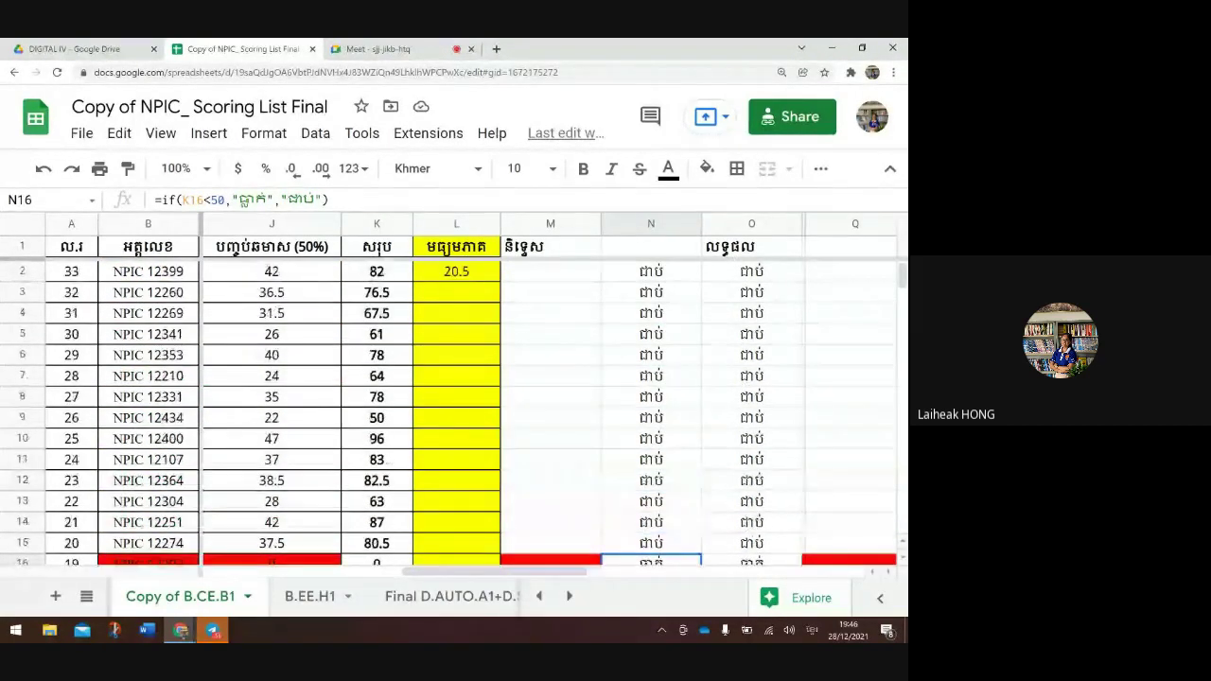
left_click(651, 272)
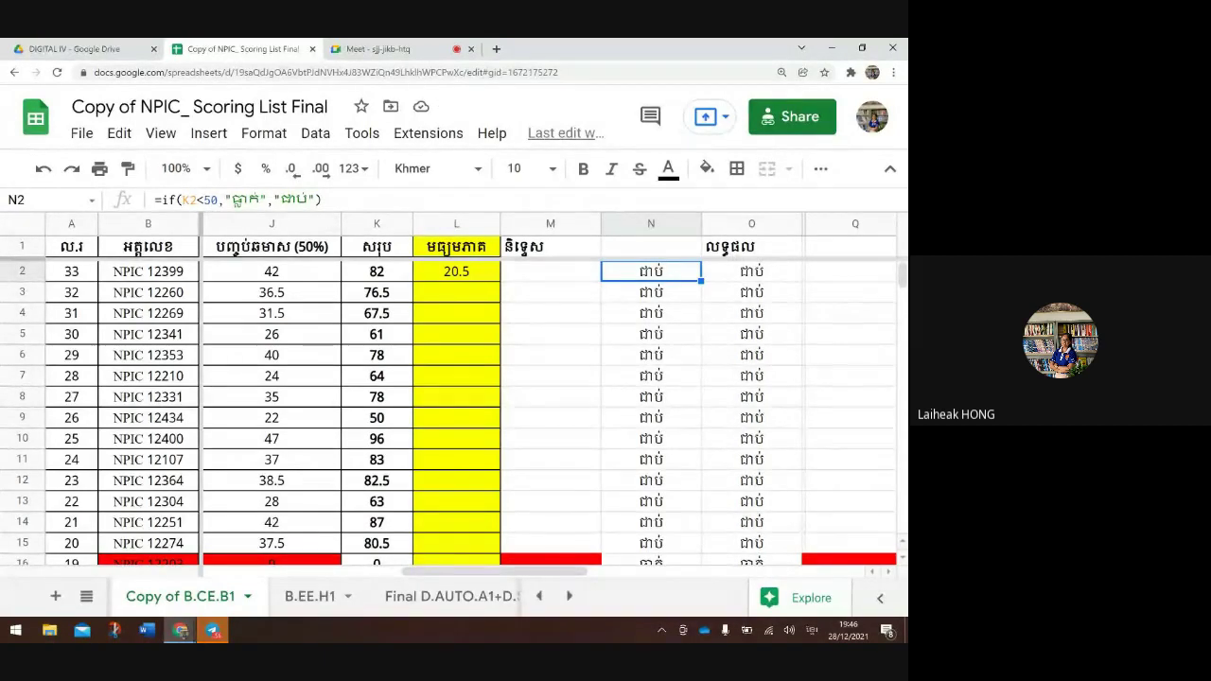
left_click(650, 396)
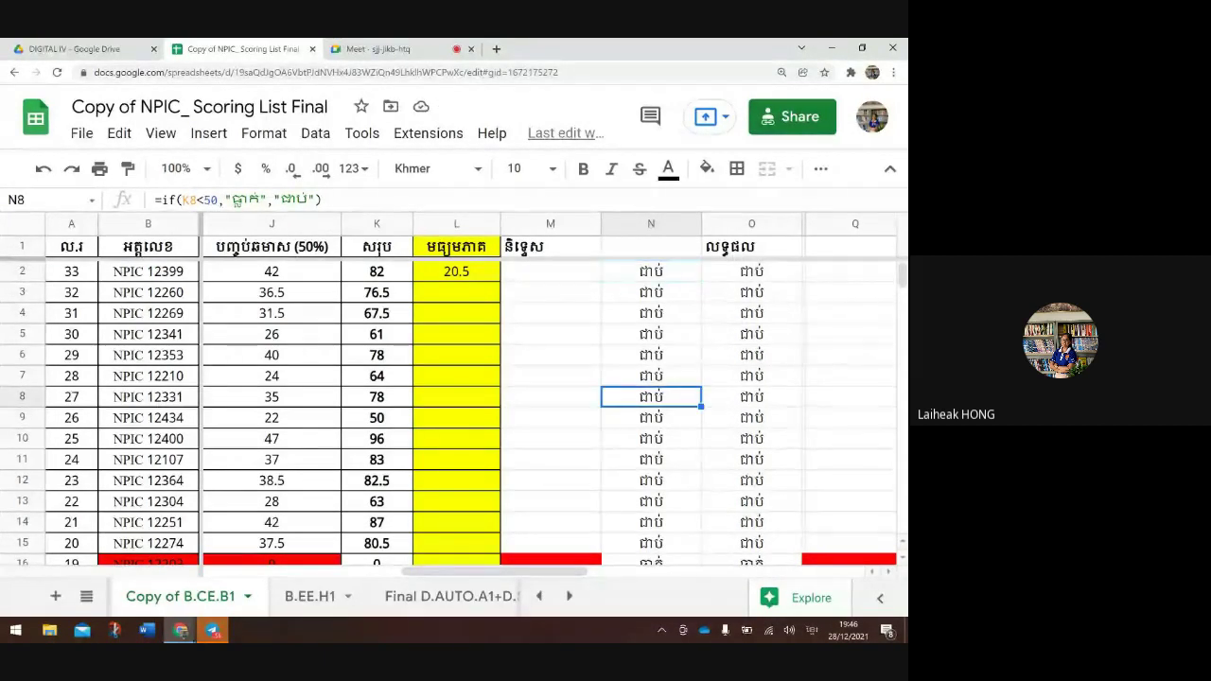
left_click(651, 437)
scroll(549, 402, "down", 2)
scroll(548, 402, "left", 3)
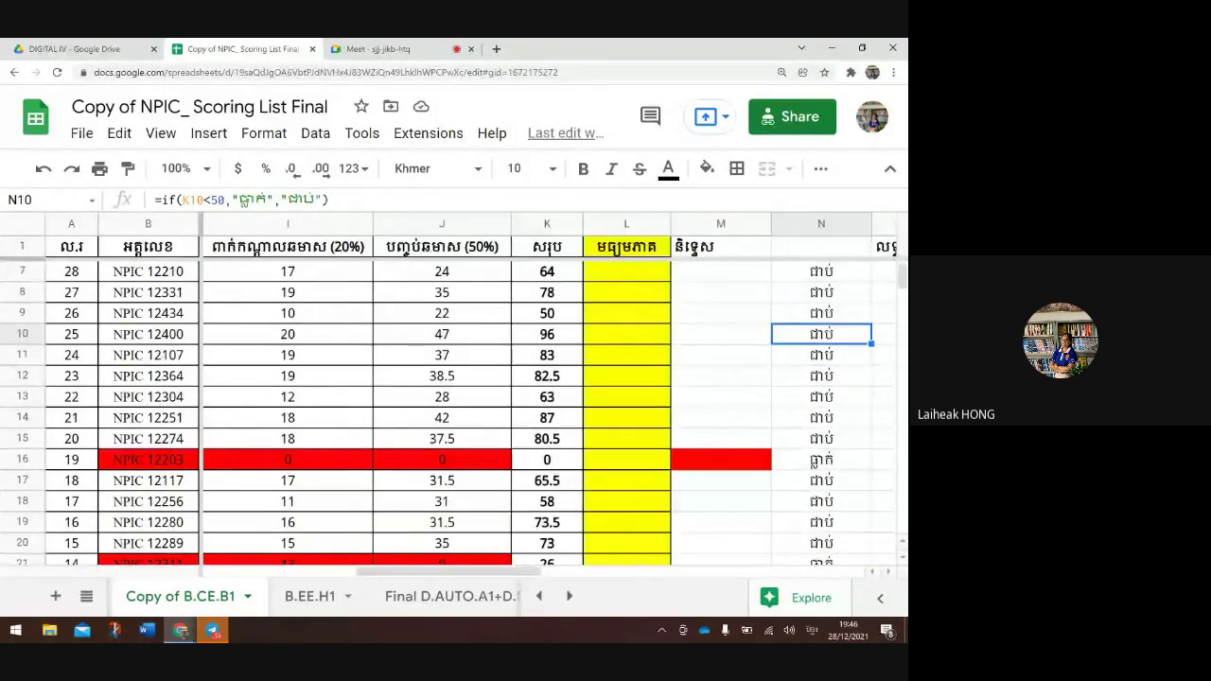
scroll(454, 397, "up", 2)
scroll(454, 397, "right", 3)
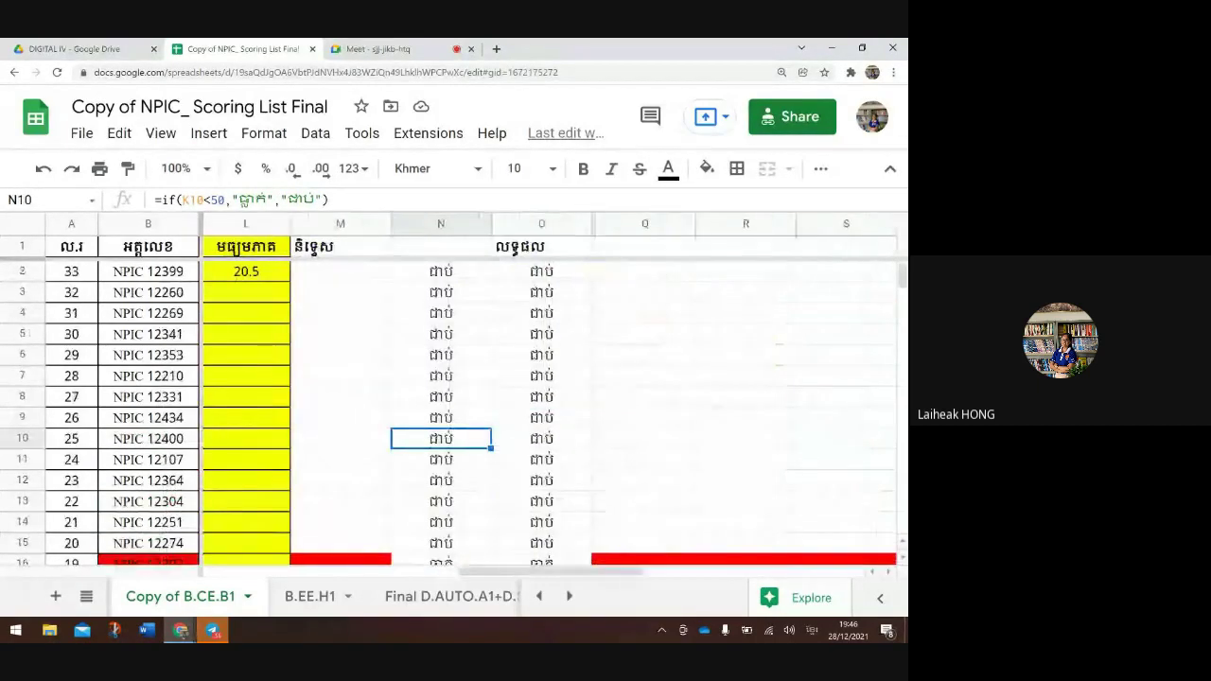
scroll(454, 397, "left", 1)
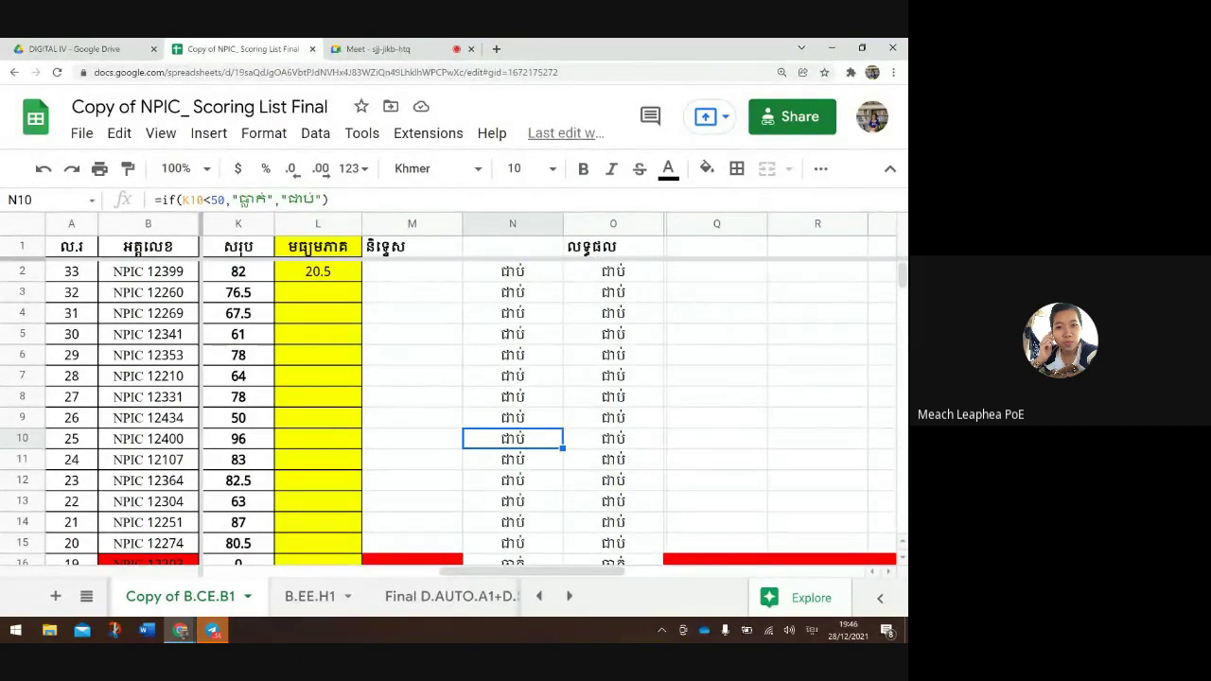
key("ctrl+Up")
key("Down")
key("Down")
key("Down")
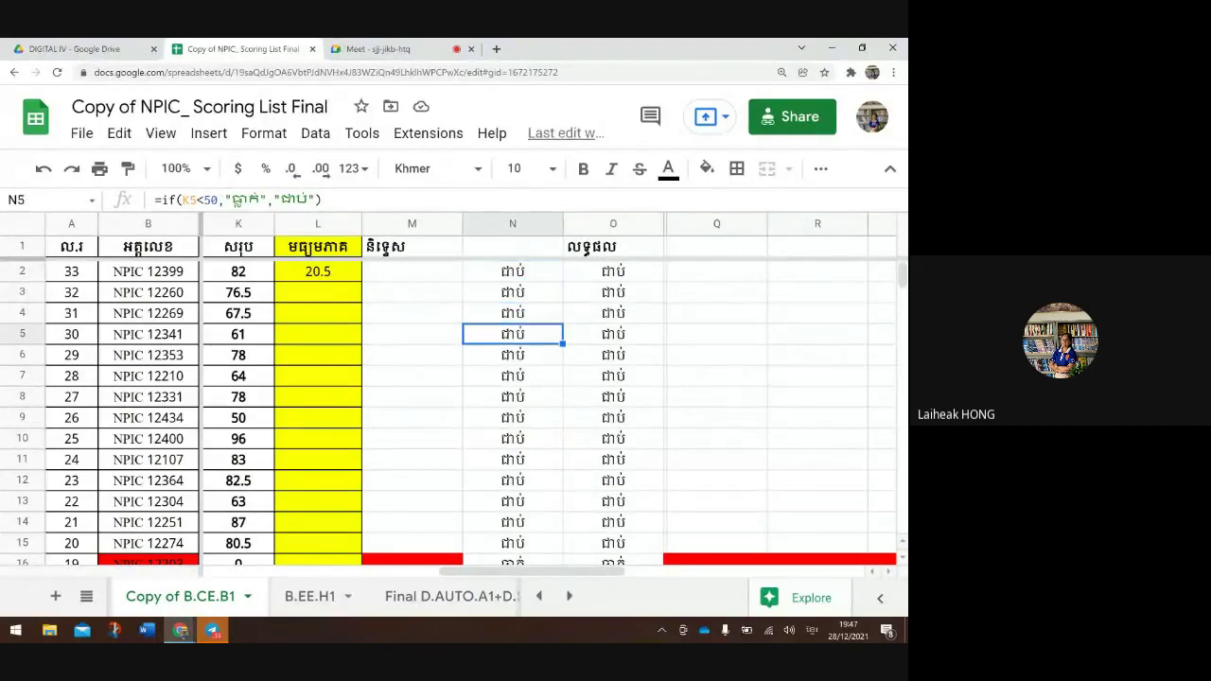
left_click(512, 417)
left_click(511, 334)
left_click(511, 292)
left_click(512, 247)
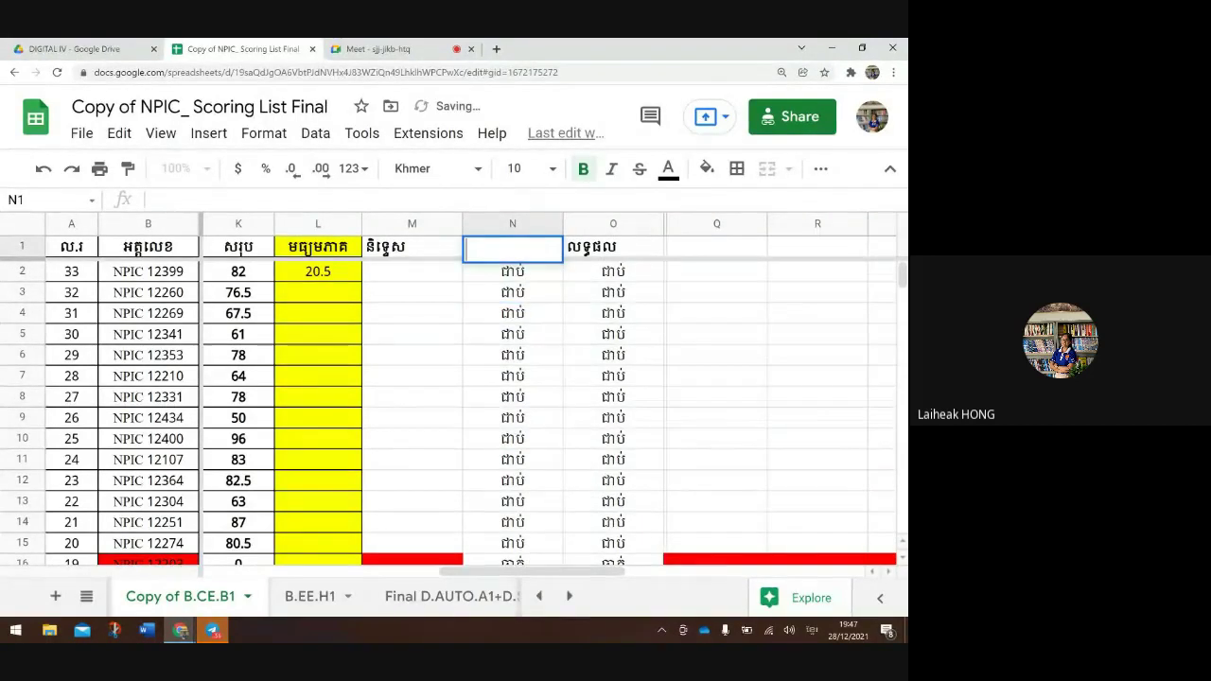
left_click(716, 333)
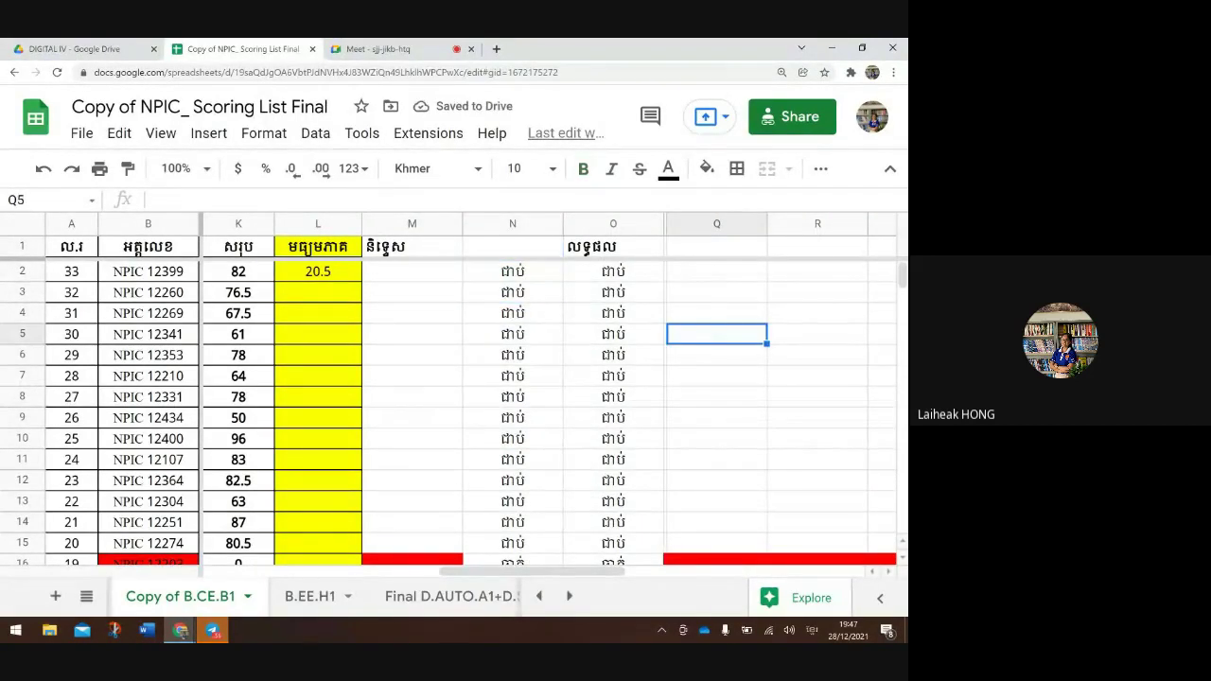
Try to move the freeze boundary back from row 2 to row 1, and undo that change
scroll(549, 397, "right", 1)
left_click(716, 272)
left_click(613, 291)
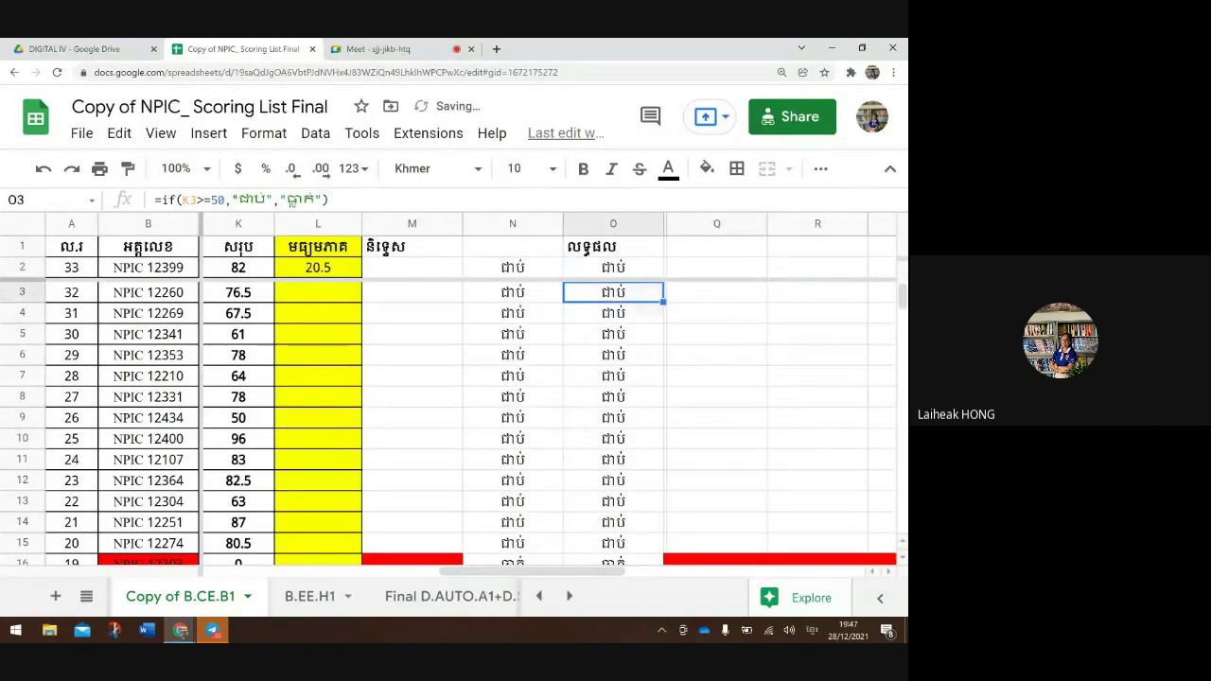
left_click(716, 334)
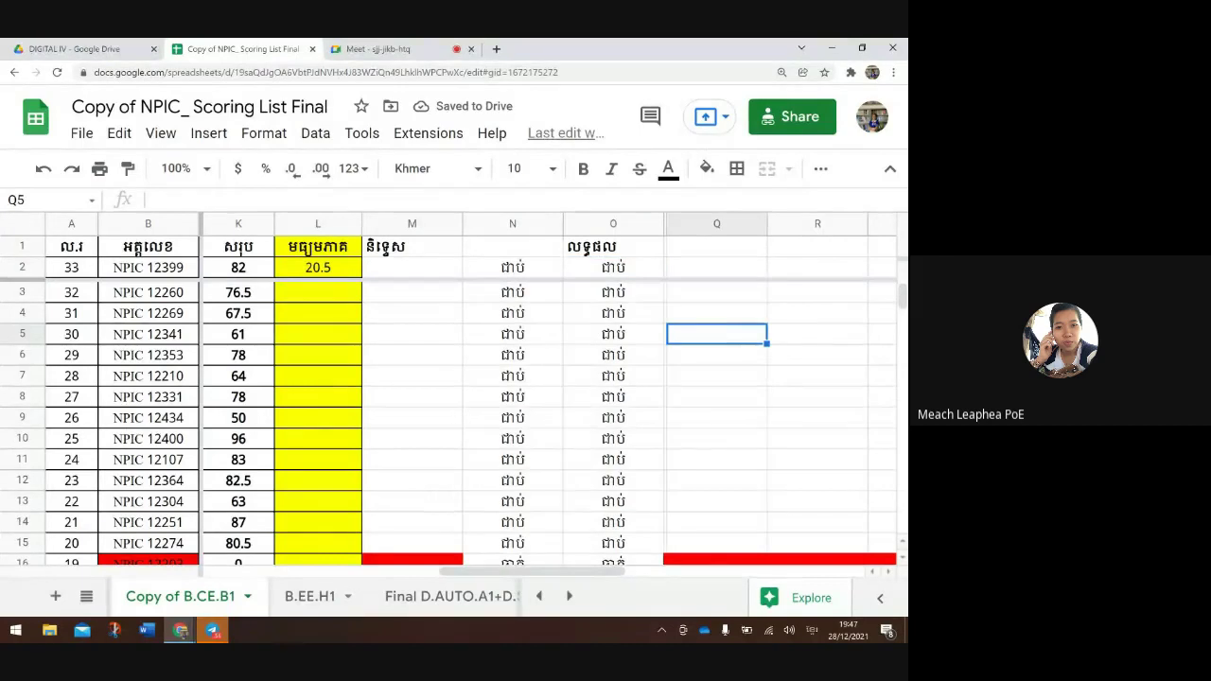
left_click_drag(23, 280, 22, 258)
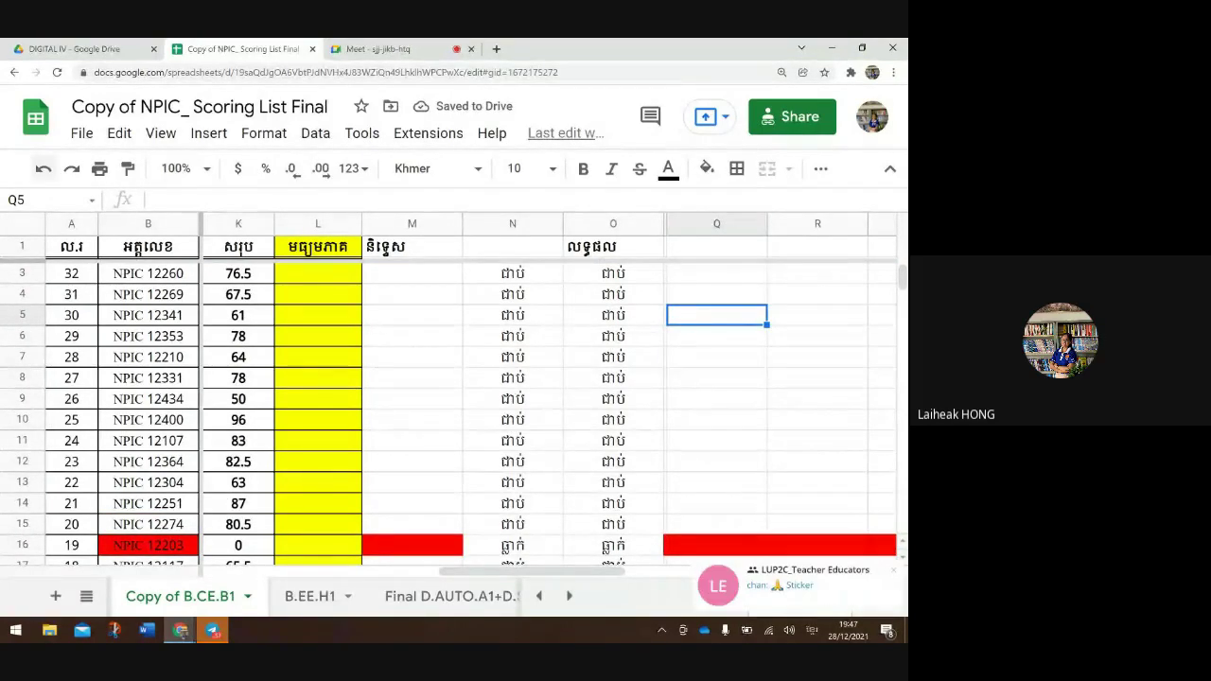
key("ctrl+z")
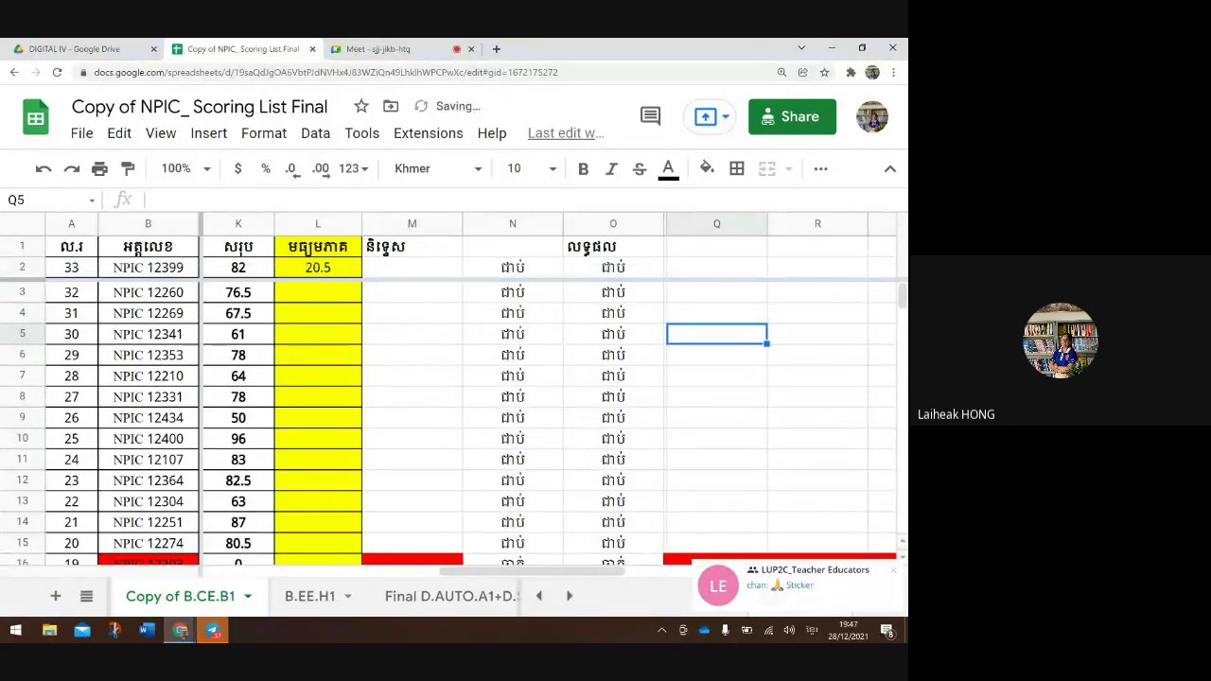
left_click(817, 396)
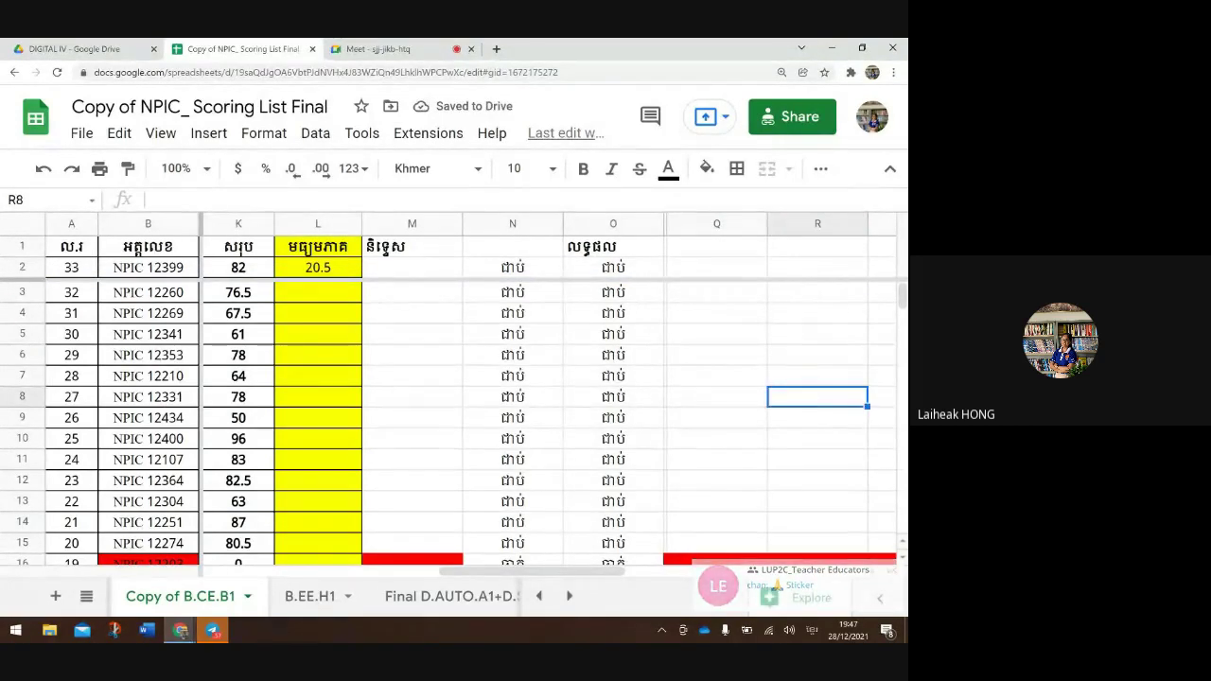
Clear the IF results from column N and enter the Khmer header "ចំណាត់ថ្នាក់" in N1
scroll(454, 398, "left", 5)
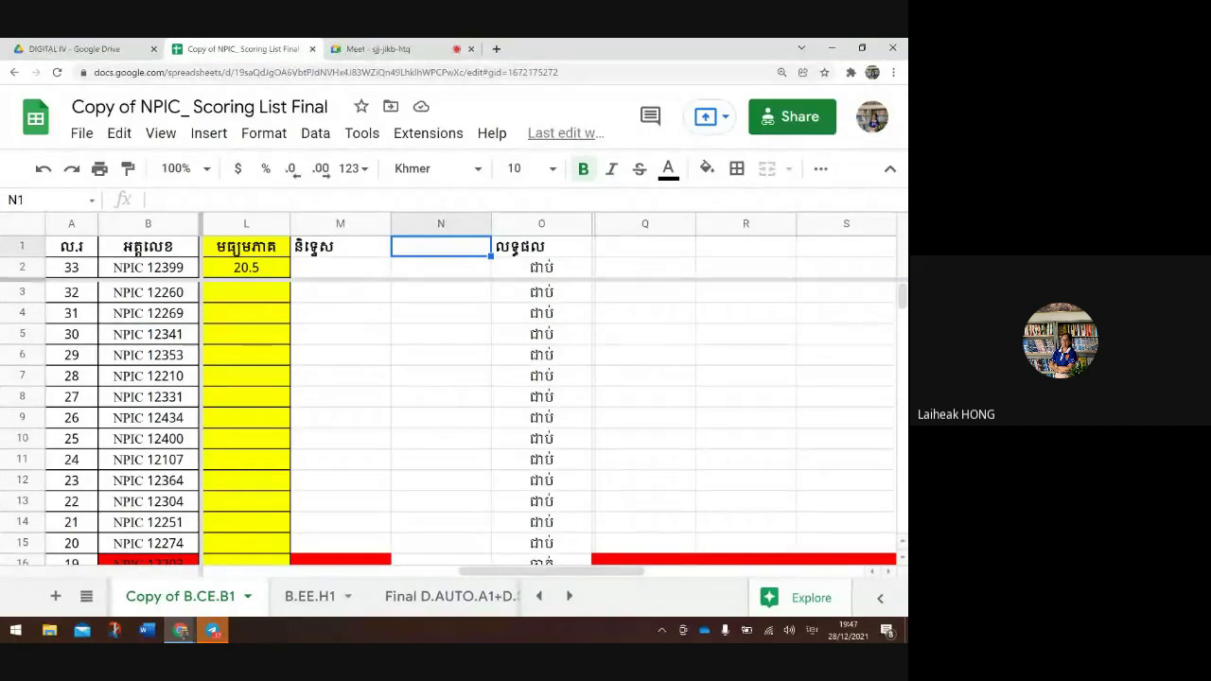
type("ន")
key("BackSpace")
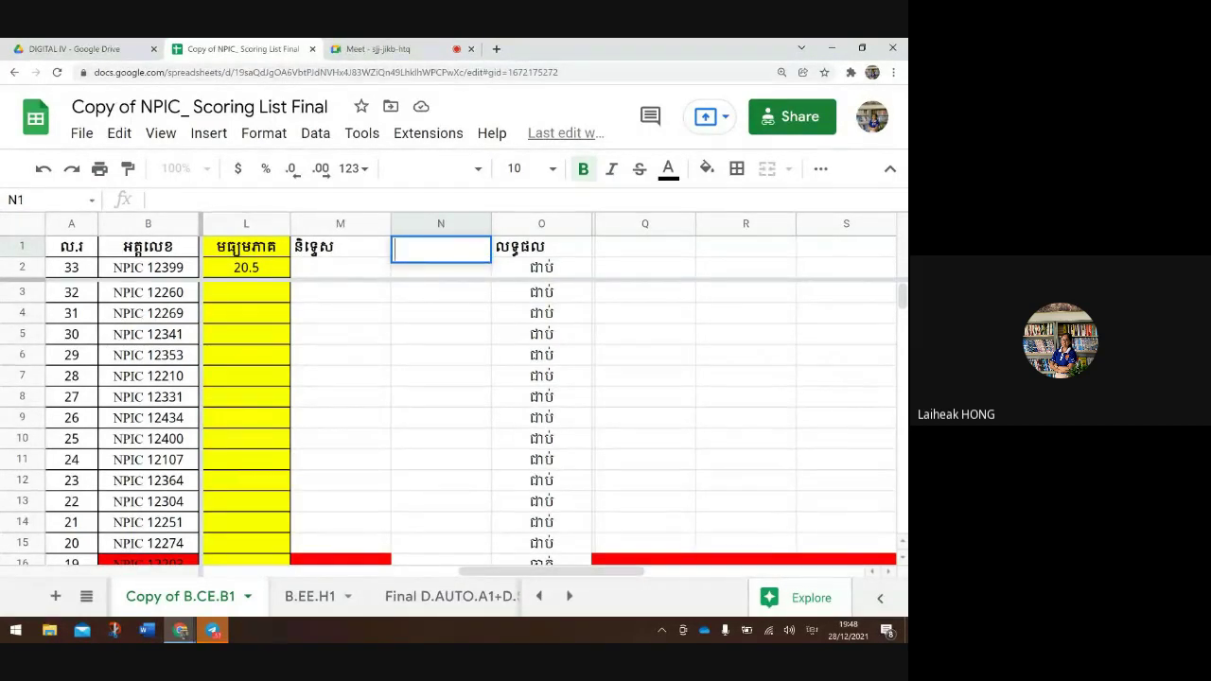
type("ចំ")
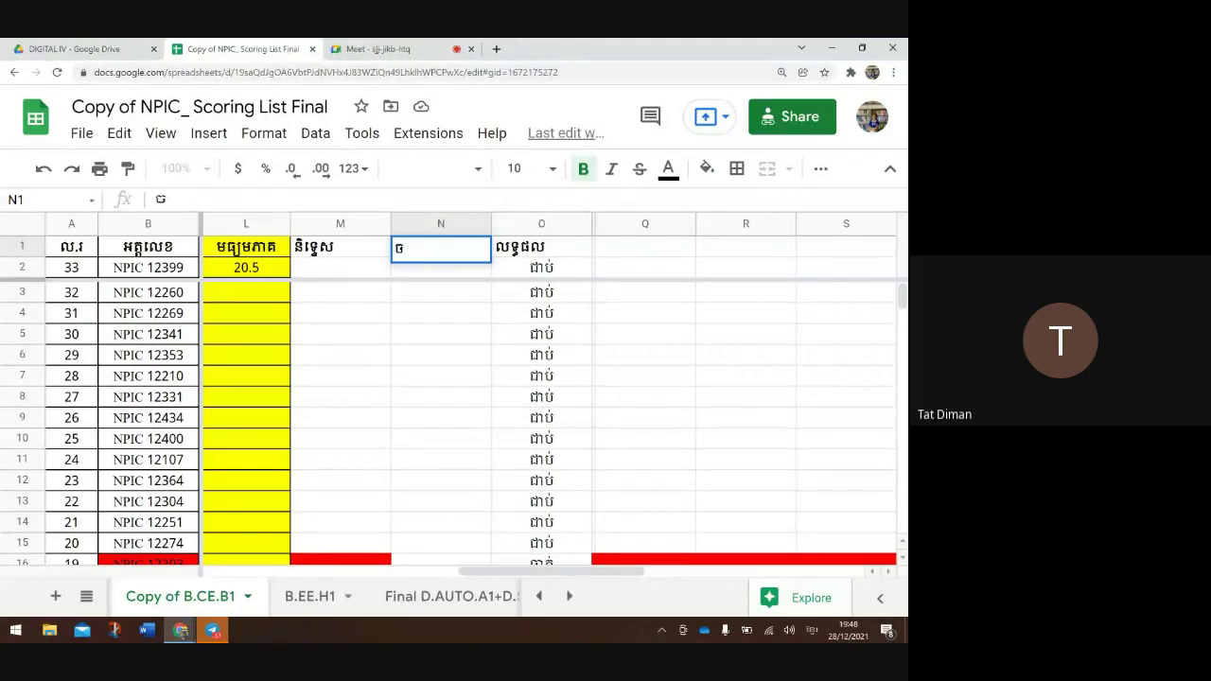
type("ណាត់ថ្នាក")
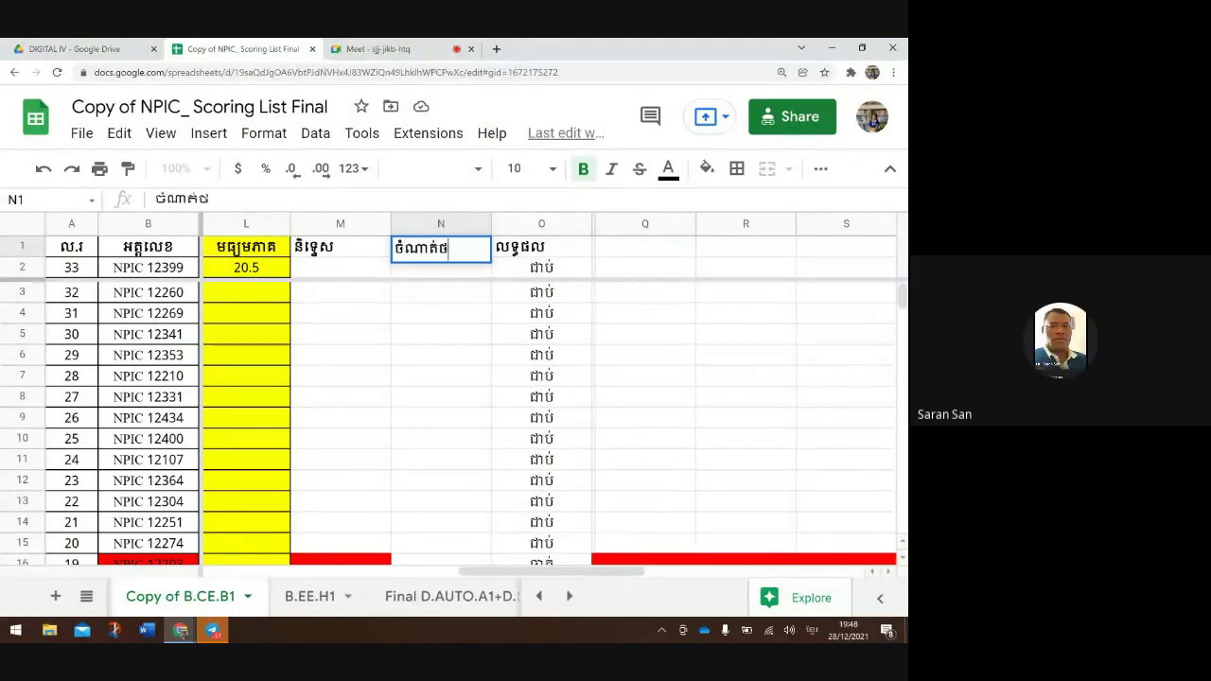
type("់")
left_click(668, 274)
Move the freeze boundary up so that only header row 1 stays frozen
left_click(581, 255)
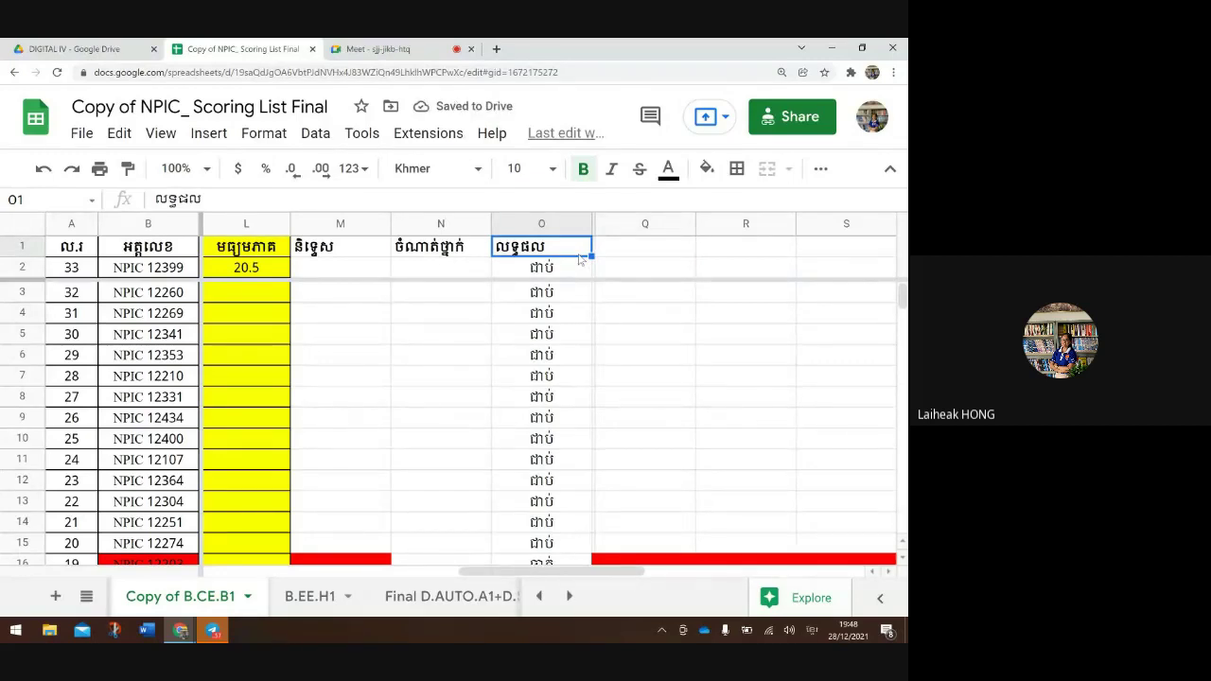
left_click(579, 269)
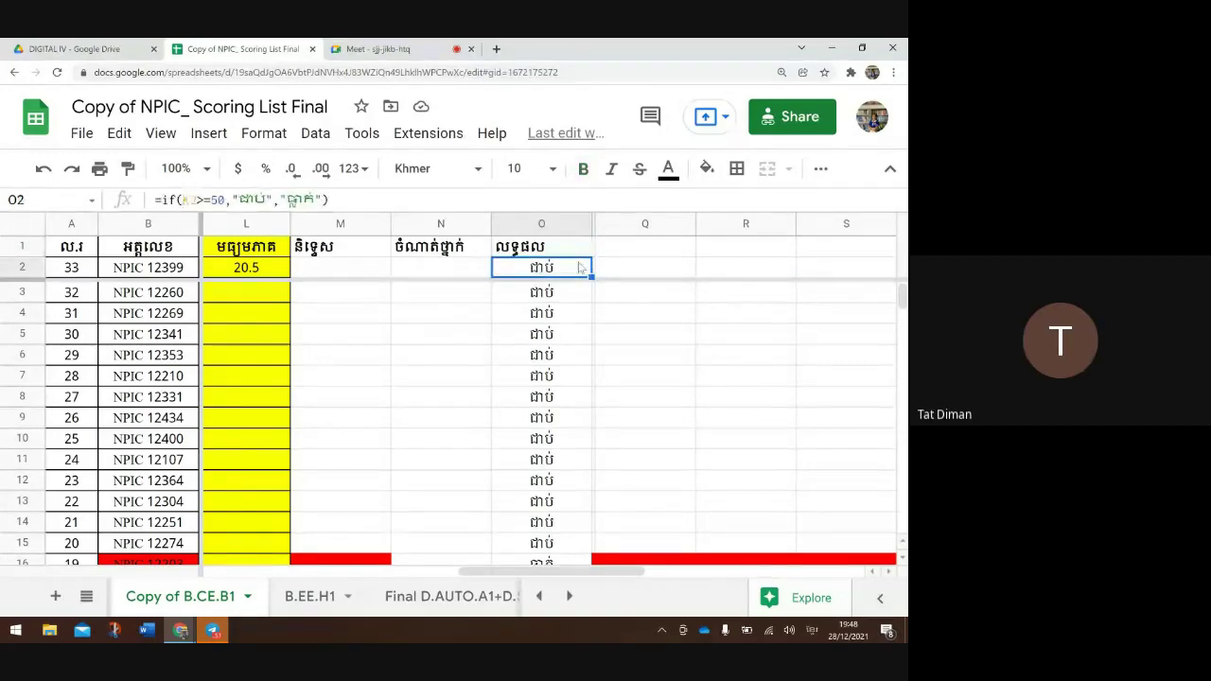
left_click(460, 268)
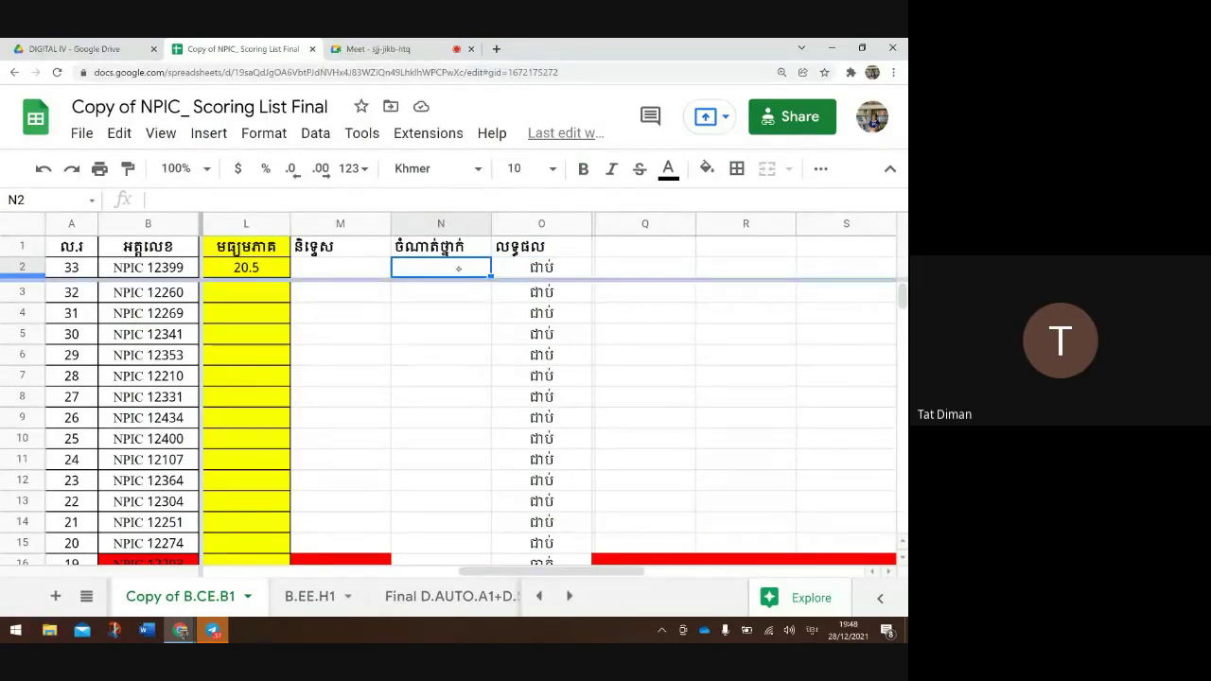
right_click(457, 269)
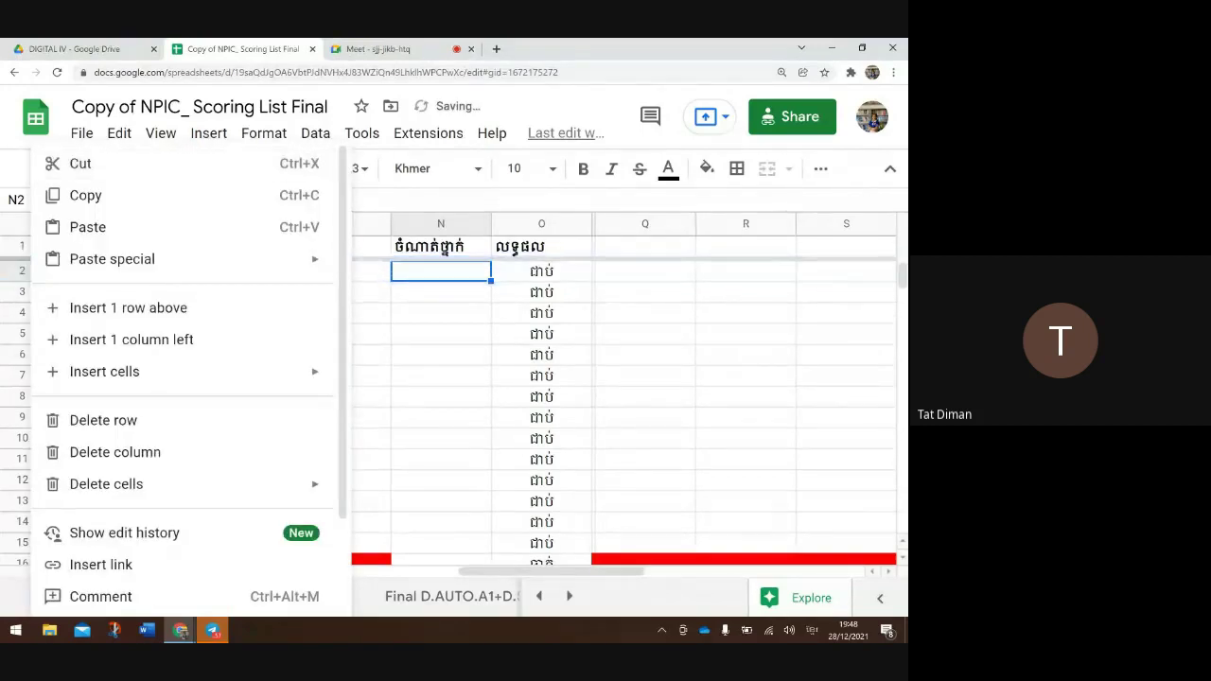
left_click(745, 313)
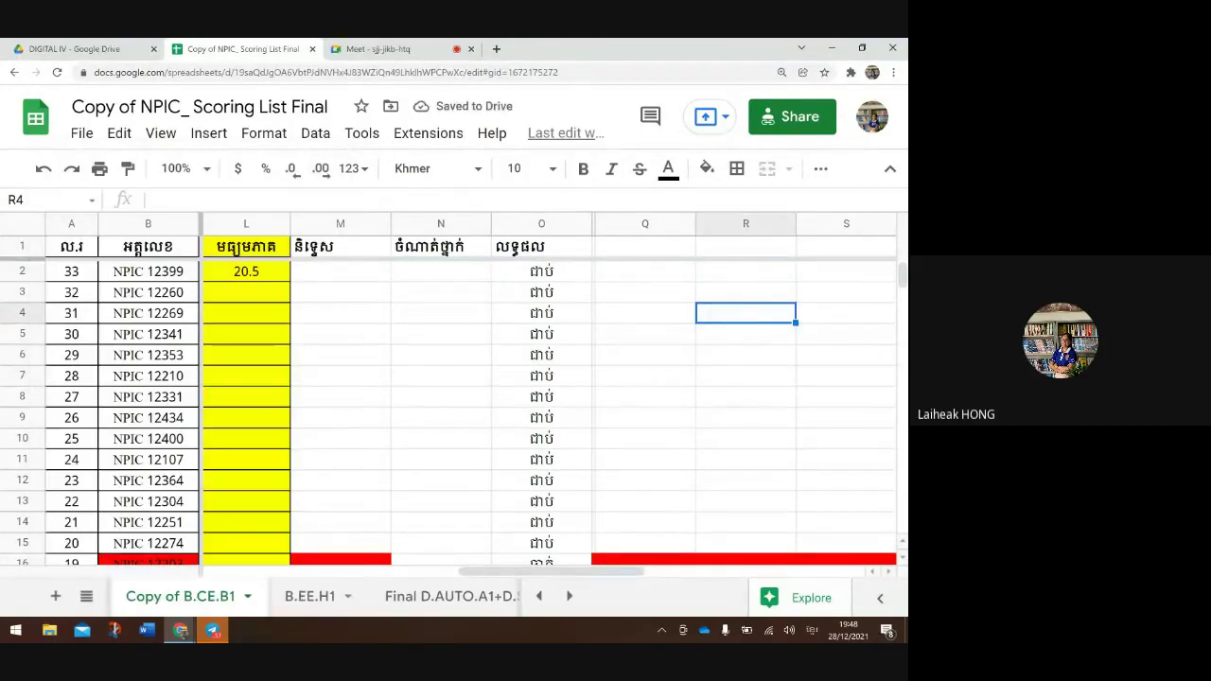
Look over the score columns, the totals in column K and the ranking column N
scroll(454, 397, "left", 5)
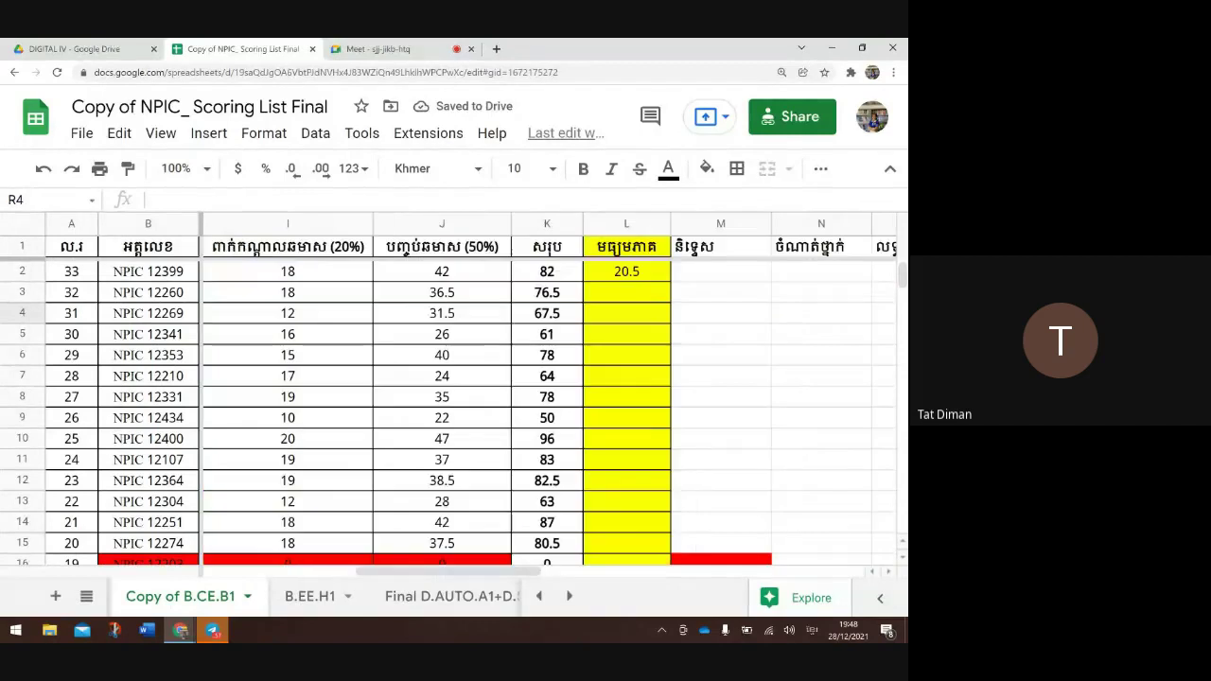
scroll(454, 406, "right", 2)
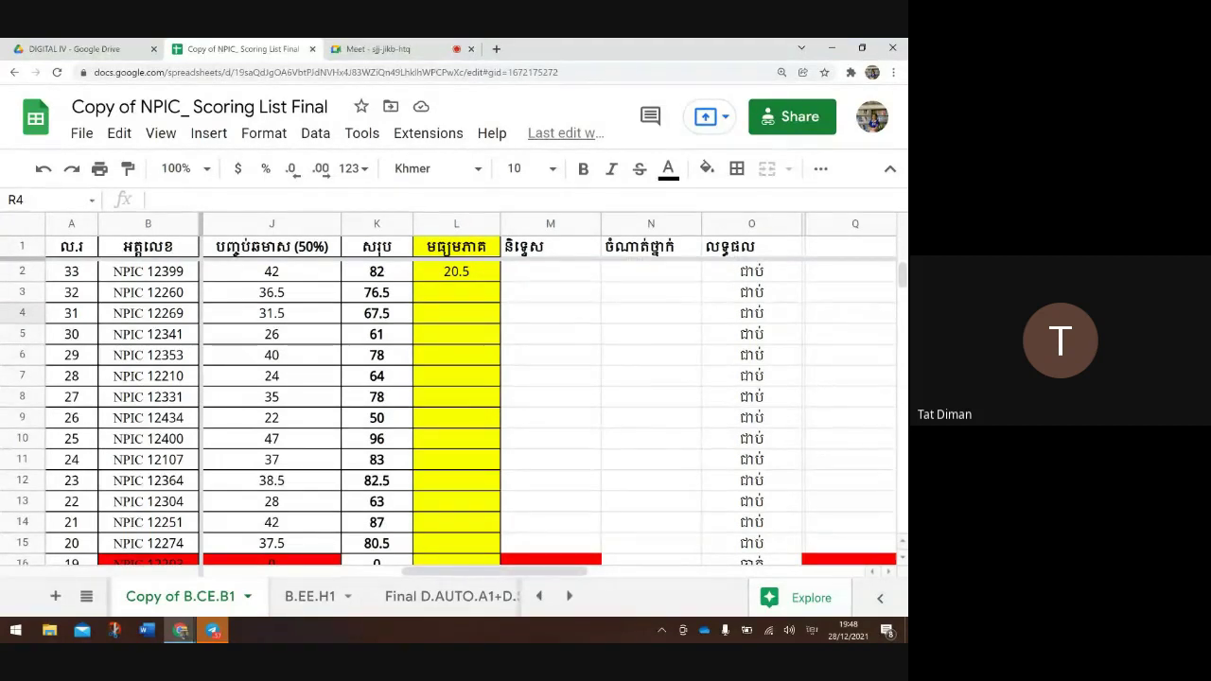
left_click(651, 334)
left_click(651, 397)
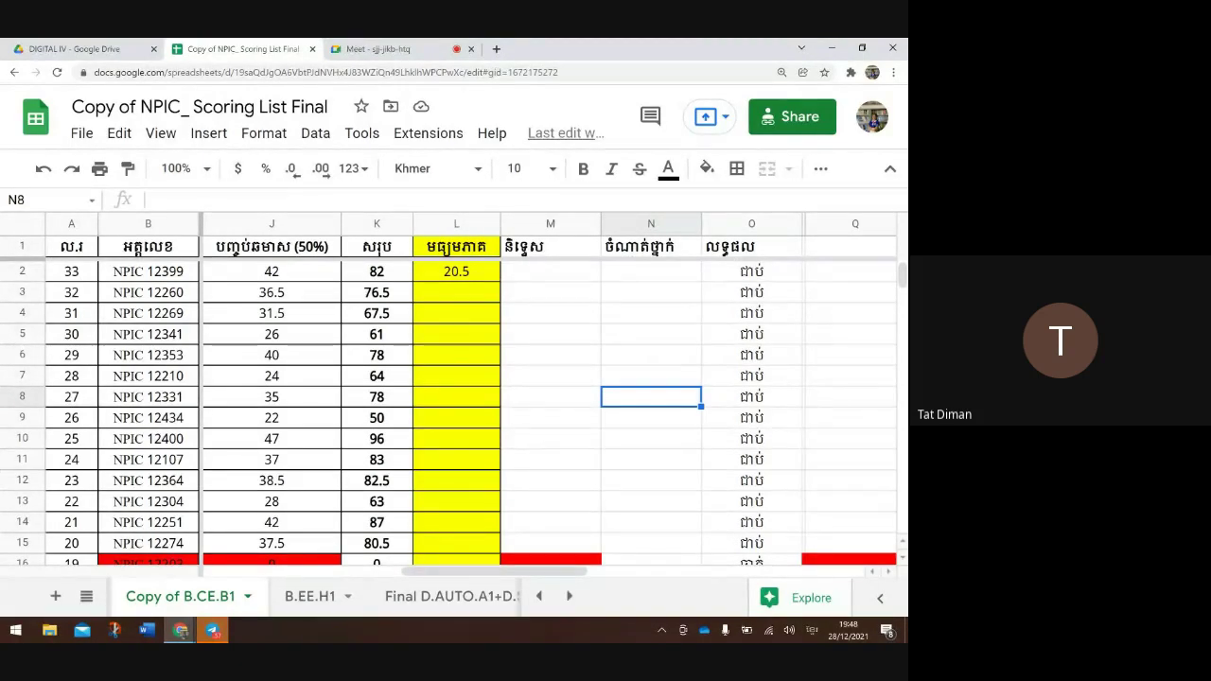
left_click(549, 397)
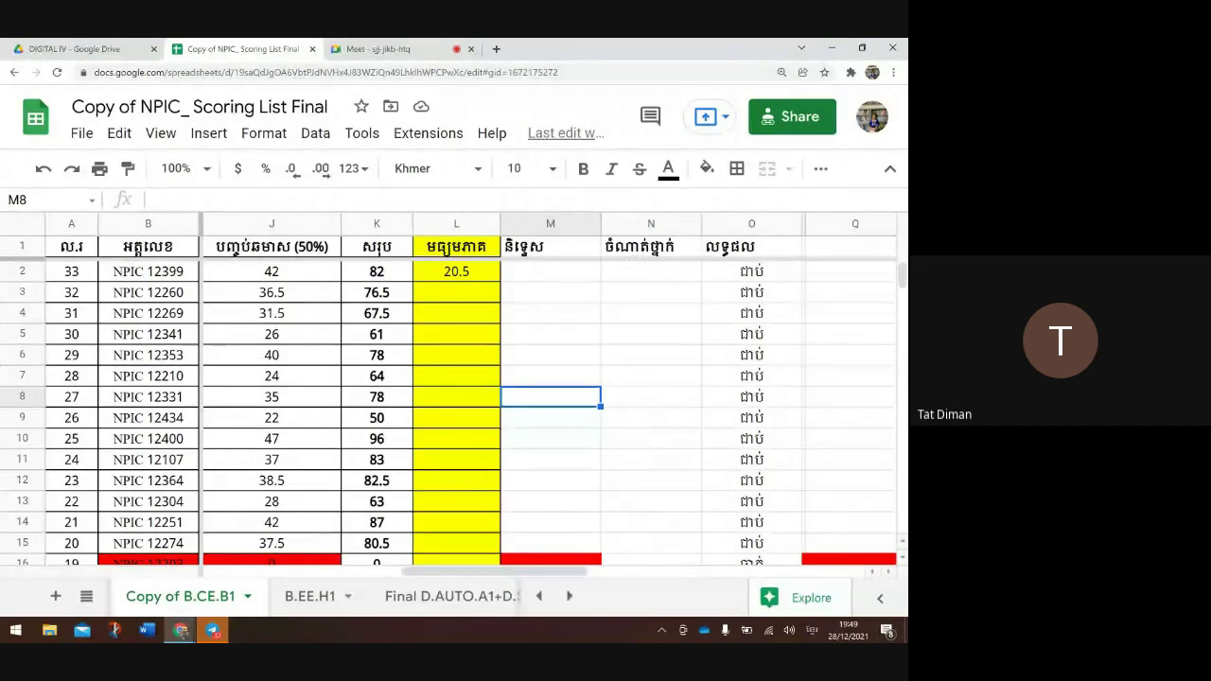
scroll(548, 397, "left", 6)
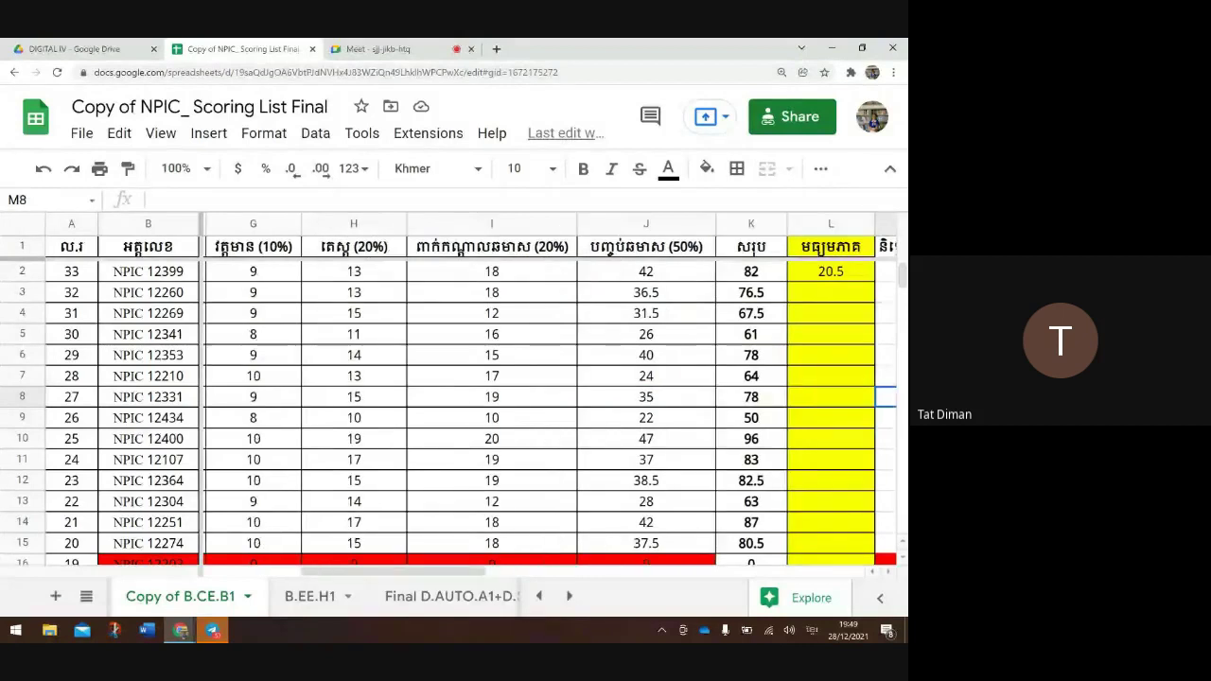
scroll(548, 397, "right", 2)
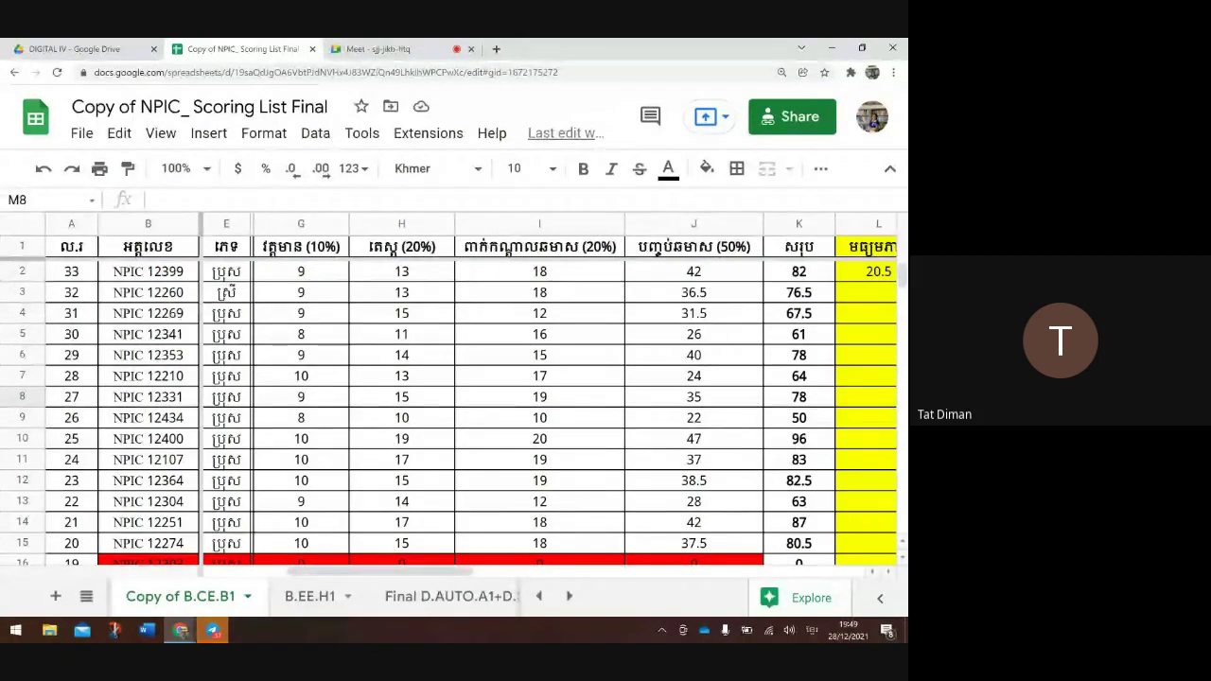
Look over the total, average, remark and ranking columns K to N, comparing the empty cells M2 and N2
scroll(551, 395, "right", 1)
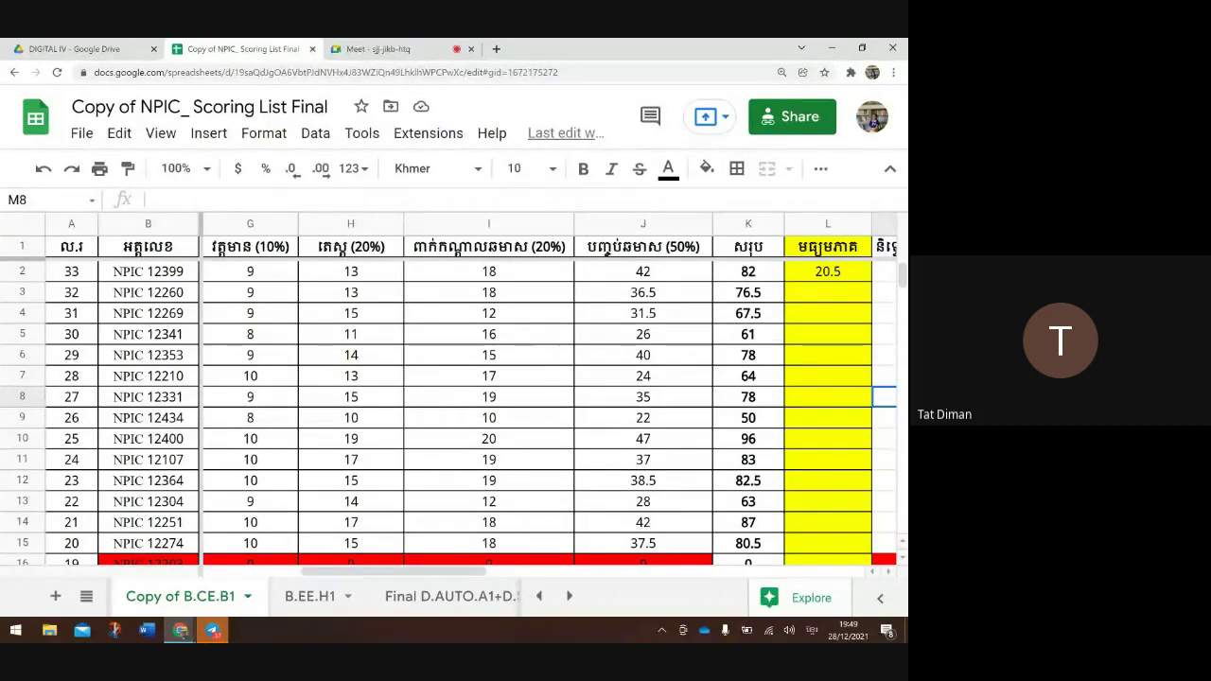
scroll(548, 397, "right", 5)
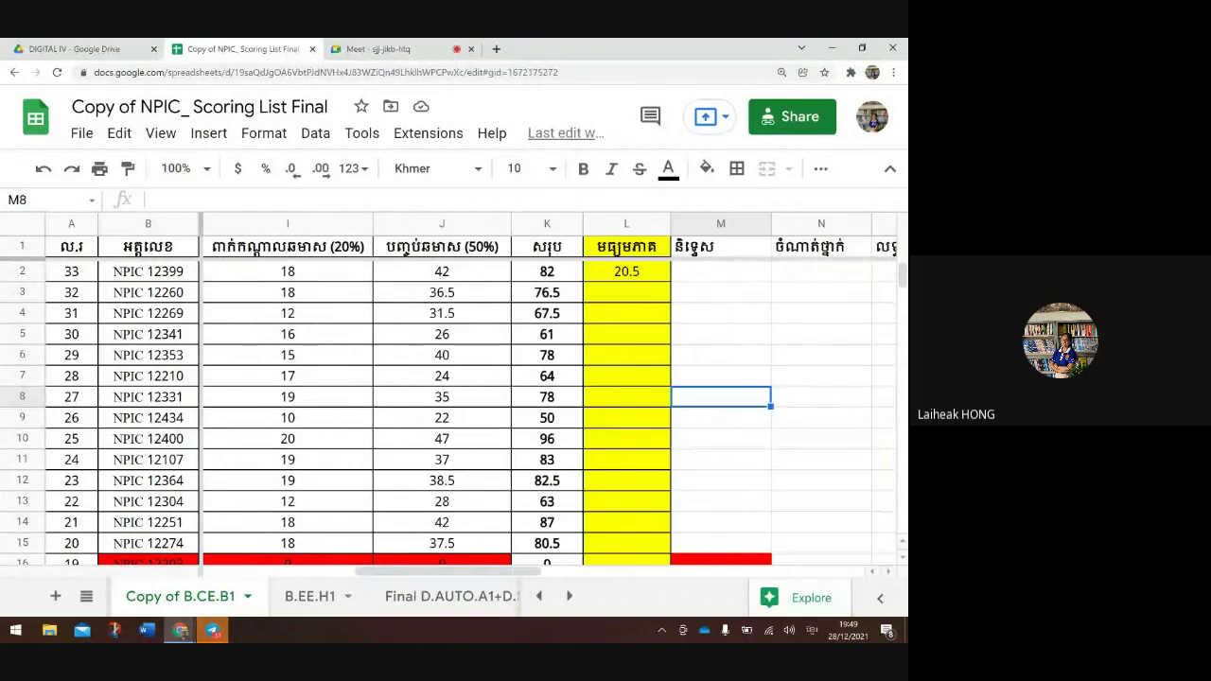
scroll(548, 397, "left", 1)
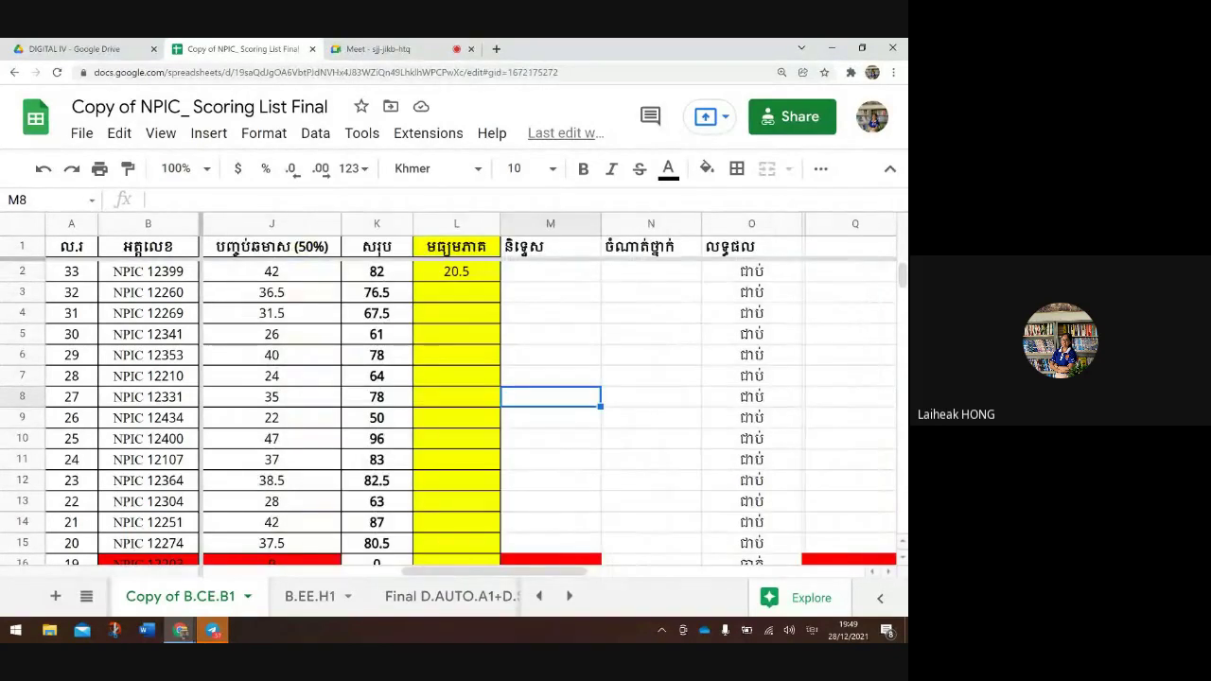
left_click(550, 271)
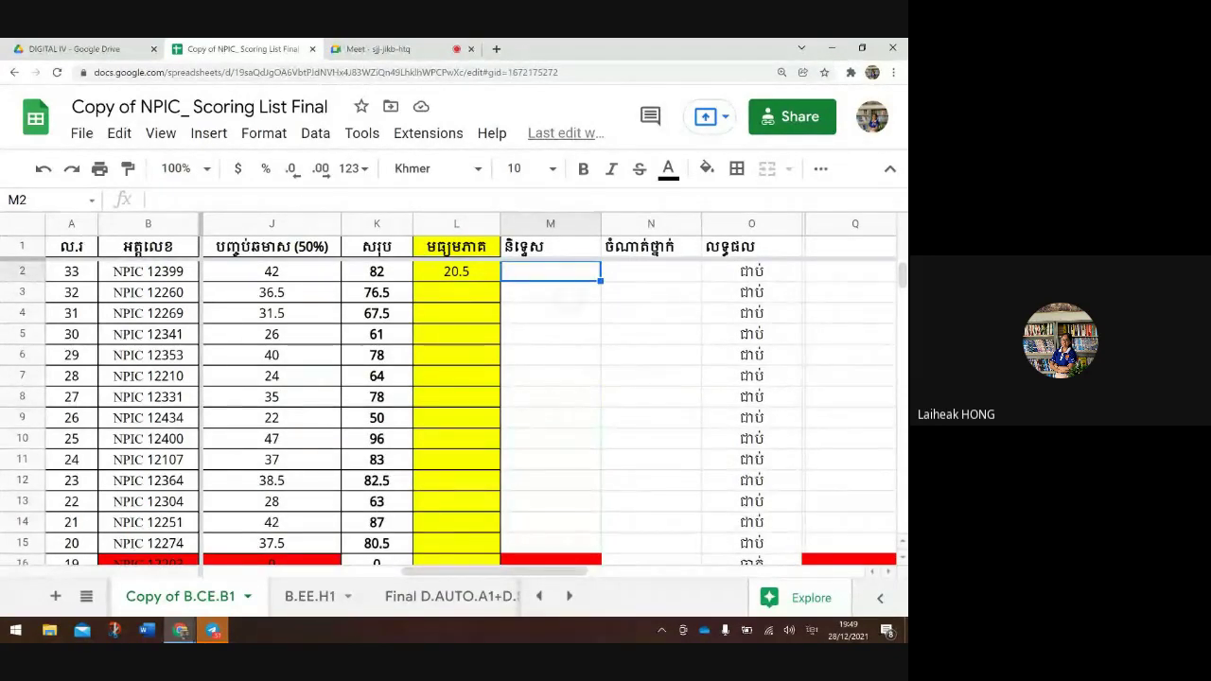
left_click(551, 292)
double_click(550, 272)
key("Tab")
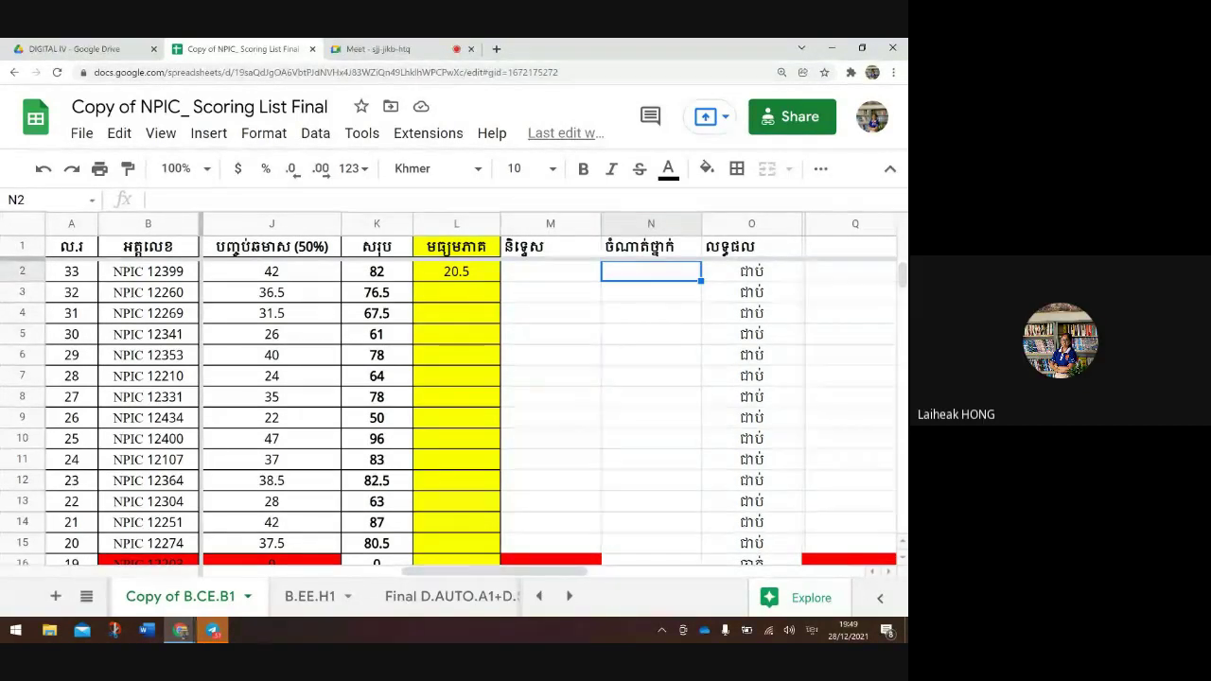
left_click(651, 354)
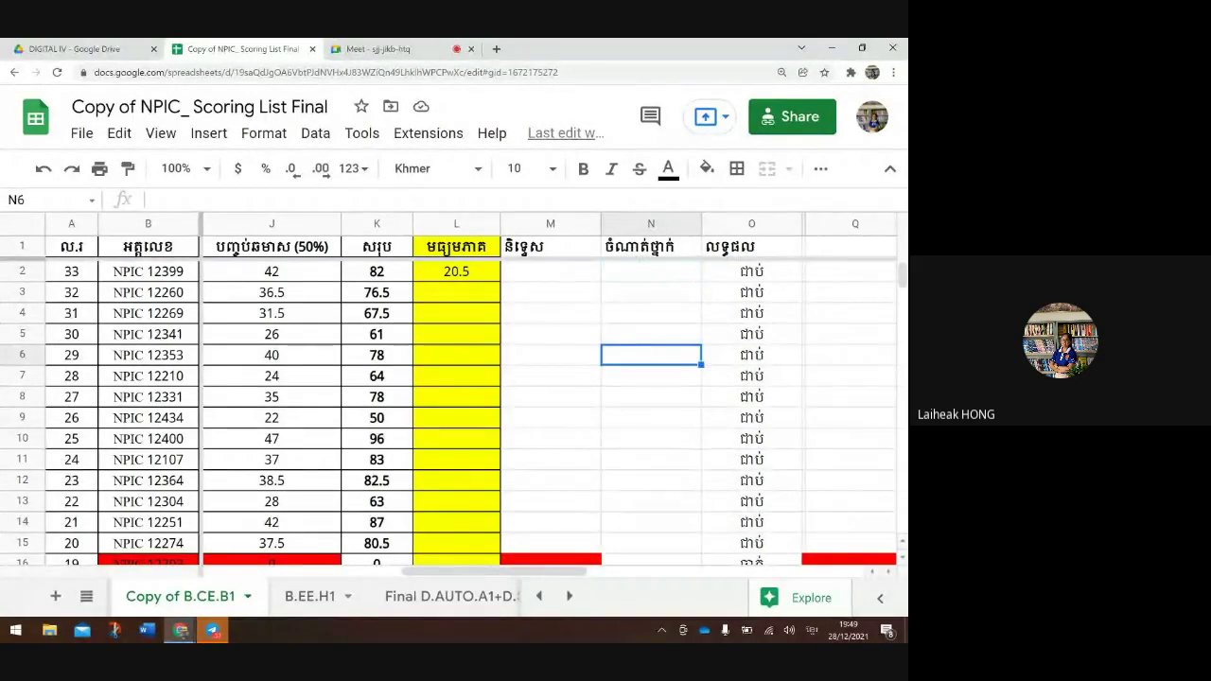
left_click(550, 272)
left_click(550, 293)
left_click(651, 271)
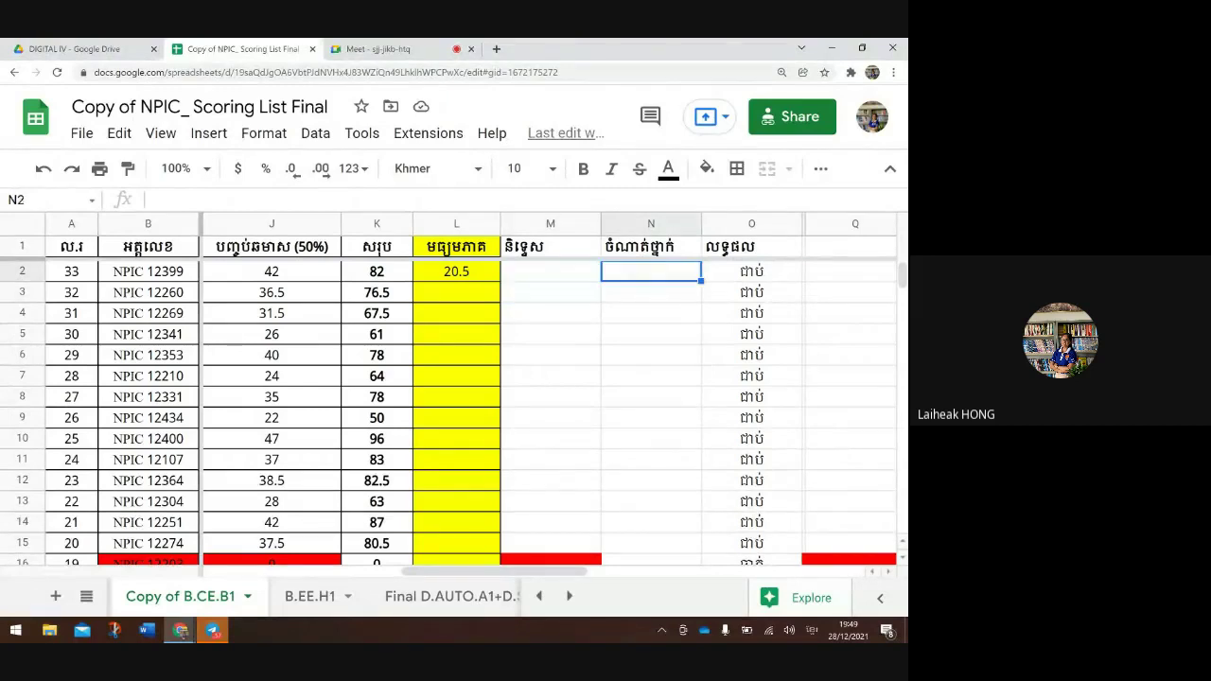
left_click(550, 272)
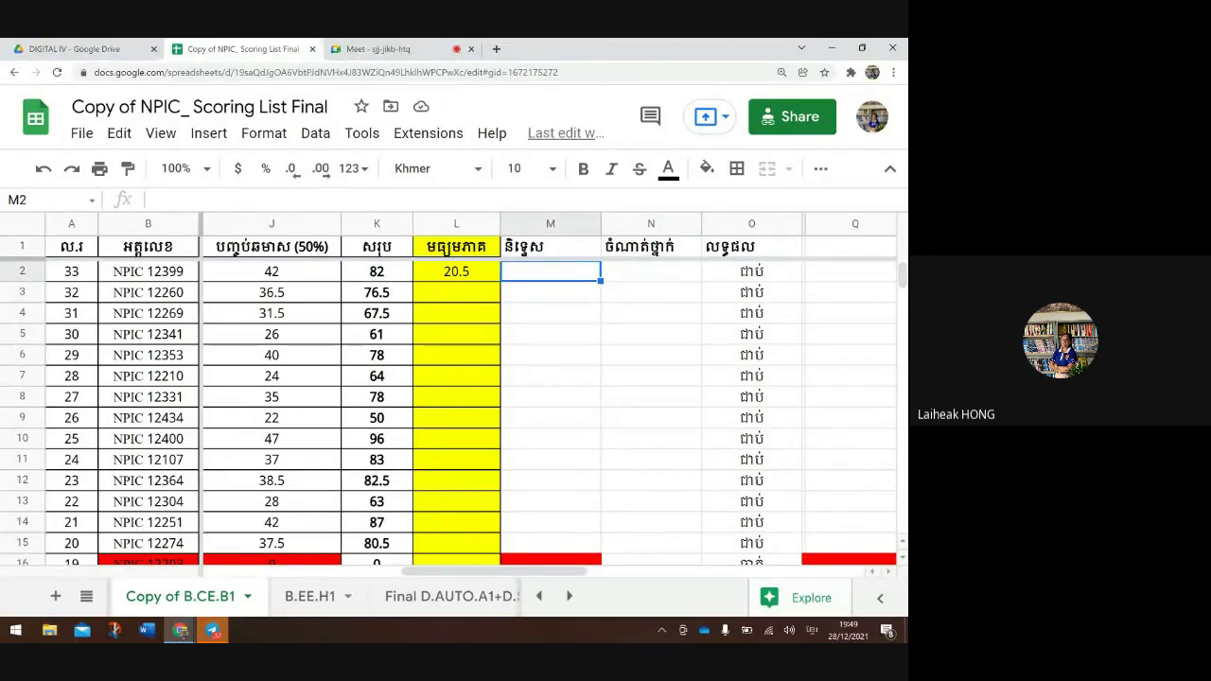
left_click(651, 271)
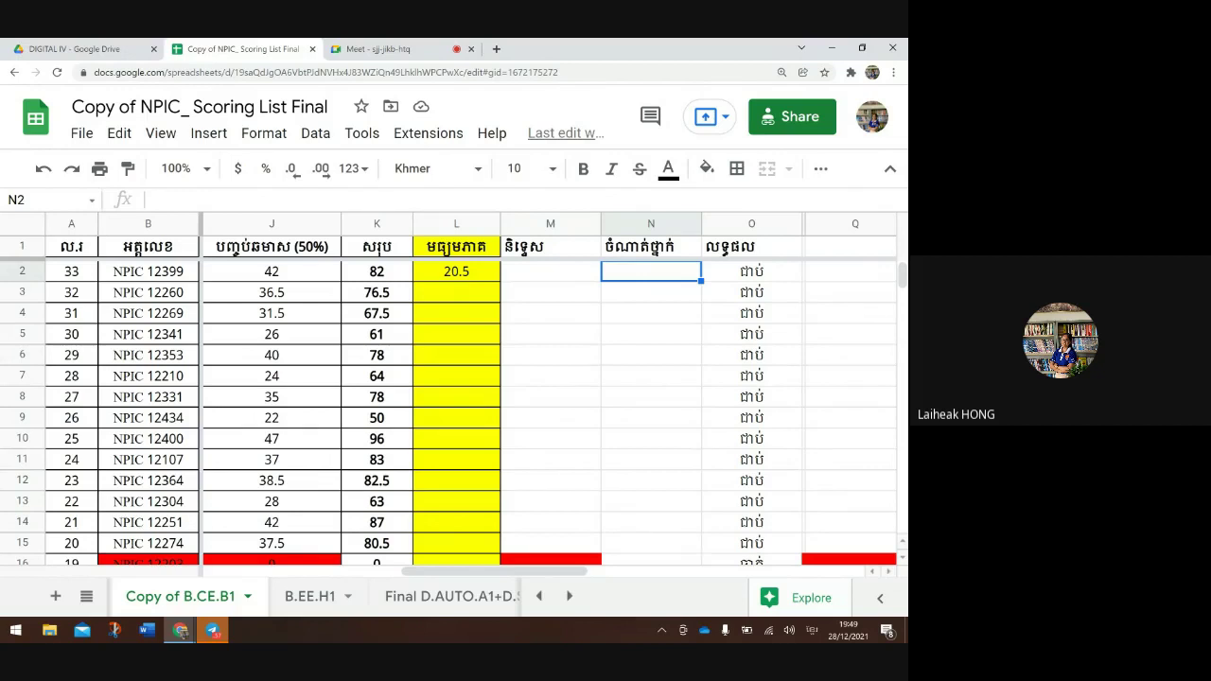
scroll(473, 398, "left", 2)
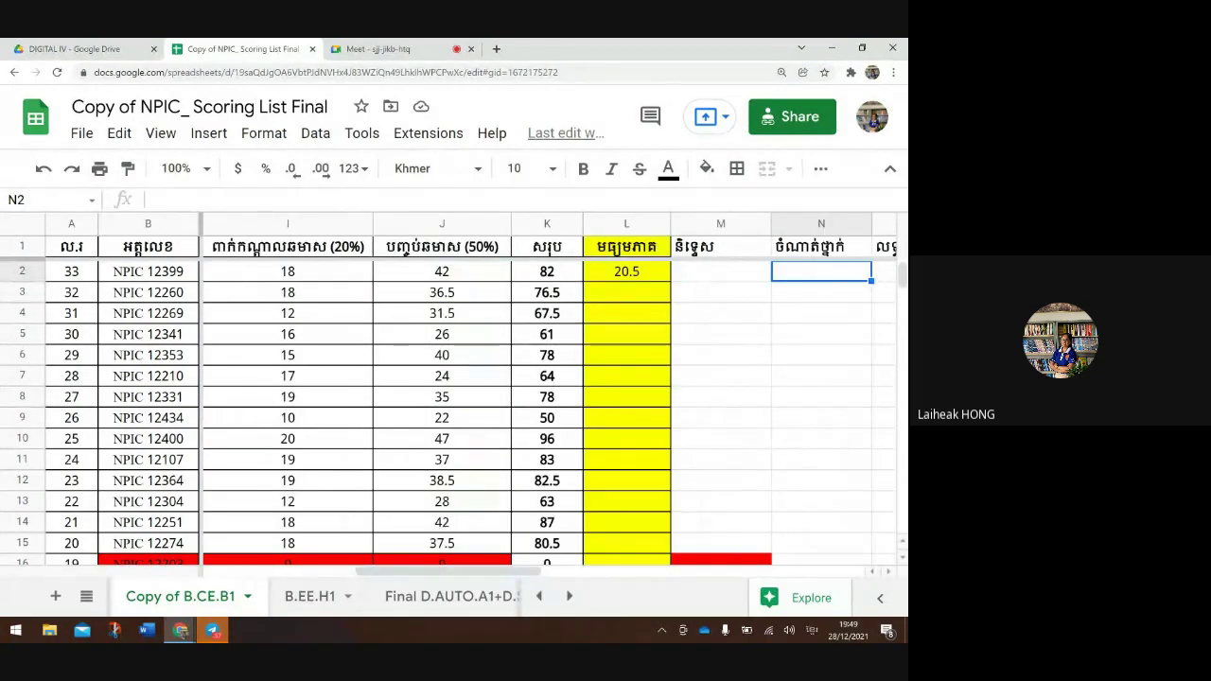
left_click(720, 272)
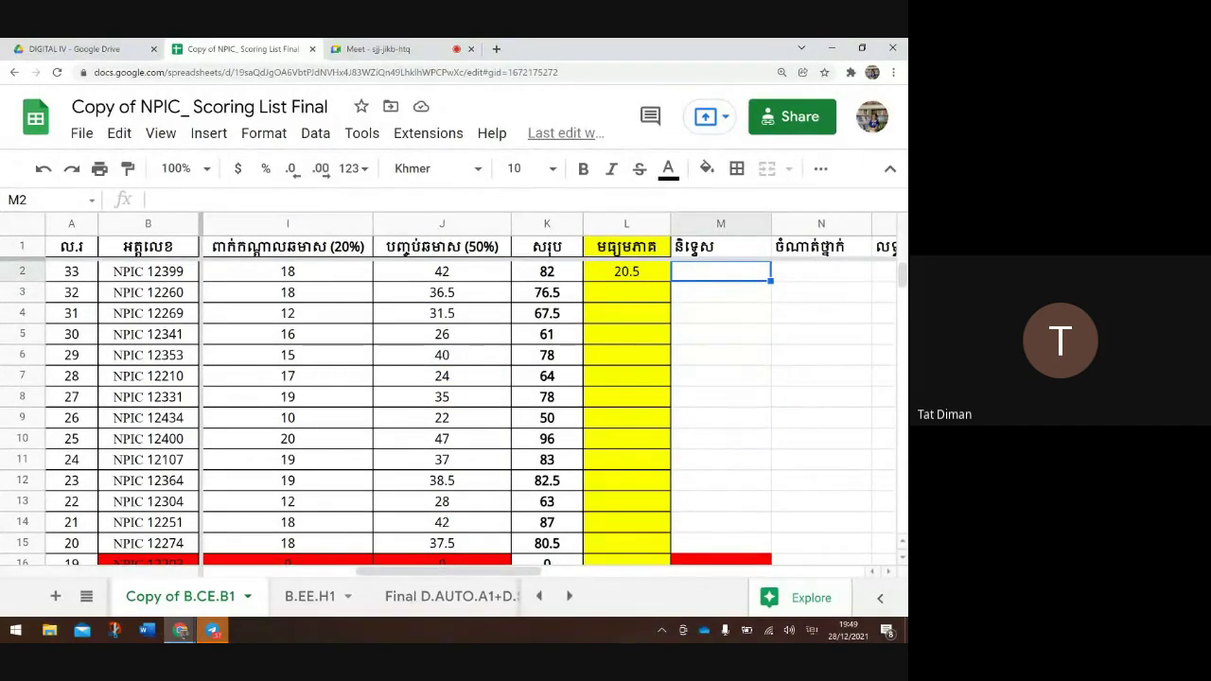
scroll(472, 397, "left", 2)
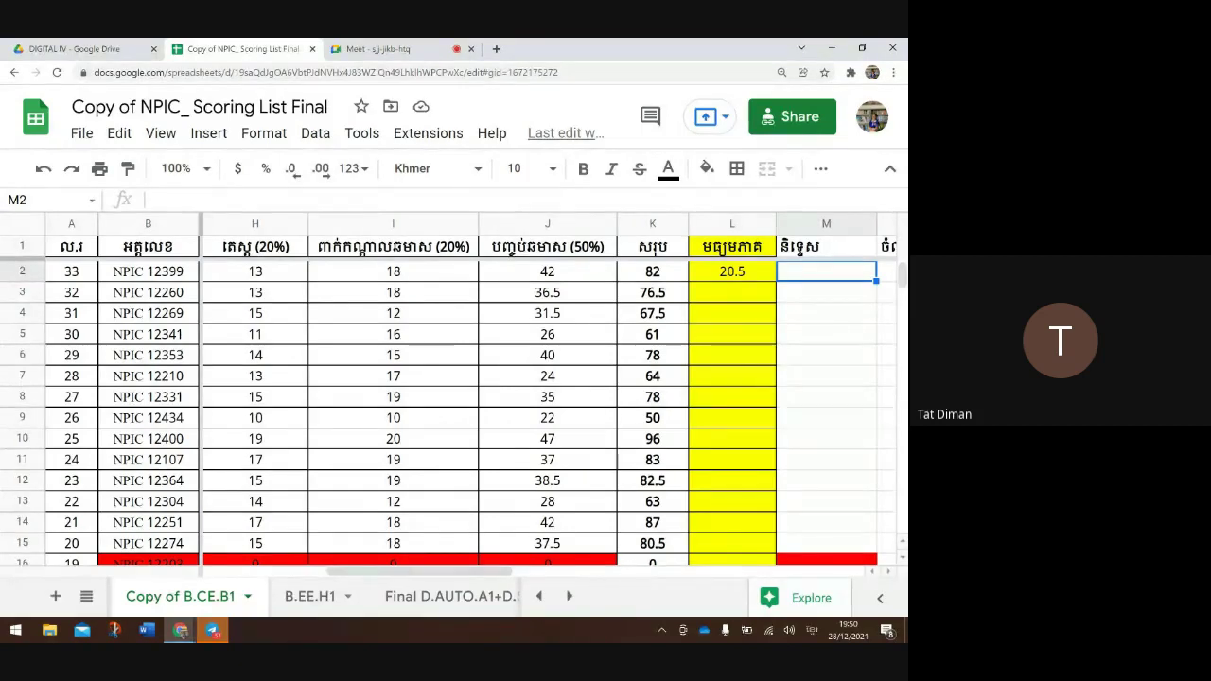
type("a")
key("BackSpace")
key("alt+shift")
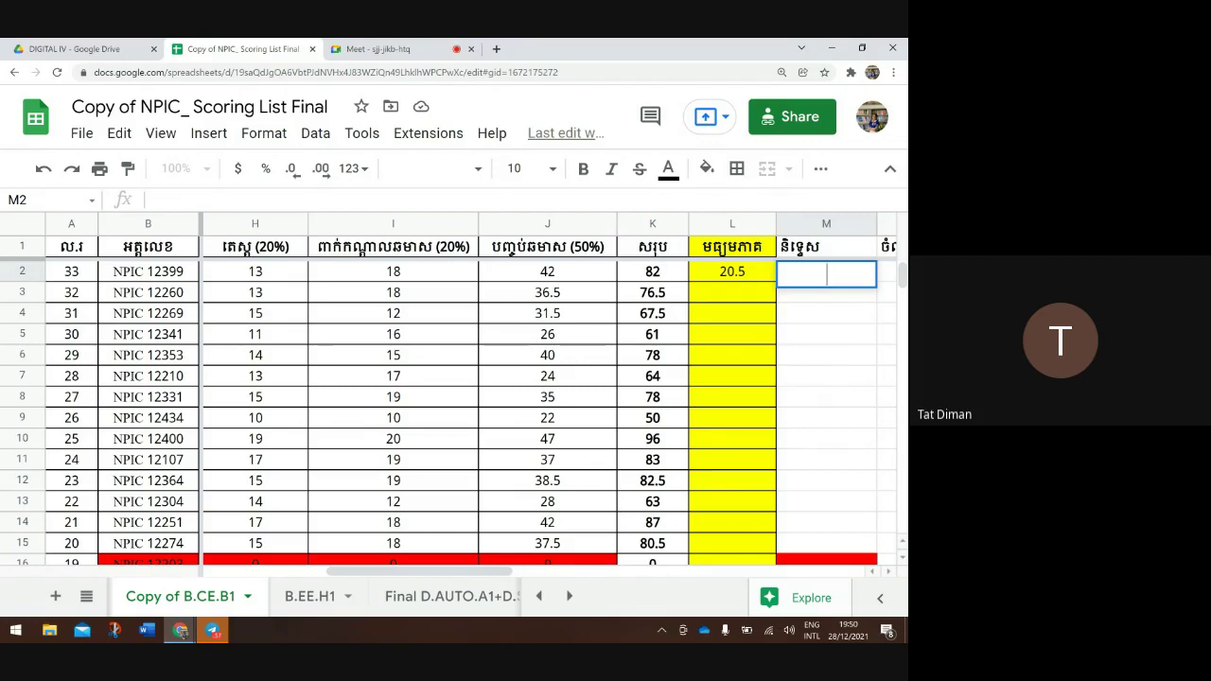
scroll(826, 273, "left", 2)
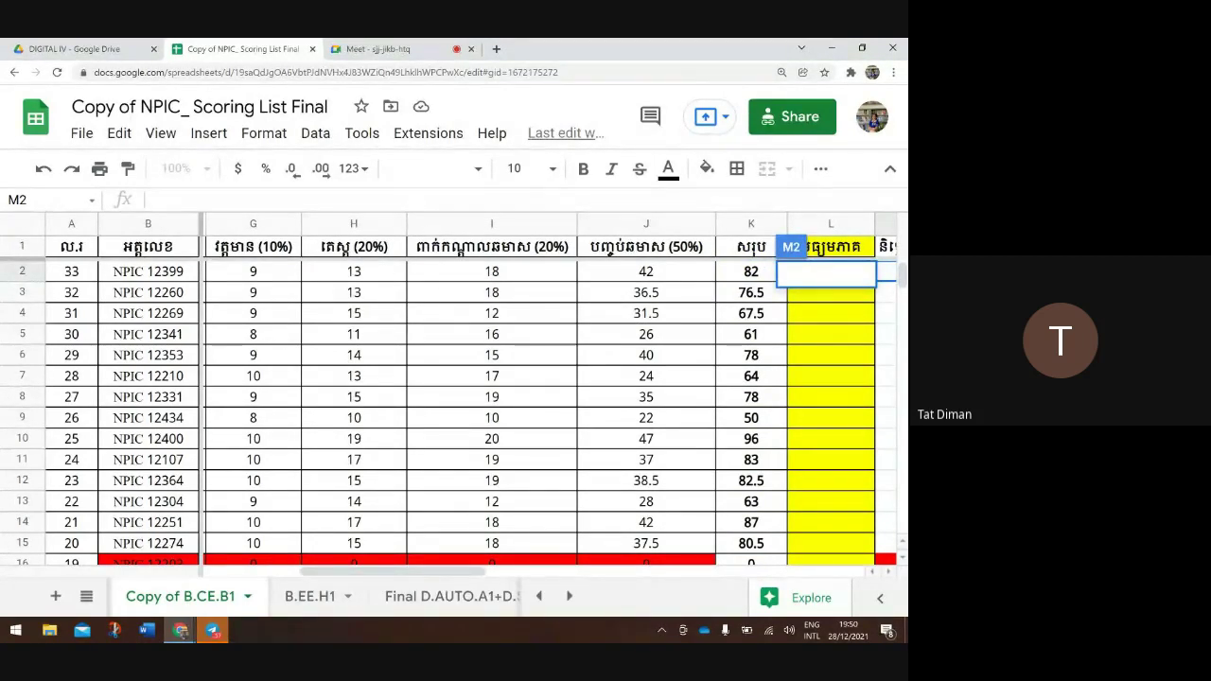
left_click(491, 355)
scroll(549, 398, "right", 1)
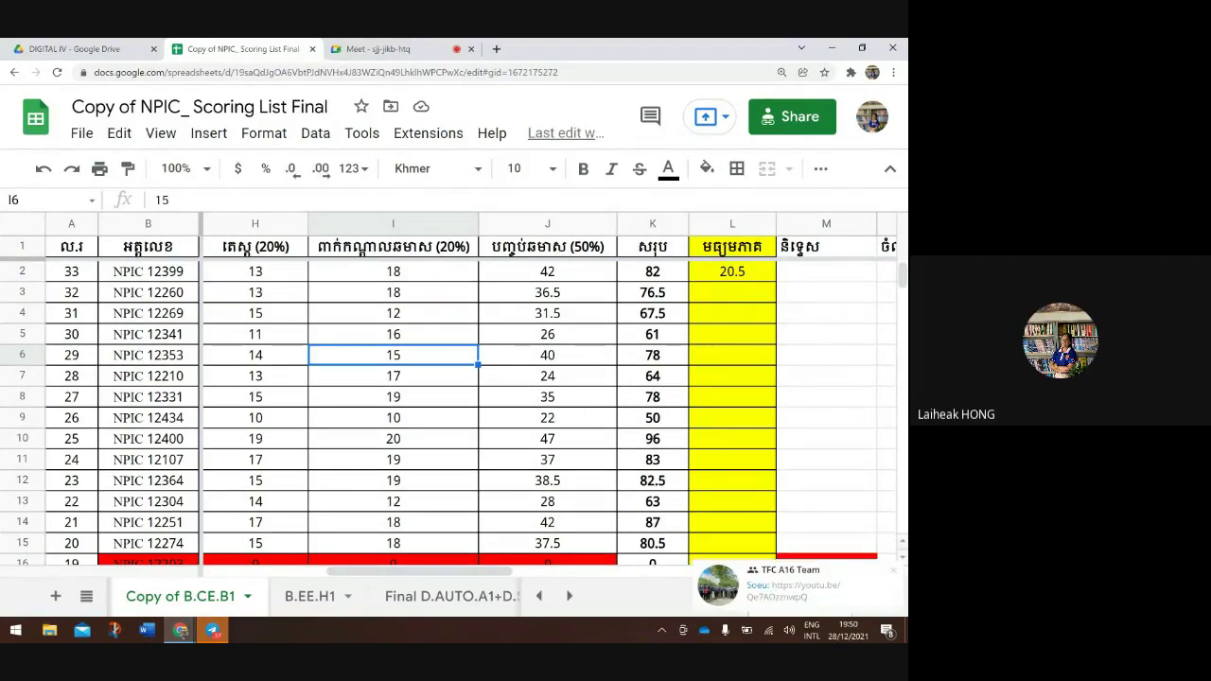
left_click(546, 271)
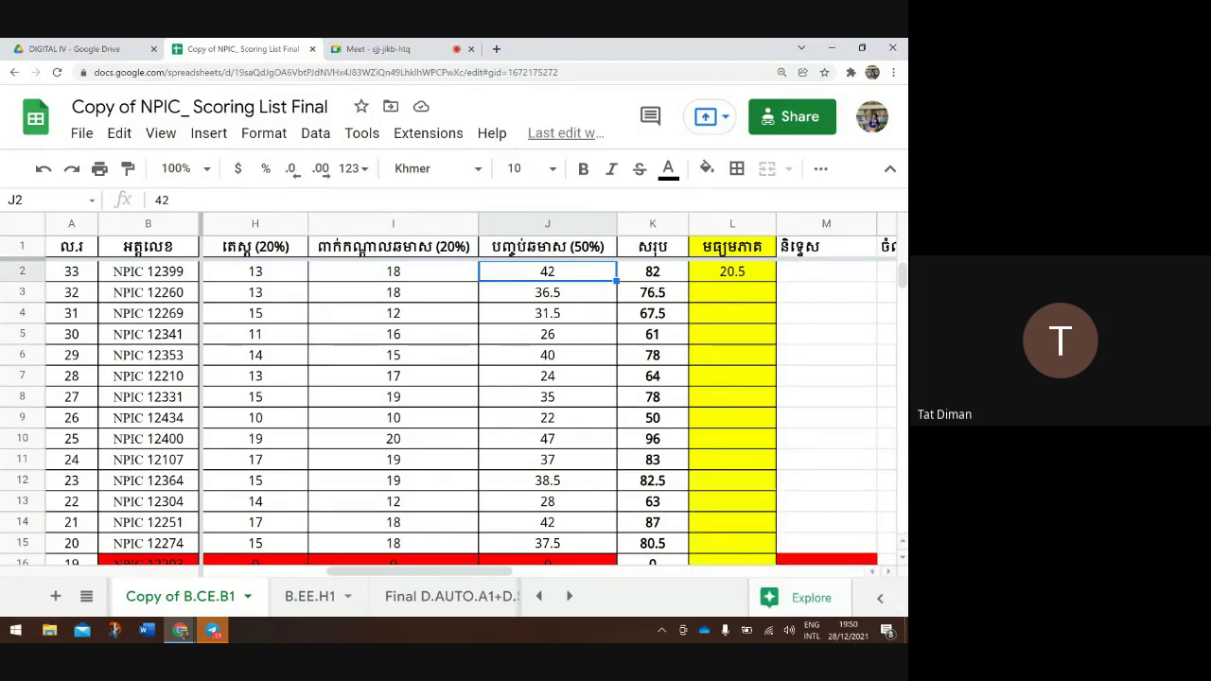
left_click(826, 313)
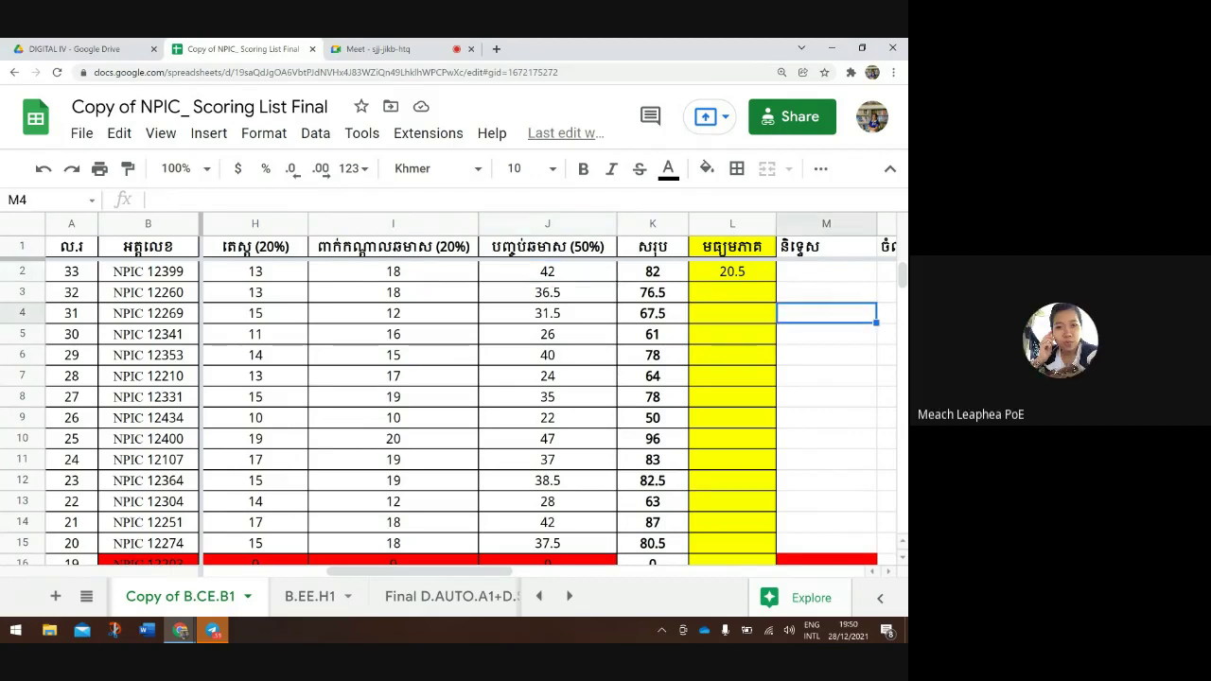
key("shift+Left")
key("shift+Down")
key("Up")
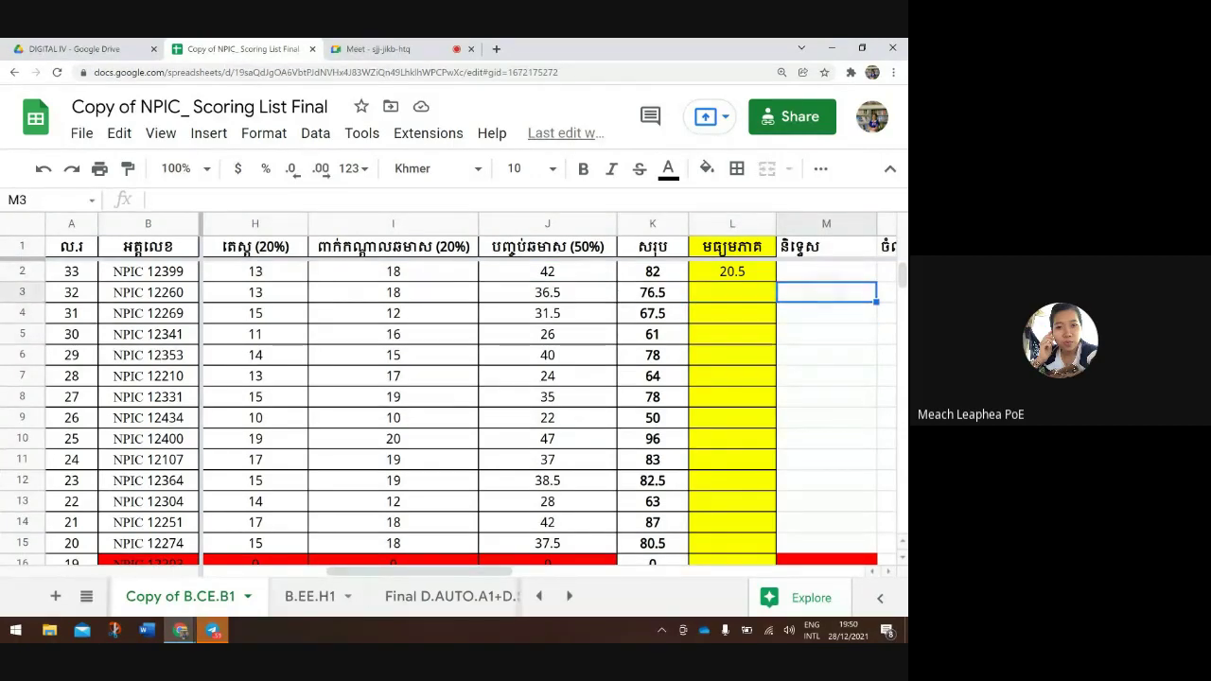
scroll(558, 398, "right", 3)
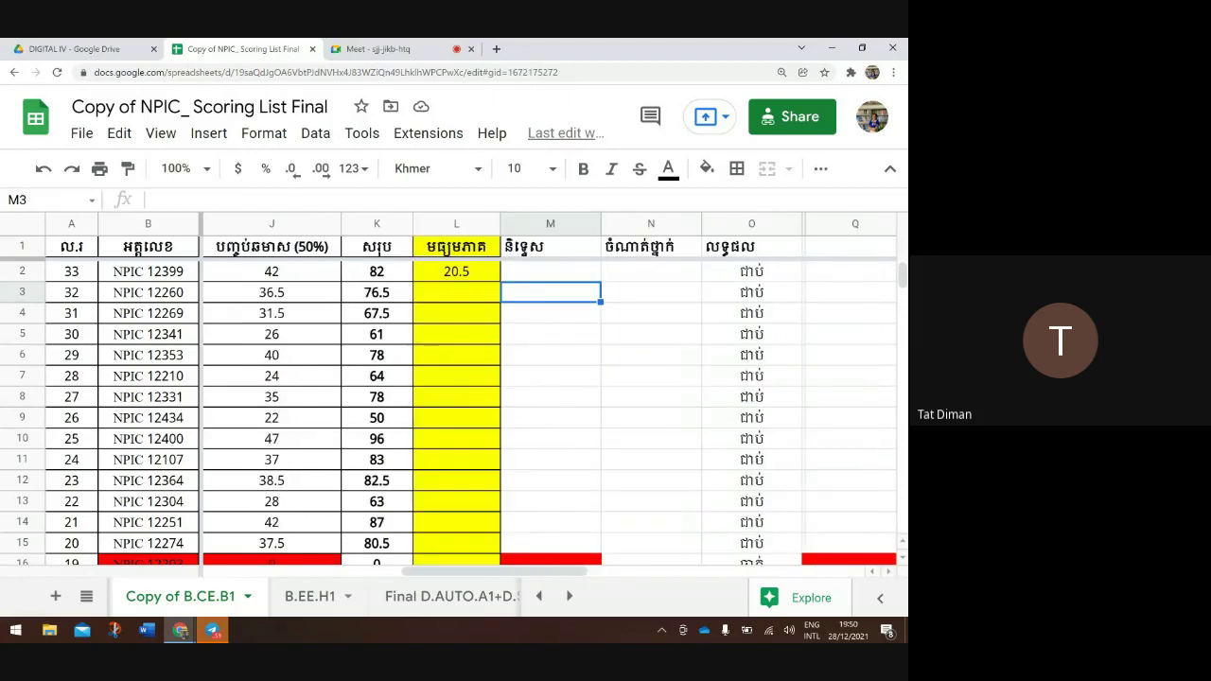
scroll(558, 398, "left", 2)
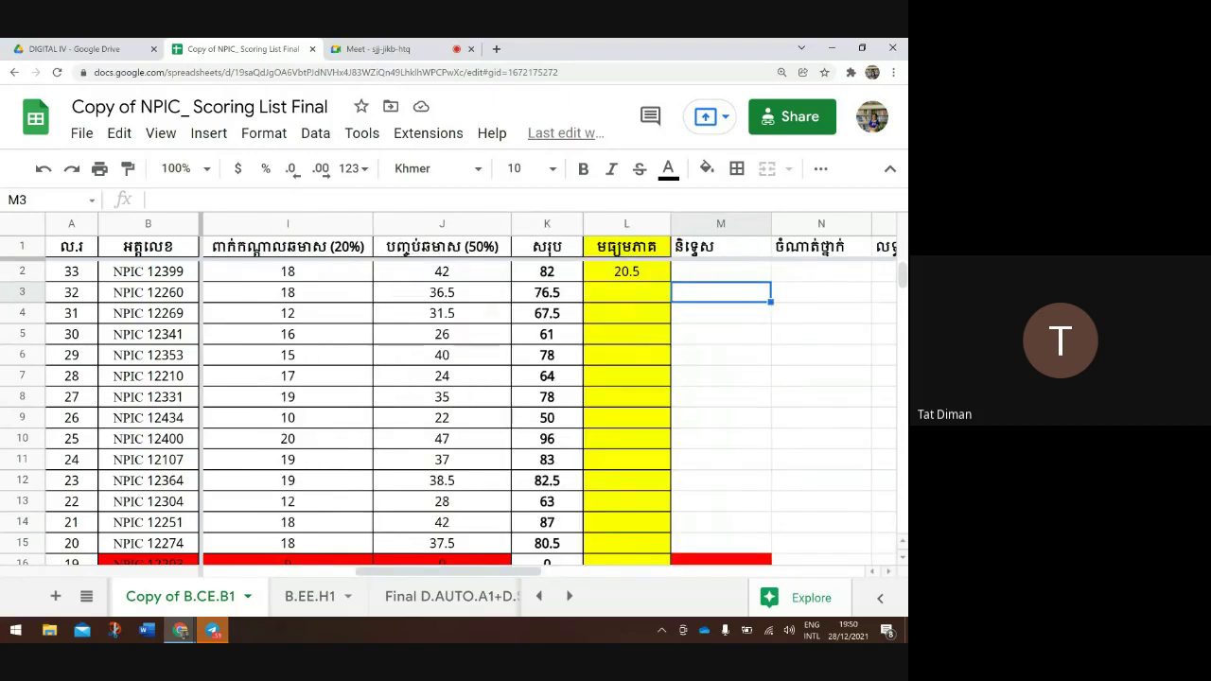
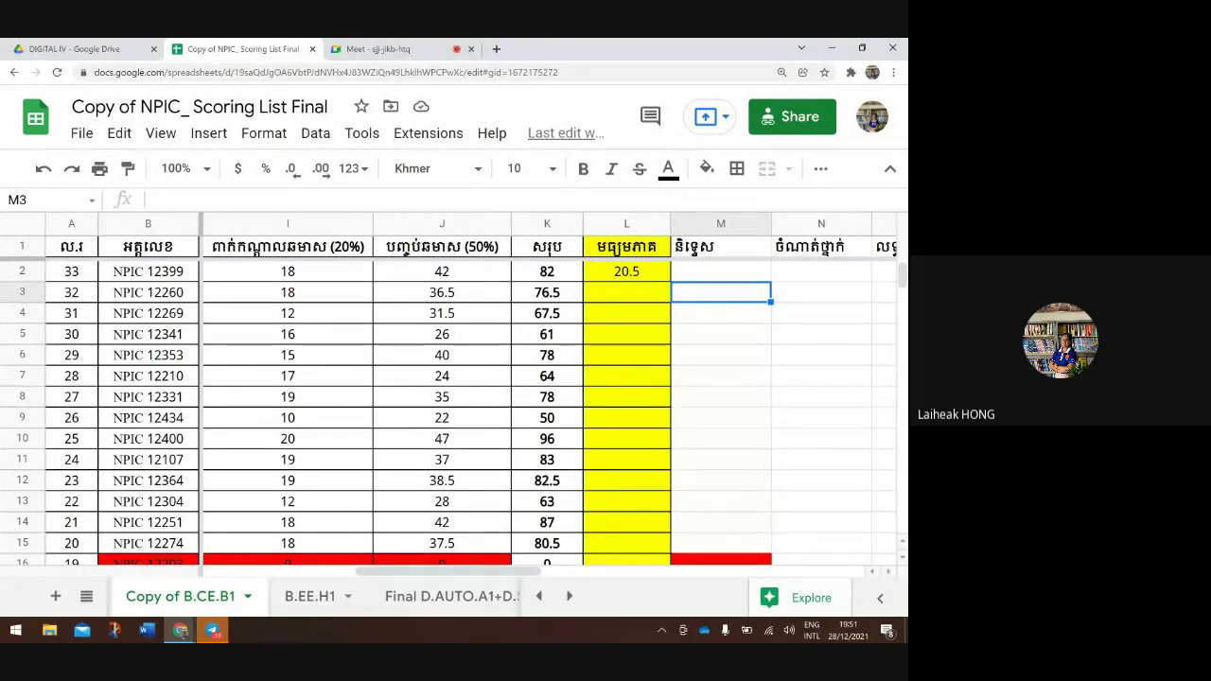
scroll(558, 406, "right", 2)
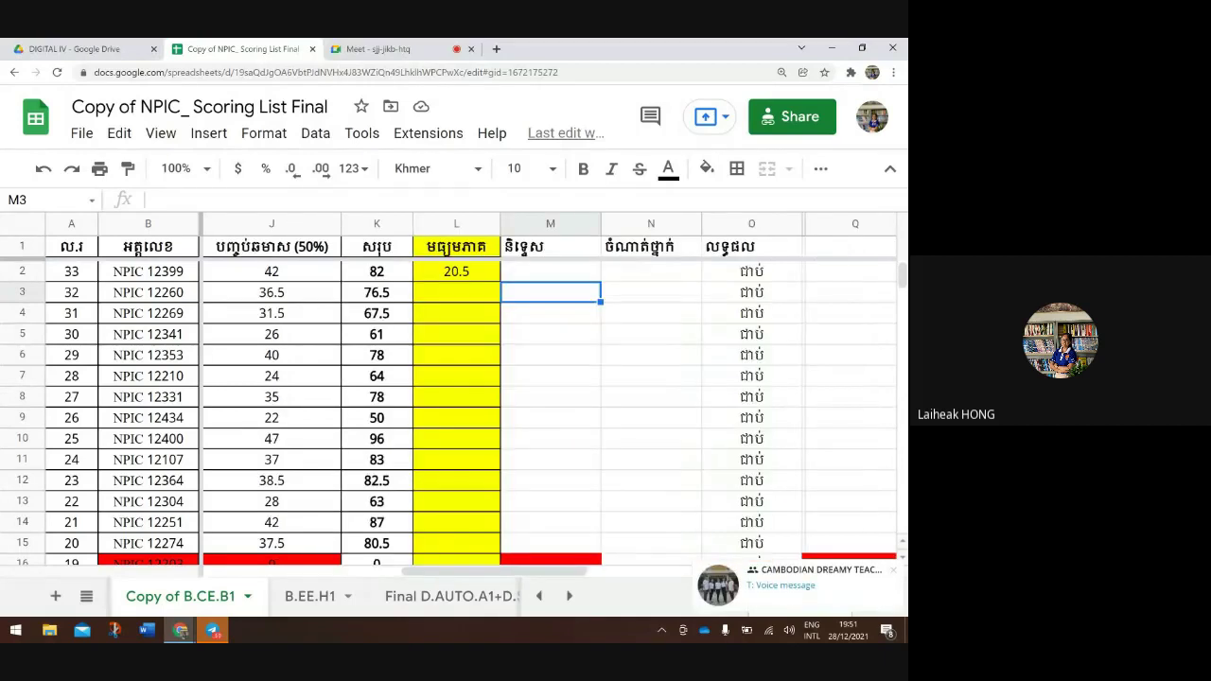
left_click(651, 396)
key("Up")
key("Up")
key("Up")
key("Up")
key("Up")
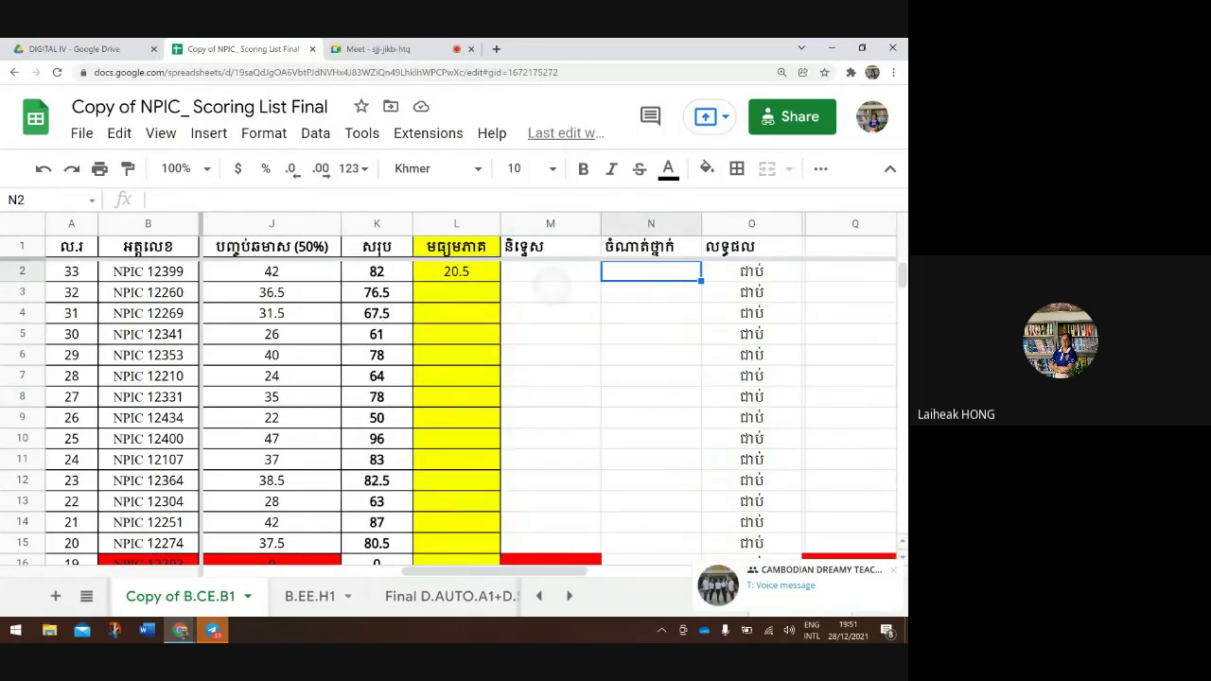
key("Left")
key("Up")
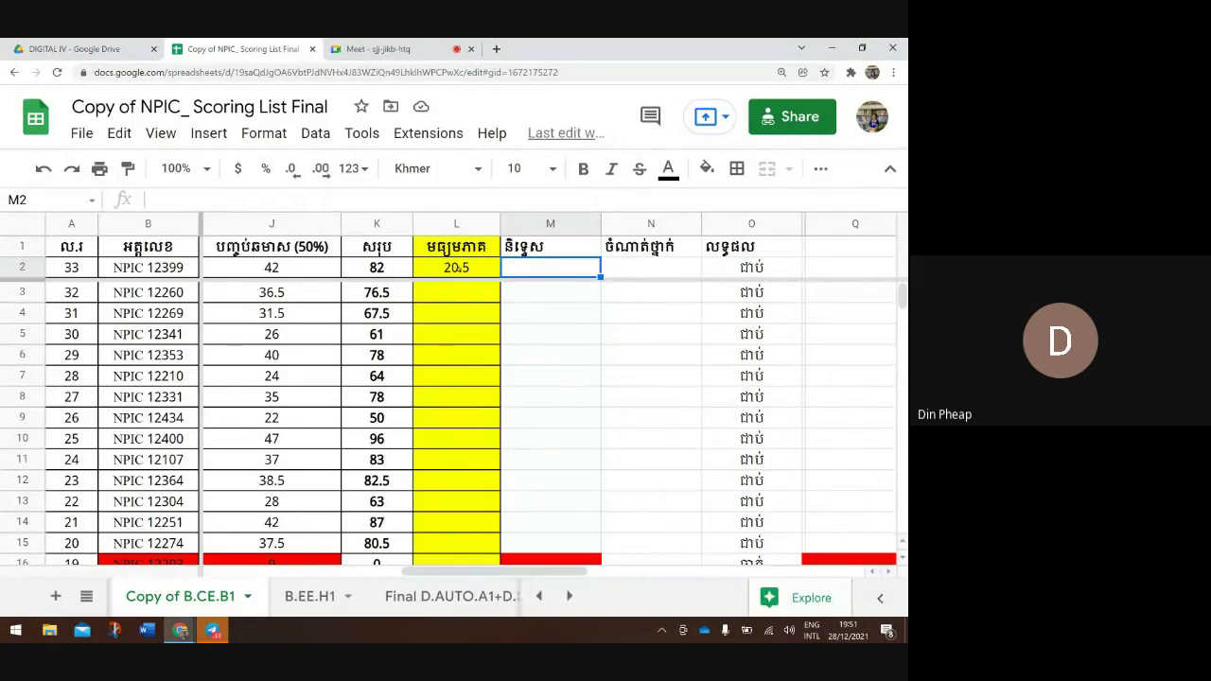
Restore the frozen area to header row 1 only
left_click_drag(651, 354, 650, 375)
left_click(651, 313)
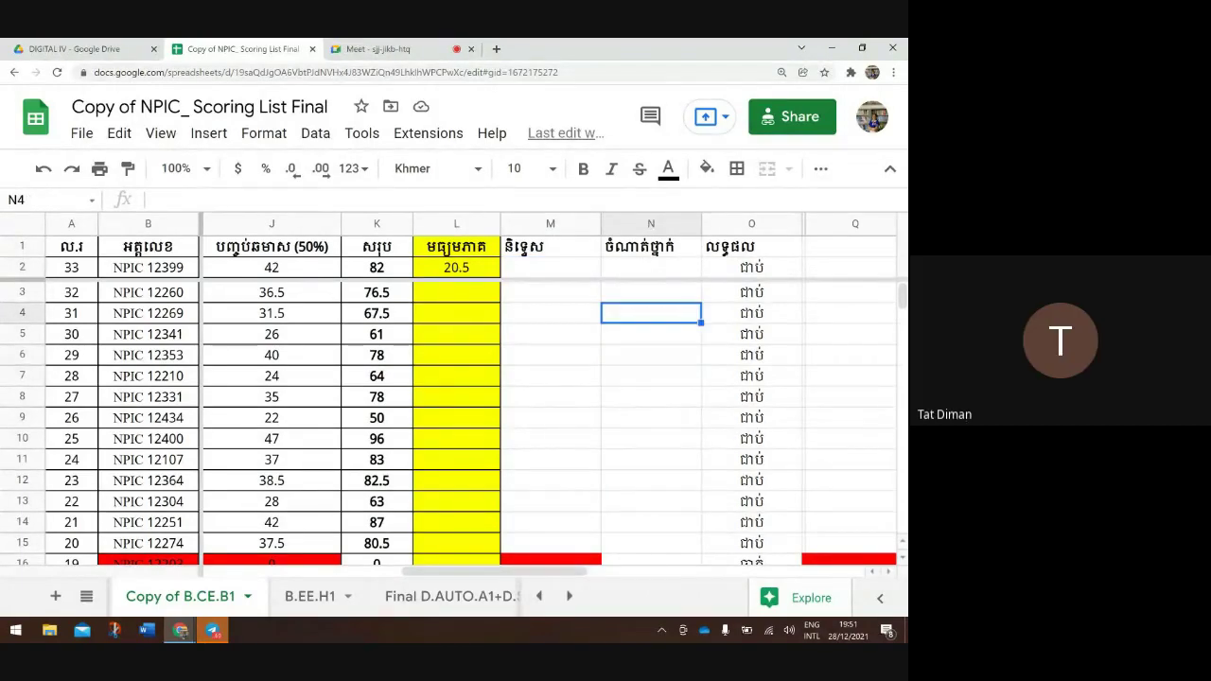
left_click_drag(457, 268, 457, 258)
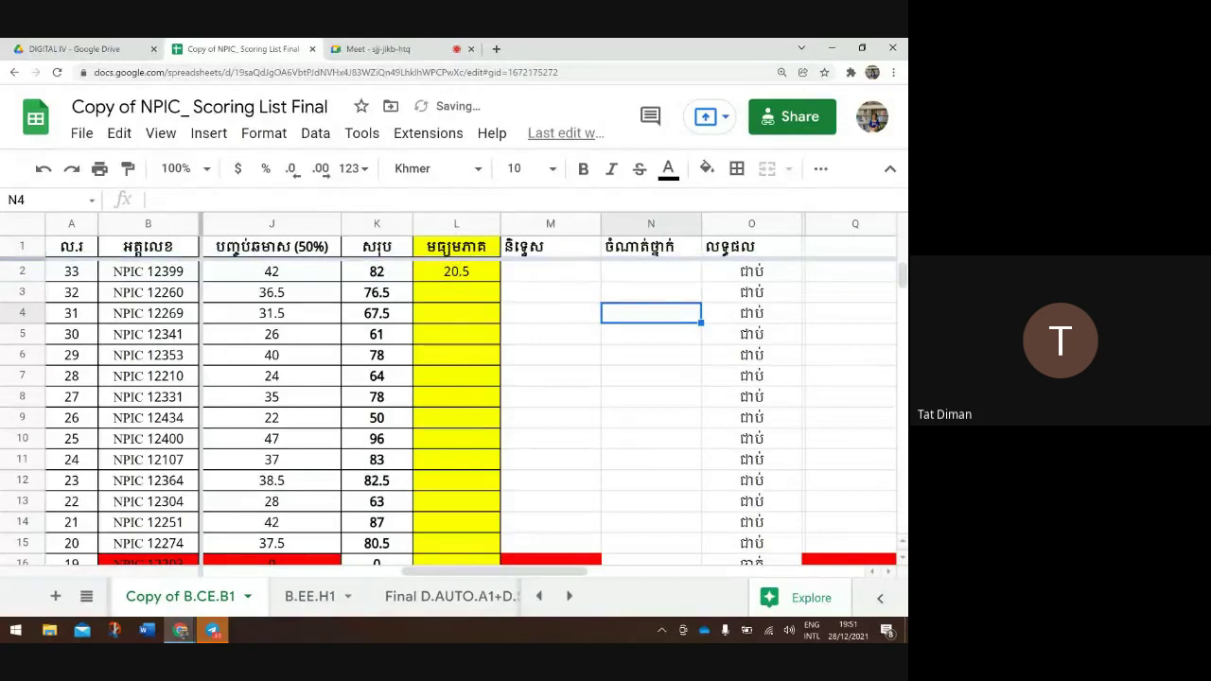
Examine the totals in column K alongside the remark, ranking and result columns M to O
left_click(651, 417)
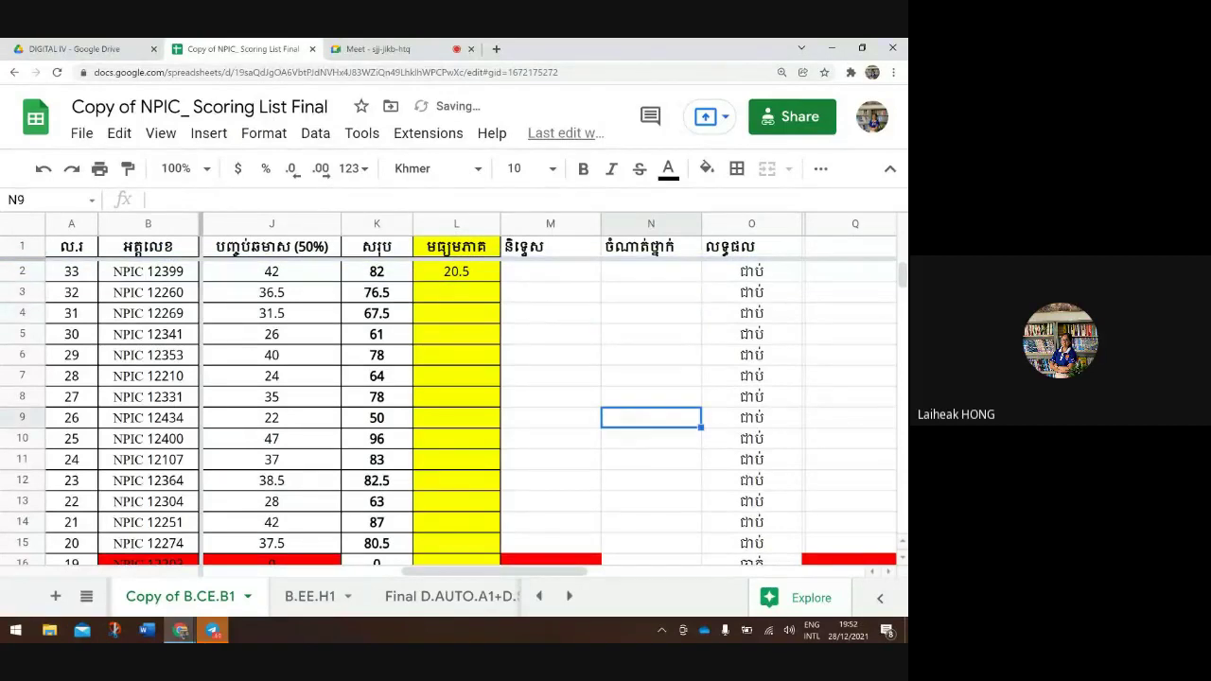
scroll(454, 407, "down", 1)
scroll(454, 407, "up", 1)
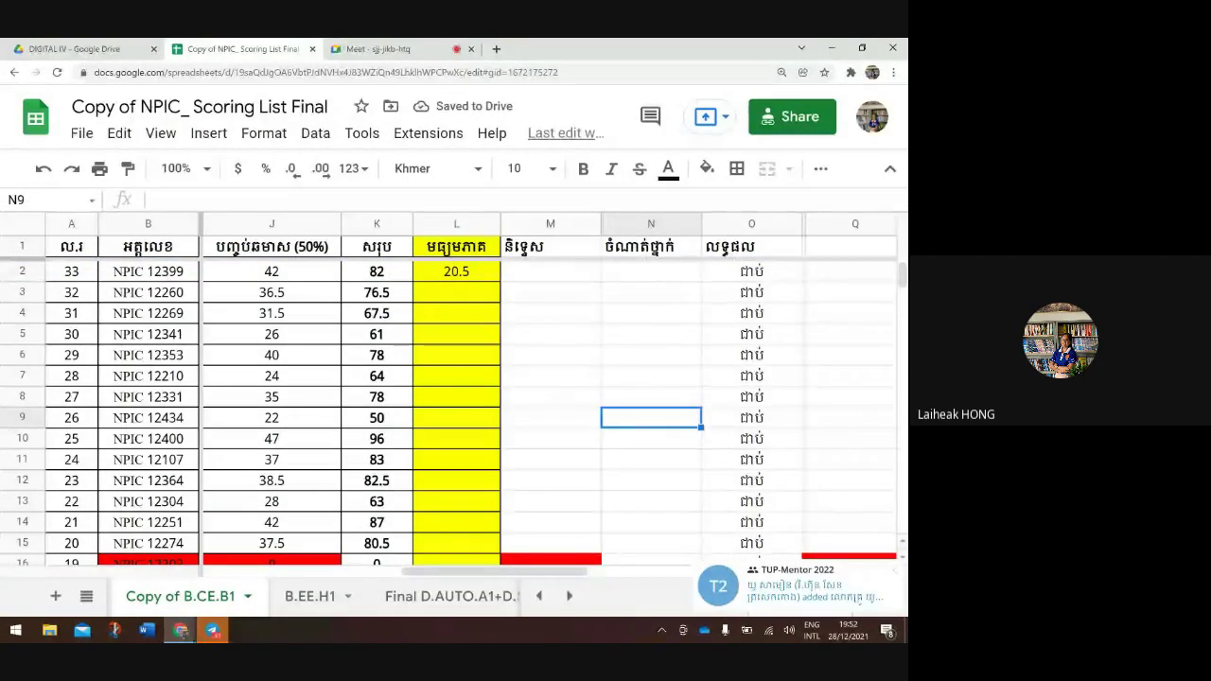
scroll(454, 393, "right", 1)
scroll(454, 392, "left", 1)
scroll(454, 392, "right", 1)
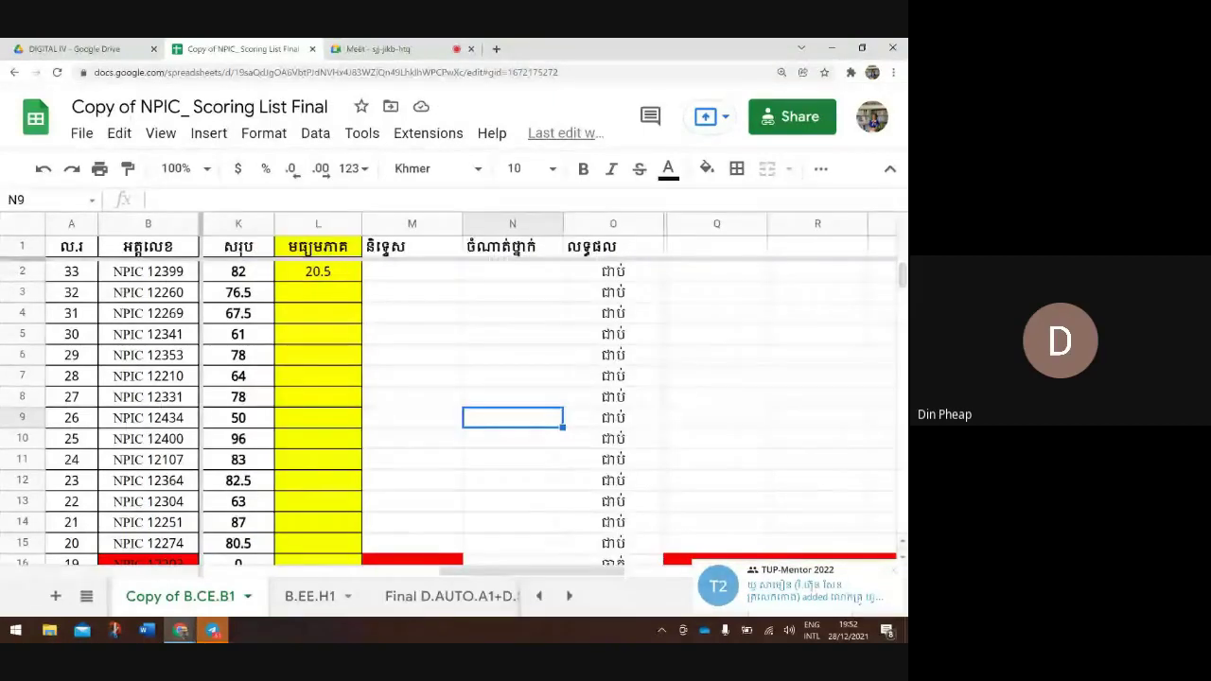
scroll(454, 392, "left", 1)
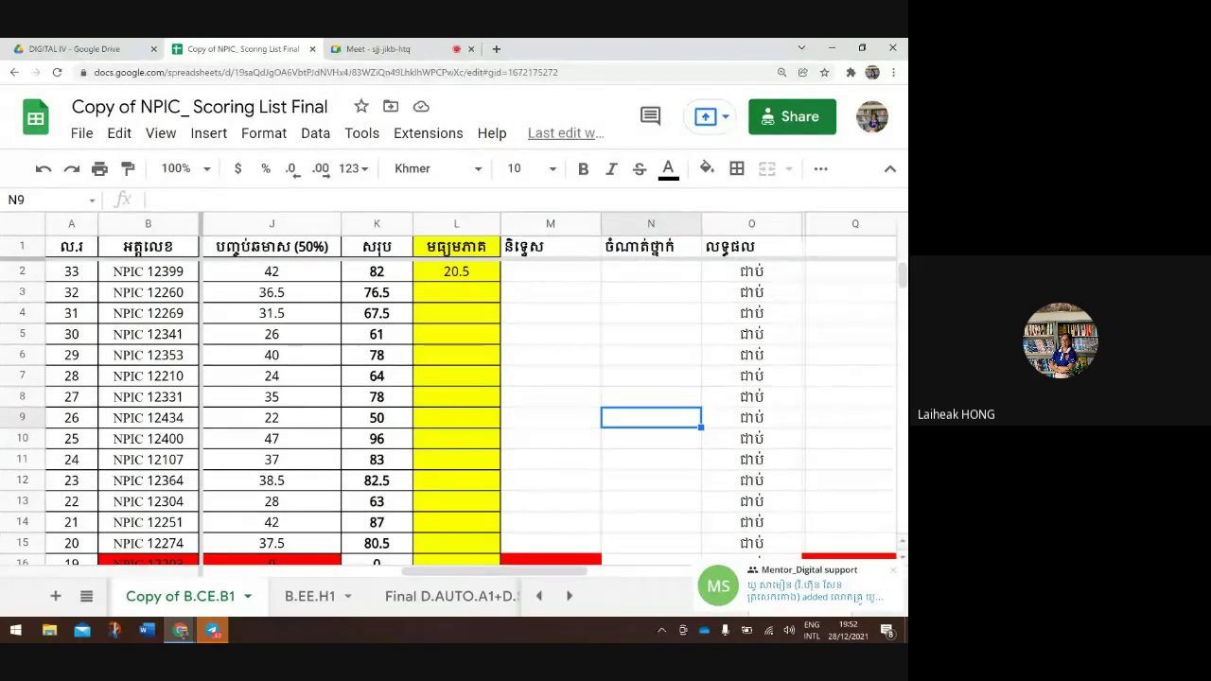
left_click(550, 271)
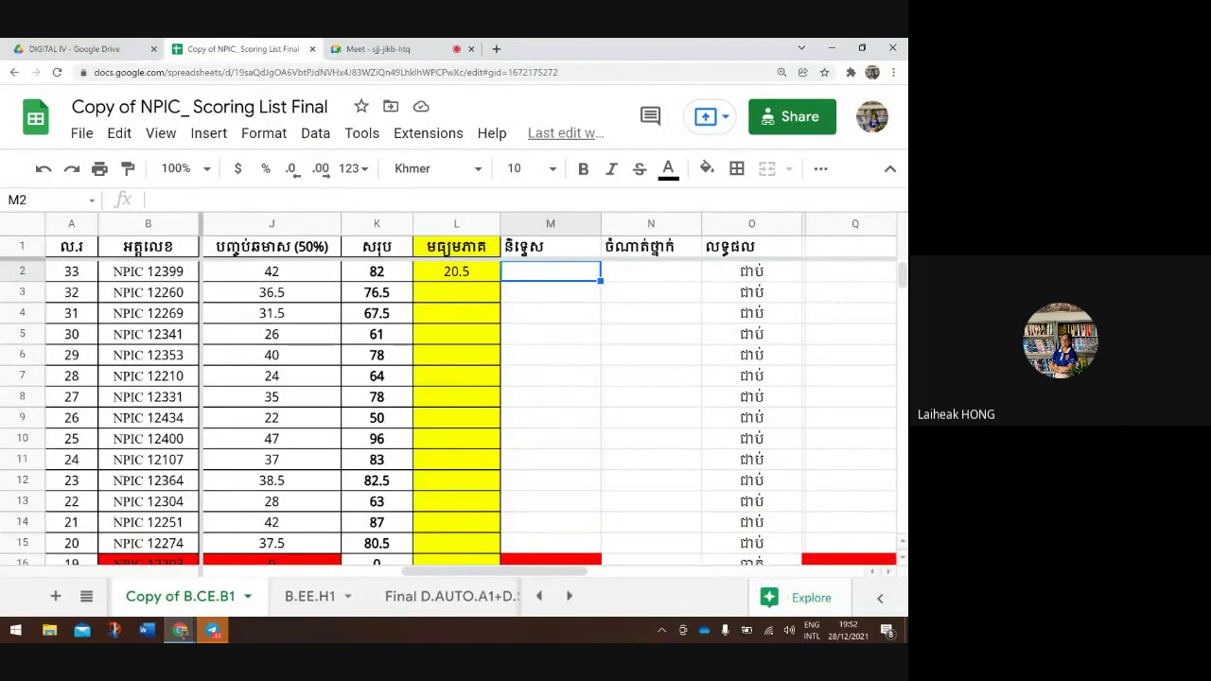
left_click(549, 313)
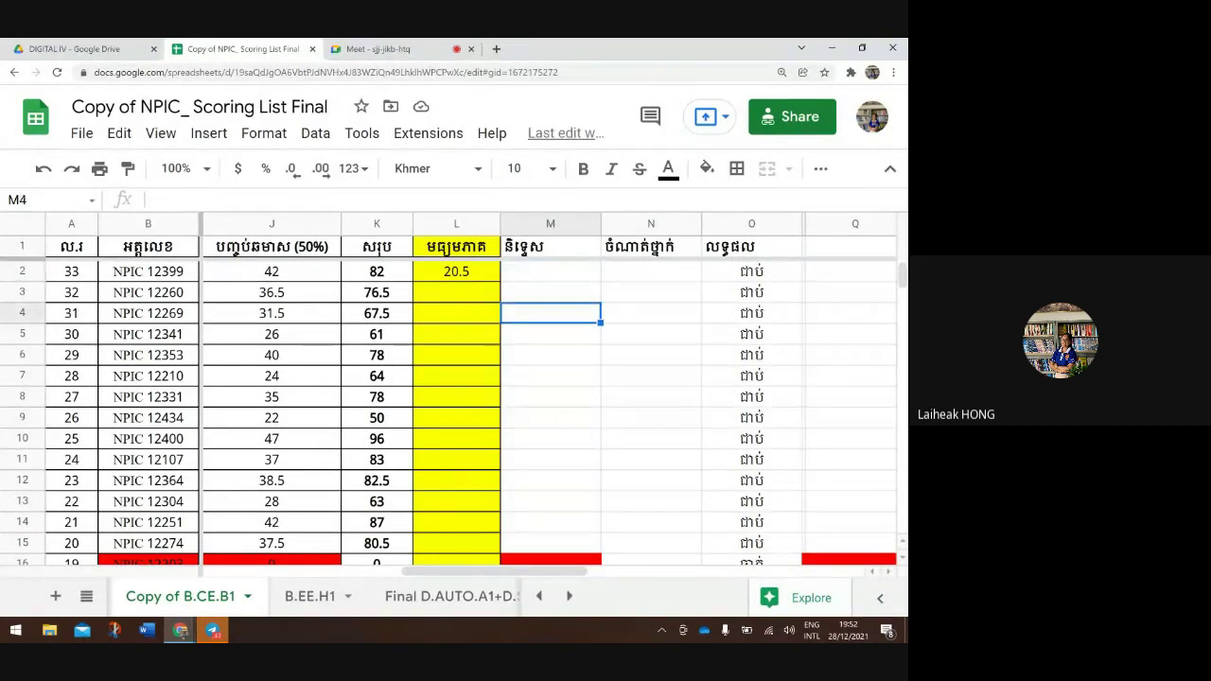
left_click(550, 417)
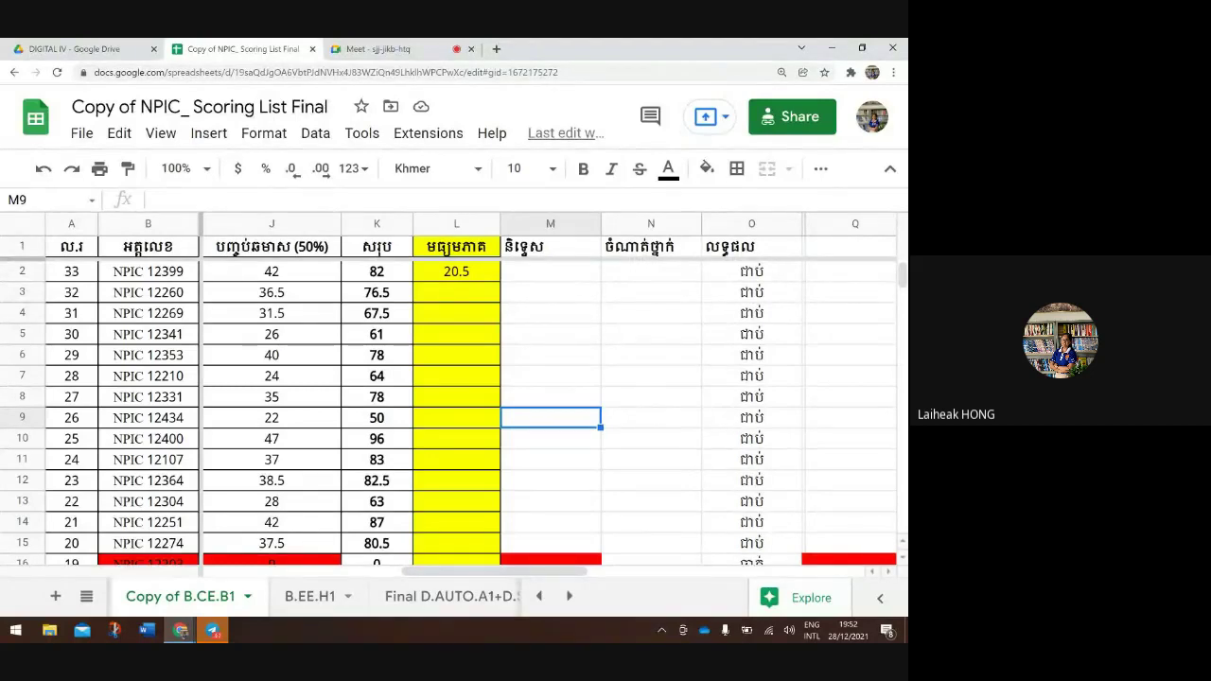
left_click(651, 272)
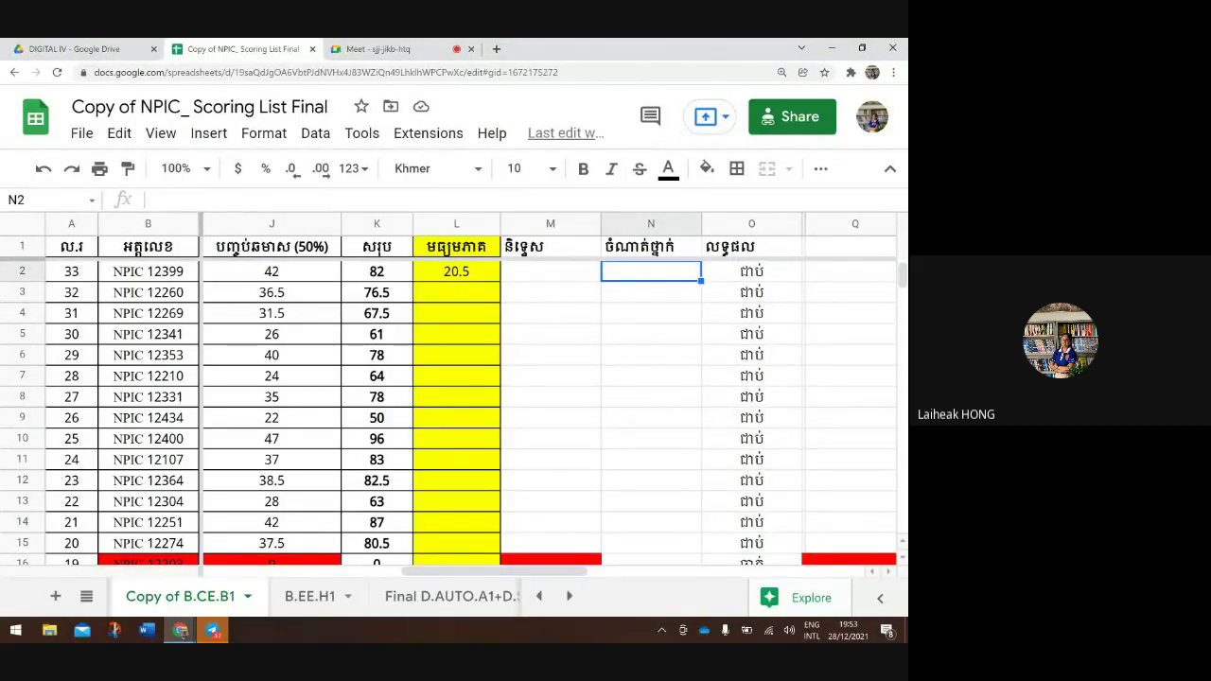
scroll(454, 406, "down", 1)
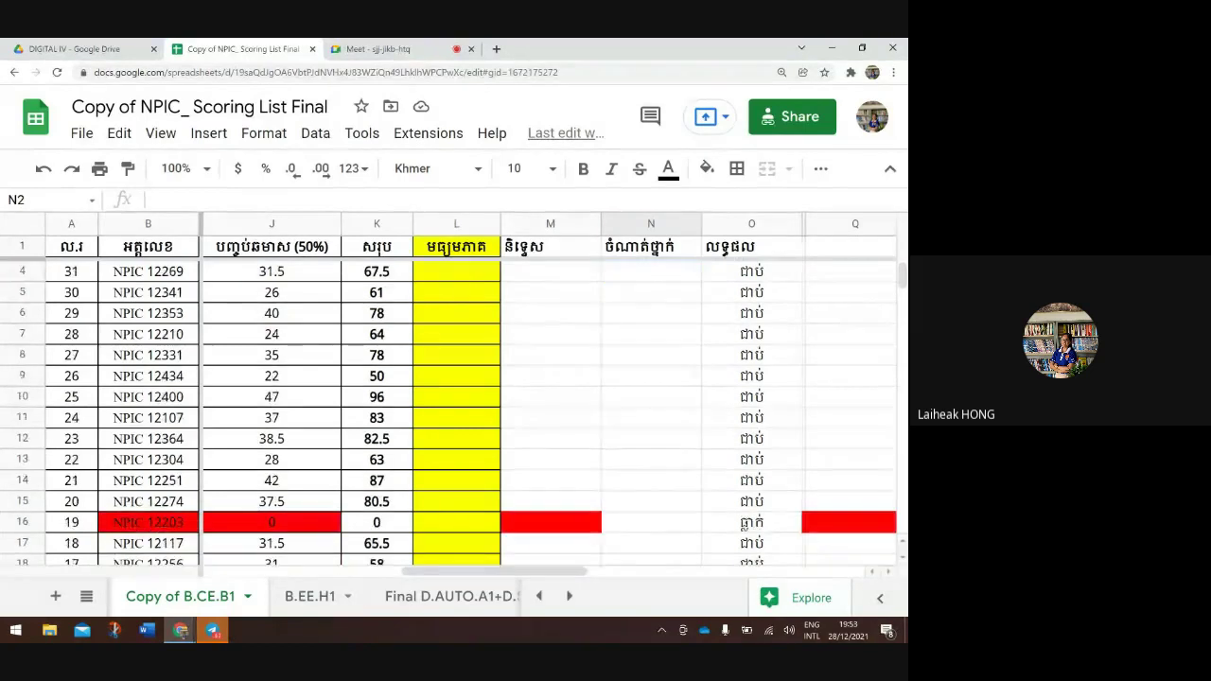
Look over the score columns H to J and totals in column K against the empty ranking cells in column N
scroll(454, 406, "up", 1)
scroll(454, 407, "down", 3)
scroll(454, 407, "left", 2)
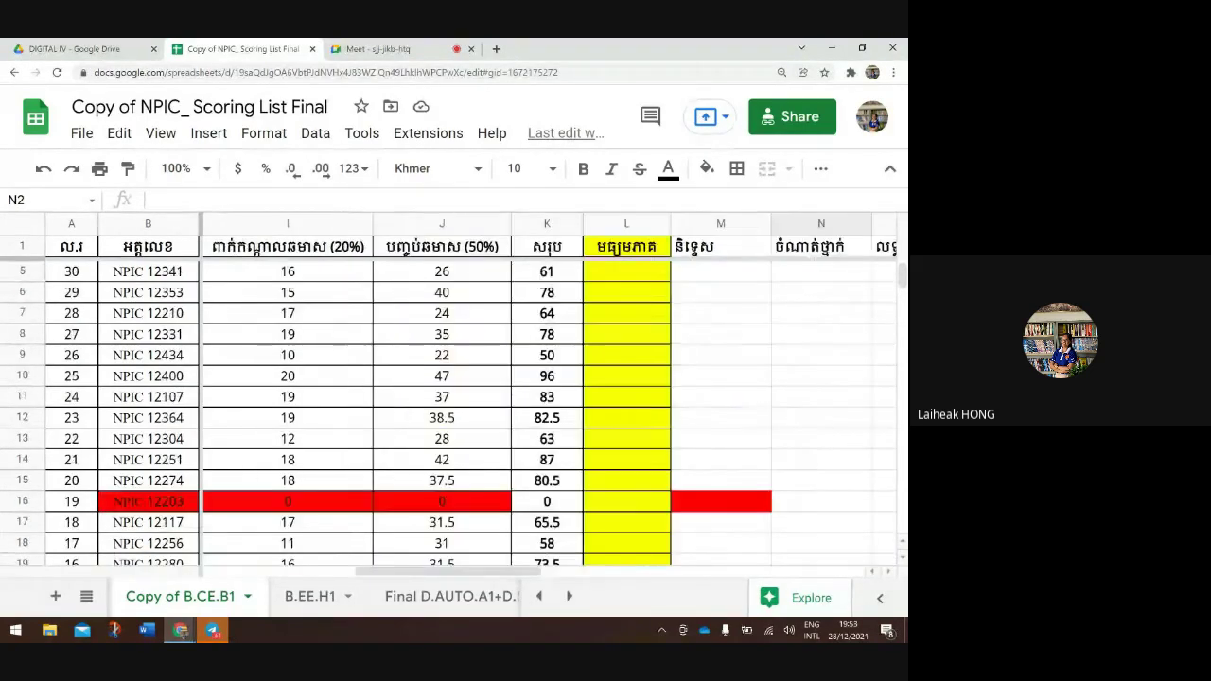
scroll(454, 406, "up", 1)
scroll(454, 406, "up", 1)
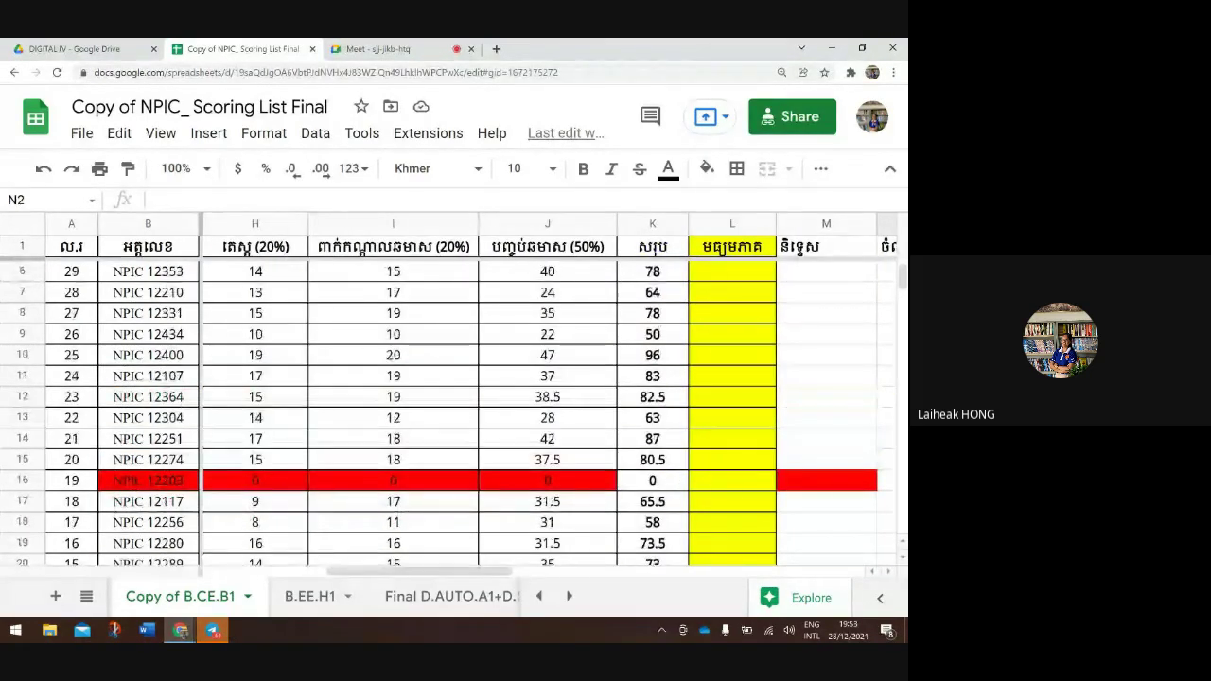
scroll(454, 407, "right", 2)
left_click(650, 272)
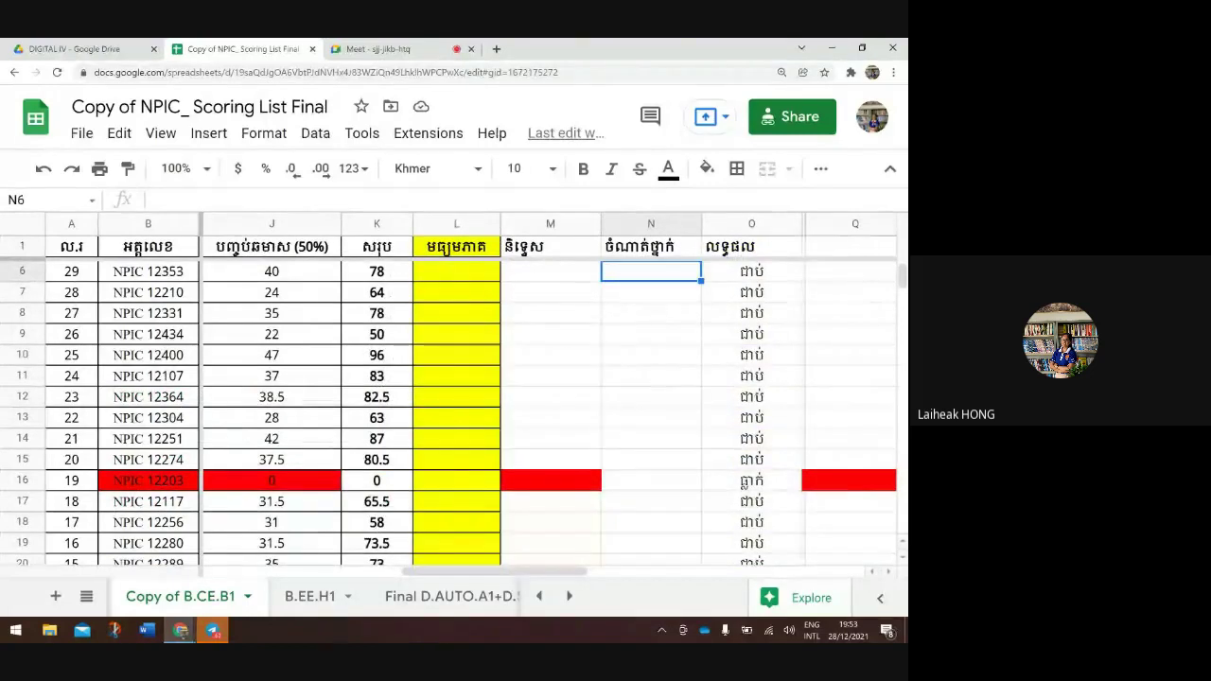
scroll(454, 407, "up", 1)
scroll(454, 406, "up", 3)
mouse_move(651, 355)
left_mouse_down()
mouse_move(651, 459)
mouse_move(651, 333)
left_mouse_up()
Start a RANK formula in ranking cell N2 with the total in K2 as the value to rank
left_click(650, 272)
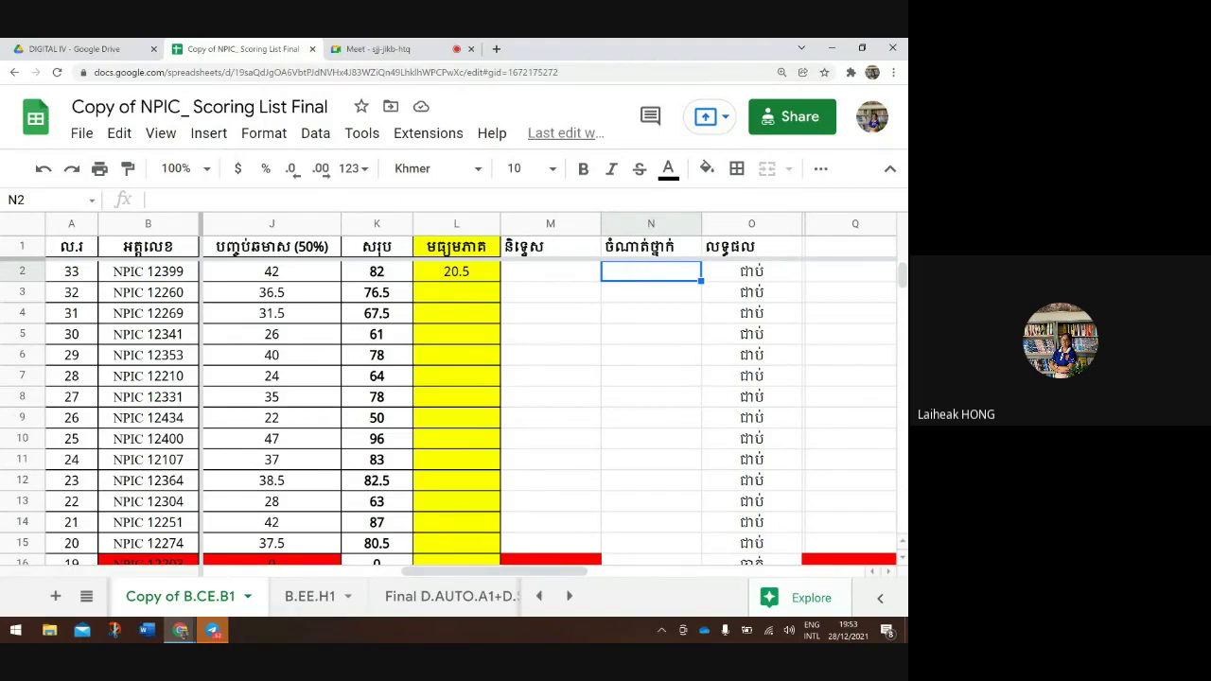
type("=")
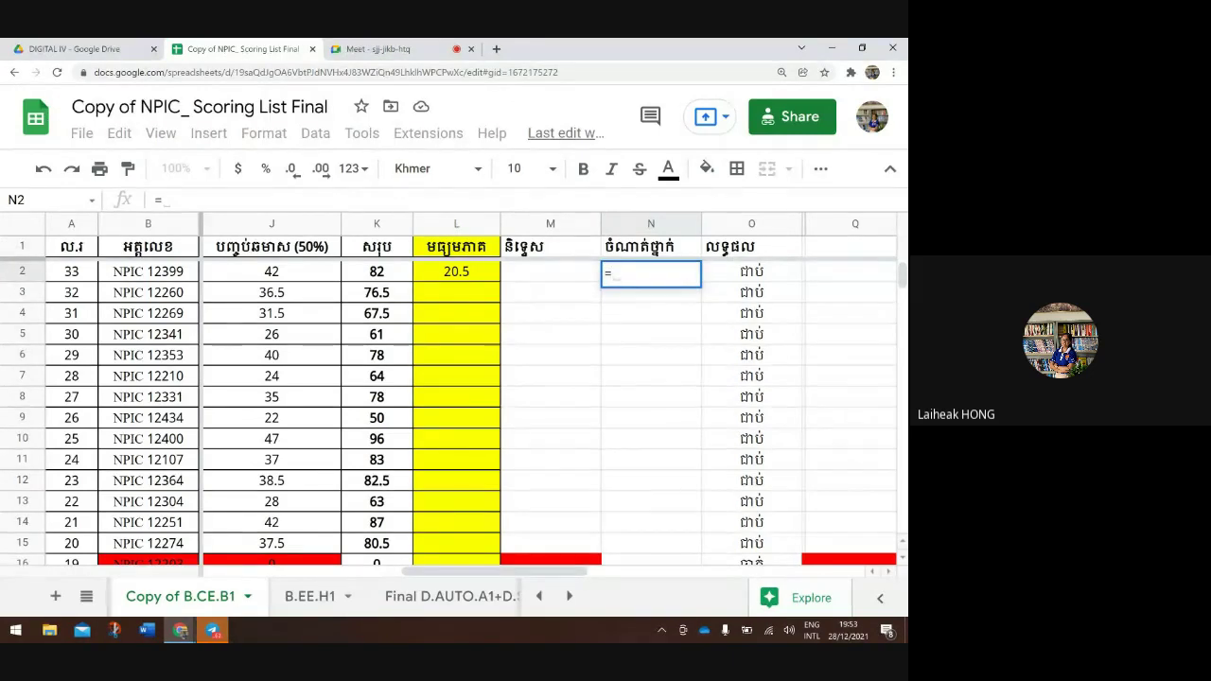
type("Ran")
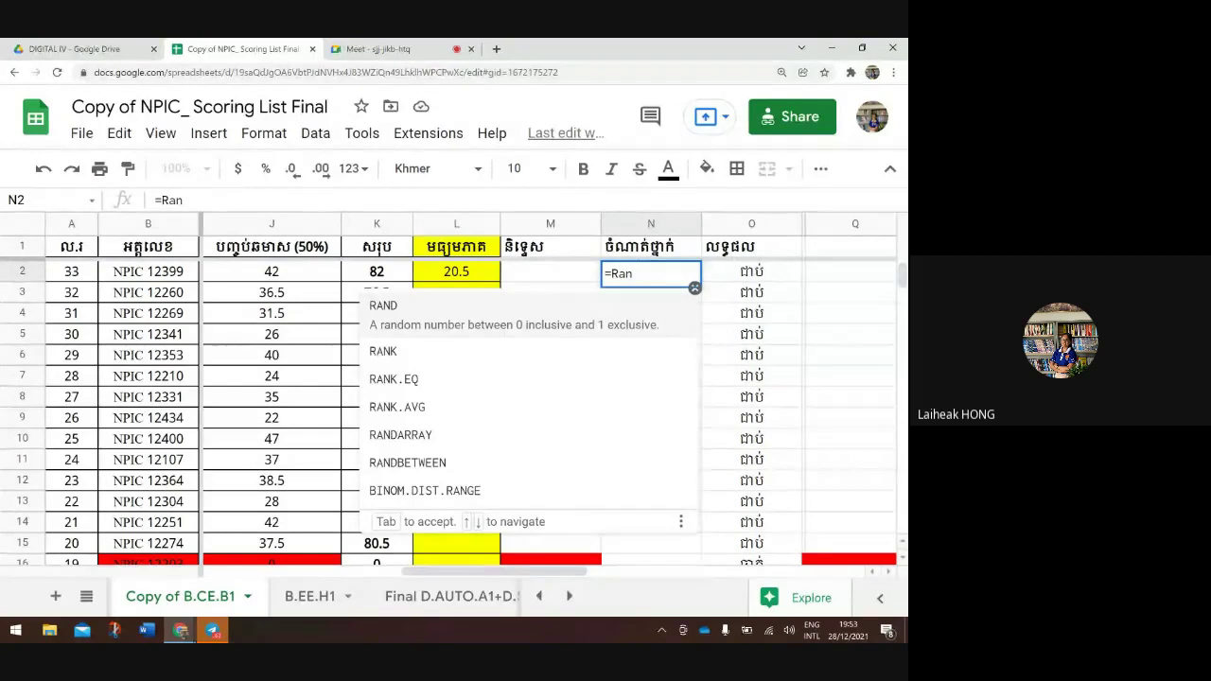
type("k")
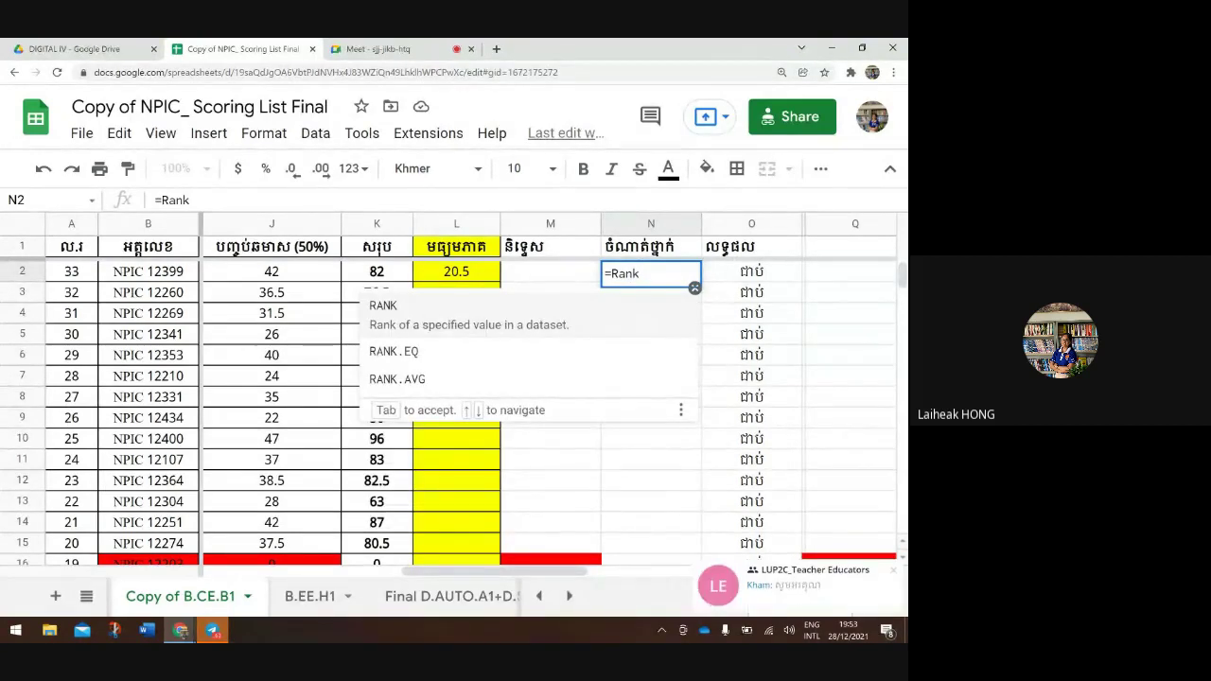
key("Tab")
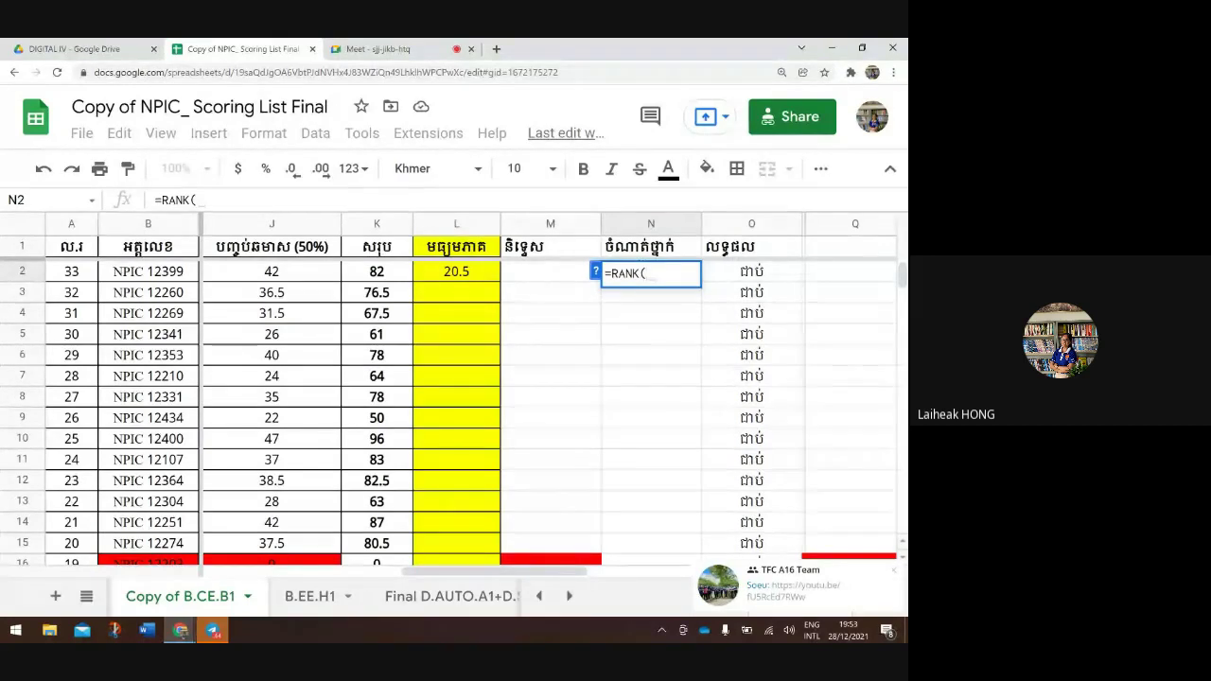
left_click(377, 271)
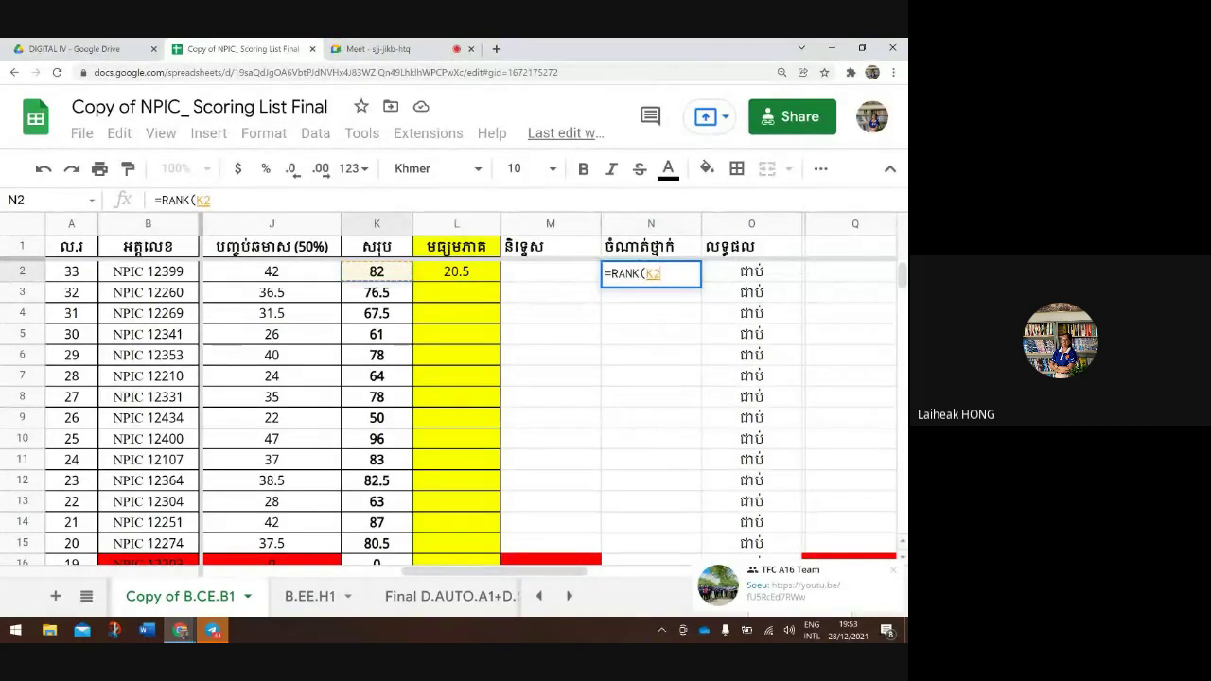
type(",")
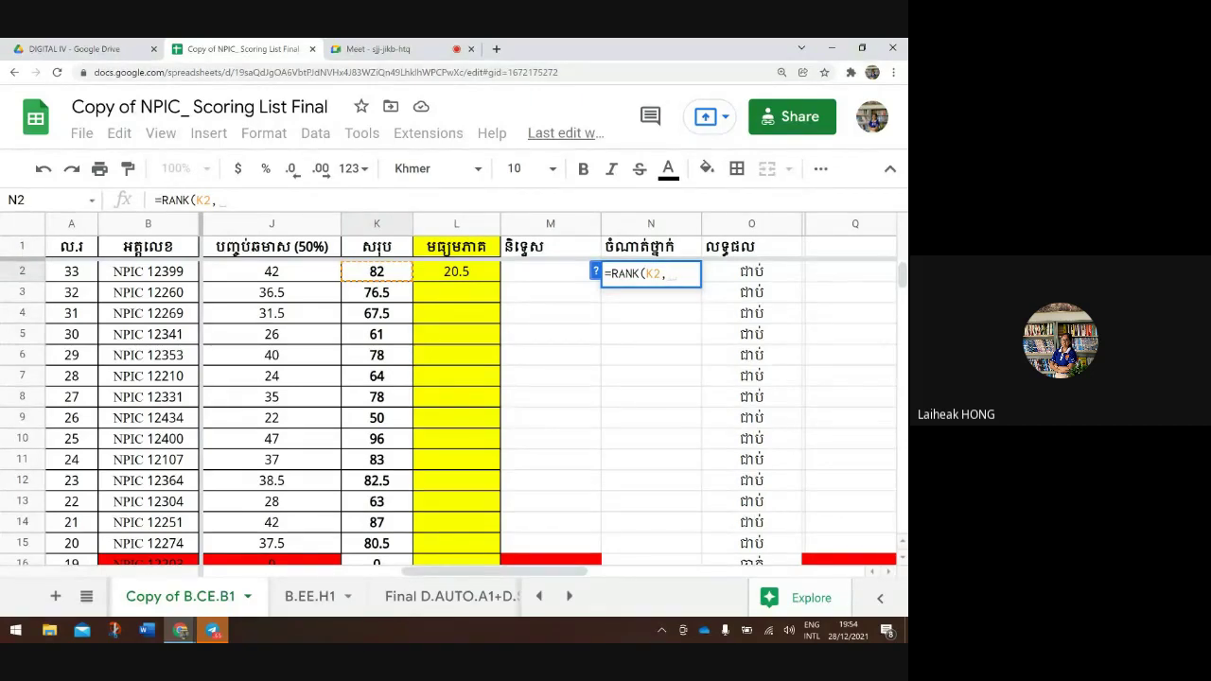
key("Left")
key("Left")
key("Left")
key("shift+Down")
key("shift+Down")
key("shift+Down")
key("shift+Down")
key("shift+Down")
key("shift+Down")
key("shift+Down")
key("shift+Down")
key("shift+Down")
key("shift+Down")
key("shift+Down")
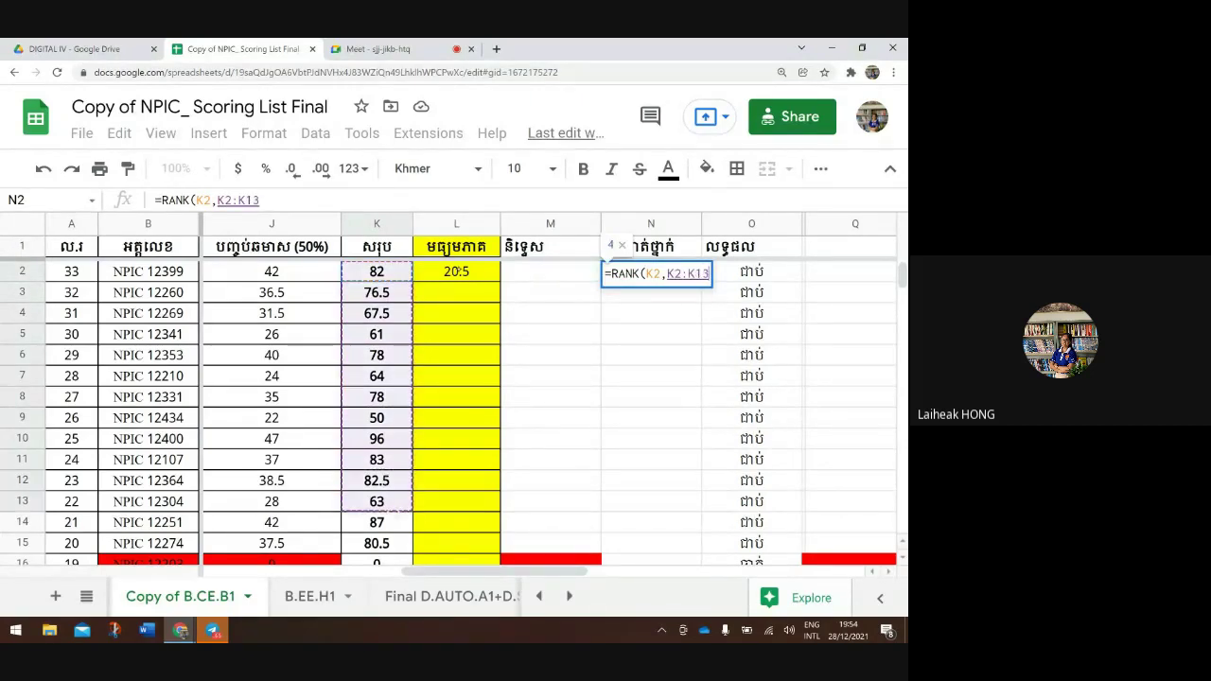
key("shift+Down")
key("shift+Down")
key("shift+Down")
key("shift+Down")
key("shift+Down")
key("shift+Down")
key("shift+Down")
key("shift+Down")
key("shift+Down")
key("shift+Down")
key("shift+Down")
key("shift+Down")
key("shift+Down")
key("shift+Down")
key("shift+Down")
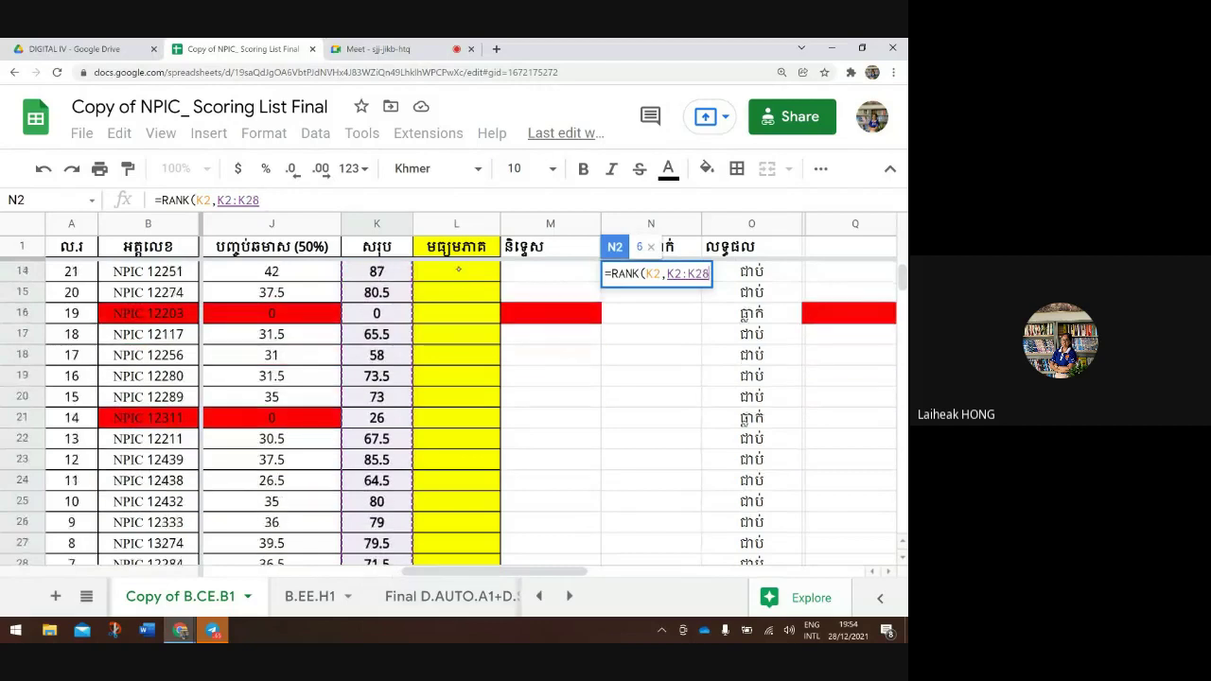
key("shift+Down")
key("shift+Down")
key("shift+Down")
key("shift+Down")
key("shift+Down")
key("shift+Down")
key("shift+Down")
key("shift+Down")
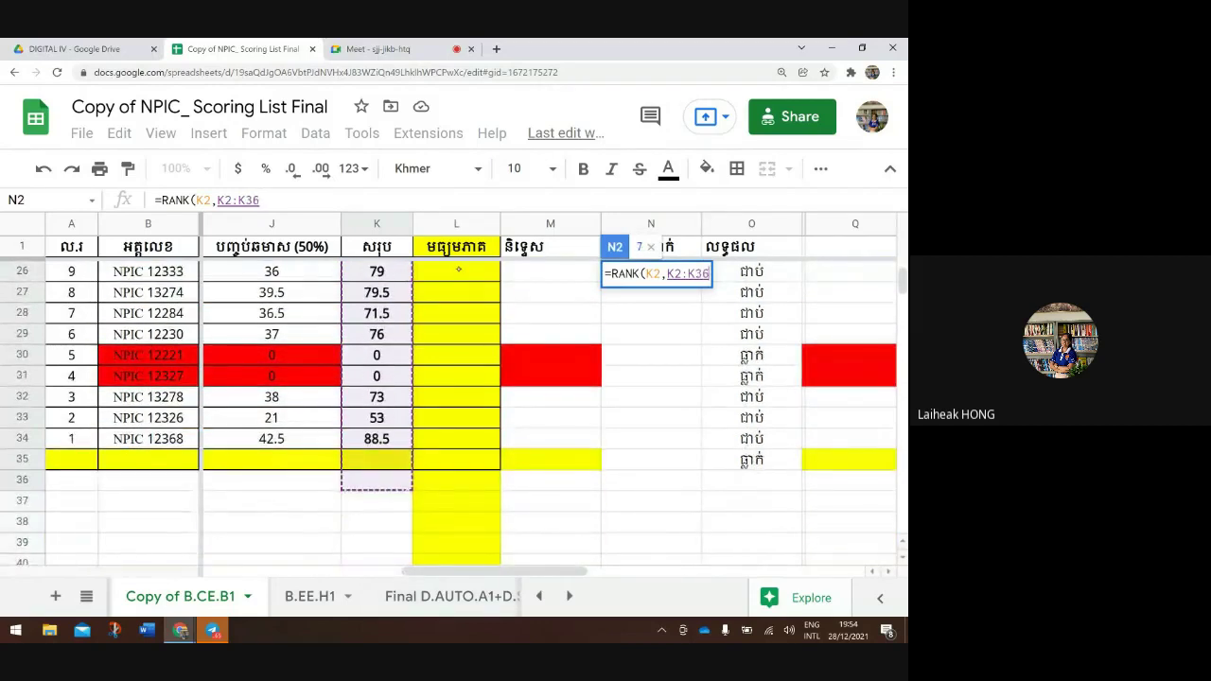
key("shift+Up")
key("shift+Up")
right_click(402, 450)
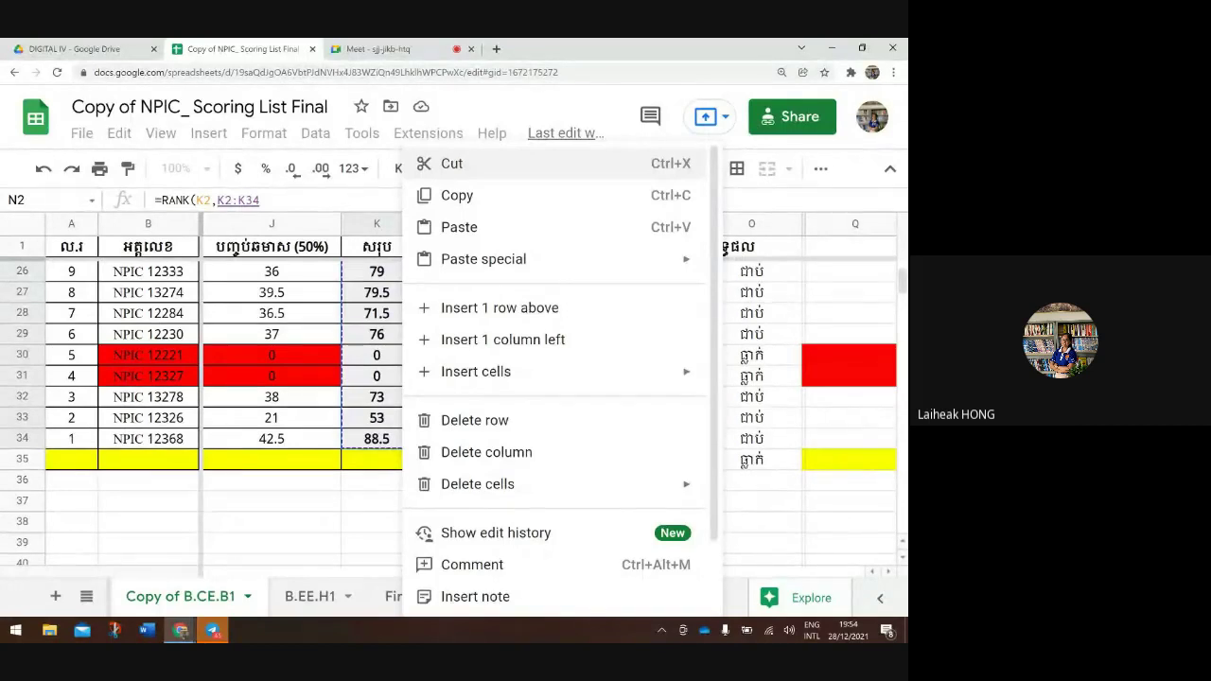
key("Escape")
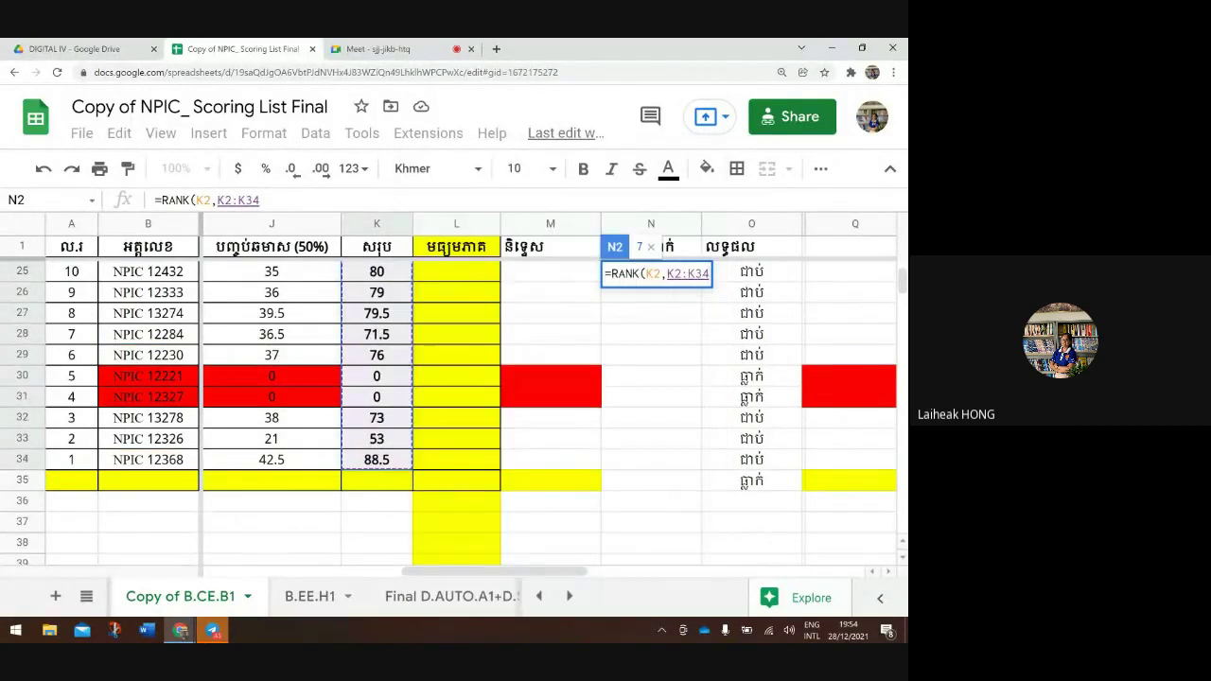
scroll(449, 407, "up", 1)
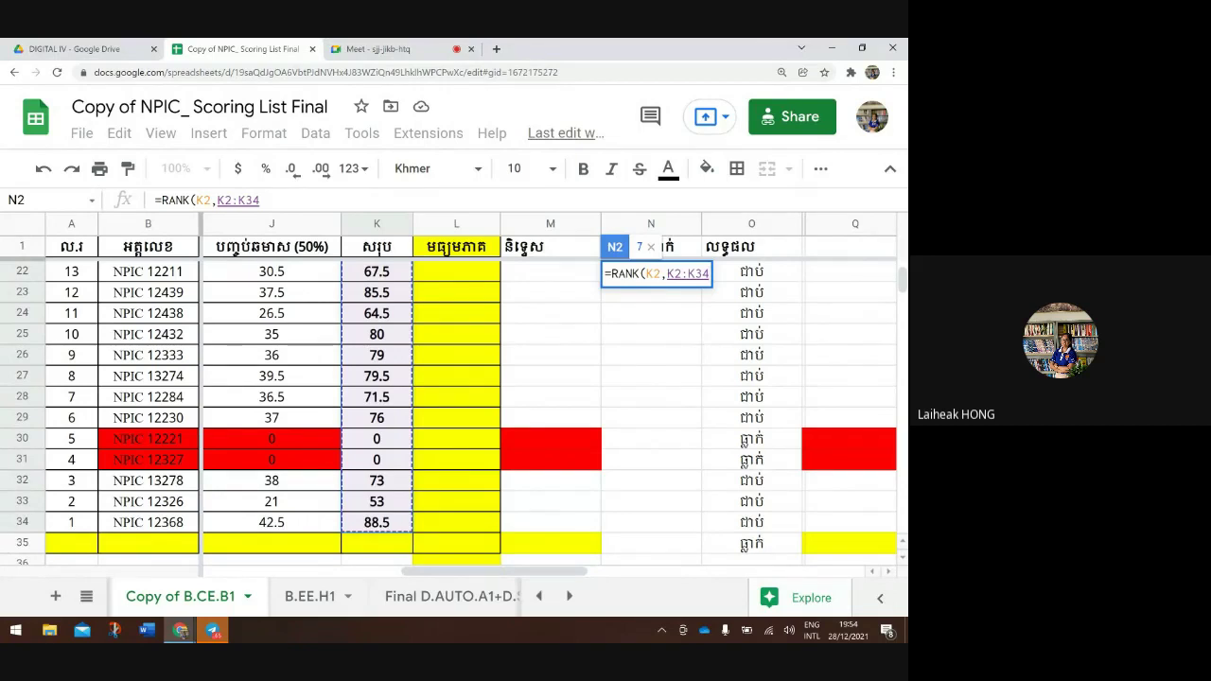
left_click(456, 271)
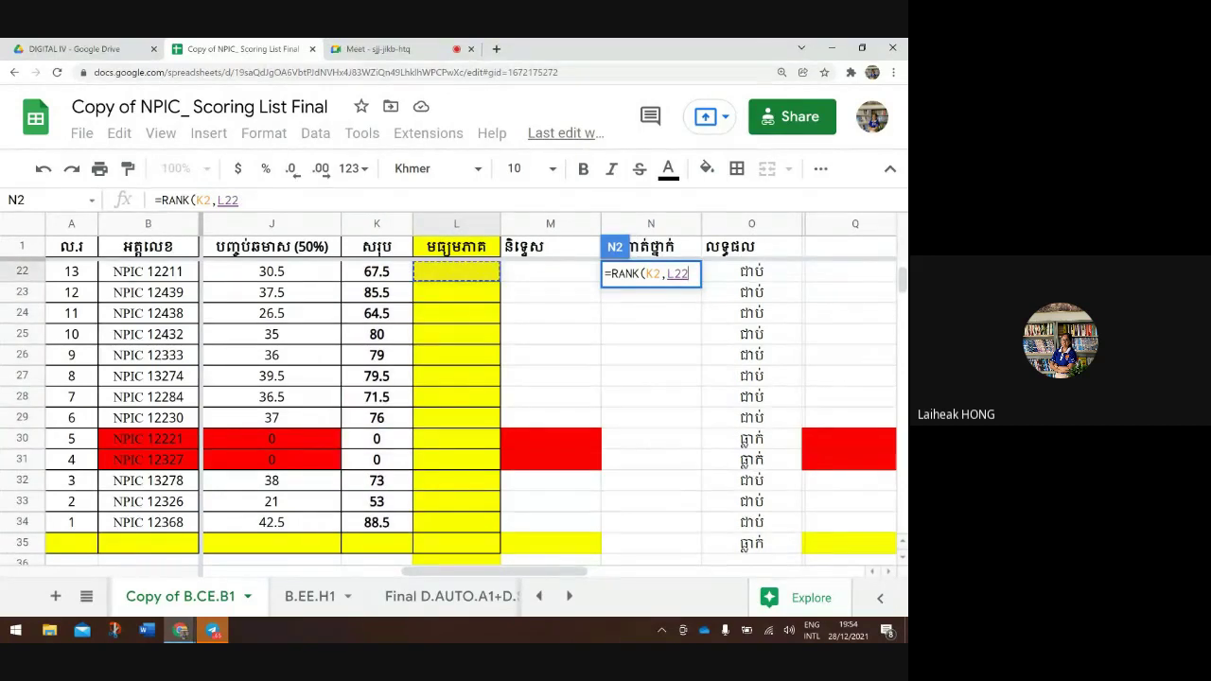
key("BackSpace")
key("BackSpace")
key("BackSpace")
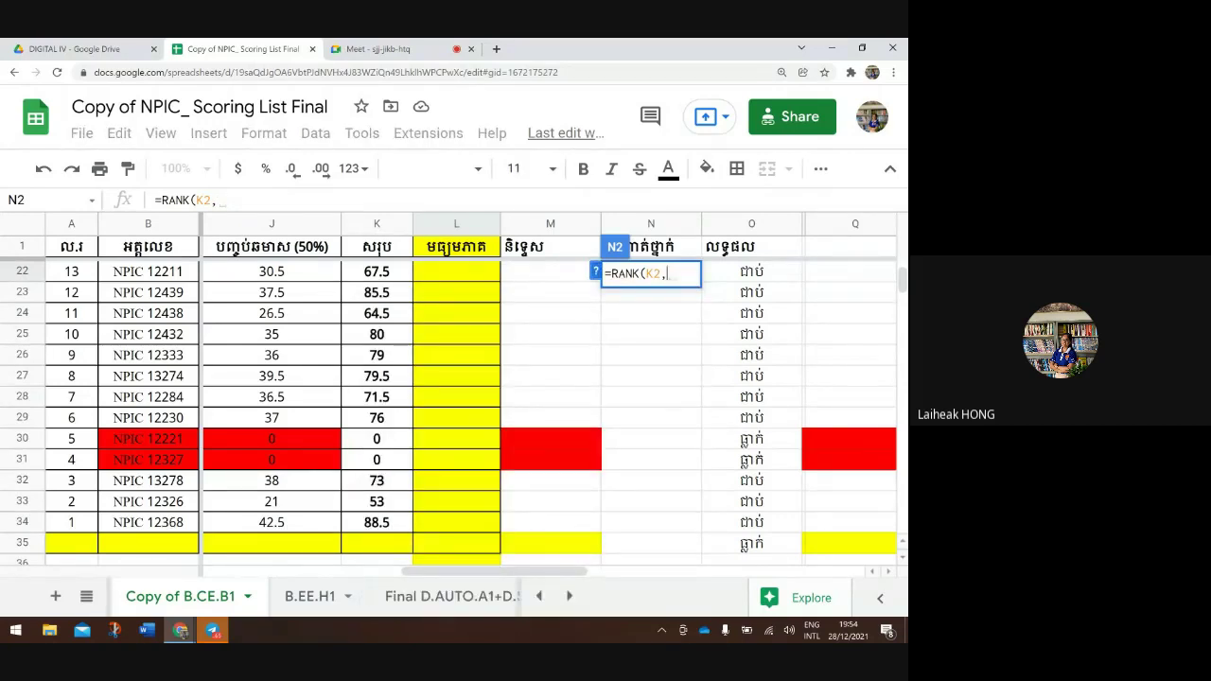
Add the totals K2:K34 as the comparison range in the RANK formula in N2
scroll(448, 416, "up", 7)
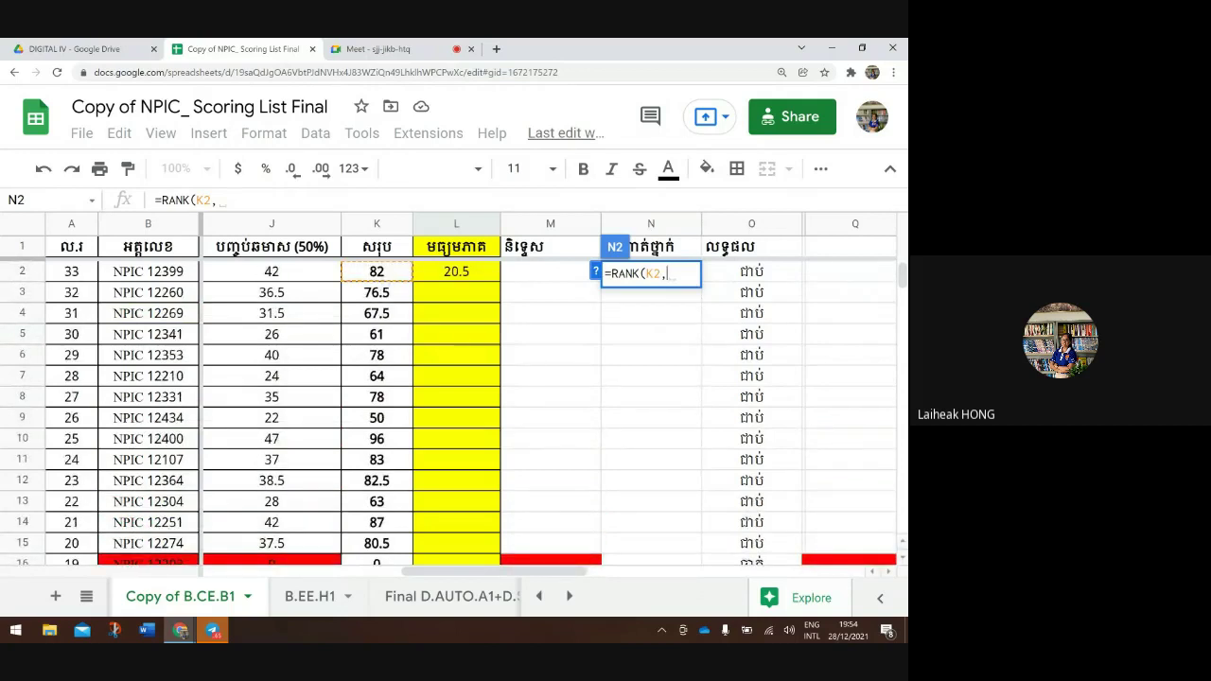
left_click_drag(376, 270, 377, 438)
right_click(395, 437)
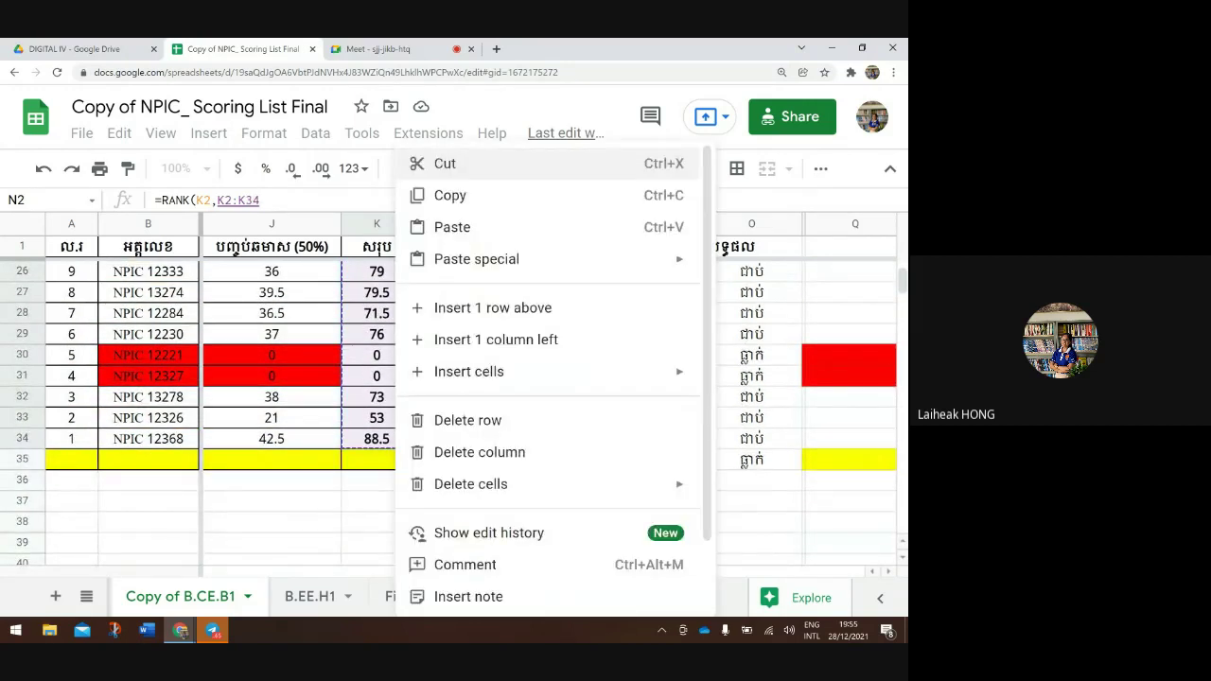
key("Escape")
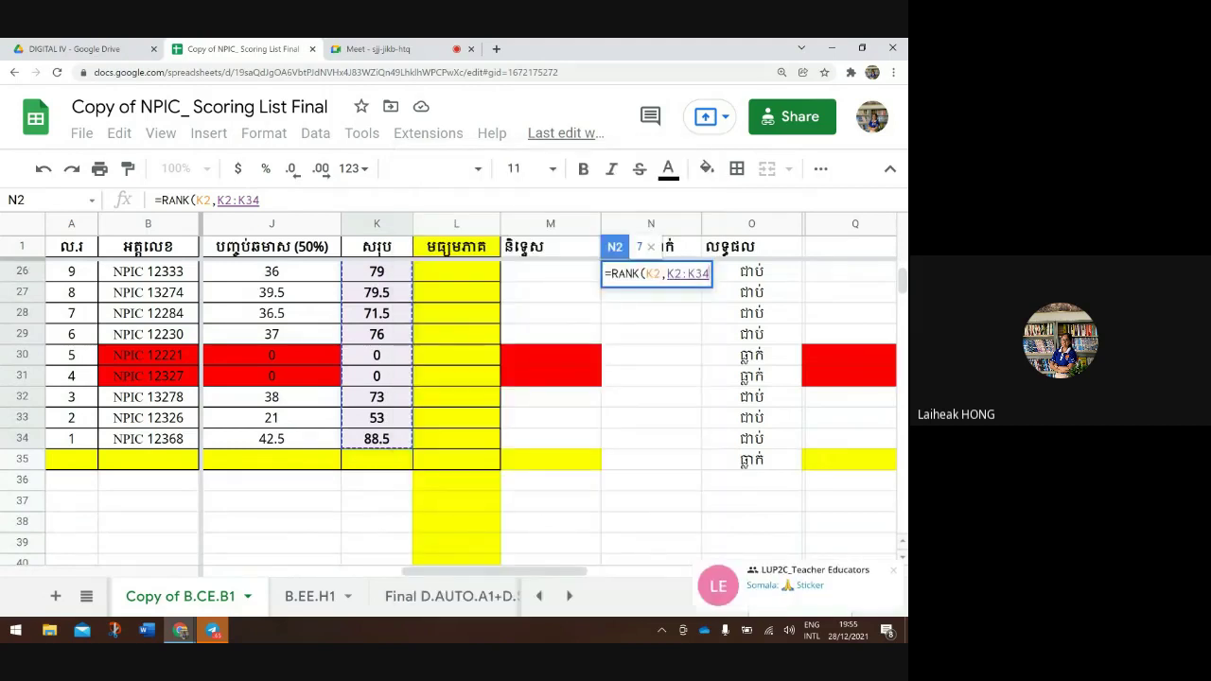
Lock the rows of the ranking range as K$2:K$34 and close the RANK formula's parenthesis
left_click(668, 274)
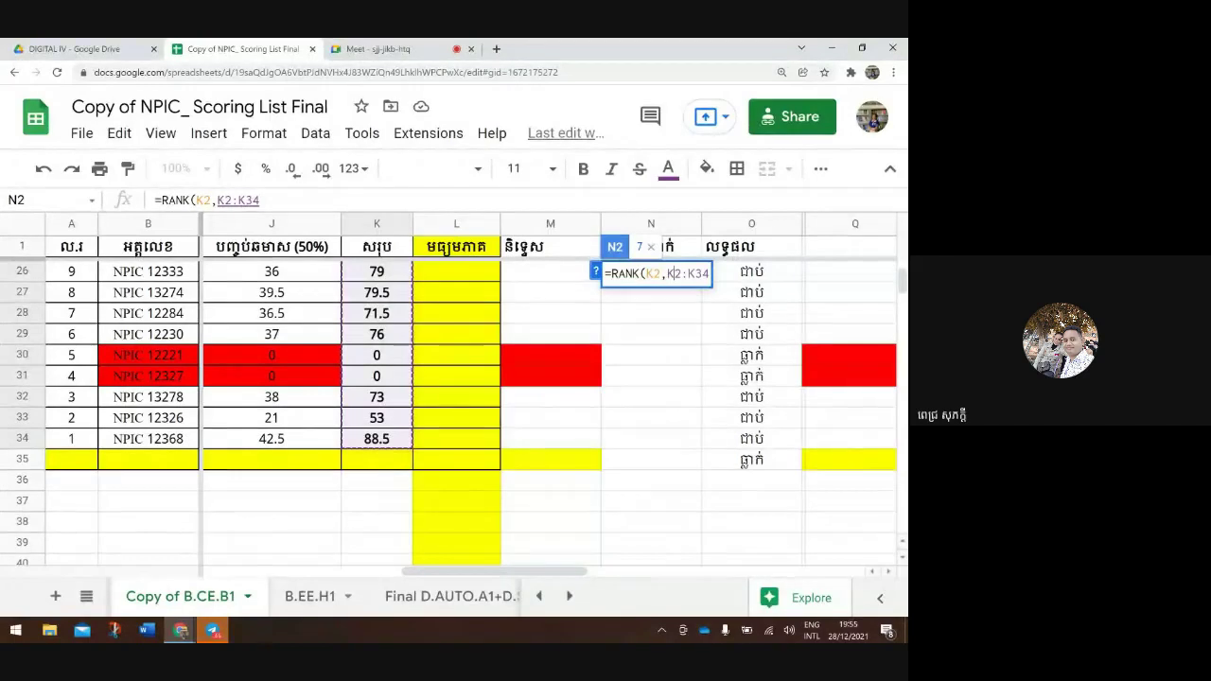
type("$")
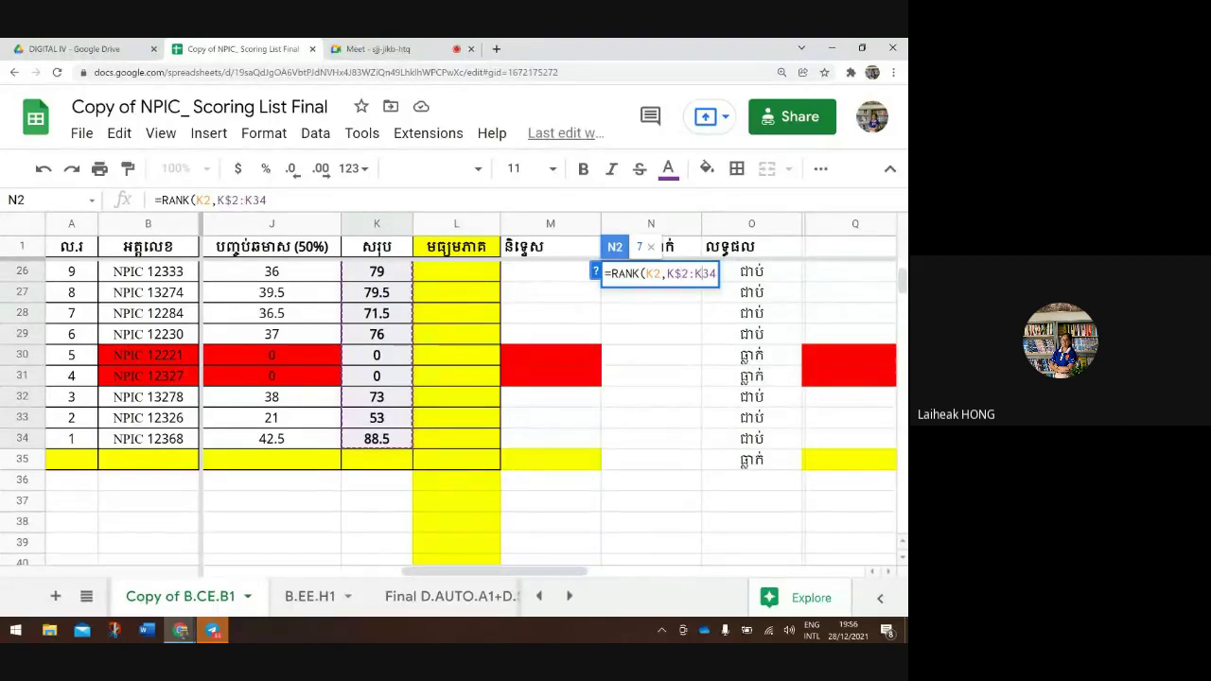
type("$34)")
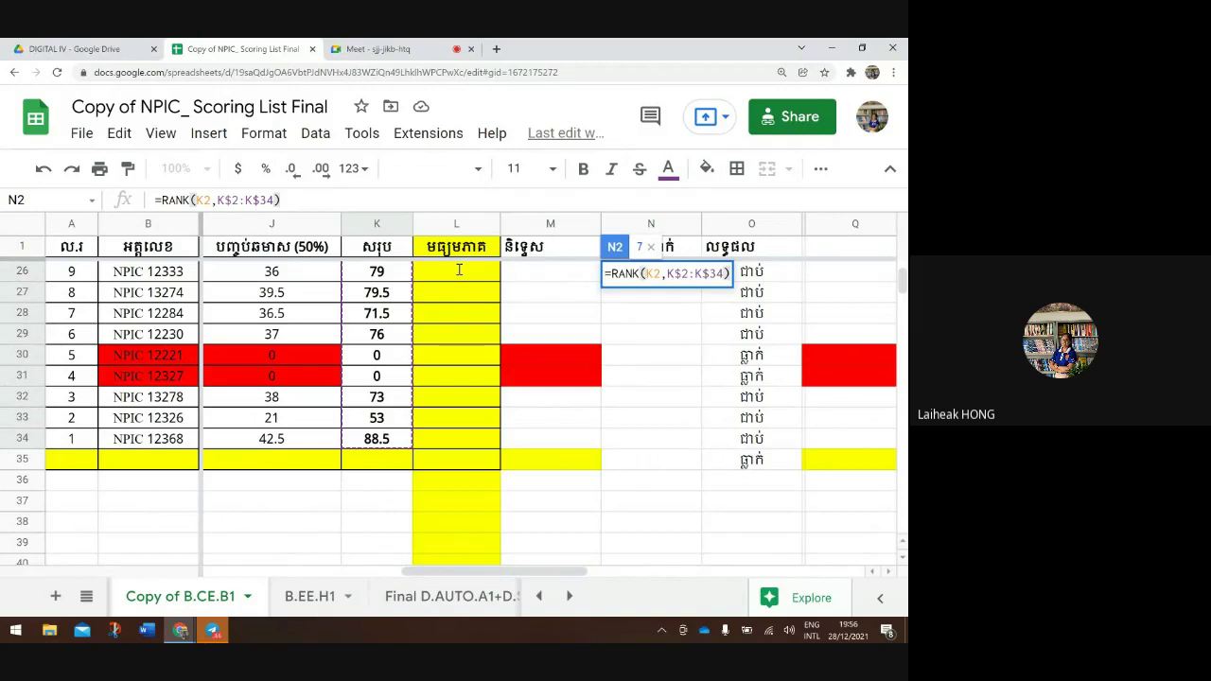
Lock the range's columns too, enter =RANK(K2,$K$2:$K$34) in N2, and accept the suggested autofill for the rest of column N
key("Left")
key("Left")
key("Left")
key("Left")
key("Left")
key("Left")
key("Left")
key("Left")
key("Left")
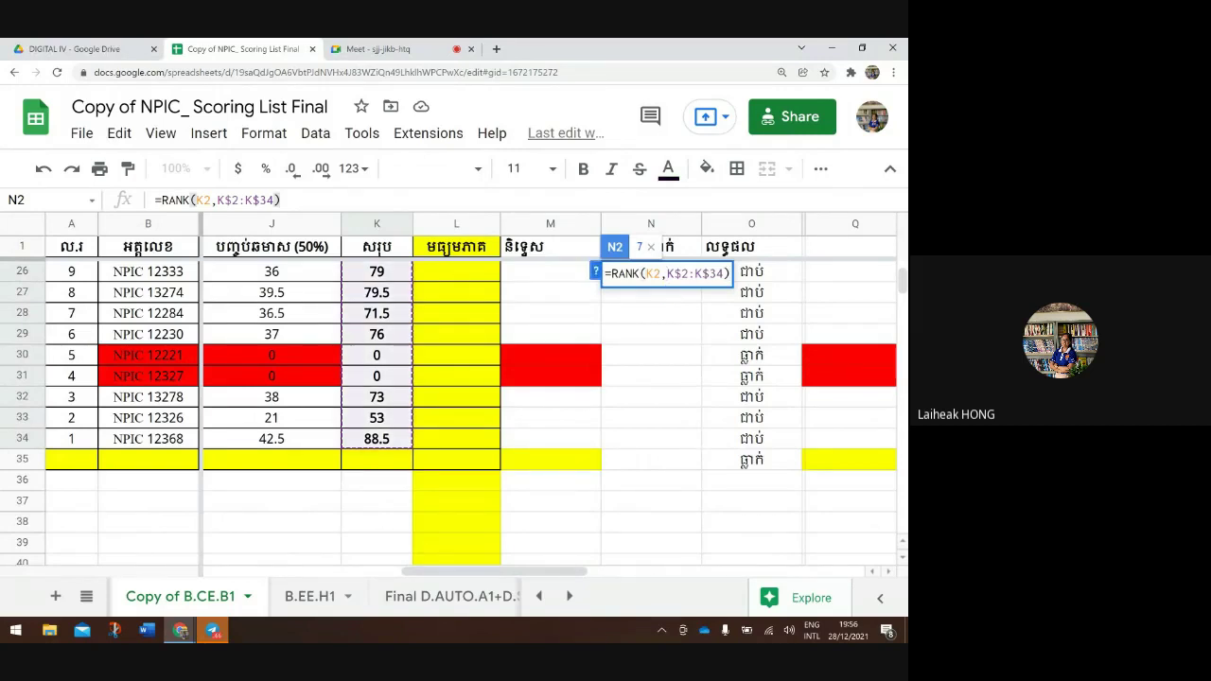
type("$")
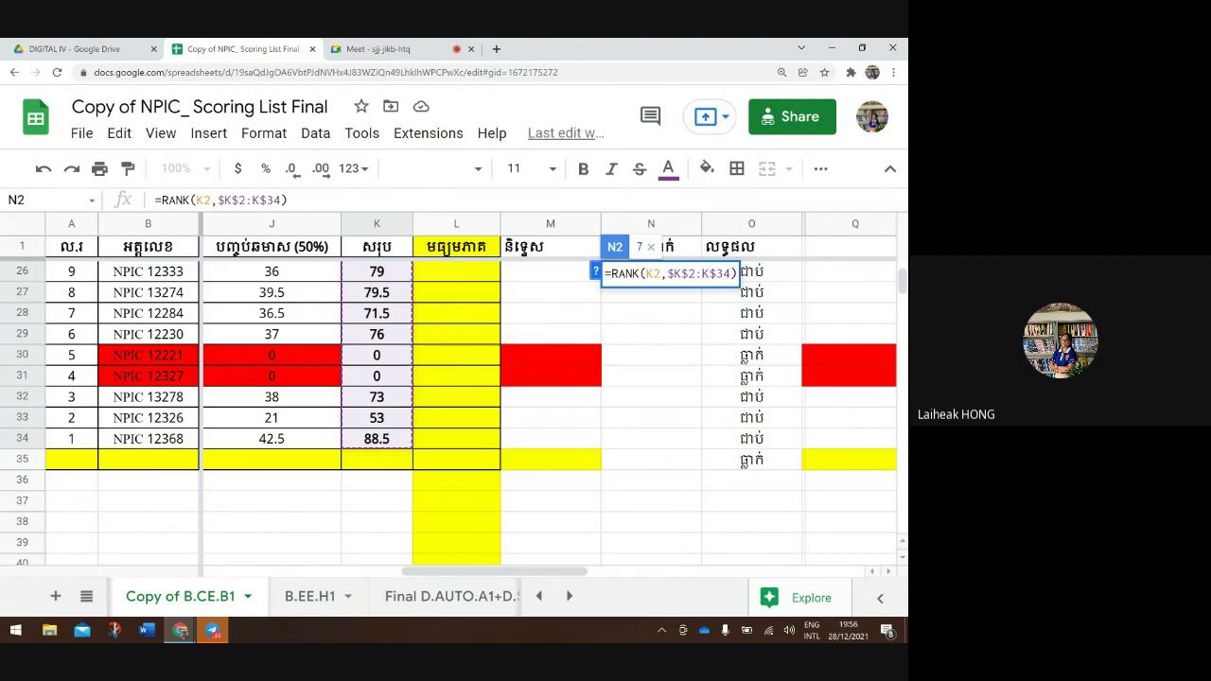
type("$")
key("Return")
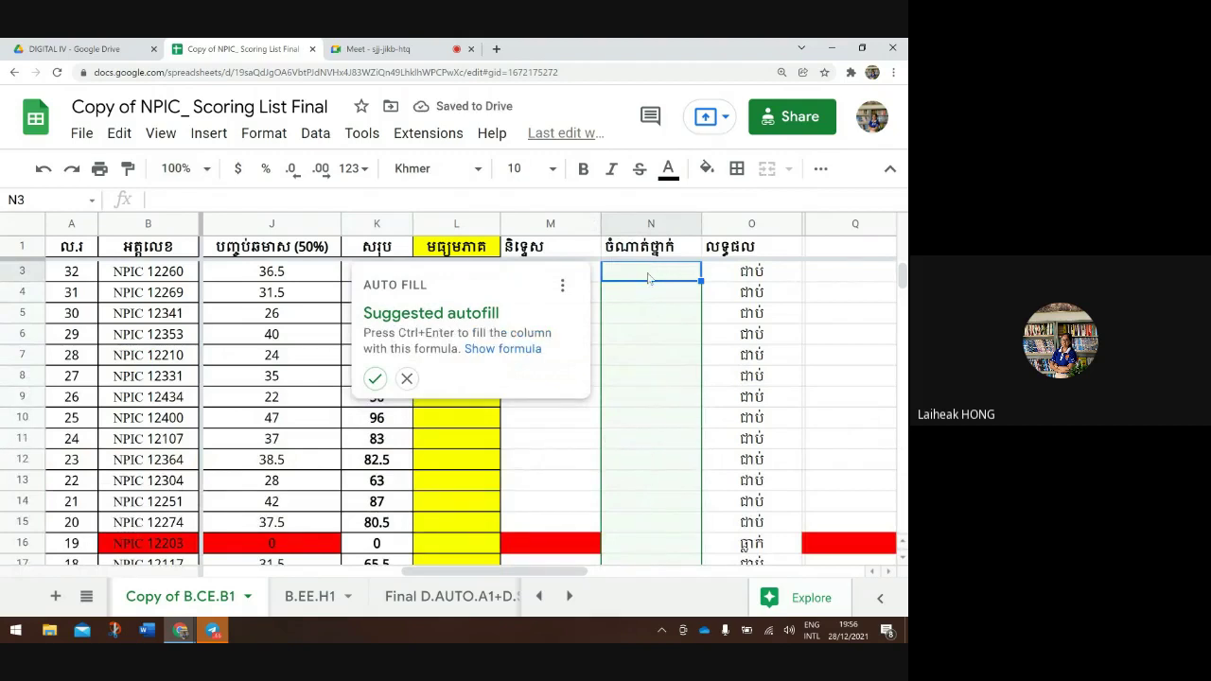
left_click(376, 380)
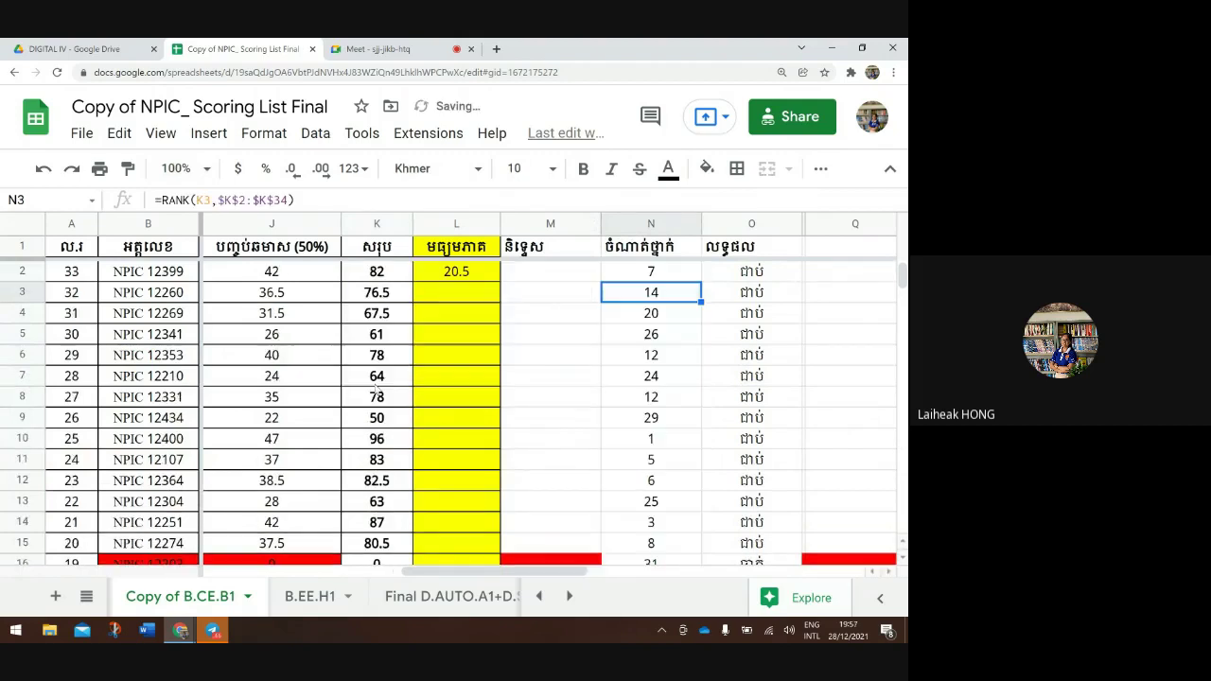
Check the ranks and copied formulas in column N against the totals in column K down to row 34
left_click(682, 364)
scroll(682, 364, "down", 8)
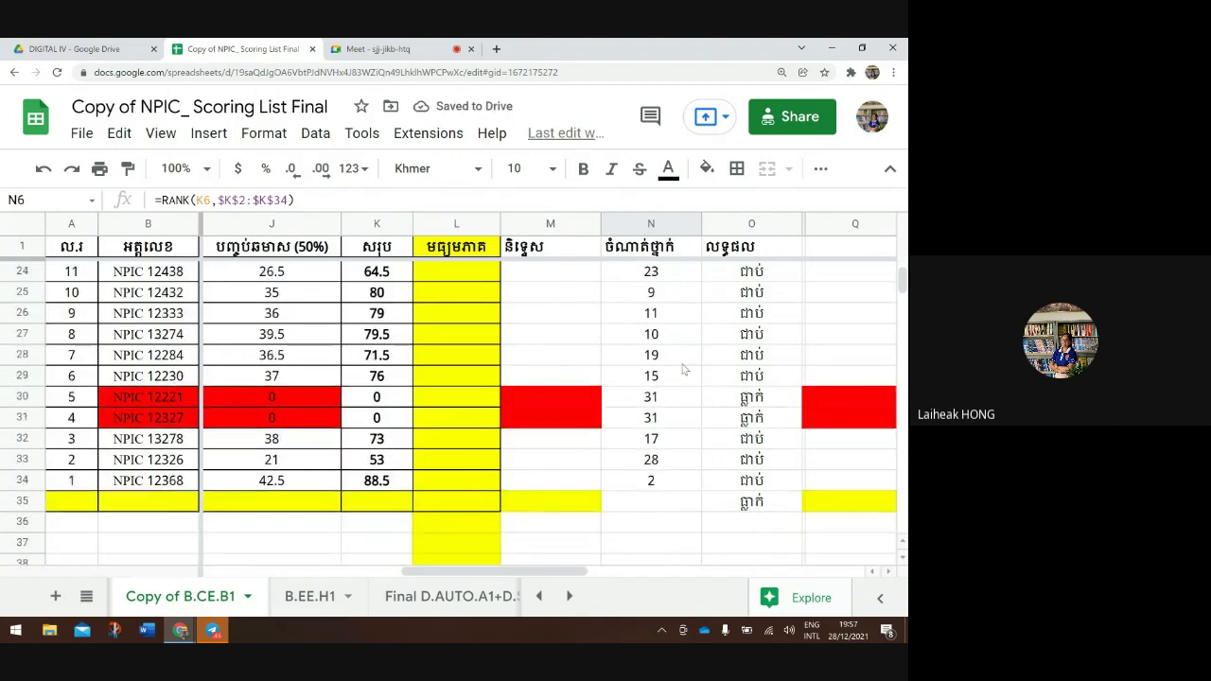
scroll(683, 369, "up", 5)
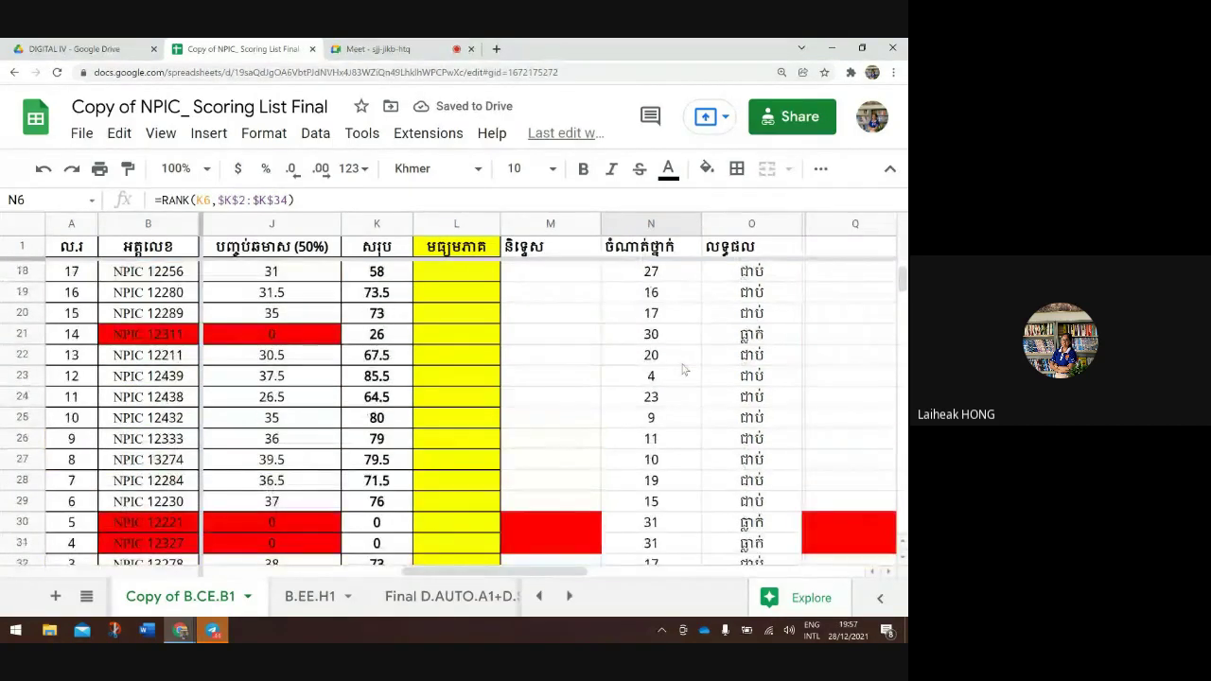
scroll(683, 369, "up", 4)
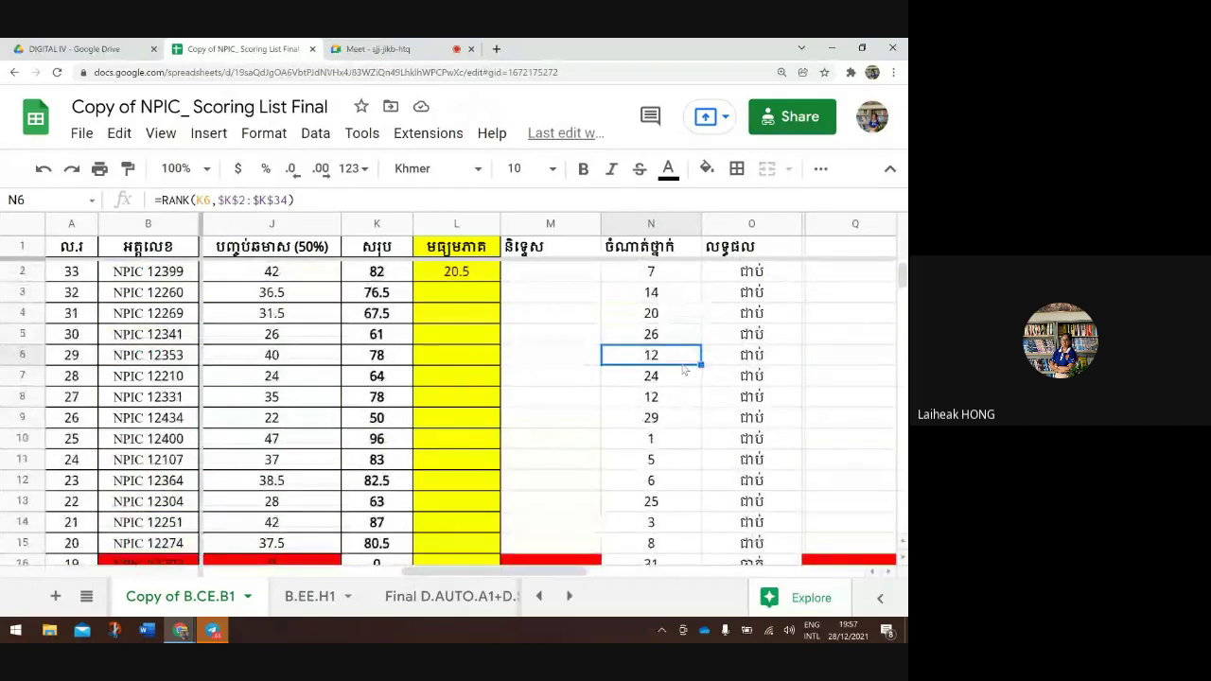
scroll(684, 369, "down", 1)
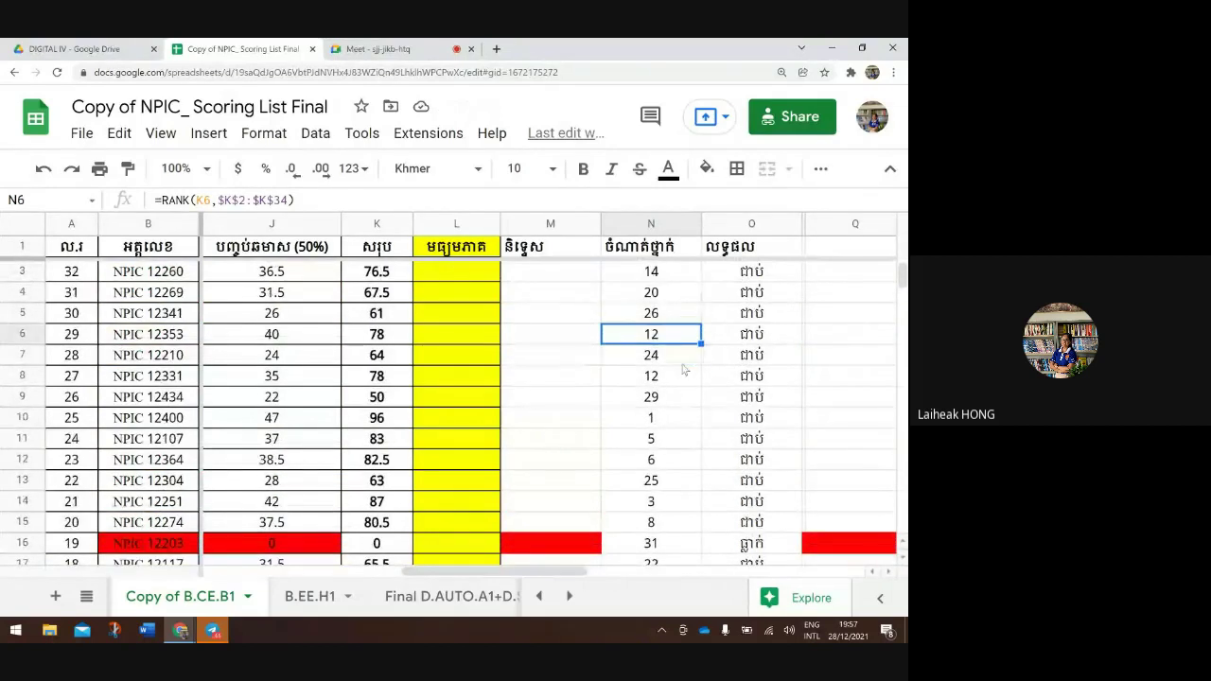
left_click(669, 423)
scroll(670, 428, "down", 6)
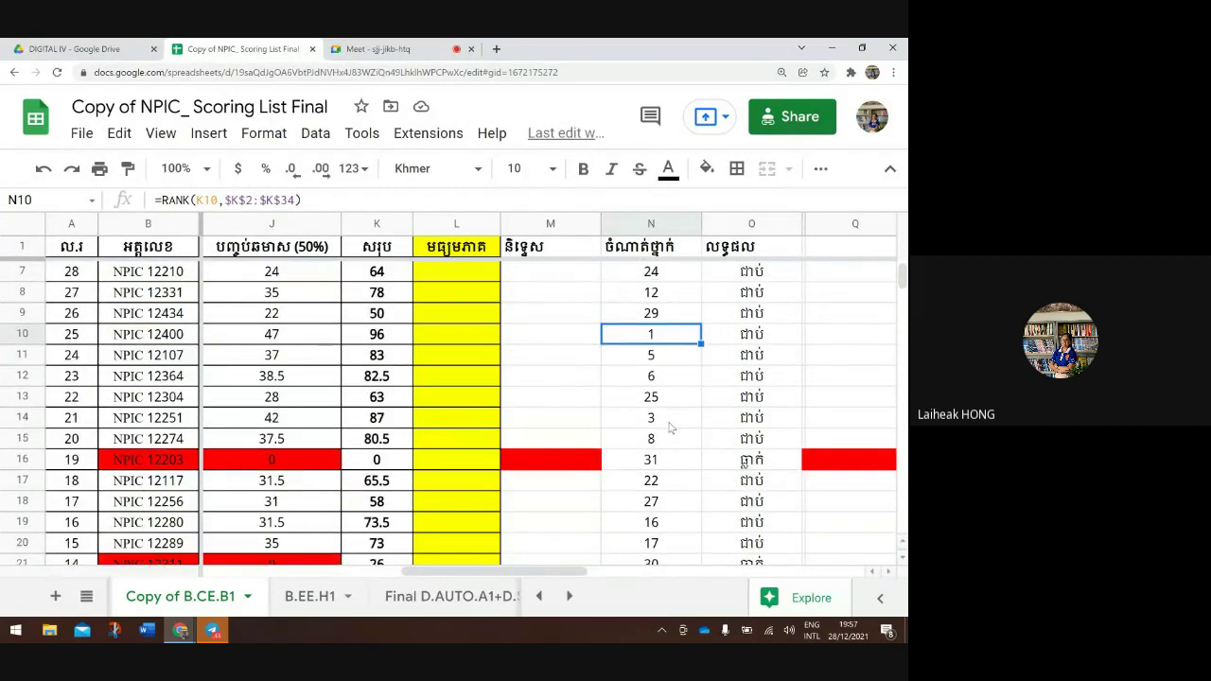
scroll(669, 427, "down", 3)
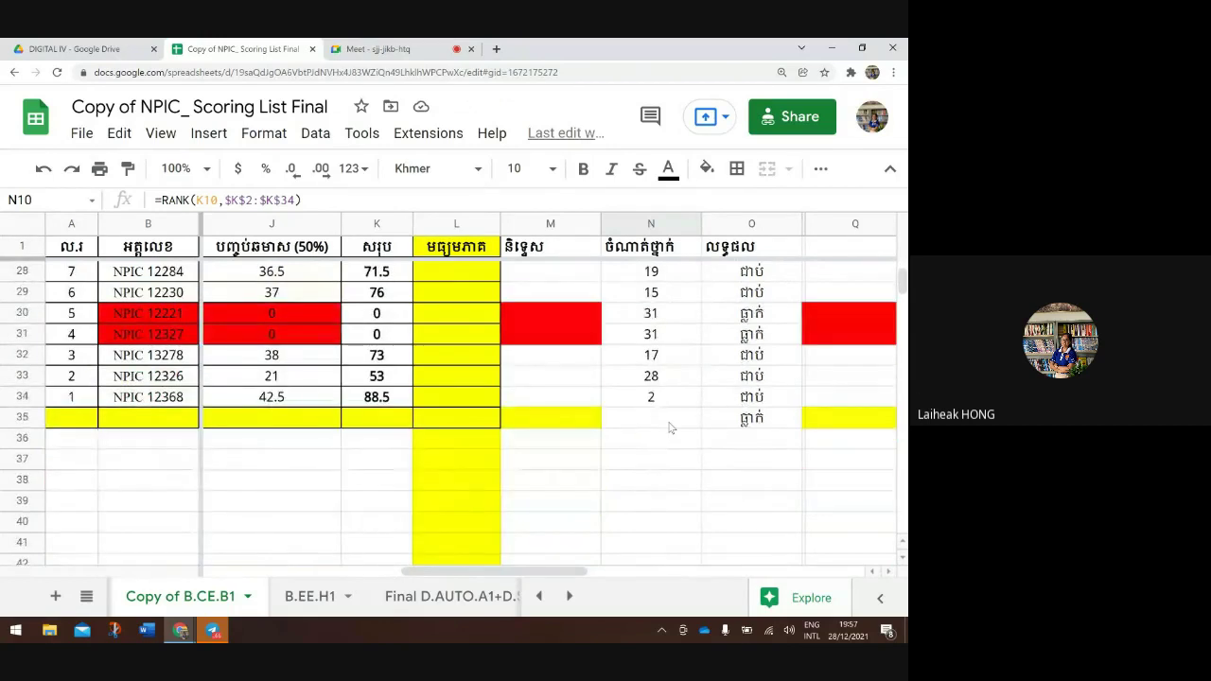
scroll(738, 369, "up", 9)
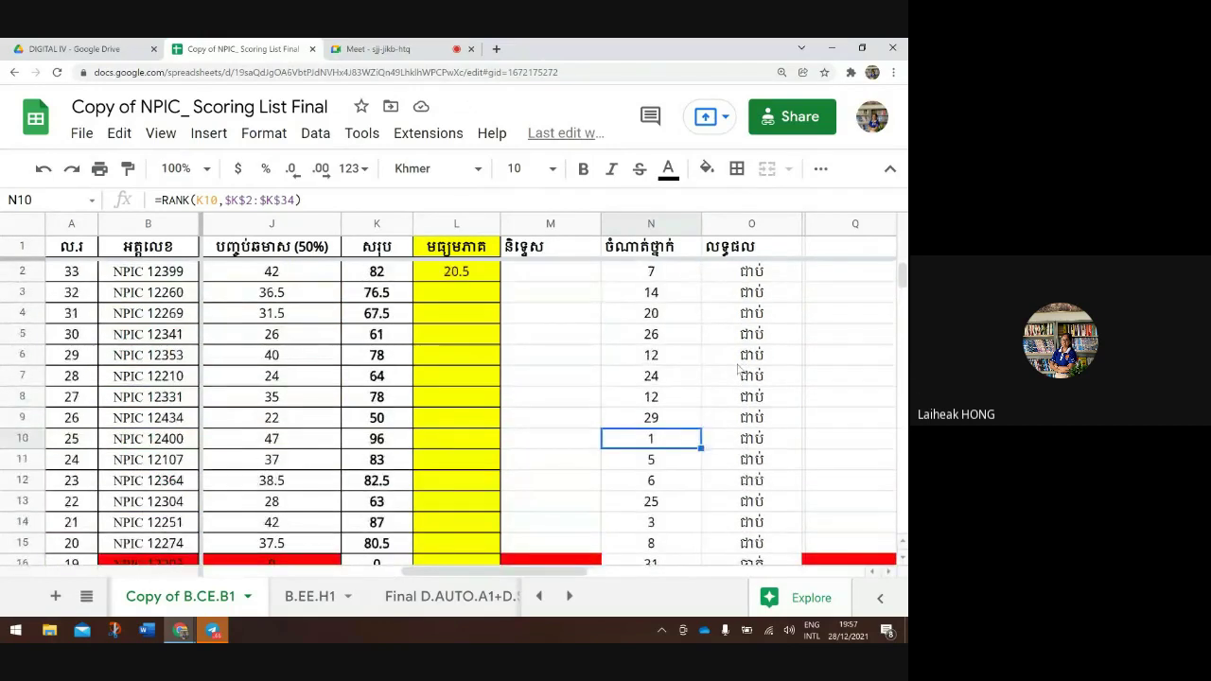
Examine the complete RANK formula in N2 and compare it with the copied formula in N5
left_click(667, 276)
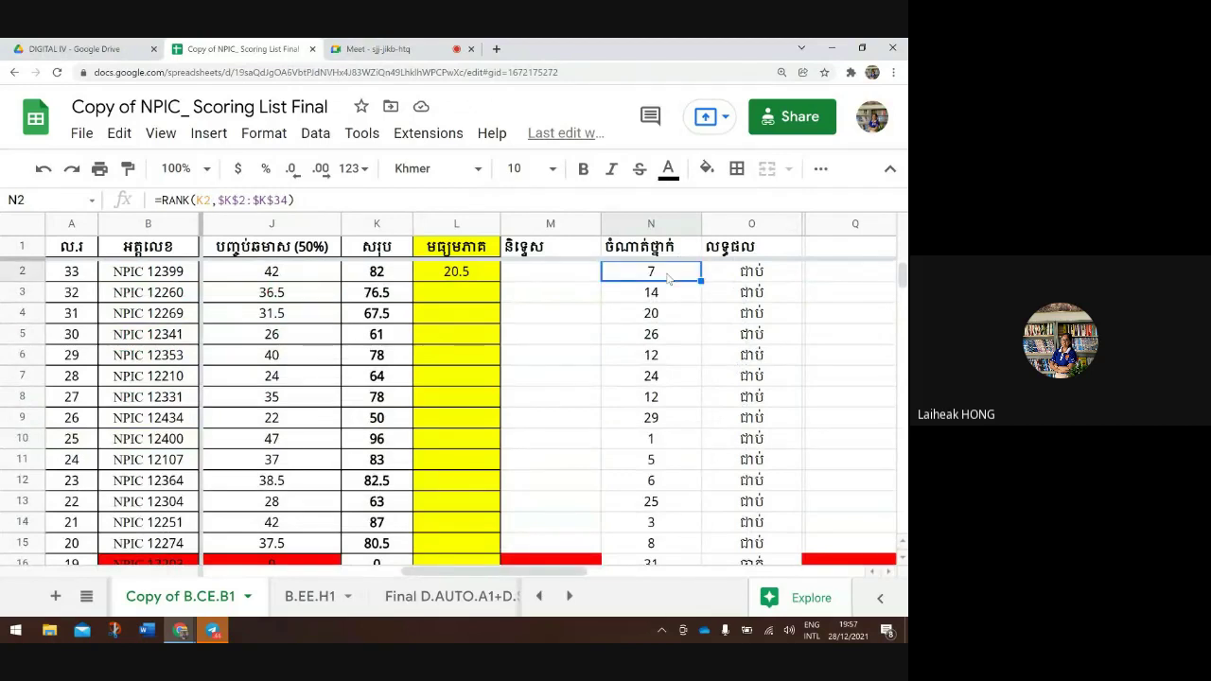
left_click(313, 200)
key("Left")
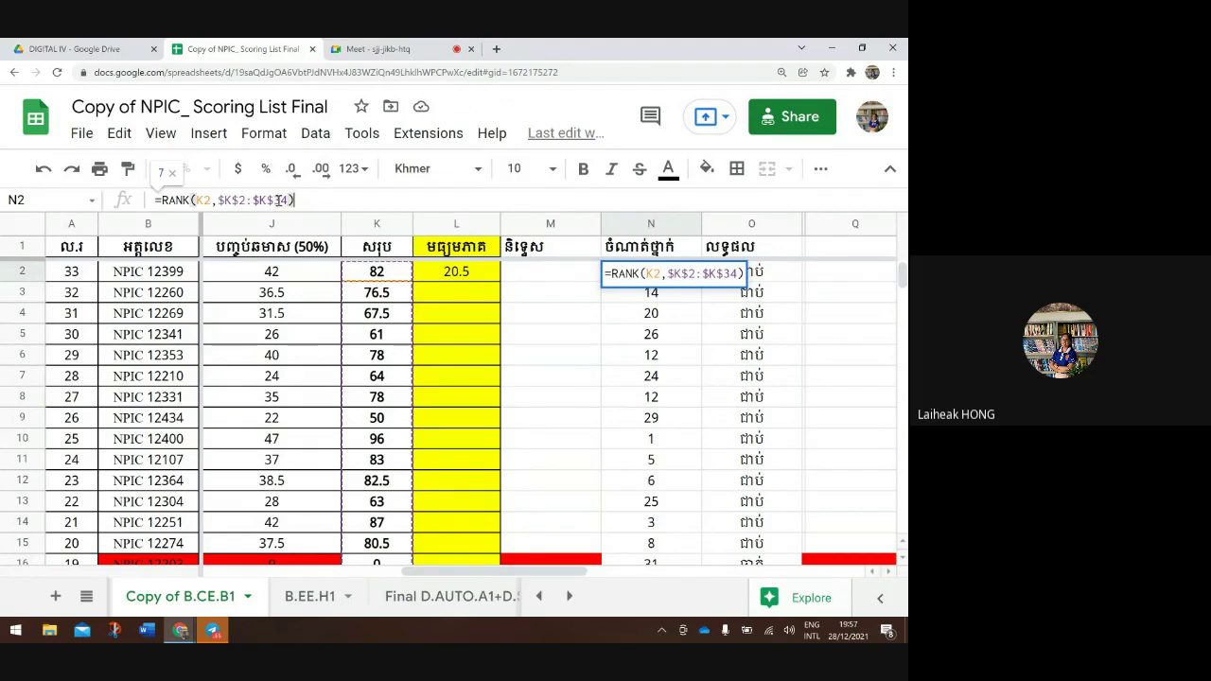
key("Right")
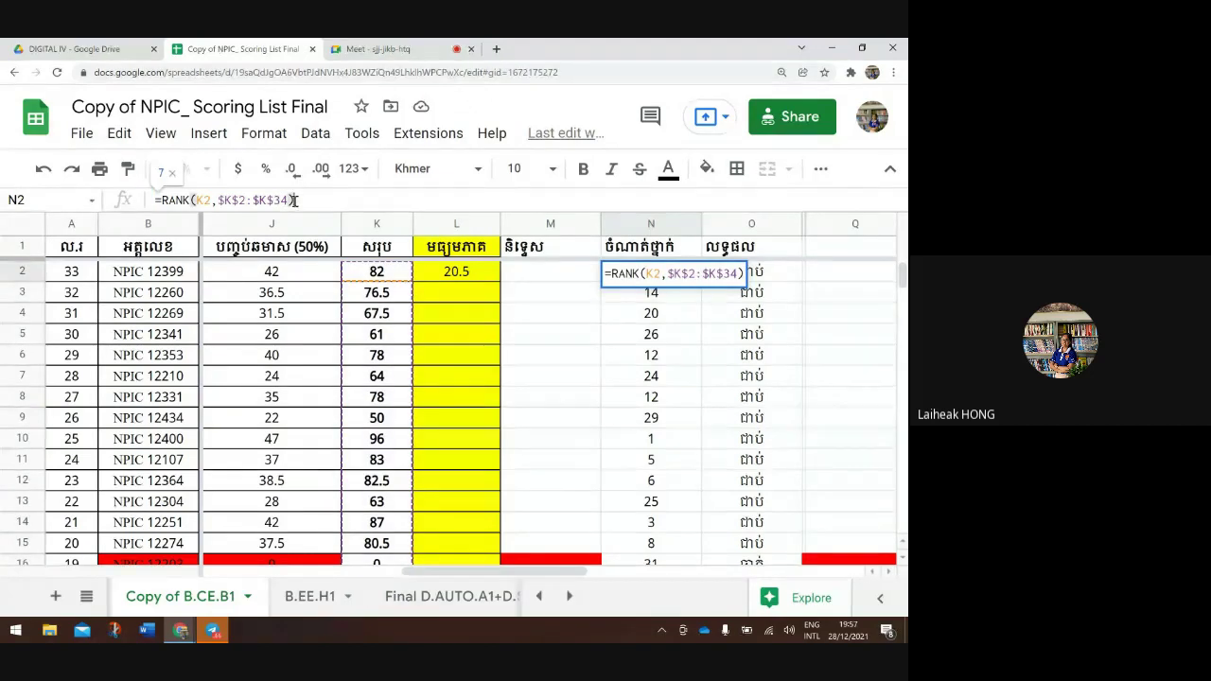
left_click_drag(303, 199, 156, 202)
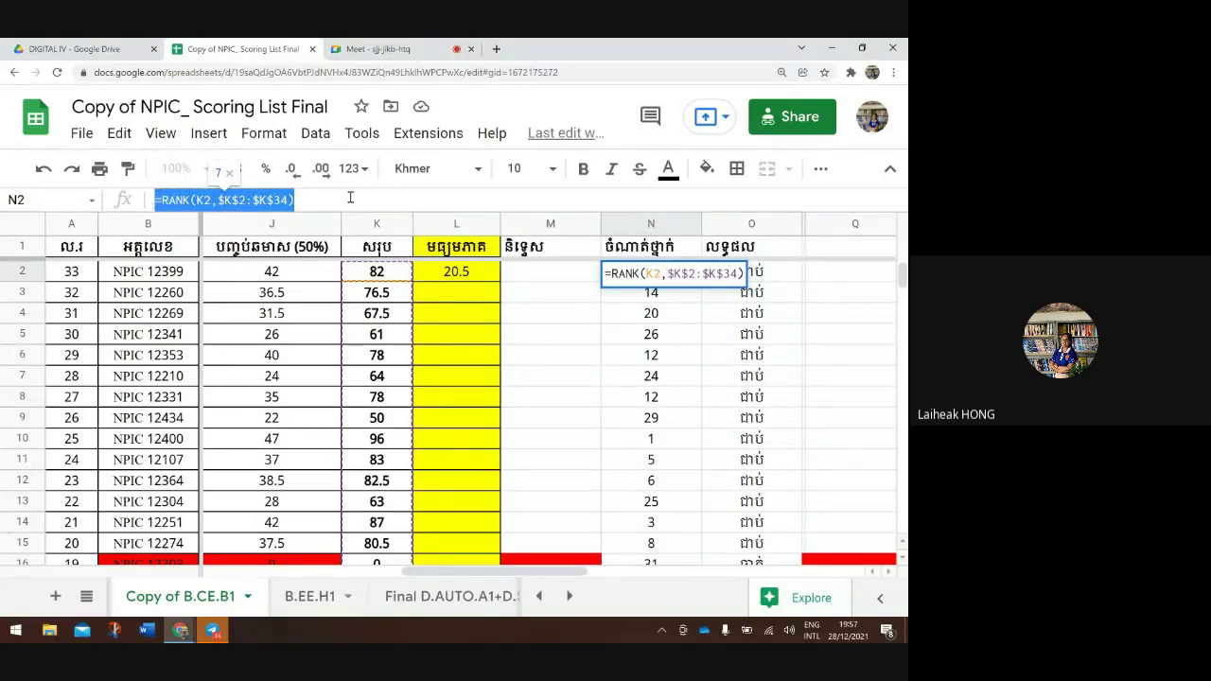
left_click(634, 336)
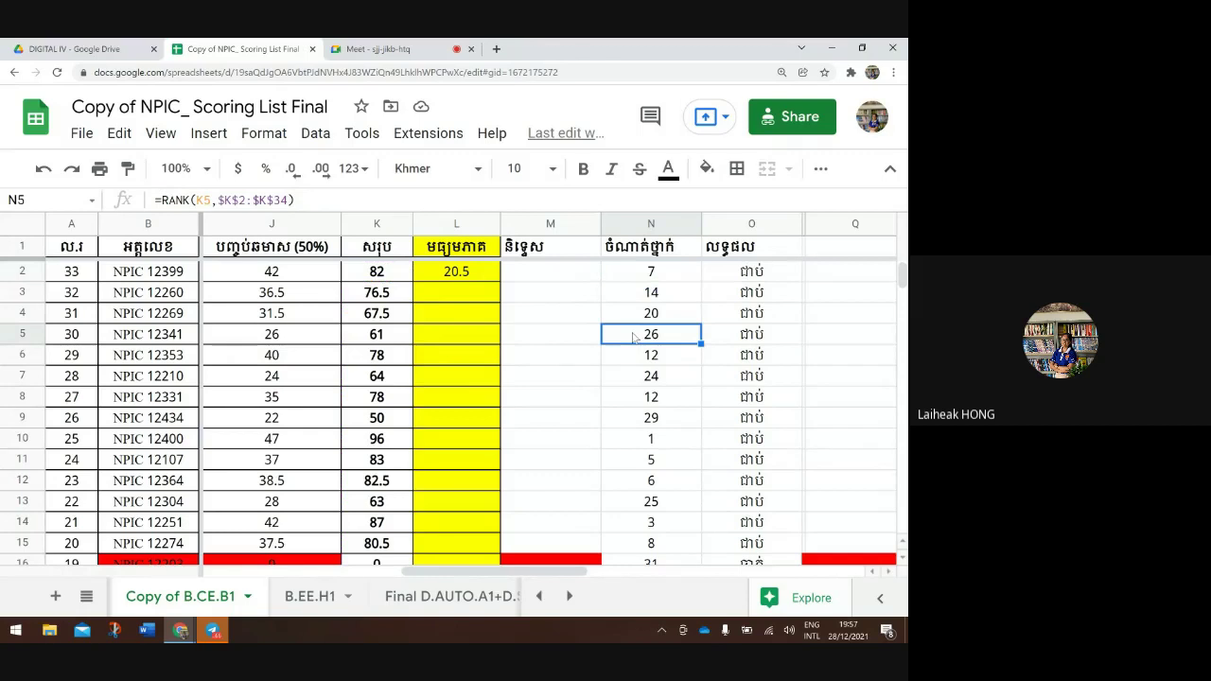
left_click(678, 279)
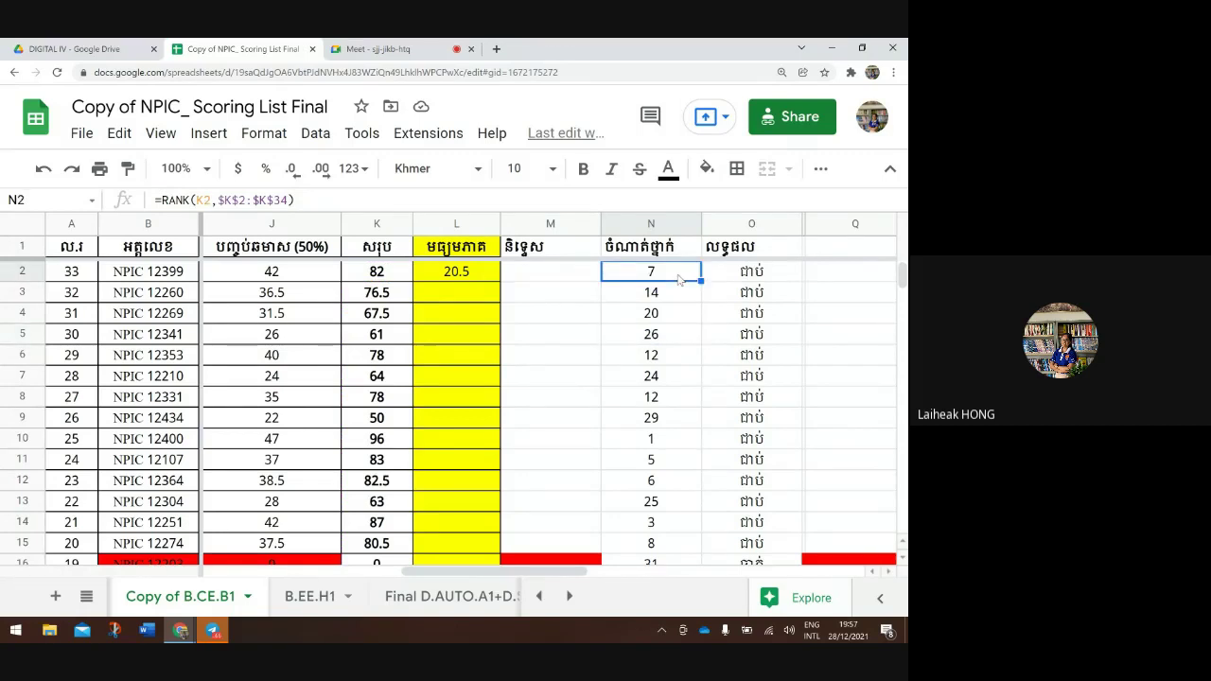
Check the ranks down column N to row 34, including the formulas of the zero-total students in N30 and N31
scroll(678, 279, "down", 10)
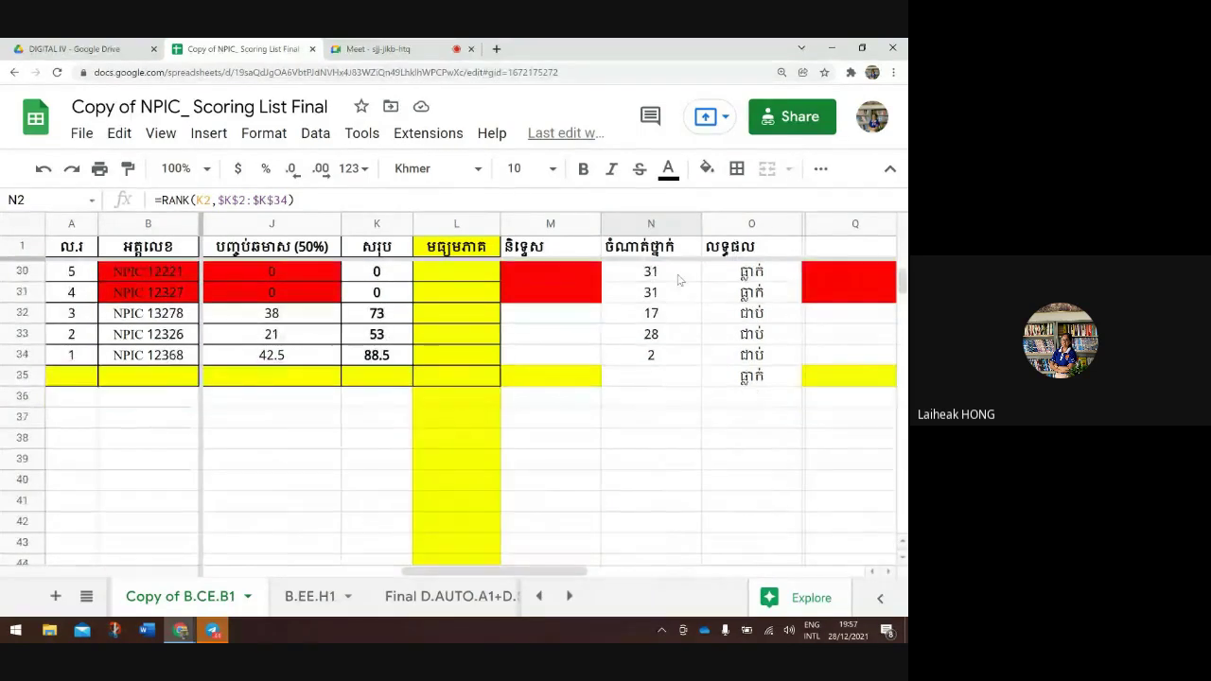
scroll(678, 279, "up", 3)
left_click(674, 332)
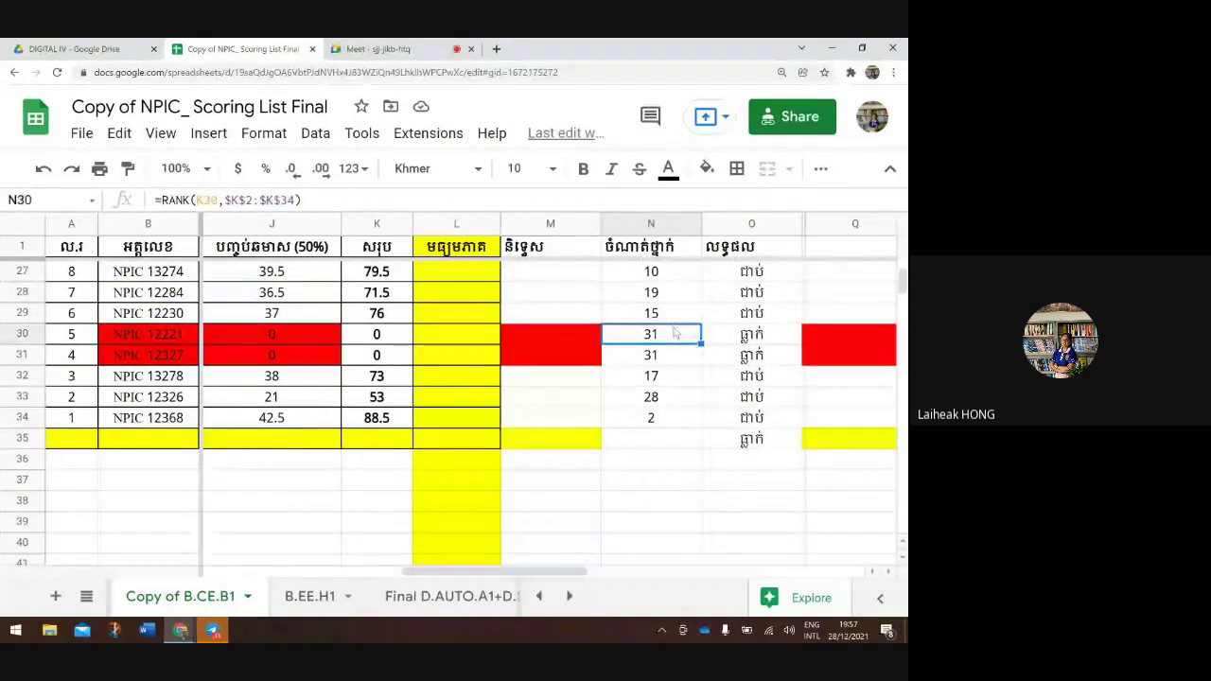
left_click(675, 364)
scroll(676, 369, "up", 1)
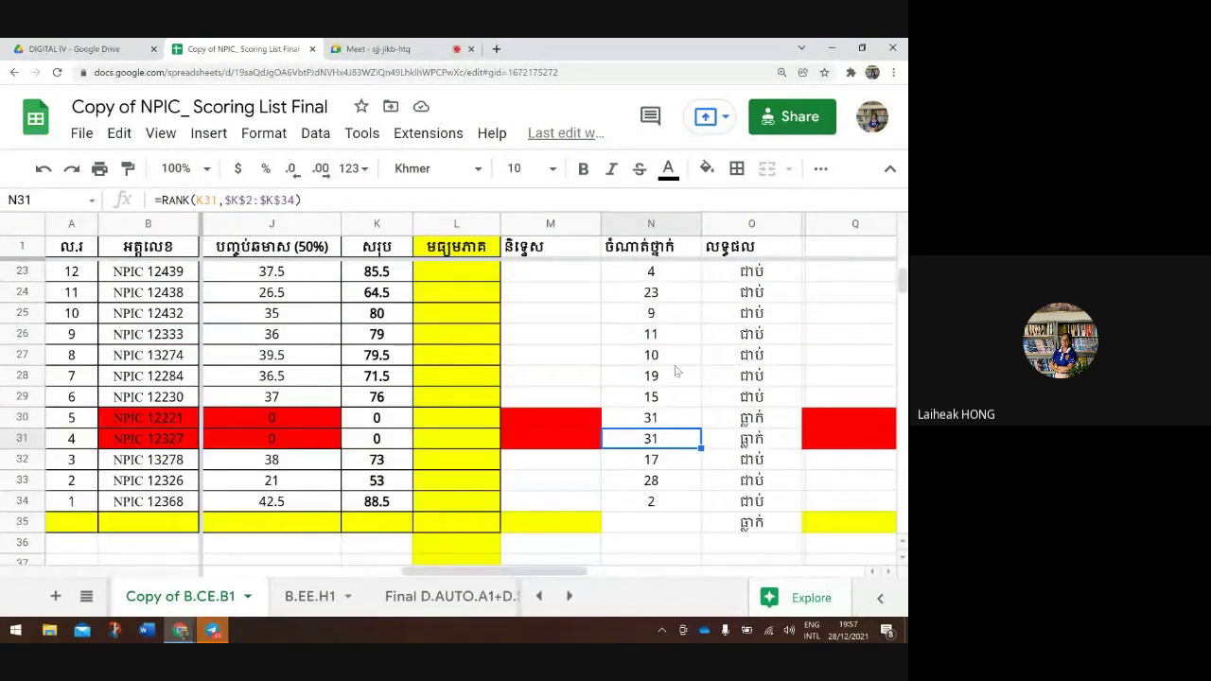
scroll(676, 371, "up", 7)
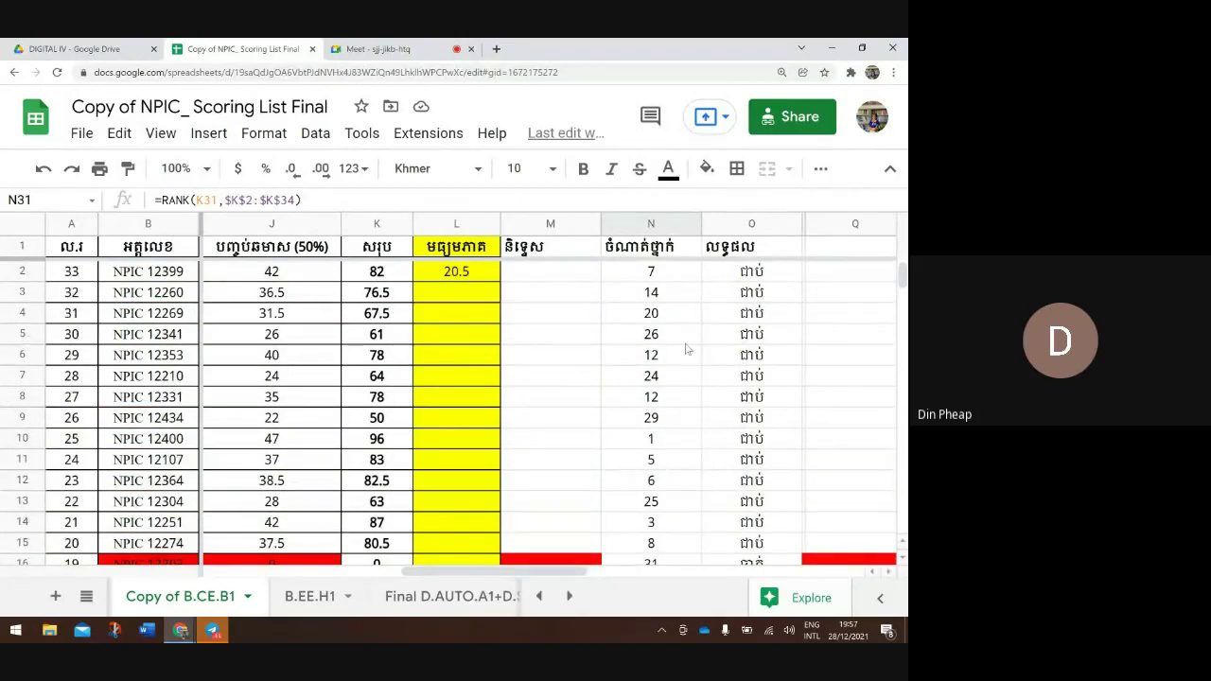
left_click(668, 337)
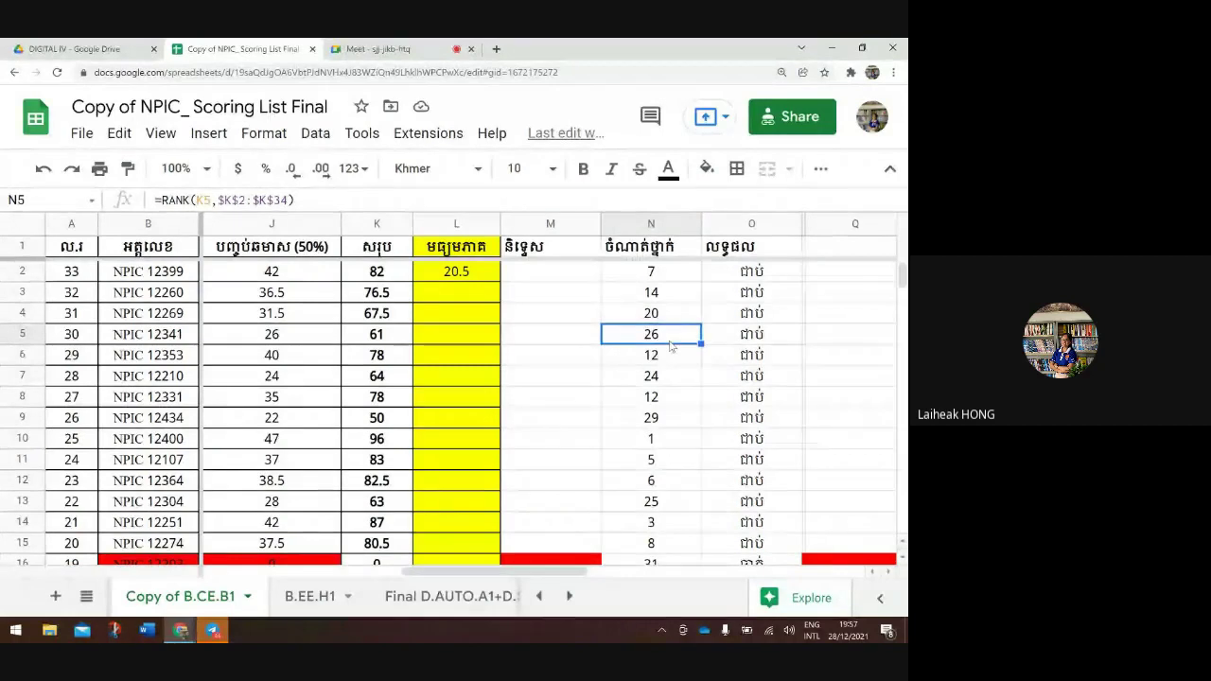
left_click(673, 273)
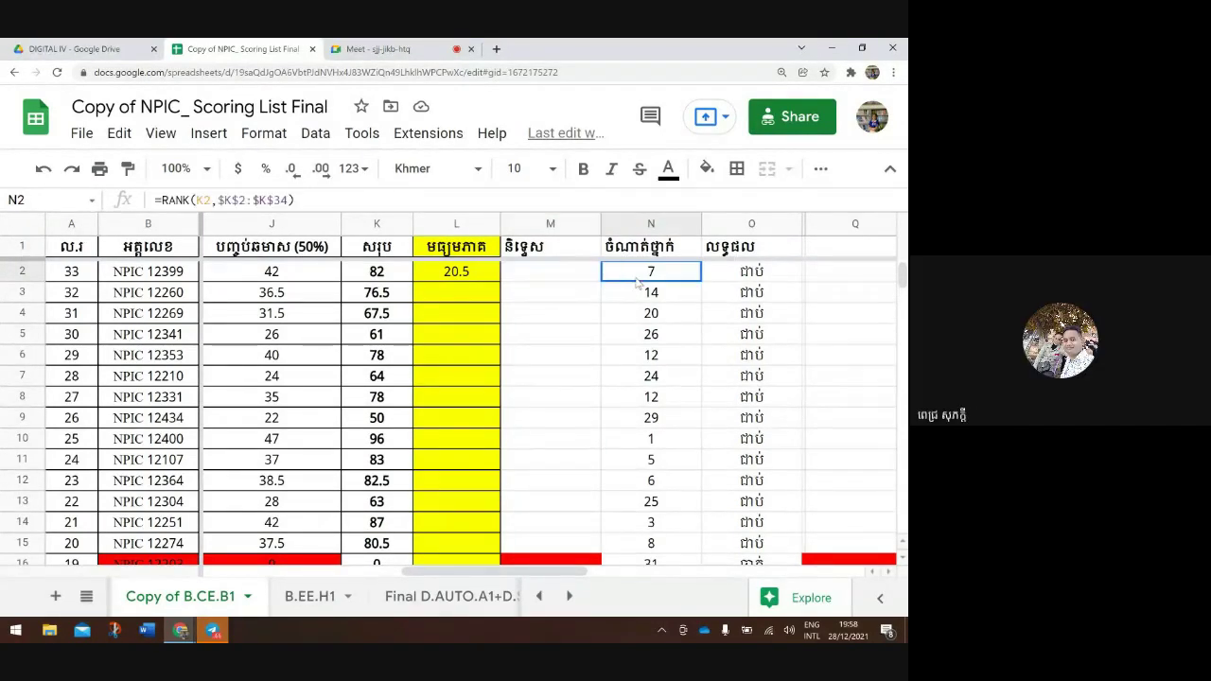
Clear the ranking formulas from N2:N35
left_click_drag(639, 274, 646, 510)
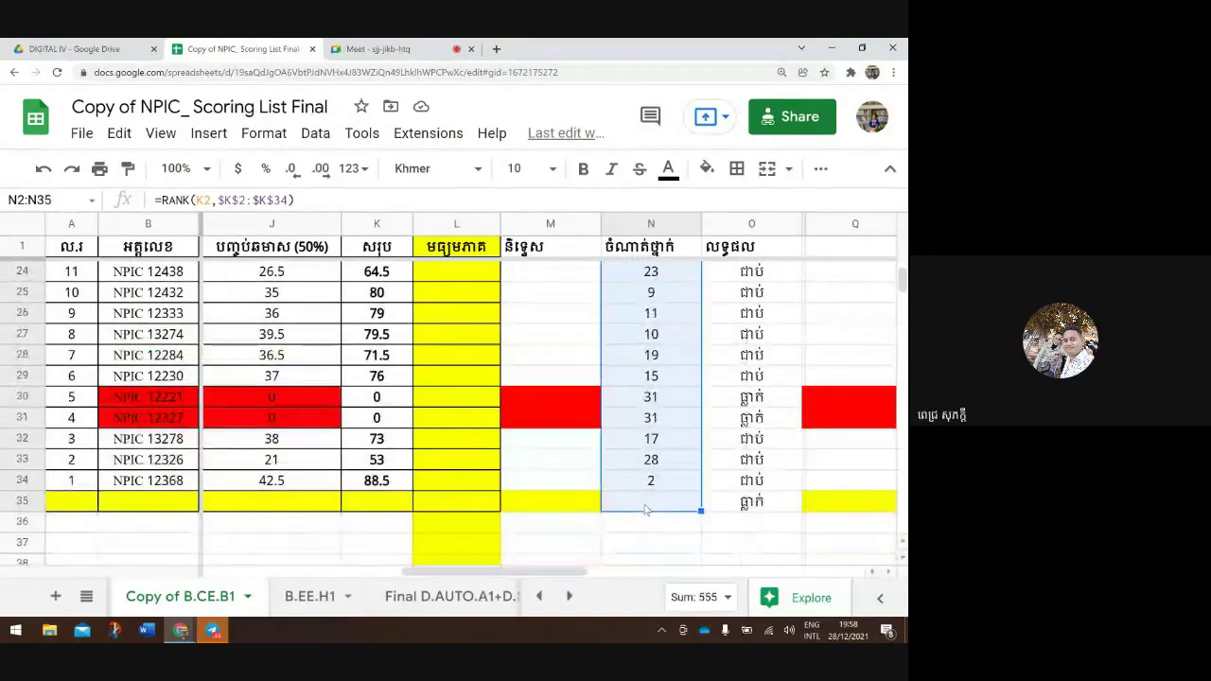
key("Delete")
scroll(646, 511, "up", 7)
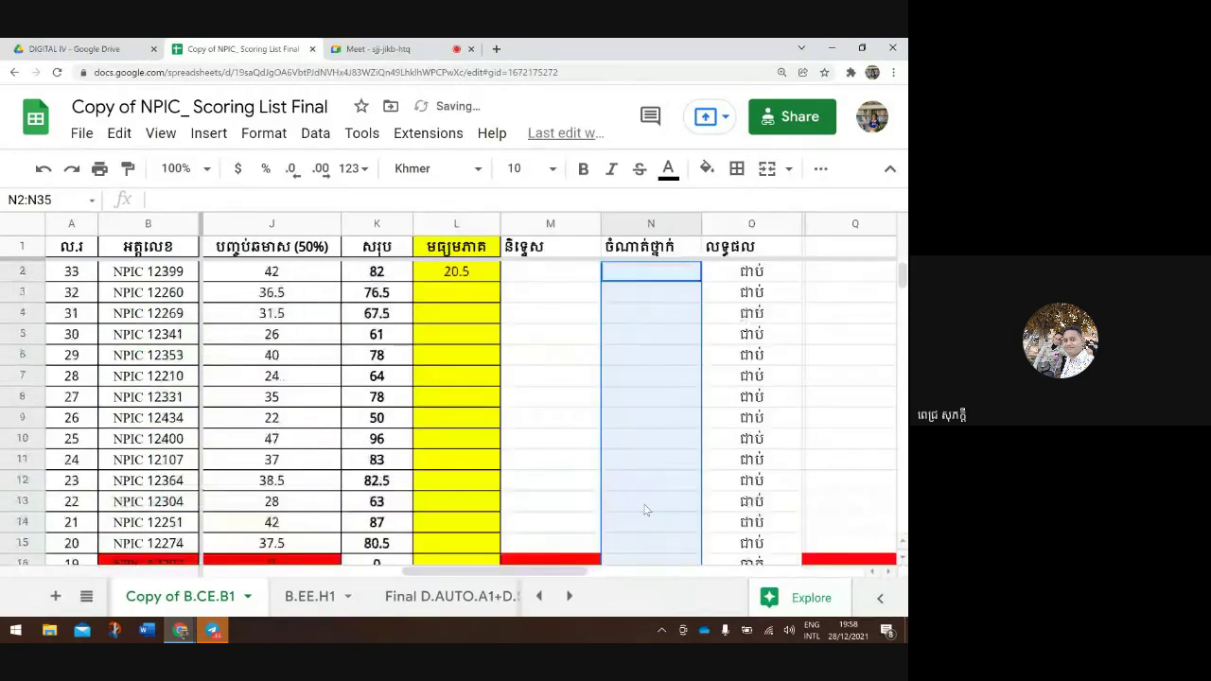
scroll(645, 511, "right", 2)
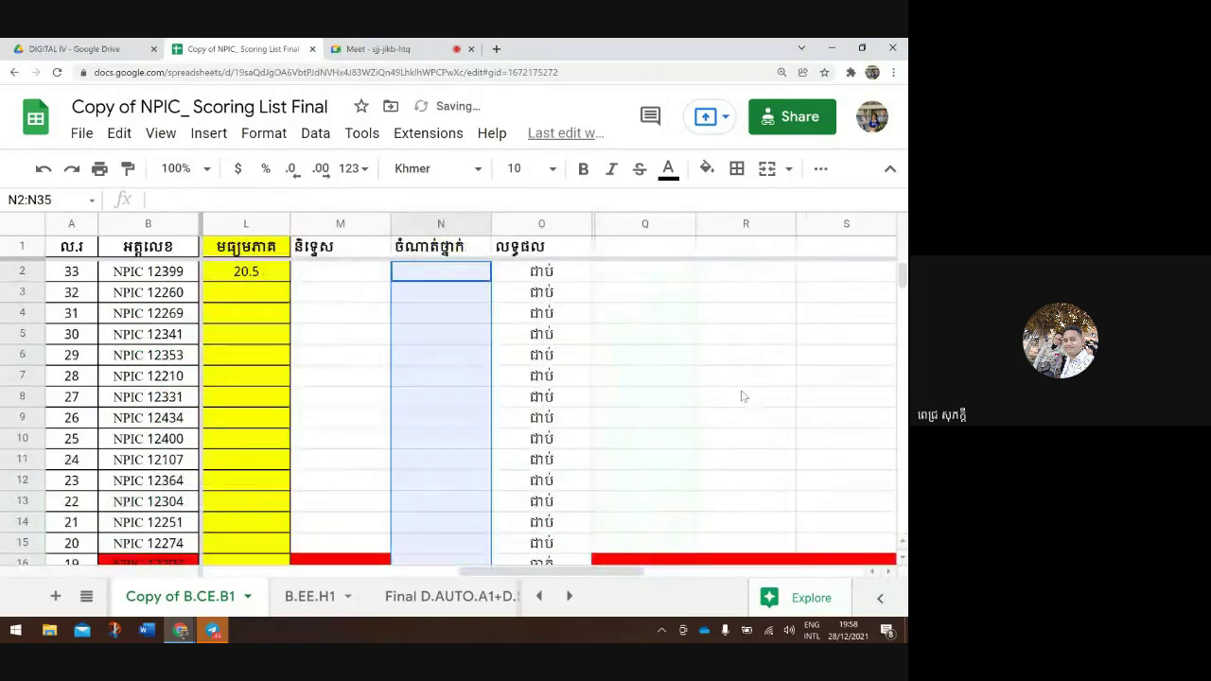
Start a RANK formula in N2 with K2 as the value and the totals K2:K34 as the comparison range
left_click(448, 279)
scroll(448, 281, "left", 3)
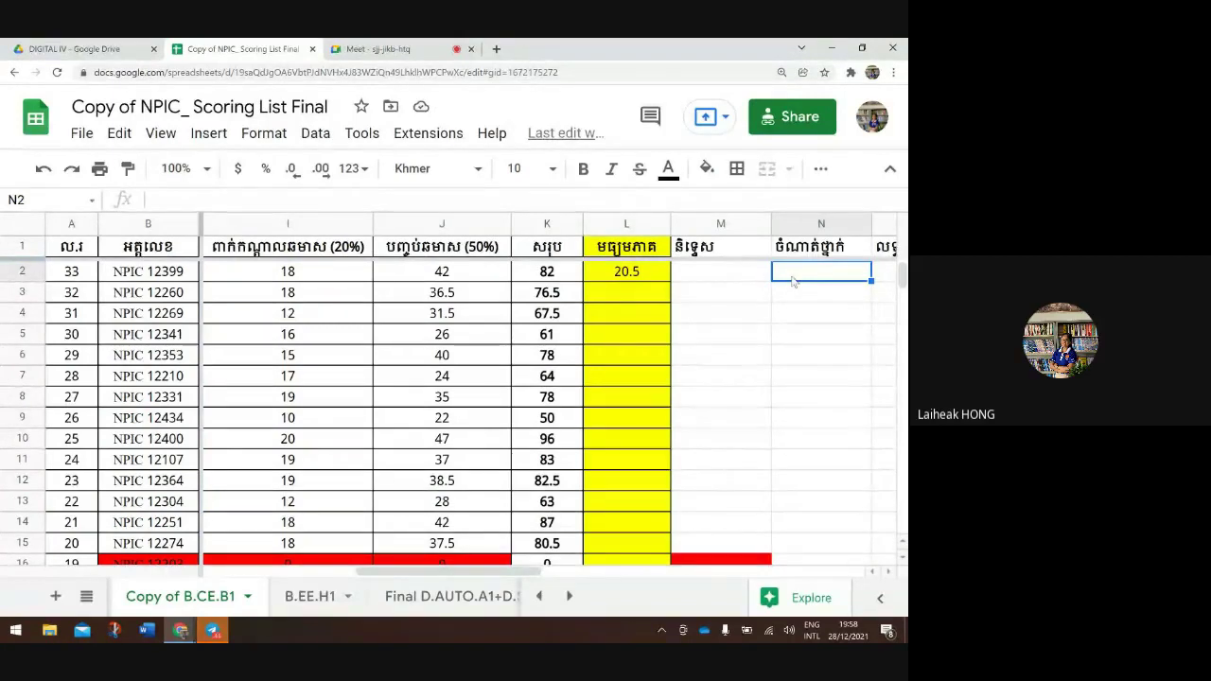
type("=")
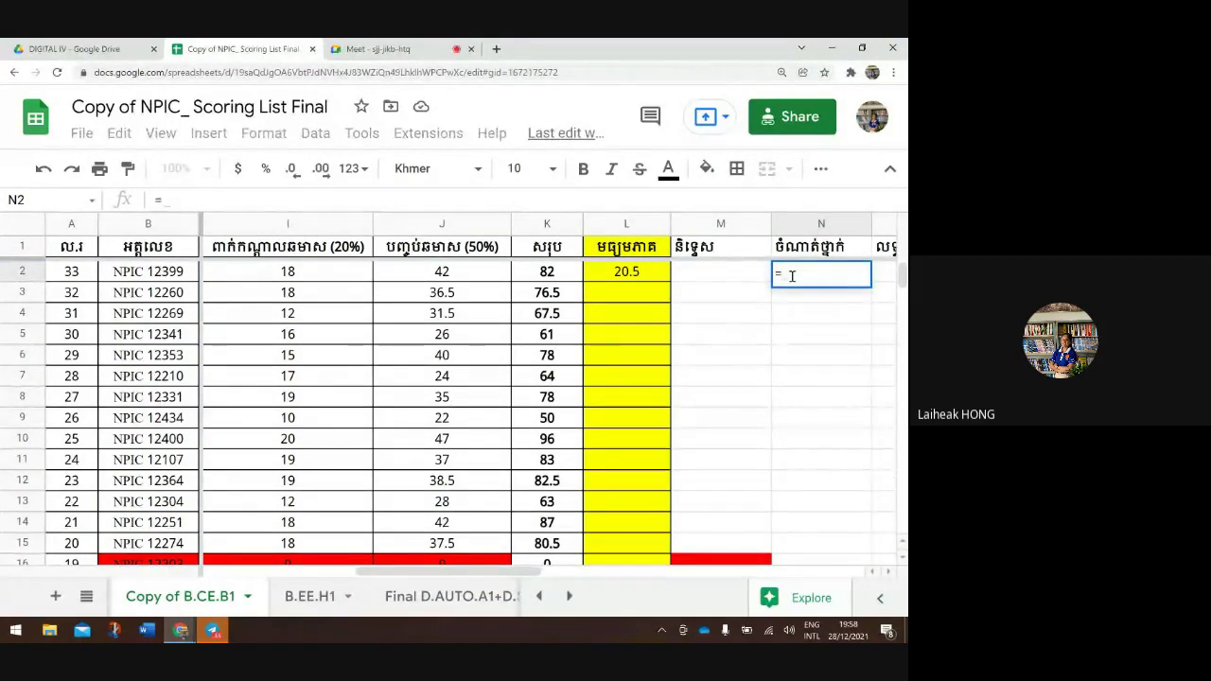
type("ran")
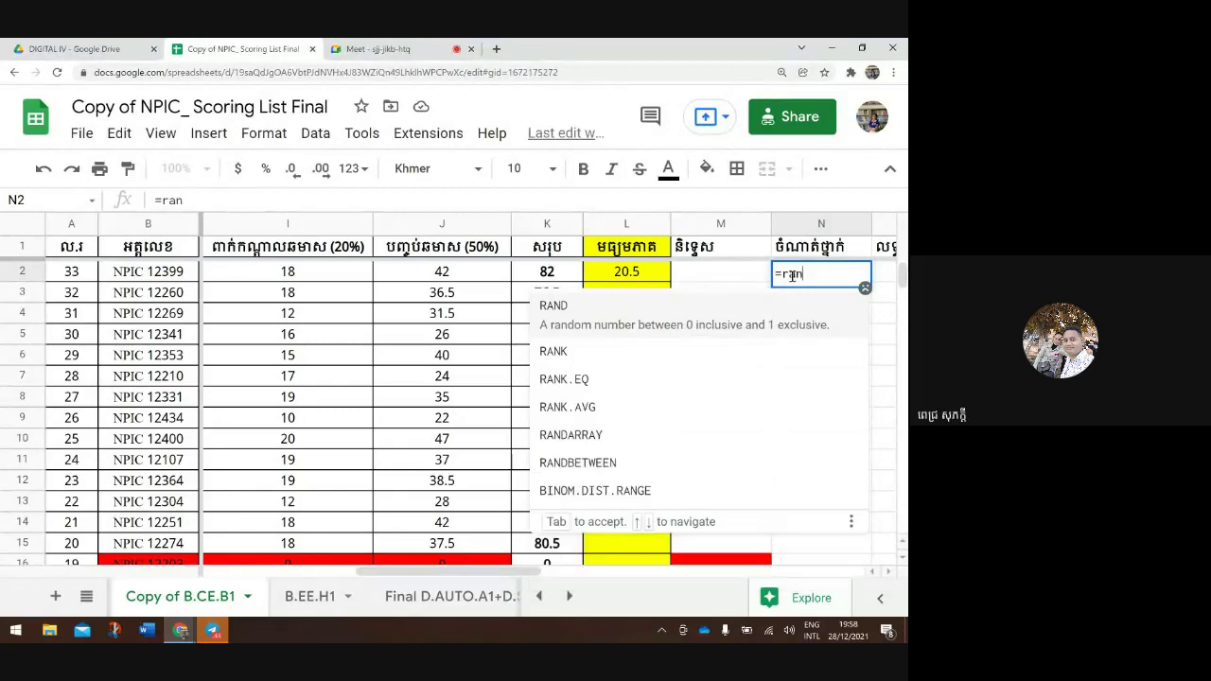
type("k(")
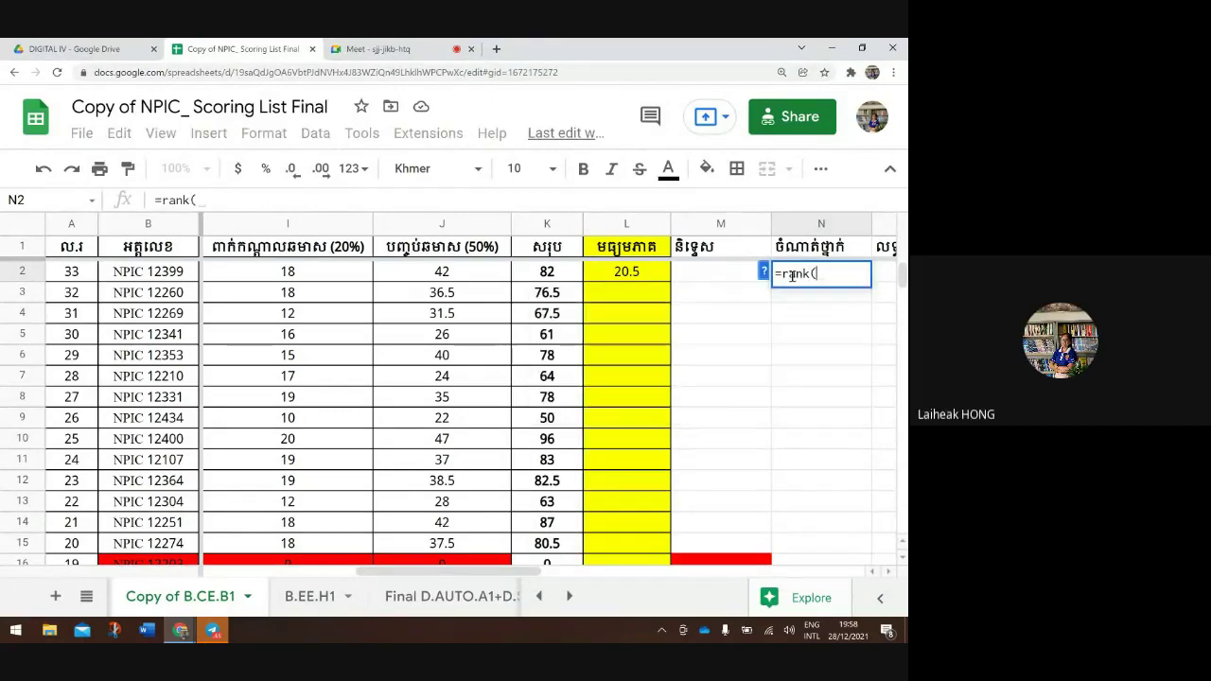
left_click(531, 275)
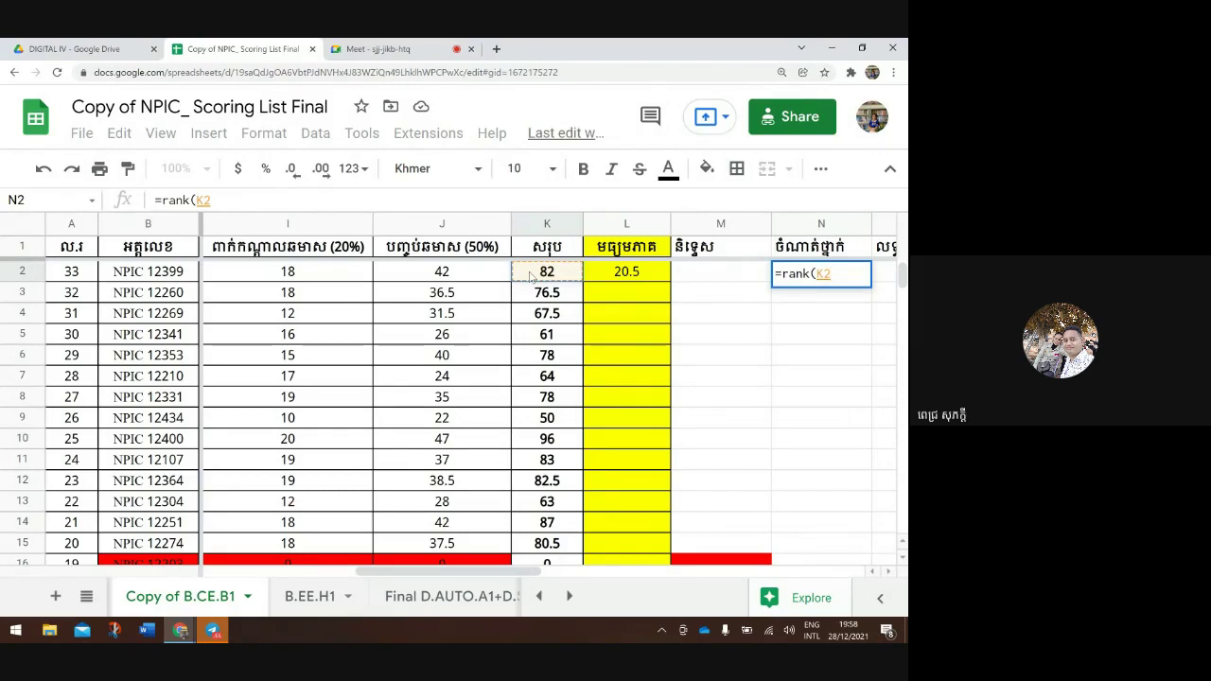
type(",")
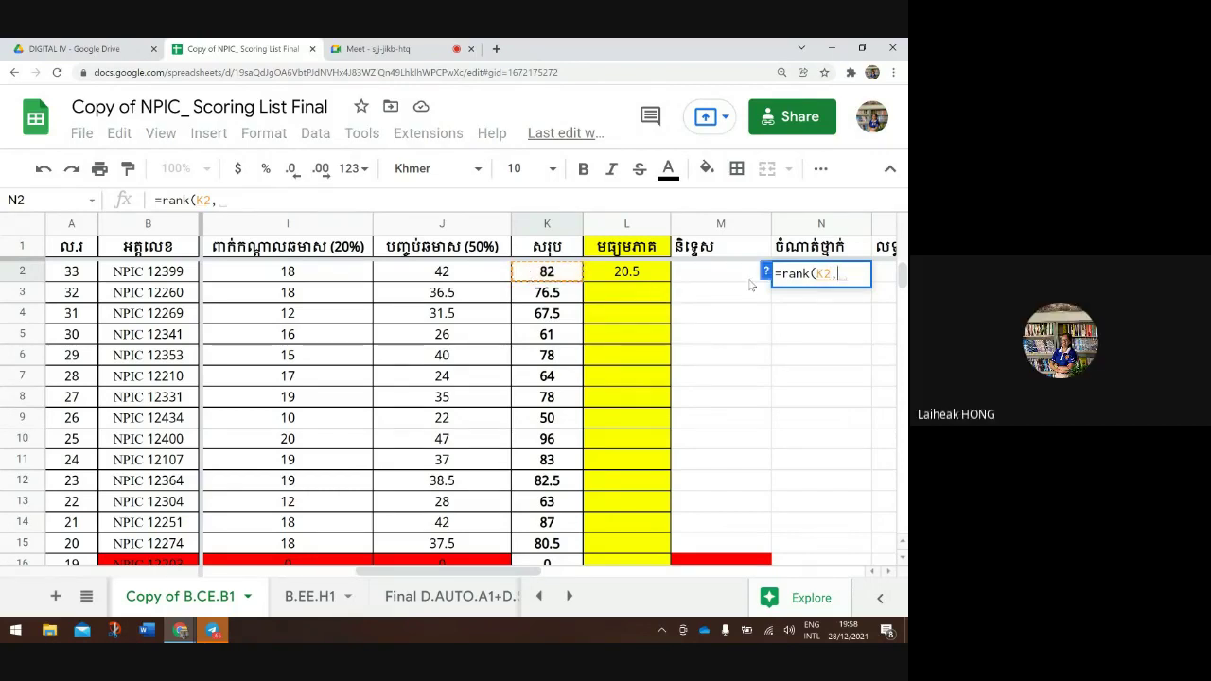
left_click_drag(549, 277, 527, 406)
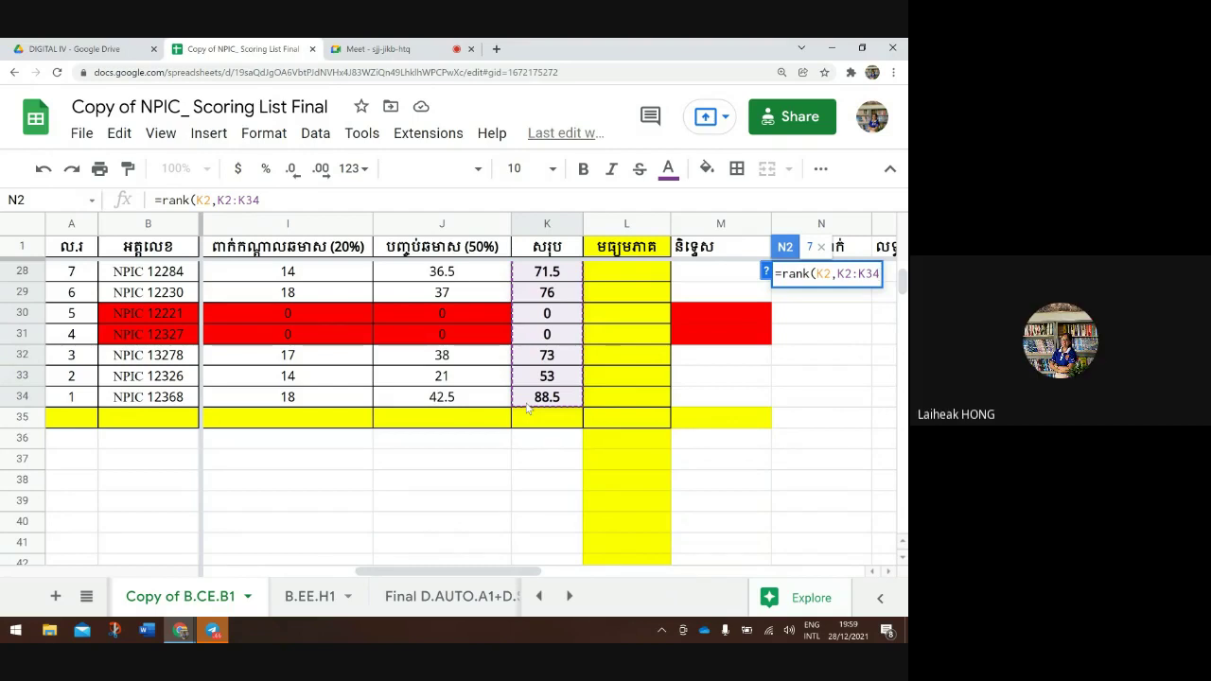
Close the RANK formula's parenthesis and make its comparison range absolute as $K$2:$K$34
type(")")
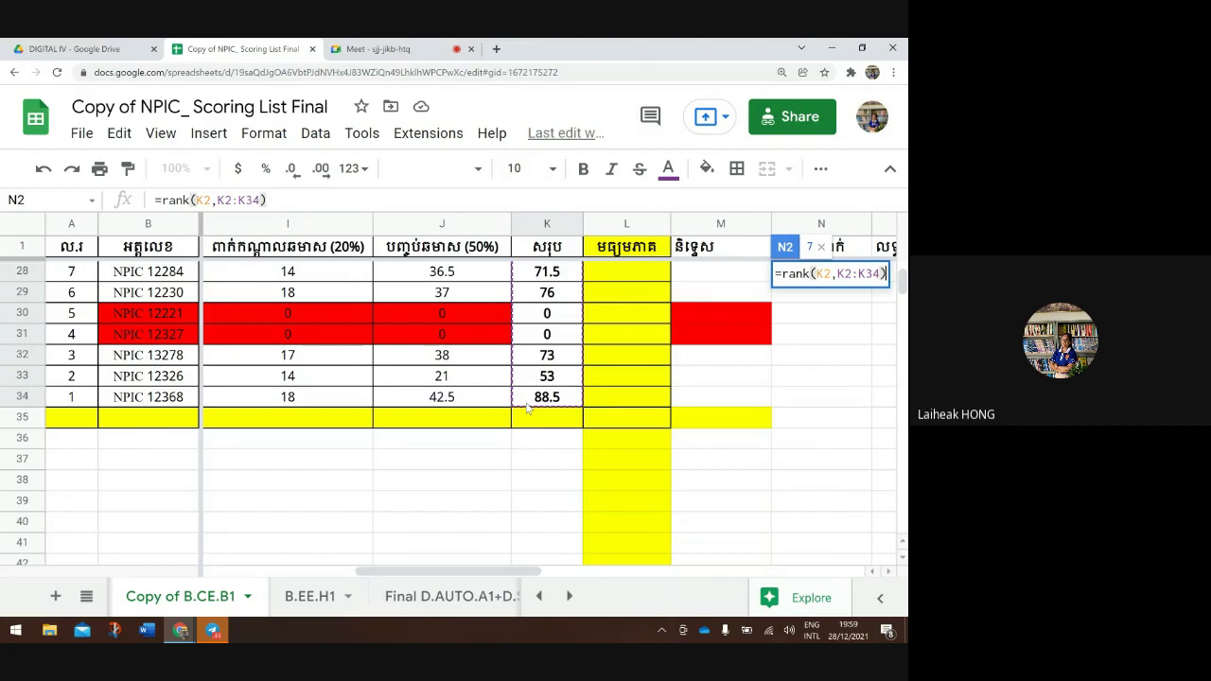
key("Left")
key("Left")
key("Left")
key("Left")
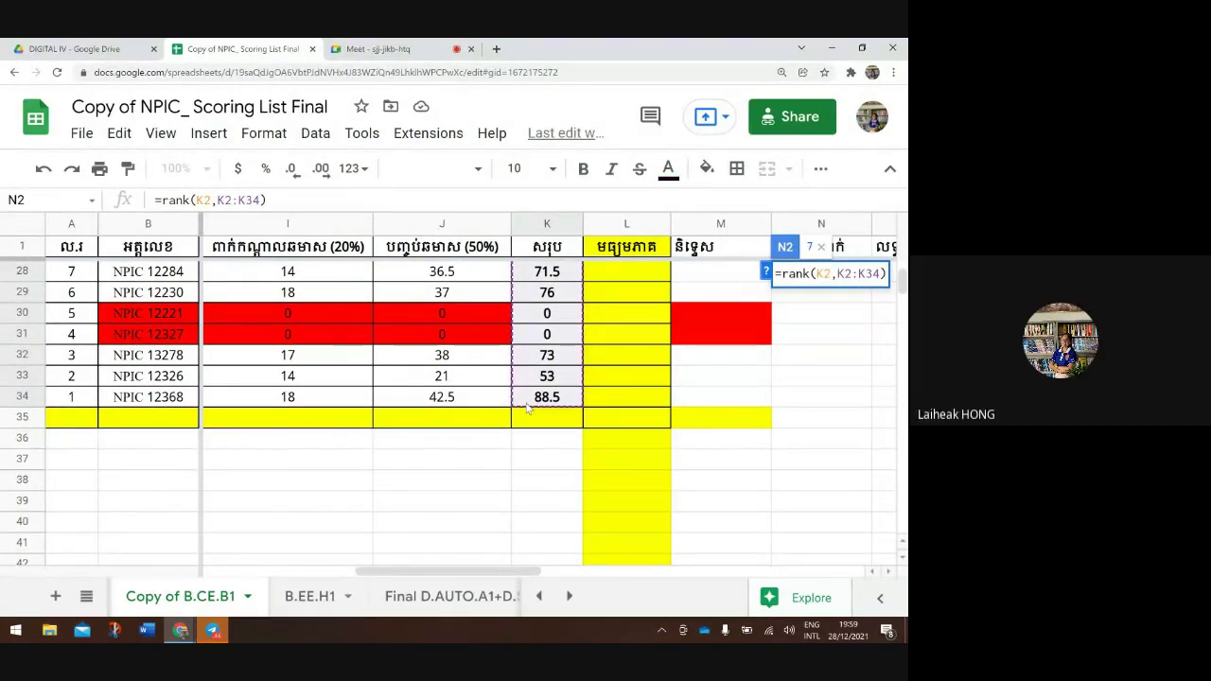
type("$K")
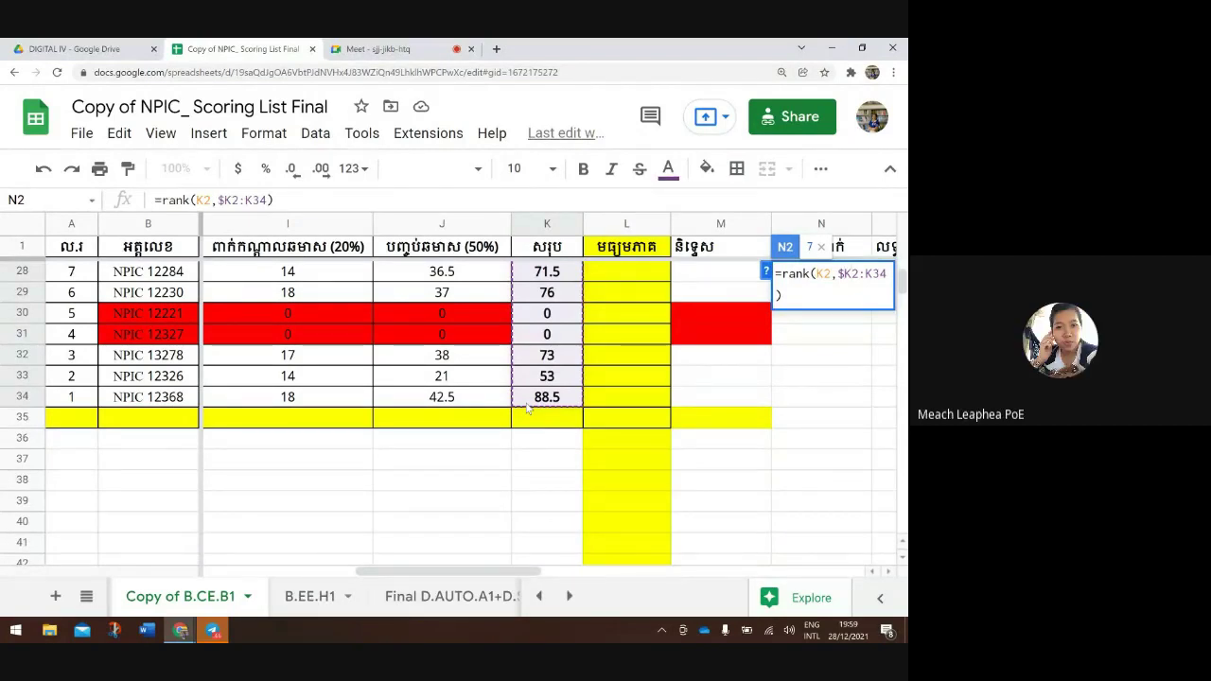
type("$2:")
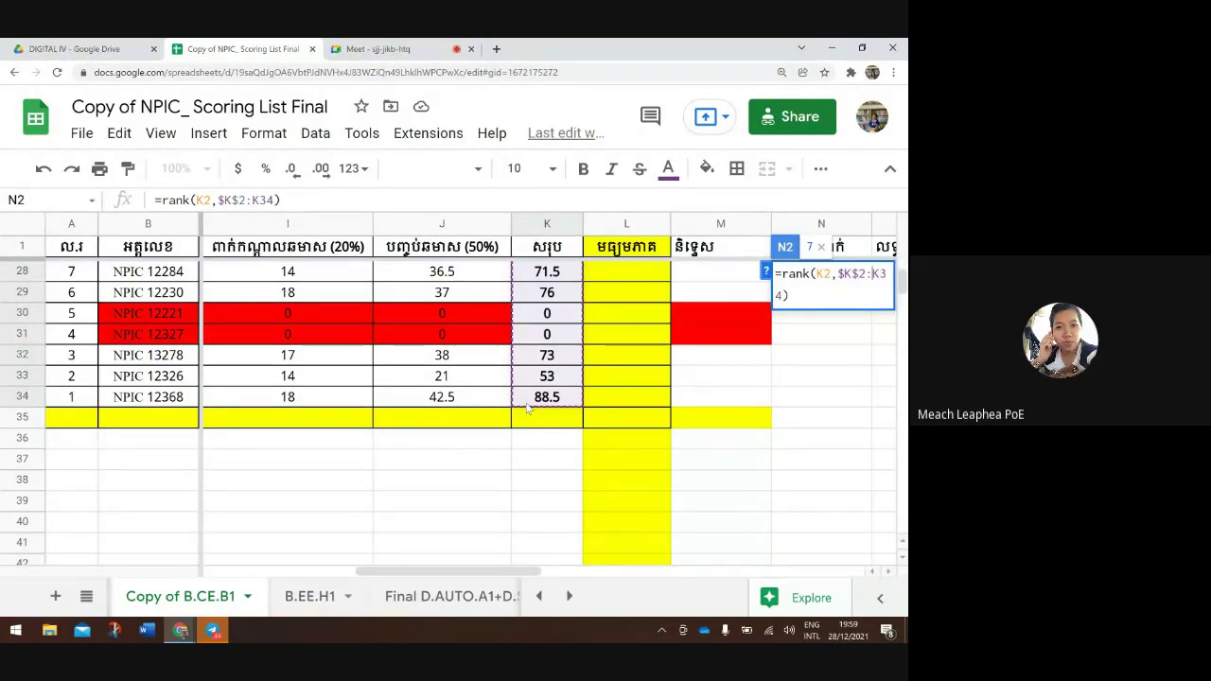
type("$")
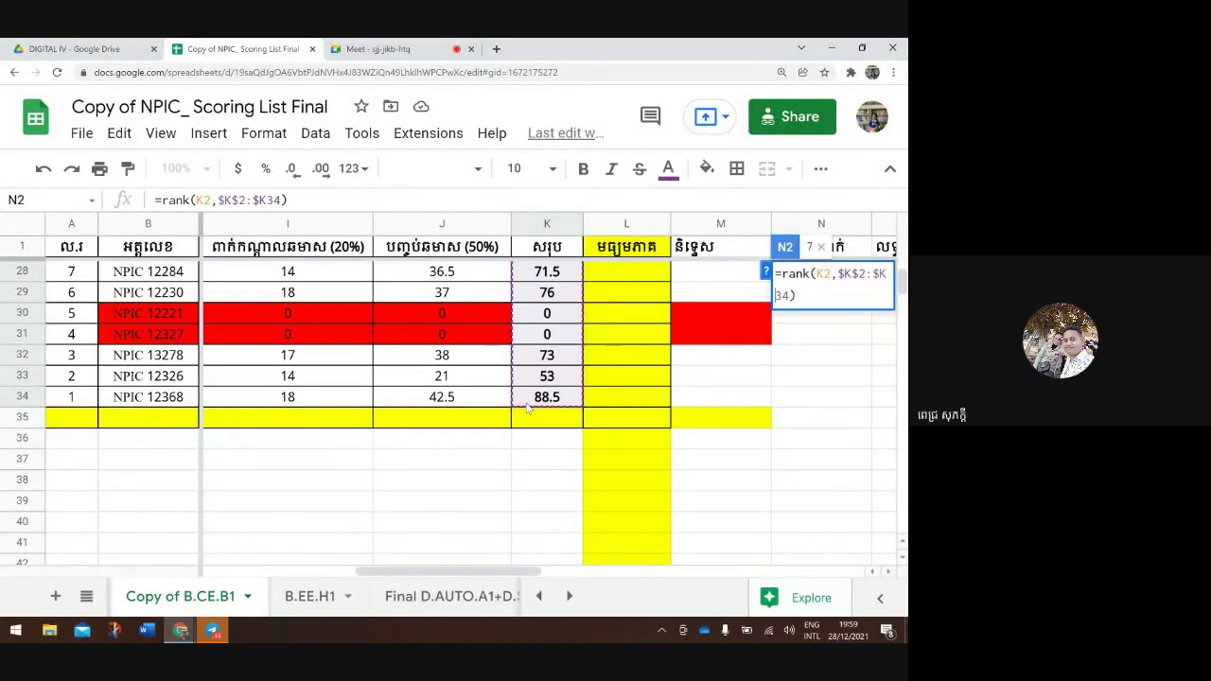
type("$")
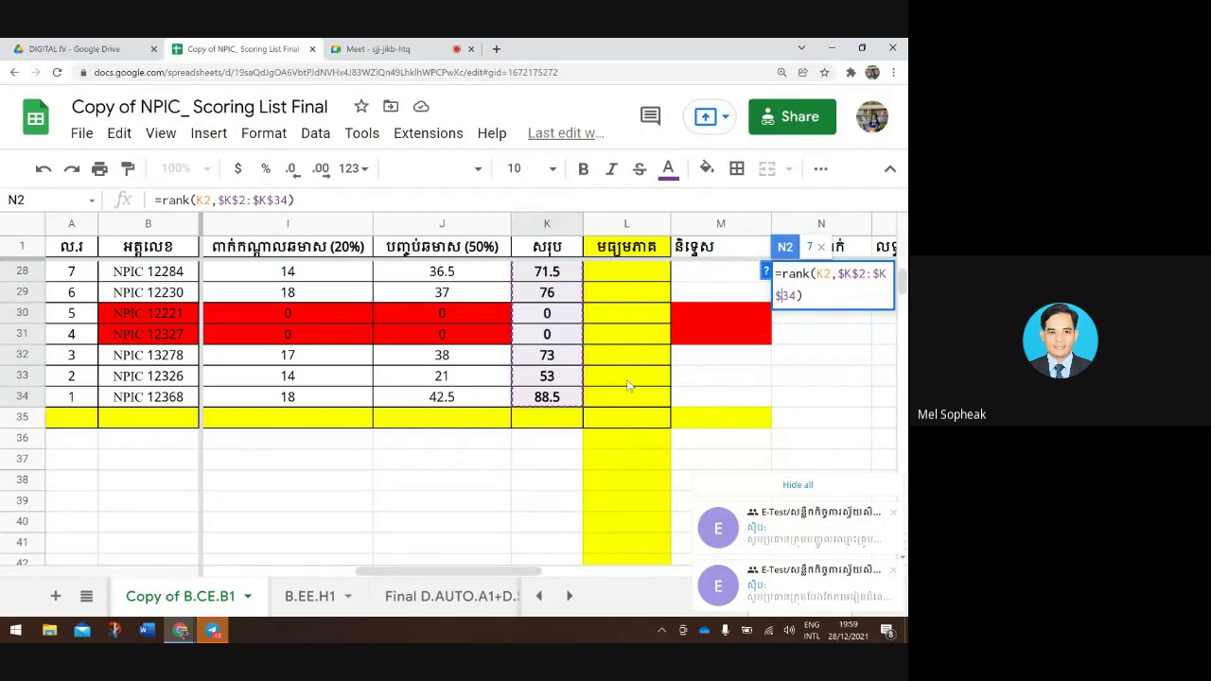
Hide the pop-up notifications, then enter =rank(K2,$K$2:$K$34) in N2 with the suggested autofill accepted for the rest of column N
left_click(798, 485)
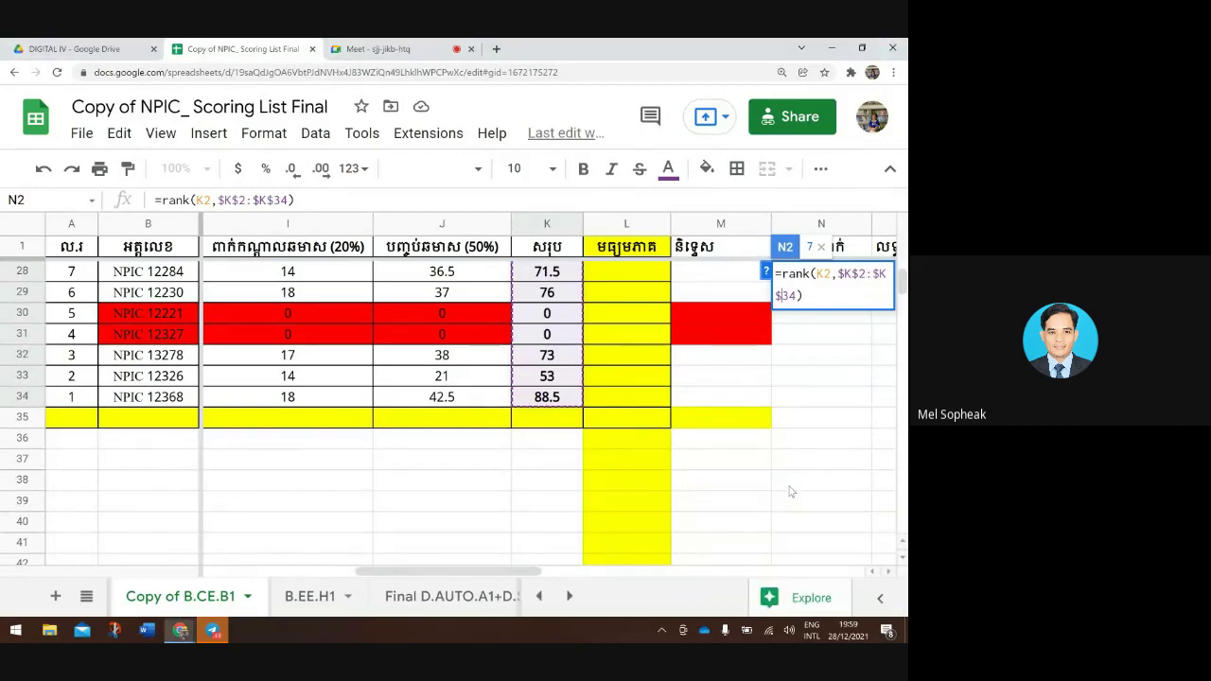
left_click(805, 297)
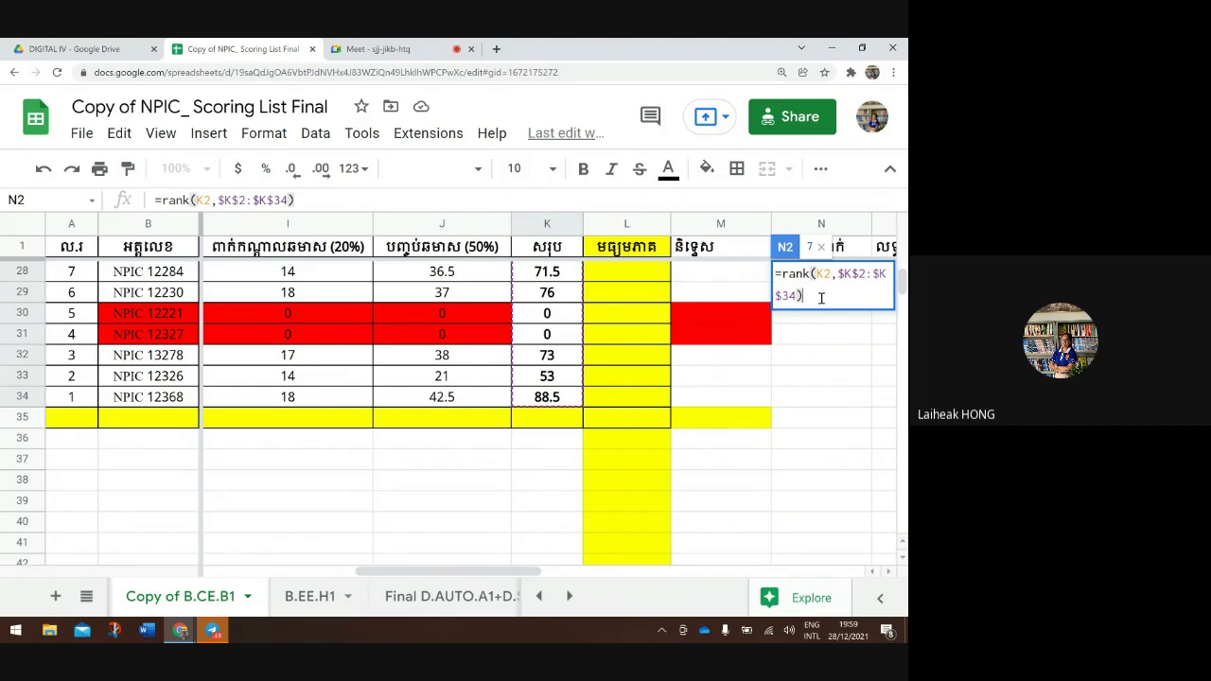
key("Return")
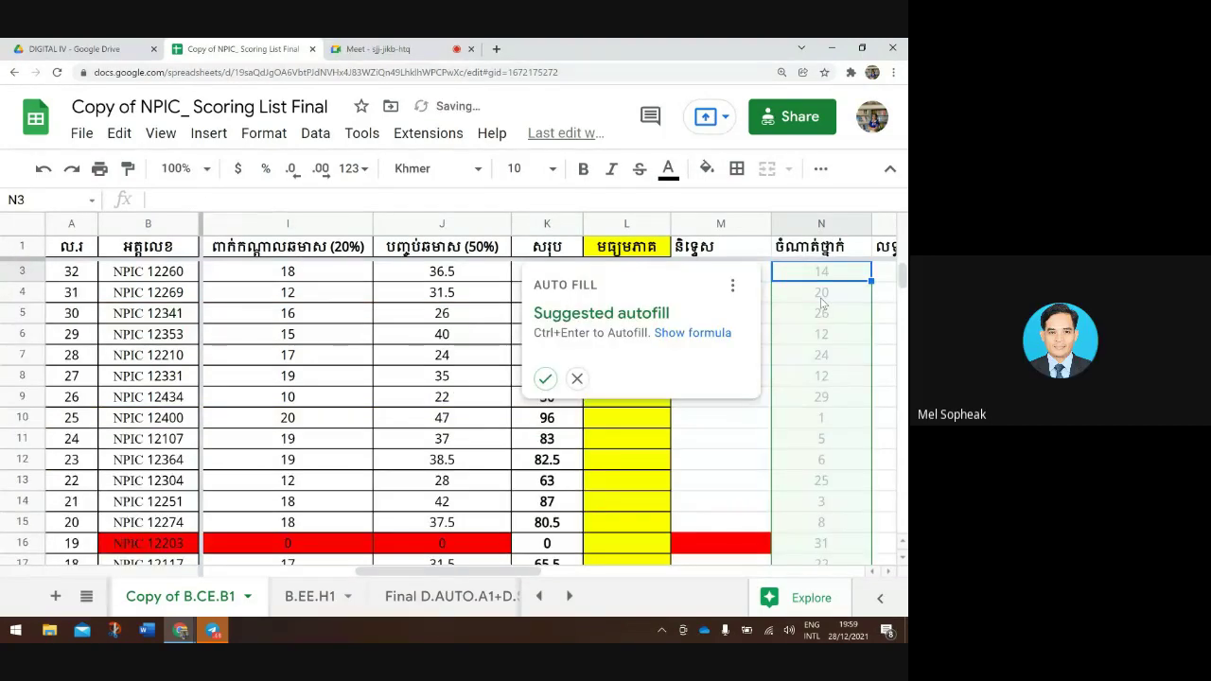
left_click(546, 379)
Review the refilled ranks in column N against the totals in column K and the results in column O
scroll(756, 326, "right", 5)
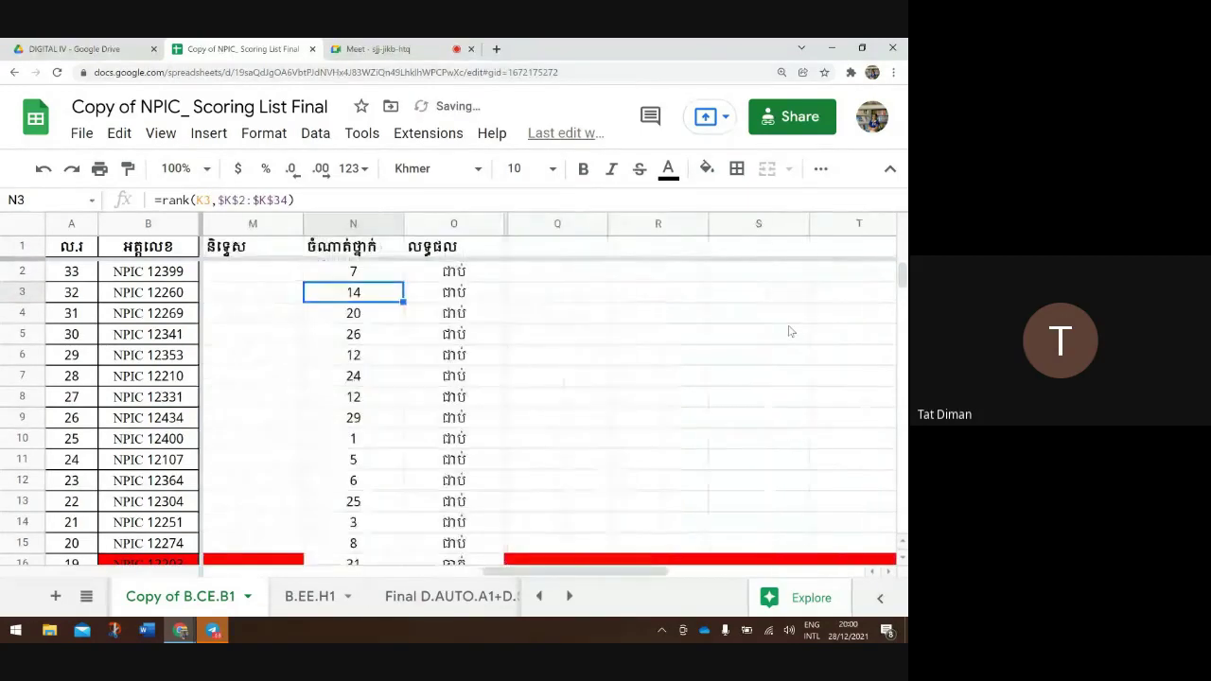
scroll(790, 331, "left", 3)
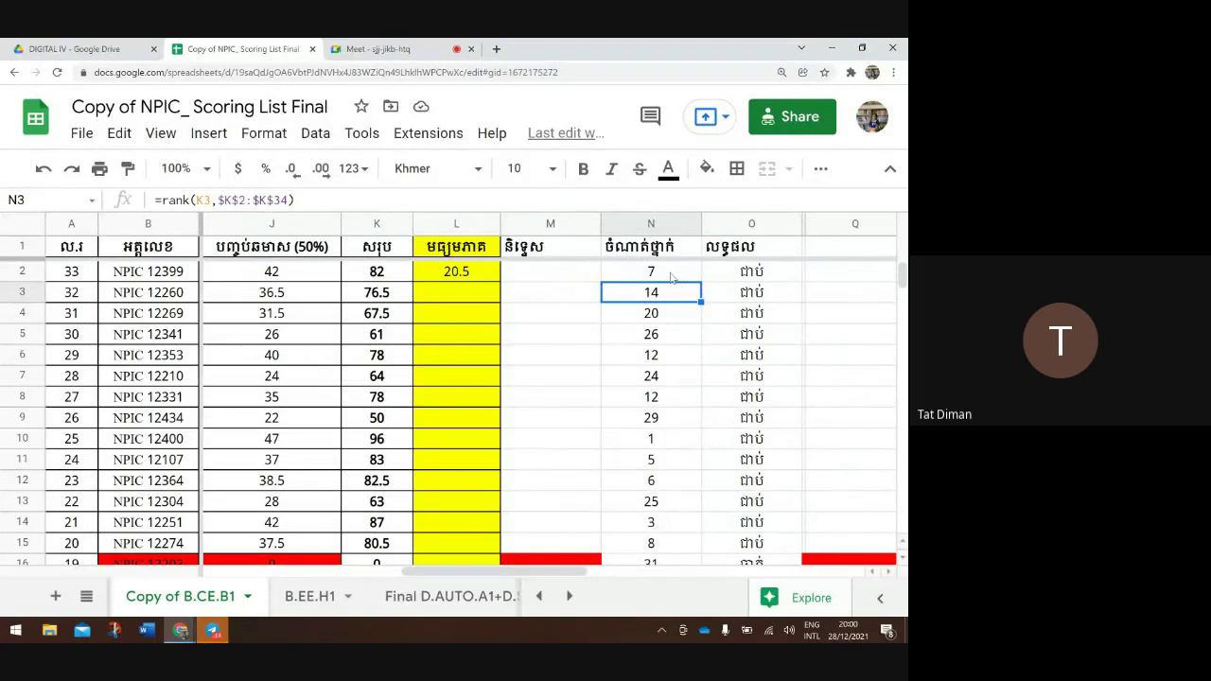
left_click(669, 274)
scroll(669, 275, "down", 3)
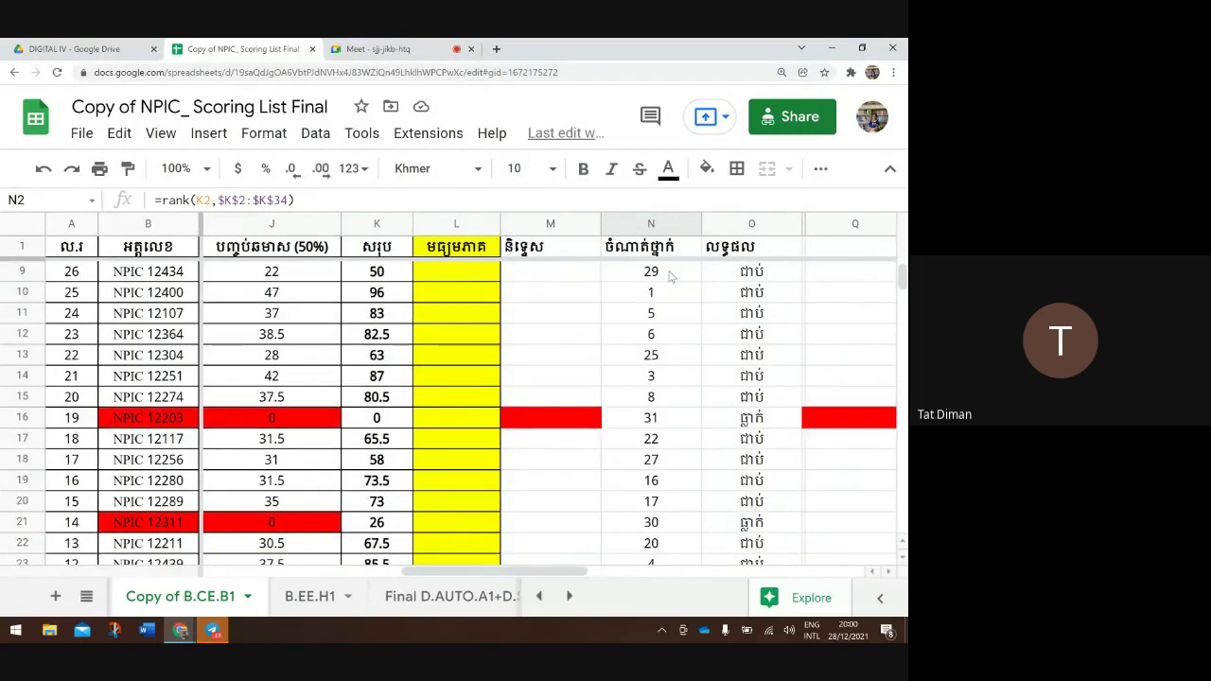
scroll(669, 274, "left", 1)
scroll(670, 274, "up", 3)
scroll(670, 274, "up", 1)
scroll(670, 275, "right", 1)
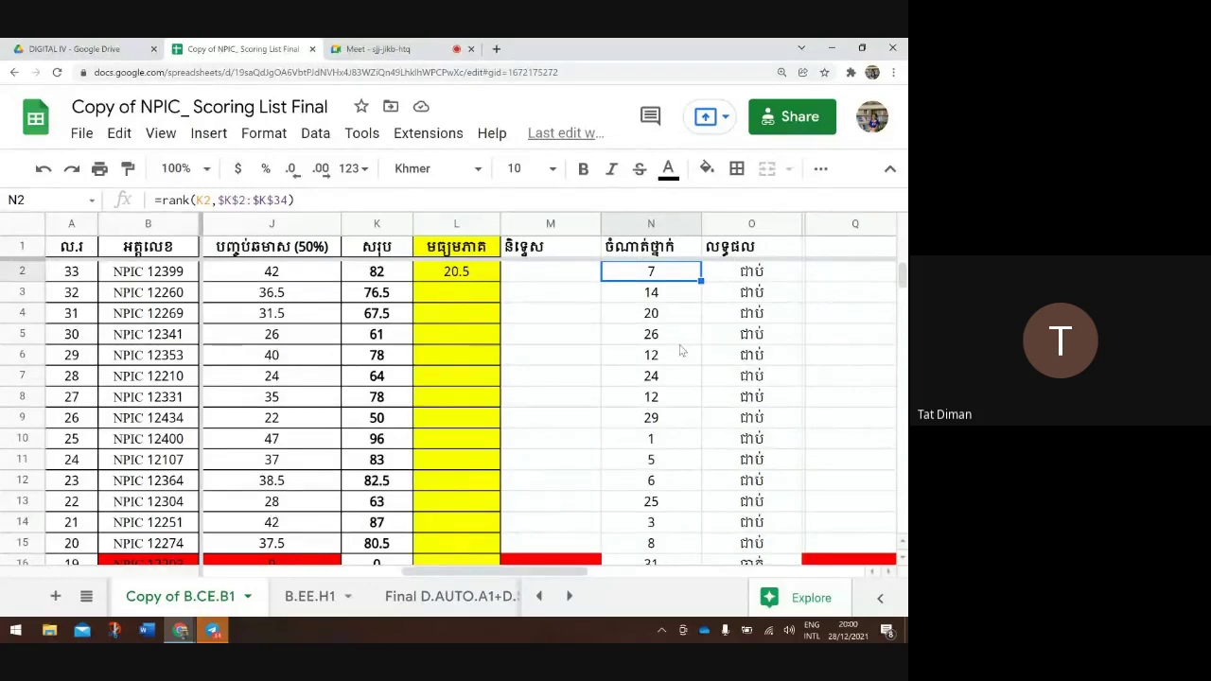
Check the average formula in L2 against the total in K2 and display L2 with two decimal places
left_click(494, 274)
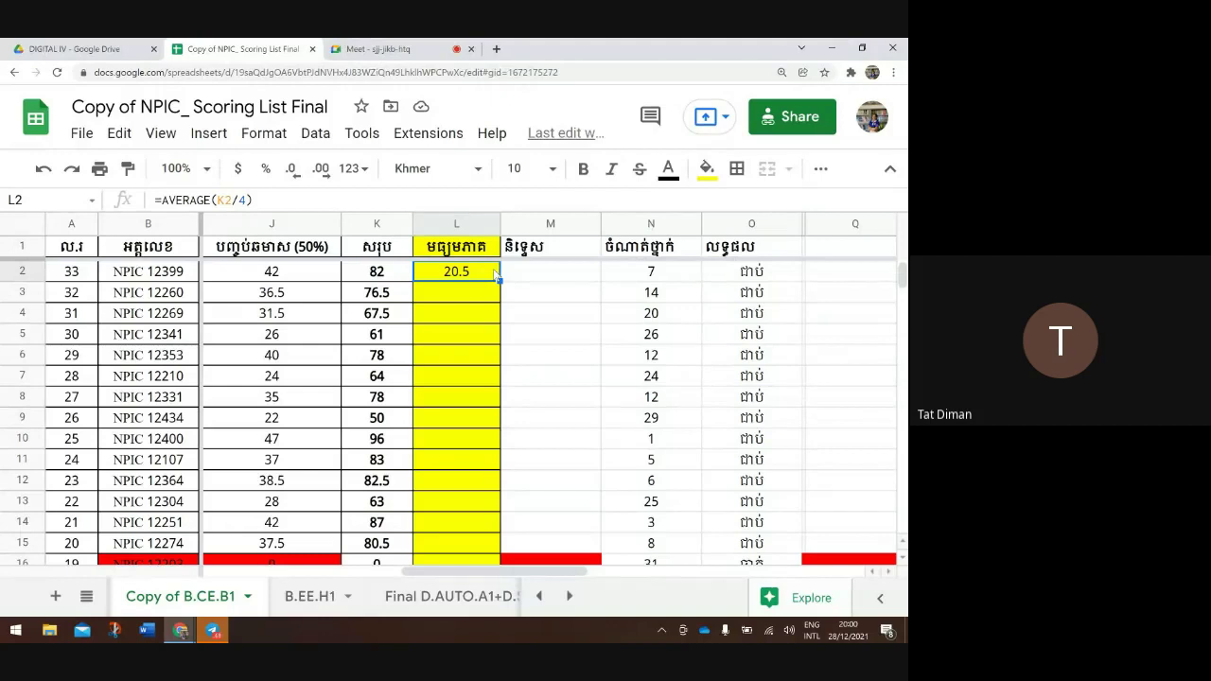
left_click(374, 275)
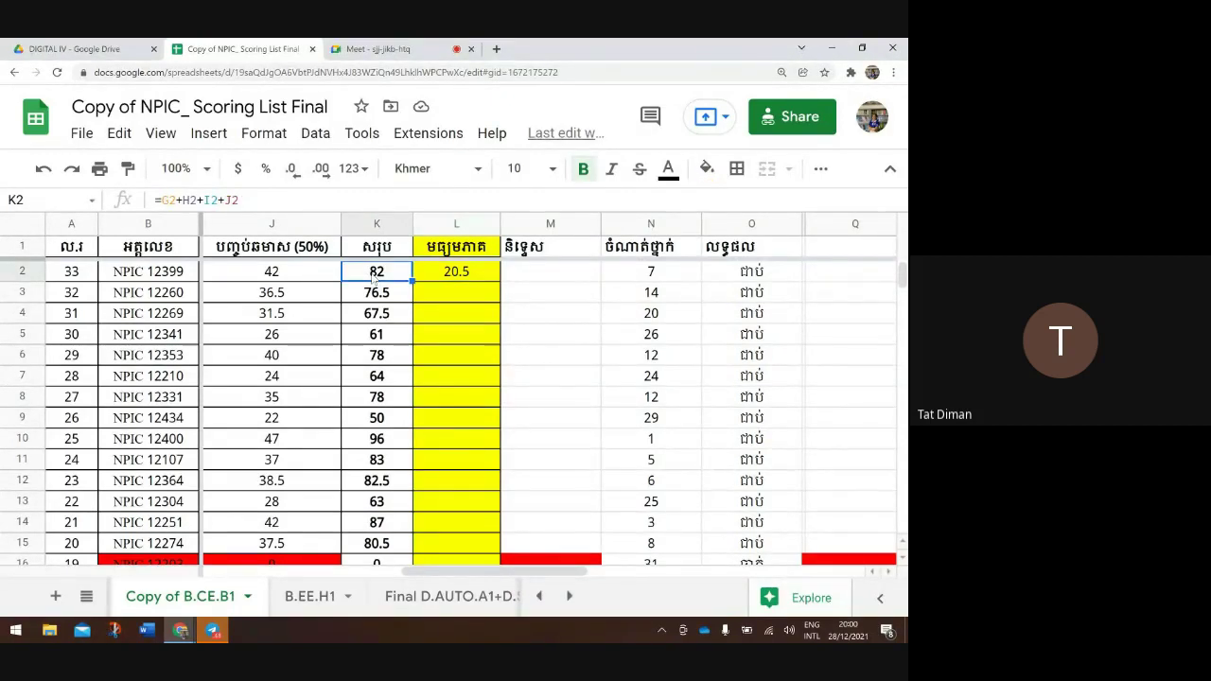
left_click(454, 277)
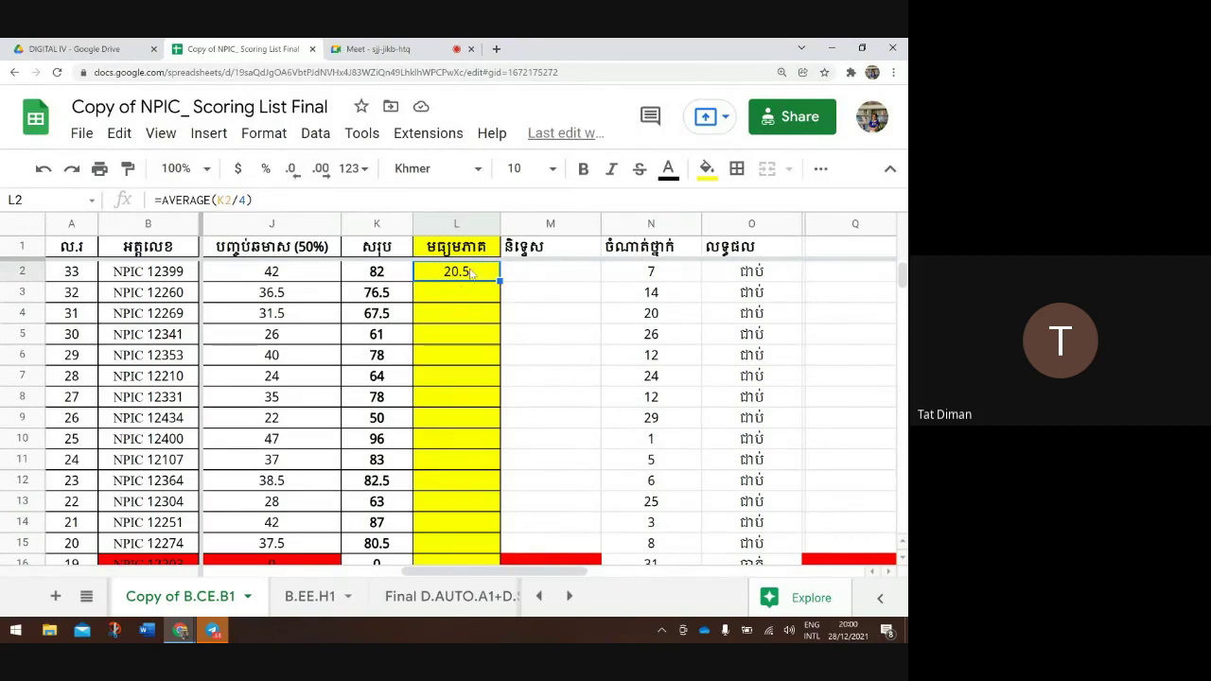
left_click(322, 172)
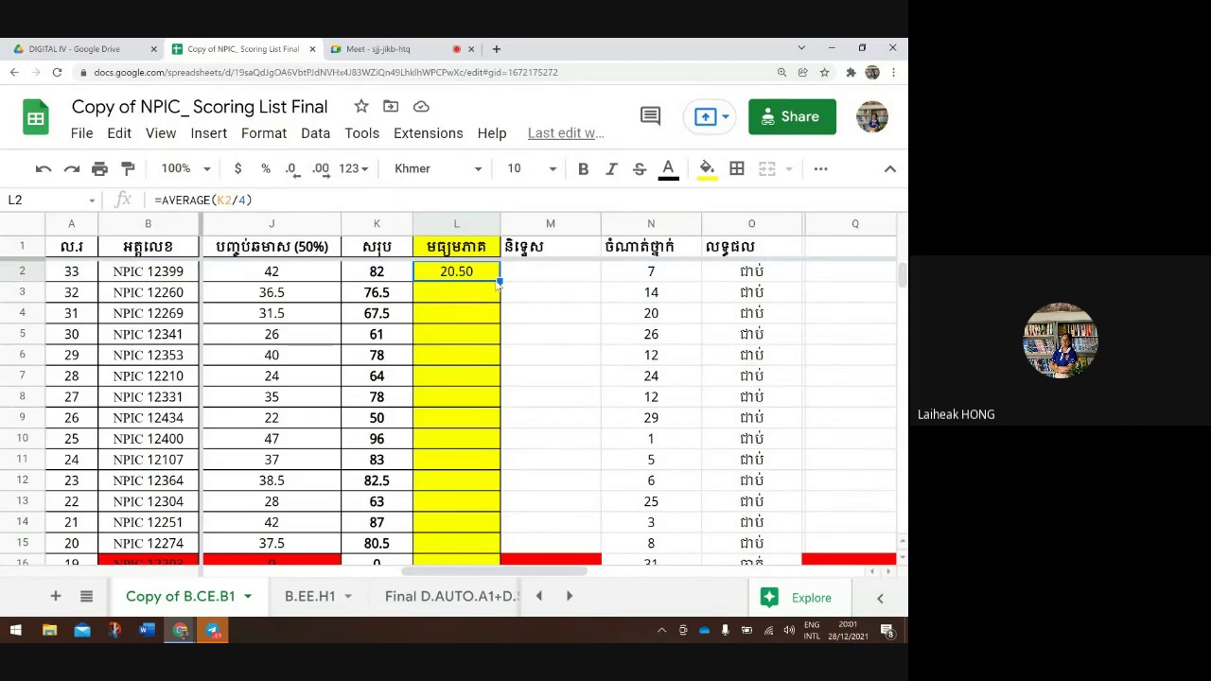
Fill the average formula from L2 down to L8
left_click(502, 285)
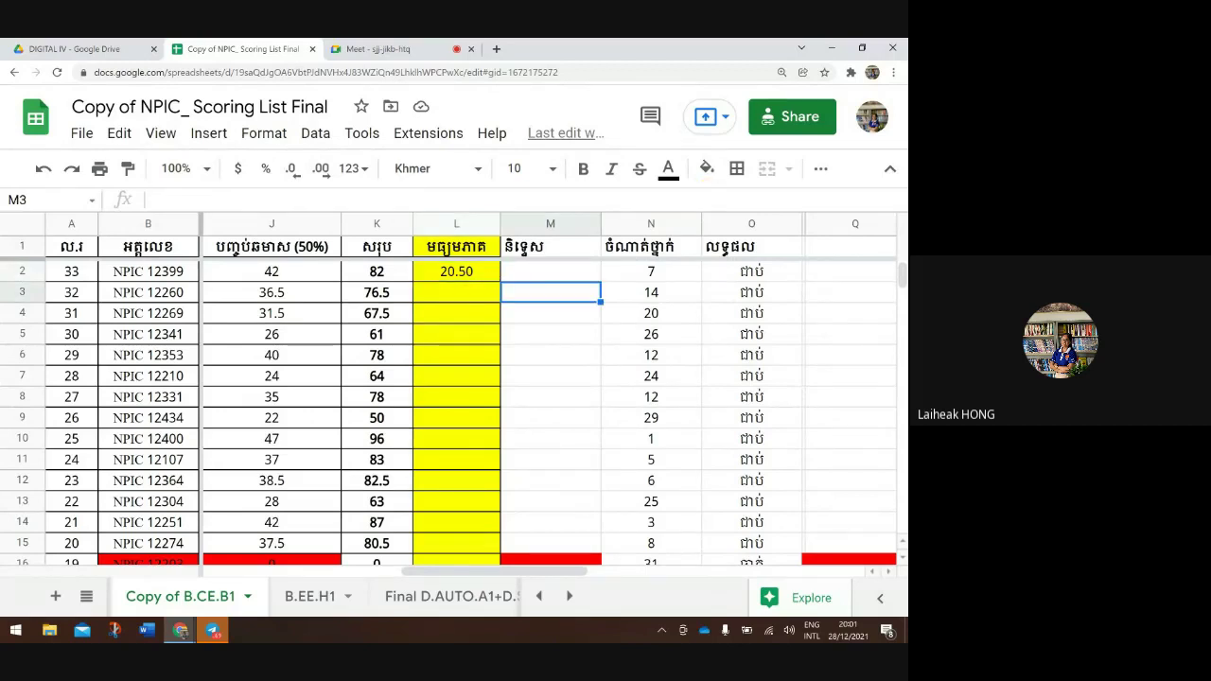
left_click(494, 276)
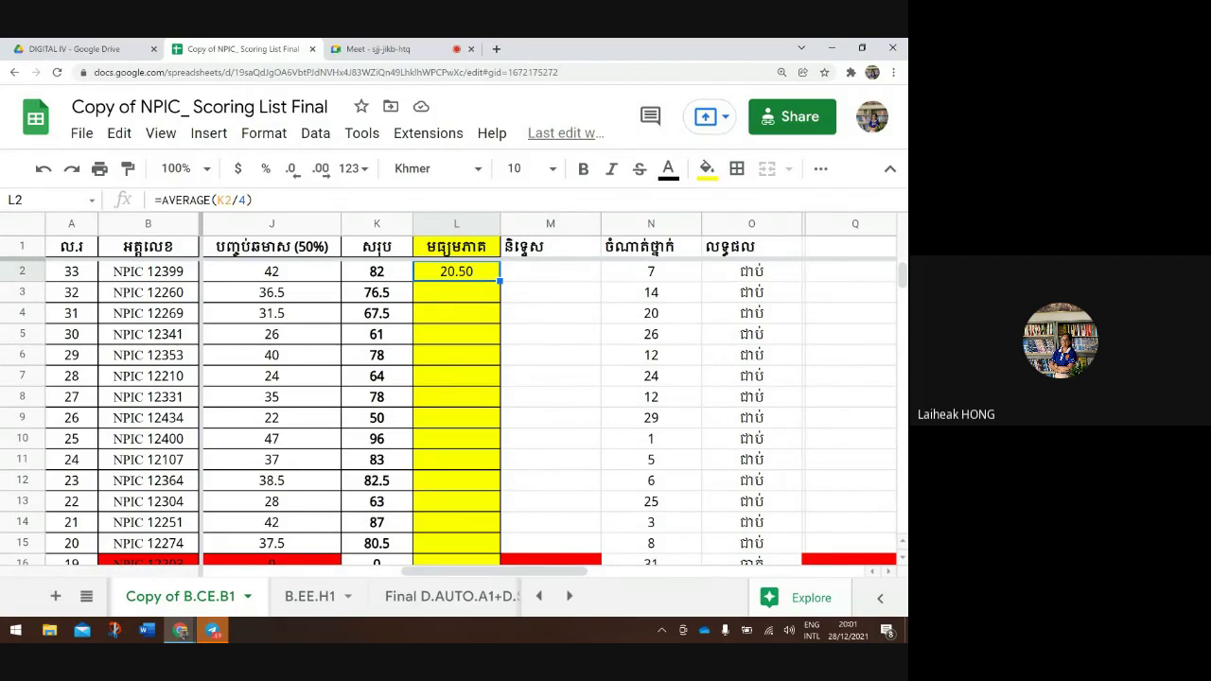
left_click(504, 285)
key("ctrl+z")
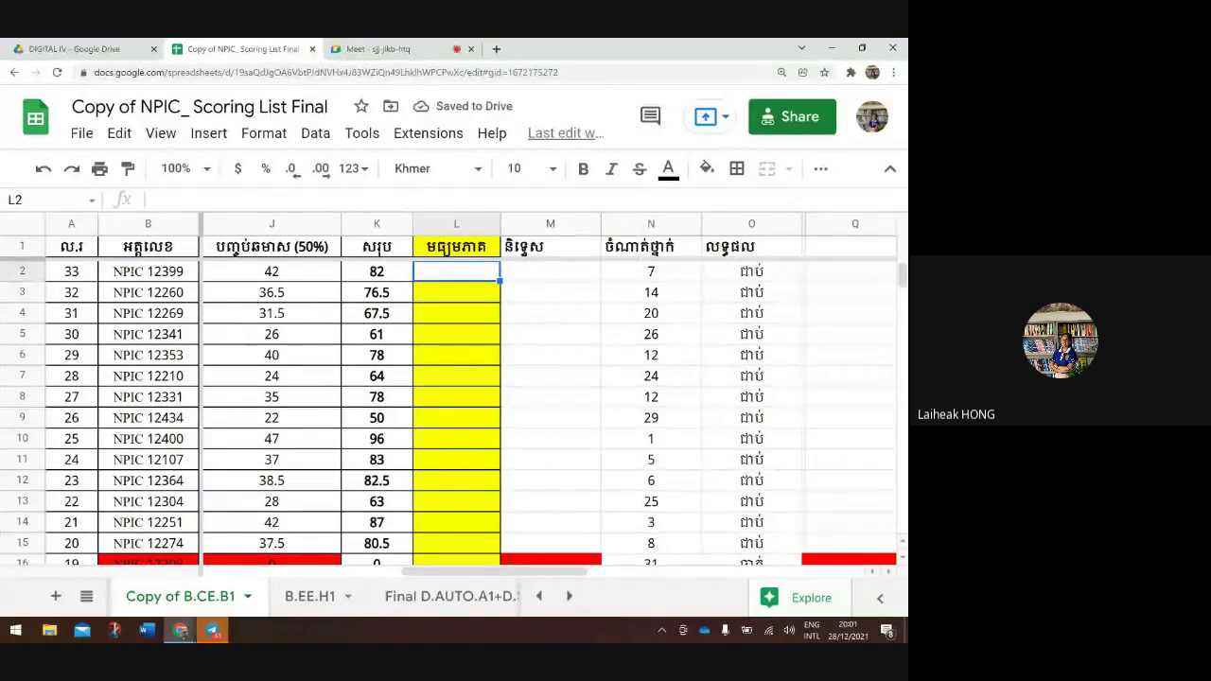
key("ctrl+y")
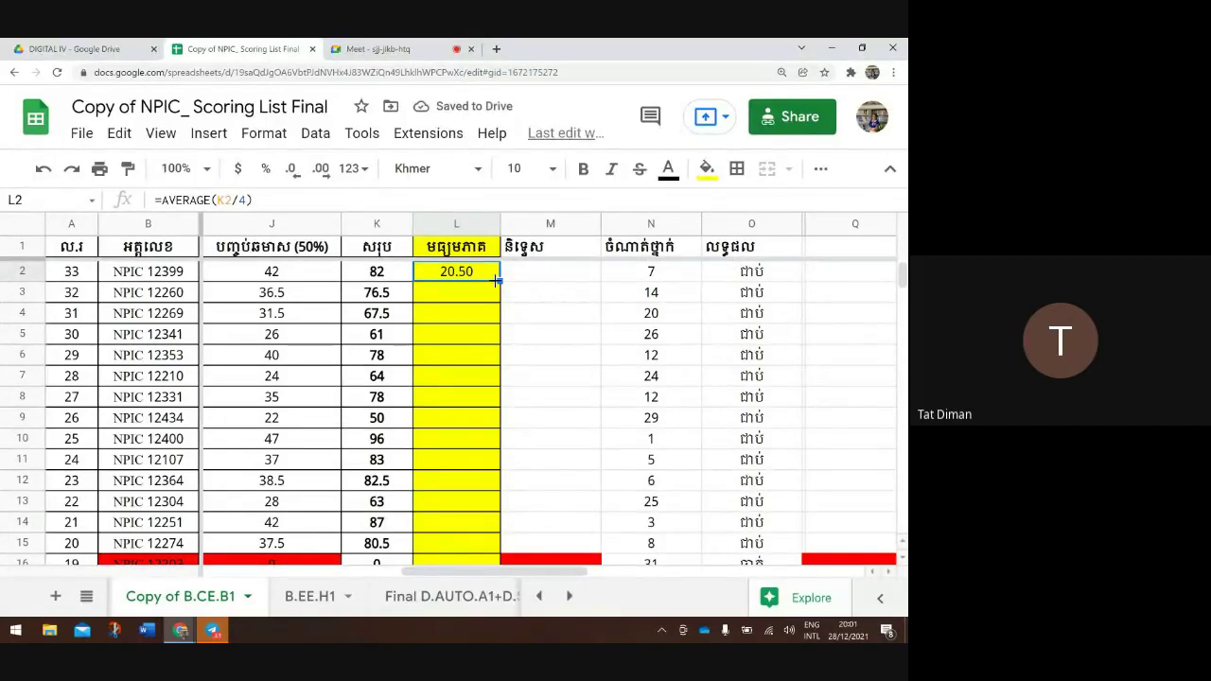
left_click_drag(495, 280, 496, 403)
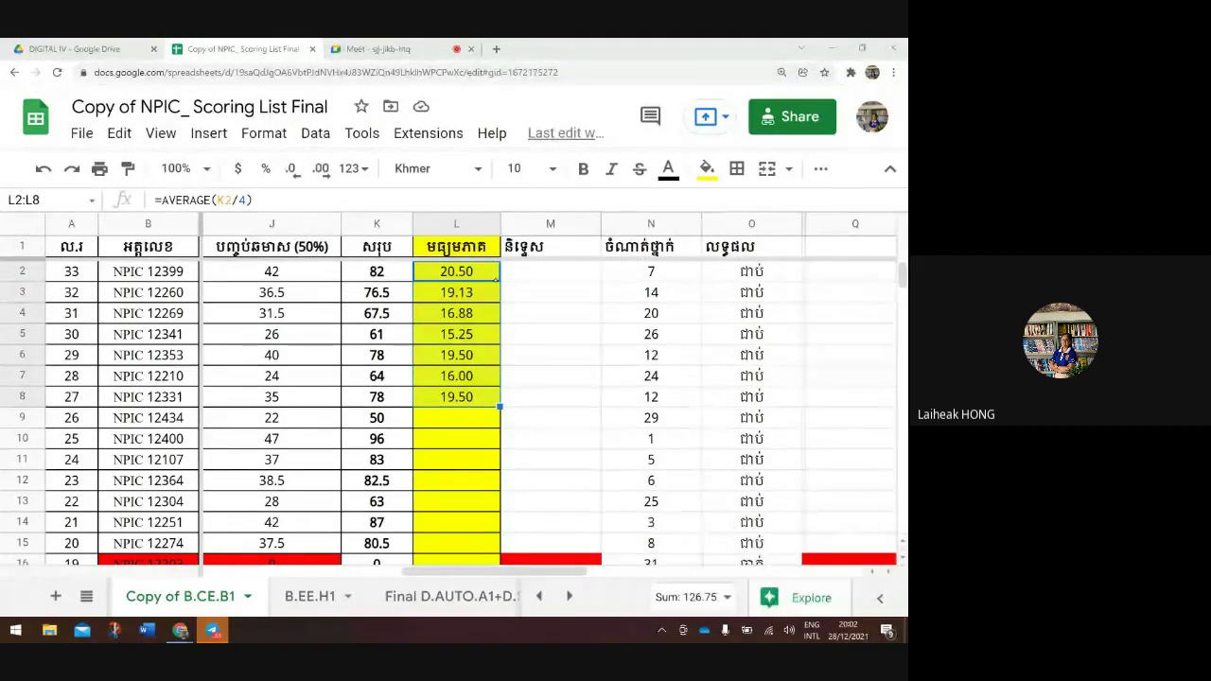
Examine the filled averages and their formulas in column L alongside the empty cells of column M
left_click(456, 334)
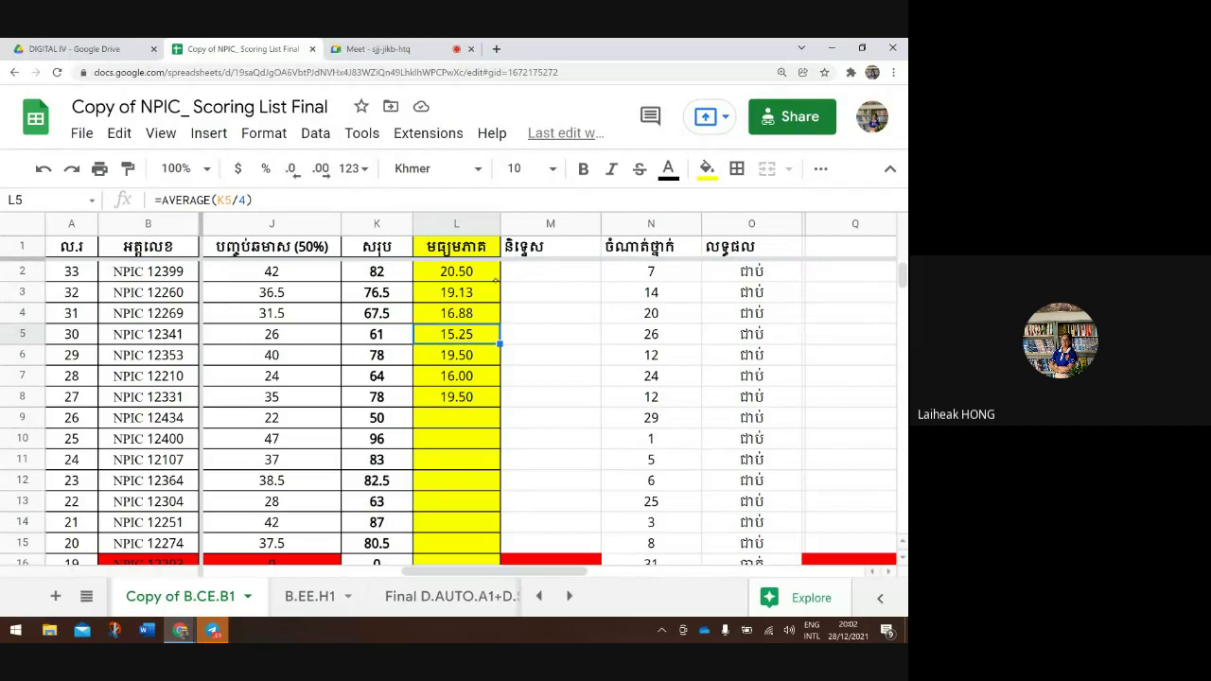
left_click(456, 271)
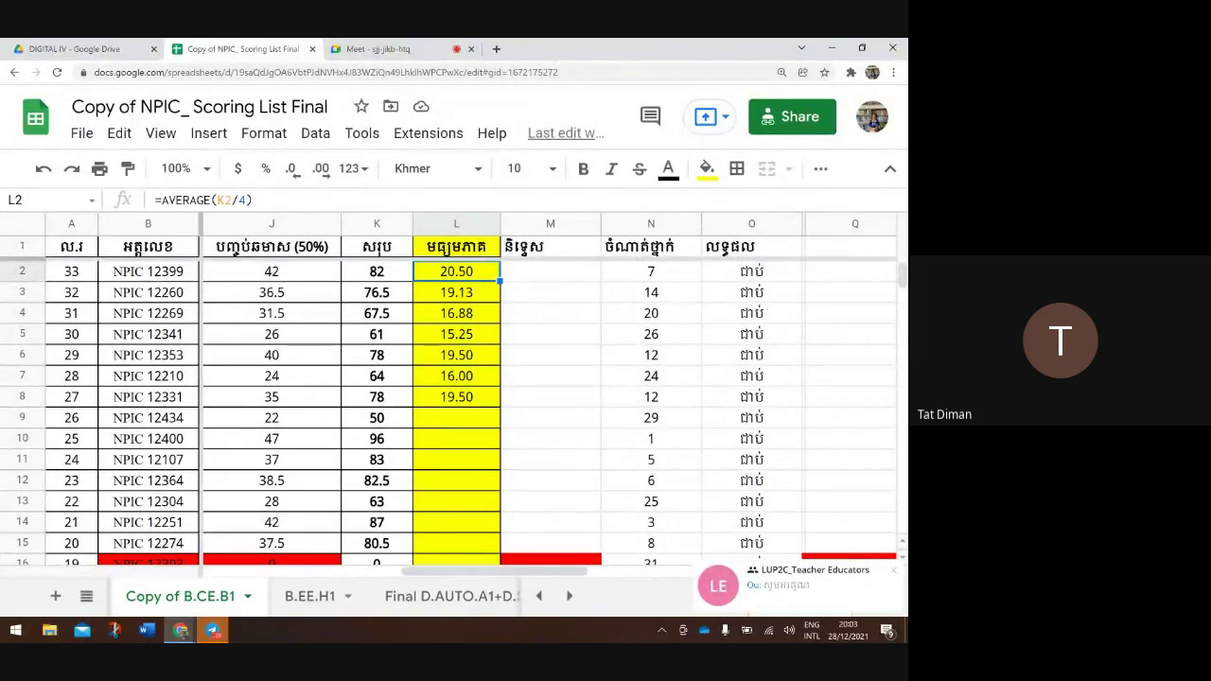
left_click(550, 271)
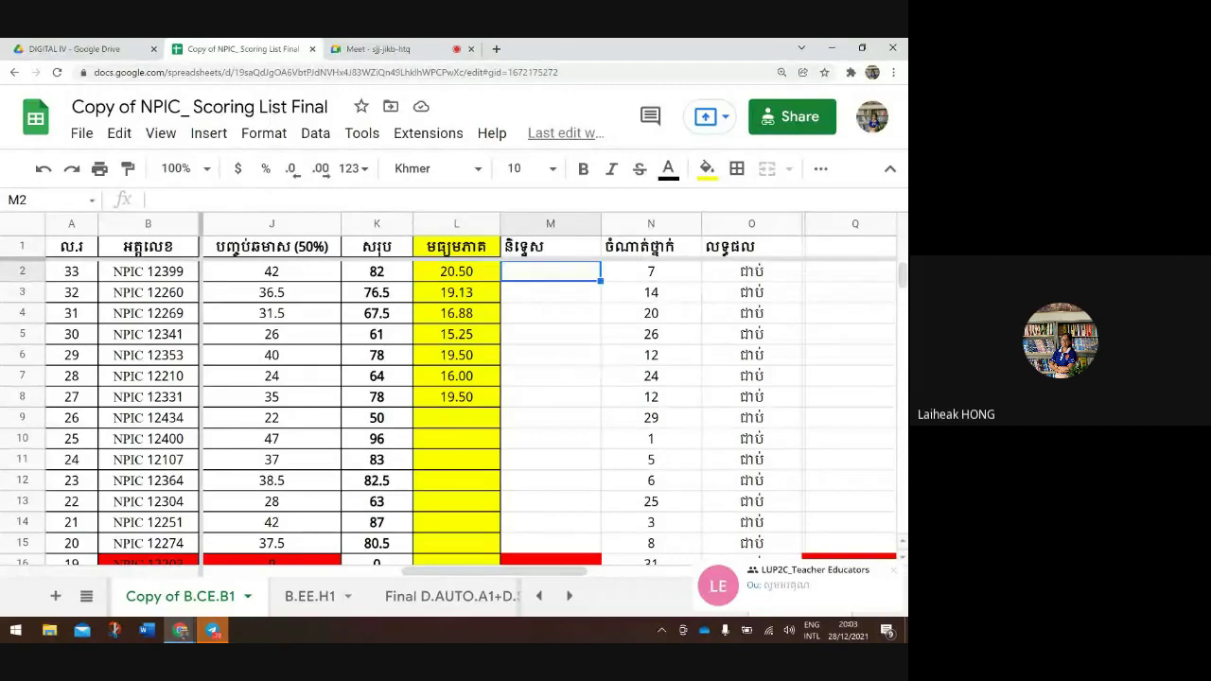
left_click(549, 292)
left_click(456, 292)
left_click(455, 313)
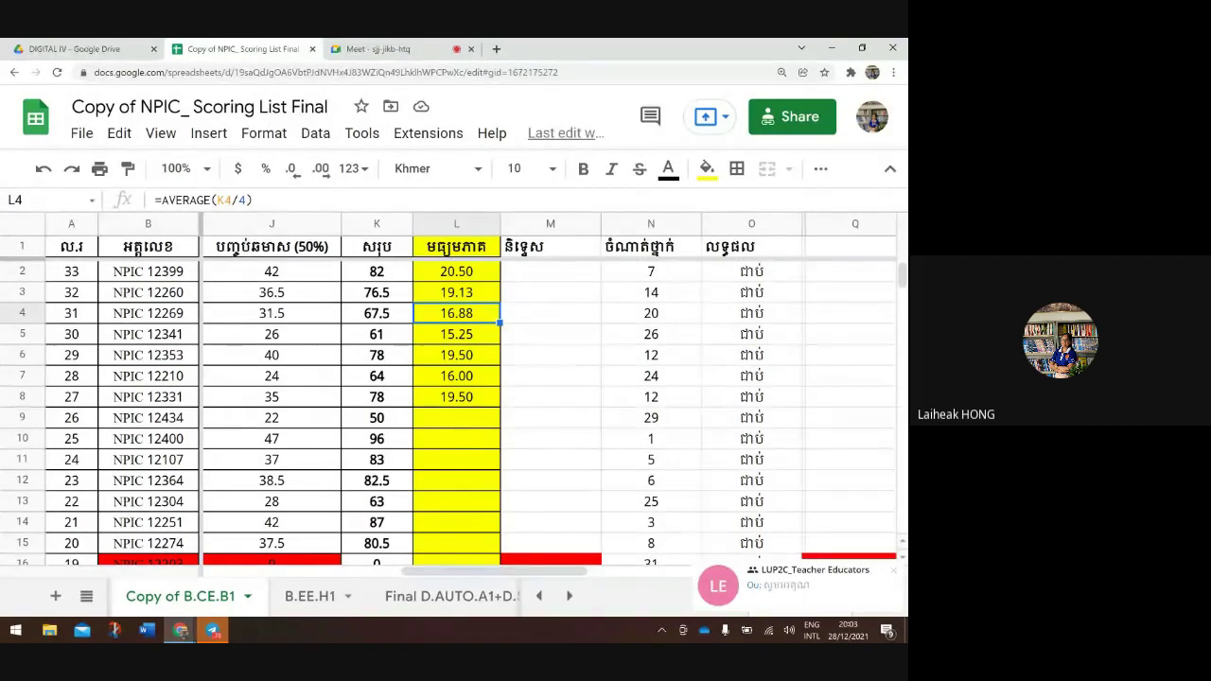
double_click(456, 333)
left_click(549, 313)
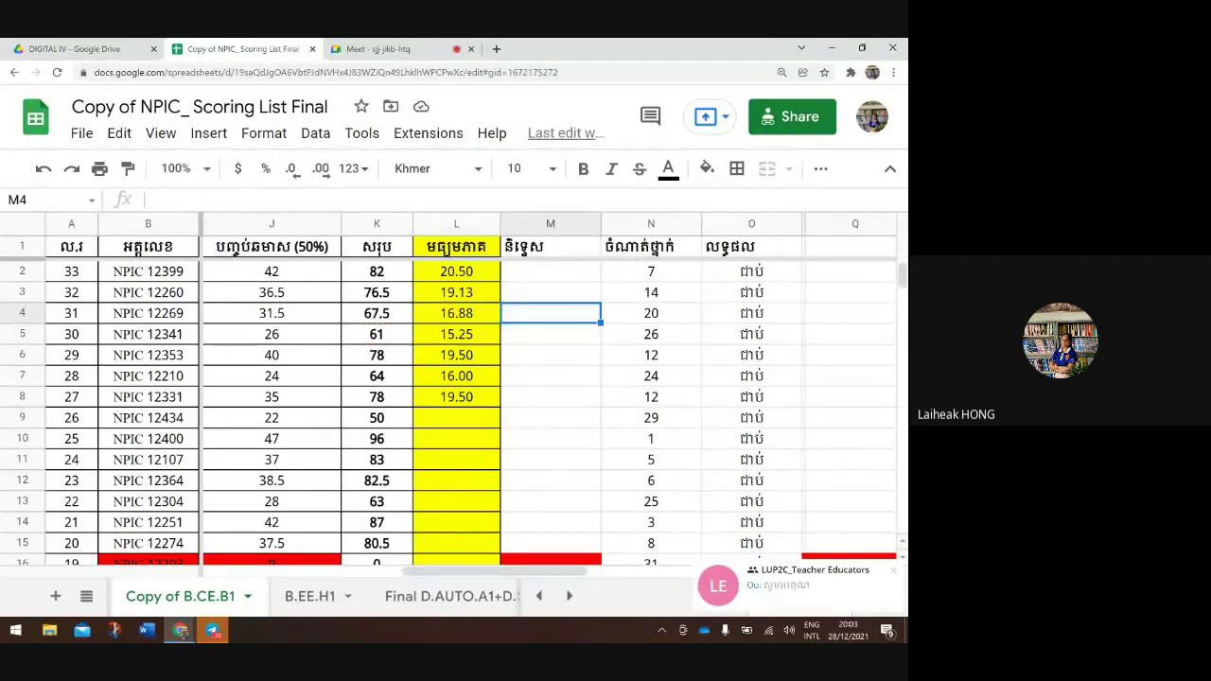
left_click(550, 355)
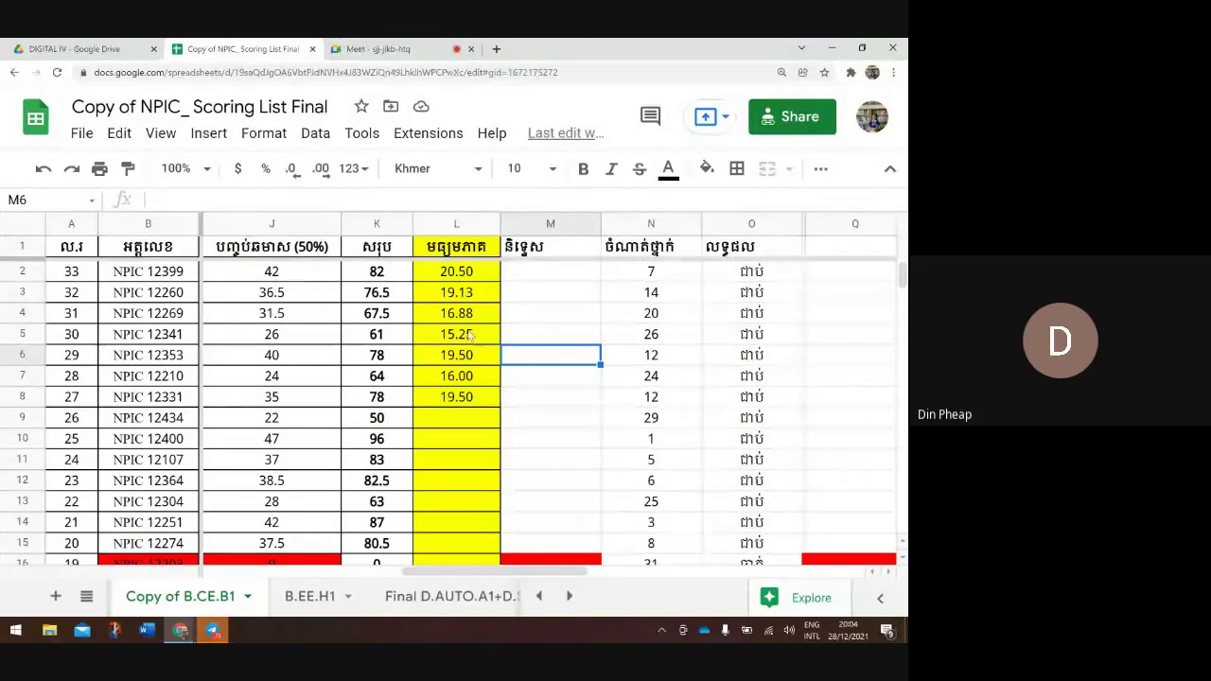
Undo the average fill down to L8 and fill the formula from L2 to L6 instead
left_click(480, 275)
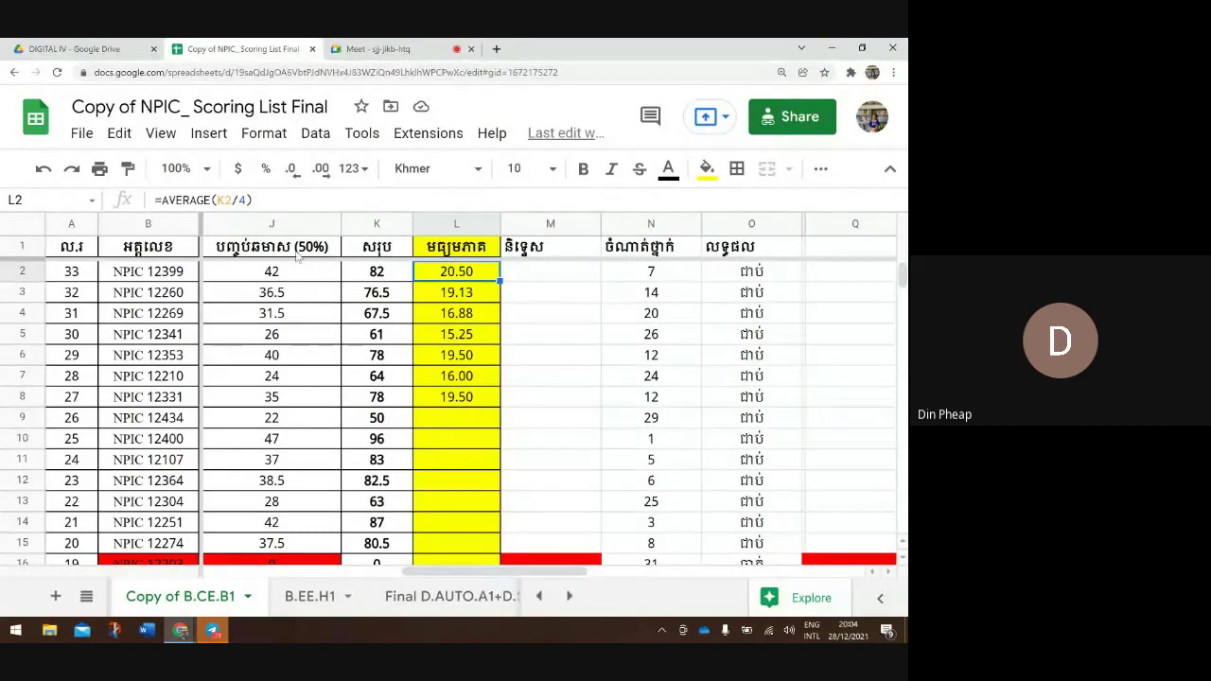
left_click(39, 170)
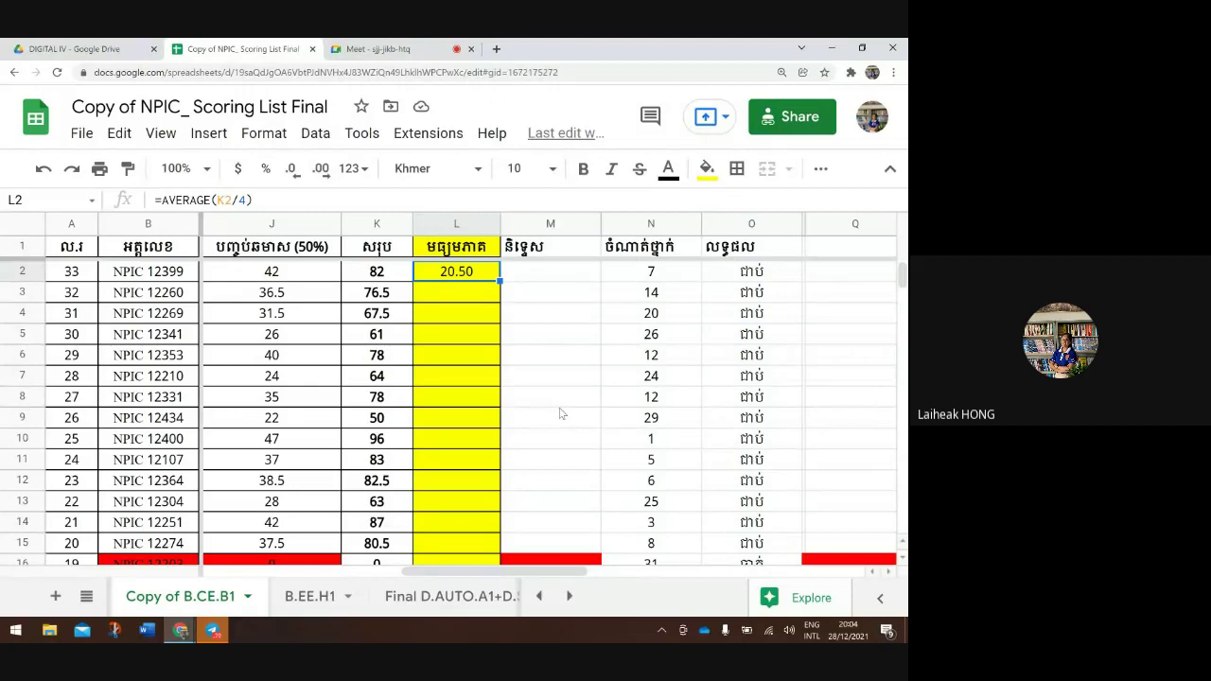
key("shift+Down")
key("shift+Down")
key("shift+Down")
key("shift+Down")
key("ctrl+d")
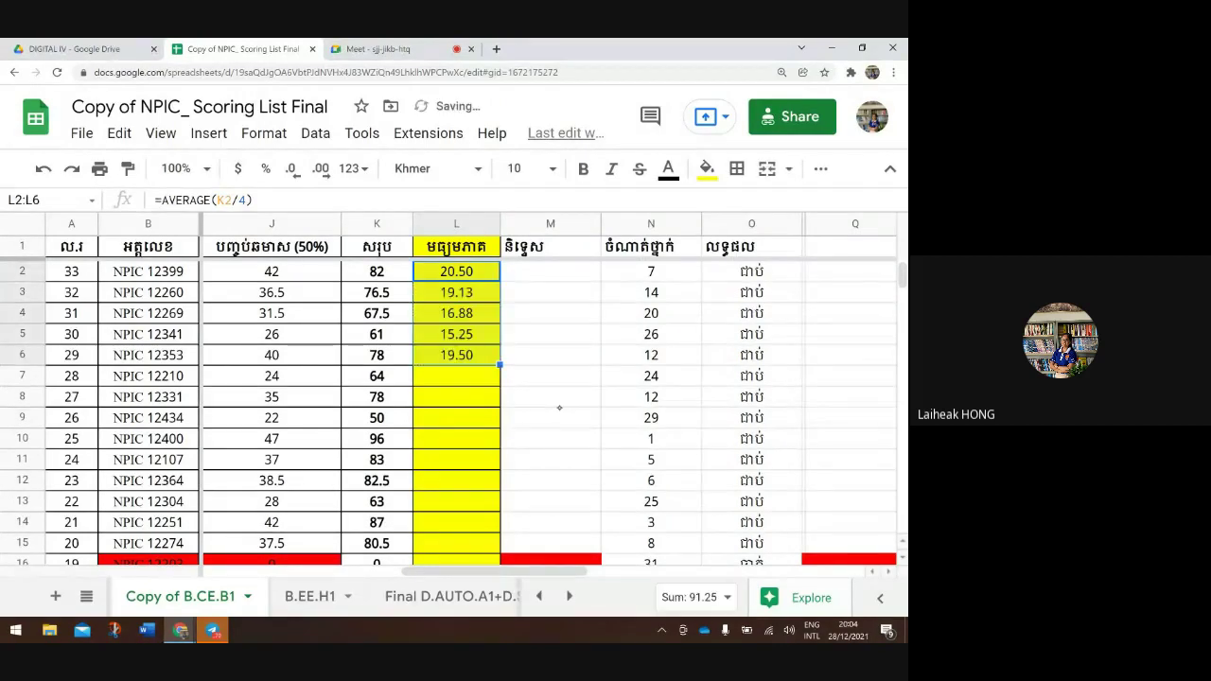
Enter =ROUNDDOWN(L2) in M2 to round the first student's average down
left_click(549, 376)
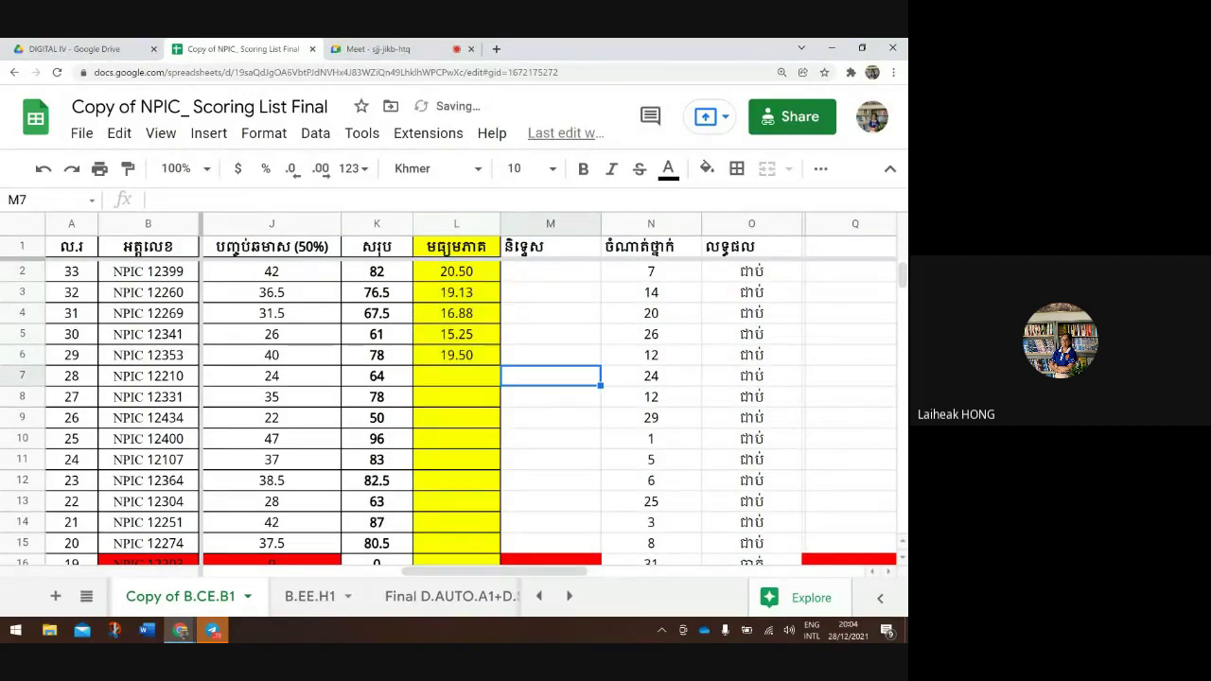
key("Left")
key("Up")
key("Up")
key("Up")
key("Up")
key("Up")
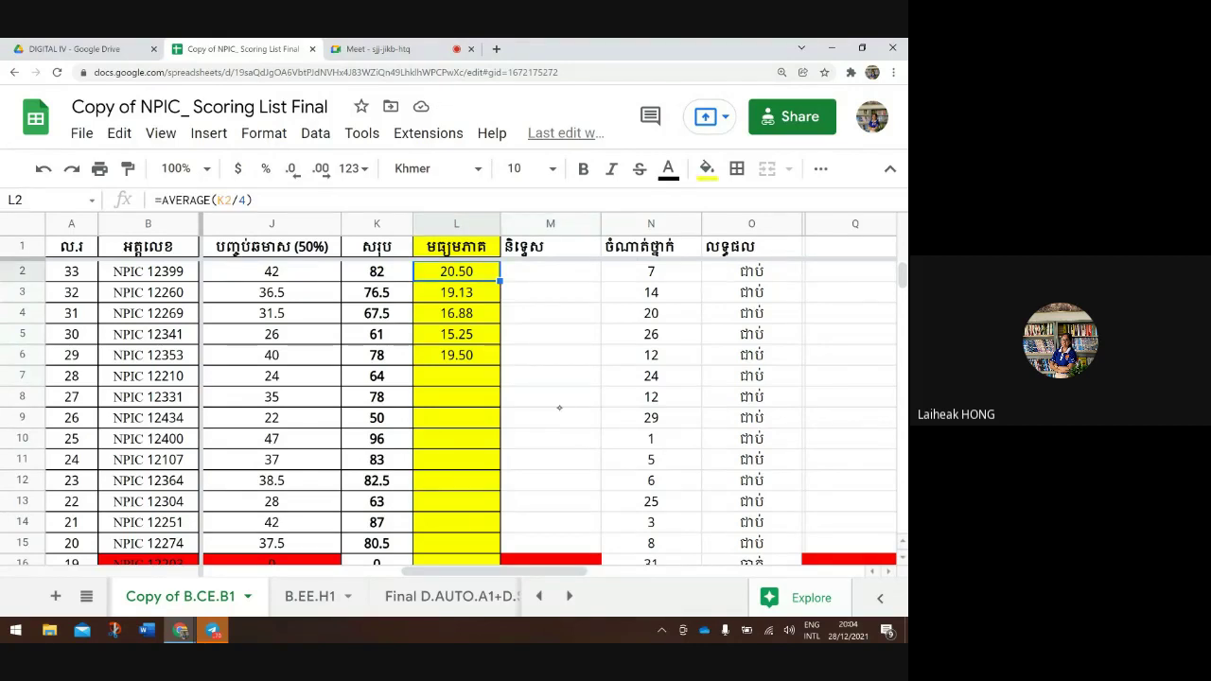
key("Right")
type("=")
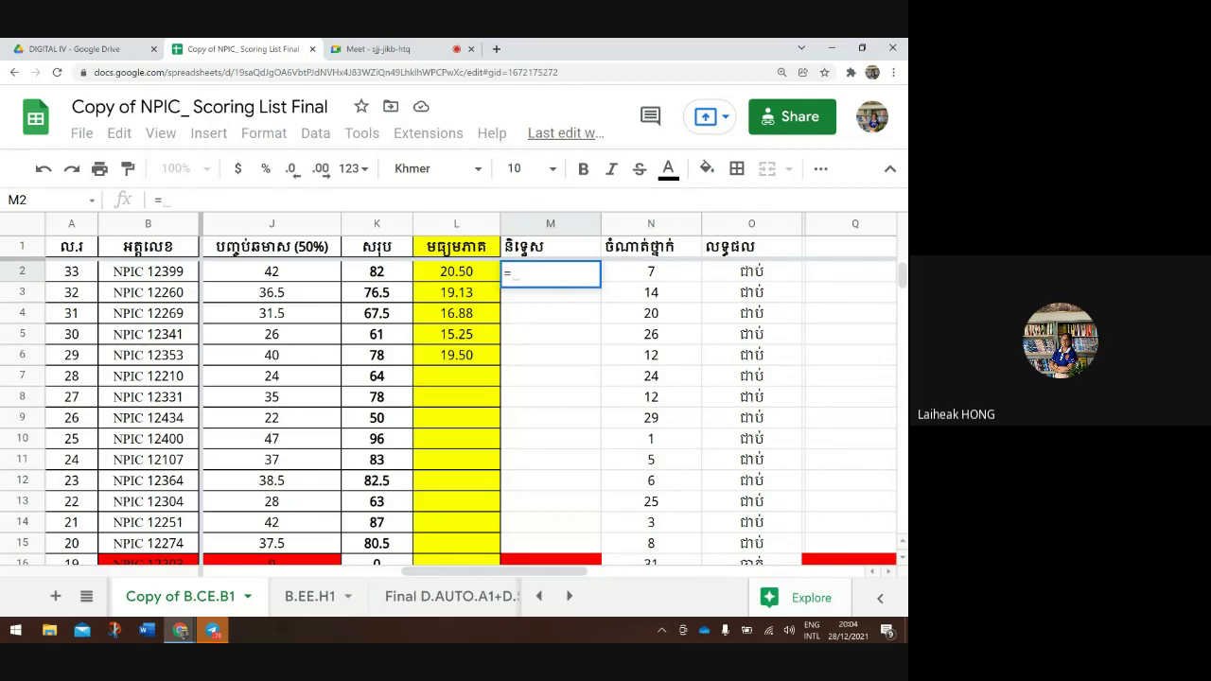
type("roun")
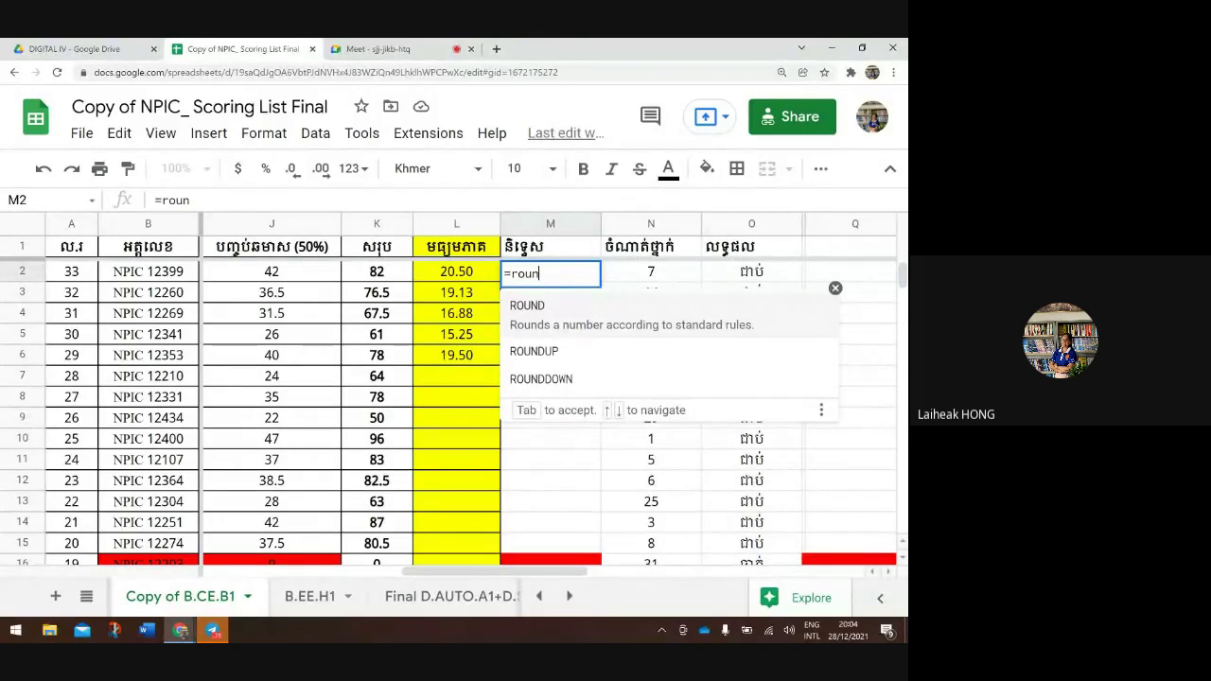
key("Down")
key("Down")
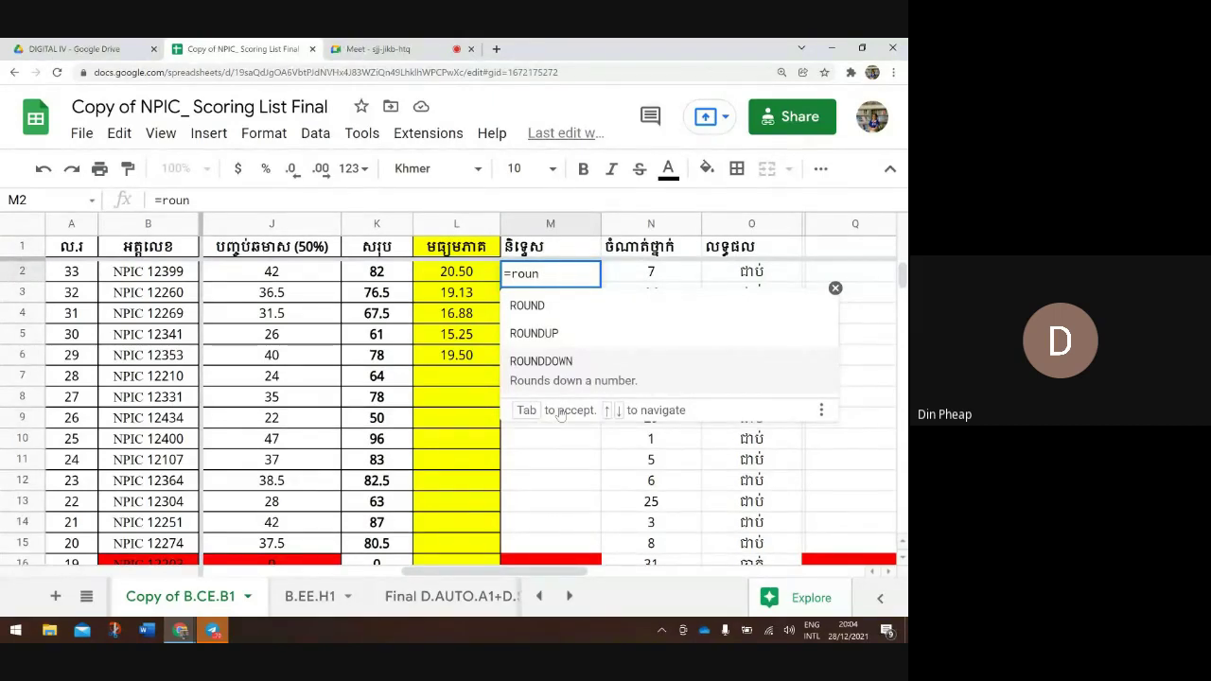
key("Tab")
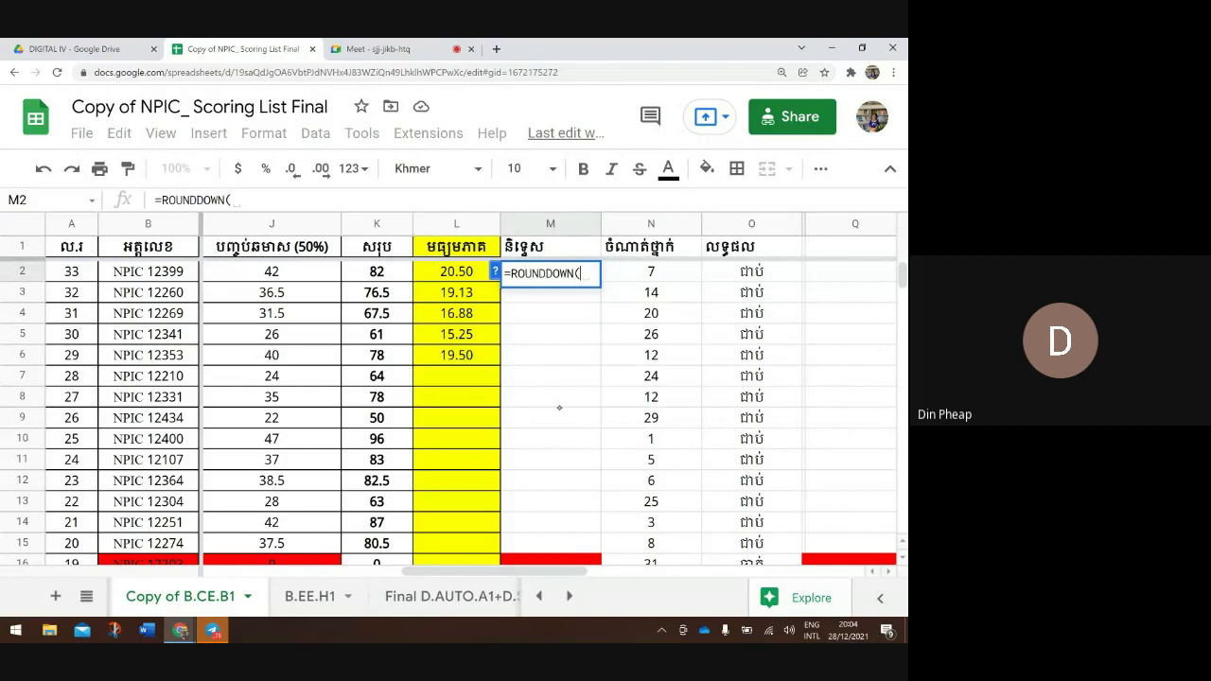
type("L2")
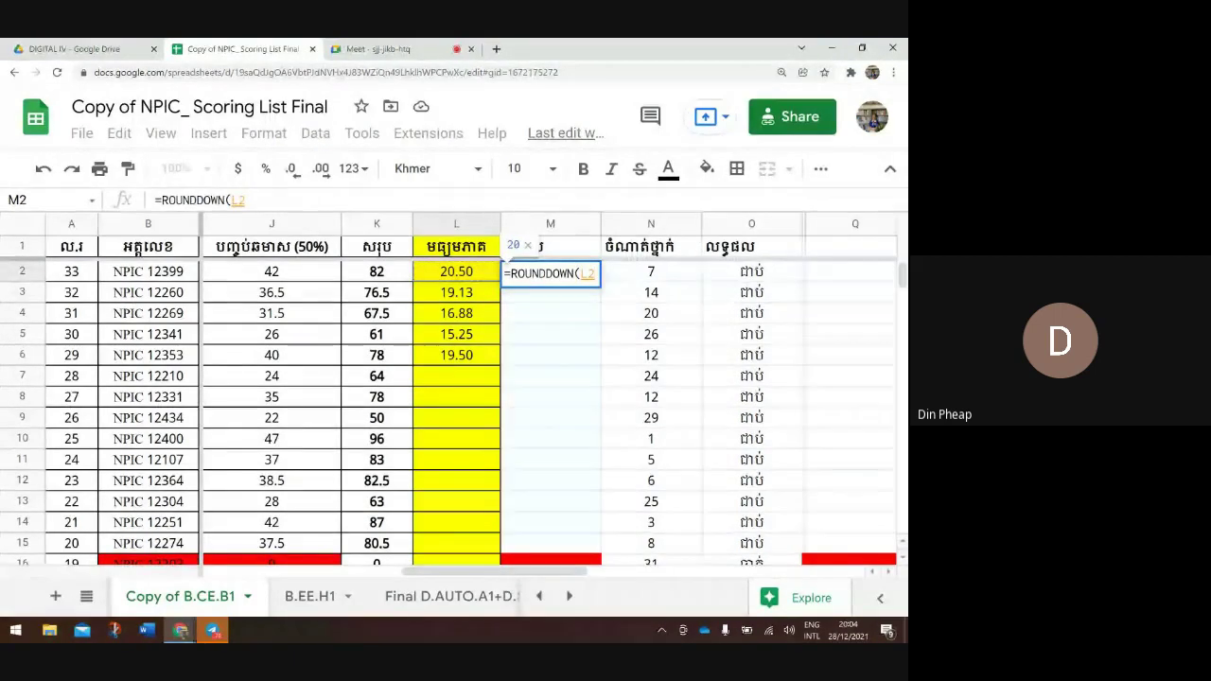
type(")")
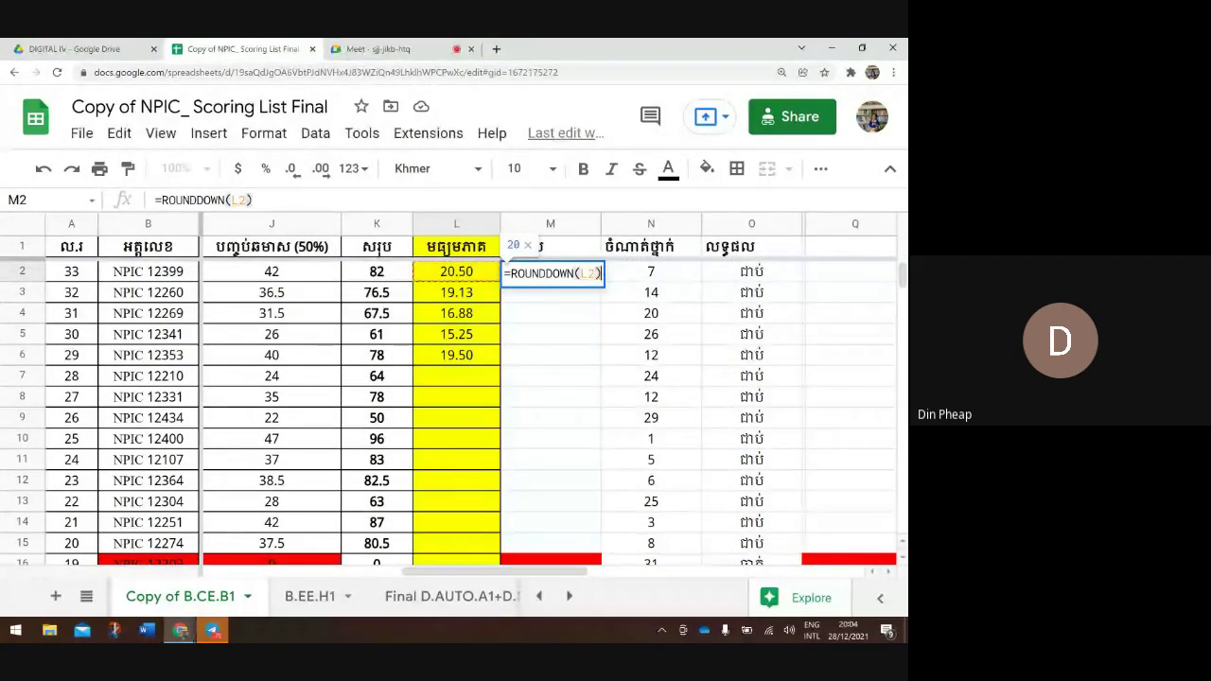
key("Return")
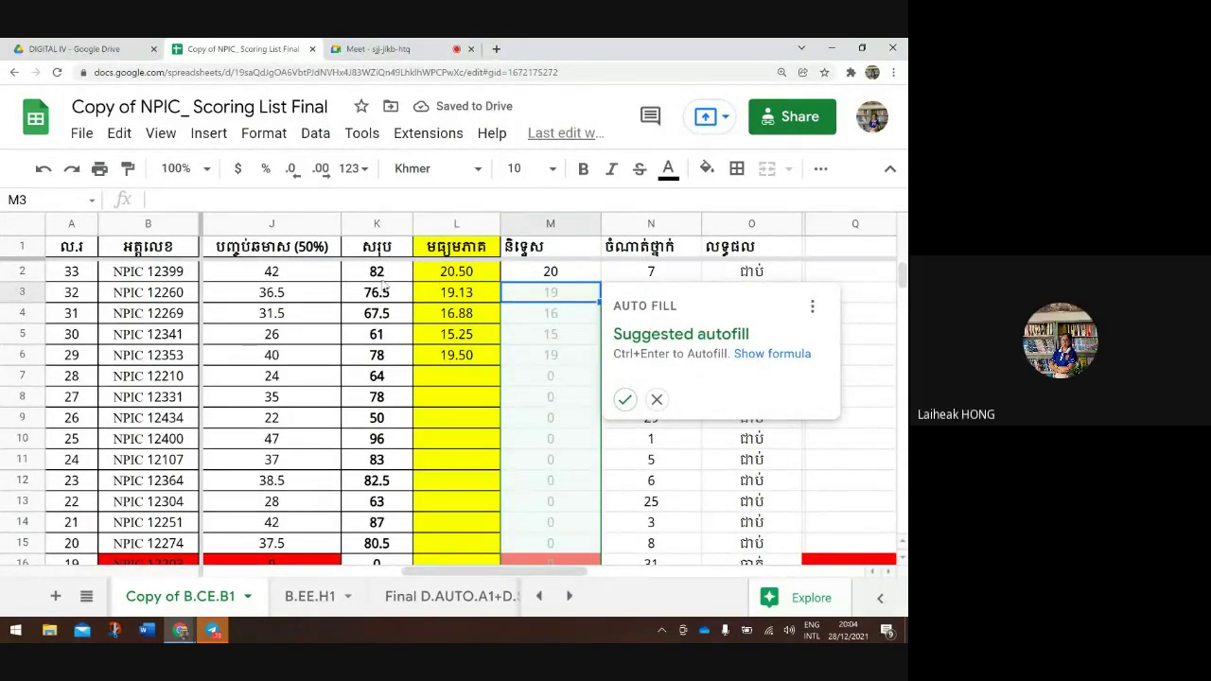
Clear the averages in L2:L6 and begin a new formula in L2
left_click(438, 275)
left_click_drag(438, 275, 454, 369)
key("Delete")
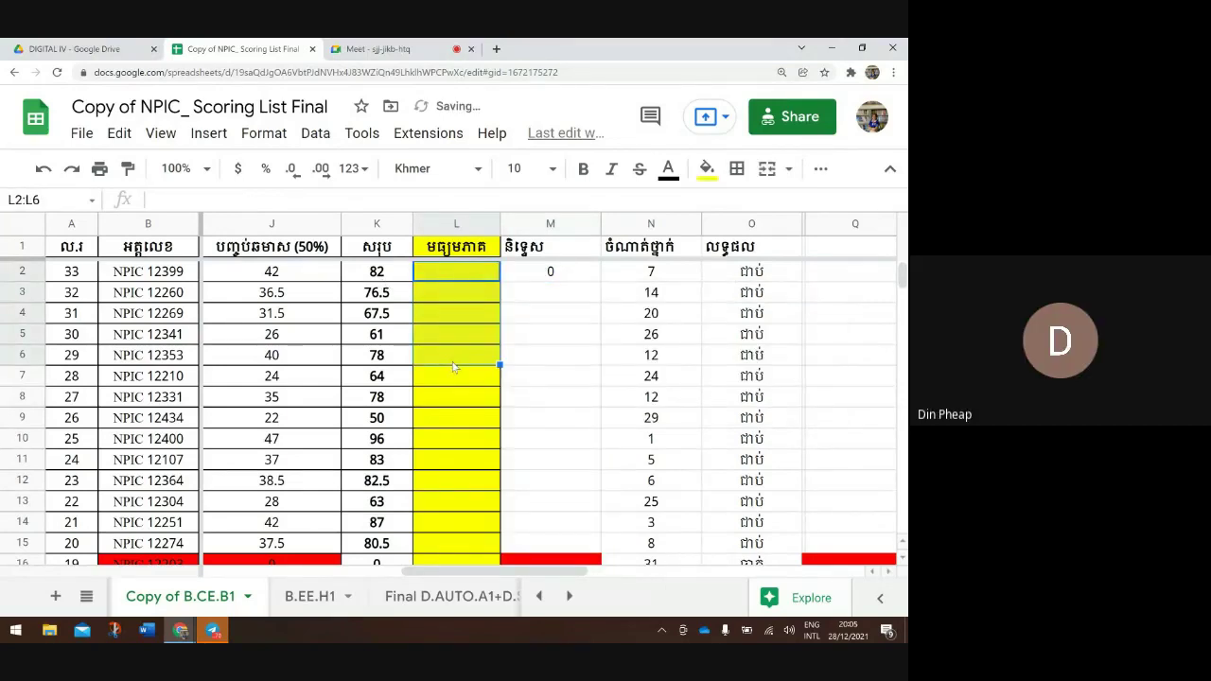
type("=")
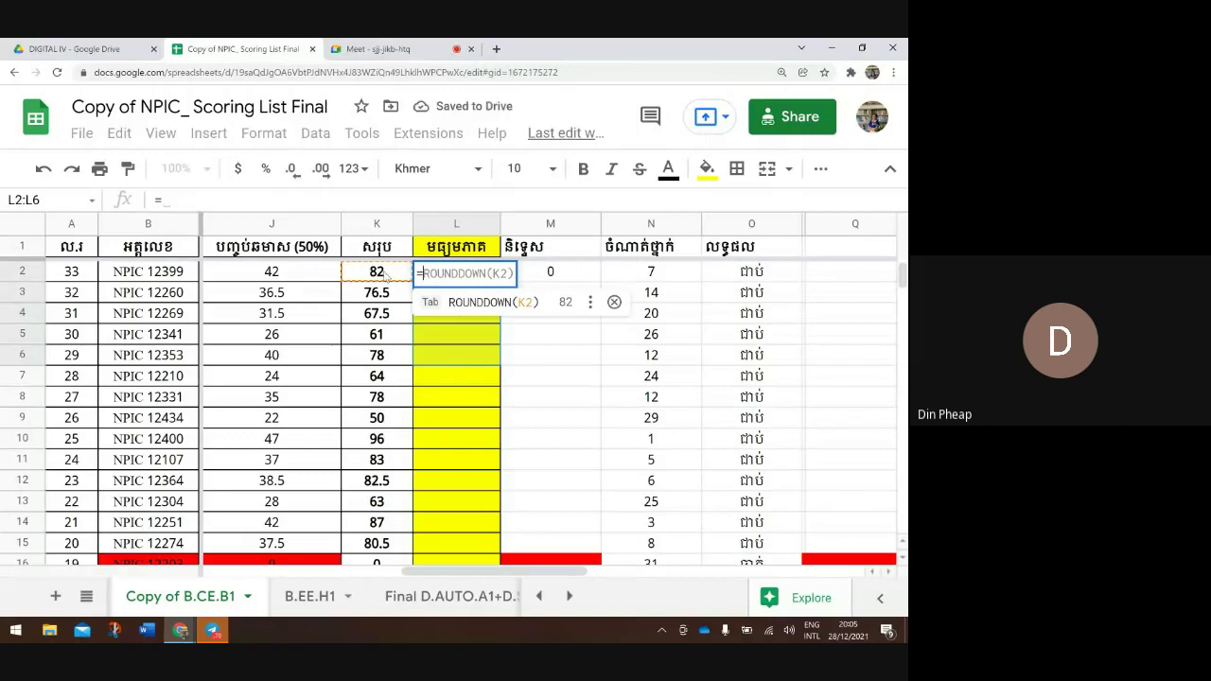
left_click(386, 276)
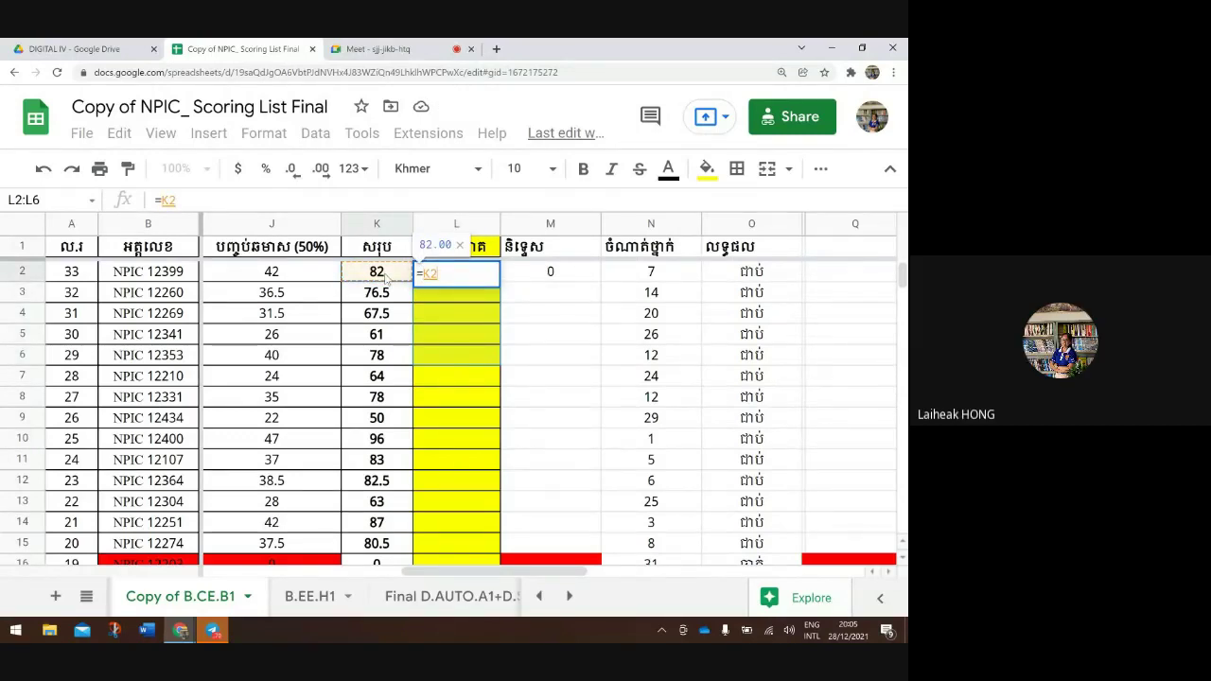
type("/4")
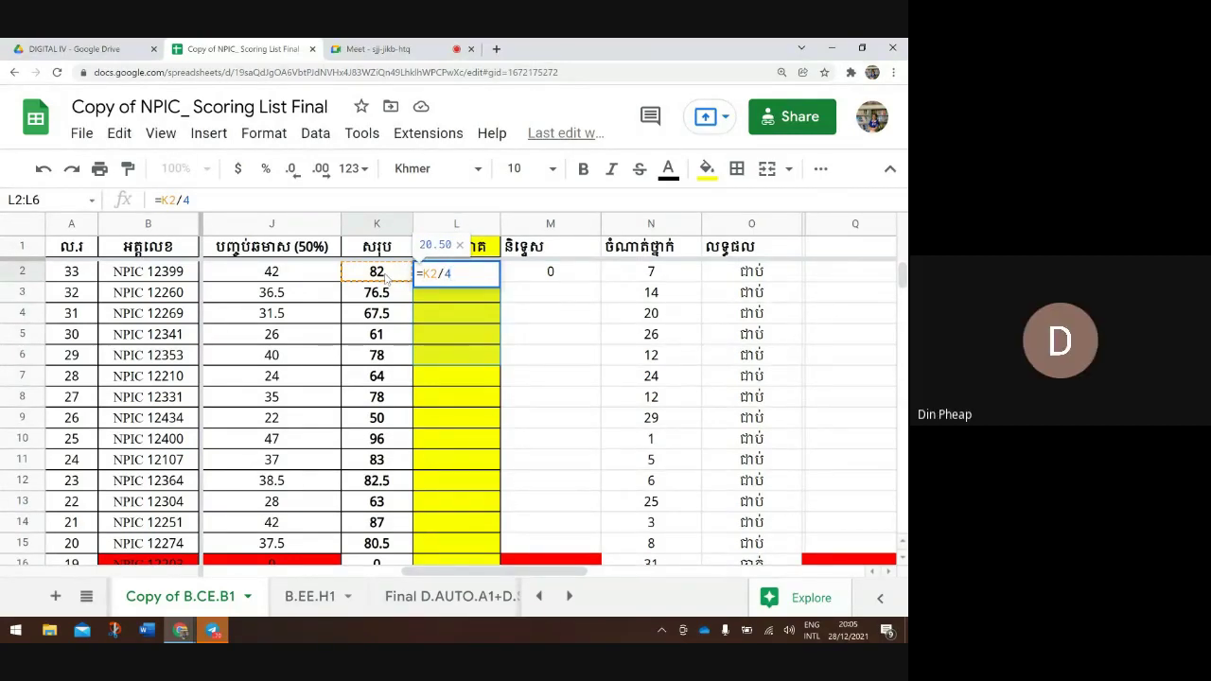
key("BackSpace")
key("BackSpace")
key("BackSpace")
key("BackSpace")
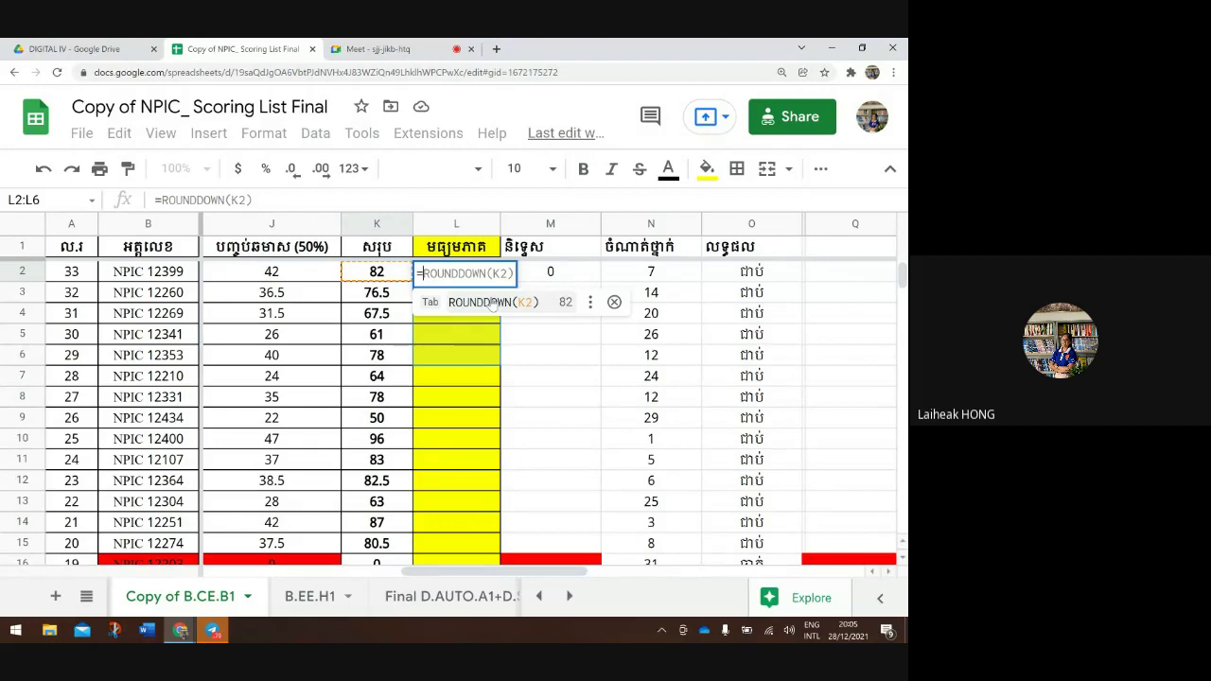
Write the formula in L2 as =ROUNDDOWN(K2/4) to divide the first student's total by four and round it down
type("R")
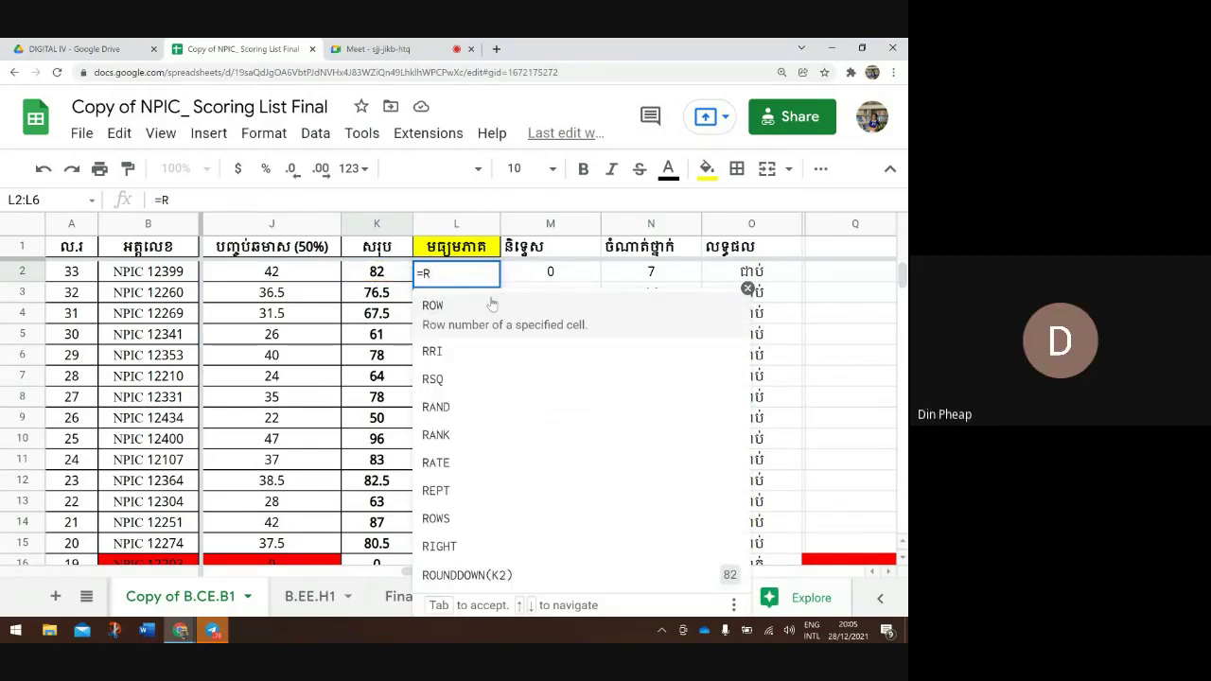
type("oun")
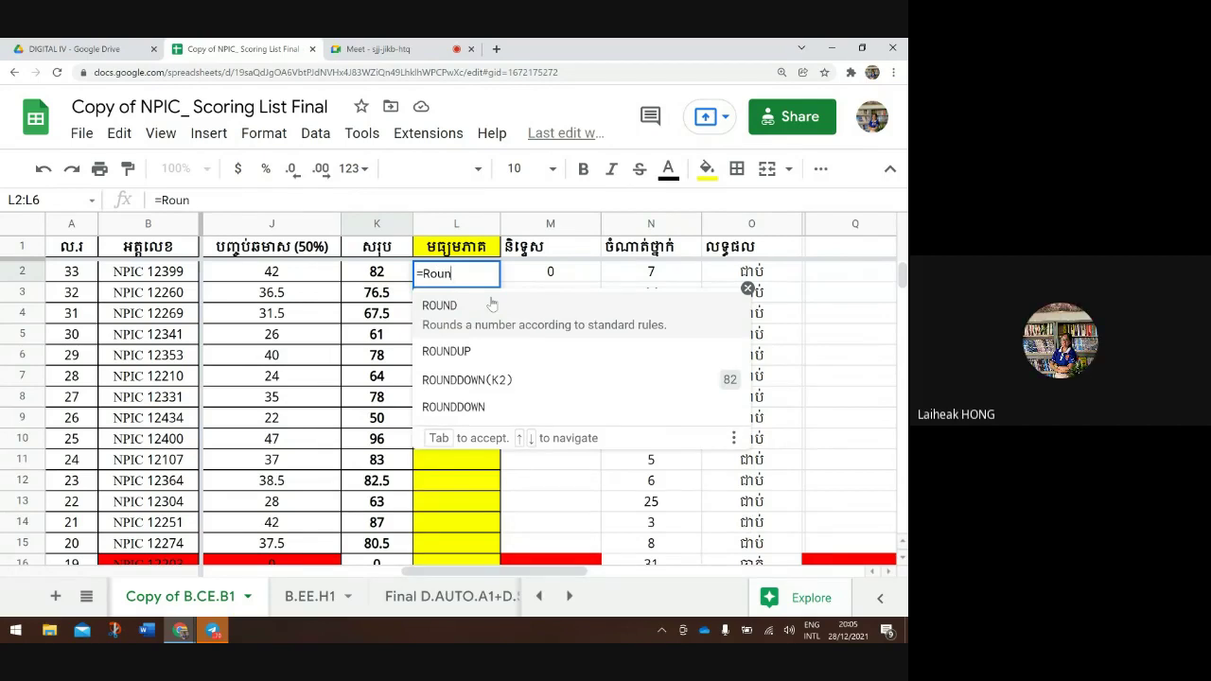
key("Down")
key("Down")
key("Down")
key("Tab")
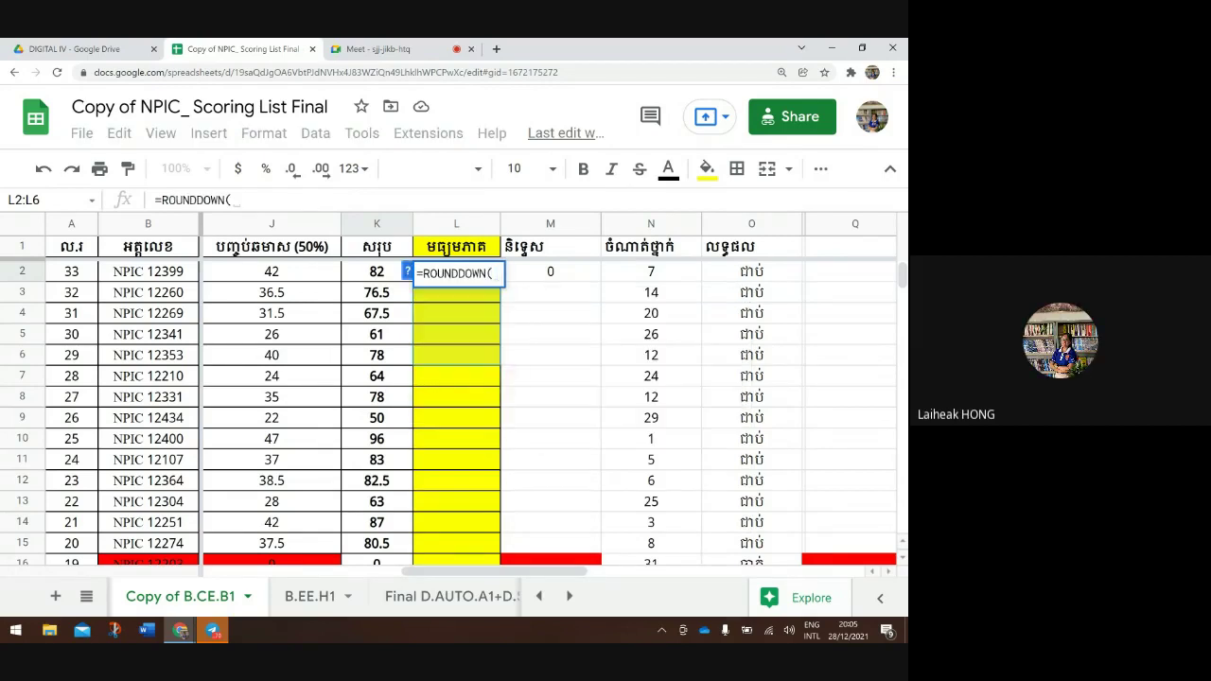
left_click(376, 272)
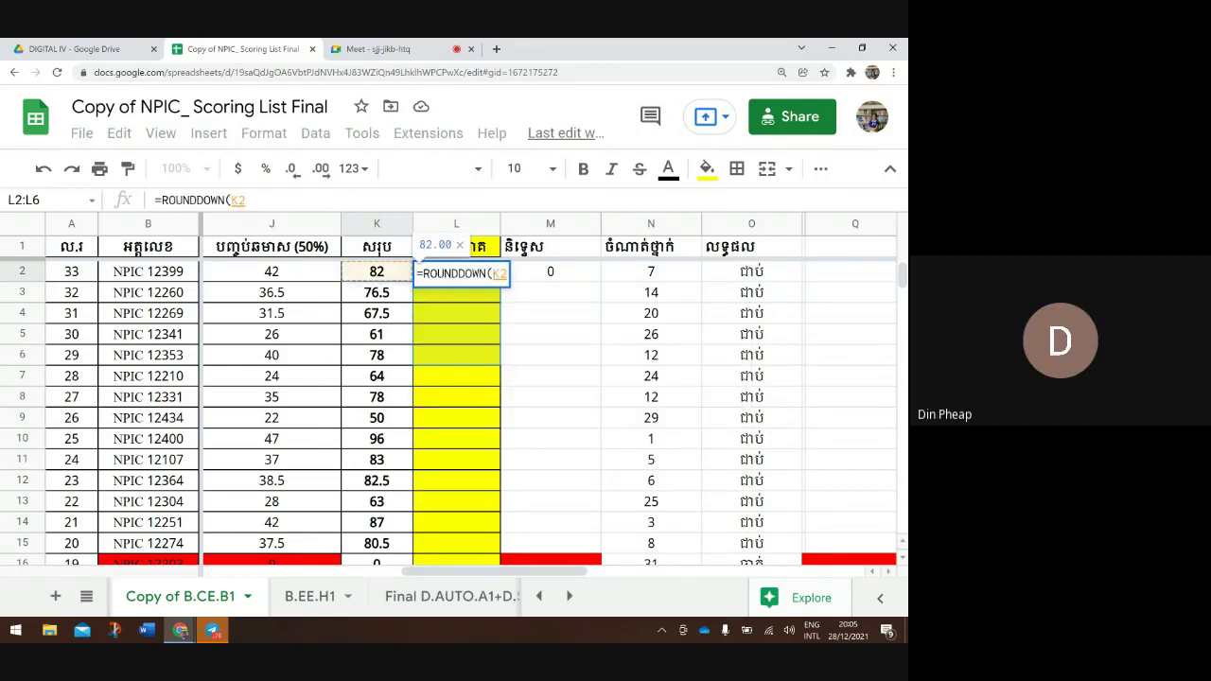
type("/")
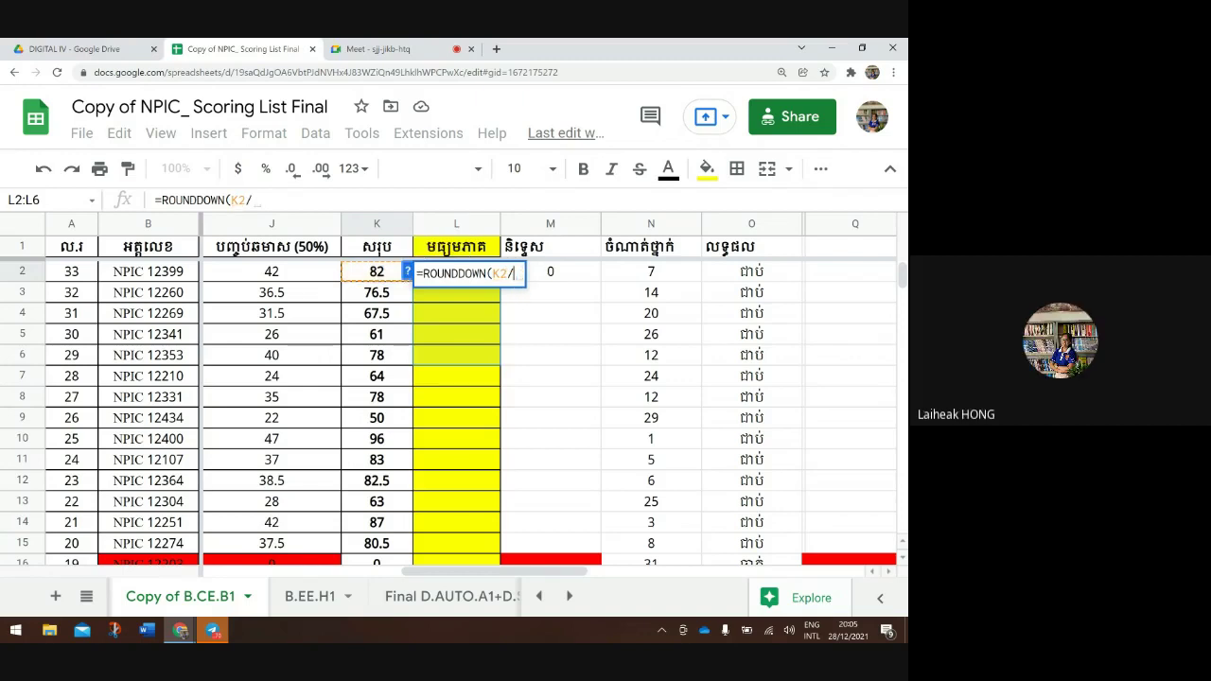
type("4)")
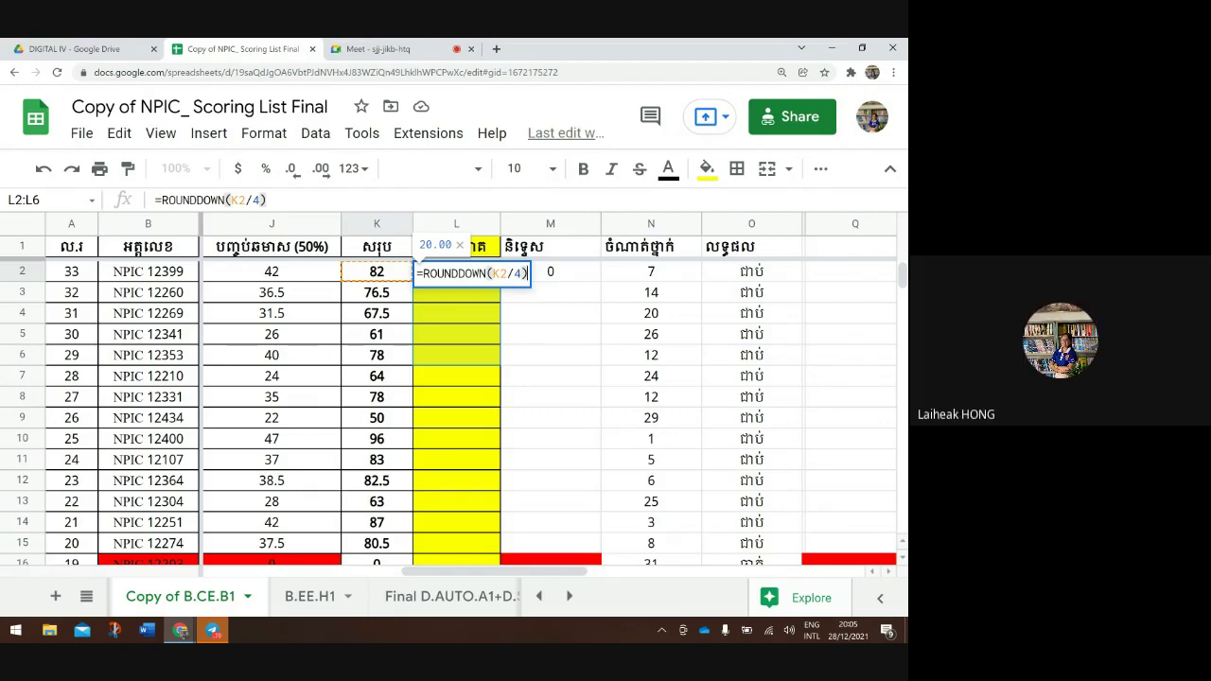
Add a second argument of 4 decimal places so that L2 contains =ROUNDDOWN(K2/4,4)
type(",")
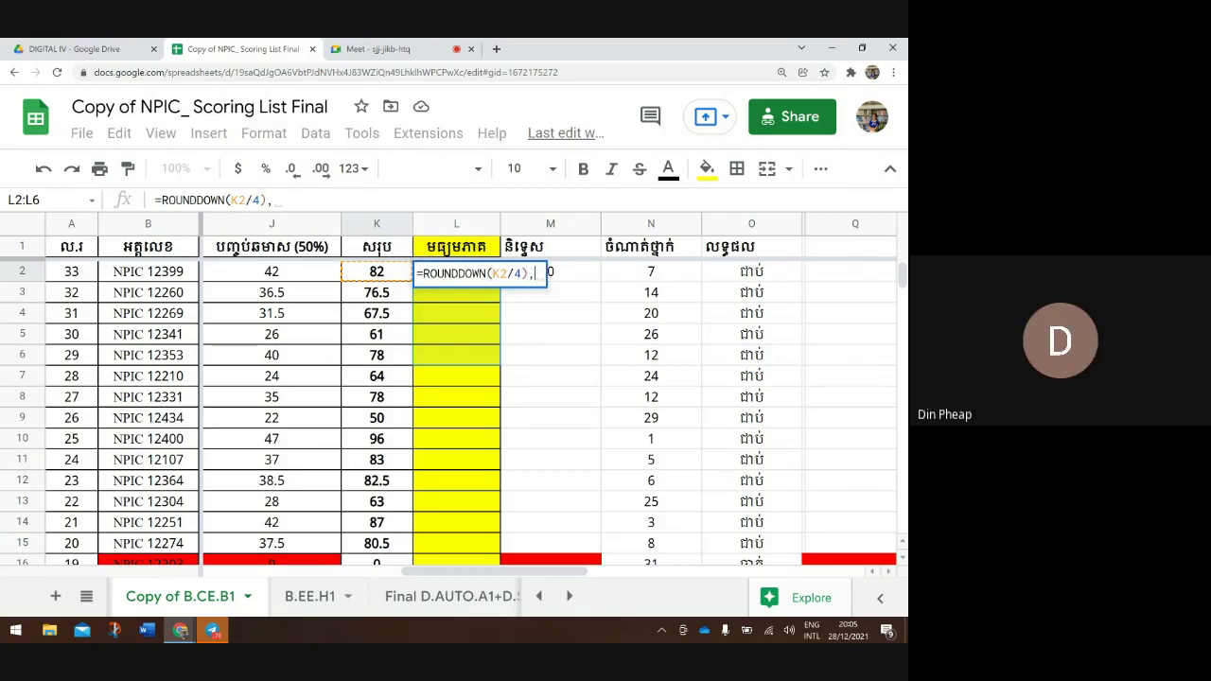
key("BackSpace")
key("BackSpace")
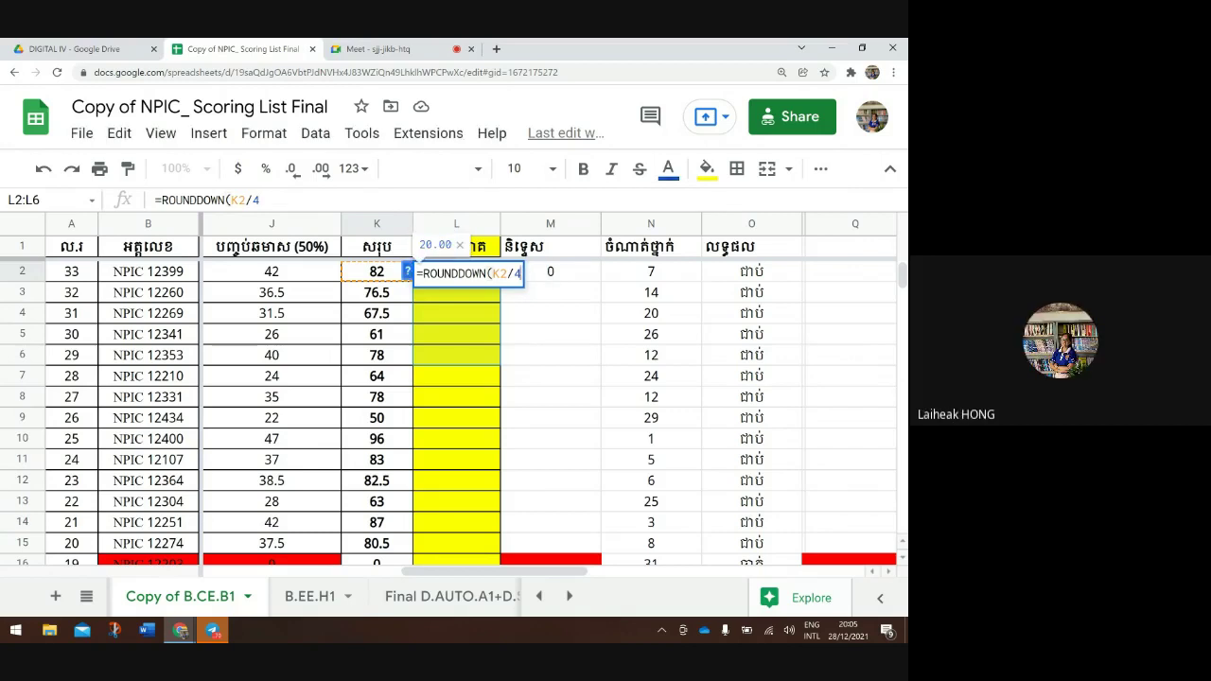
type(",")
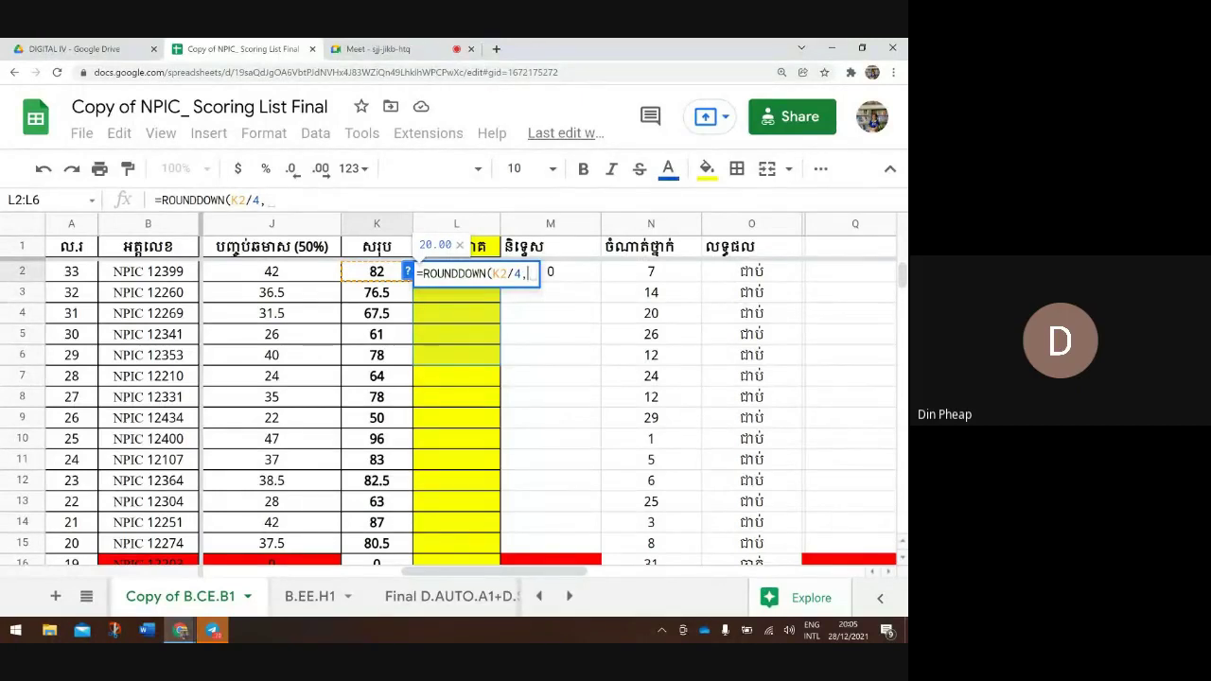
type("2")
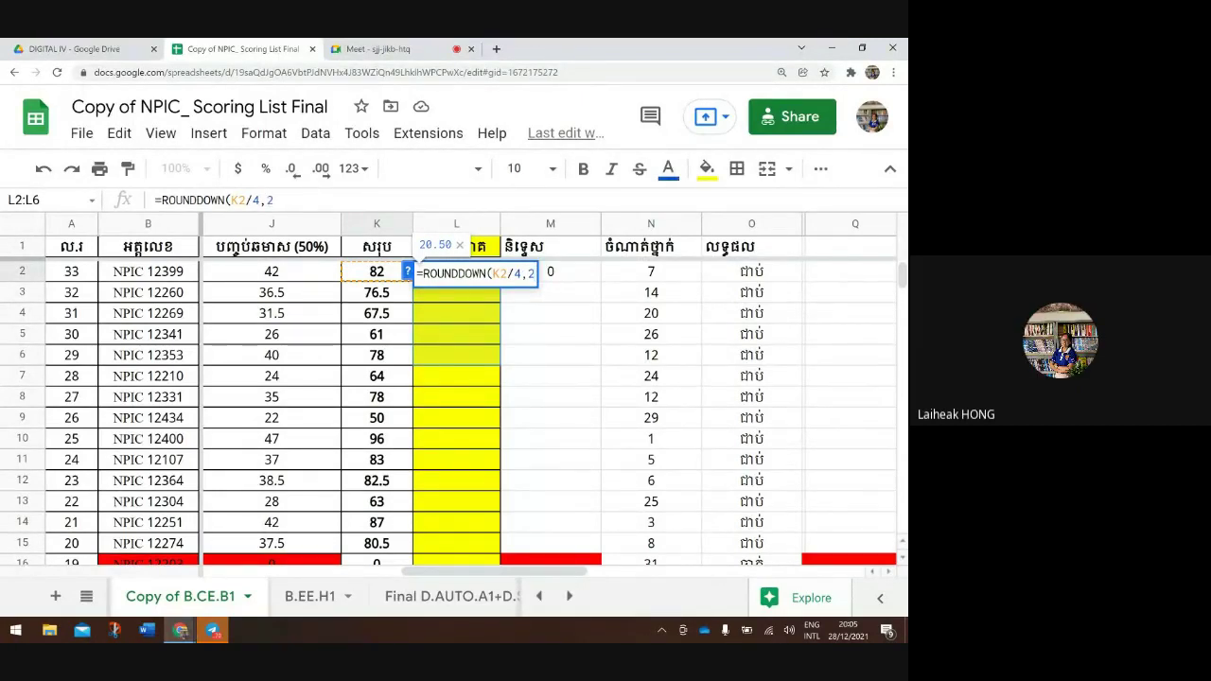
key("BackSpace")
type("4")
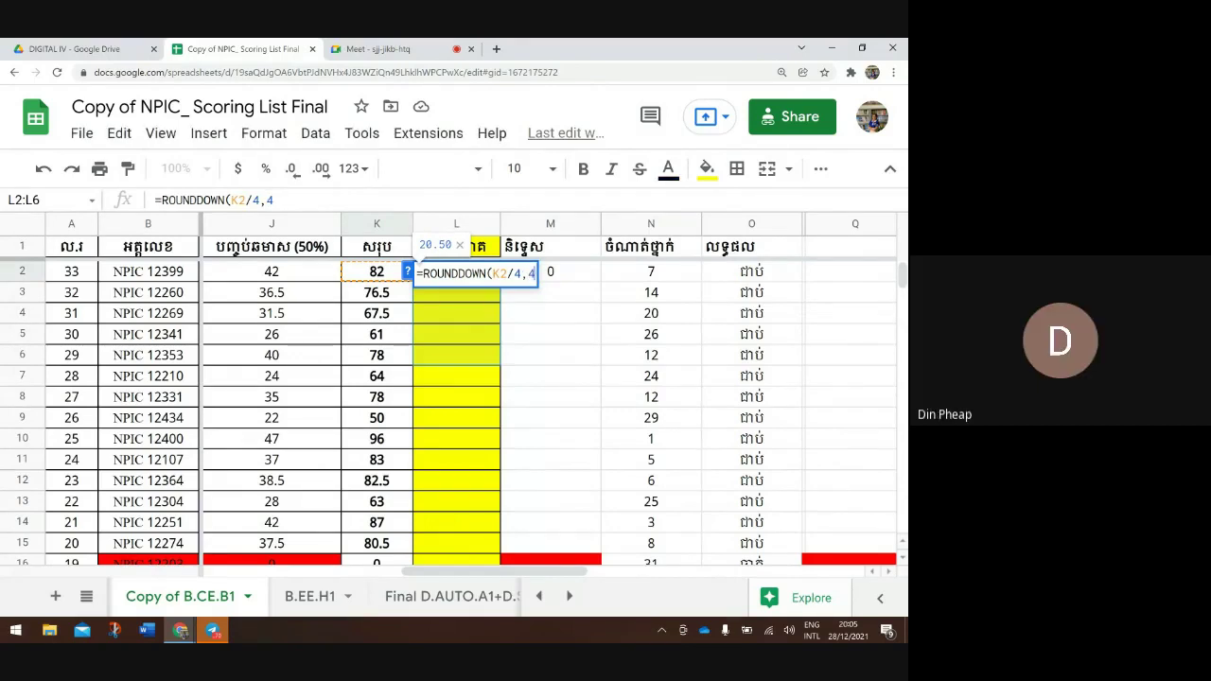
type(")")
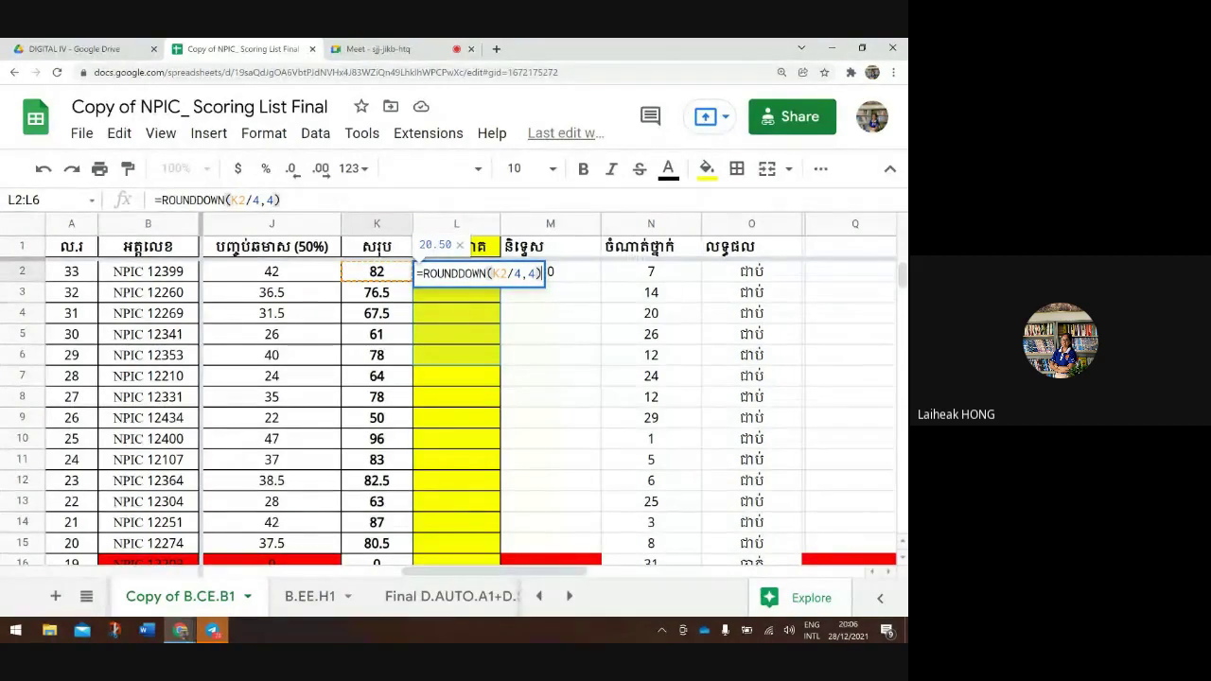
key("Return")
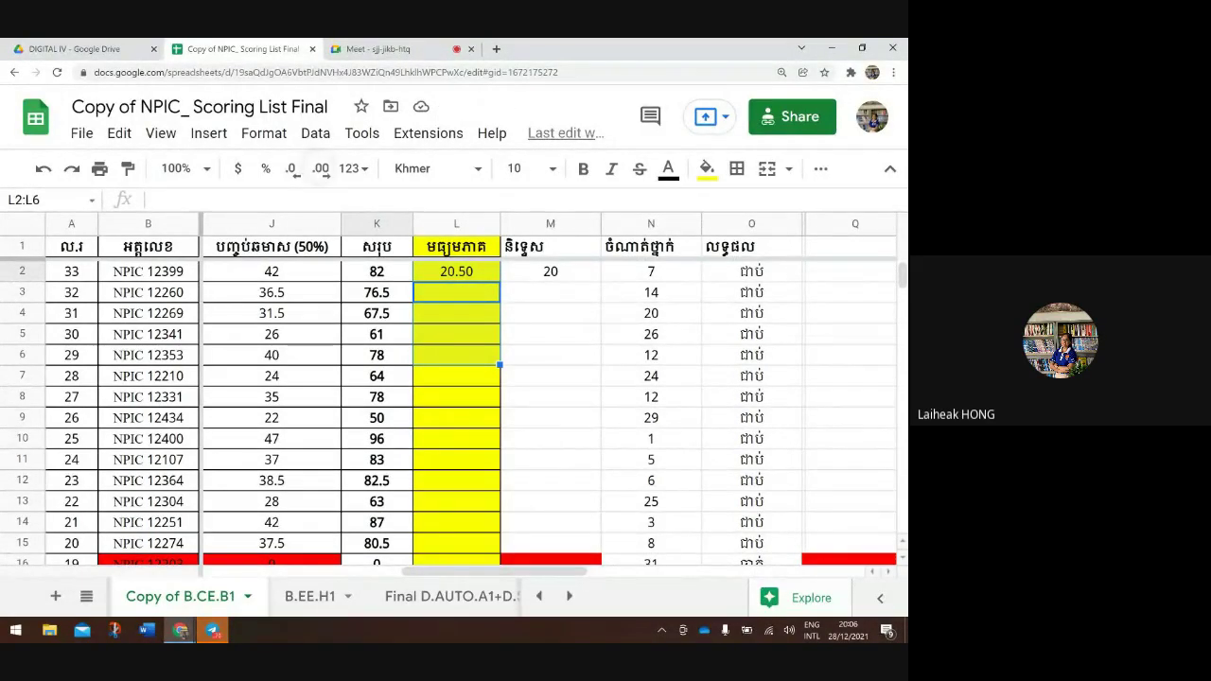
Format the averages in L2:L6 with four decimal places and fill the formula from L2 down to L11
left_click(321, 168)
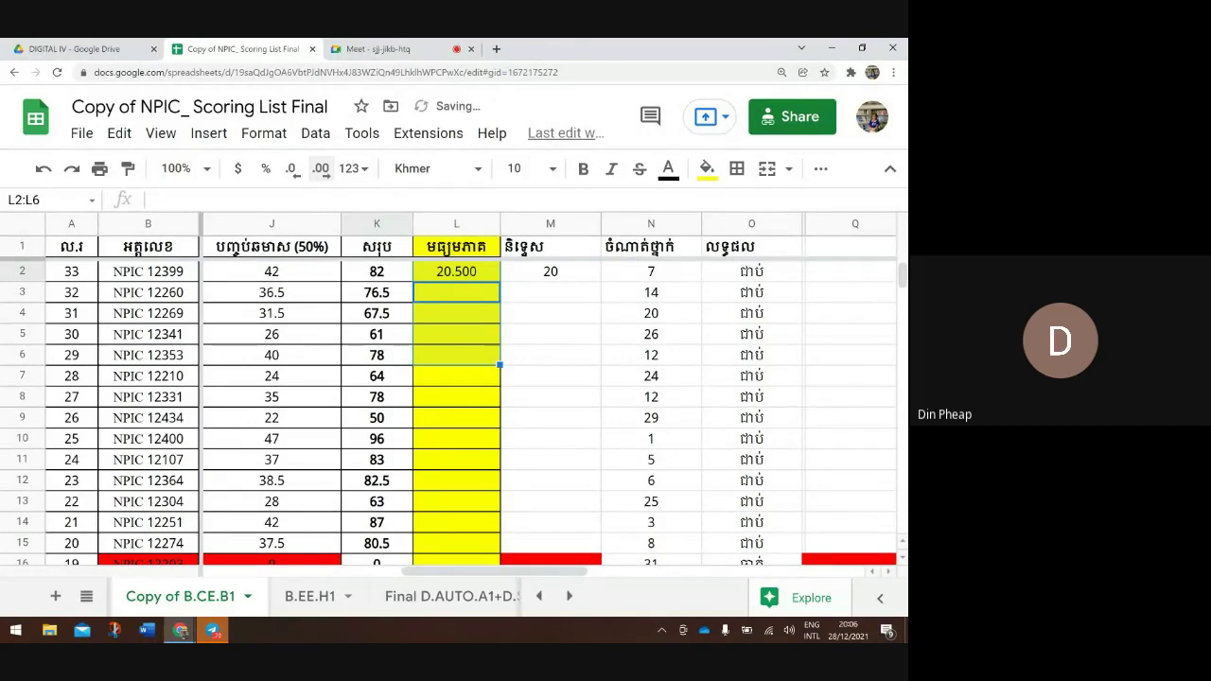
left_click(320, 169)
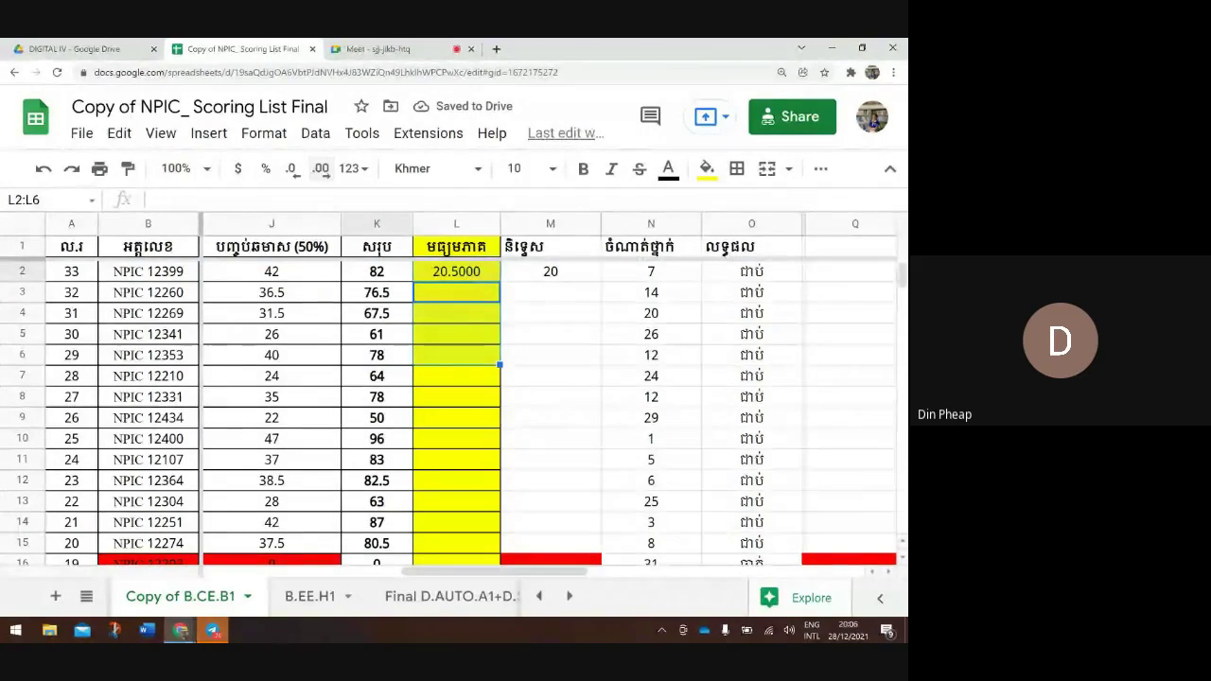
key("Up")
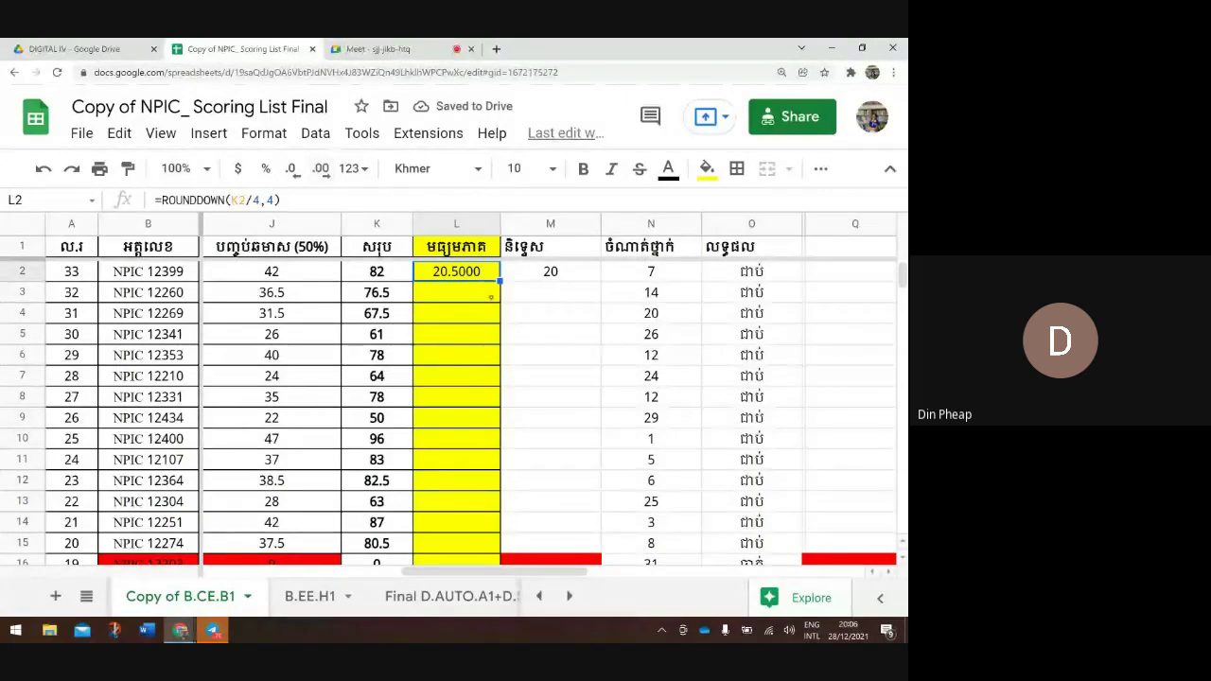
left_click_drag(499, 280, 491, 464)
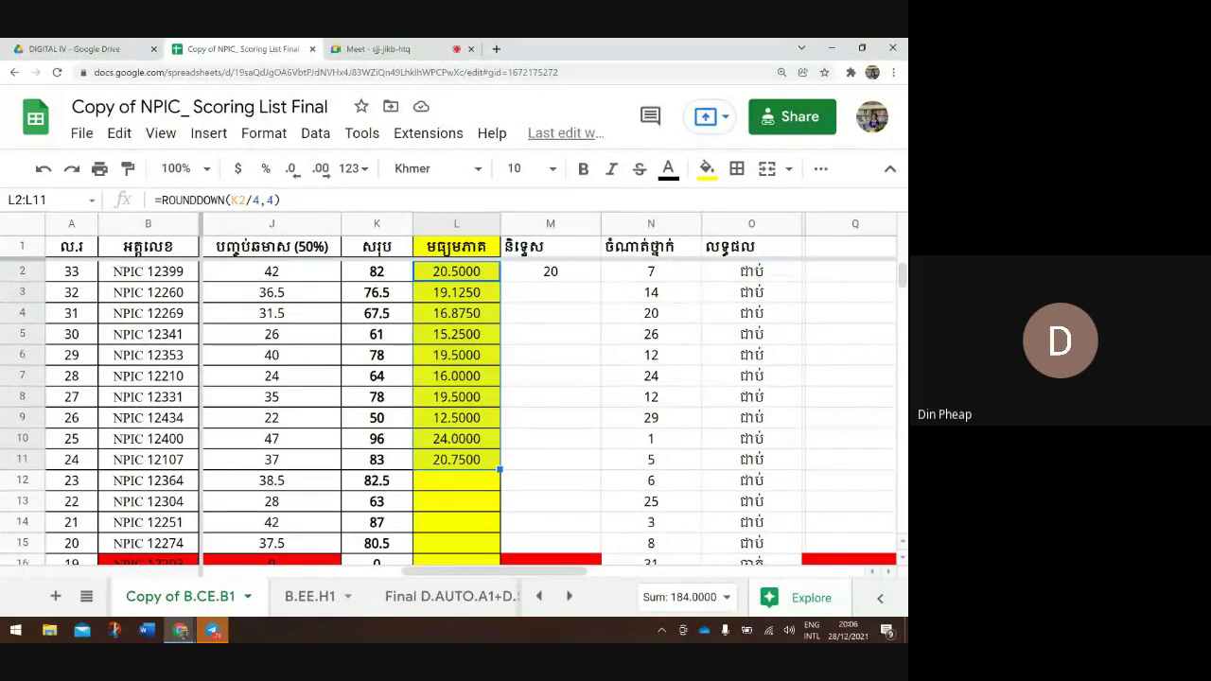
Clear the averages in L2:L11 and the ROUNDDOWN formula in M2
left_click(549, 292)
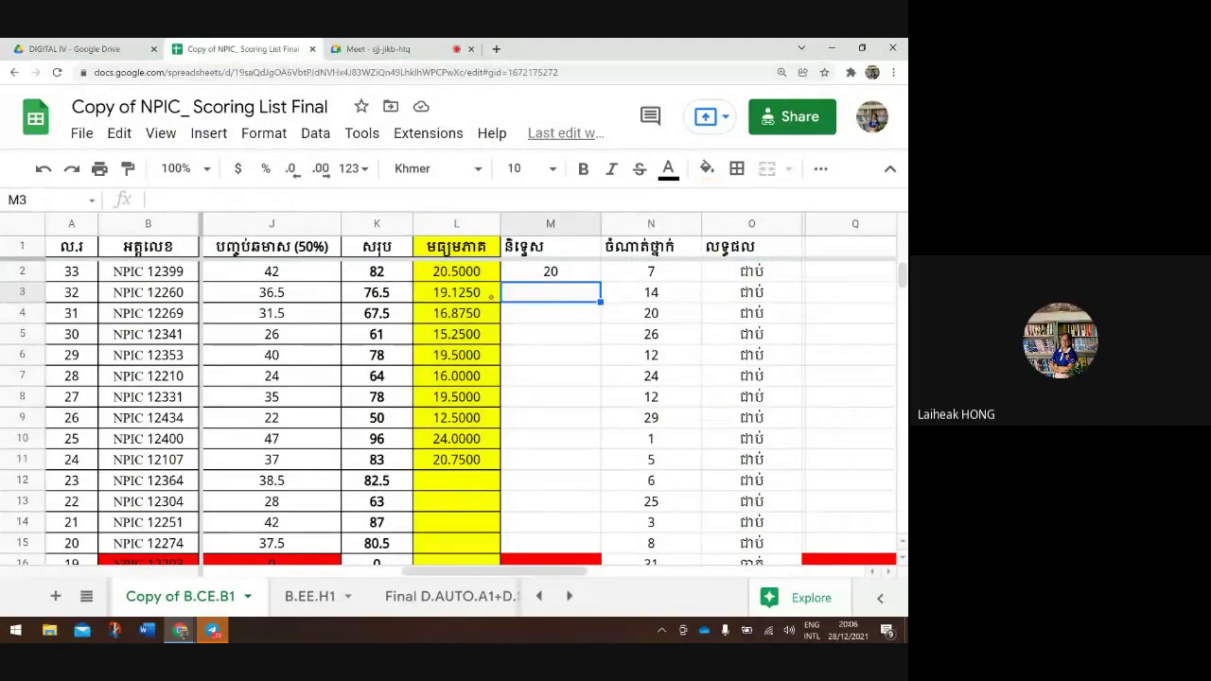
left_click_drag(459, 272, 487, 464)
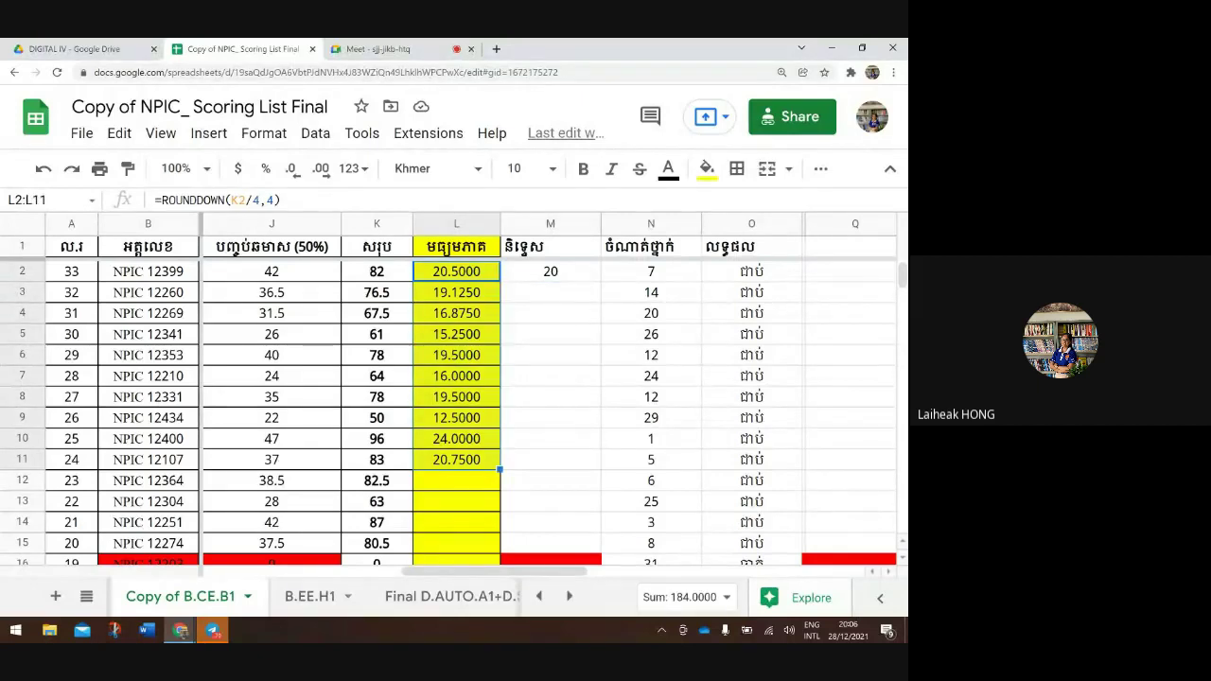
key("Delete")
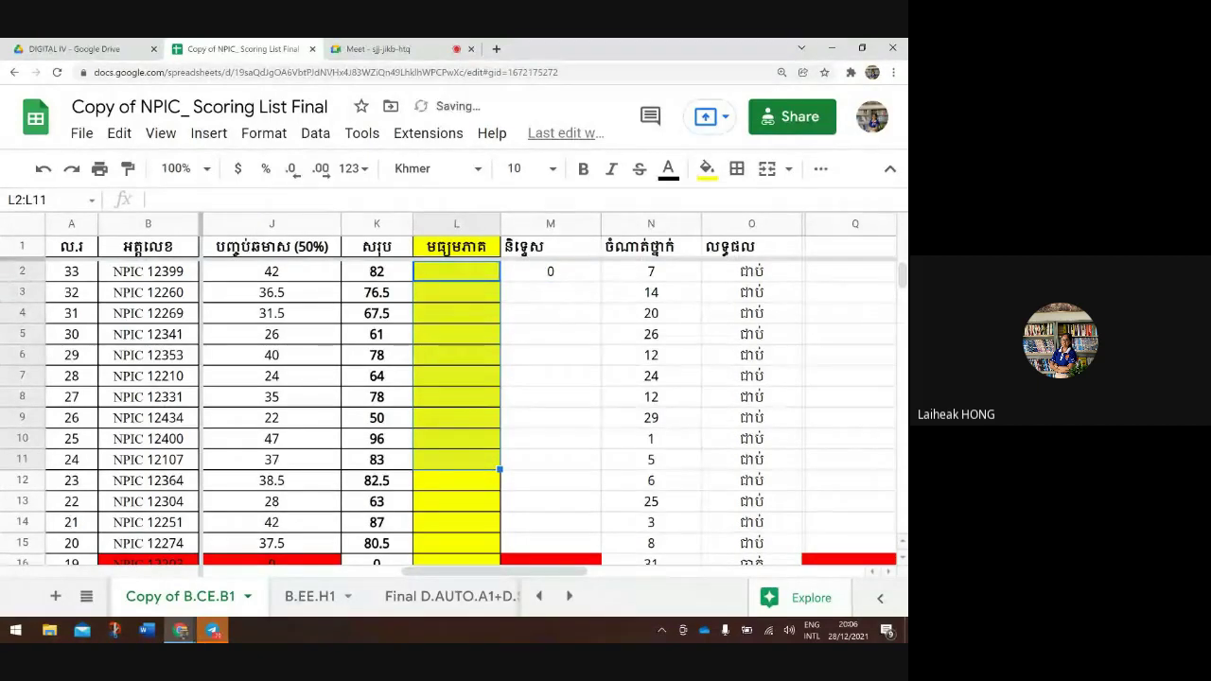
left_click(506, 274)
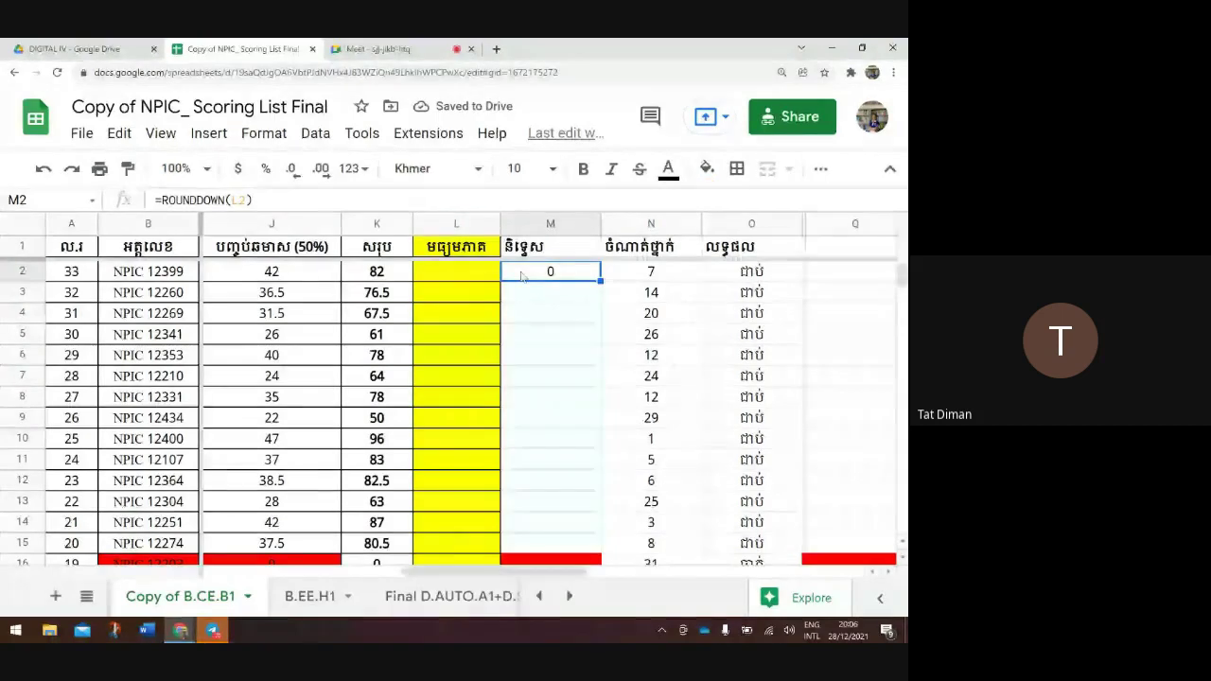
key("Delete")
left_click(475, 273)
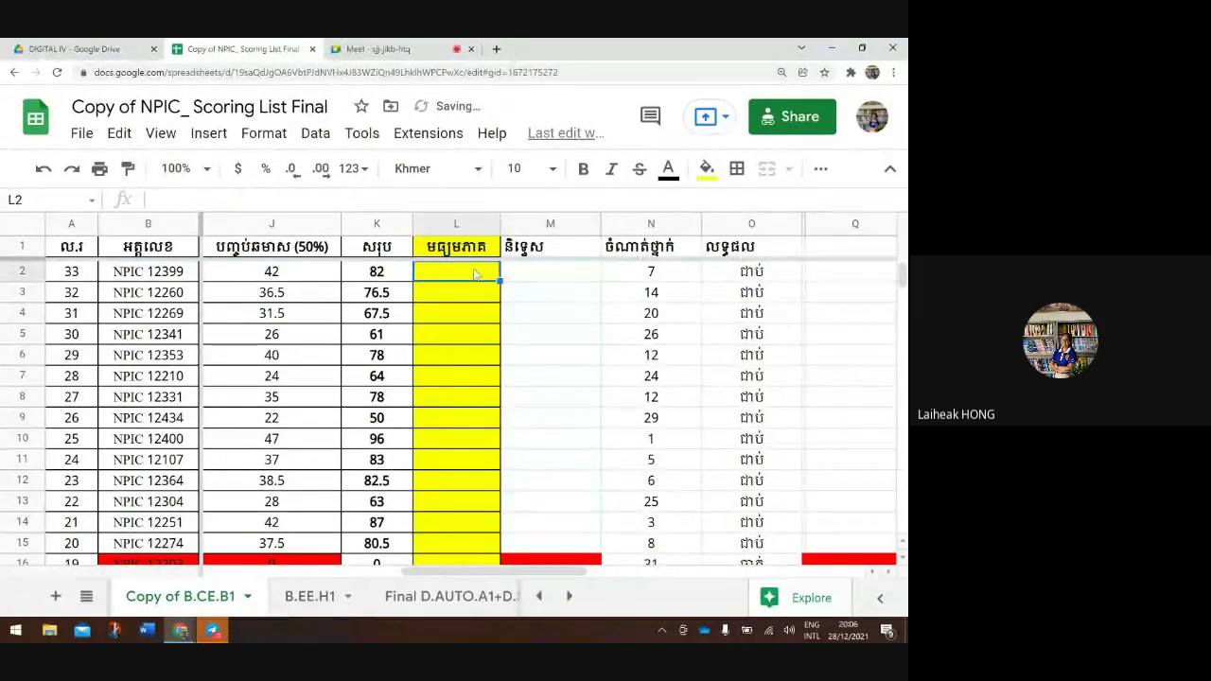
left_click(525, 274)
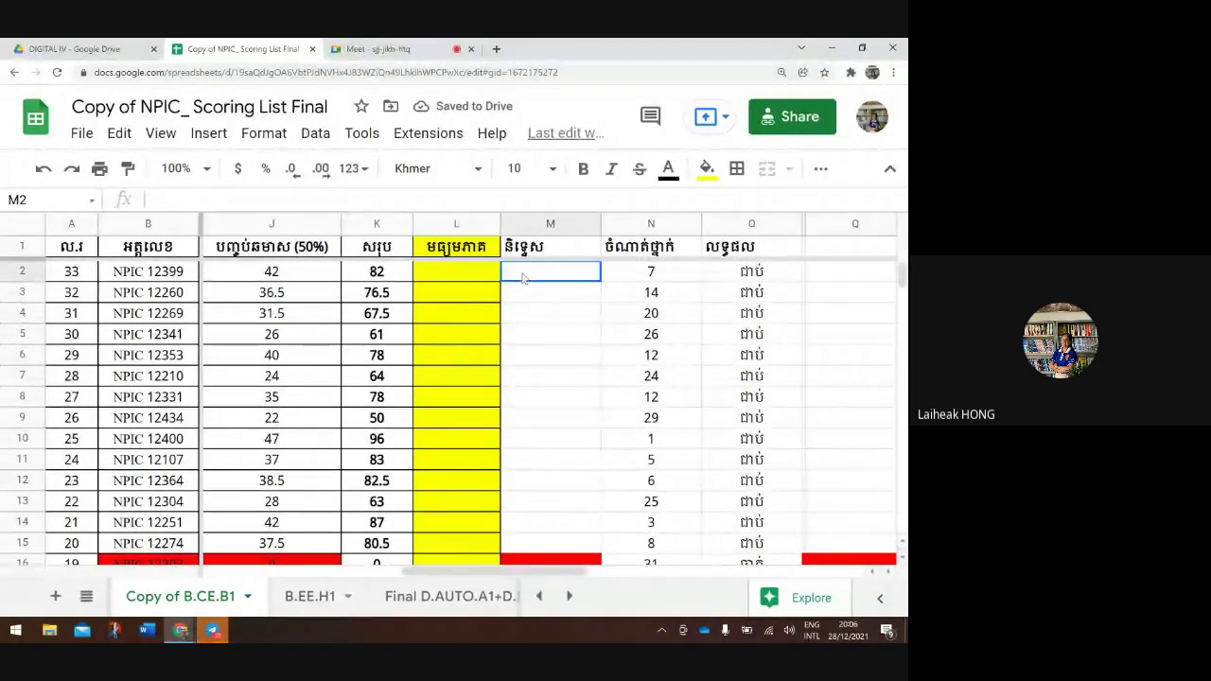
Enter =ROUNDUP(K2/4,4) in L2 to round the first student's average up, leaving the suggested autofill unused
left_click(472, 279)
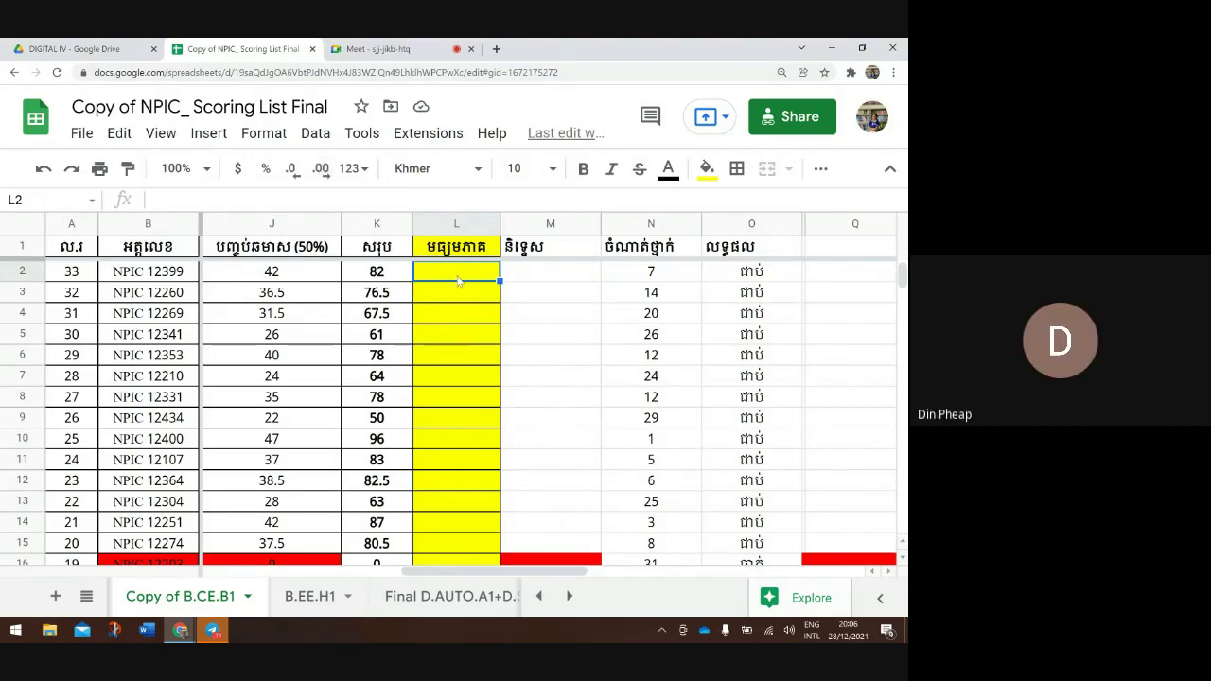
type("=")
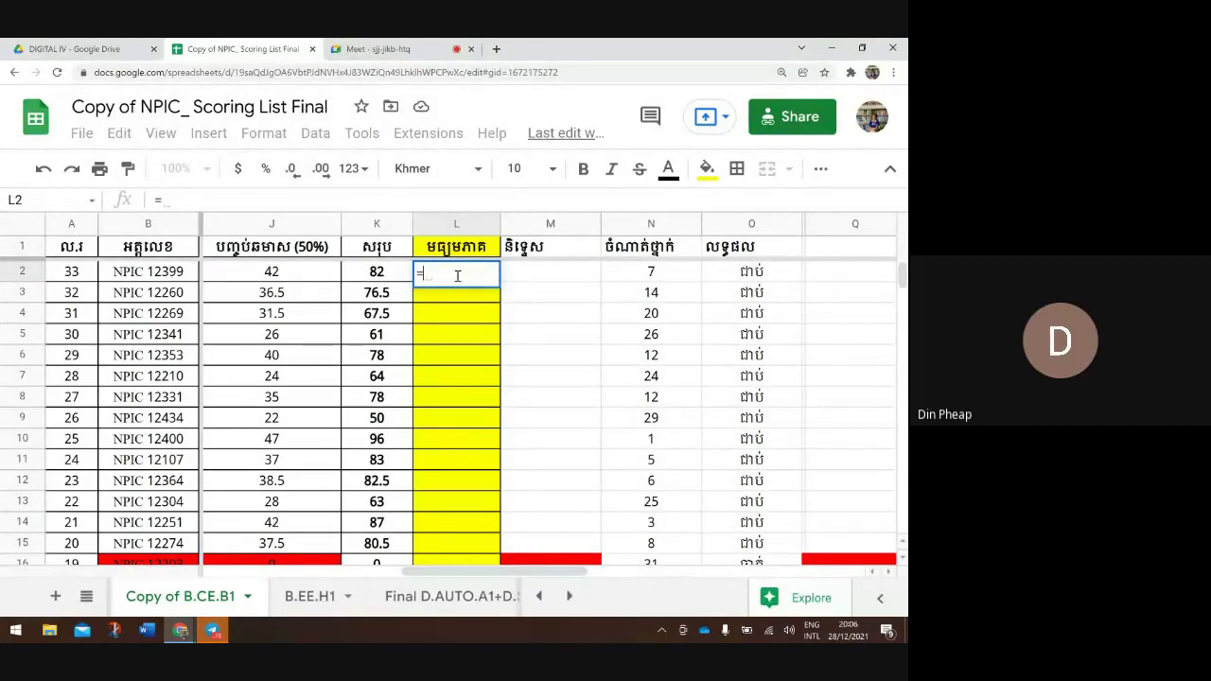
type("r")
key("BackSpace")
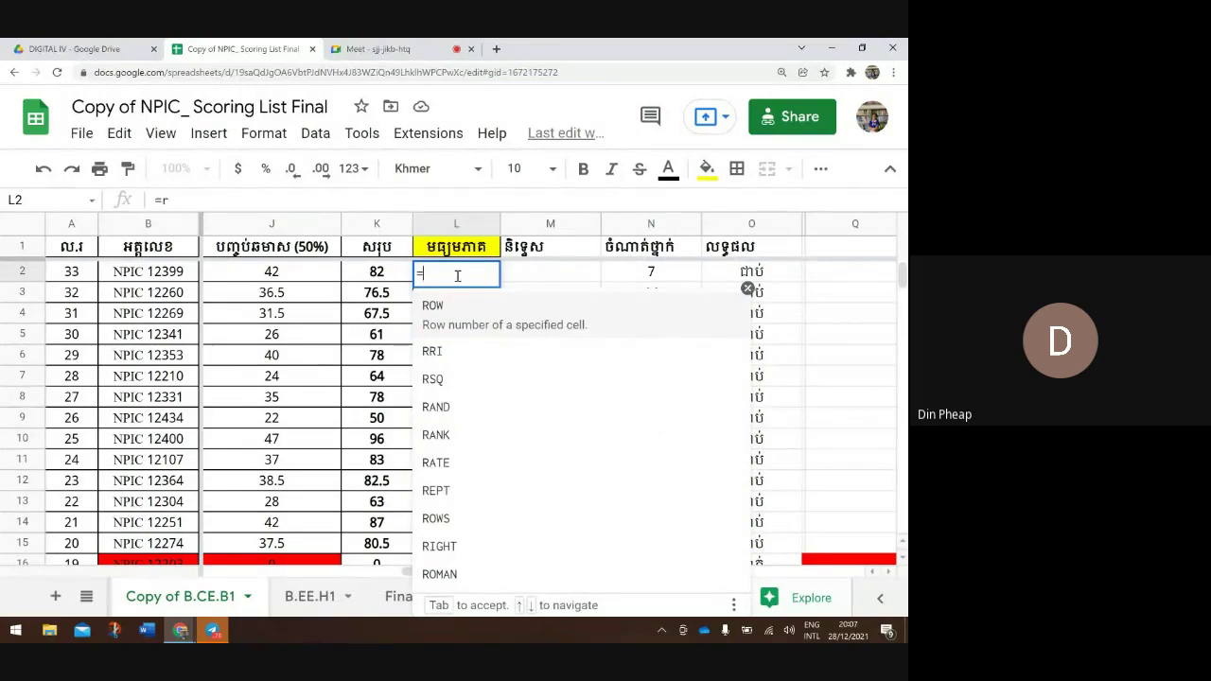
type("Roun")
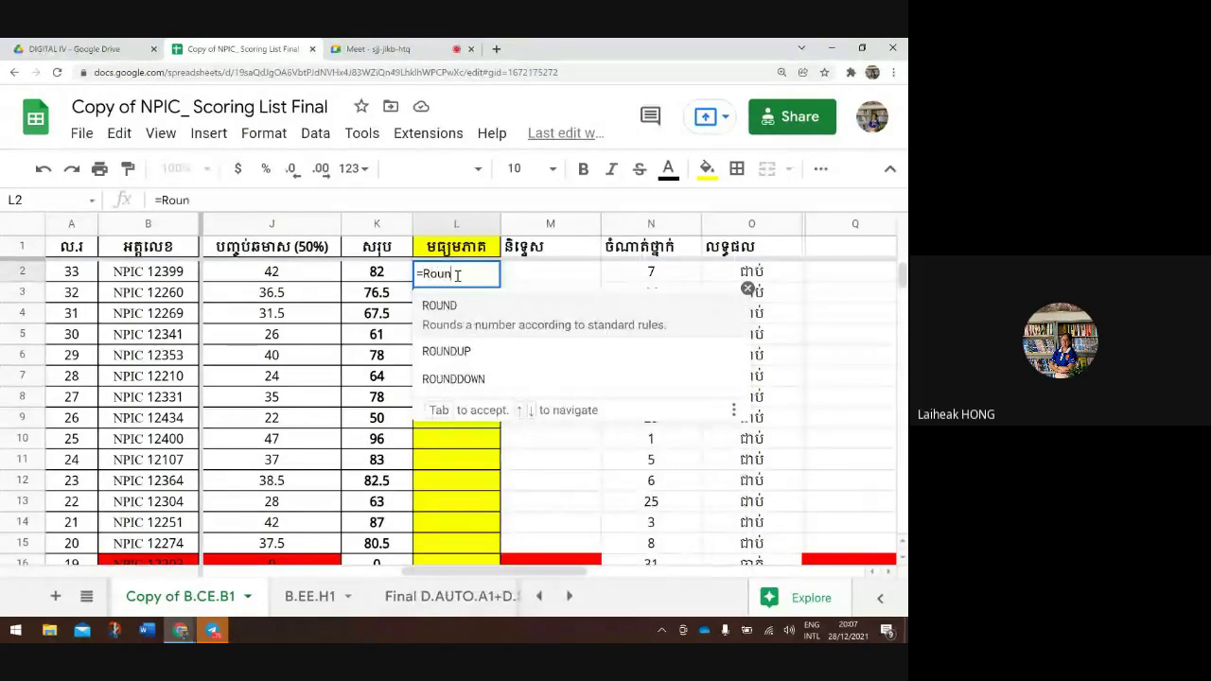
left_click(464, 355)
left_click(377, 272)
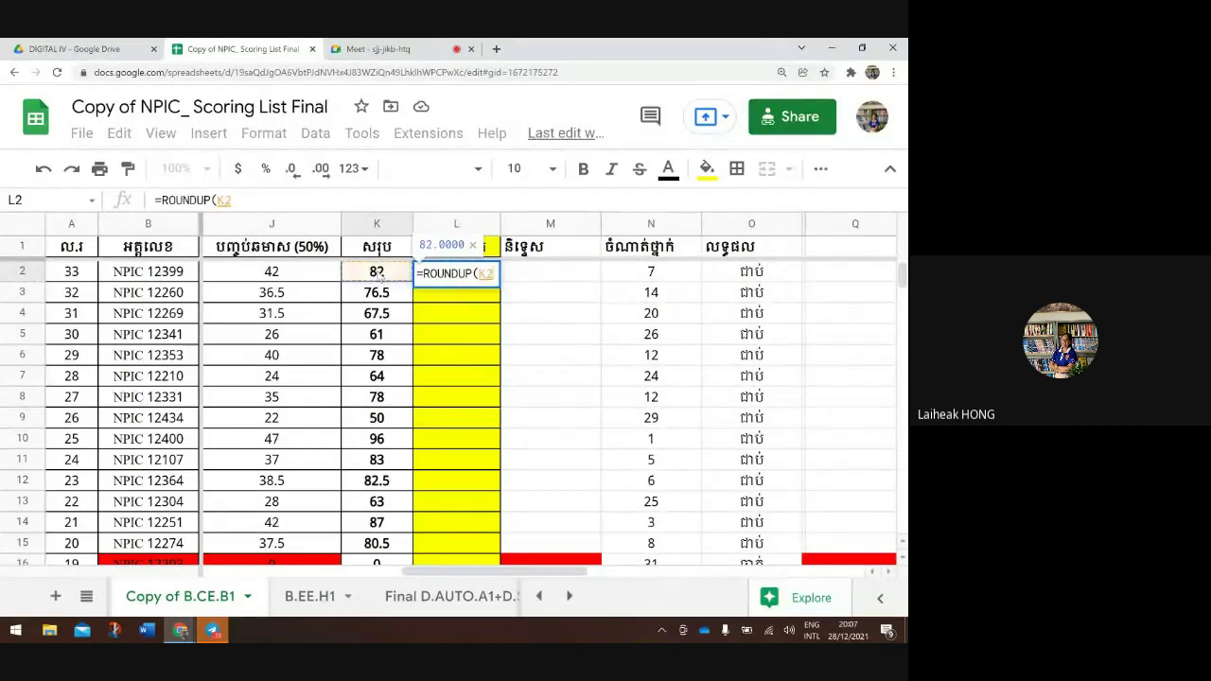
type("/")
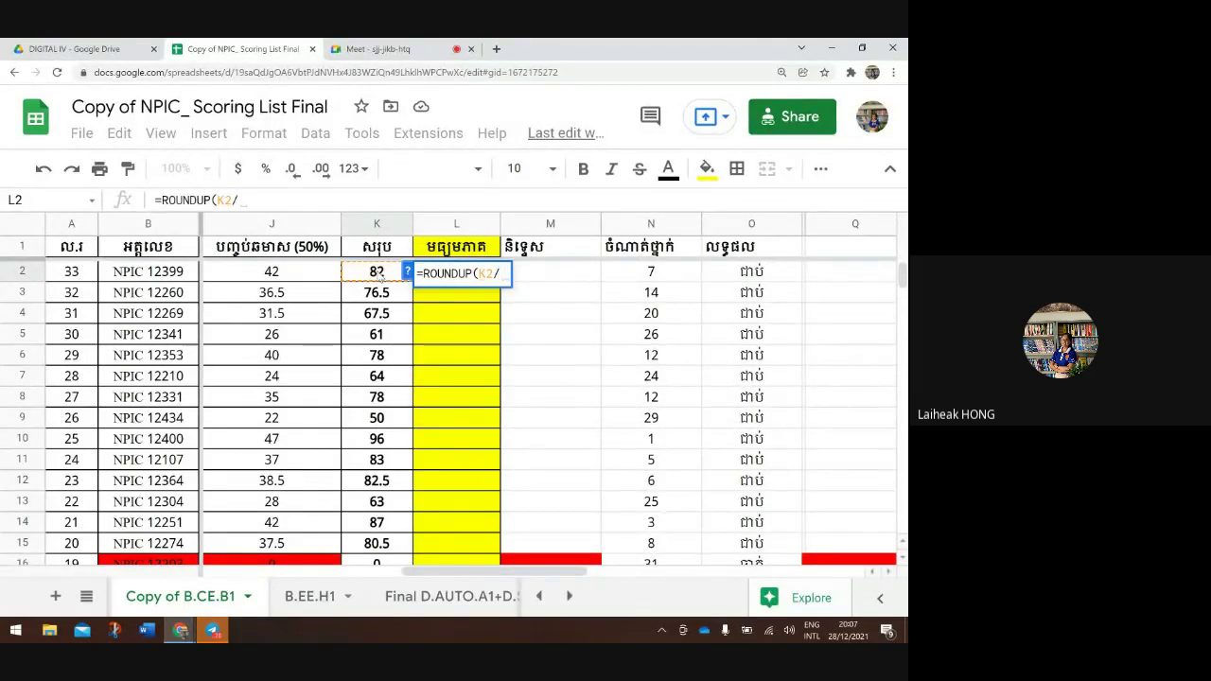
type("4,")
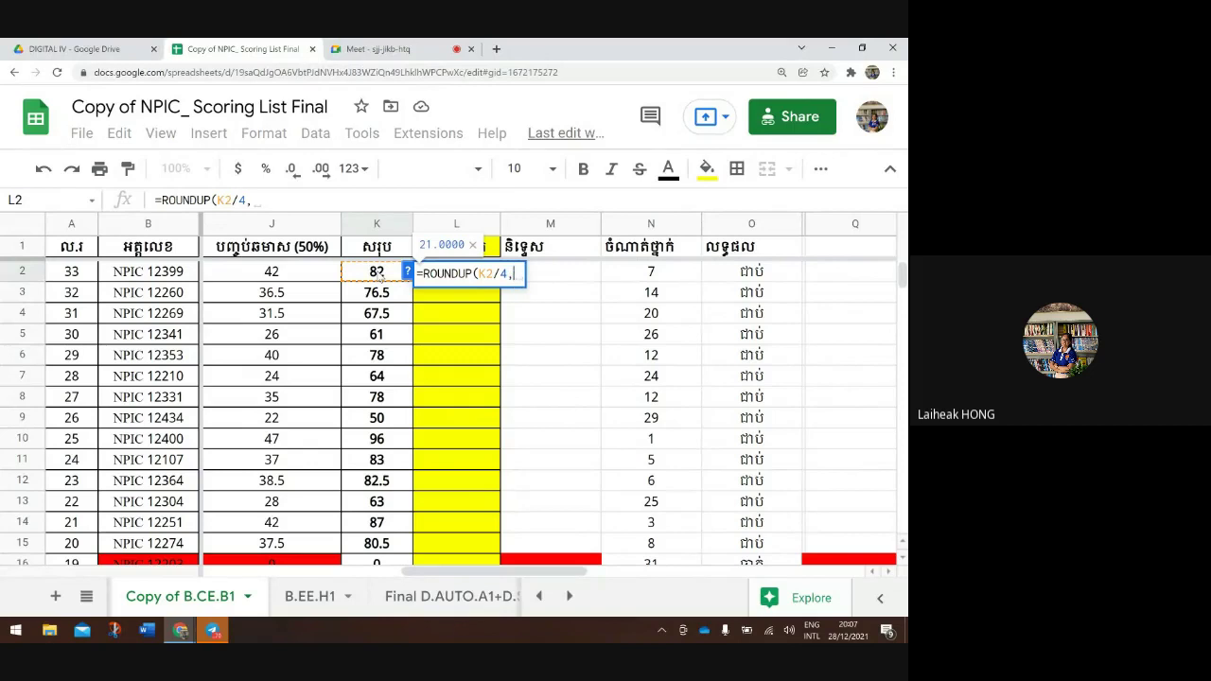
type("4")
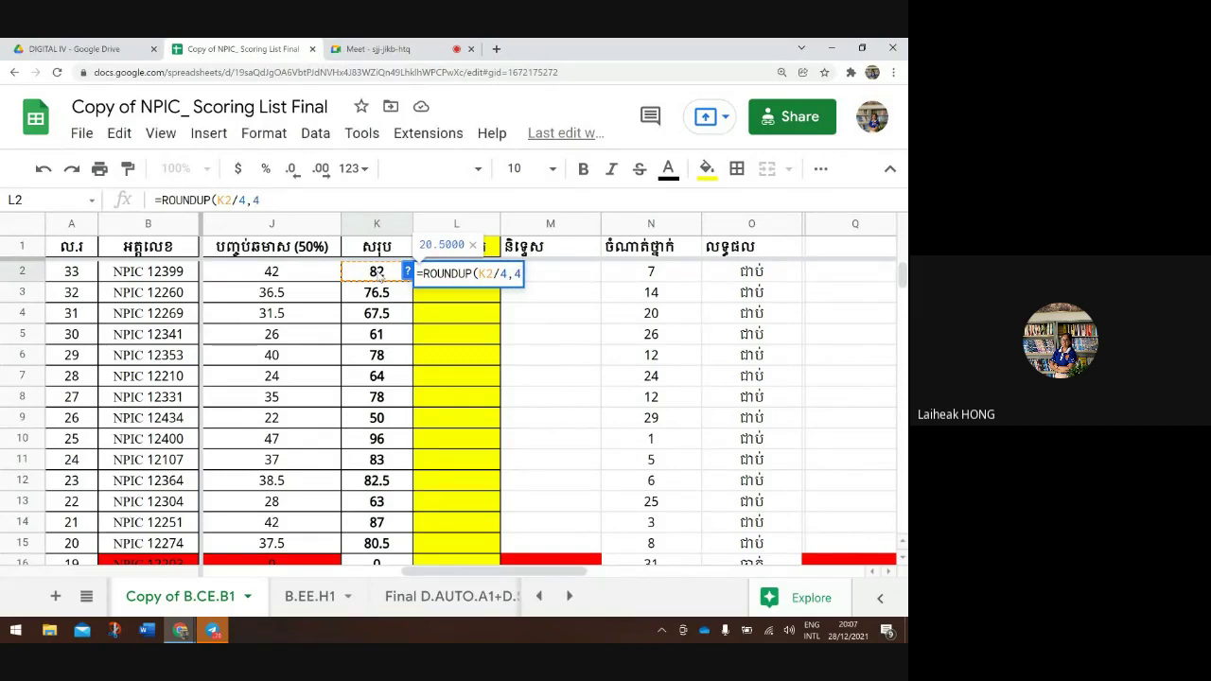
type(")")
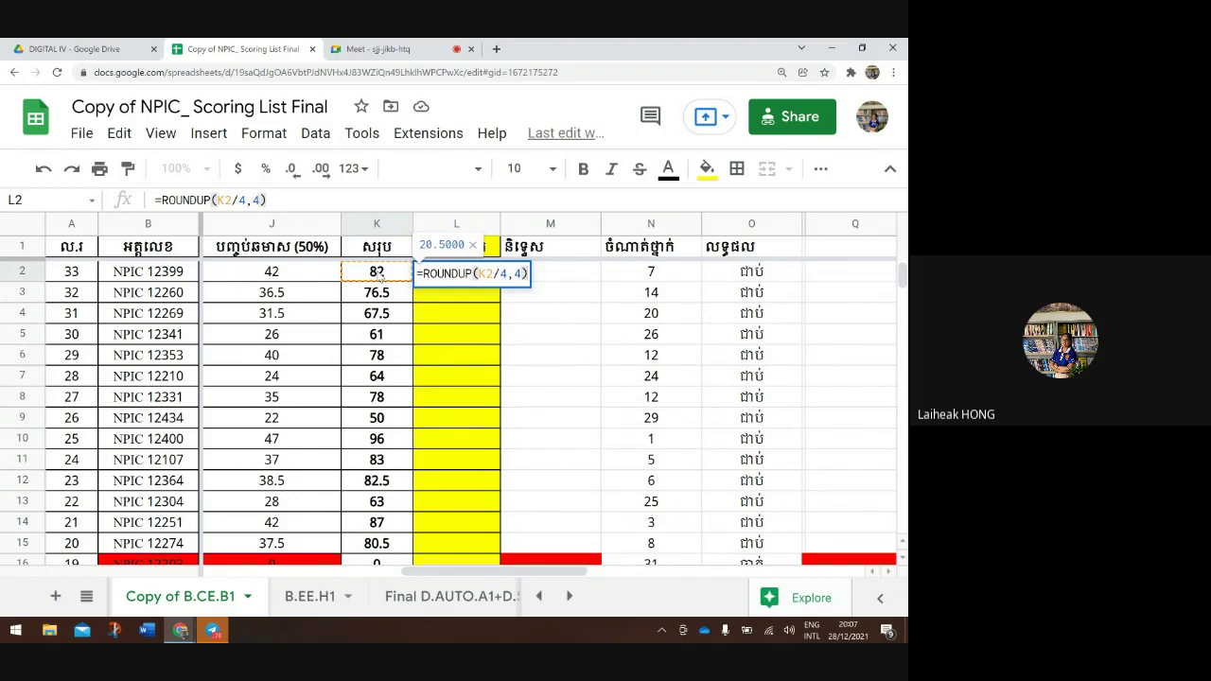
key("Return")
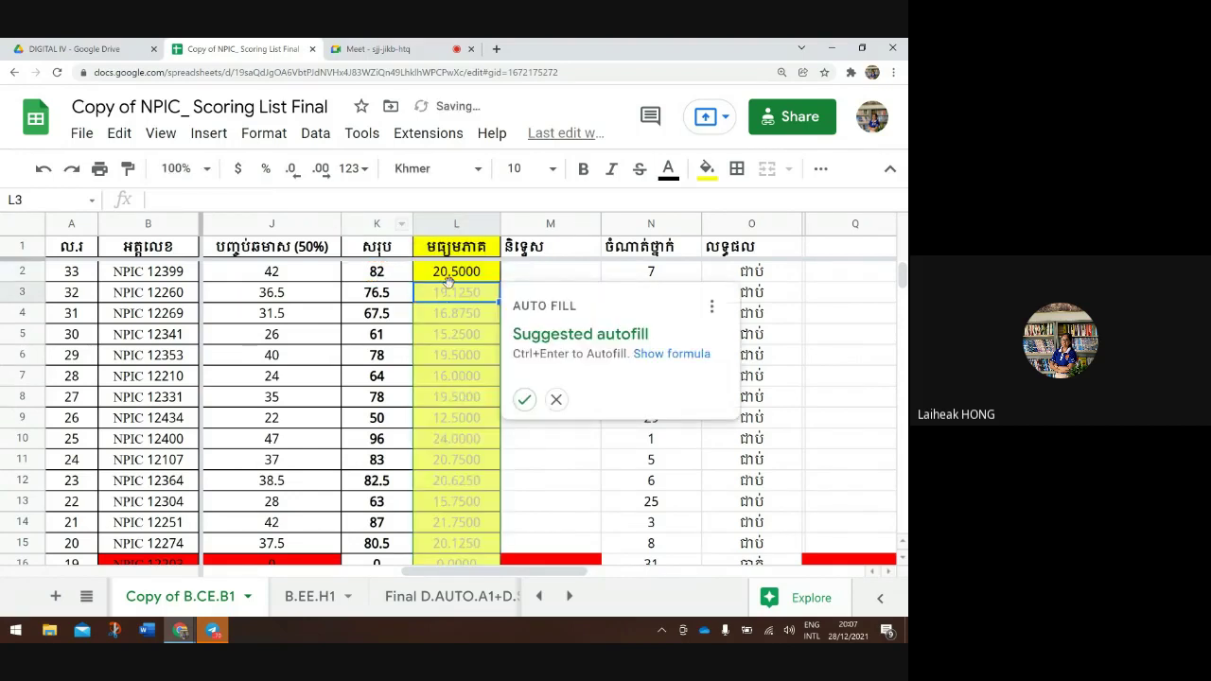
left_click(456, 279)
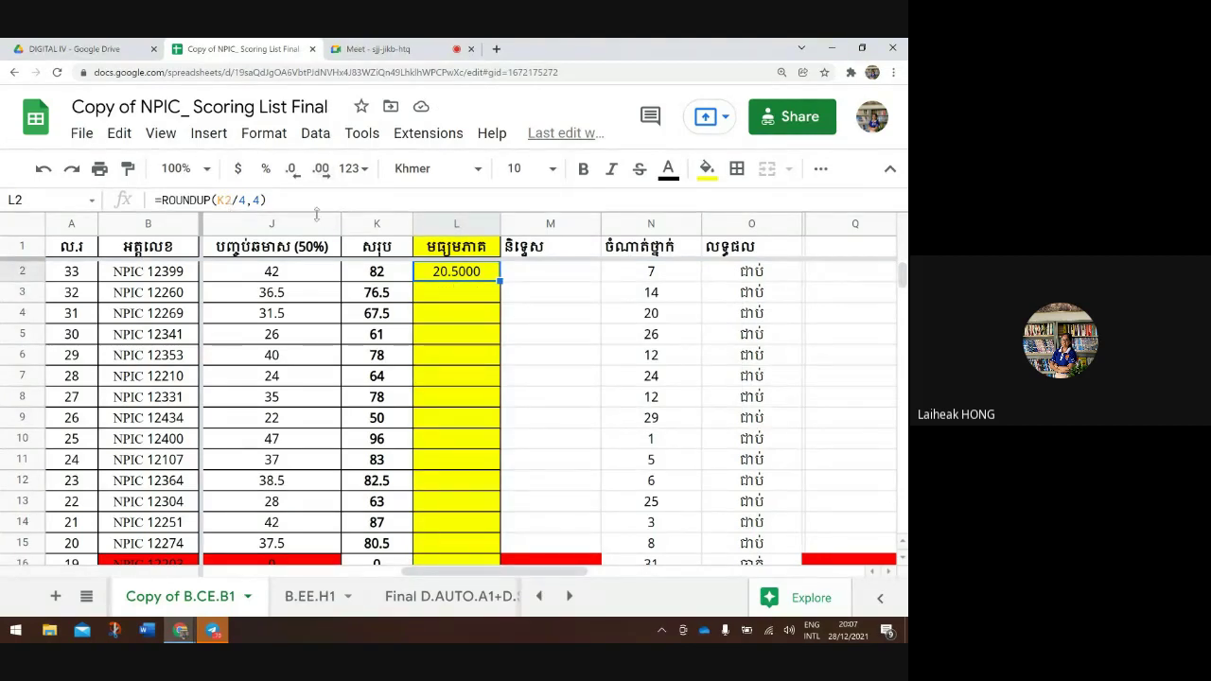
left_click(445, 295)
left_click(471, 275)
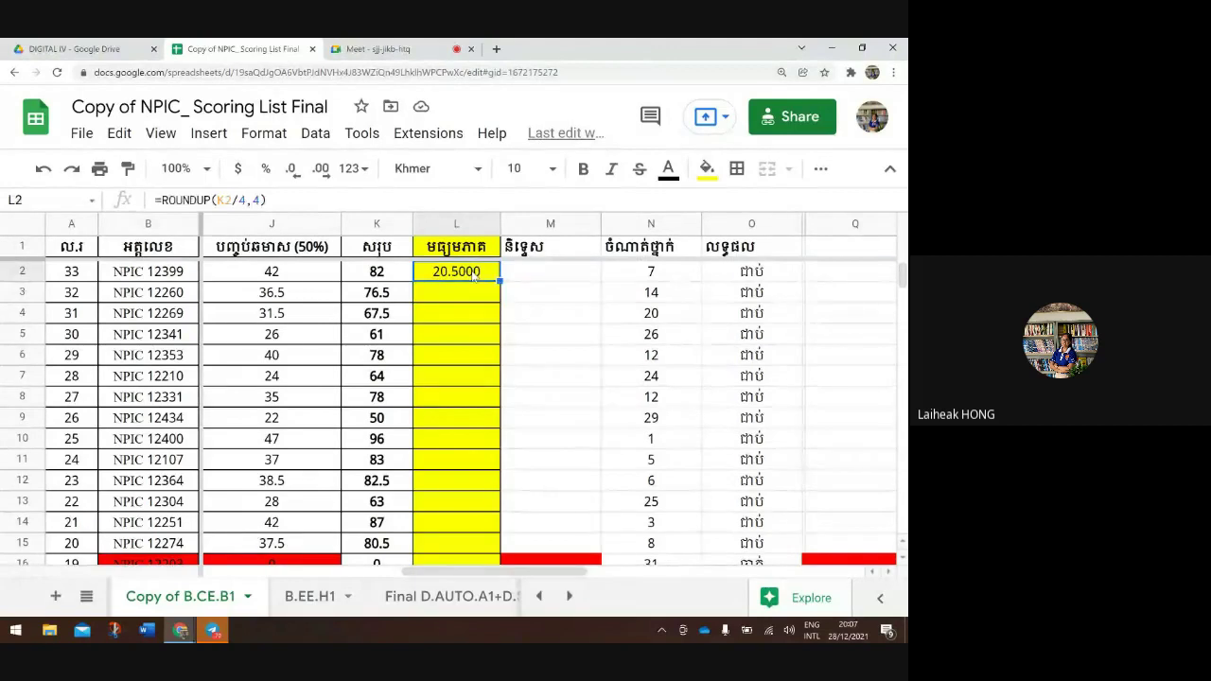
Fill the ROUNDUP formula from L2 down through L35
scroll(529, 330, "down", 1)
scroll(530, 330, "up", 1)
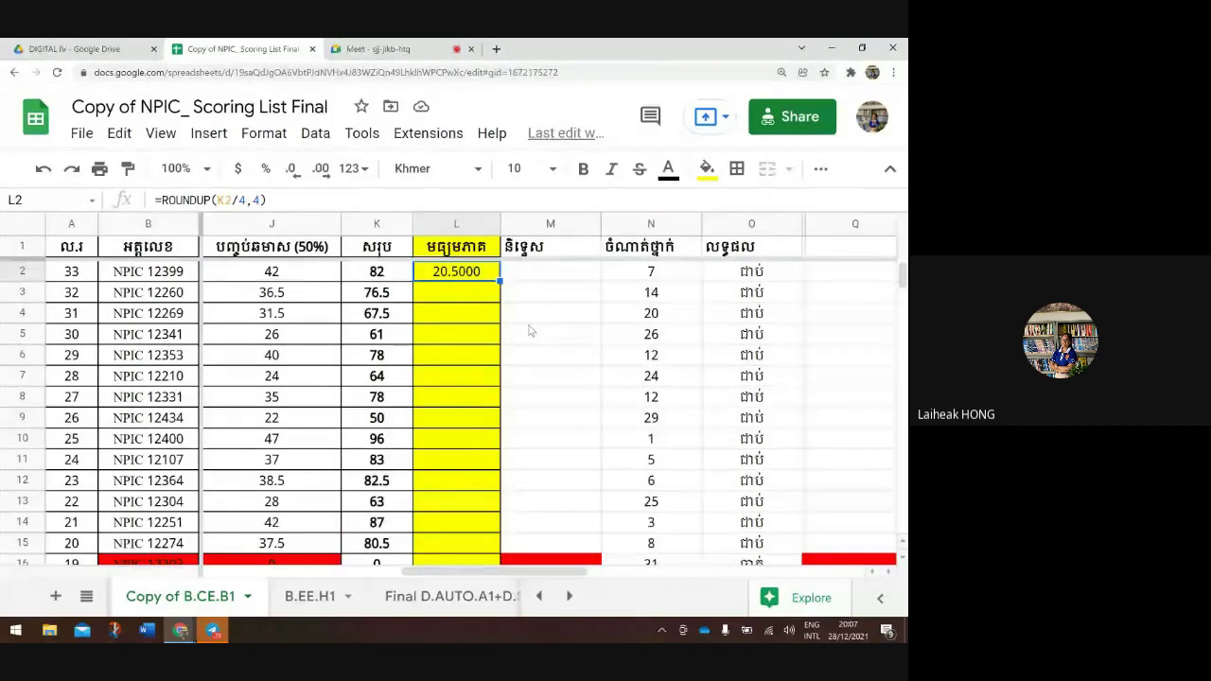
left_click_drag(502, 280, 477, 475)
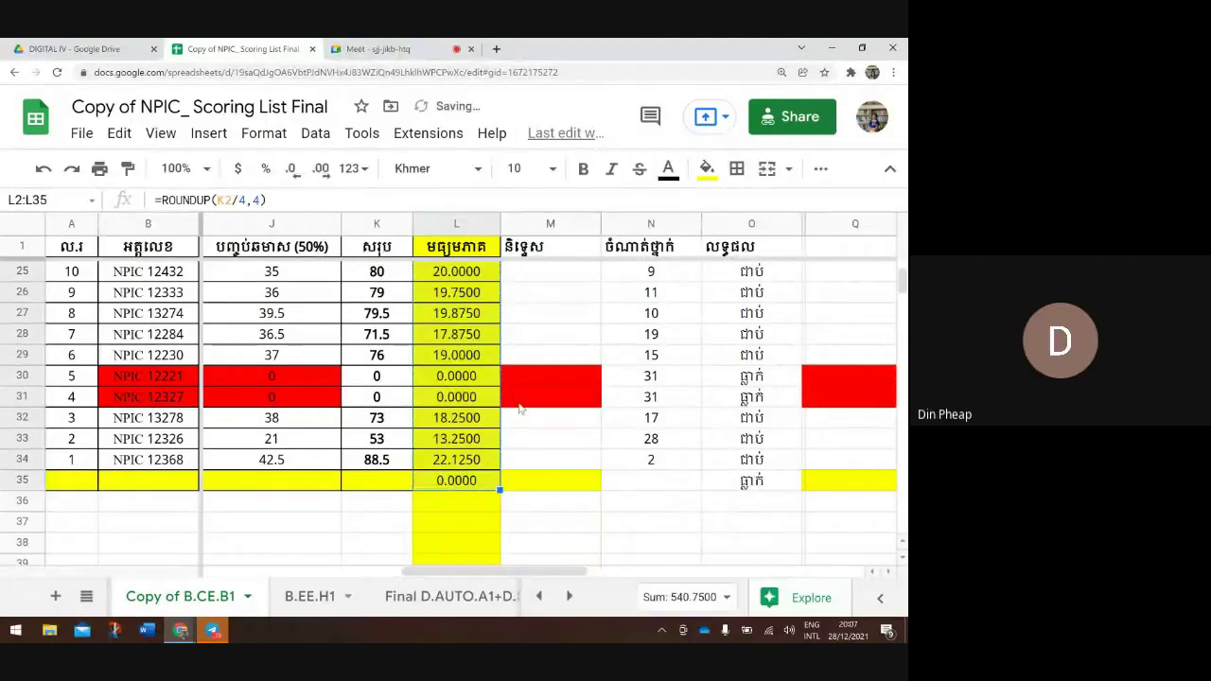
scroll(537, 369, "up", 2)
scroll(537, 370, "up", 6)
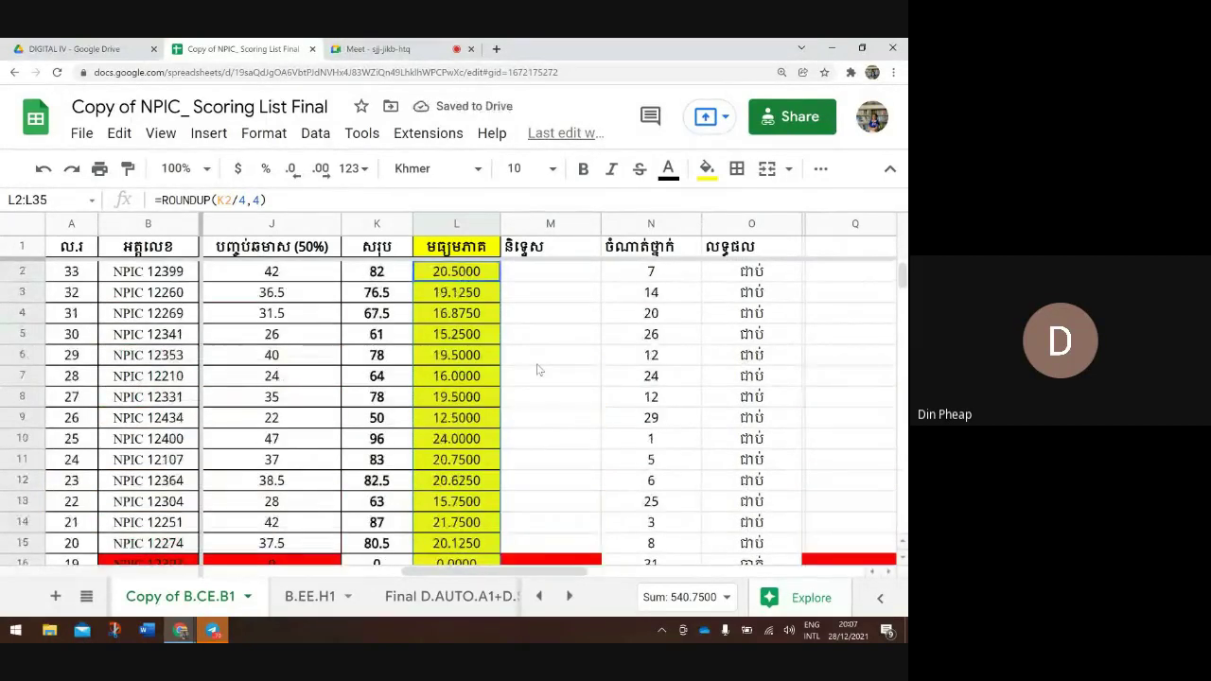
left_click(536, 357)
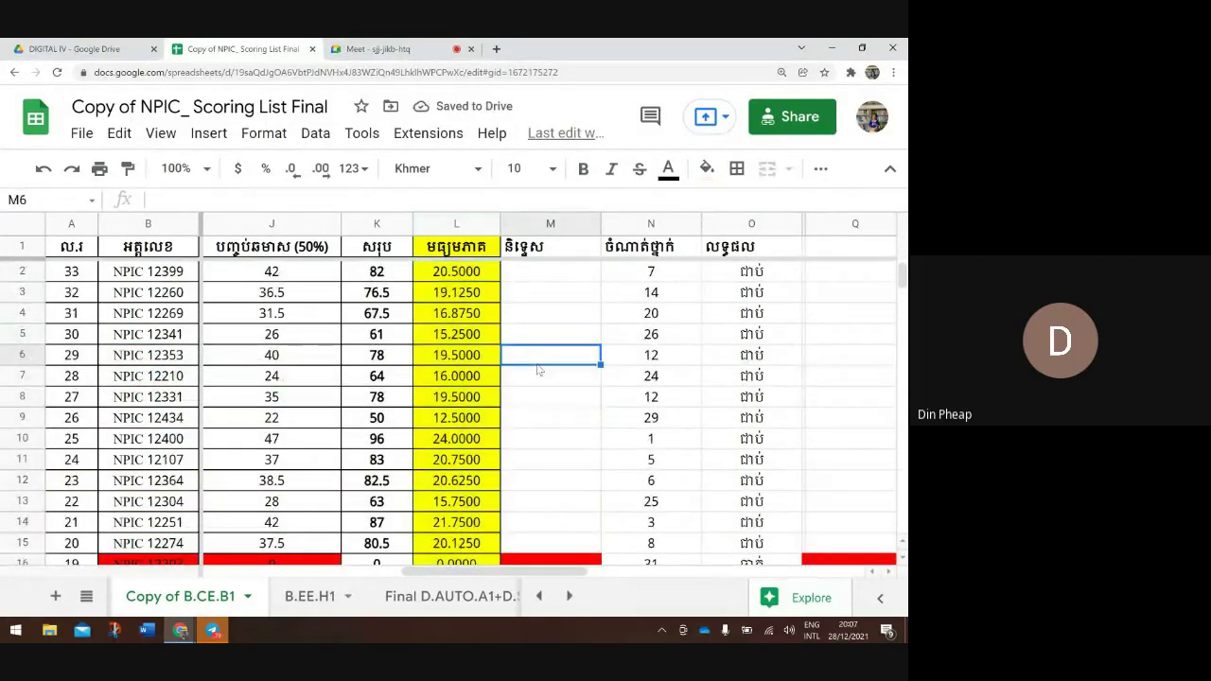
Examine the ROUNDUP formula in L2 and compare the column L averages with the students' component scores and totals
left_click(518, 276)
left_click(488, 276)
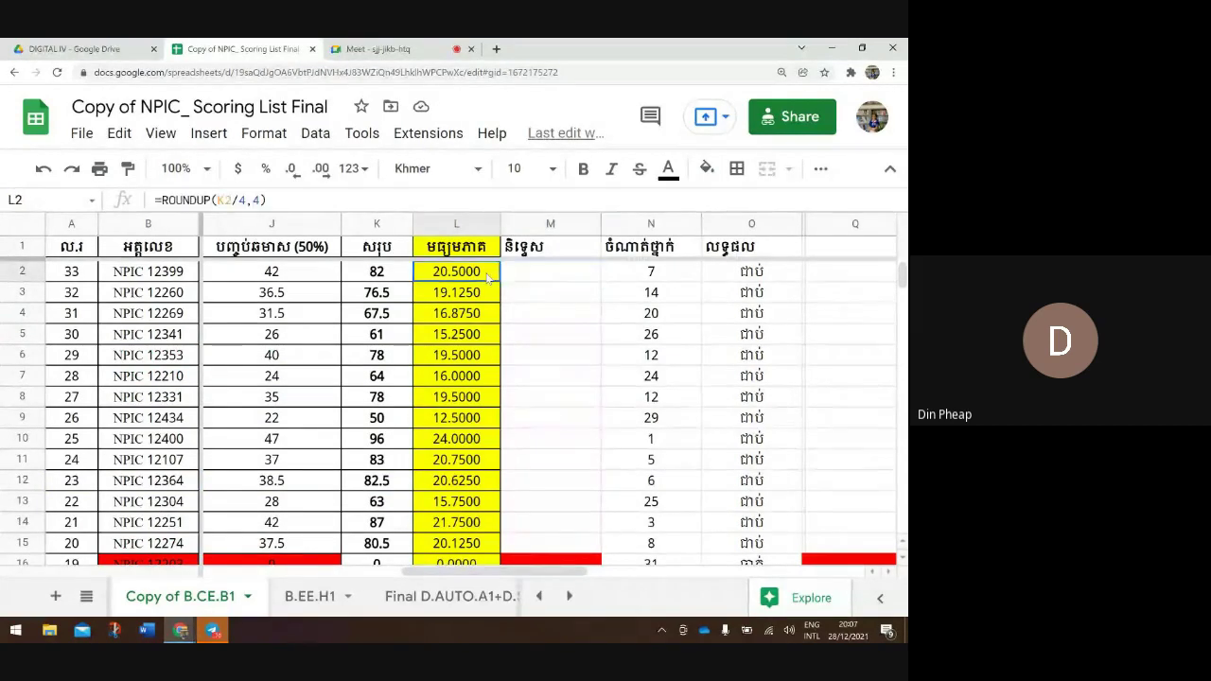
left_click(533, 280)
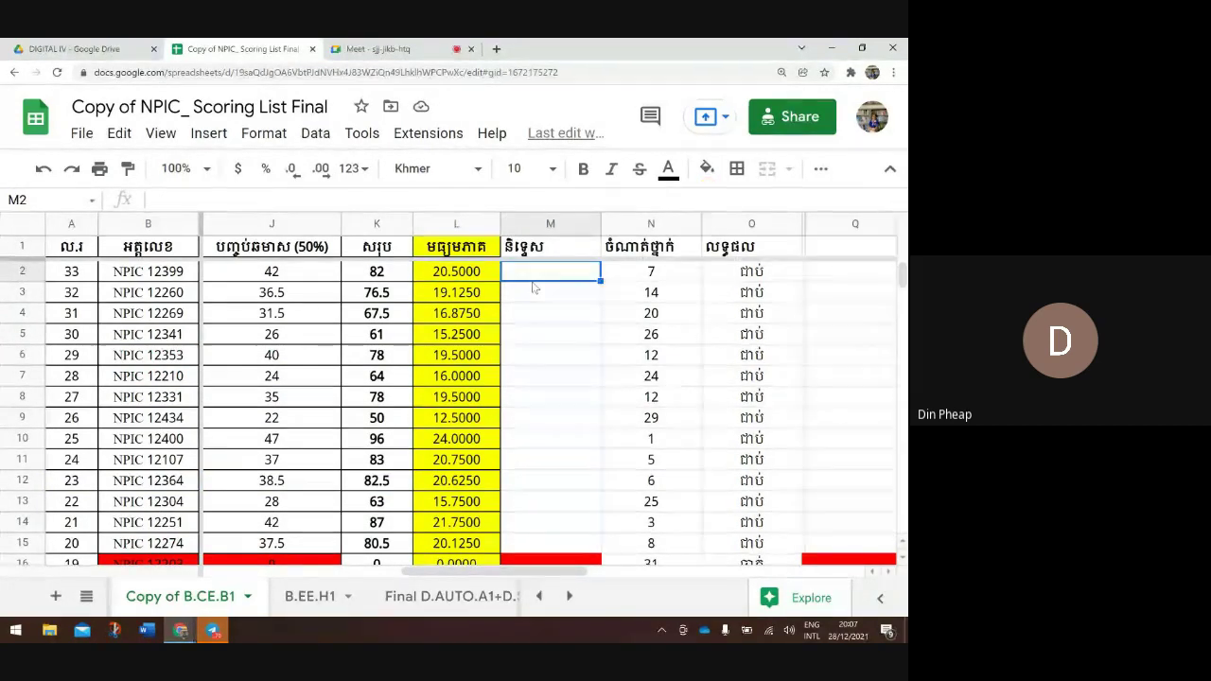
left_click(487, 277)
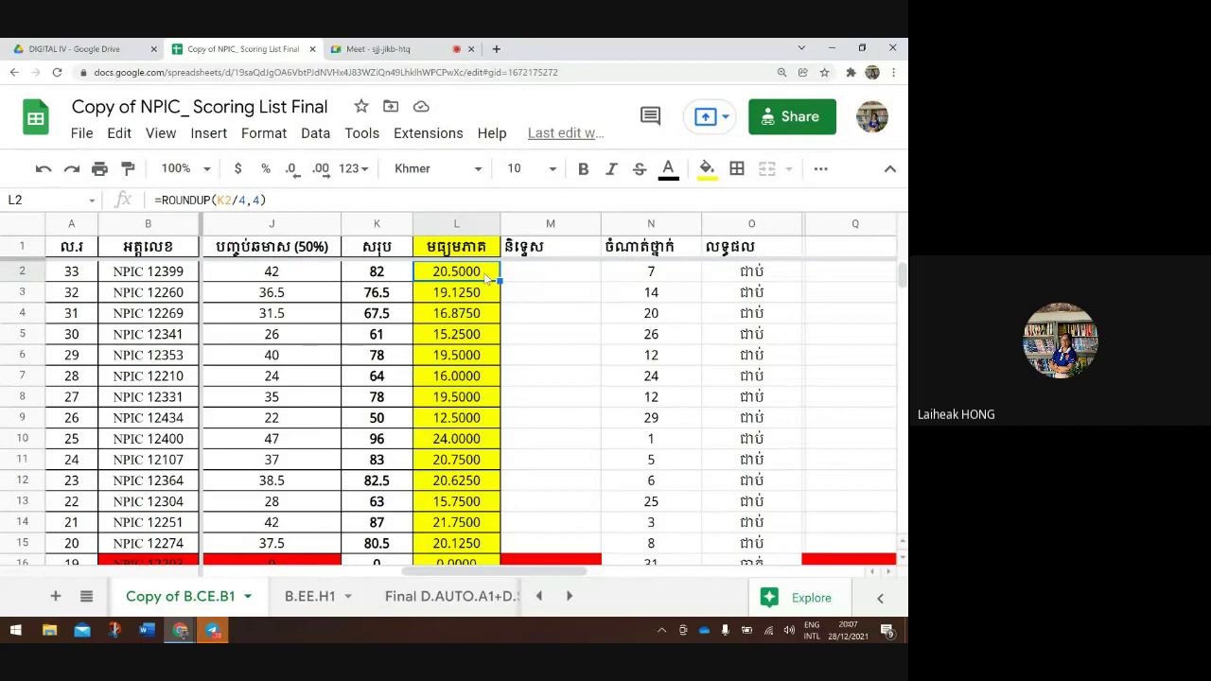
scroll(487, 277, "down", 2)
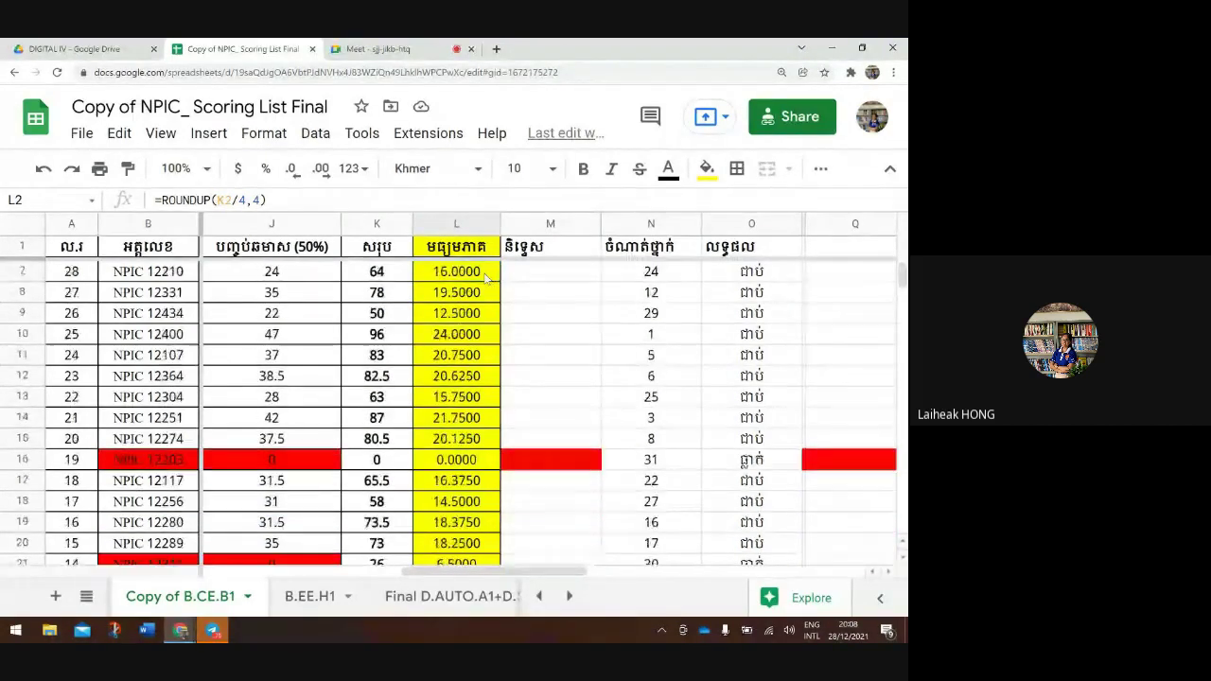
scroll(487, 276, "down", 4)
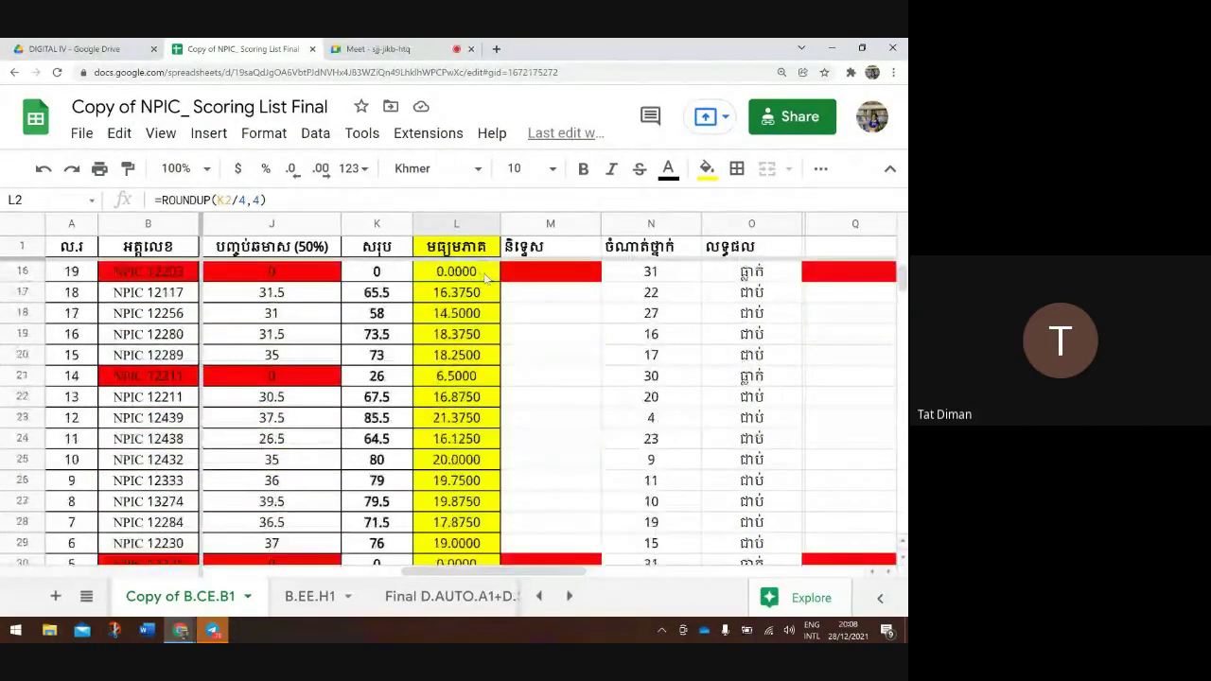
scroll(487, 276, "up", 6)
scroll(487, 276, "down", 2)
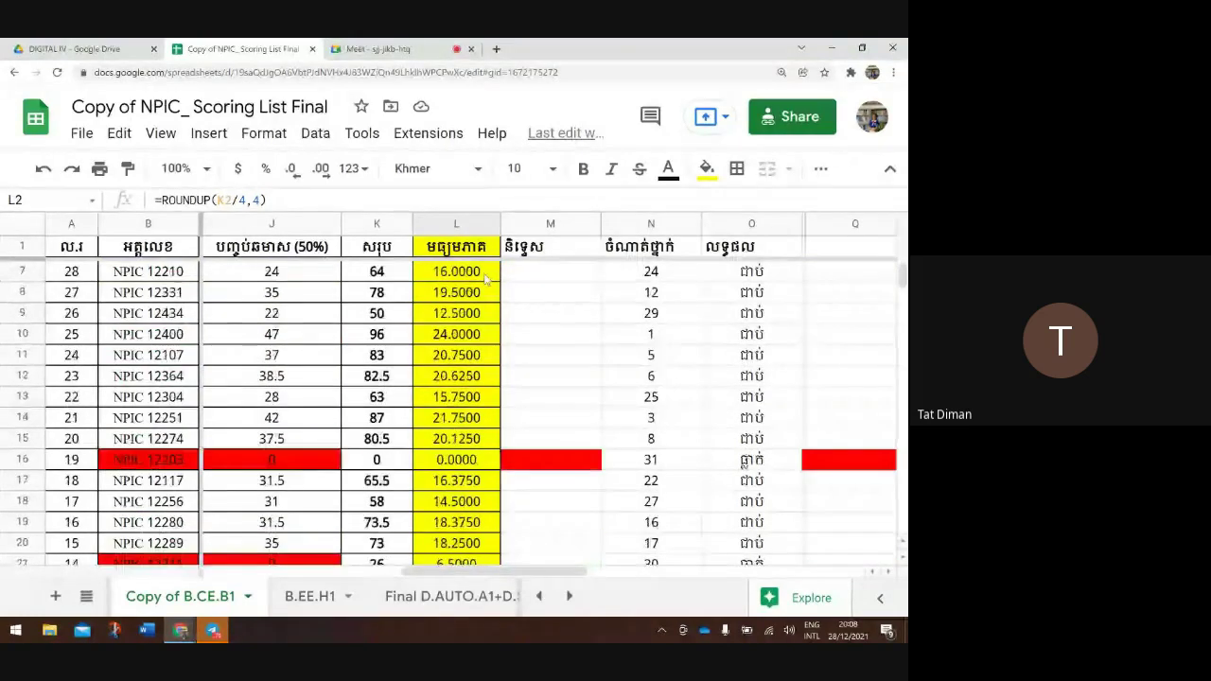
scroll(485, 277, "up", 2)
scroll(485, 277, "left", 5)
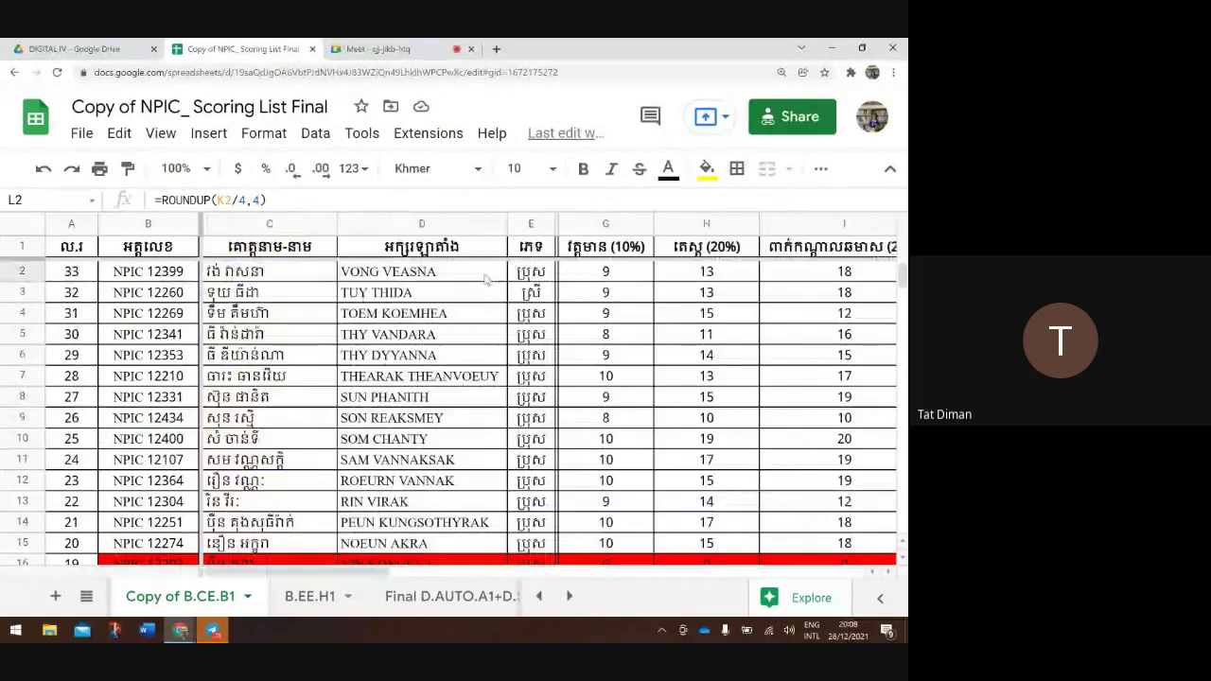
scroll(485, 277, "right", 4)
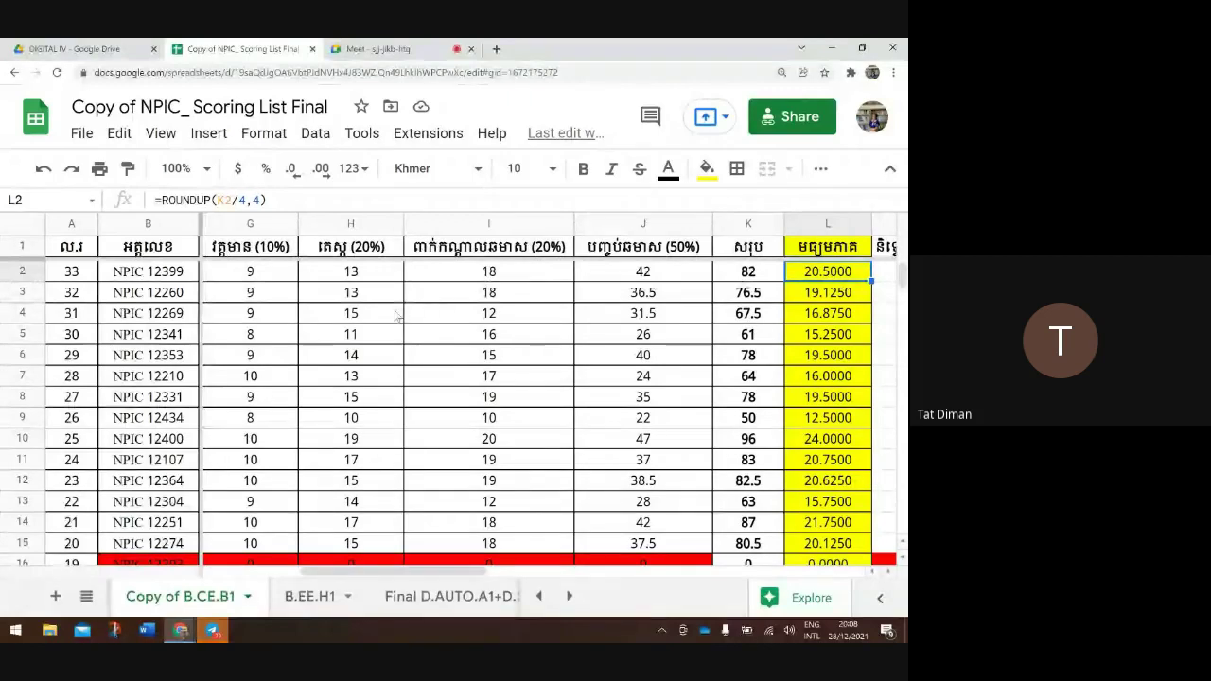
scroll(650, 419, "right", 5)
scroll(650, 419, "left", 3)
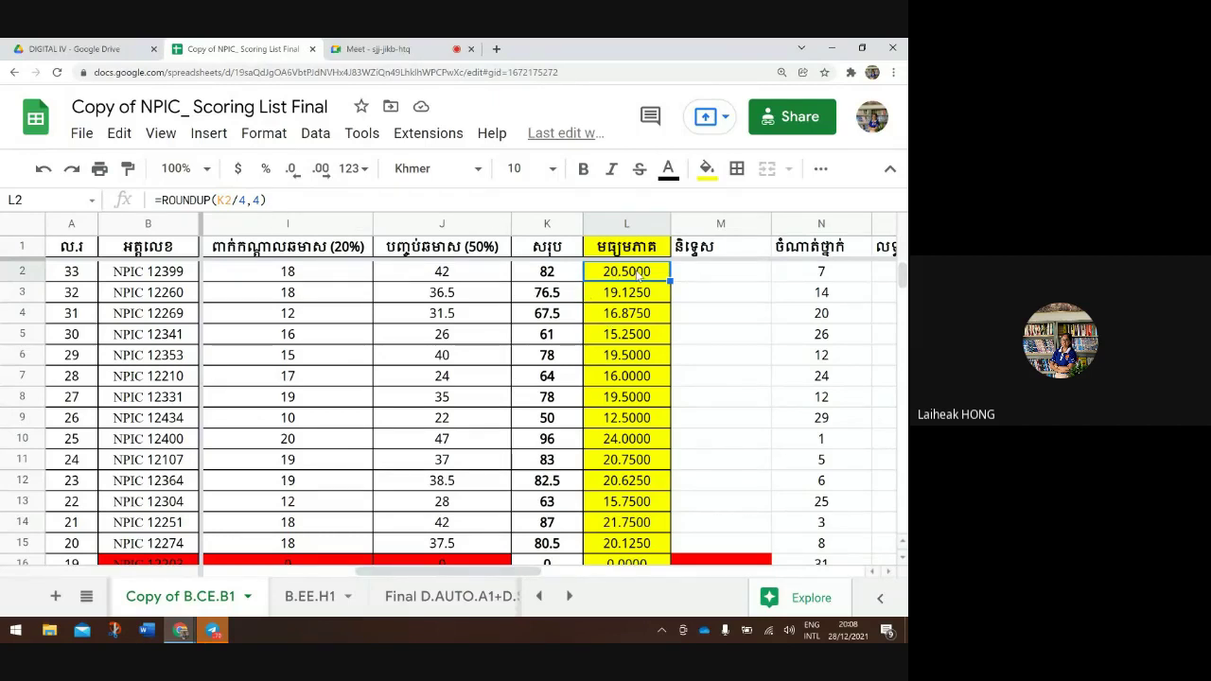
Clear all the averages in L2:L35
left_click_drag(638, 273, 630, 465)
key("Delete")
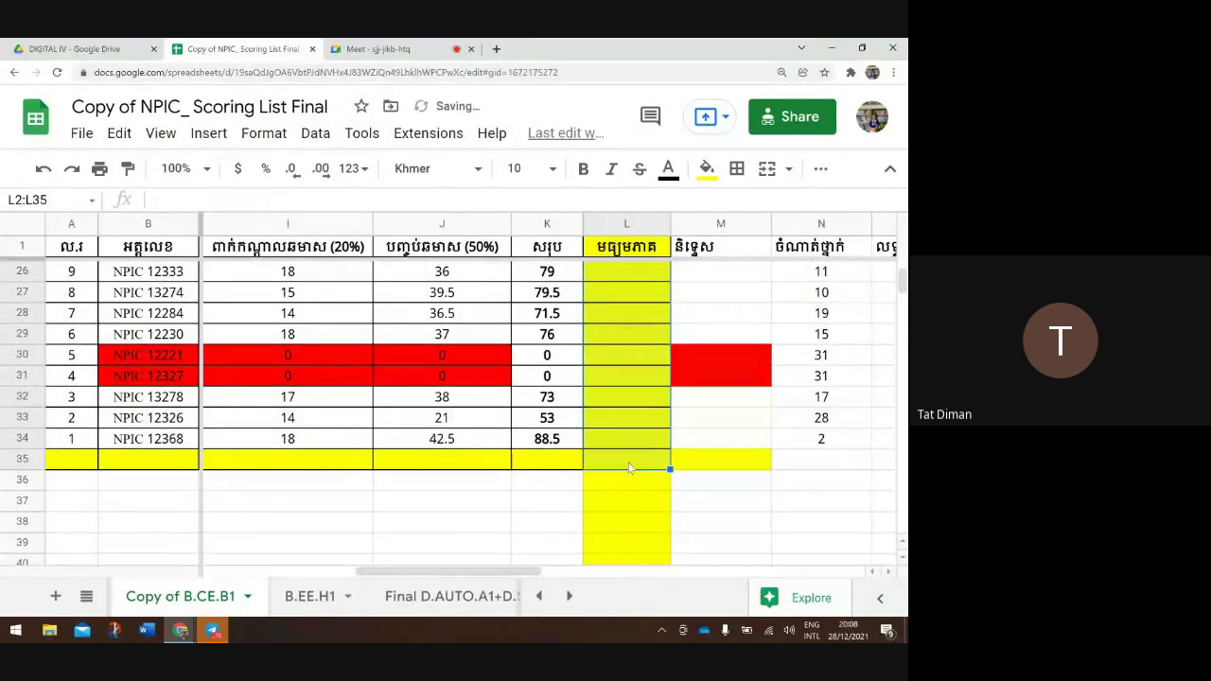
scroll(630, 467, "up", 10)
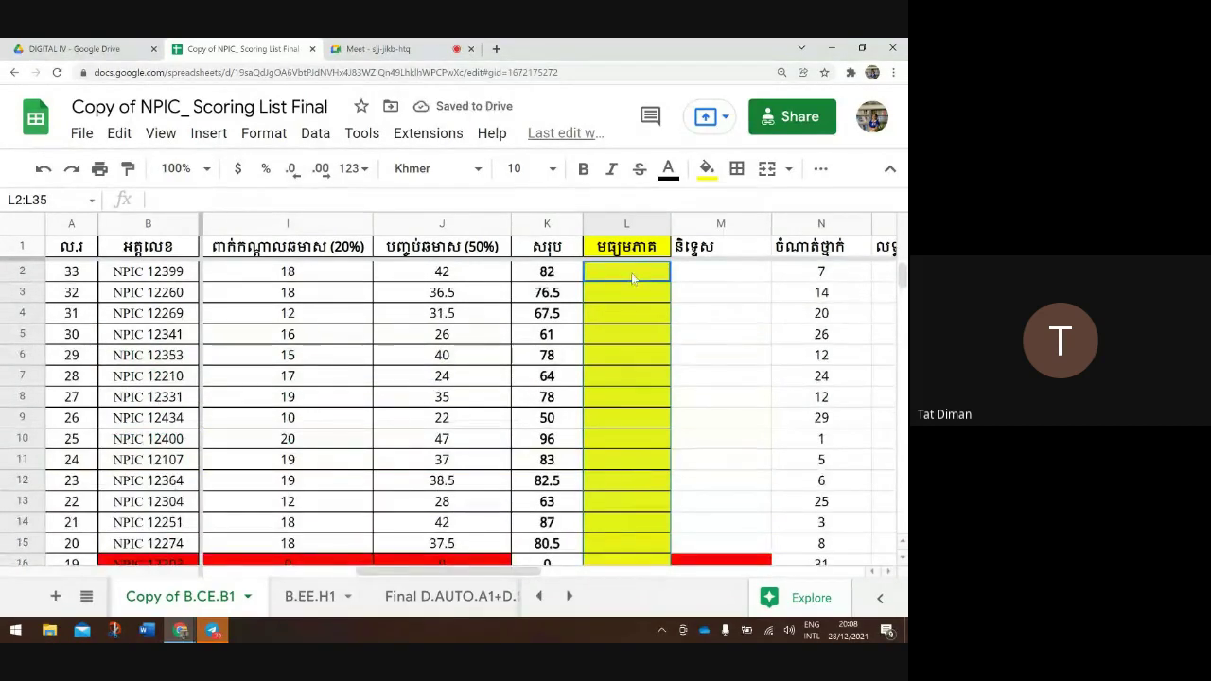
Enter =ROUNDDOWN(K2/4,4) in L2 to round the first student's average down to four decimals
left_click(632, 274)
type("=")
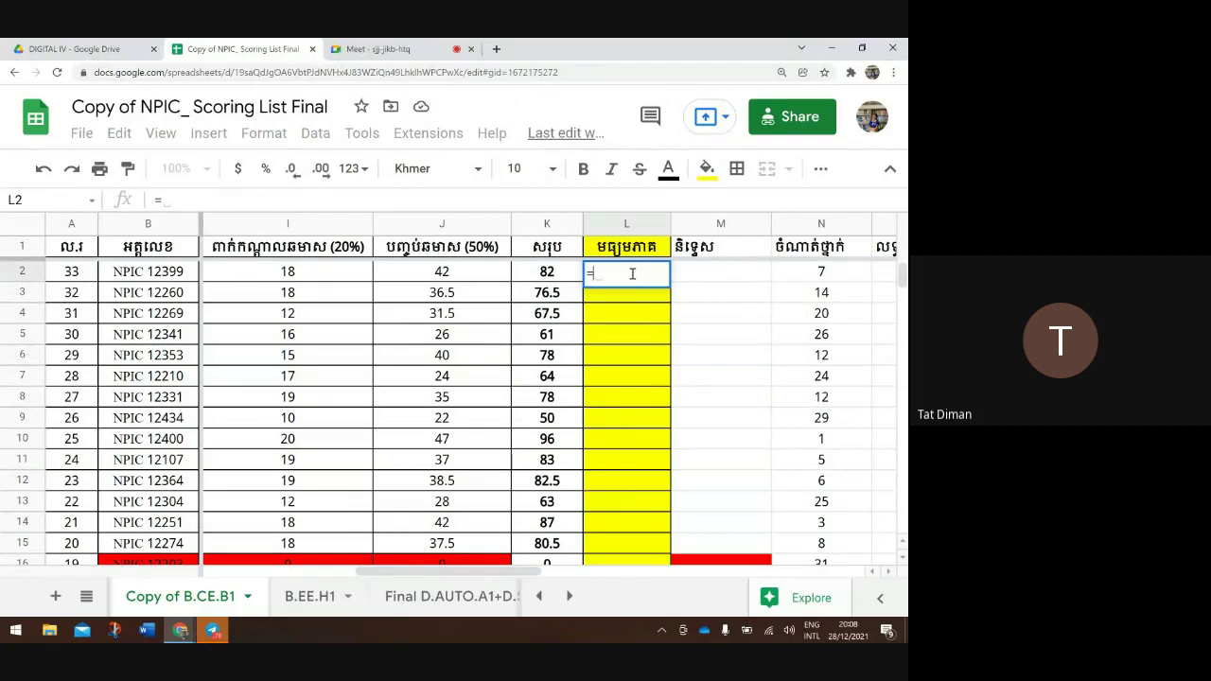
type("Rou")
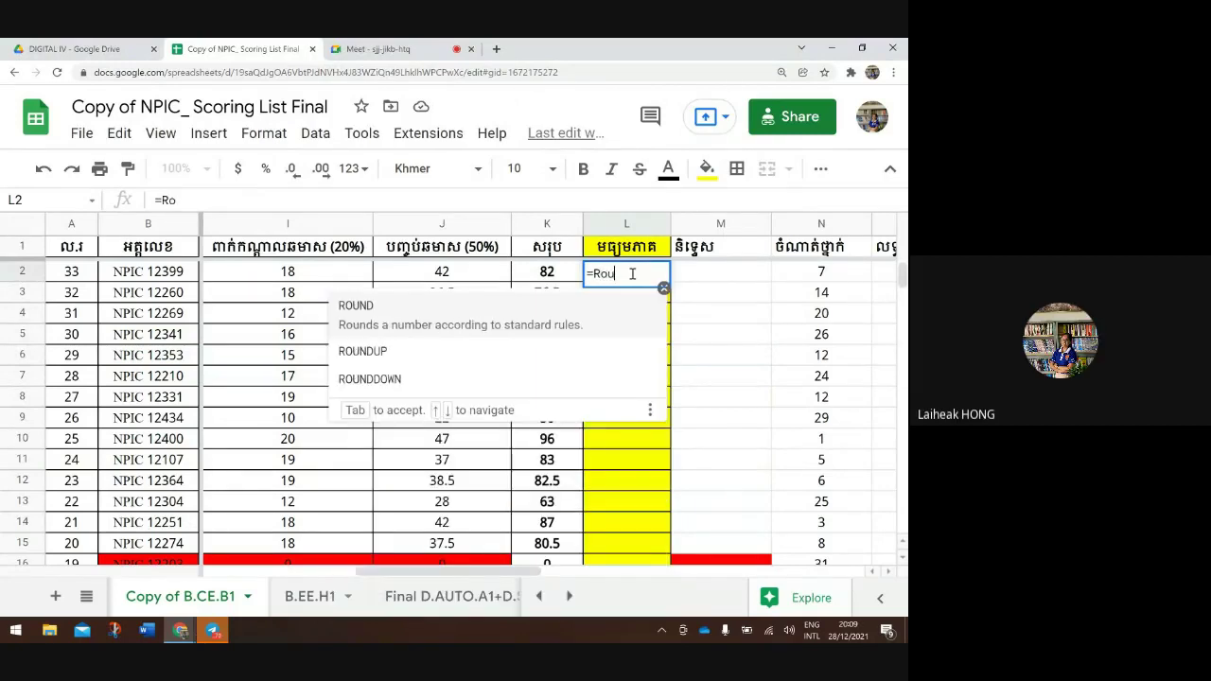
type("n")
left_click(433, 371)
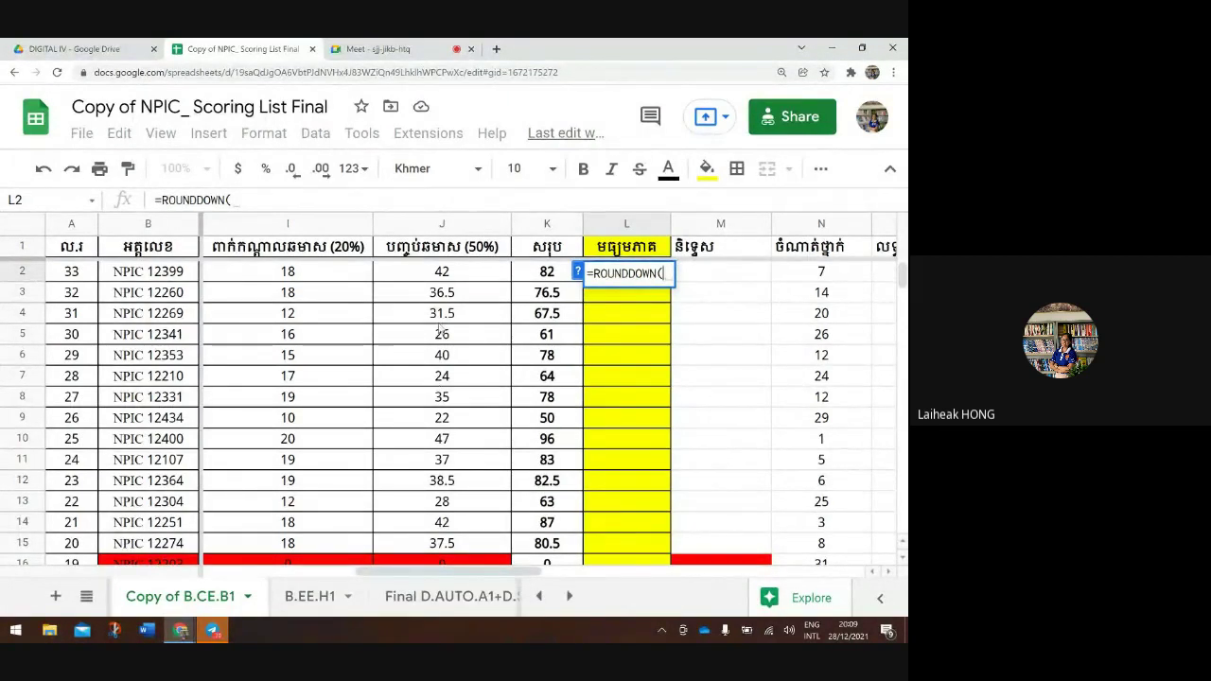
left_click(536, 274)
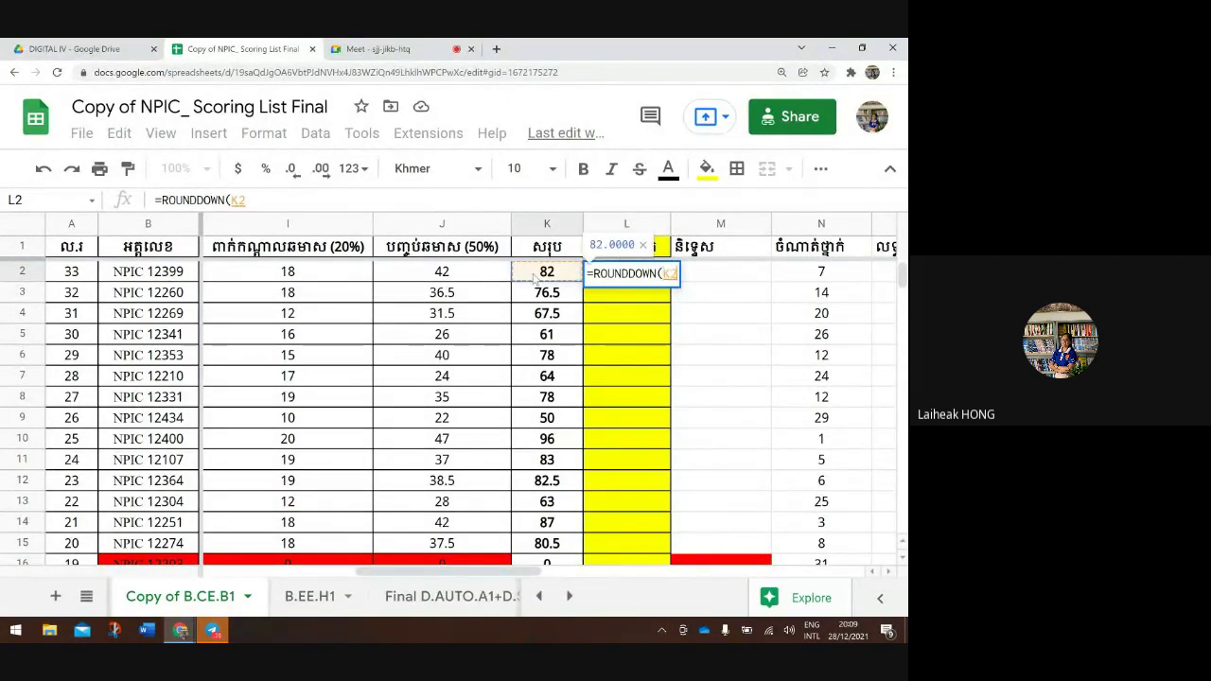
type("/4,")
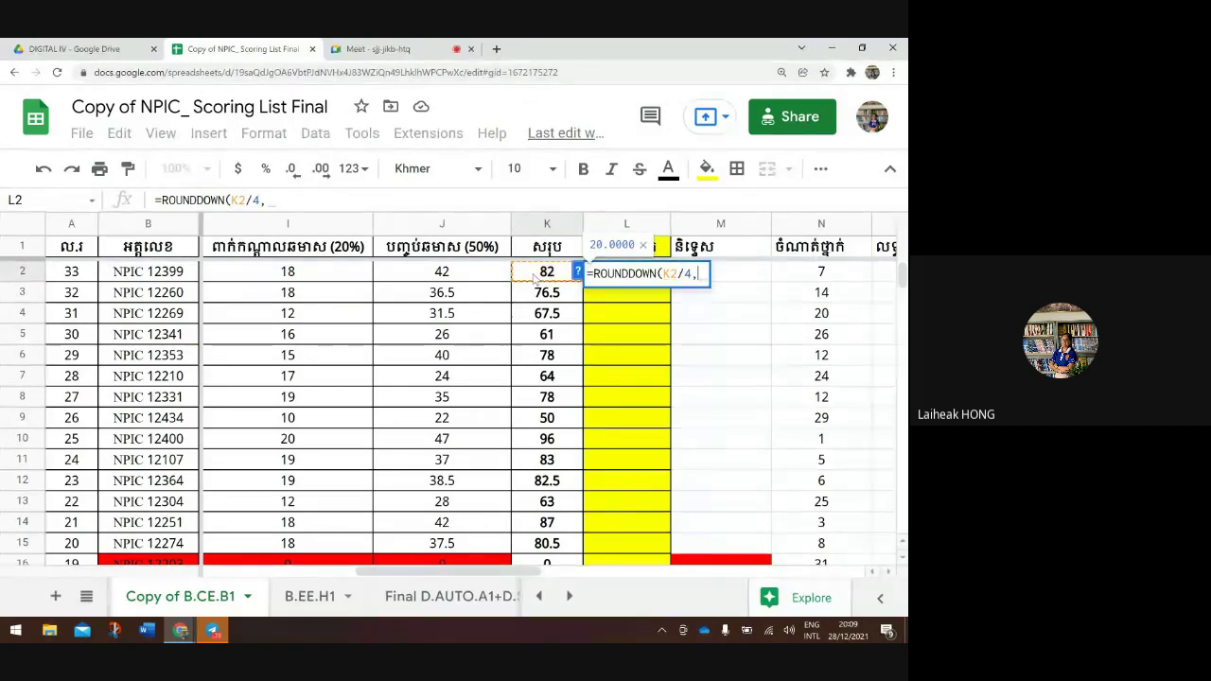
type("4")
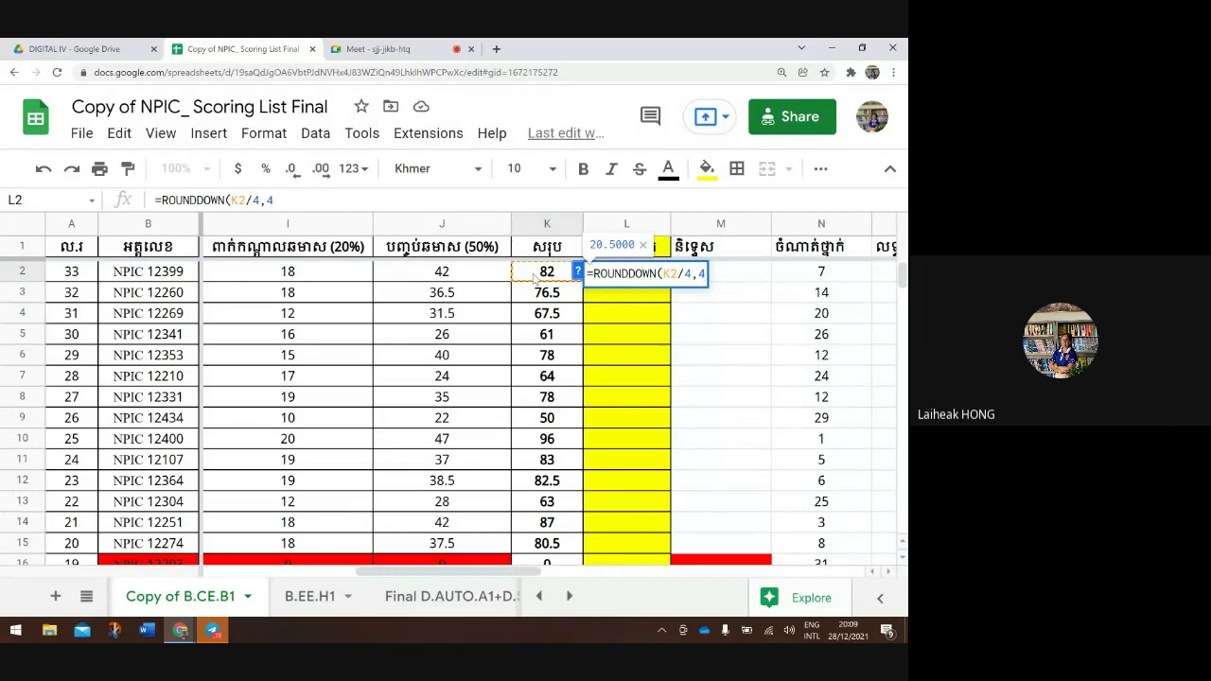
type(")")
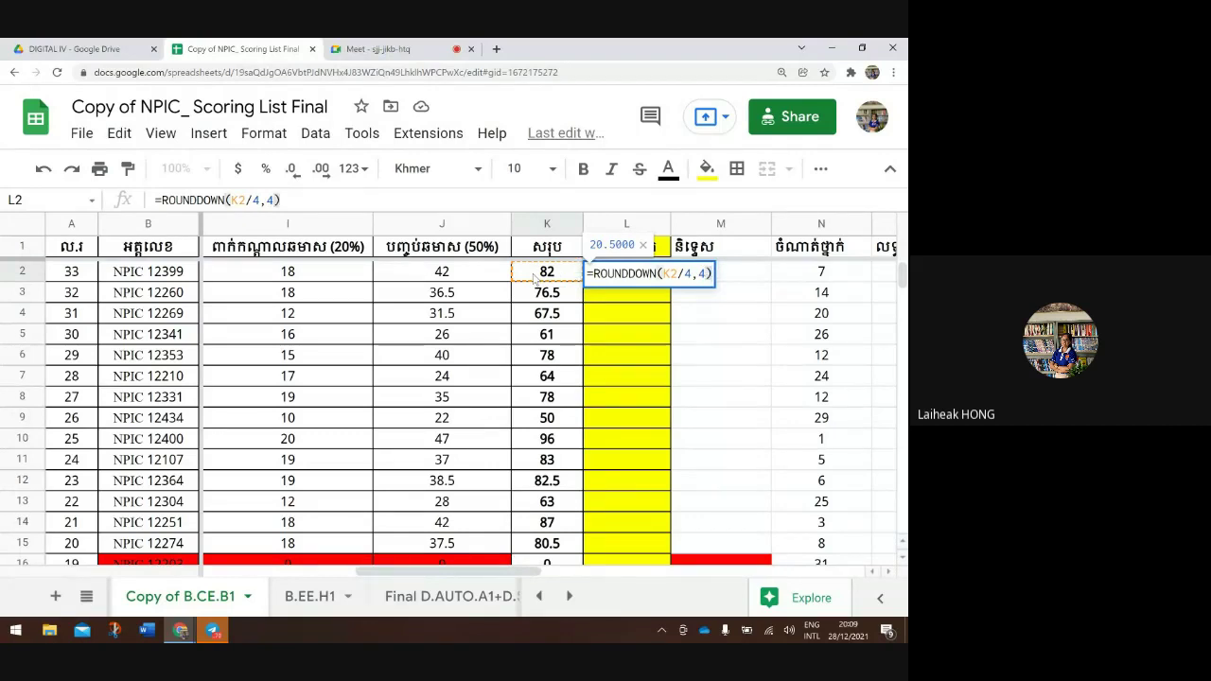
key("Return")
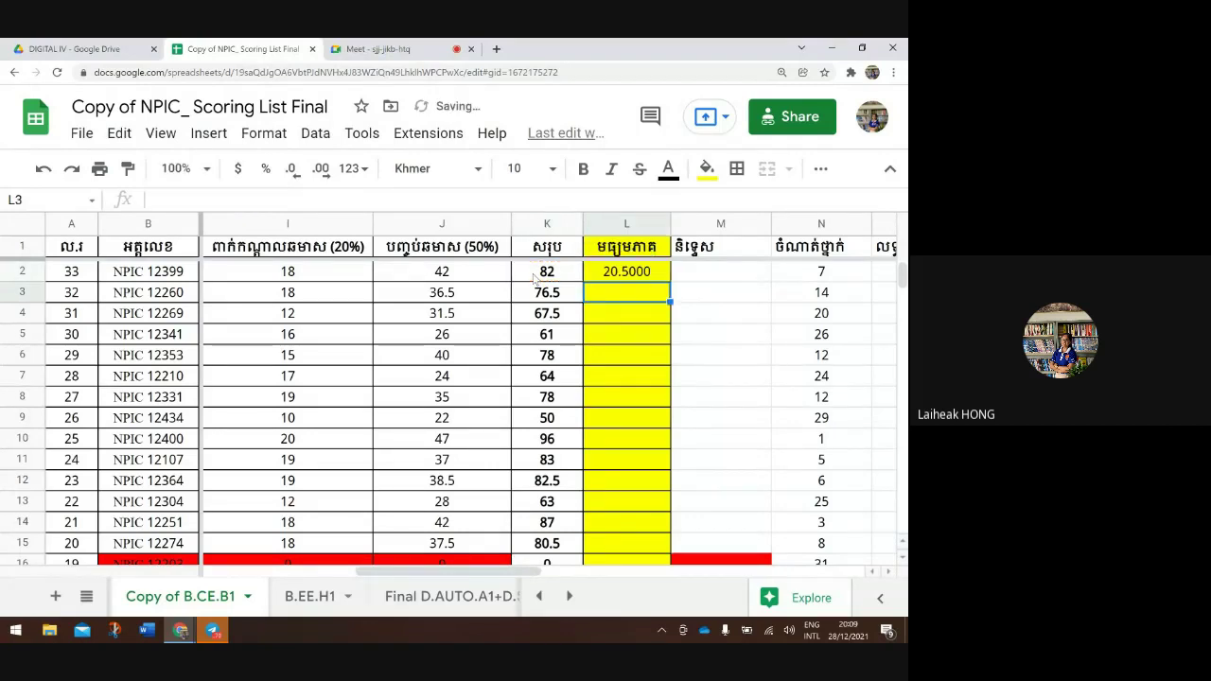
Fill the ROUNDDOWN formula from L2 down through L35
left_click(611, 274)
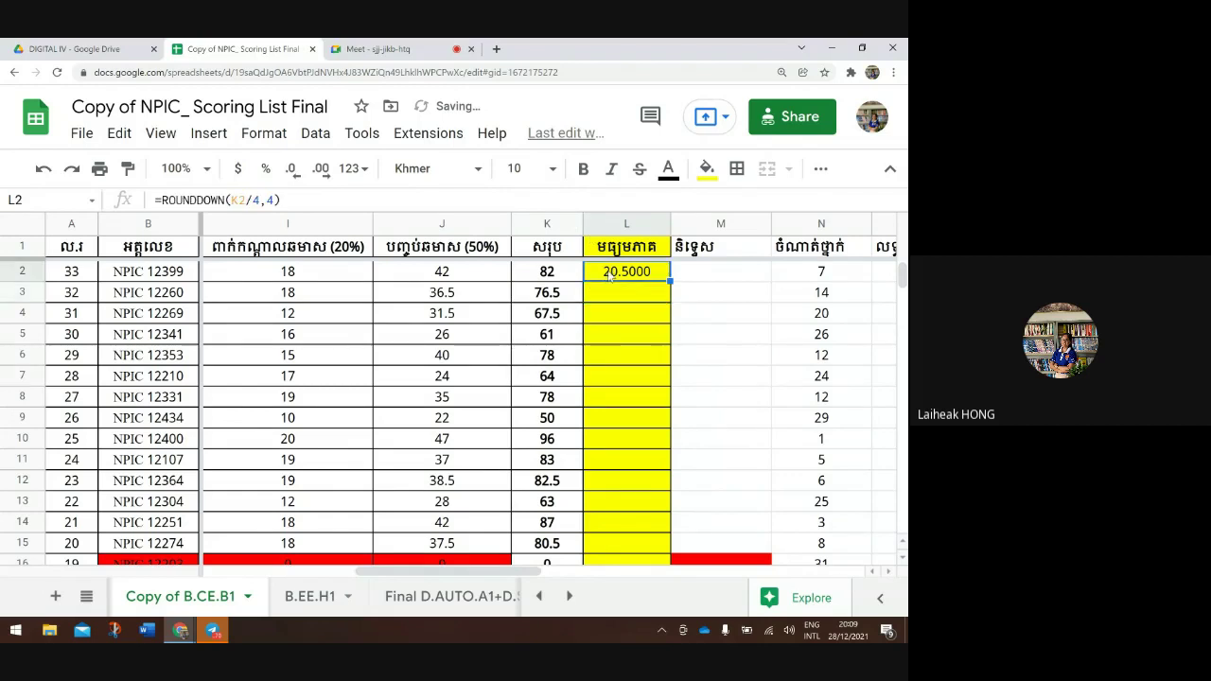
left_click_drag(668, 281, 646, 450)
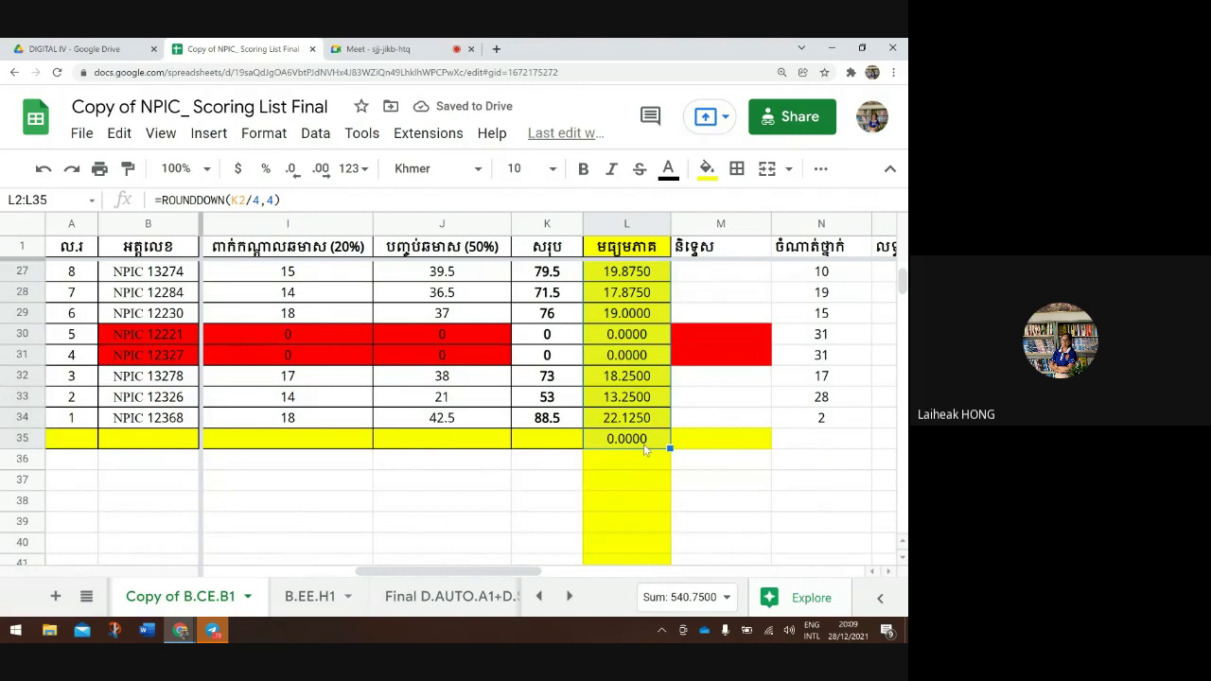
left_click(693, 405)
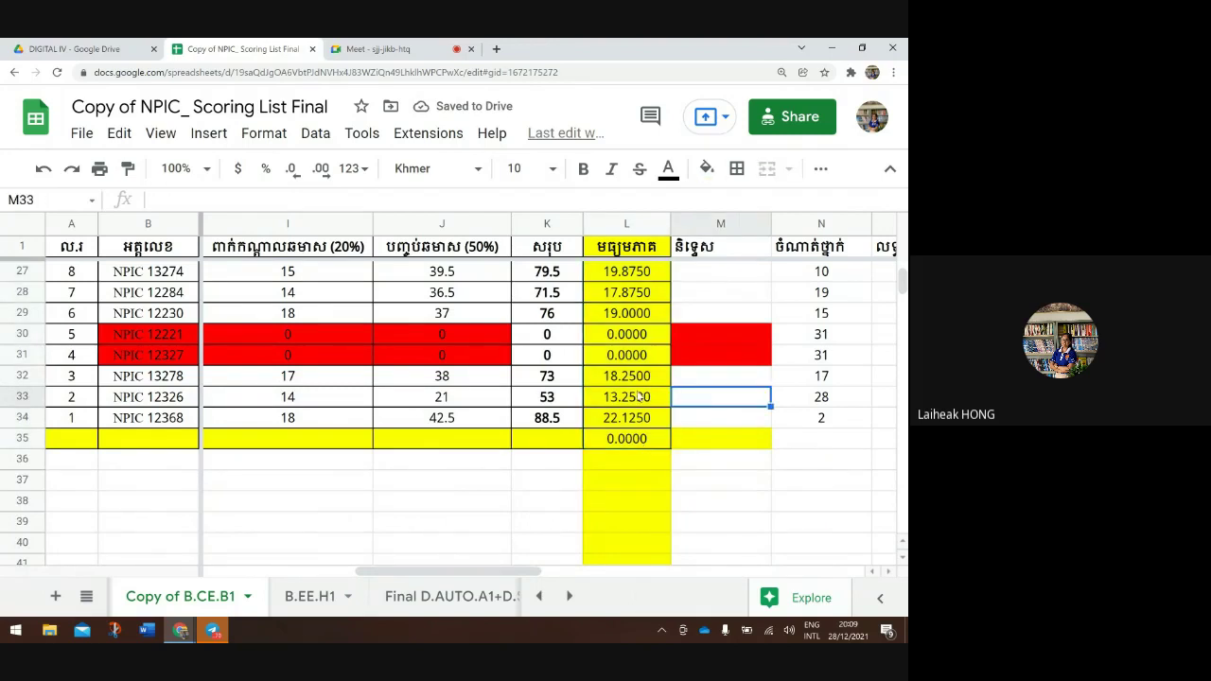
Review the filled averages in column L, the formula in L2 and the neighbouring rank and result columns
scroll(619, 370, "up", 10)
scroll(618, 371, "right", 5)
scroll(619, 371, "left", 5)
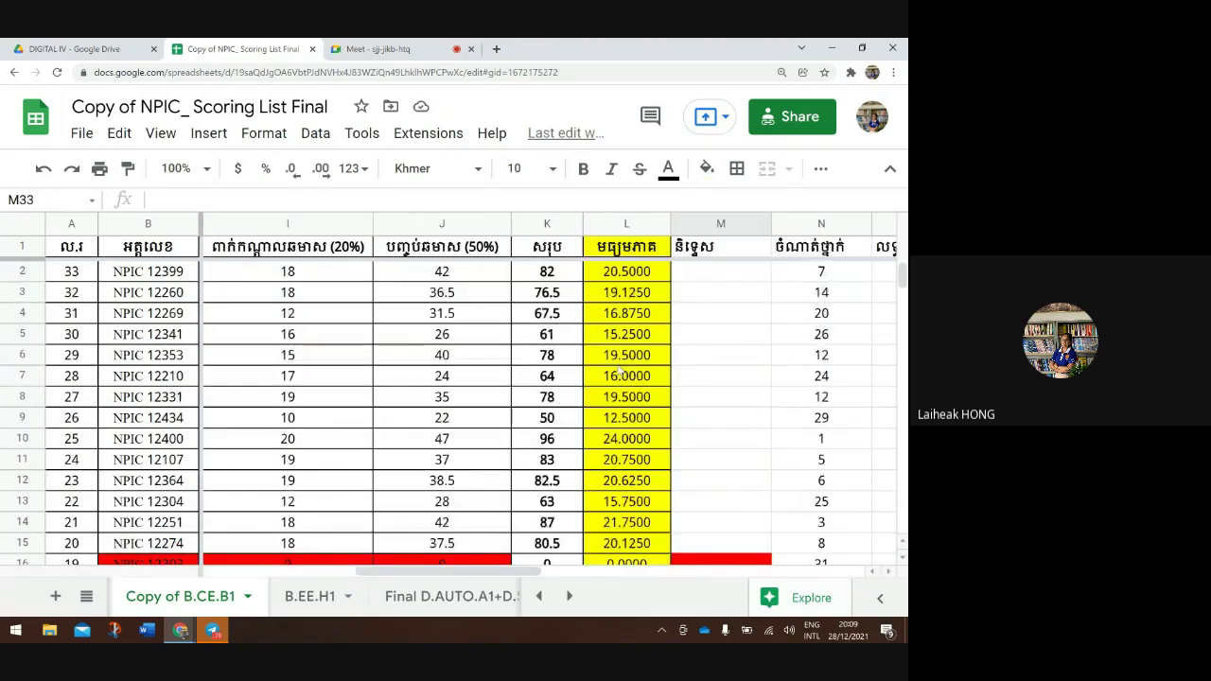
left_click(633, 274)
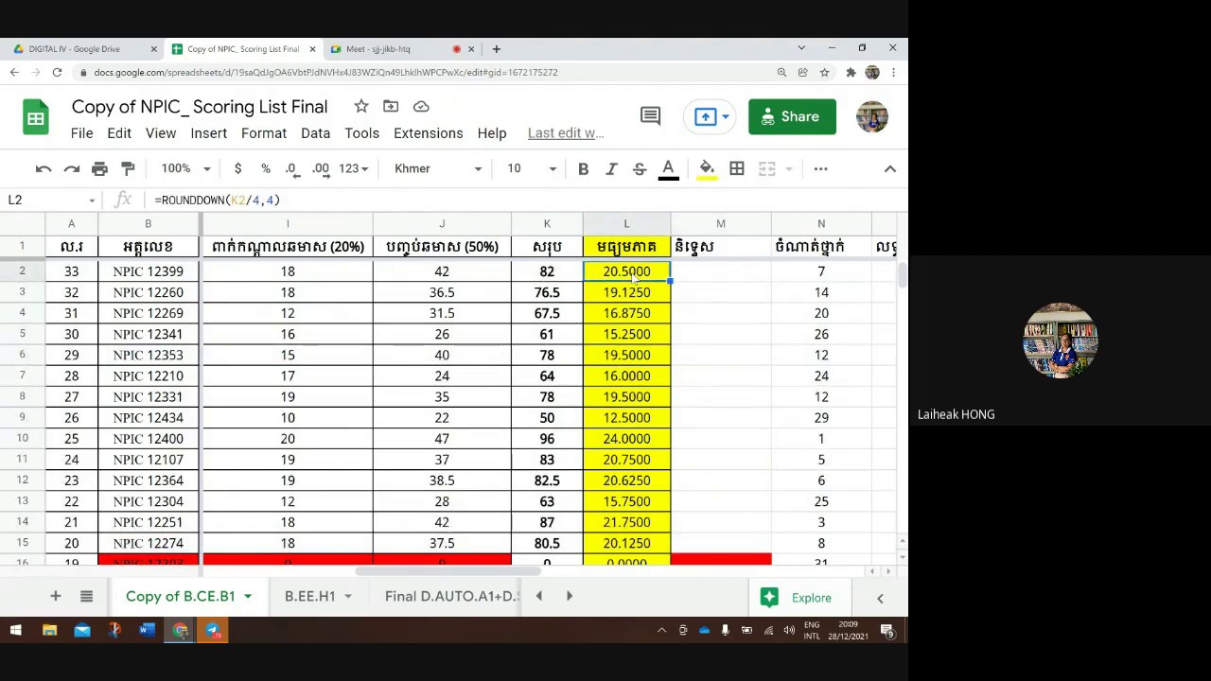
left_click(690, 280)
scroll(690, 279, "right", 3)
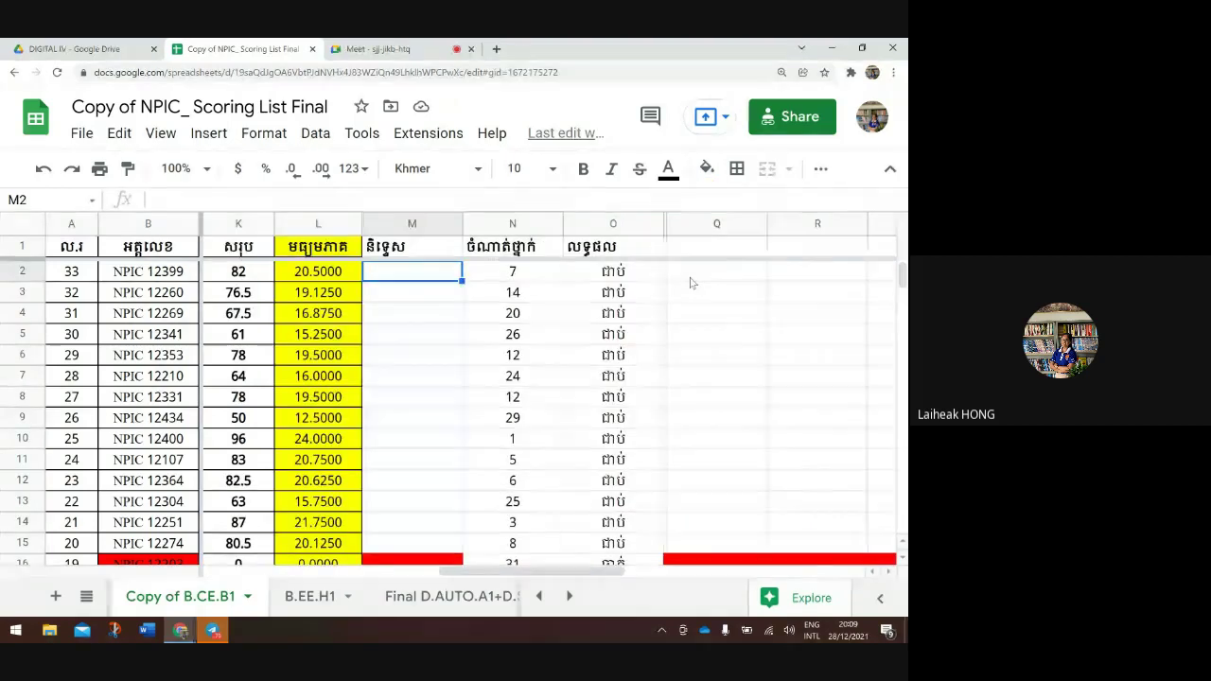
scroll(690, 279, "left", 2)
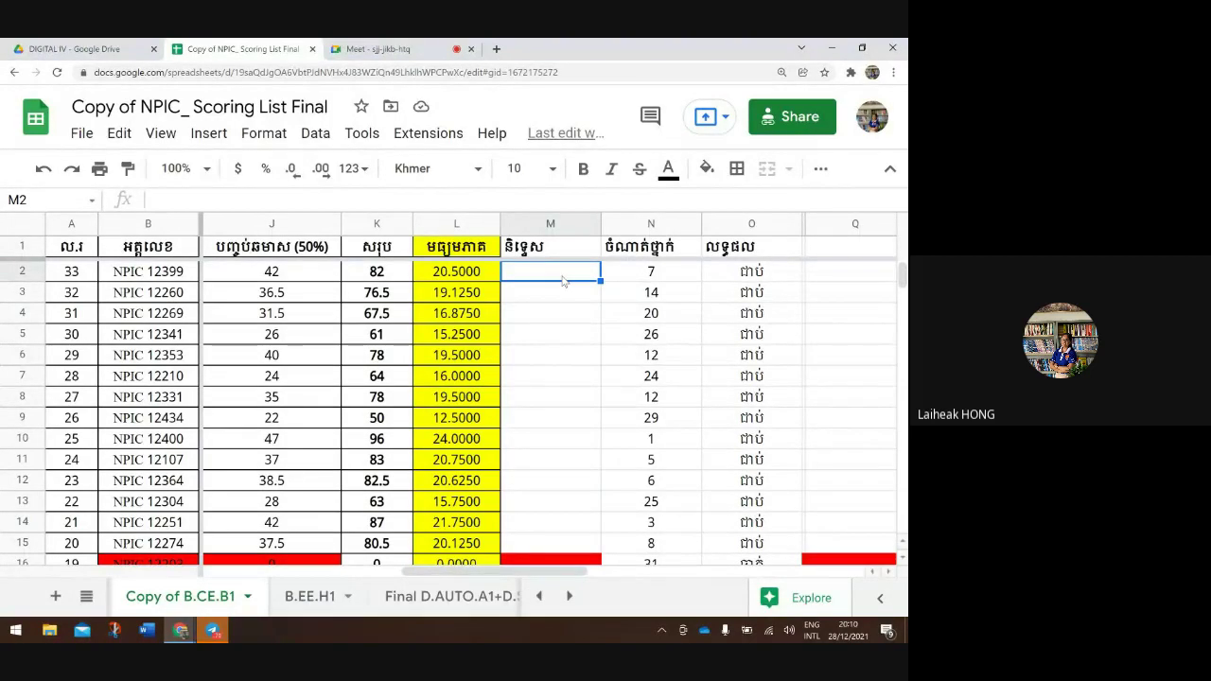
Enter the score range 96-100 in B37 below the scoring table
scroll(563, 280, "down", 6)
scroll(562, 280, "left", 2)
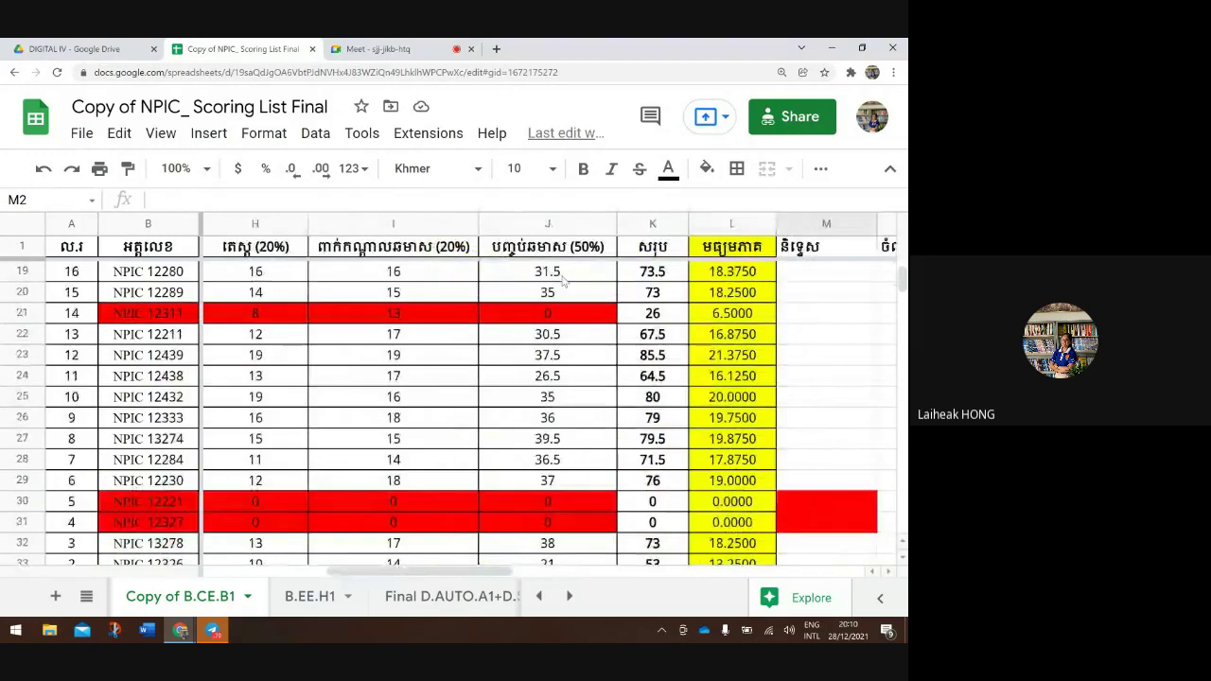
scroll(563, 280, "down", 5)
scroll(281, 367, "up", 1)
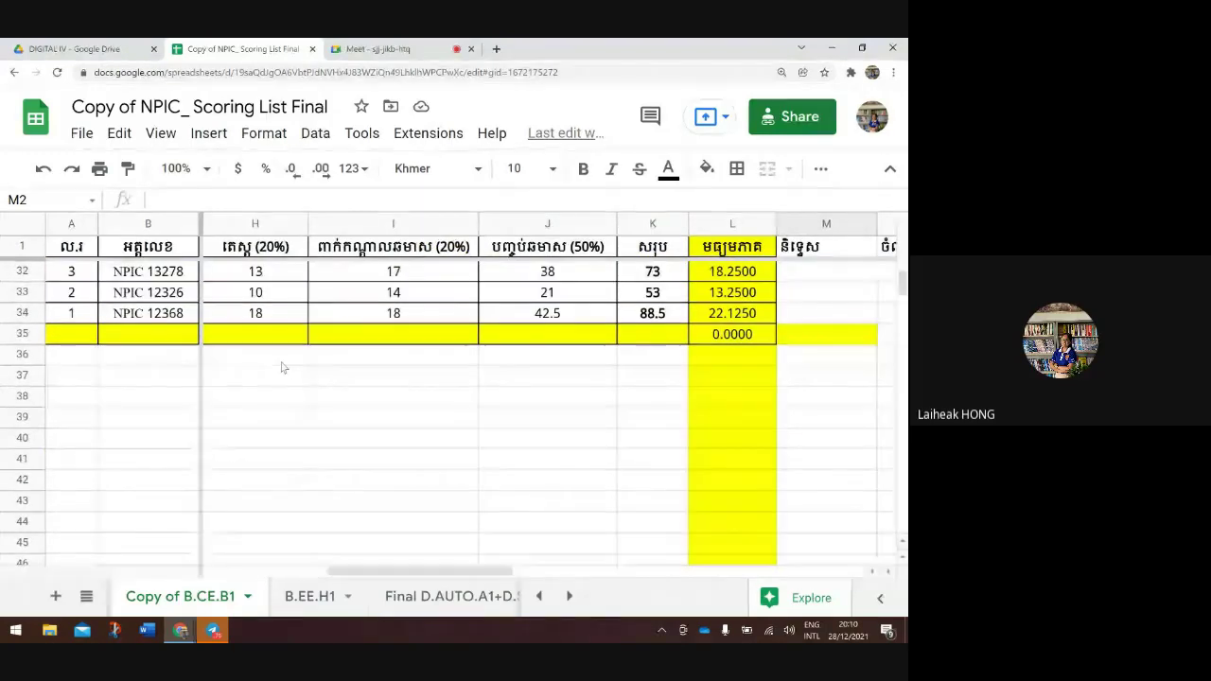
left_click(159, 374)
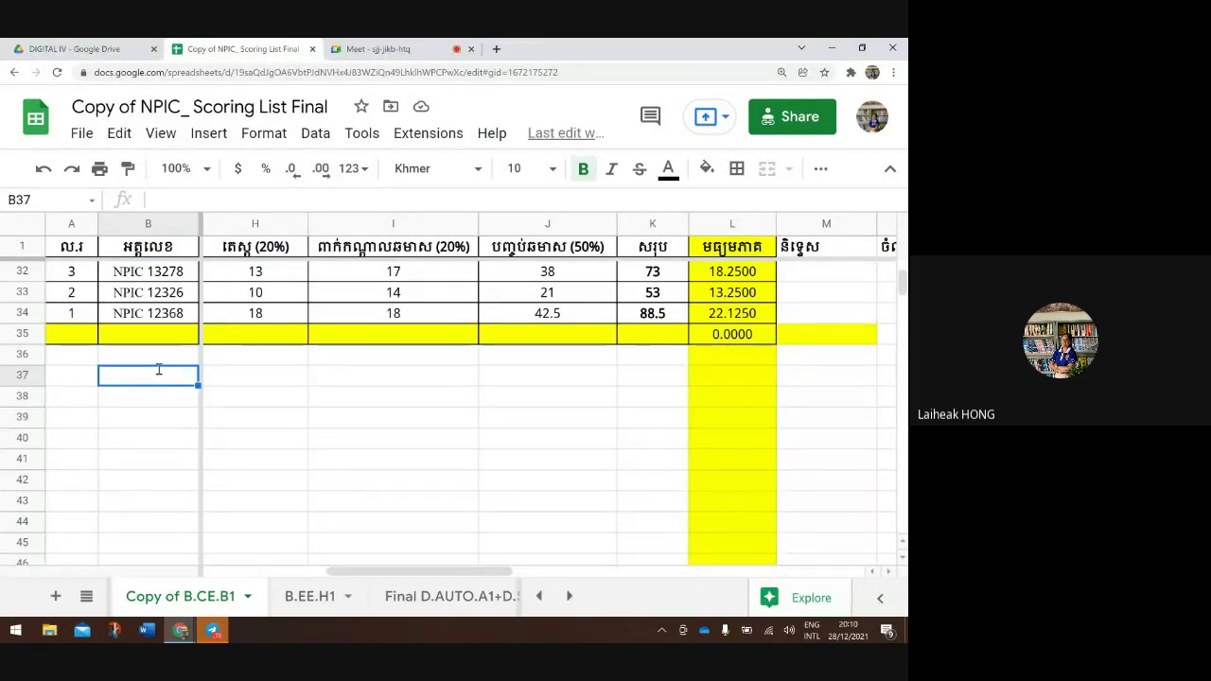
type("96")
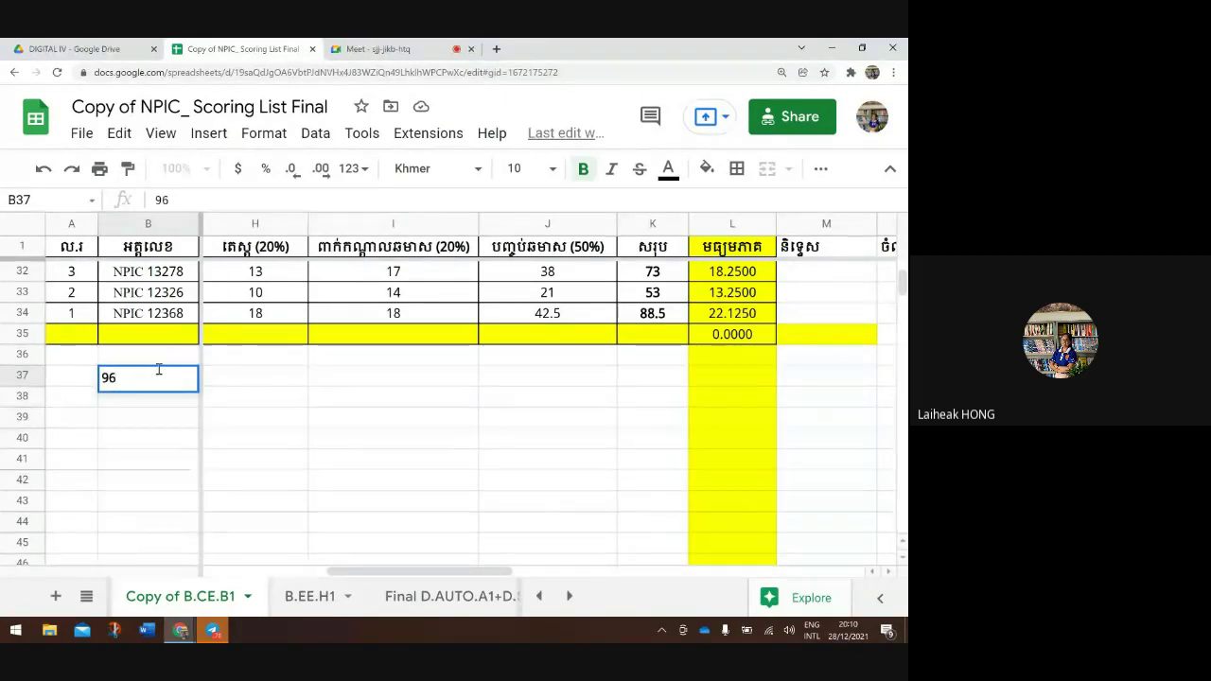
type("-1")
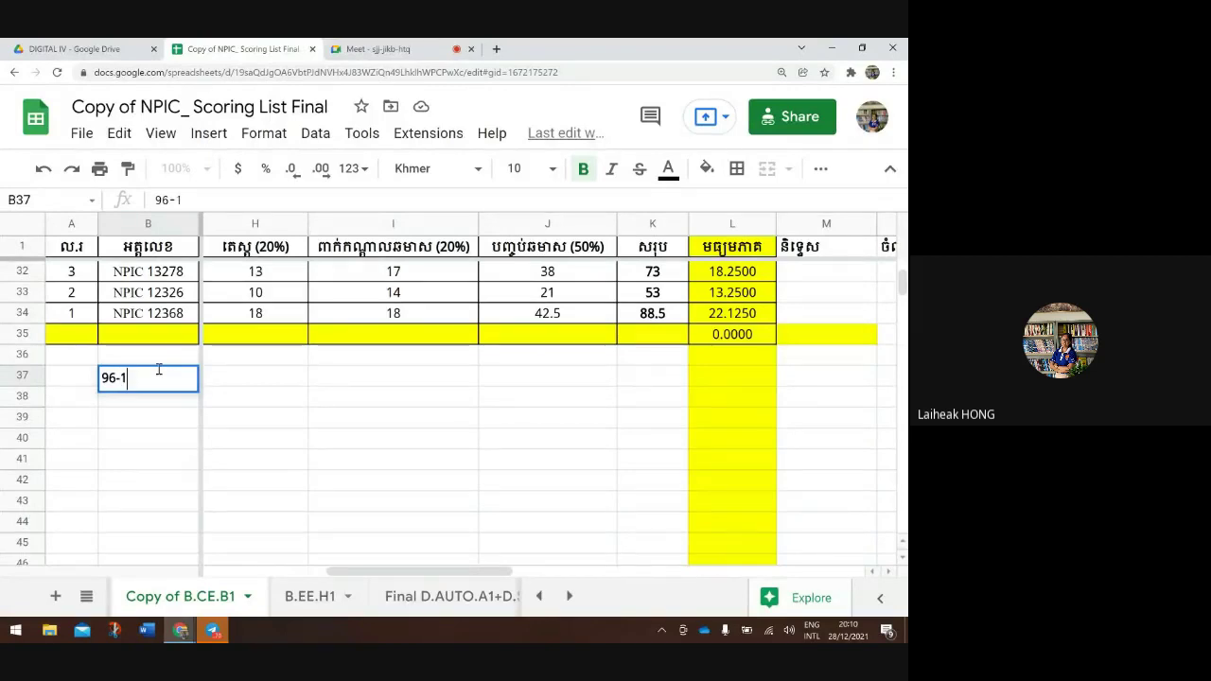
type("00")
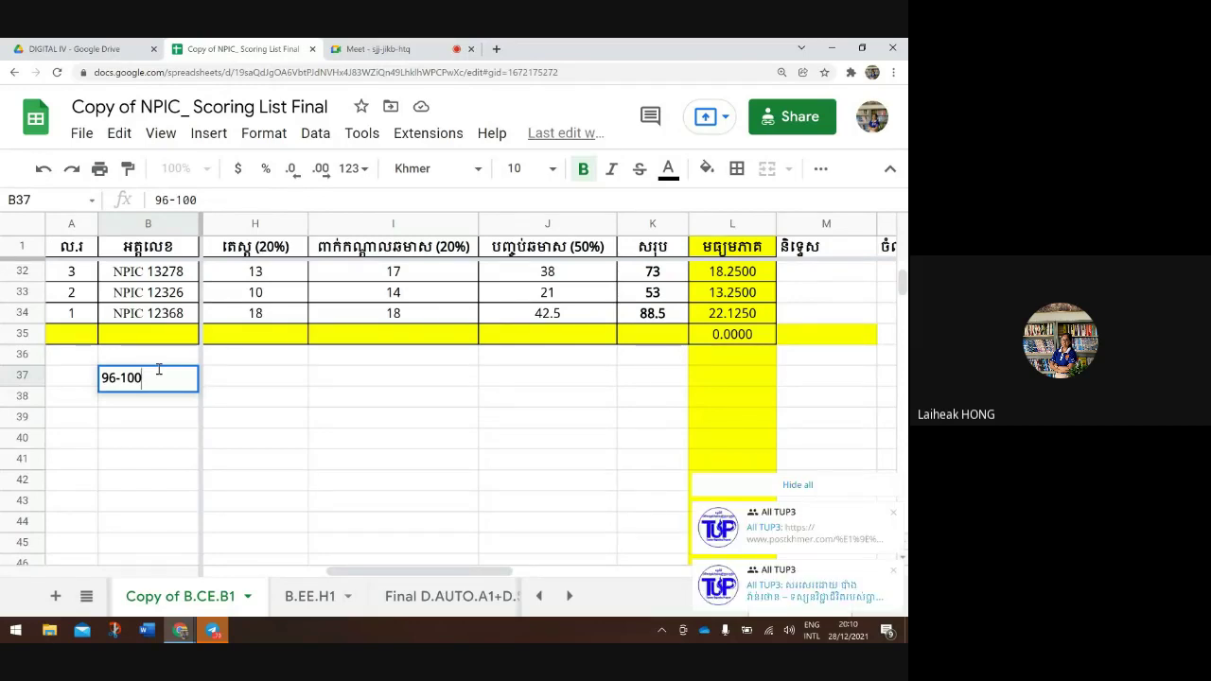
Enter the score ranges 90-95 in B38 and 80-89 in B39
left_click(163, 405)
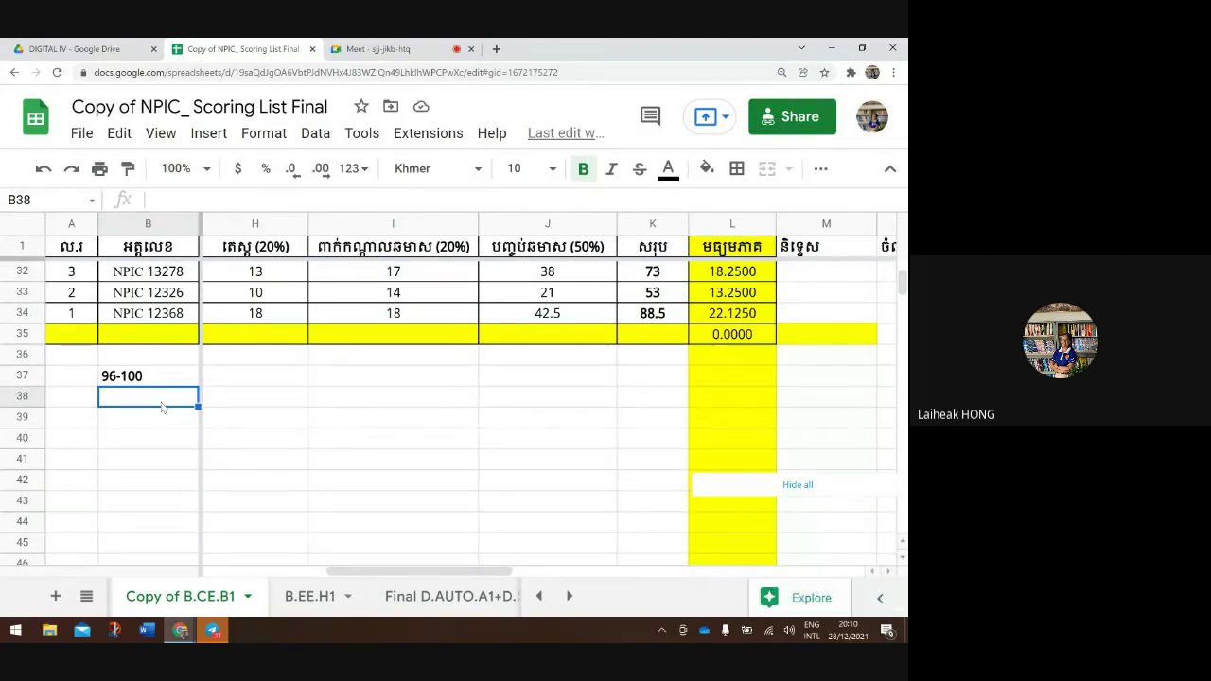
type("90-9")
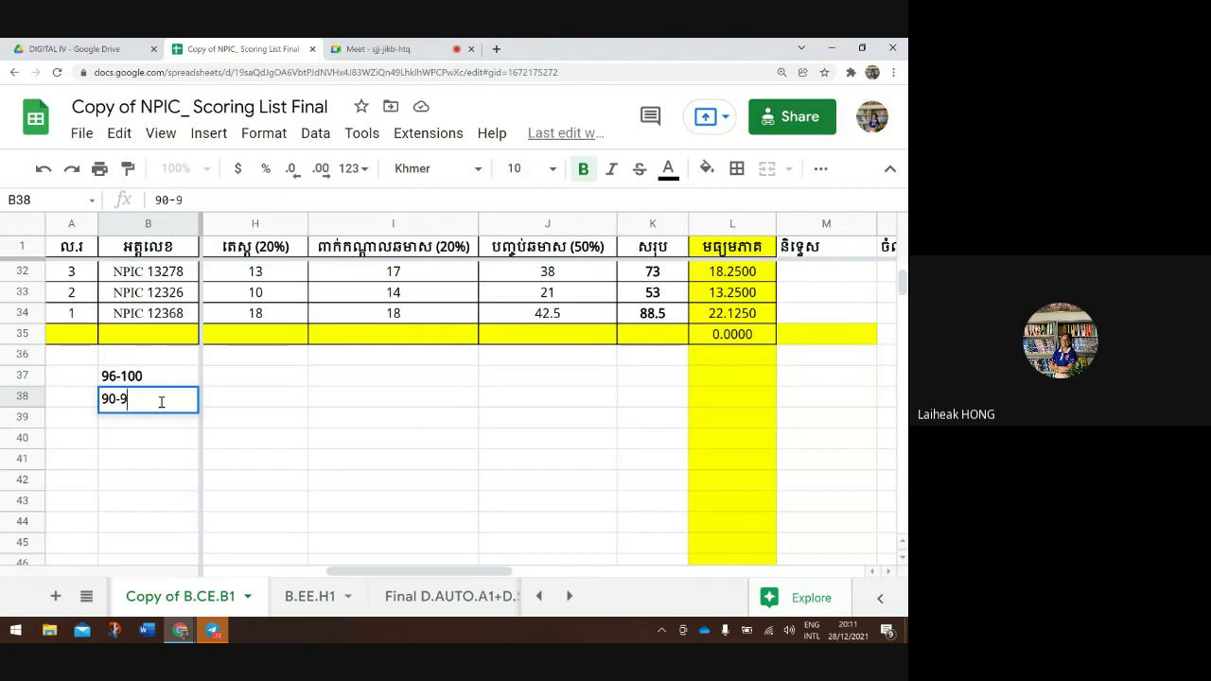
type("5")
key("Return")
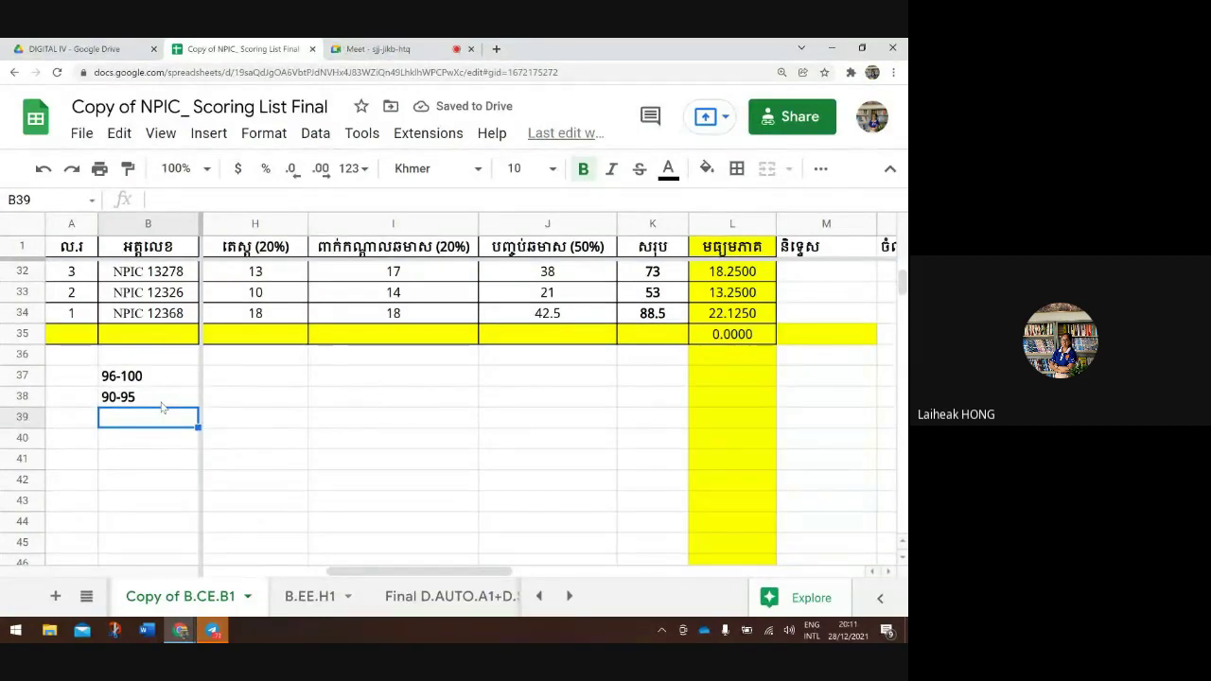
type("80")
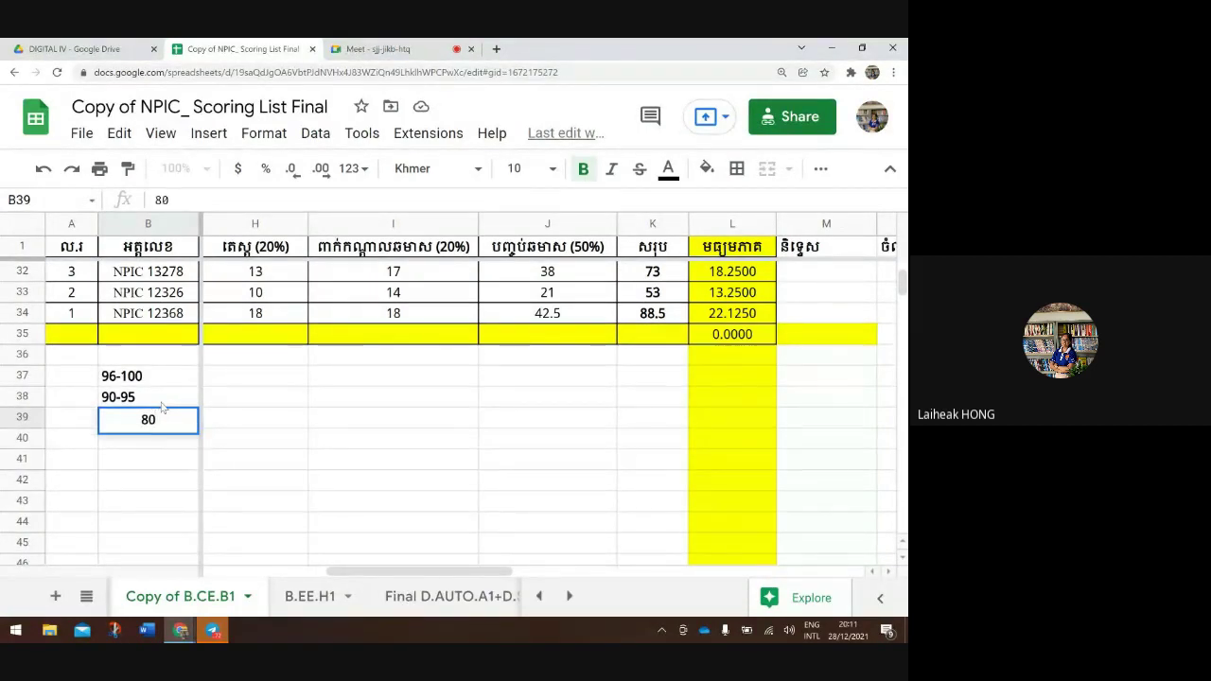
type("-89")
Add the score ranges 70-79 in B40 and 60-69 in B41
left_click(154, 445)
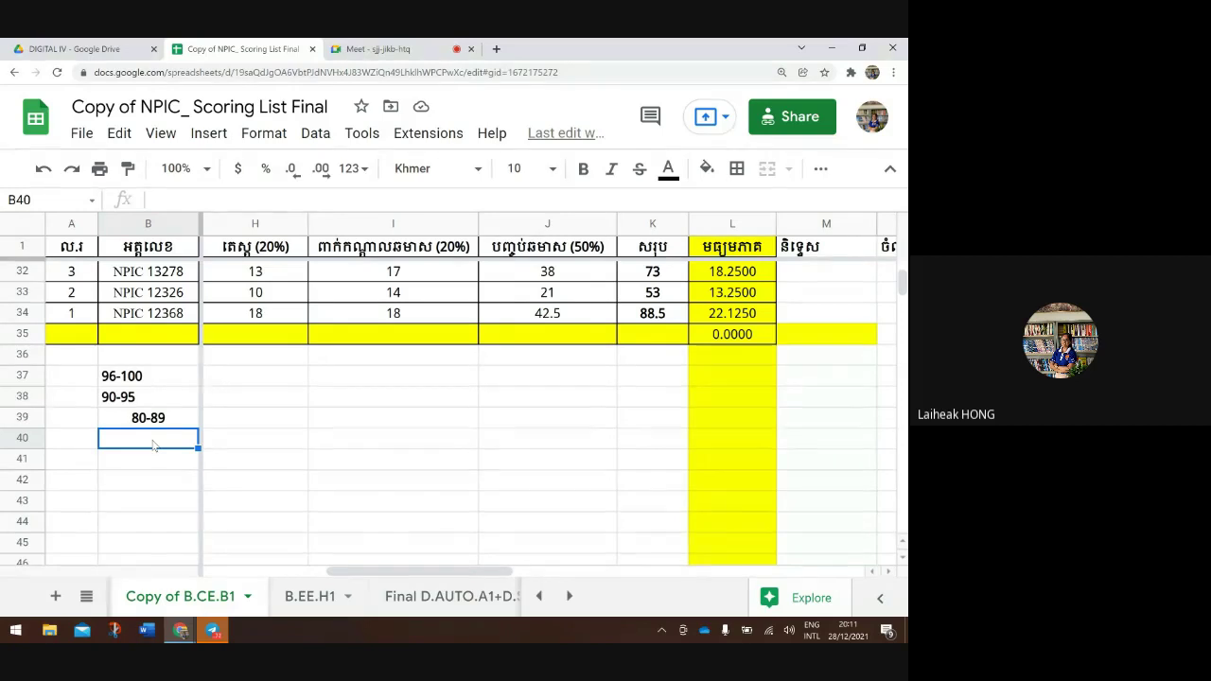
type("70")
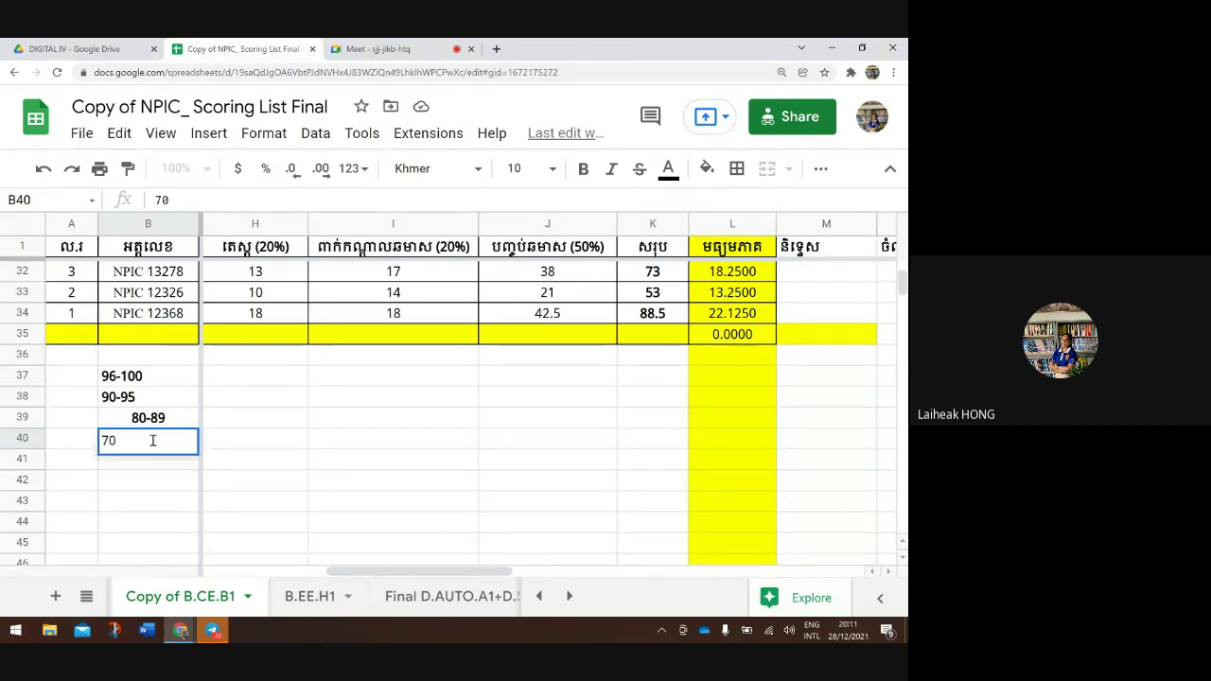
type("-79")
left_click(154, 464)
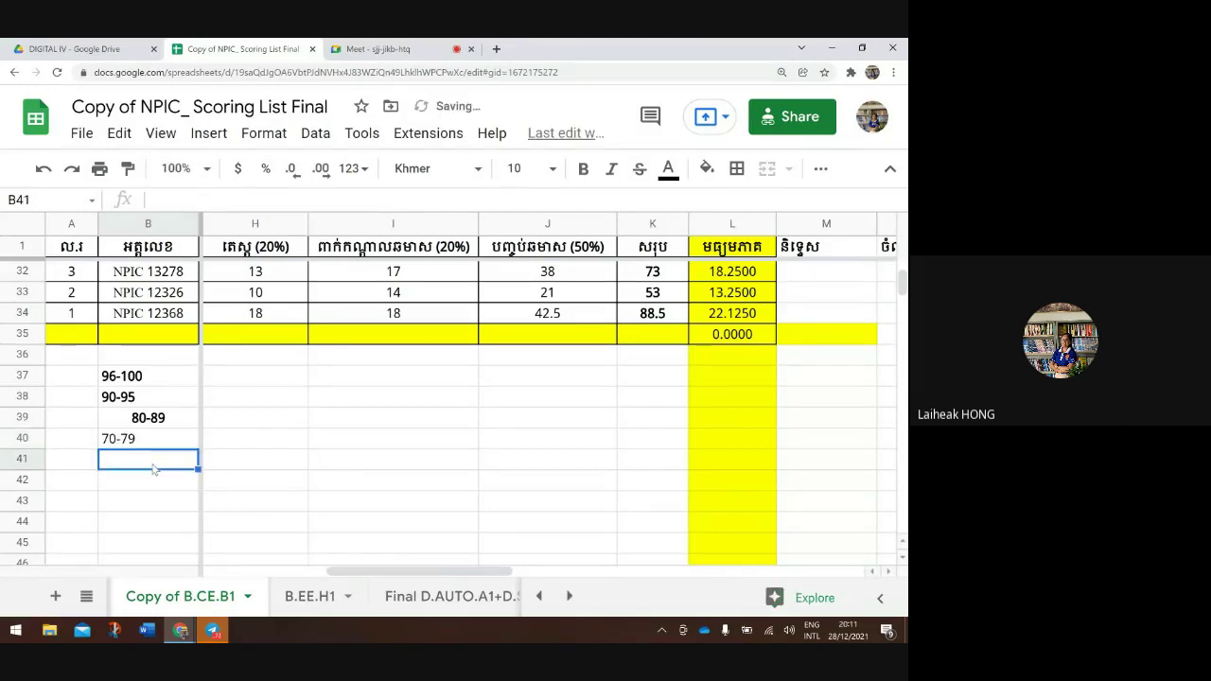
type("60")
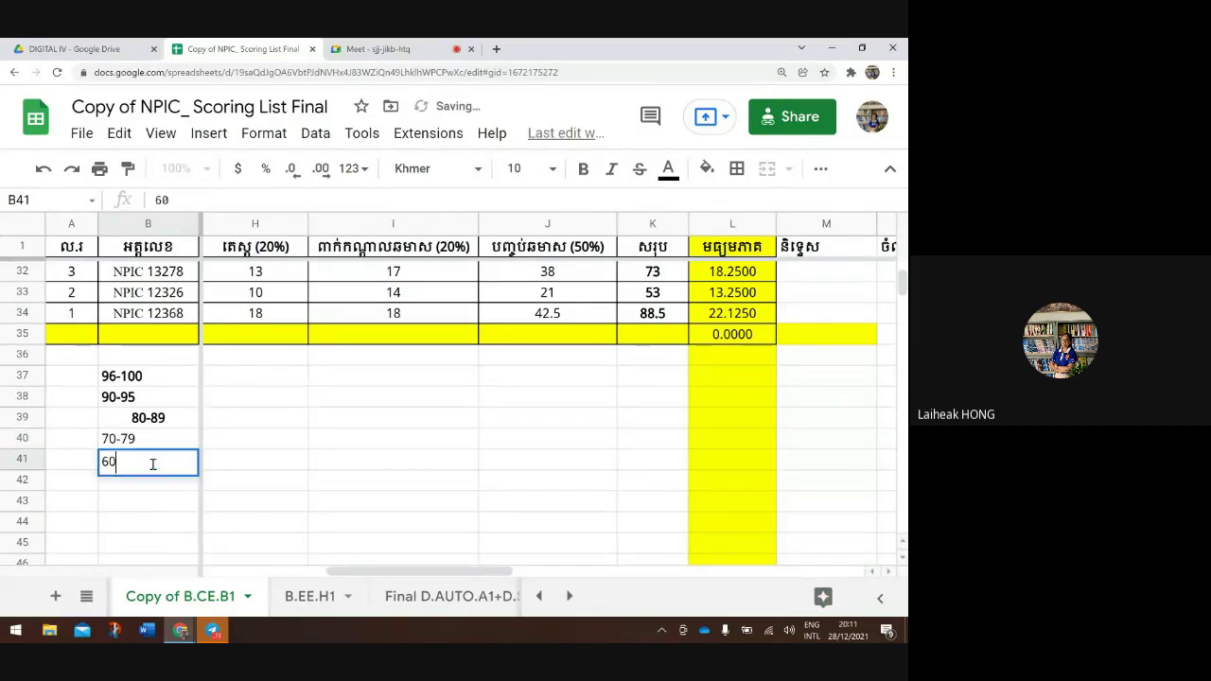
type("-69")
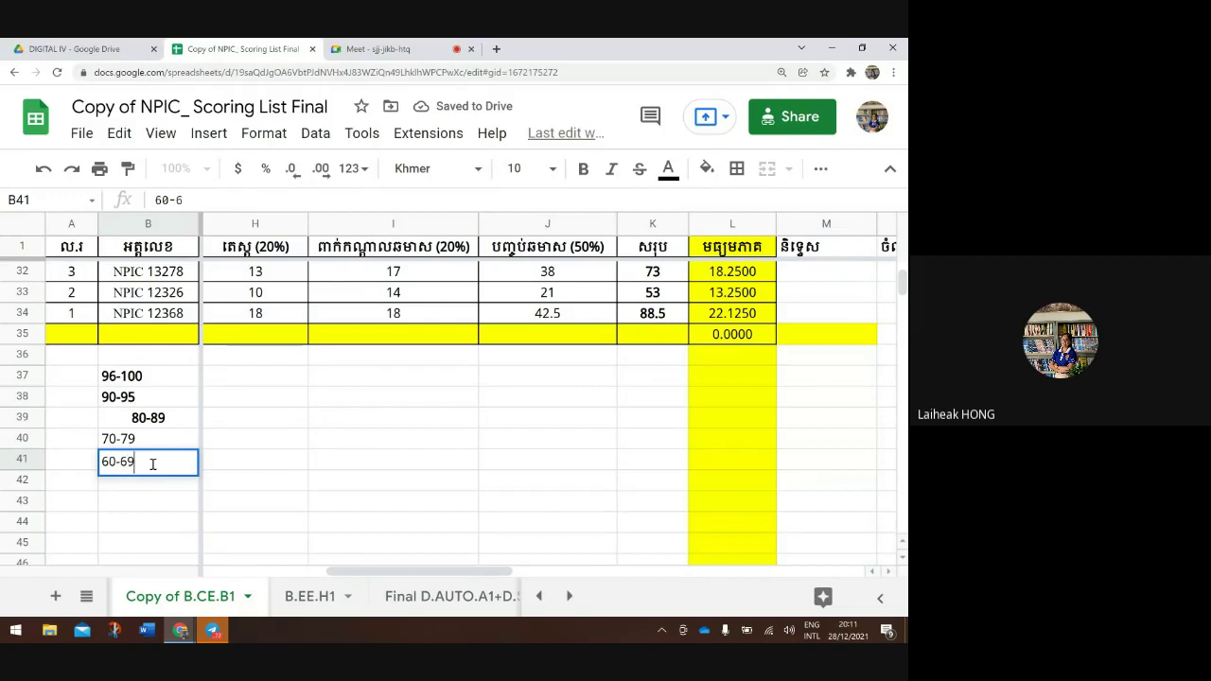
Complete the range list with 50-59 in B42 and <49 in B43
left_click(151, 488)
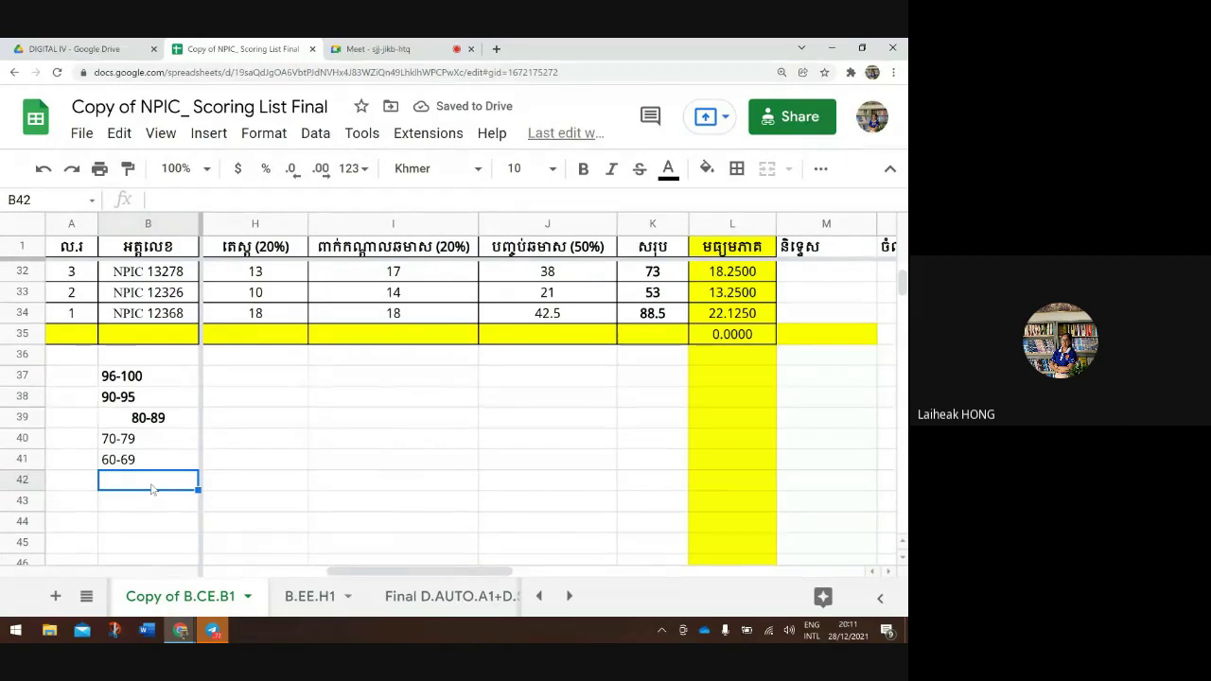
type("50-")
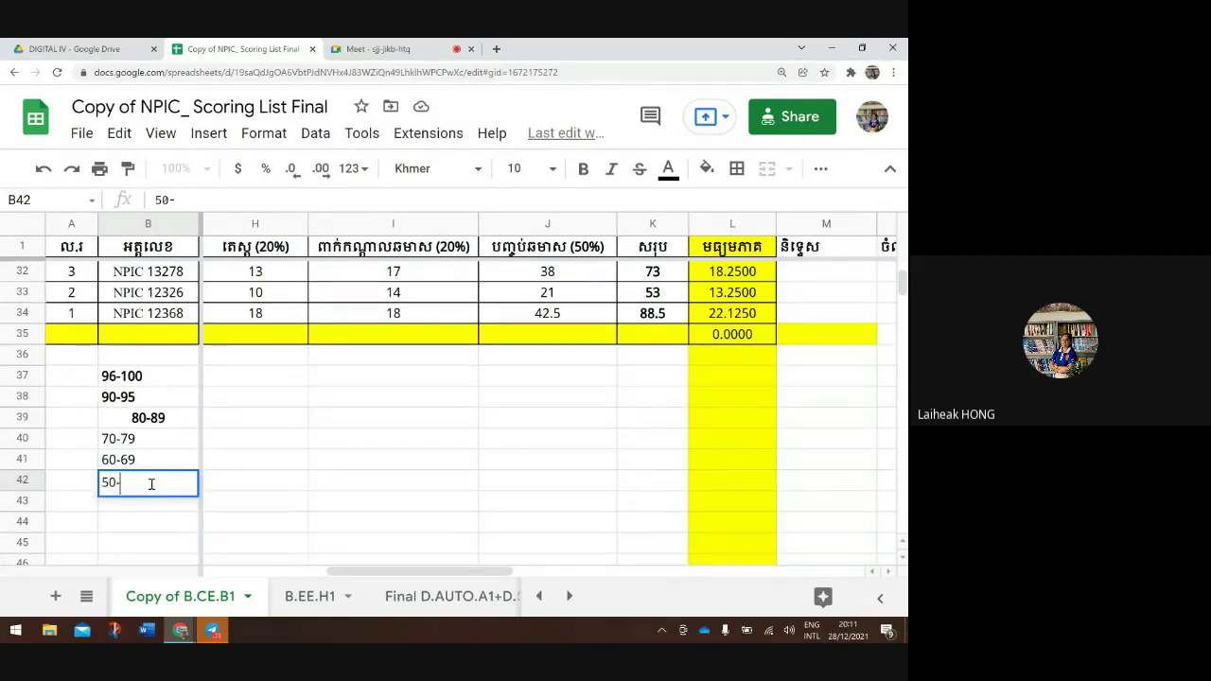
type("59")
left_click(153, 509)
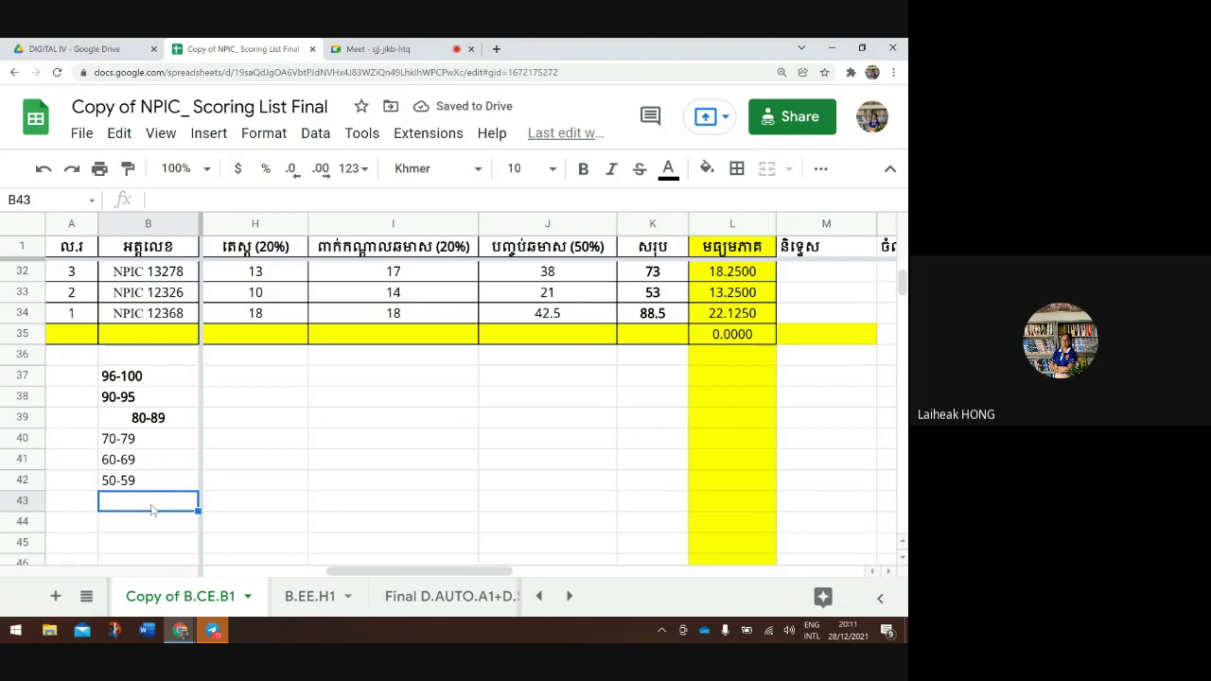
type("<")
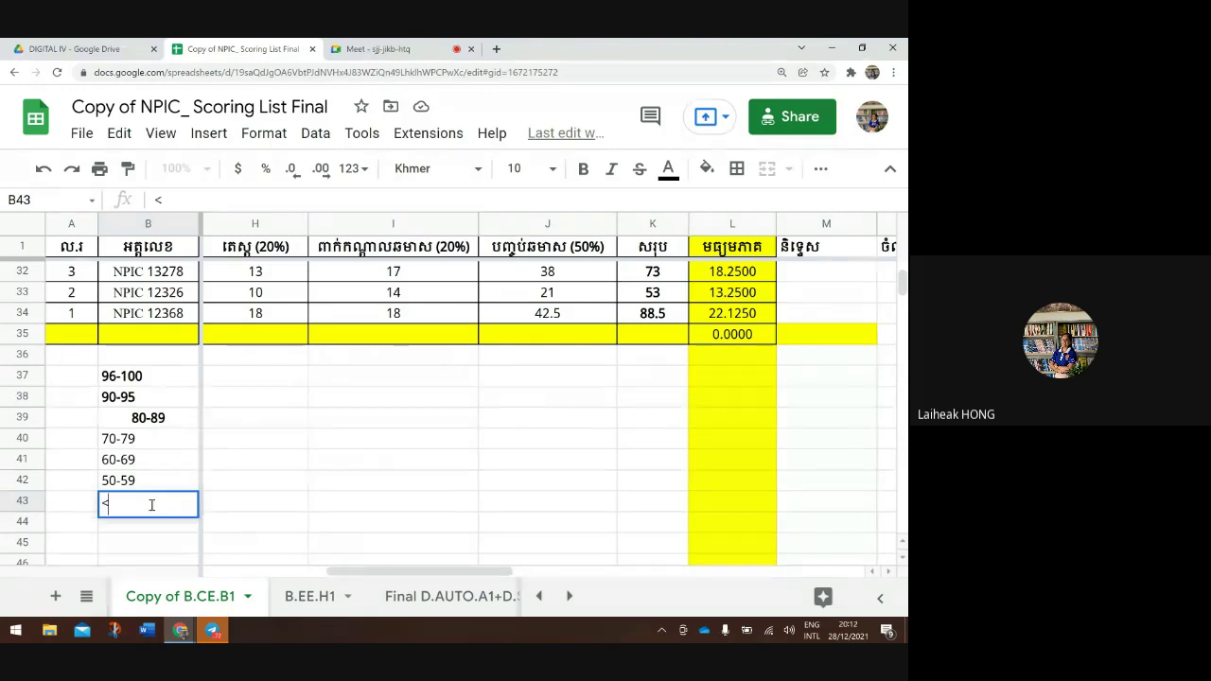
type("4")
type("49")
key("BackSpace")
key("BackSpace")
type("9")
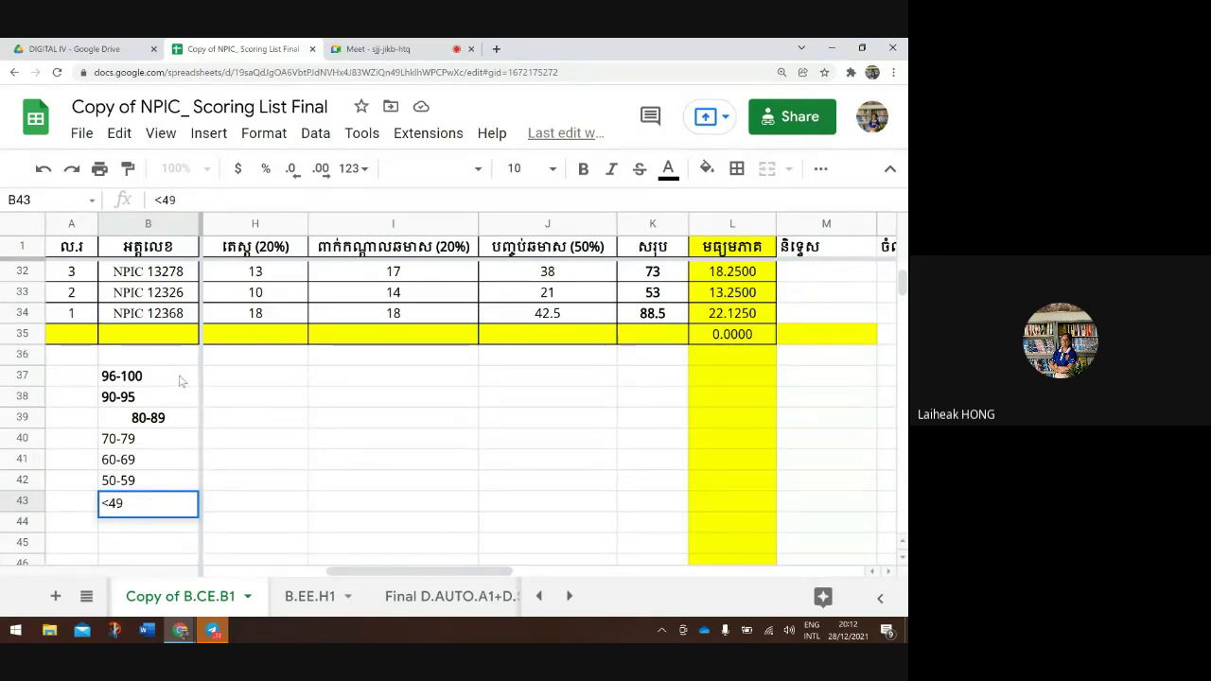
Center the score ranges in B37:B43 horizontally
left_click_drag(182, 379, 142, 502)
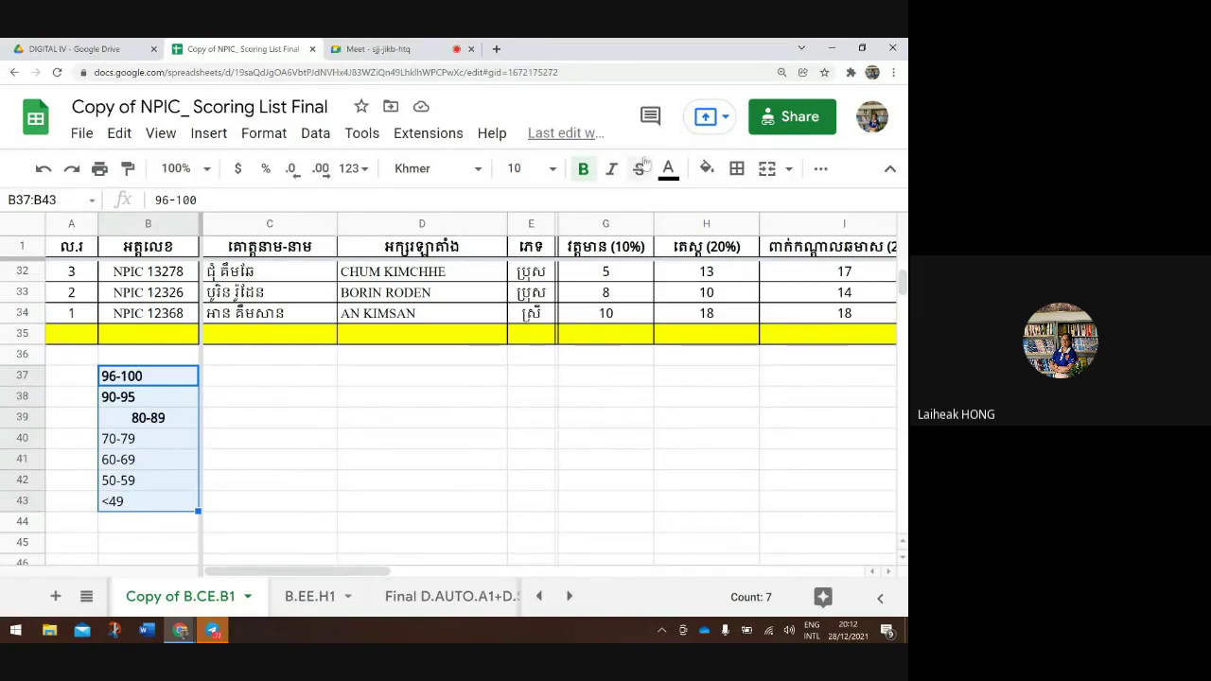
left_click(820, 168)
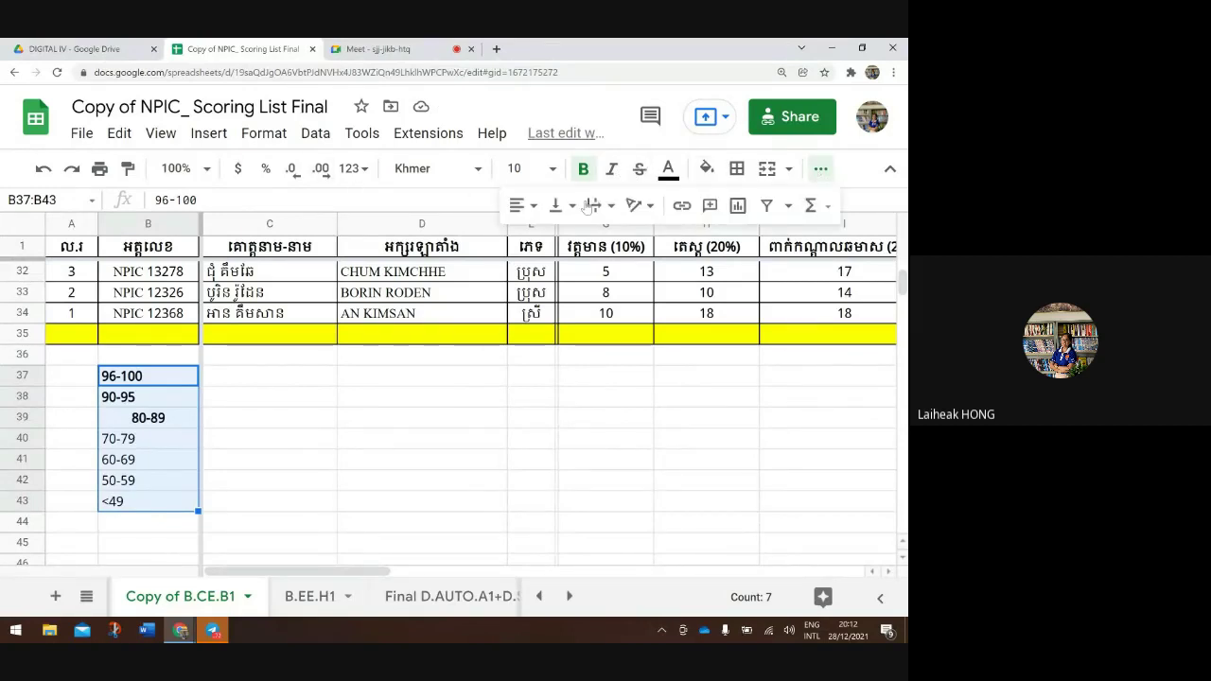
left_click(522, 205)
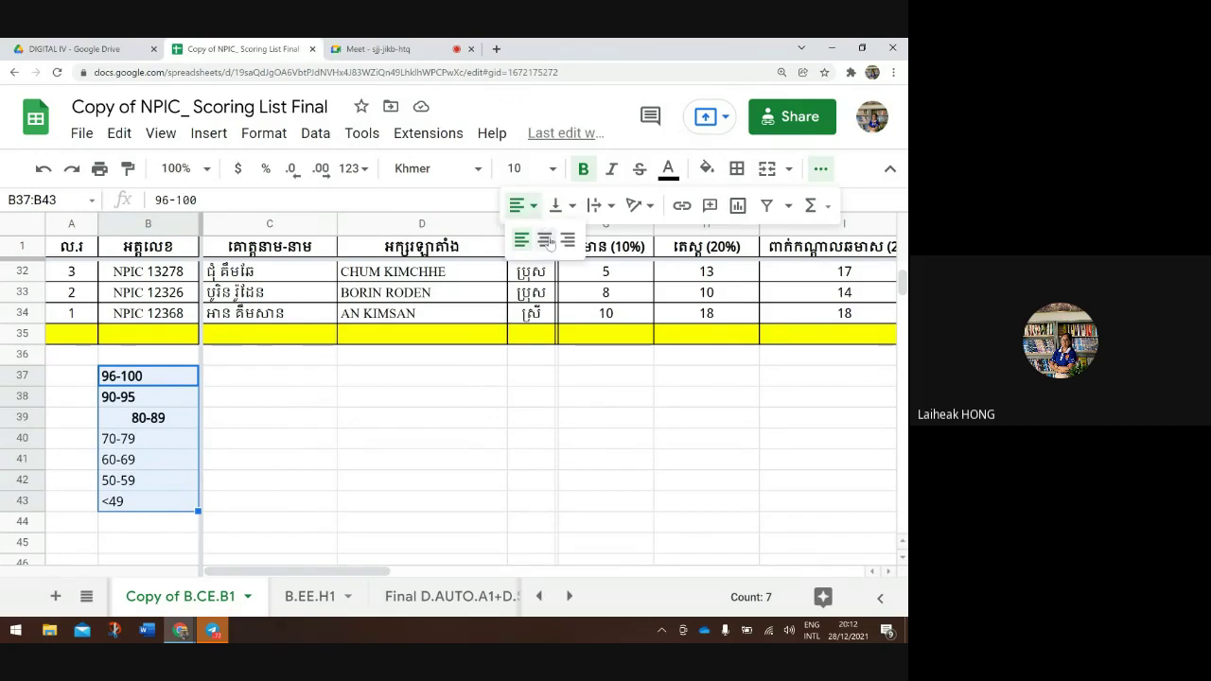
left_click(549, 240)
Change the lowest score range in B43 to <50
left_click(176, 503)
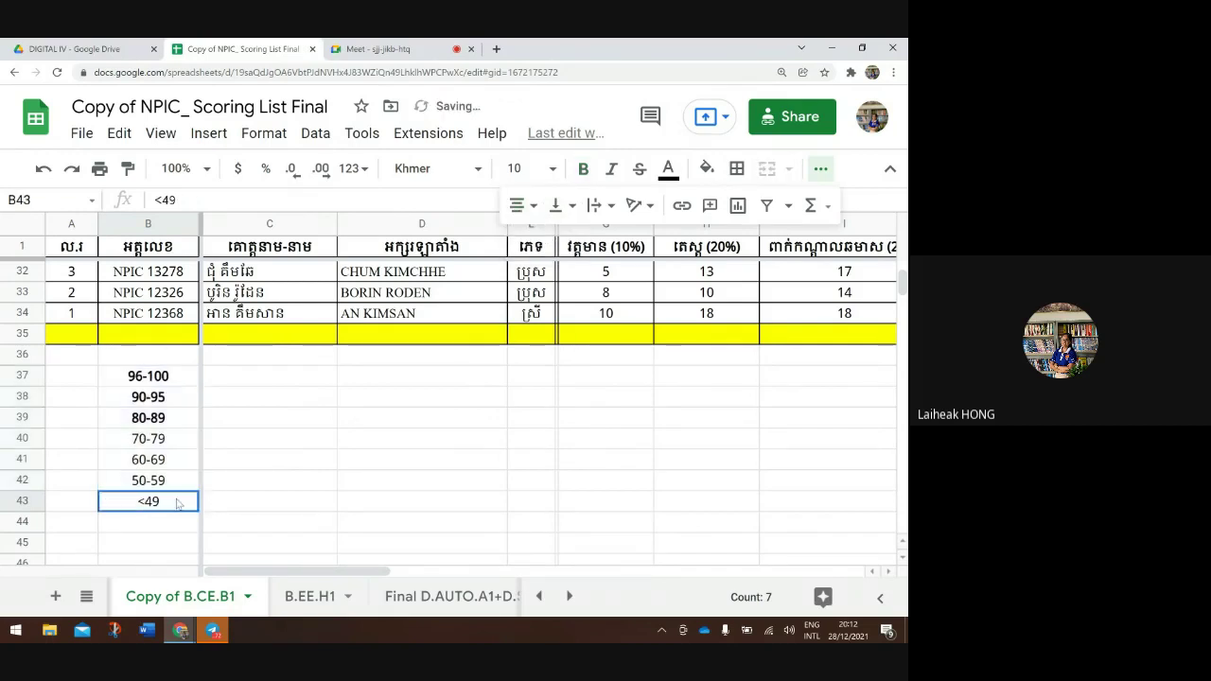
double_click(176, 501)
key("BackSpace")
key("BackSpace")
type("5")
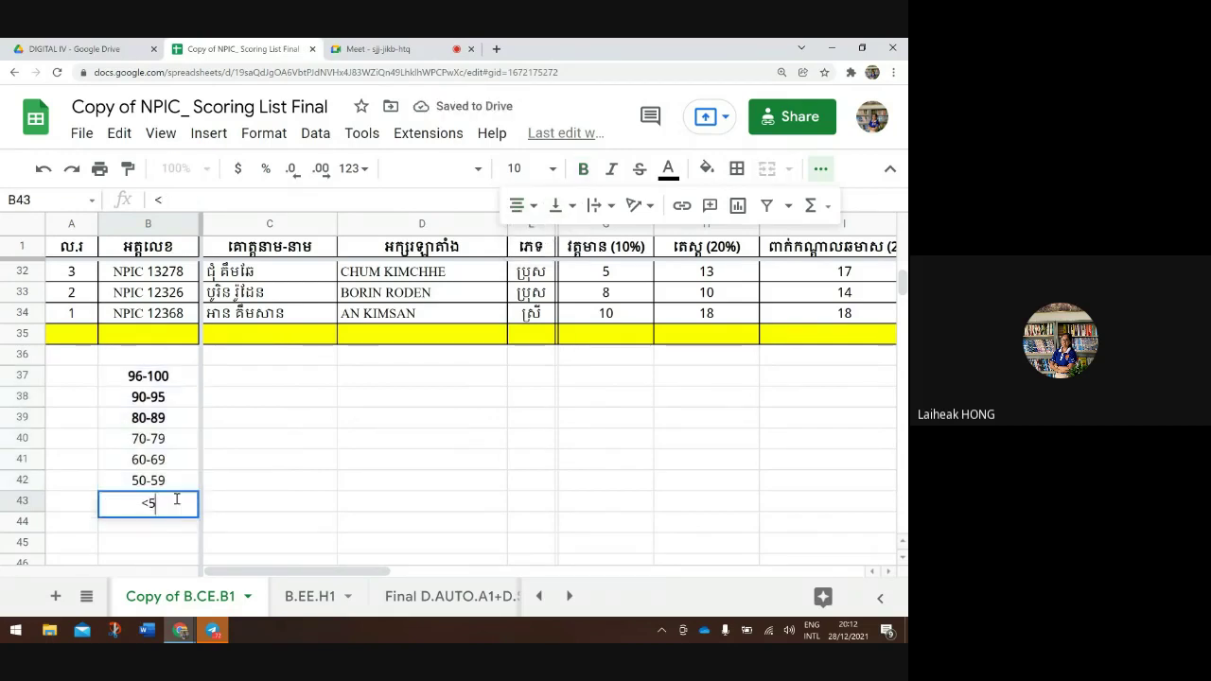
type("0")
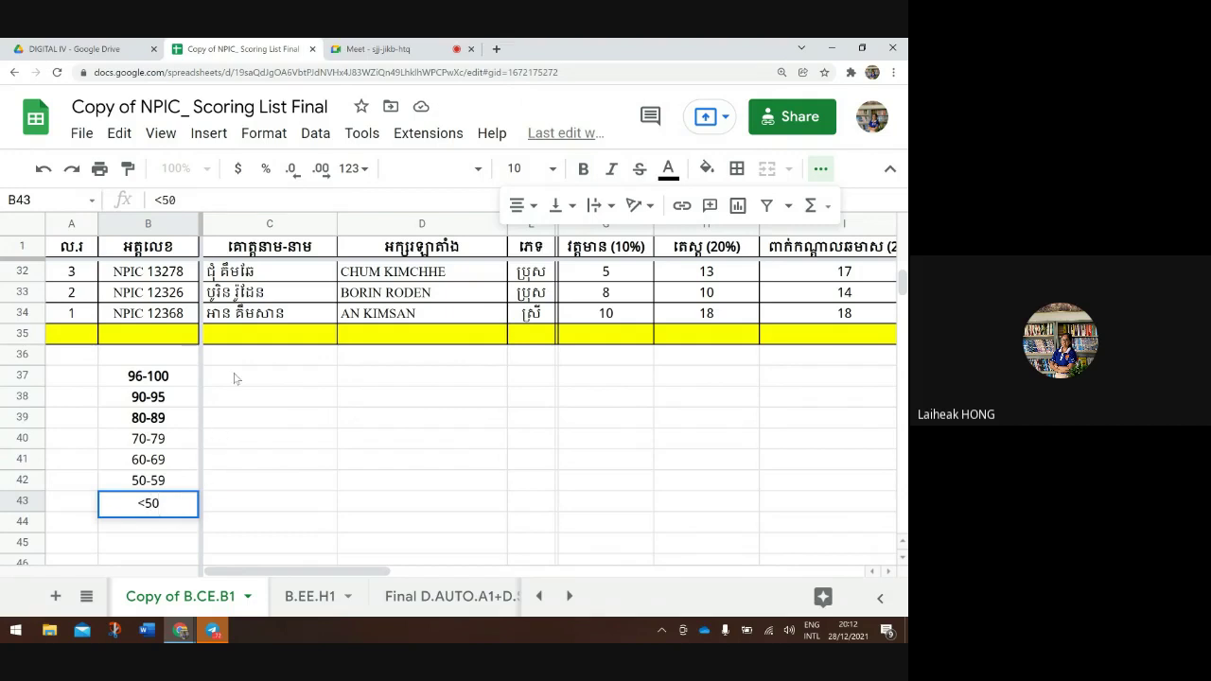
Enter the letter grades A, B, C, D and E in C37:C41 beside the score ranges
left_click(235, 378)
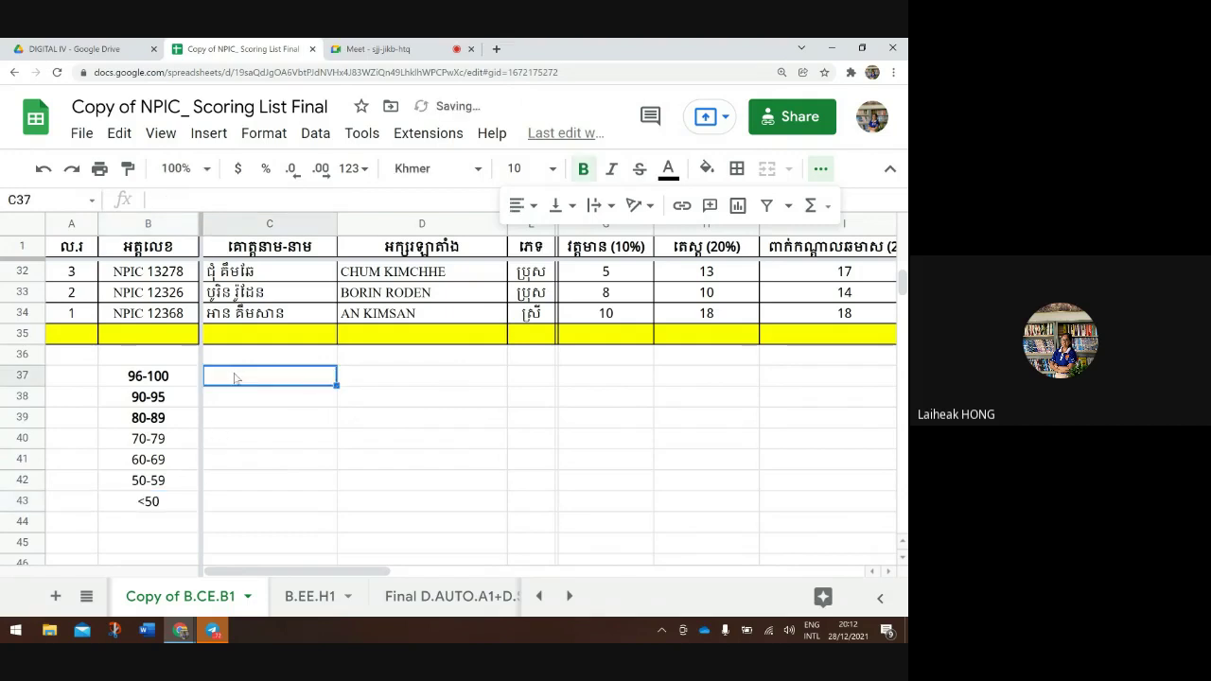
type("A")
key("Return")
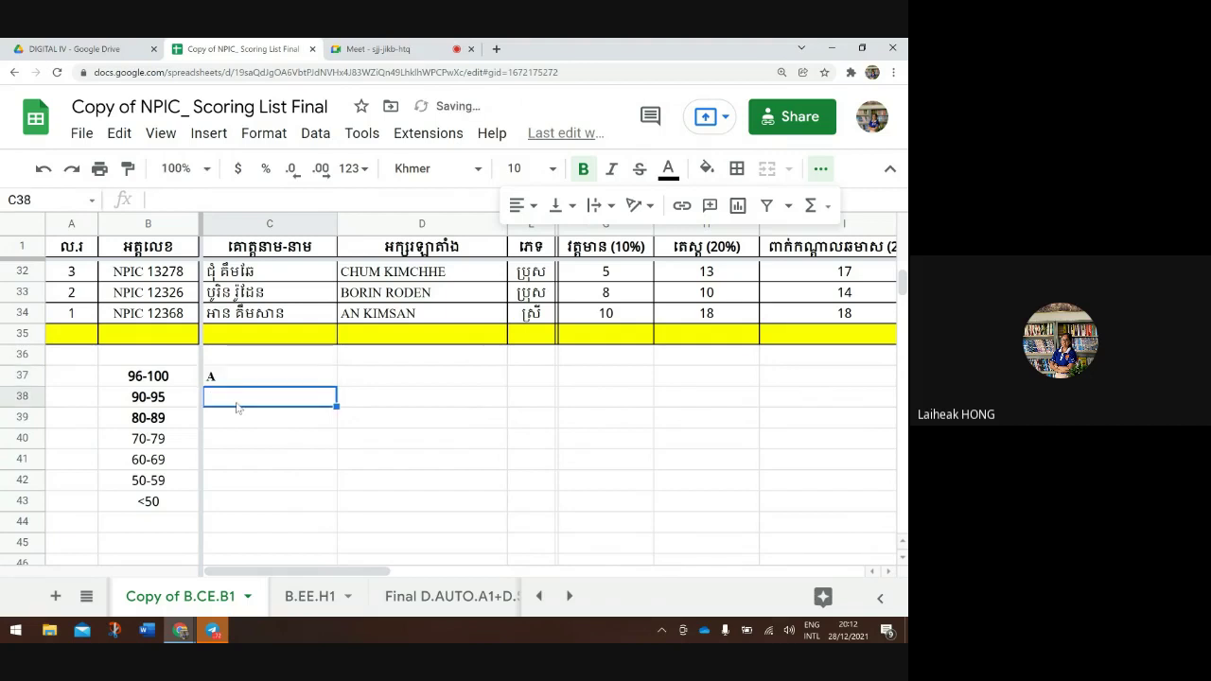
type("B")
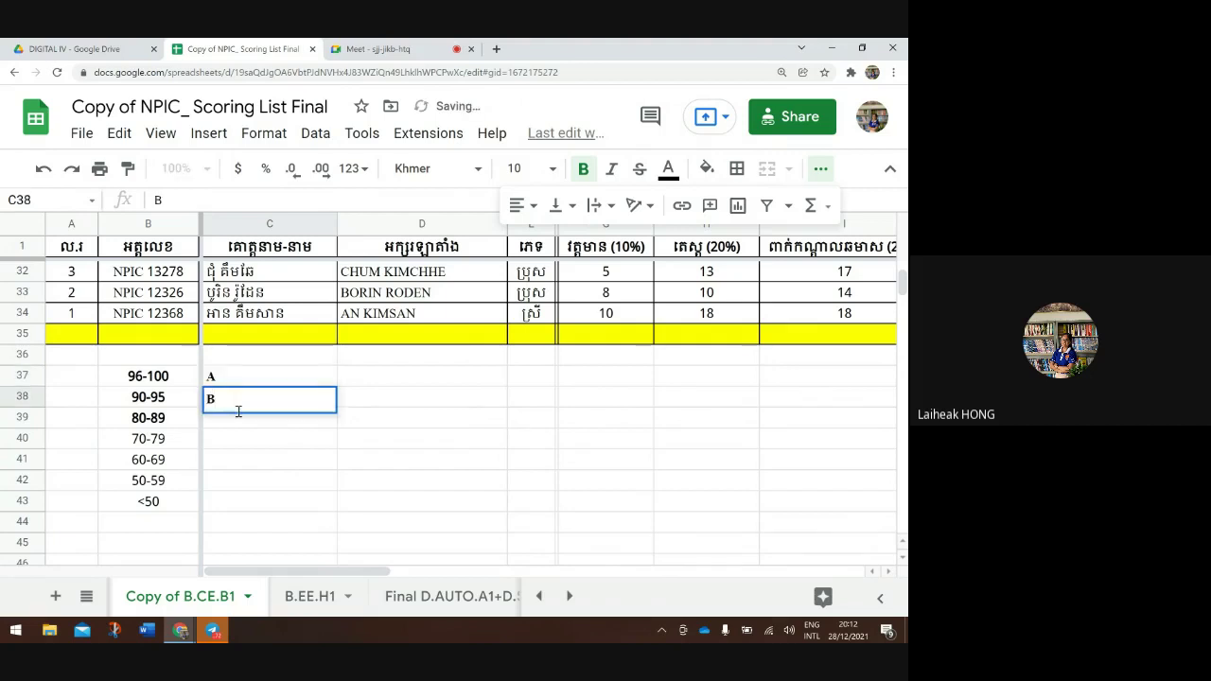
key("Return")
type("C")
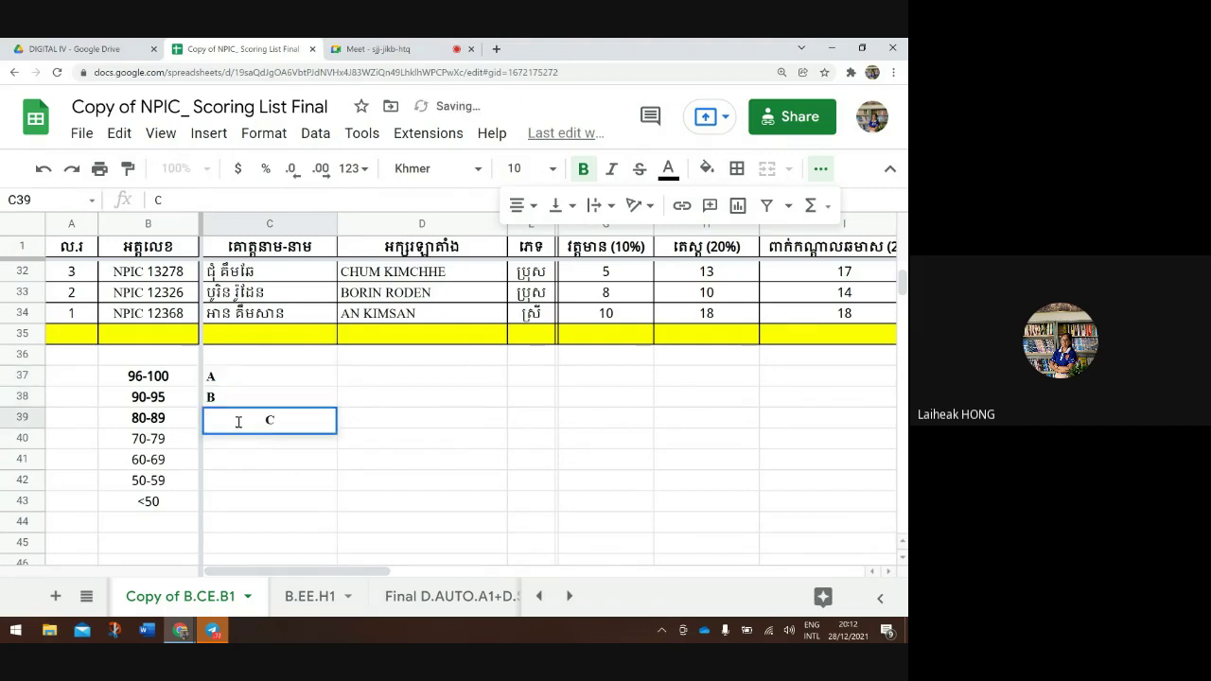
key("Return")
type("D")
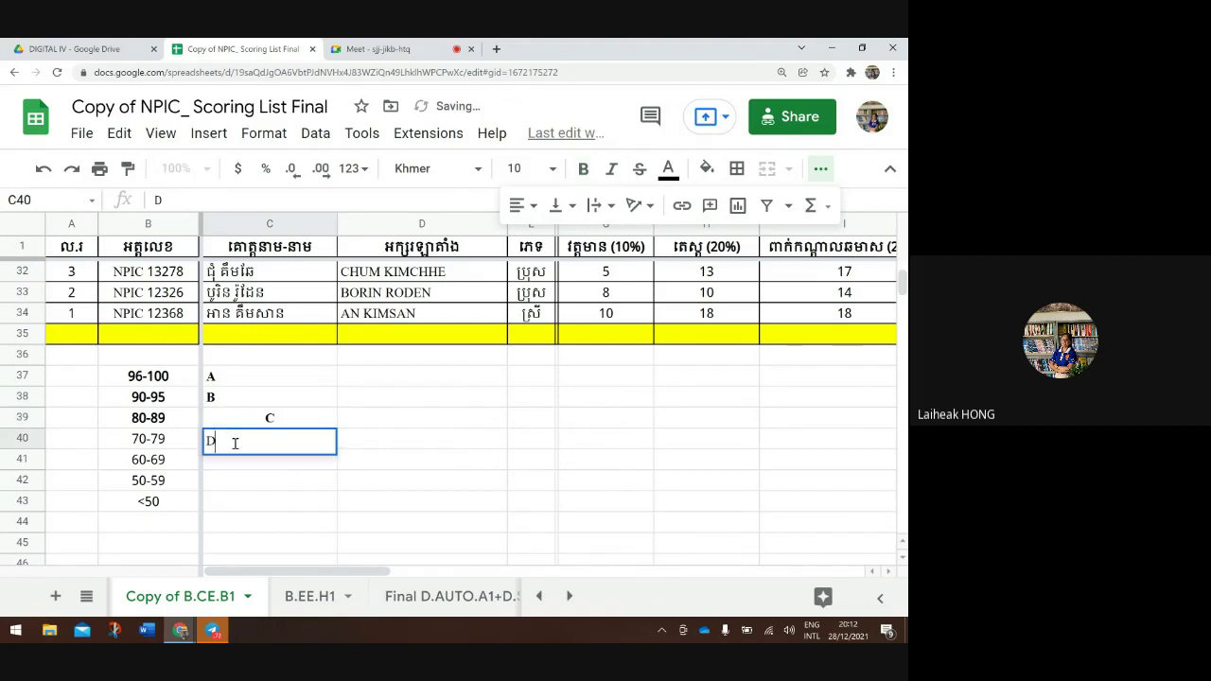
key("Return")
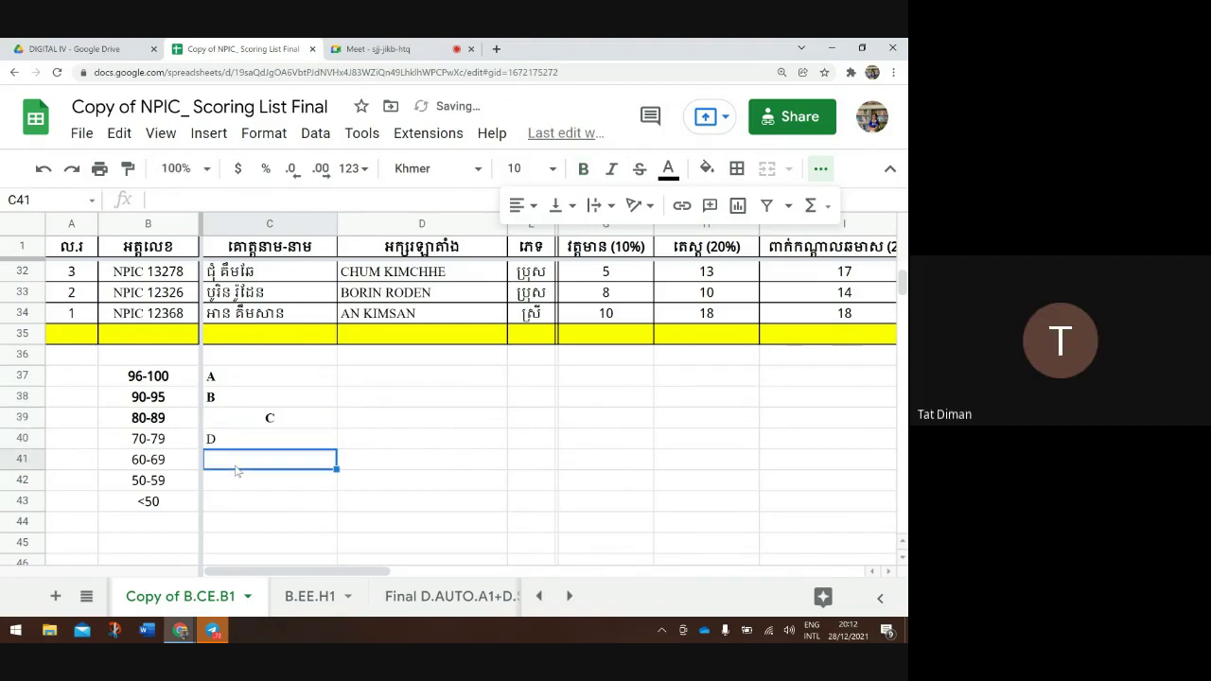
type("E")
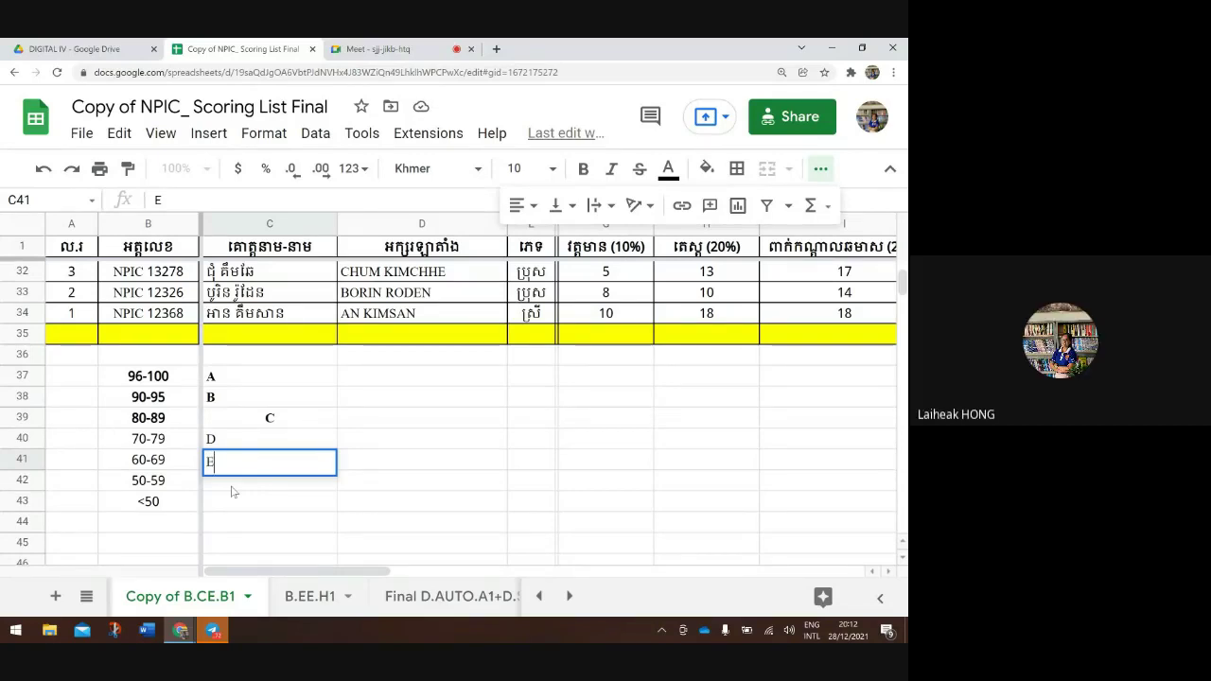
double_click(232, 487)
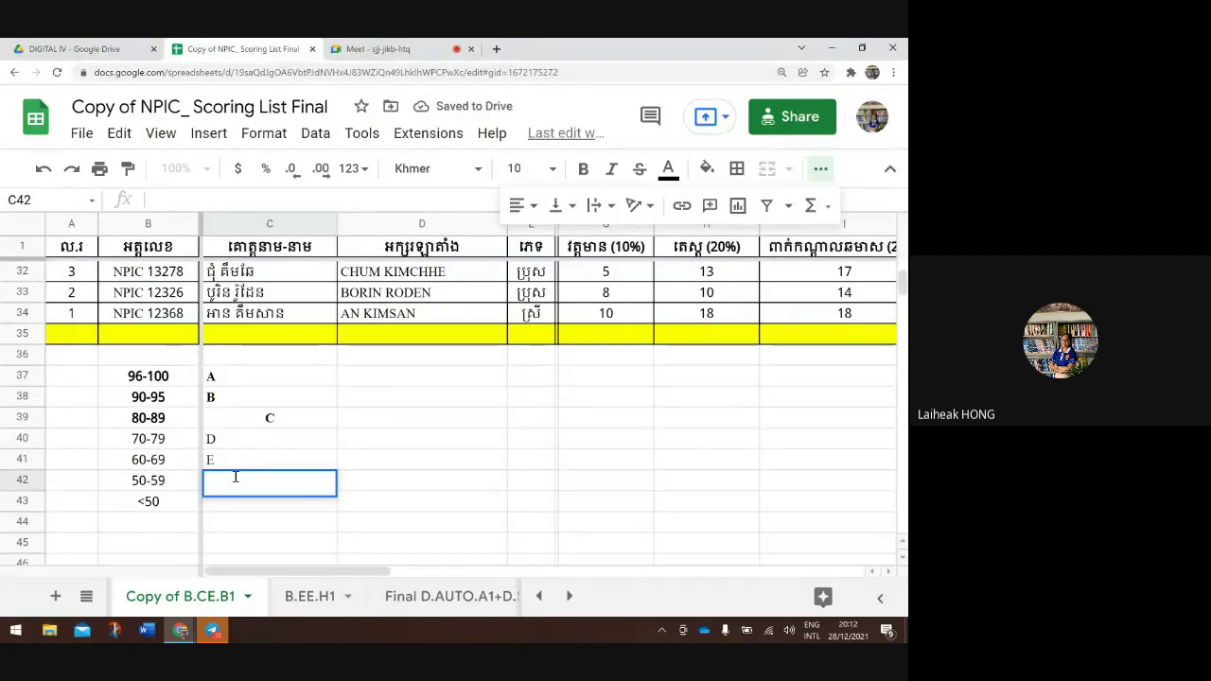
Change the letter grade in C37 to A+ and clear the old grades in C38:C41
left_click(237, 380)
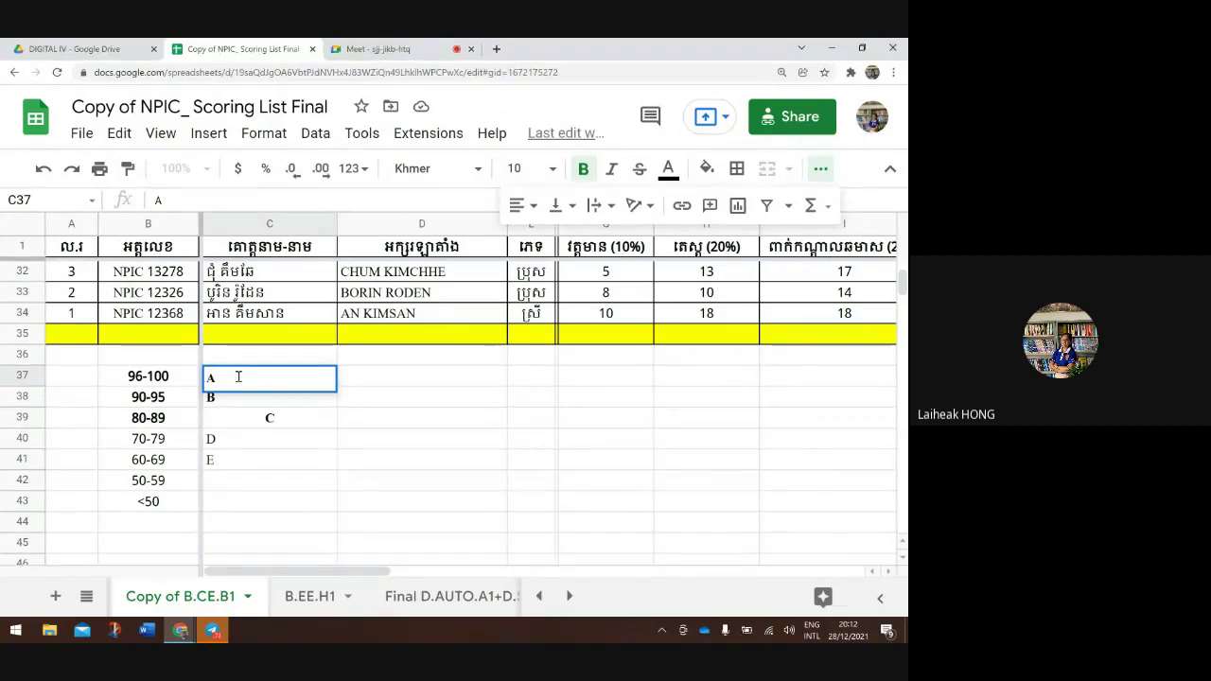
double_click(237, 377)
type("+")
left_click_drag(232, 403, 234, 462)
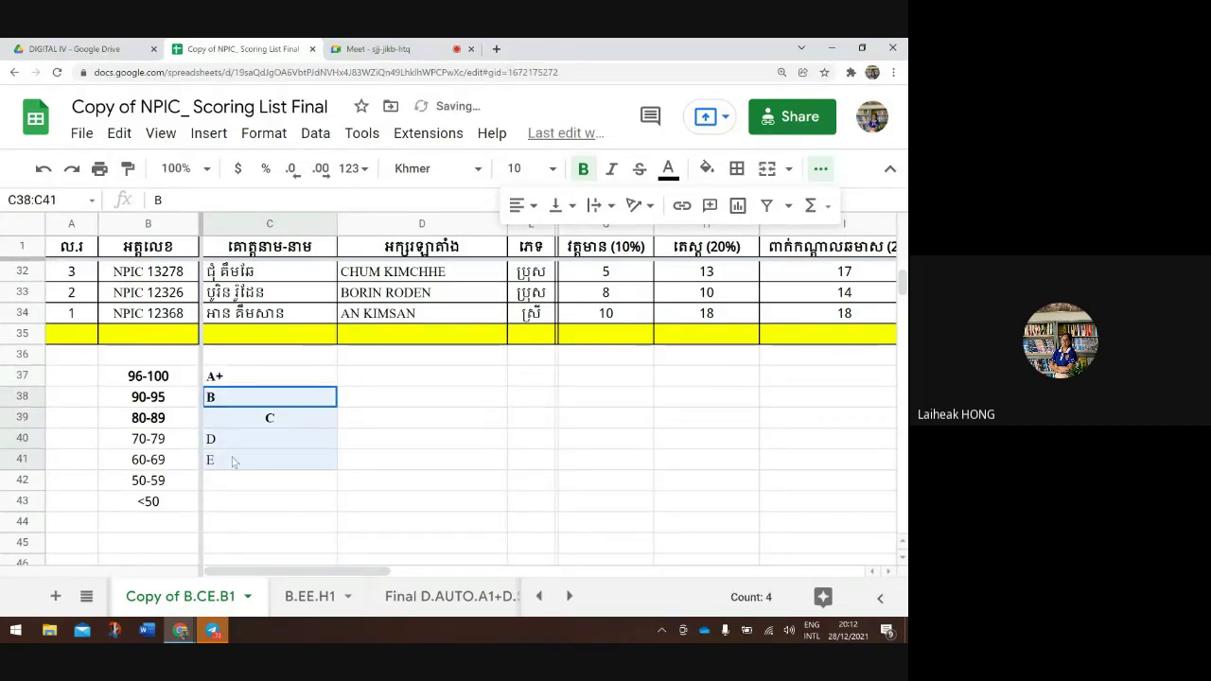
key("Delete")
Enter the letter grades A, B, C, D, E and F in C38:C43 beside the remaining score ranges
left_click(254, 403)
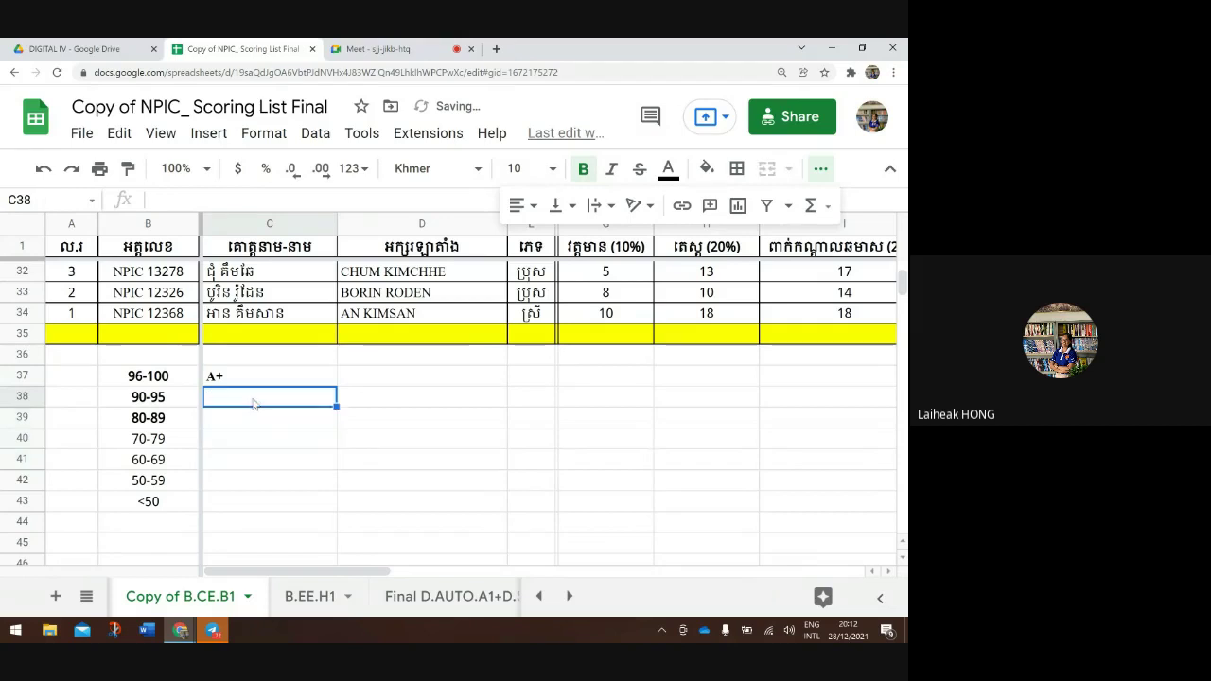
type("A")
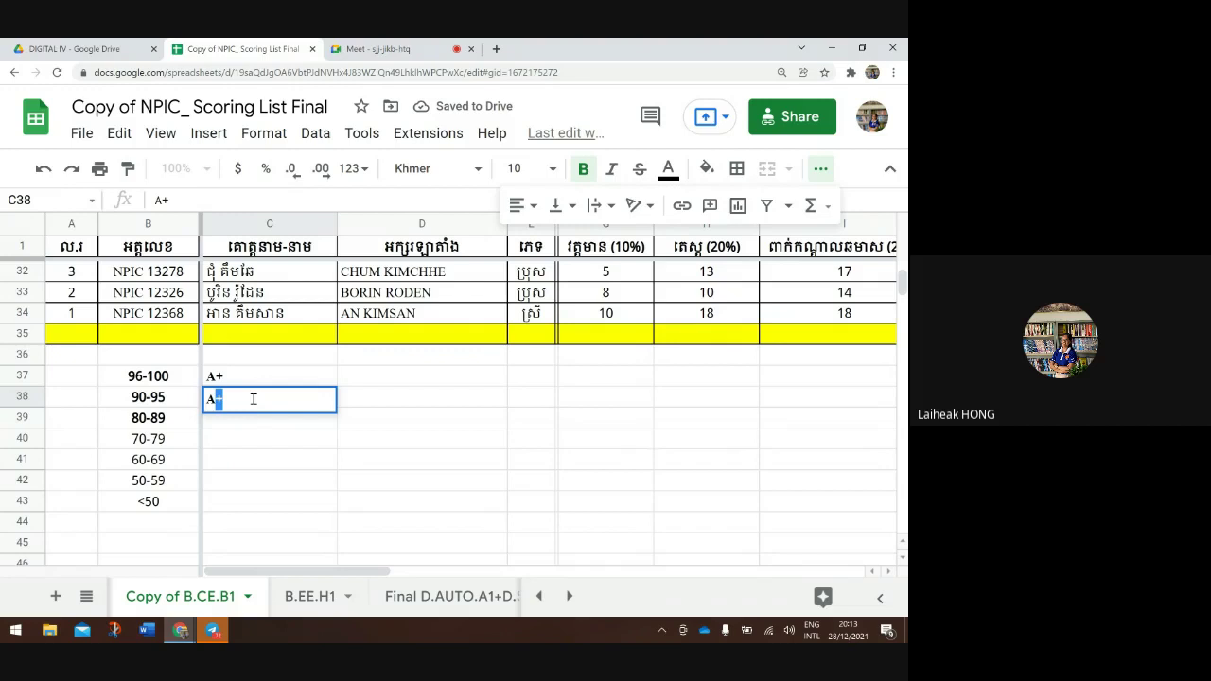
key("BackSpace")
key("Return")
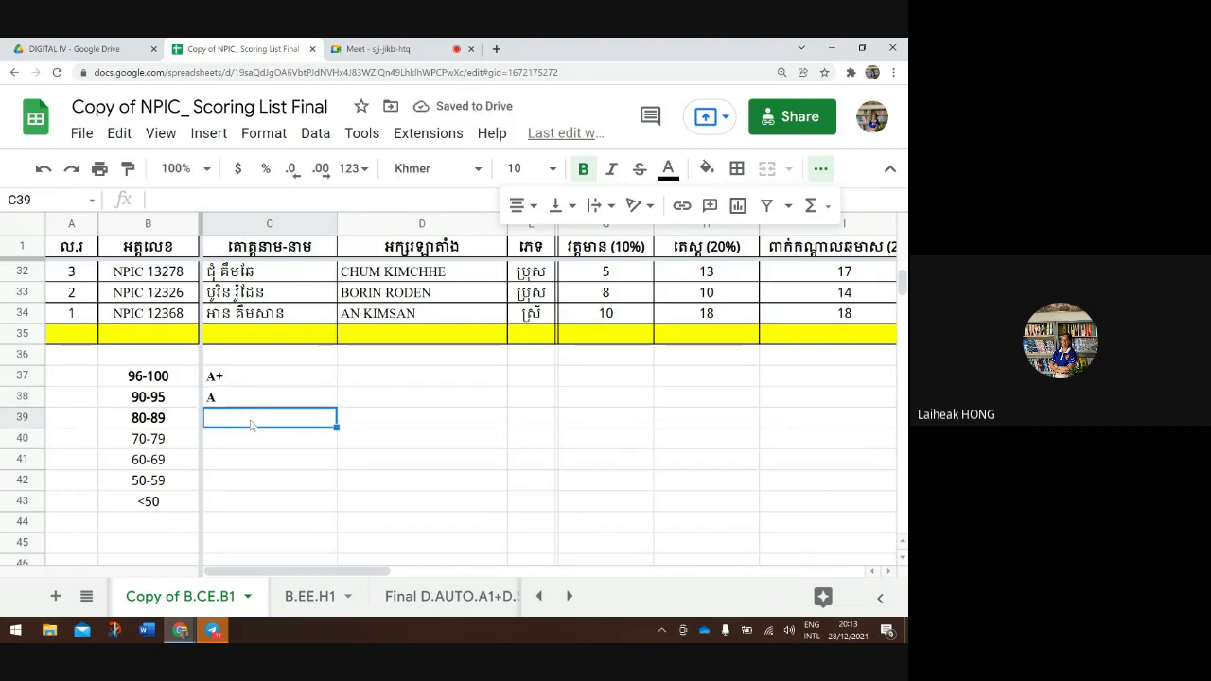
type("B")
key("Return")
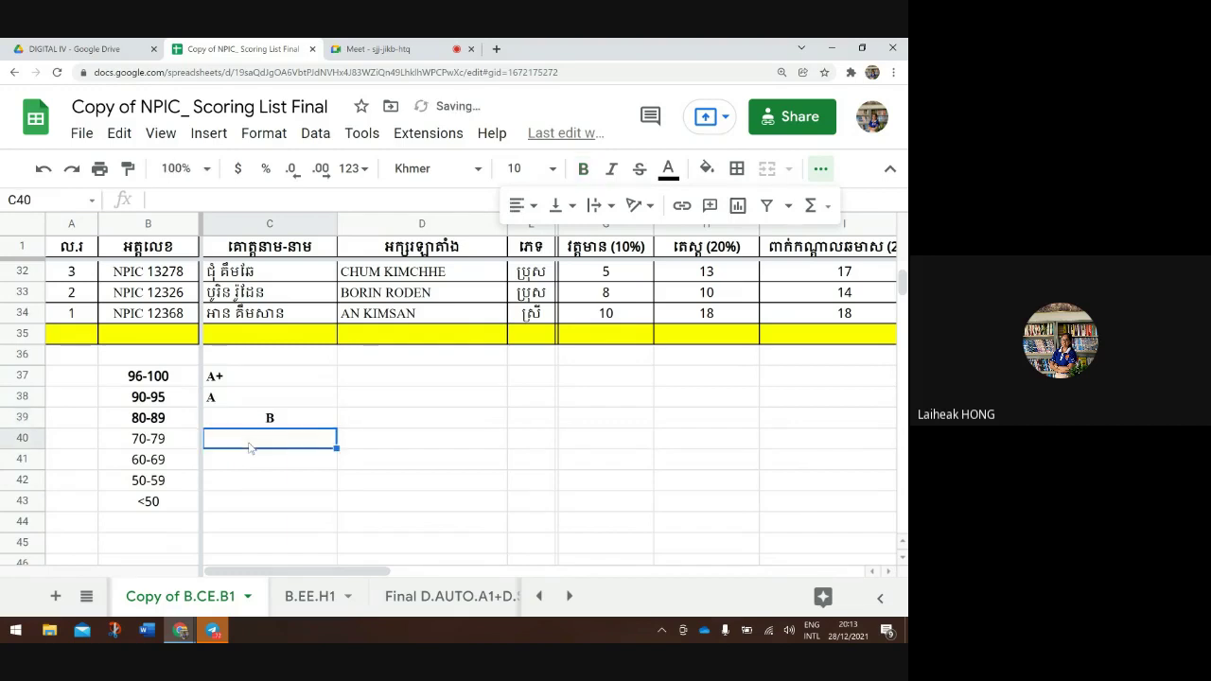
type("C")
key("Return")
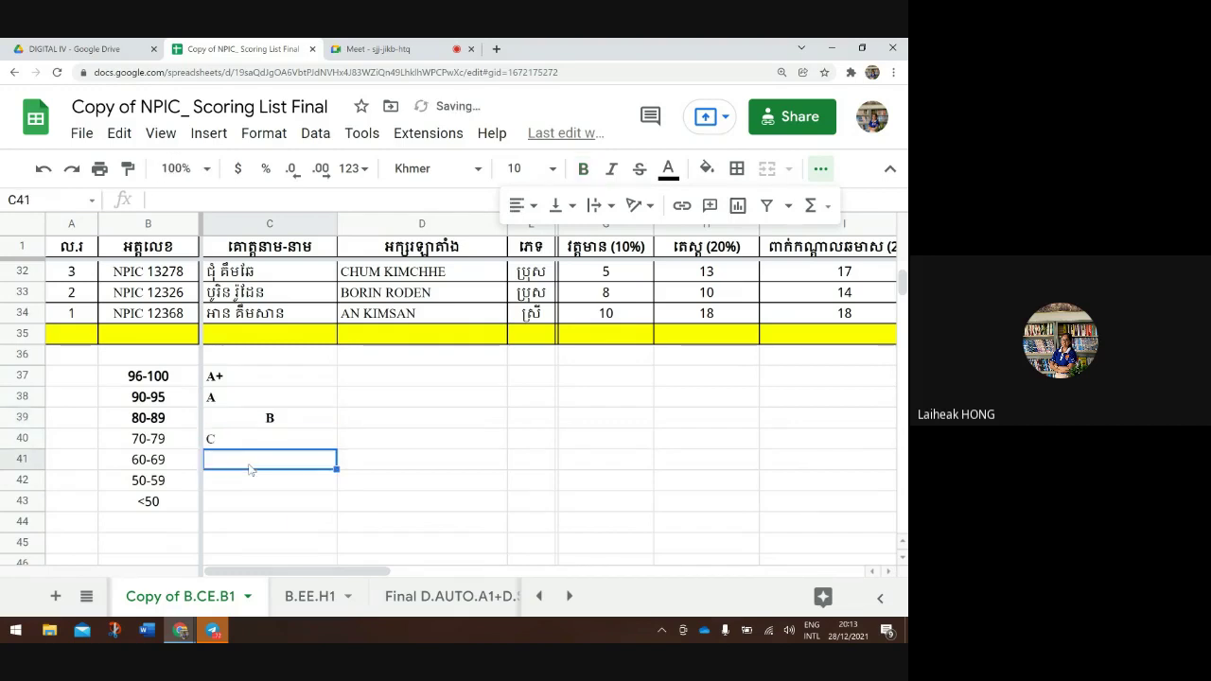
type("D")
key("Return")
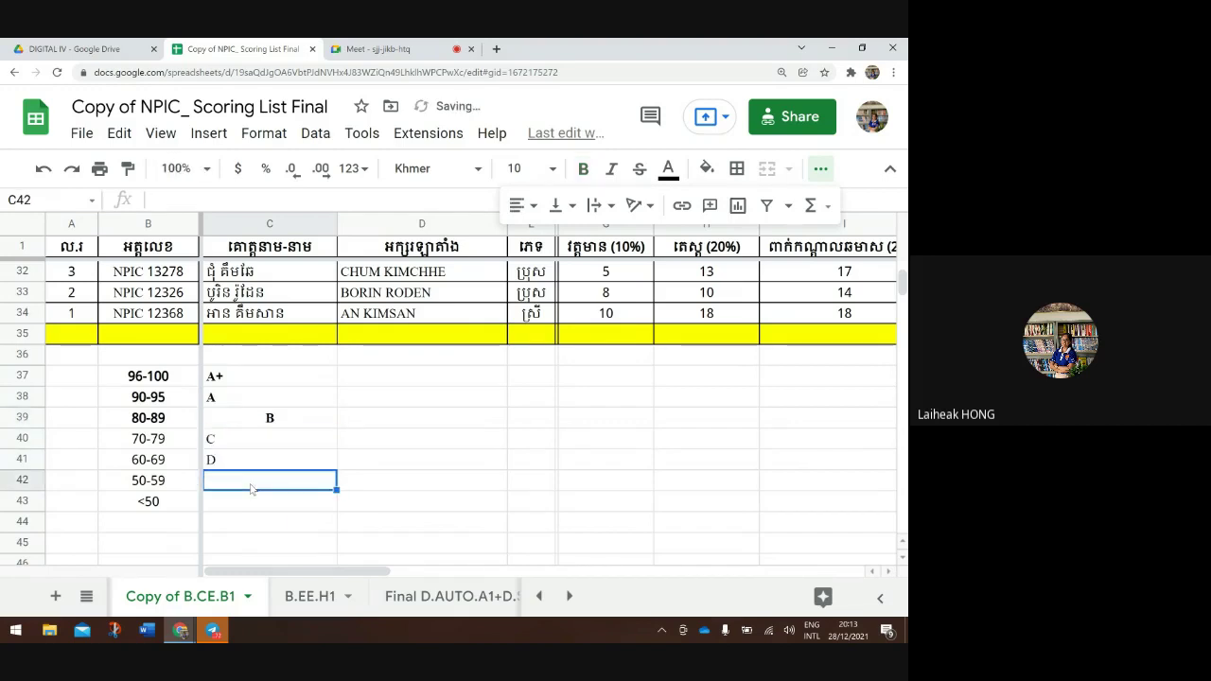
type("E")
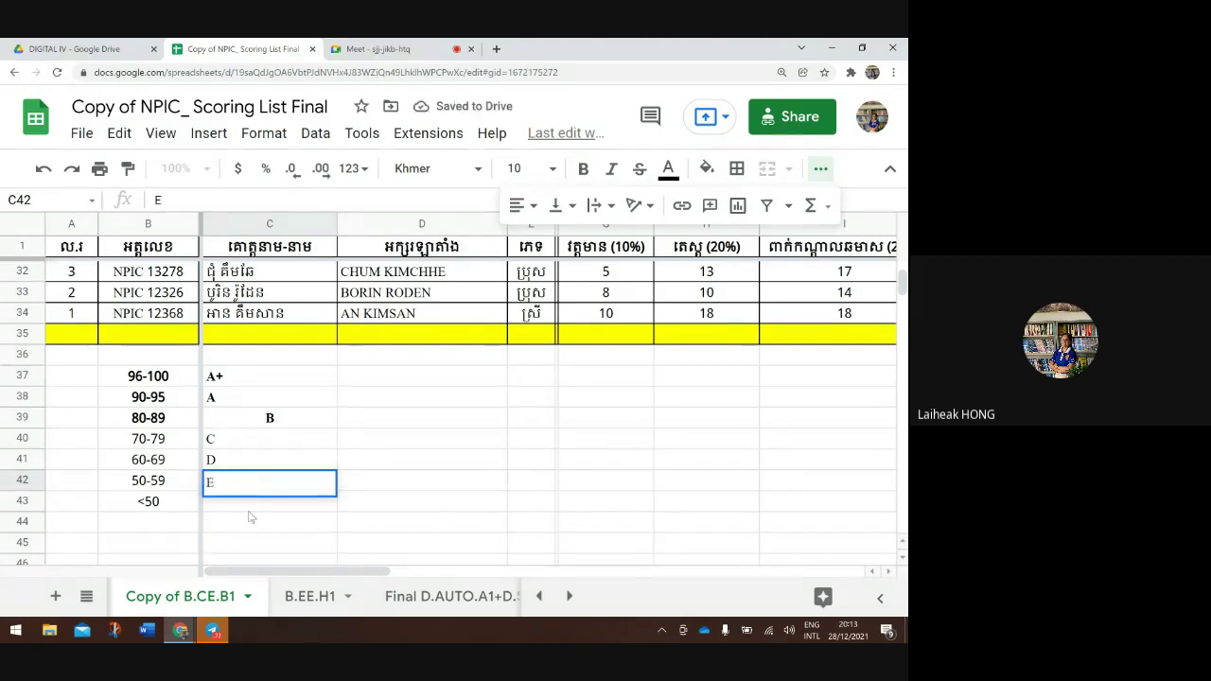
key("Return")
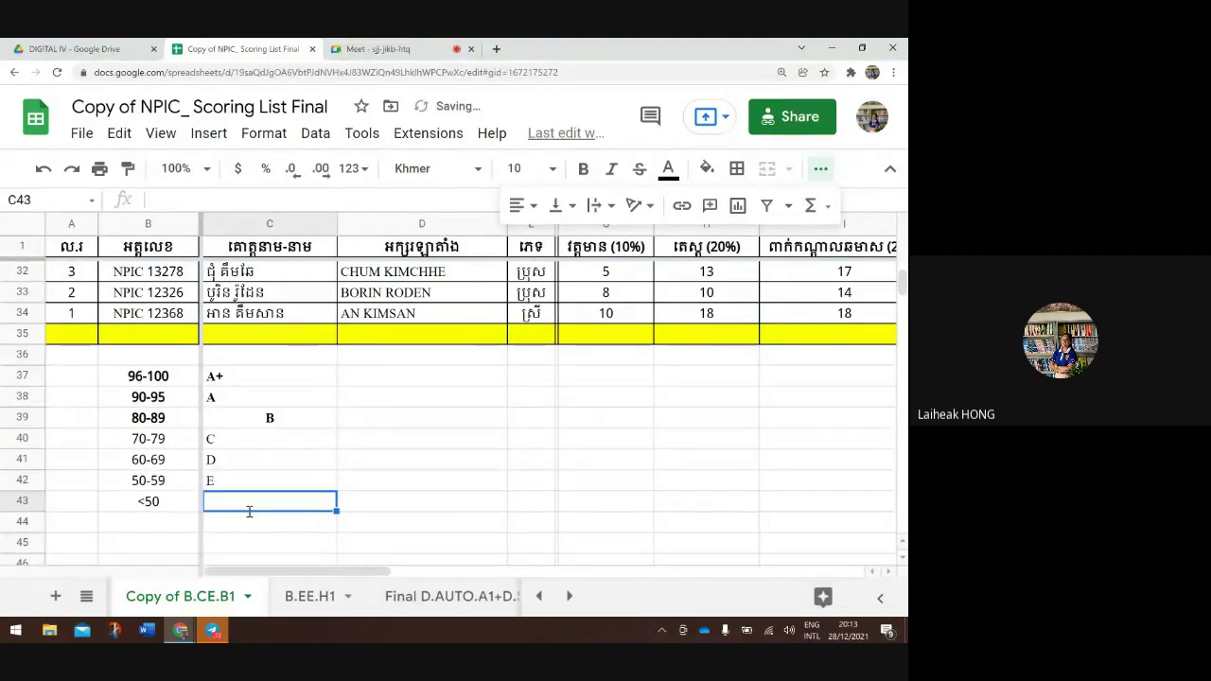
type("F")
Center the letter grades in C37:C43 horizontally
left_click_drag(270, 376, 268, 503)
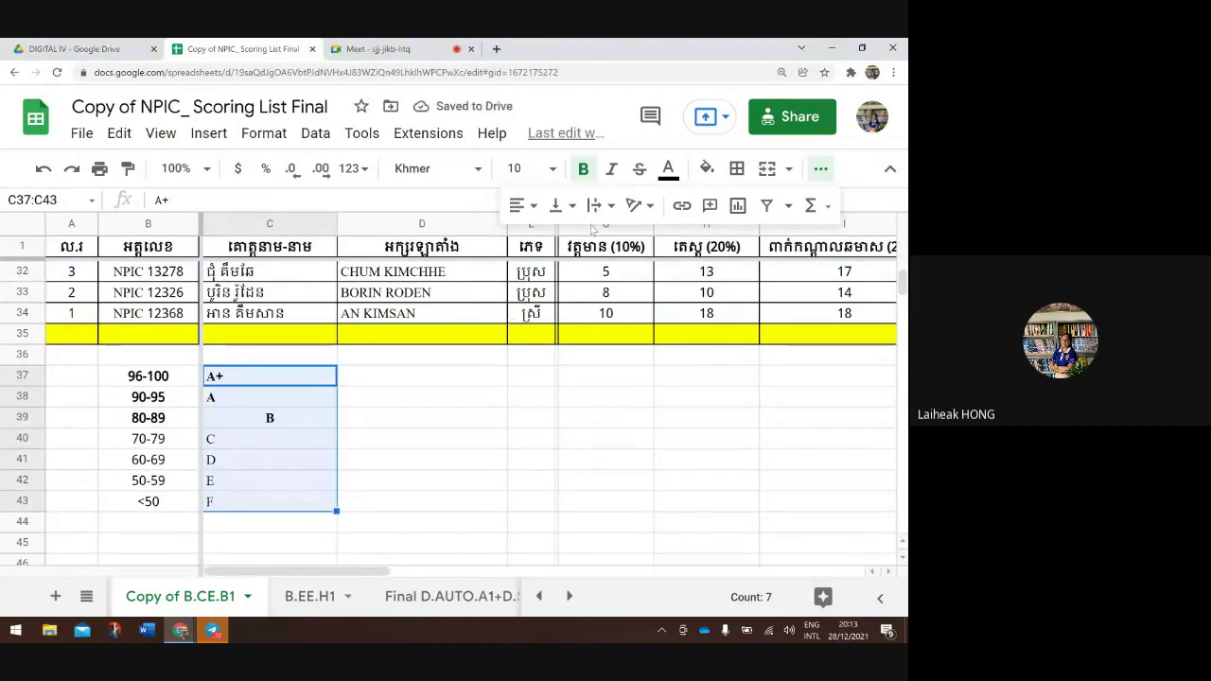
left_click(536, 209)
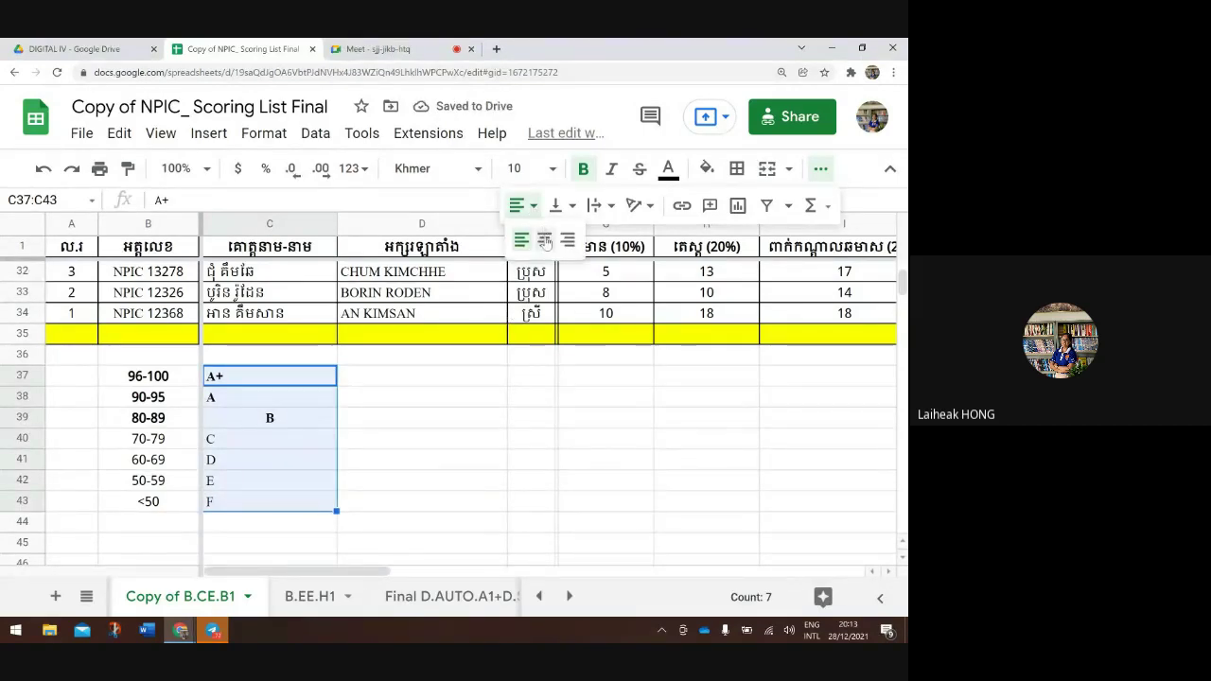
left_click(546, 243)
left_click(464, 381)
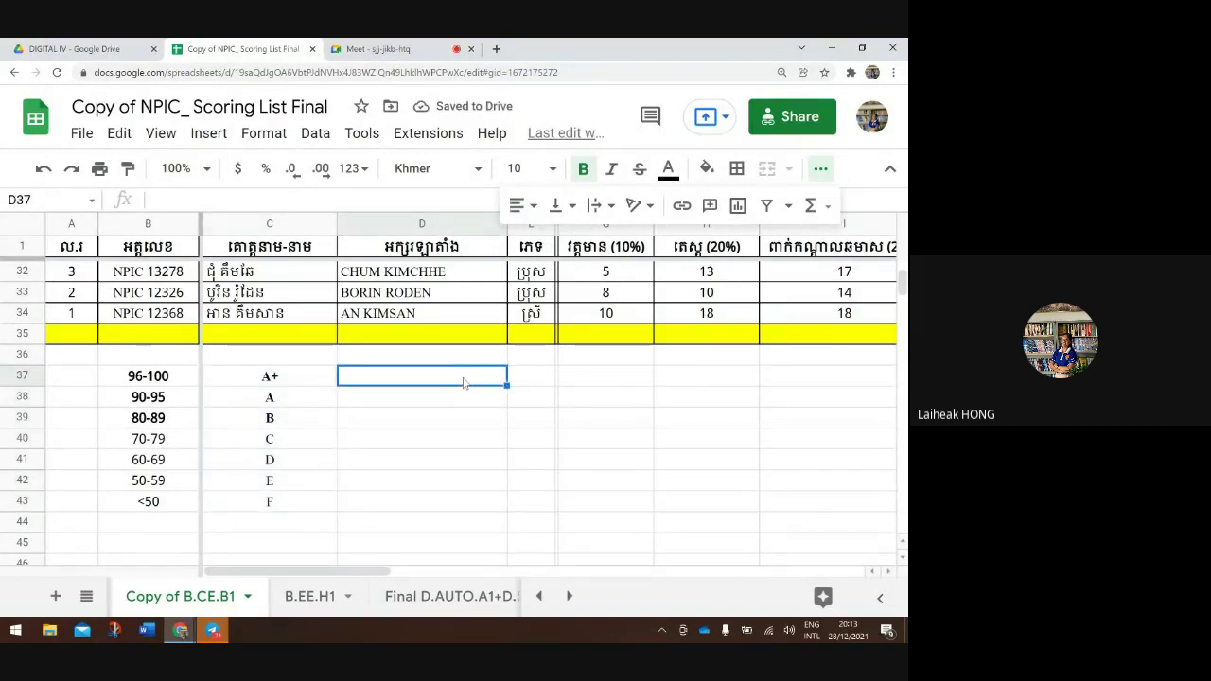
Start an IF formula in M2 that tests whether the total score in K2 is >=96
scroll(464, 382, "right", 5)
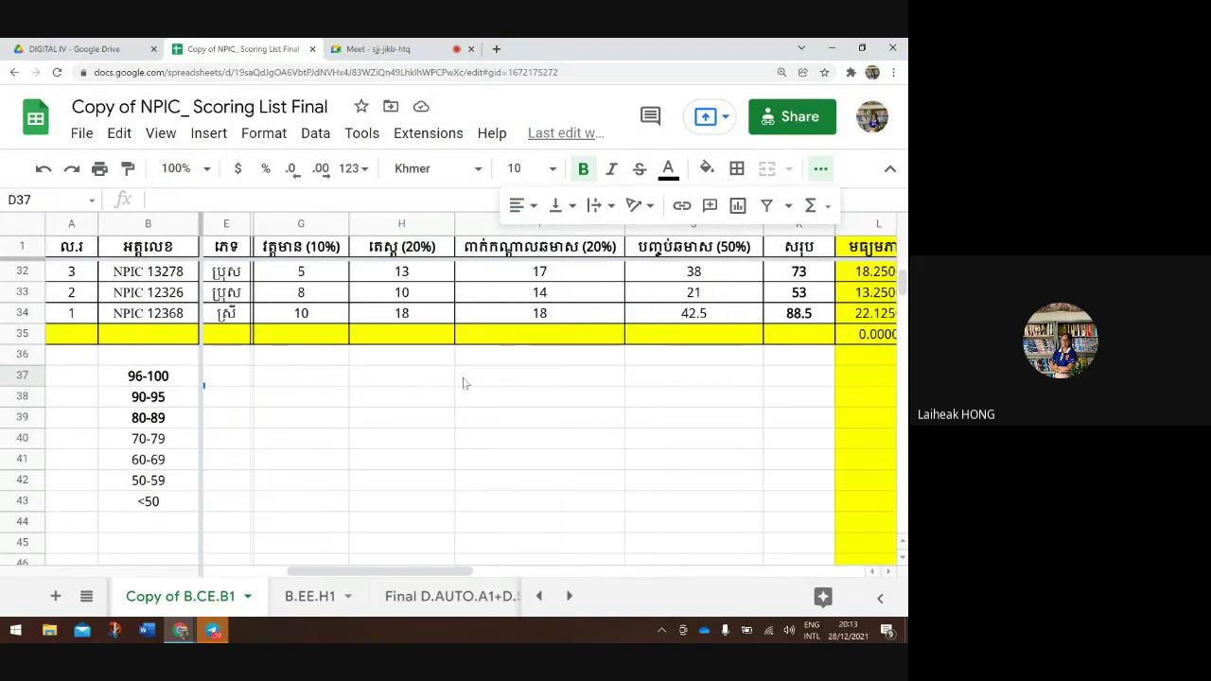
scroll(463, 382, "right", 5)
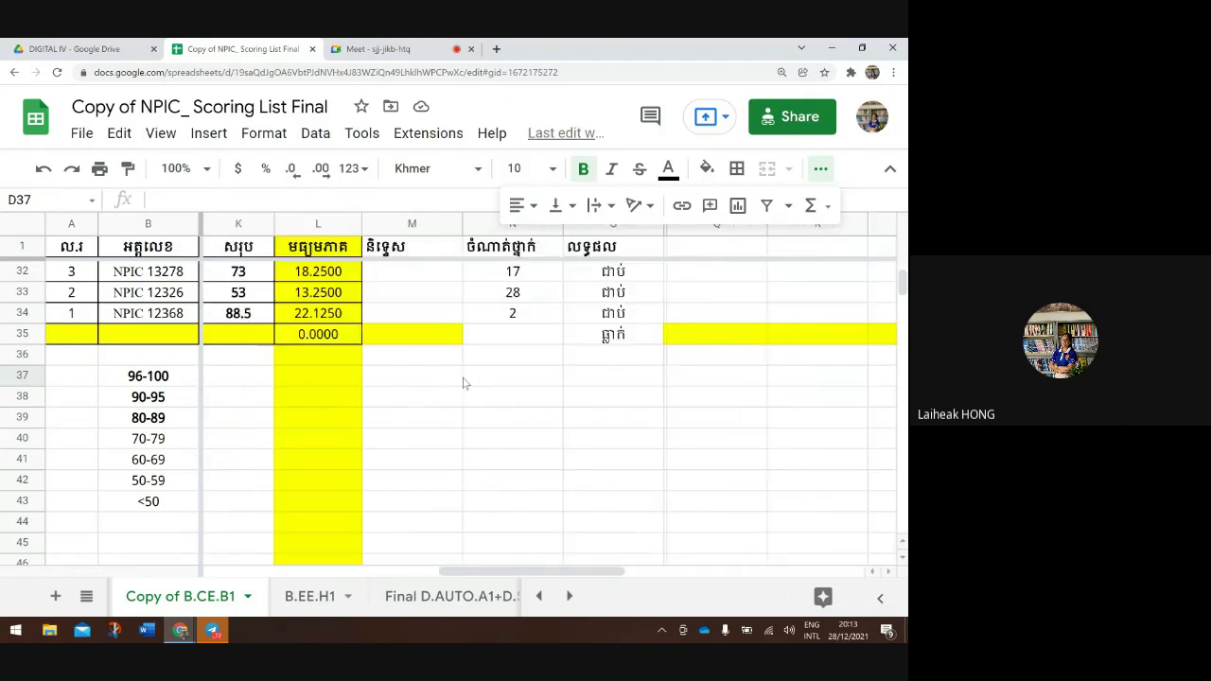
scroll(492, 368, "up", 10)
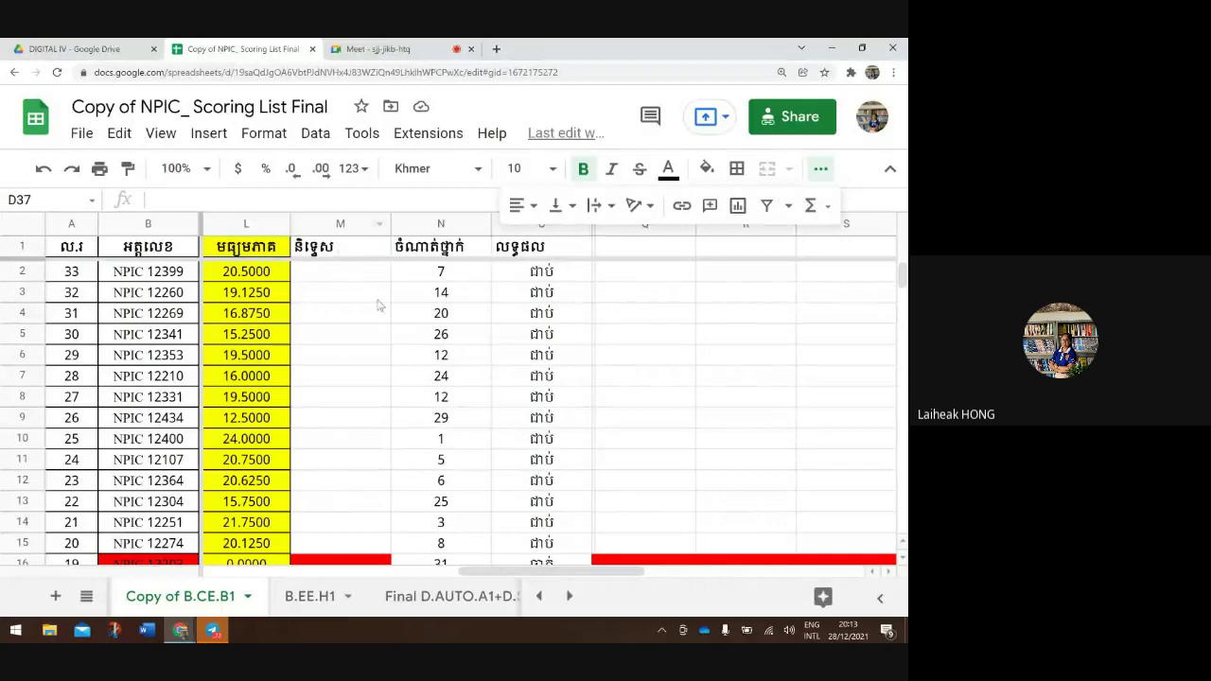
scroll(379, 305, "left", 3)
scroll(377, 305, "right", 1)
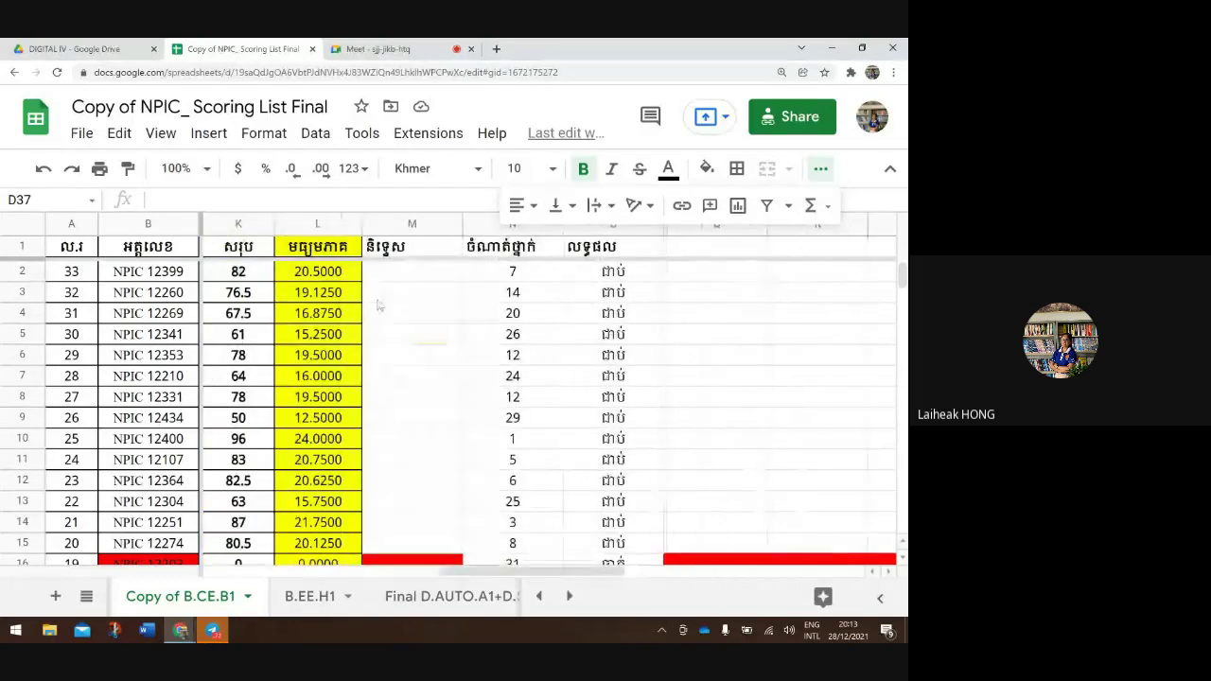
left_click(426, 274)
type("=")
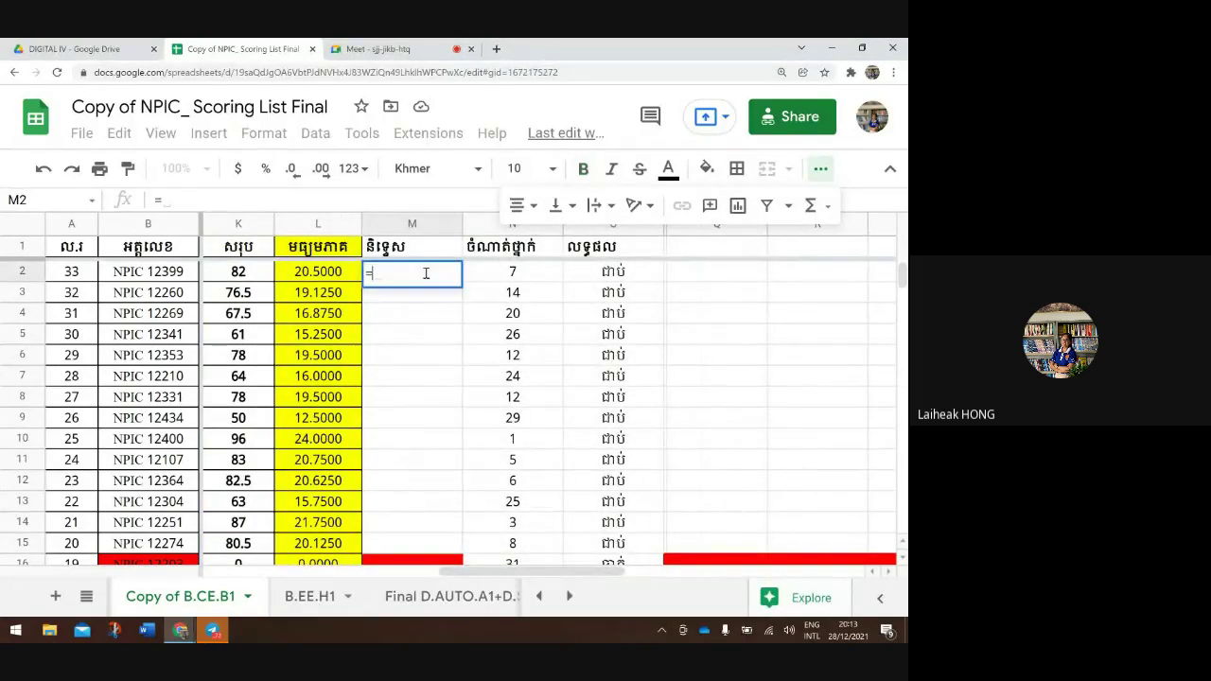
type("if")
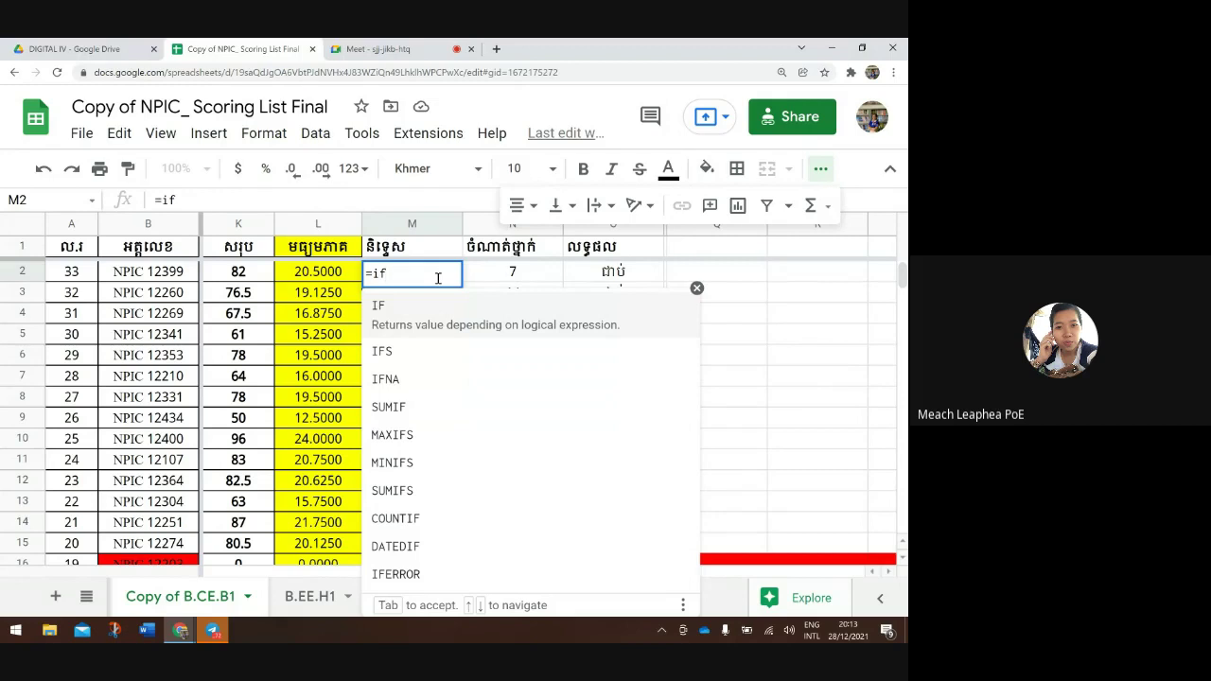
type("(")
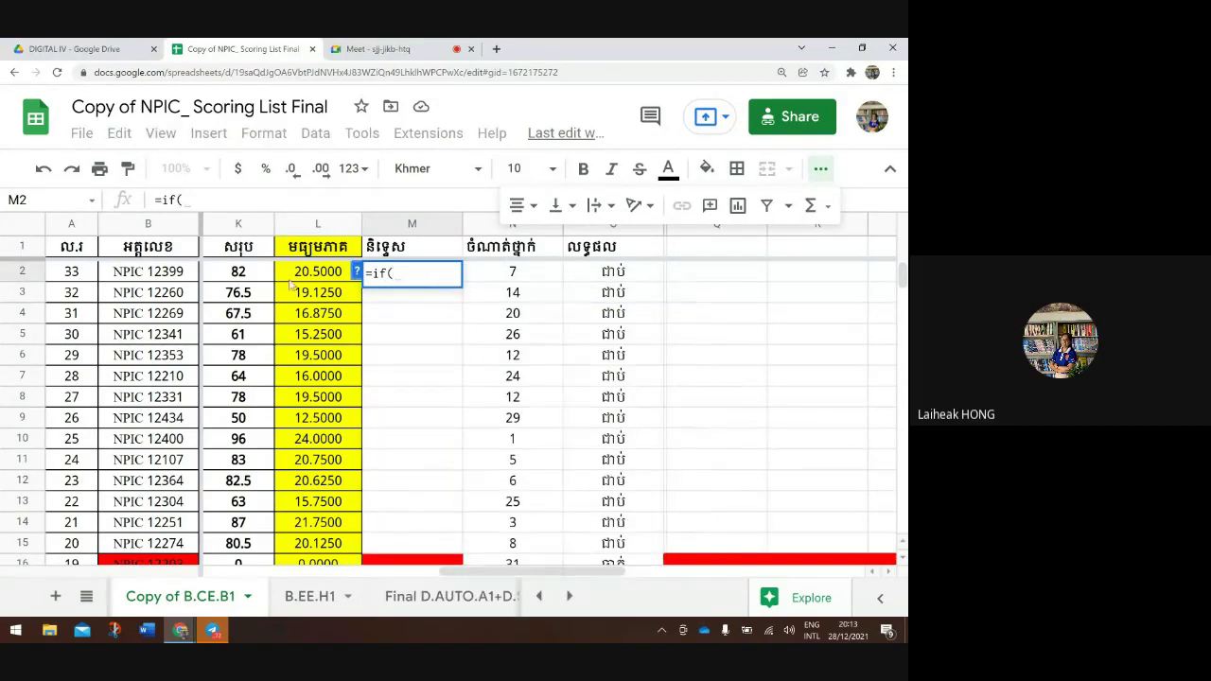
left_click(223, 273)
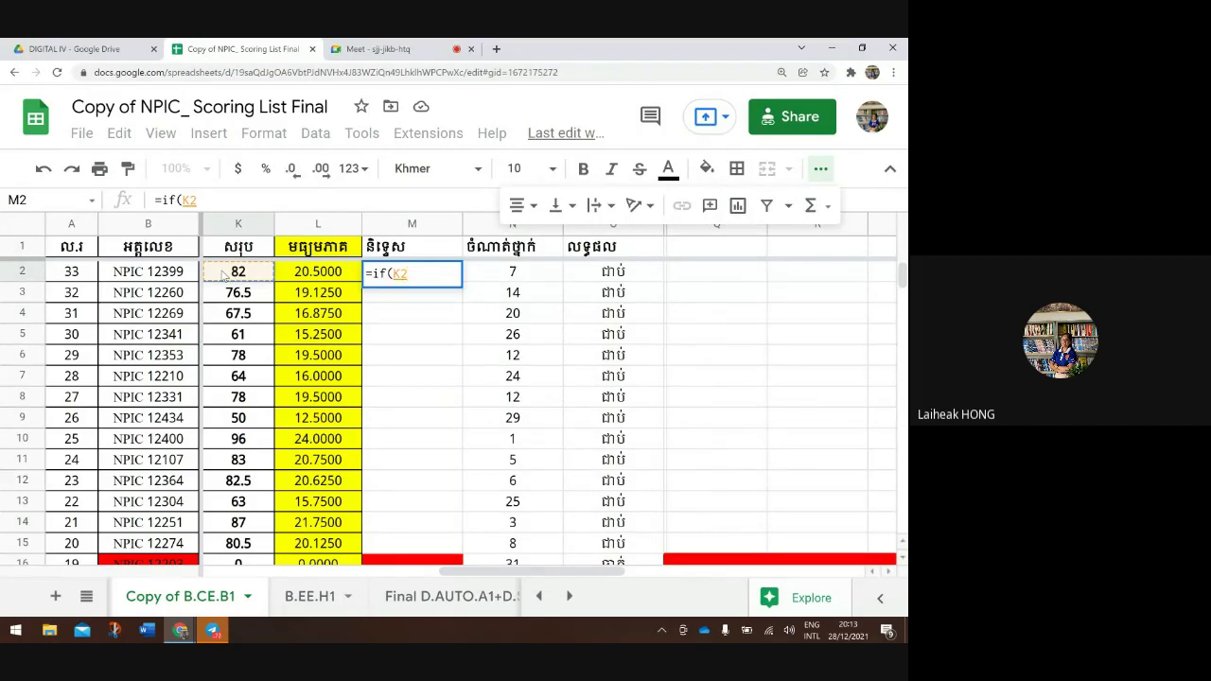
type(">=")
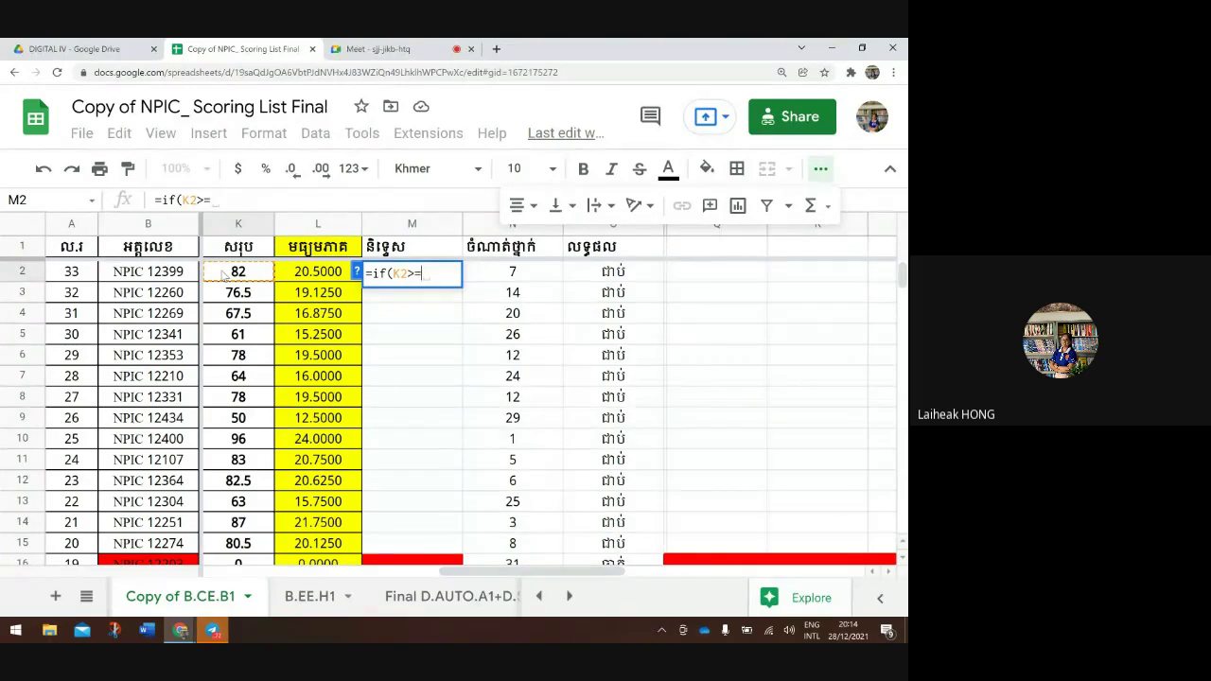
type("96")
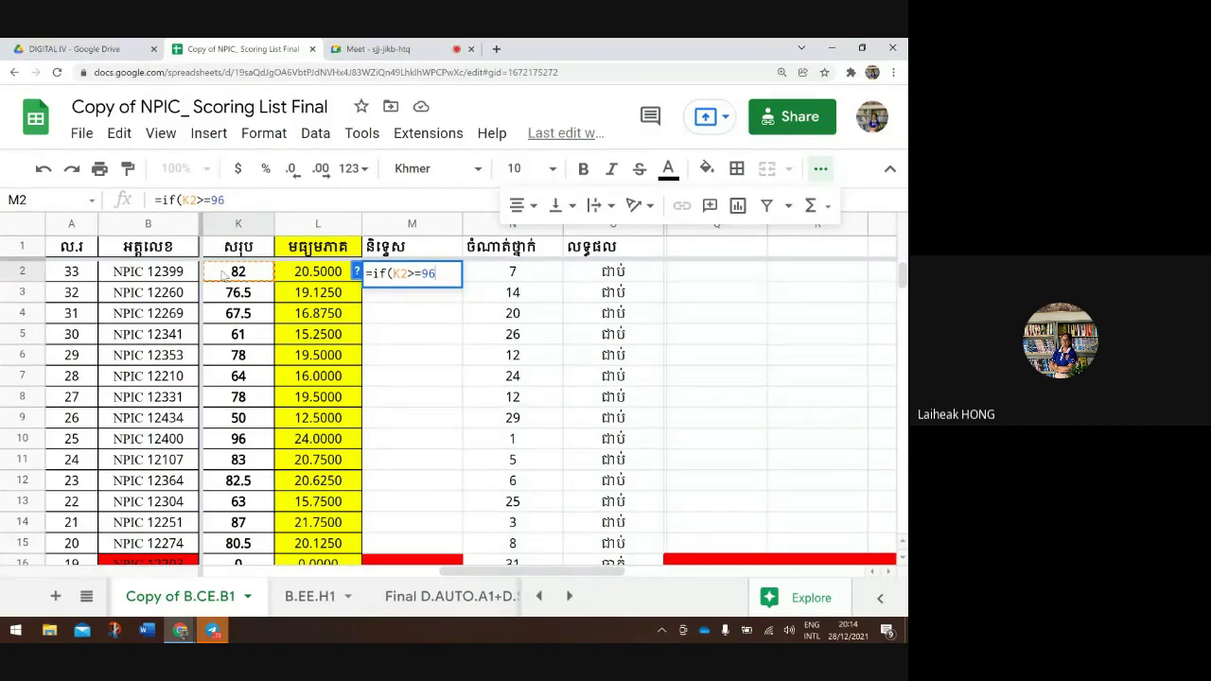
type(",")
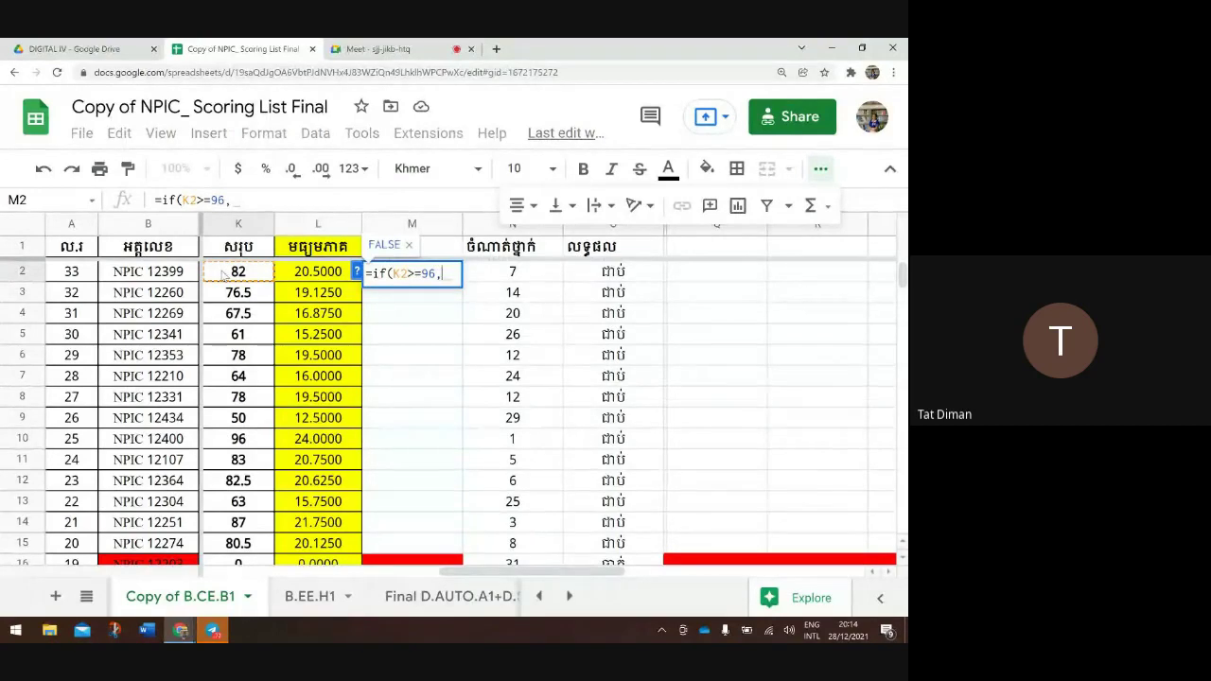
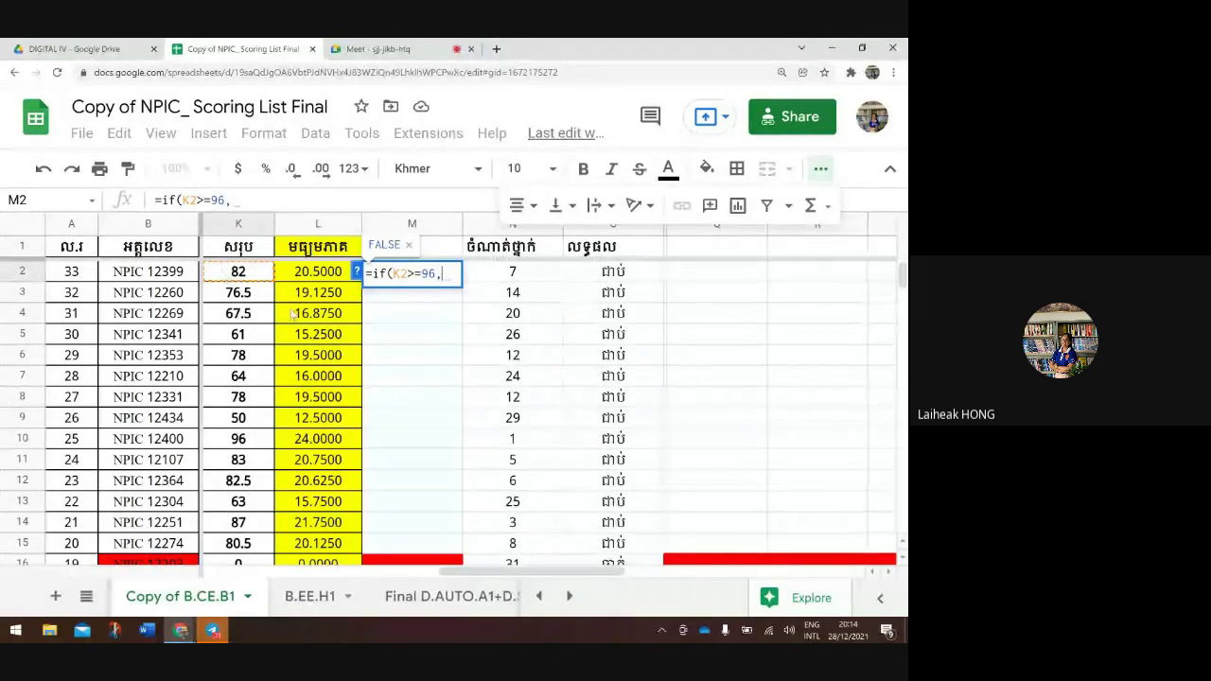
Try to replace the 96 threshold in M2's IF formula with a reference to the score range in B37
key("BackSpace")
key("BackSpace")
key("BackSpace")
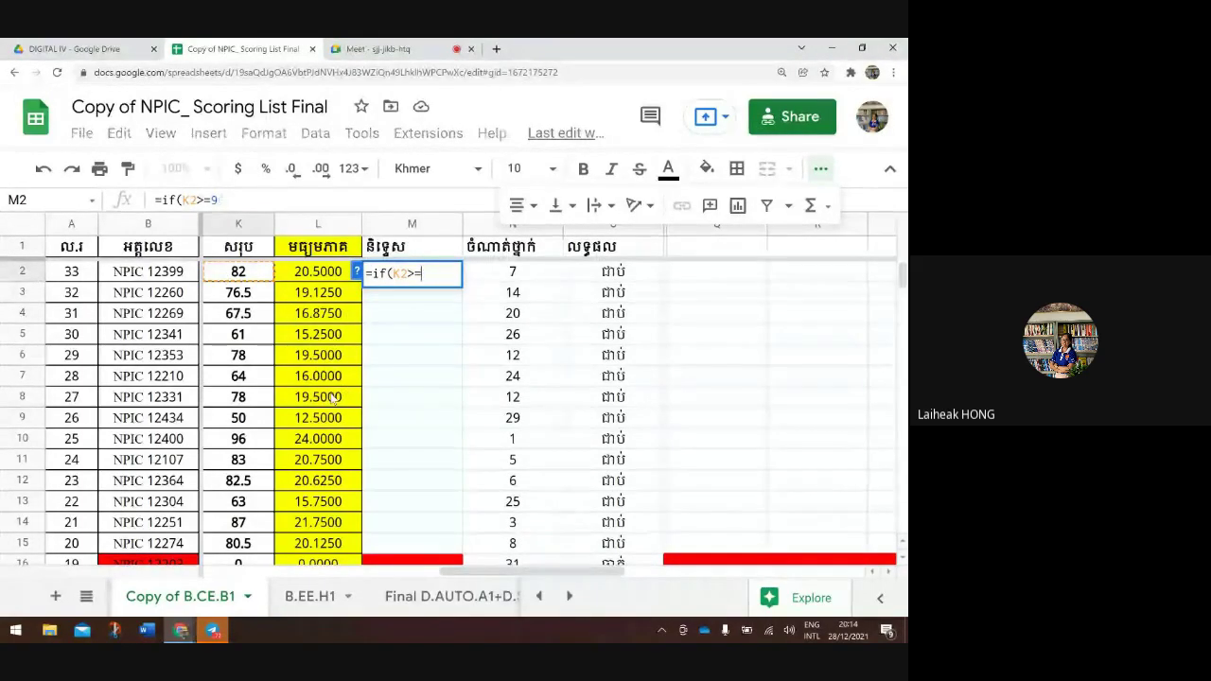
scroll(385, 425, "down", 10)
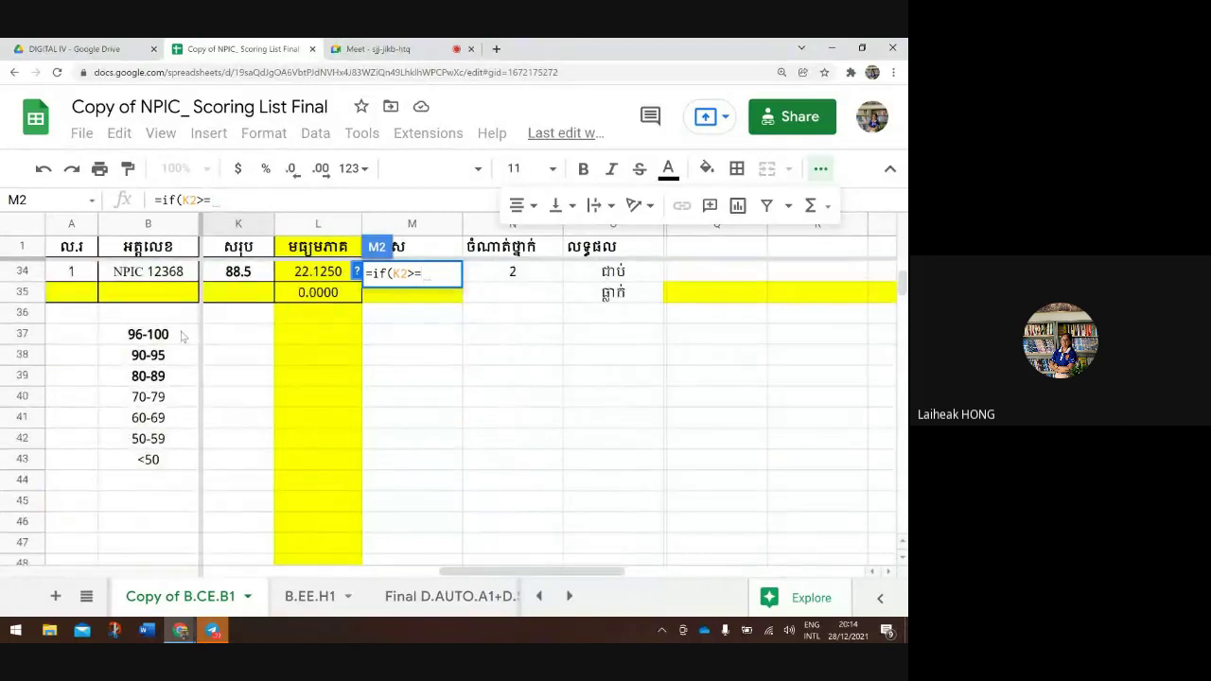
left_click(183, 336)
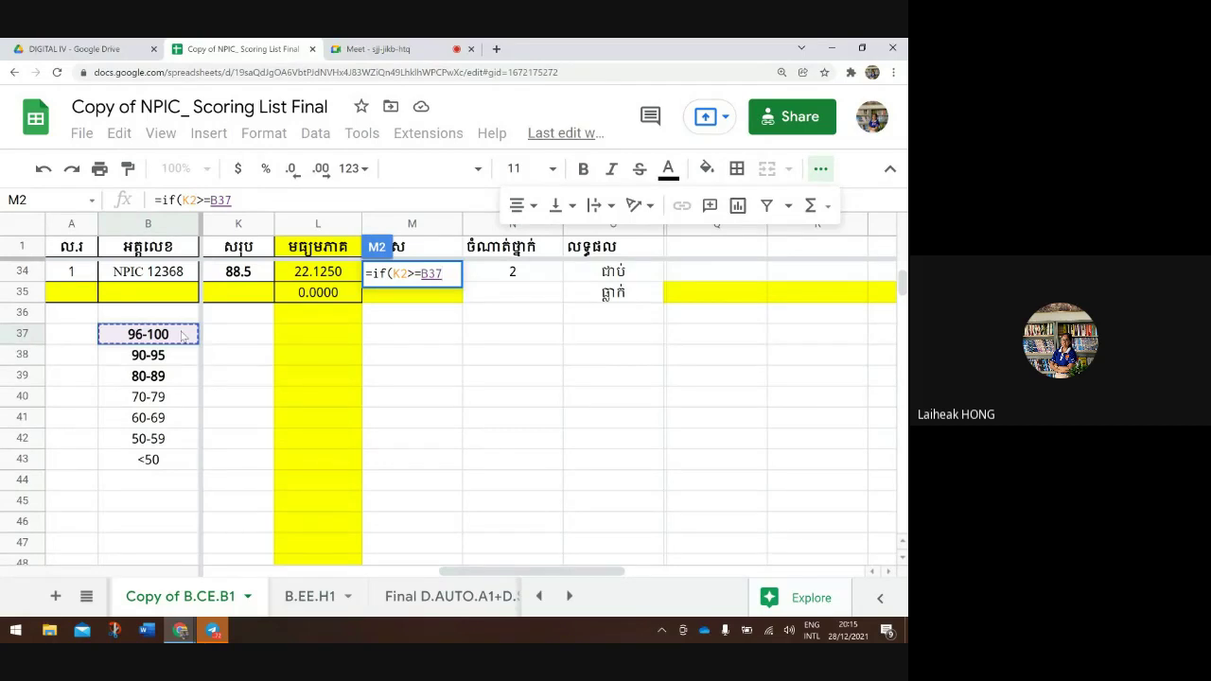
key("BackSpace")
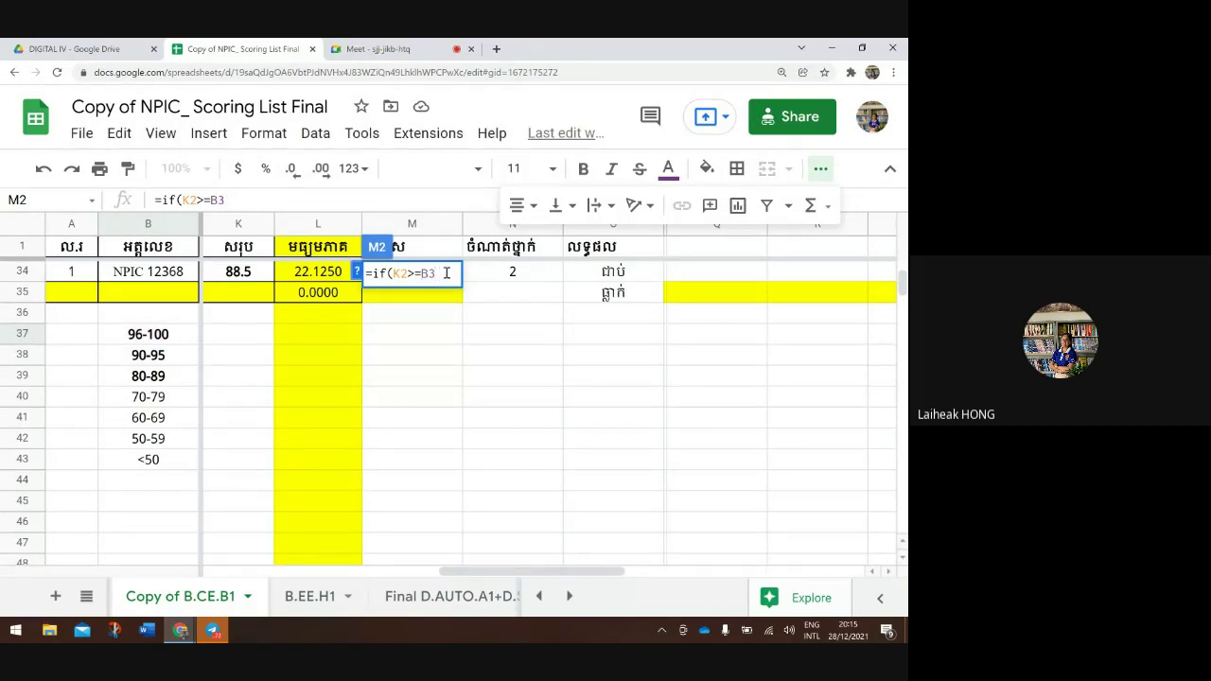
Complete the first IF condition in cell M2 so that K2>=96 returns "A+"
key("BackSpace")
key("BackSpace")
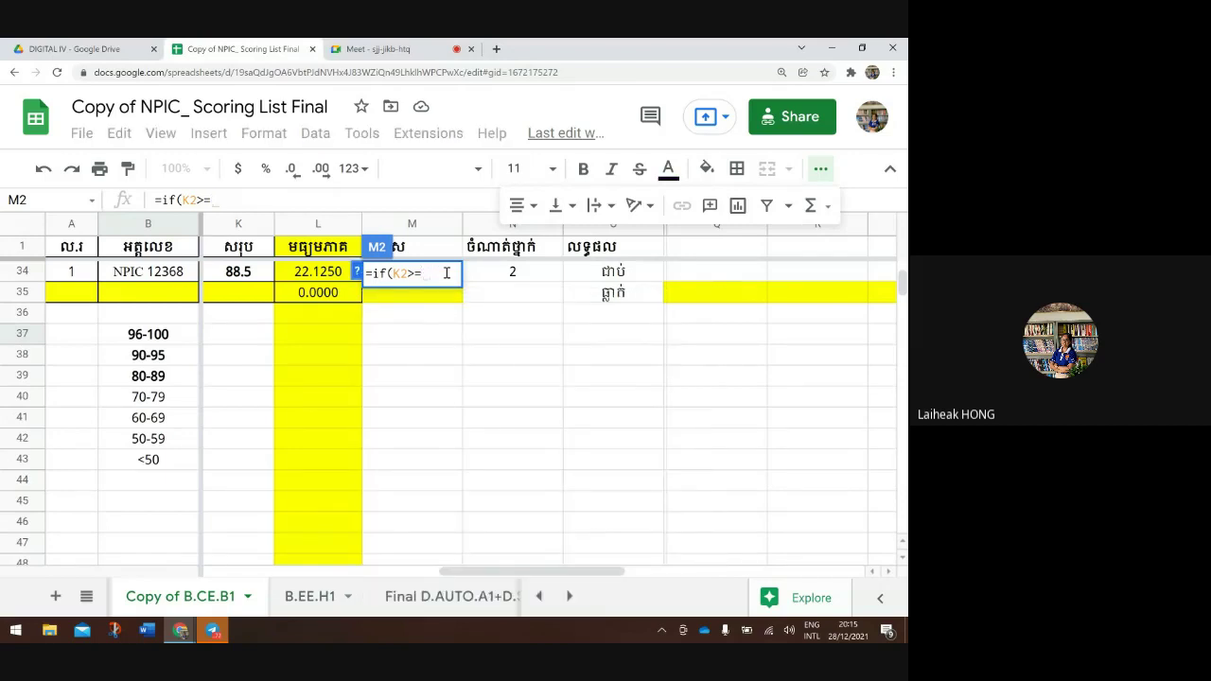
type("96,")
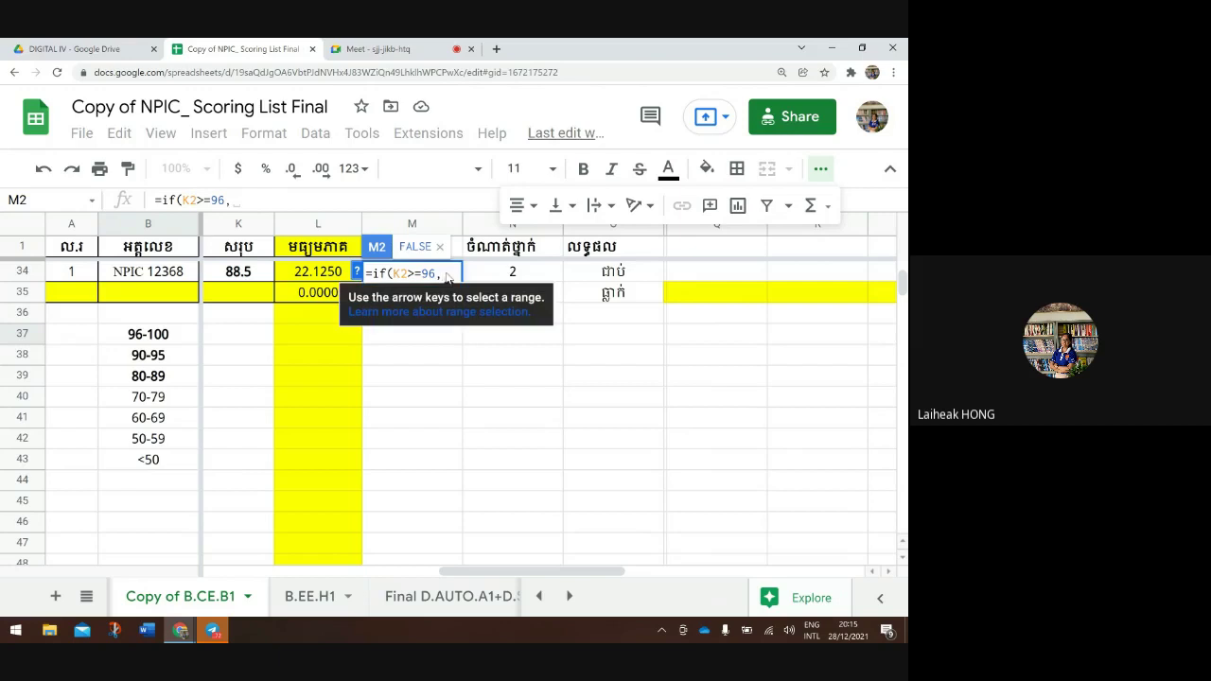
type("\"\"")
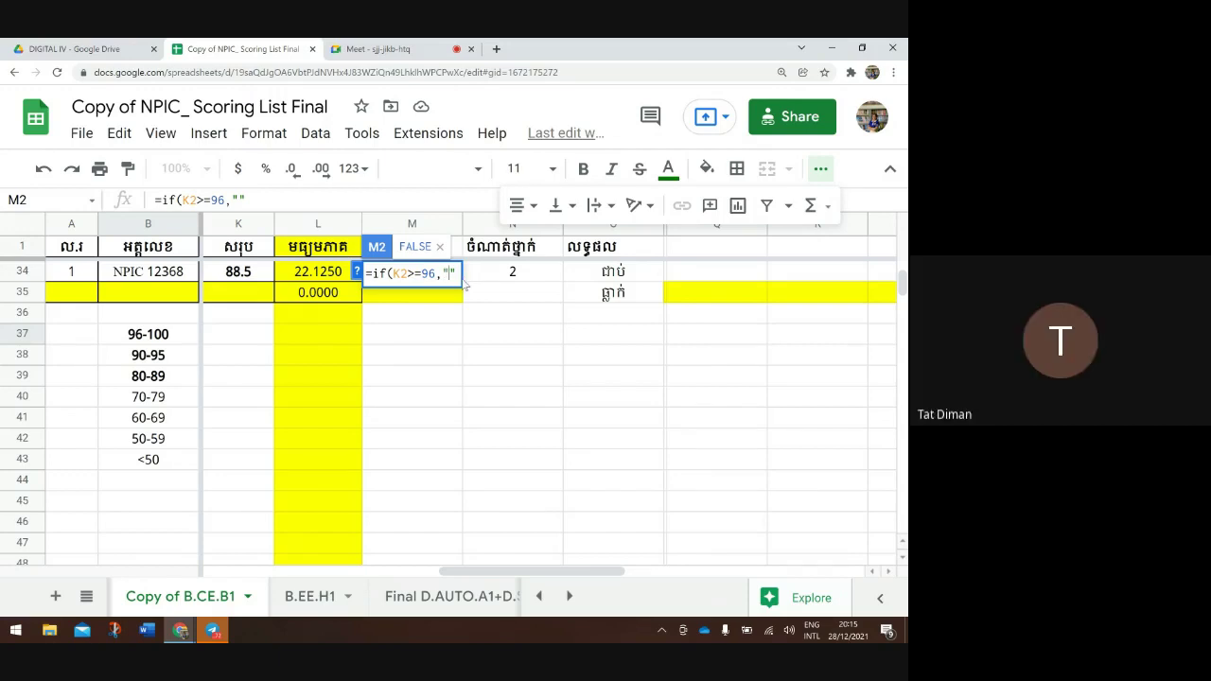
type("A+\"")
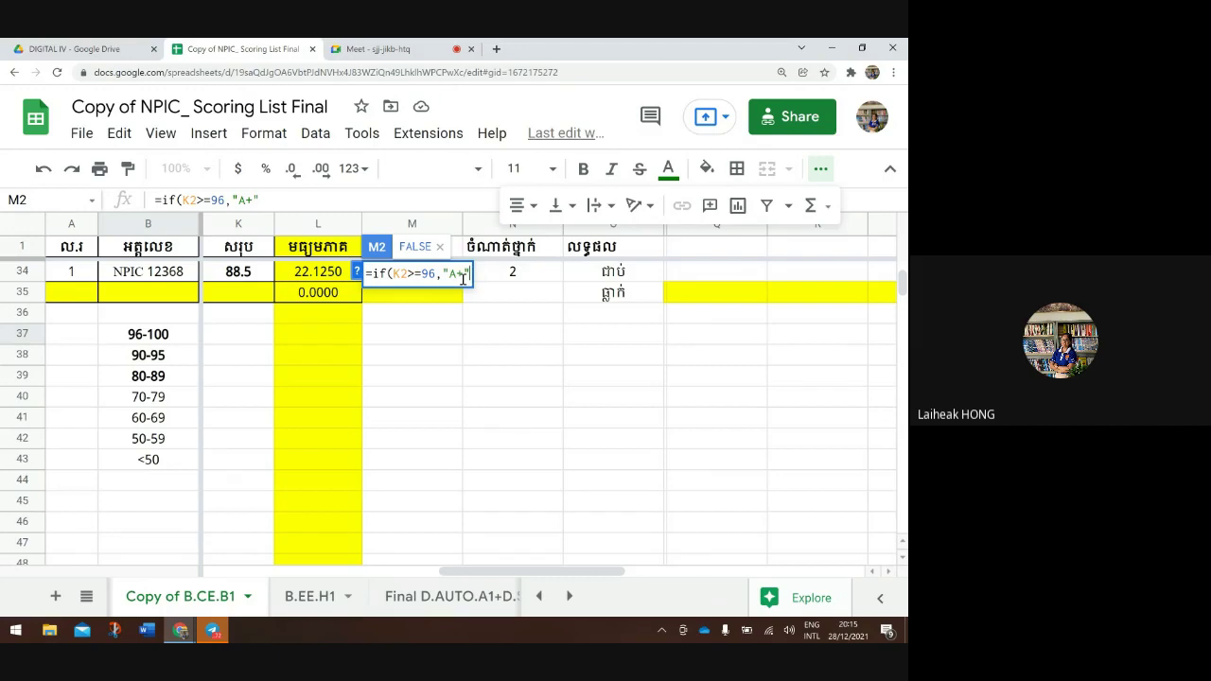
Nest a second IF in the M2 formula that returns "A" when K2>=90
type(",If")
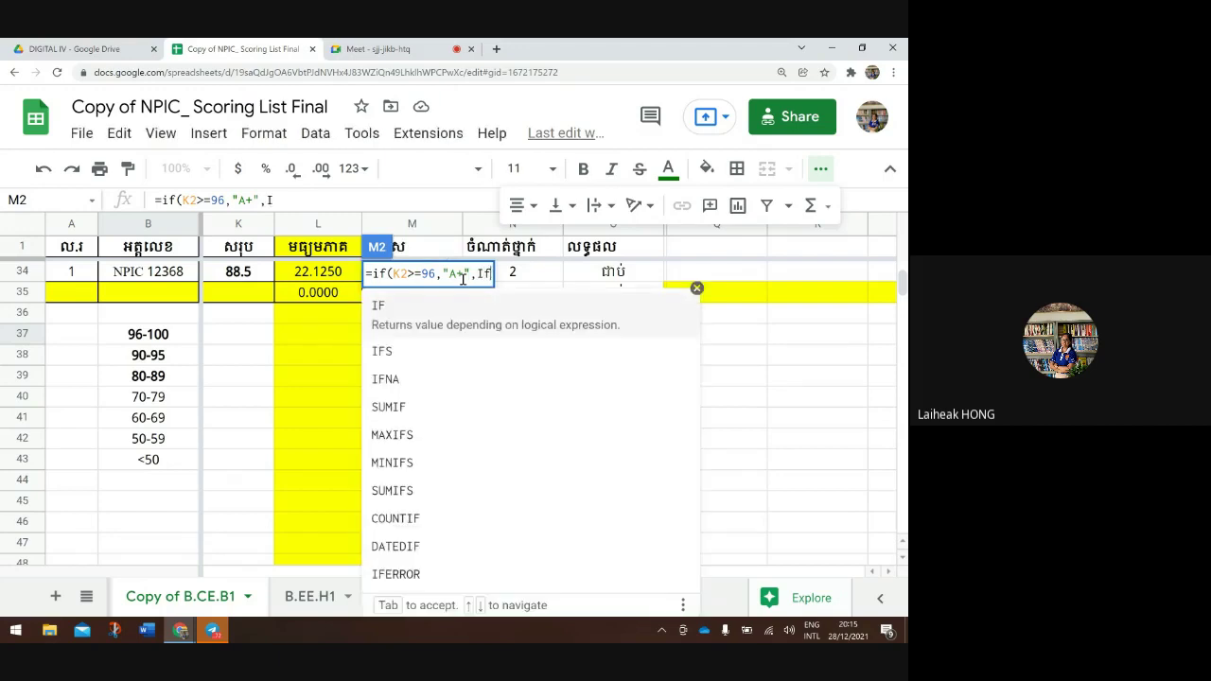
type("(")
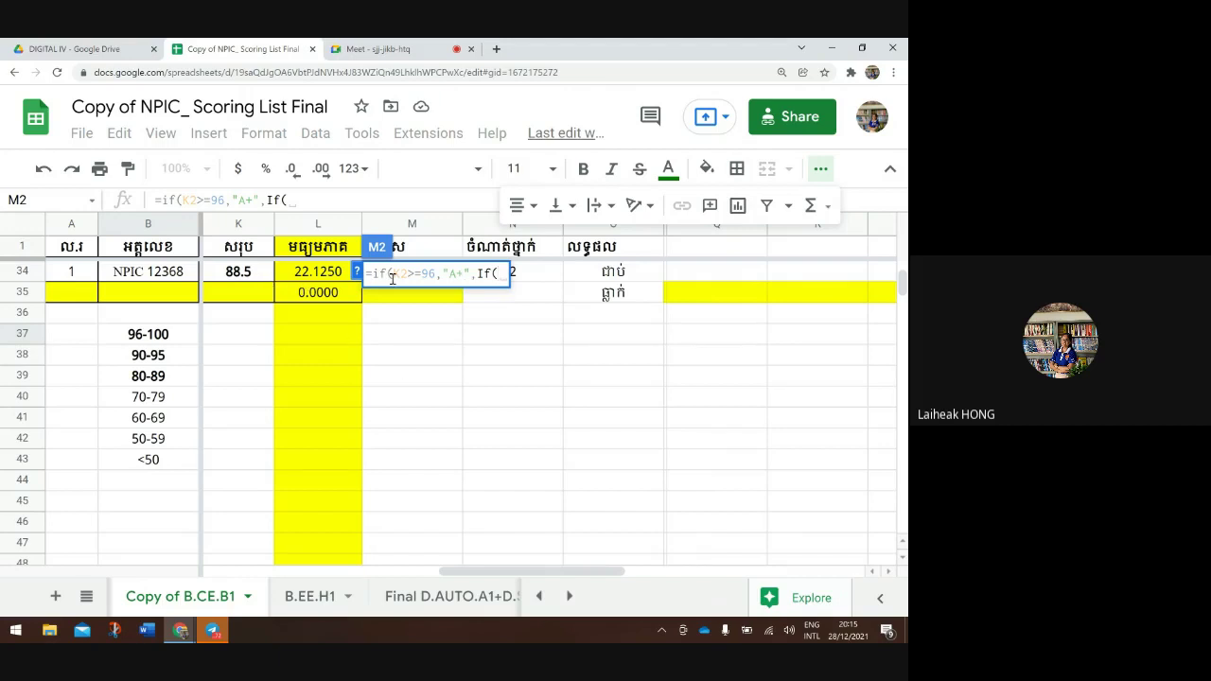
scroll(313, 328, "down", 1)
scroll(315, 334, "up", 11)
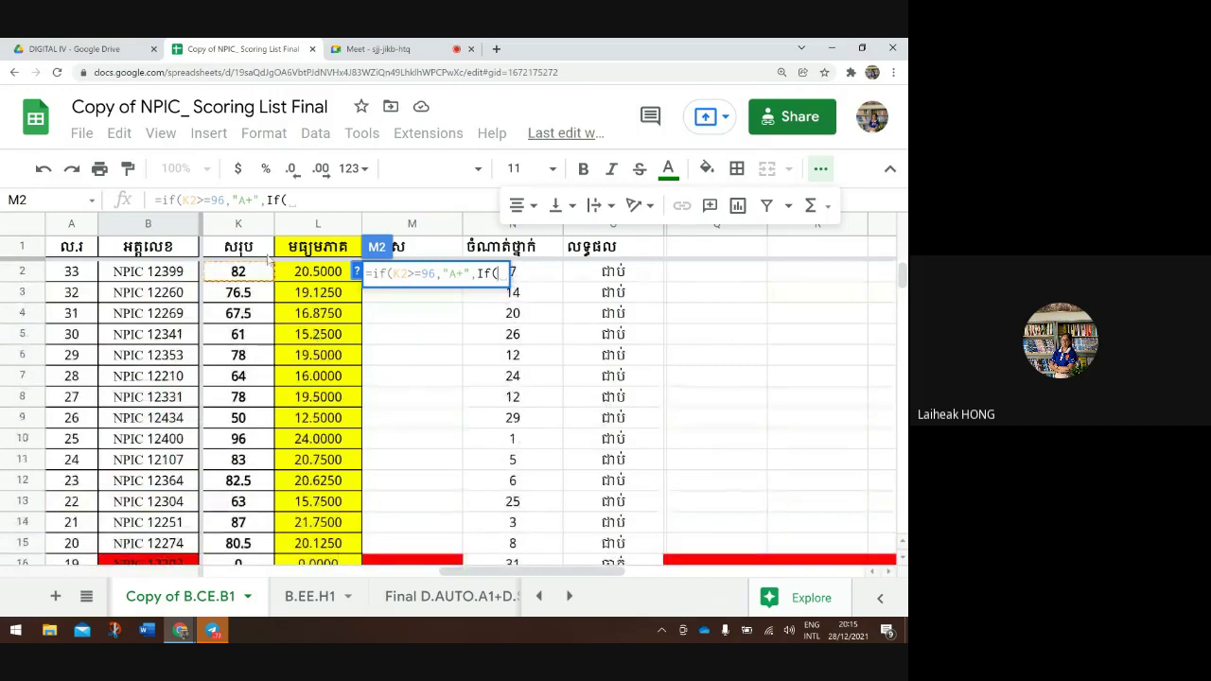
left_click(248, 273)
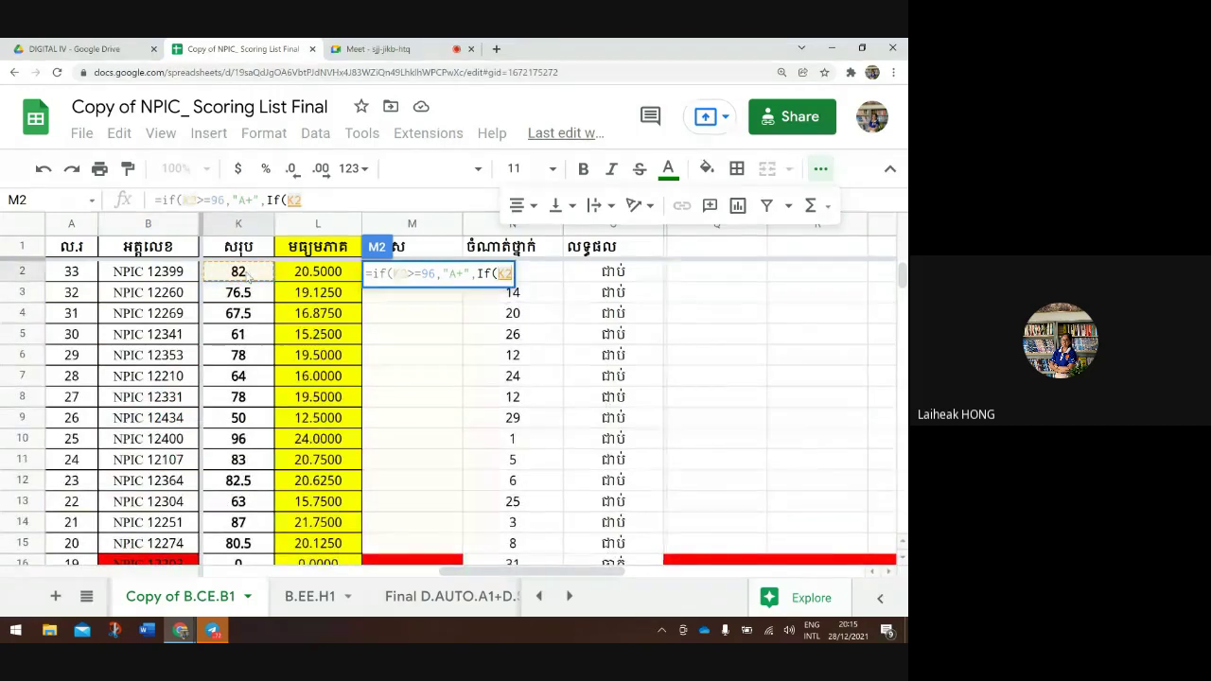
type(">")
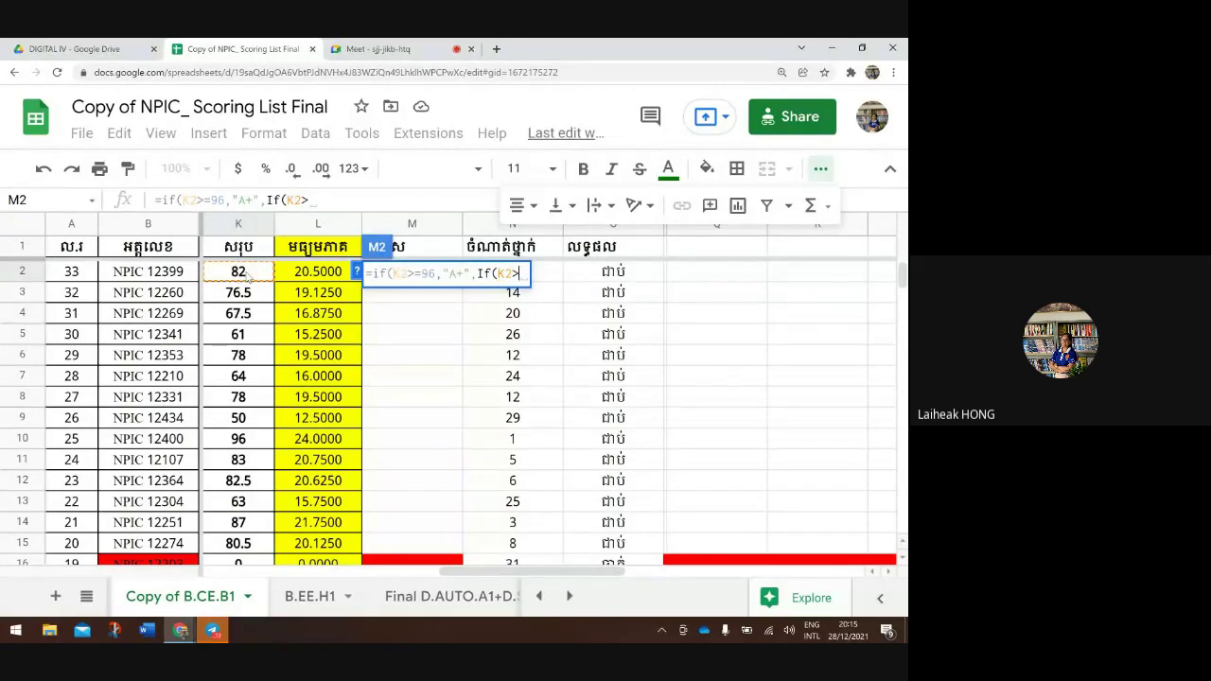
type("=")
type("90")
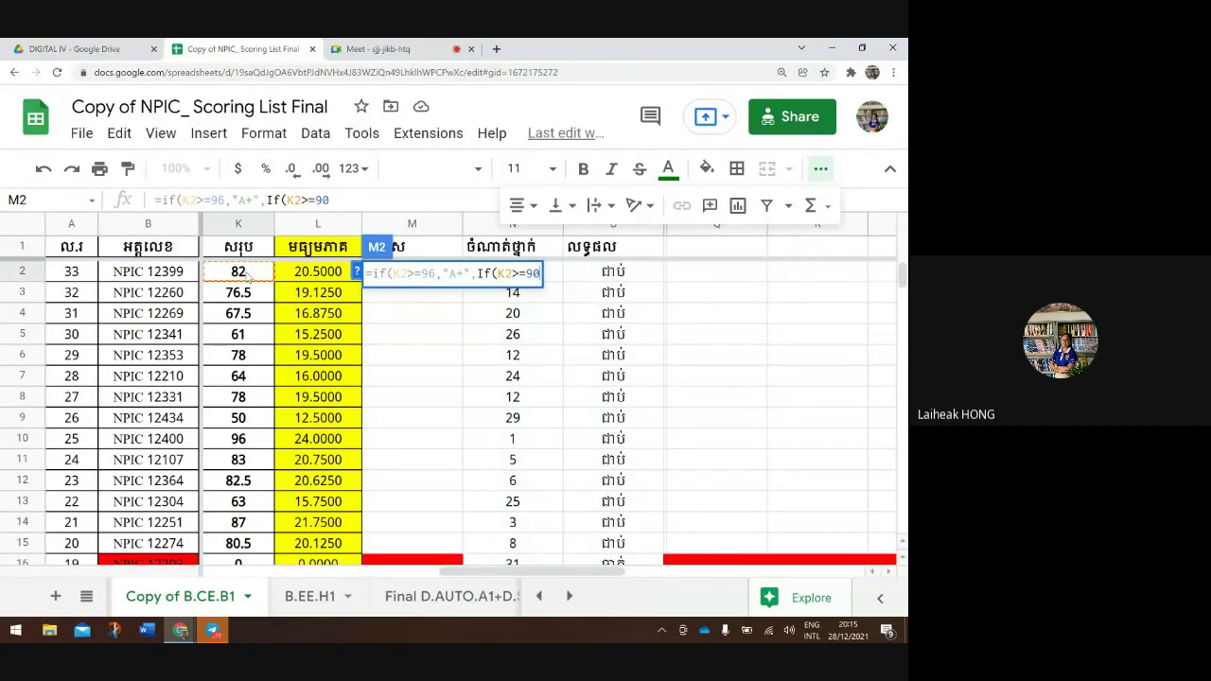
type(", ")
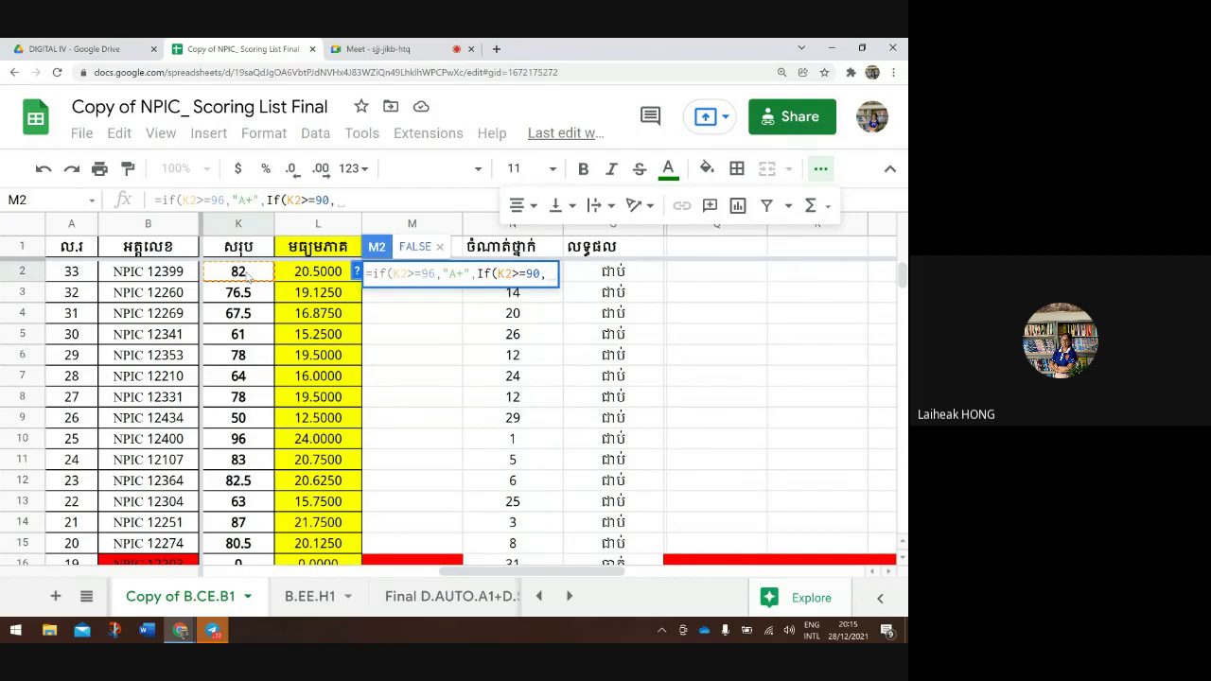
type("\"\"")
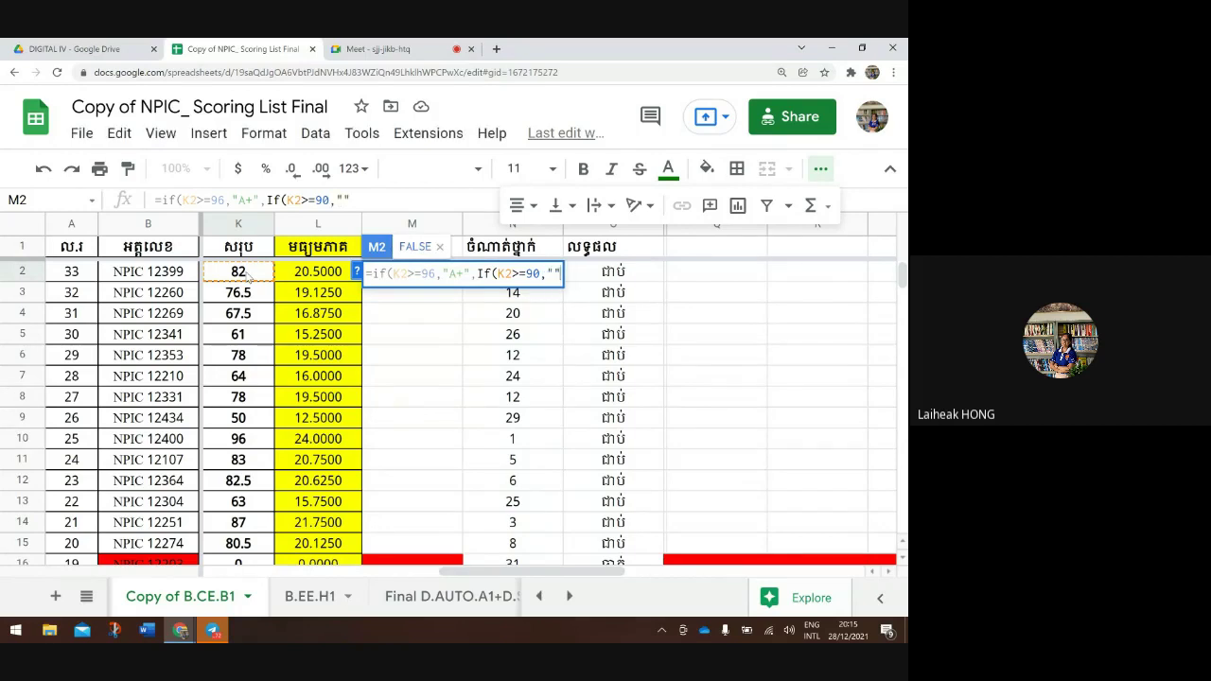
type("A")
Nest a third IF in the M2 formula that returns "B" when K2>=80
type(",")
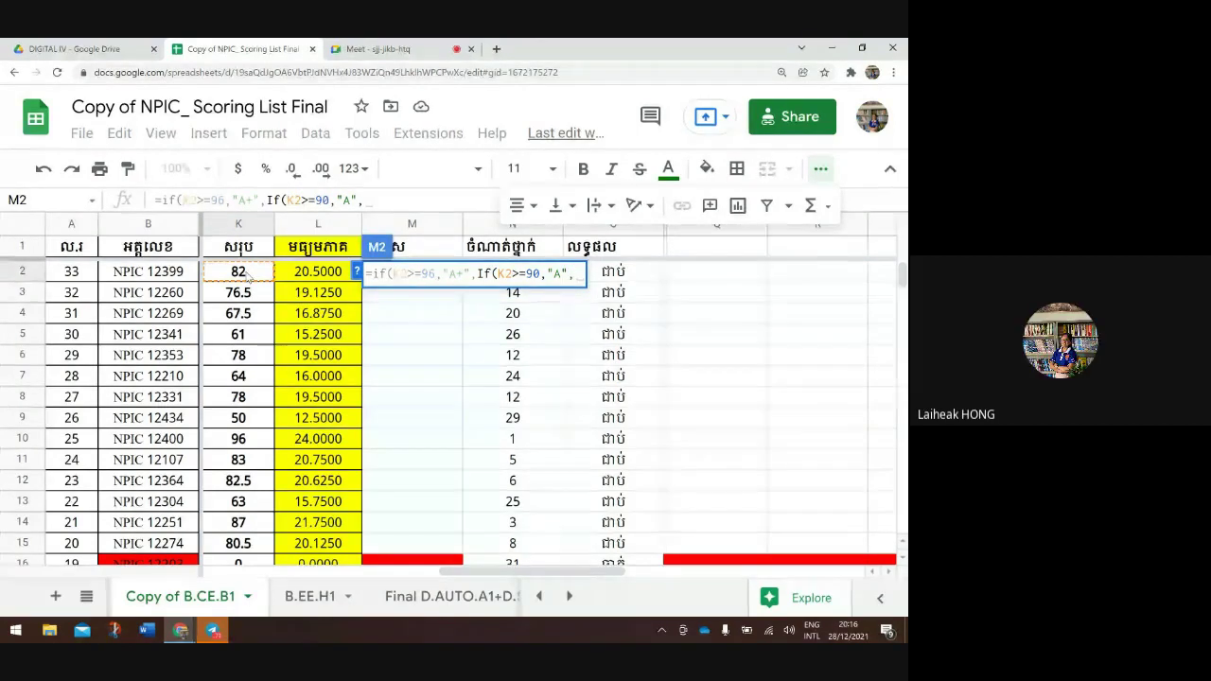
type("i")
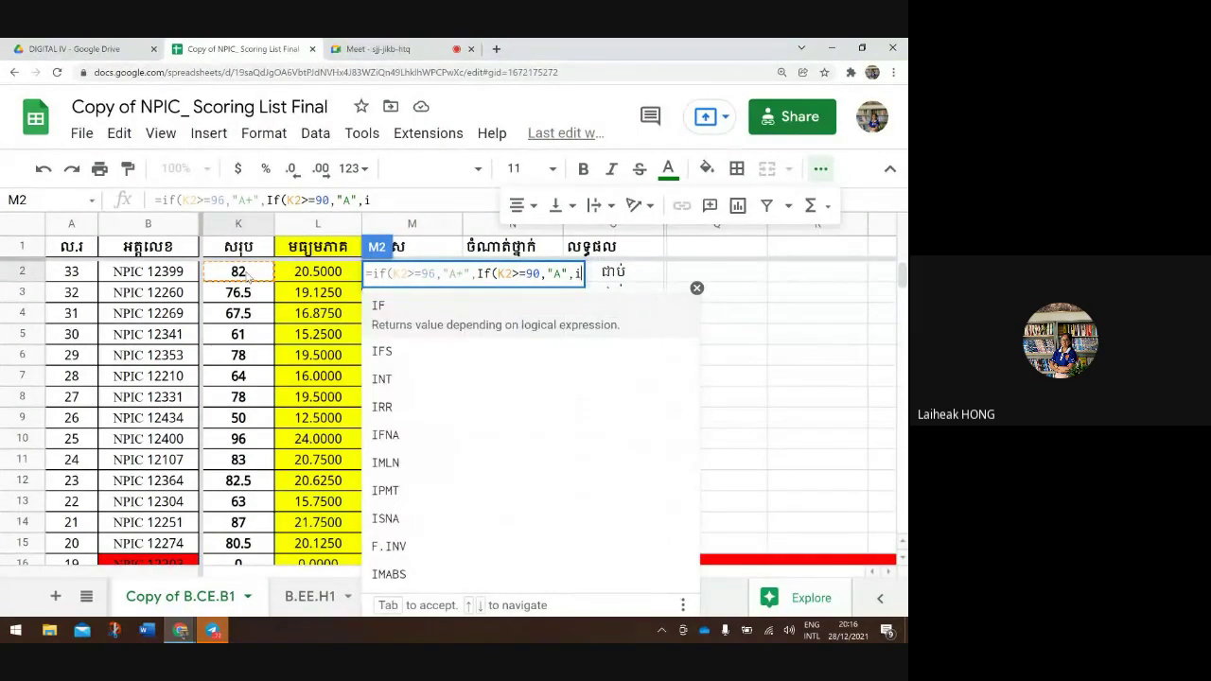
type("f(")
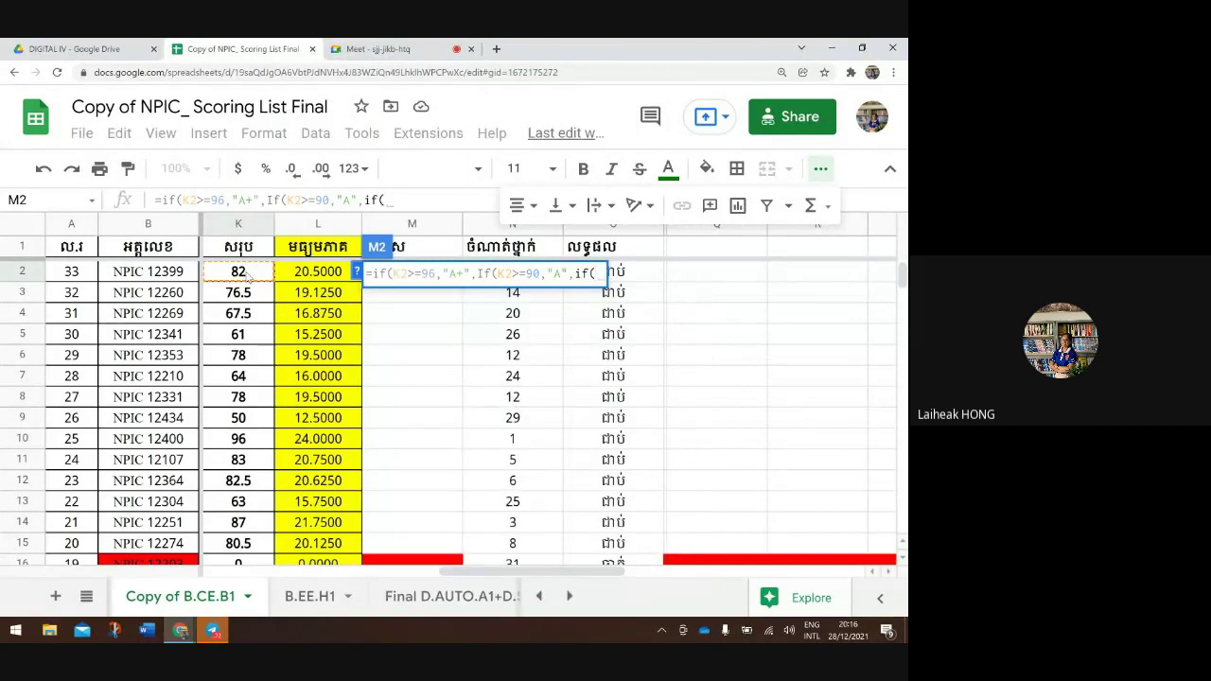
left_click(239, 277)
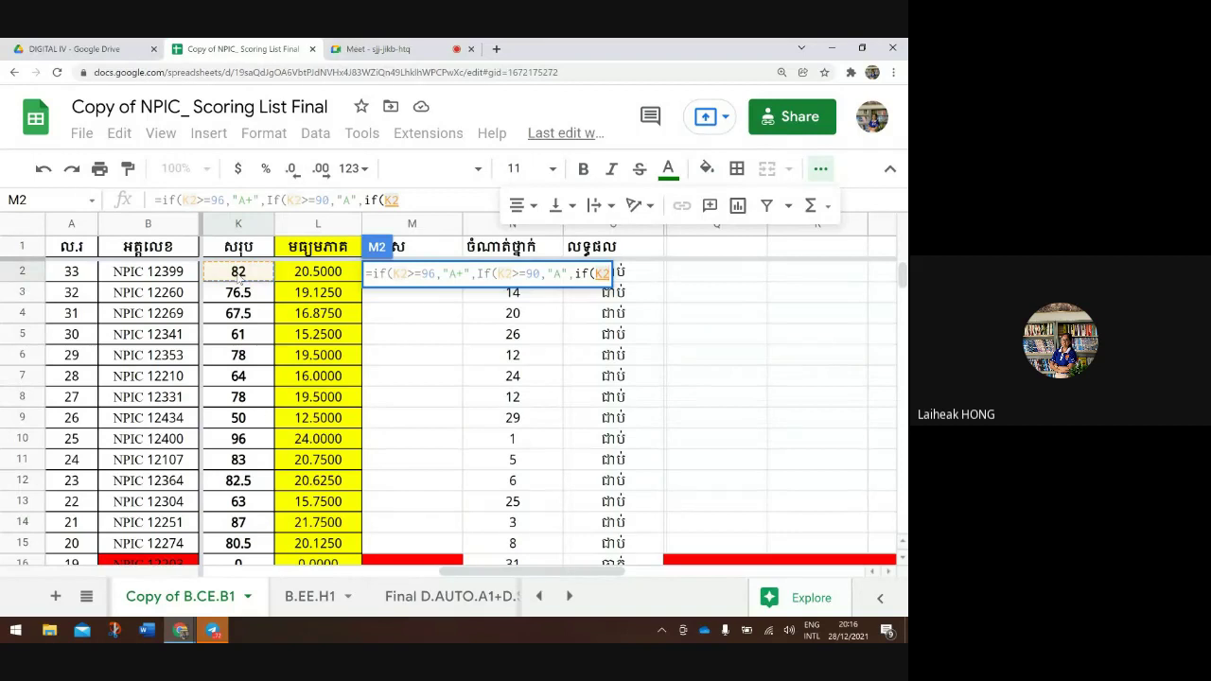
type(">")
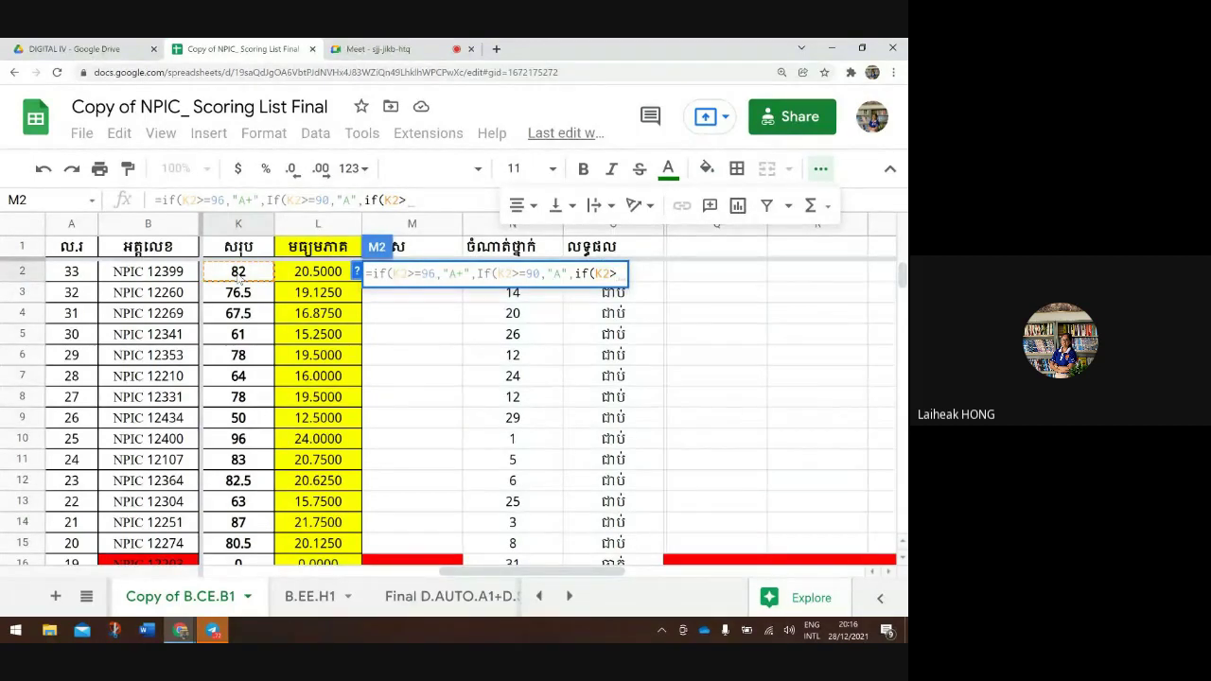
type("=")
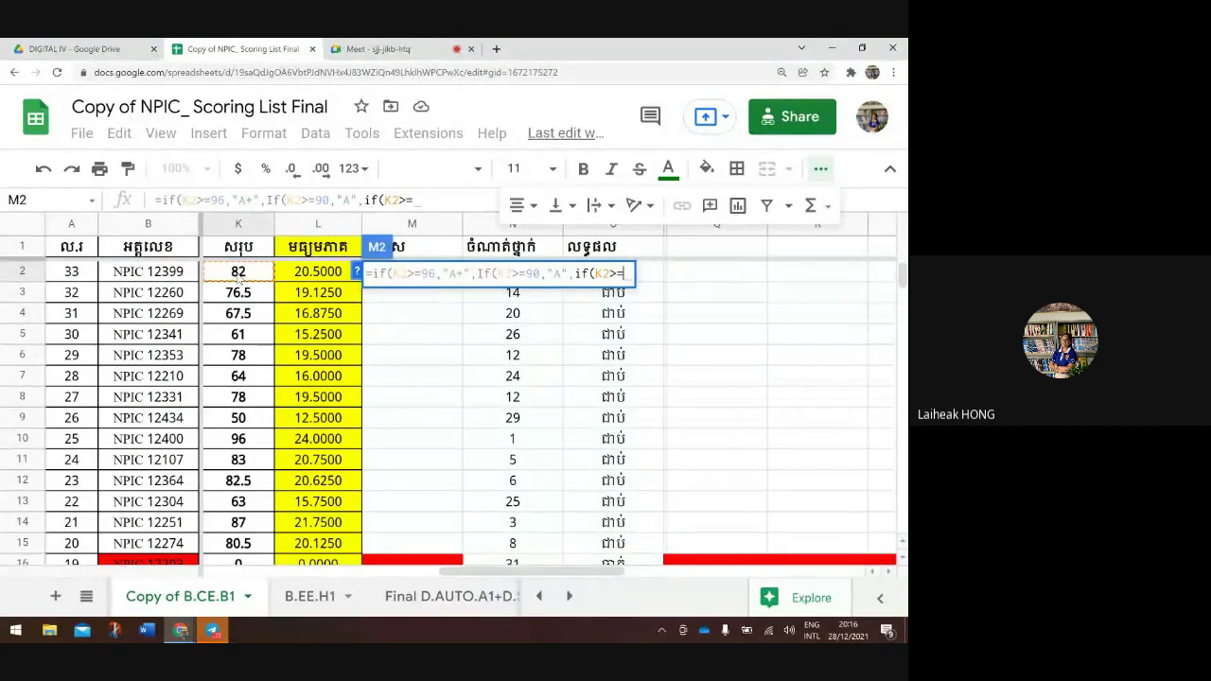
type("80")
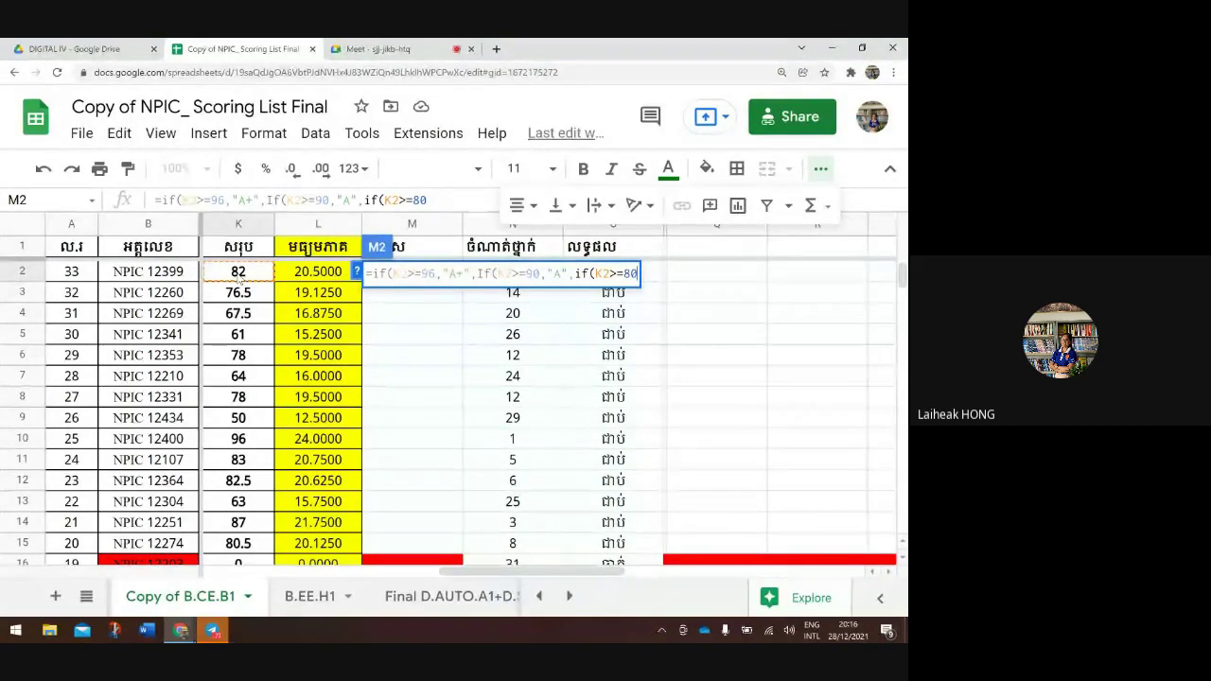
type(",")
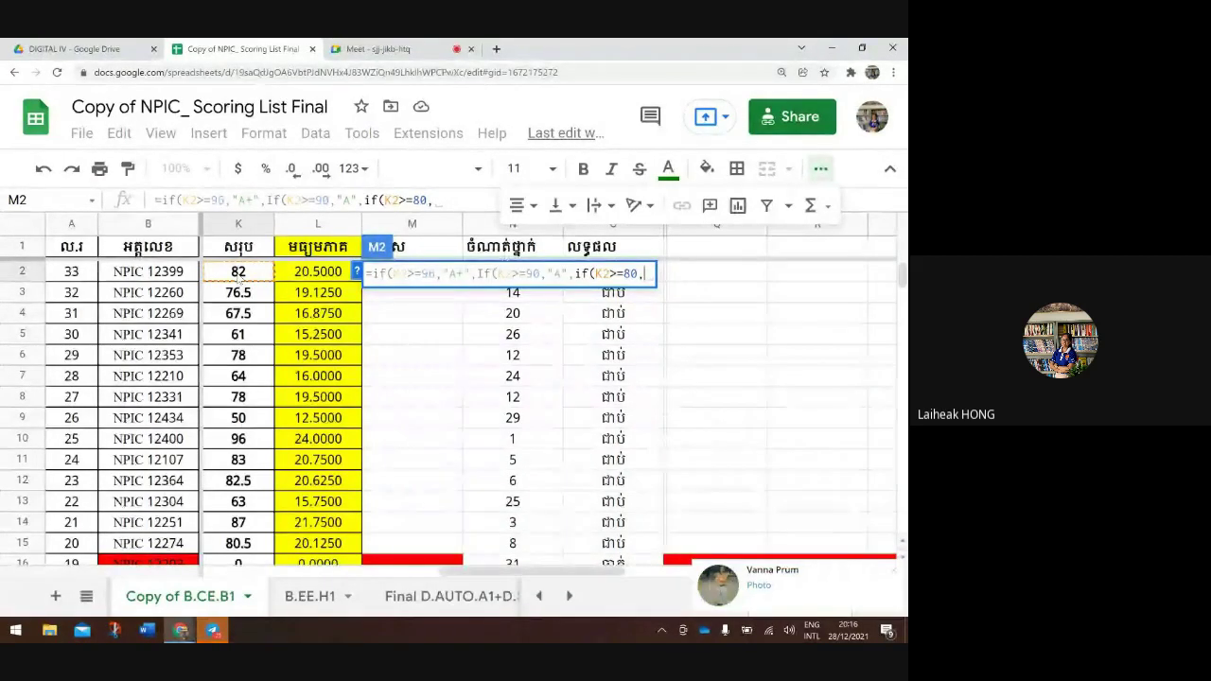
type("\"\"")
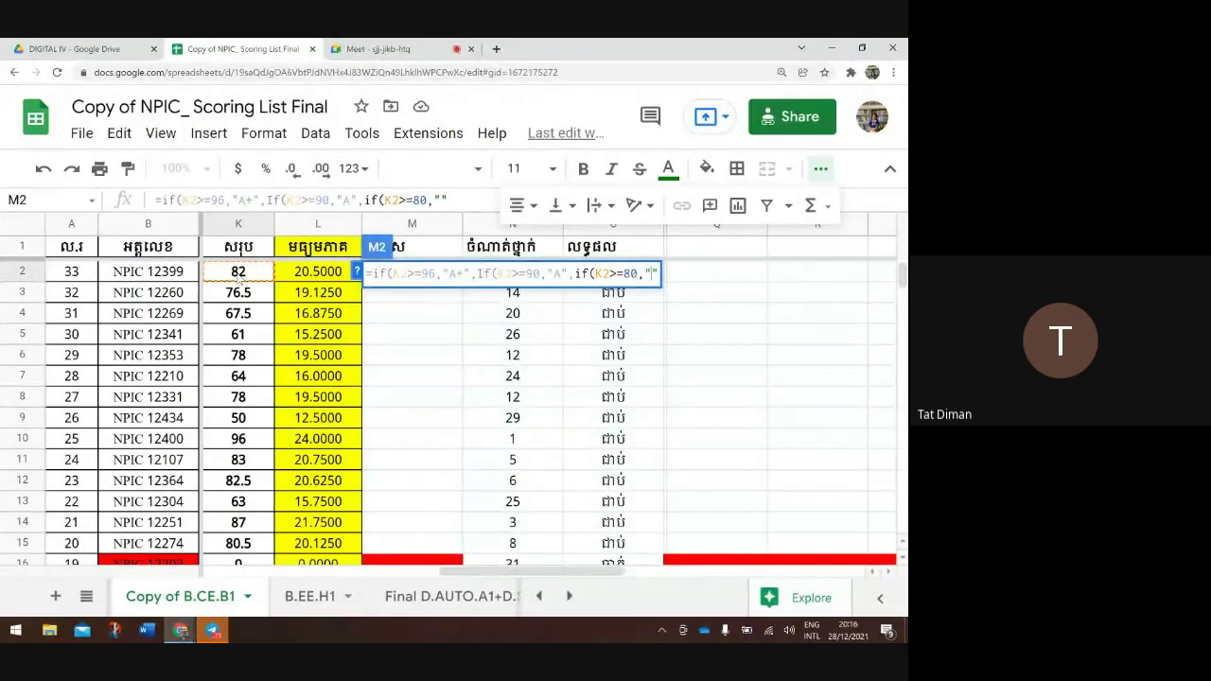
type("B")
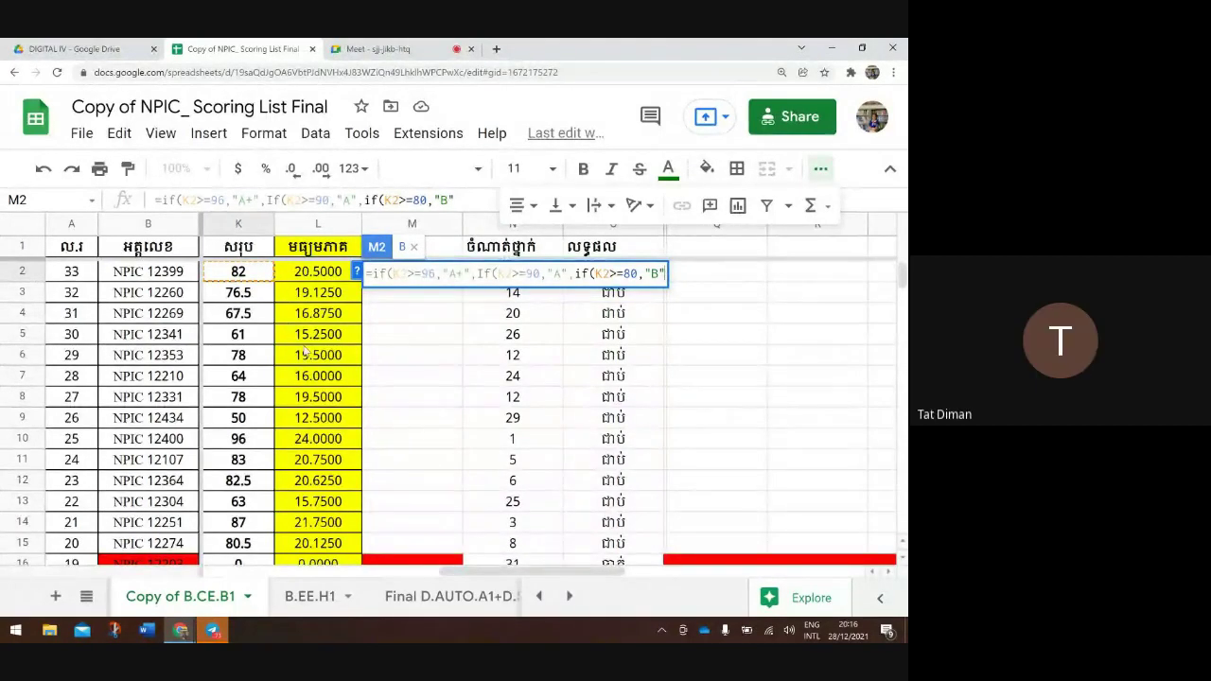
Nest a fourth IF in the M2 formula that returns "C" when K2>=70
scroll(303, 340, "down", 5)
scroll(304, 350, "down", 9)
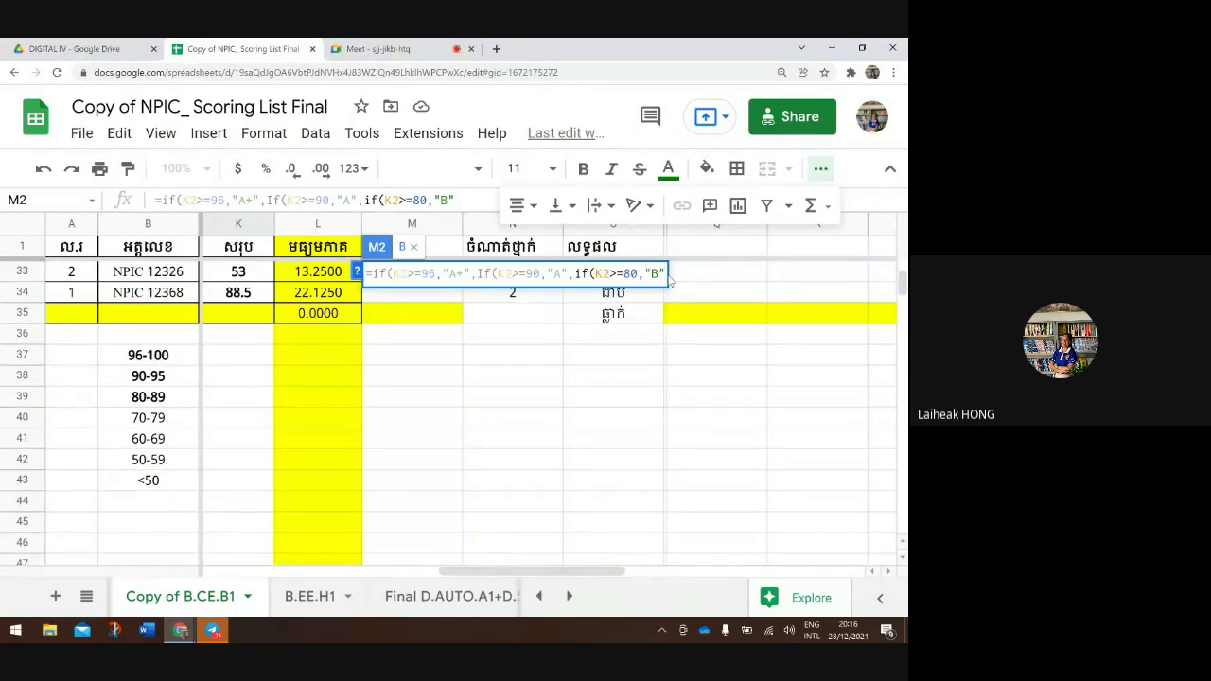
type(",")
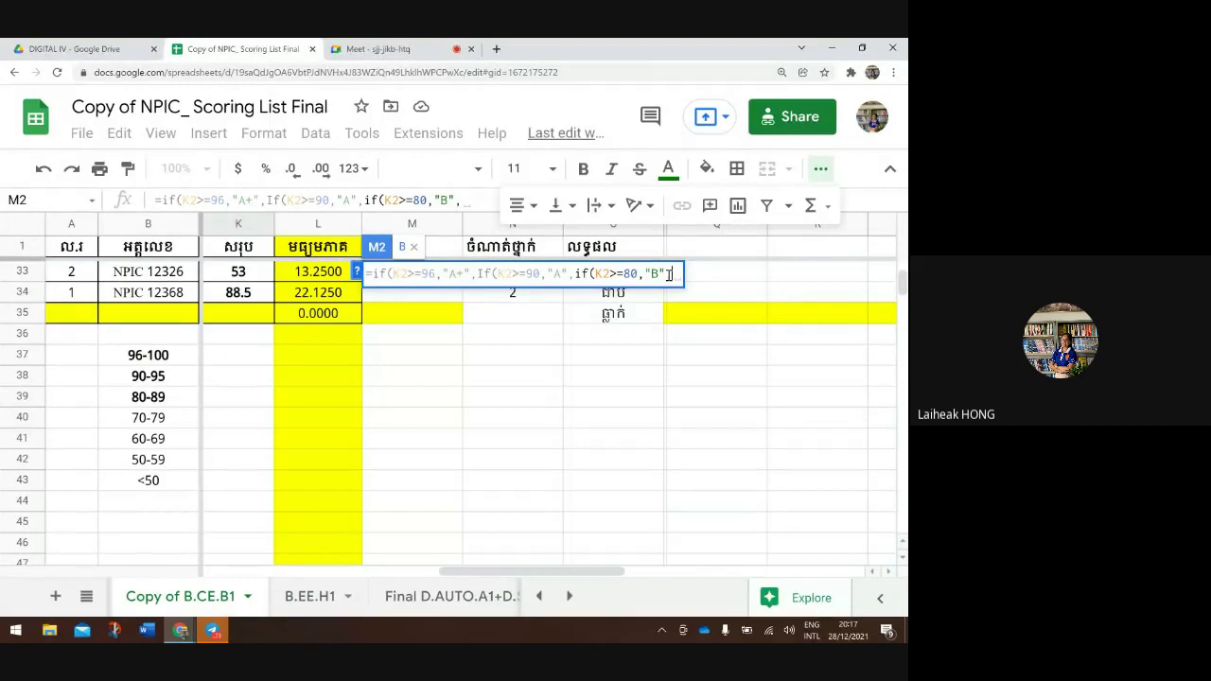
type("\"\"")
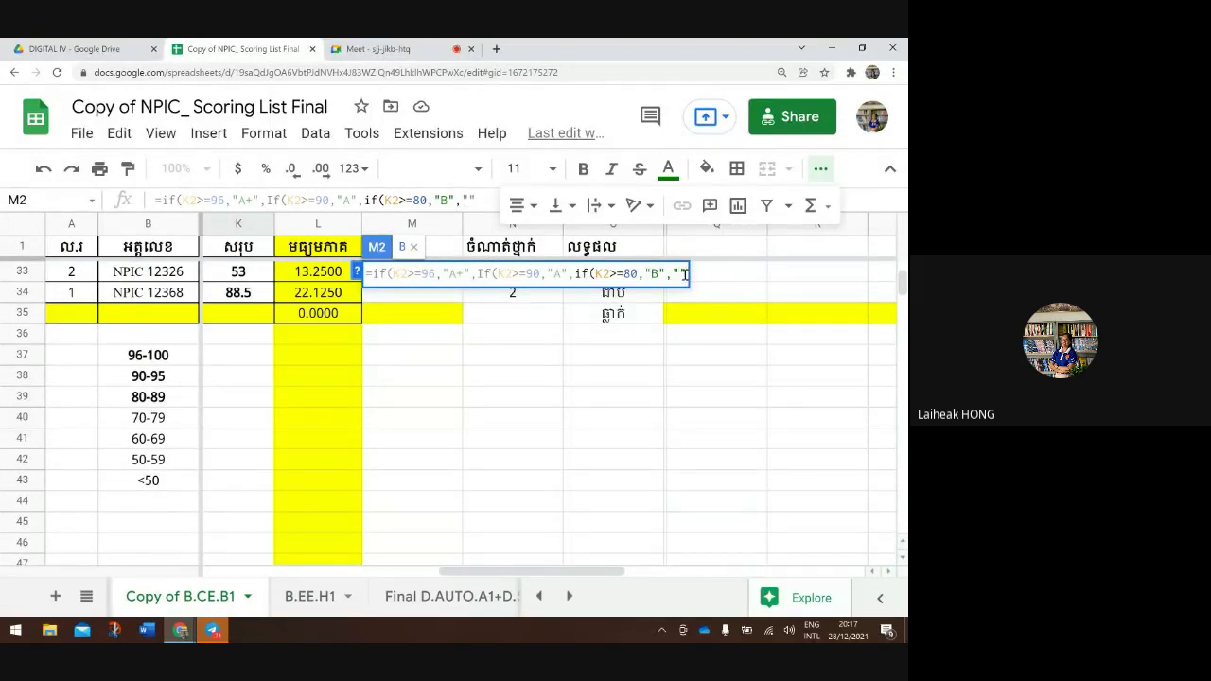
key("Left")
key("BackSpace")
type(",if")
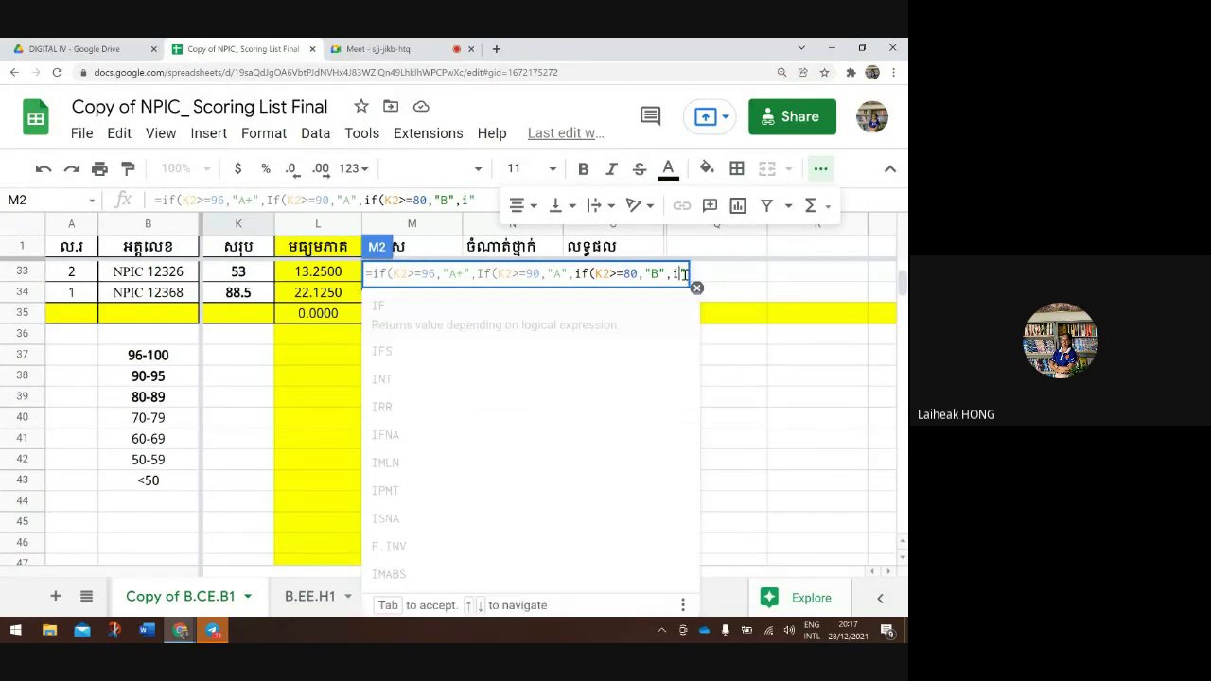
type("(")
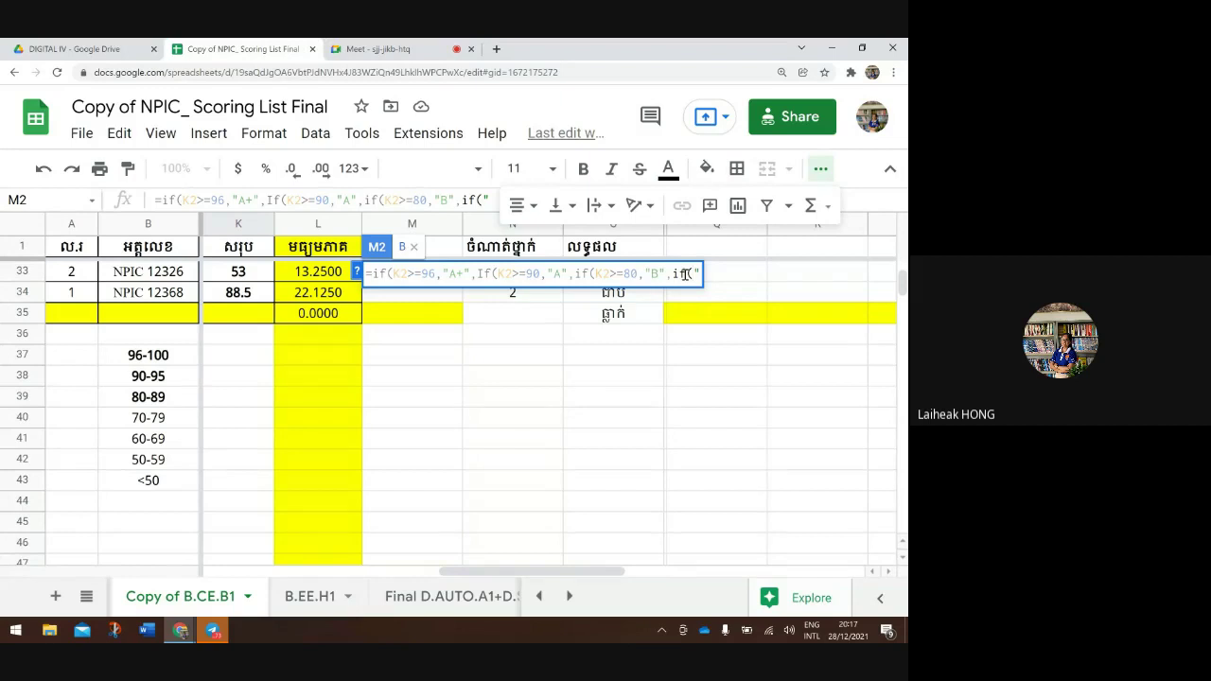
type("K2")
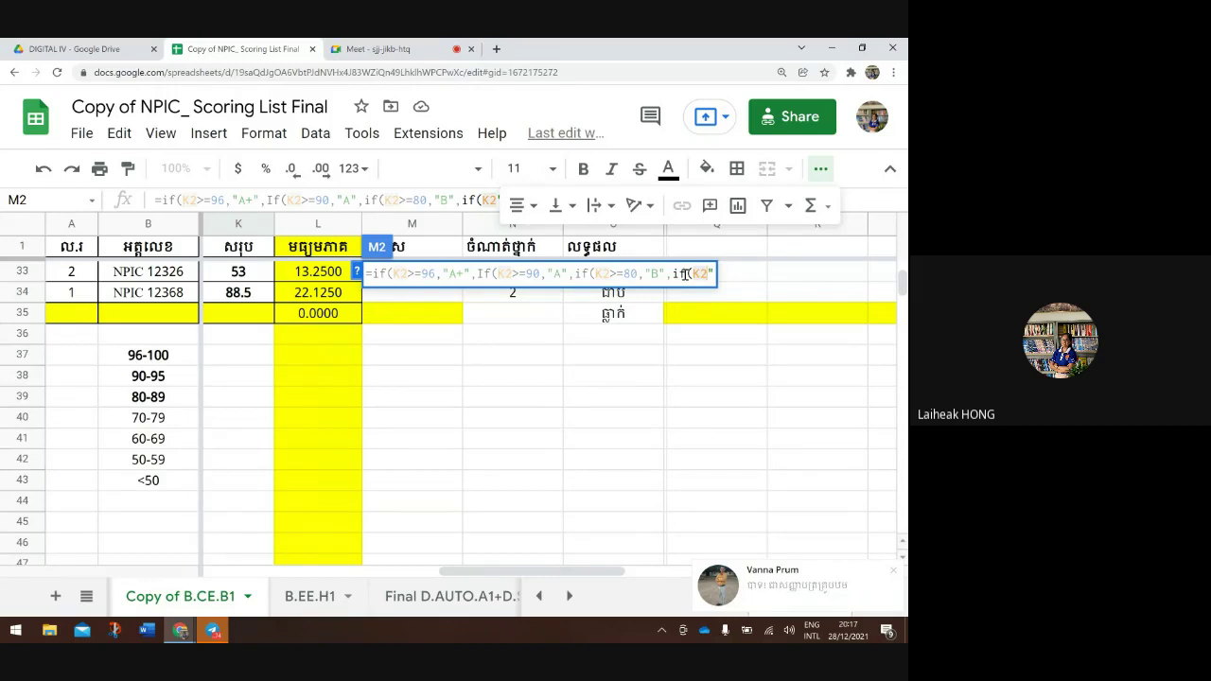
type(">")
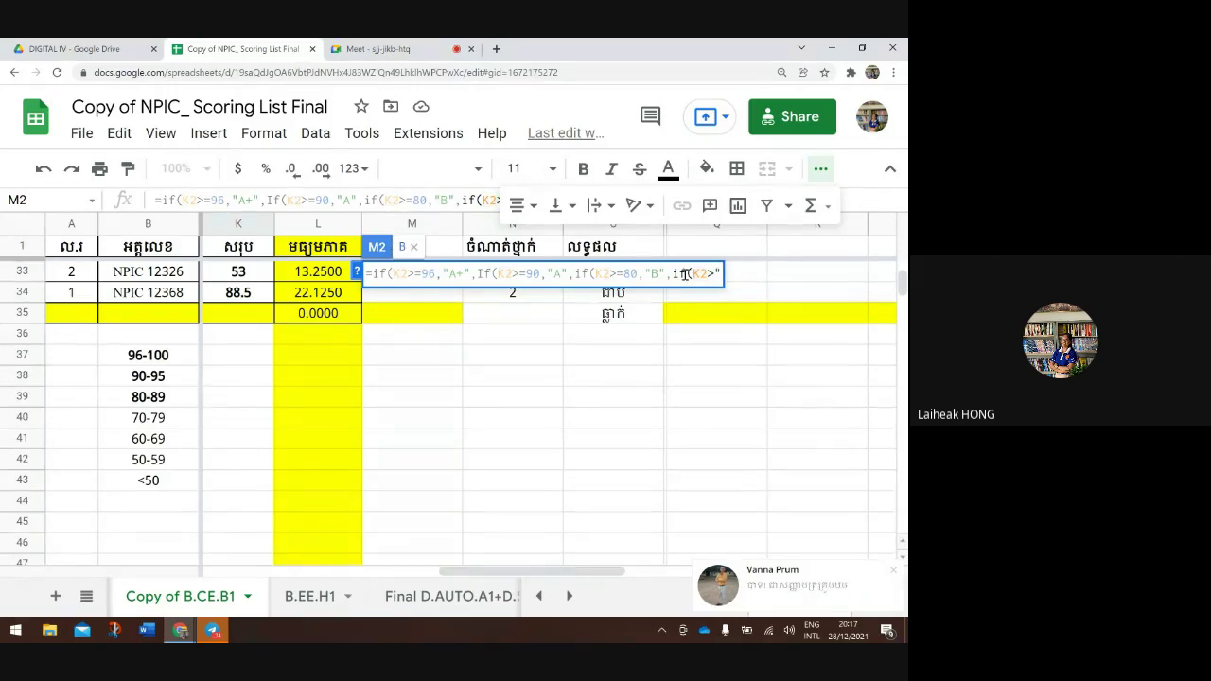
type("=")
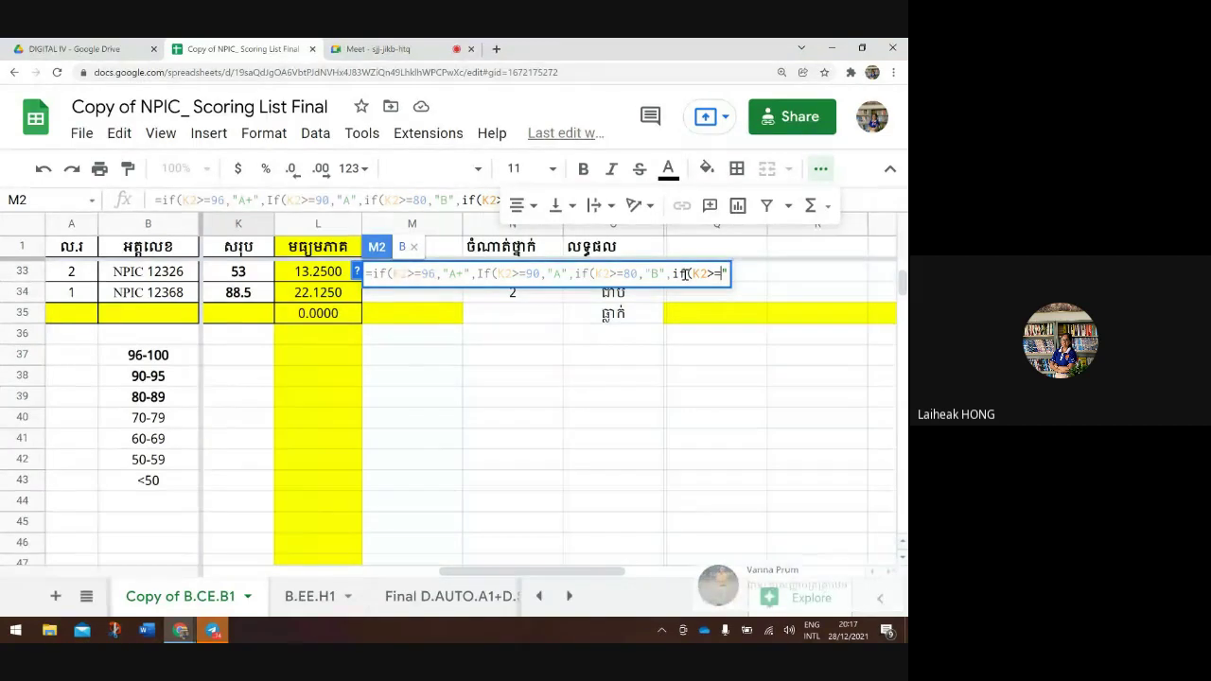
type("70")
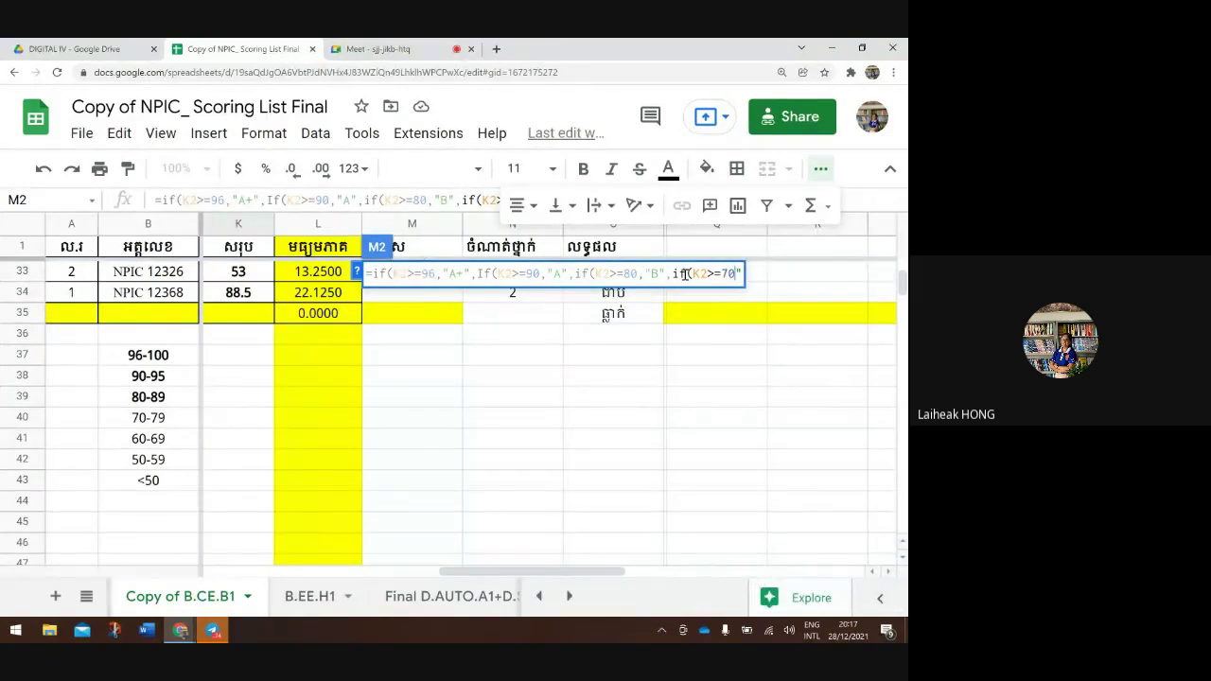
type(",\"")
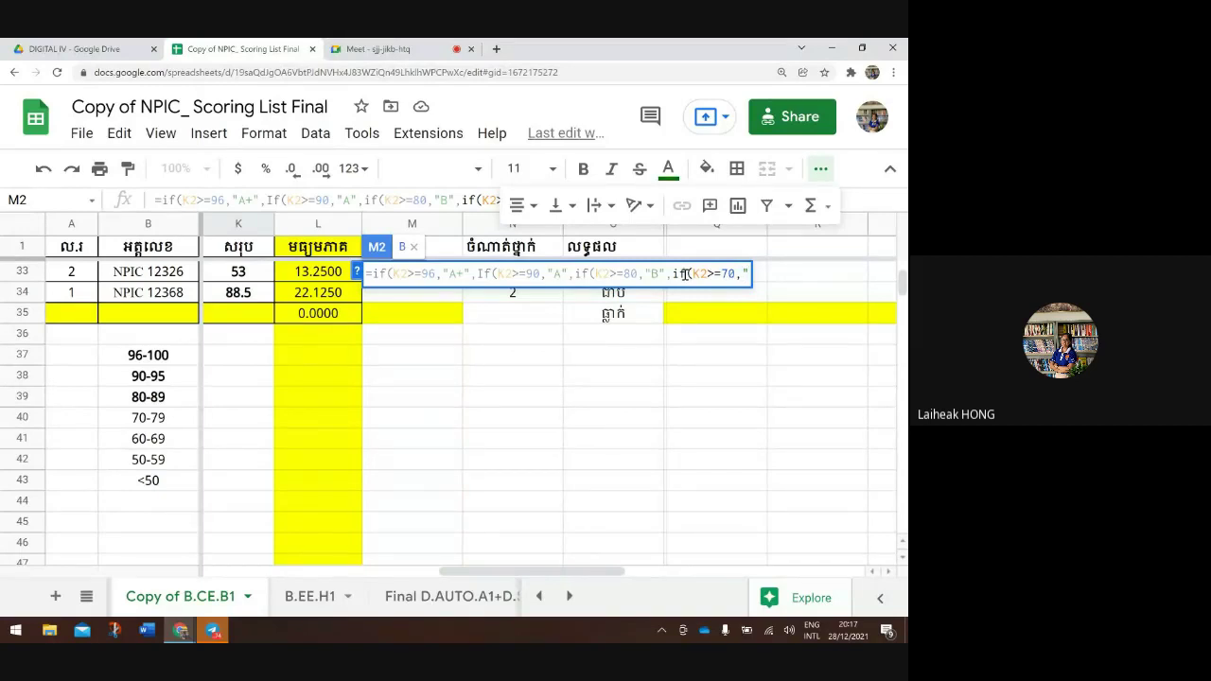
type("C\"\"")
key("BackSpace")
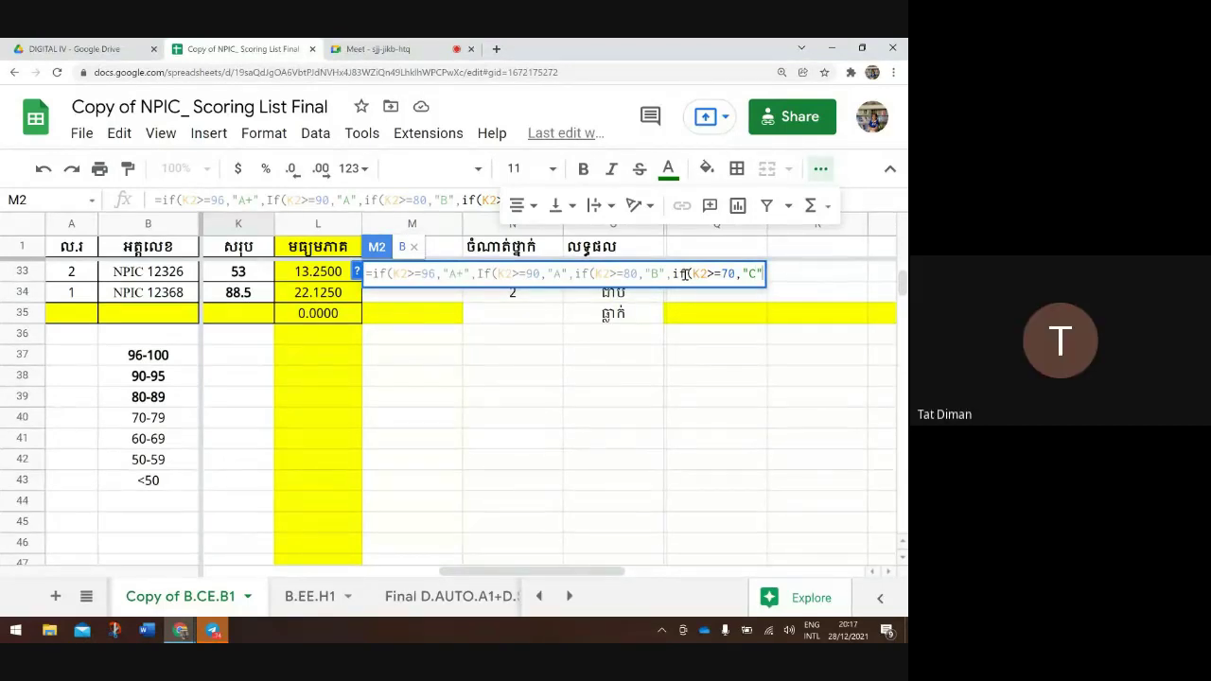
Nest a fifth IF in the M2 formula that returns "D" when K2>=60
type(",")
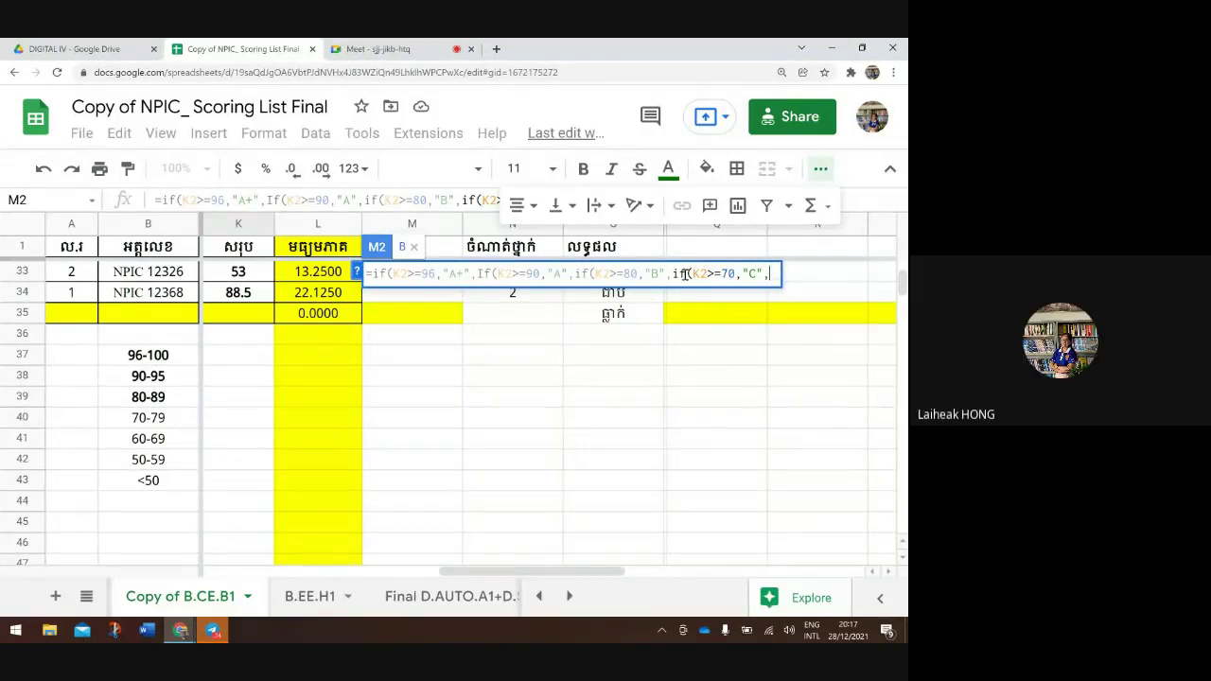
type("if")
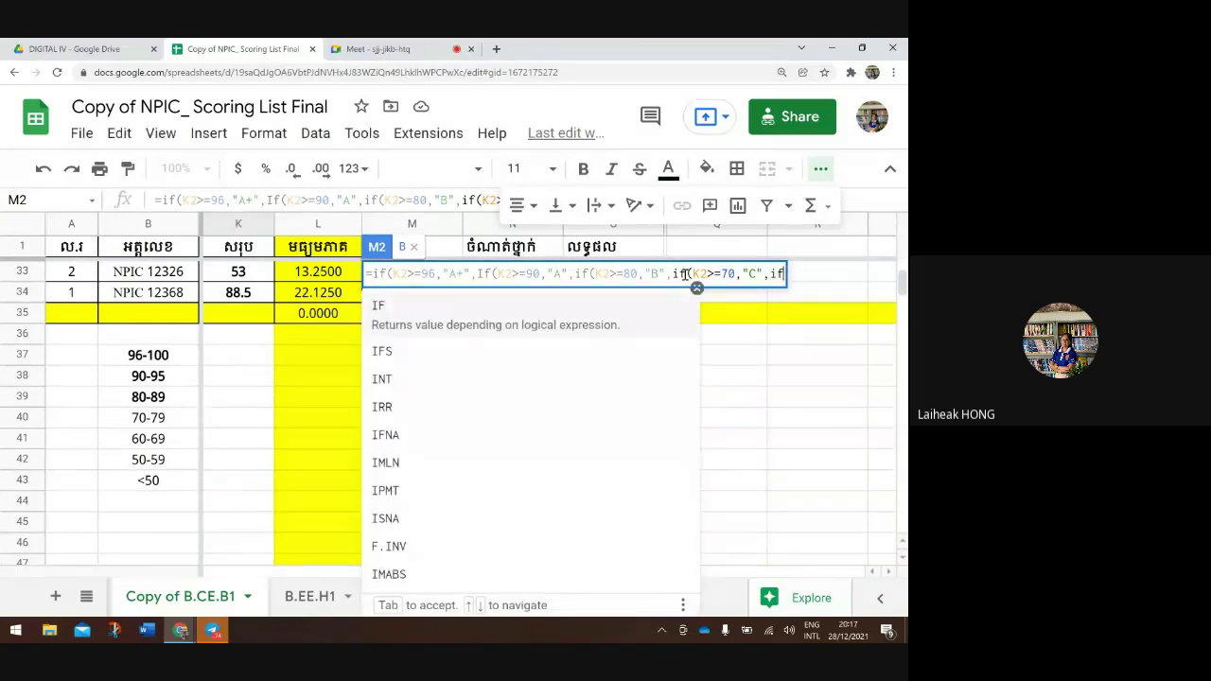
type("(")
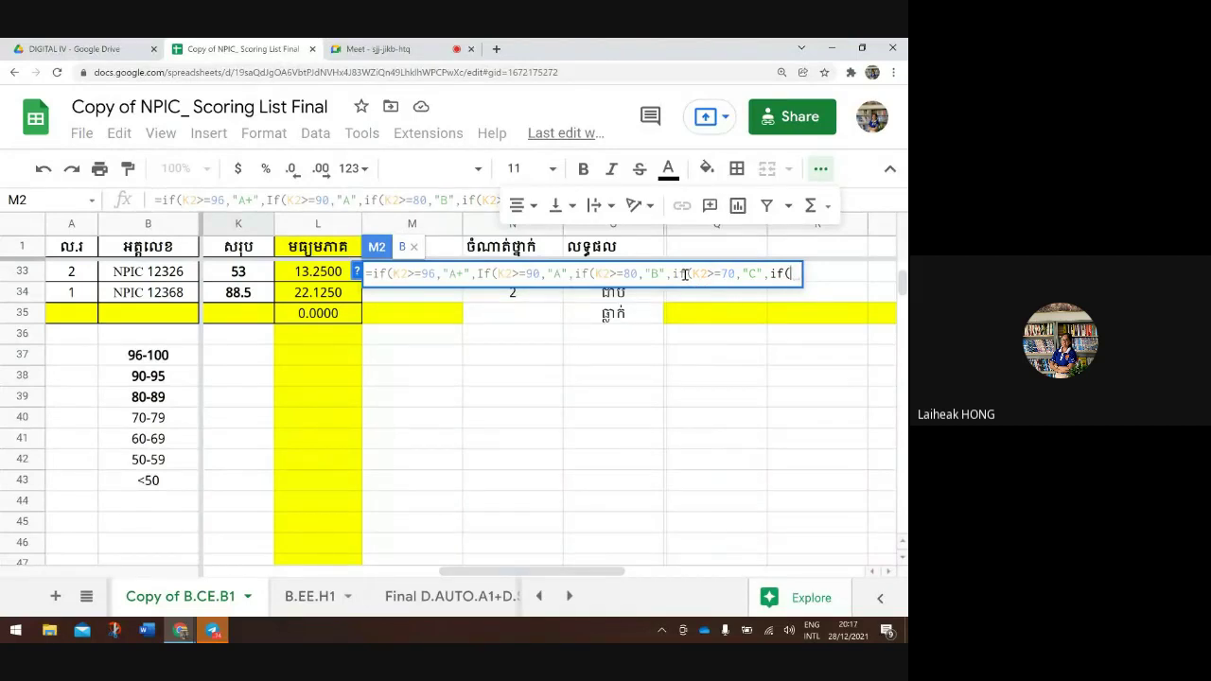
type(" K")
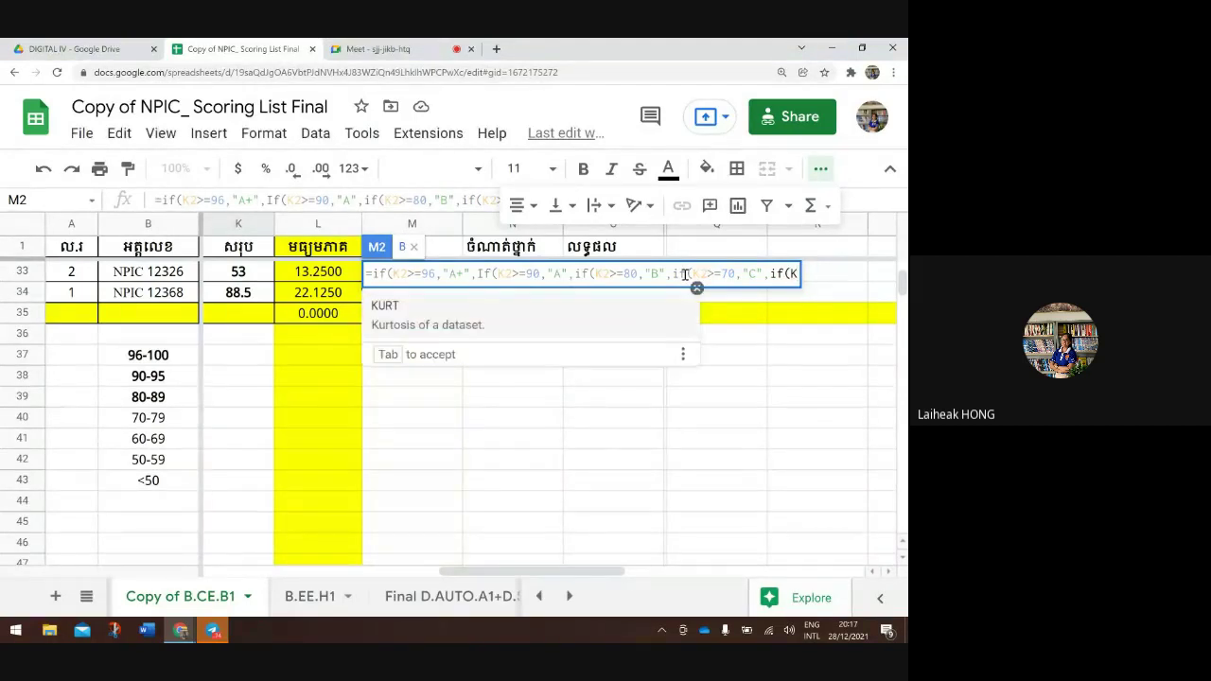
type("2")
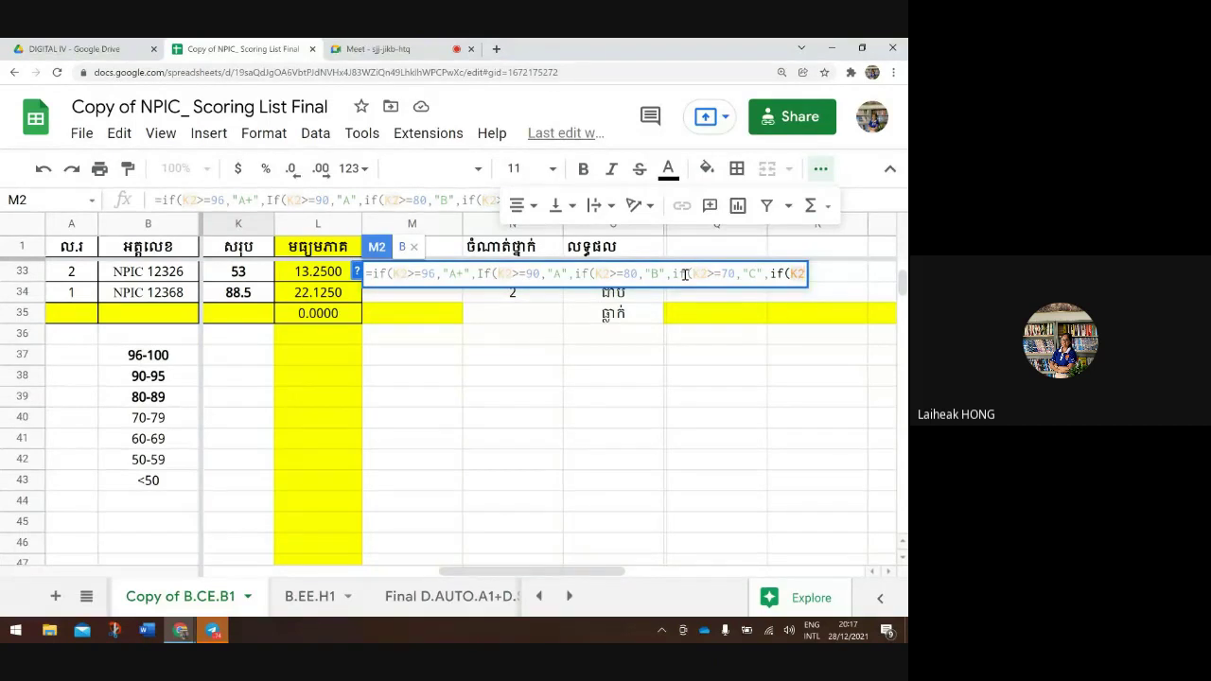
type(">=")
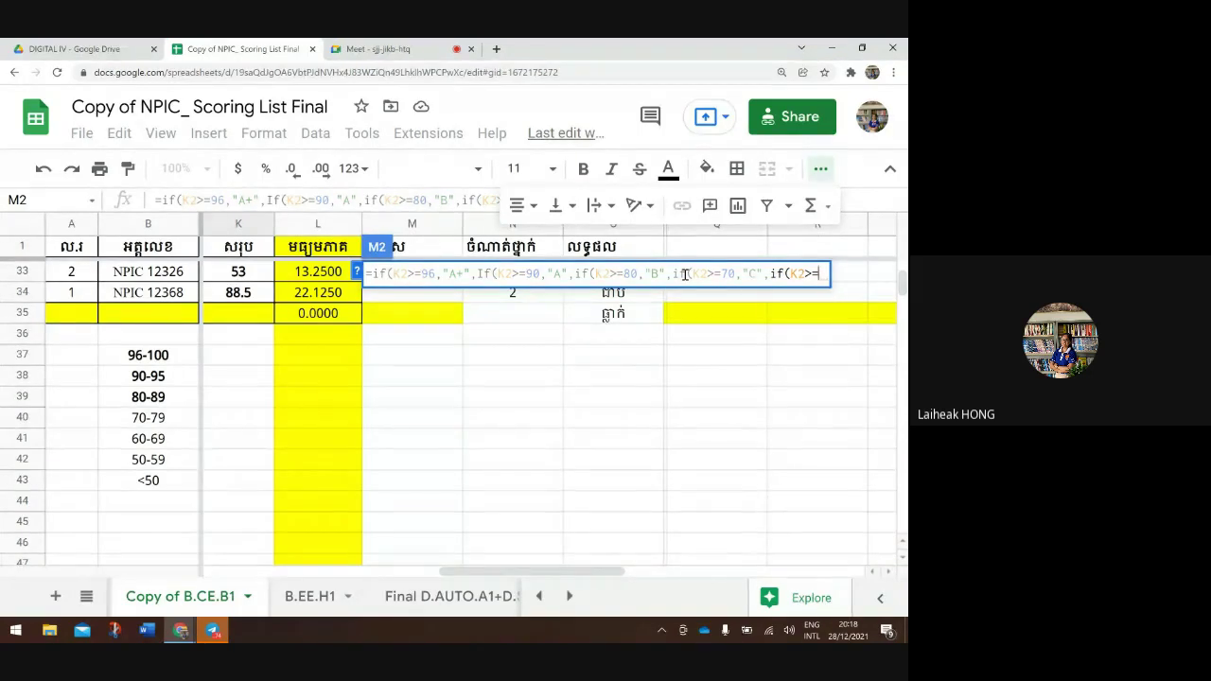
type("60")
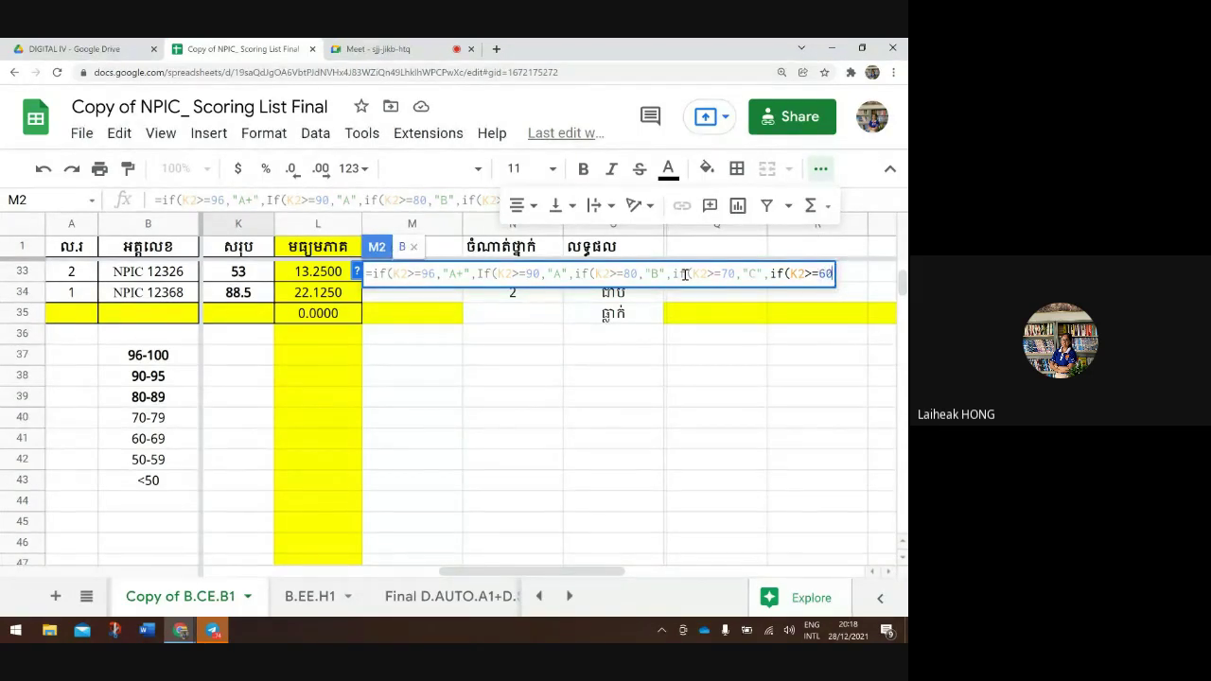
type(",")
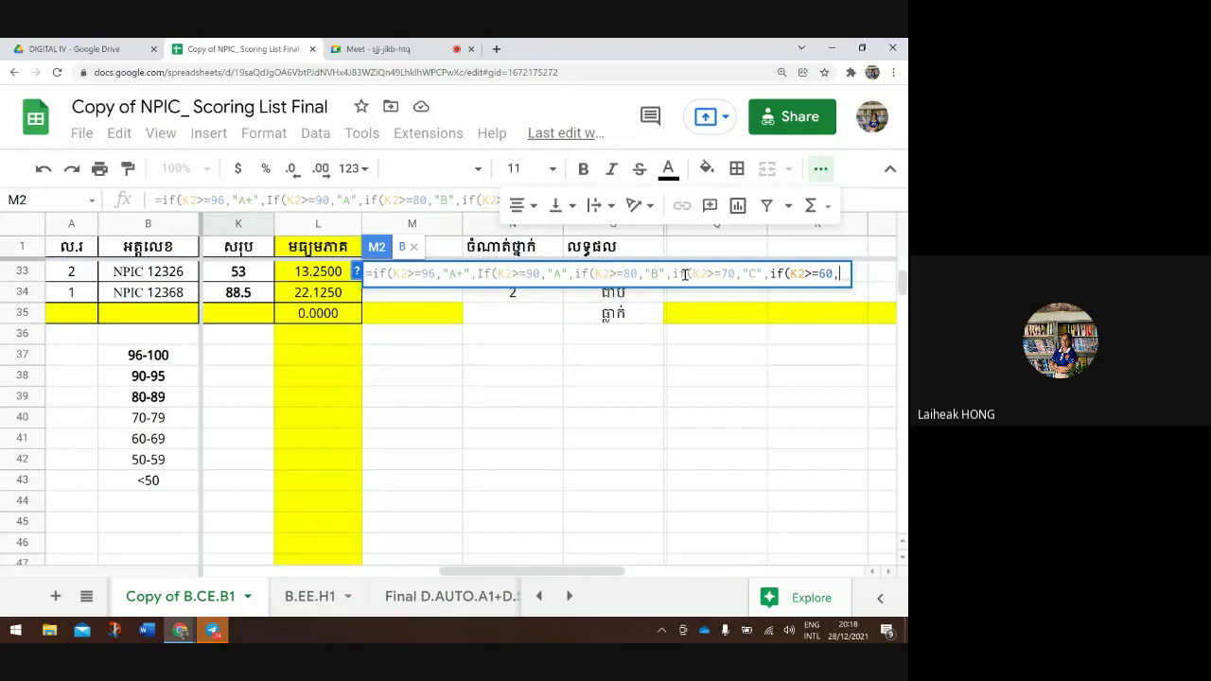
type("\"\"")
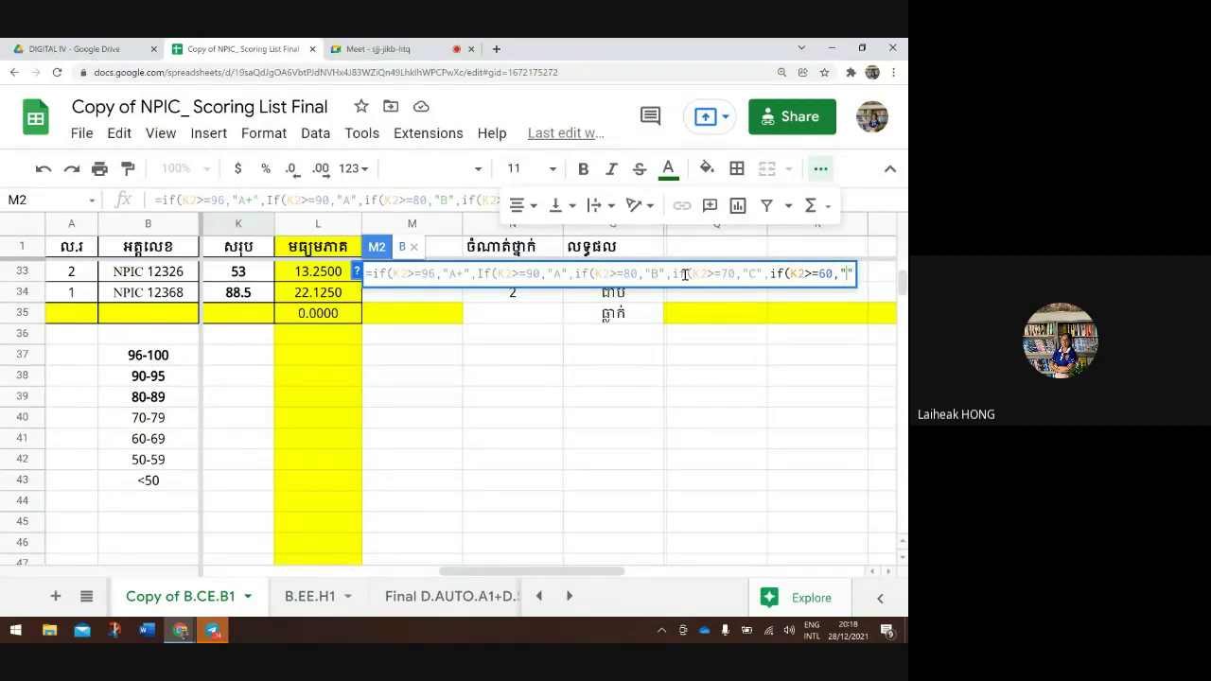
type("D")
Nest a sixth IF in the M2 formula that returns "E" when K2>=50
type(",if")
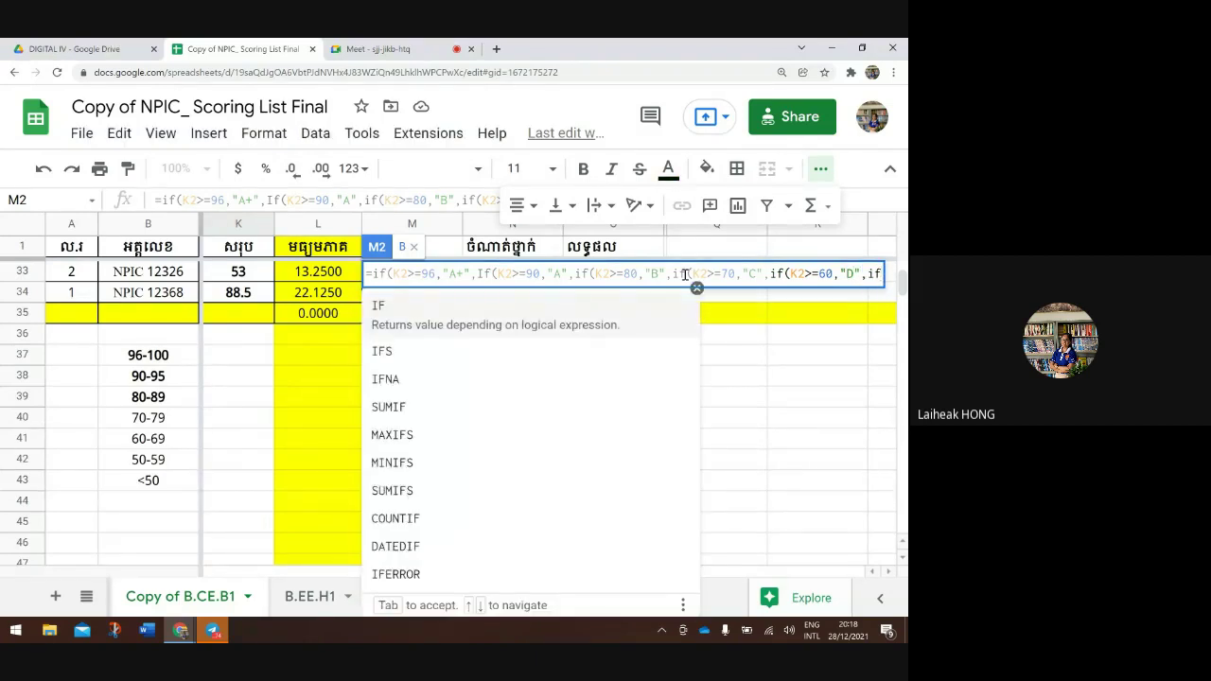
type("(K2")
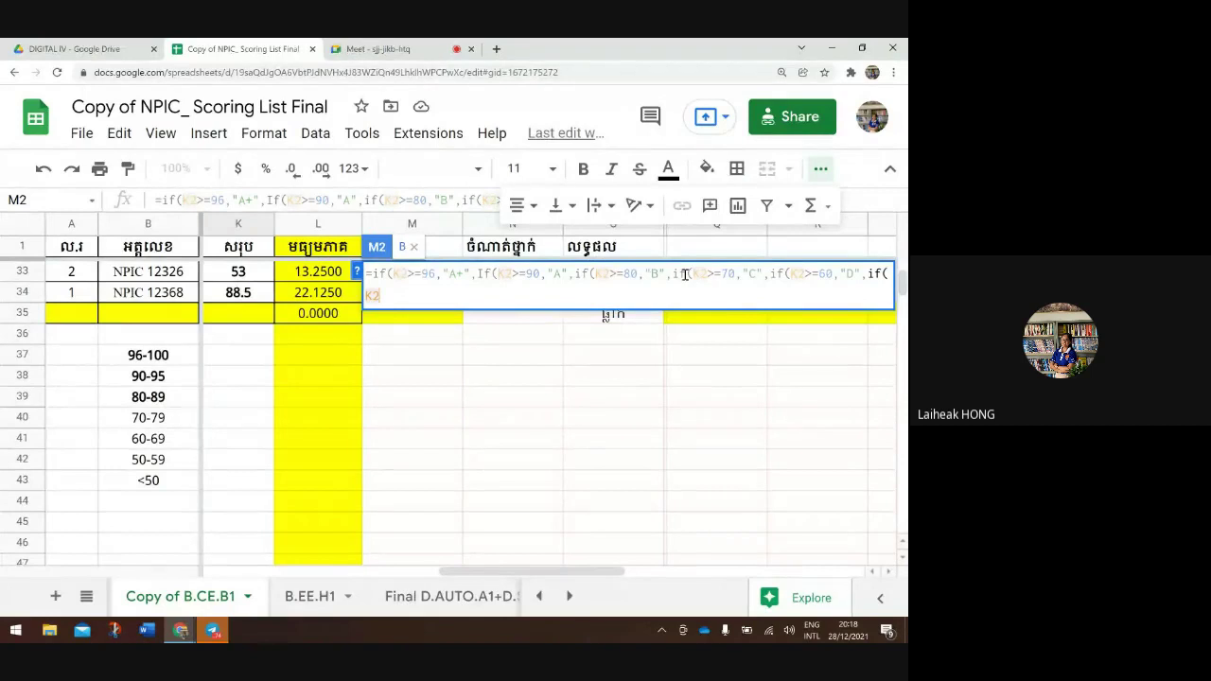
type(">=")
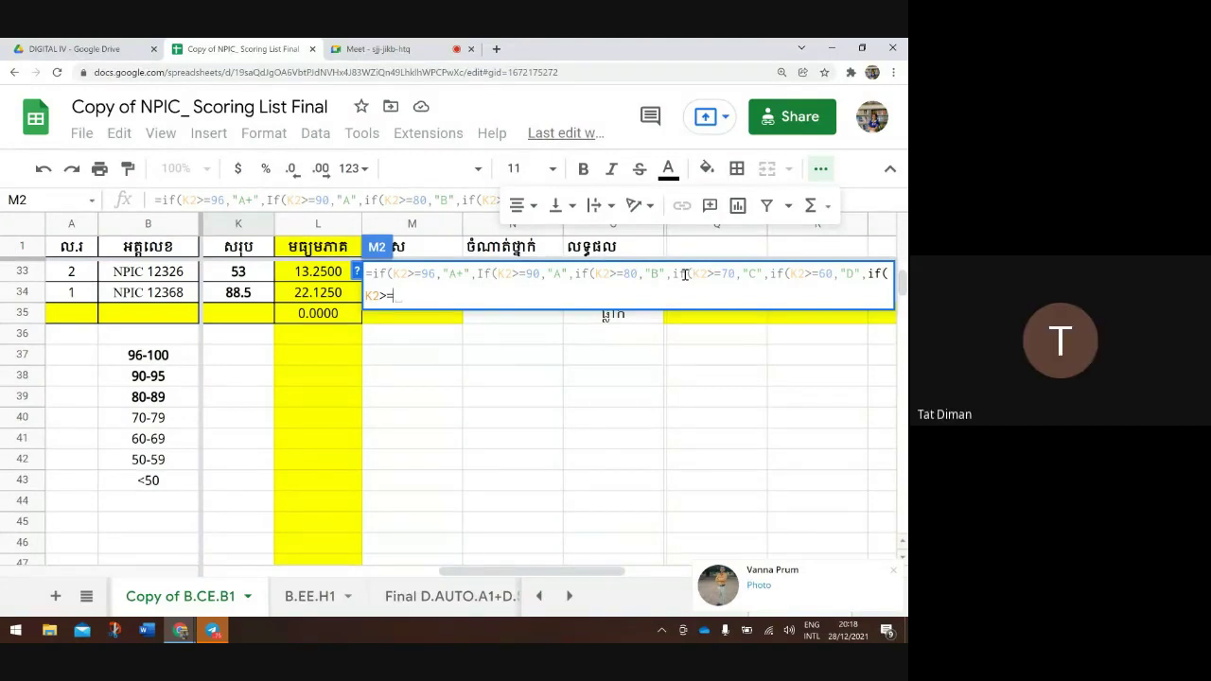
type("50")
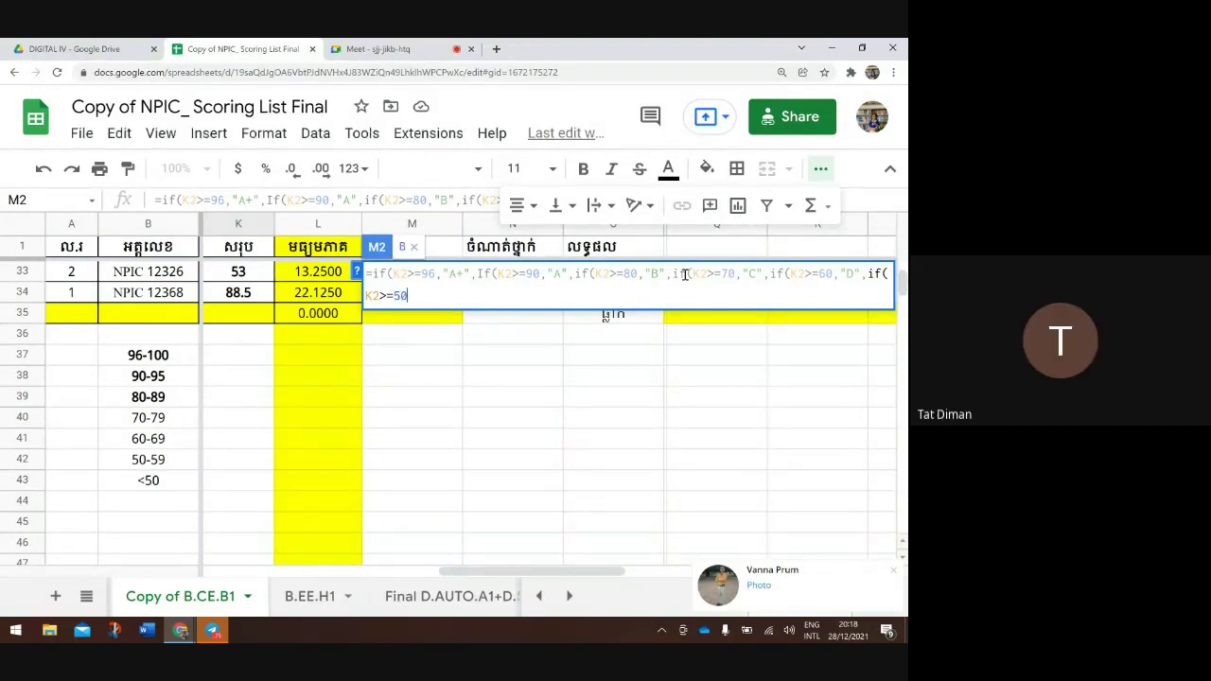
type(",\"\"")
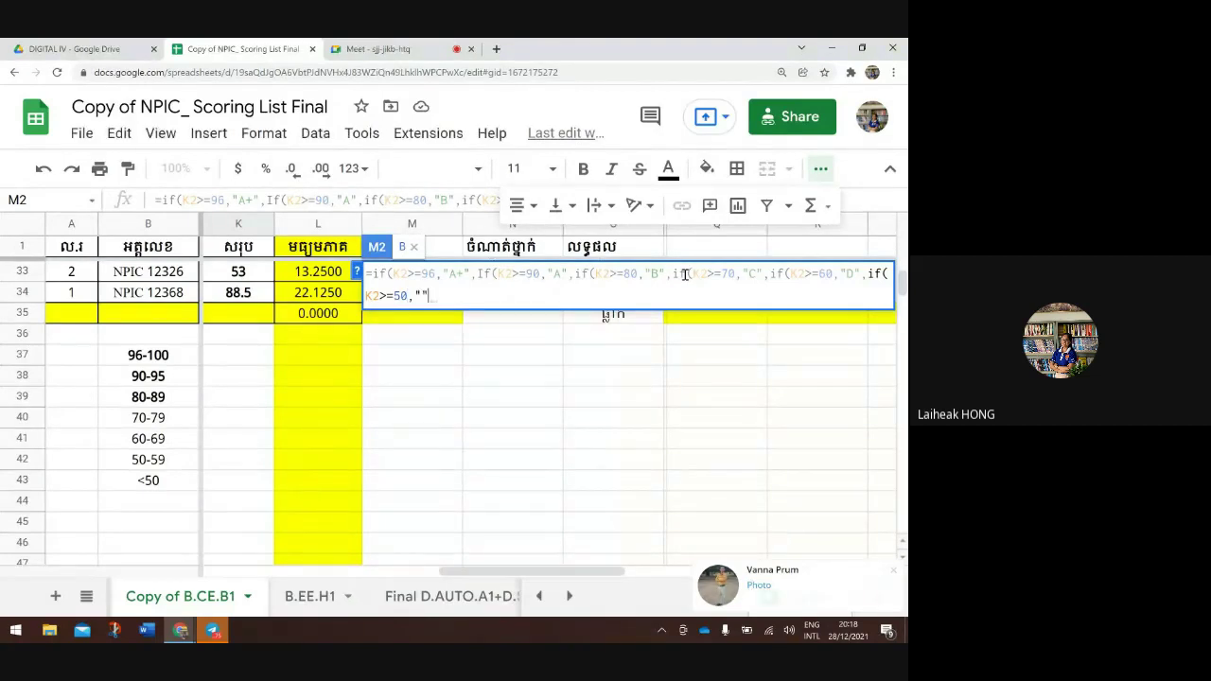
key("Left")
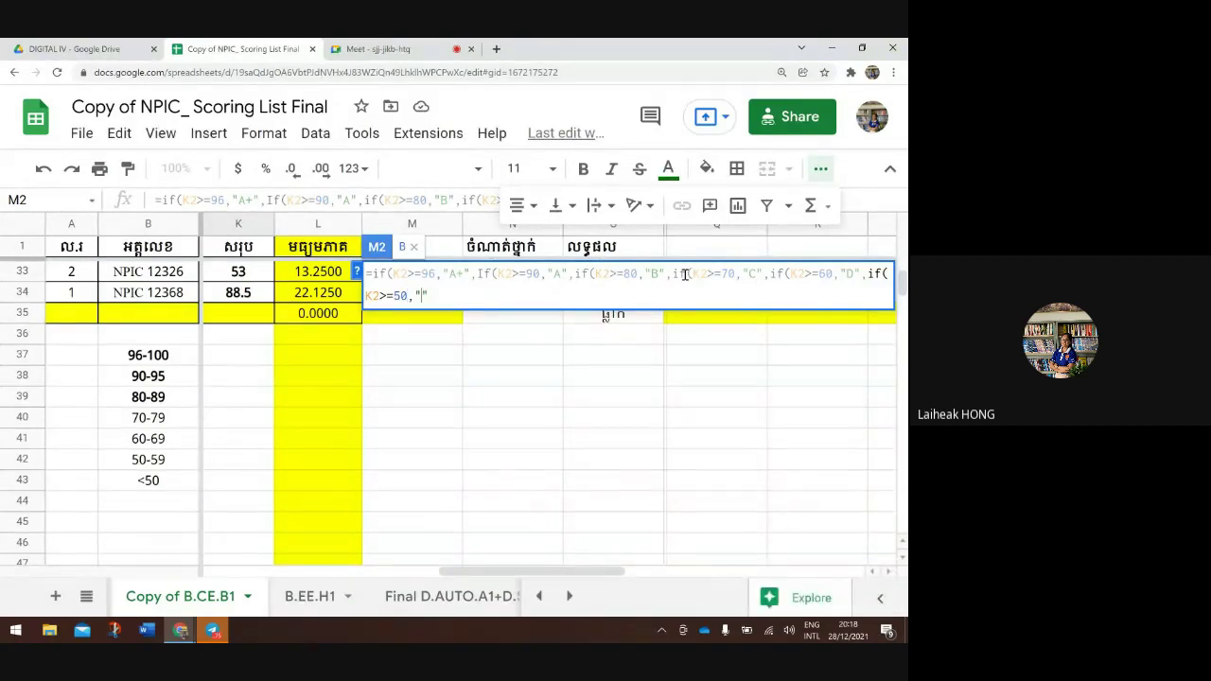
type("E\",")
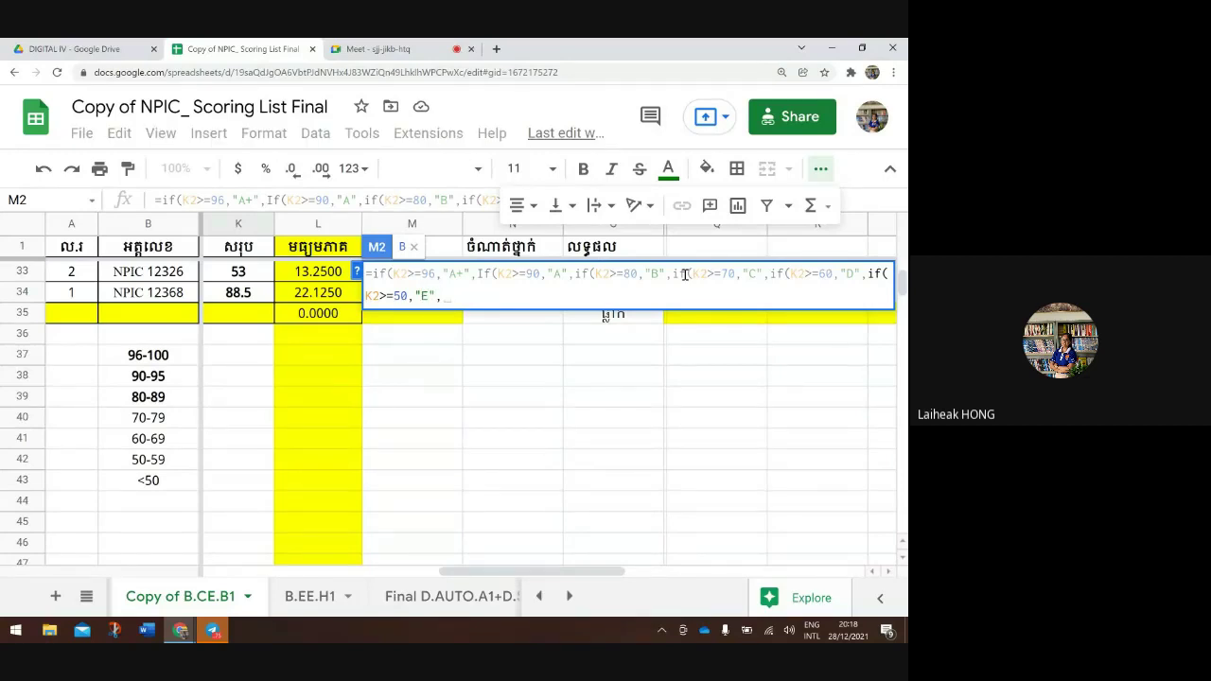
Finish the M2 formula with "F" as the fallback grade, close all six IF parentheses and commit it
type("\"")
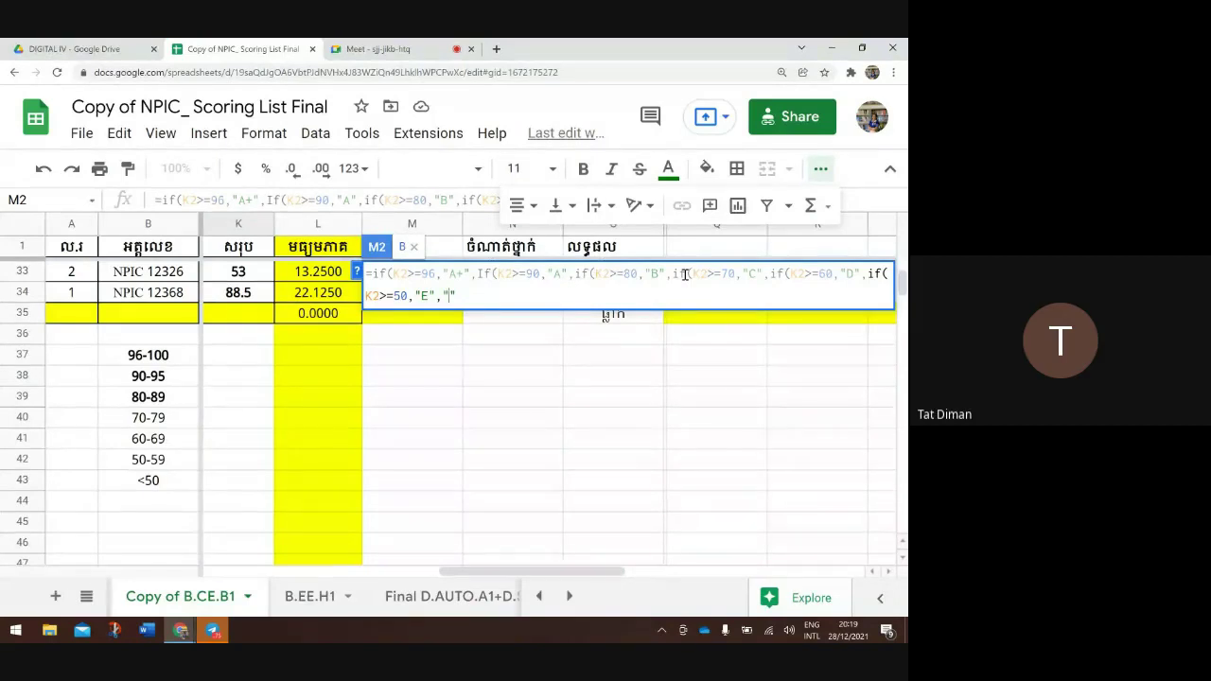
type("F")
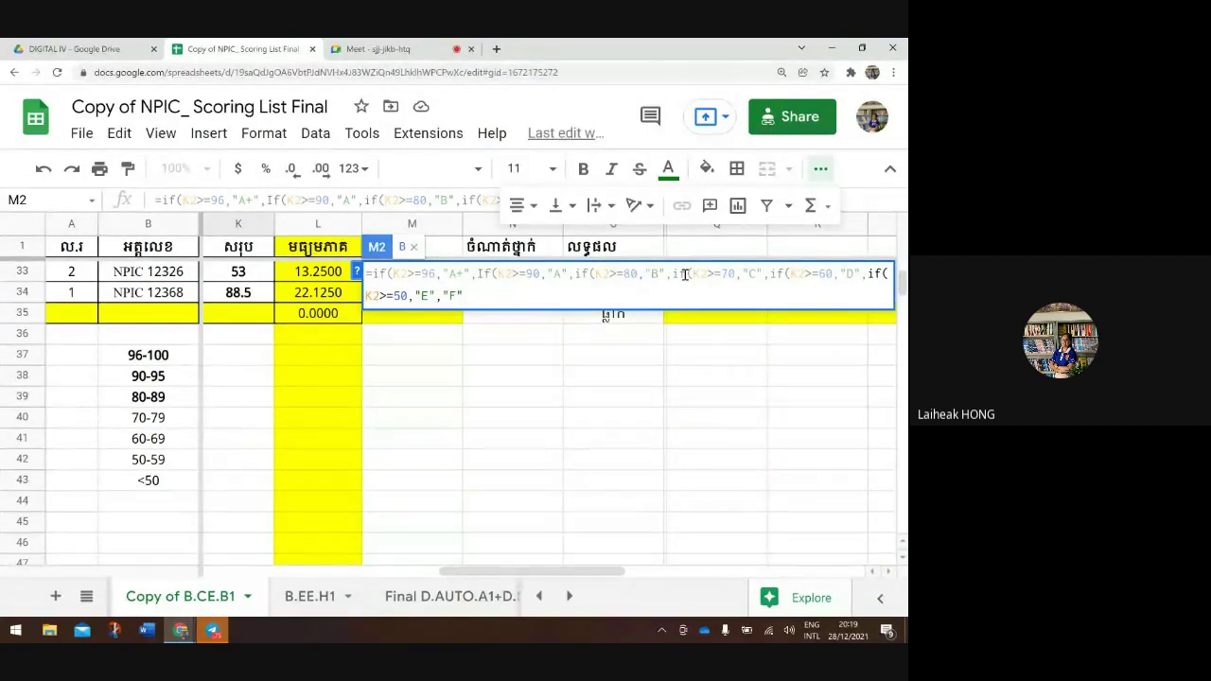
type(")))")
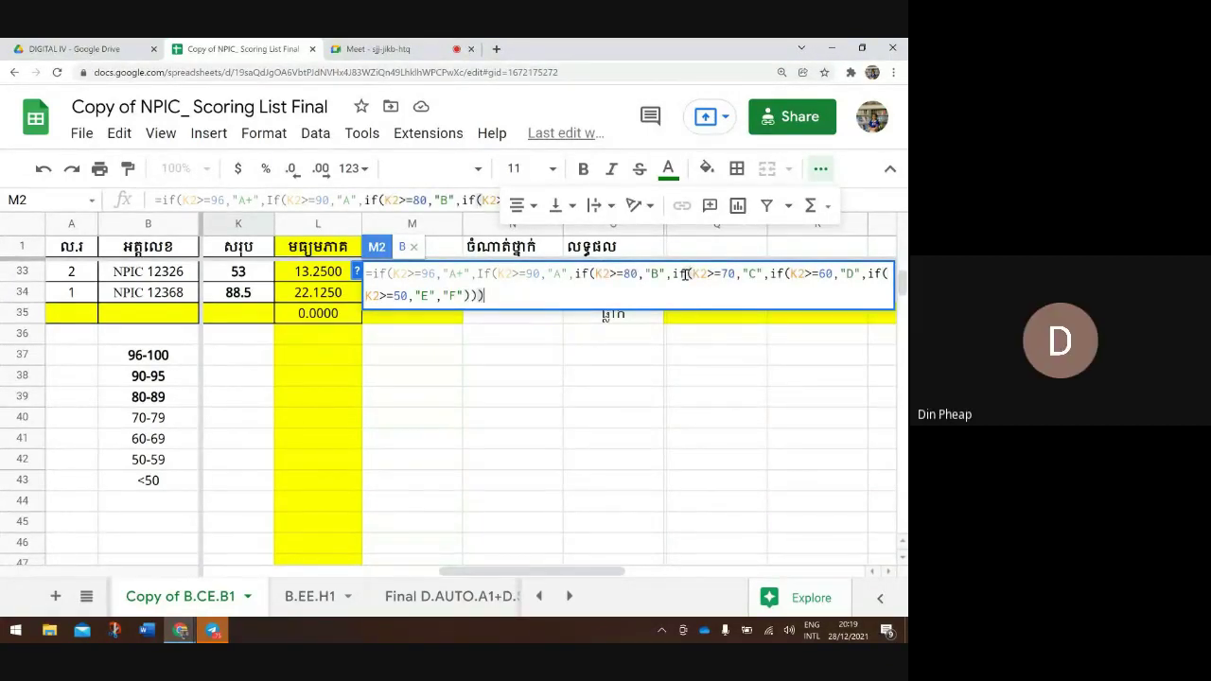
type("))")
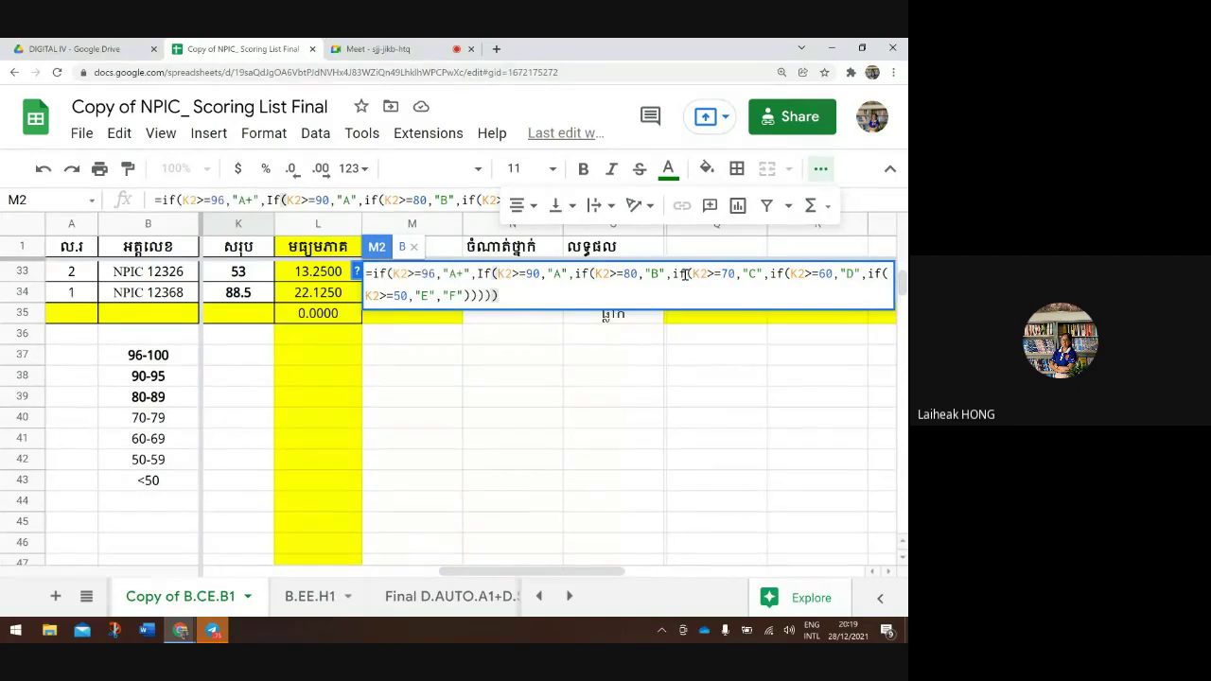
type(")")
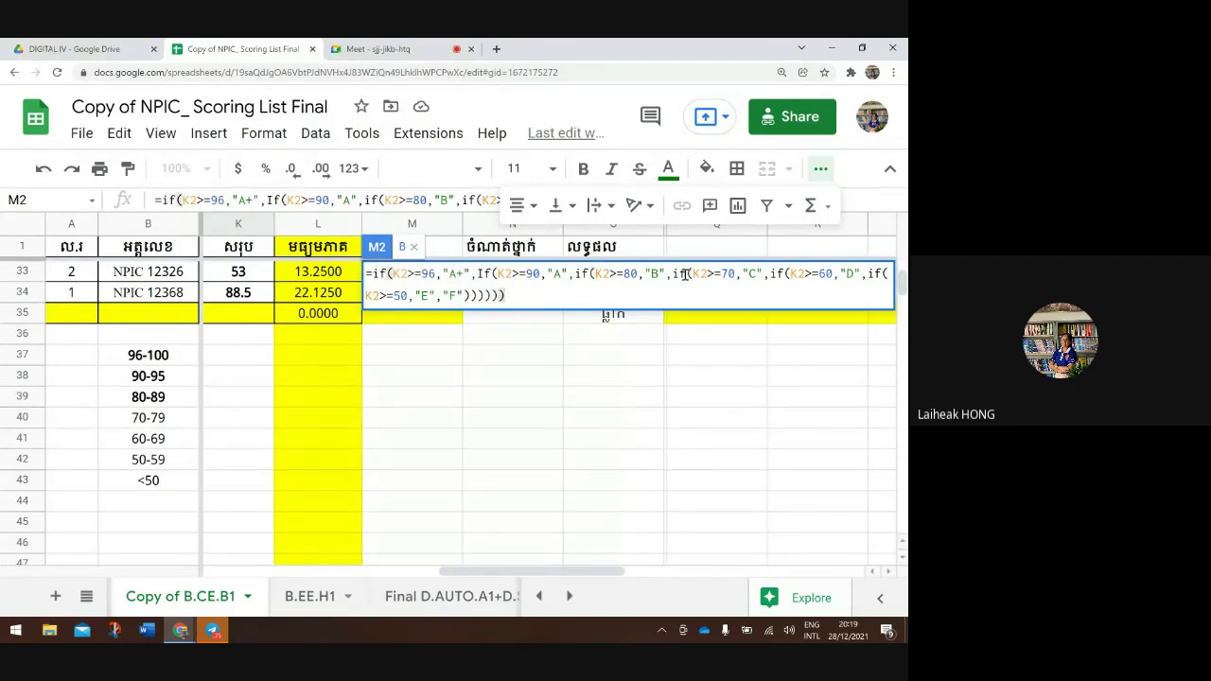
key("Return")
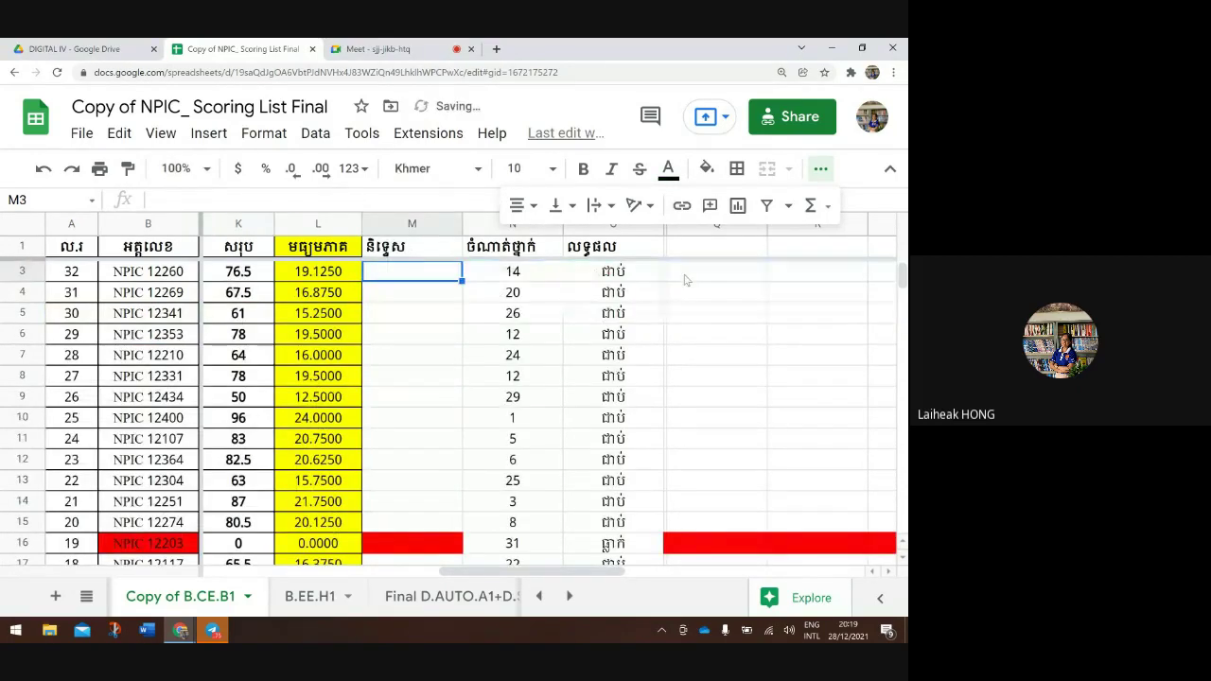
Fill the grade formula from M2 down the column through M35
scroll(445, 335, "up", 1)
left_click(442, 280)
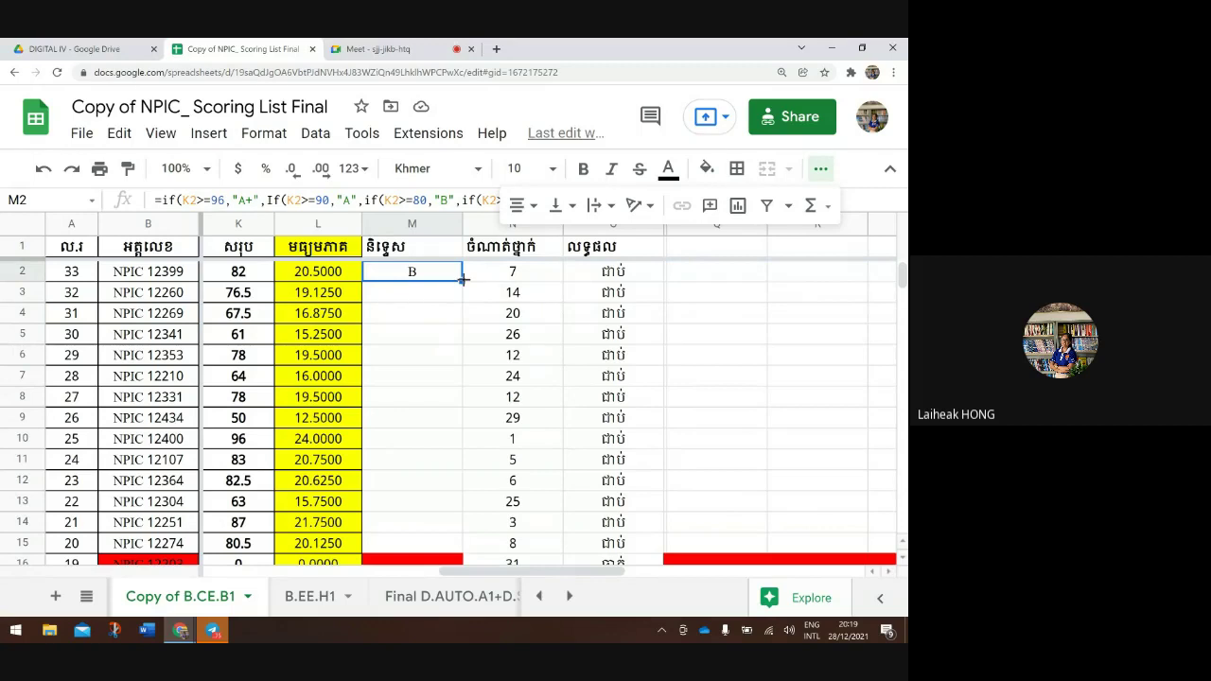
left_click_drag(464, 279, 441, 259)
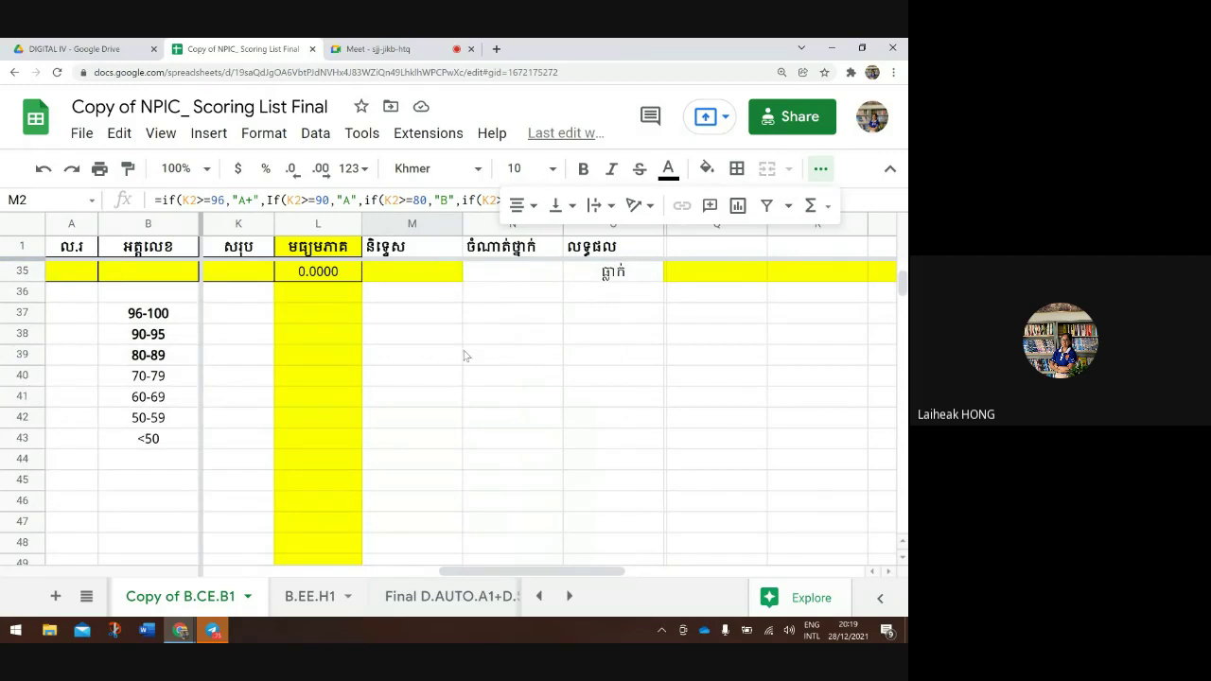
scroll(451, 442, "up", 2)
scroll(451, 441, "up", 9)
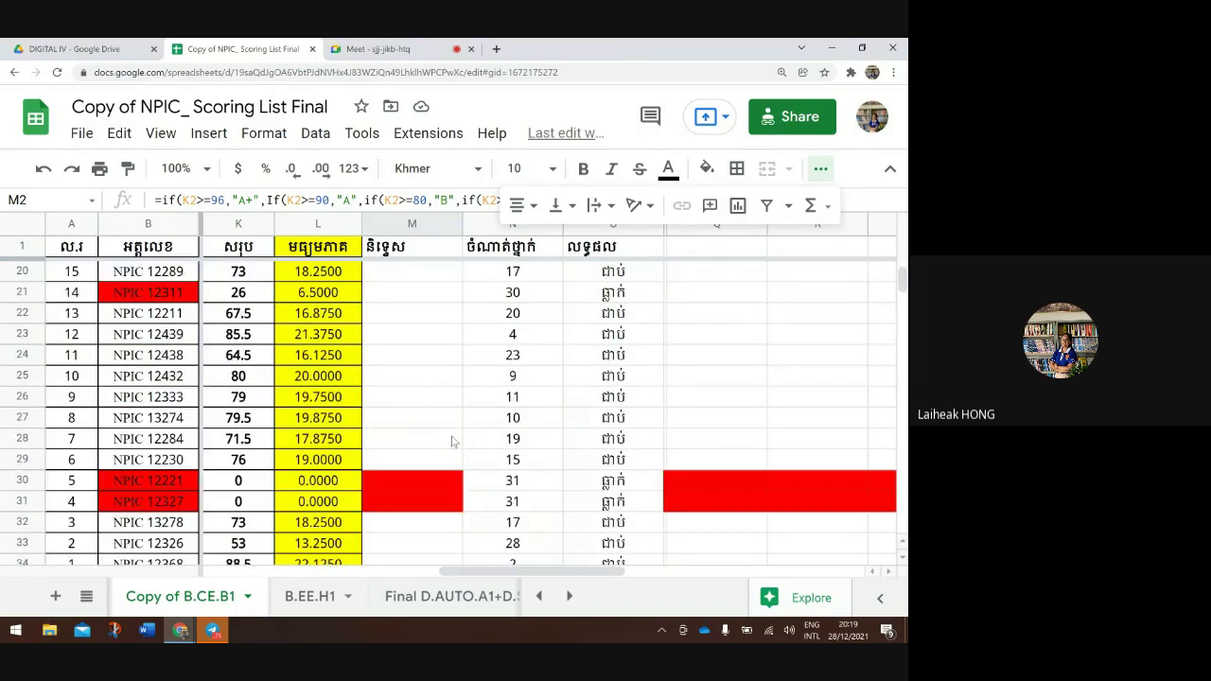
scroll(454, 437, "right", 3)
scroll(452, 441, "left", 5)
scroll(452, 442, "down", 2)
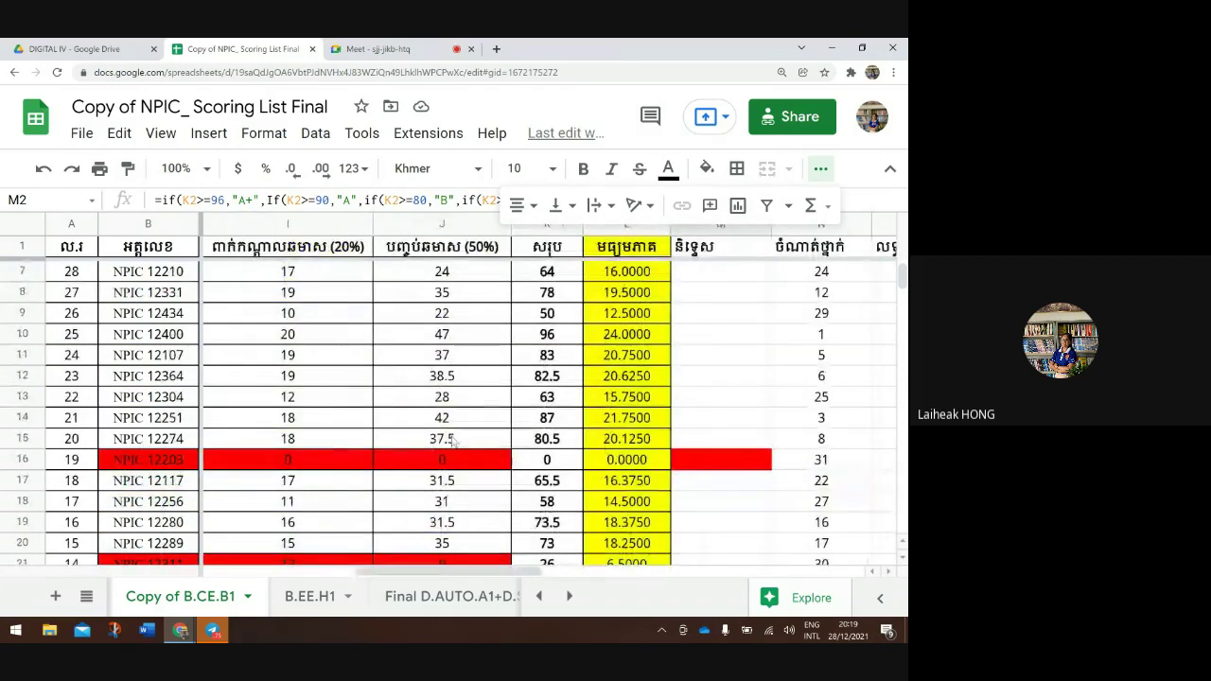
scroll(454, 441, "right", 1)
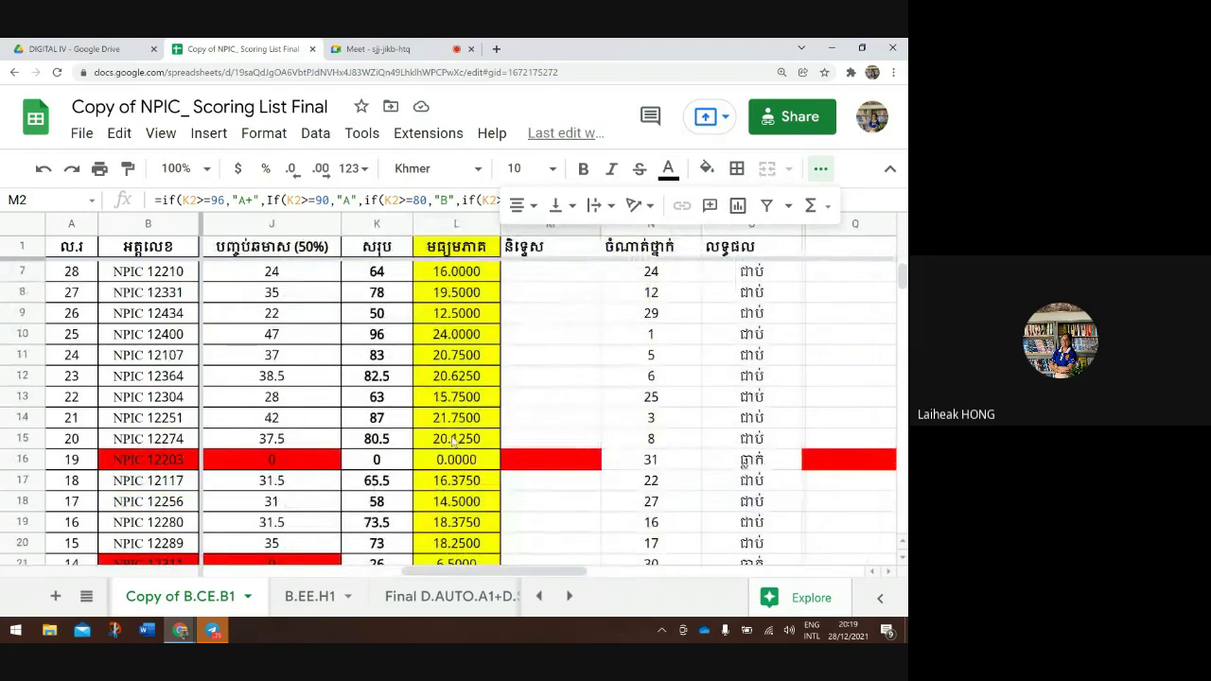
scroll(454, 440, "right", 2)
scroll(360, 350, "up", 2)
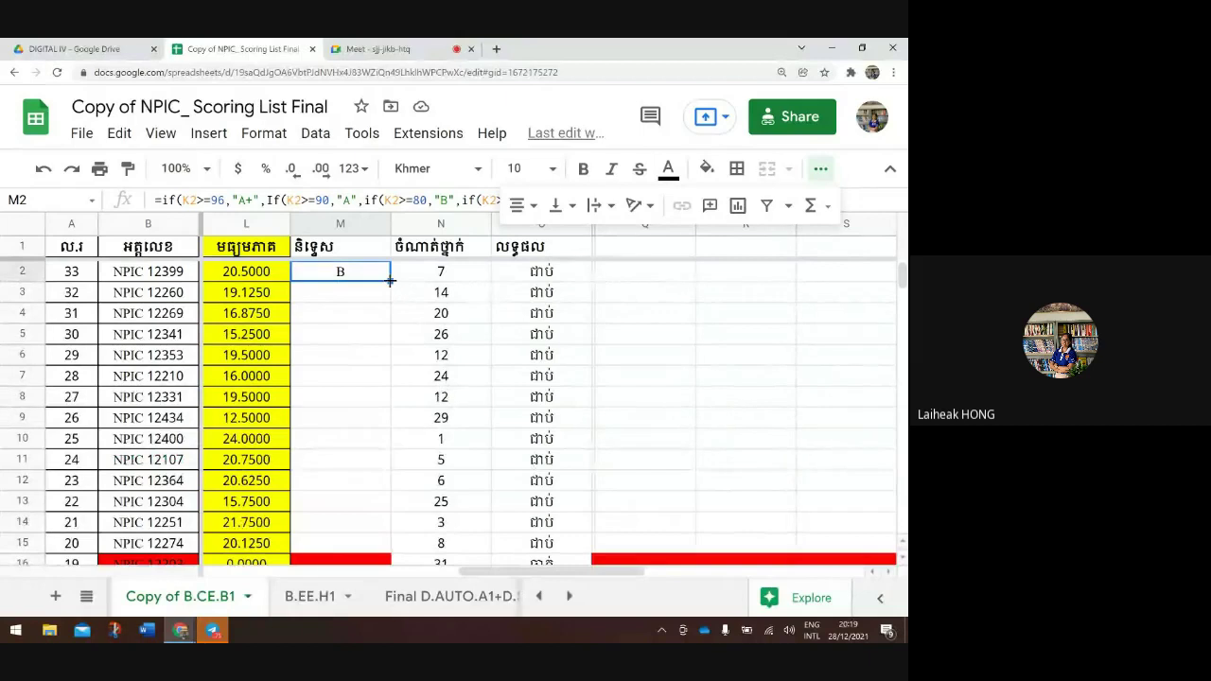
left_click_drag(390, 280, 370, 416)
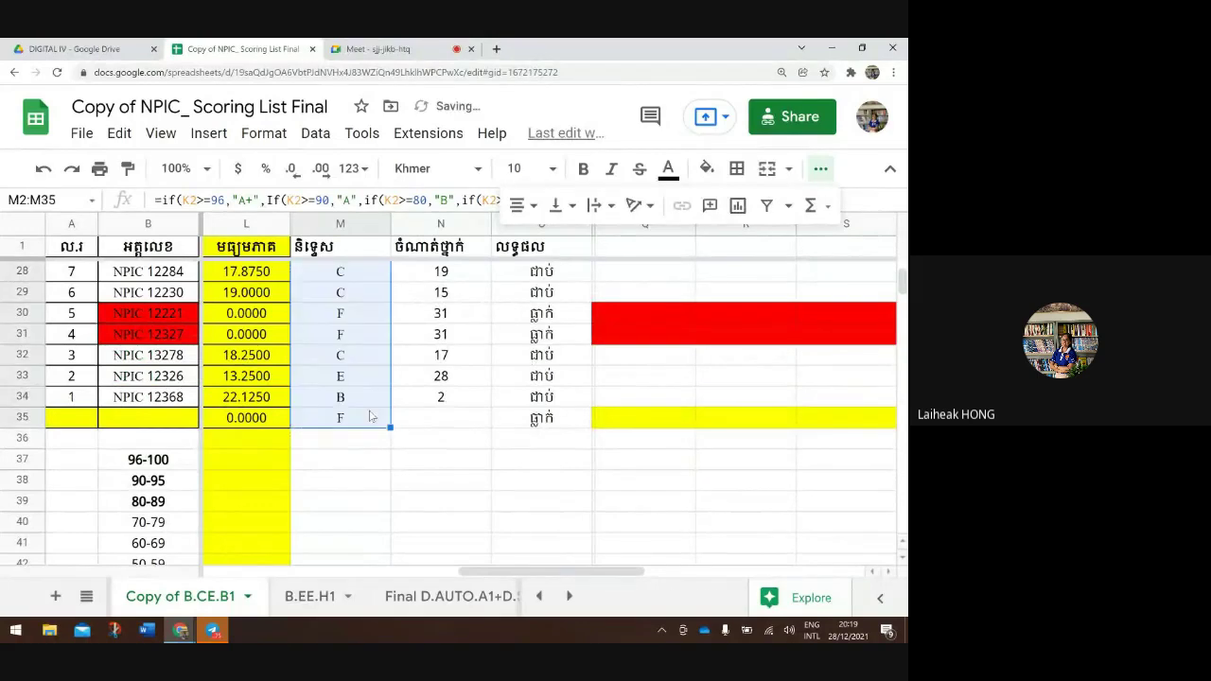
Examine the filled grades in column M, including M31, M30 and M26, and compare the row 26 grade with its total in K26
left_click(378, 448)
scroll(378, 448, "up", 1)
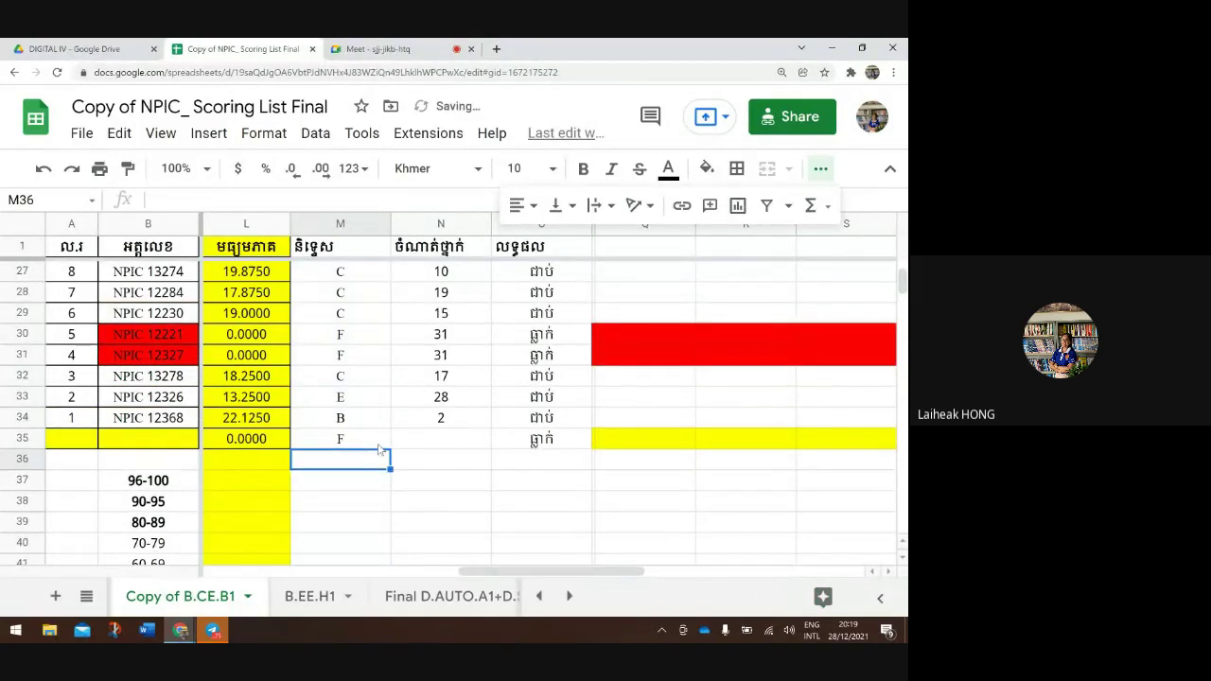
left_click(369, 364)
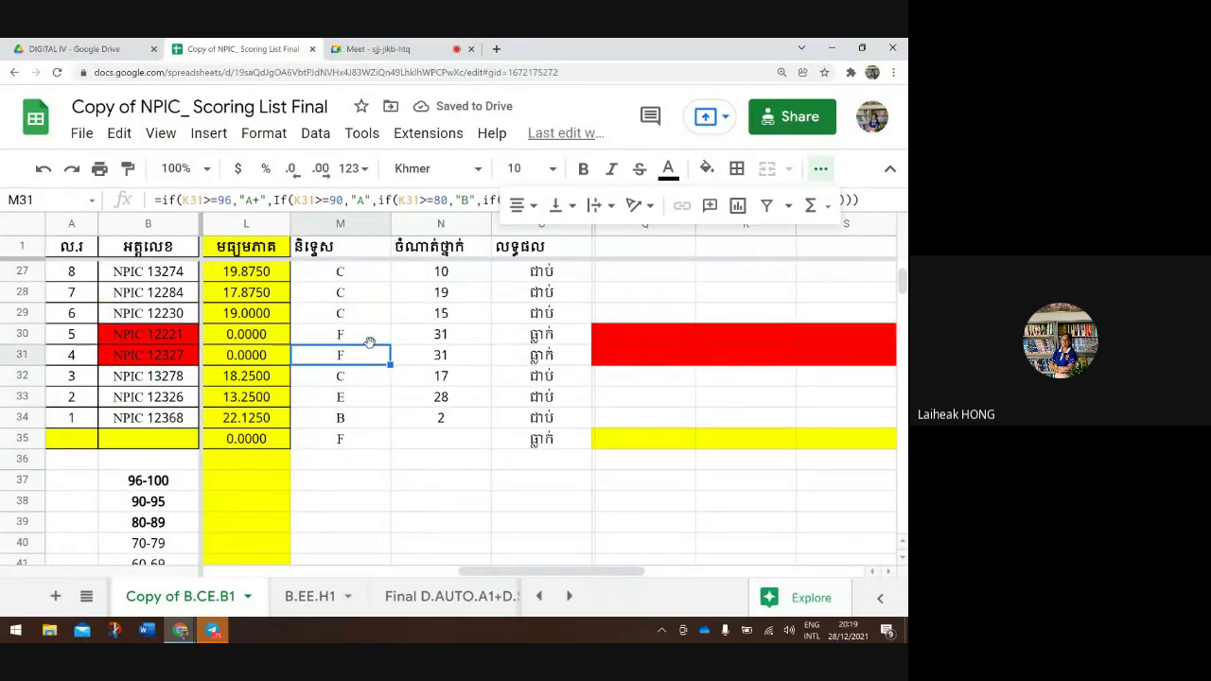
left_click(370, 343)
scroll(371, 343, "up", 1)
scroll(370, 345, "up", 2)
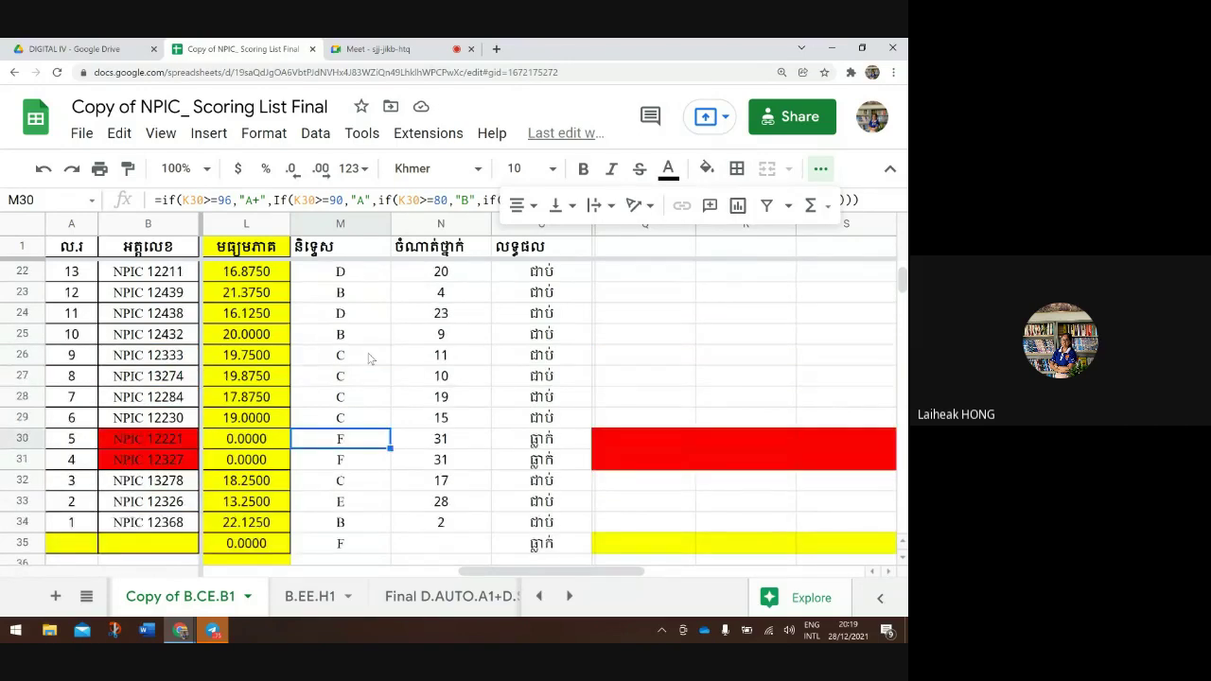
left_click(370, 357)
scroll(369, 357, "left", 1)
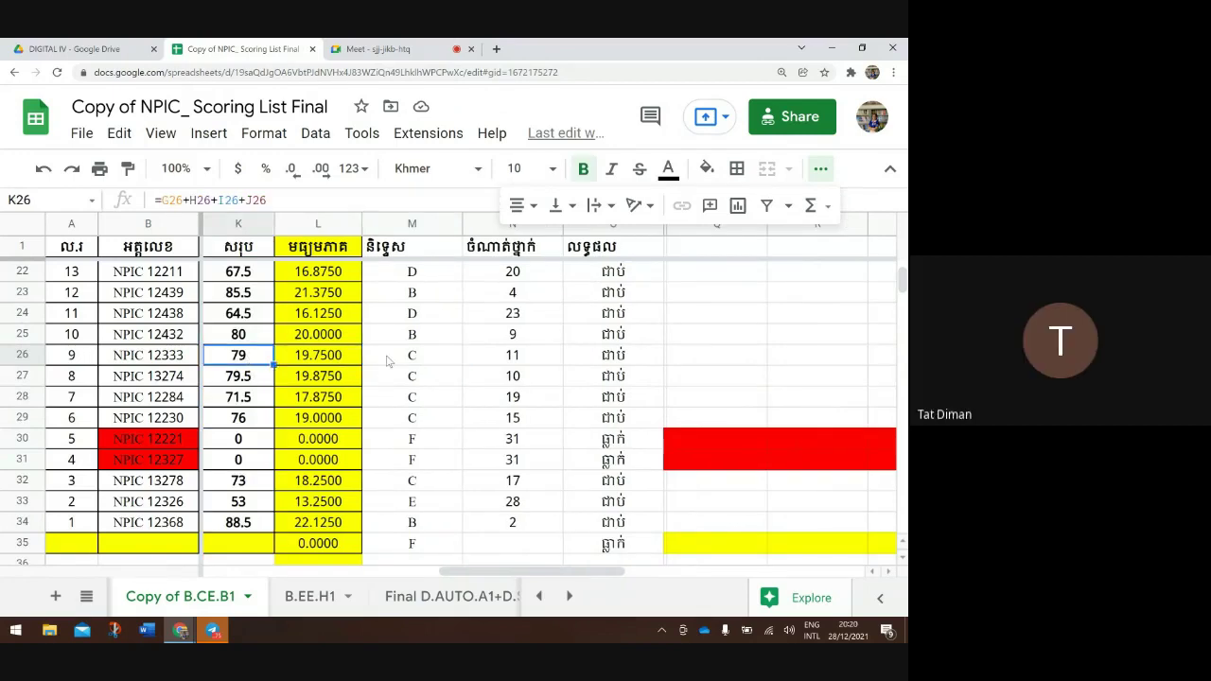
scroll(390, 363, "left", 1)
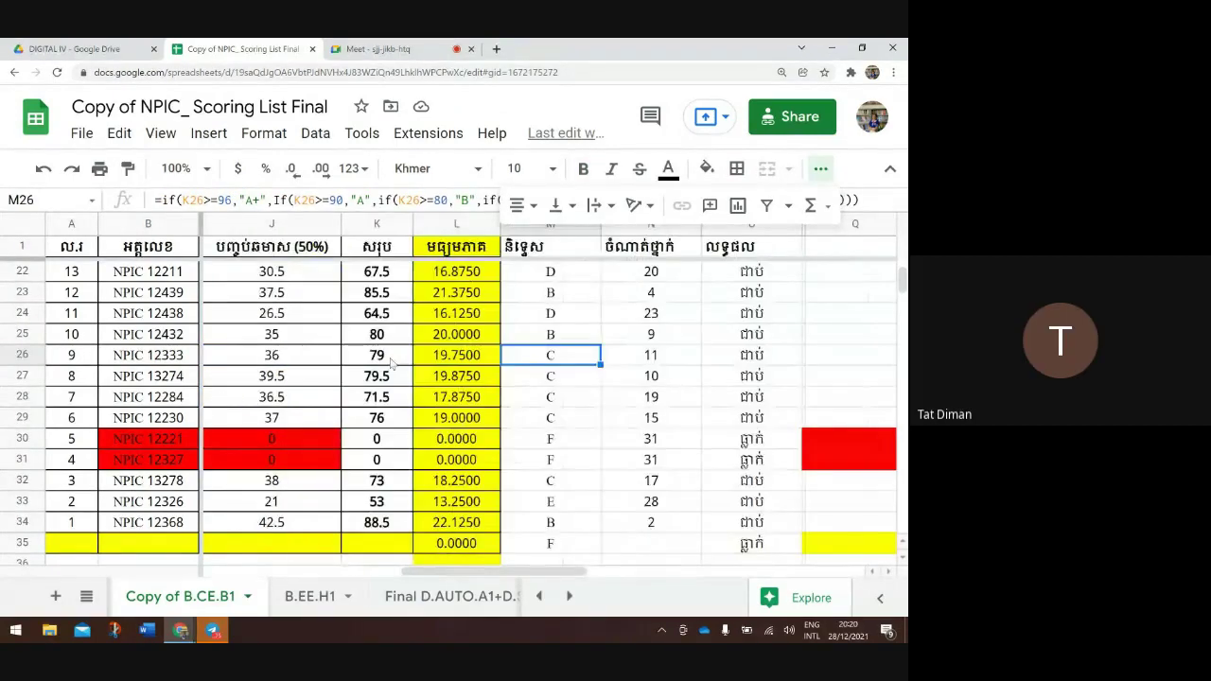
left_click(387, 358)
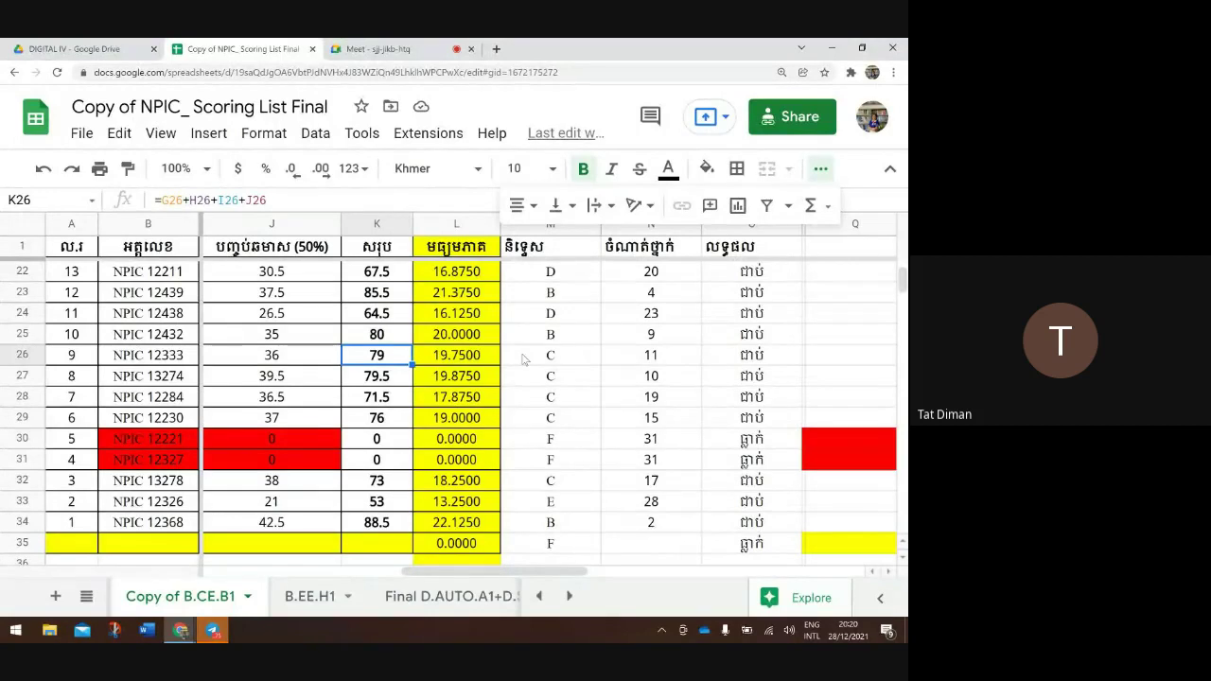
Show the complete nested IF grade formula of M2 and select its entire text
scroll(523, 358, "up", 7)
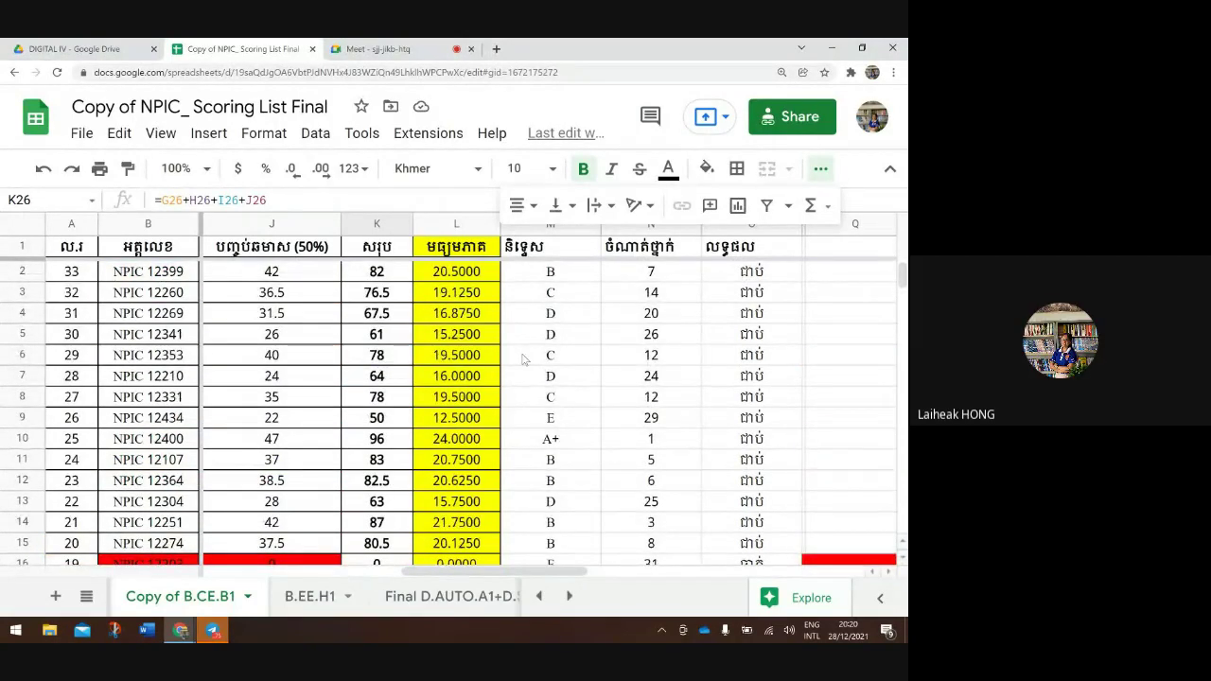
left_click(519, 275)
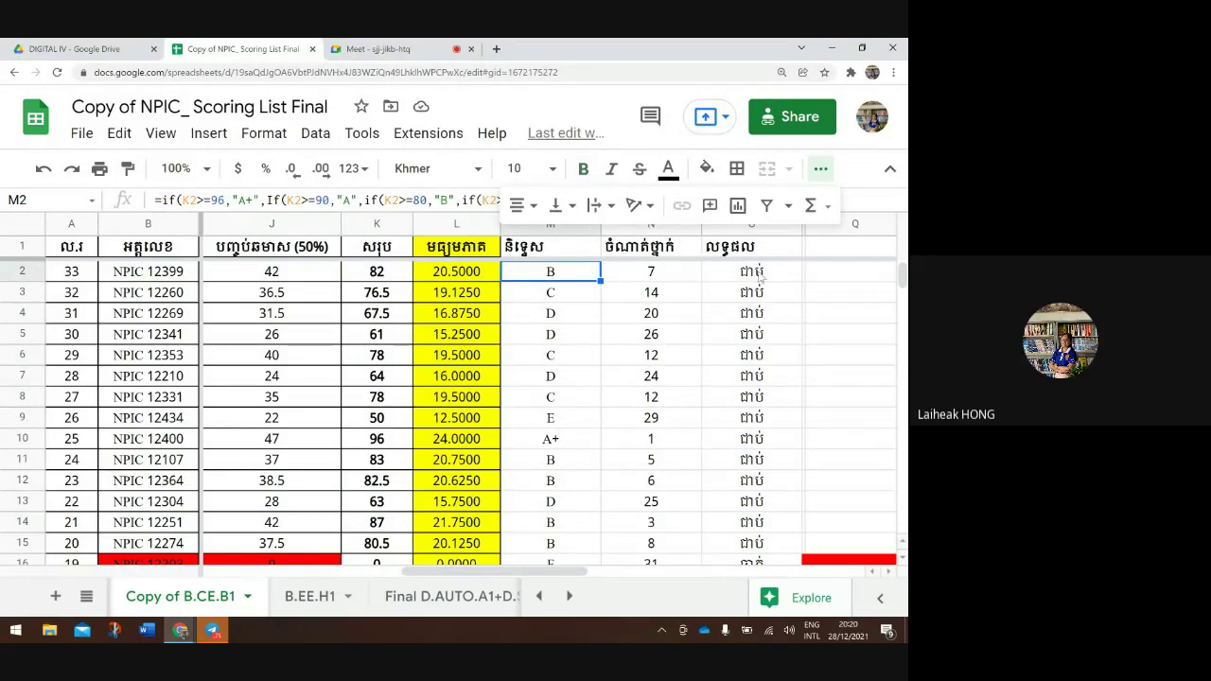
left_click(821, 170)
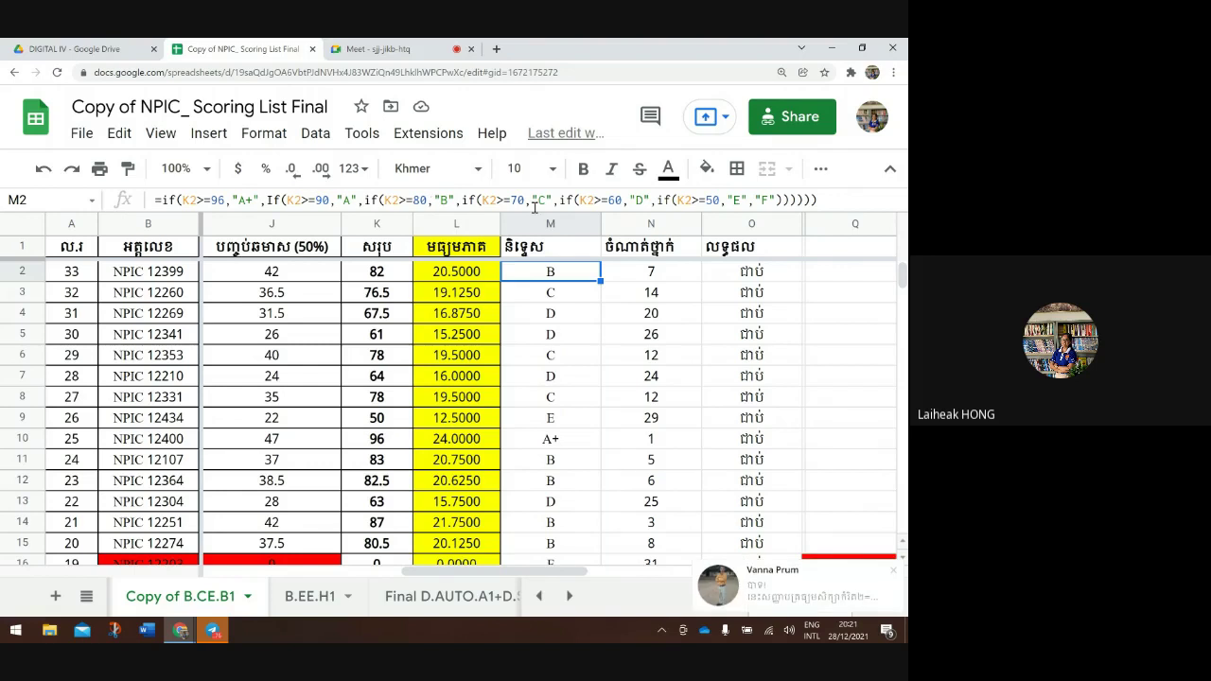
left_click(819, 202)
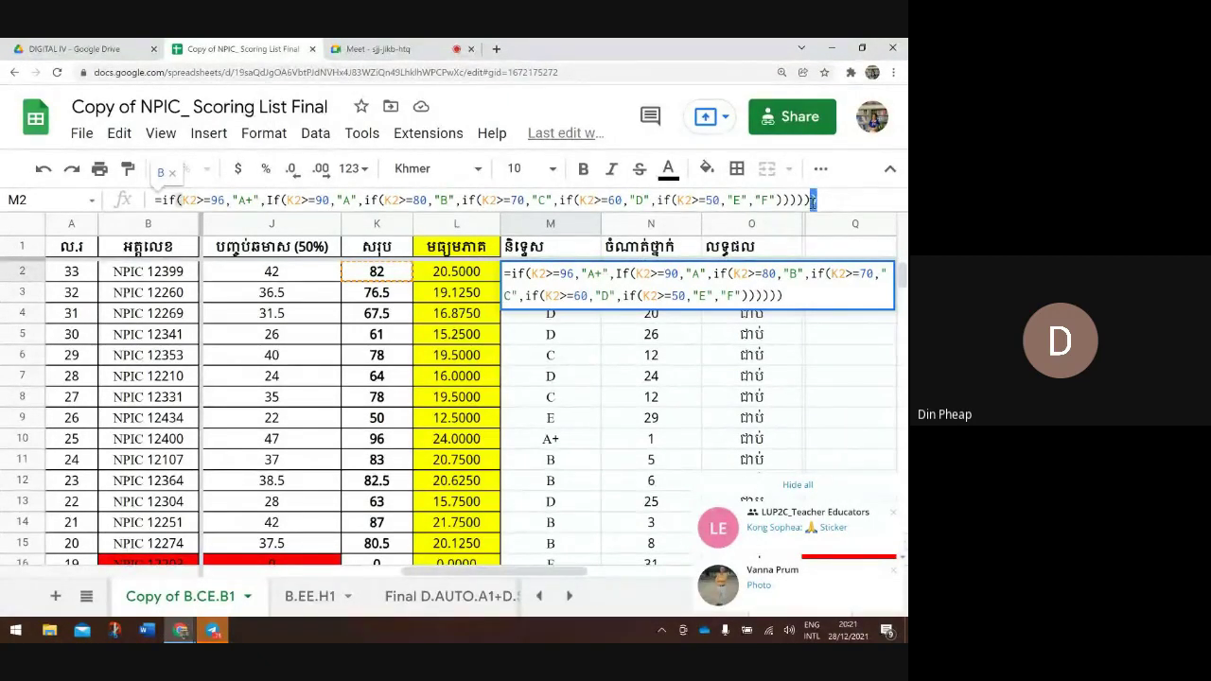
left_click_drag(815, 200, 148, 208)
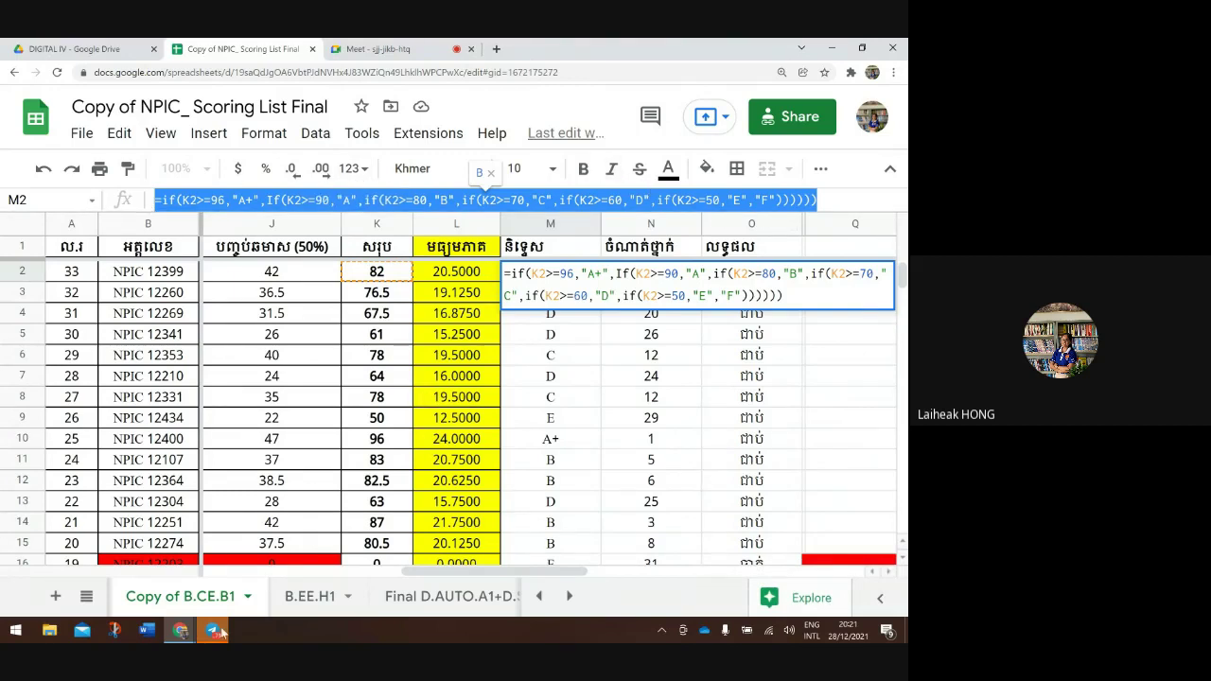
Switch to Telegram to look through the chat list and return to the scoring spreadsheet
left_click(216, 631)
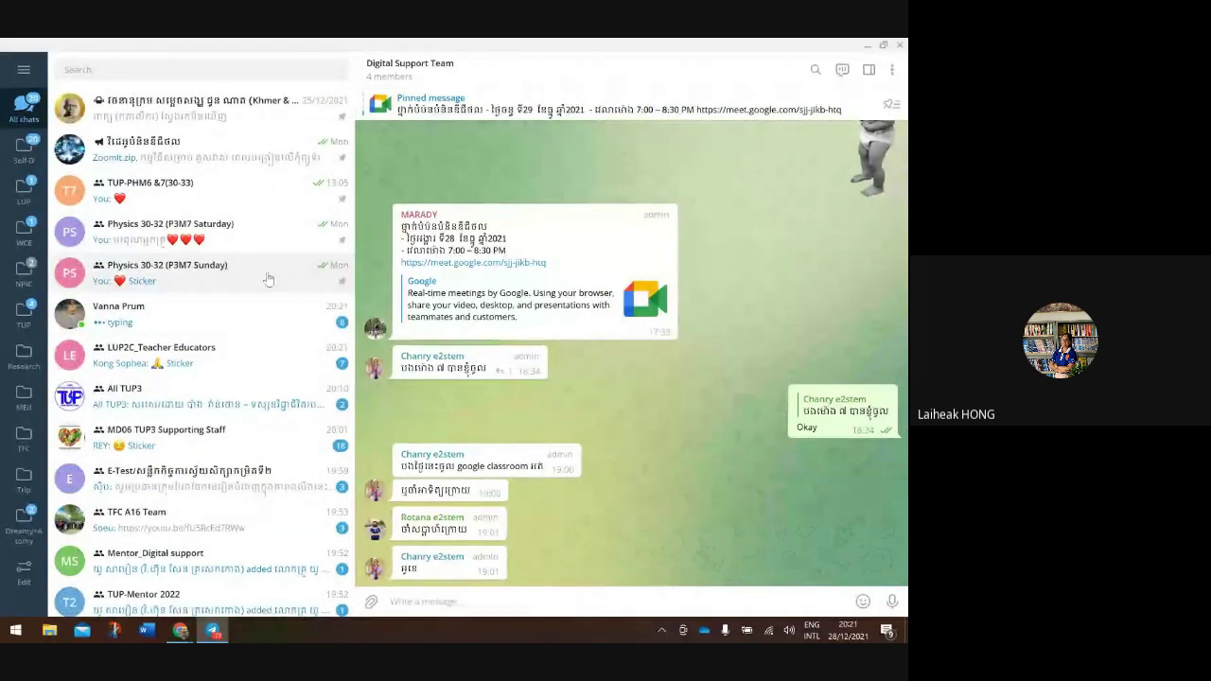
scroll(237, 433, "down", 1)
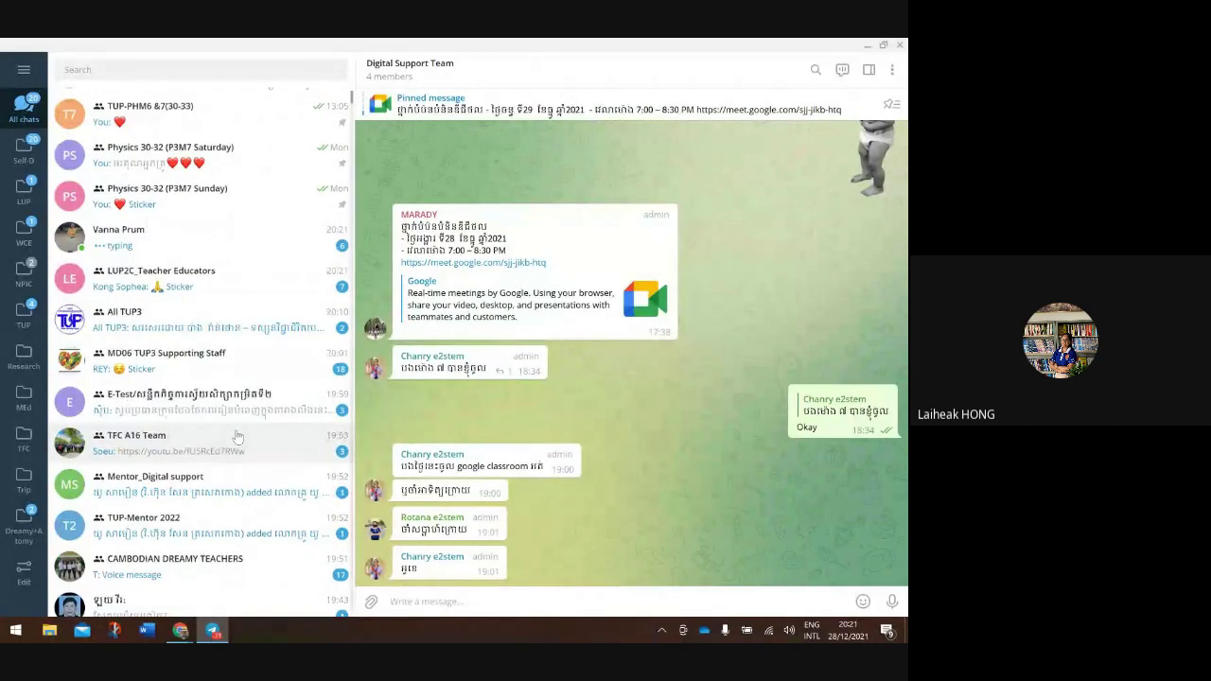
scroll(238, 435, "down", 3)
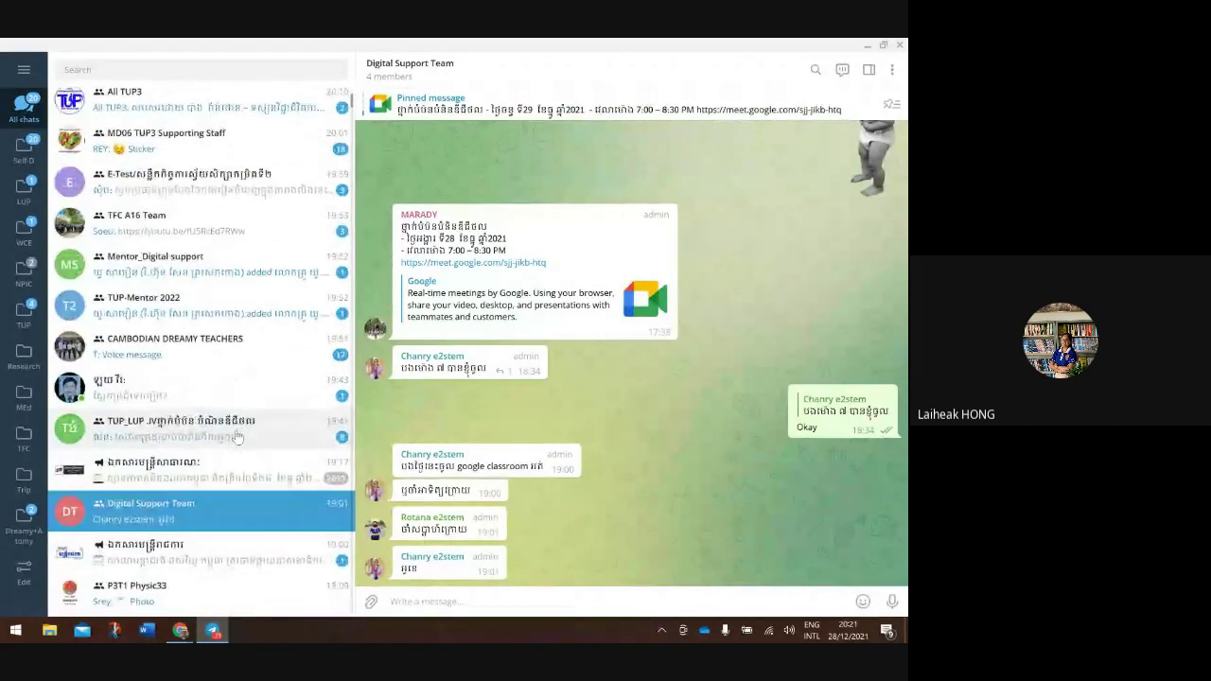
scroll(237, 436, "down", 1)
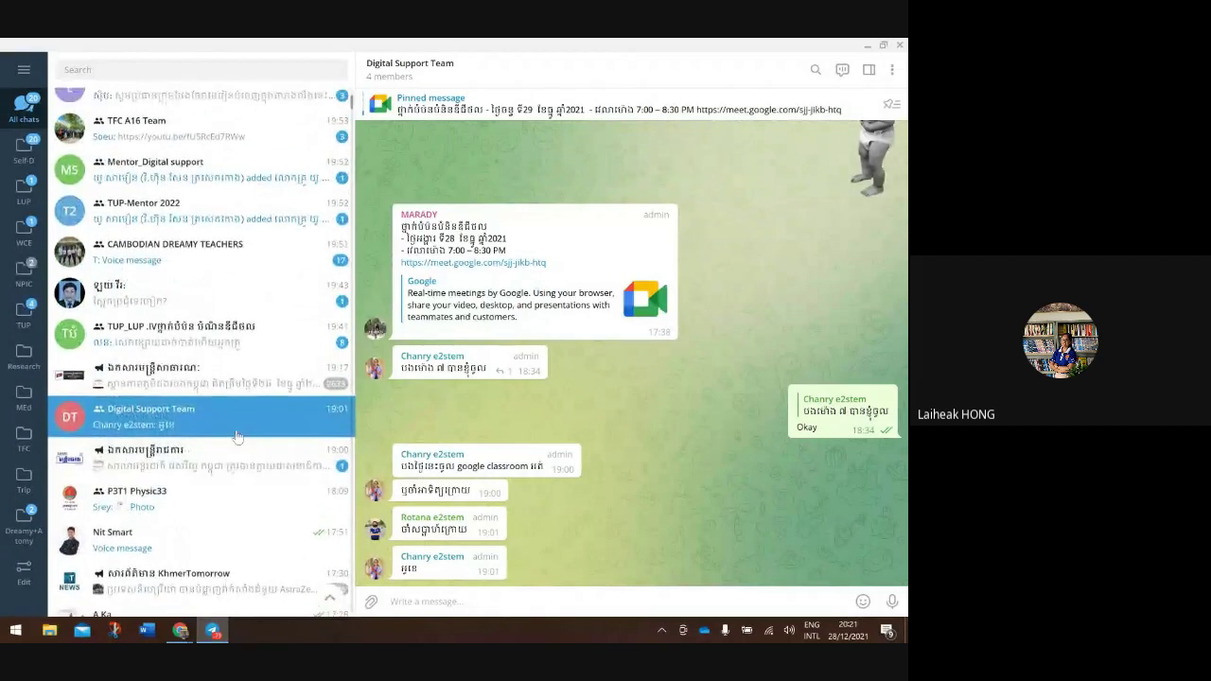
scroll(238, 436, "up", 5)
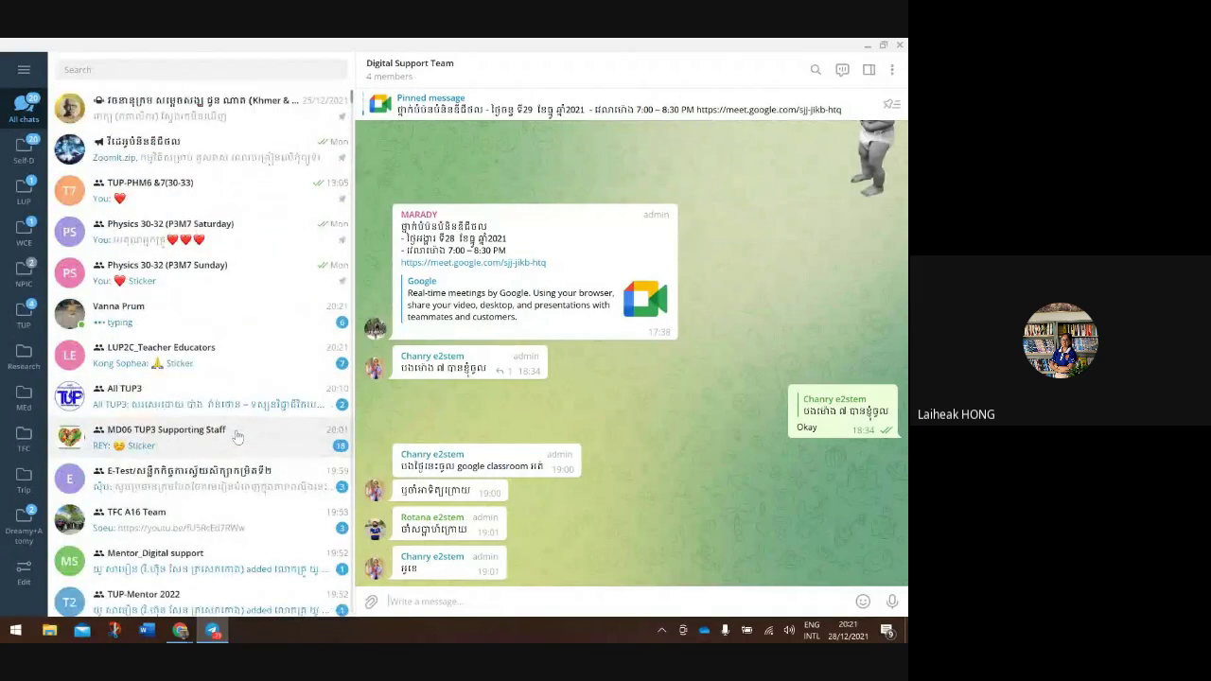
scroll(237, 436, "down", 1)
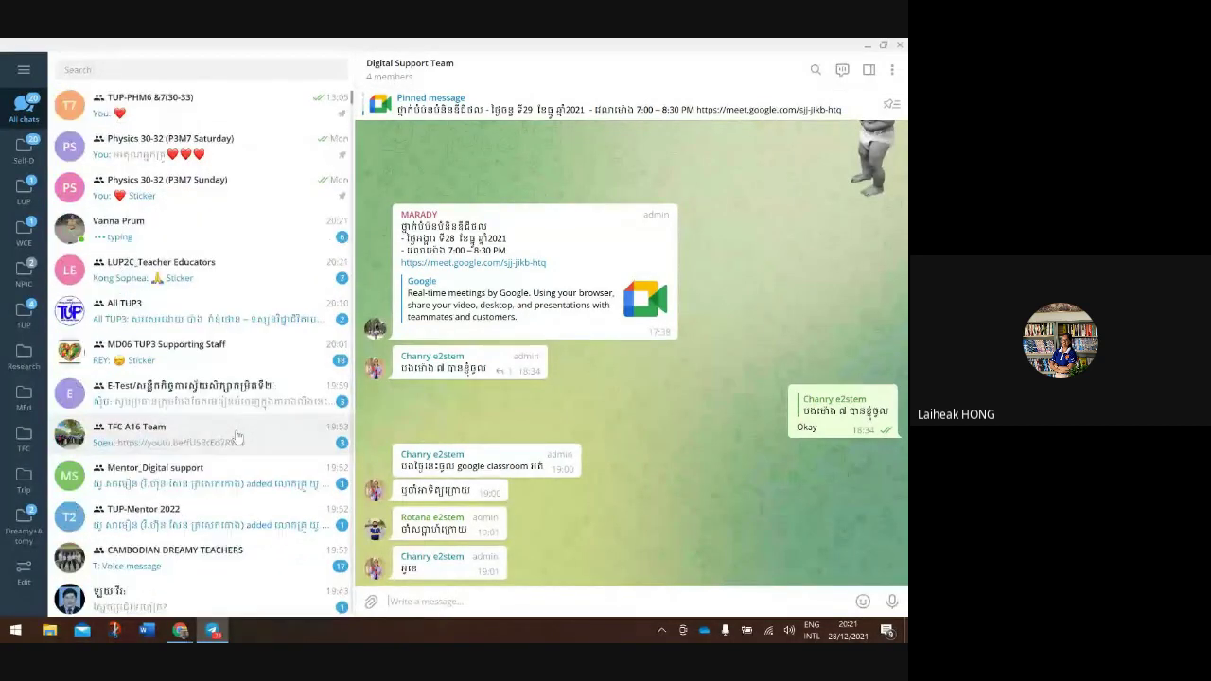
scroll(237, 436, "up", 1)
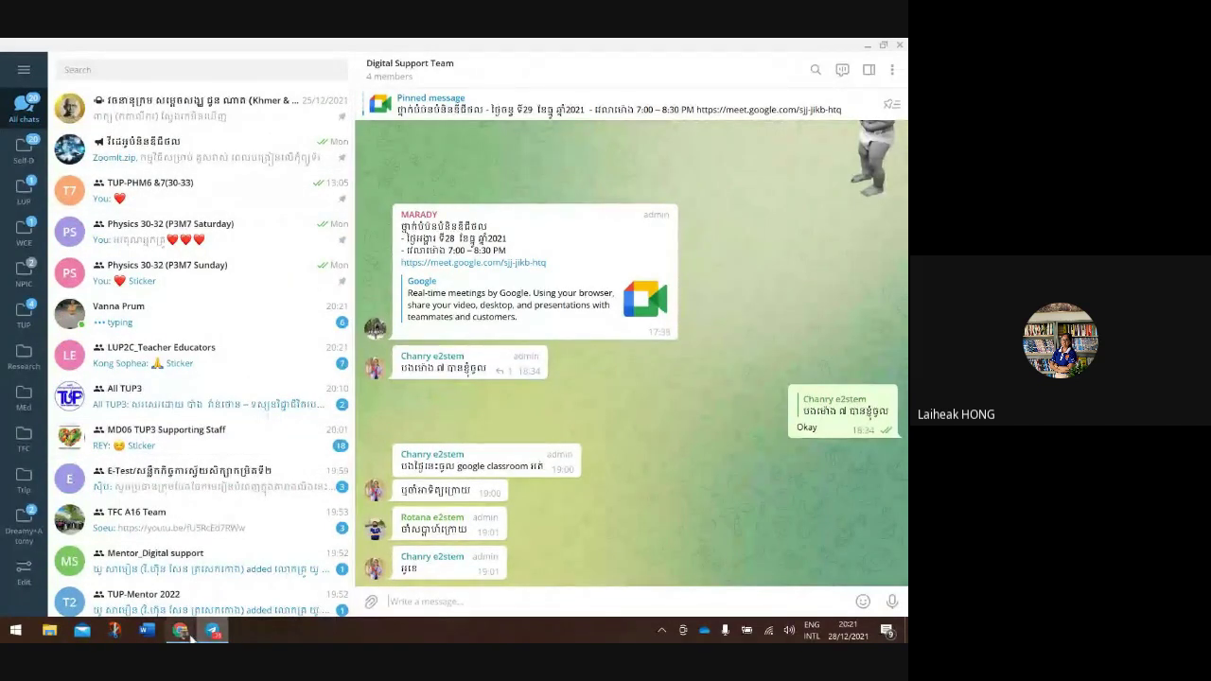
mouse_move(184, 632)
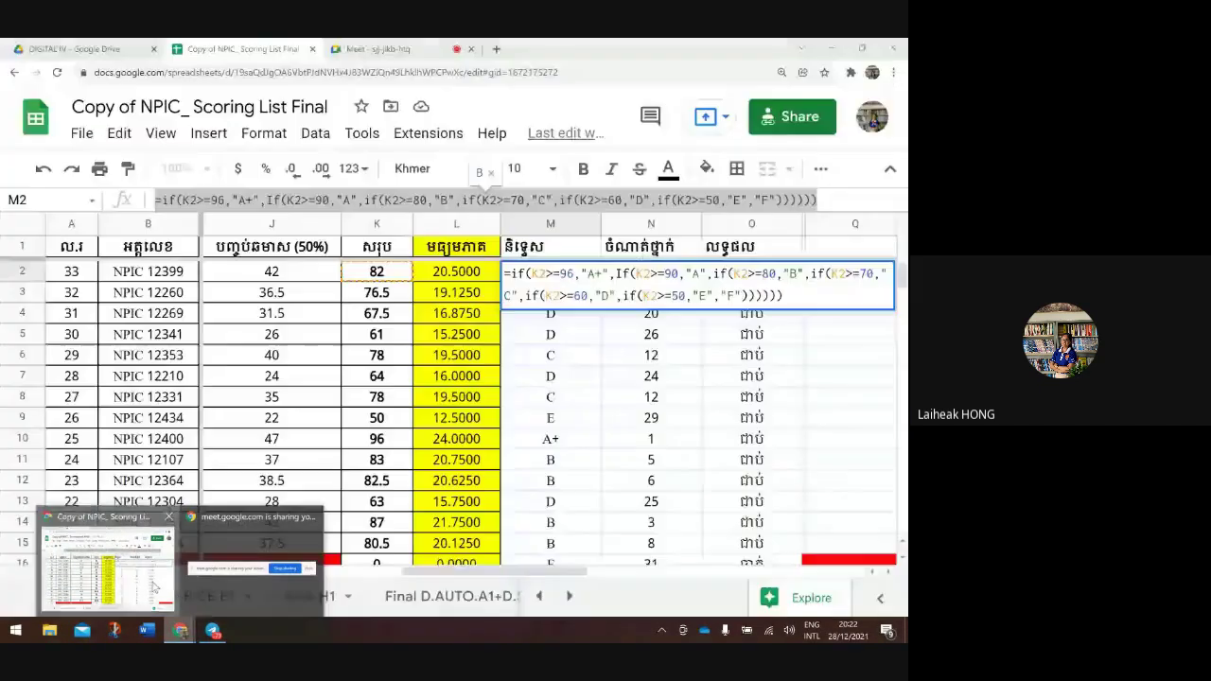
left_click(154, 589)
Leave formula editing and inspect the rank formulas in N7 and N2, the grade formula in M2 and the M1 header
left_click(616, 381)
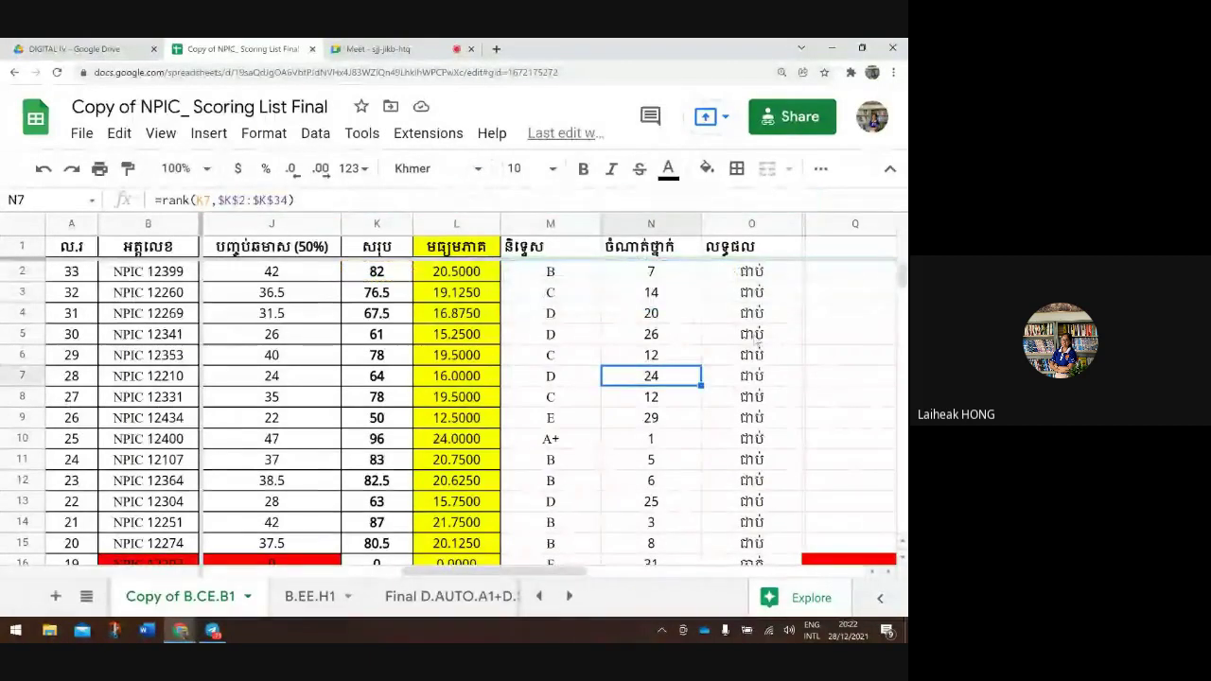
left_click(663, 276)
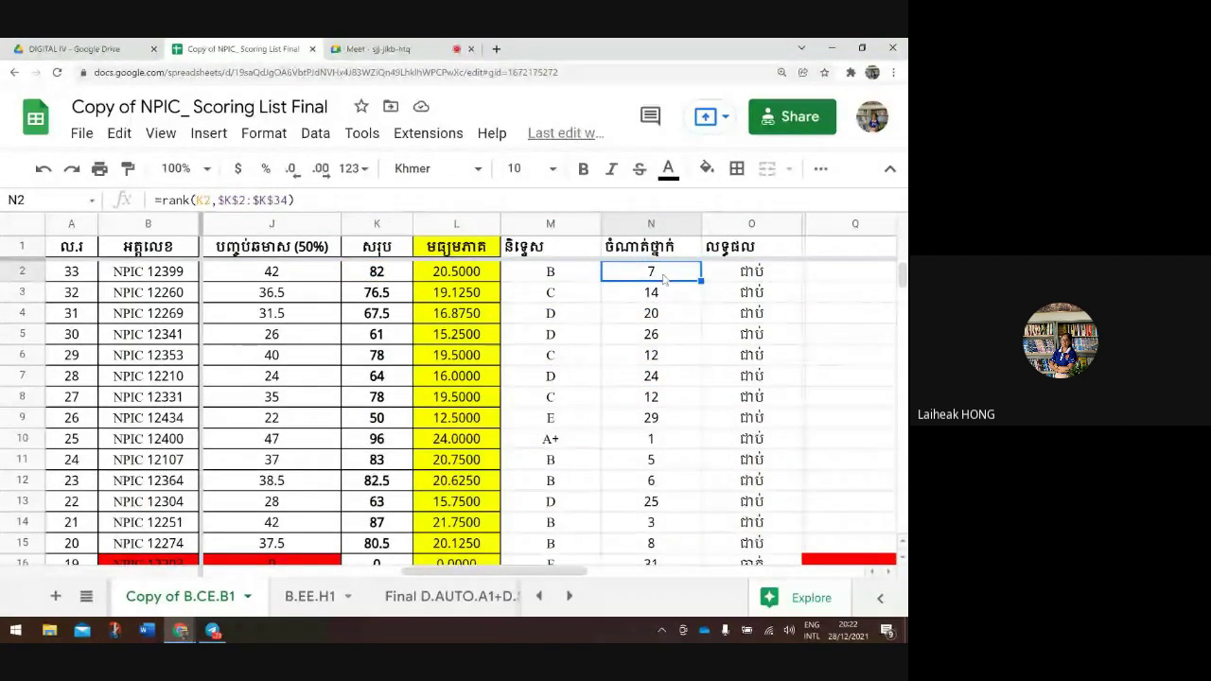
left_click(562, 266)
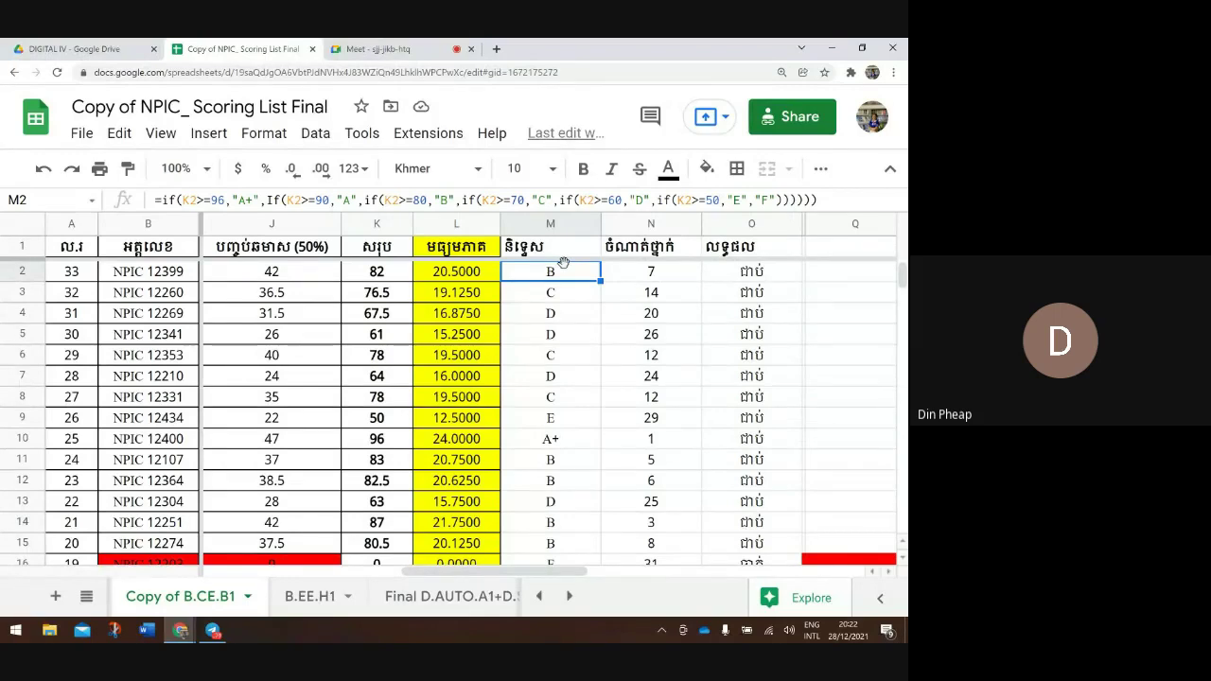
left_click(569, 247)
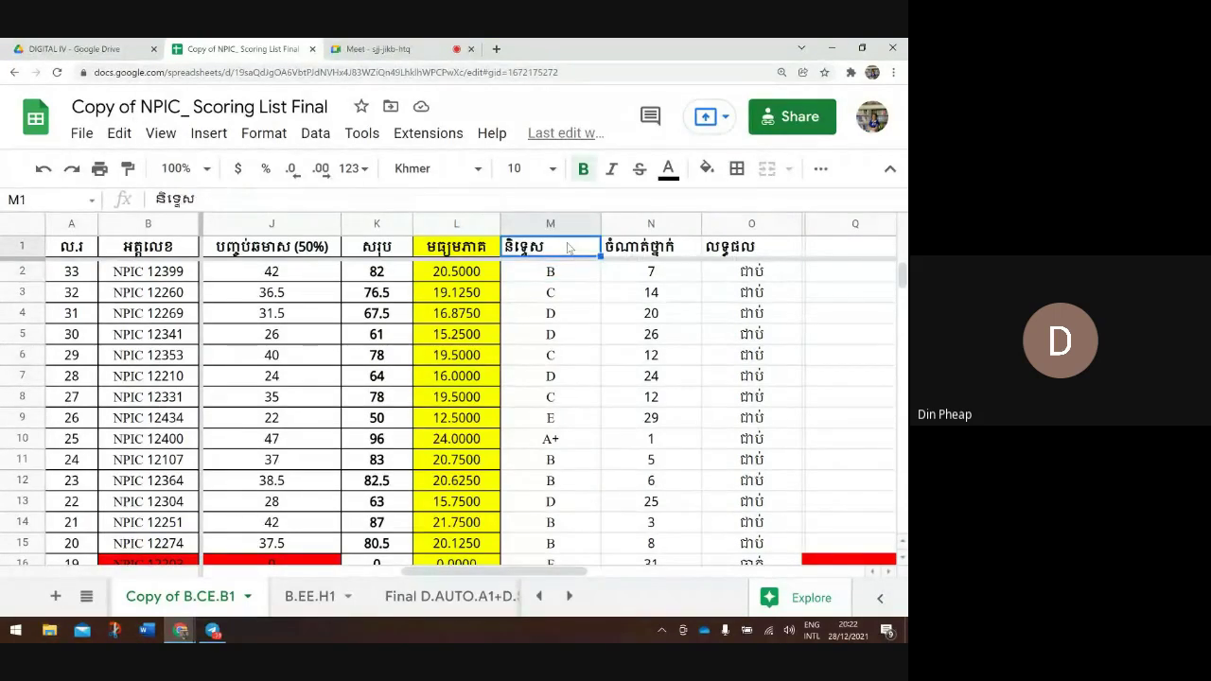
Examine how the K reference shifts in the grade formulas from M2 through M5 and compare the grades with their totals
left_click(565, 278)
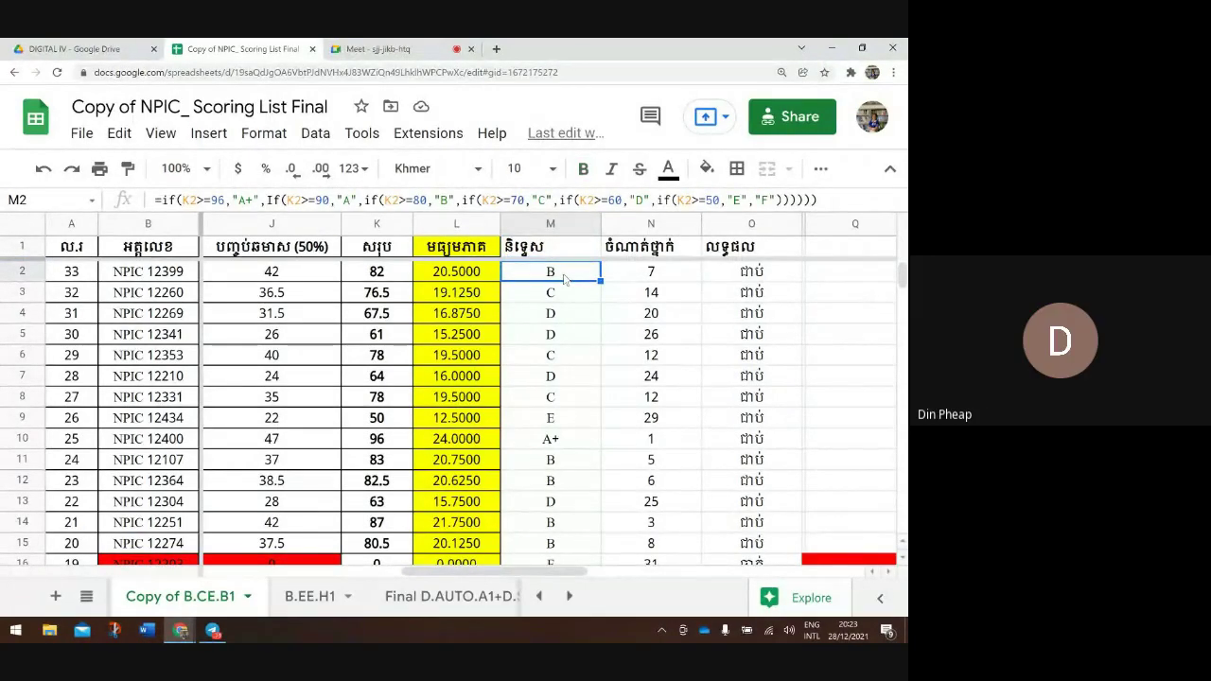
left_click(562, 298)
left_click(563, 316)
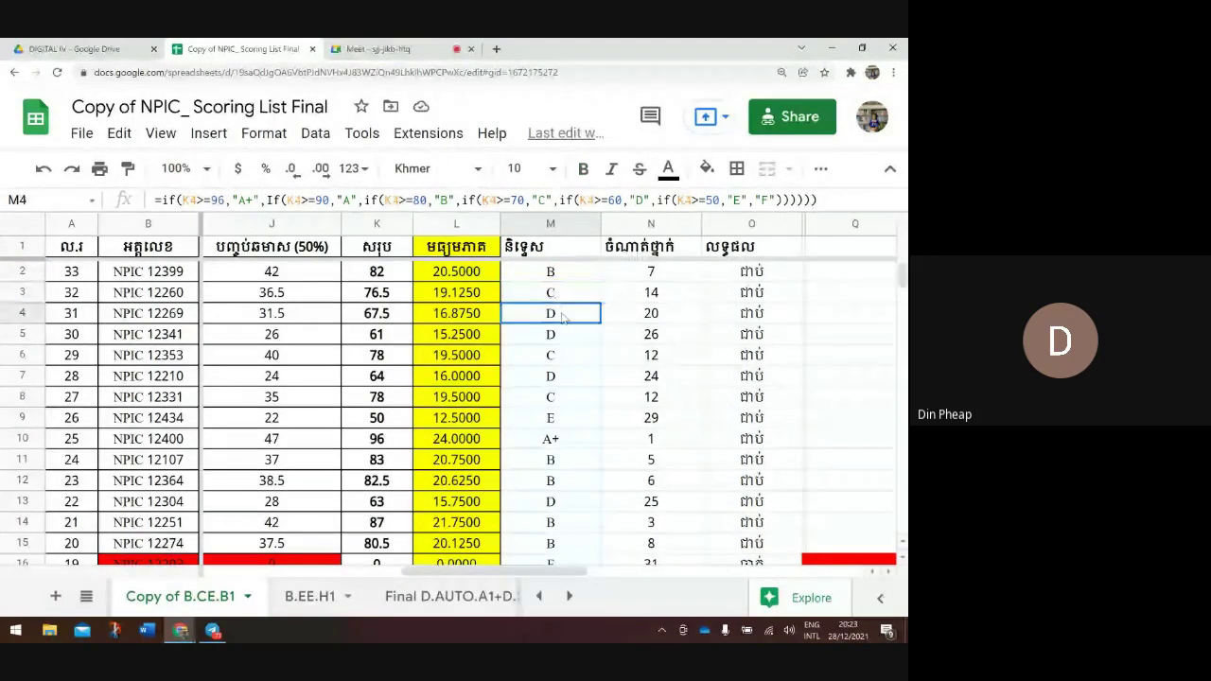
left_click(562, 336)
scroll(564, 336, "down", 1)
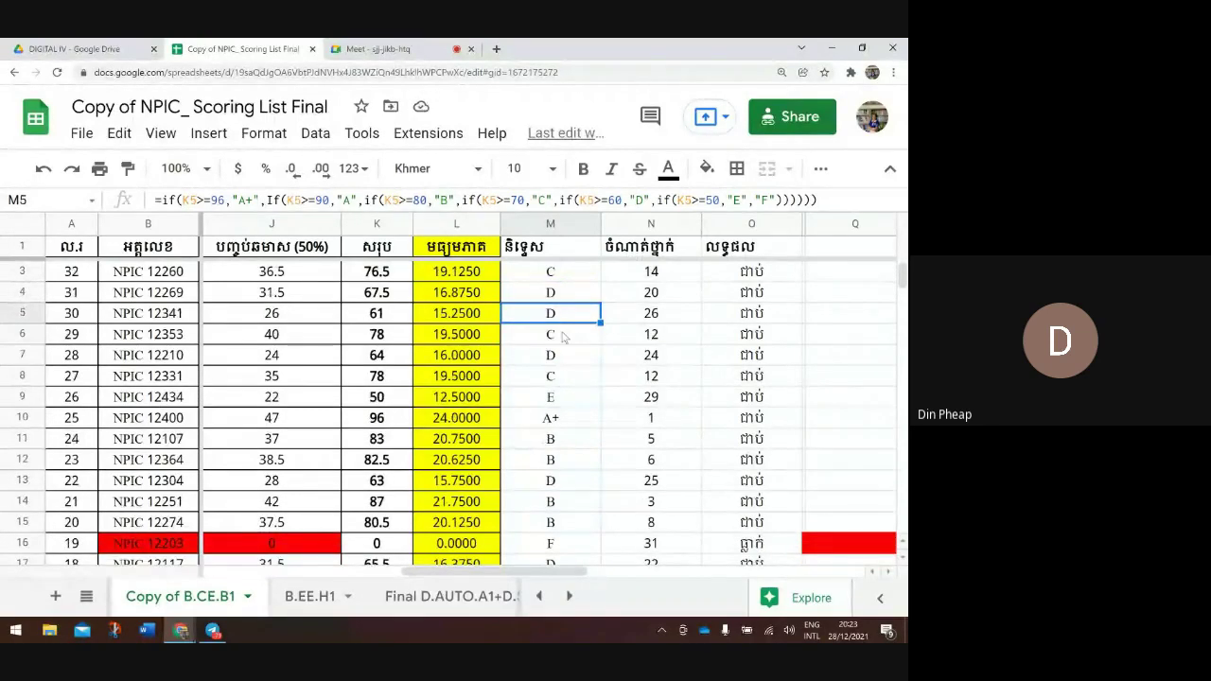
scroll(564, 337, "up", 1)
left_click(567, 277)
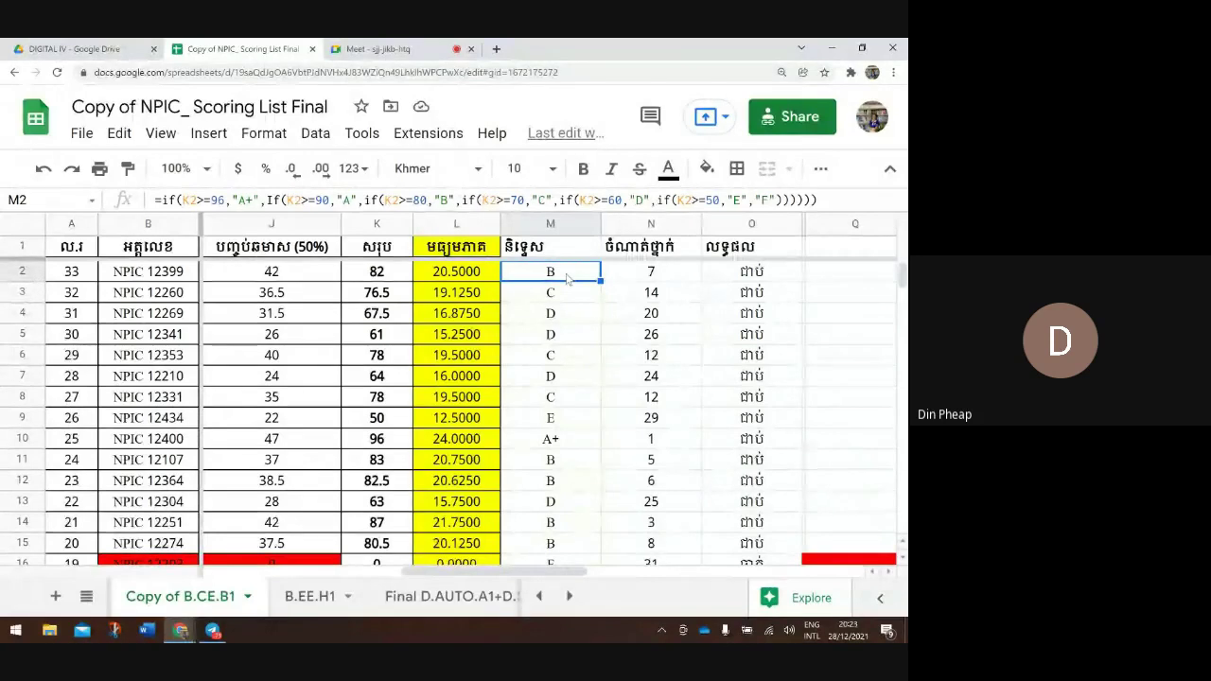
left_click(566, 295)
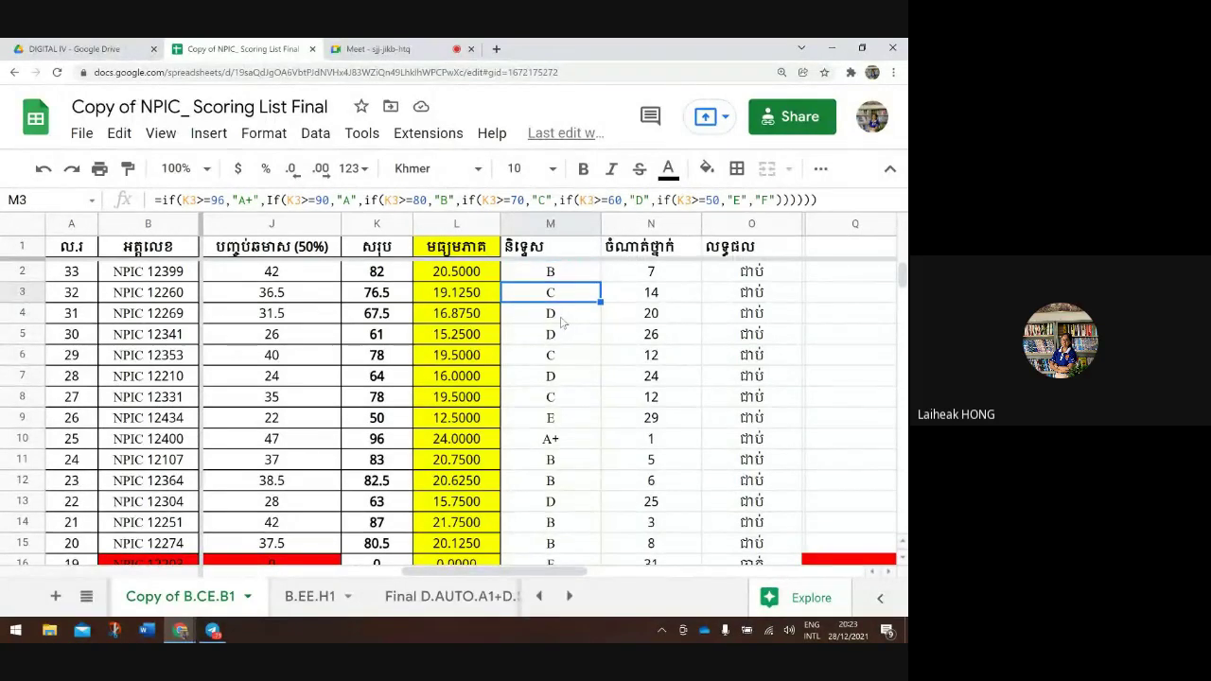
left_click(561, 322)
left_click(560, 335)
scroll(561, 335, "down", 2)
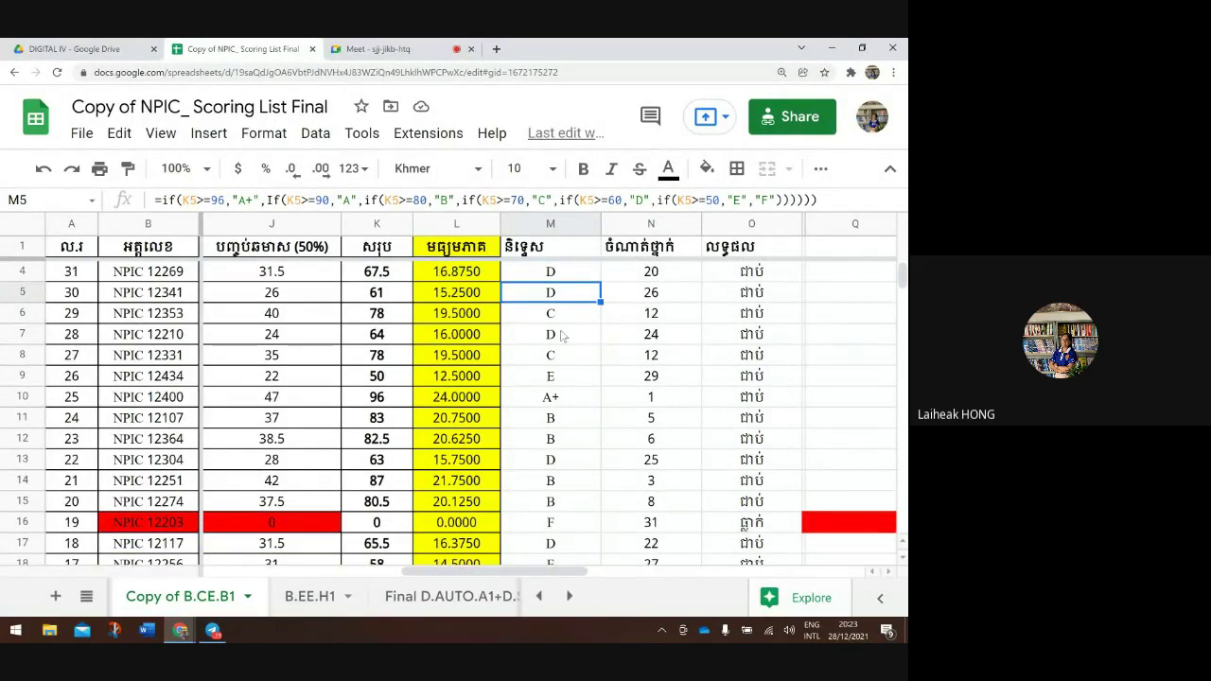
scroll(561, 336, "up", 2)
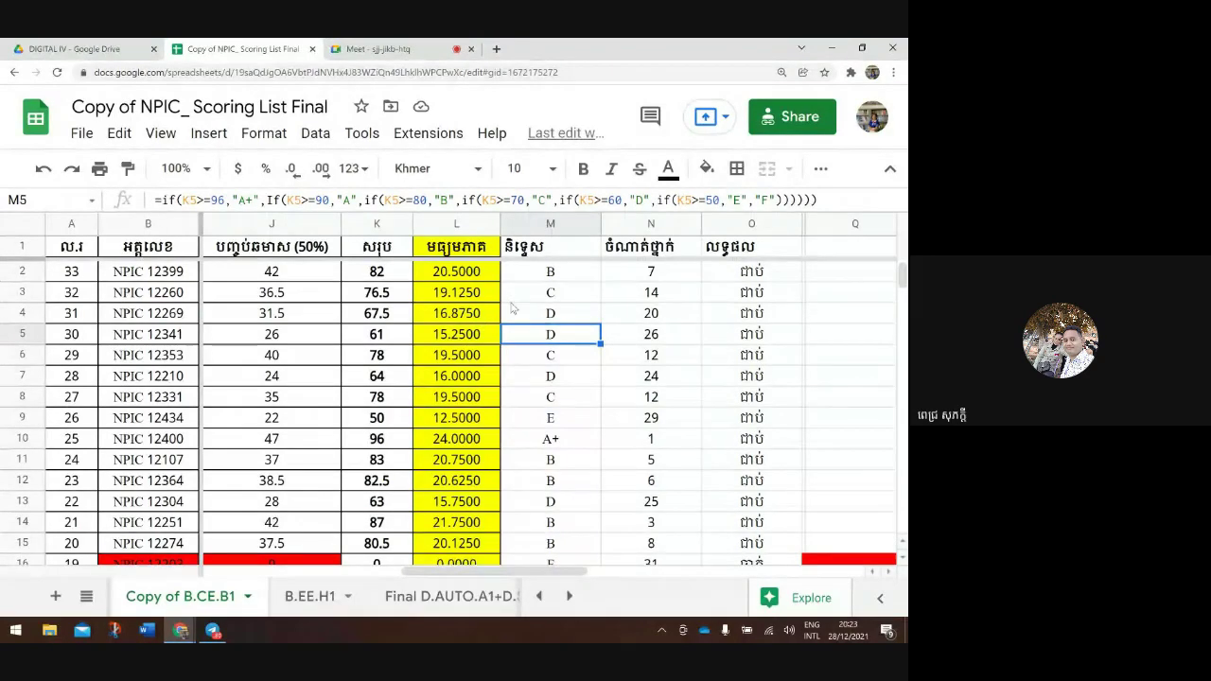
Review the sheet across from the score component columns G to J through the total, average, grade, rank and result columns
scroll(588, 394, "down", 2)
scroll(586, 391, "up", 2)
scroll(586, 392, "right", 2)
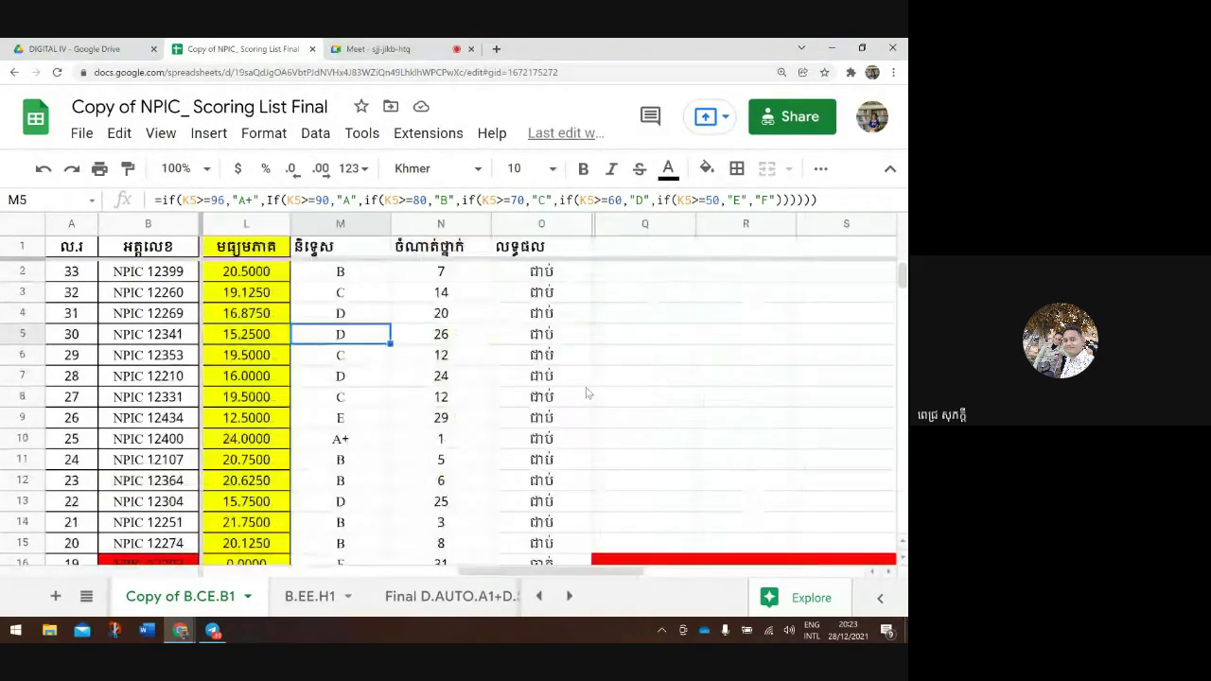
scroll(586, 392, "left", 6)
scroll(587, 392, "down", 1)
scroll(587, 392, "right", 2)
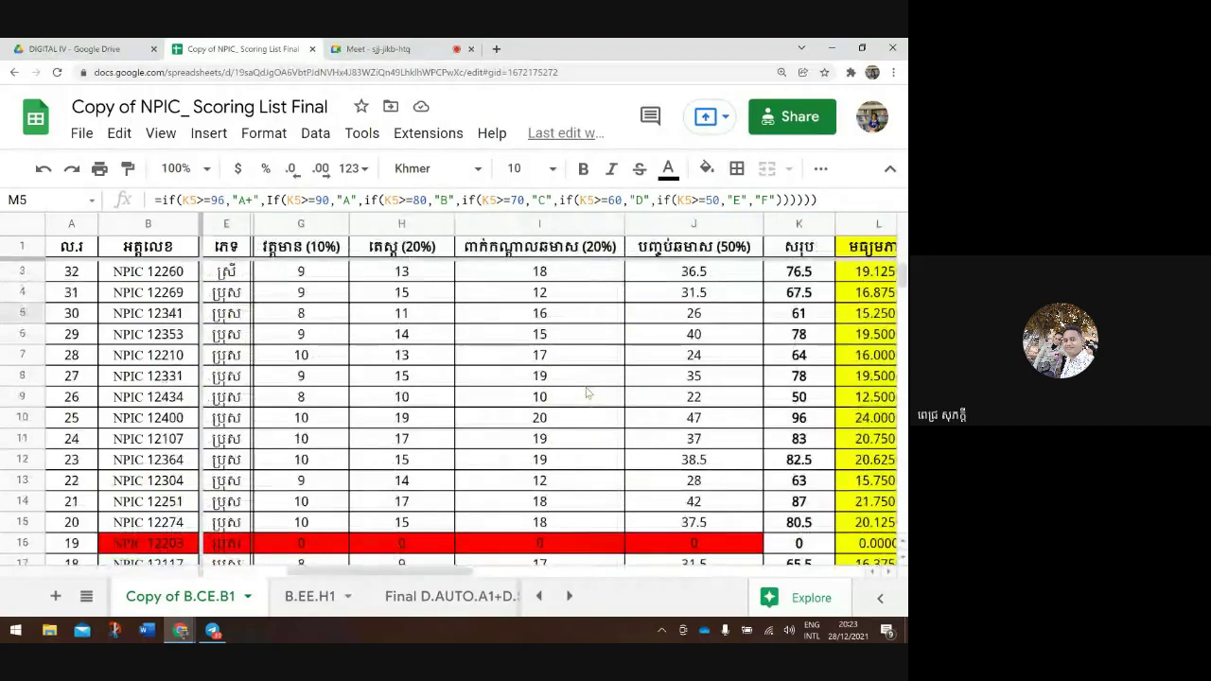
scroll(586, 392, "right", 1)
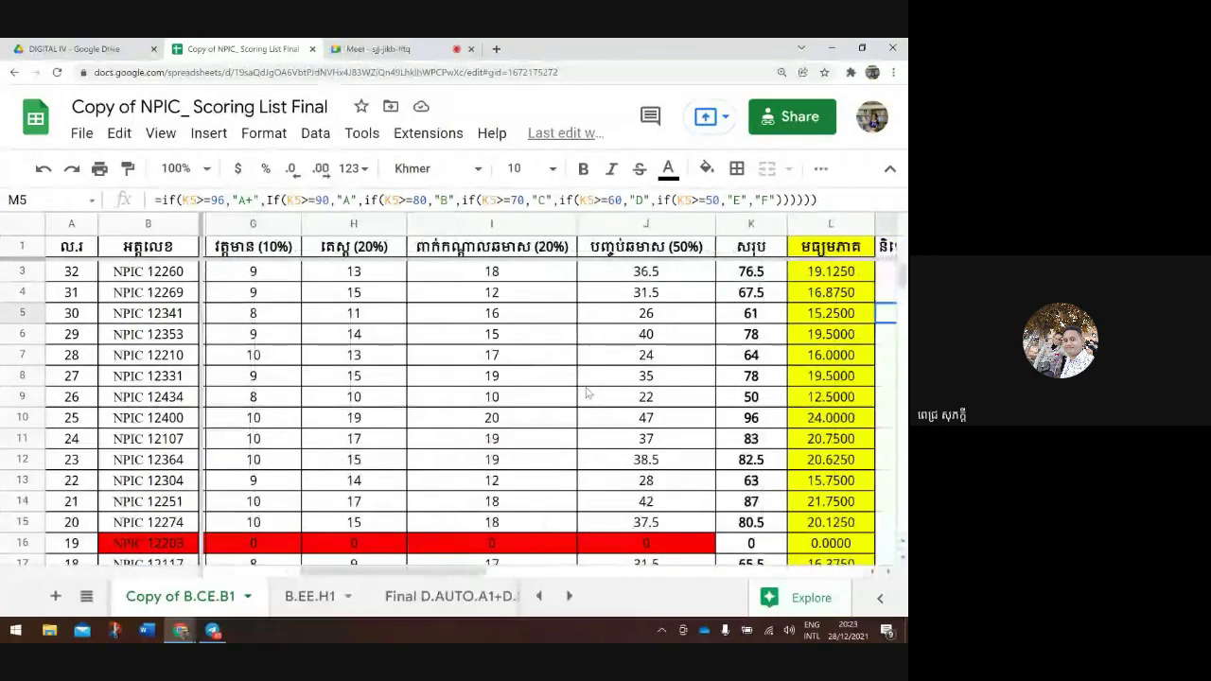
scroll(587, 392, "right", 1)
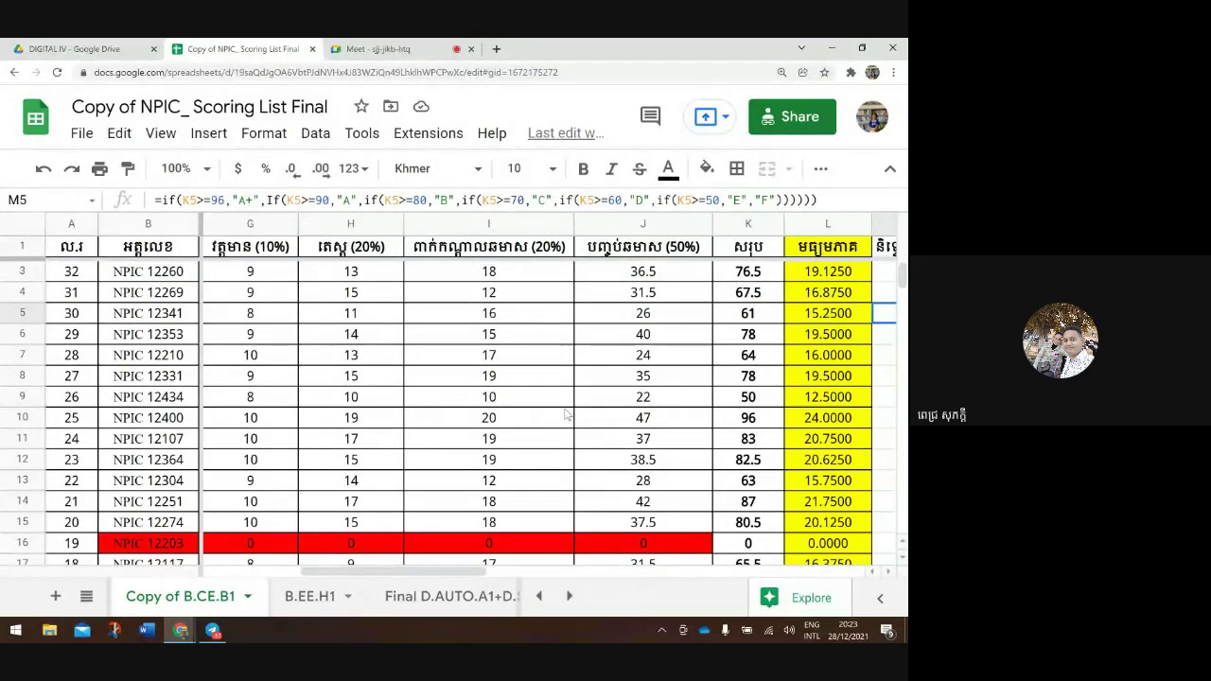
scroll(638, 392, "right", 3)
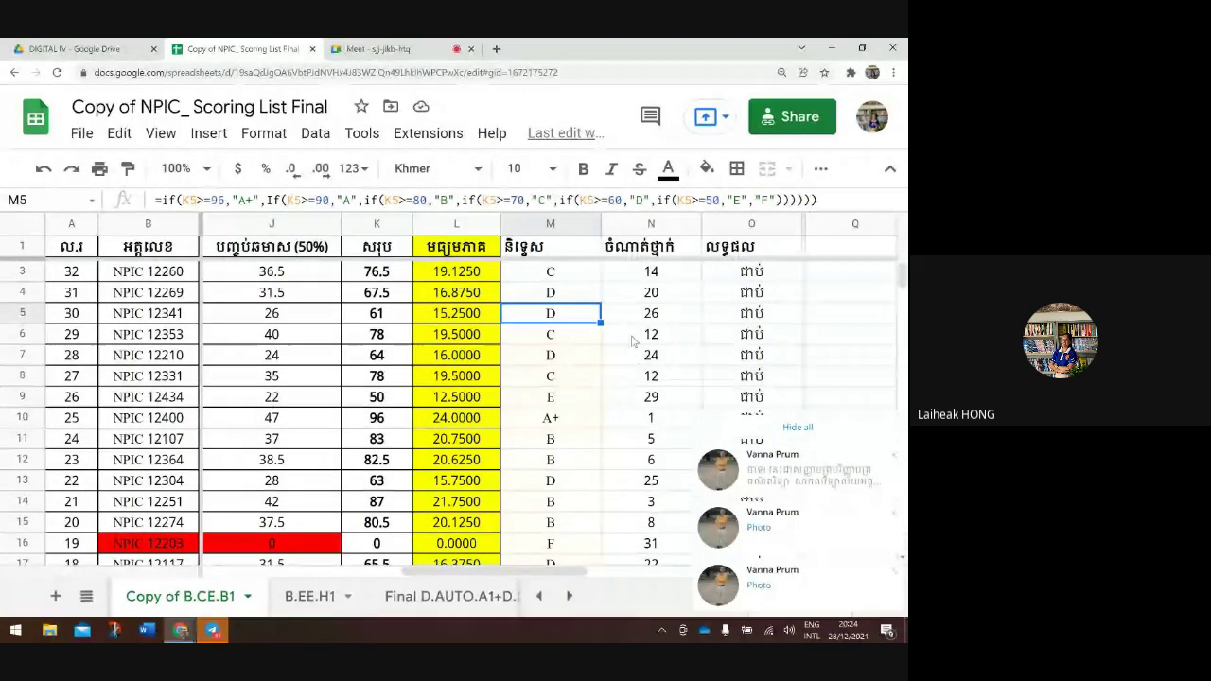
Inspect the pass/fail formula in O4, the rank formula in N4 and the grade formula in M7
key("Right")
key("Right")
key("Up")
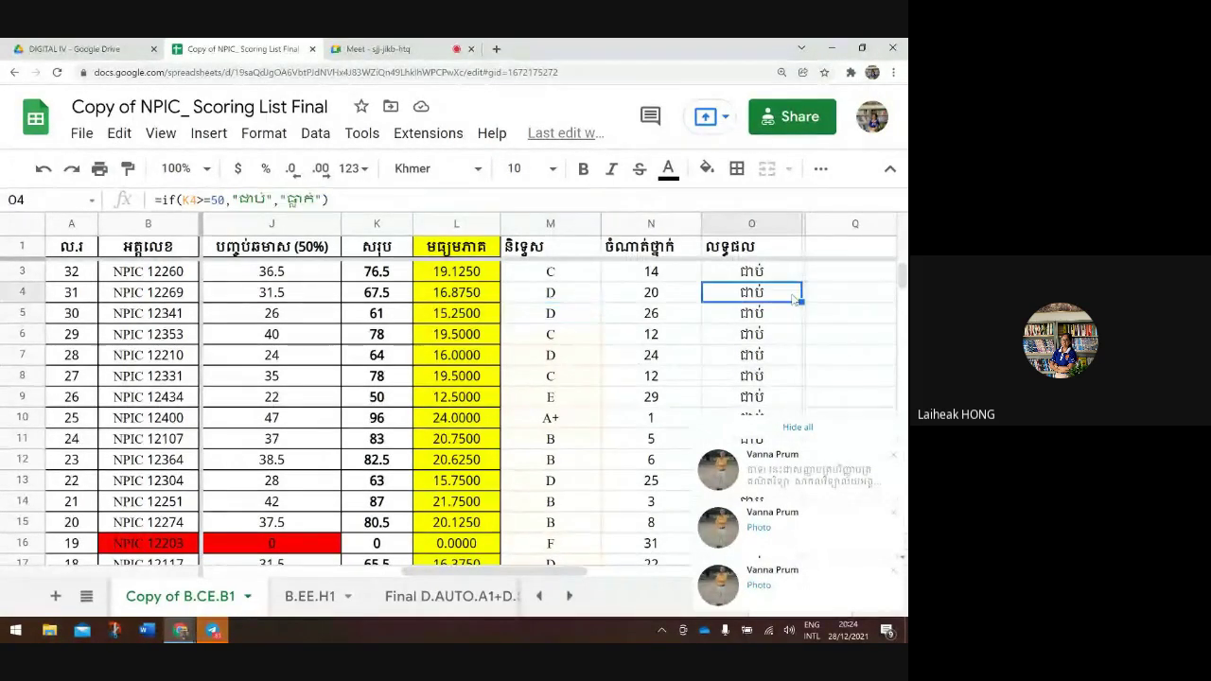
left_click(667, 301)
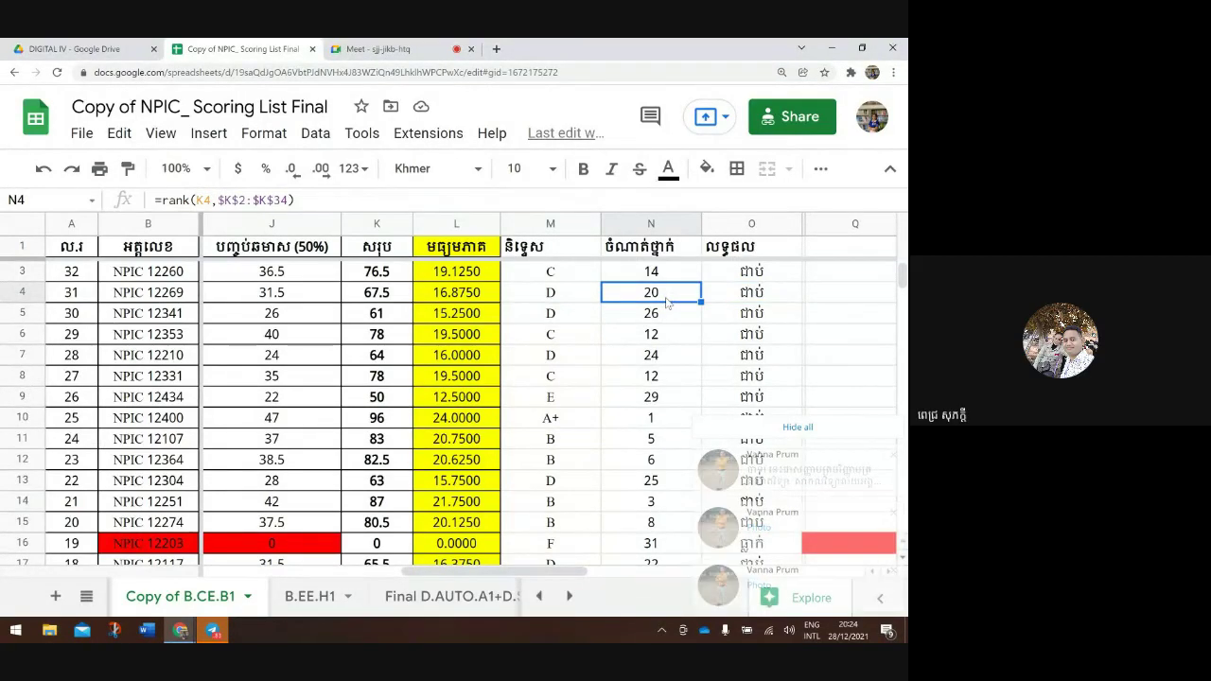
left_click(554, 349)
scroll(555, 378, "up", 2)
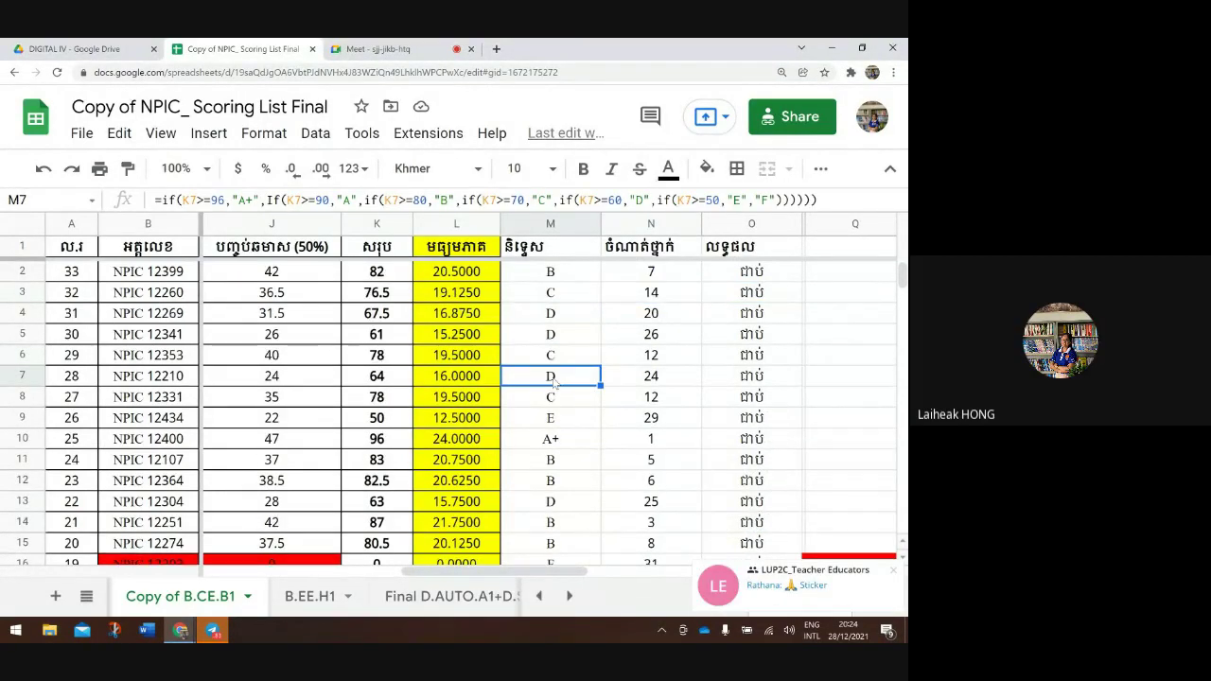
Look over the grades further down column M and the student name and score columns at the start of the sheet
scroll(518, 449, "down", 3)
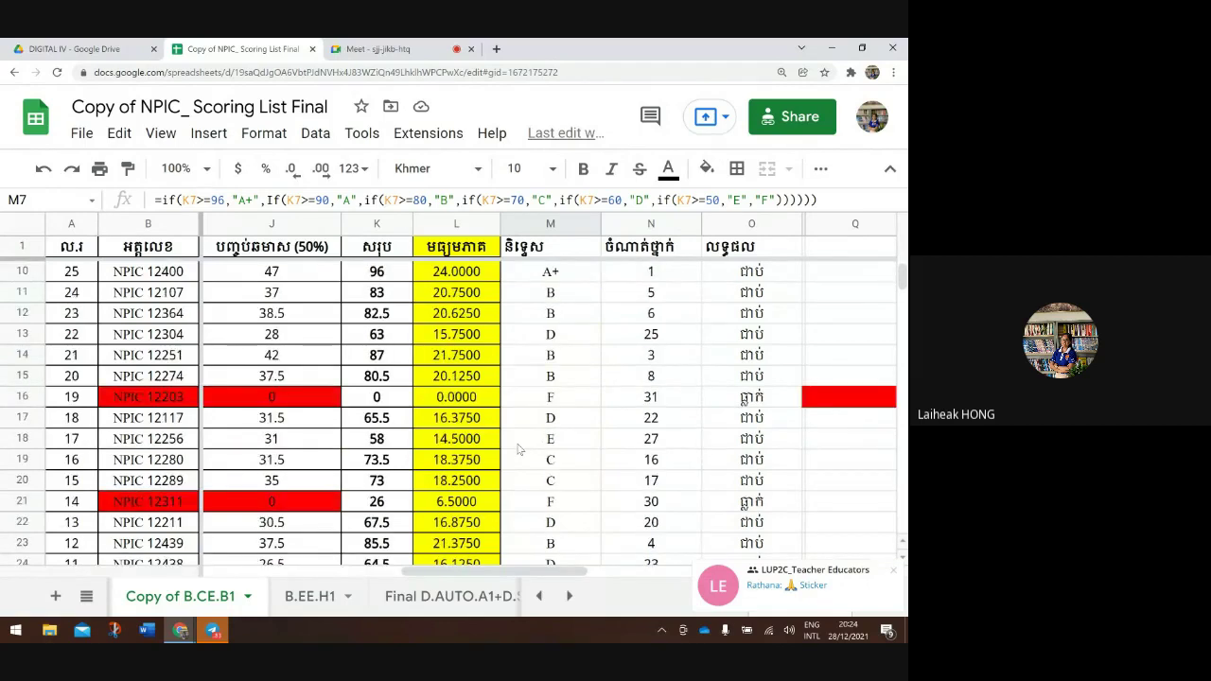
scroll(518, 449, "up", 3)
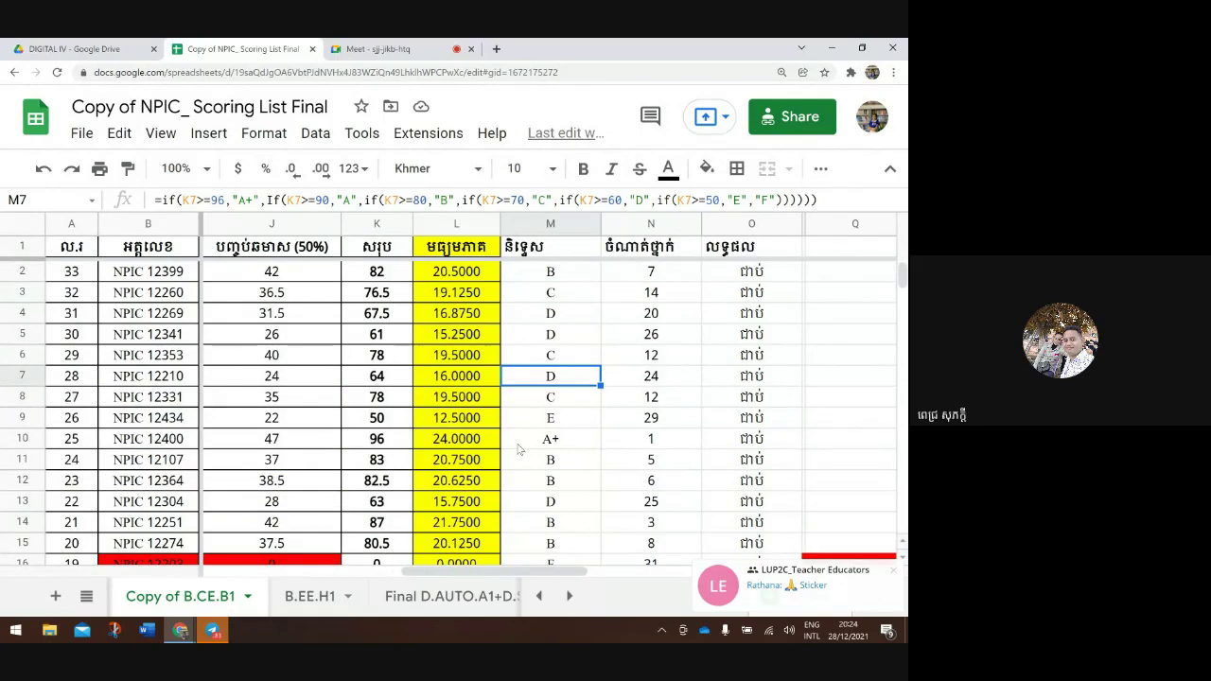
scroll(517, 450, "left", 5)
scroll(517, 449, "left", 1)
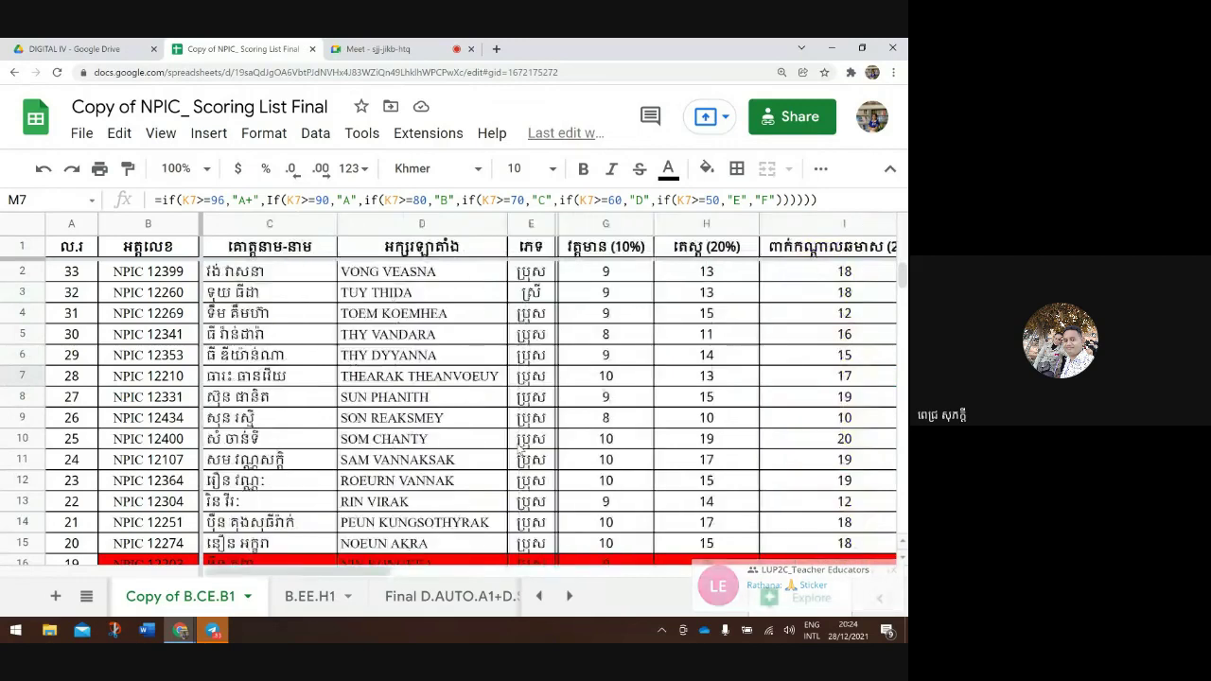
Review the score component columns G to J, including I2 and I3, against the total, average, grade, rank and result columns
scroll(517, 450, "right", 5)
scroll(517, 449, "left", 1)
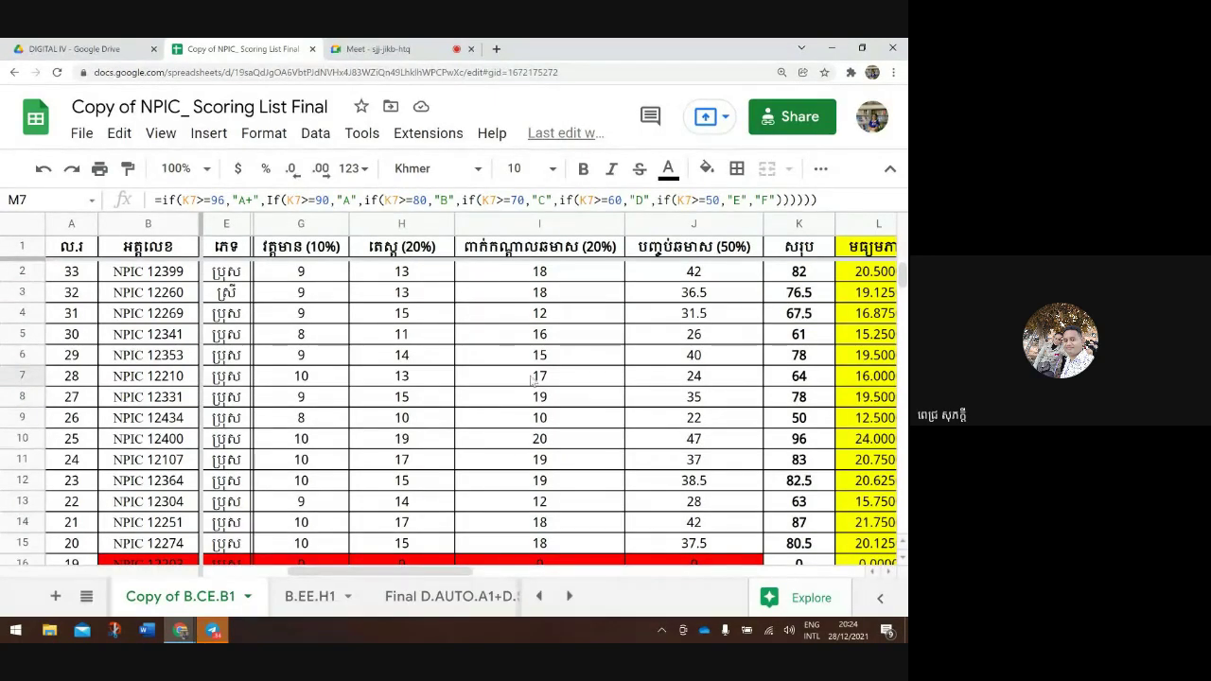
scroll(534, 380, "right", 3)
scroll(532, 379, "right", 3)
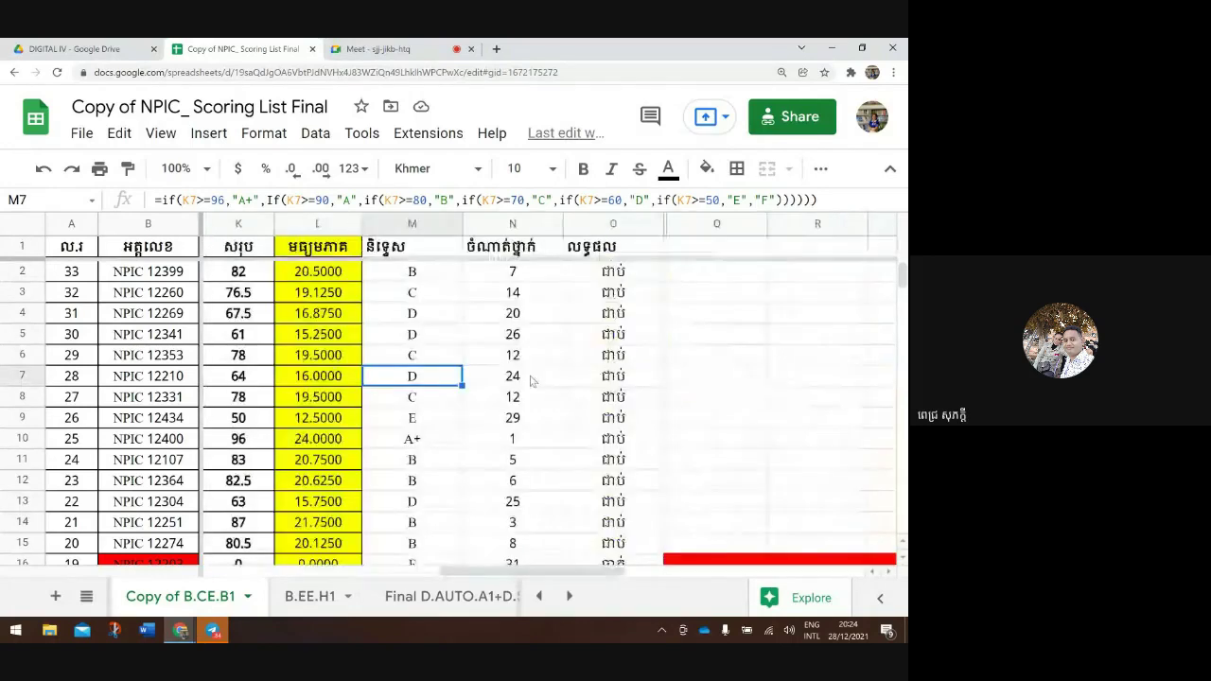
scroll(532, 379, "left", 3)
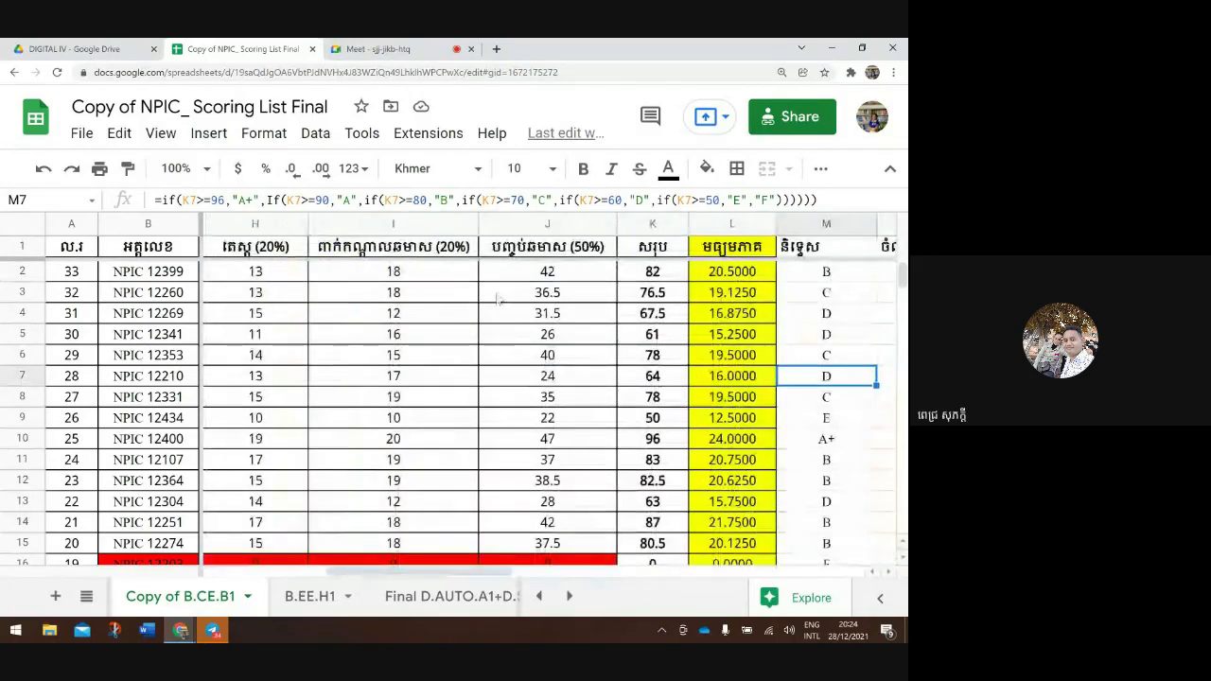
left_click(449, 278)
left_click(447, 300)
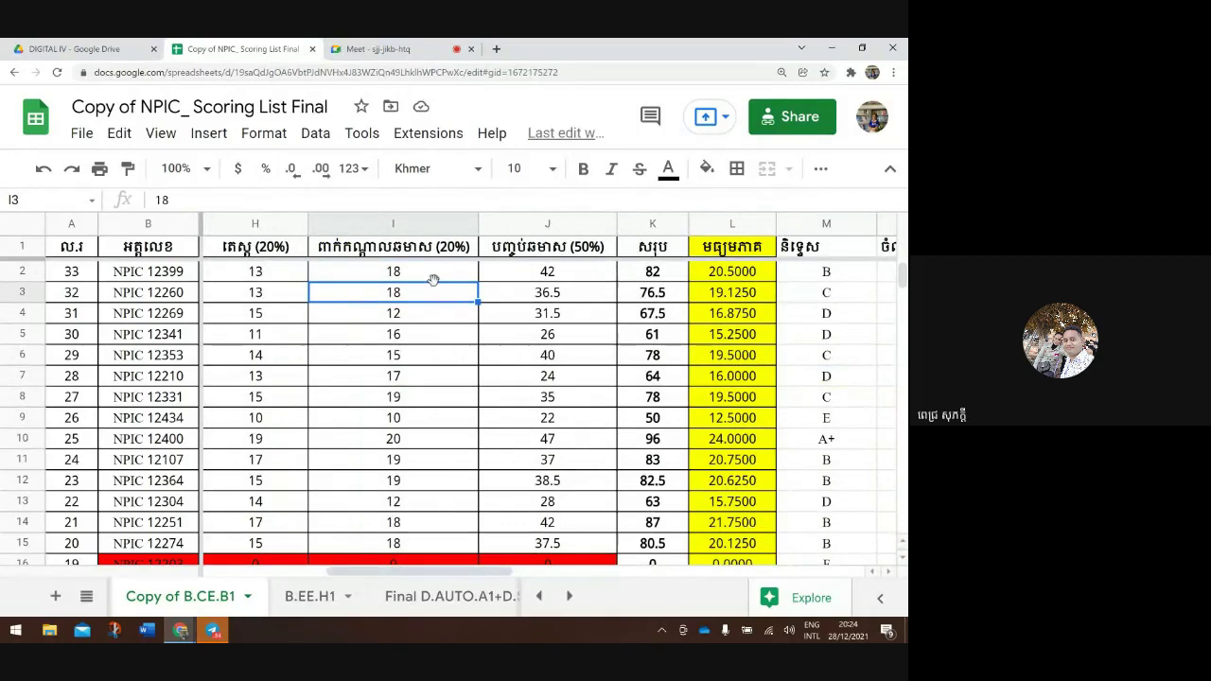
left_click(432, 277)
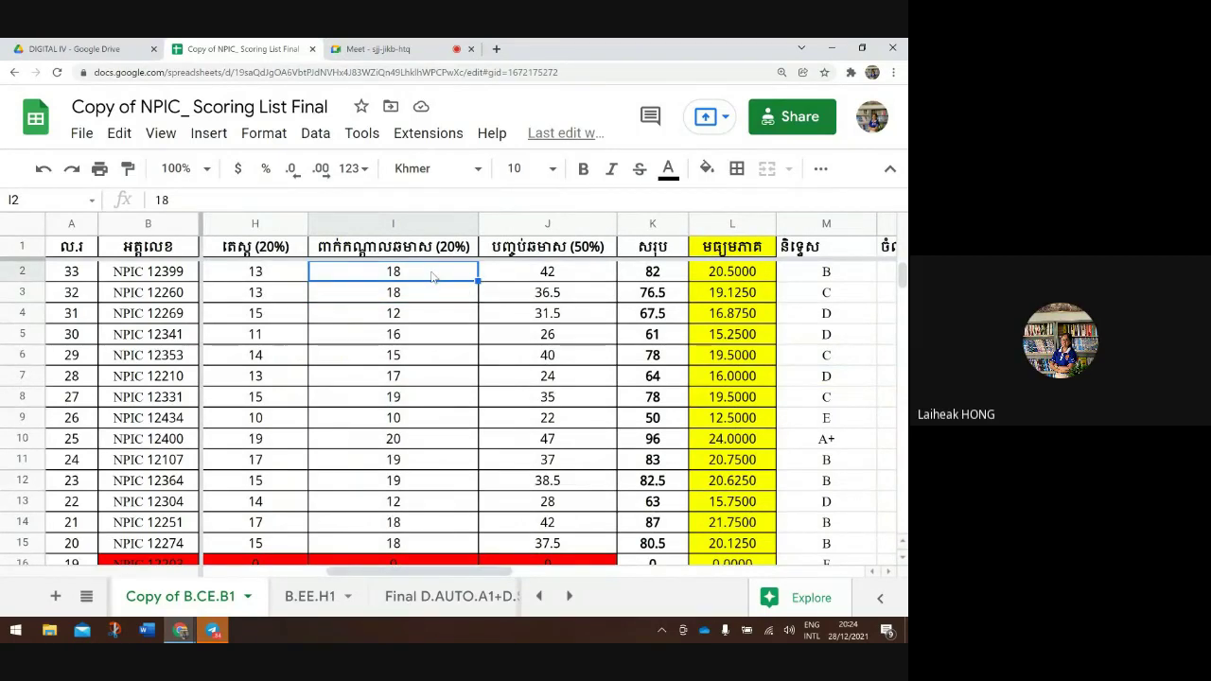
scroll(432, 276, "left", 1)
scroll(433, 276, "right", 3)
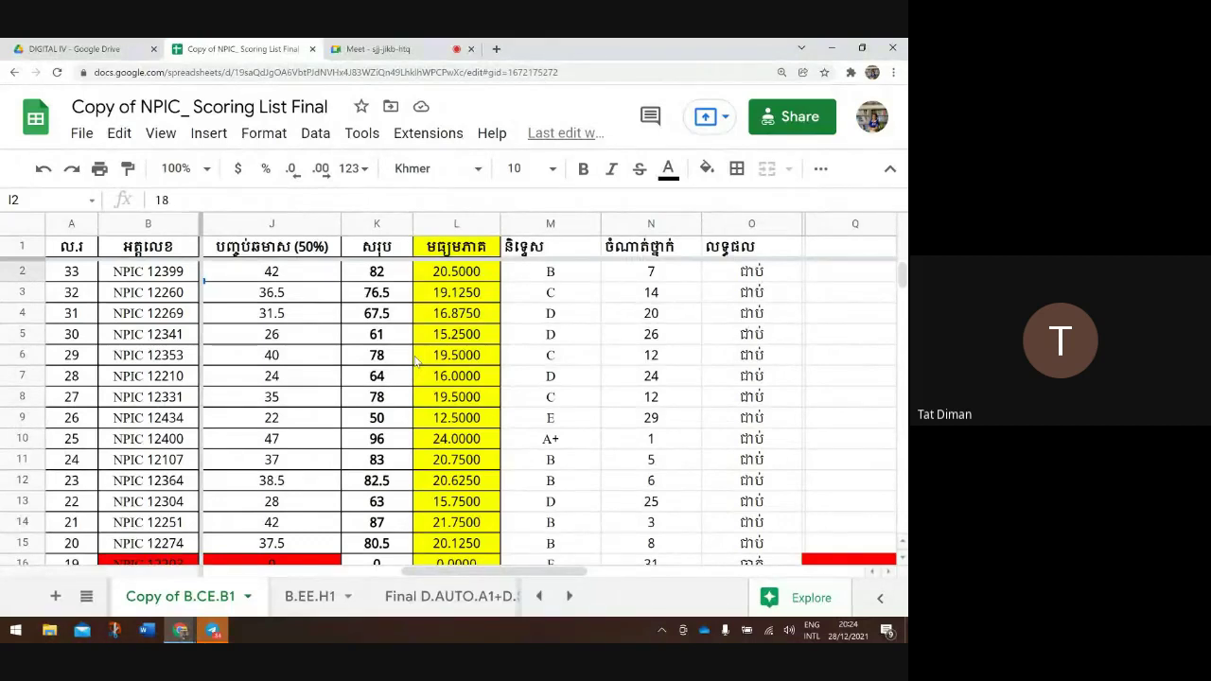
Inspect the grade formula in M2 and the 50% semester-exam scores in J2 and J3
left_click(578, 272)
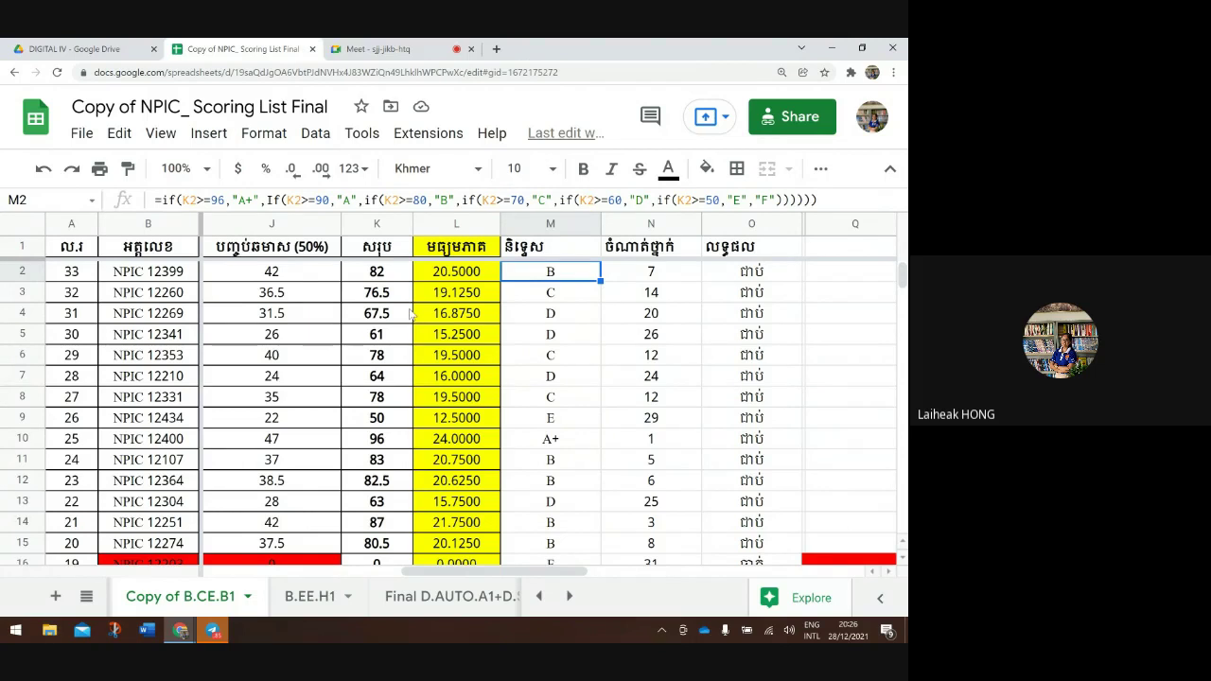
left_click(311, 277)
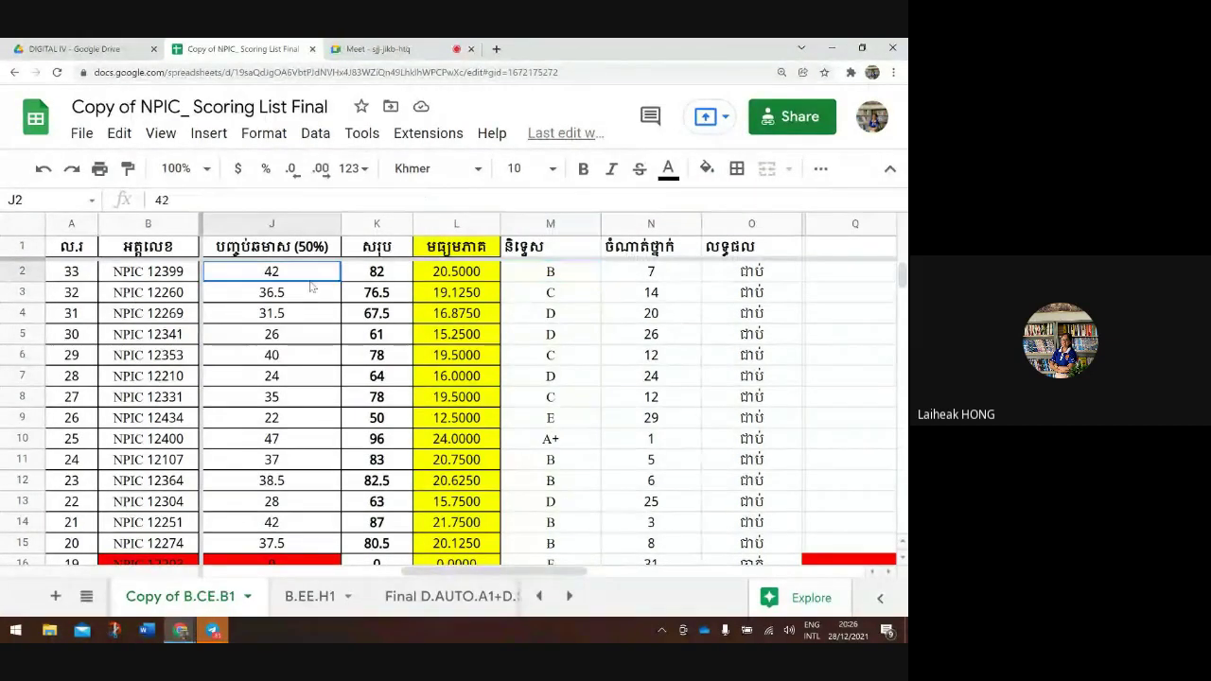
left_click(311, 292)
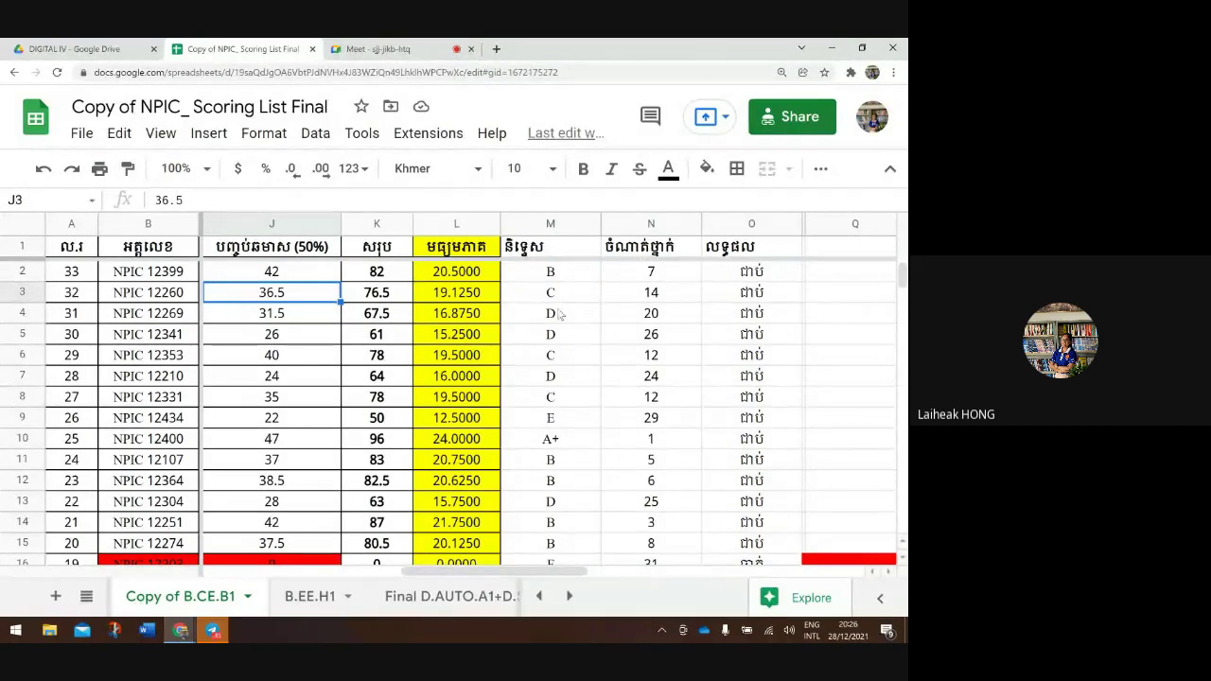
left_click(824, 277)
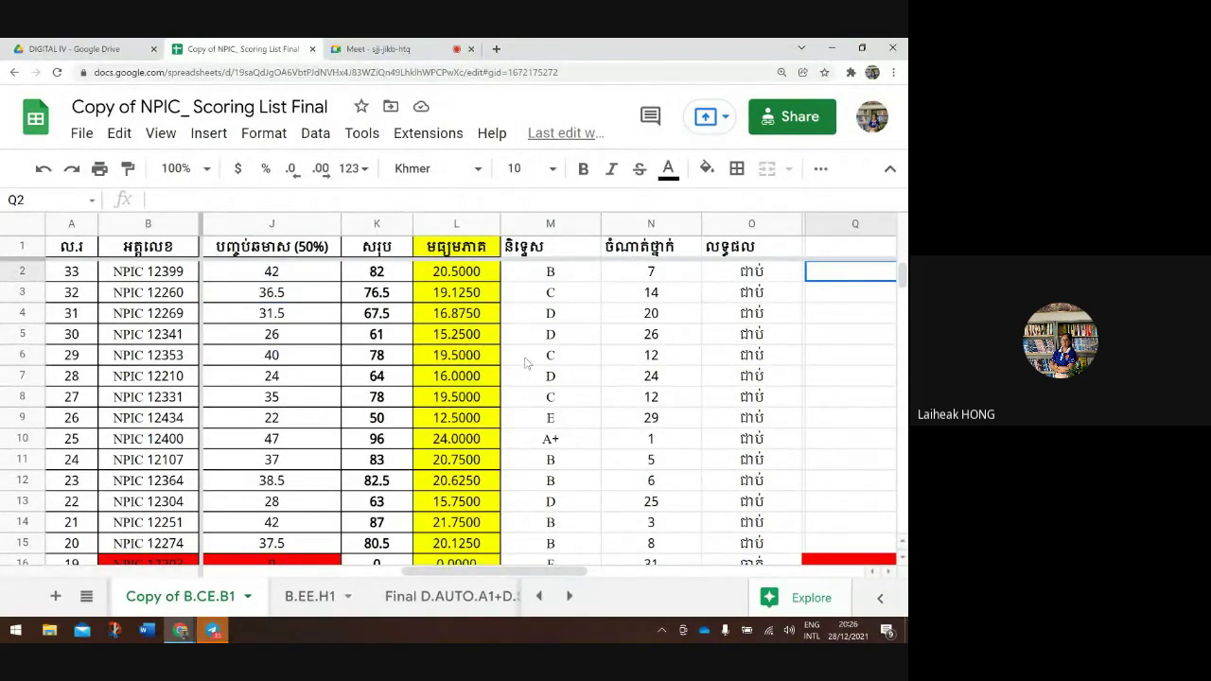
left_click(317, 280)
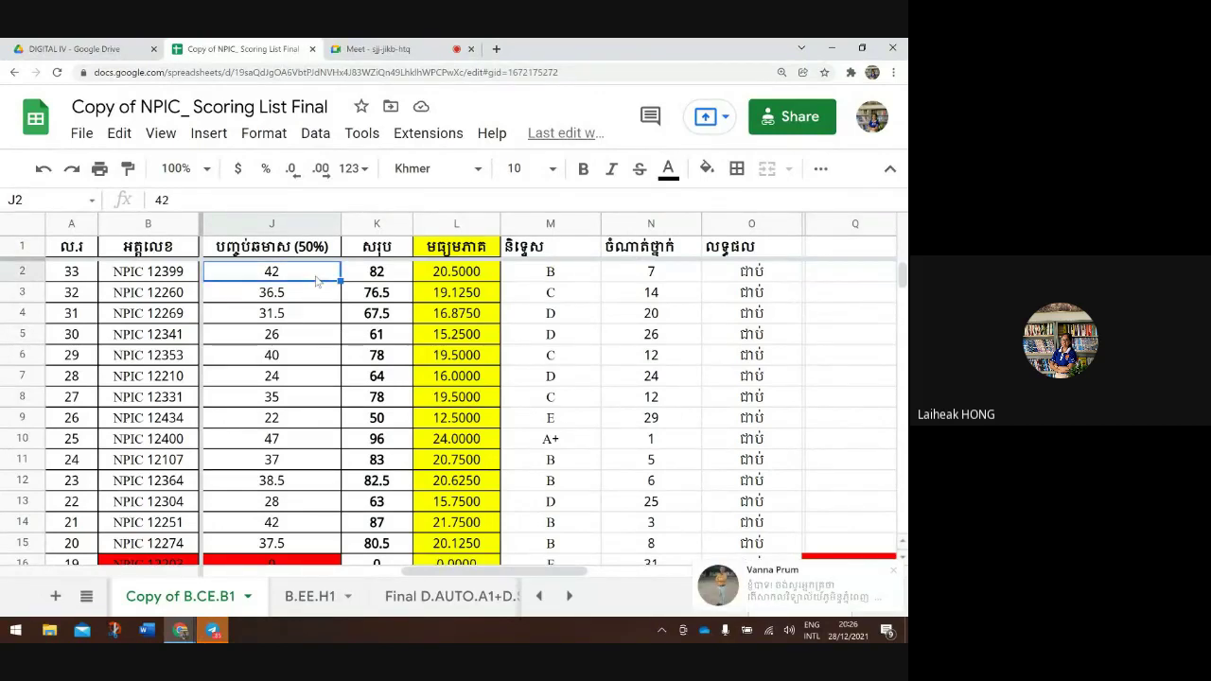
left_click(538, 276)
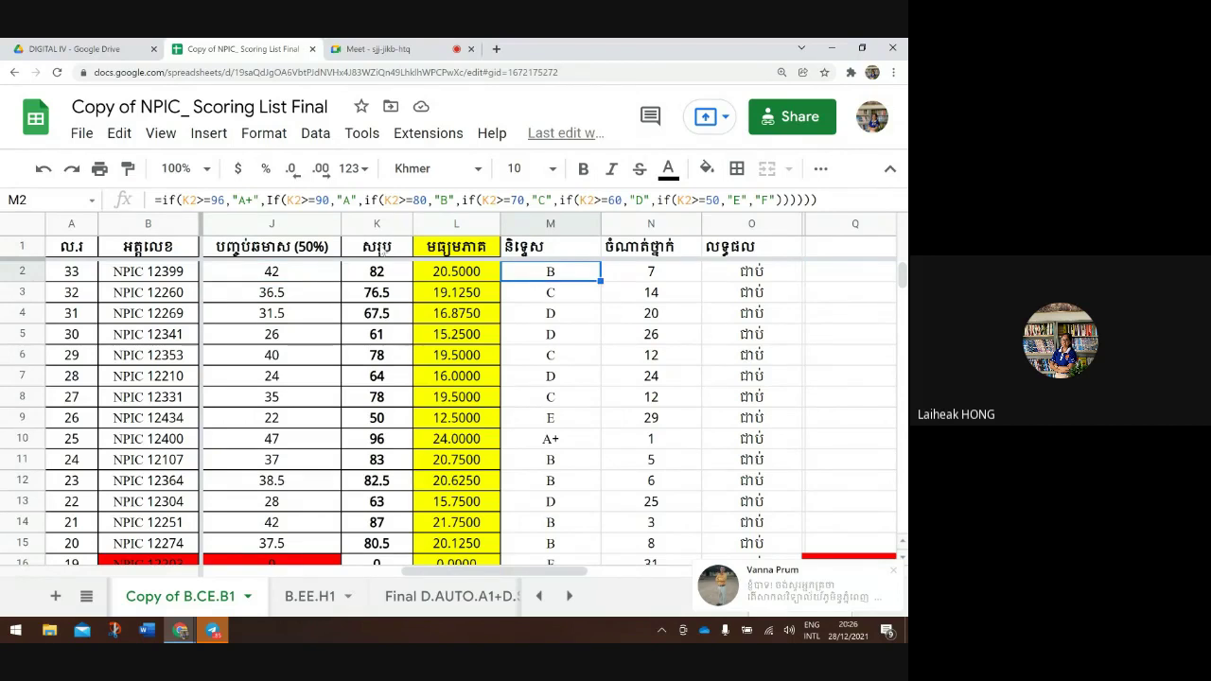
Look over the student ID, name, gender and score columns at the start of the scoring sheet
left_click(385, 50)
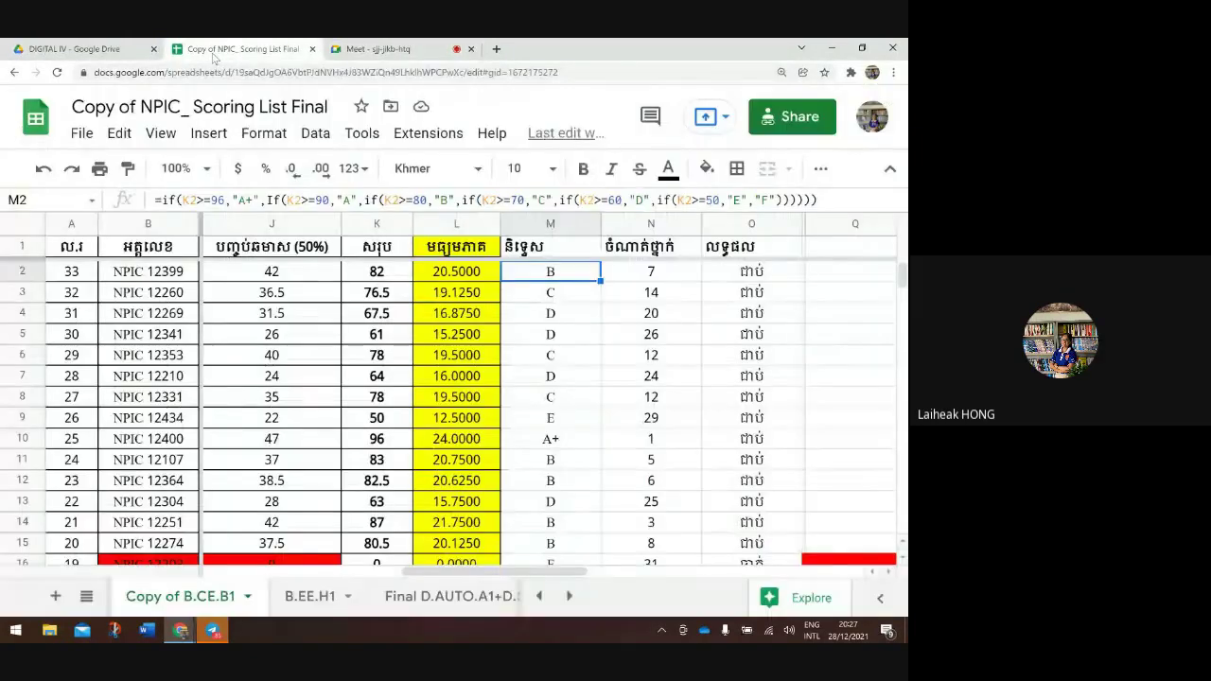
left_click(215, 52)
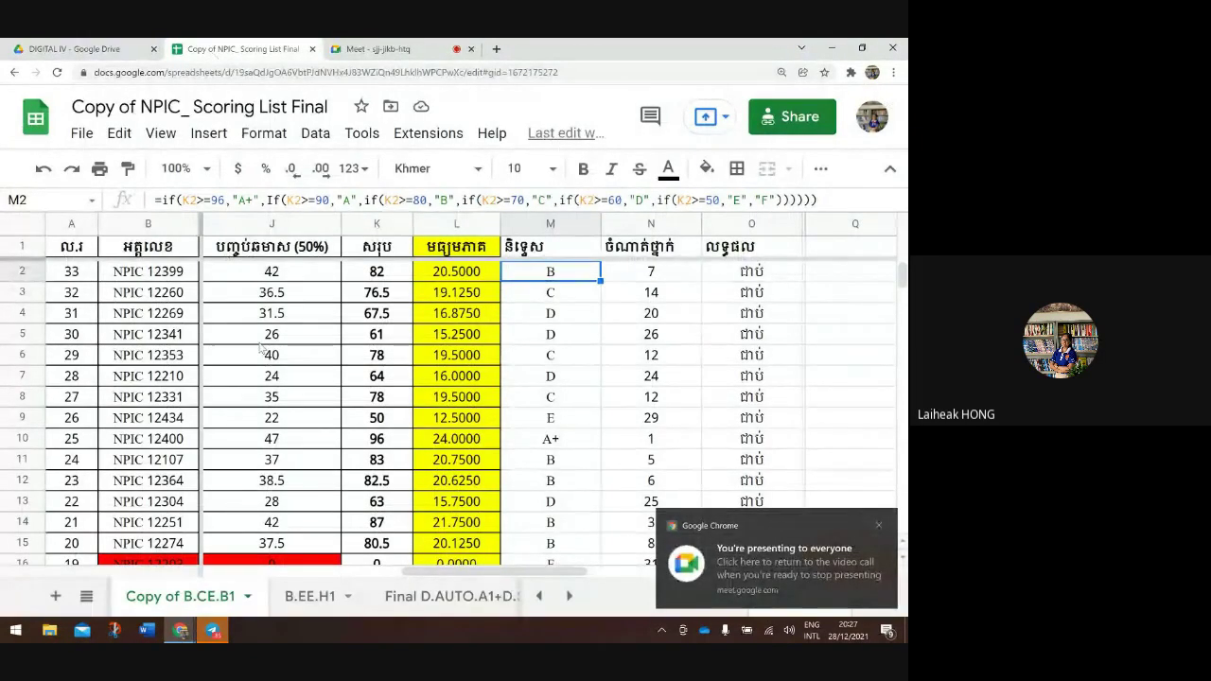
scroll(312, 336, "left", 6)
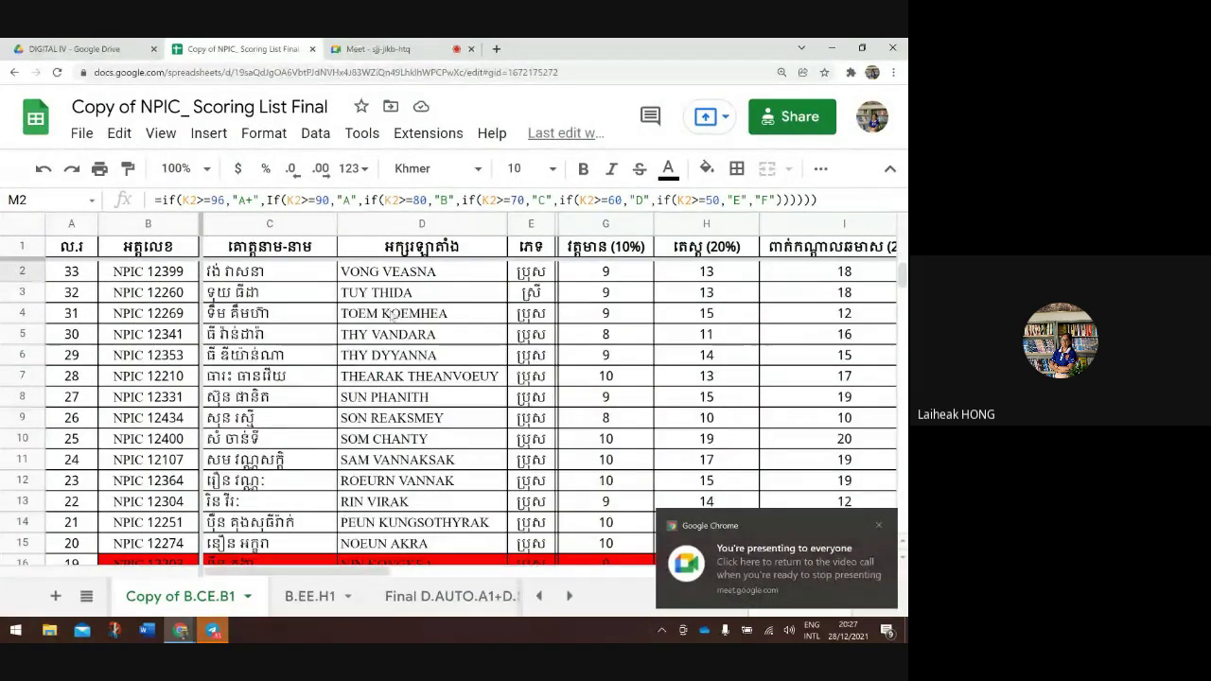
scroll(536, 336, "down", 1)
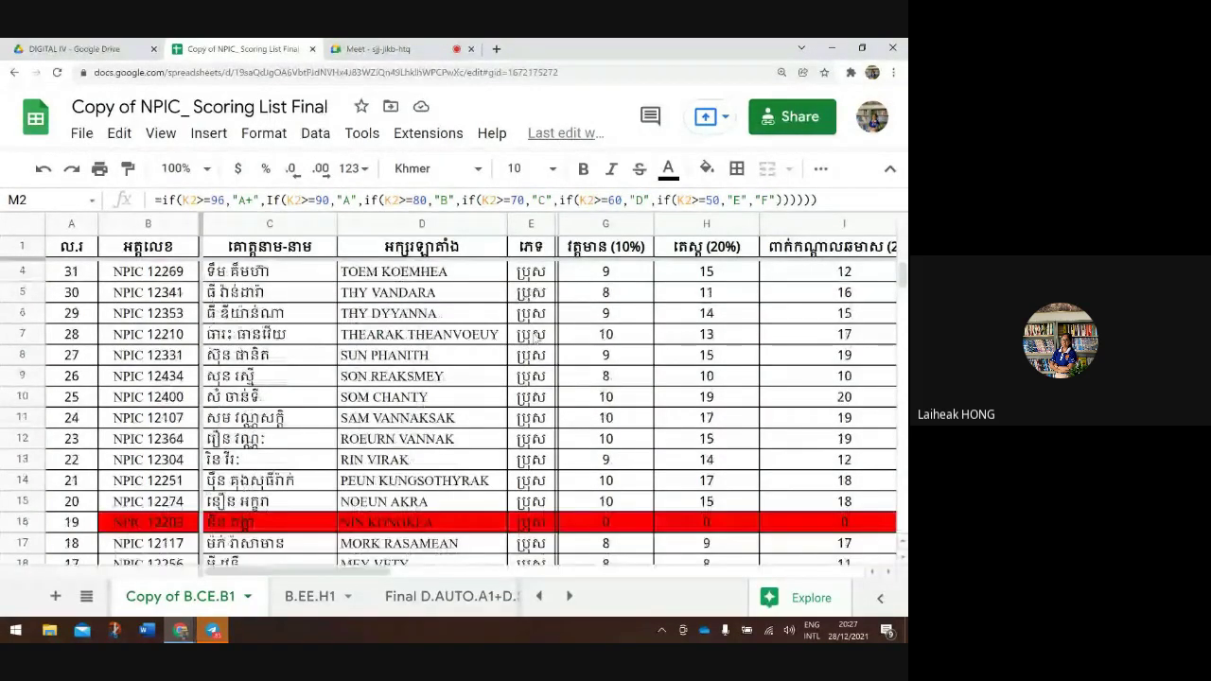
scroll(535, 336, "up", 1)
scroll(535, 335, "up", 1)
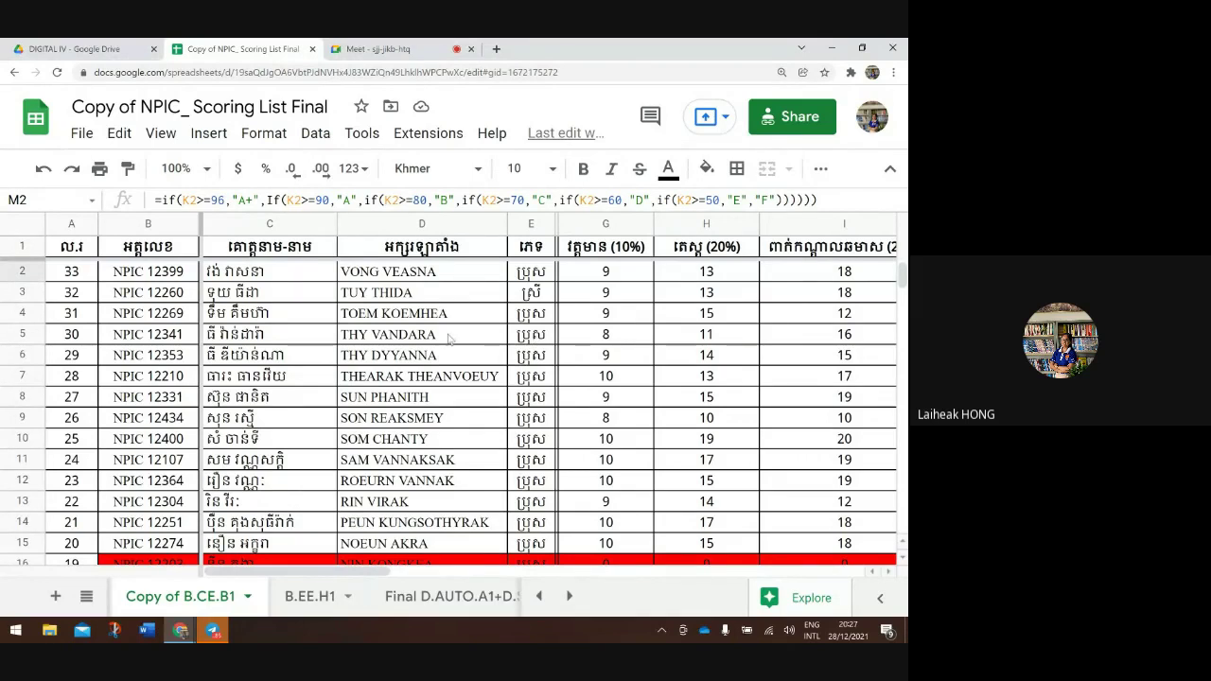
scroll(445, 338, "right", 4)
scroll(449, 338, "left", 4)
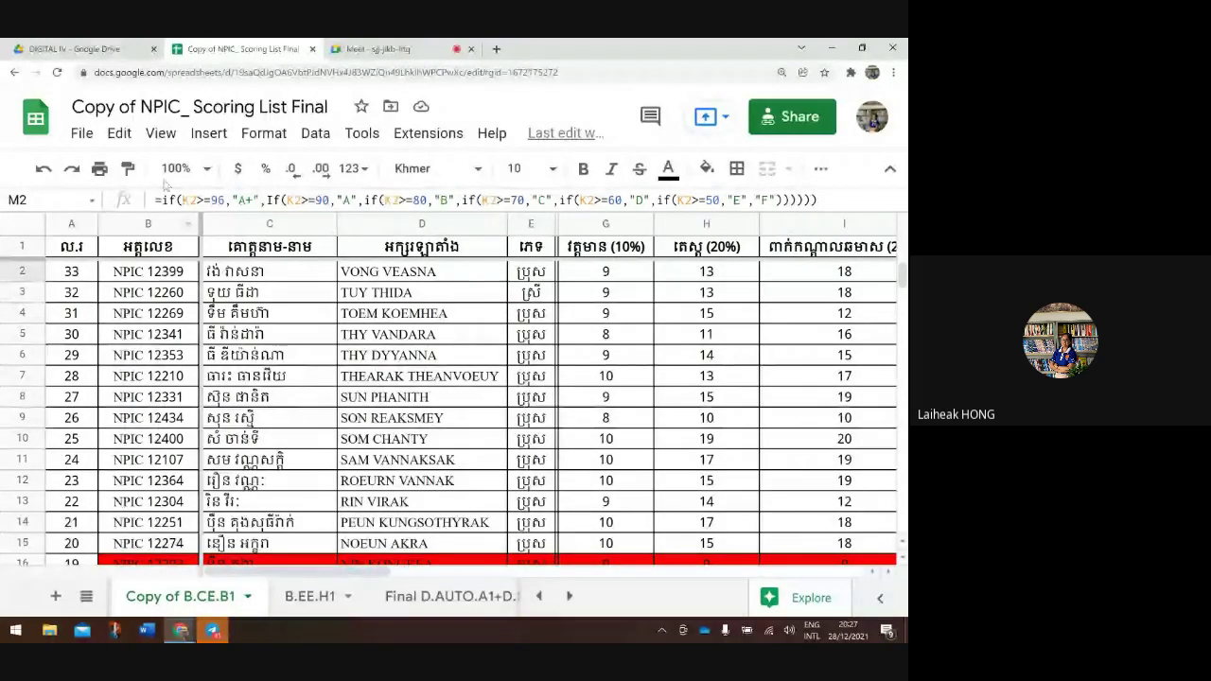
Switch to Google Drive, go back to the Recent files view and create a new blank Google Sheets spreadsheet
left_click(96, 53)
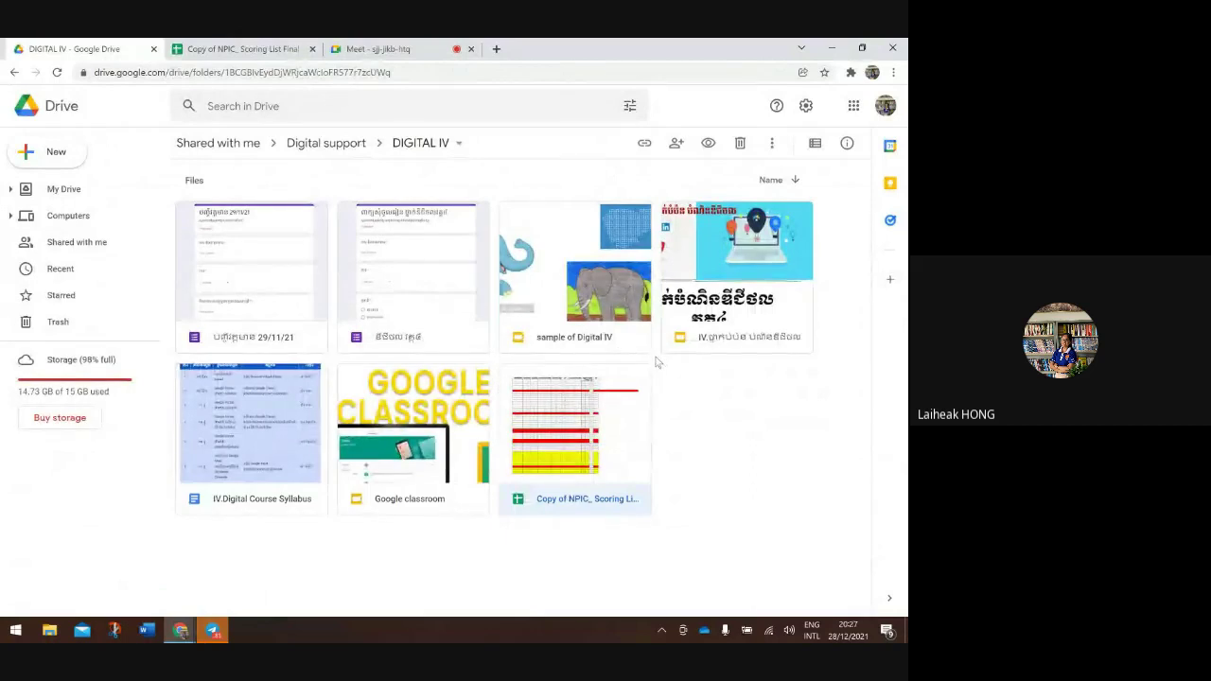
left_click(14, 75)
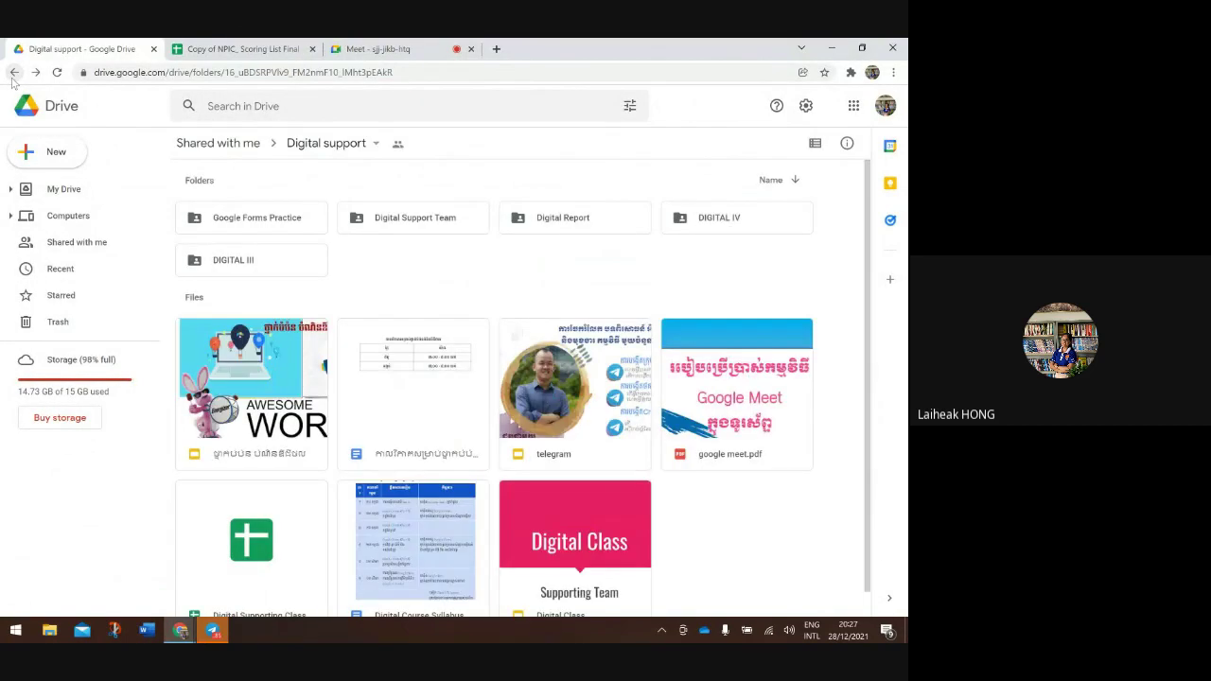
left_click(14, 72)
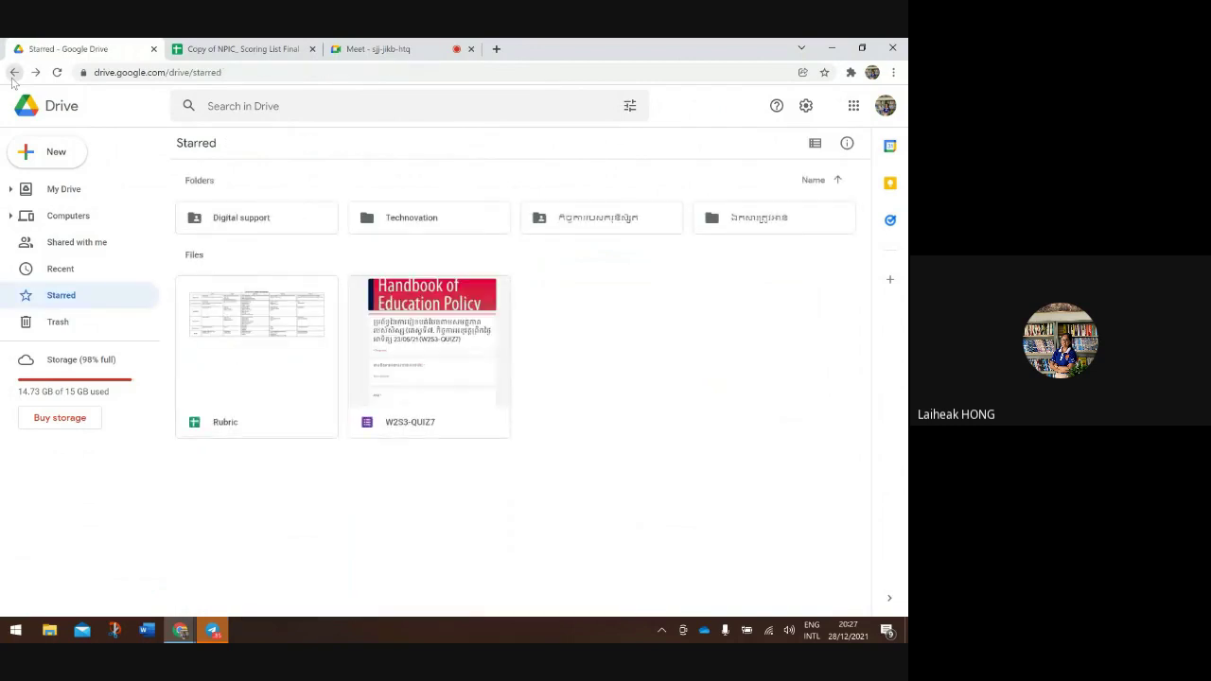
left_click(13, 73)
left_click(13, 73)
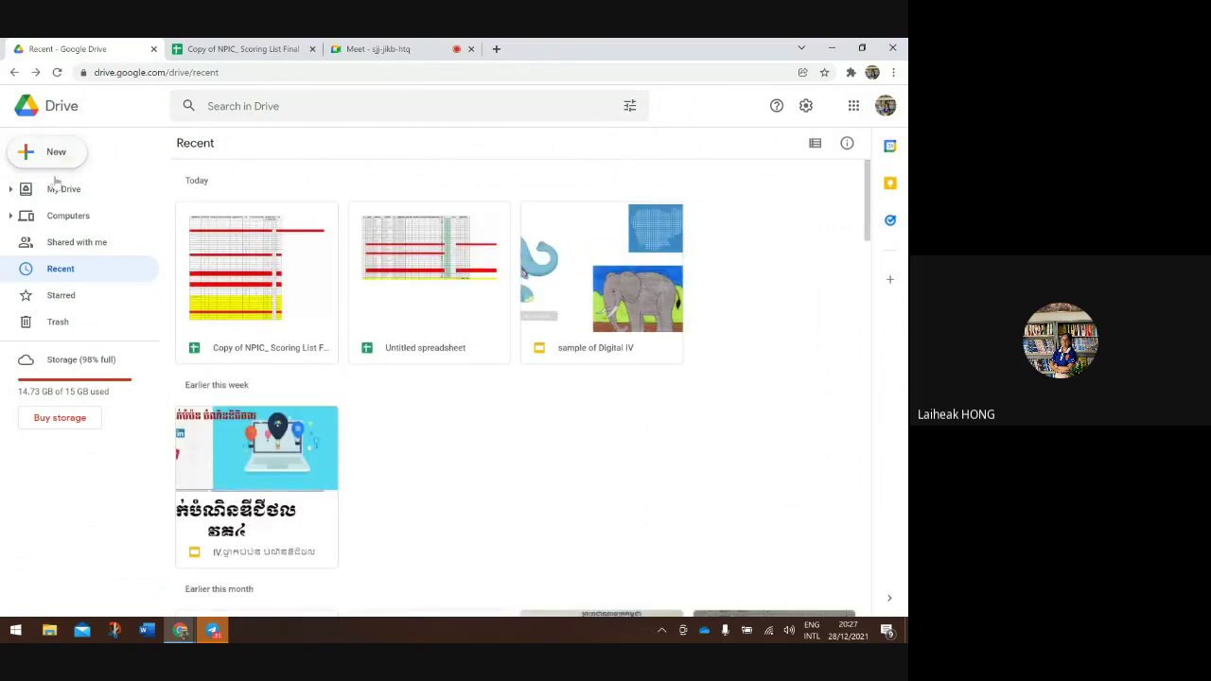
left_click(58, 157)
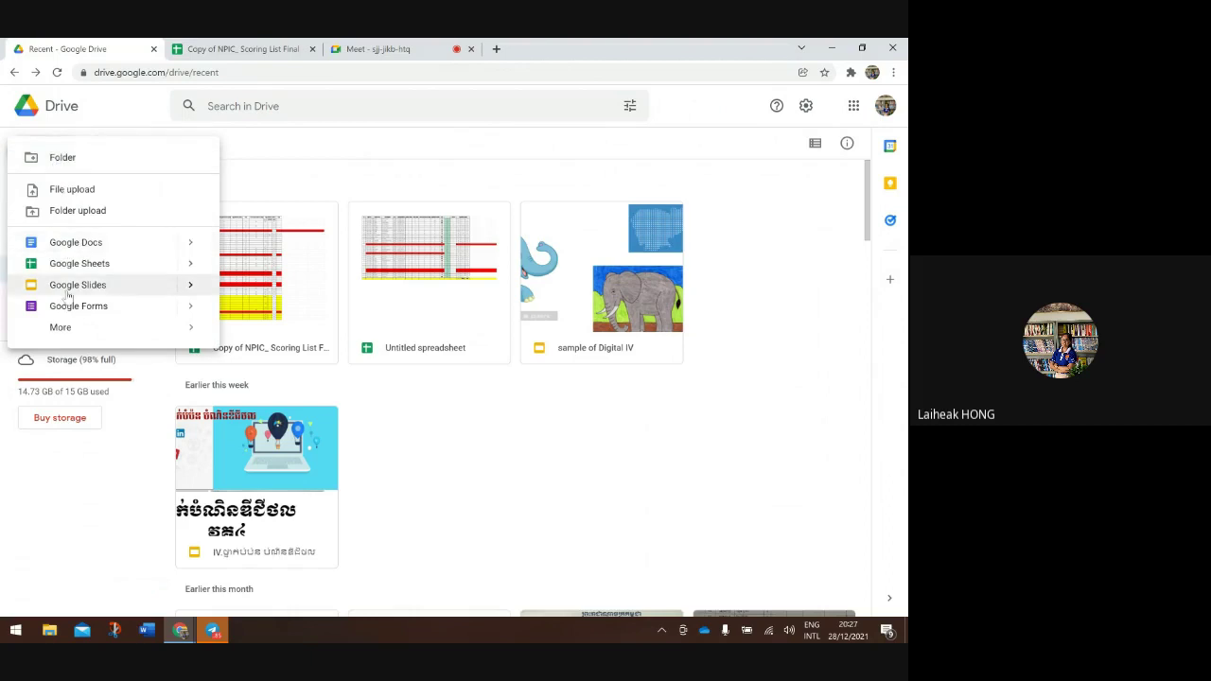
left_click(76, 263)
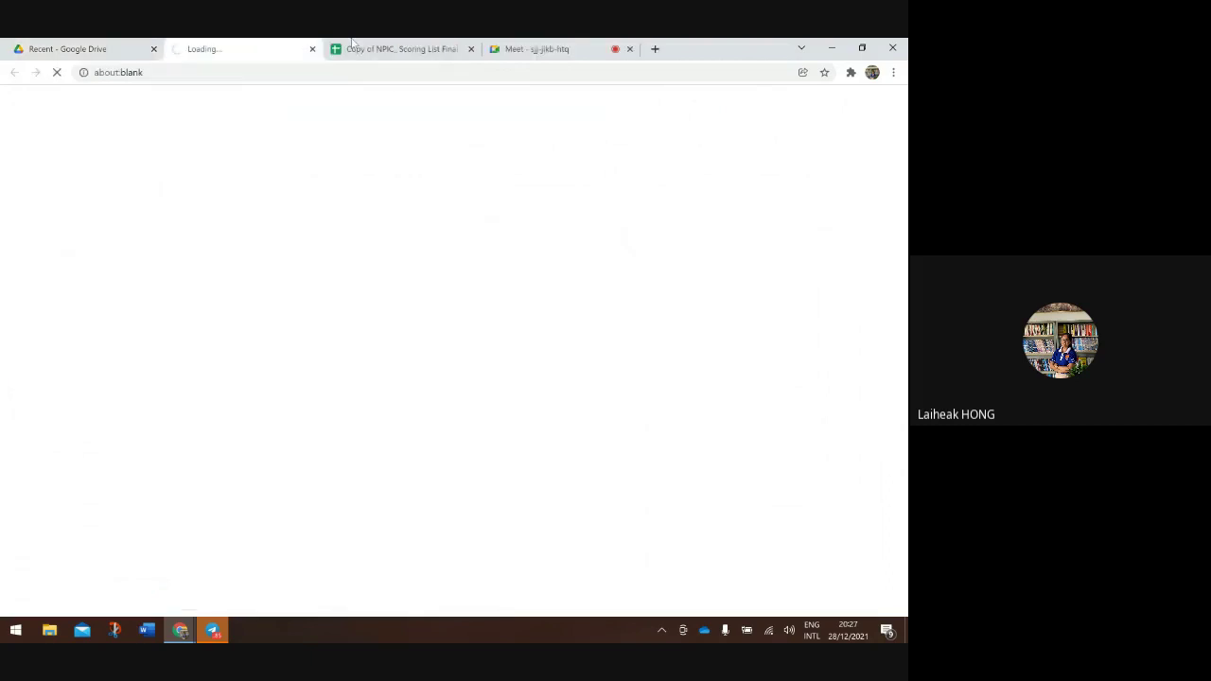
Return to the NPIC scoring list and start copying the Copy of B.CE.B1 sheet into an existing spreadsheet
left_click(402, 48)
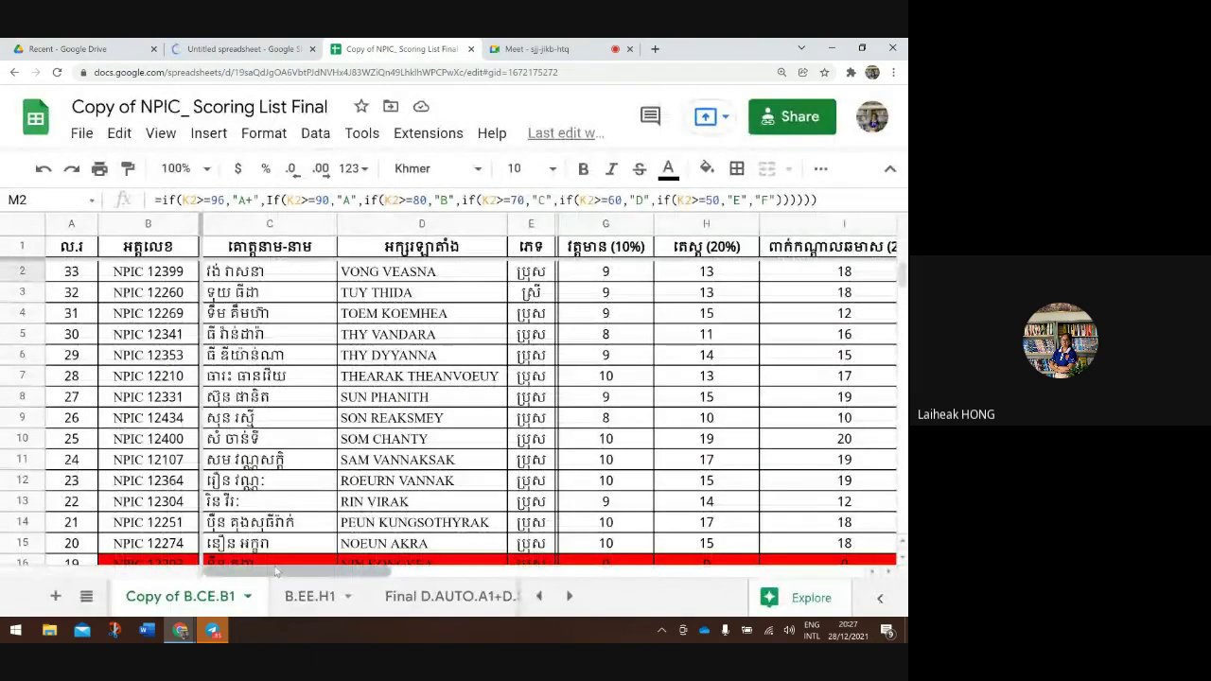
left_click(247, 596)
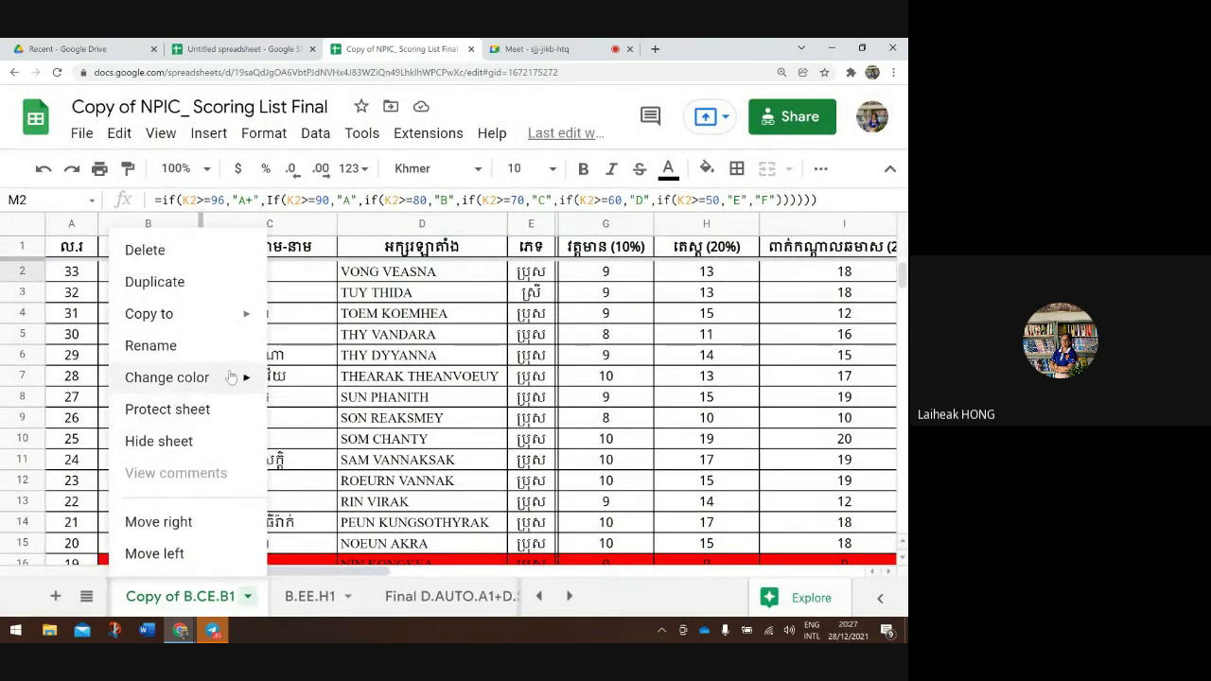
mouse_move(241, 313)
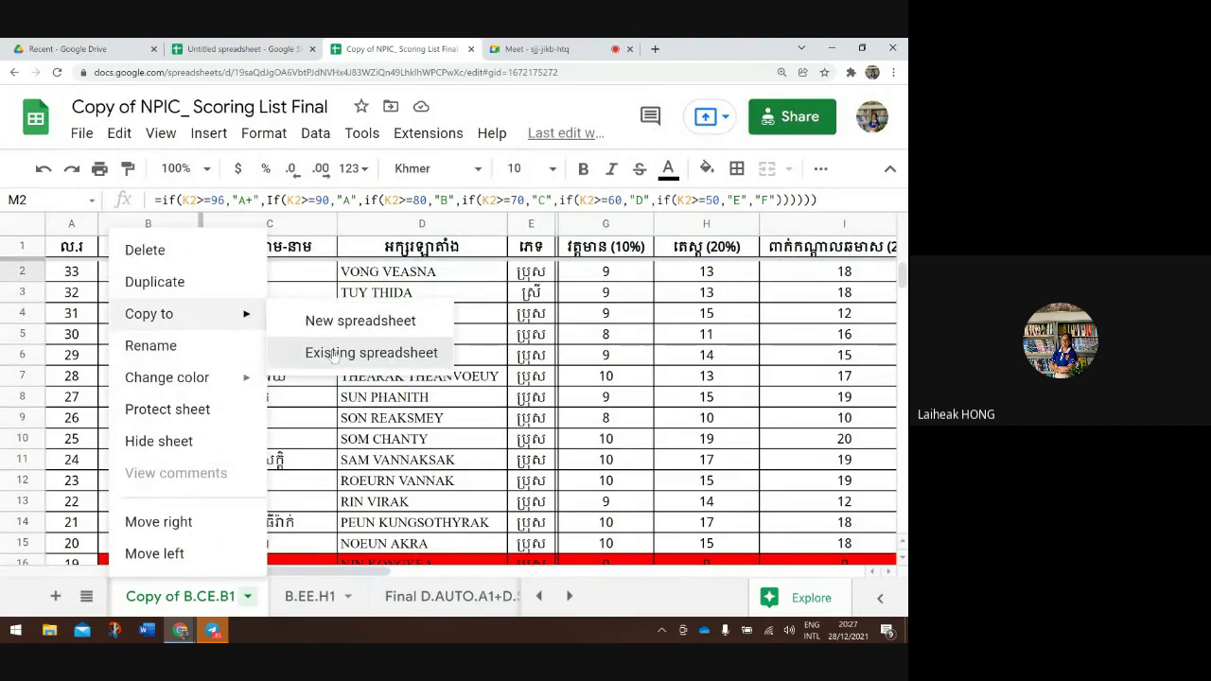
left_click(333, 354)
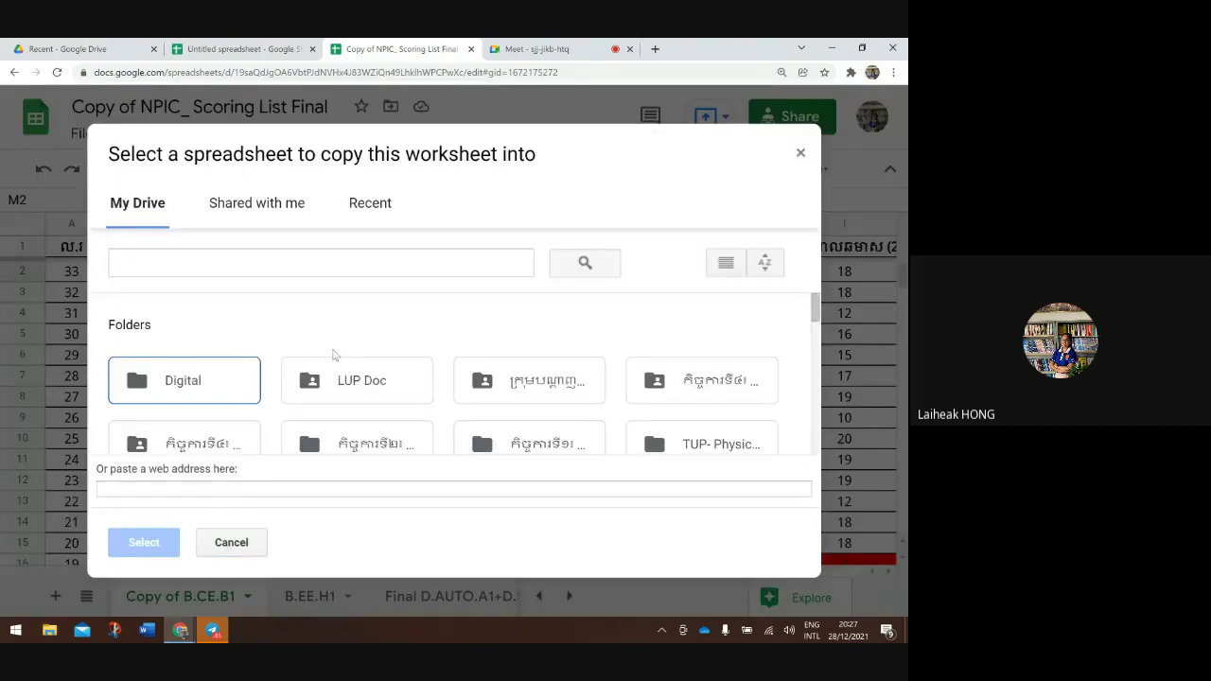
scroll(333, 354, "down", 5)
scroll(333, 354, "down", 5)
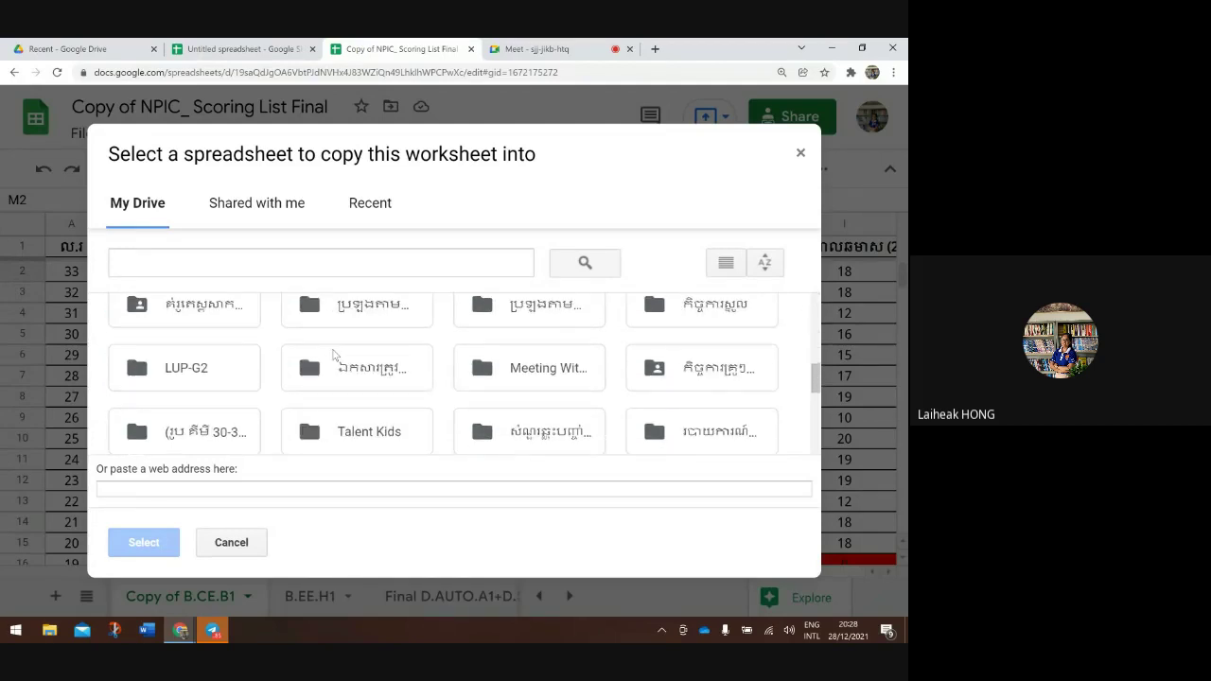
scroll(333, 354, "up", 6)
scroll(333, 354, "up", 5)
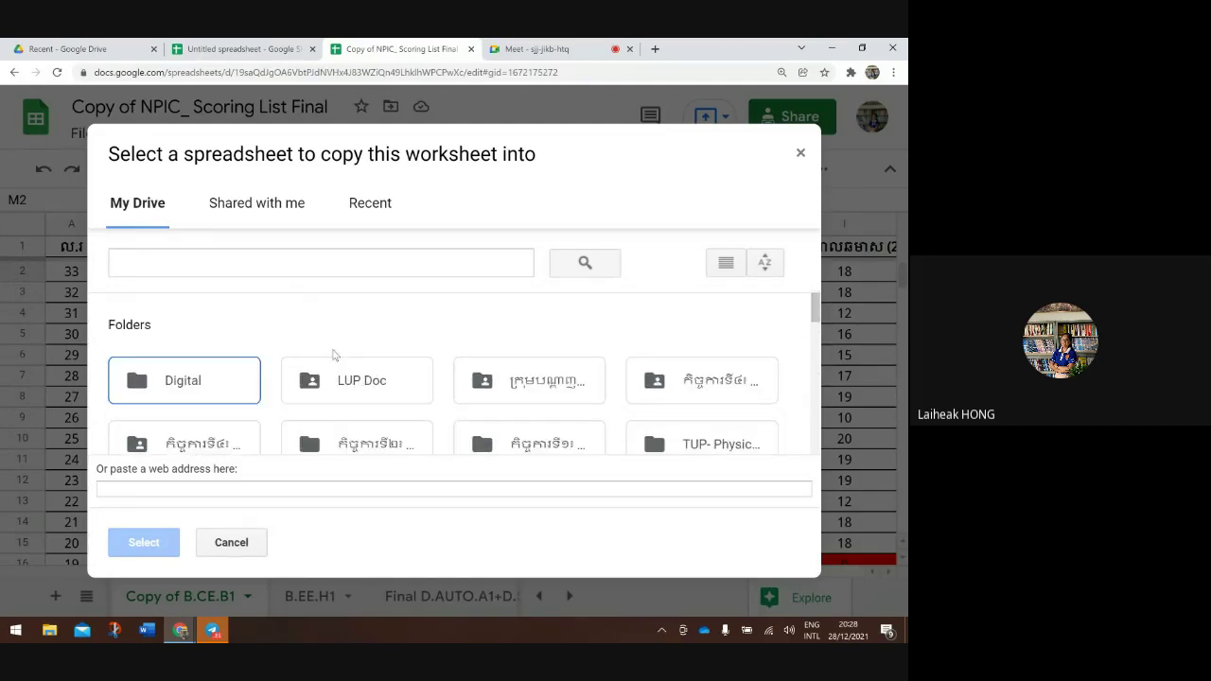
scroll(333, 353, "down", 2)
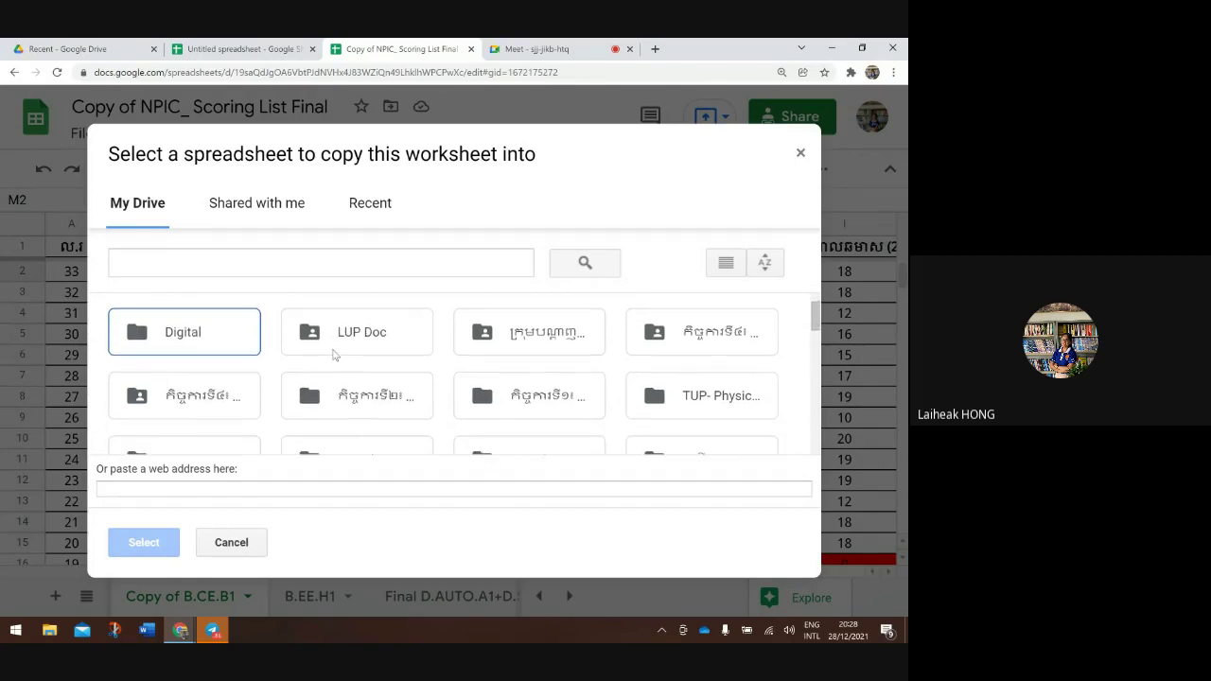
double_click(239, 334)
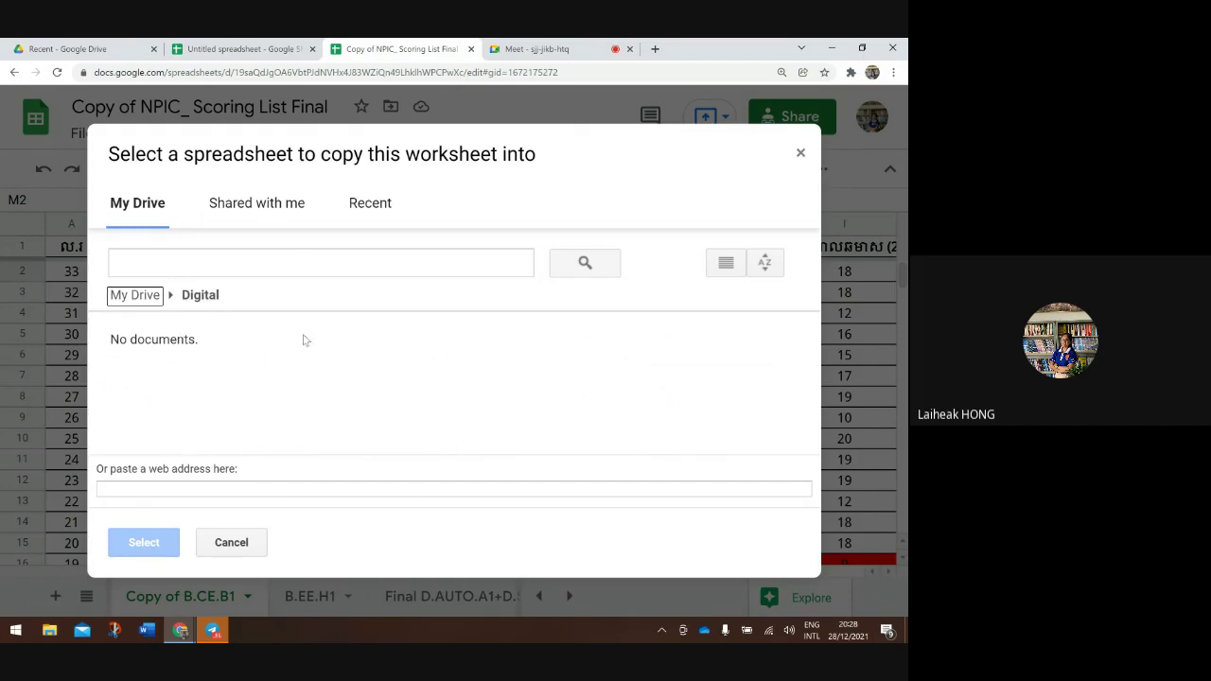
left_click(224, 269)
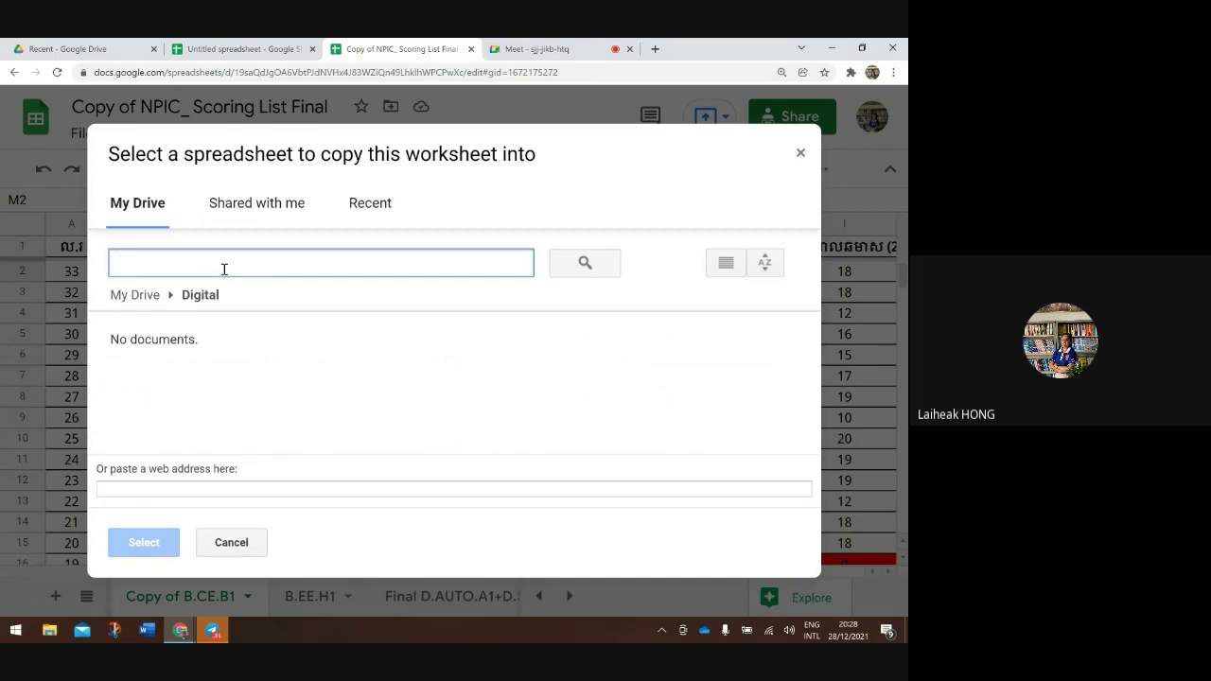
left_click(202, 304)
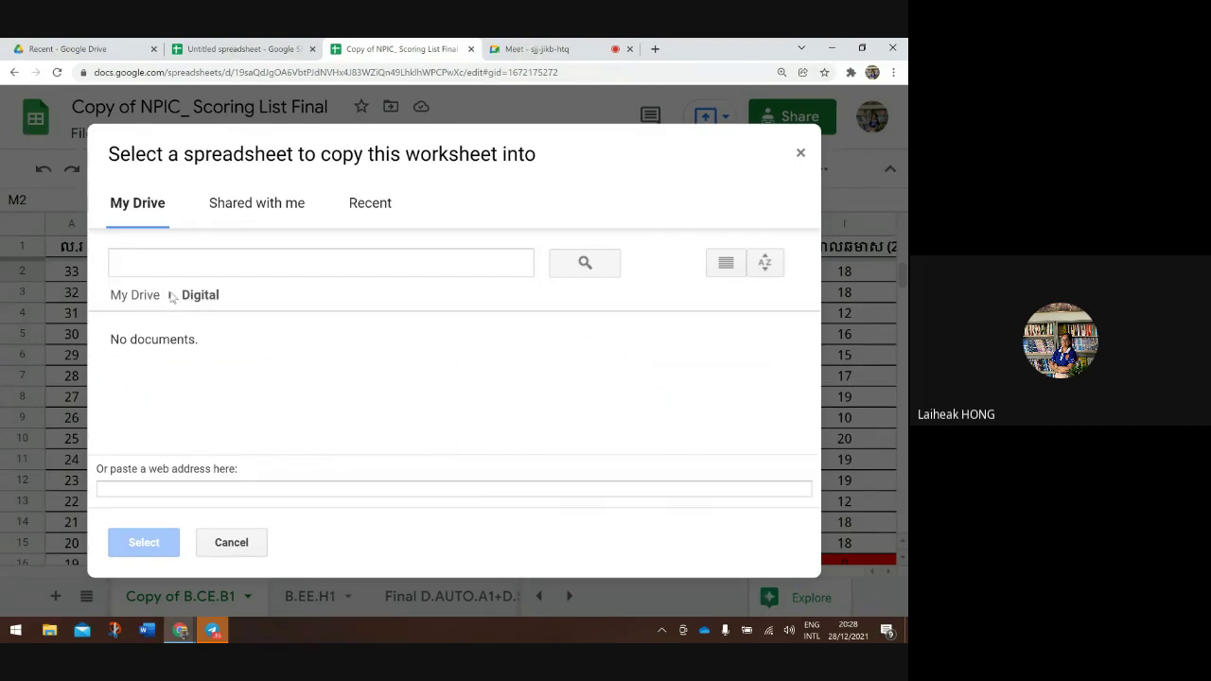
left_click(134, 299)
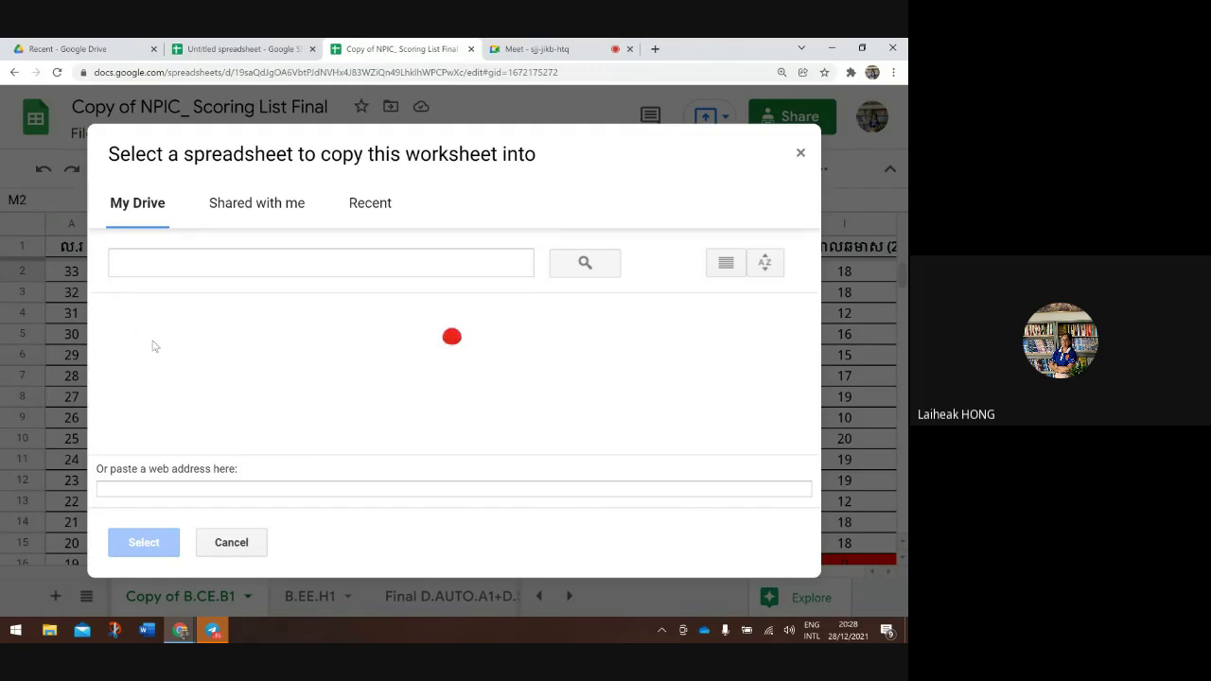
scroll(263, 382, "down", 5)
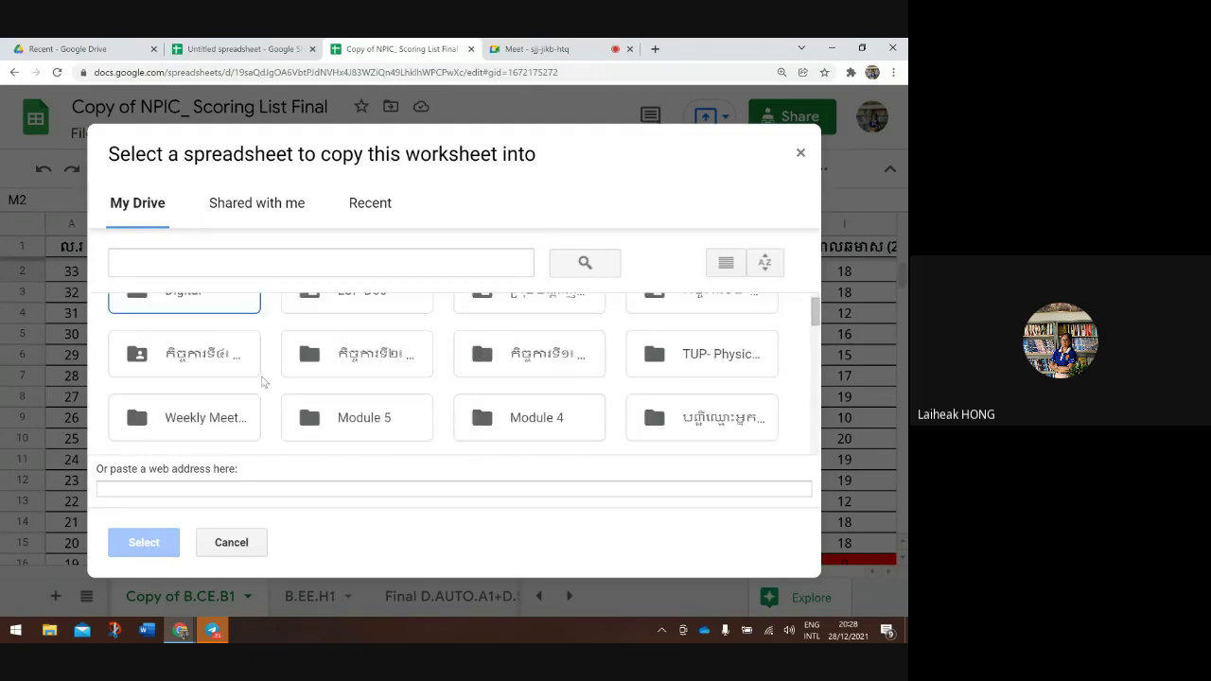
scroll(263, 382, "down", 10)
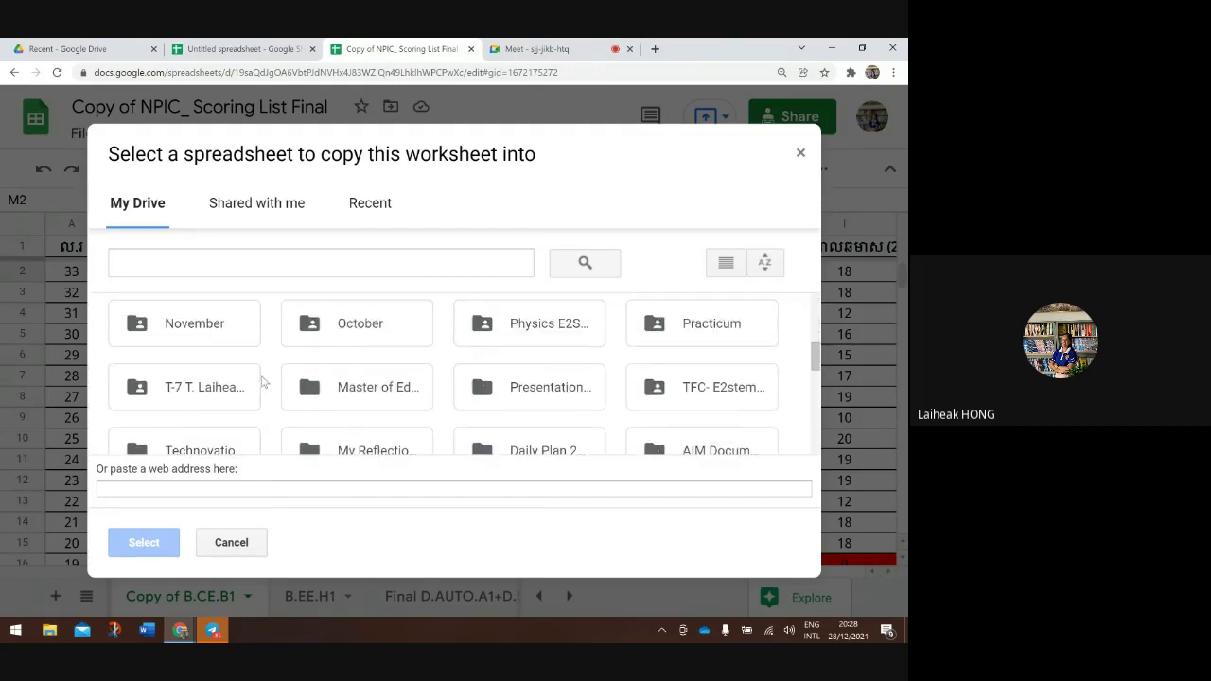
scroll(264, 382, "down", 2)
scroll(264, 382, "up", 2)
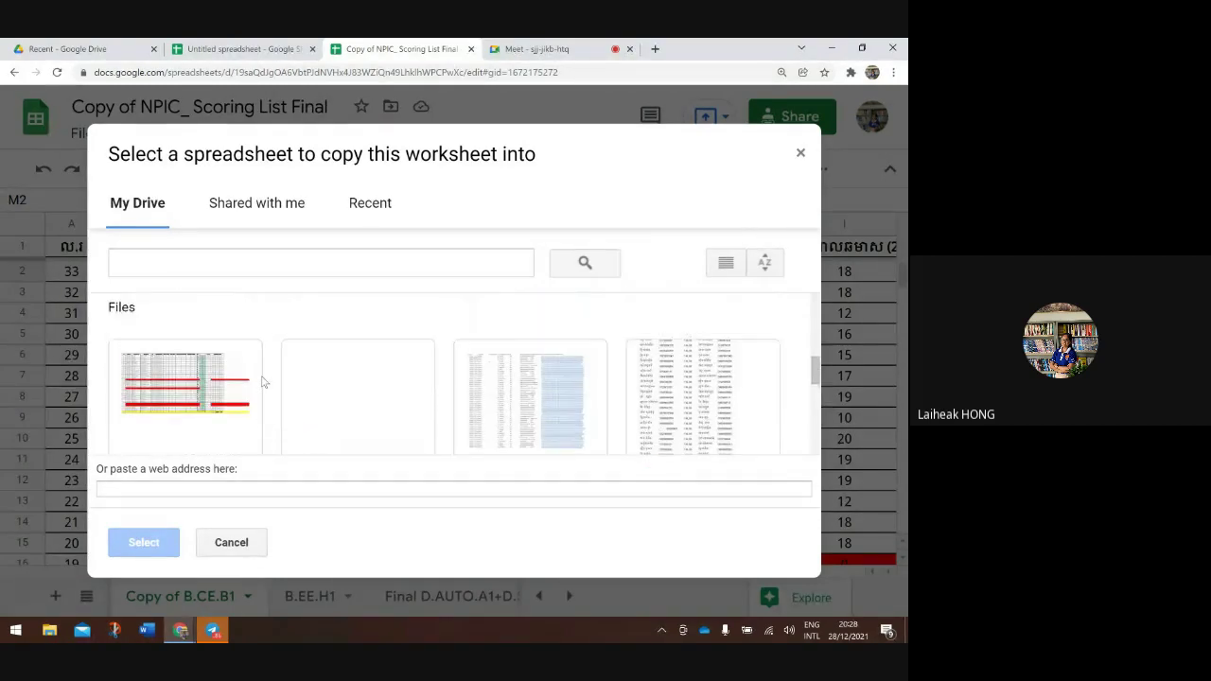
scroll(264, 382, "down", 2)
scroll(264, 382, "up", 3)
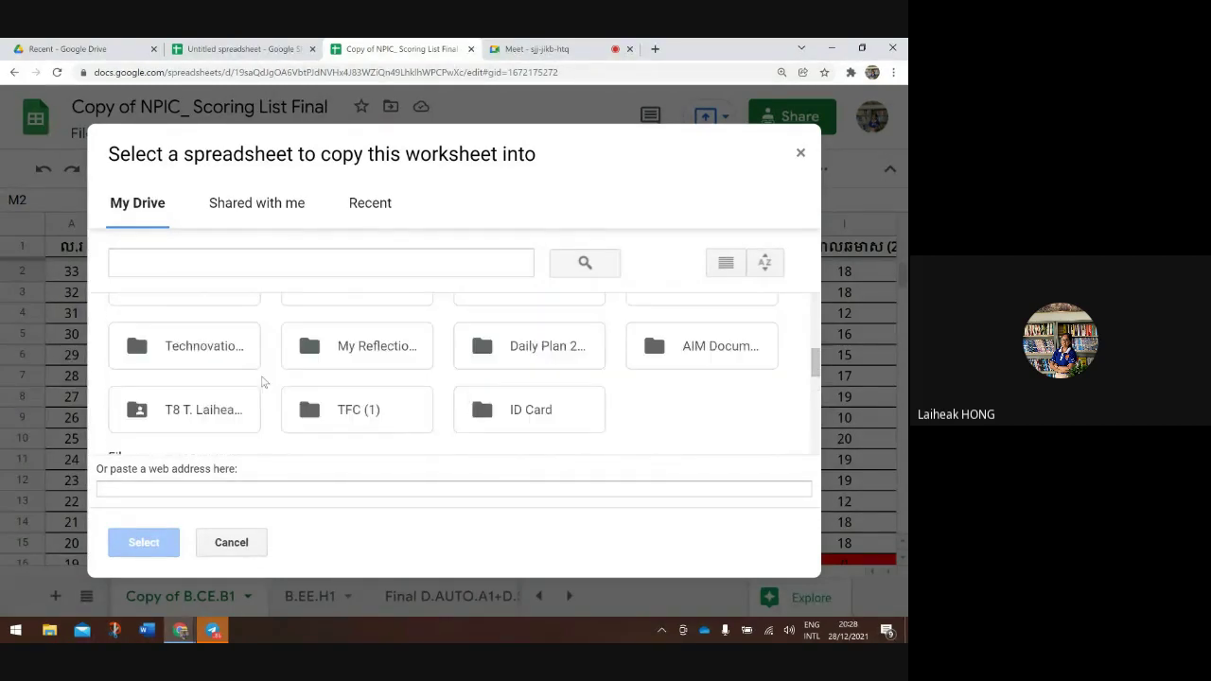
scroll(264, 382, "down", 6)
scroll(264, 382, "up", 2)
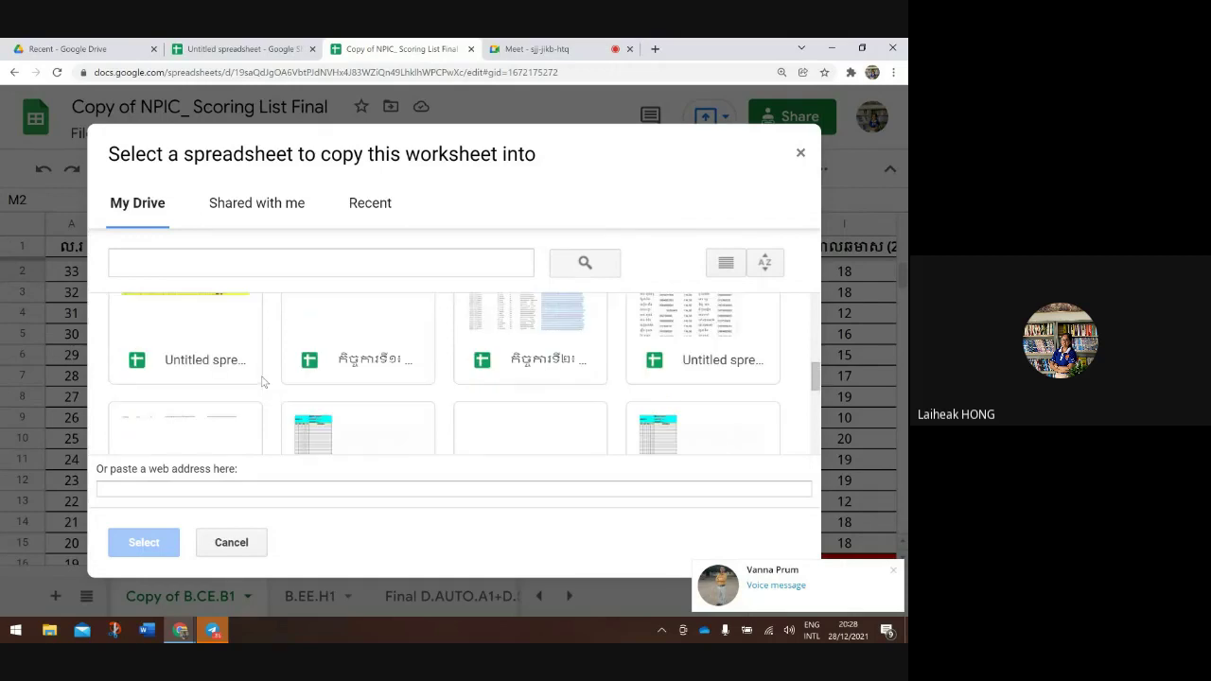
scroll(264, 382, "up", 3)
scroll(264, 382, "down", 5)
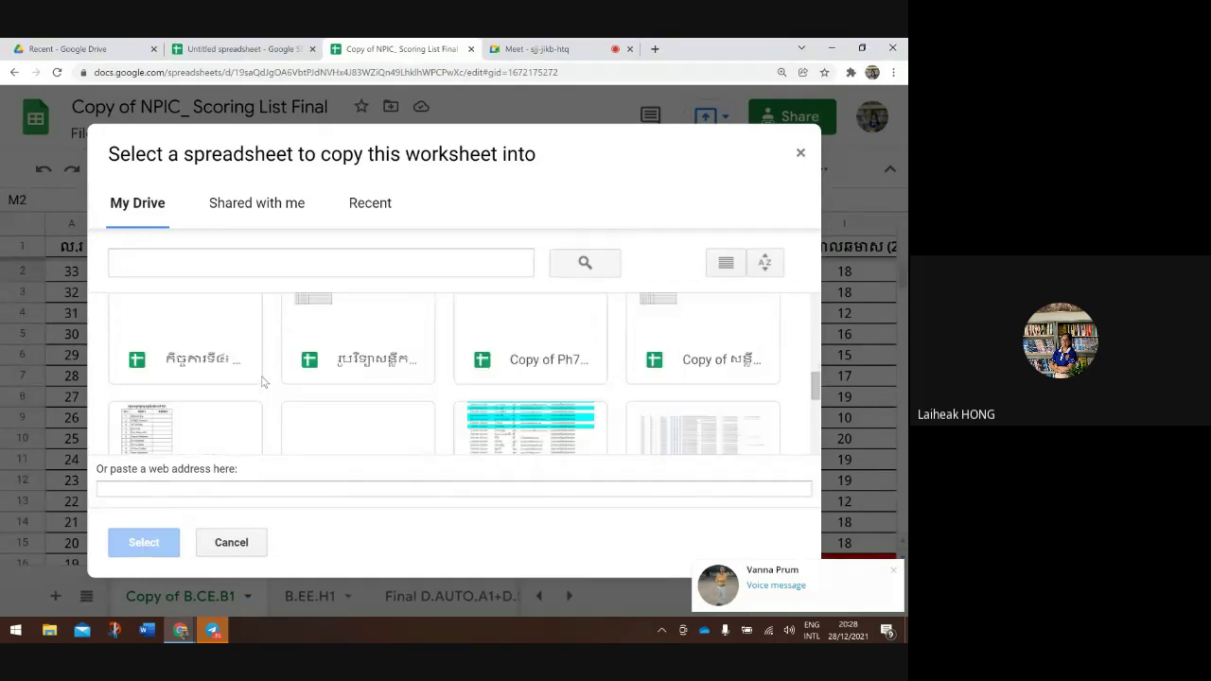
scroll(264, 381, "up", 1)
scroll(264, 382, "down", 2)
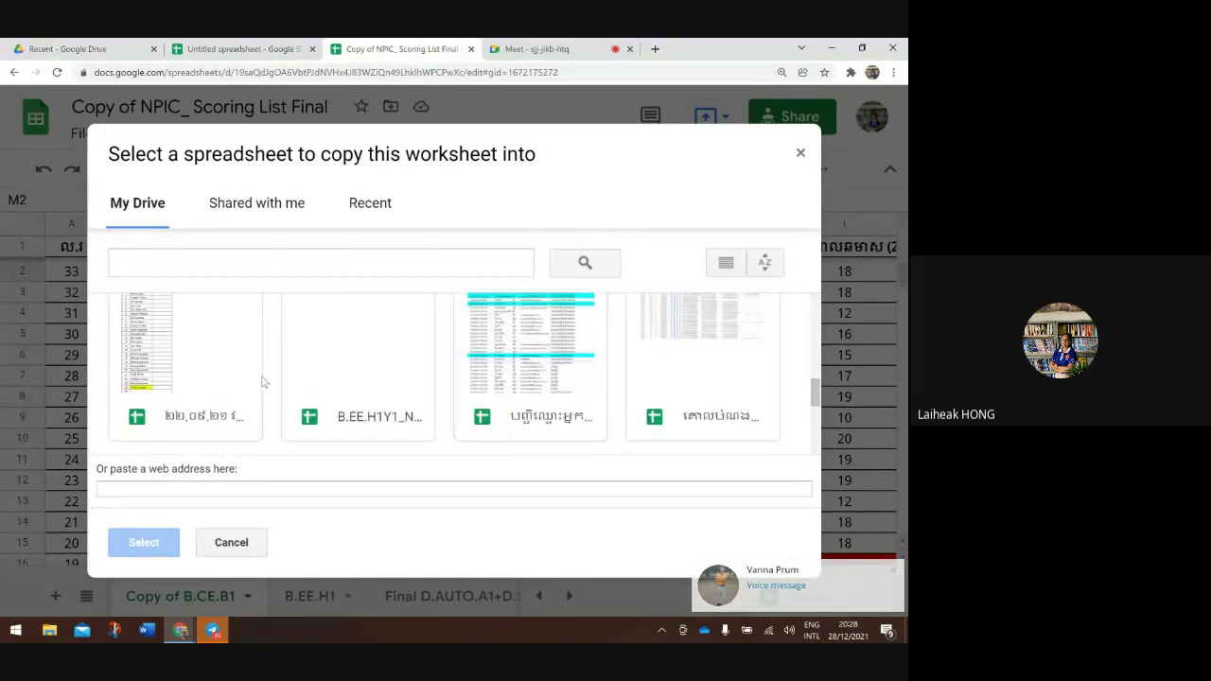
scroll(264, 382, "up", 1)
scroll(264, 382, "down", 2)
scroll(264, 382, "up", 1)
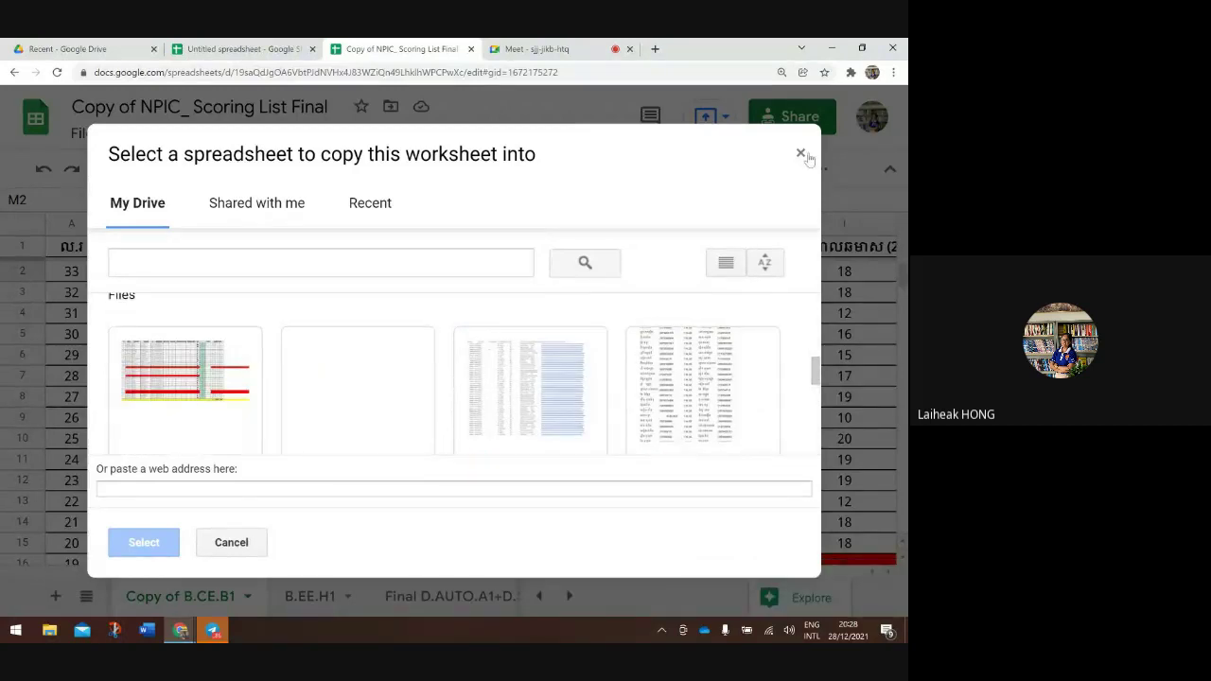
left_click(800, 153)
Inspect the 20% mid-semester score in I2 and its column heading in I1
scroll(631, 321, "right", 5)
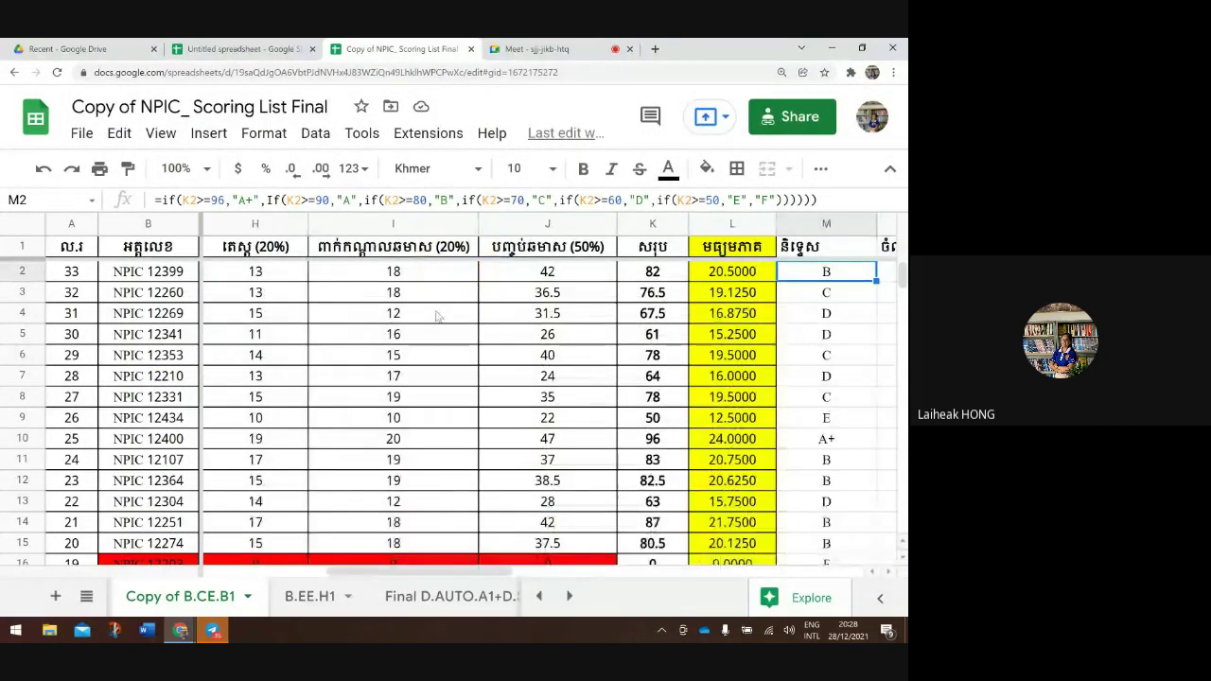
left_click(377, 278)
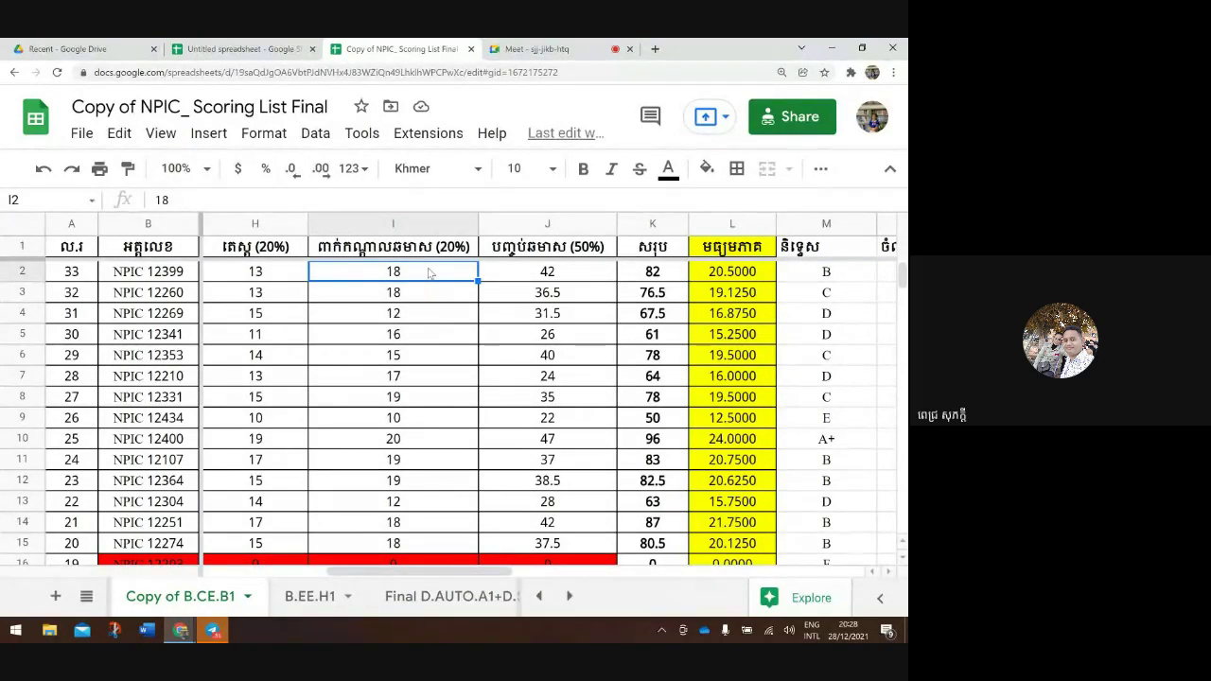
double_click(414, 275)
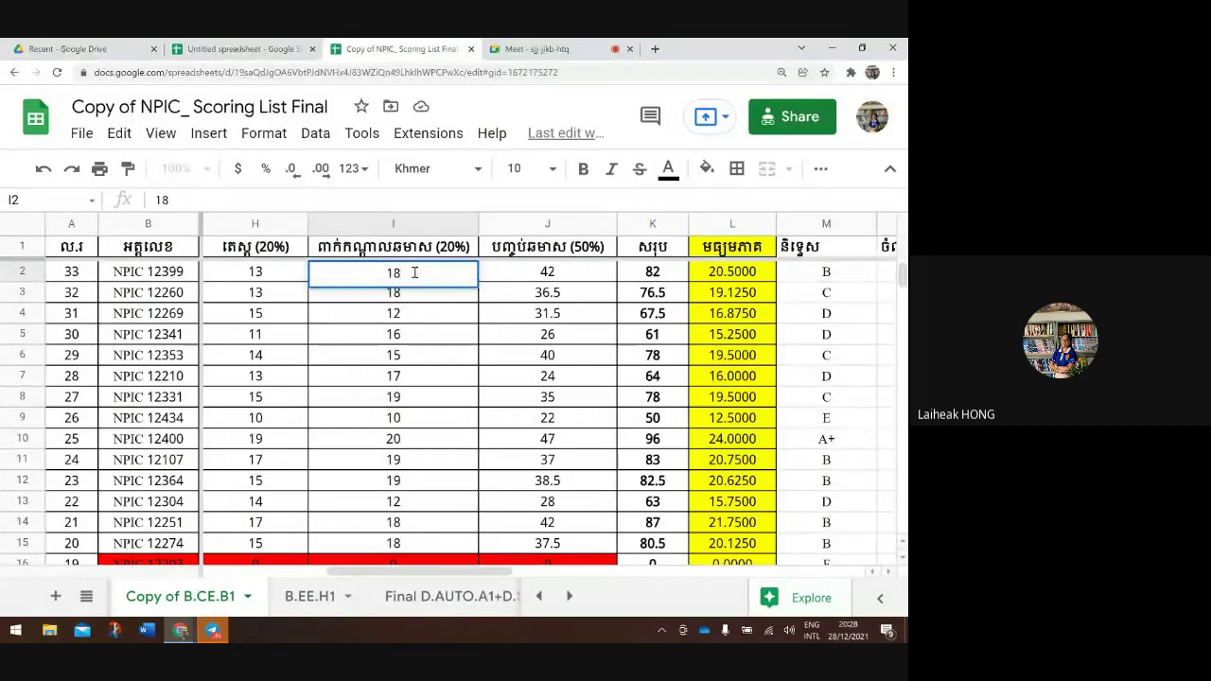
left_click(465, 248)
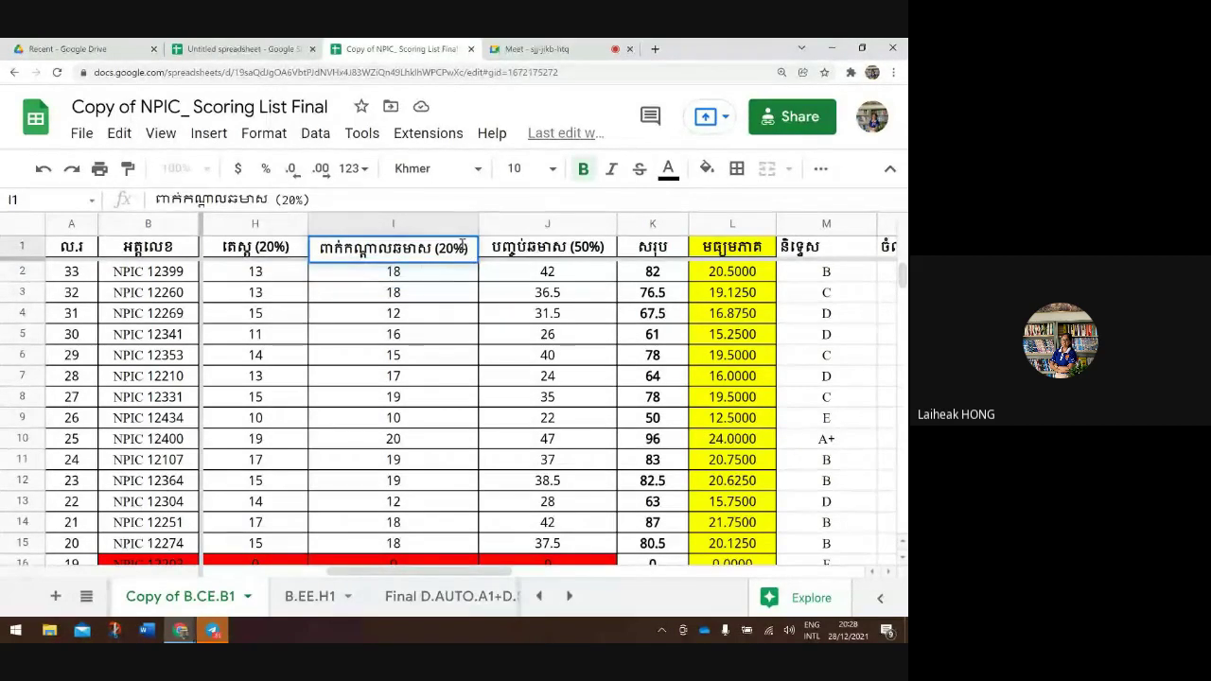
double_click(463, 247)
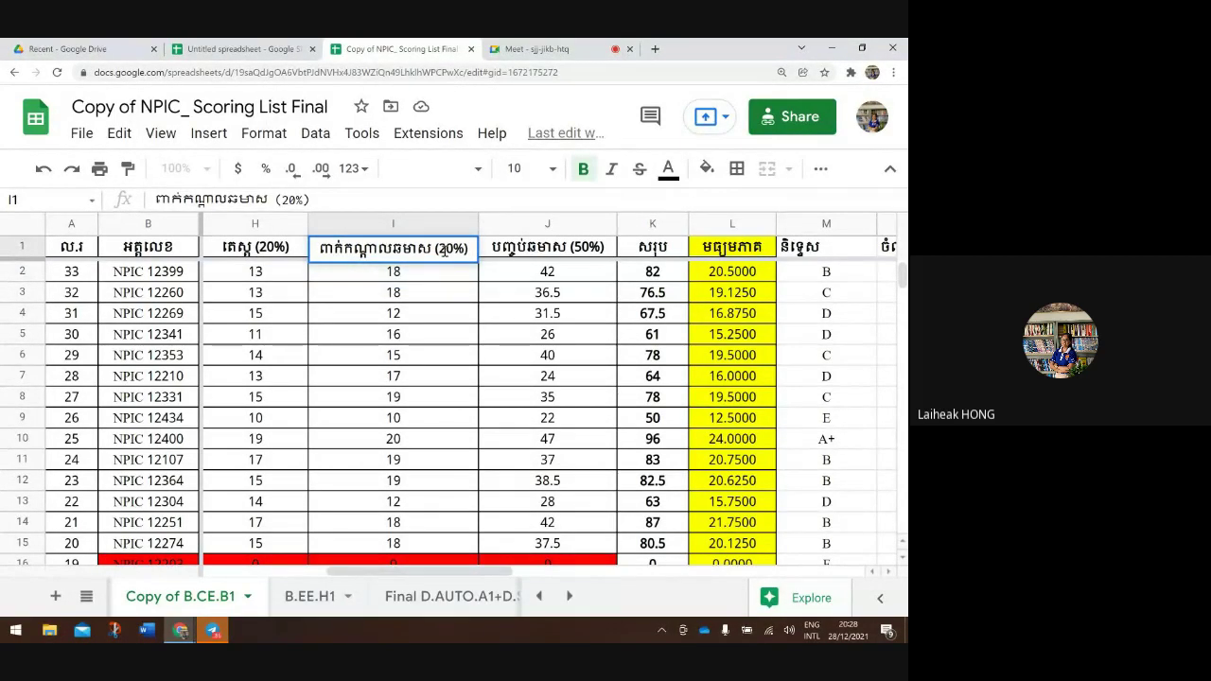
left_click(447, 273)
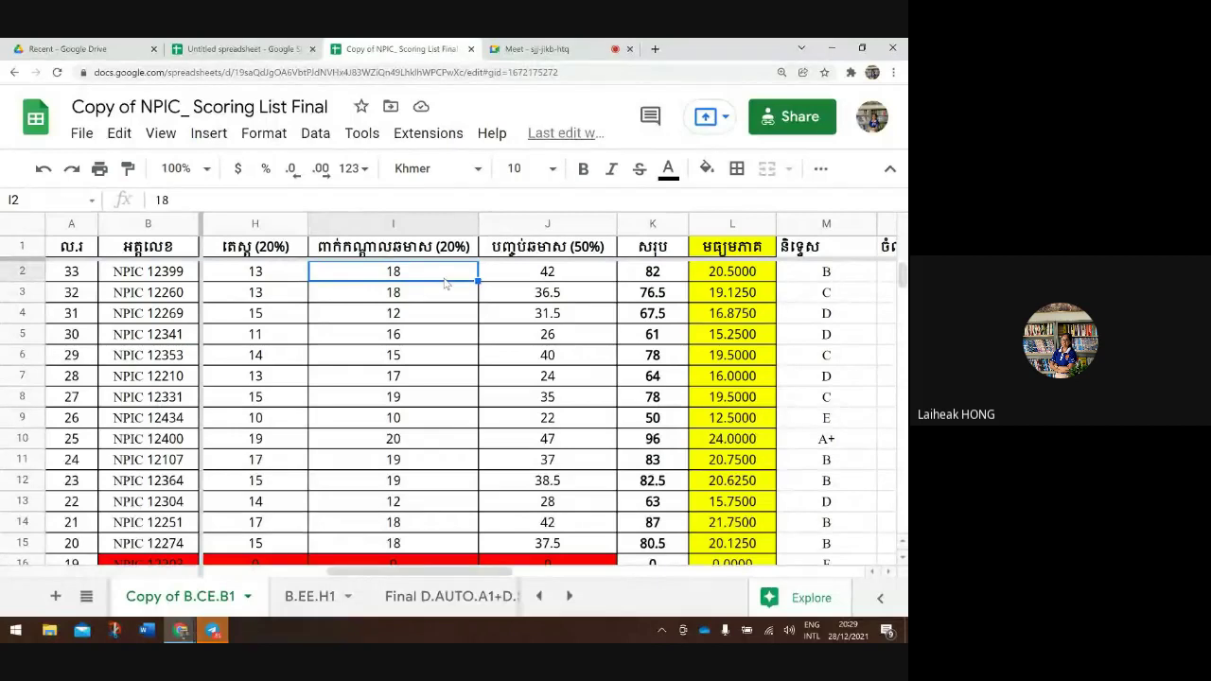
Open the data validation settings for the whole 20% mid-semester score column I
left_click(436, 227)
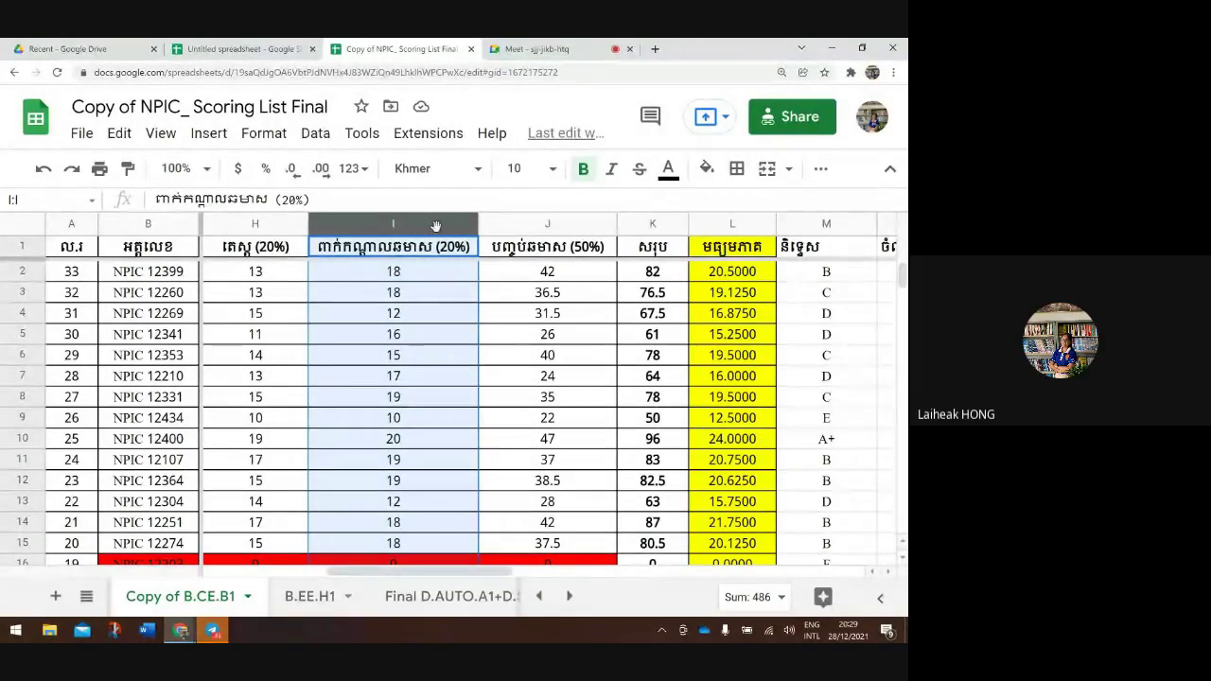
right_click(435, 225)
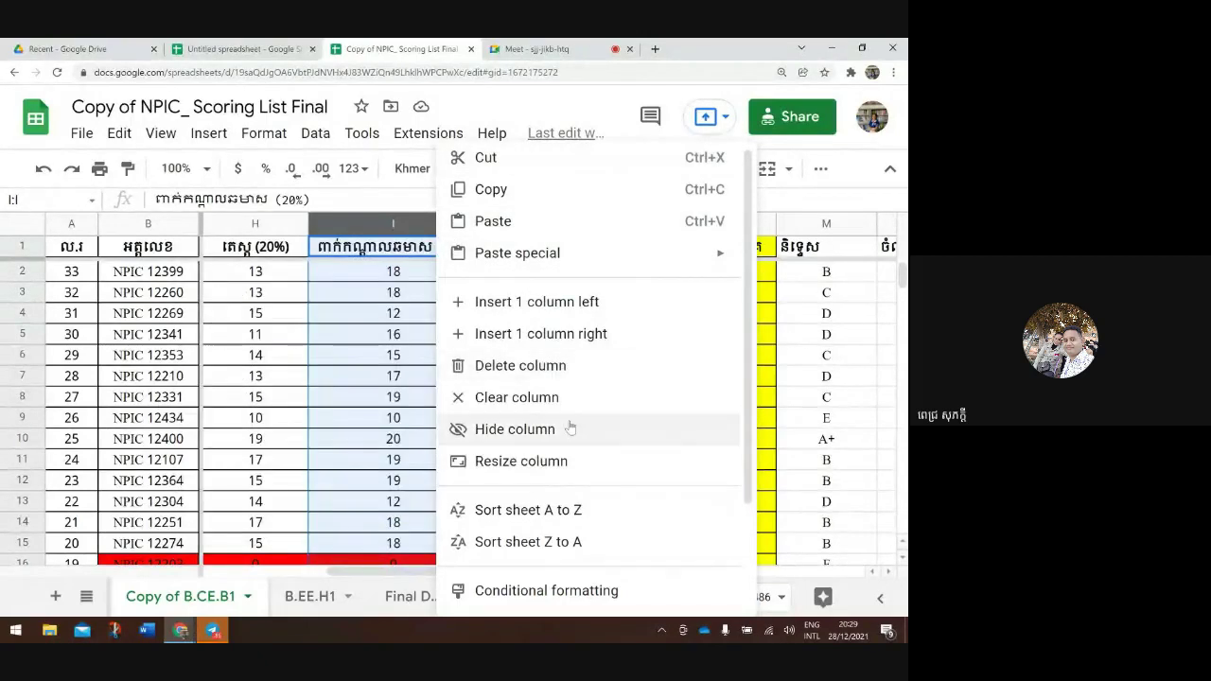
scroll(570, 428, "down", 3)
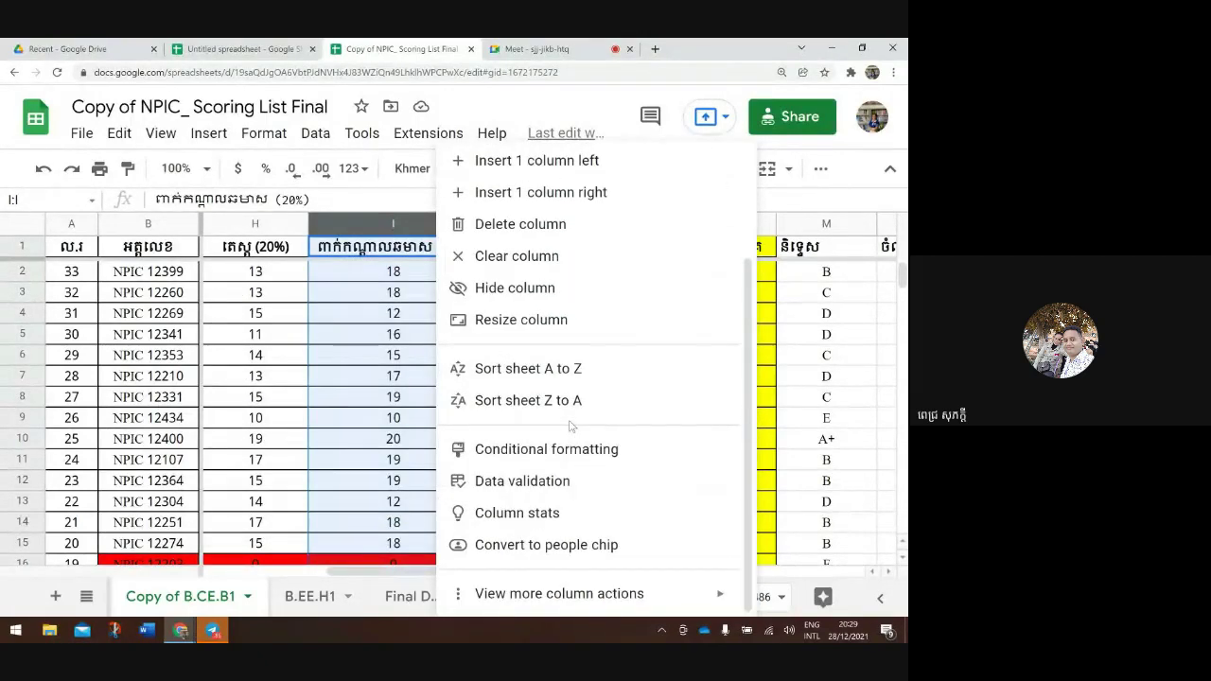
left_click(405, 225)
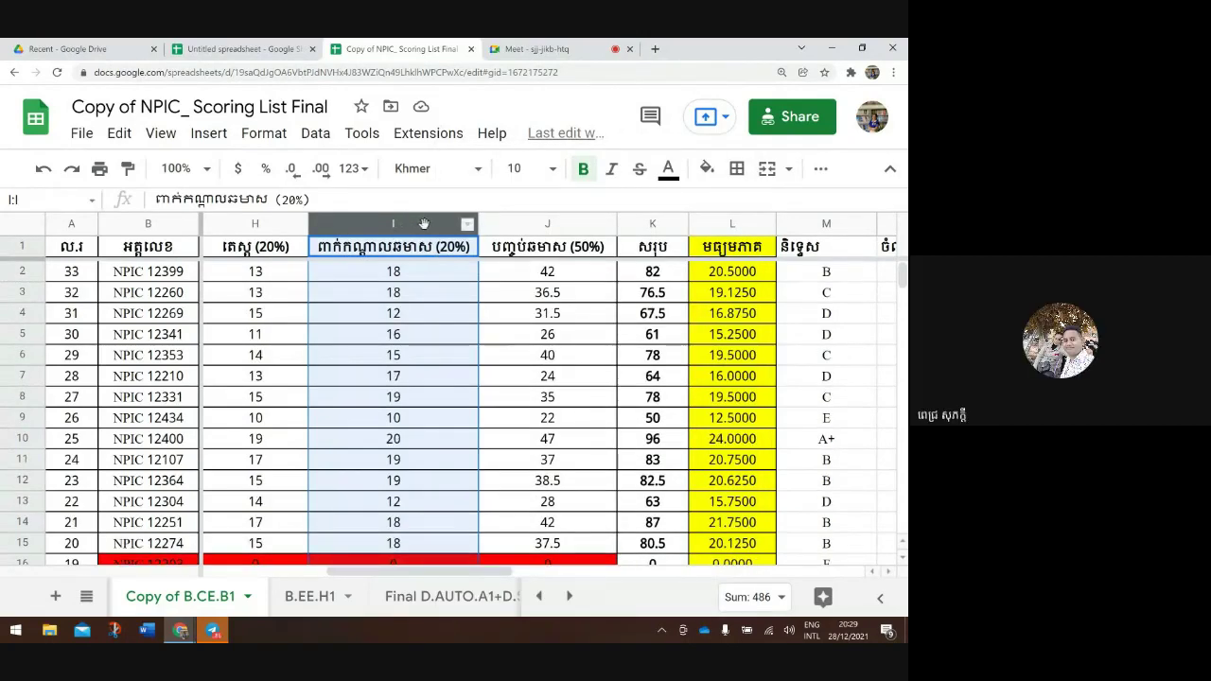
right_click(425, 225)
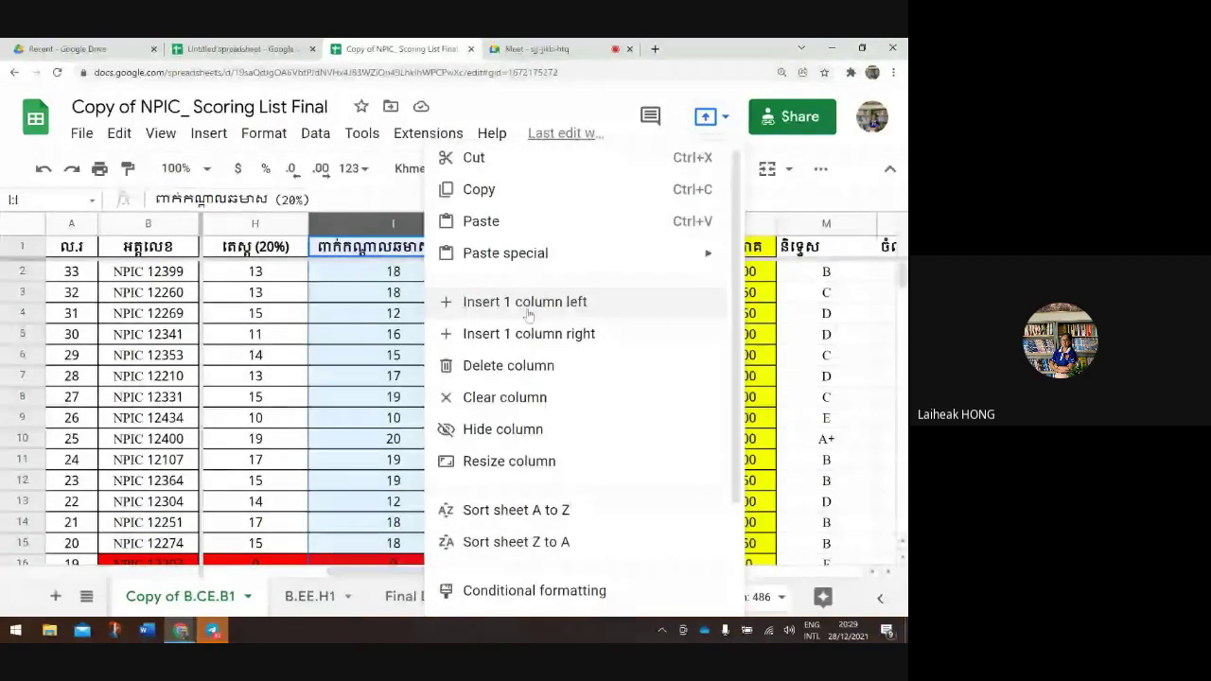
scroll(528, 312, "down", 1)
scroll(528, 318, "down", 5)
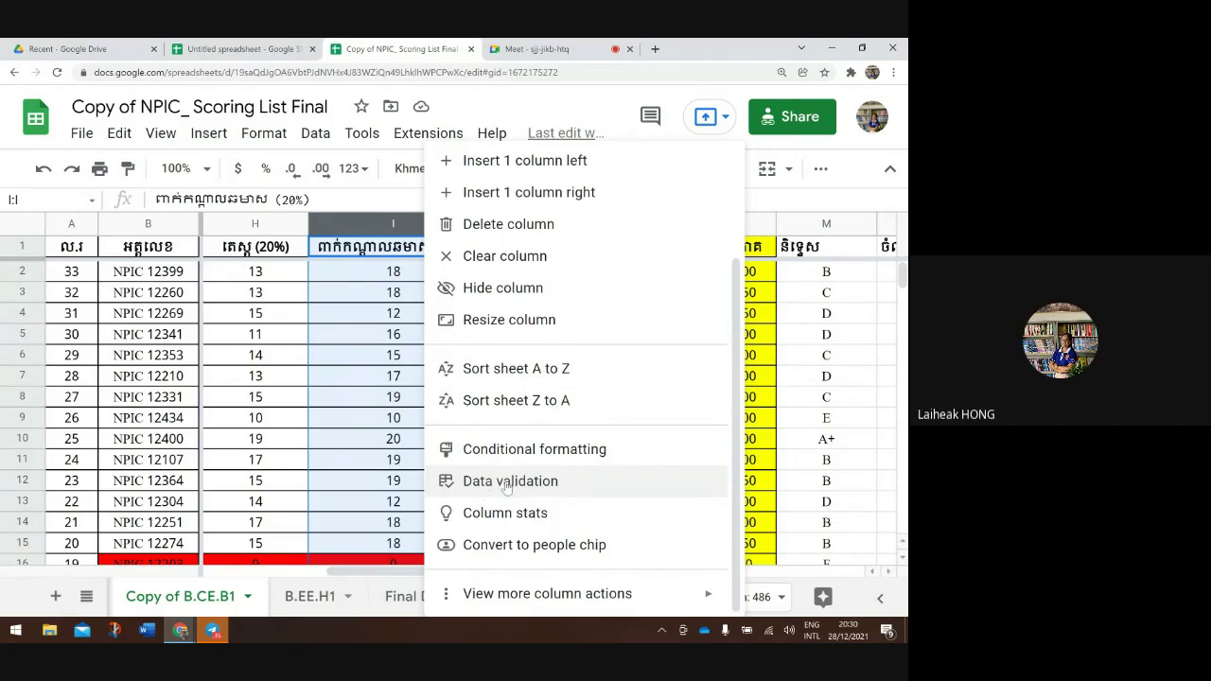
left_click(507, 482)
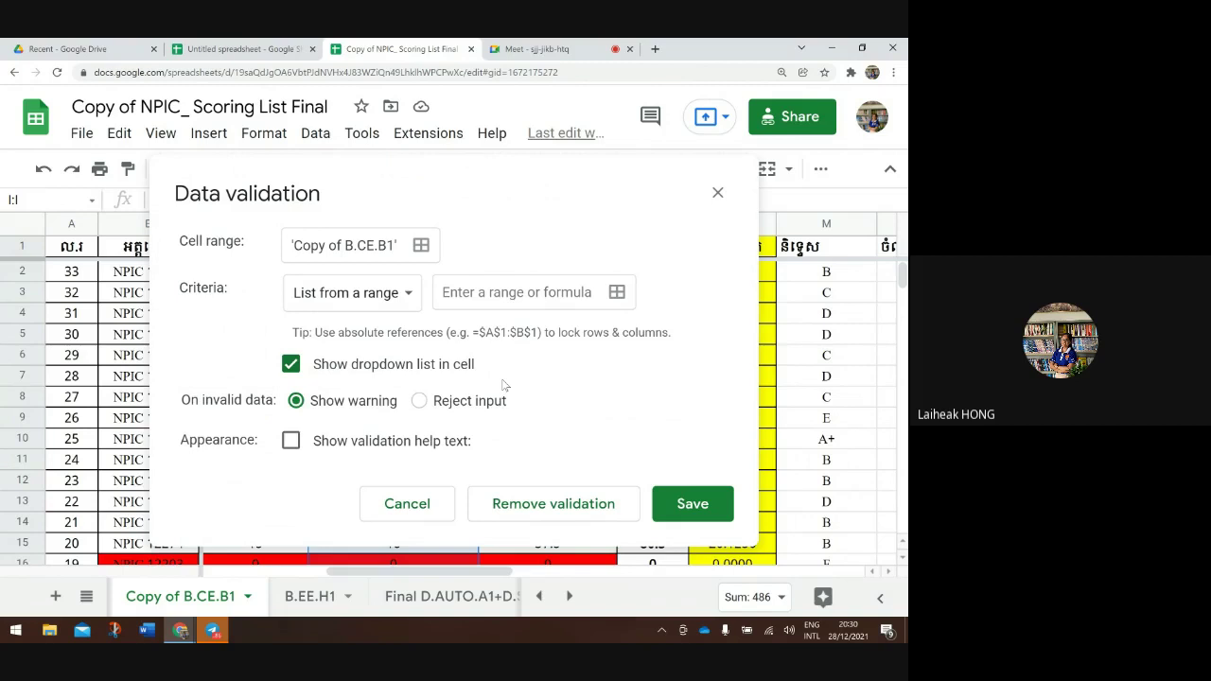
Enable validation help text for column I and set invalid data to Reject input
left_click(289, 448)
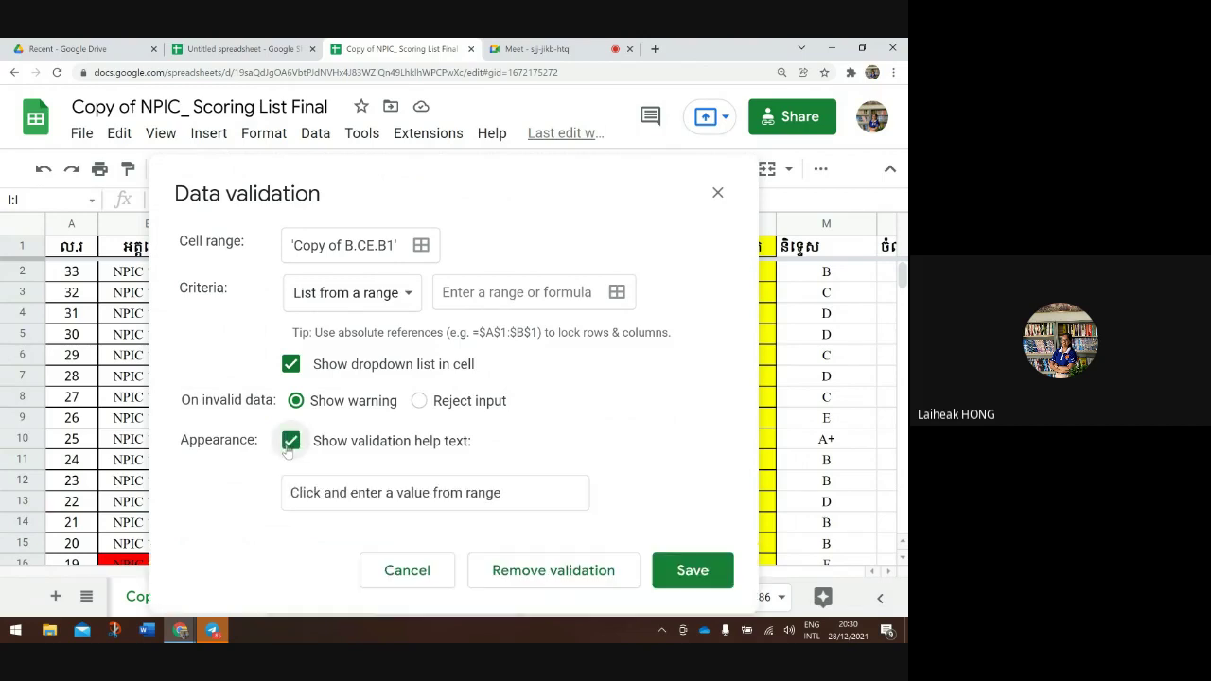
left_click(367, 496)
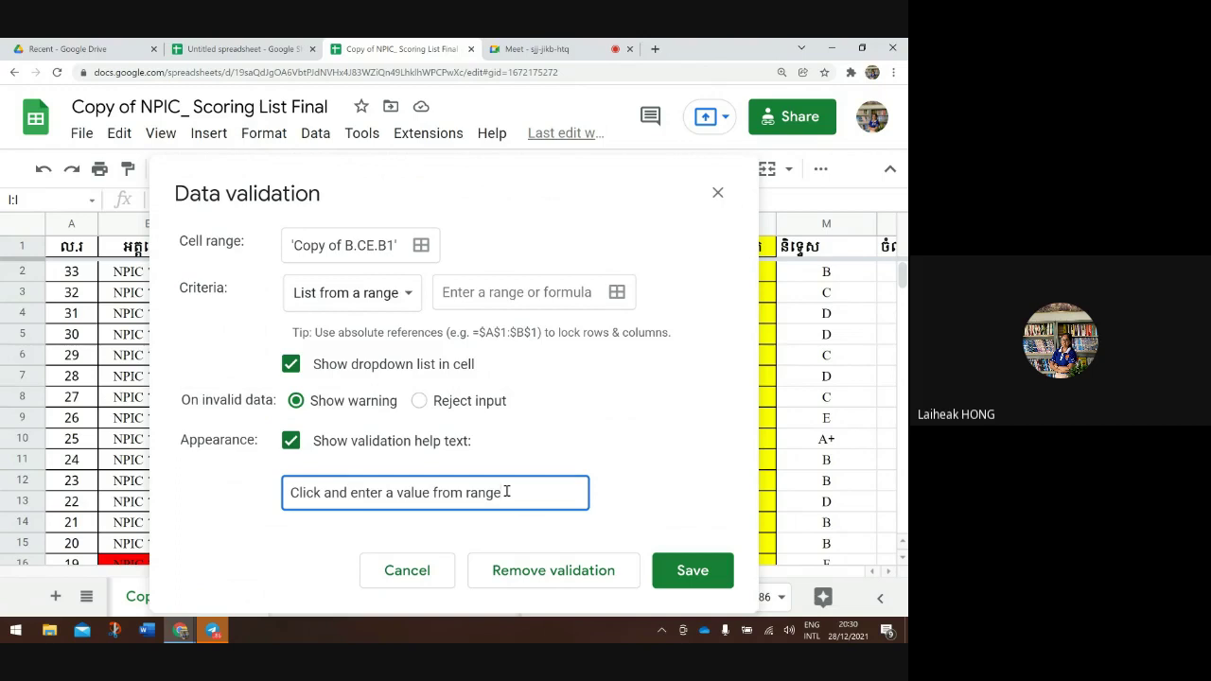
left_click(420, 401)
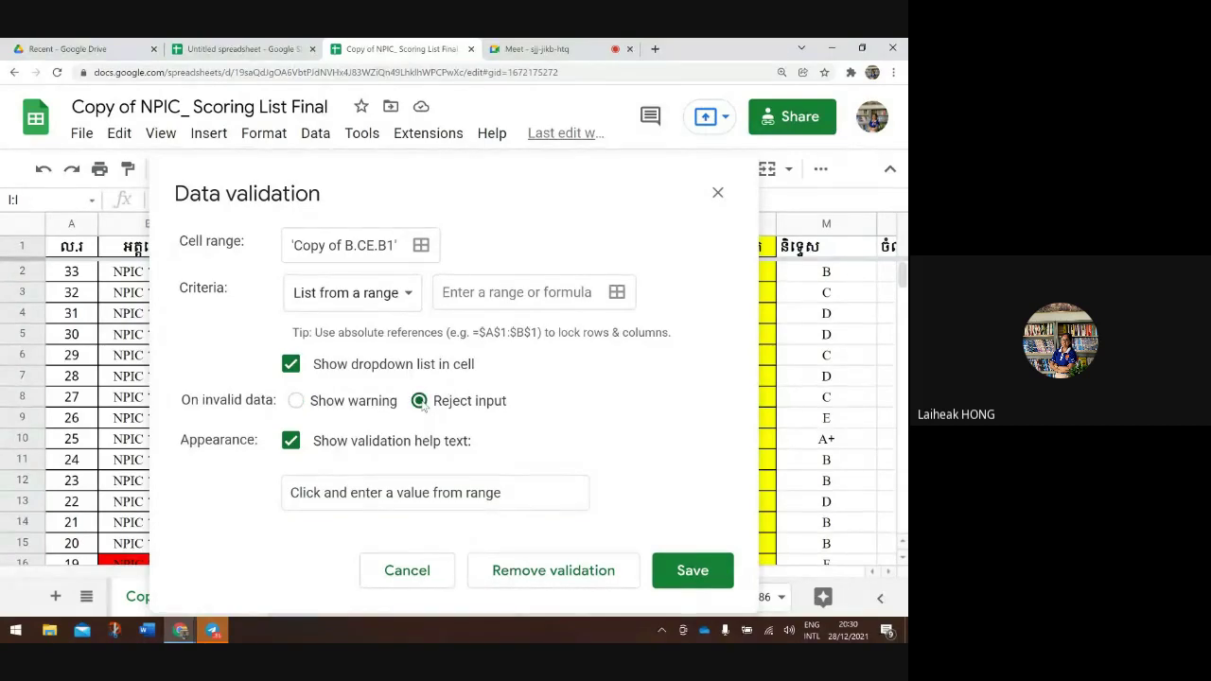
Set the validation criteria for column I to a number between 0 and 20
left_click(410, 294)
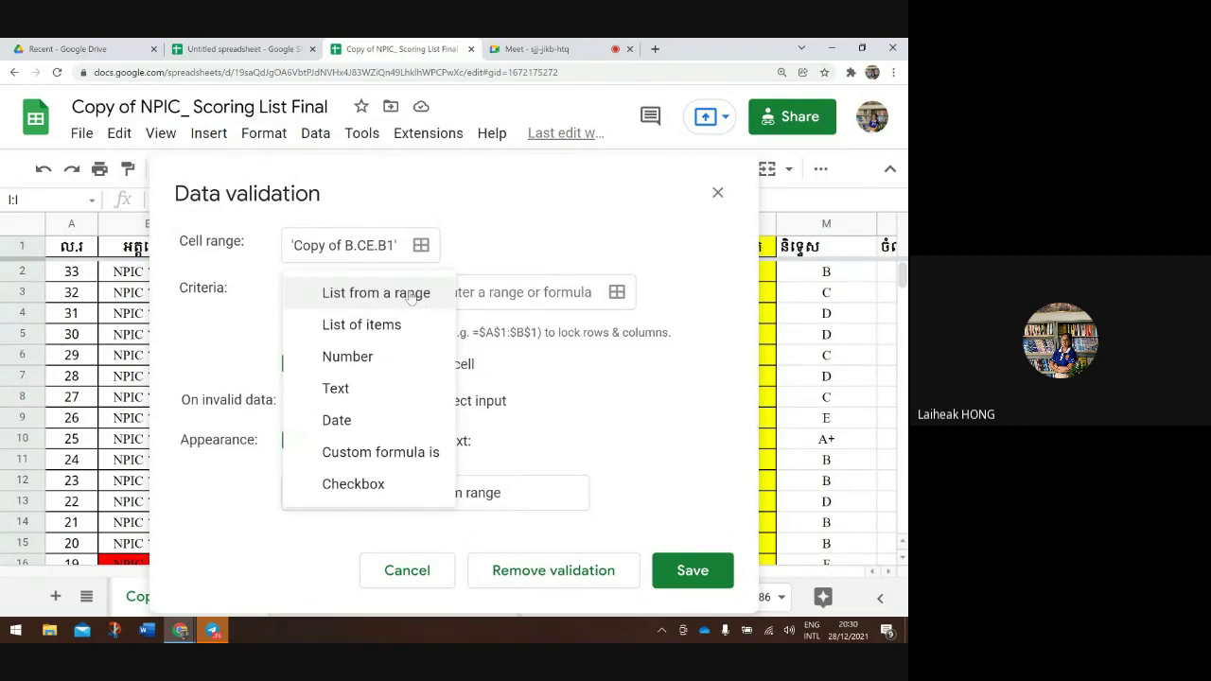
left_click(379, 357)
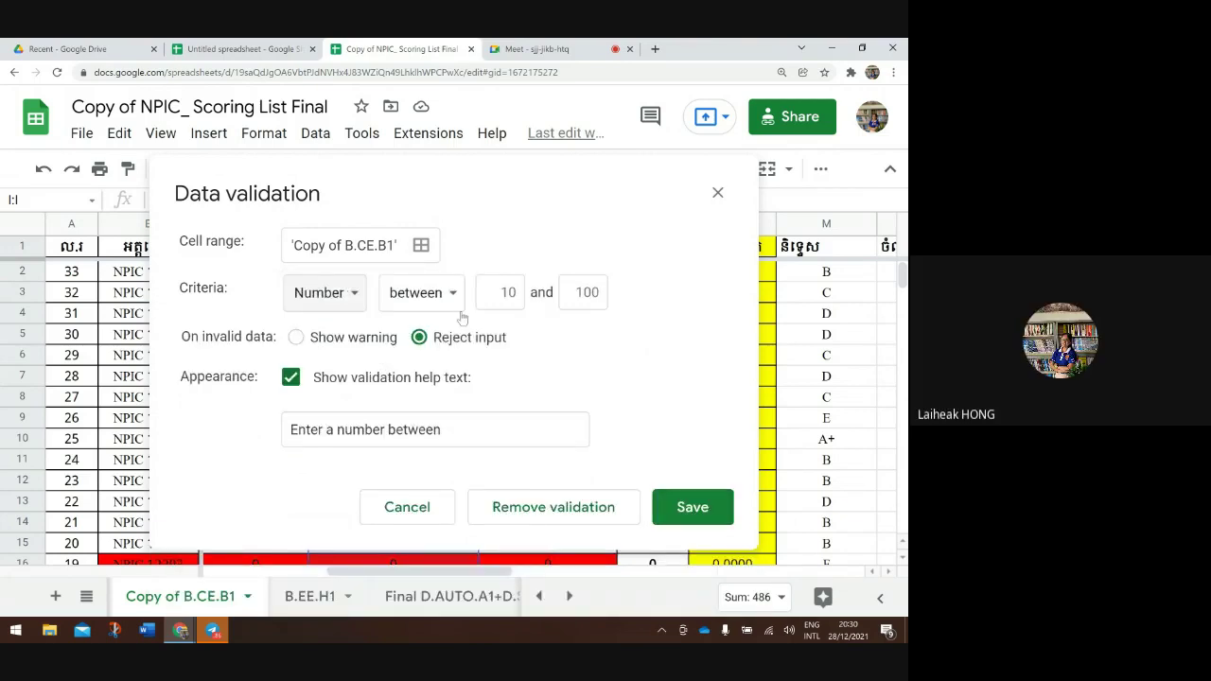
left_click(512, 291)
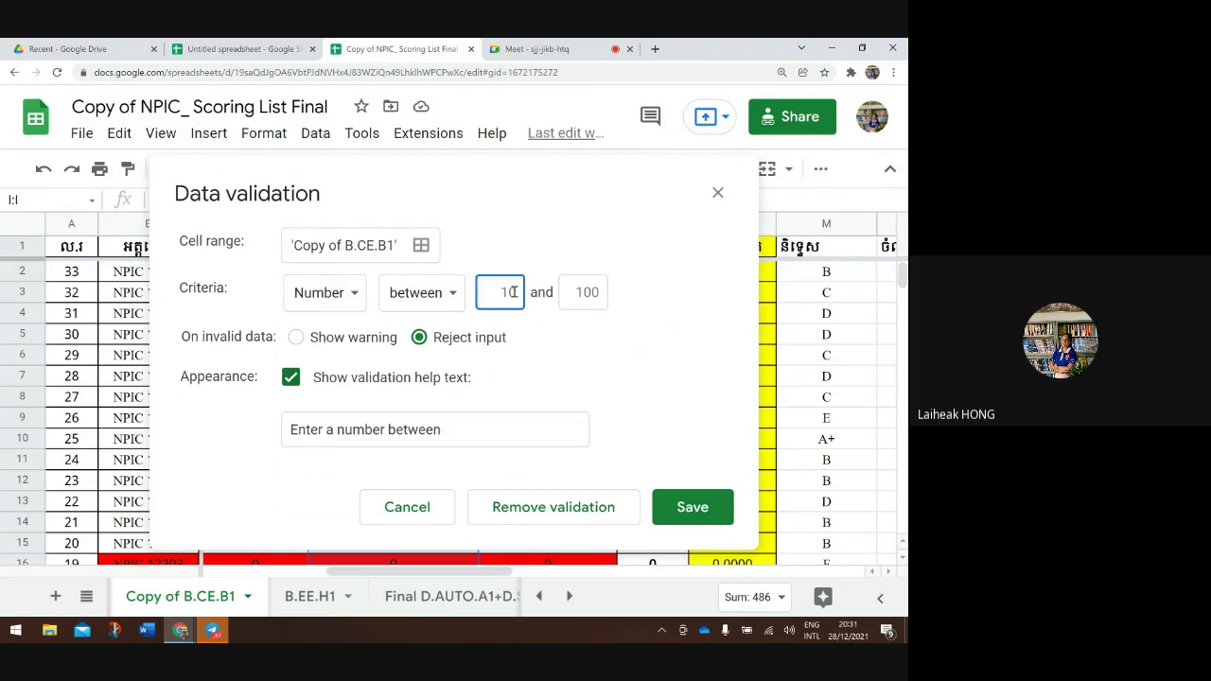
left_click(602, 294)
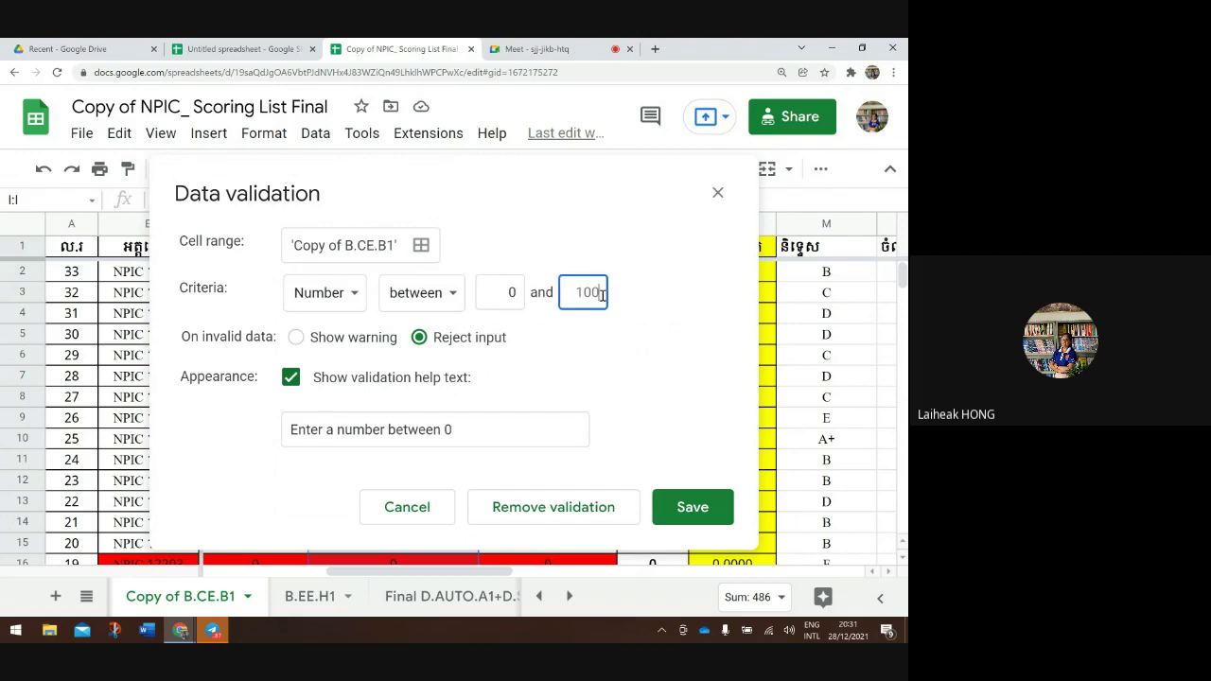
type("20")
Replace the validation help text with the Khmer message "ពិន្ទុមិនលើសពី២០" and save the rule
left_click(513, 419)
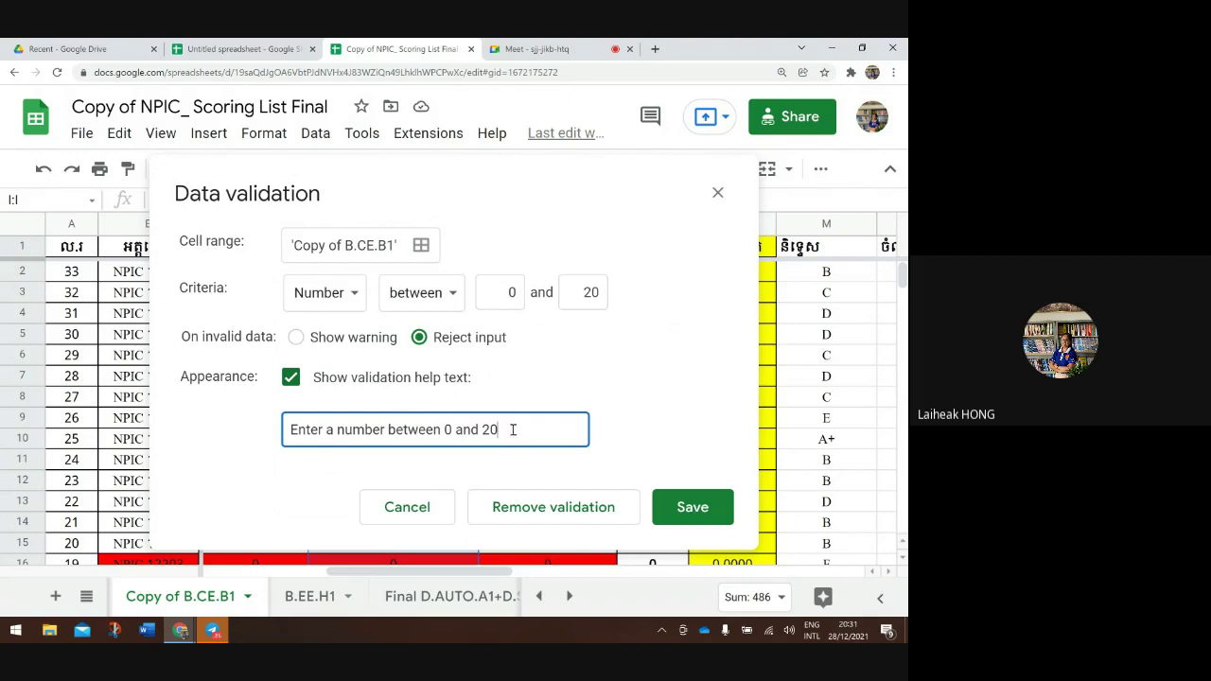
left_click_drag(511, 430, 292, 430)
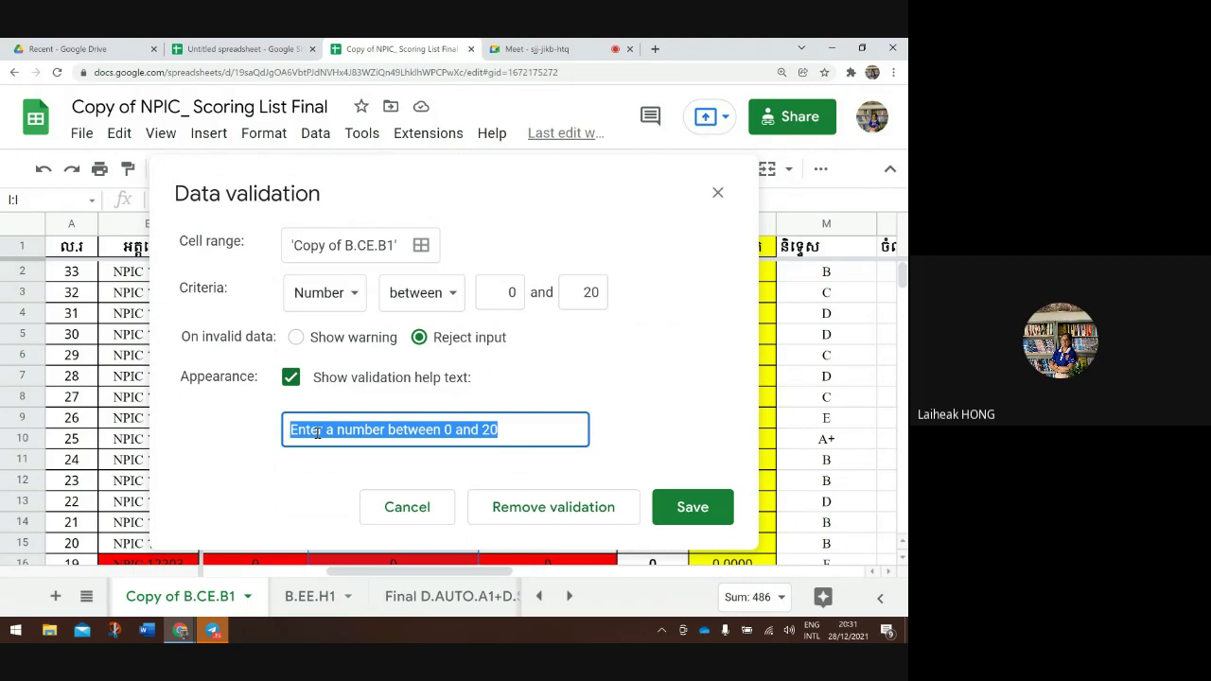
type("b")
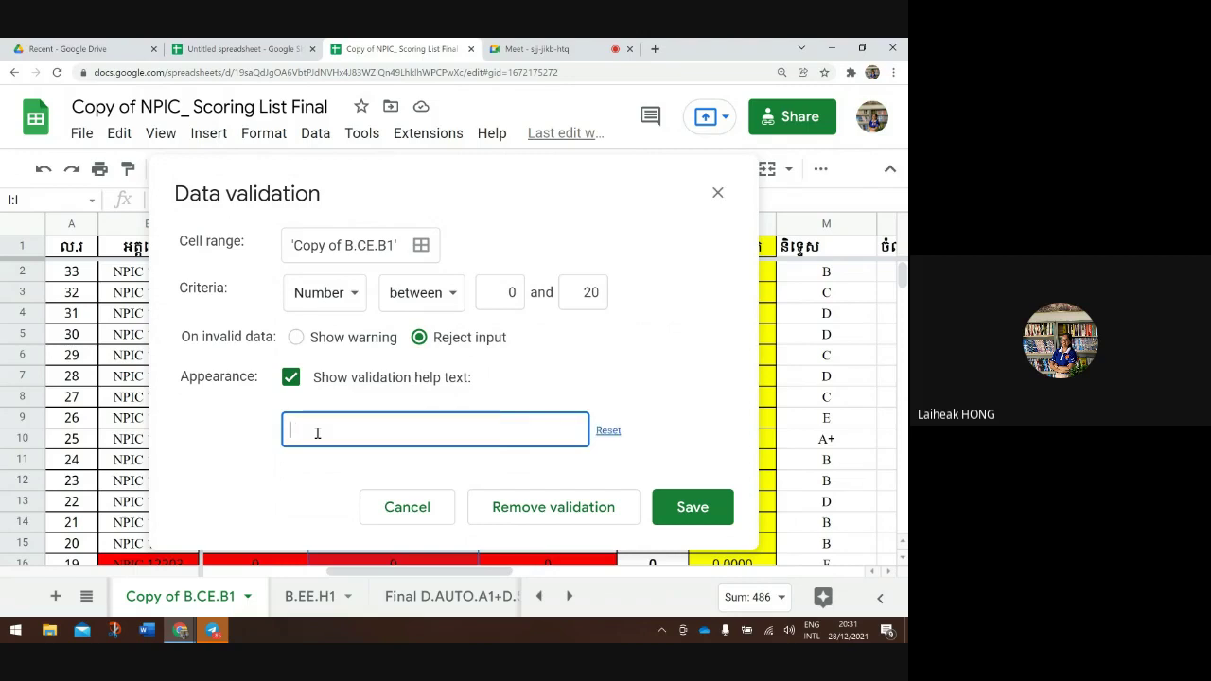
key("alt+shift")
type("ប")
key("BackSpace")
type("ពិន្ទ")
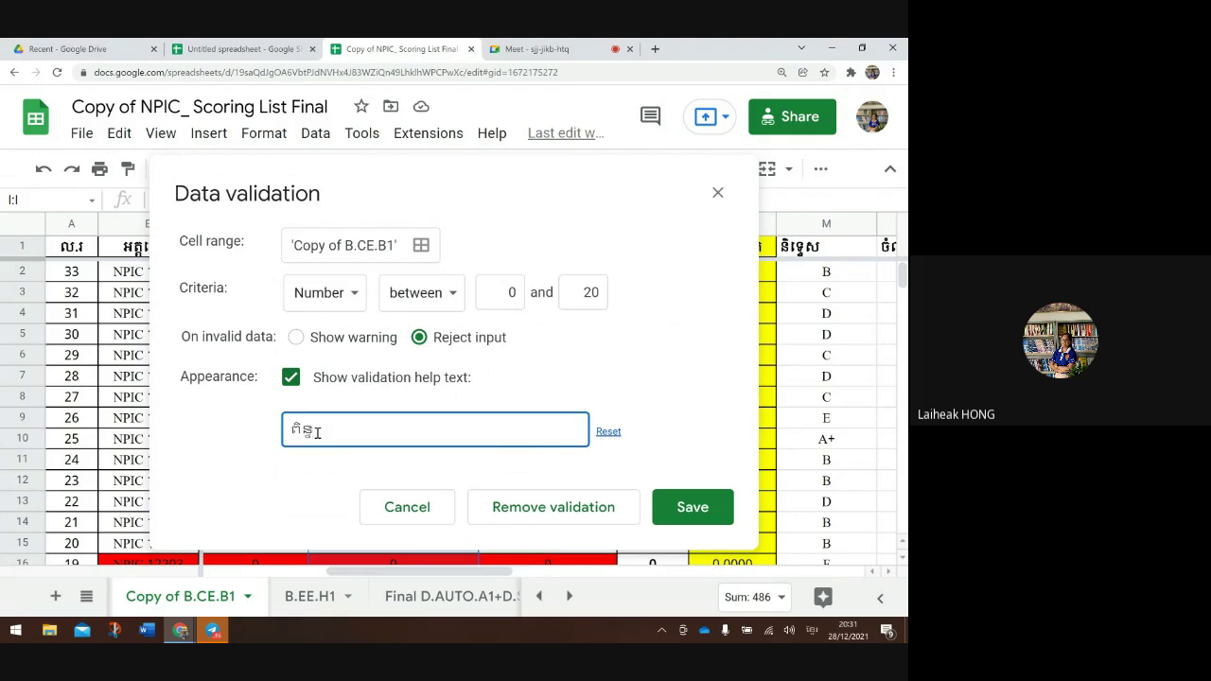
type("ុមិនលេ")
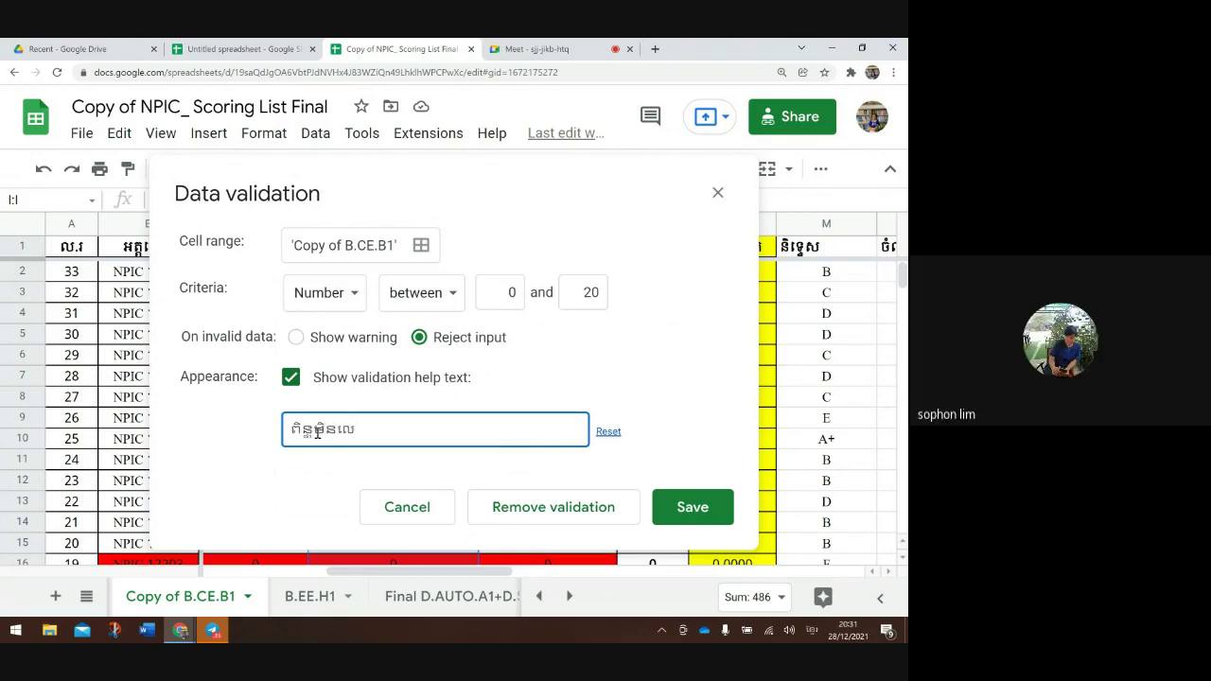
type("ី")
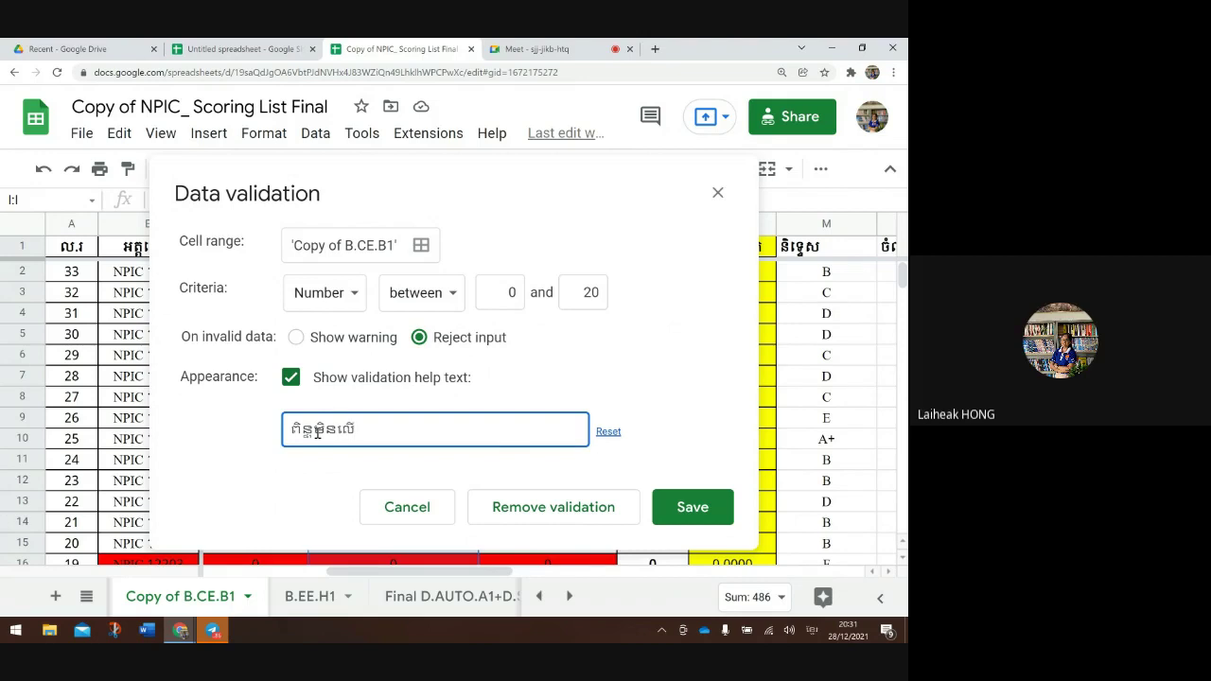
type("សពី២៩")
key("BackSpace")
left_click(678, 512)
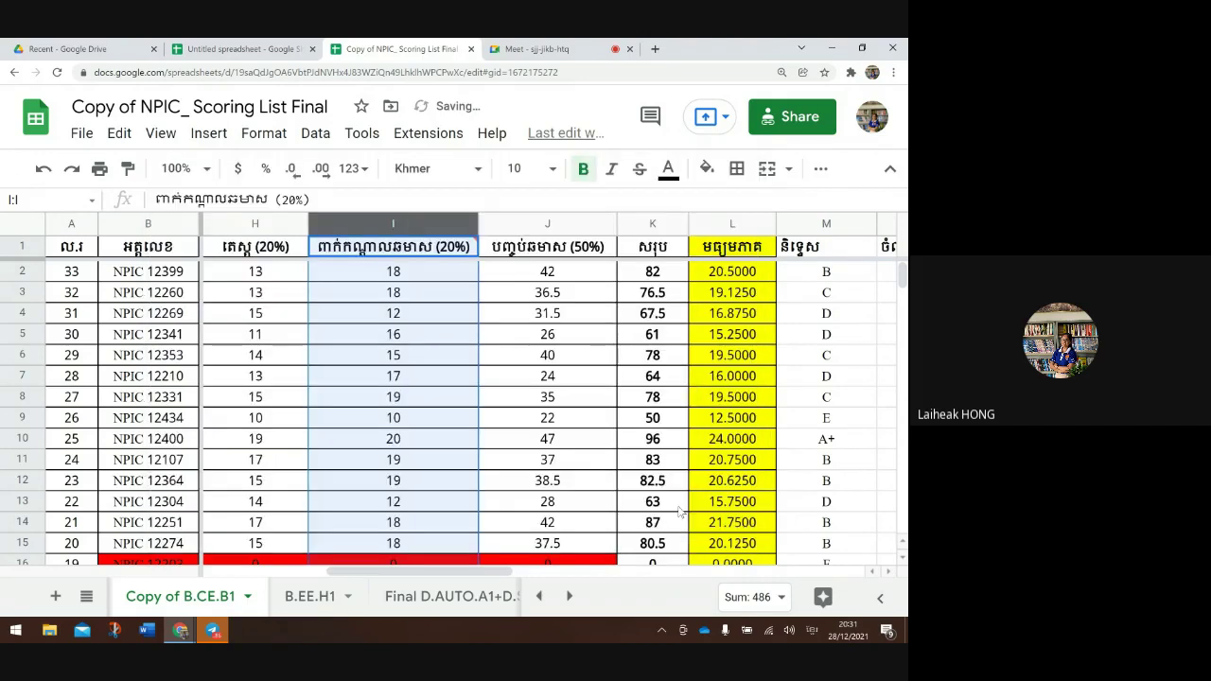
Test the validation rule by trying to enter 21 as the mid-semester score in I2, and dismiss the resulting message
left_click(444, 335)
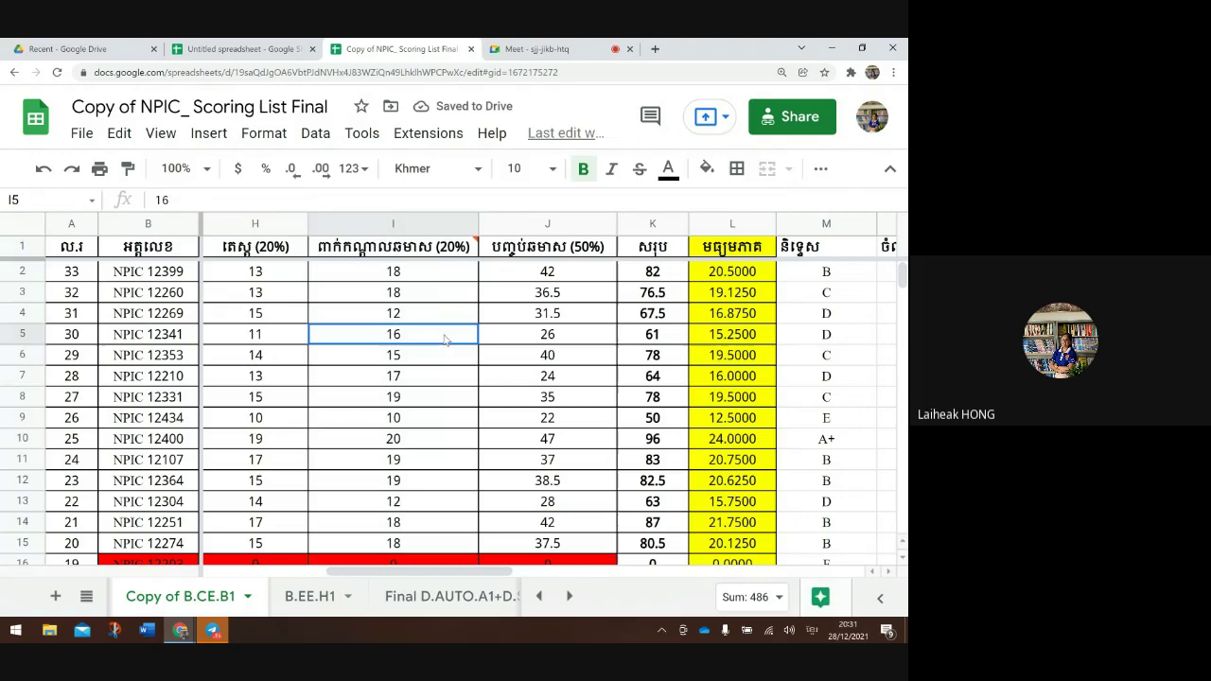
left_click(422, 275)
double_click(422, 276)
key("BackSpace")
key("BackSpace")
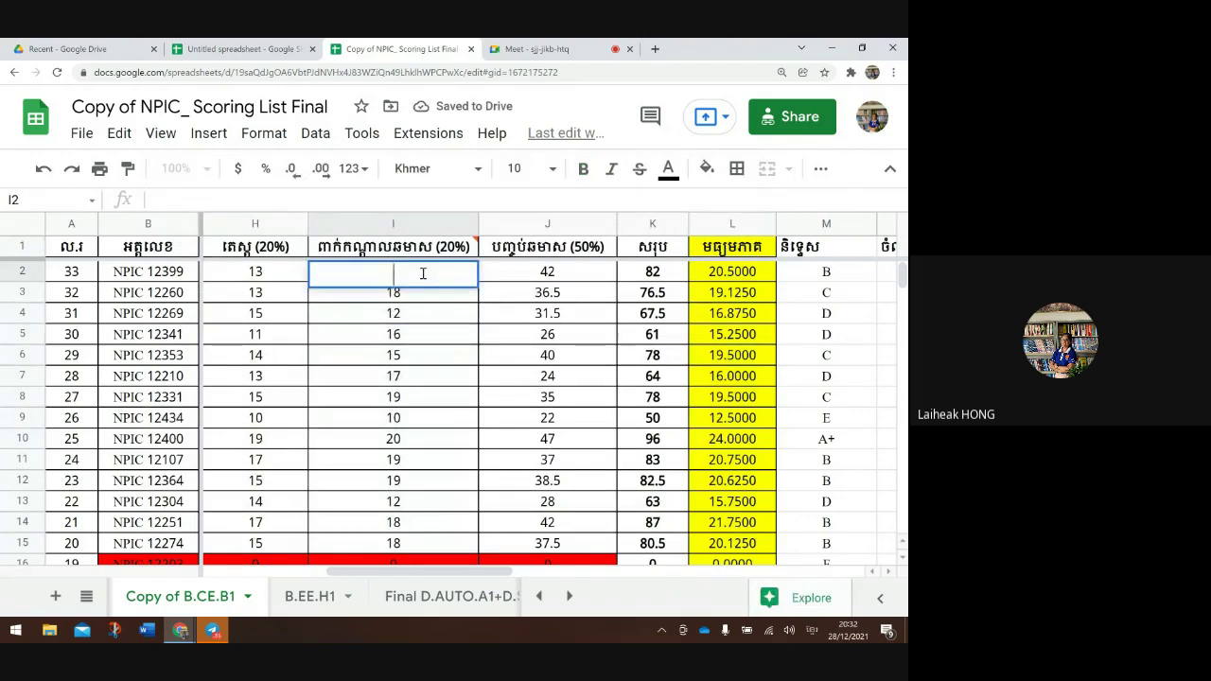
type("២០")
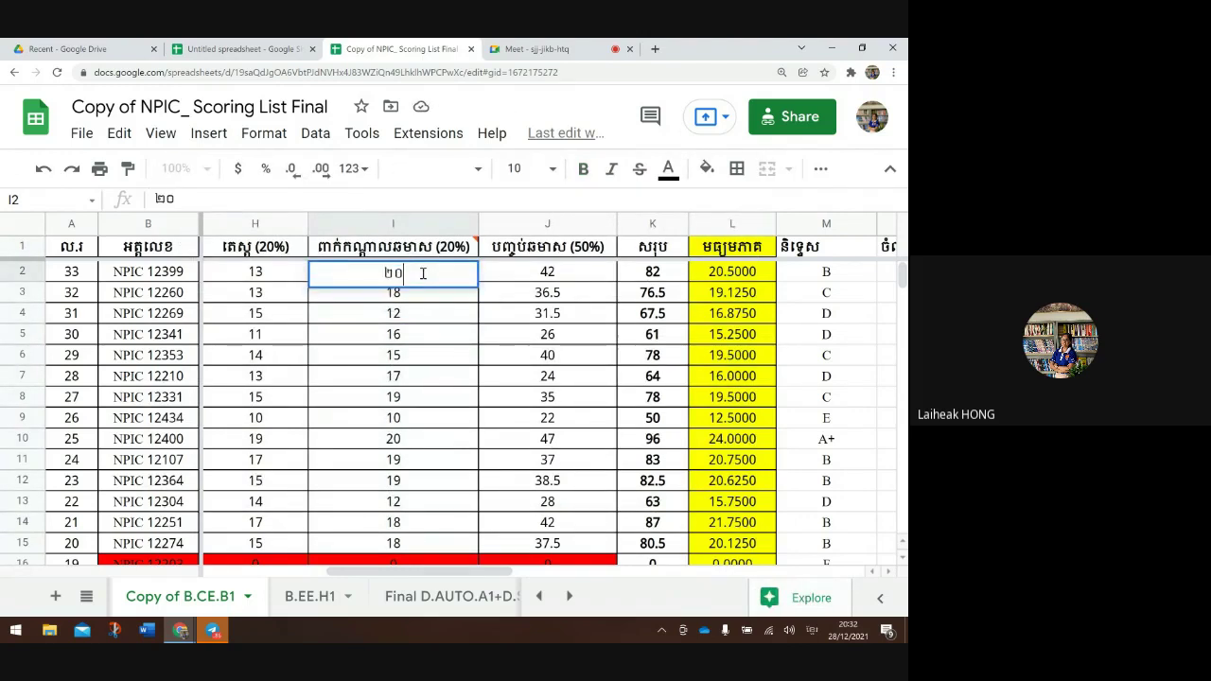
key("BackSpace")
key("BackSpace")
key("alt+shift")
type("21")
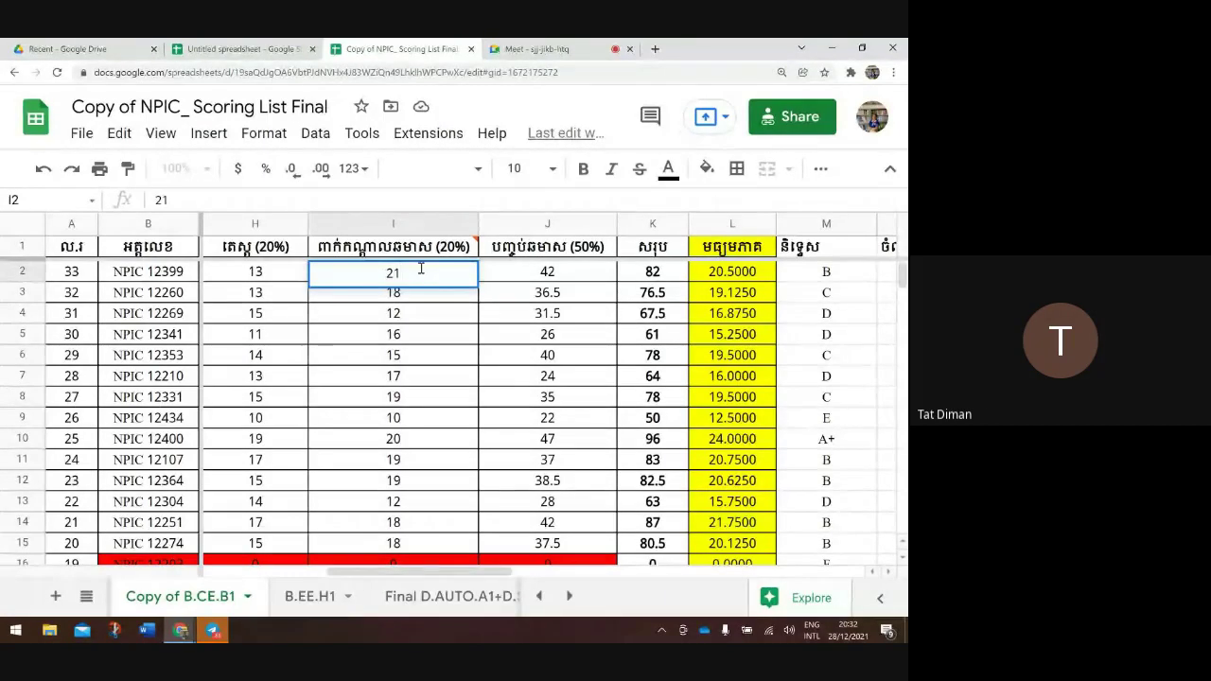
left_click(440, 319)
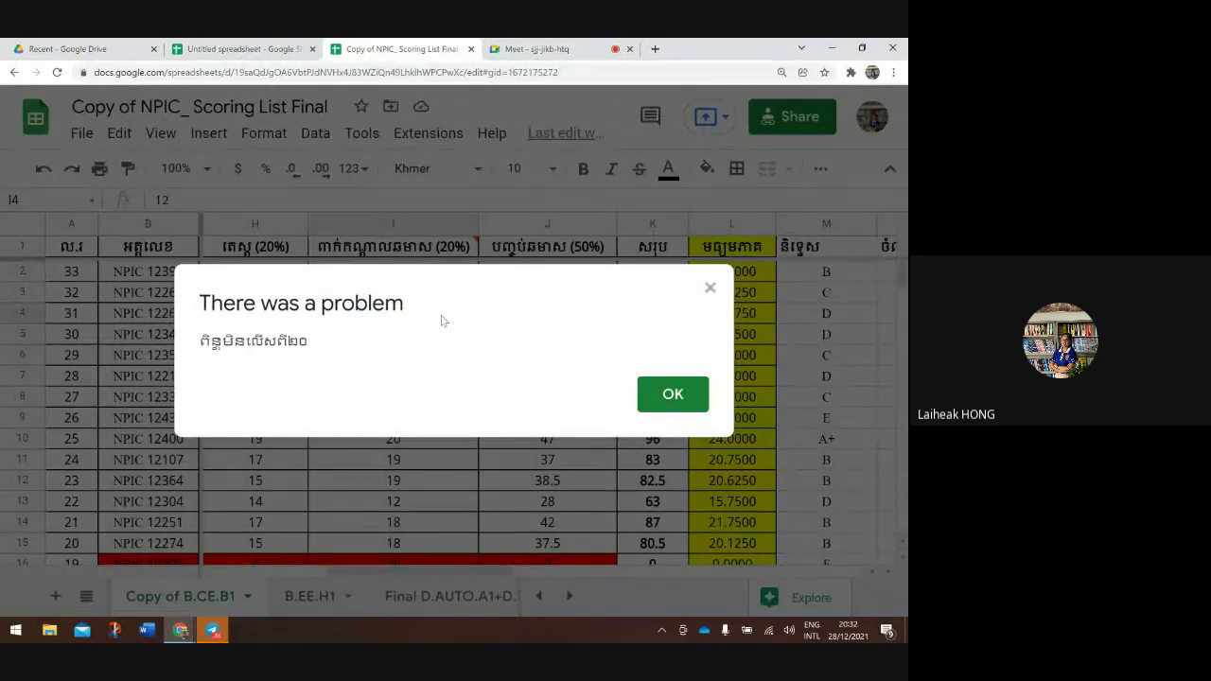
left_click(709, 287)
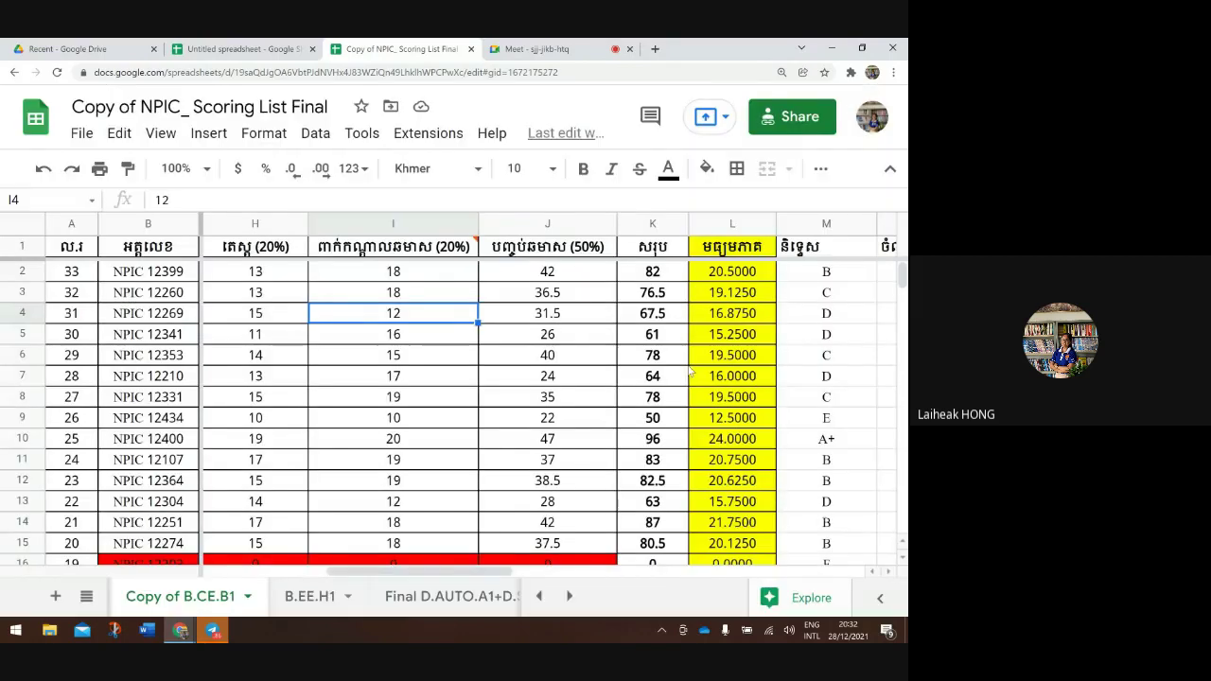
Clear the score in I2, try to enter the Khmer numeral ២១ there, and dismiss the resulting message
left_click(431, 276)
key("Delete")
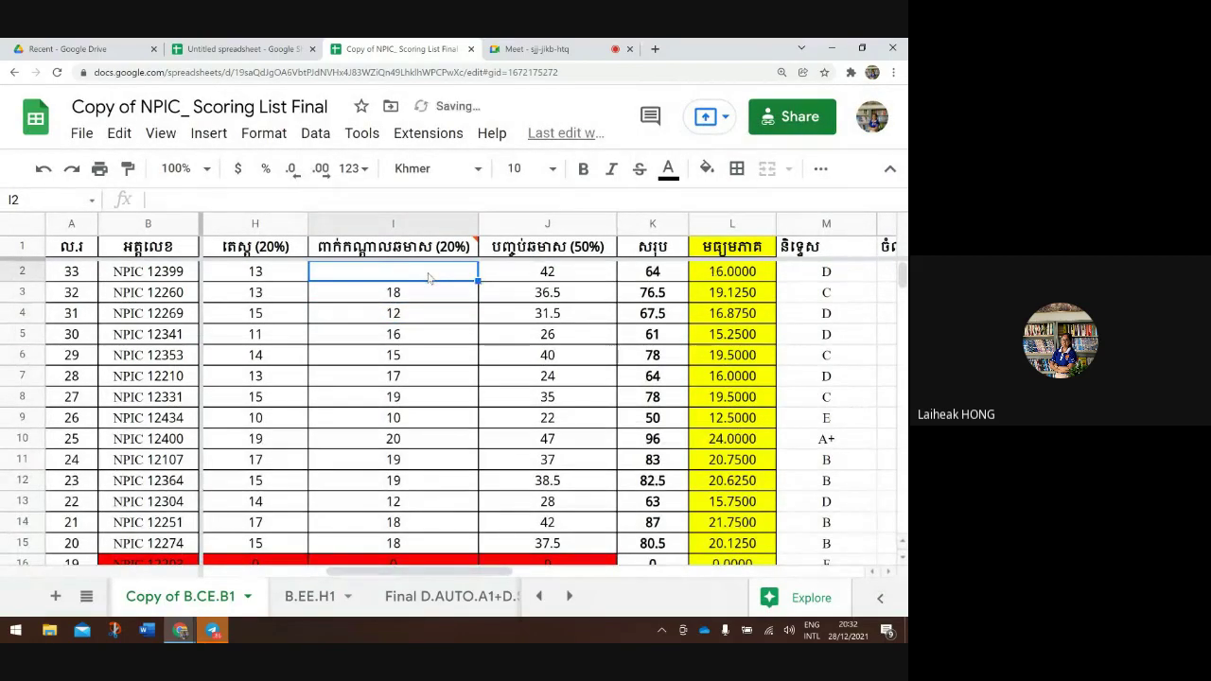
type("29")
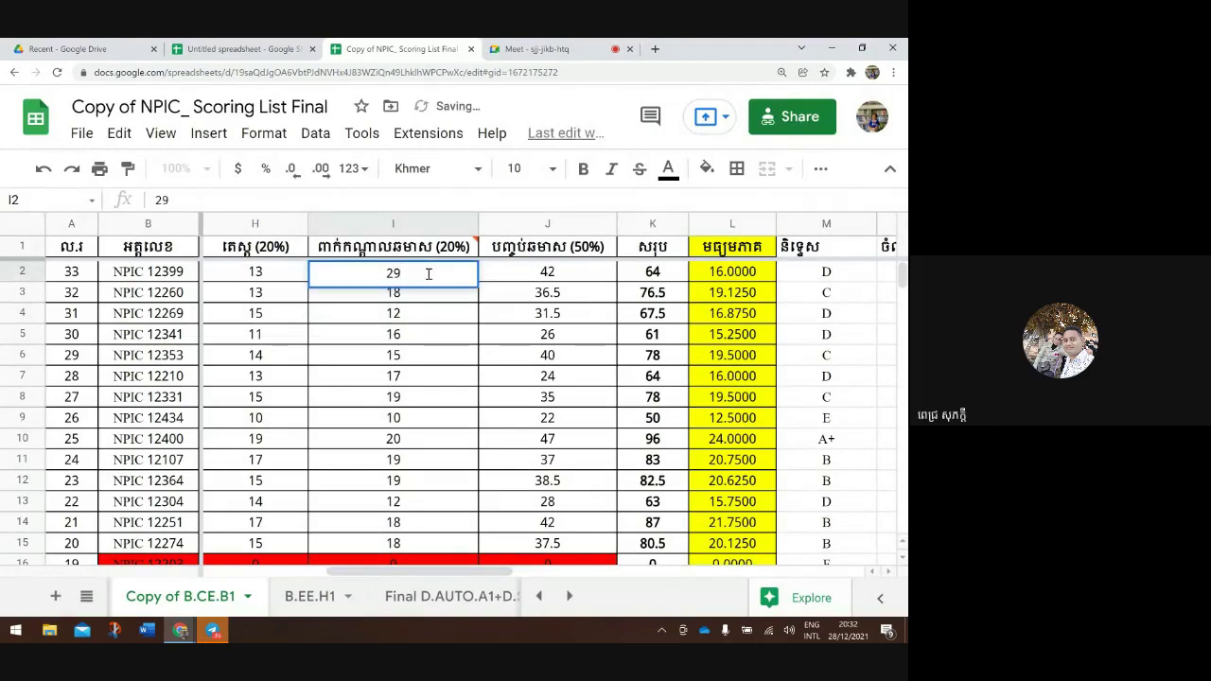
key("BackSpace")
key("BackSpace")
key("alt+shift")
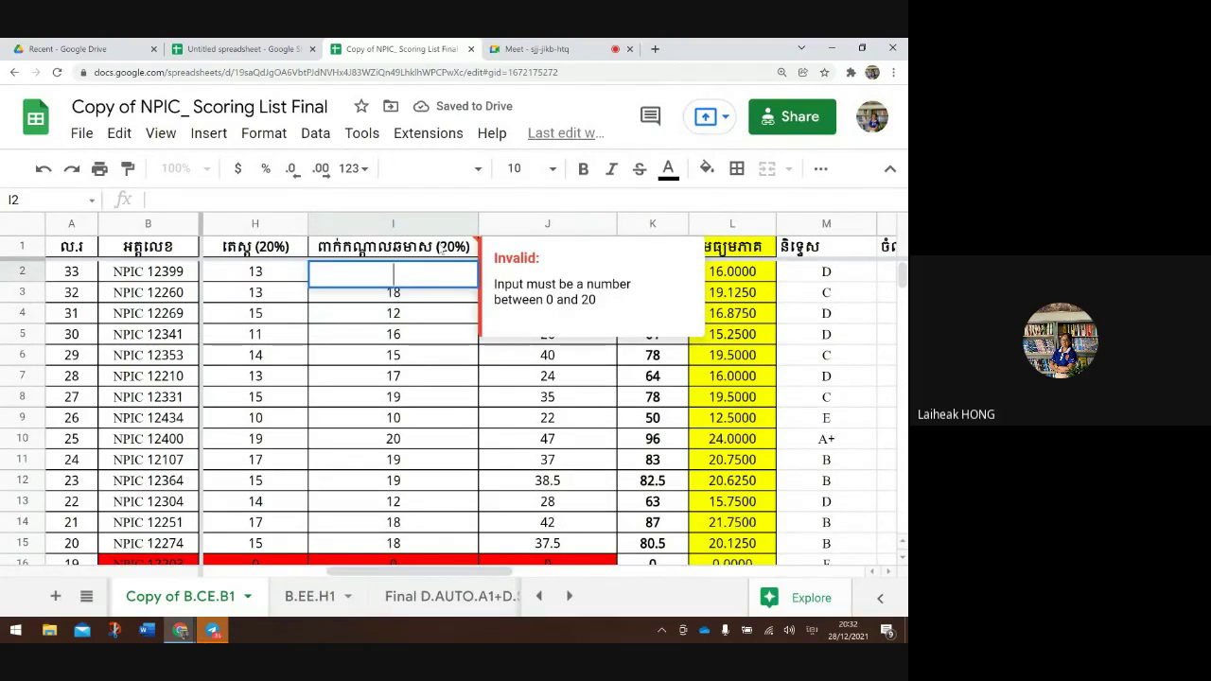
type("២១")
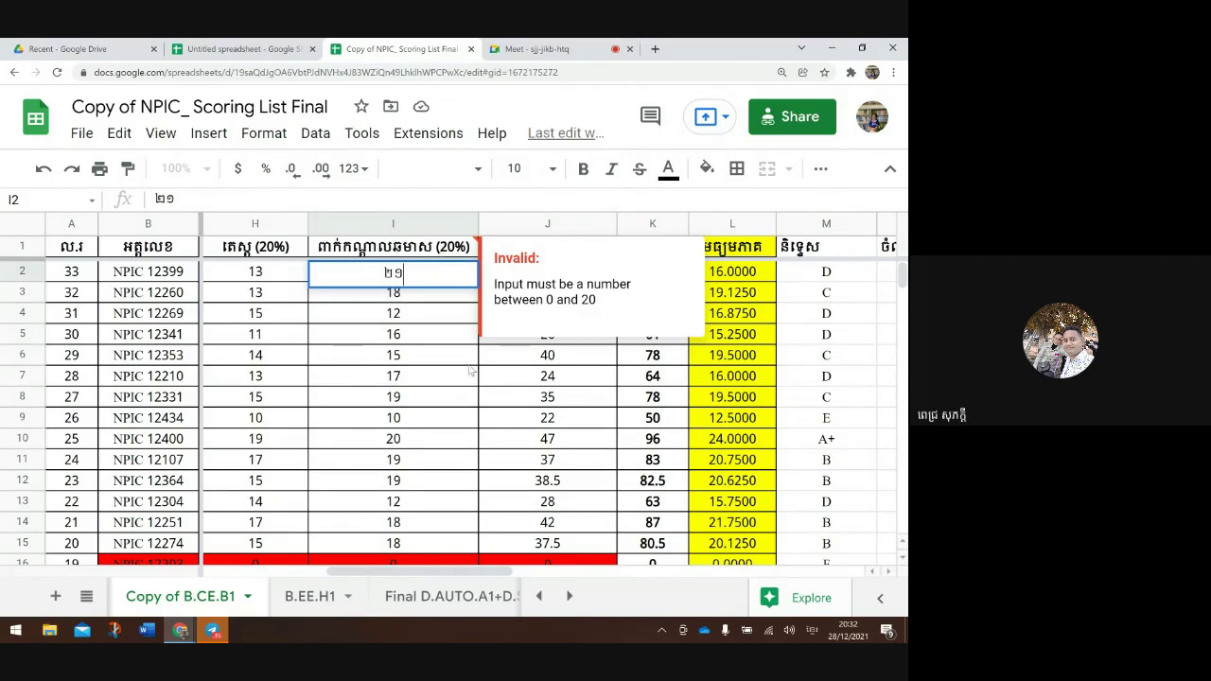
left_click(468, 364)
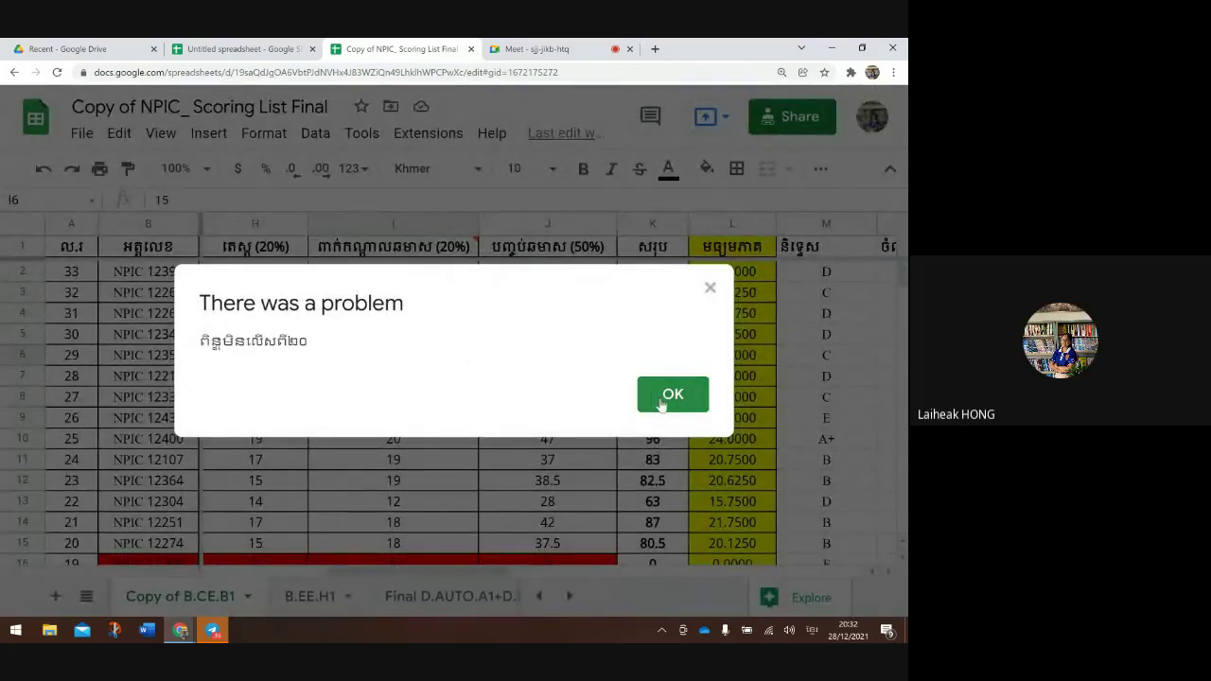
left_click(662, 402)
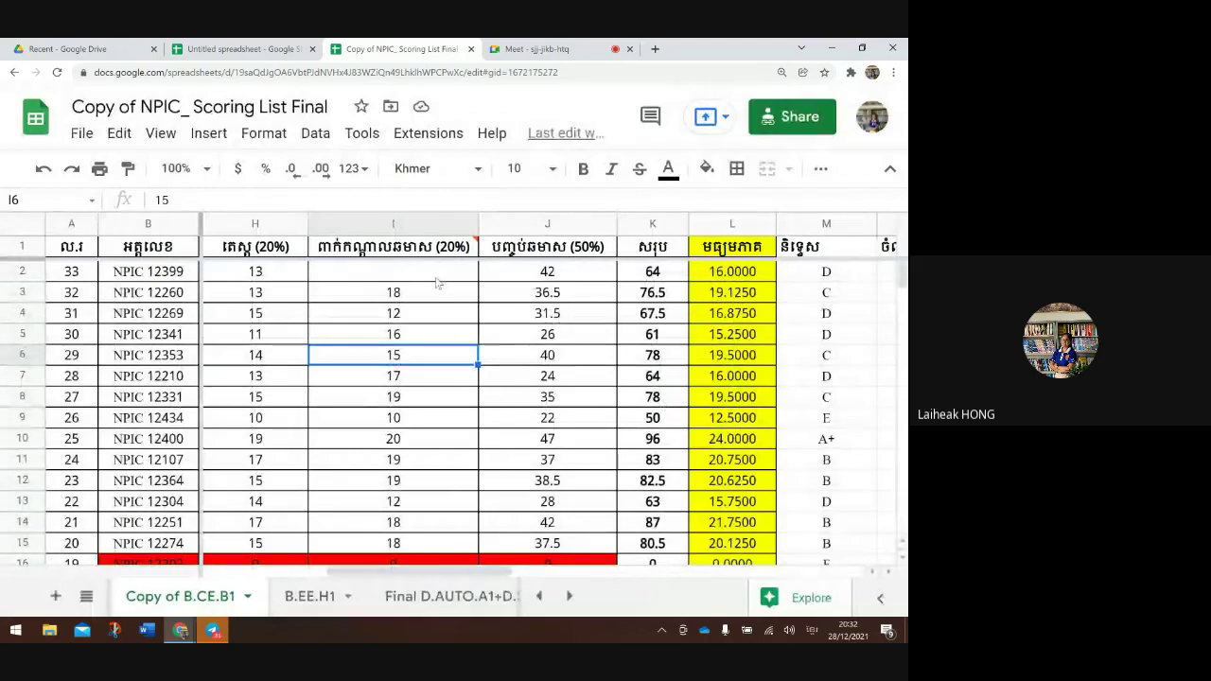
Enter 0 as the mid-semester score in I2 to test the lower limit
left_click(437, 280)
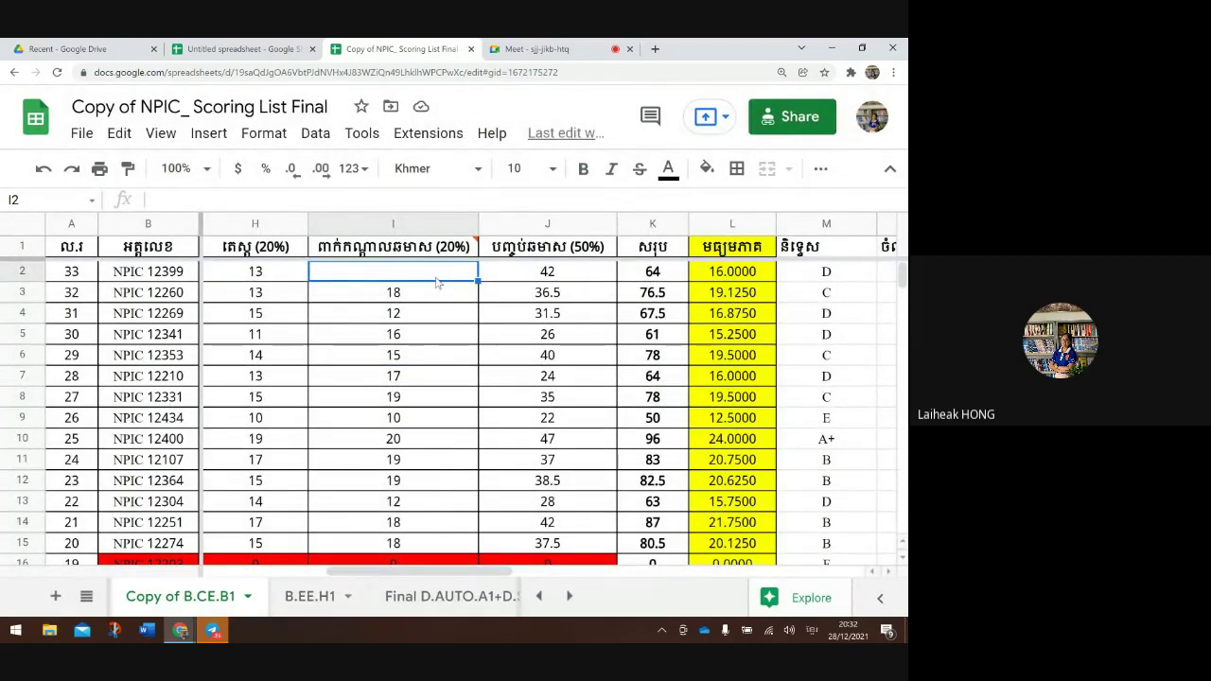
type("0")
key("Return")
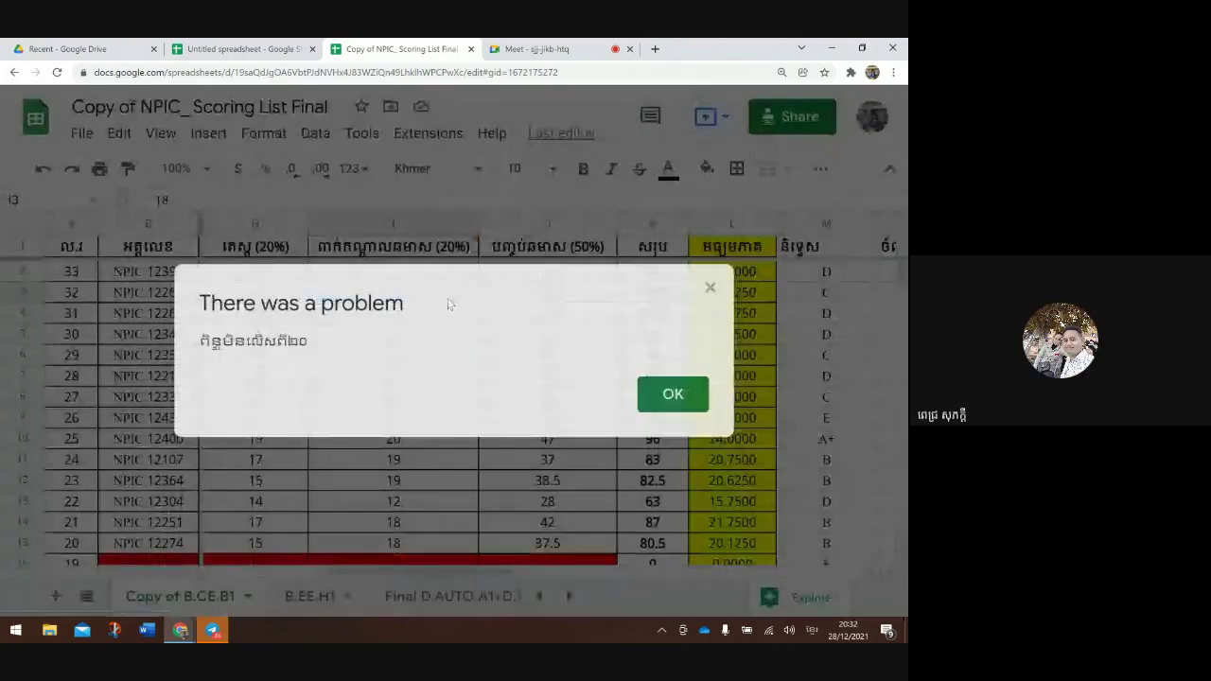
left_click(675, 392)
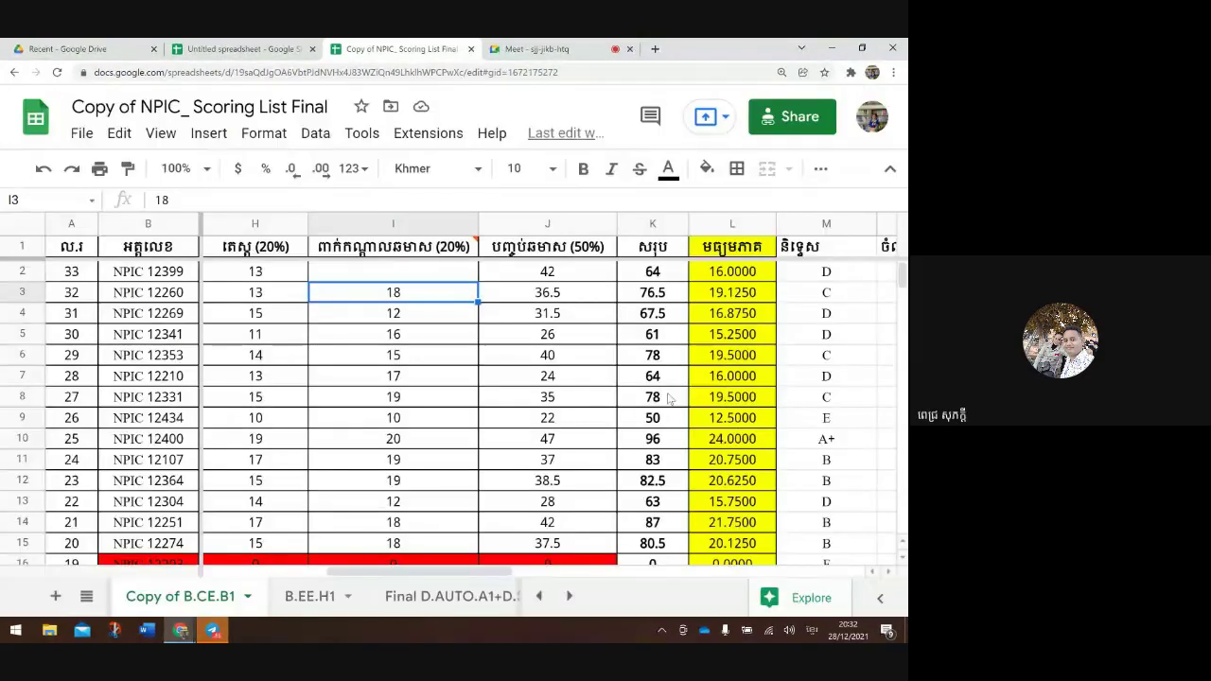
left_click(436, 279)
type("0")
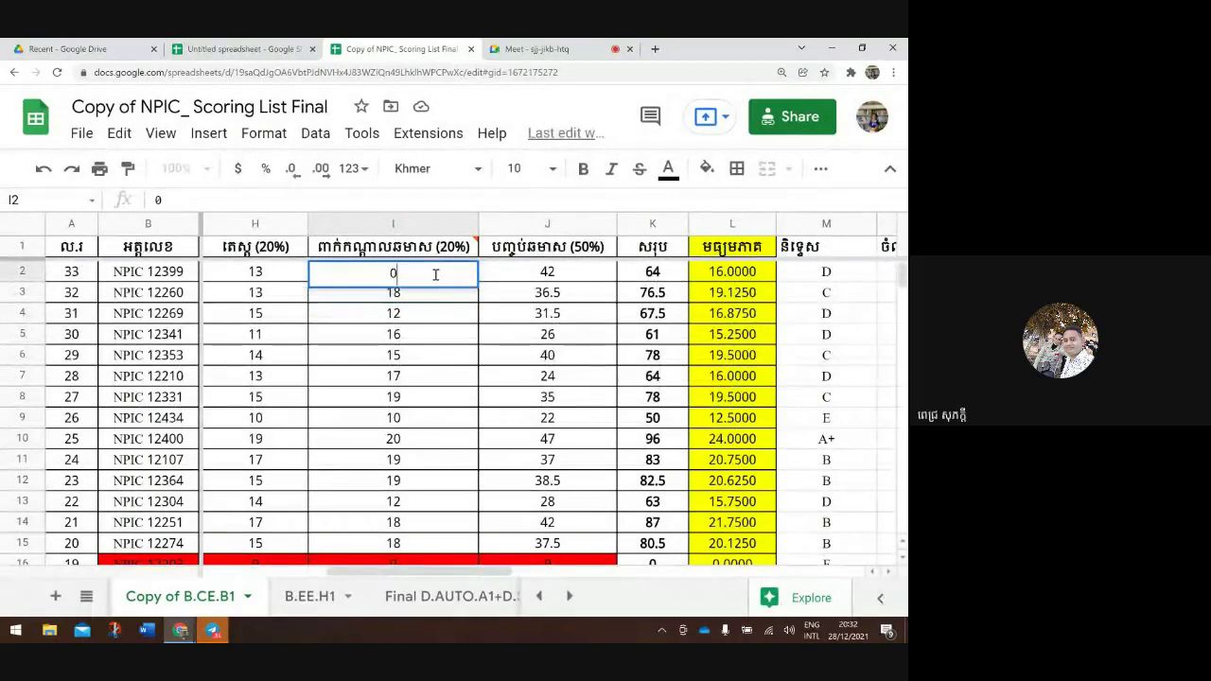
left_click(437, 324)
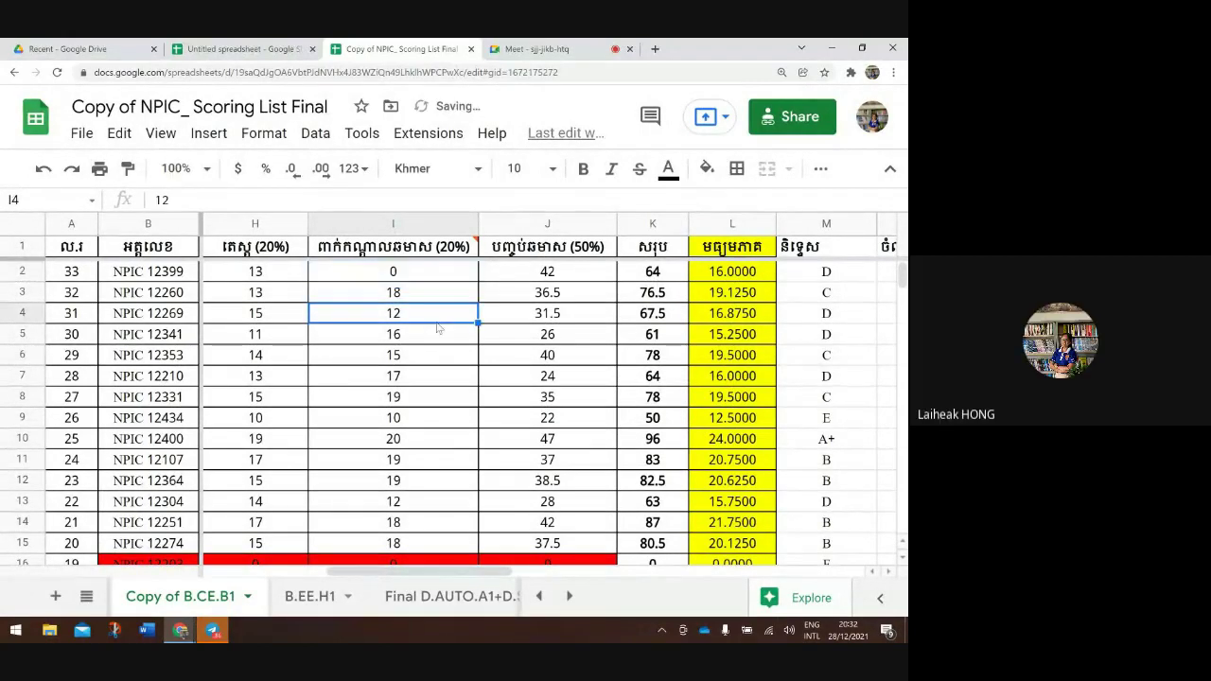
Check the validation note on heading cell I1 and the scores in I2 and I3
key("Up")
key("Up")
key("Up")
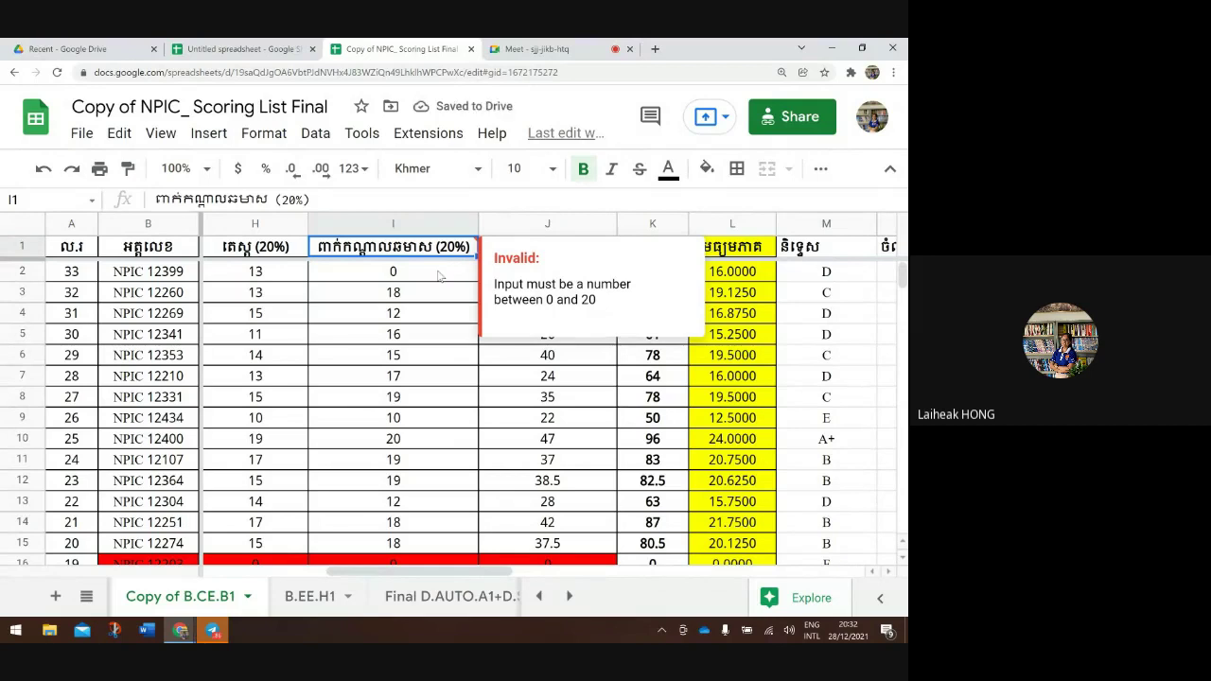
left_click(440, 272)
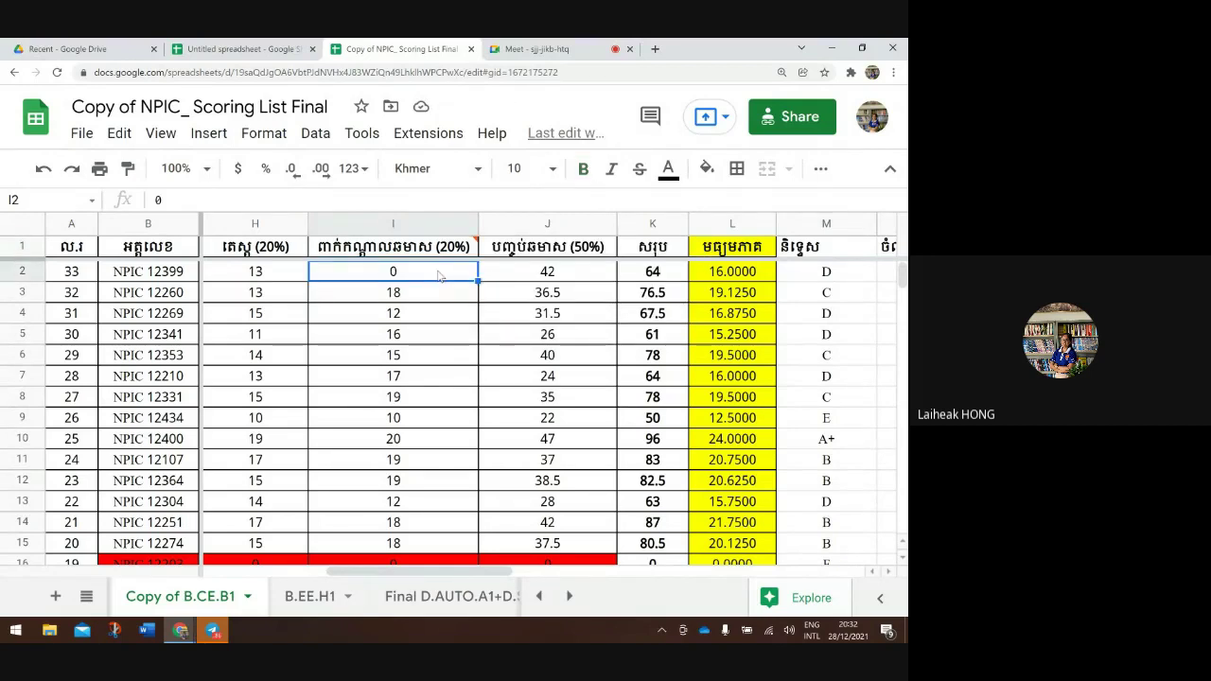
left_click(426, 305)
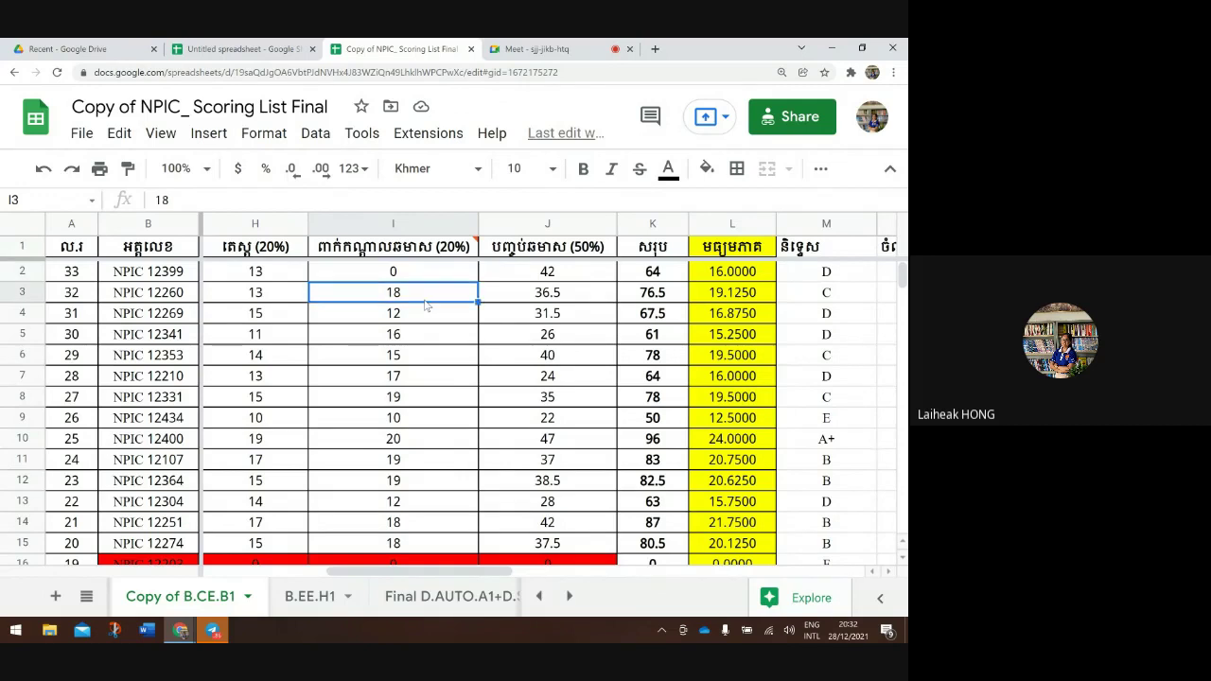
Set the mid-semester score in I2 to 12
left_click(432, 276)
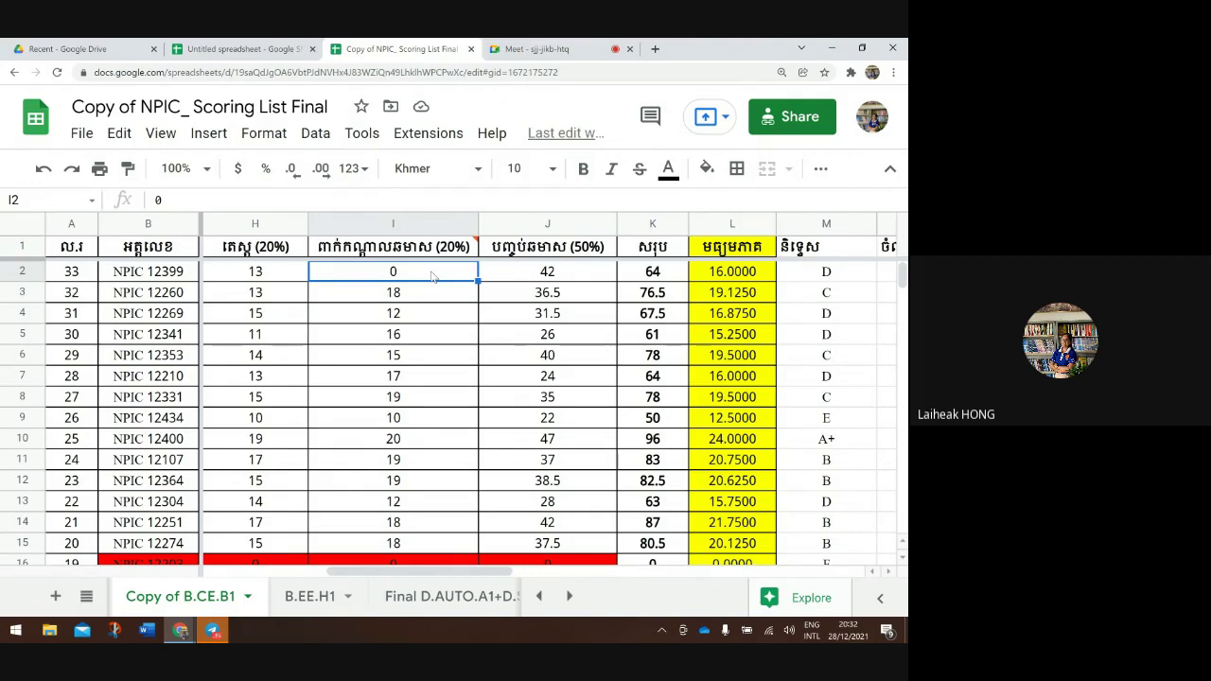
key("Delete")
type("12")
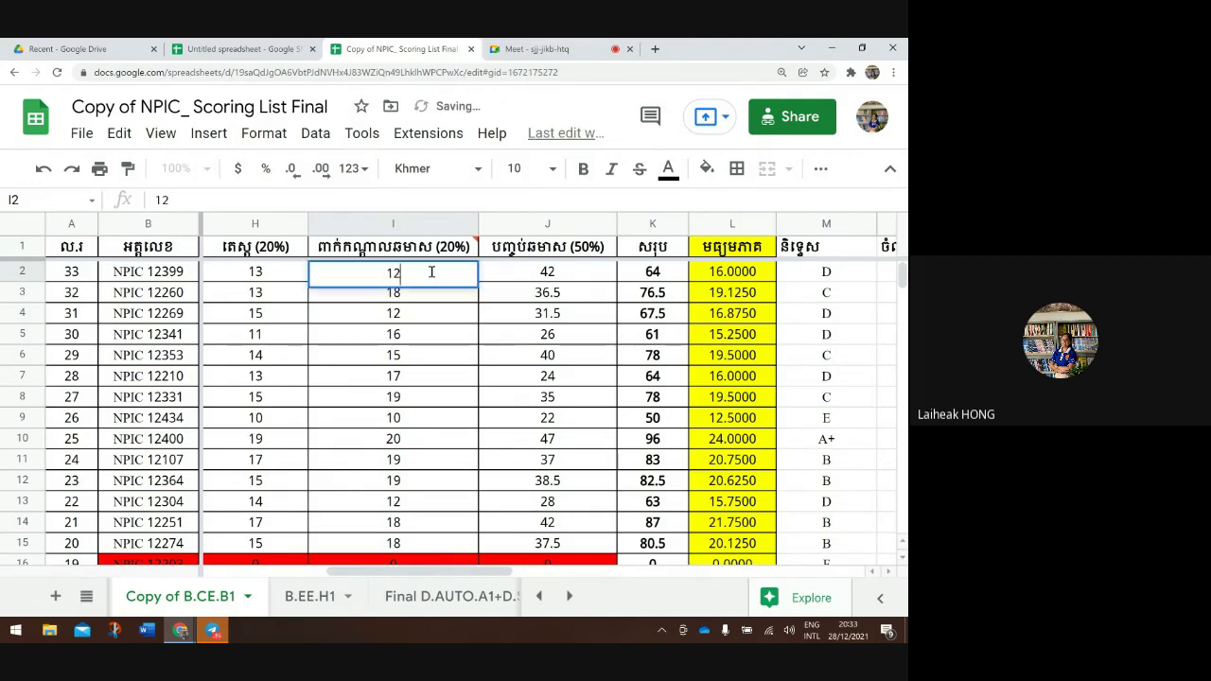
left_click(441, 340)
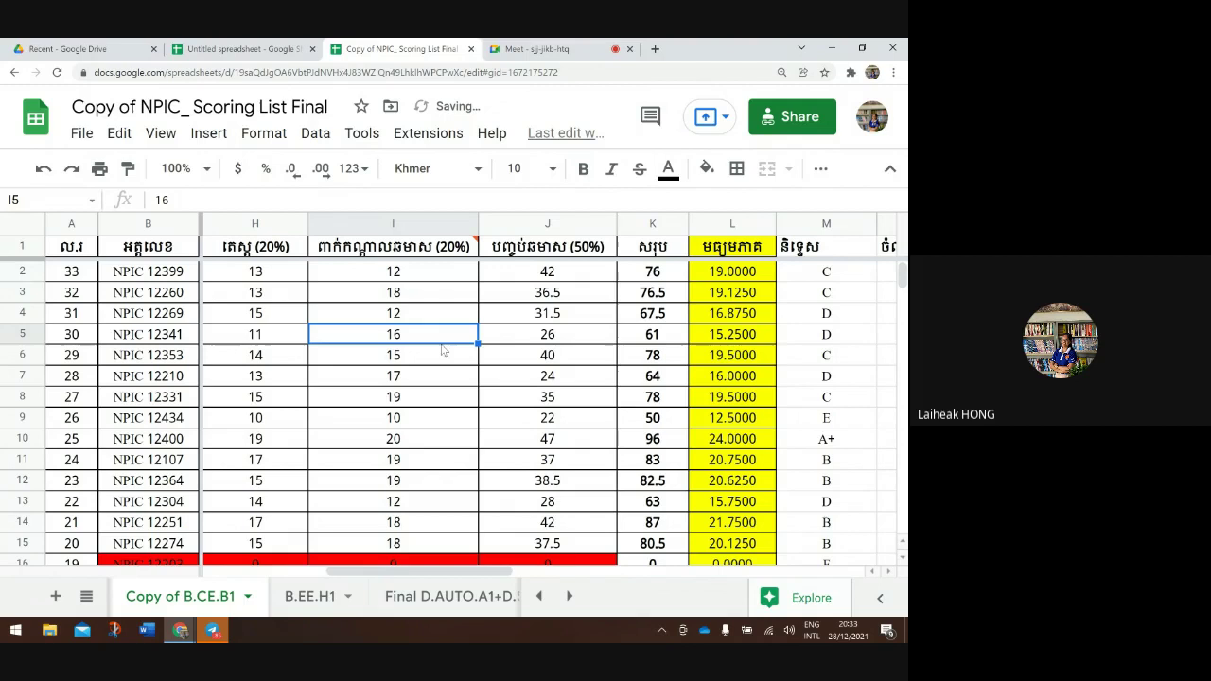
Try to enter 21 as the mid-semester score in I2 to test the upper limit, and dismiss the message
left_click(425, 276)
key("BackSpace")
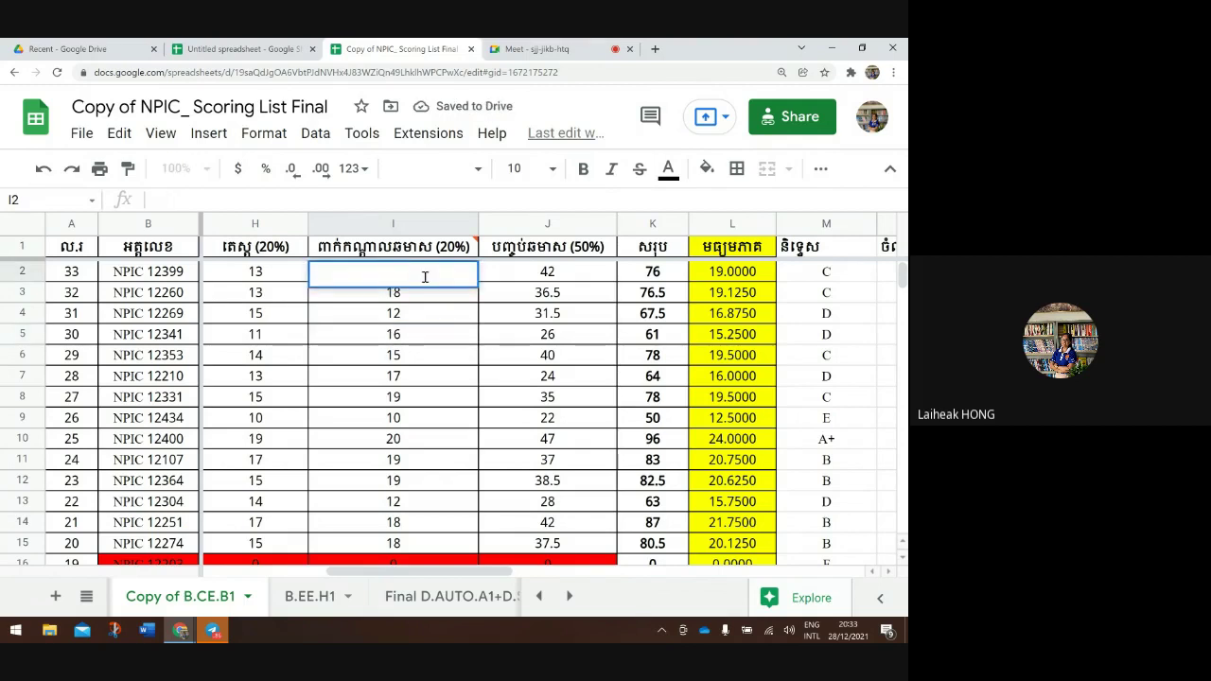
type("21")
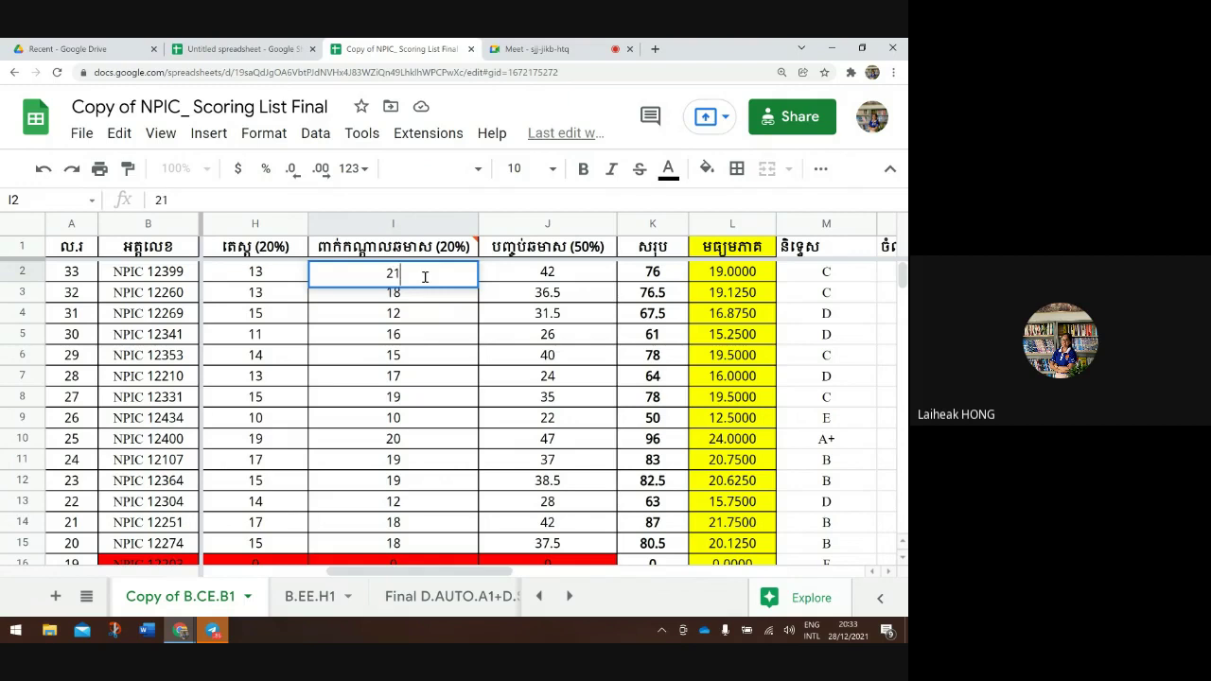
left_click(449, 343)
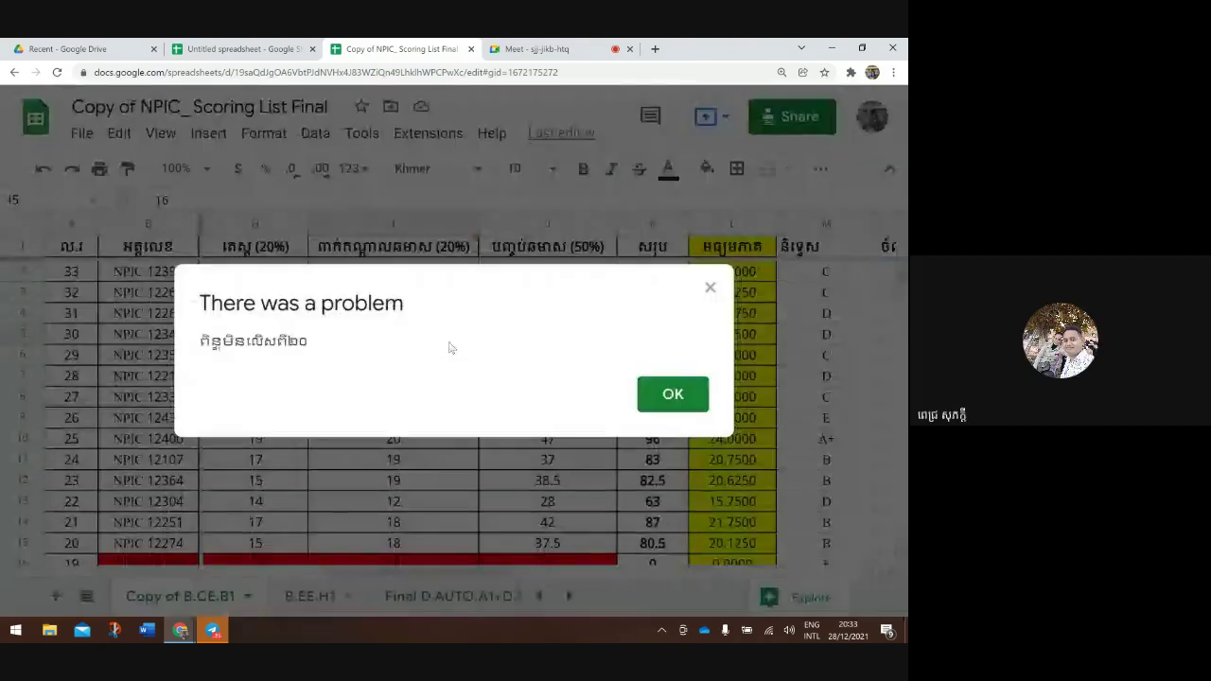
left_click(652, 404)
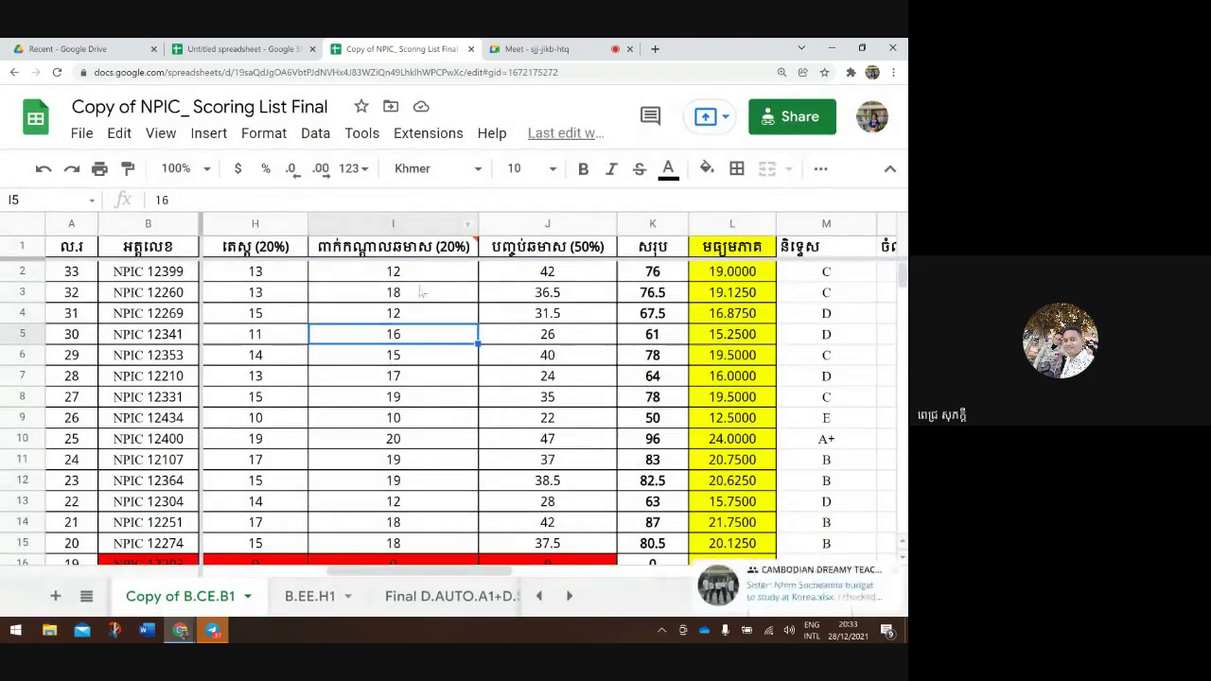
Clear the mid-semester score in I2
left_click(426, 274)
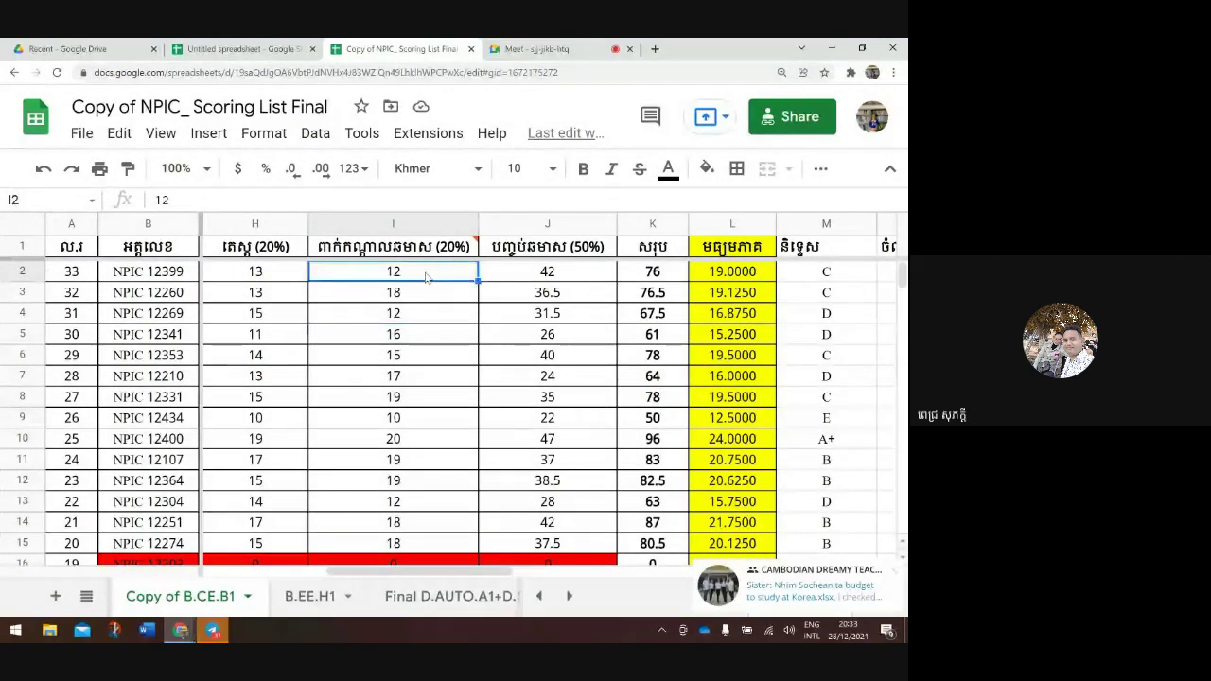
key("Delete")
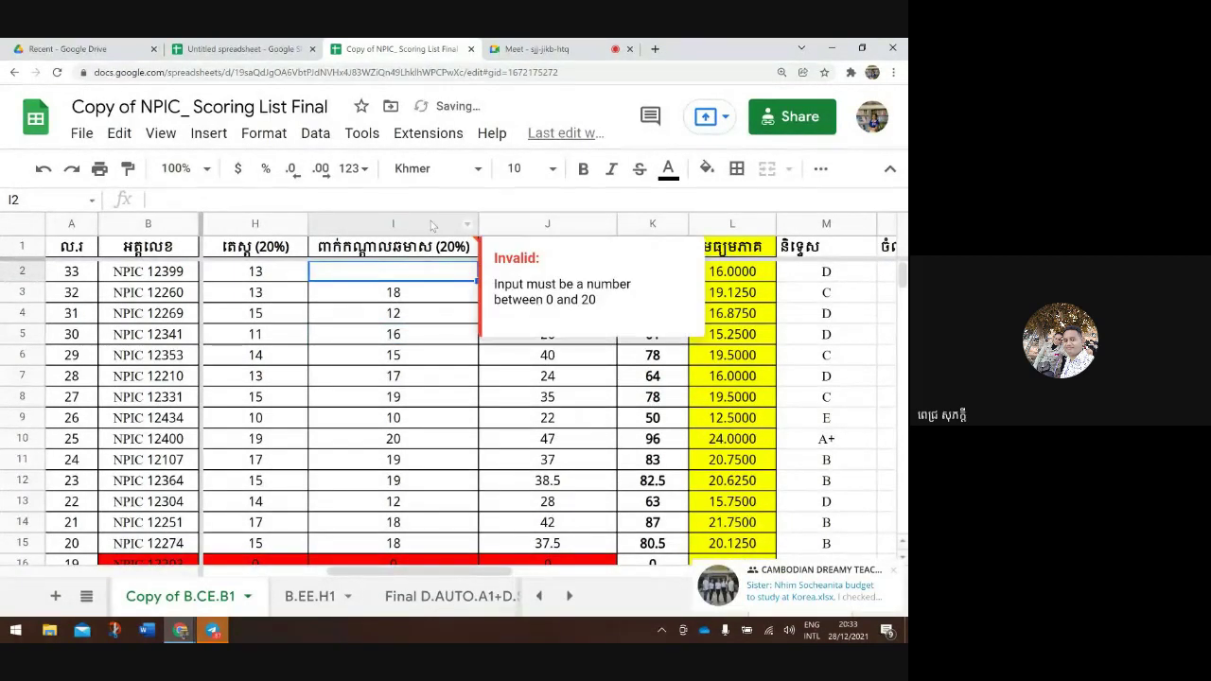
left_click(430, 224)
right_click(431, 224)
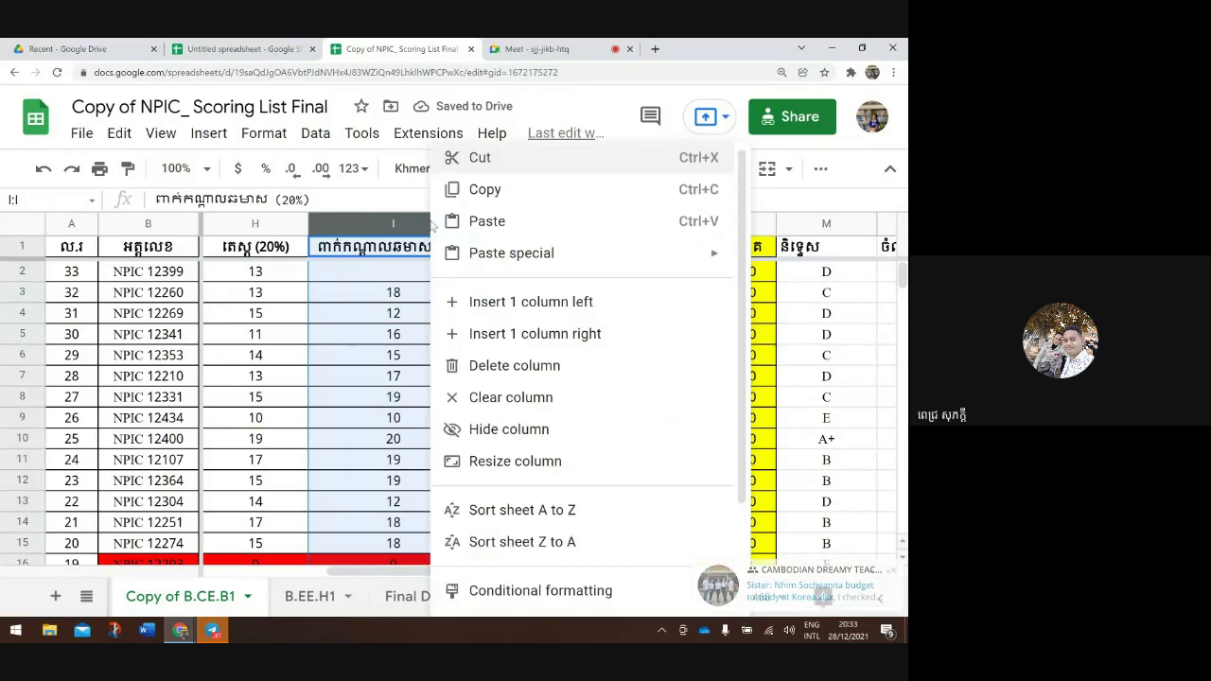
key("Escape")
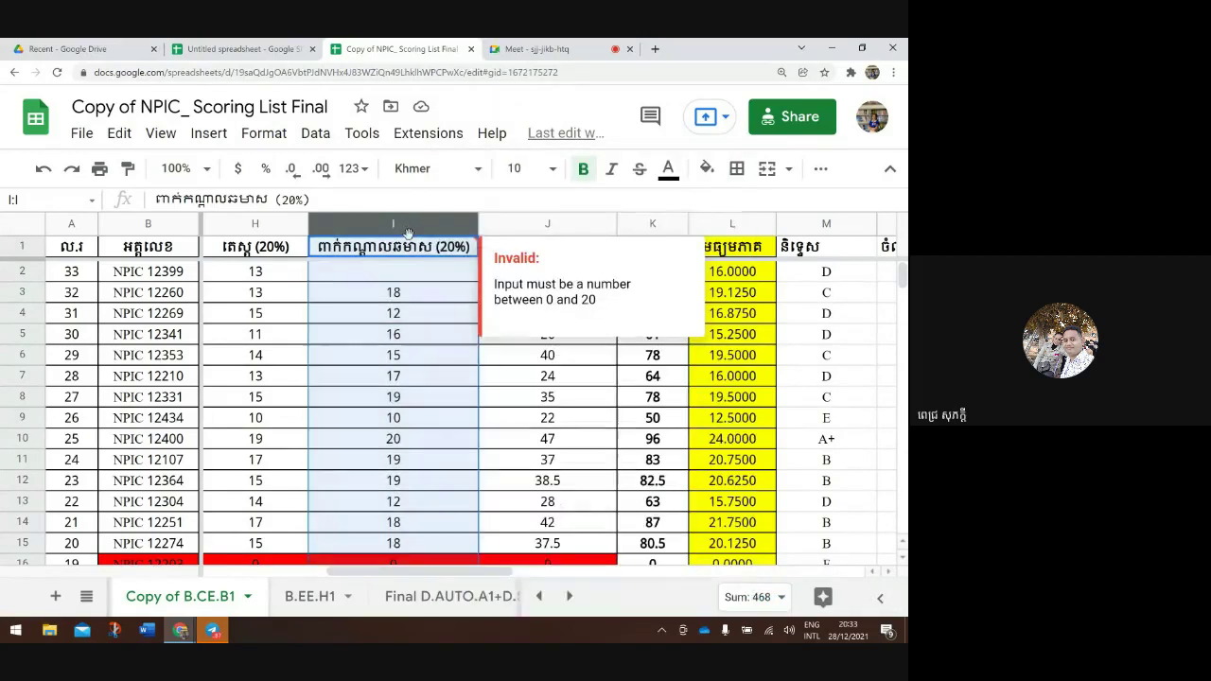
left_click(416, 300)
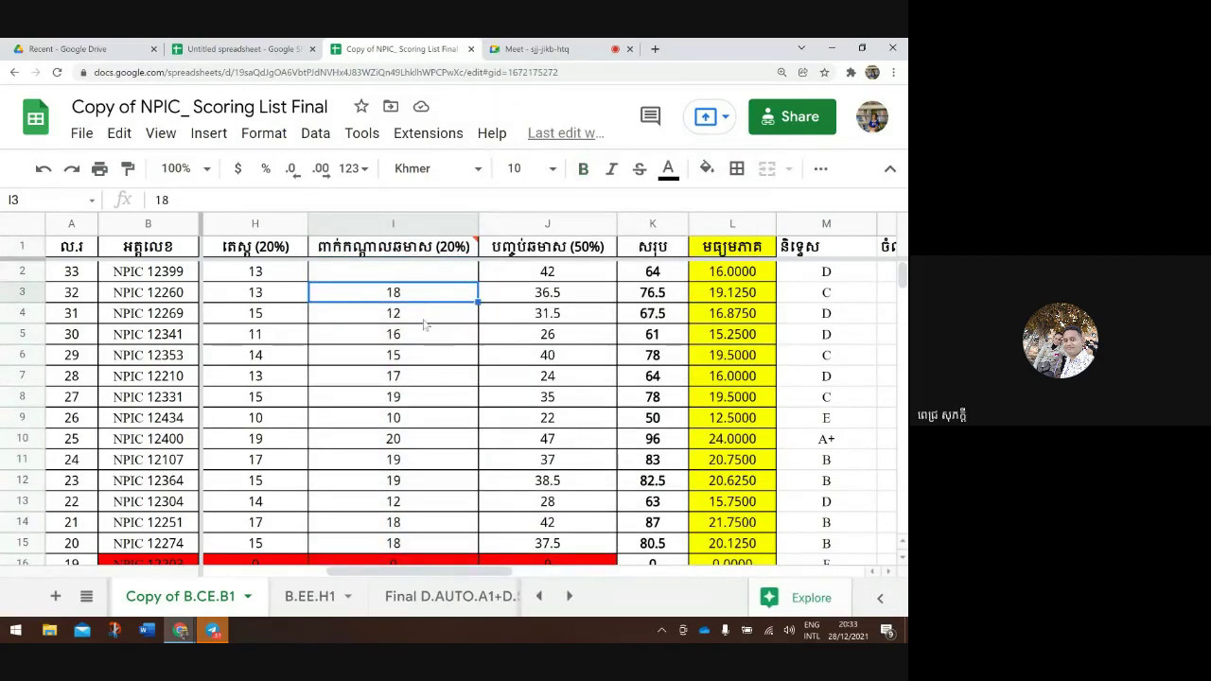
scroll(421, 317, "down", 1)
scroll(422, 320, "up", 1)
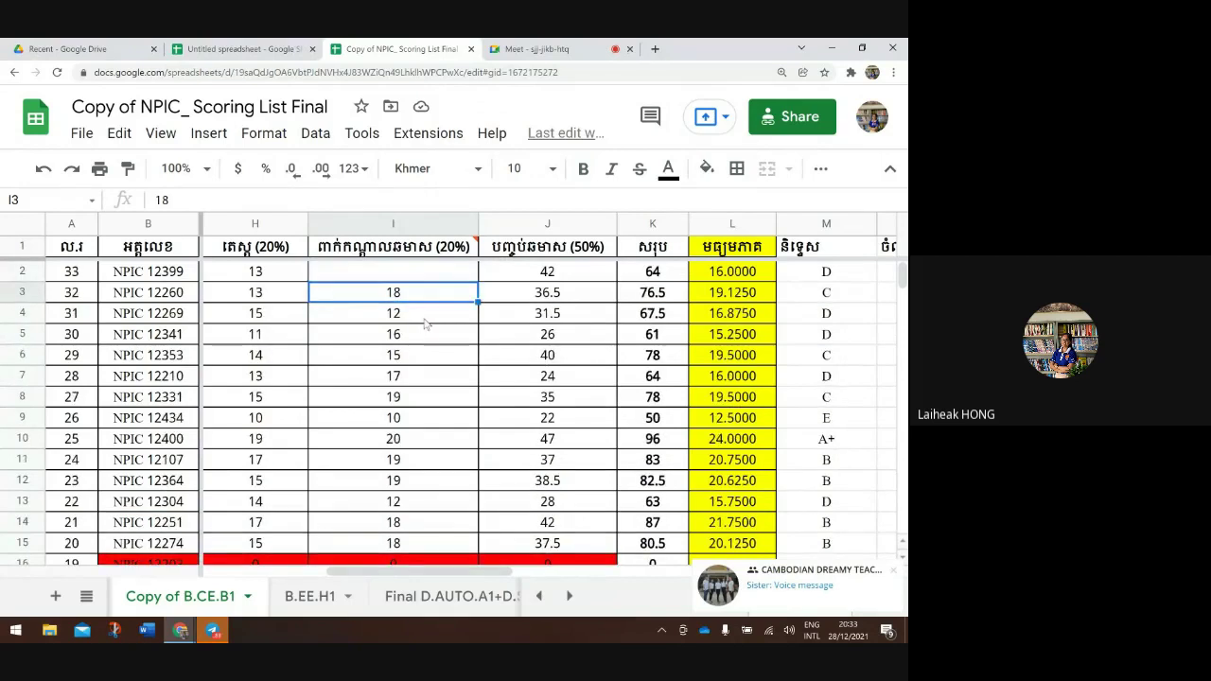
left_click(421, 275)
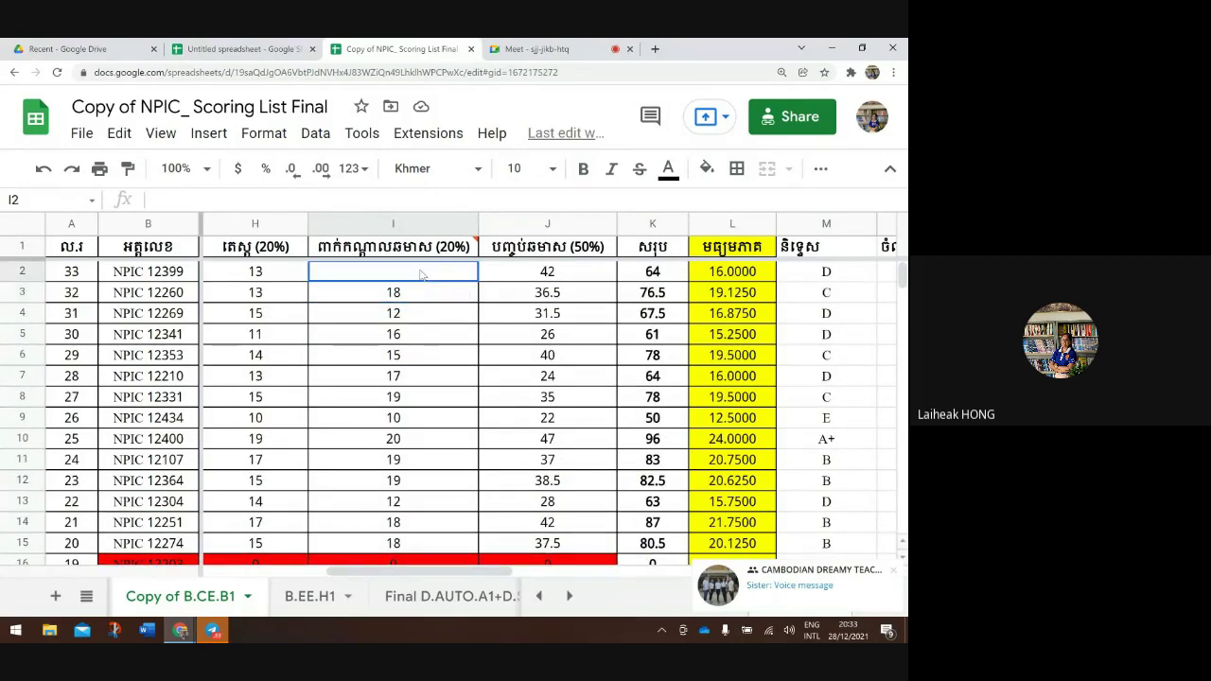
left_click_drag(420, 275, 423, 464)
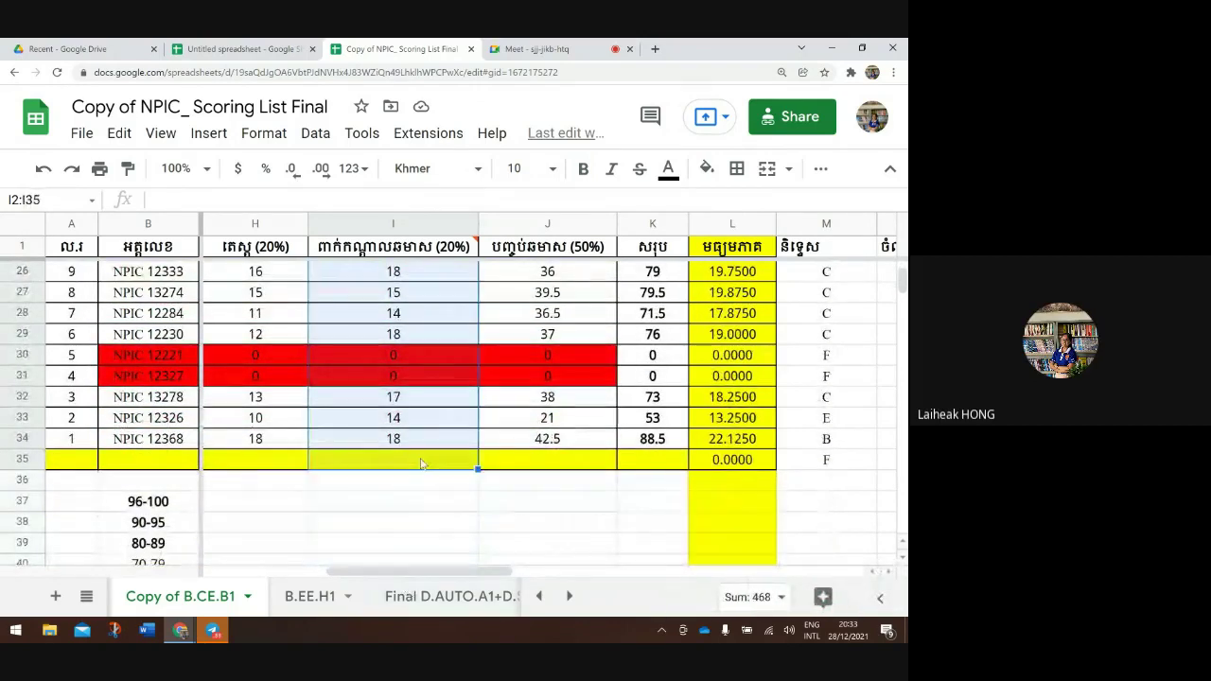
right_click(422, 463)
scroll(536, 534, "down", 2)
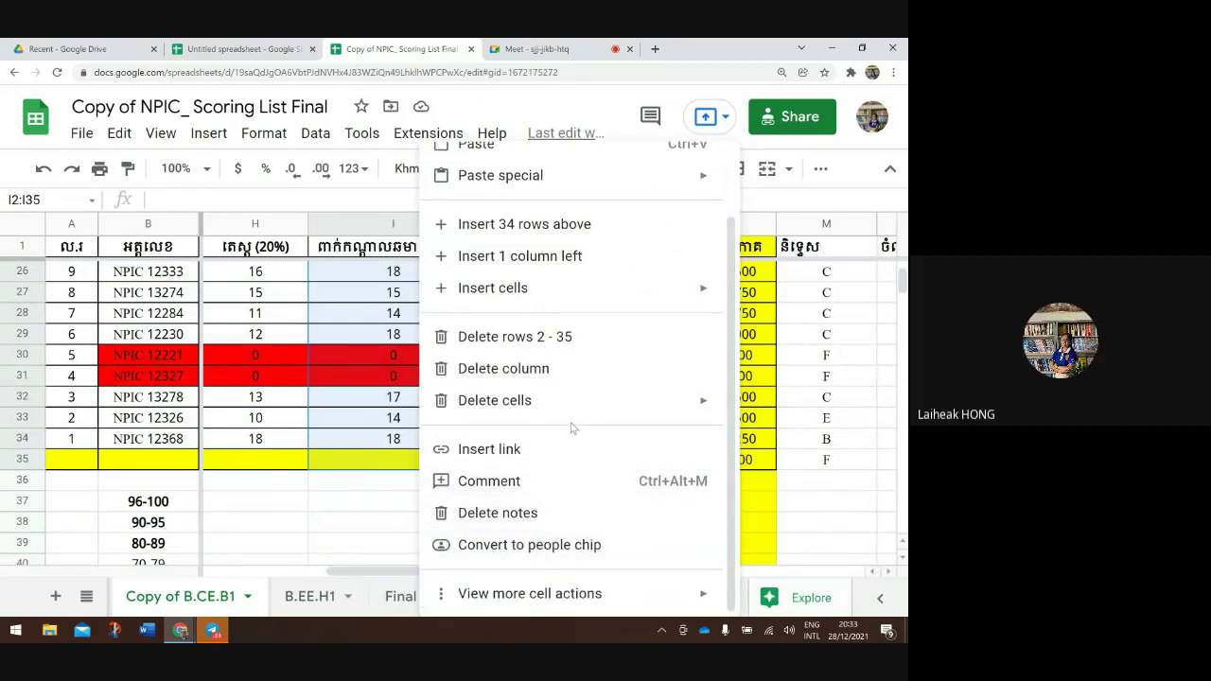
scroll(571, 429, "up", 2)
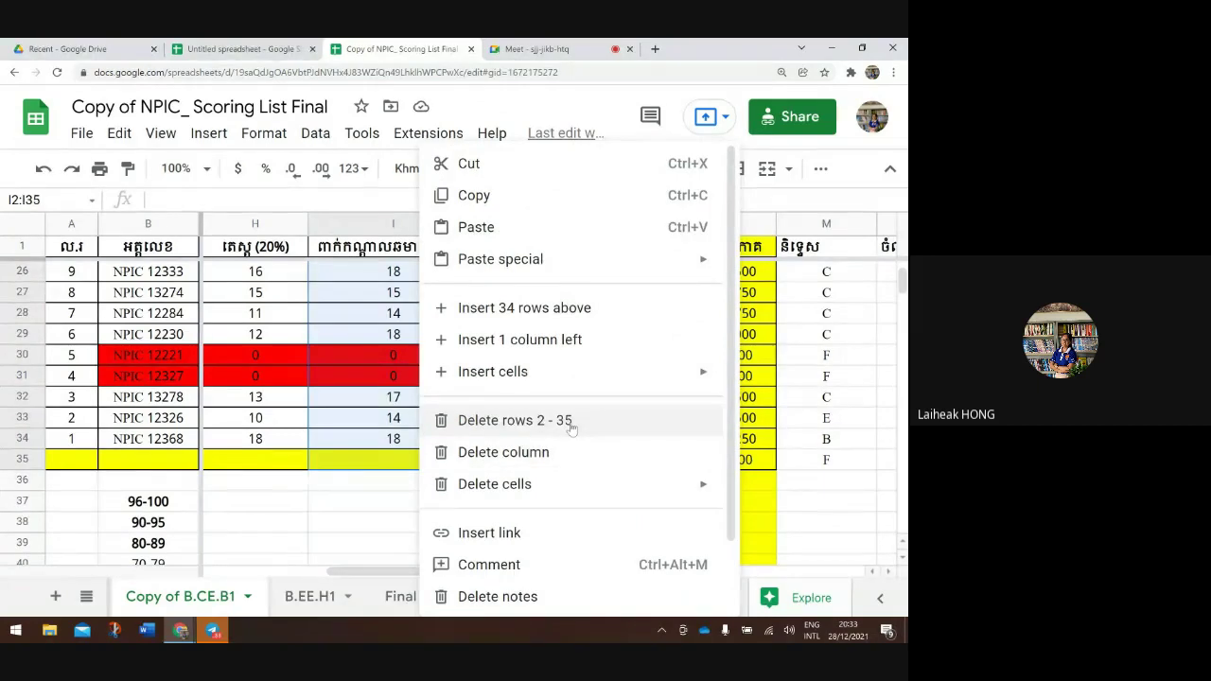
left_click(361, 217)
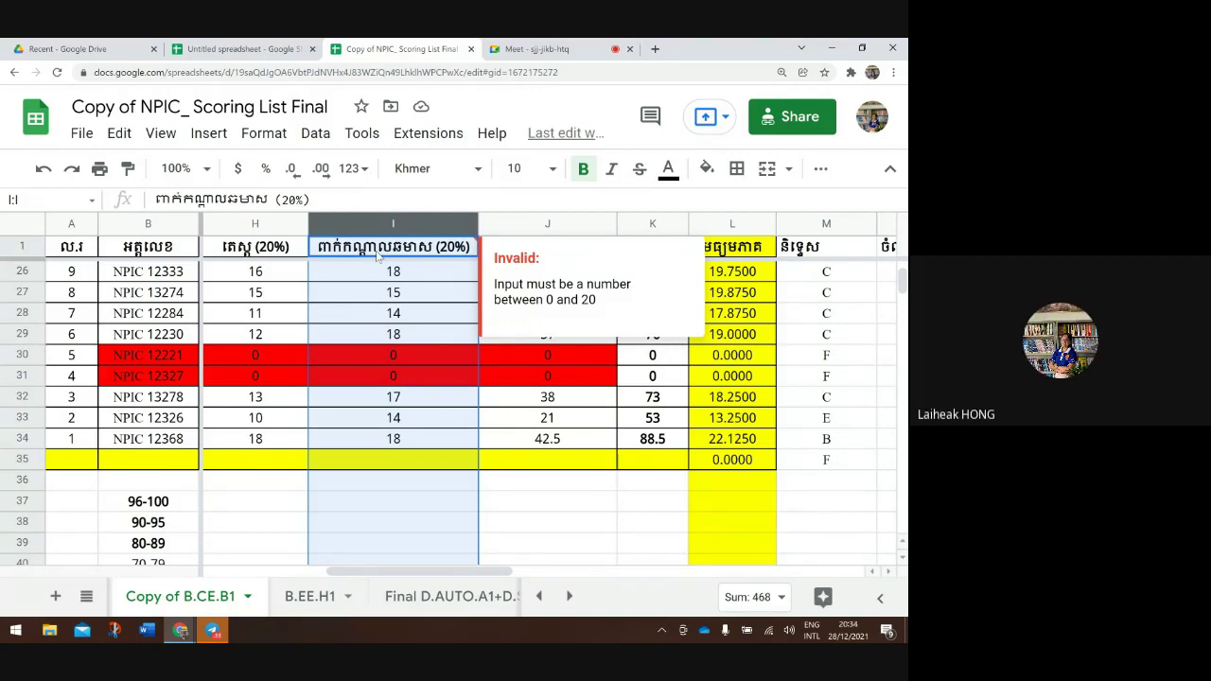
left_click(395, 295)
scroll(396, 335, "up", 3)
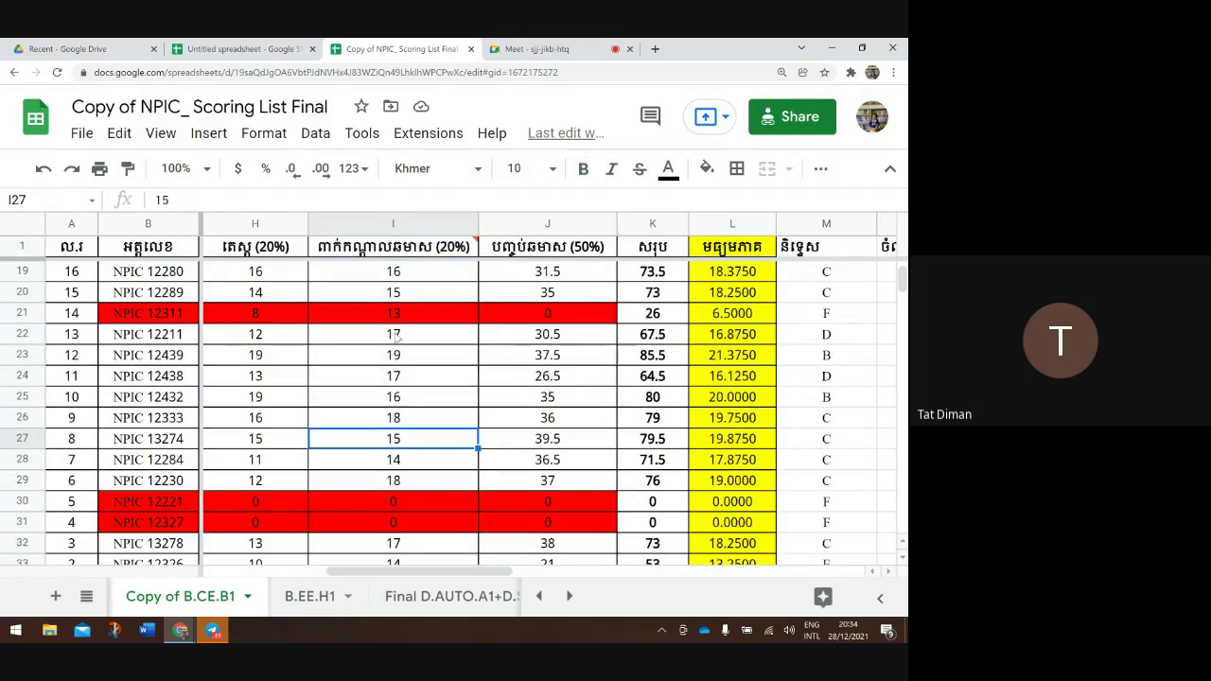
scroll(396, 338, "up", 6)
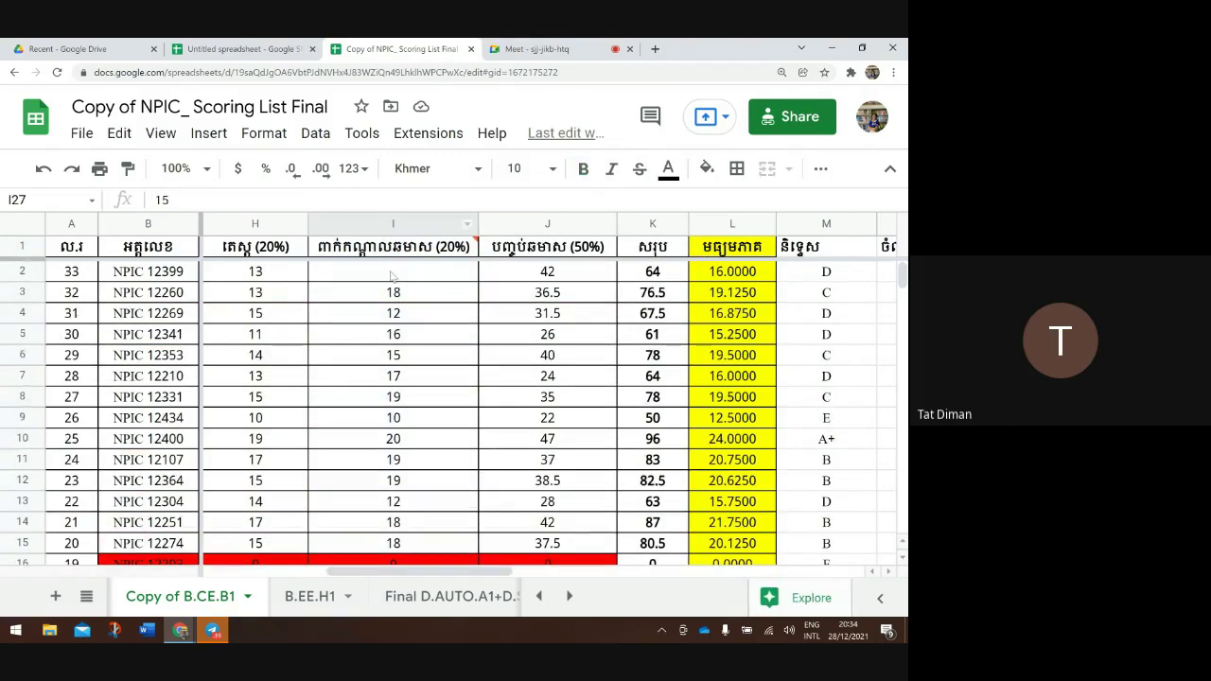
left_click_drag(392, 276, 355, 591)
left_click_drag(349, 630, 429, 274)
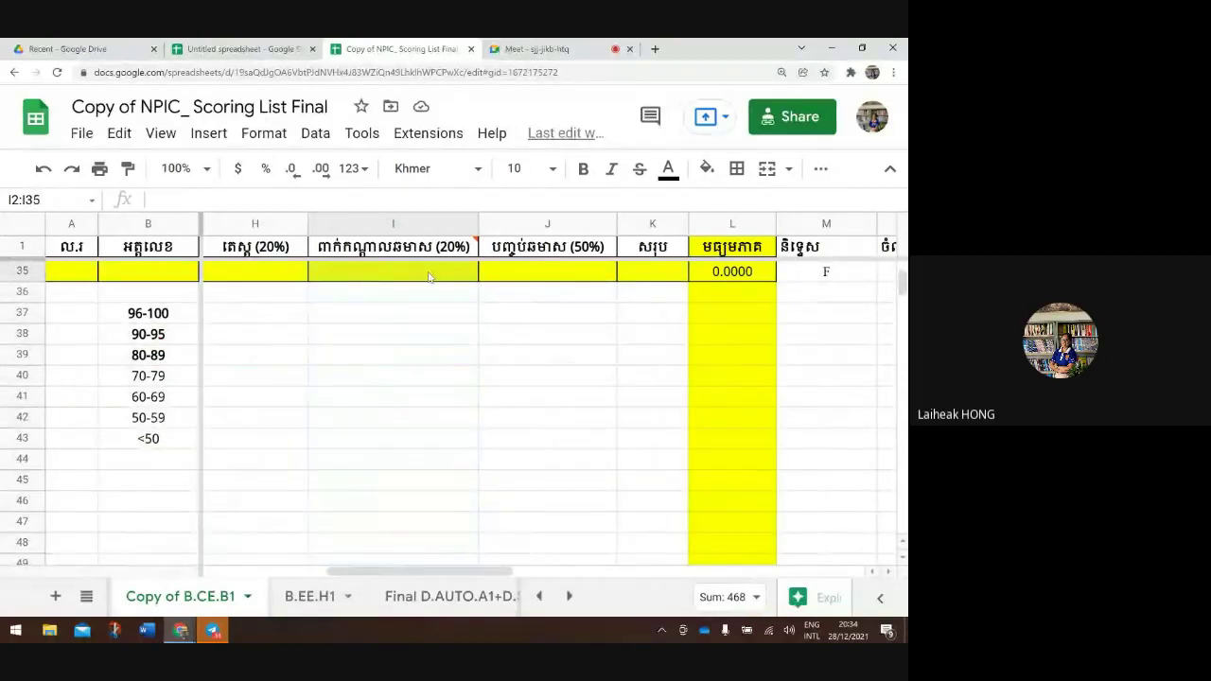
scroll(427, 271, "up", 3)
right_click(427, 271)
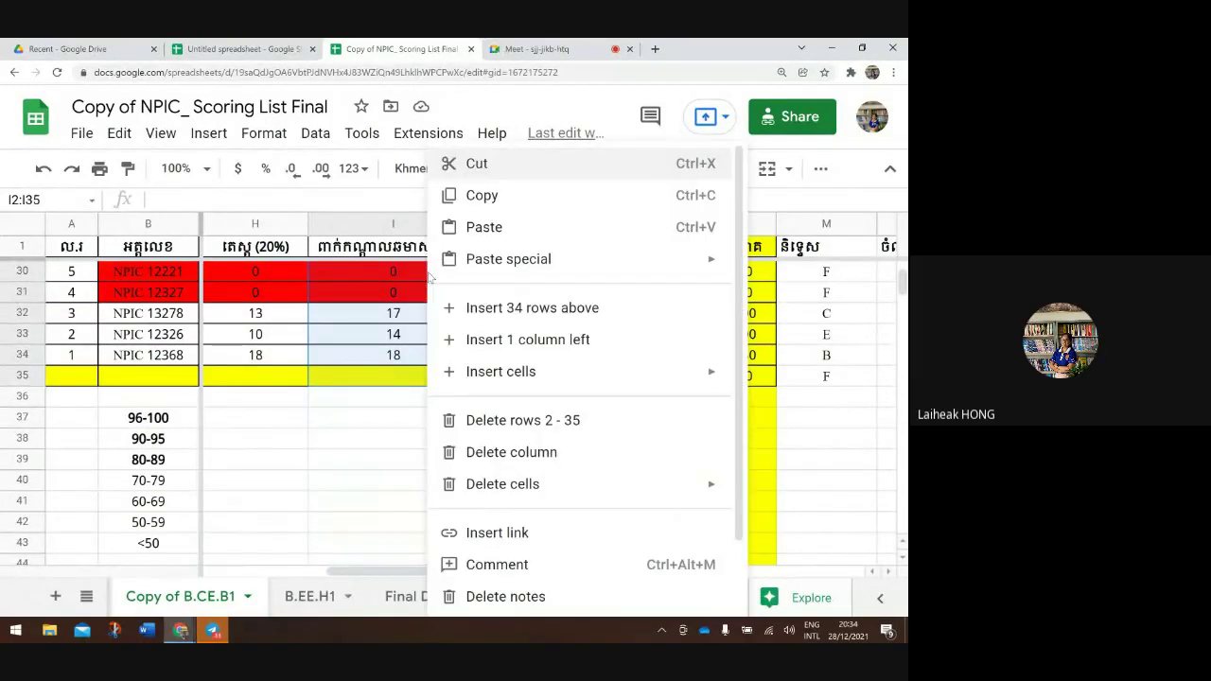
scroll(530, 364, "down", 2)
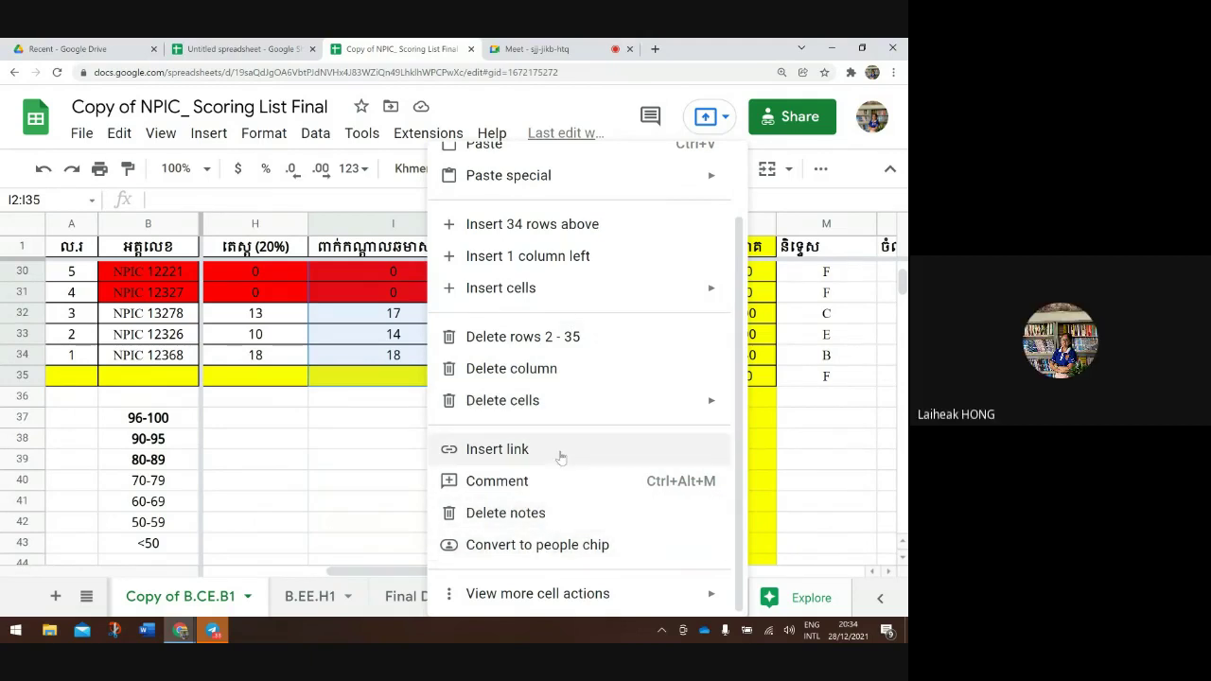
scroll(563, 388, "up", 2)
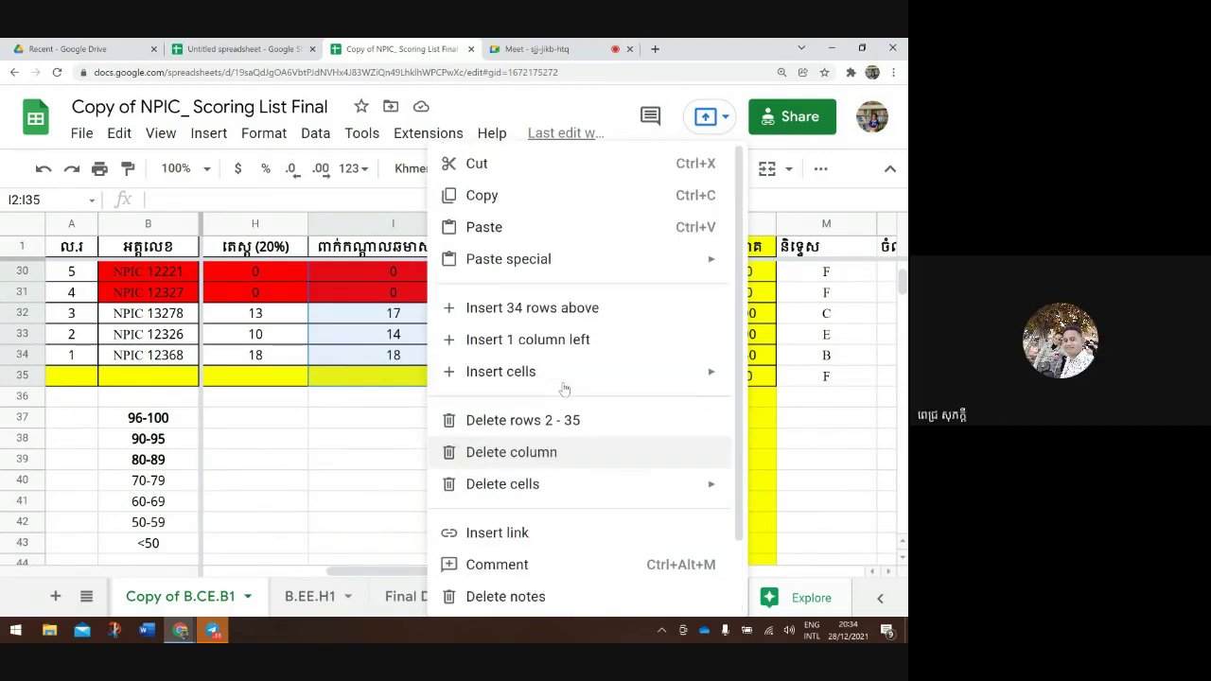
left_click(315, 132)
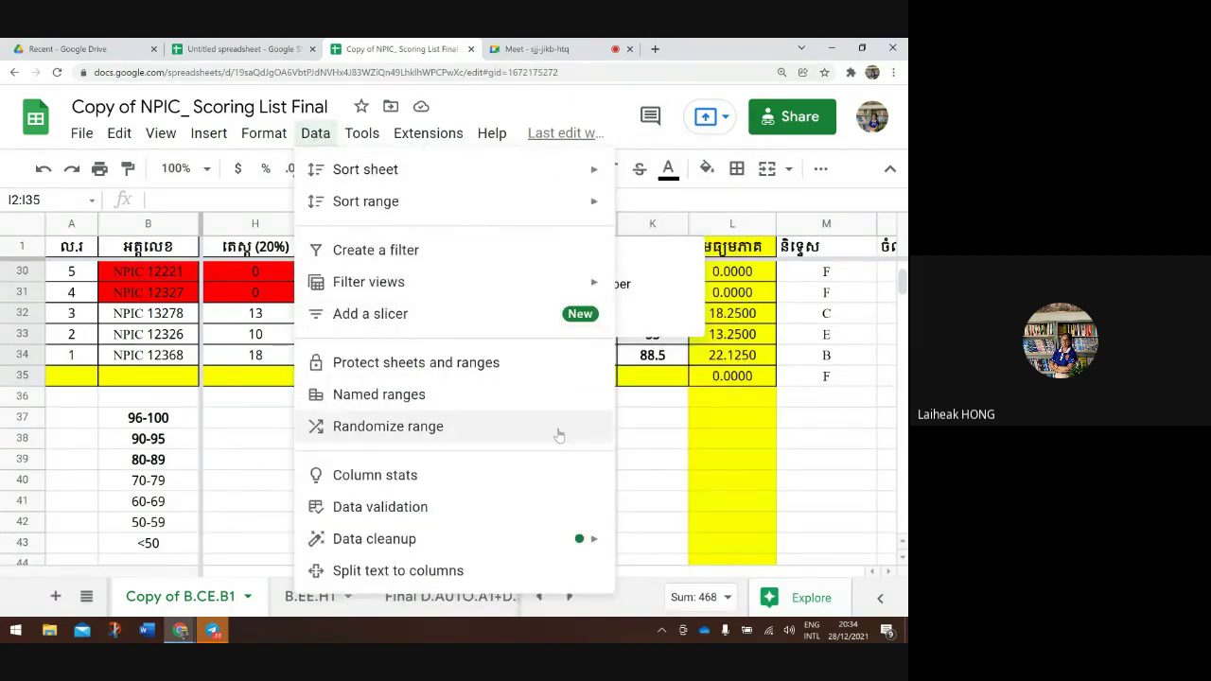
left_click(654, 441)
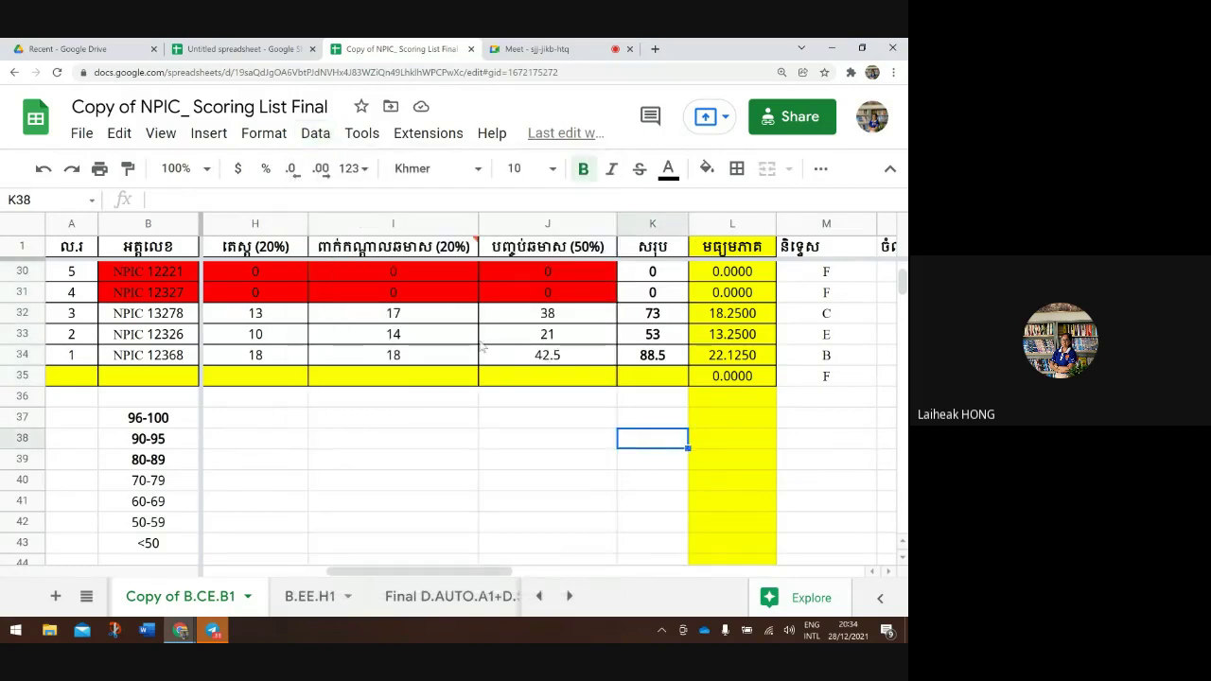
Examine the student, score, average, grade, rank and result columns across the first rows of the scoring sheet
scroll(480, 350, "up", 4)
scroll(481, 358, "up", 6)
scroll(480, 358, "right", 3)
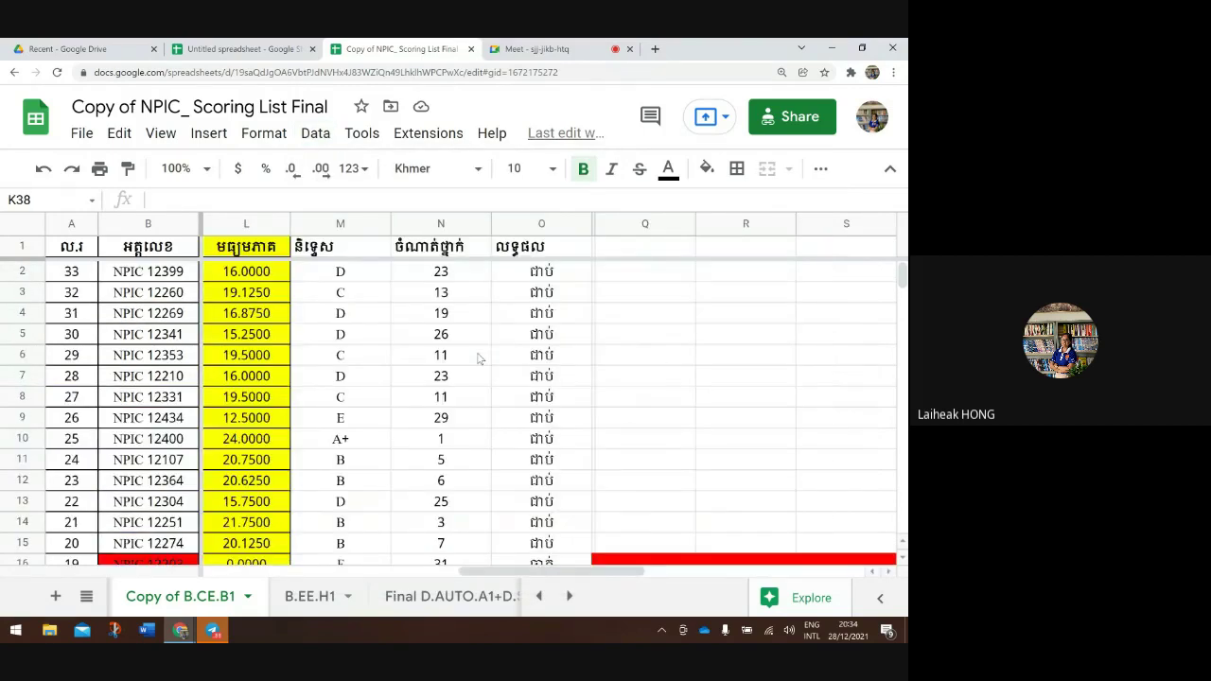
scroll(478, 357, "left", 6)
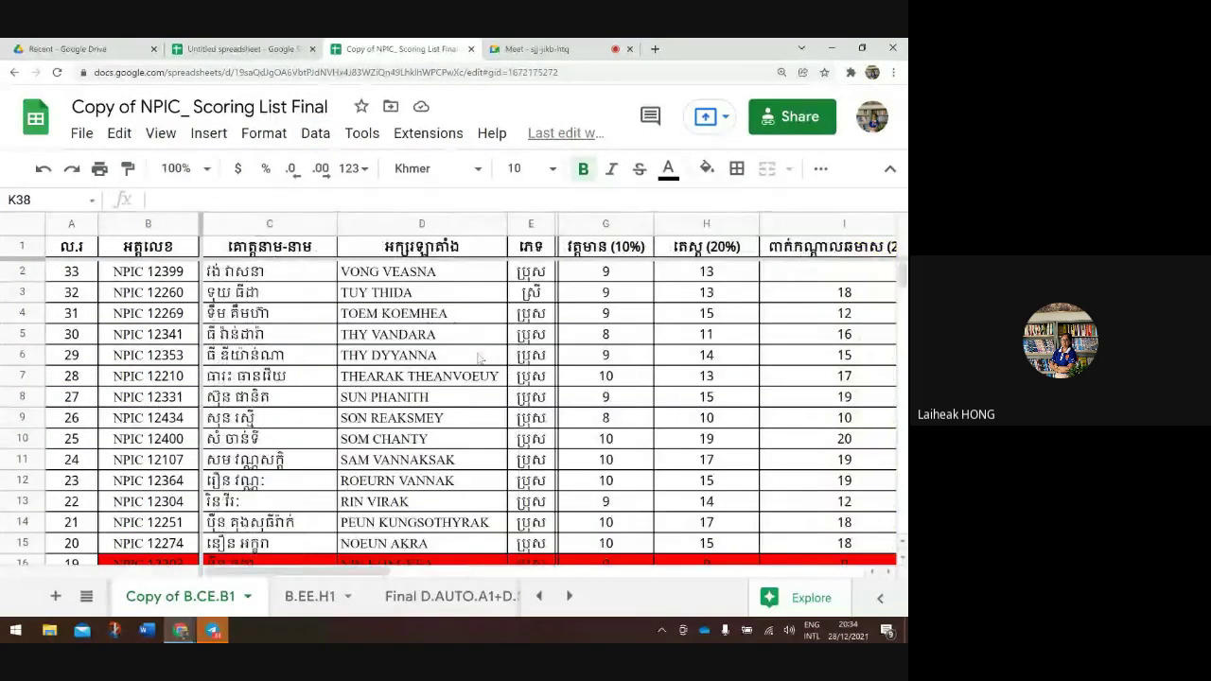
scroll(479, 357, "right", 6)
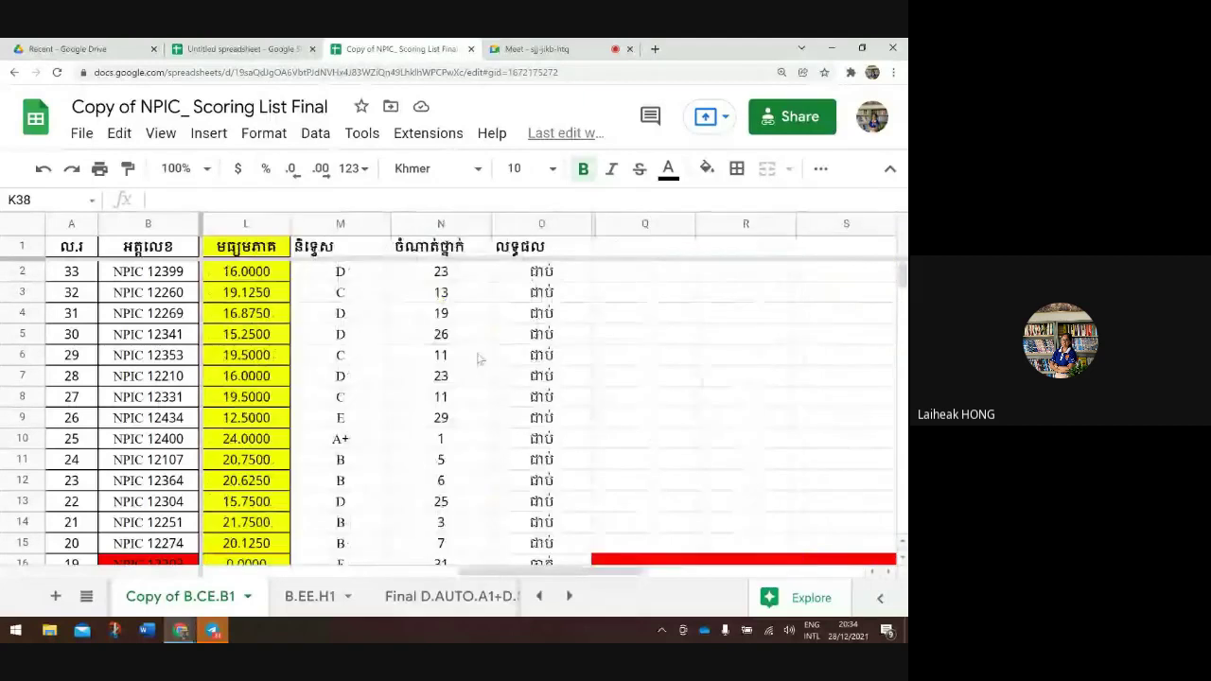
left_click(362, 227)
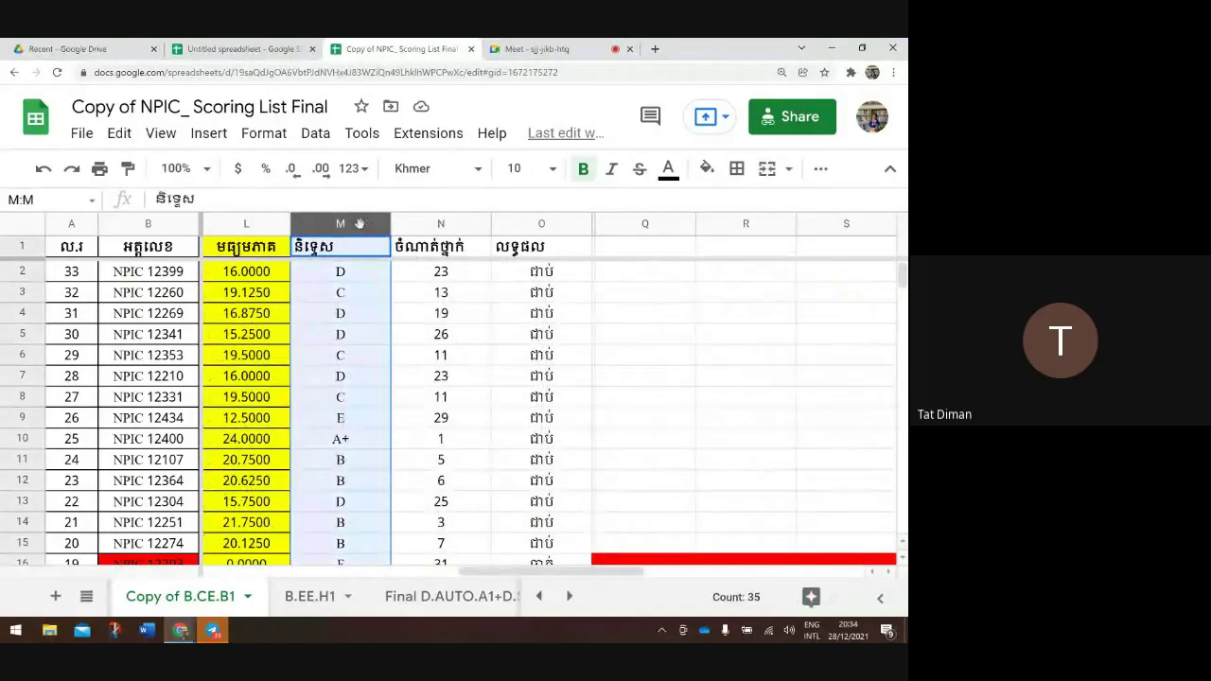
left_click(686, 352)
scroll(481, 369, "left", 6)
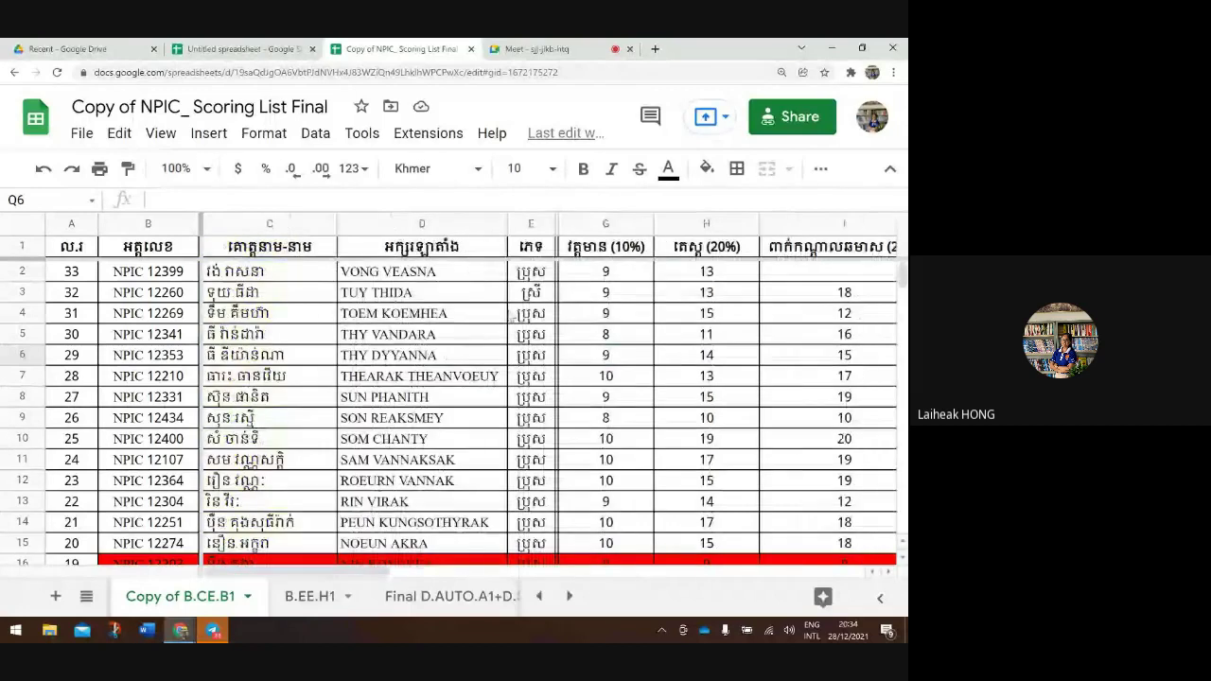
scroll(560, 354, "right", 4)
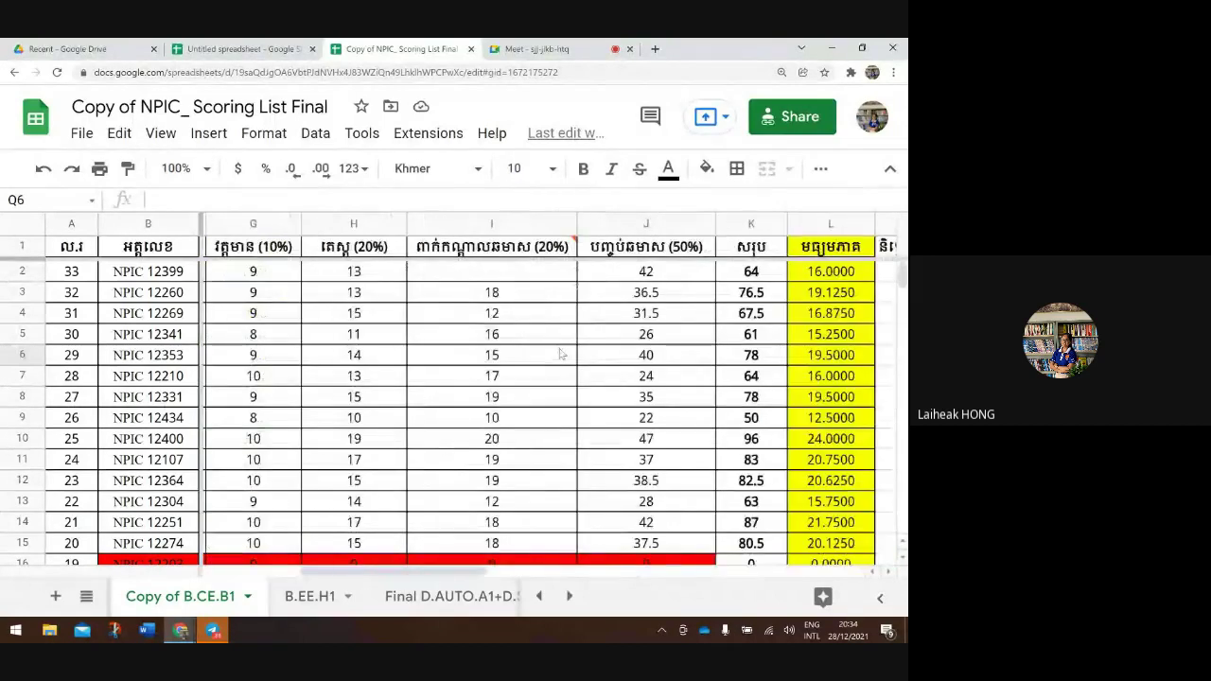
Select the mid-semester scores in I2:I35 and locate the Data validation command without applying it
left_click(532, 278)
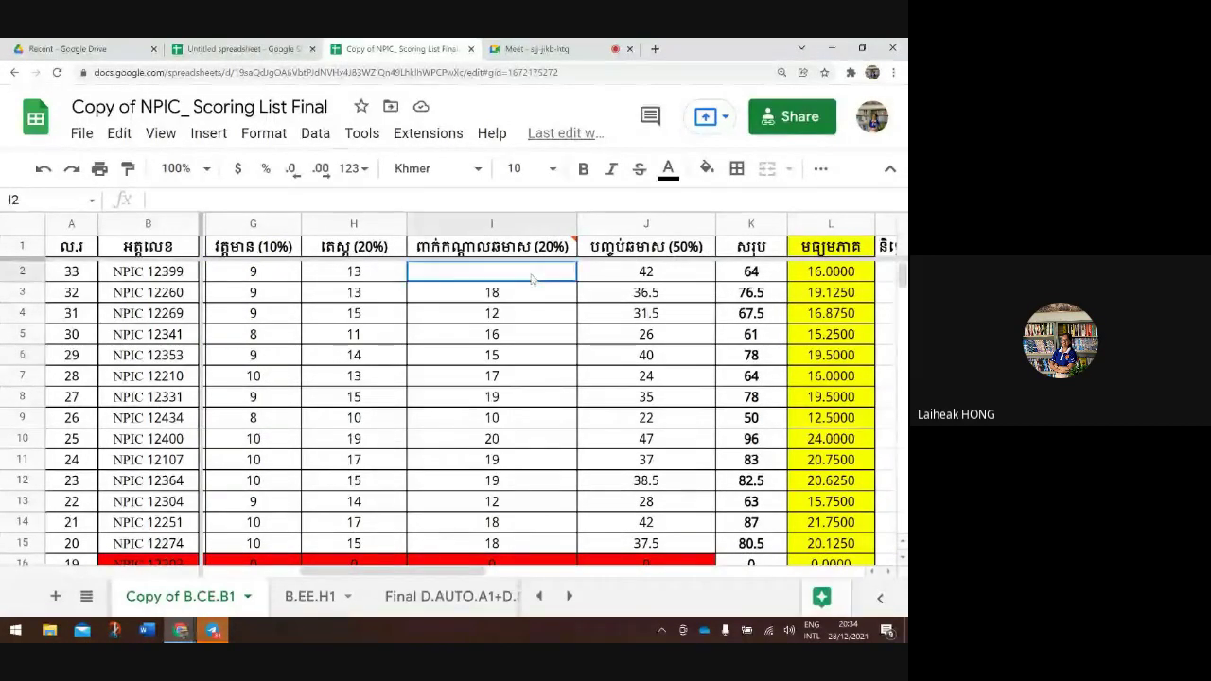
left_click_drag(532, 278, 535, 419)
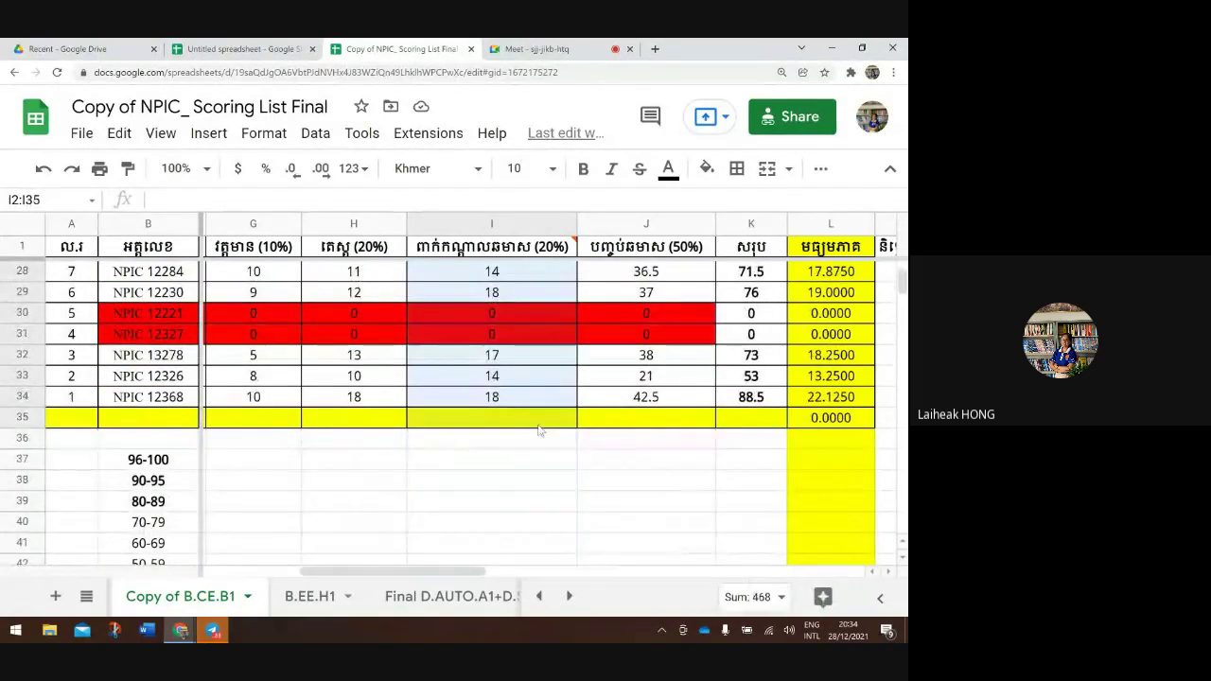
left_click(315, 132)
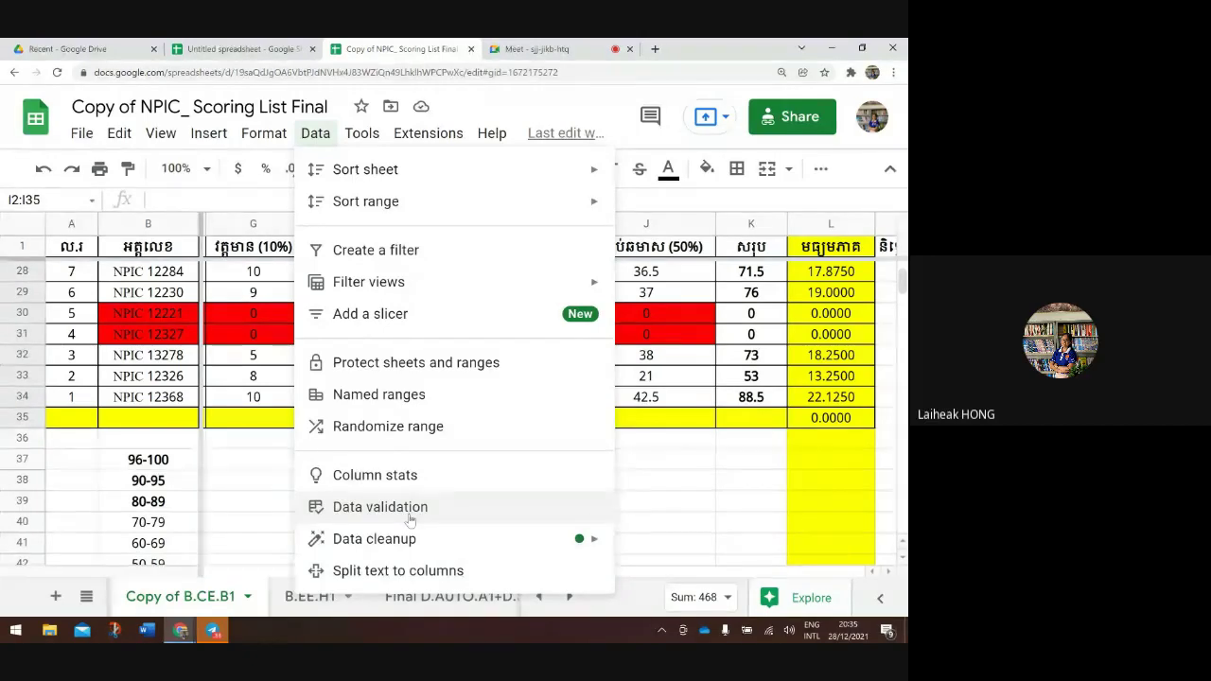
left_click(636, 510)
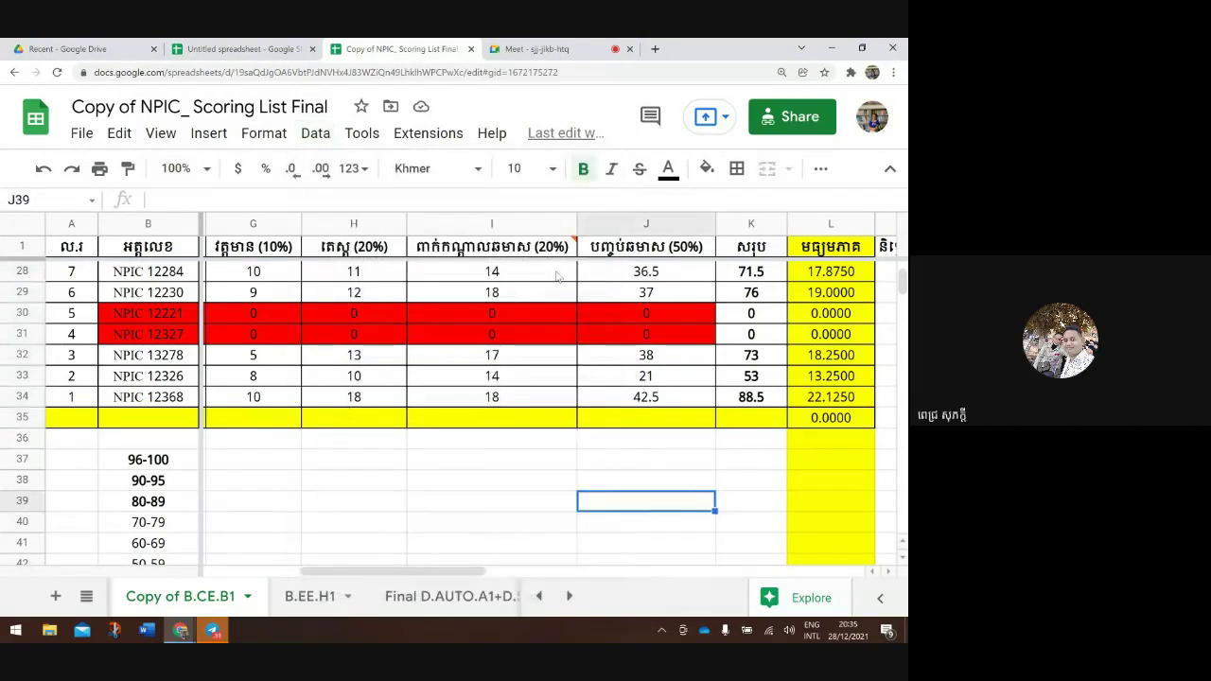
left_click(537, 49)
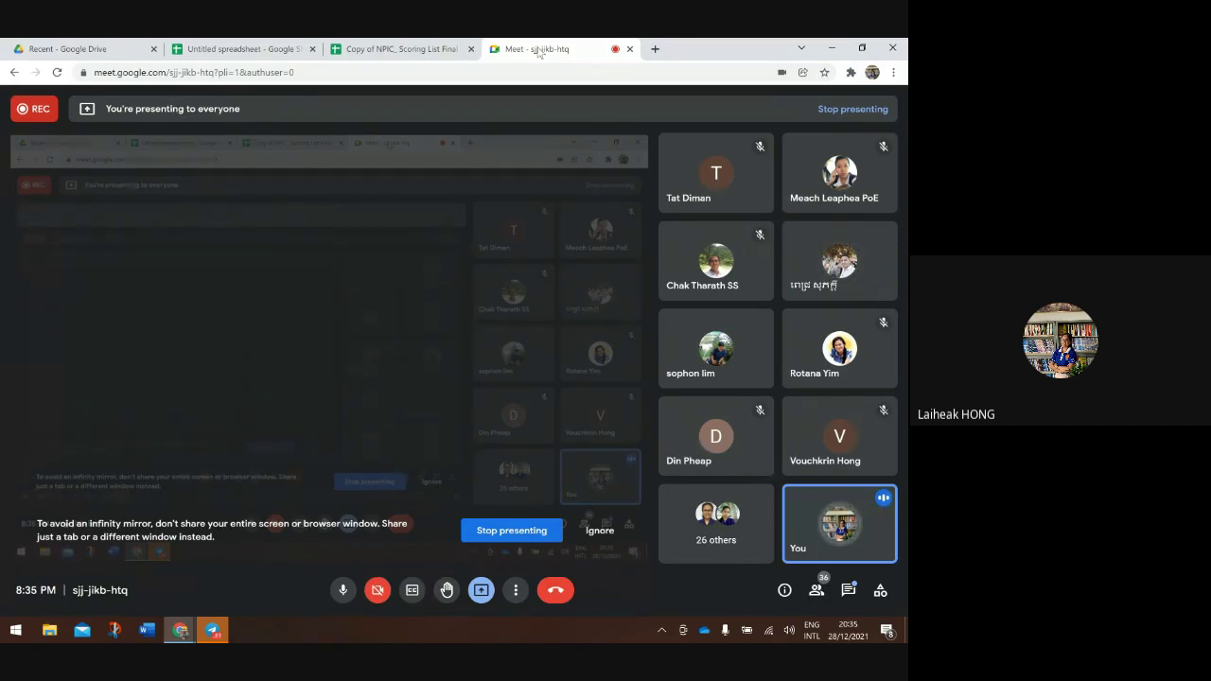
left_click(407, 49)
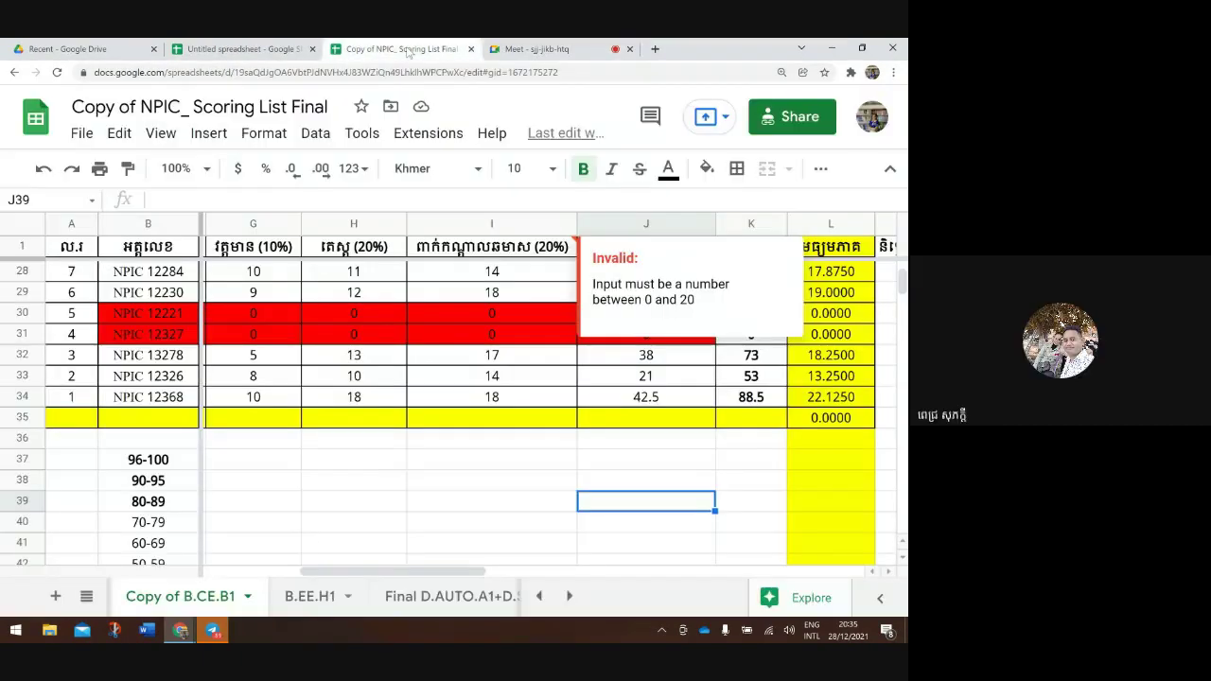
left_click(534, 49)
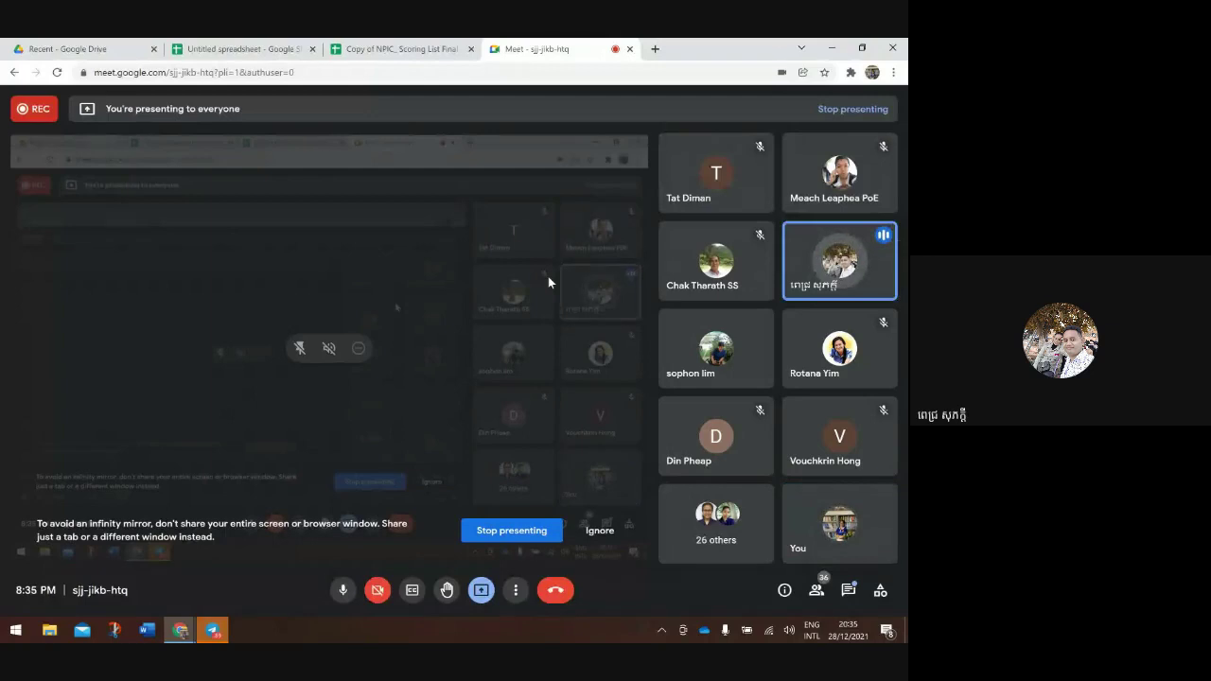
left_click(407, 50)
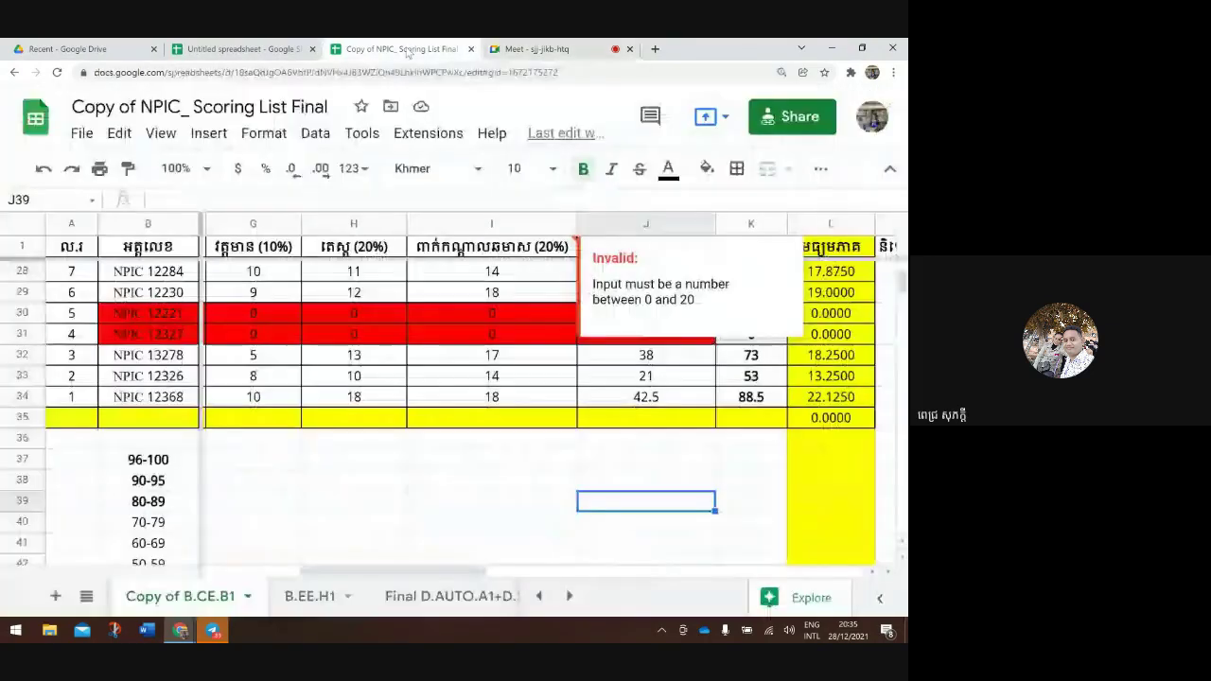
left_click(372, 364)
scroll(373, 365, "up", 6)
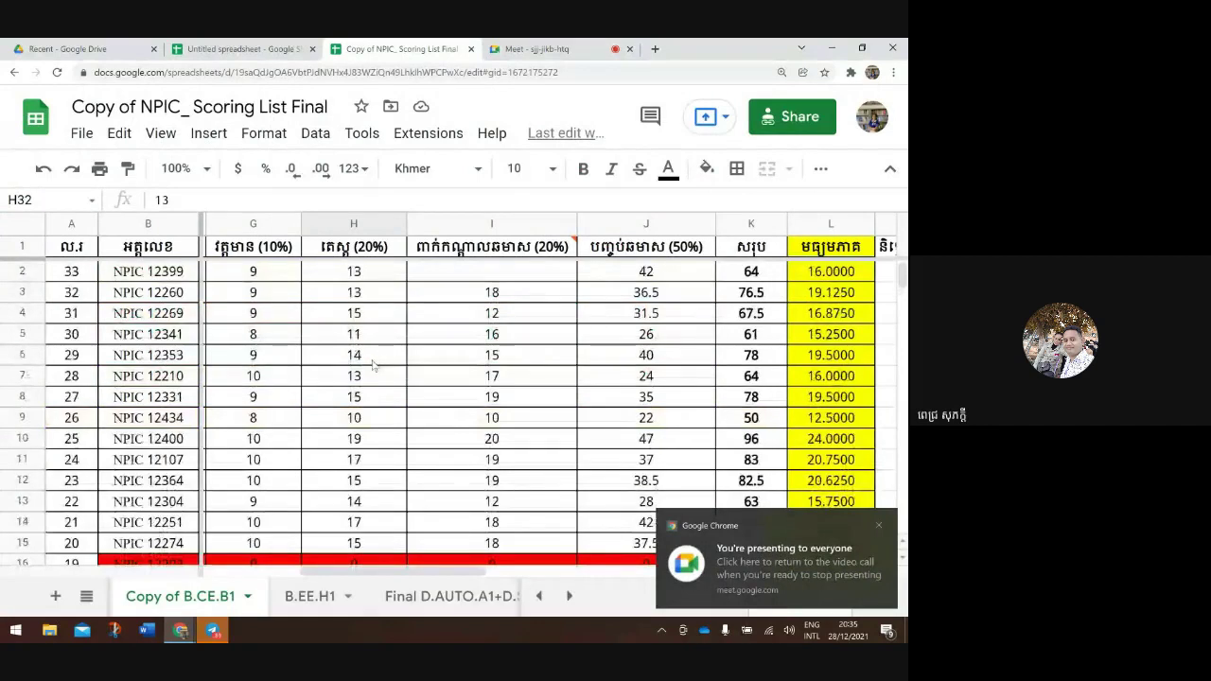
left_click(484, 49)
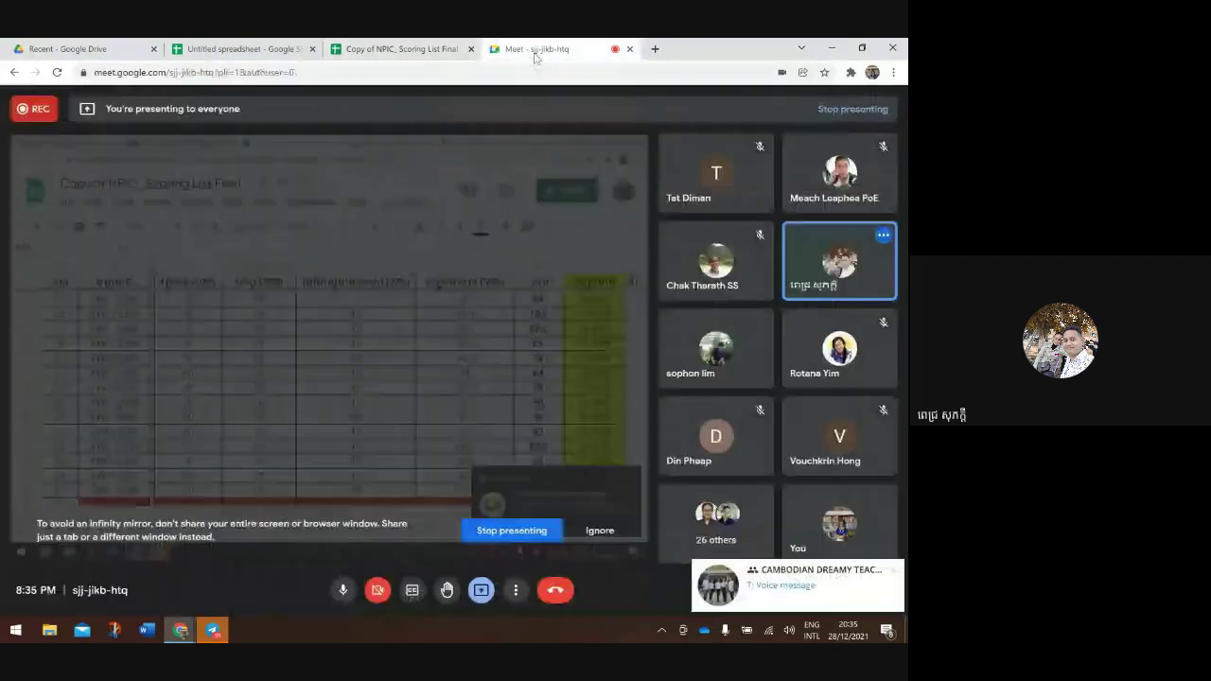
Close the untitled spreadsheet and return to the scoring list
left_click(435, 50)
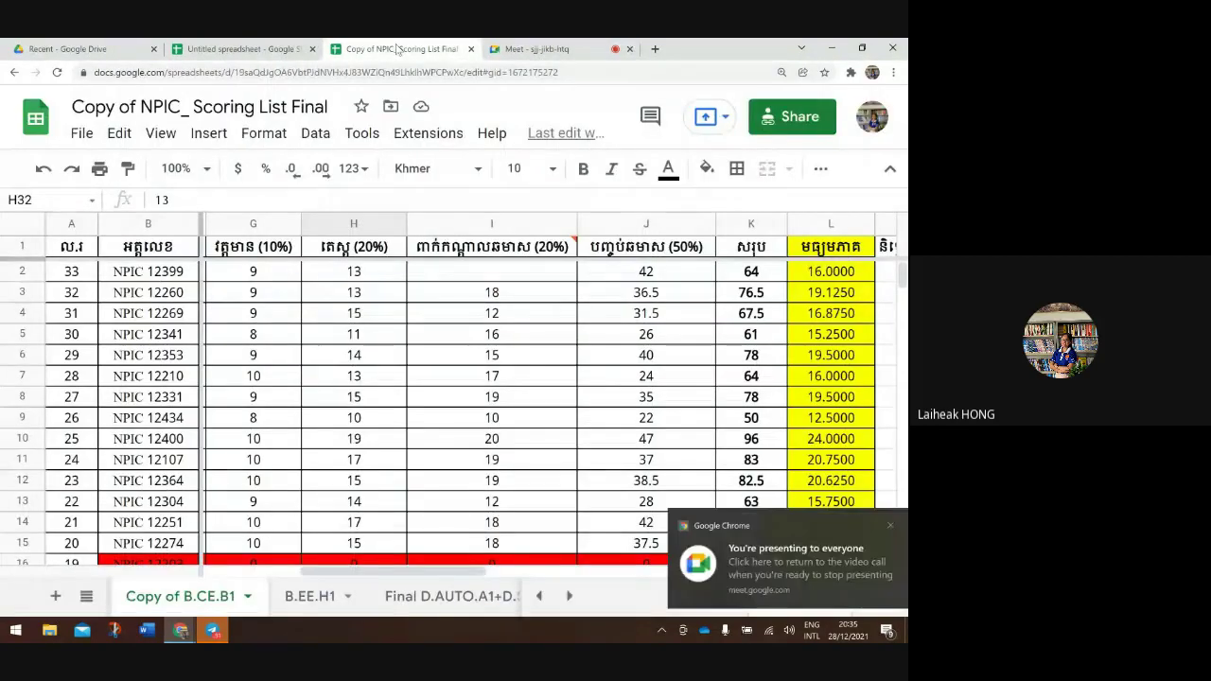
left_click(263, 52)
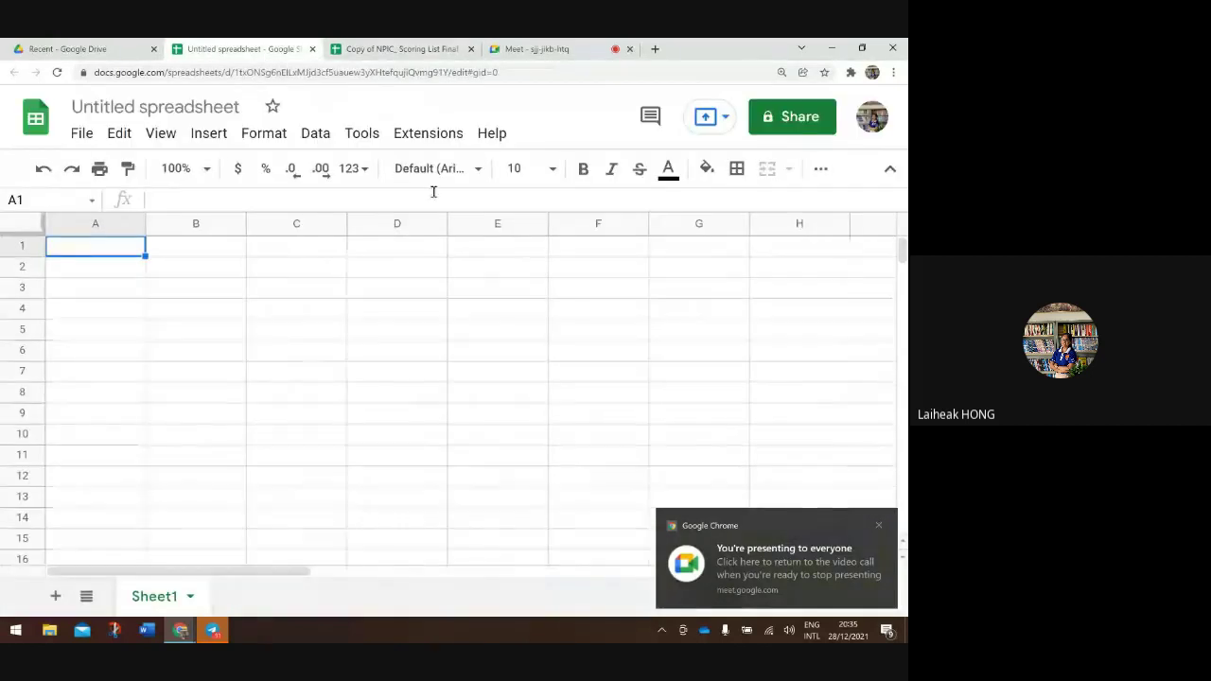
left_click(312, 50)
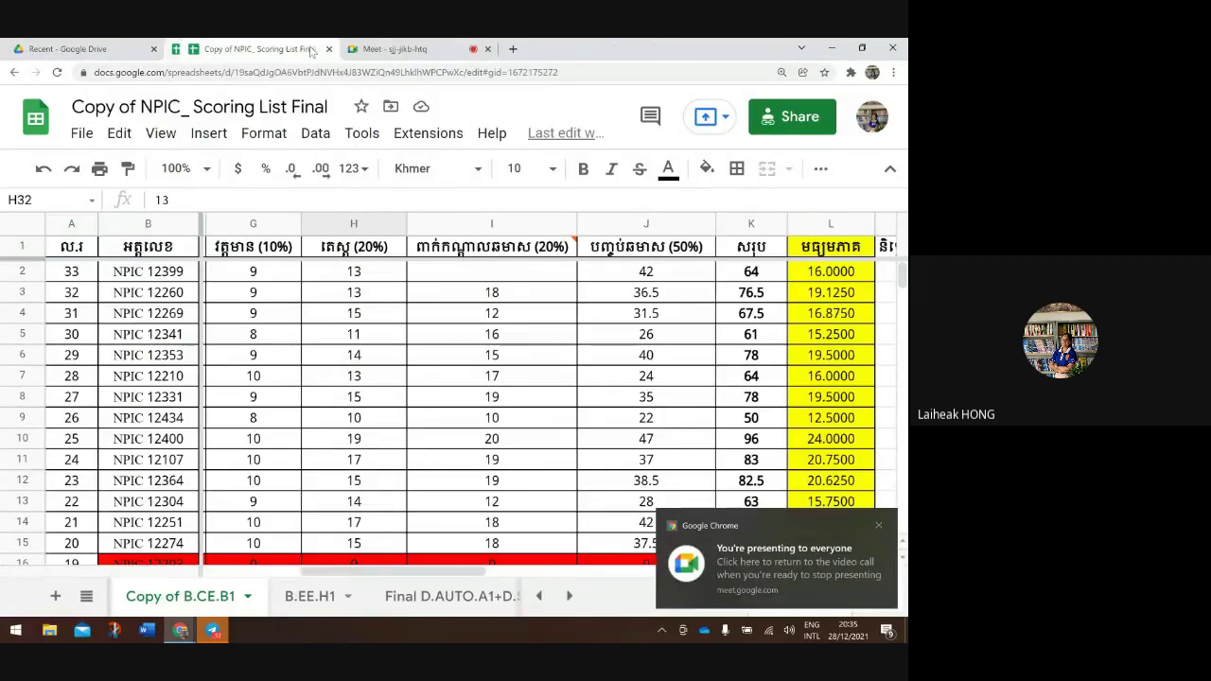
Switch to the Google Meet call, check the in-call messages, and dismiss the chat notifications
left_click(383, 49)
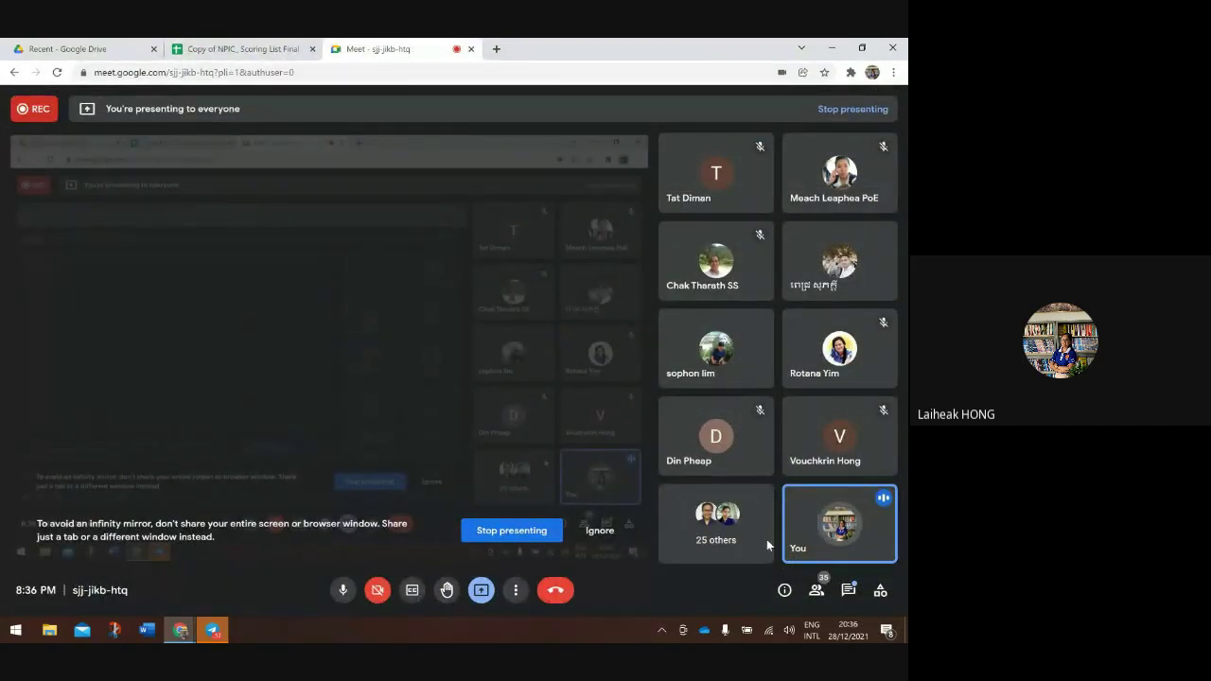
left_click(848, 591)
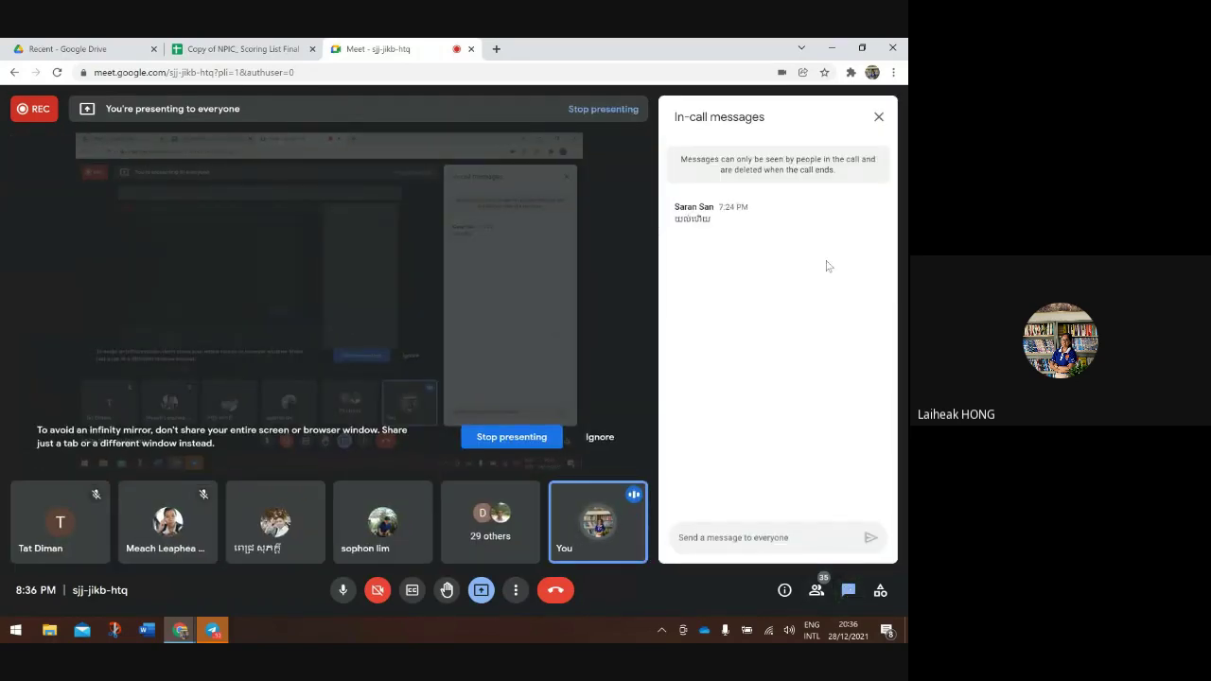
left_click(876, 118)
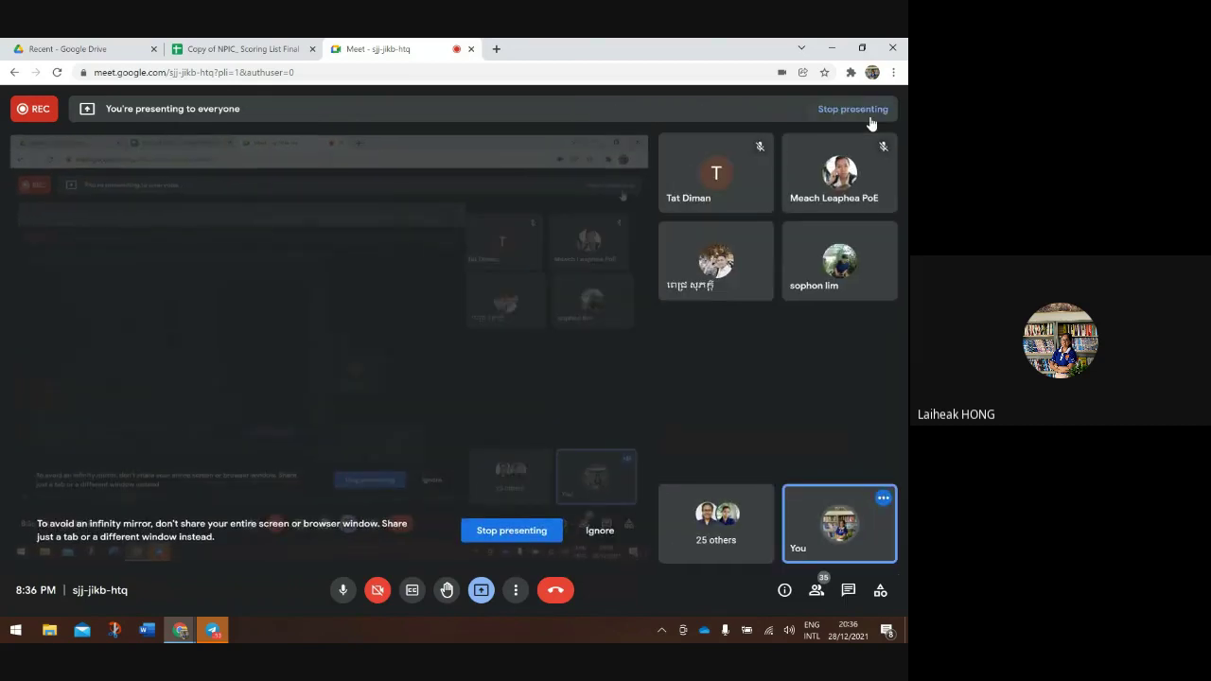
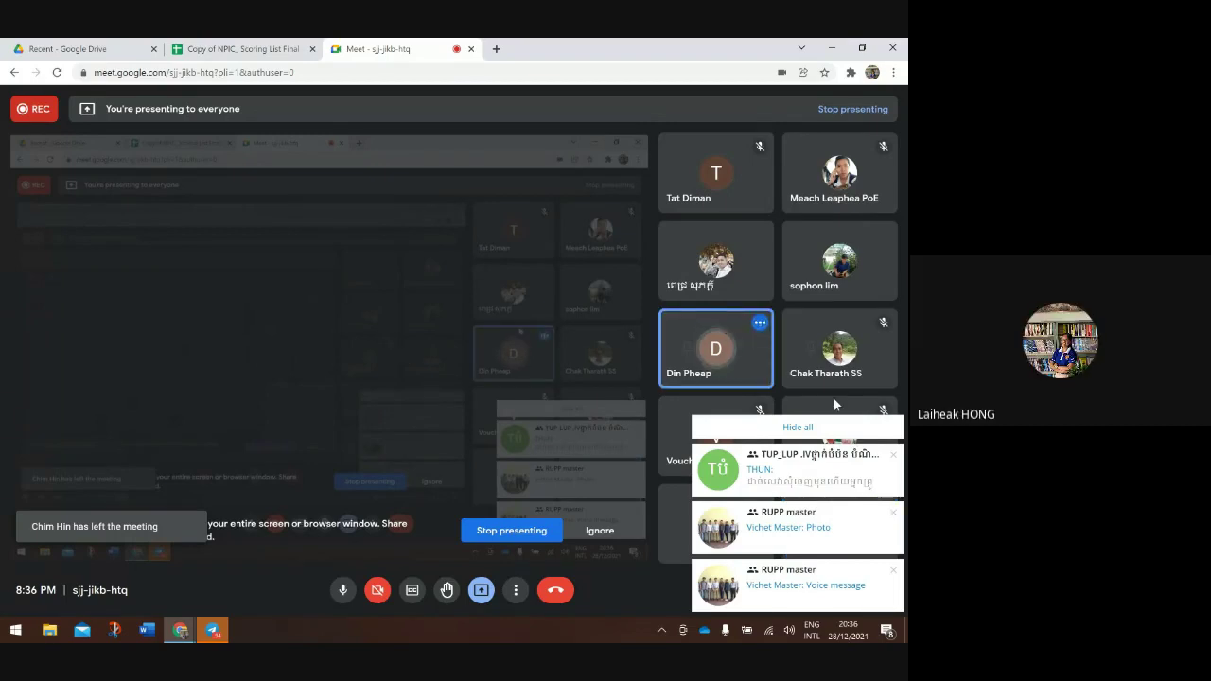
left_click(821, 430)
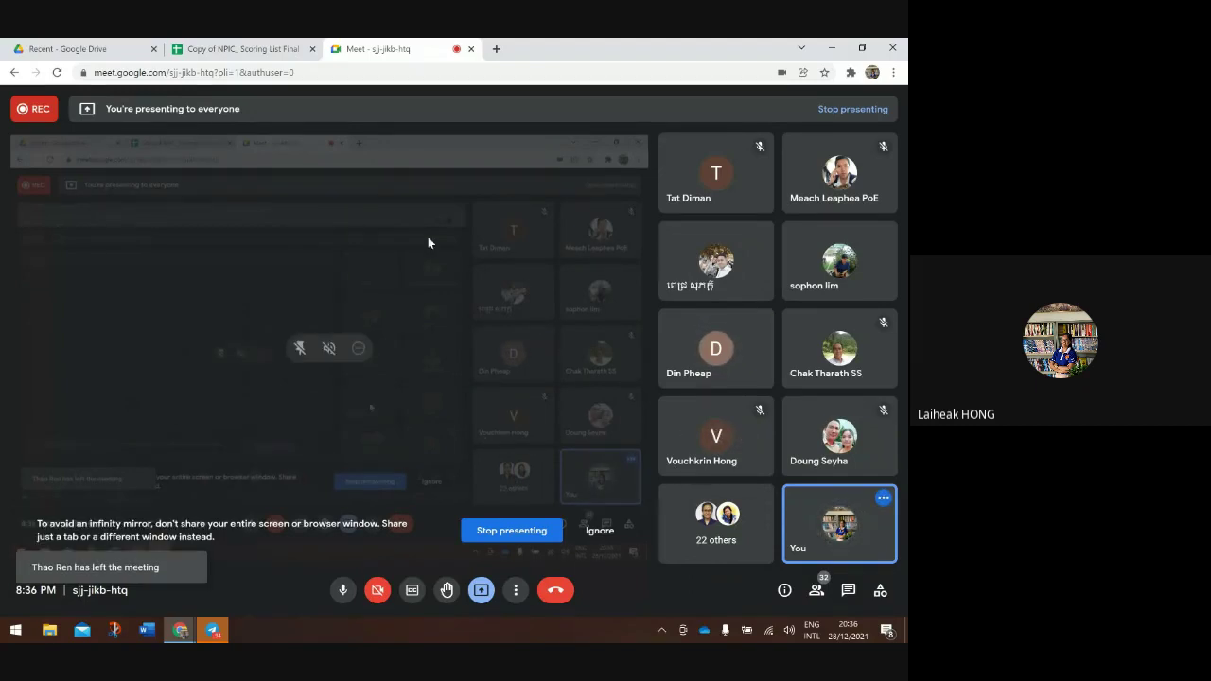
Return to the scoring sheet and examine its total, average, grade, rank and result columns
left_click(255, 49)
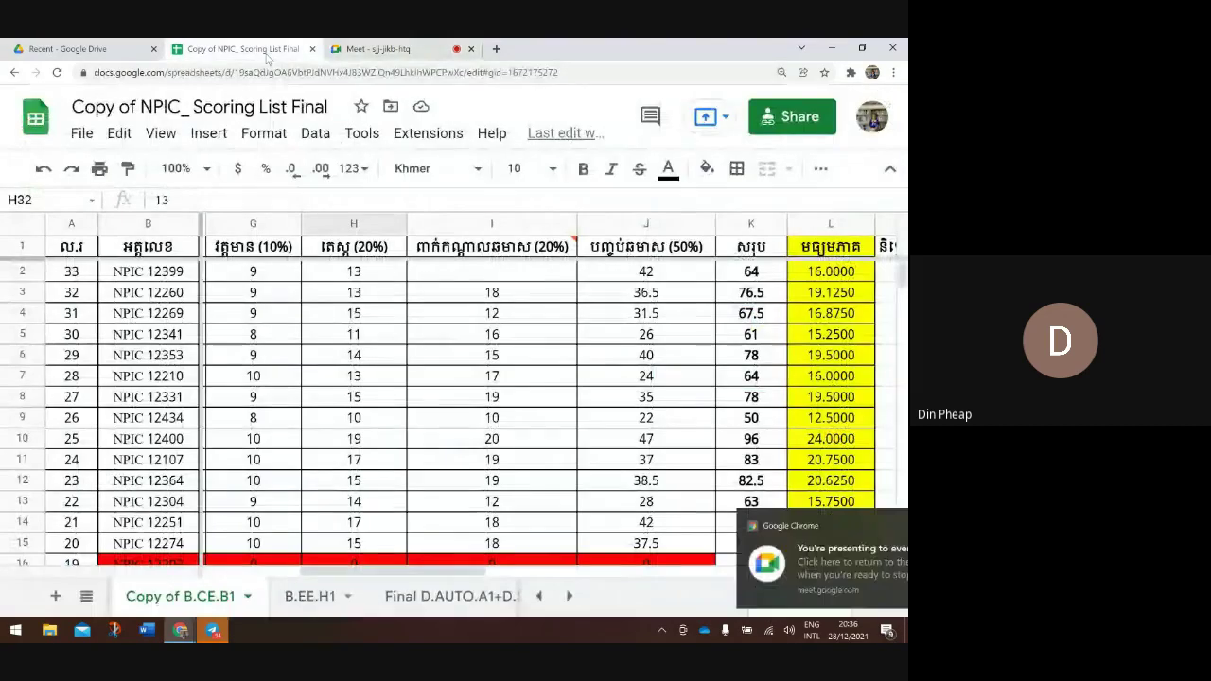
left_click(412, 354)
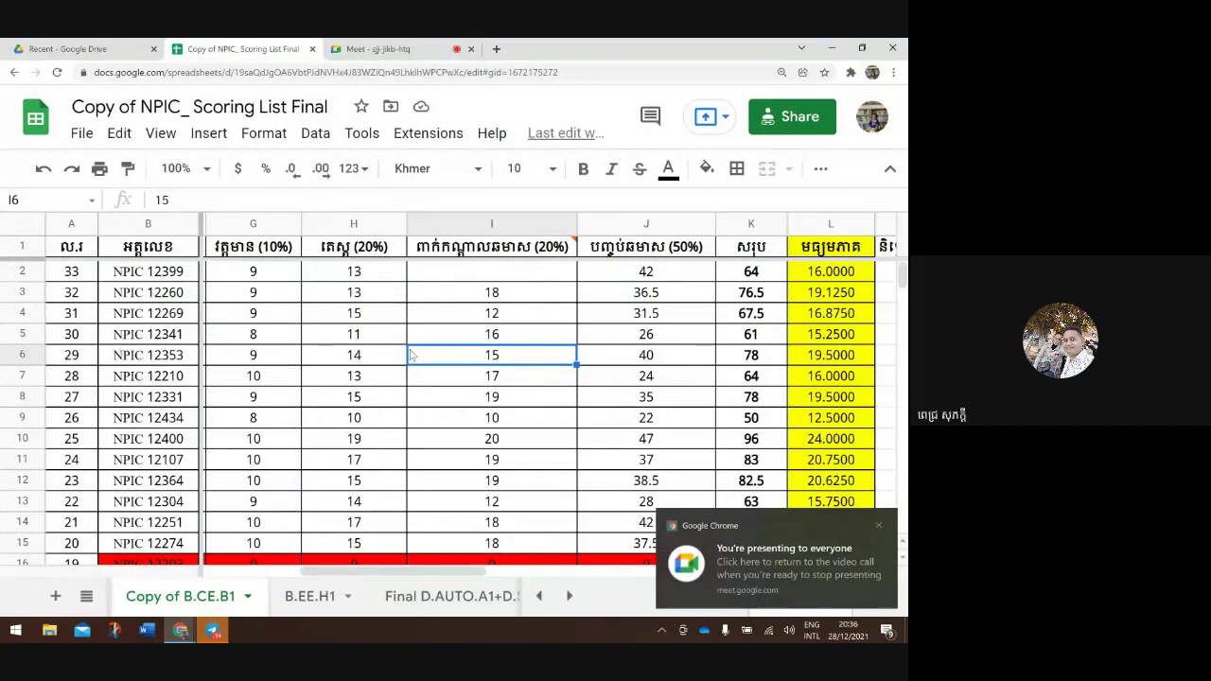
scroll(411, 354, "right", 5)
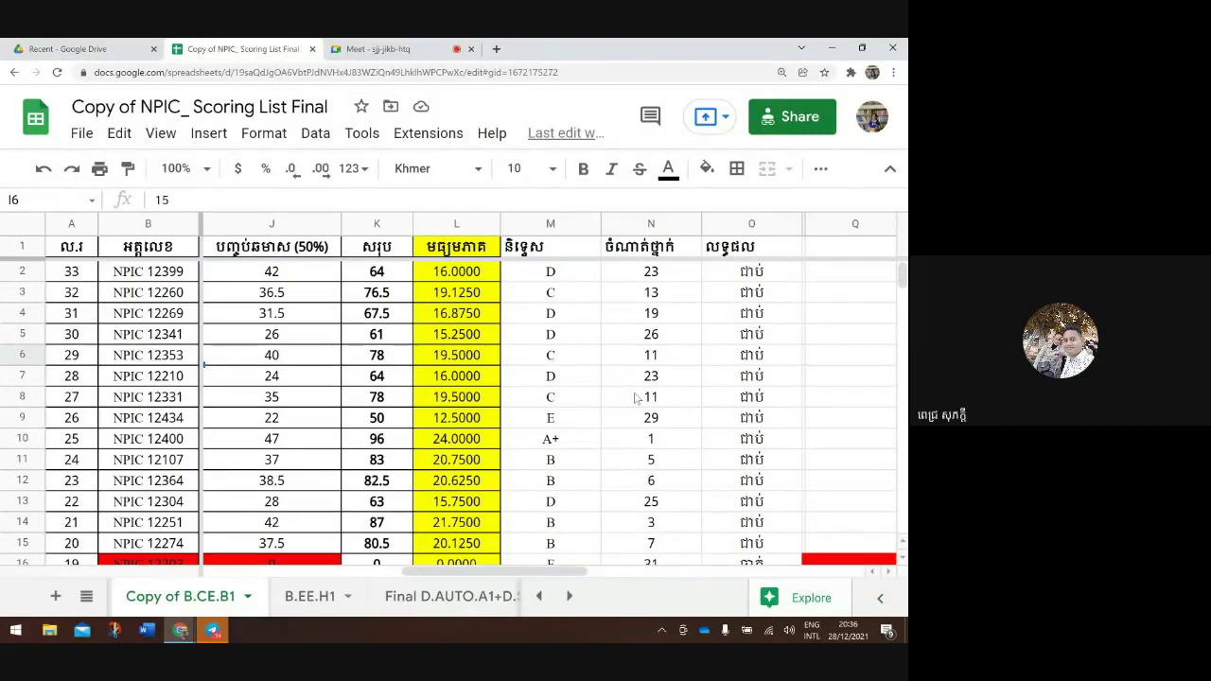
scroll(636, 397, "down", 2)
scroll(635, 397, "up", 2)
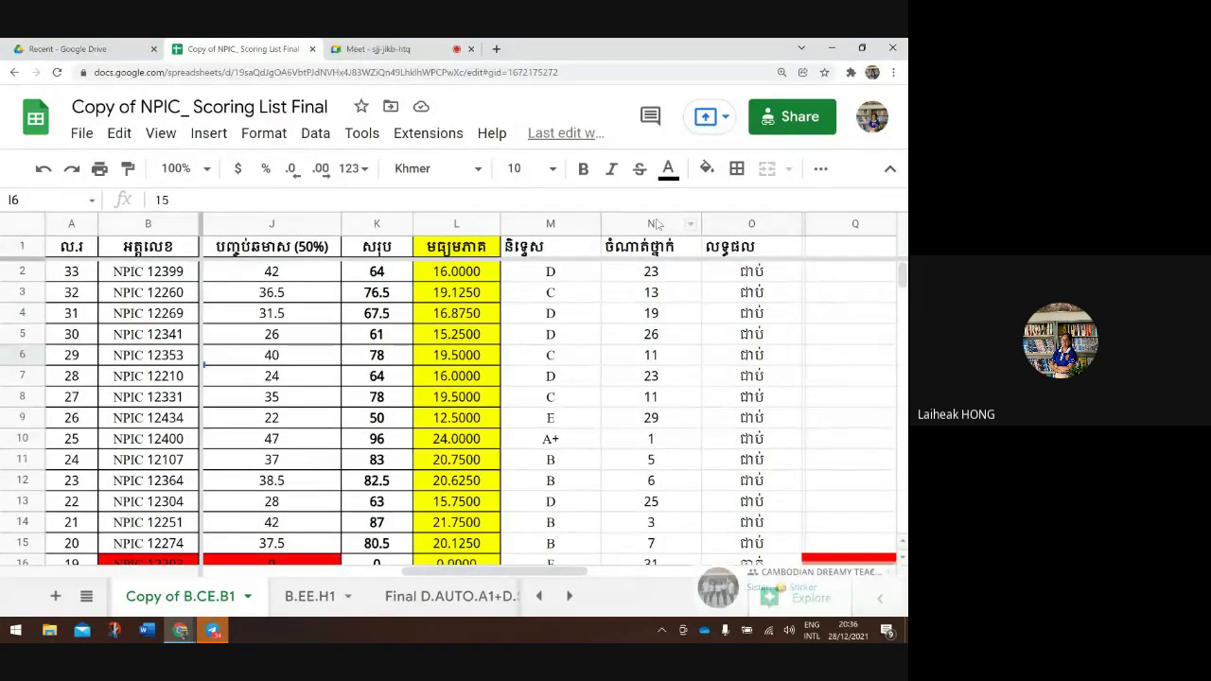
scroll(650, 362, "down", 3)
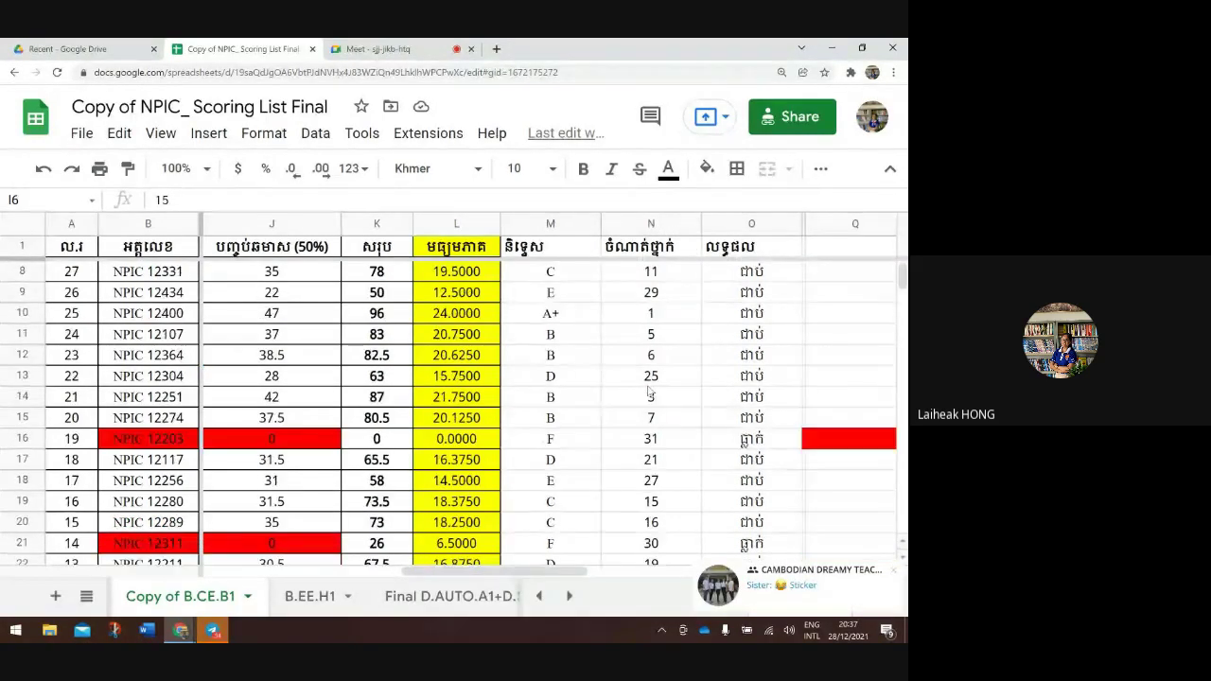
scroll(651, 363, "up", 3)
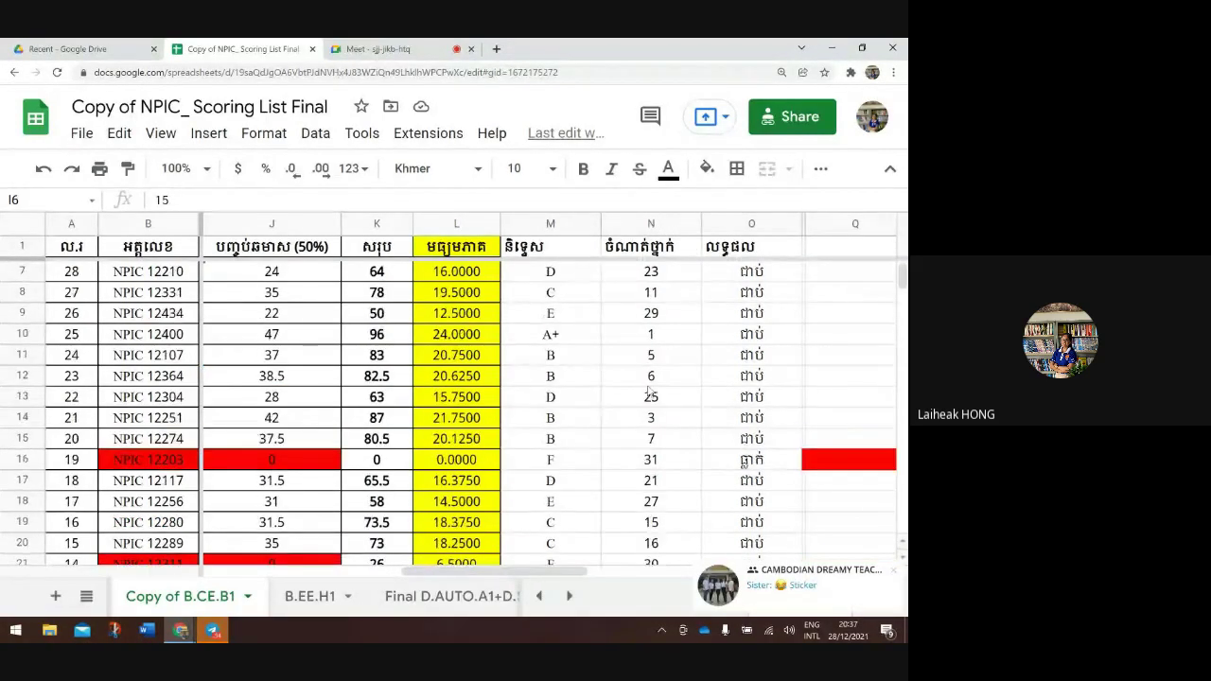
Sort the whole sheet A to Z by the class rank in column N
left_click(640, 225)
right_click(639, 227)
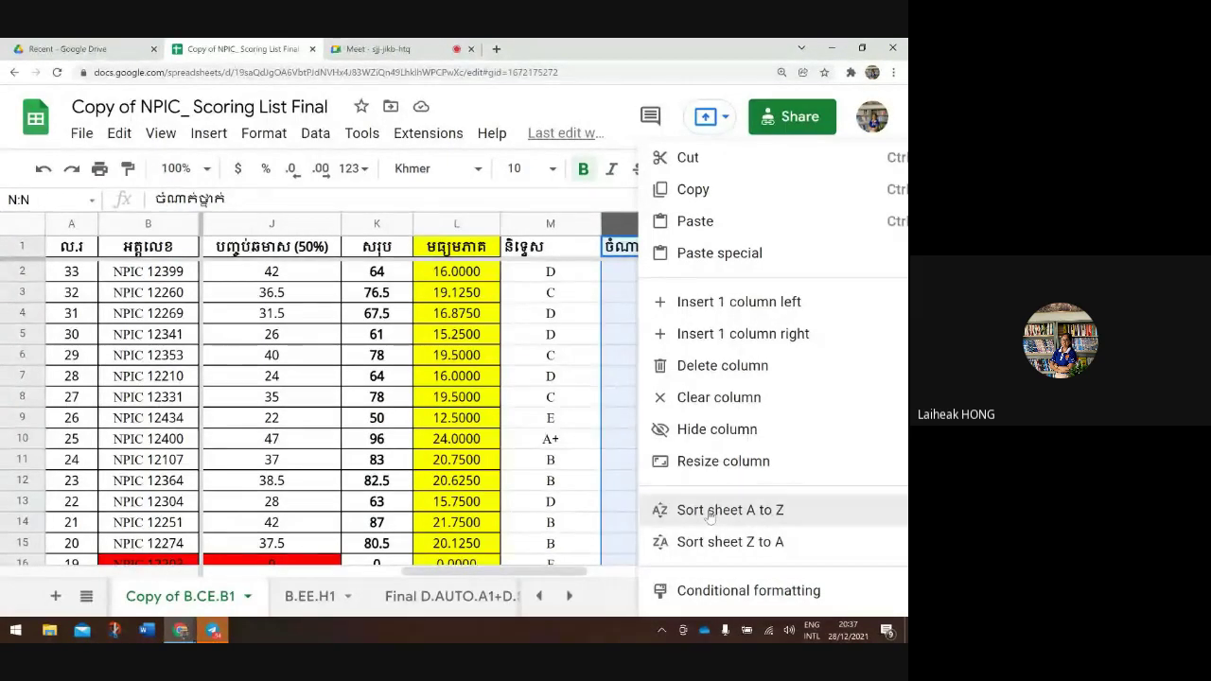
left_click(710, 514)
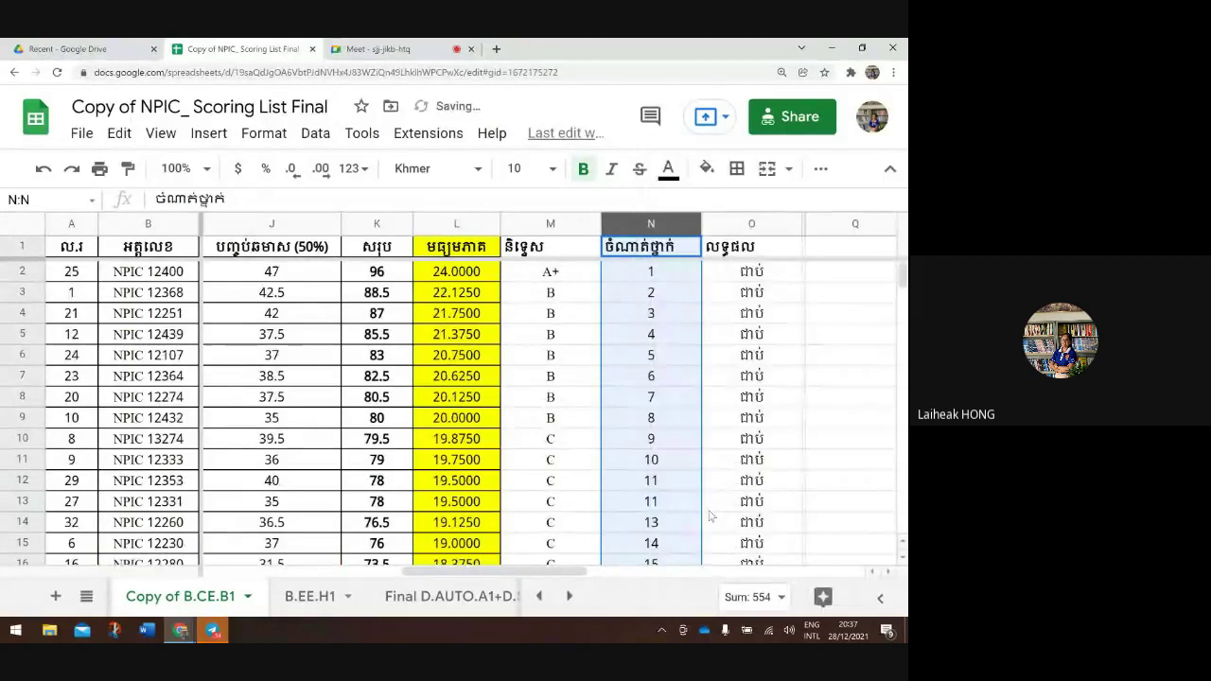
Examine the rank formula in N2 and review the sorted ranks against the student names, scores and results
left_click(641, 273)
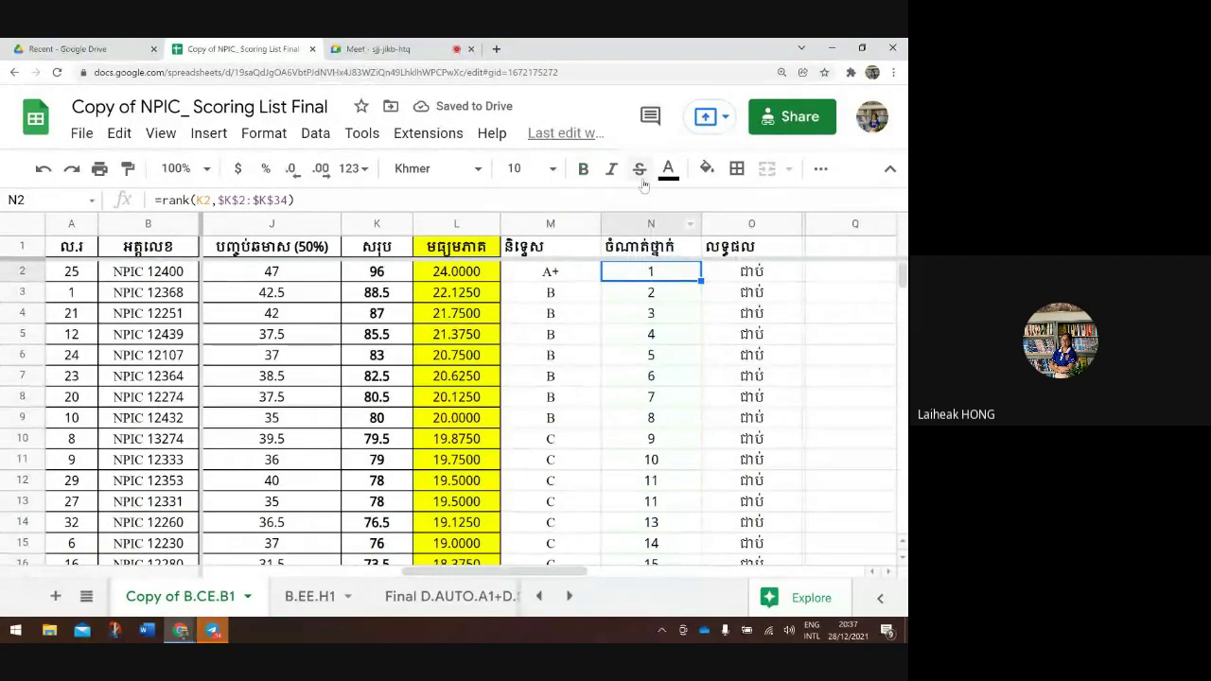
scroll(631, 373, "down", 6)
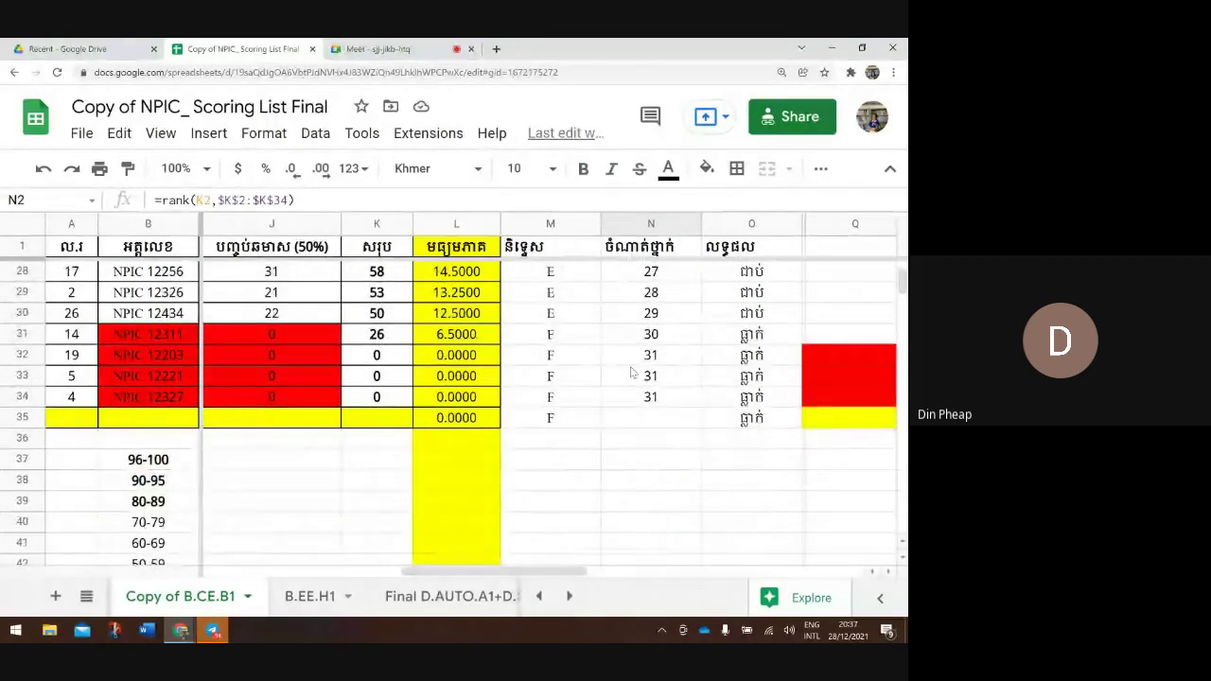
scroll(631, 373, "up", 3)
scroll(631, 372, "up", 3)
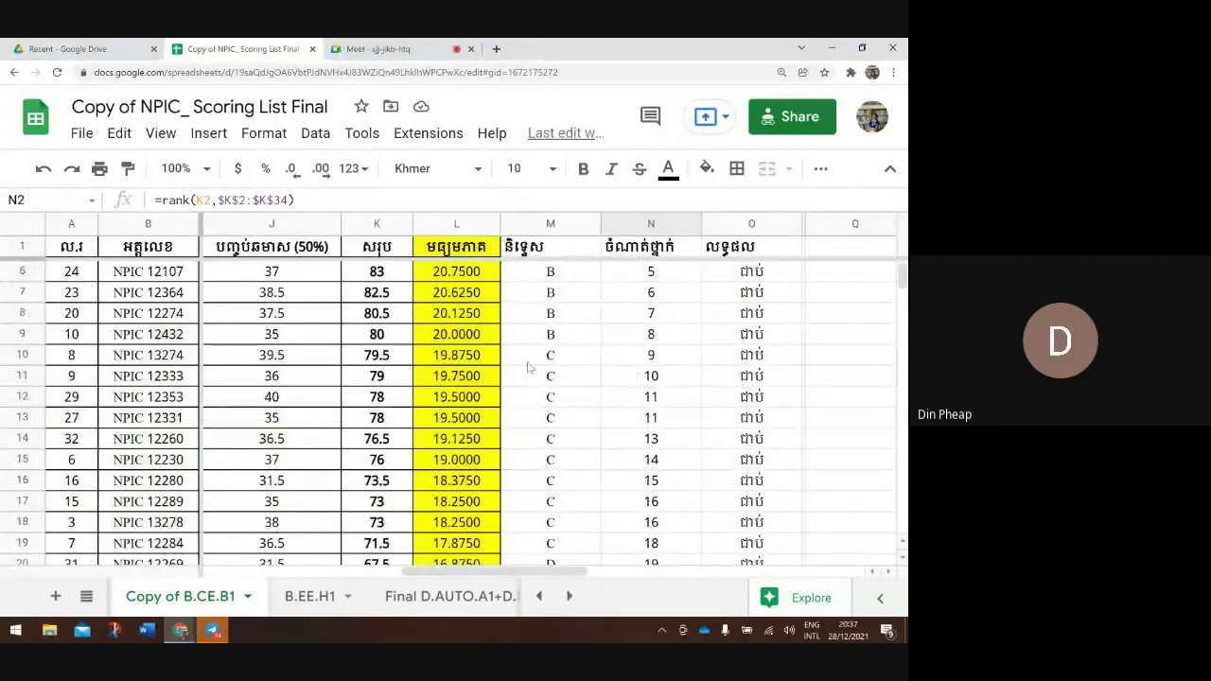
scroll(432, 334, "left", 5)
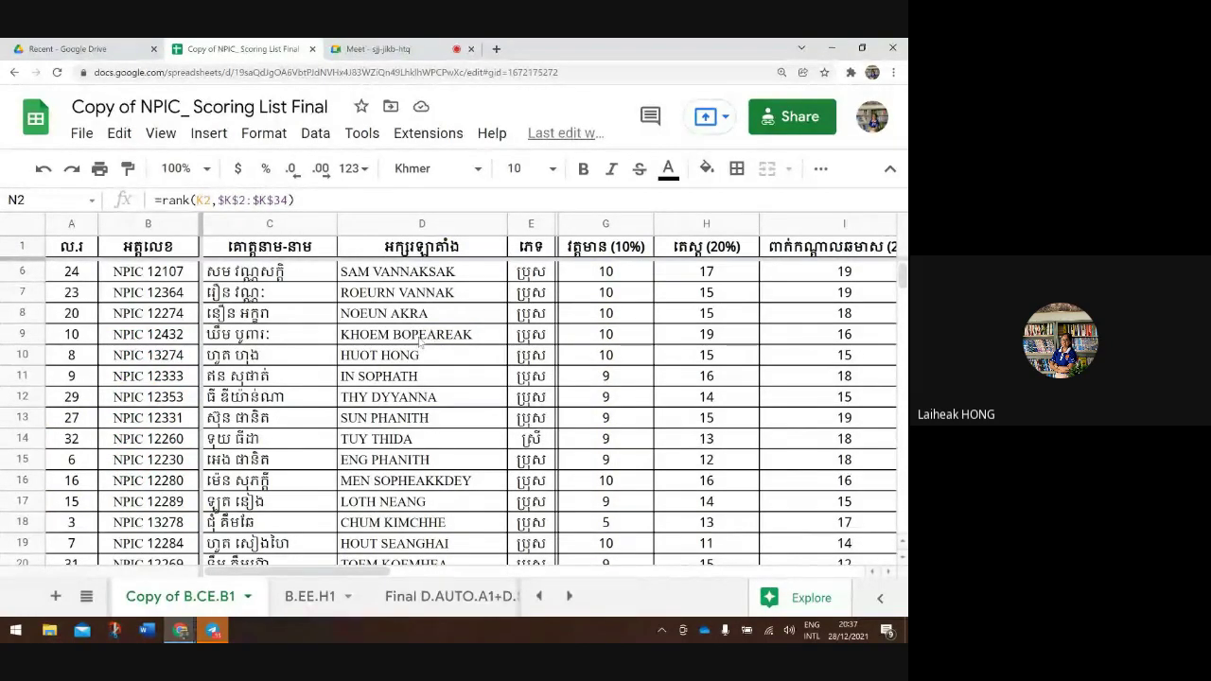
scroll(419, 345, "right", 4)
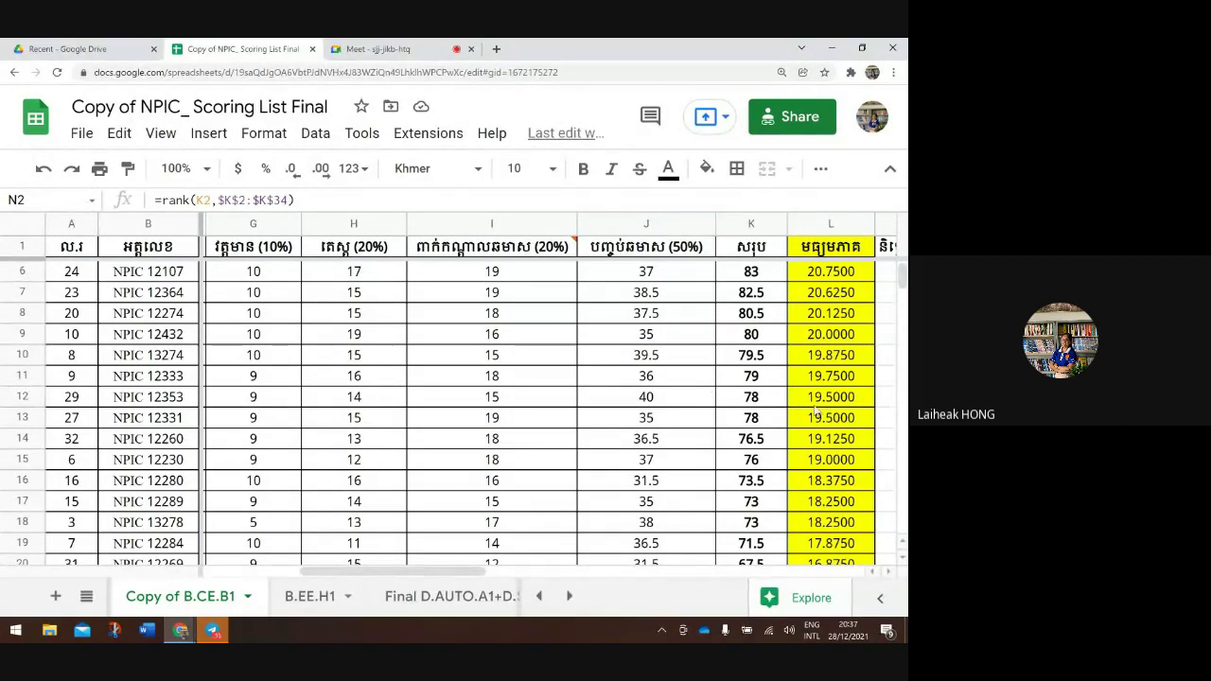
scroll(815, 410, "right", 5)
scroll(815, 410, "left", 3)
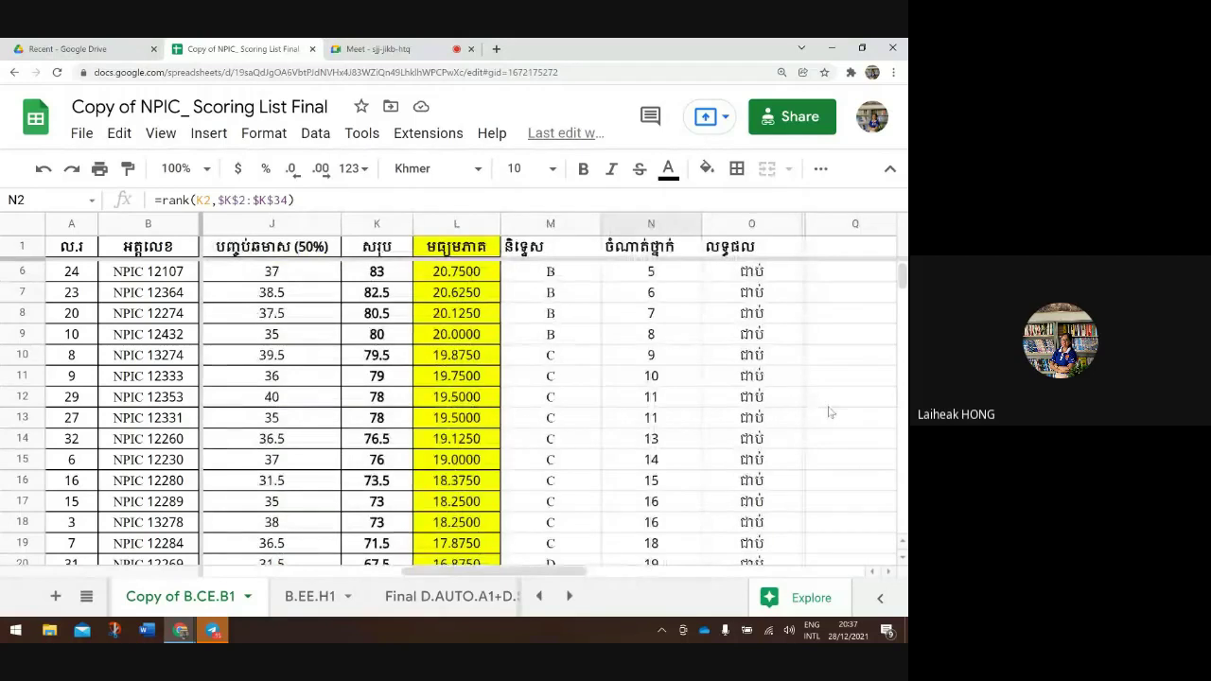
left_click(687, 279)
scroll(687, 284, "up", 2)
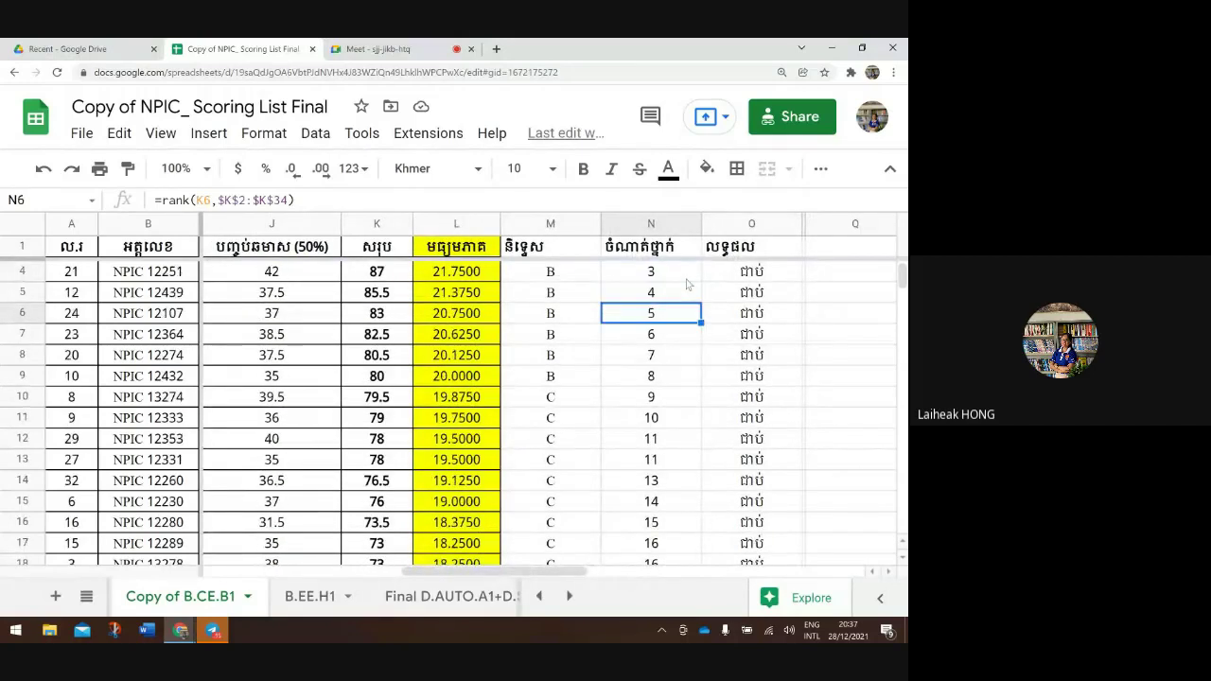
left_click(679, 278)
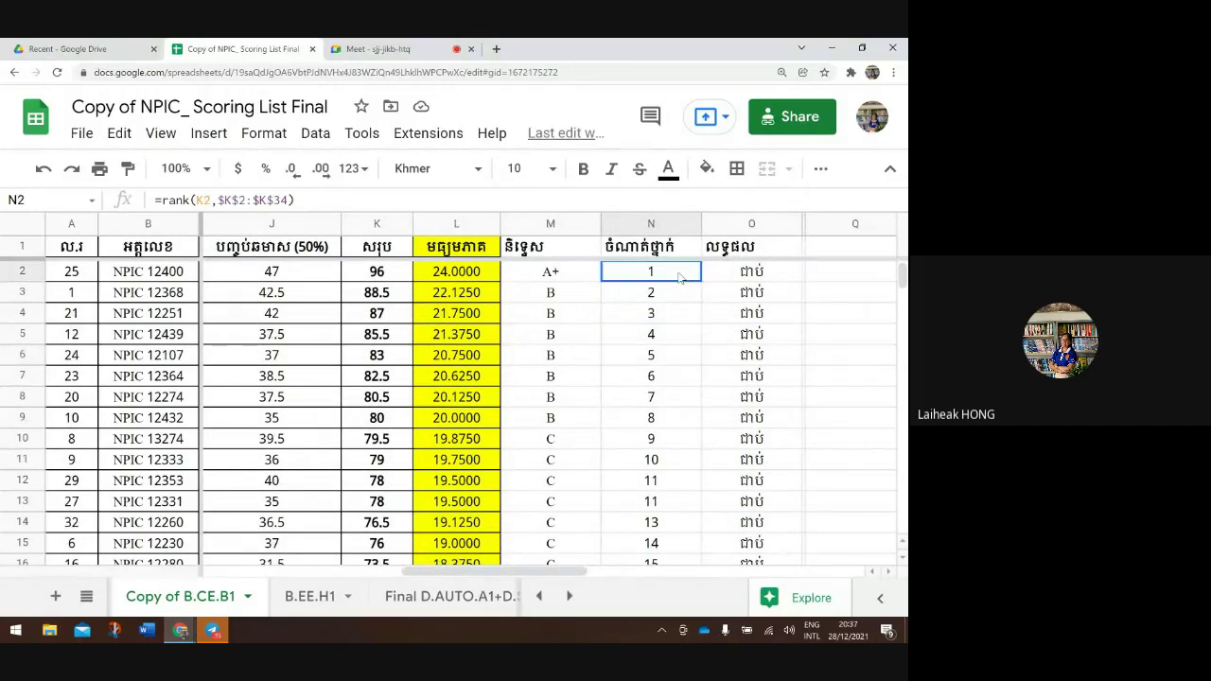
Undo the rank sort of the scoring sheet
left_click(44, 172)
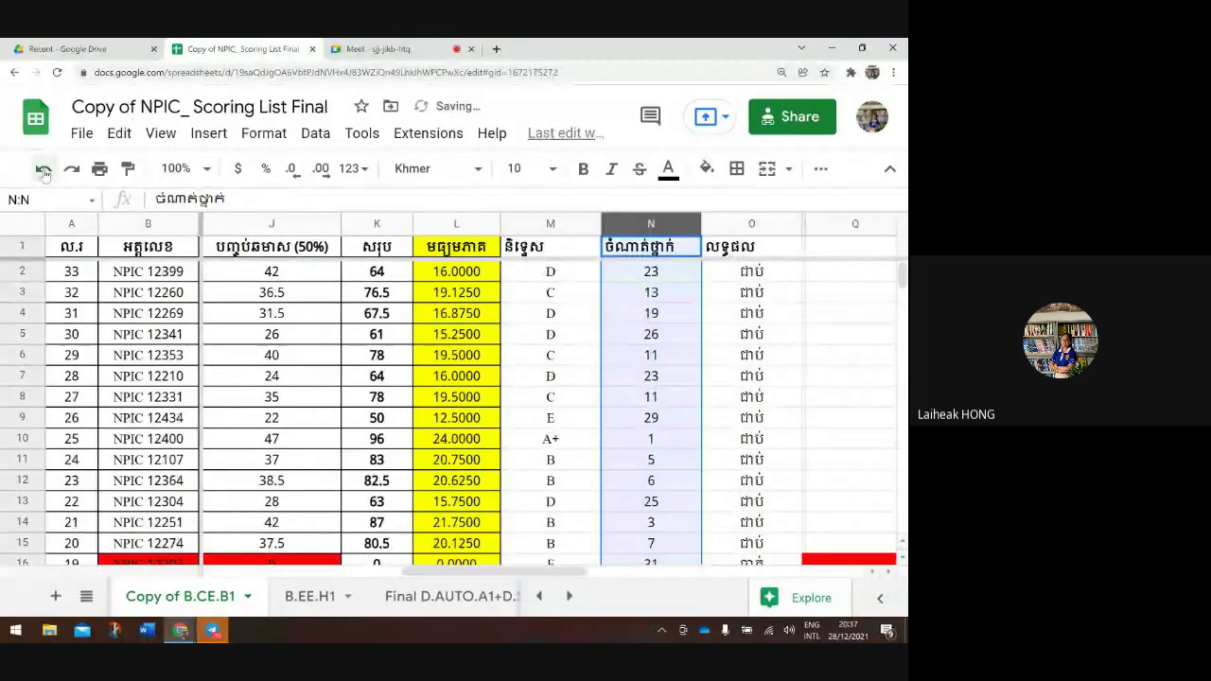
left_click(619, 329)
scroll(619, 359, "down", 1)
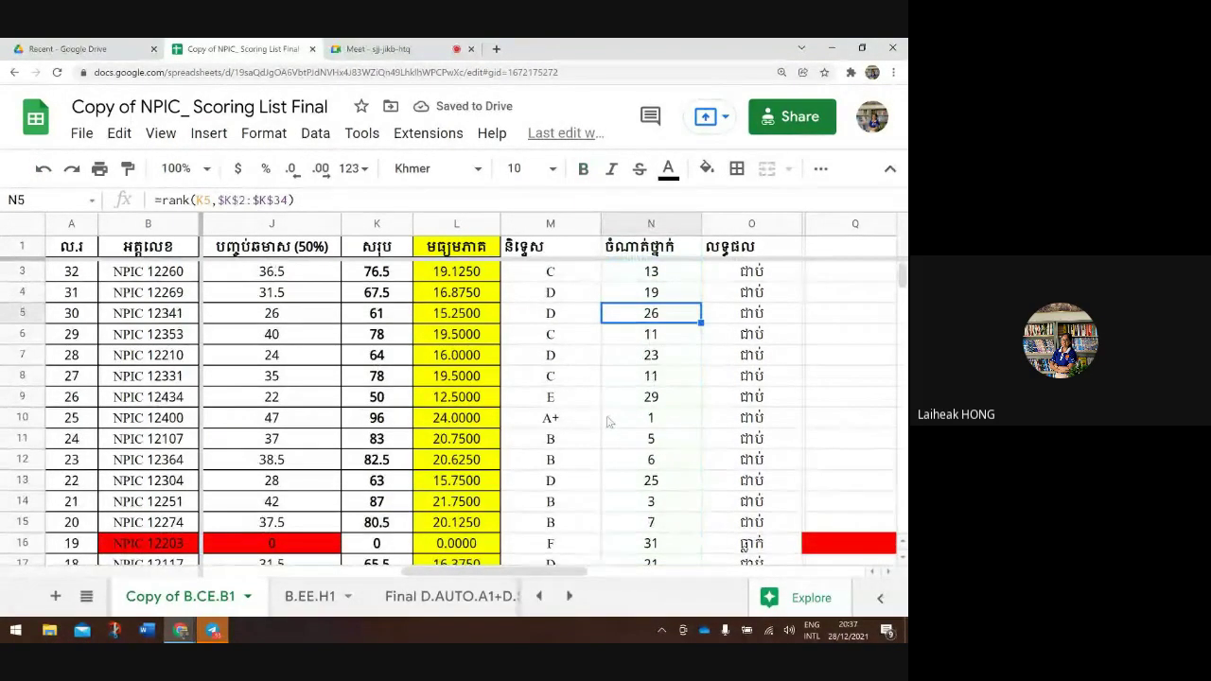
Trace row 10 from its rank back across the scores to the student's name, and inspect the rank formula in N10
left_click(608, 421)
key("Left")
key("Left")
key("Left")
key("Left")
key("Left")
key("Left")
key("Left")
key("Left")
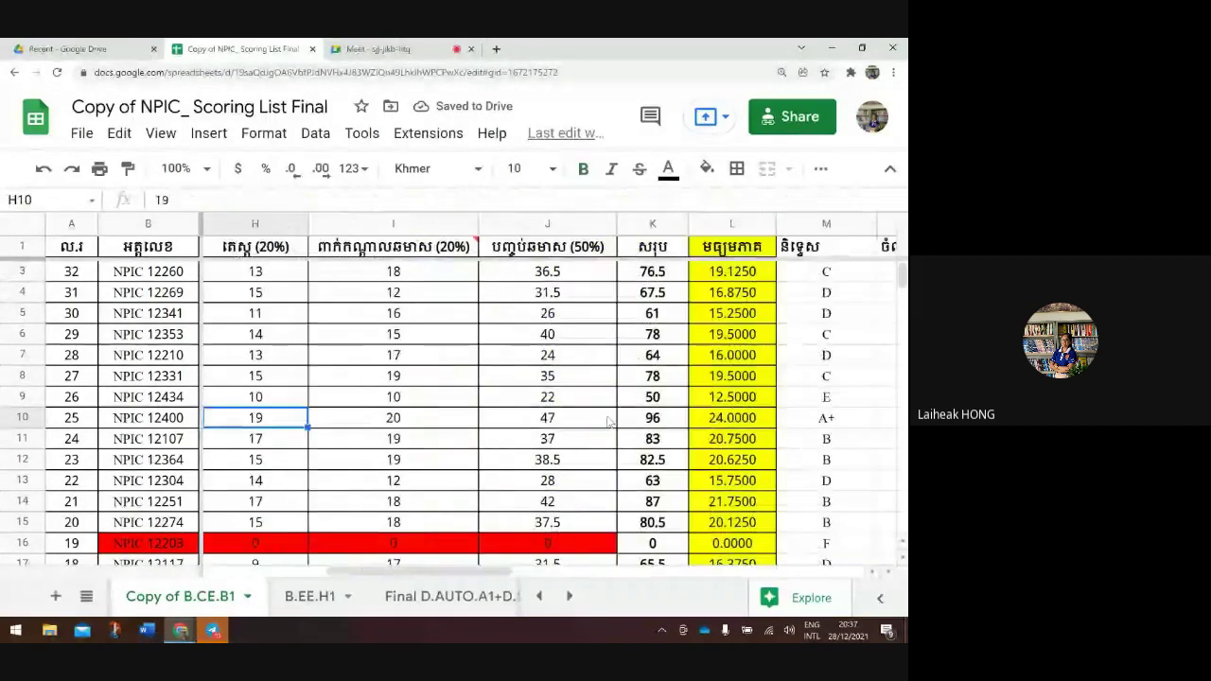
key("Left")
key("Left")
key("Left")
key("Left")
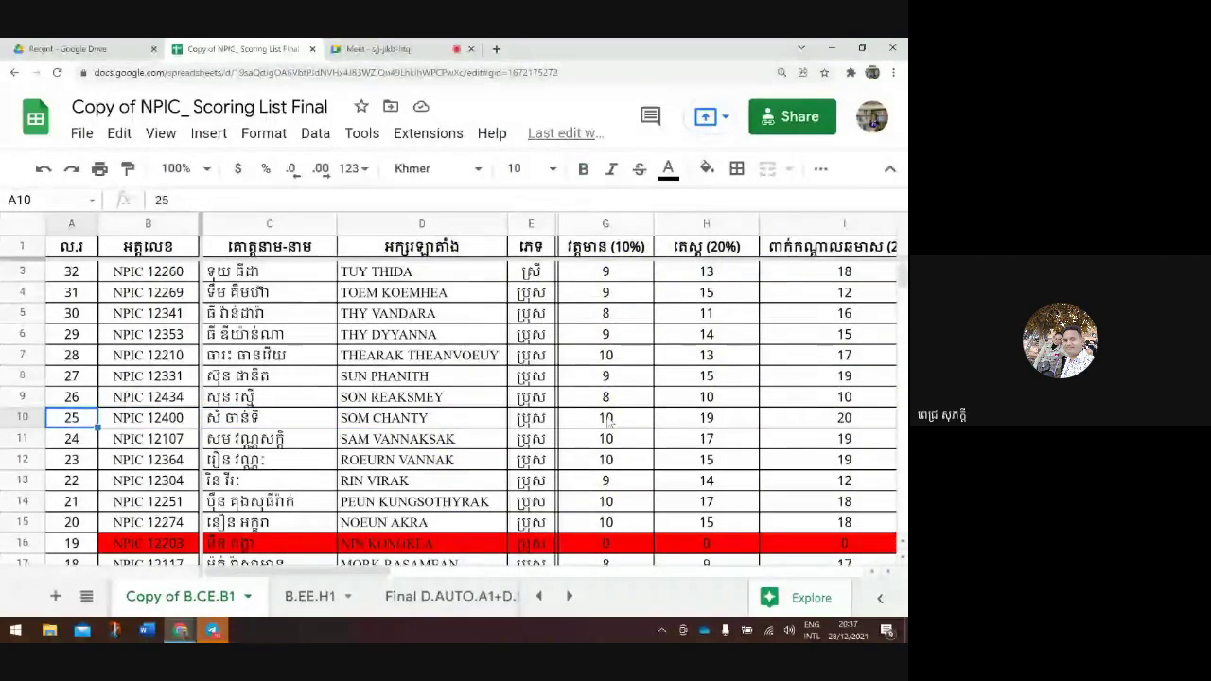
key("Right")
key("Right")
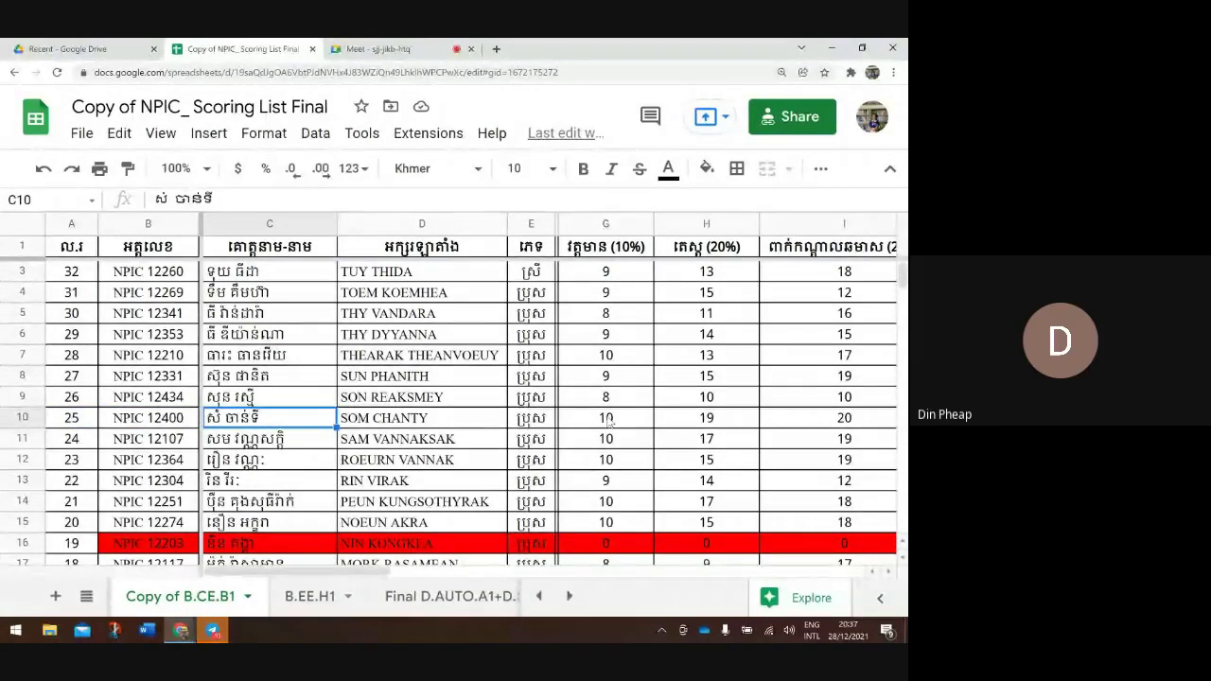
scroll(608, 422, "right", 10)
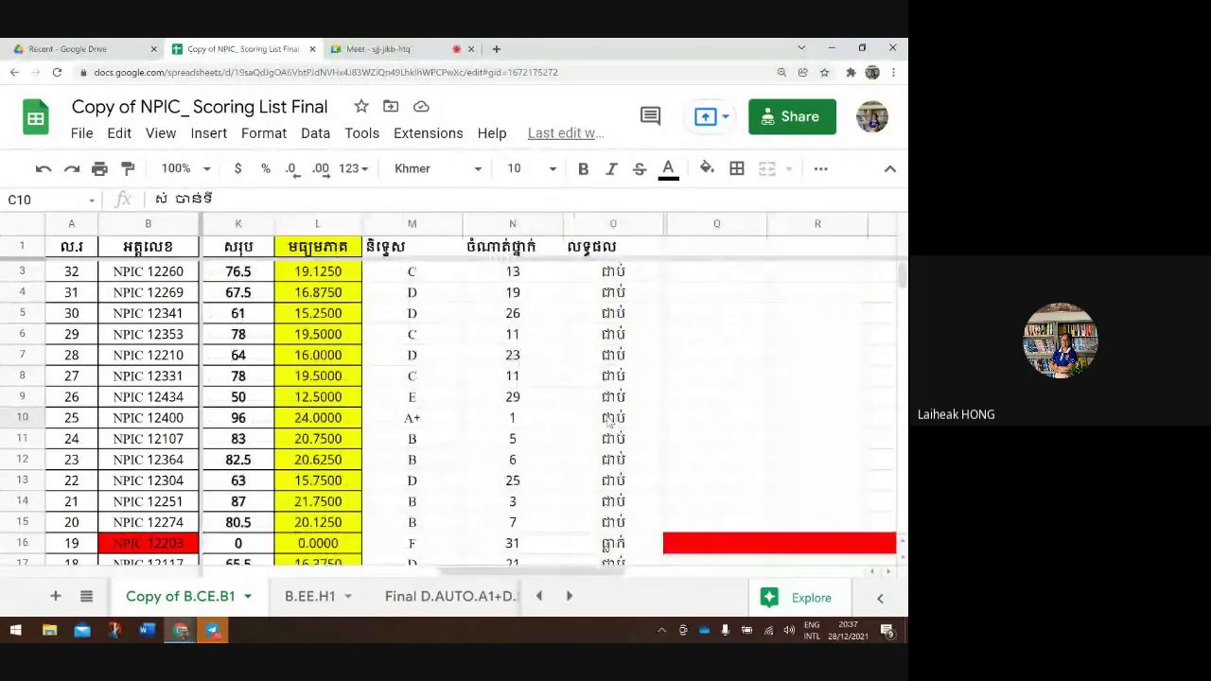
left_click(534, 423)
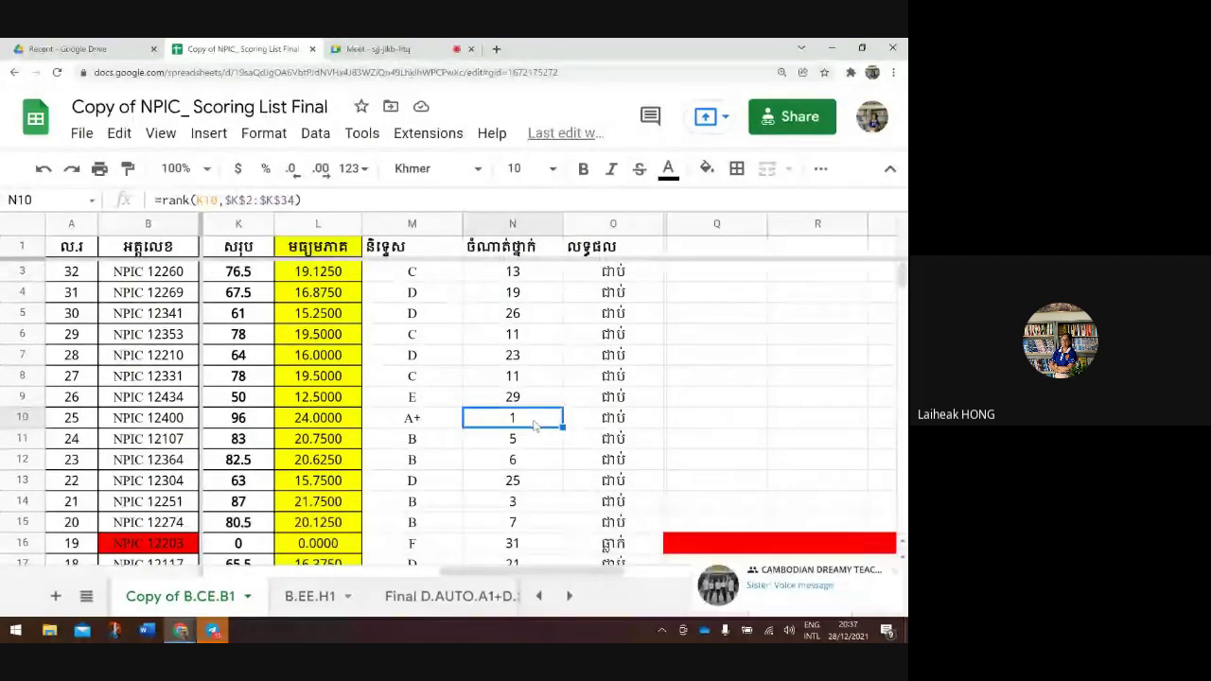
Sort the whole scoring sheet A to Z by the class rank in column N
key("Up")
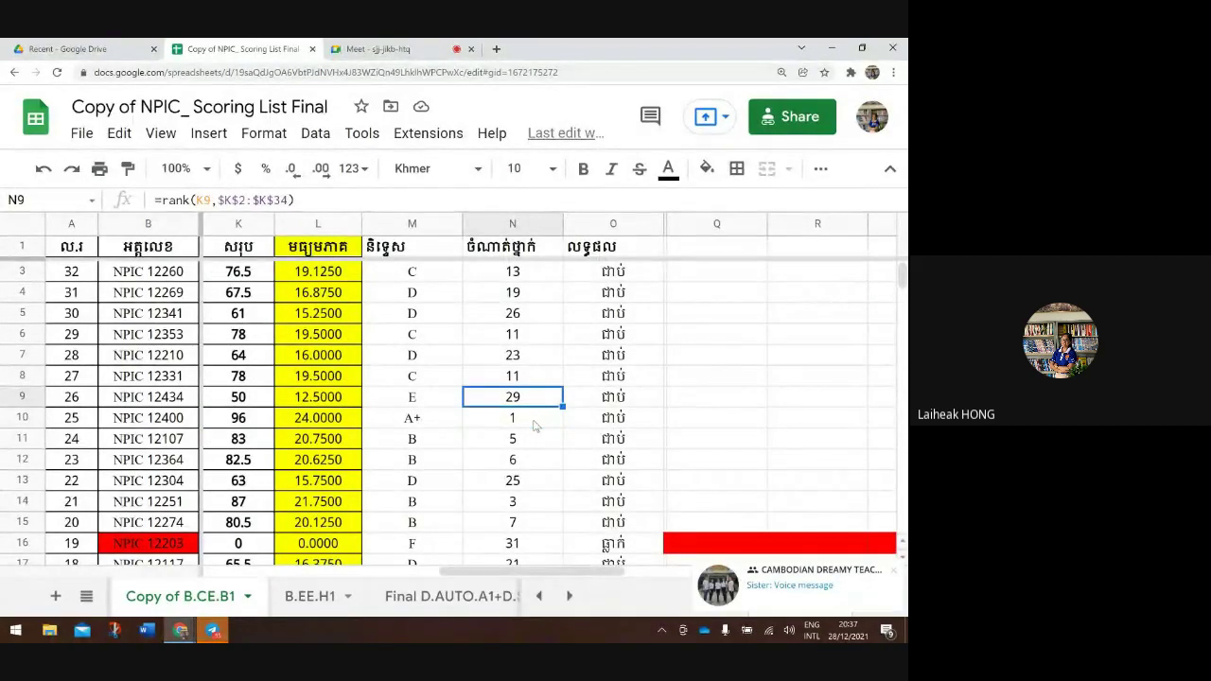
left_click_drag(534, 425, 544, 325)
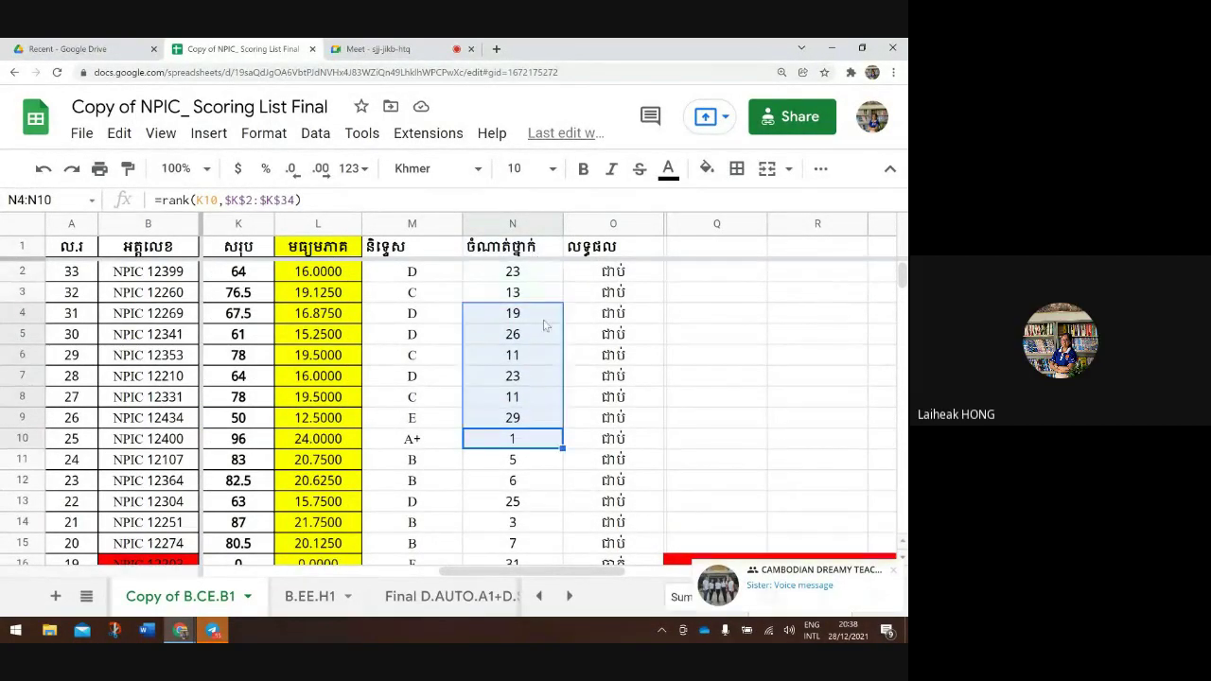
left_click(544, 321)
left_click(536, 217)
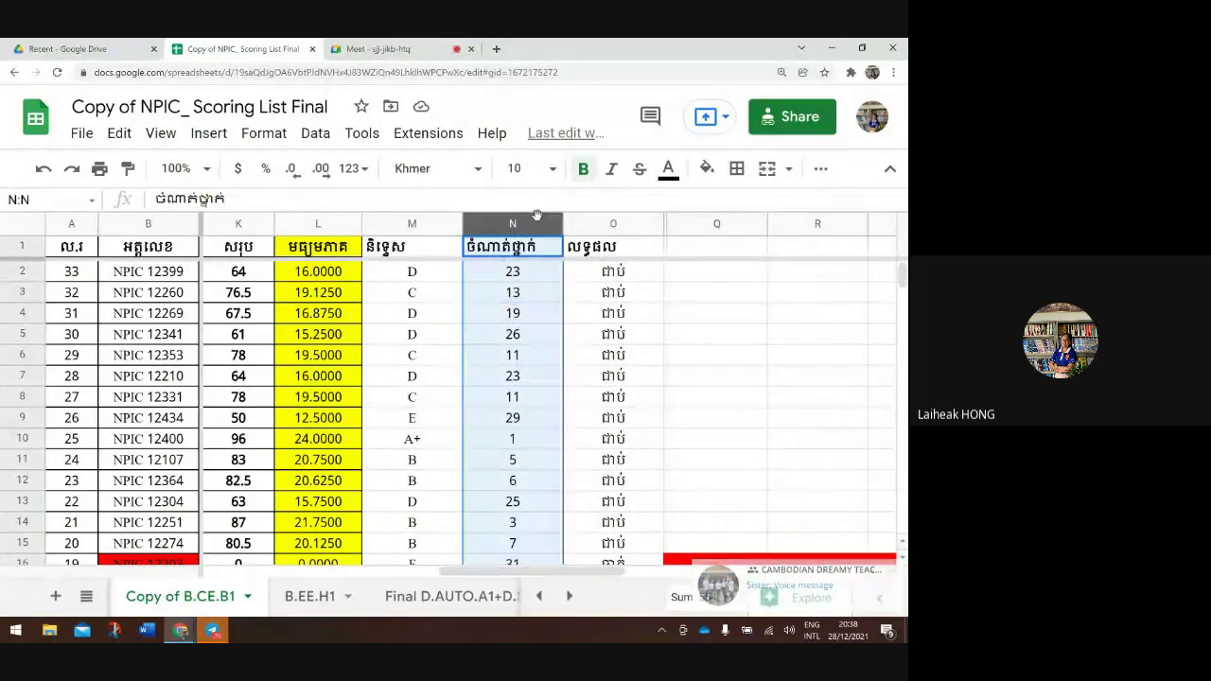
right_click(536, 215)
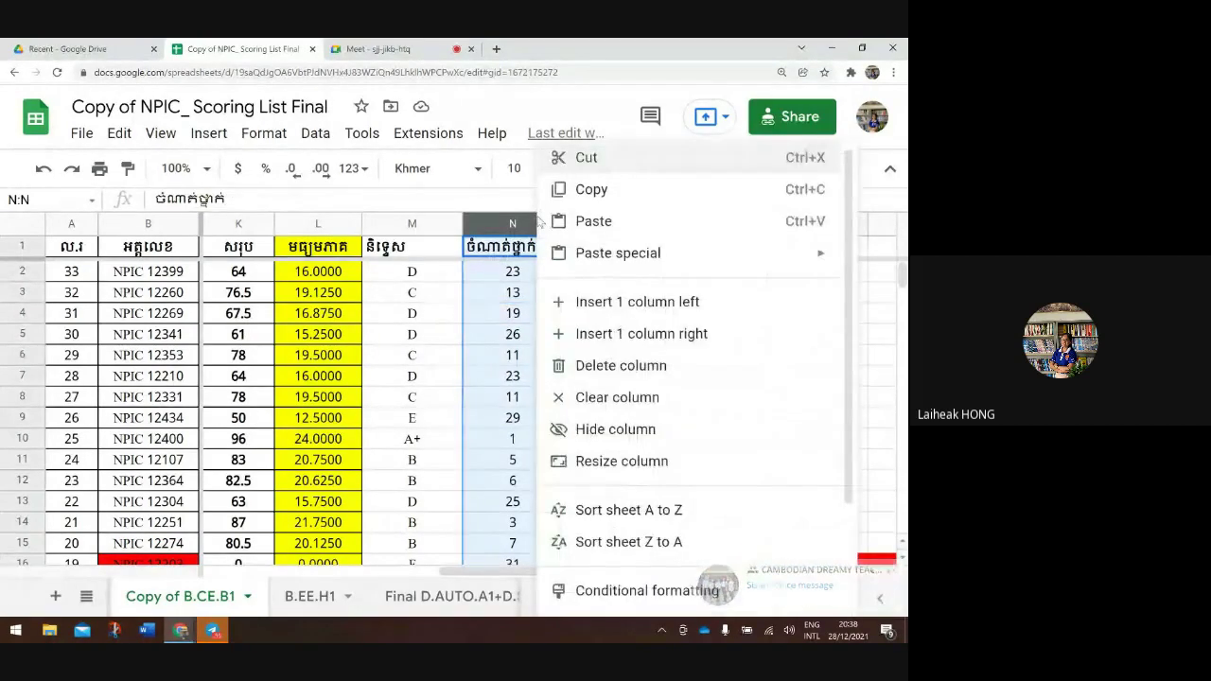
left_click(617, 514)
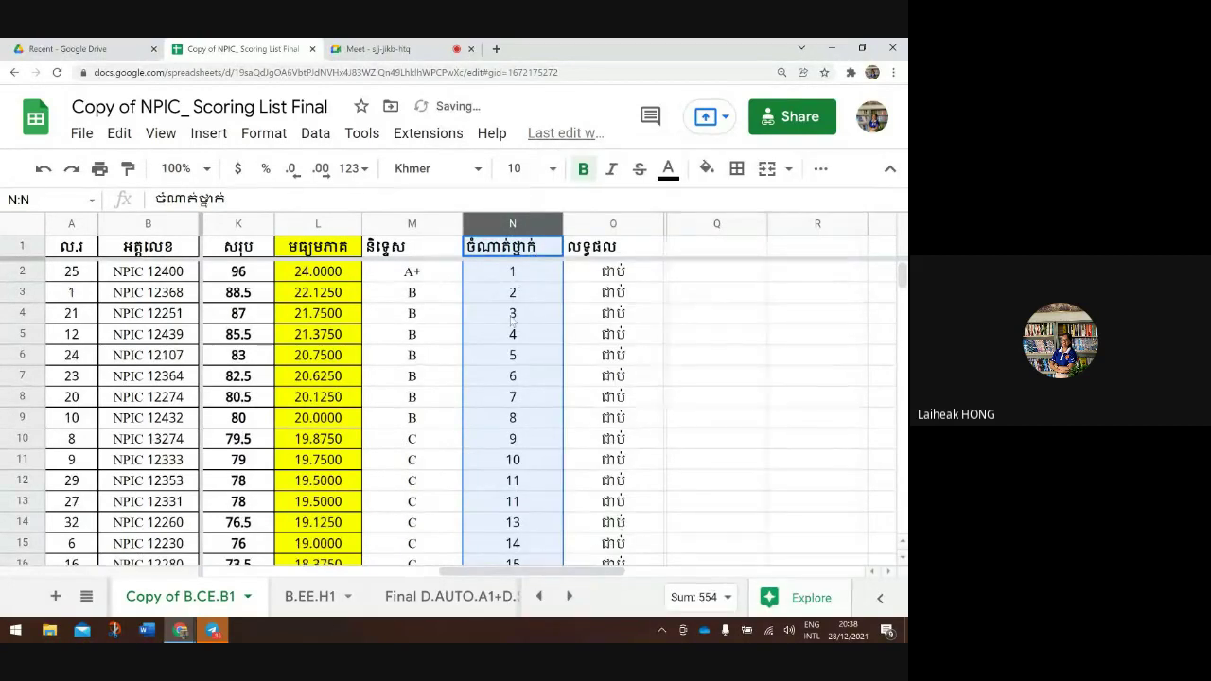
Trace row 2 from its class rank back across the scores to the student's name and ID
left_click(497, 280)
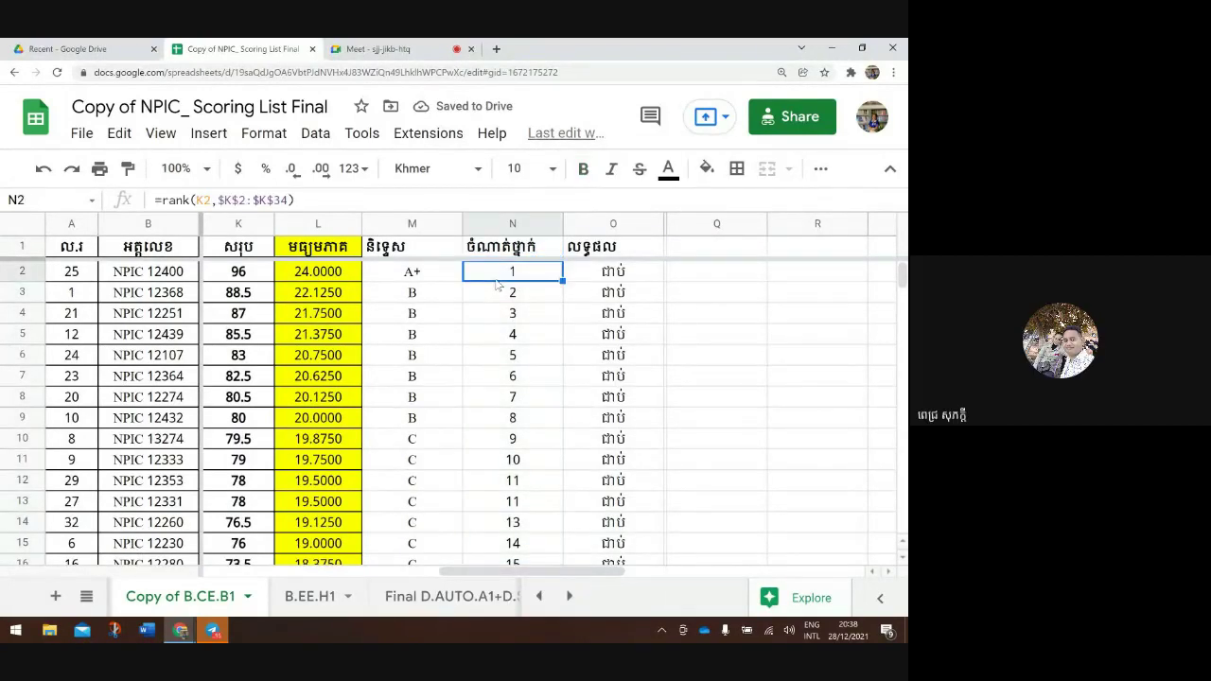
key("Left")
key("Left")
key("Left")
key("Left")
key("Left")
key("Left")
key("Left")
key("Left")
key("Left")
key("Left")
key("Left")
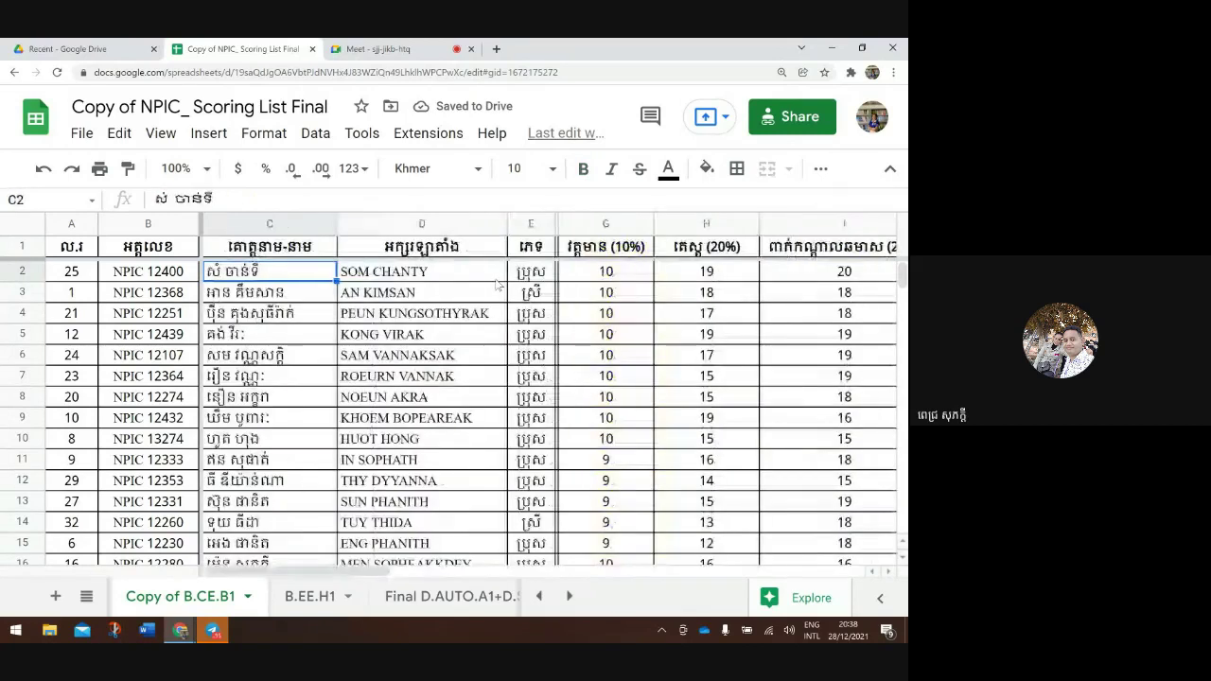
key("Left")
key("Left")
key("Right")
key("Right")
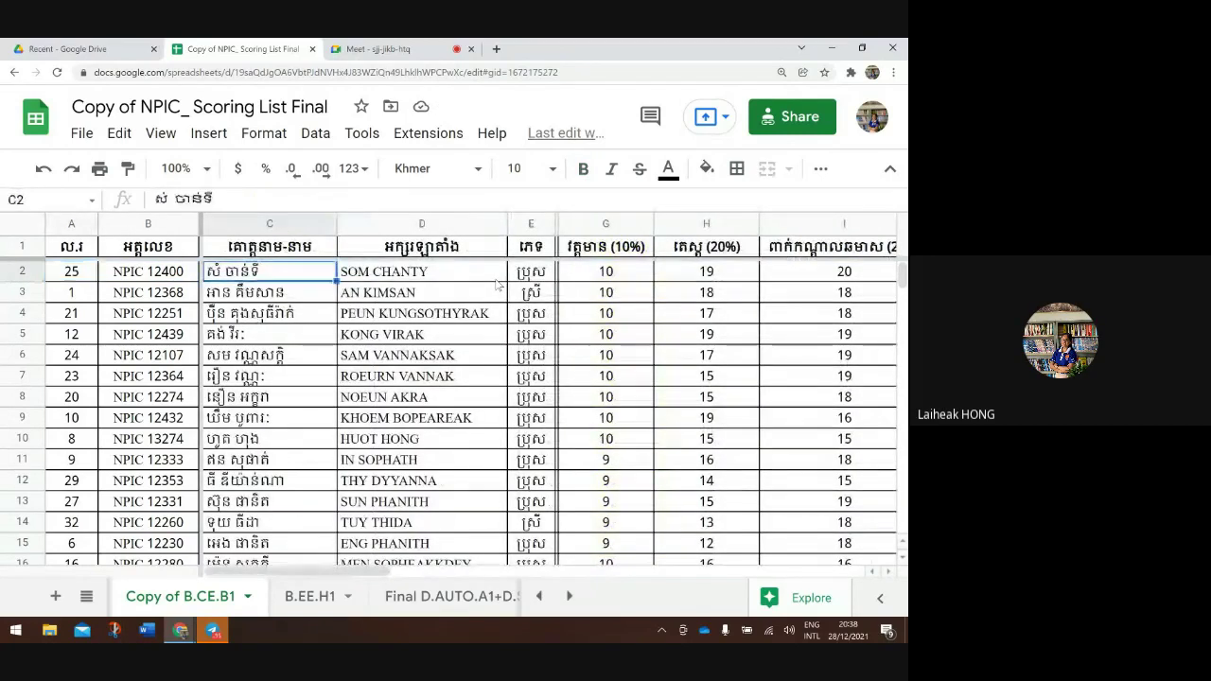
Follow row 2 forward through the scores and inspect the formulas for the result in O2, grade in M2 and rank in N2
key("Right")
key("Right")
key("Right")
key("Right")
key("Right")
key("Right")
key("Right")
key("Right")
key("Right")
key("Right")
key("Right")
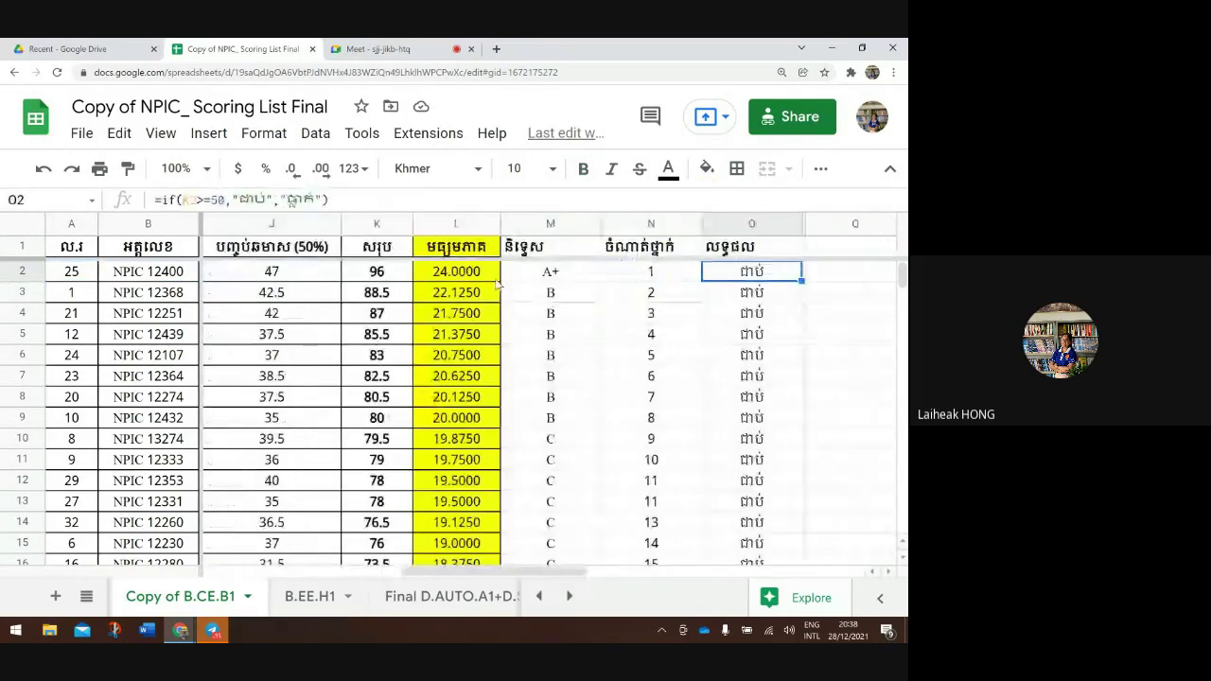
key("Right")
key("Left")
key("Left")
key("Left")
key("Left")
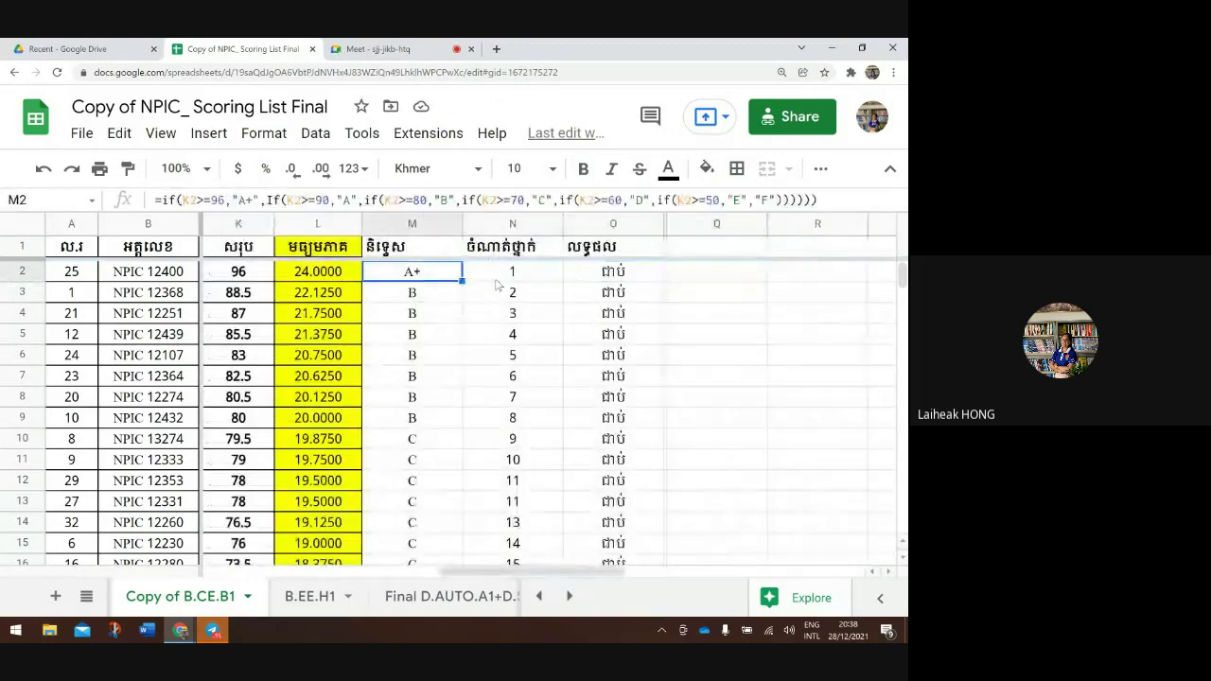
key("Left")
key("Right")
key("Right")
key("Right")
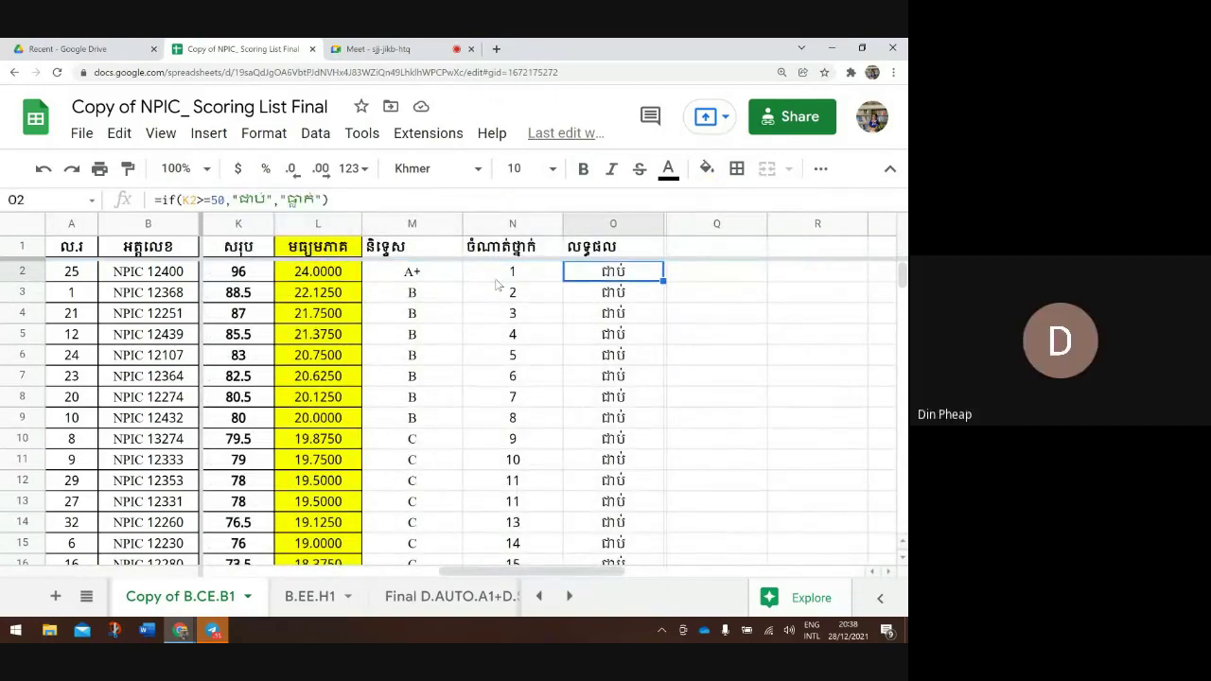
key("Left")
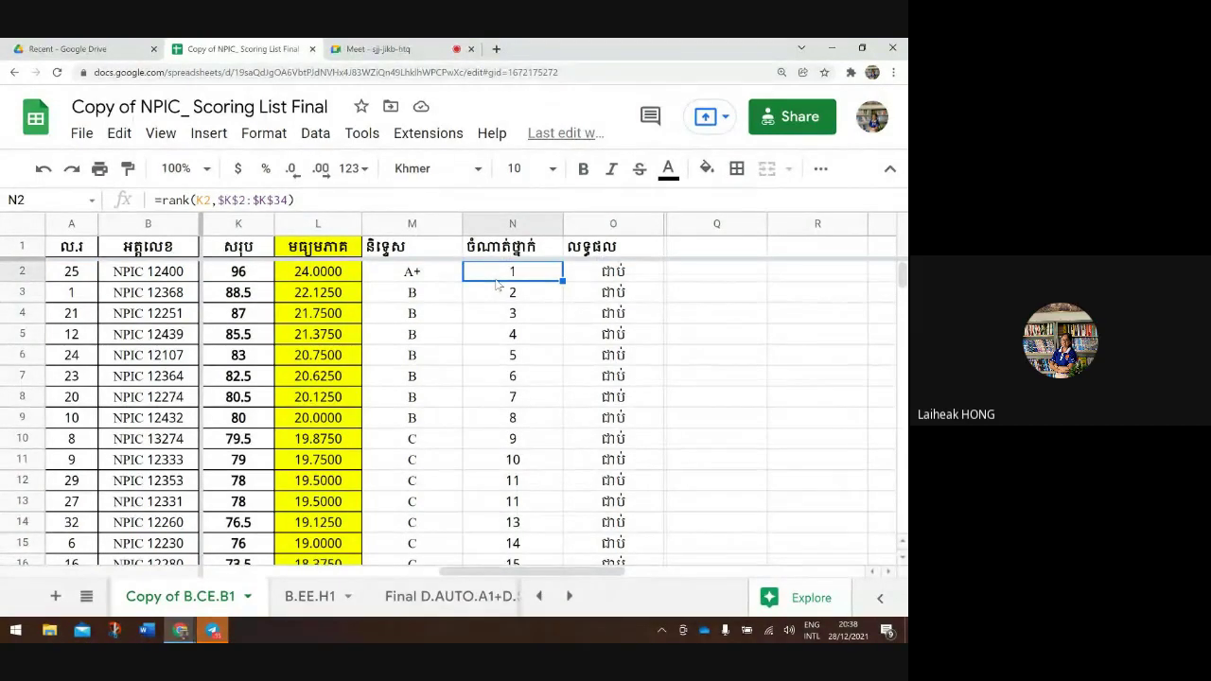
Read row 2 back from its rank to the student's ID and forward again through the scores to the result
key("Left")
key("Left")
key("Left")
key("Left")
key("Left")
key("Left")
key("Left")
key("Left")
key("Left")
key("Left")
key("Left")
key("Left")
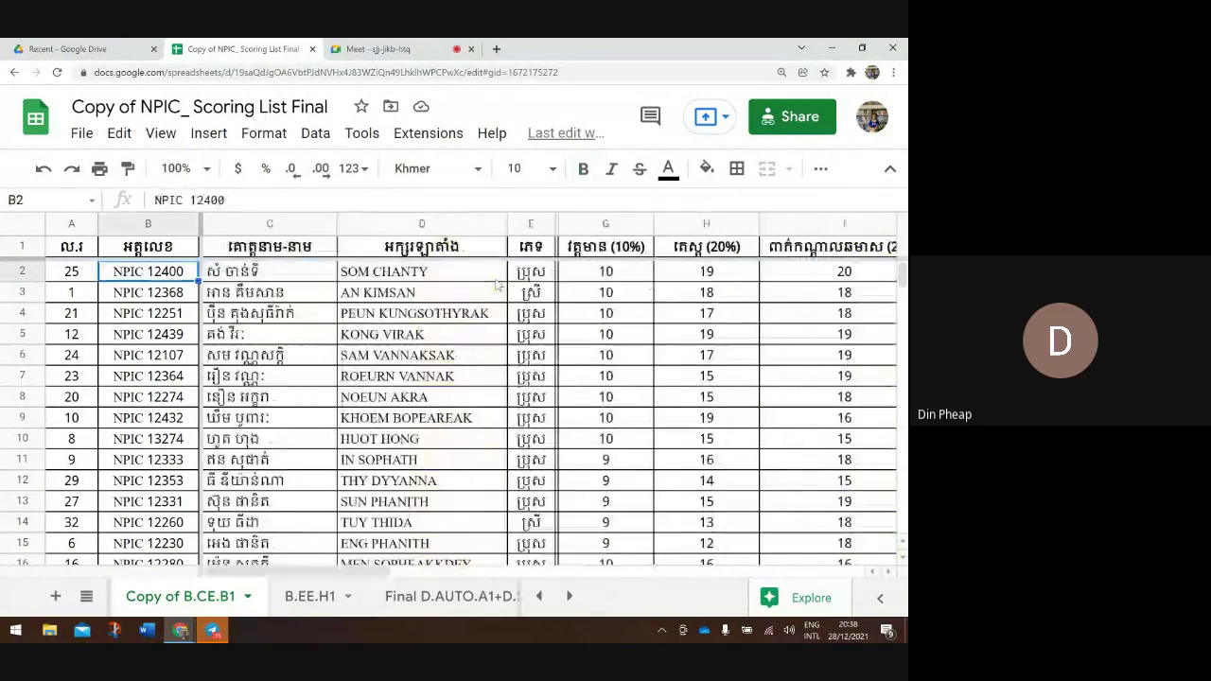
key("Left")
key("Right")
key("Right")
key("Right")
key("Right")
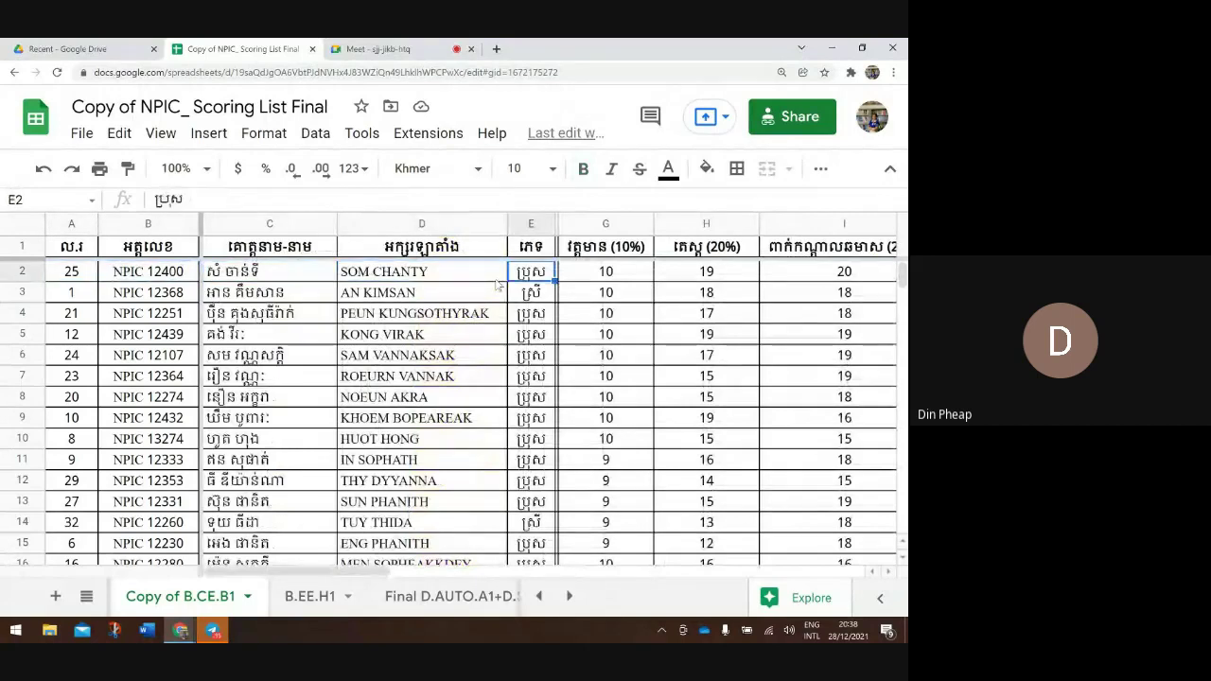
key("Right")
key("Right")
key("Right")
key("Right")
key("Right")
key("Right")
key("Right")
key("Right")
key("Right")
key("Right")
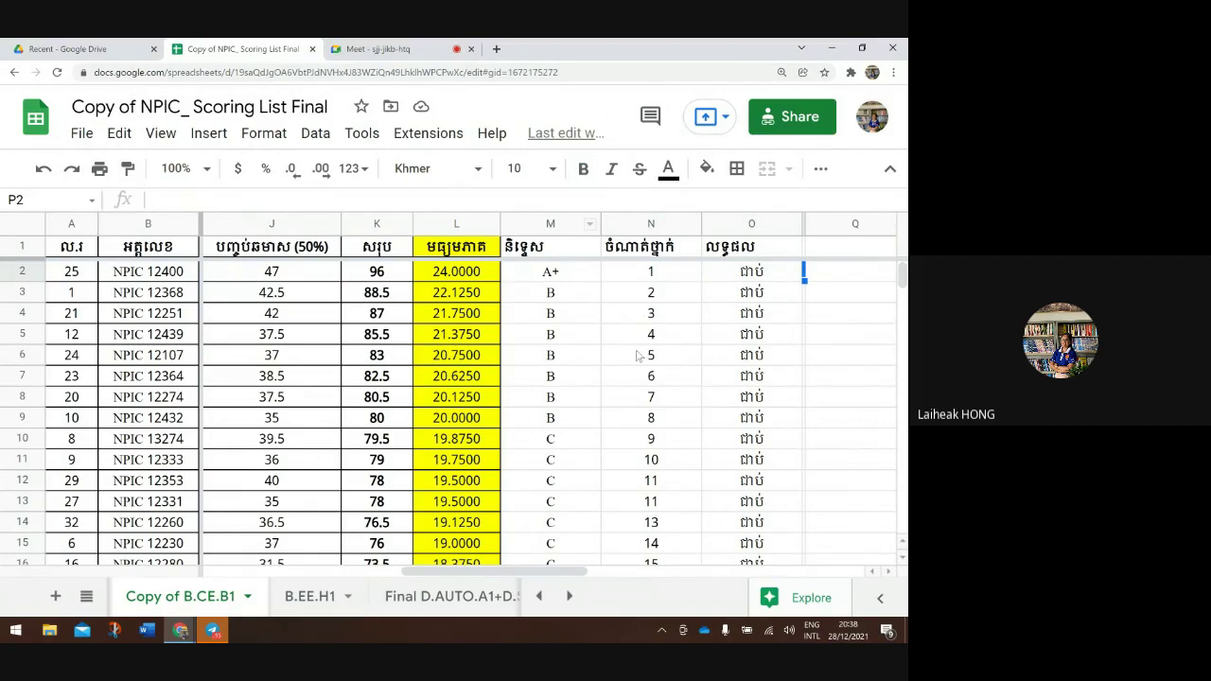
Sort the whole sheet Z to A by the class rank in column N
left_click(636, 225)
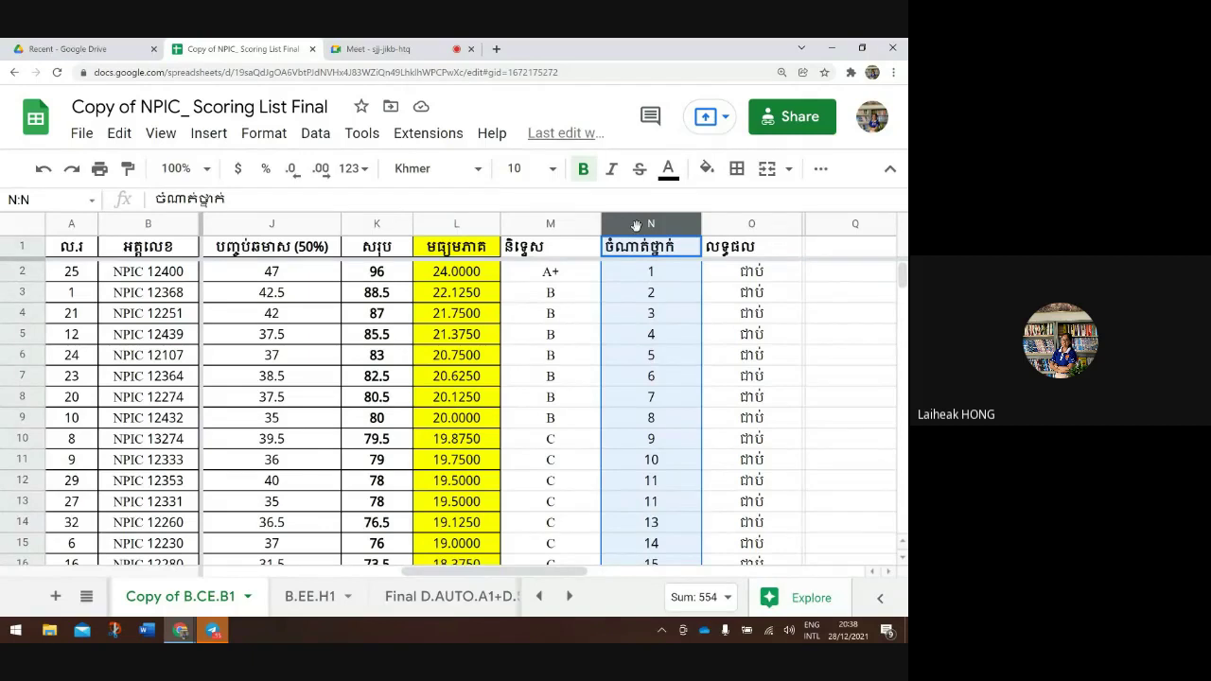
right_click(636, 225)
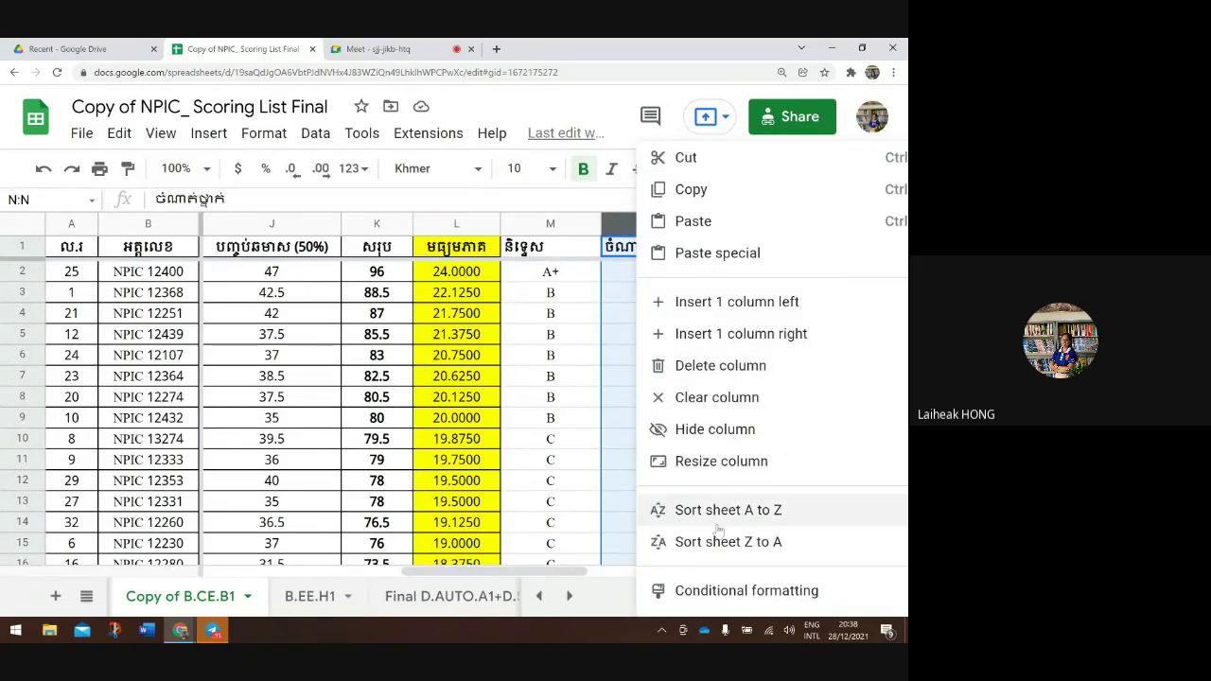
left_click(785, 552)
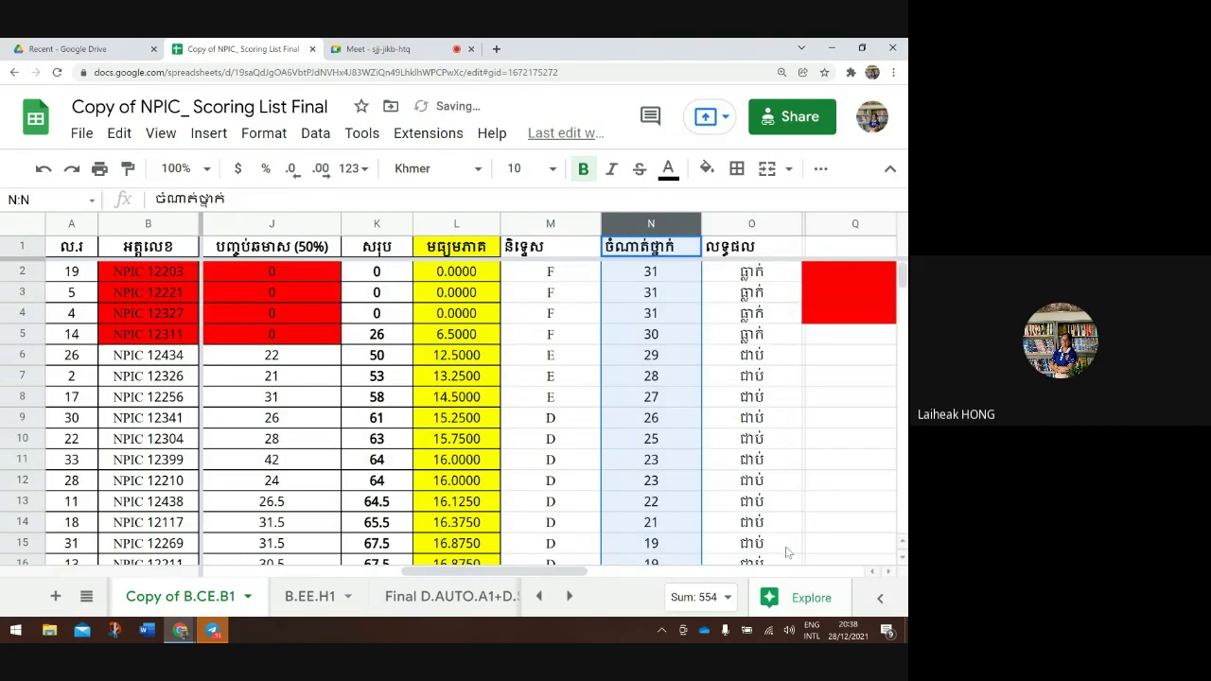
Examine the ranks and rank formulas in N2 to N5 and compare them with the ranks at the end of the list
left_click(672, 272)
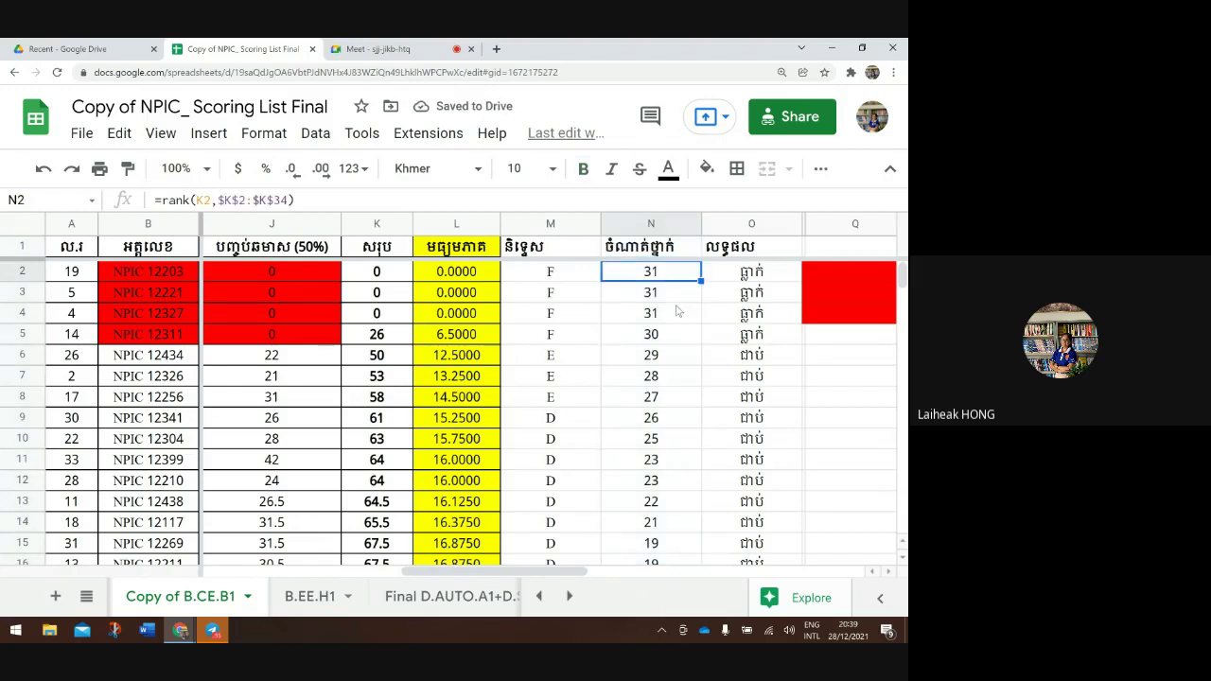
left_click_drag(677, 294, 677, 317)
left_click(677, 318)
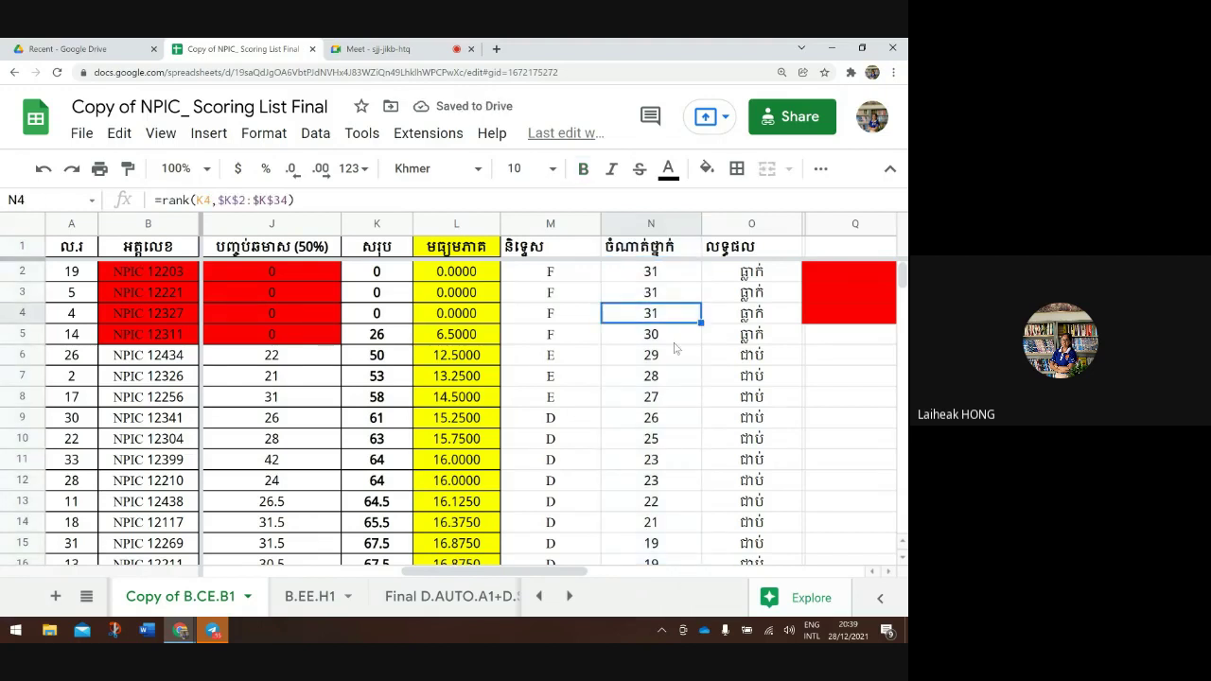
left_click(673, 340)
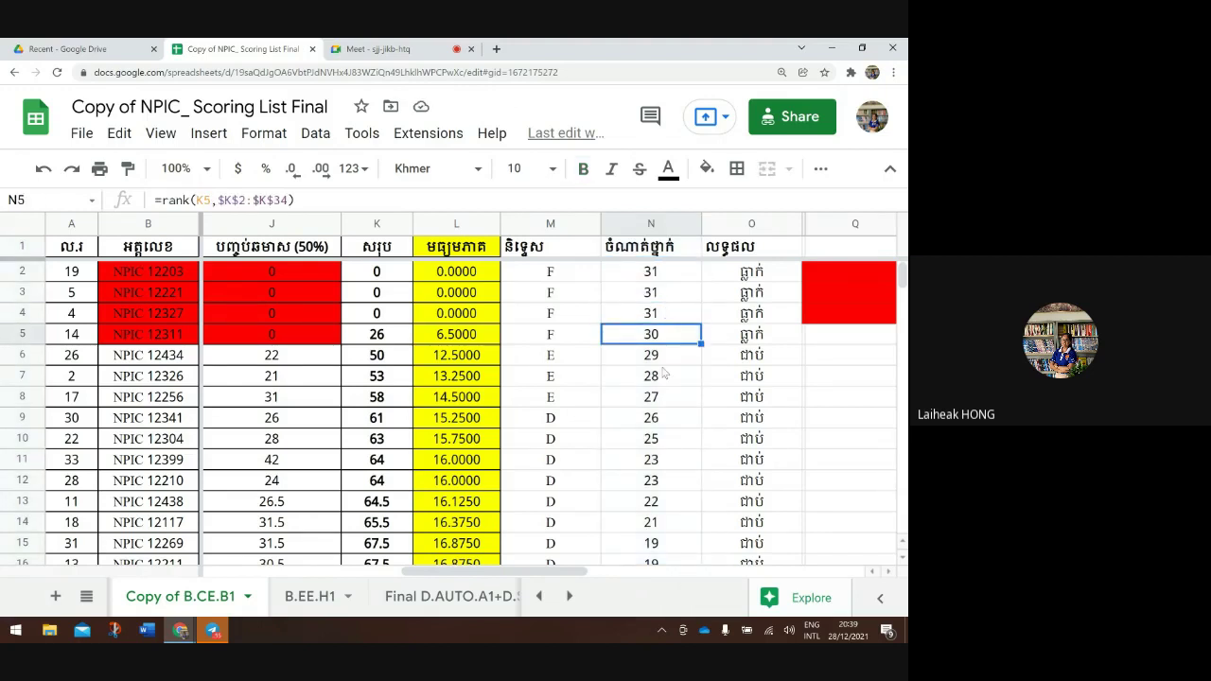
scroll(664, 373, "down", 10)
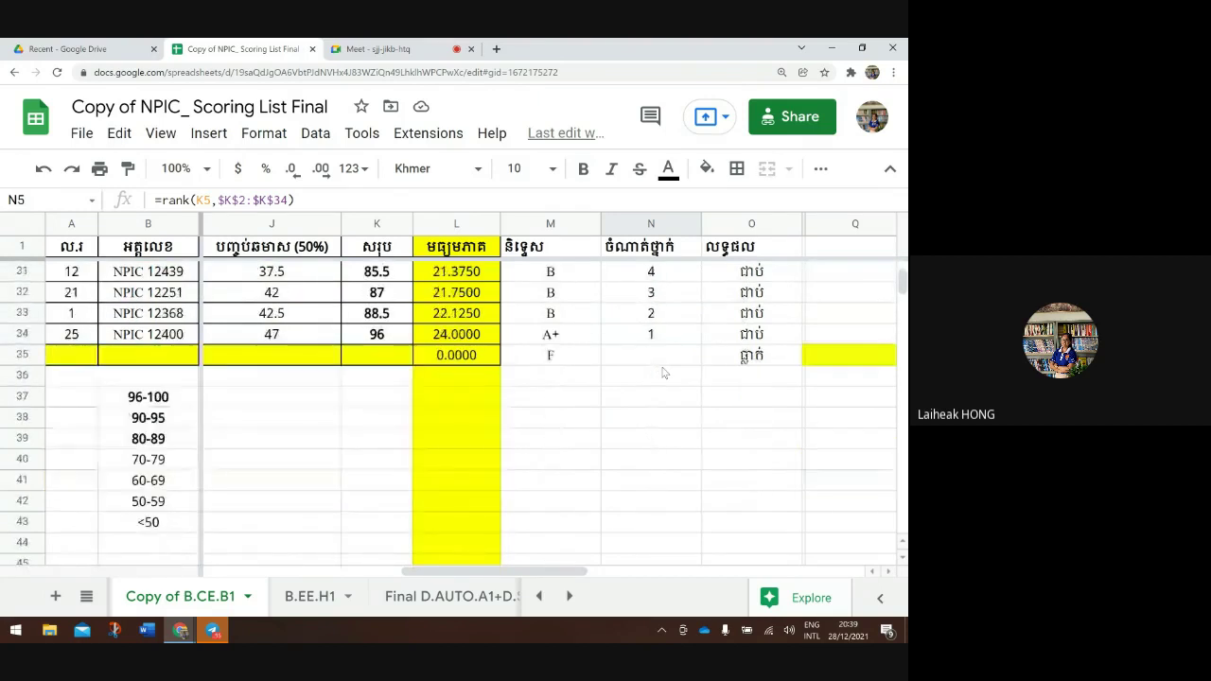
scroll(664, 373, "up", 10)
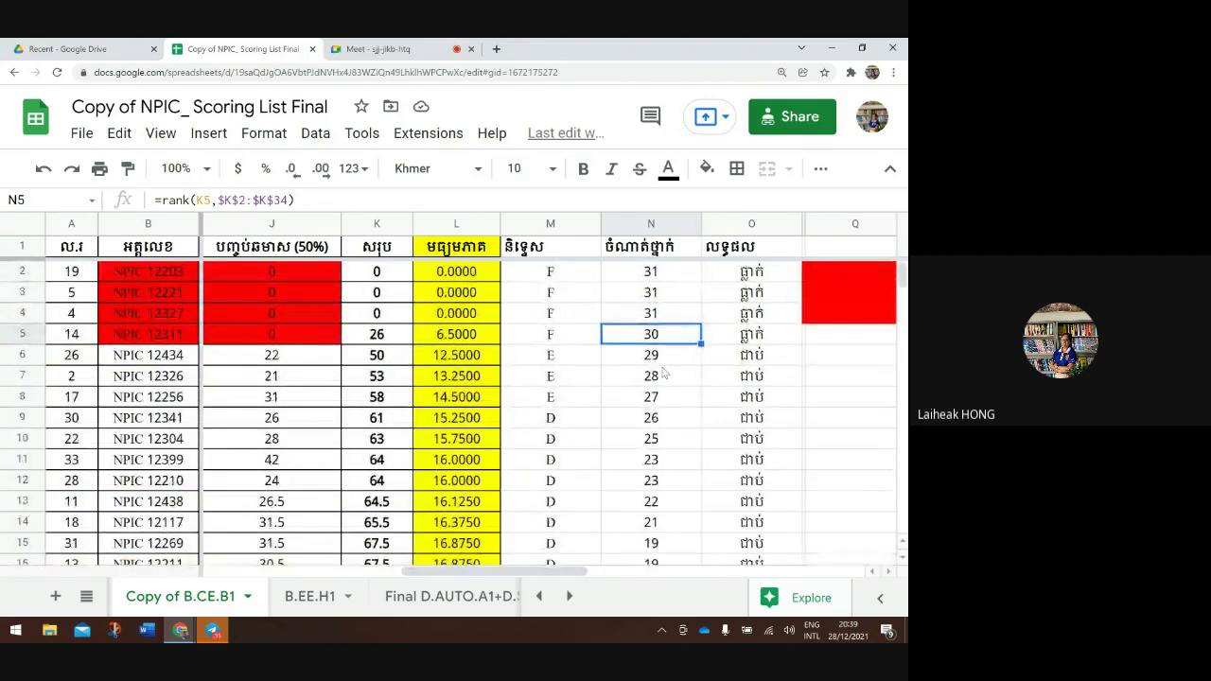
left_click(610, 280)
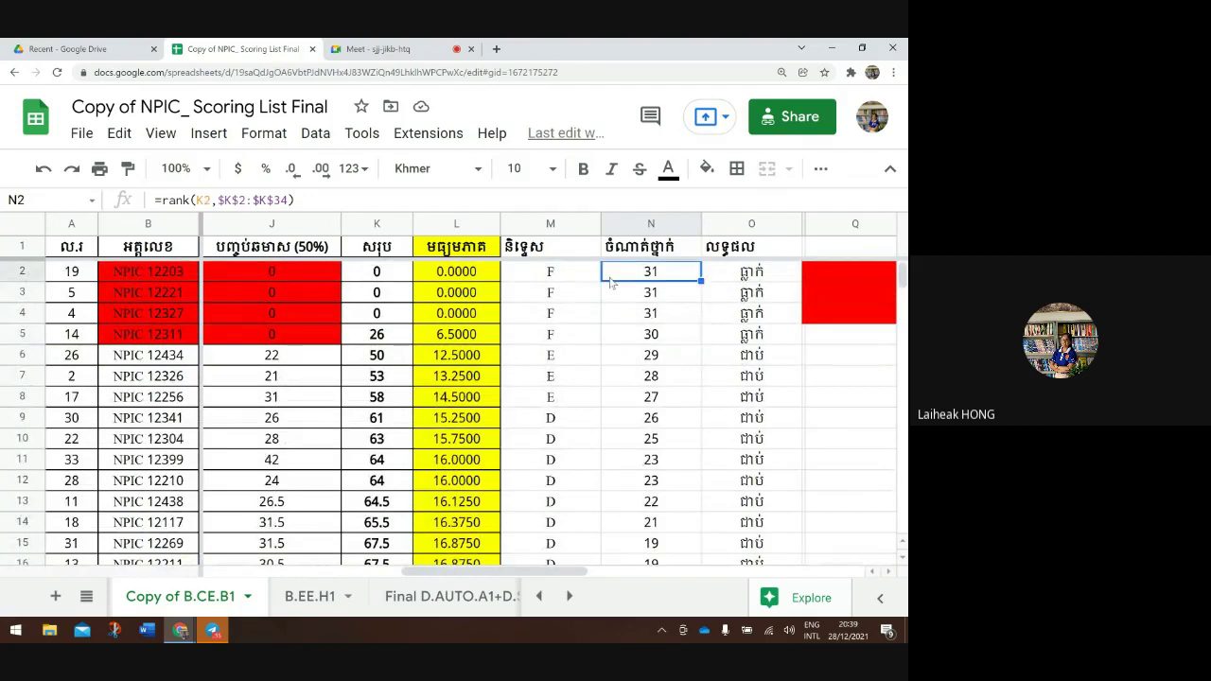
left_click(611, 301)
left_click(614, 318)
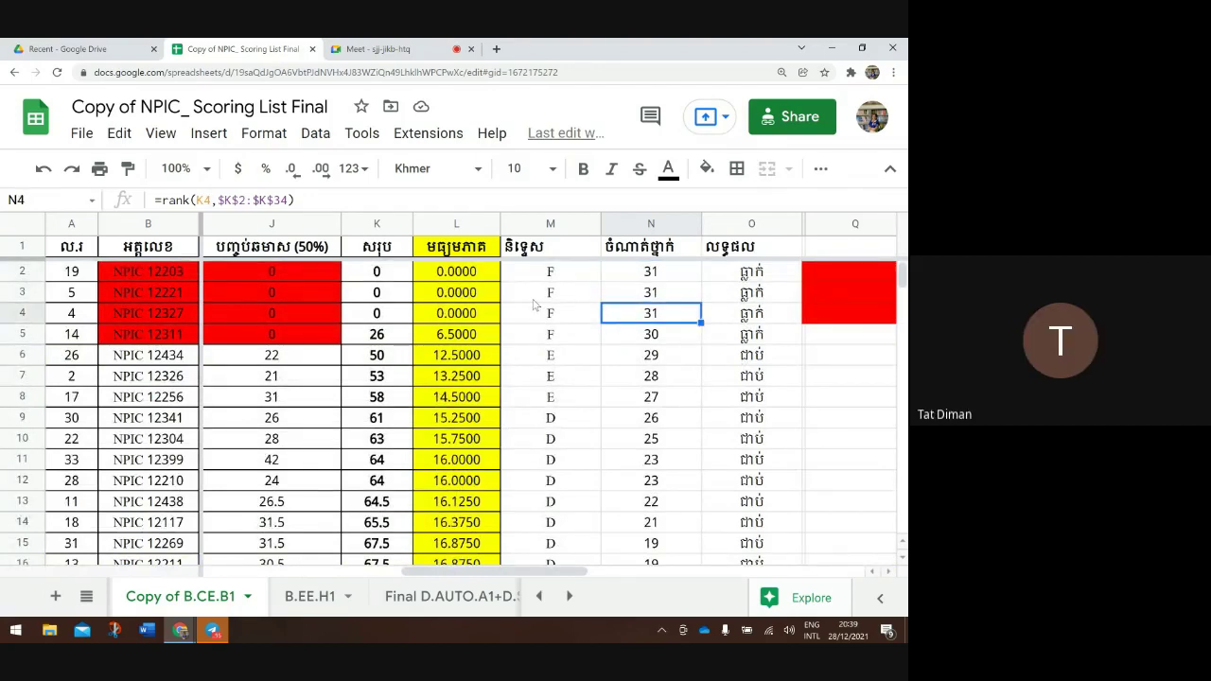
Re-sort the whole sheet A to Z by the class rank in column N
left_click(615, 222)
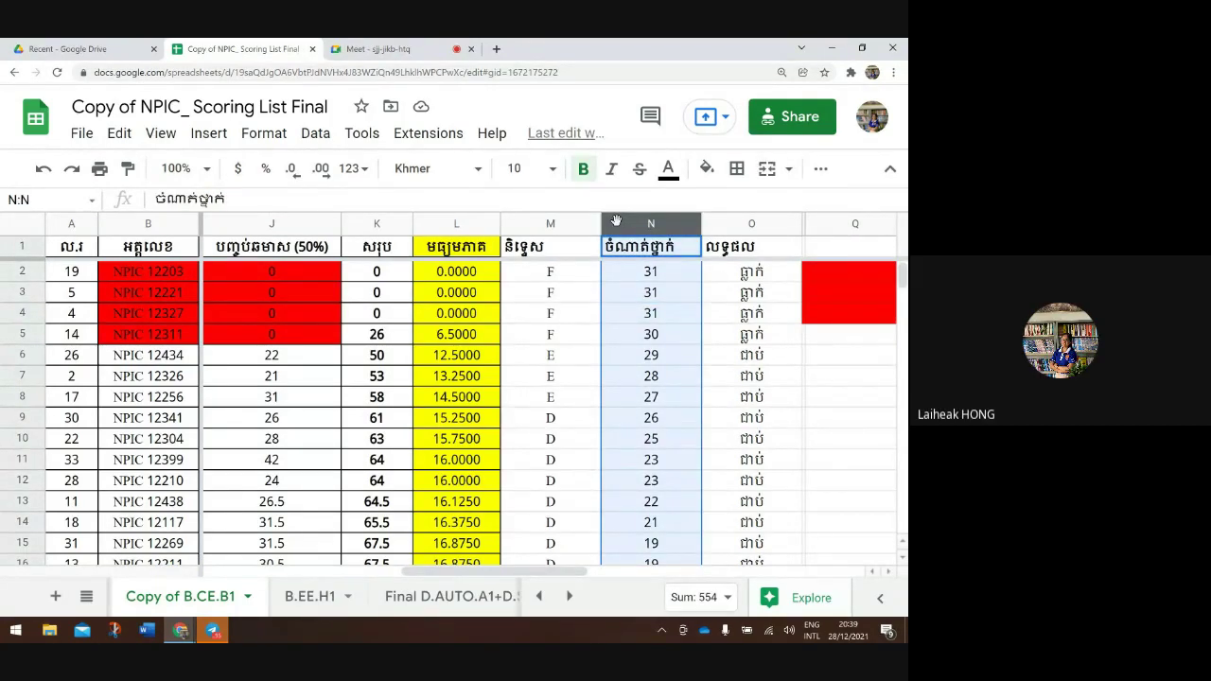
right_click(618, 225)
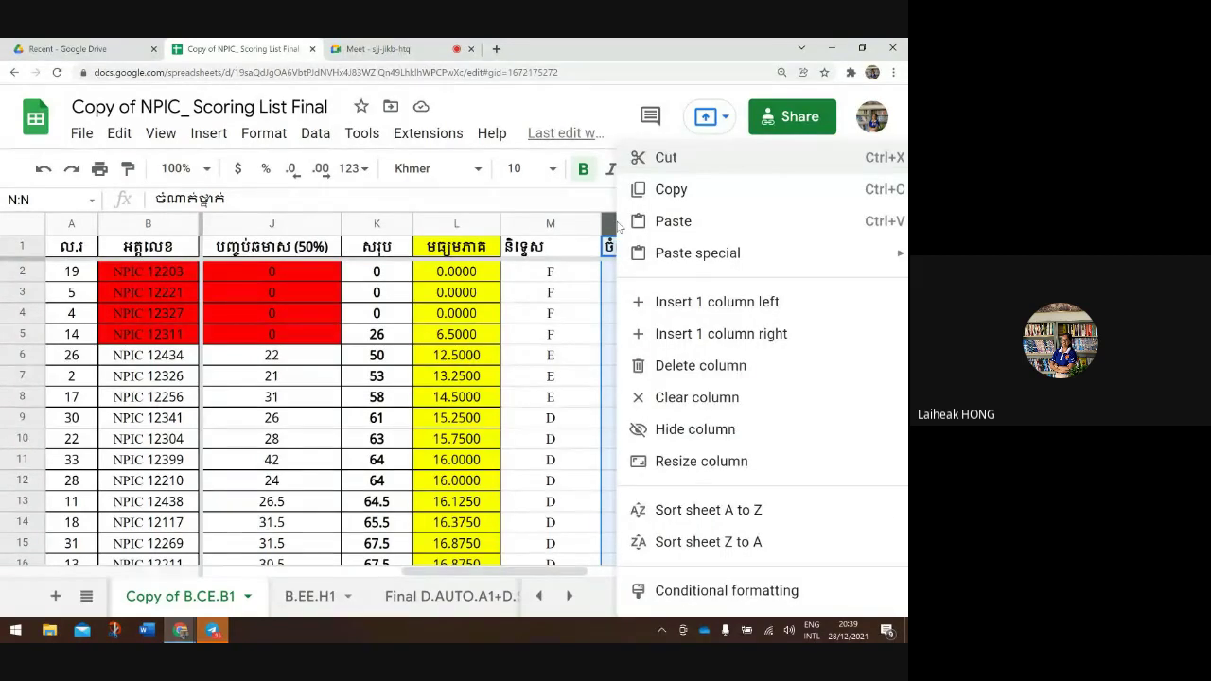
left_click(742, 552)
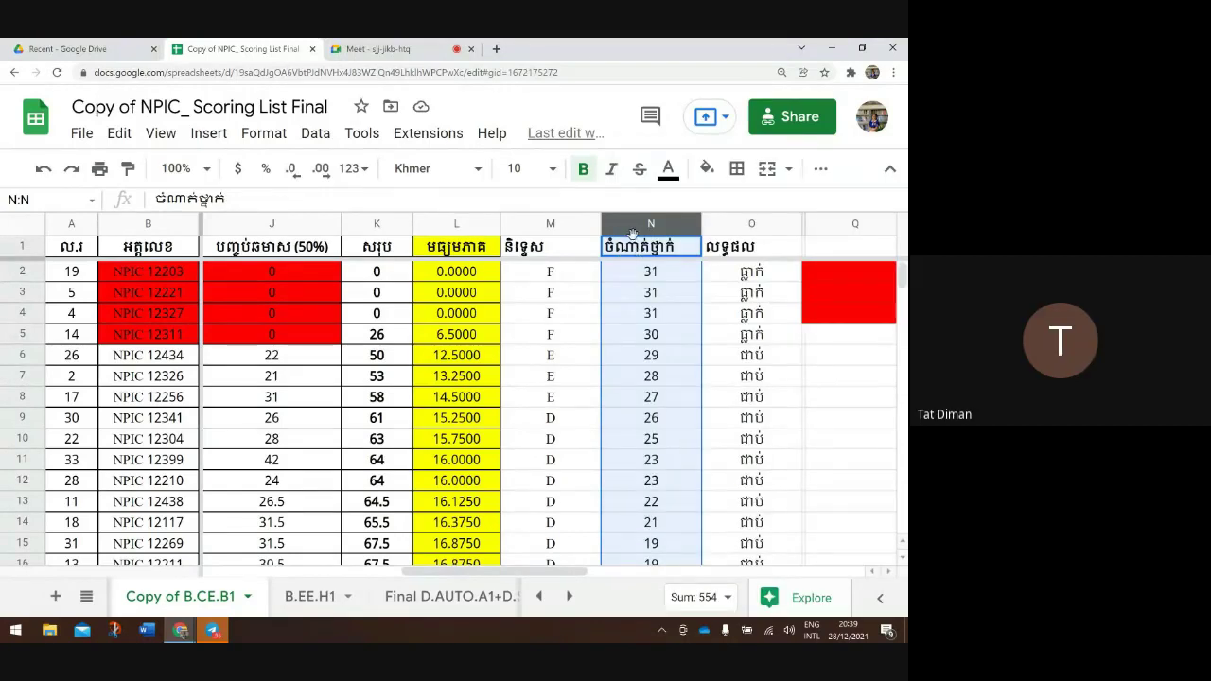
right_click(631, 227)
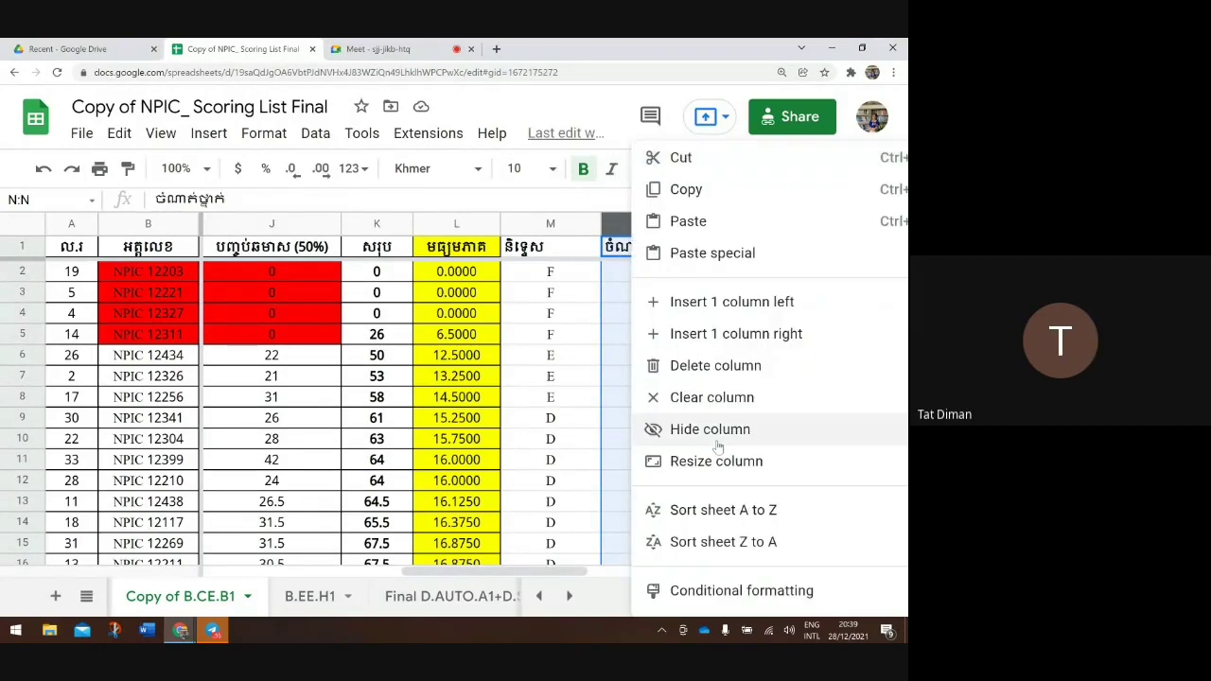
left_click(707, 507)
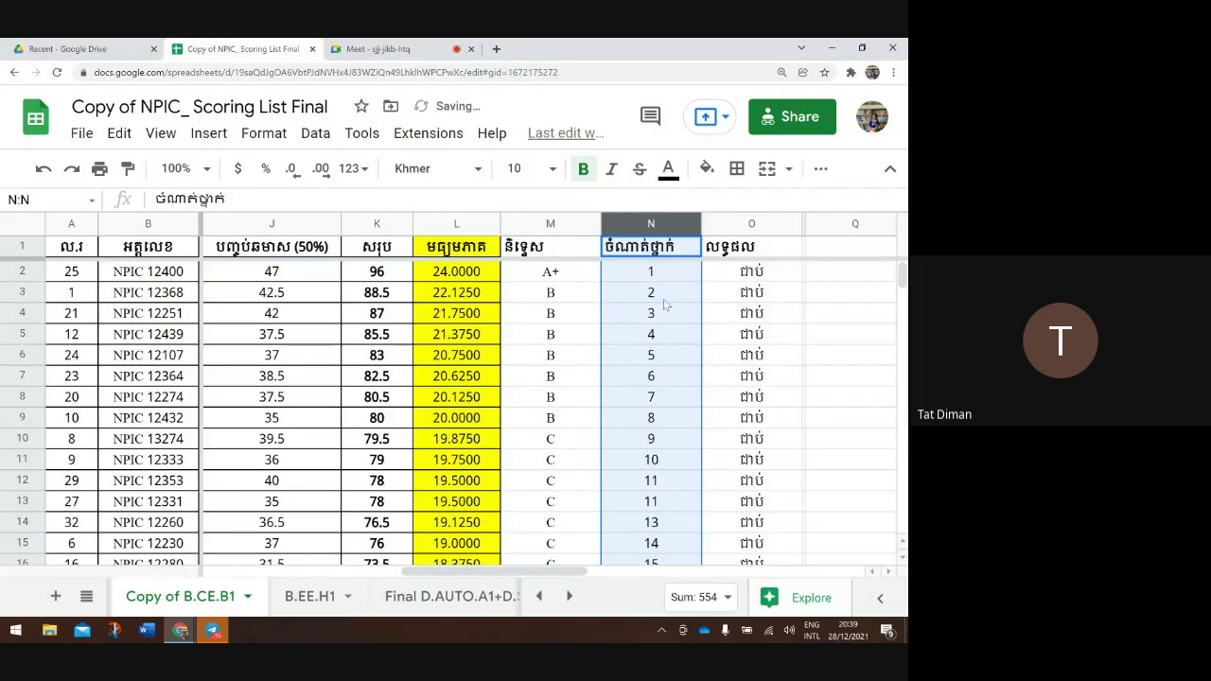
Inspect the rank formula in N2 and review the sorted ranks against the student names and scores
left_click(661, 276)
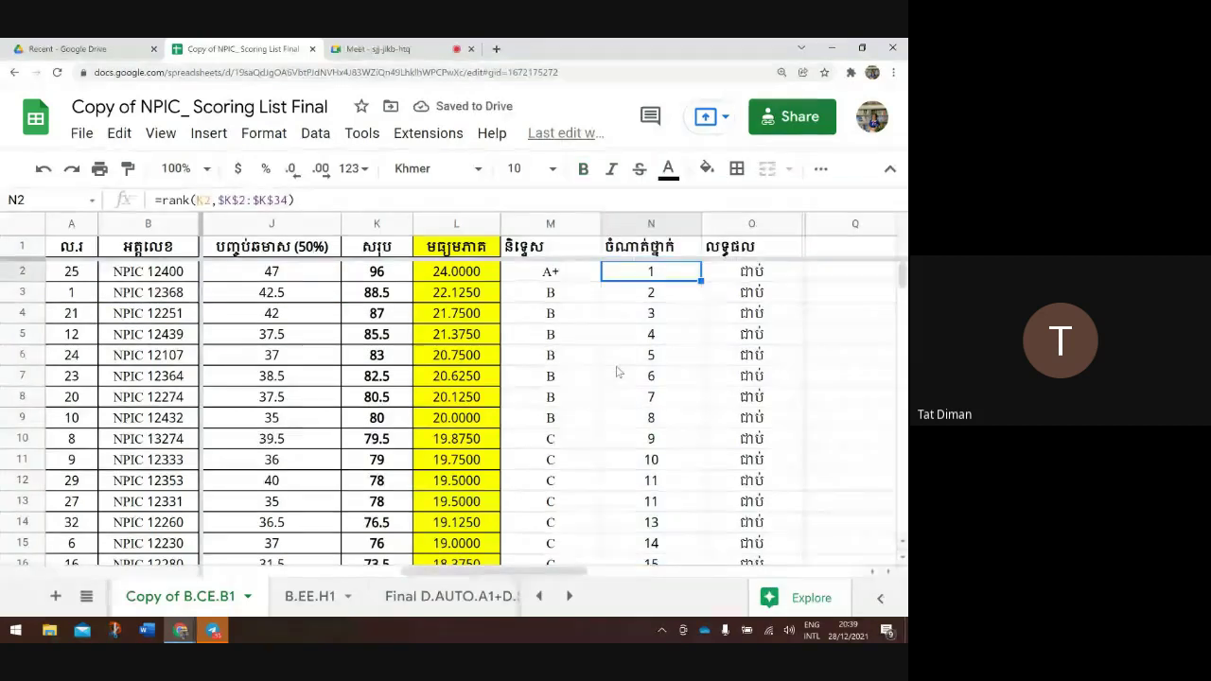
scroll(616, 372, "down", 2)
scroll(616, 372, "up", 2)
scroll(616, 371, "left", 5)
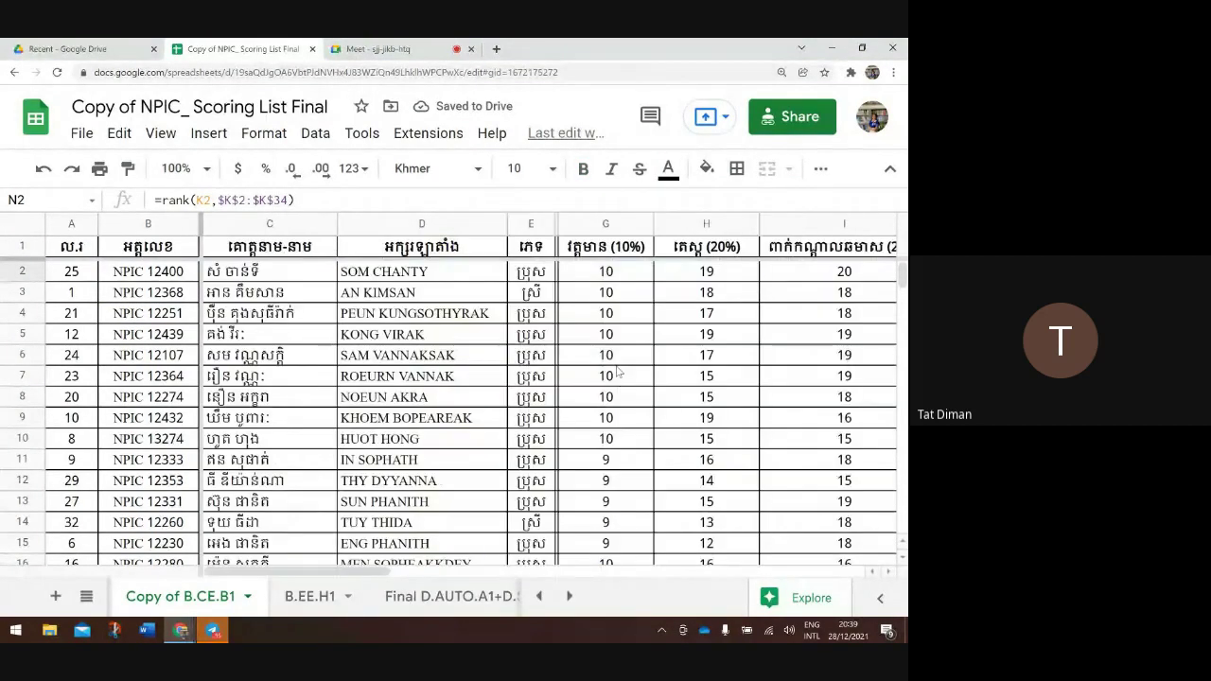
scroll(615, 372, "down", 1)
scroll(616, 372, "right", 6)
scroll(616, 371, "left", 6)
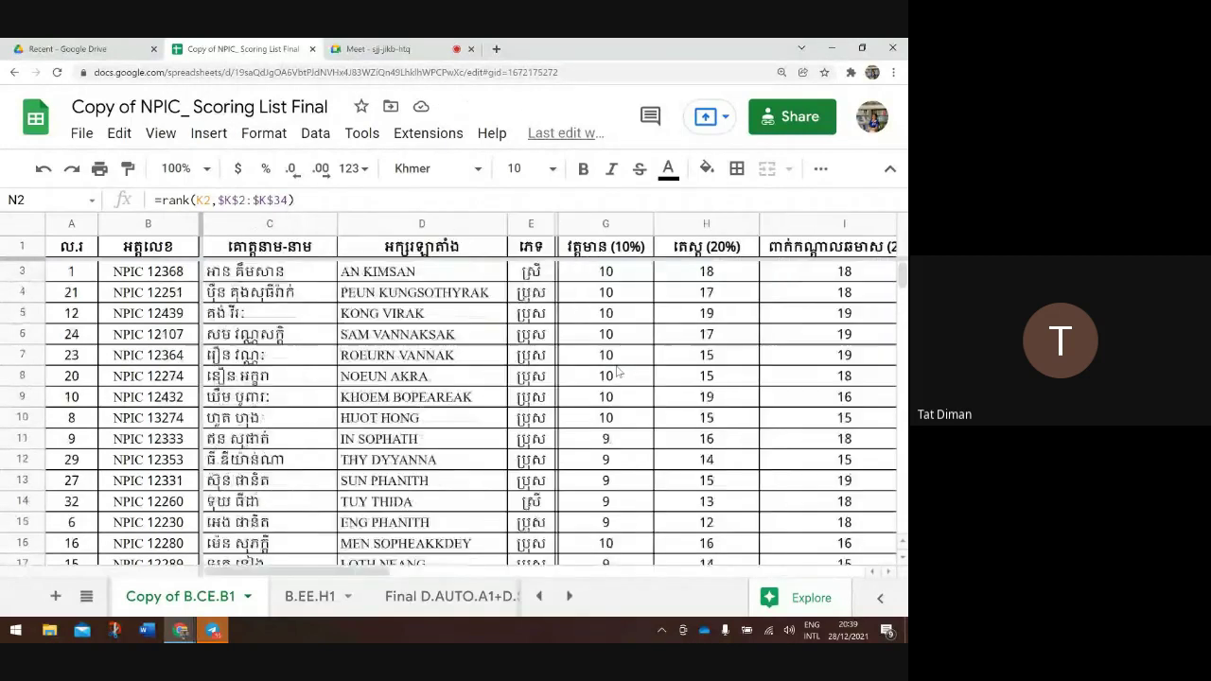
Switch to the Google Meet call to check it, and return to the scoring sheet
left_click(397, 50)
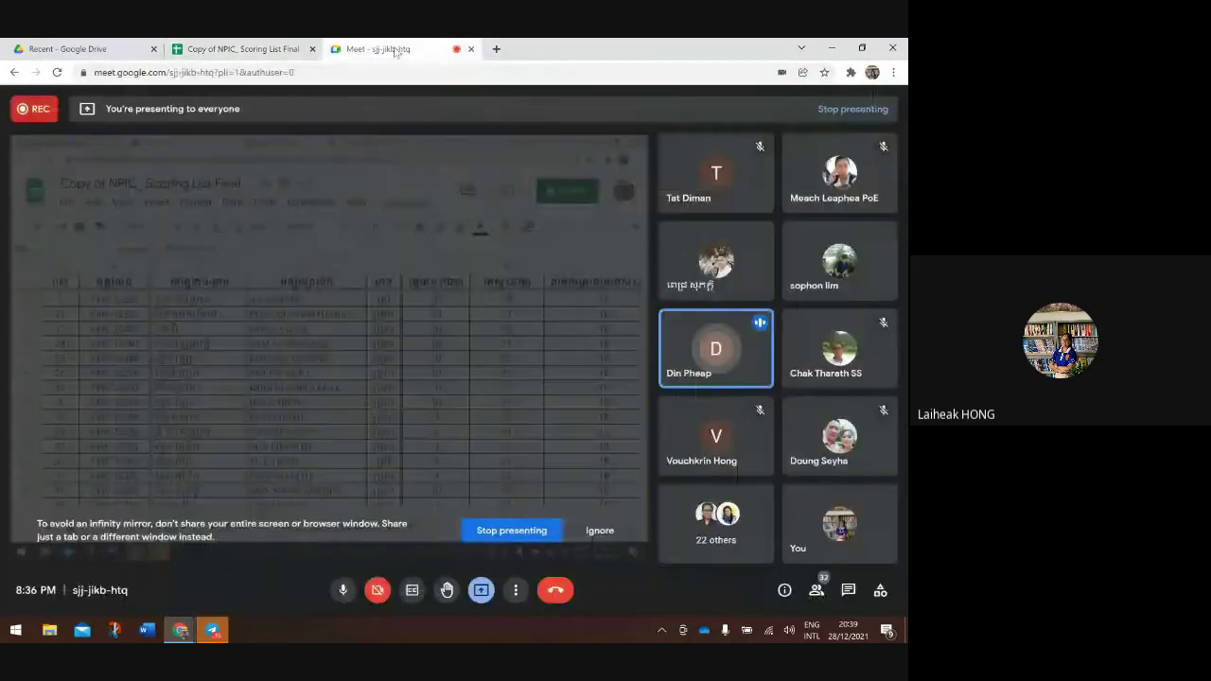
left_click(279, 45)
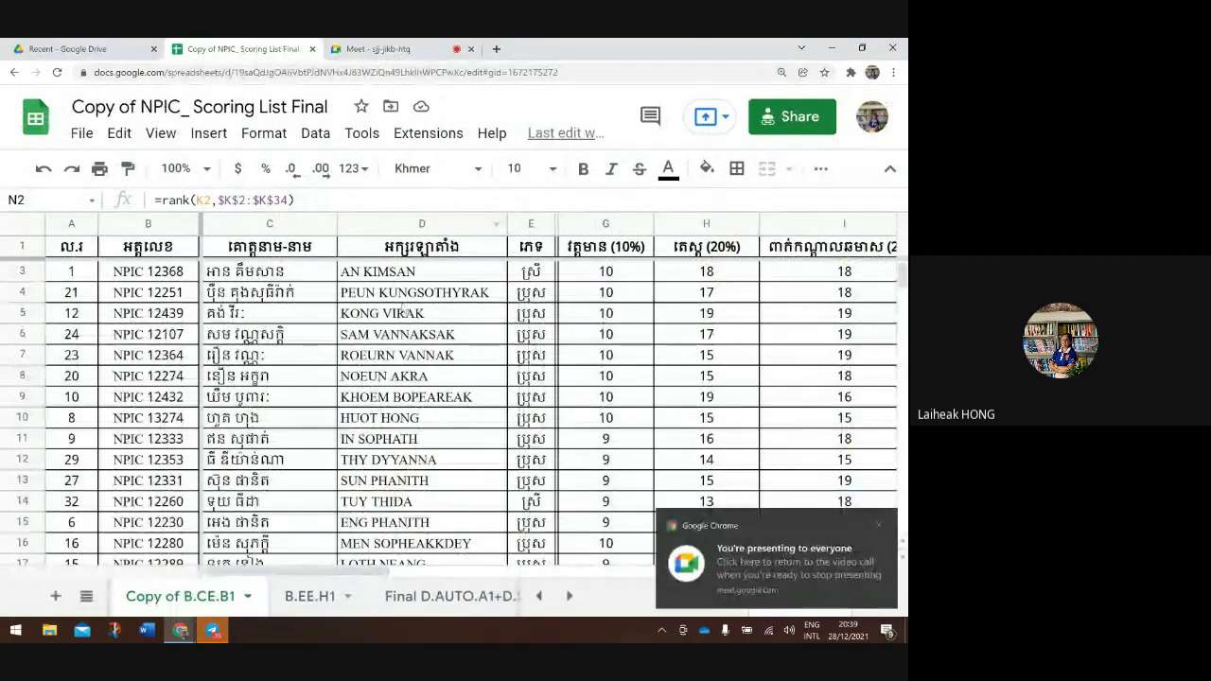
Switch to the Google Meet call and stop presenting the screen
left_click(412, 52)
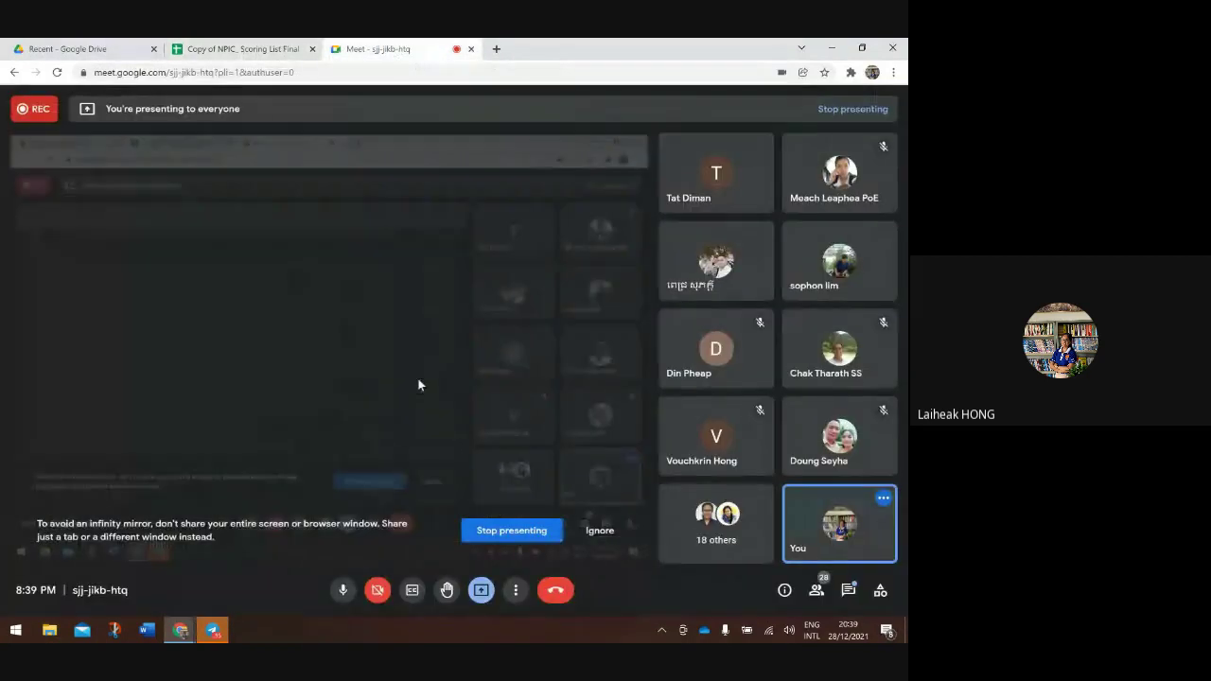
left_click(493, 531)
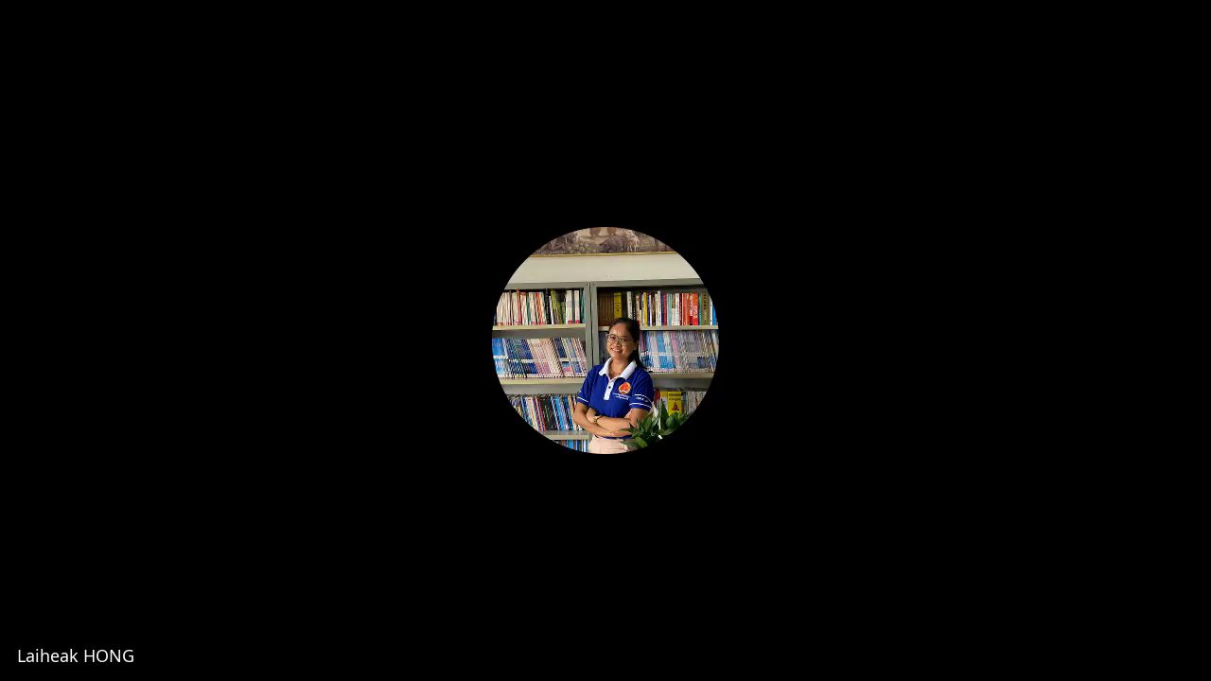
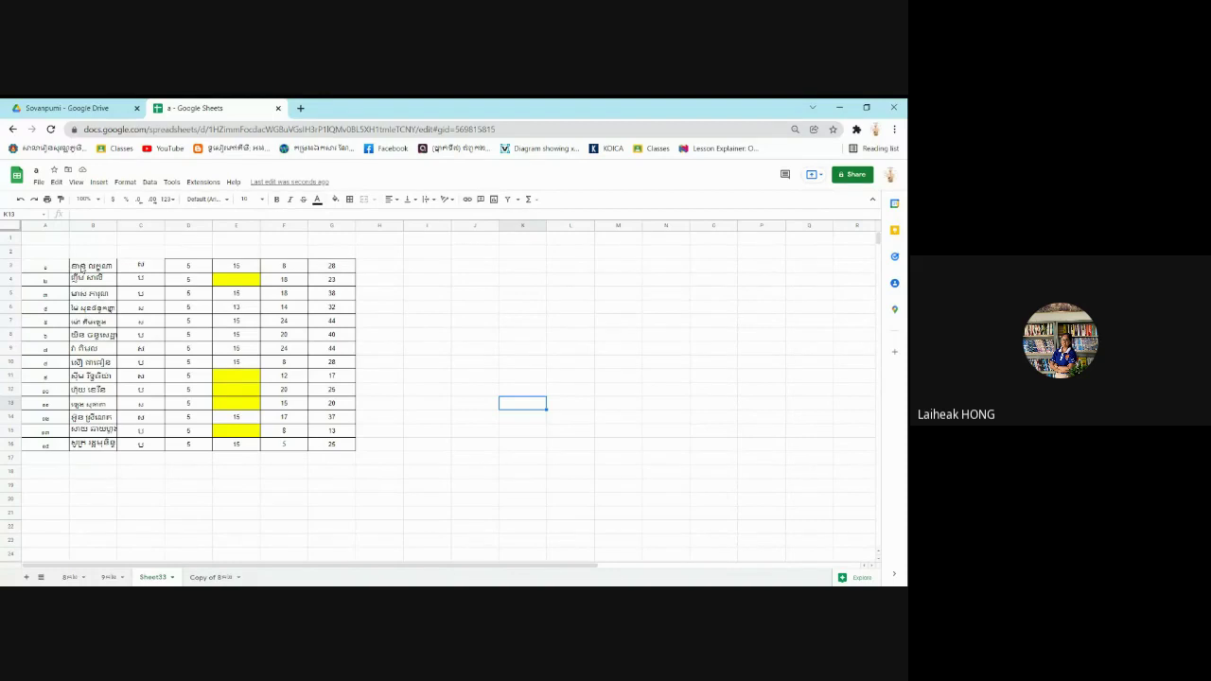
left_click(85, 265)
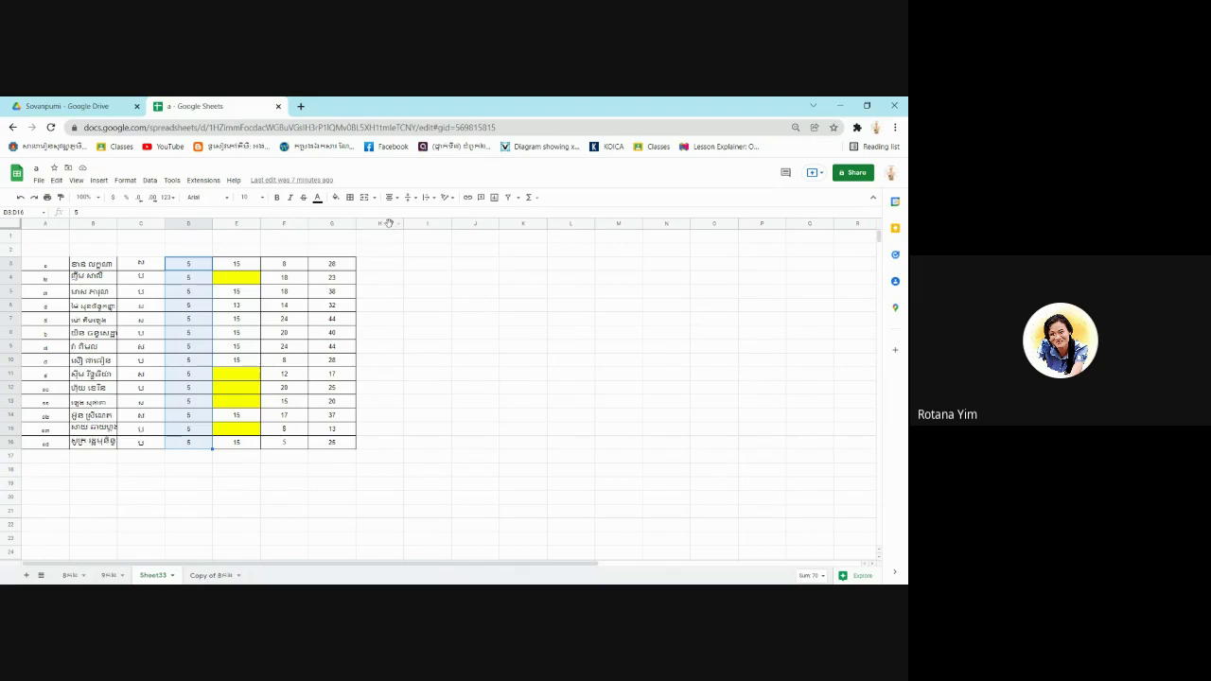
left_click(387, 223)
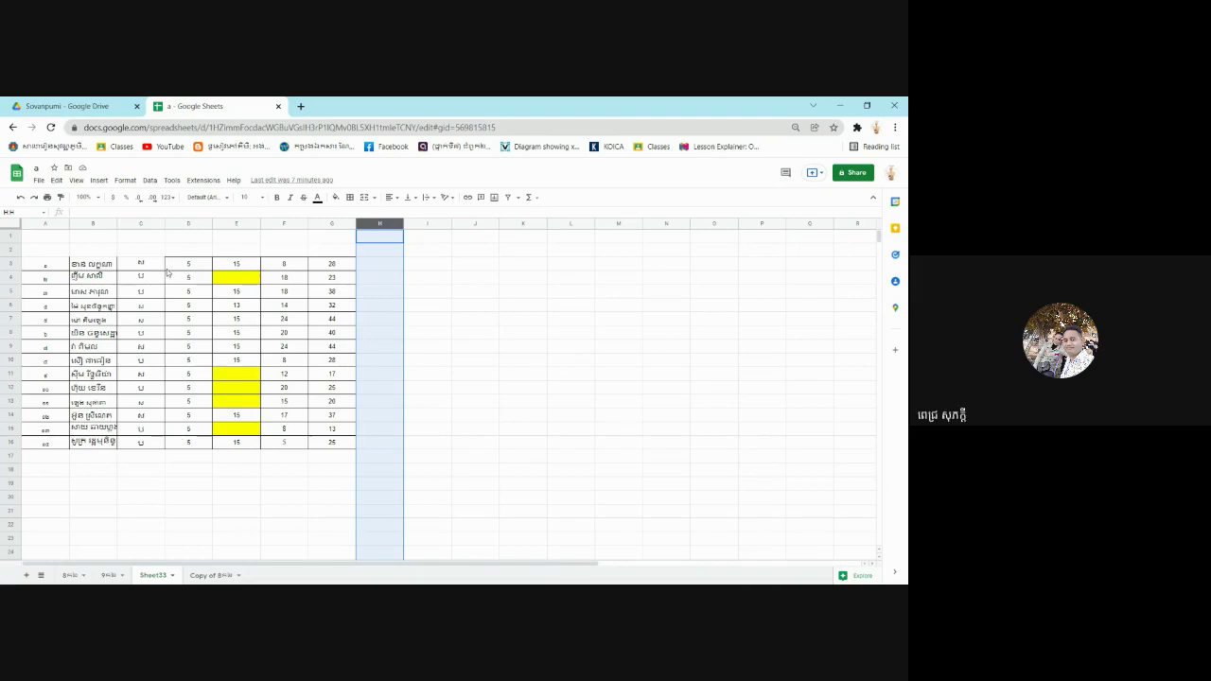
left_click(381, 265)
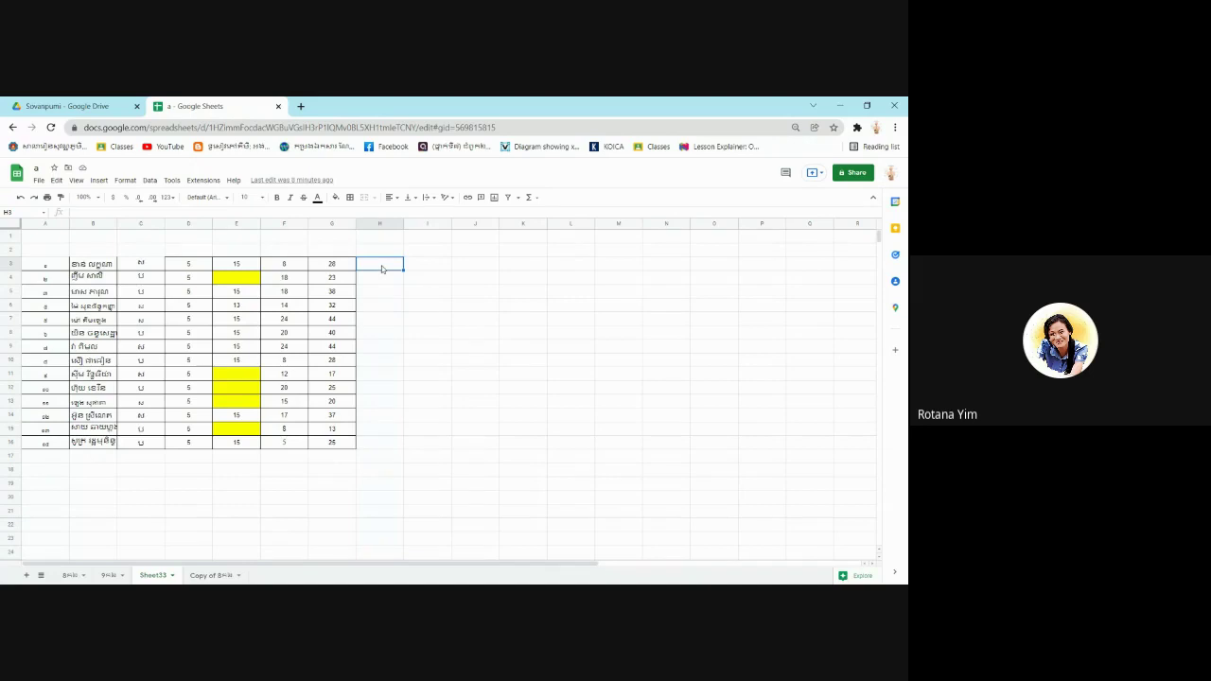
left_click(16, 263)
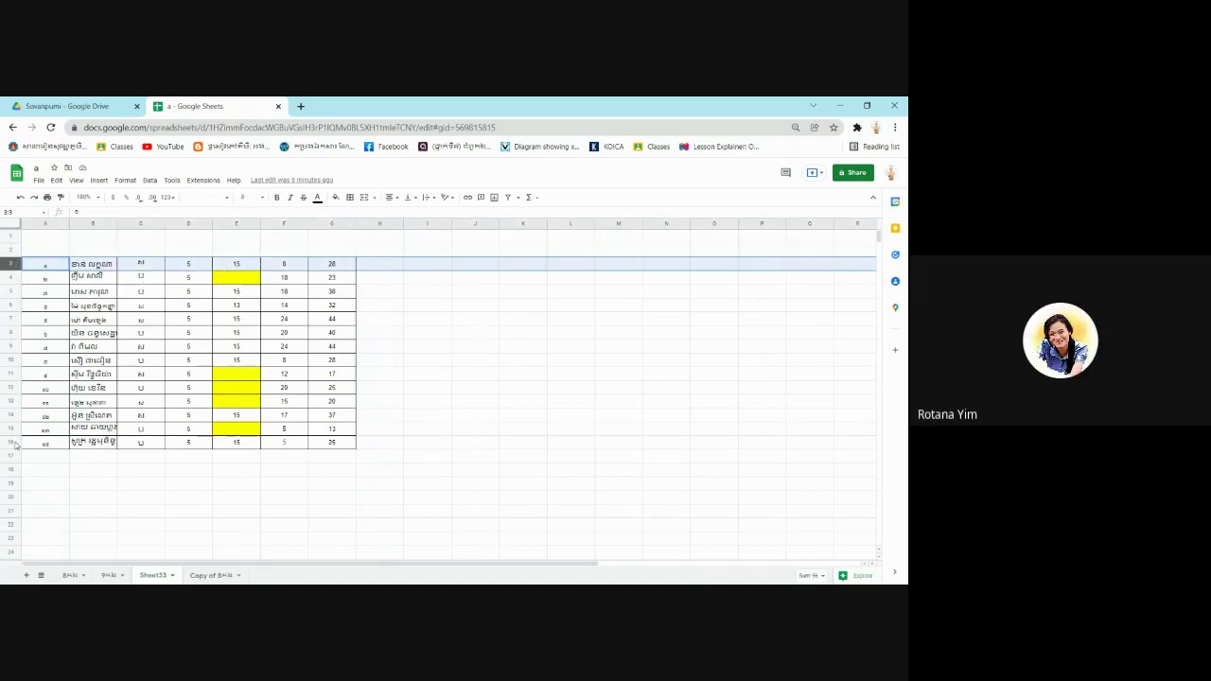
left_click(13, 442, "shift")
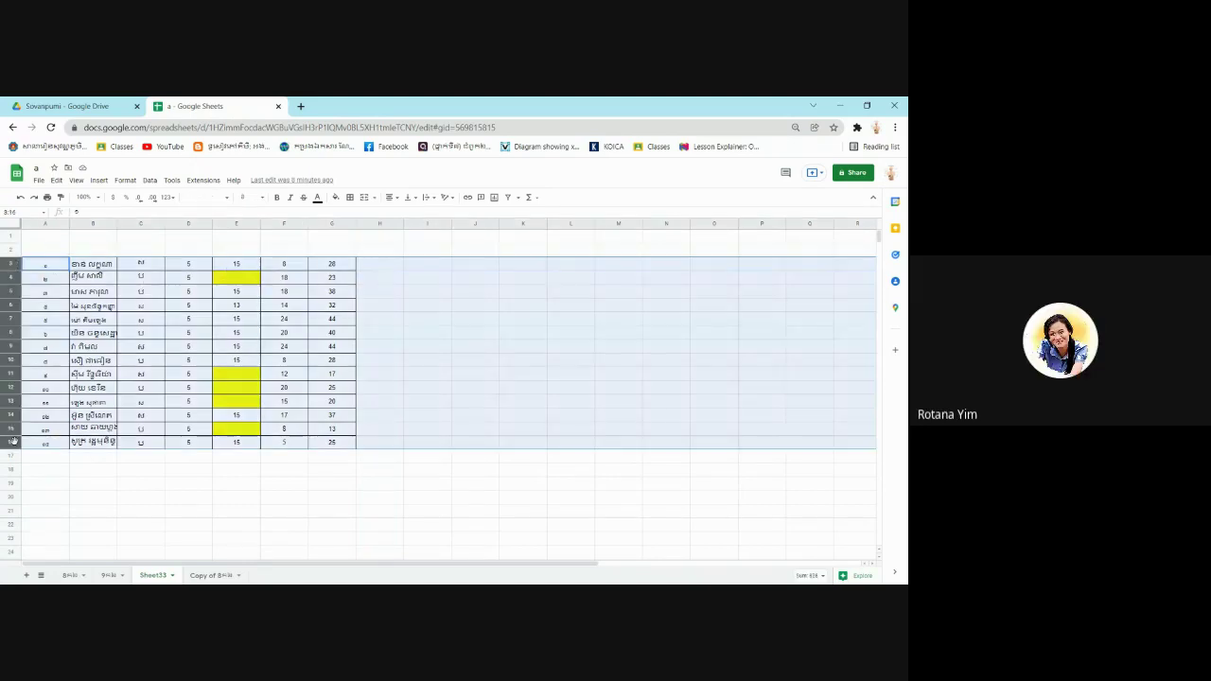
left_click(383, 271)
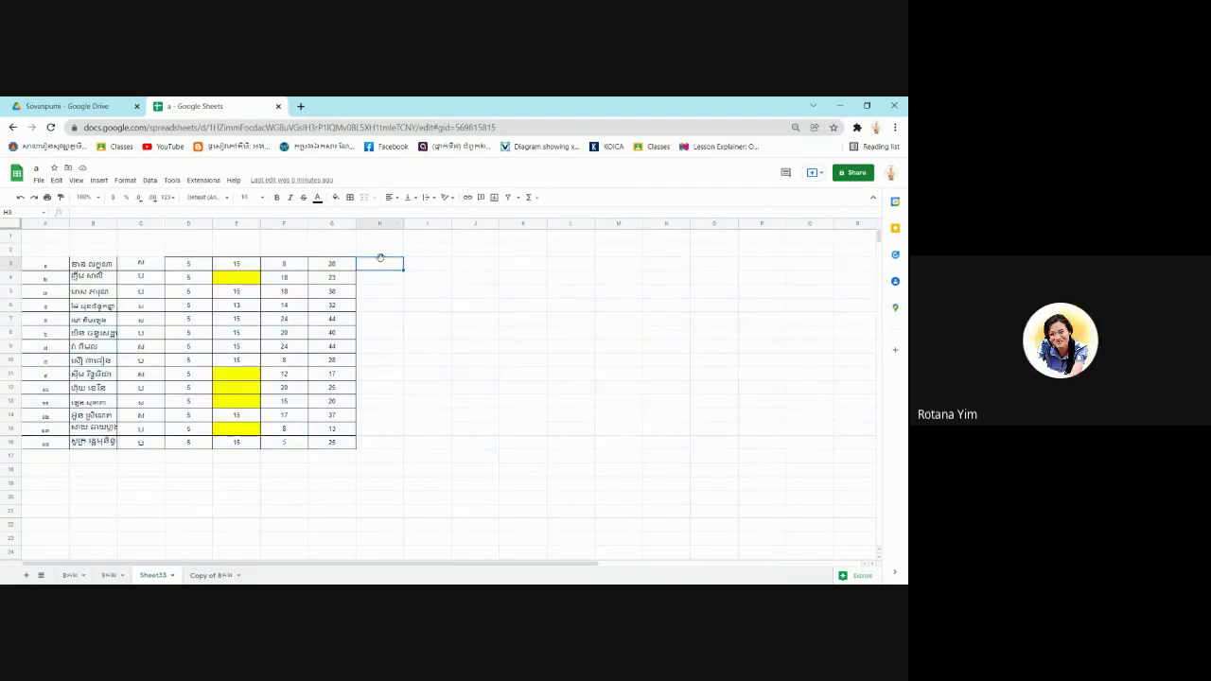
Start a data validation rule for H3:H16 with a Number between criterion that rejects invalid input
left_click_drag(399, 276, 391, 450)
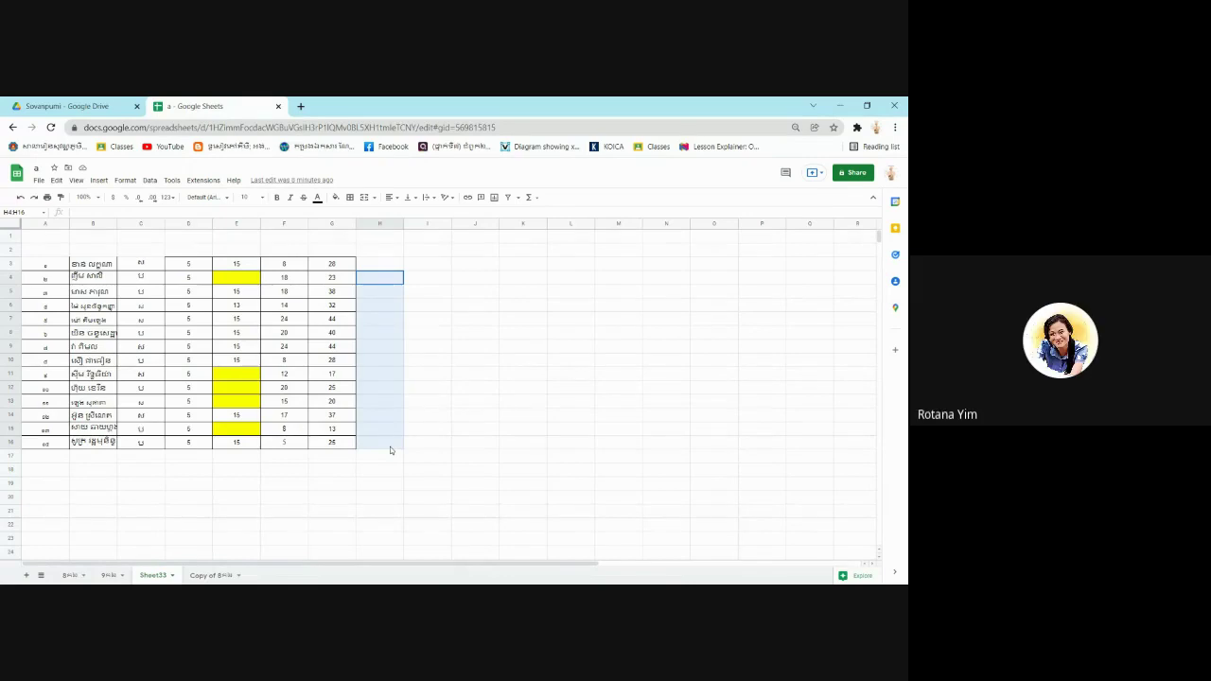
left_click_drag(390, 450, 390, 450)
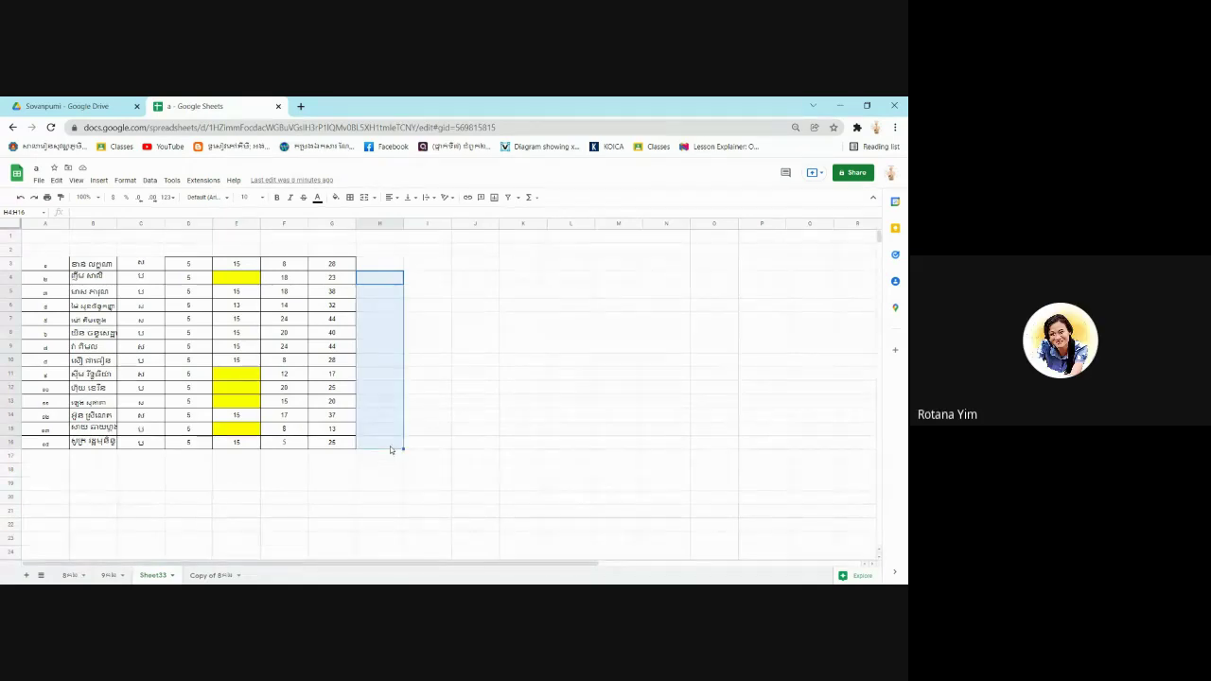
left_click(376, 268)
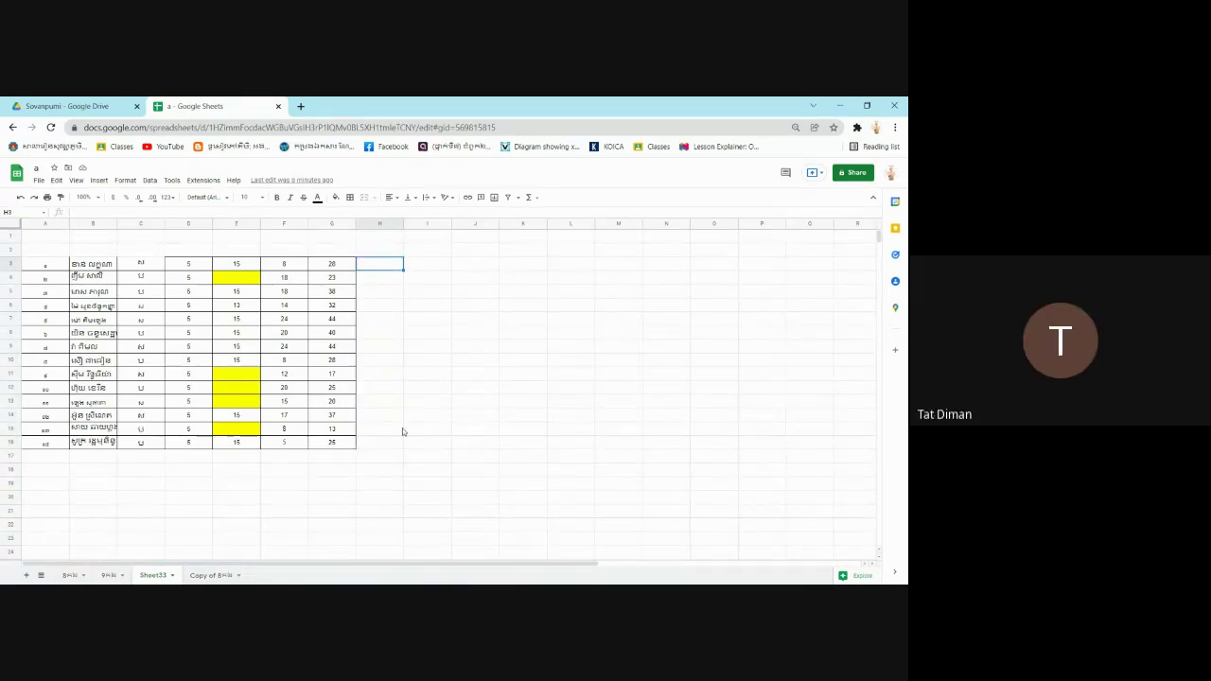
left_click(391, 446, "shift")
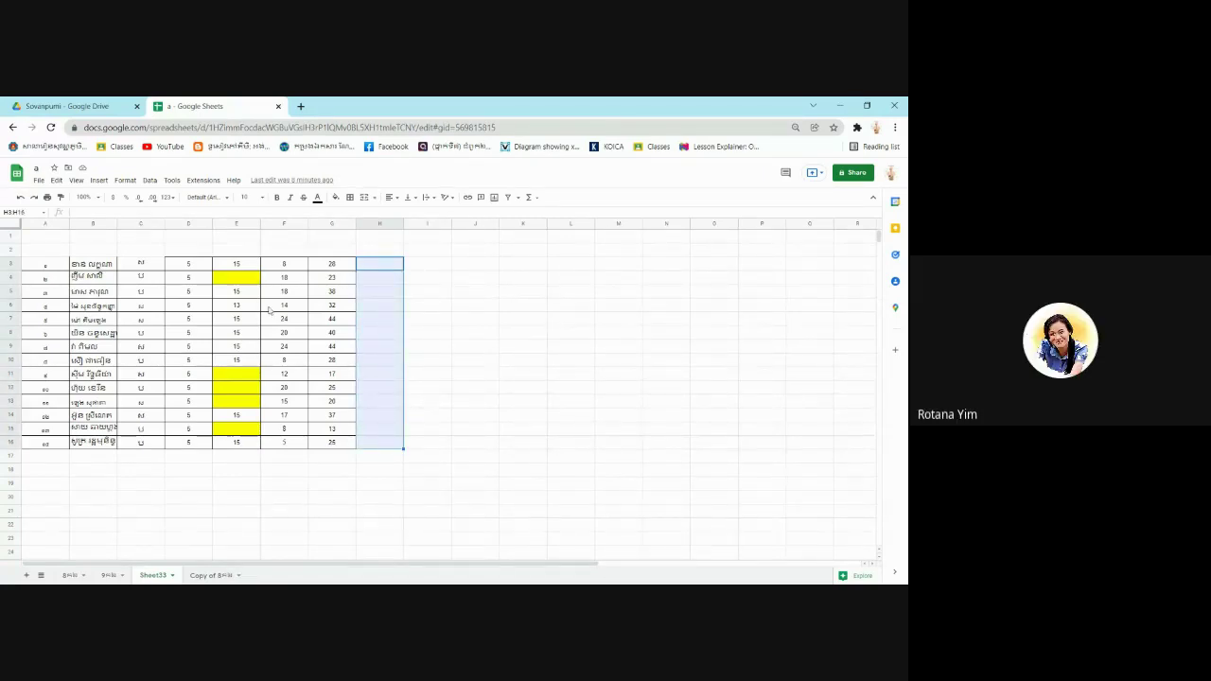
left_click(150, 181)
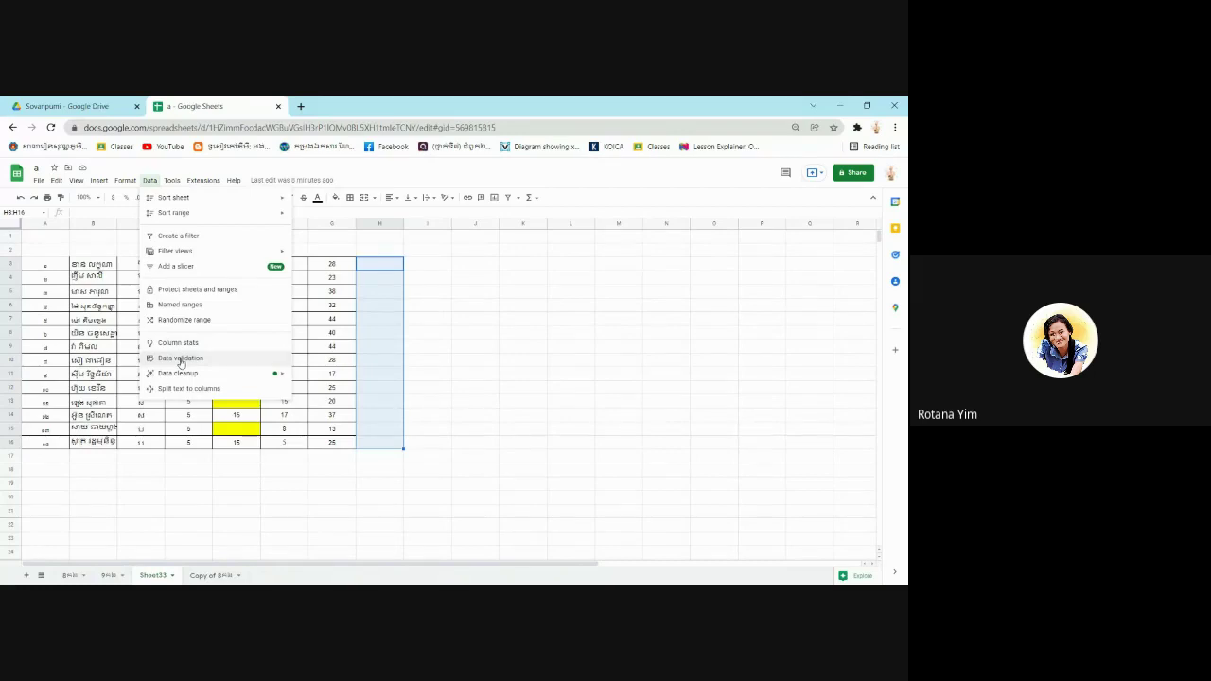
left_click(179, 359)
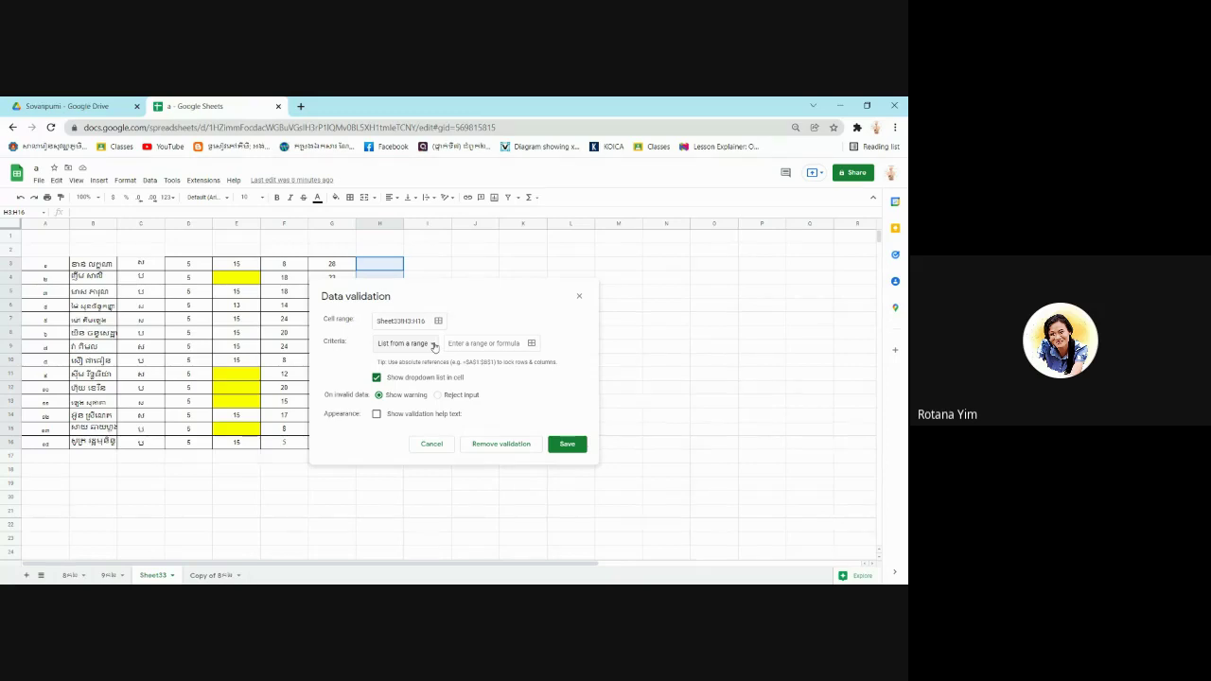
left_click(432, 344)
left_click(417, 375)
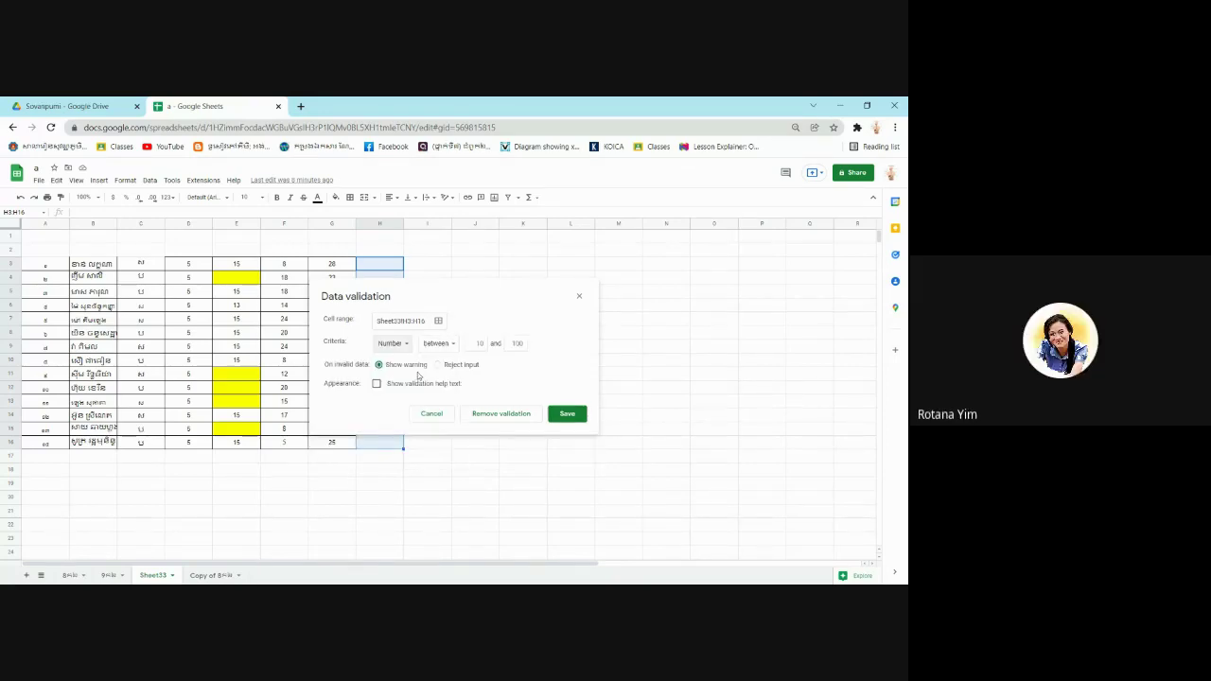
left_click(482, 344)
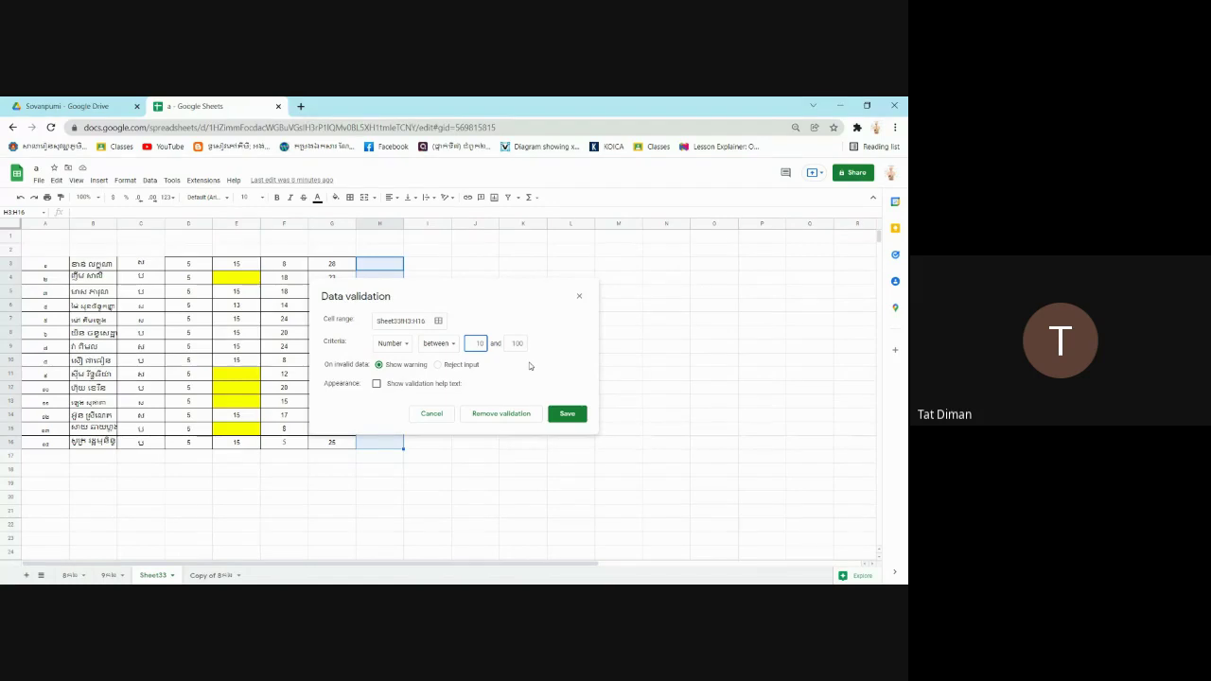
left_click(518, 345)
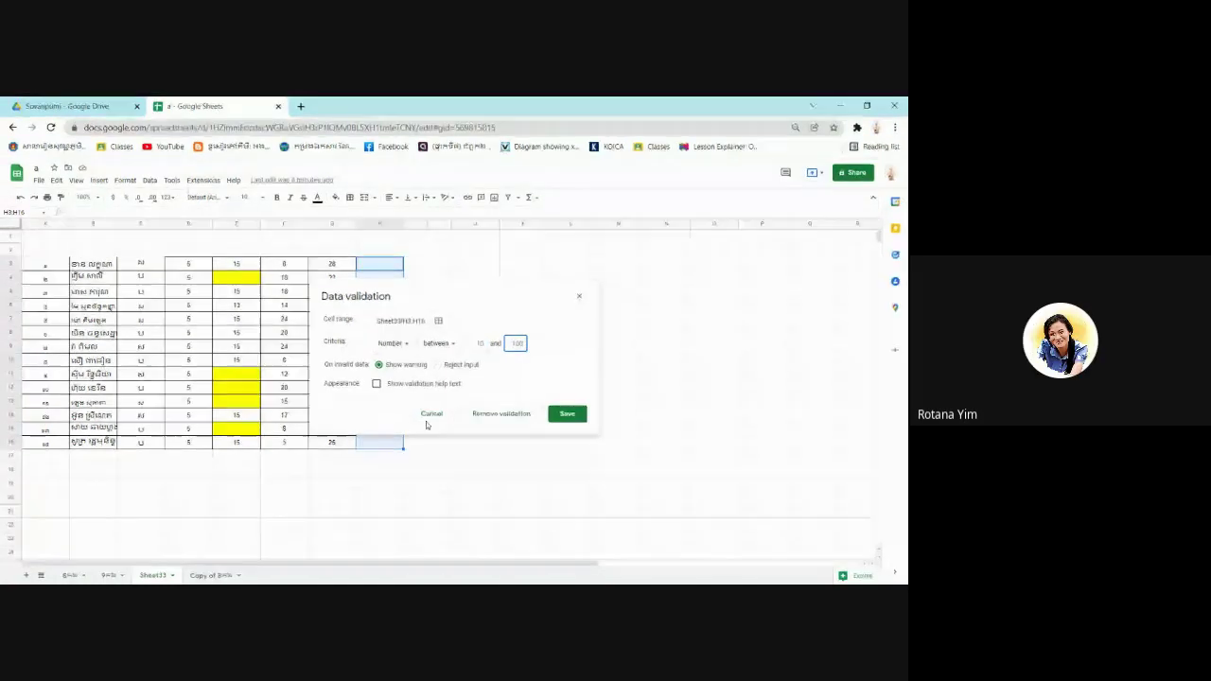
left_click(438, 365)
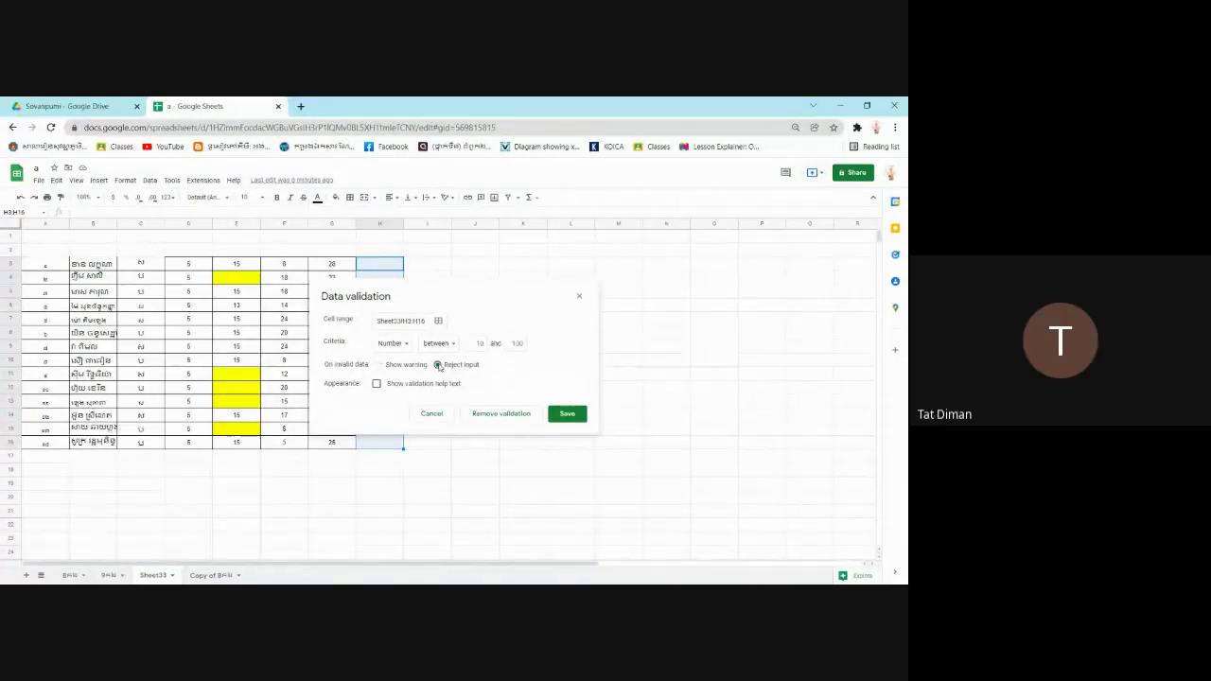
Set the allowed number range of the validation rule to between 0 and 30
left_click(478, 343)
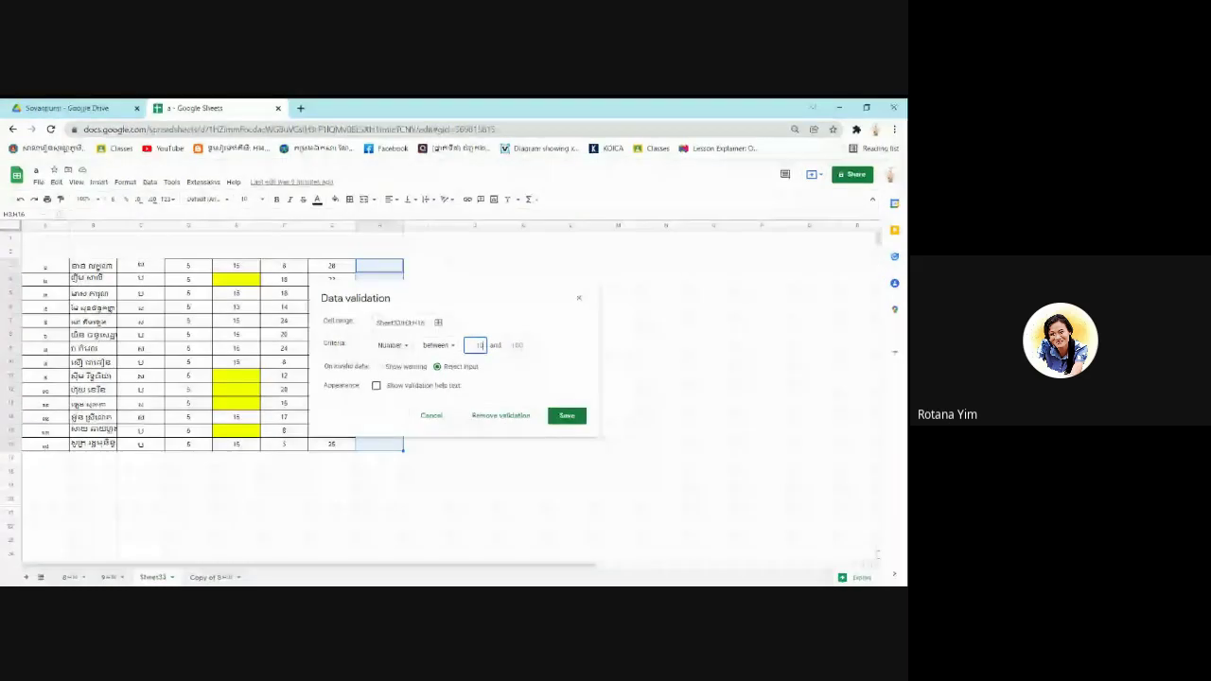
key("BackSpace")
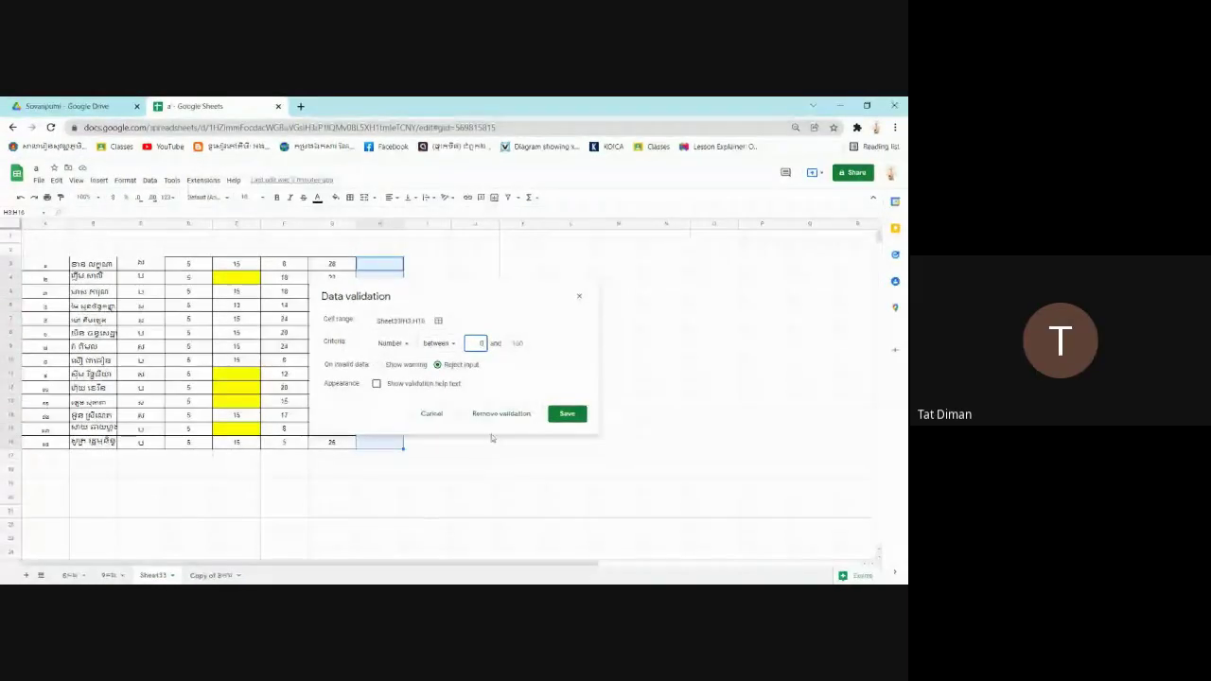
left_click(515, 344)
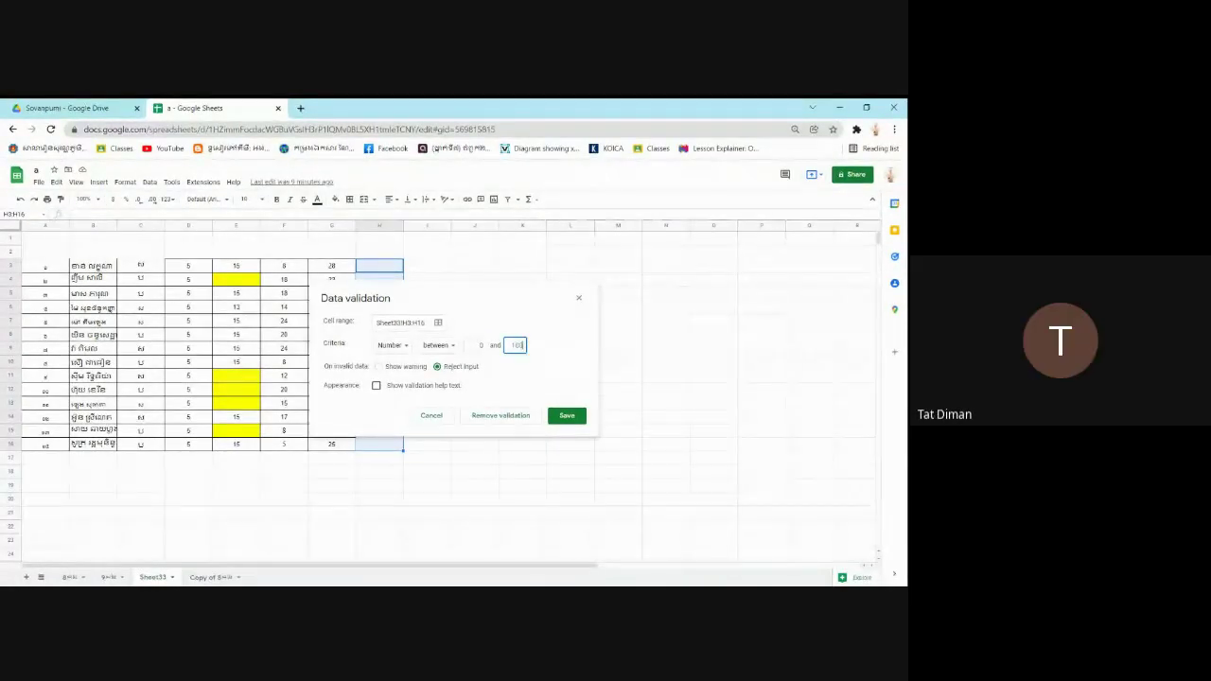
key("BackSpace")
key("BackSpace")
key("BackSpace")
type("30")
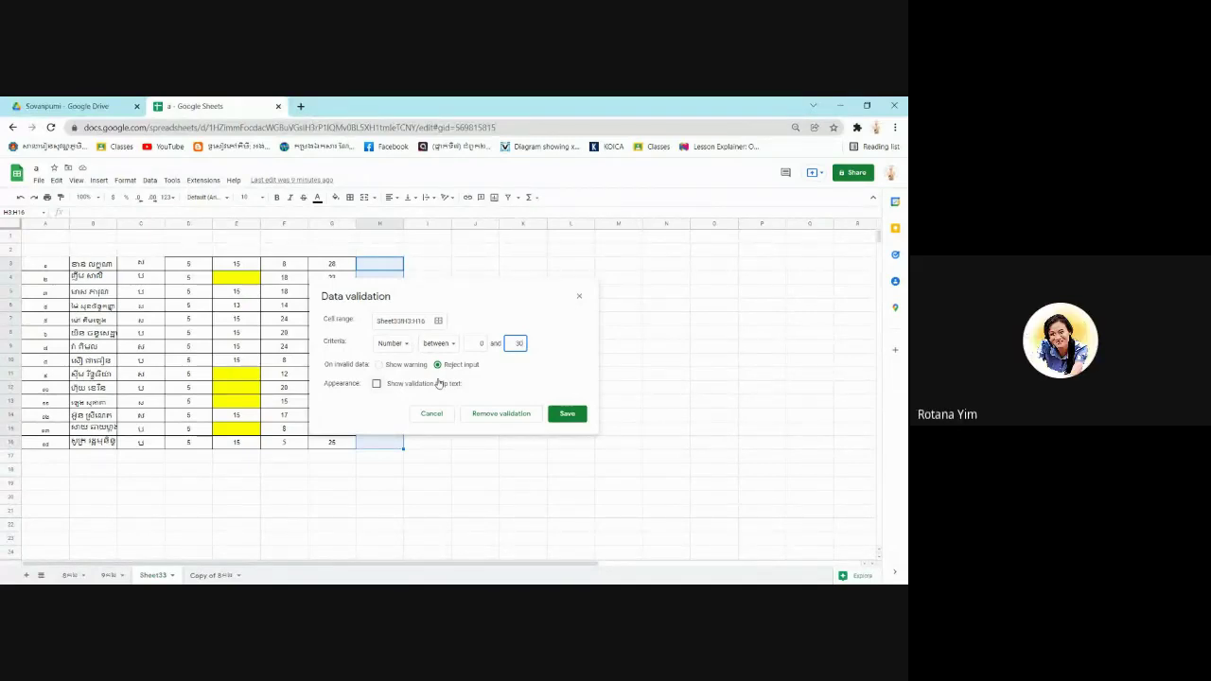
Enable the validation help text, keep Reject input for invalid data, and save the rule for H3:H16
left_click(377, 384)
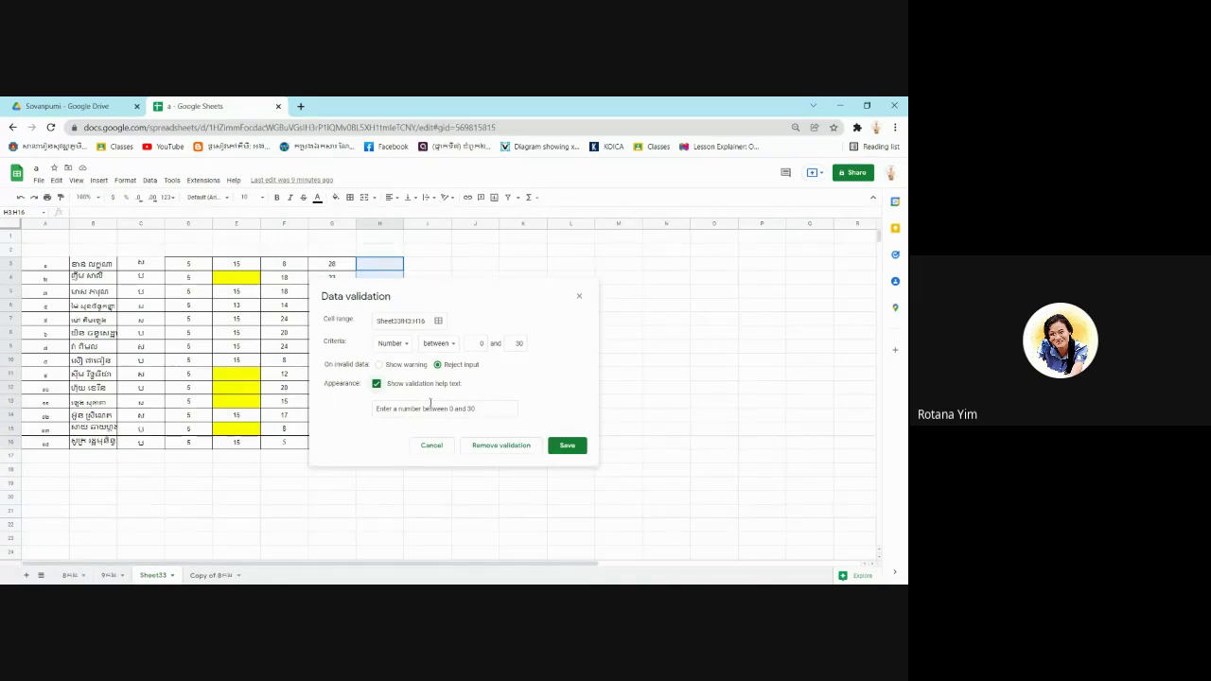
left_click(378, 365)
left_click(437, 364)
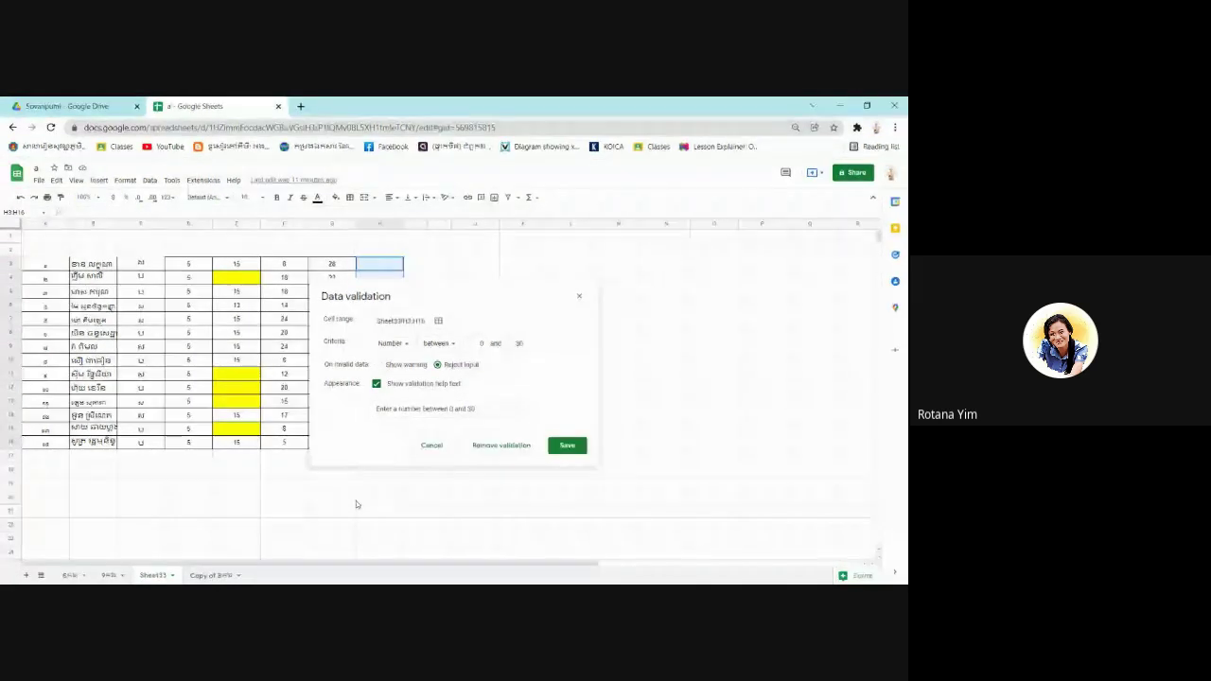
left_click(355, 500)
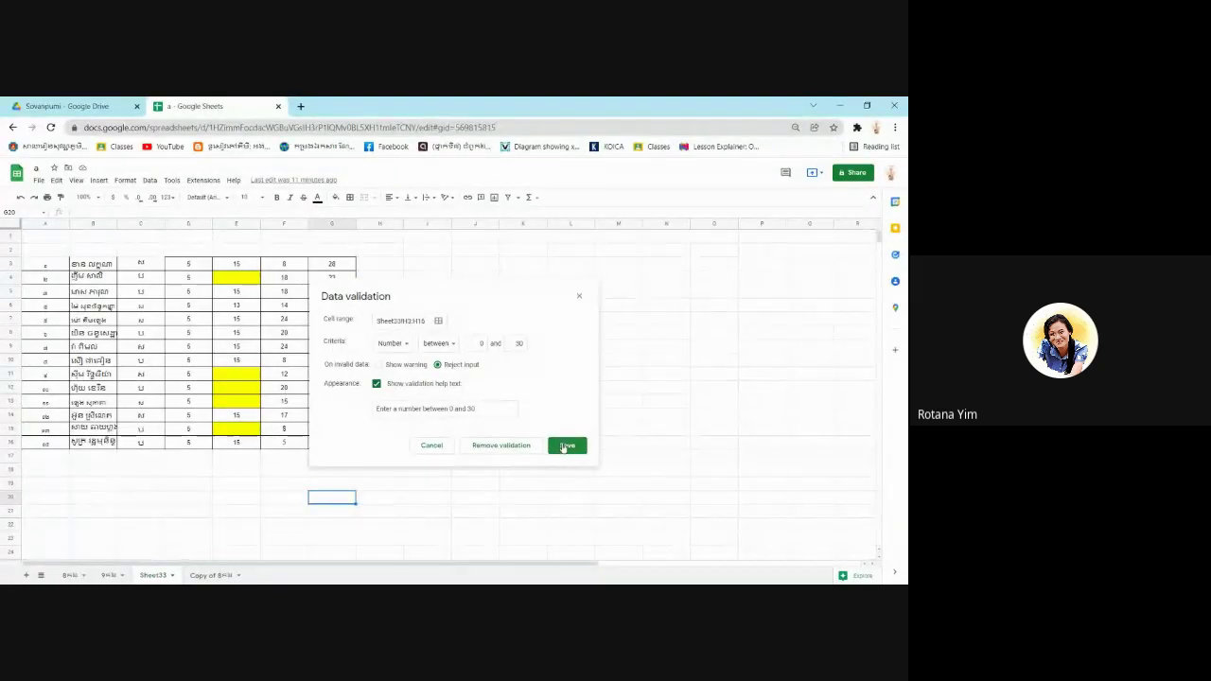
left_click(565, 446)
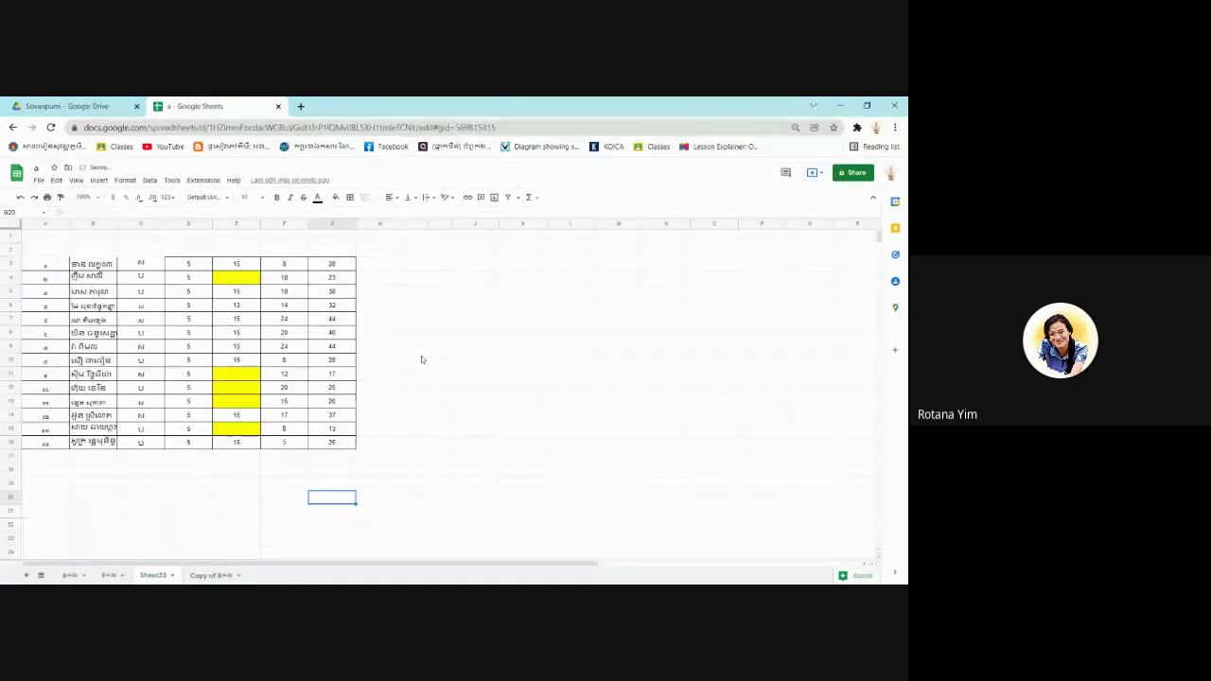
Remove the data validation rule from H3:H16
left_click(371, 266)
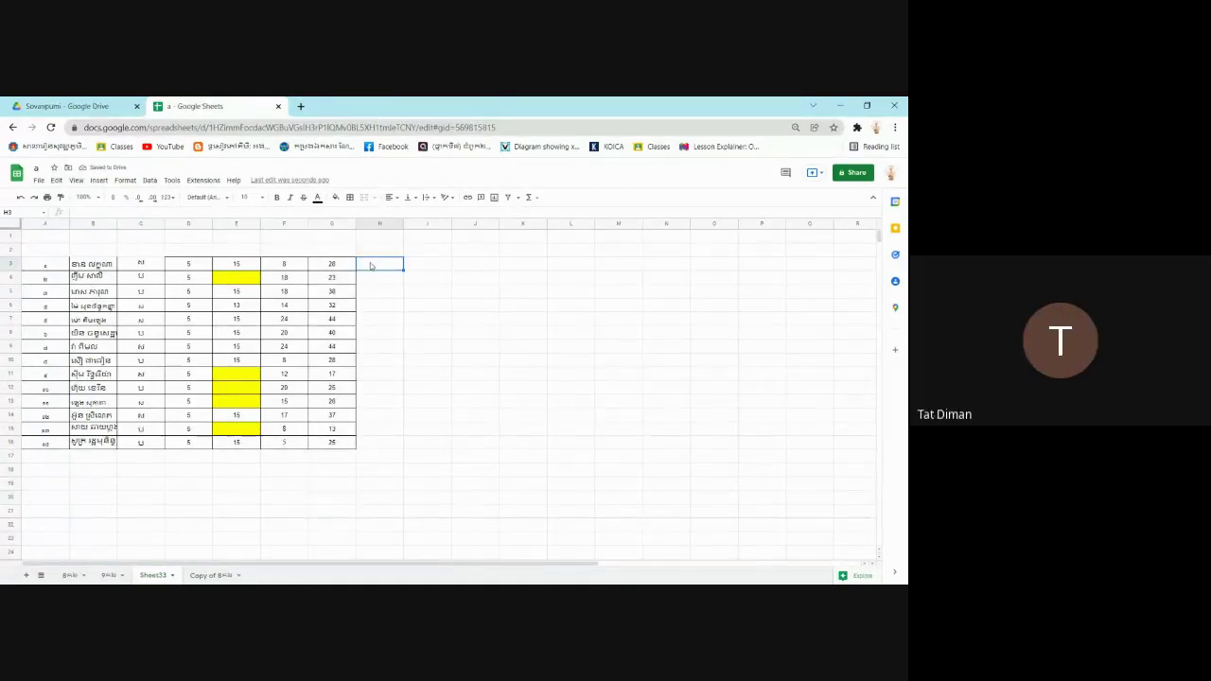
left_click(374, 442, "shift")
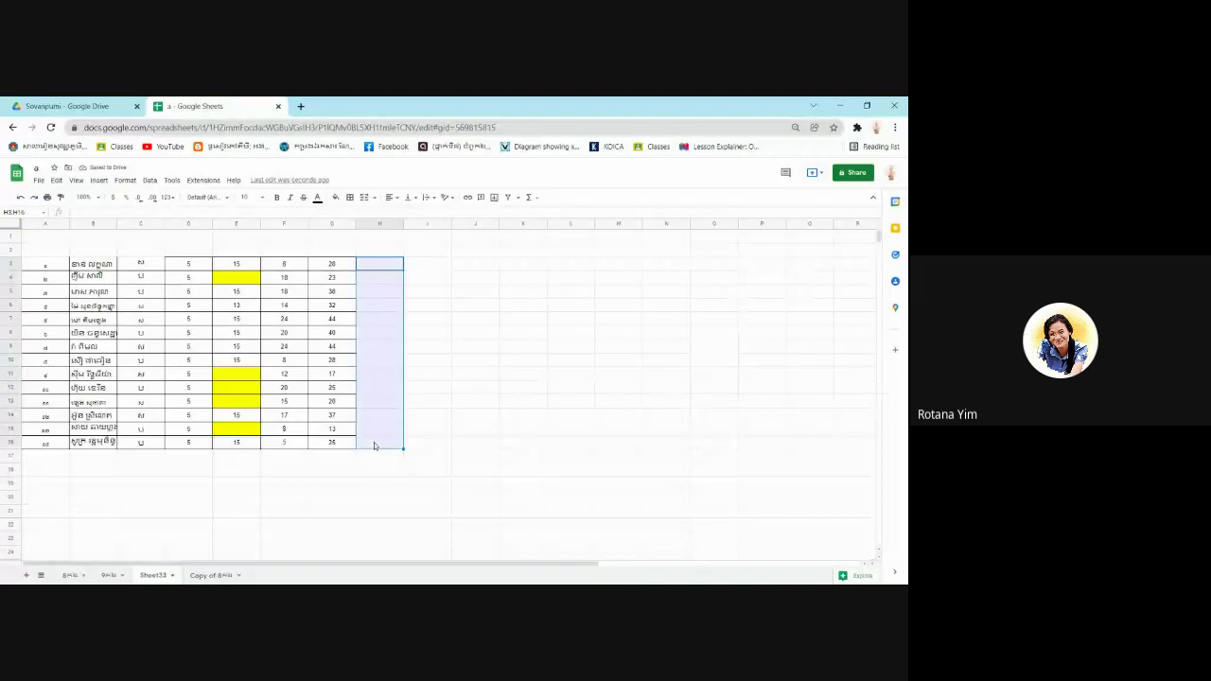
left_click(151, 179)
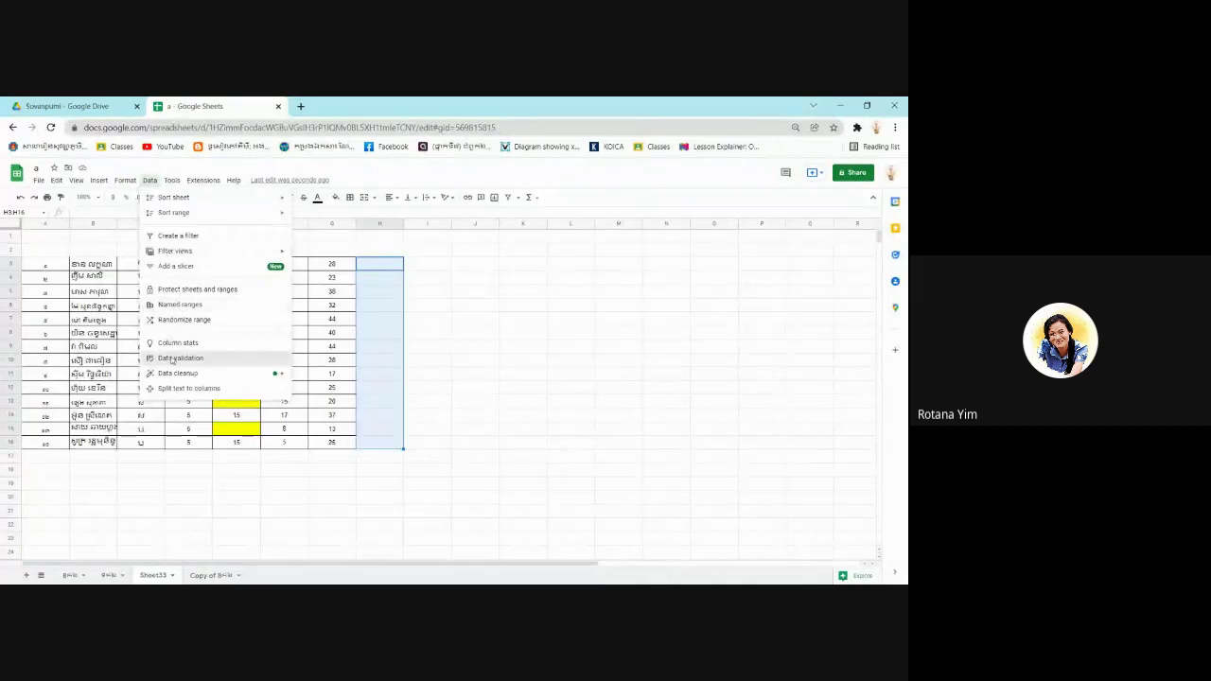
left_click(172, 358)
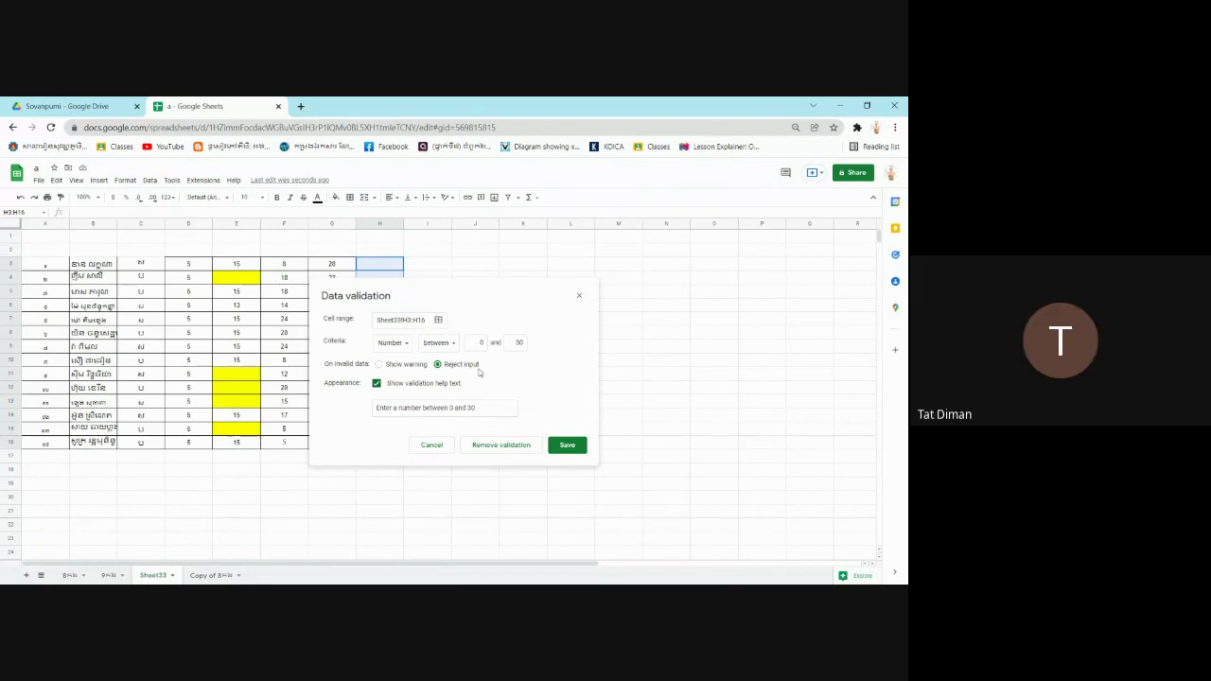
left_click(502, 444)
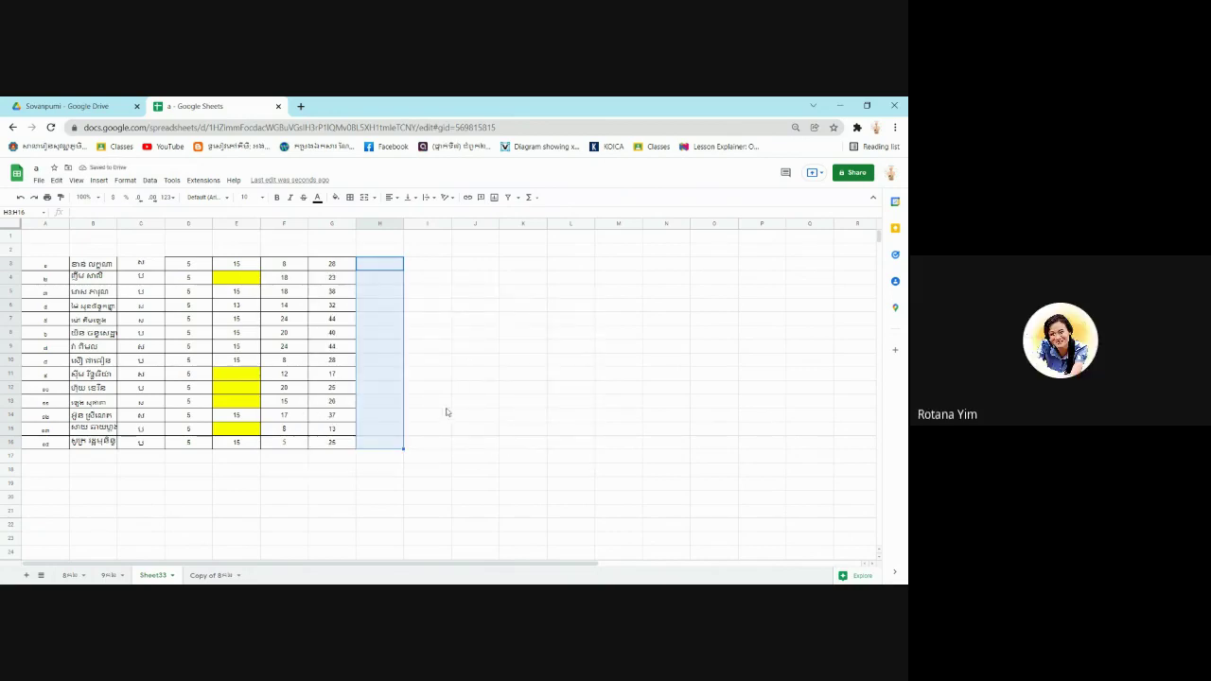
Start a data validation rule for D3:D16 with a Number between criterion that rejects invalid input
left_click(199, 264)
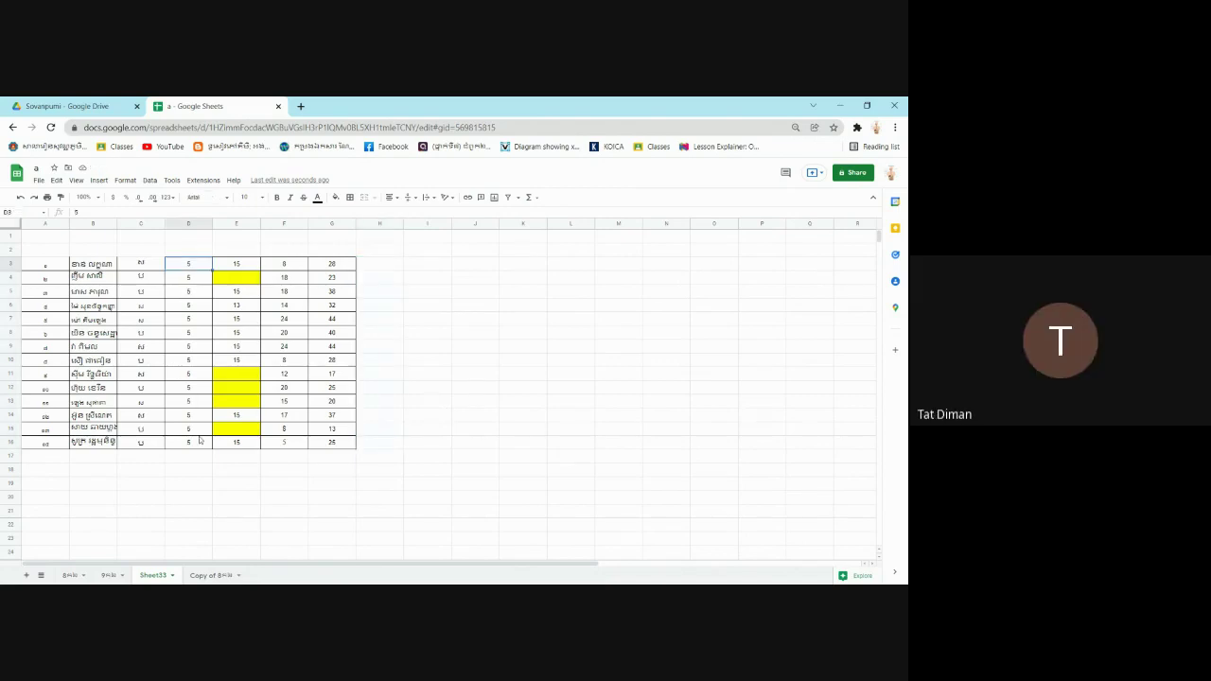
left_click(198, 445, "shift")
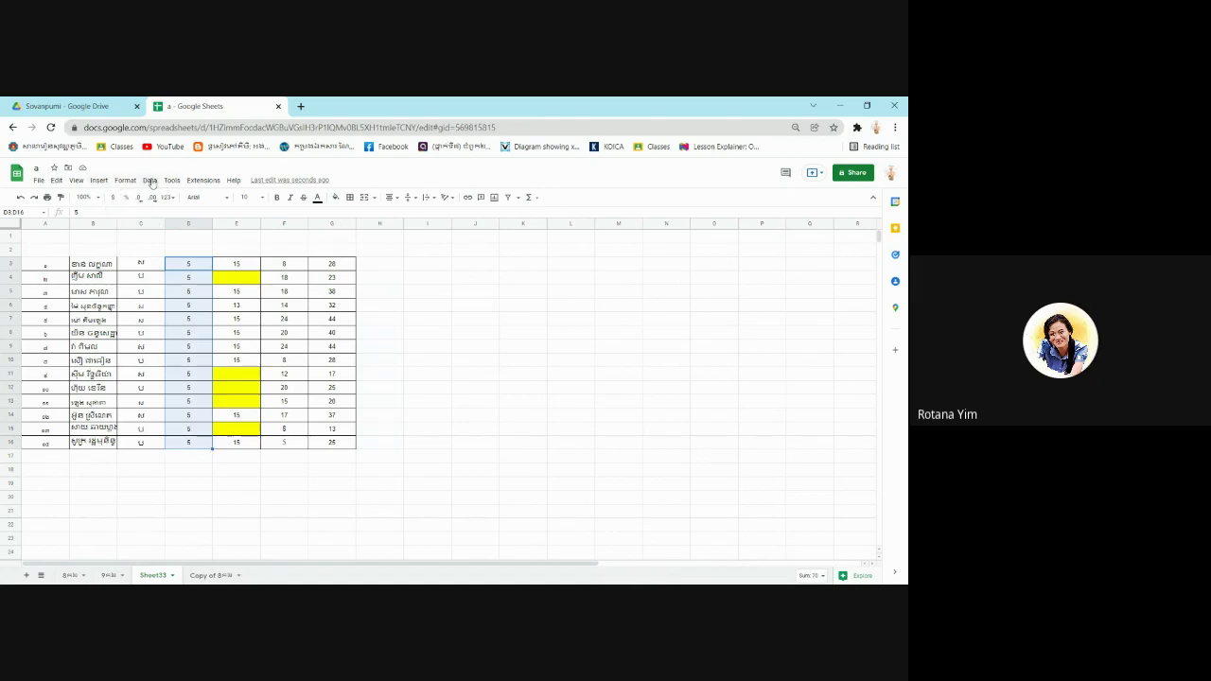
left_click(150, 181)
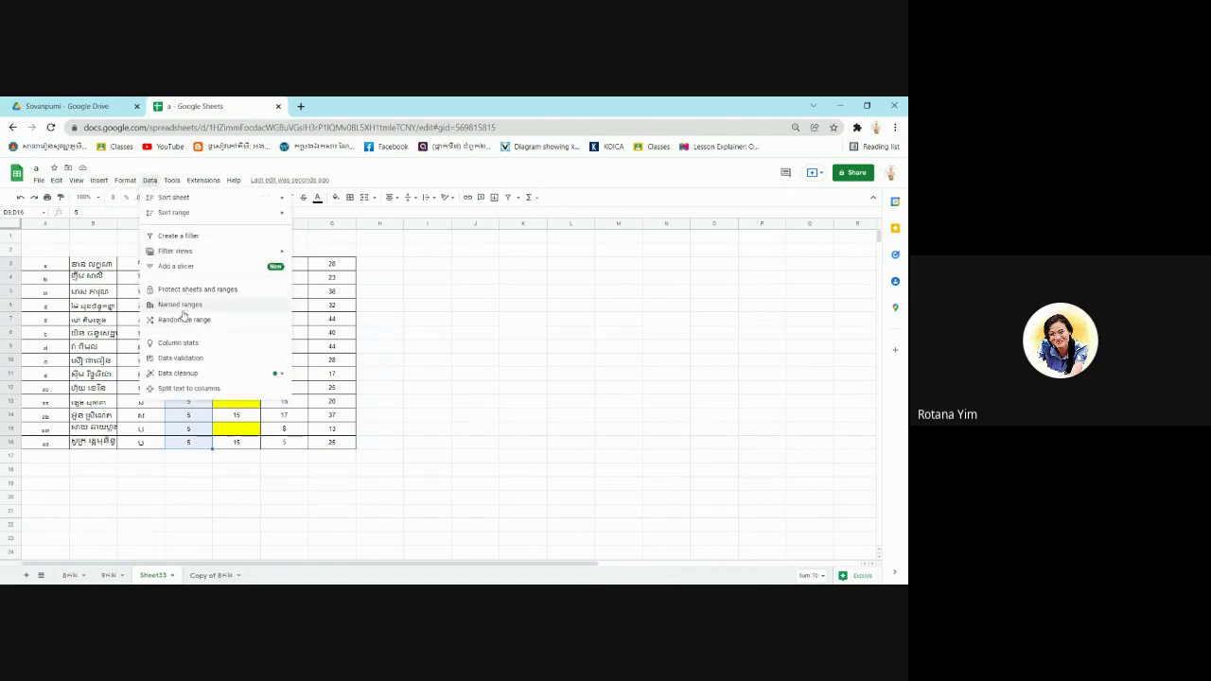
left_click(173, 357)
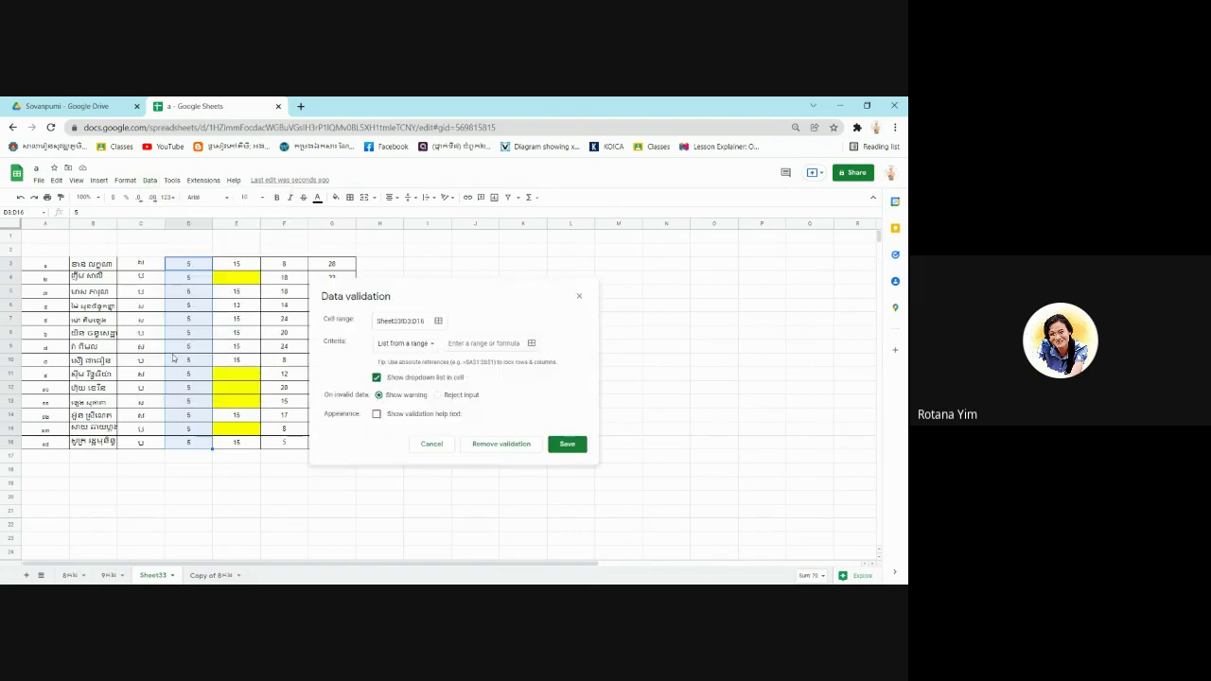
left_click(425, 345)
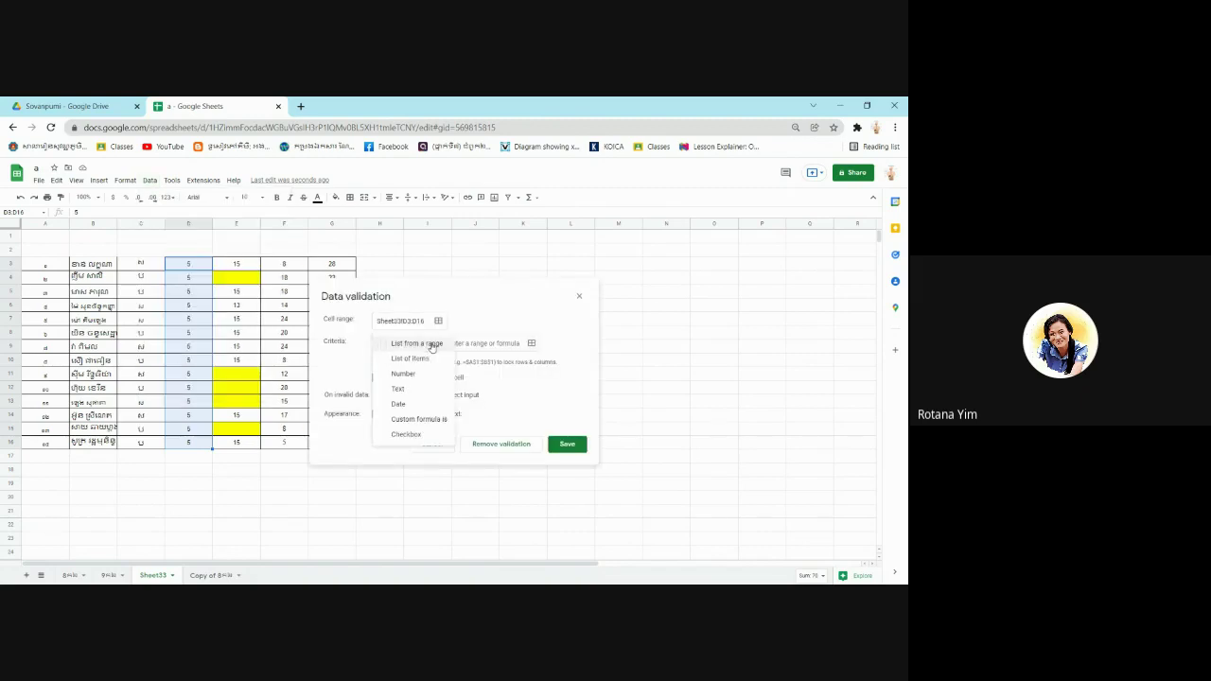
left_click(417, 375)
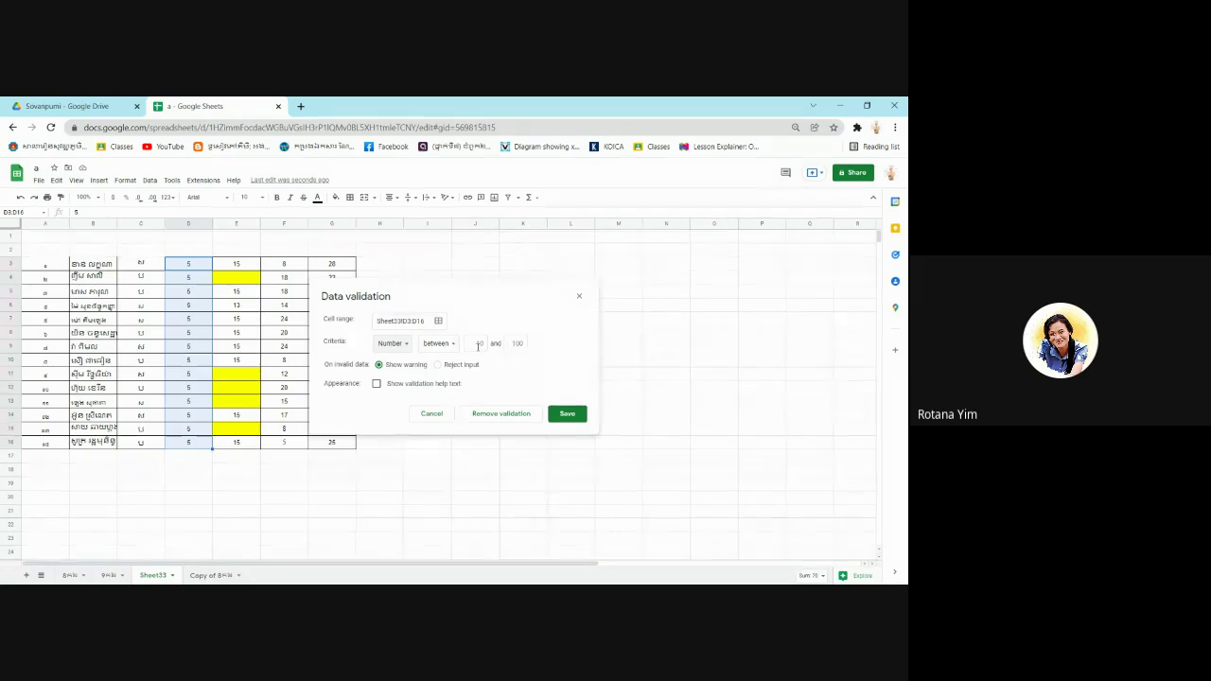
left_click(437, 365)
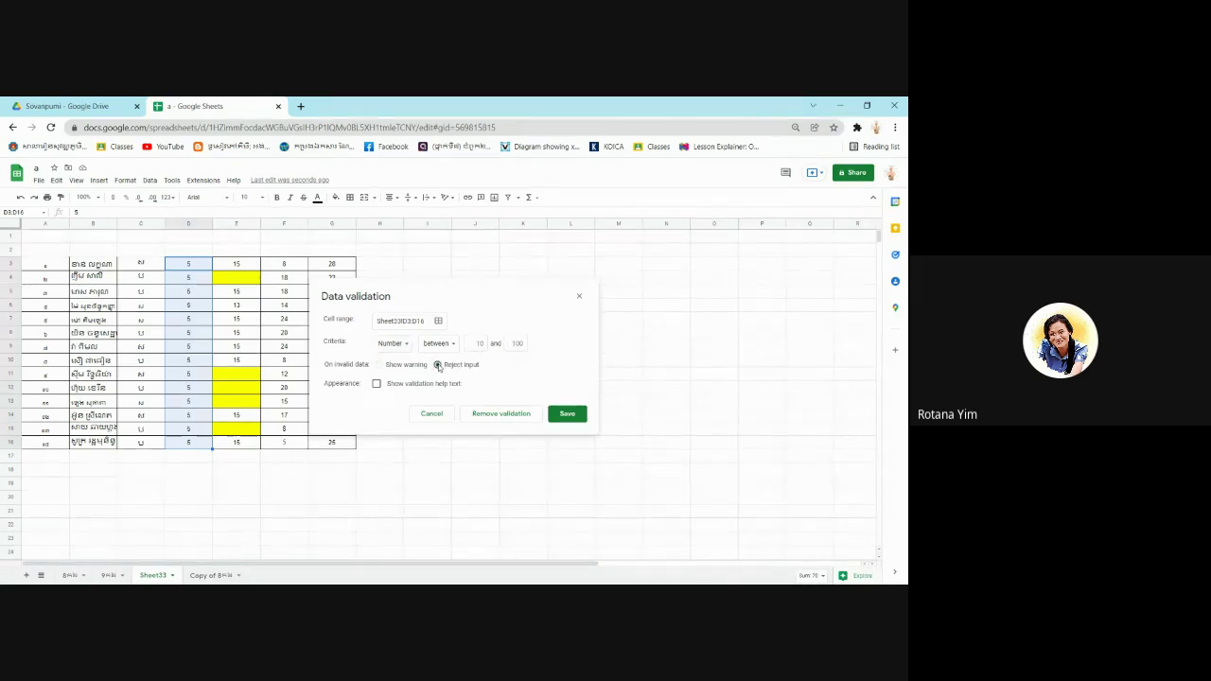
Set the allowed range to between 3 and 8, enable the validation help text, and save the rule for D3:D16
left_click(484, 340)
left_click(522, 344)
left_click(377, 384)
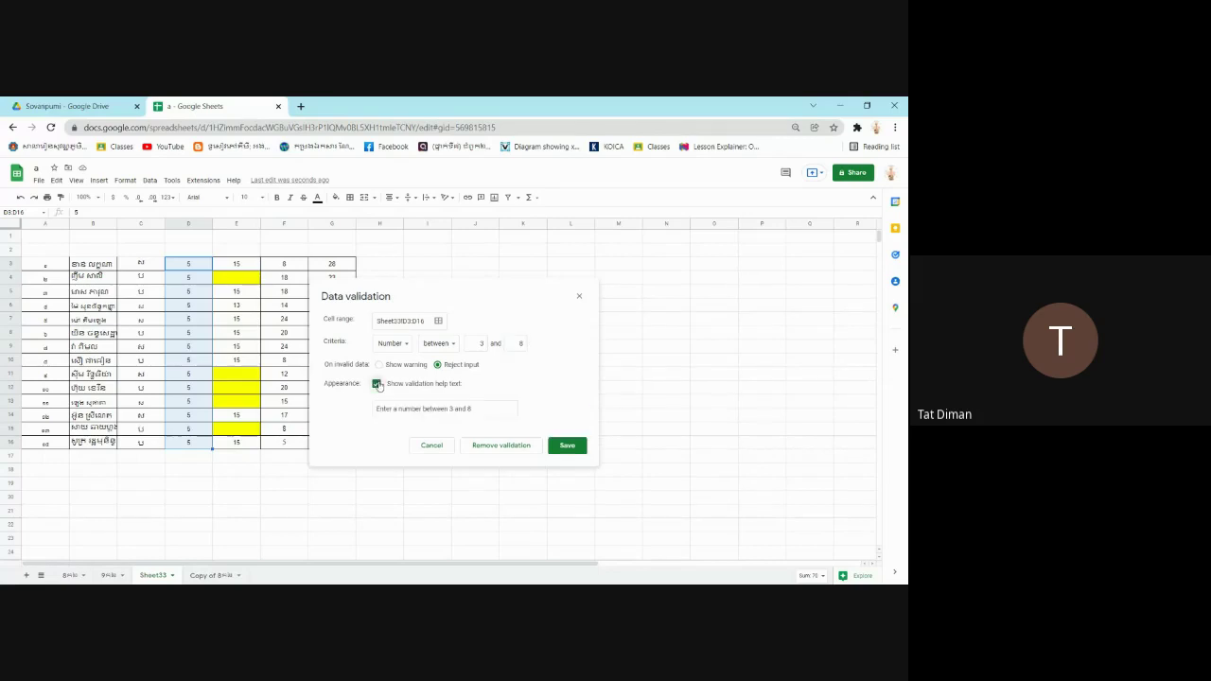
left_click(566, 446)
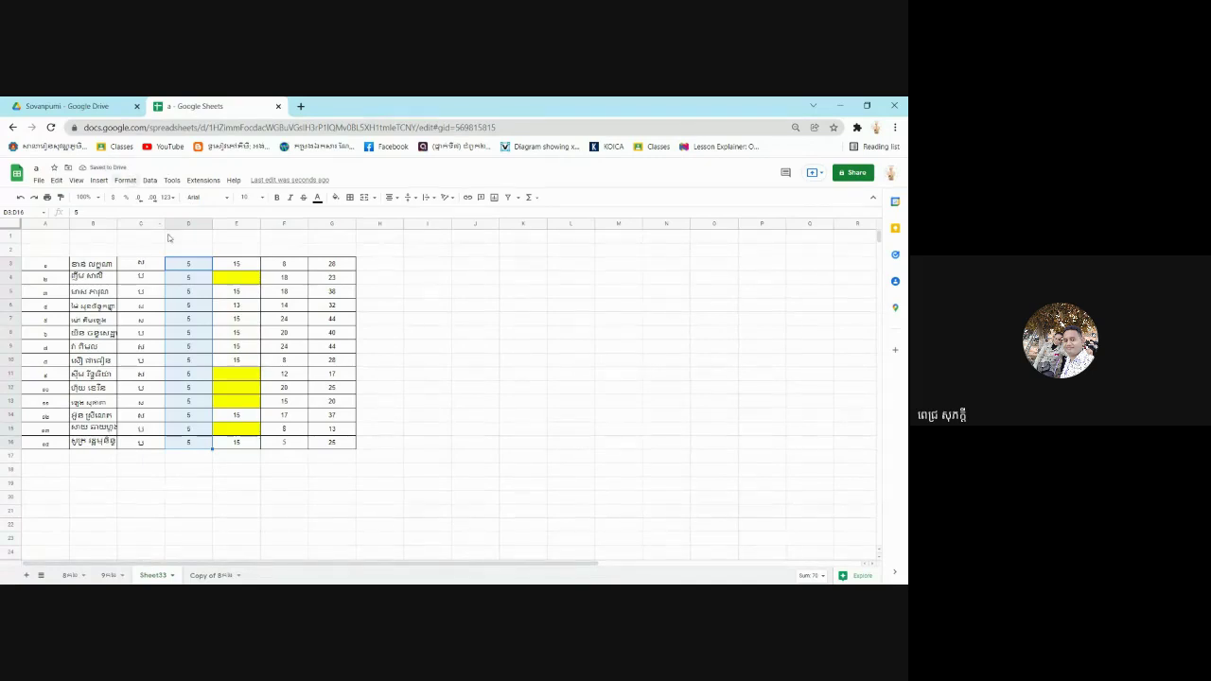
Change the upper limit of the D3:D16 validation rule to 4 and save it
left_click(149, 180)
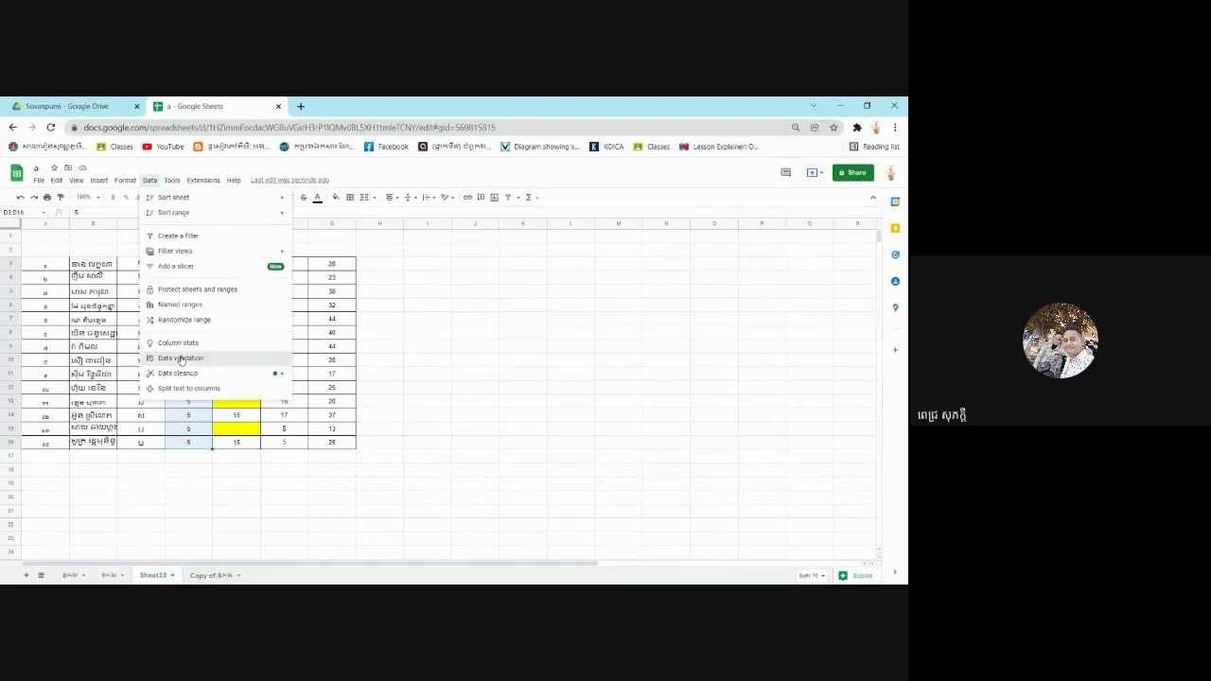
left_click(176, 358)
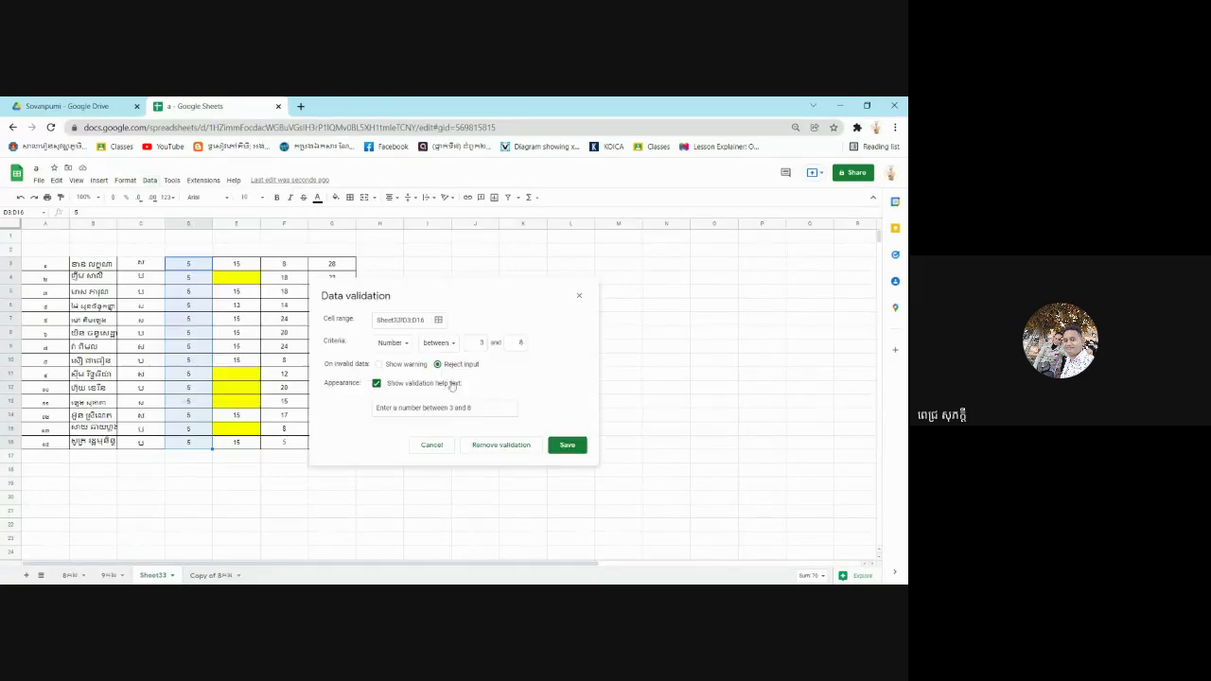
left_click(520, 344)
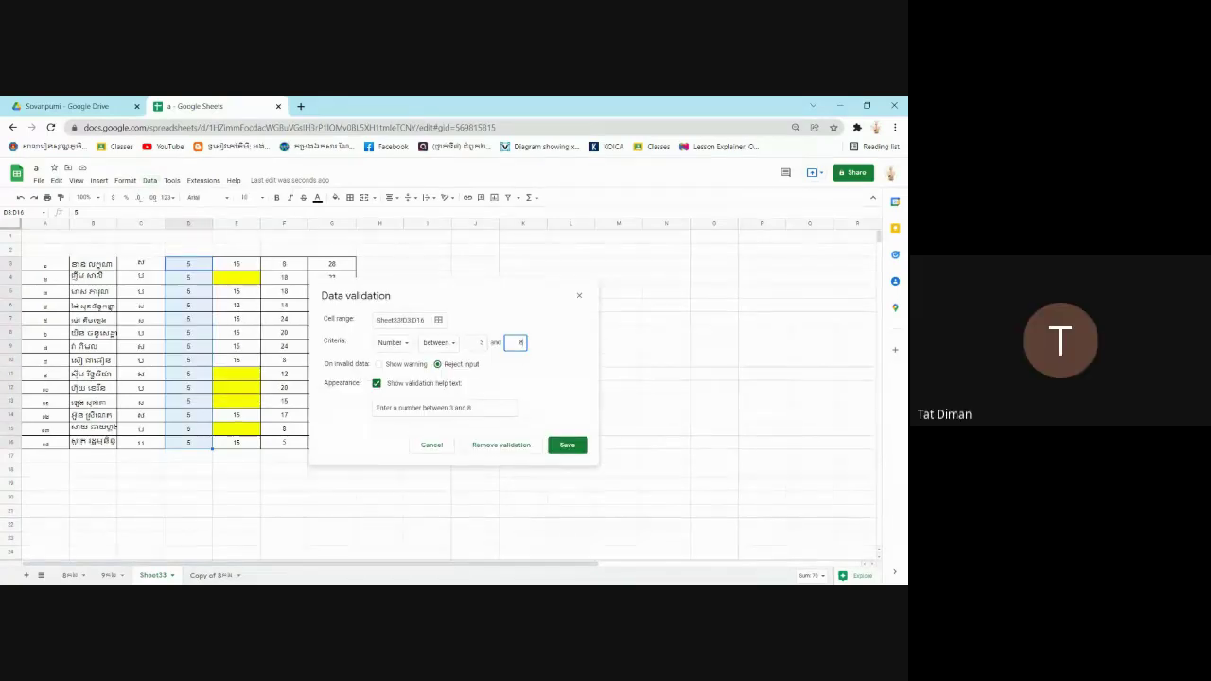
key("BackSpace")
type("4")
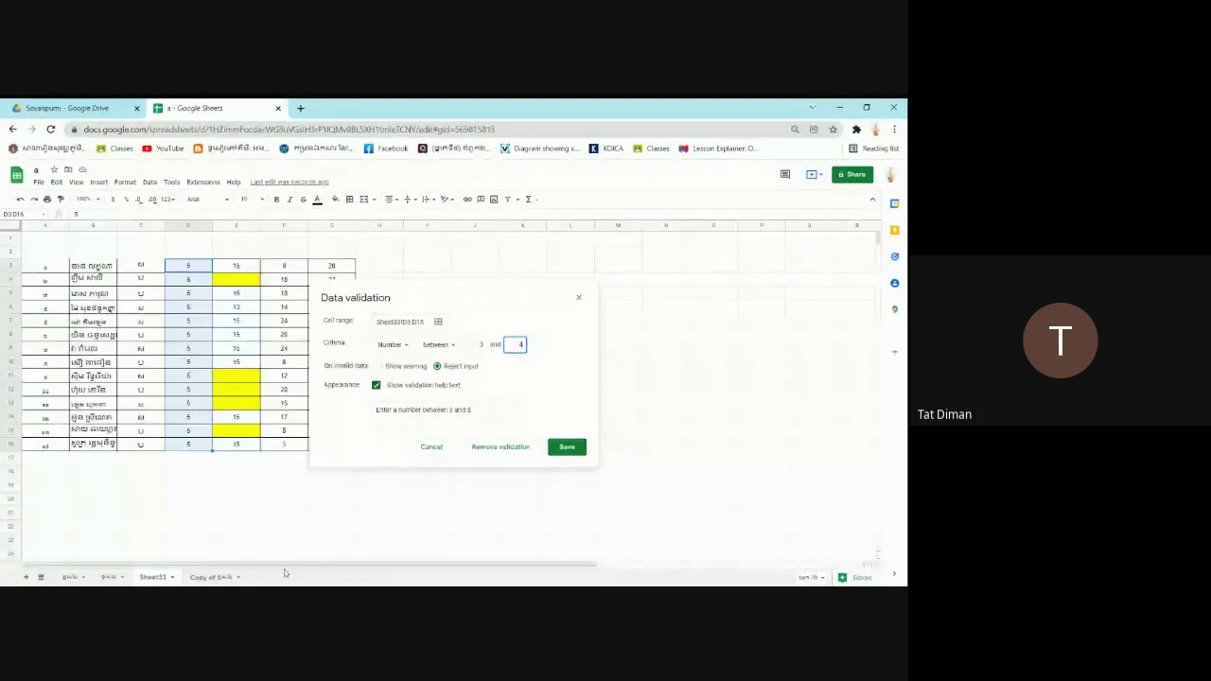
left_click(565, 445)
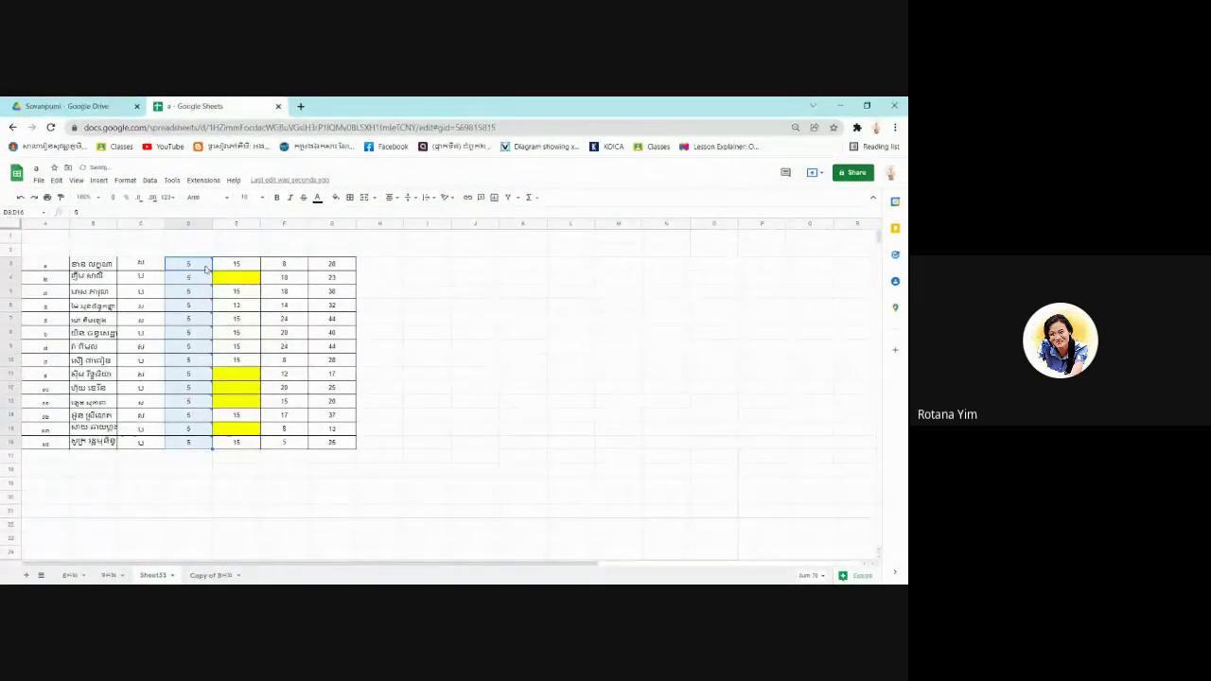
Check the validation note on the column D scores, then review the rule for D3:D16 and save it with the same settings
mouse_move(210, 276)
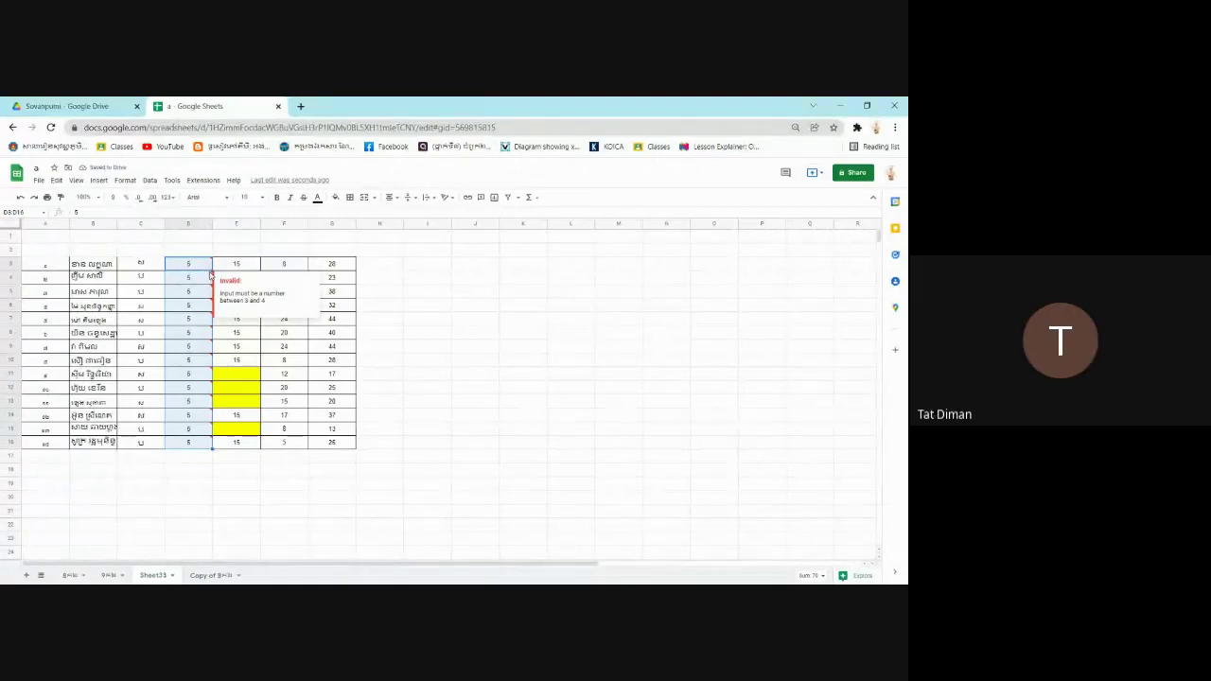
left_click(157, 183)
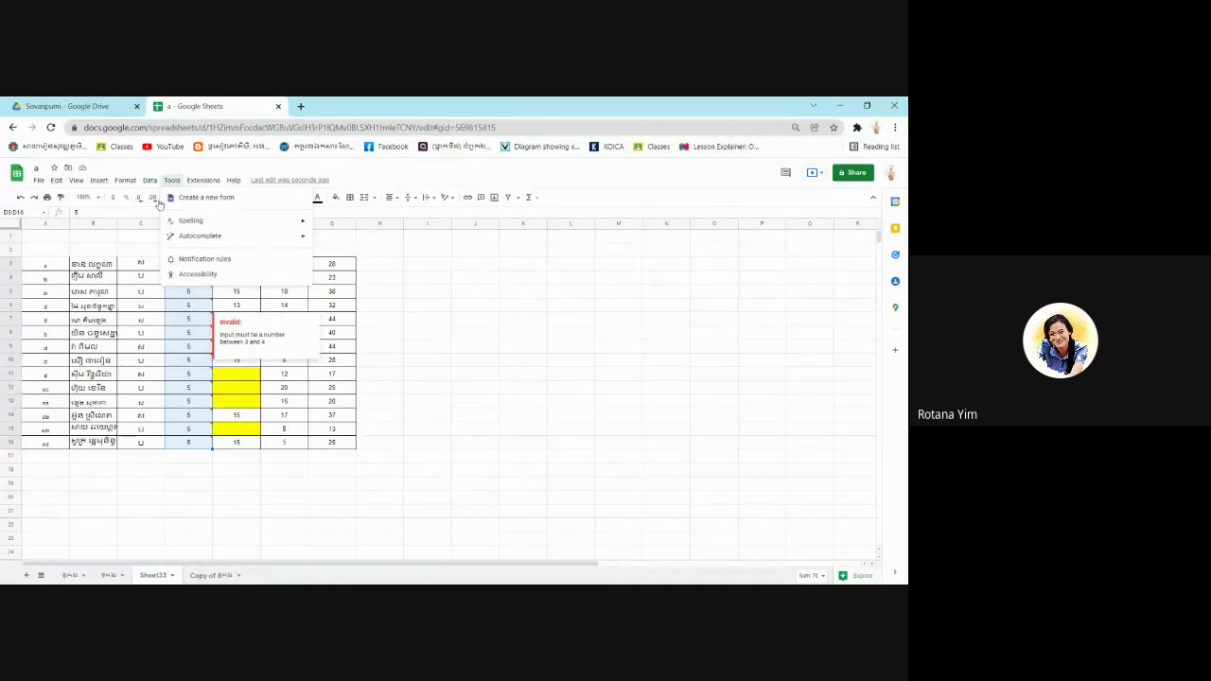
left_click(149, 181)
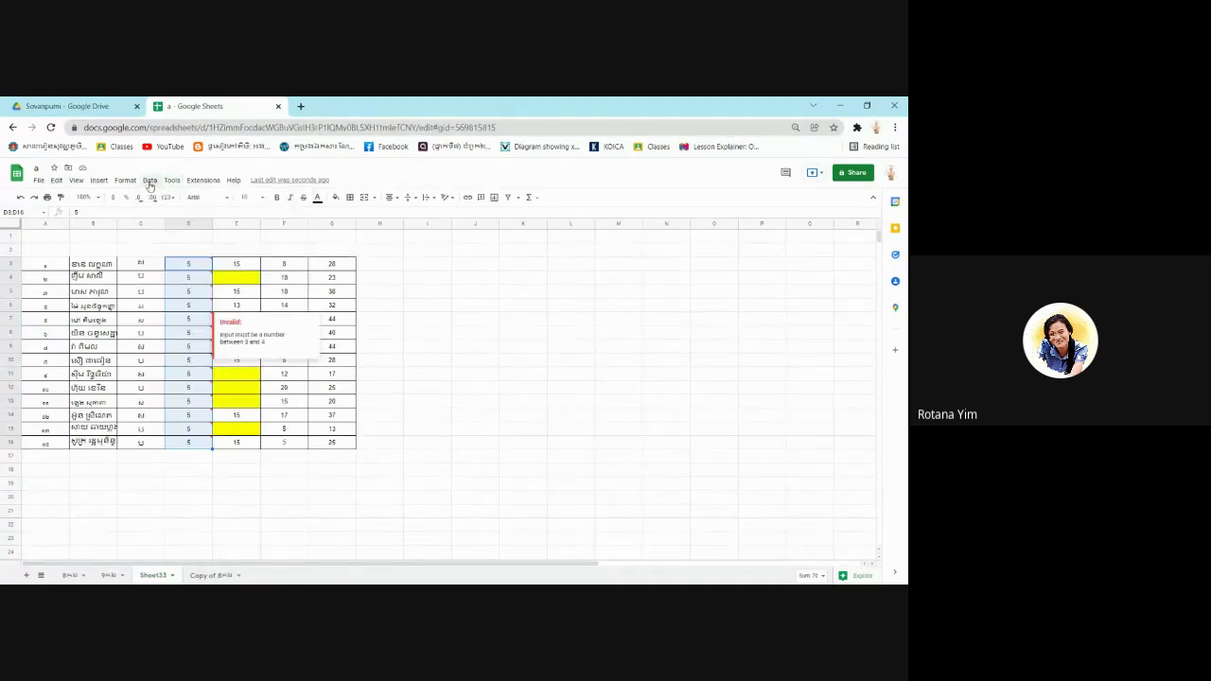
left_click(149, 183)
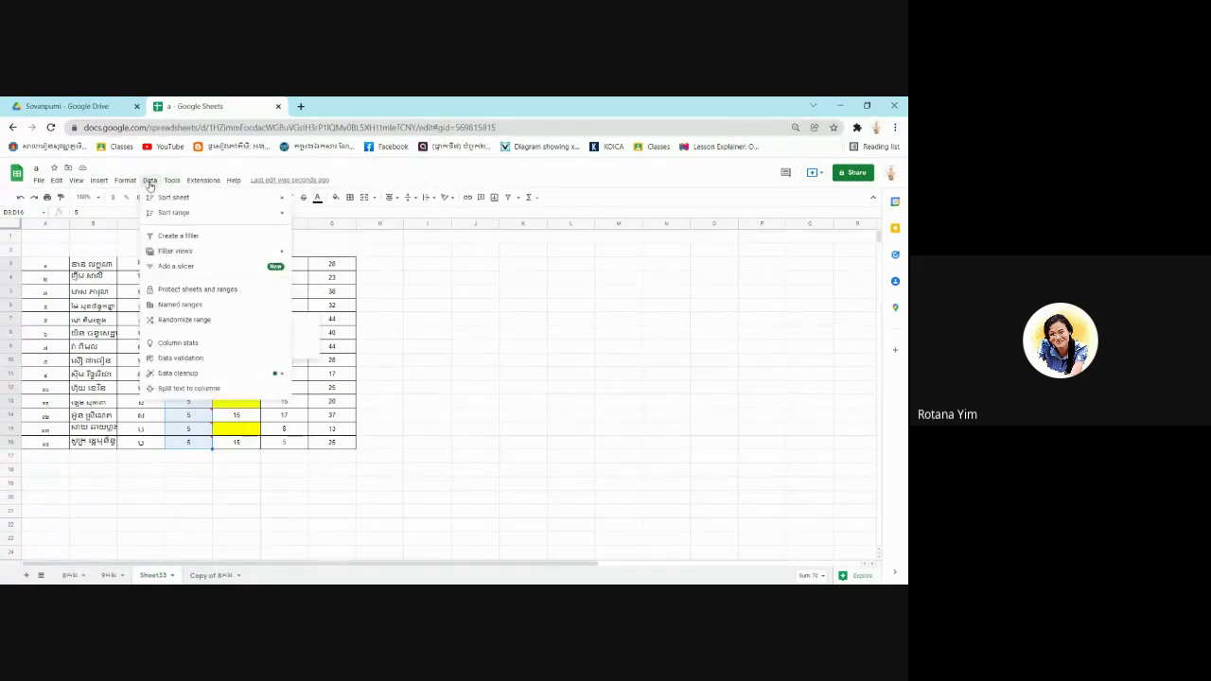
left_click(171, 359)
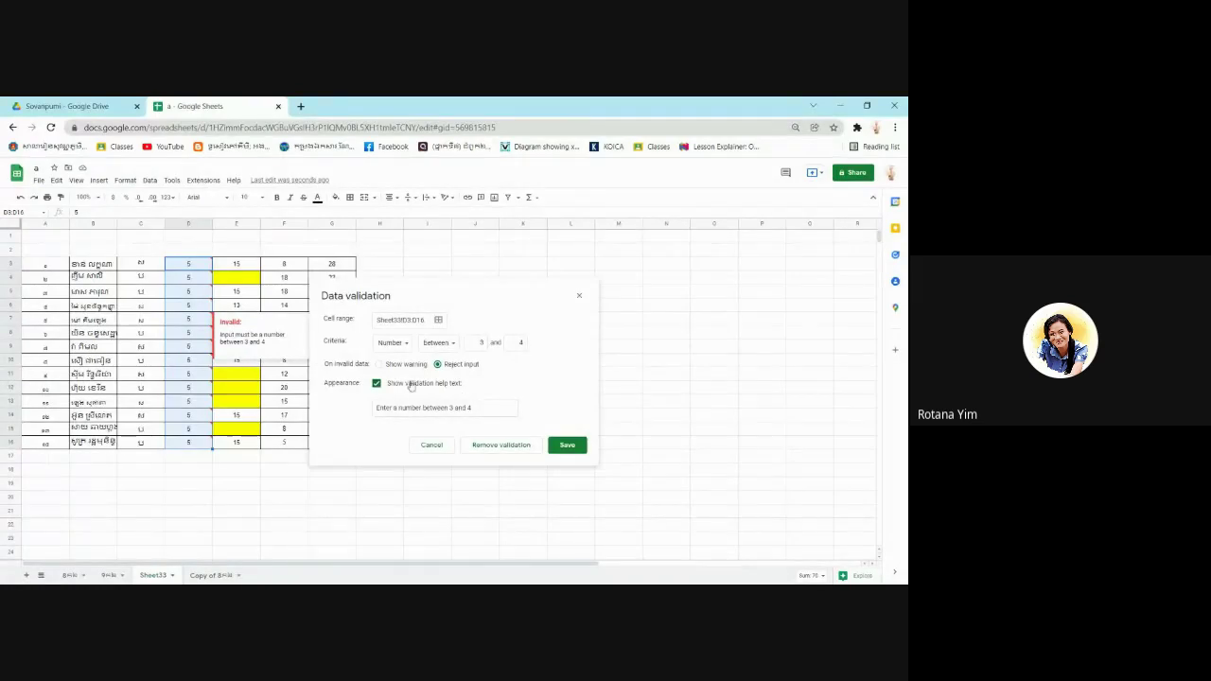
left_click(565, 443)
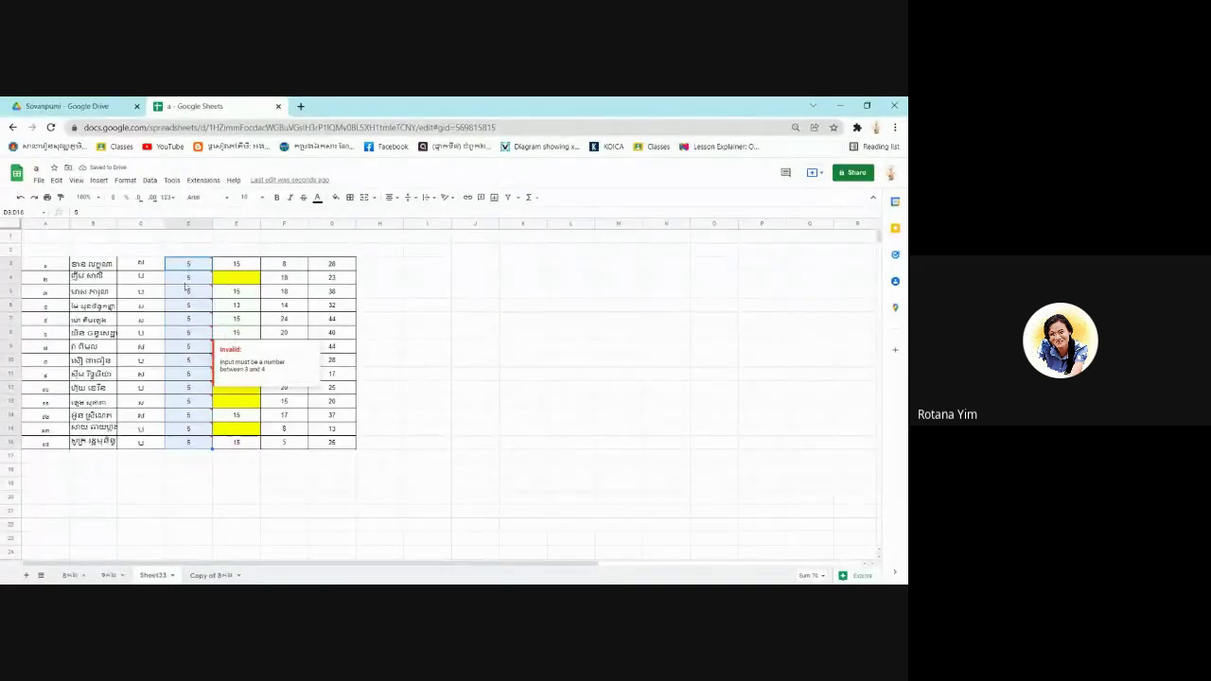
Clear the scores in D3:D16
left_click(475, 401)
left_click(185, 265)
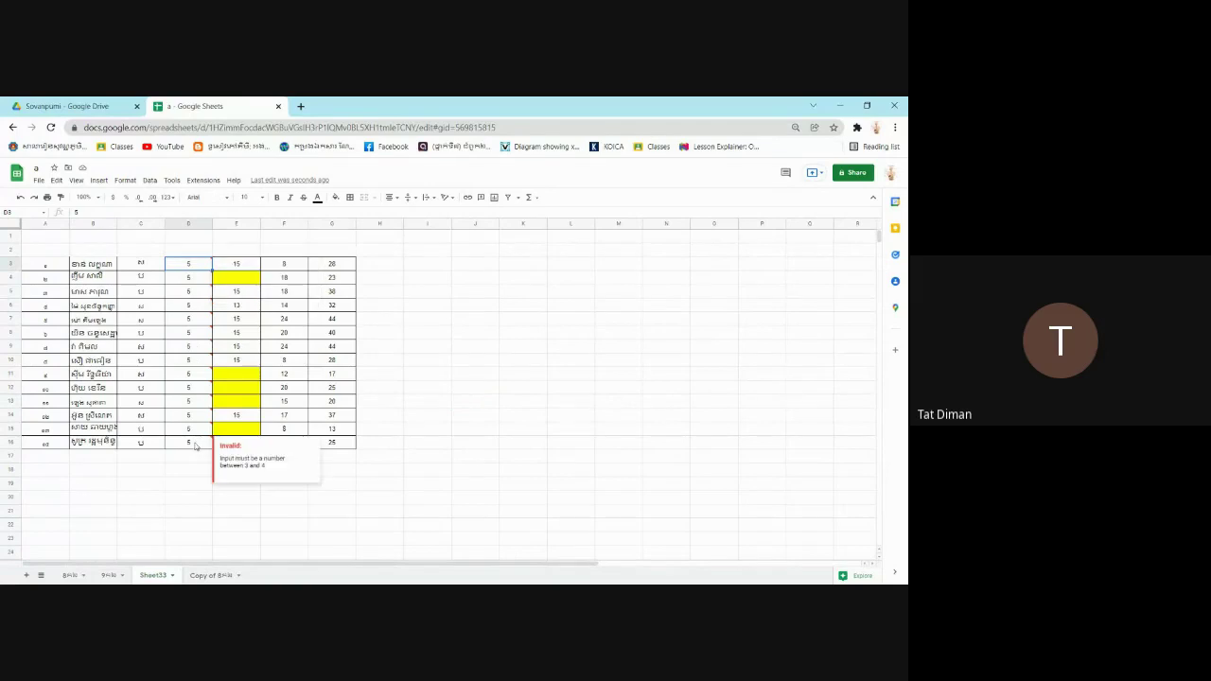
left_click(195, 445, "shift")
key("Delete")
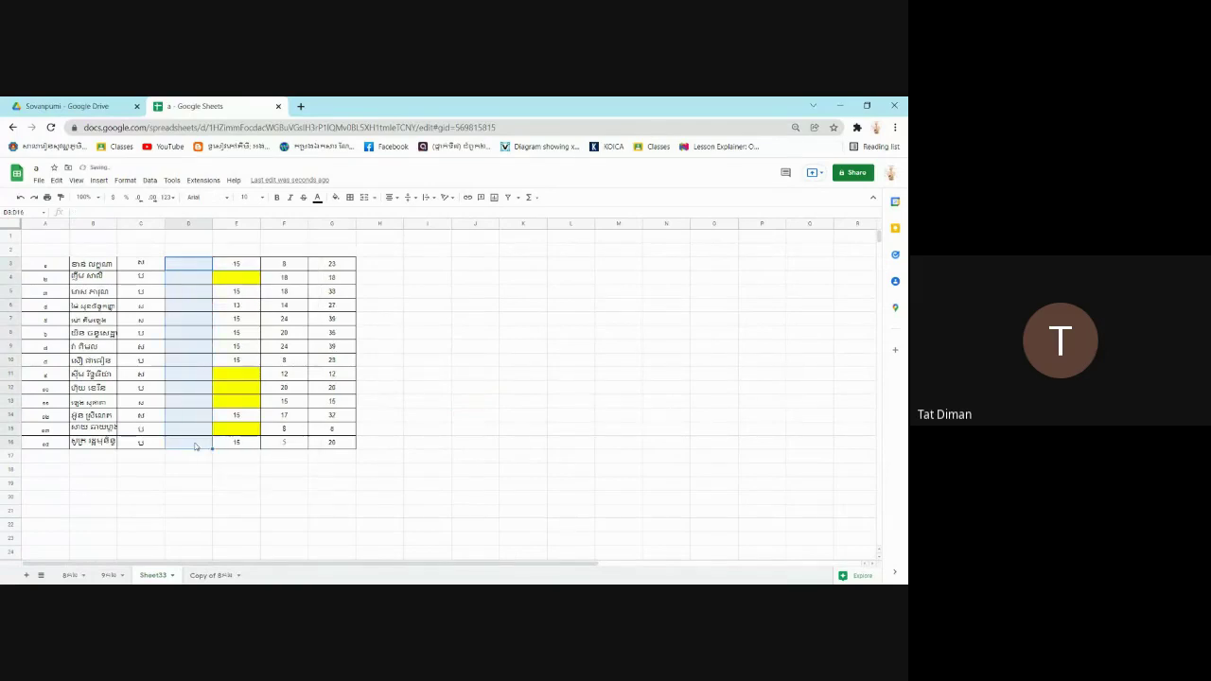
Enter 4 in D3 and fill it down through D16
left_click(192, 270)
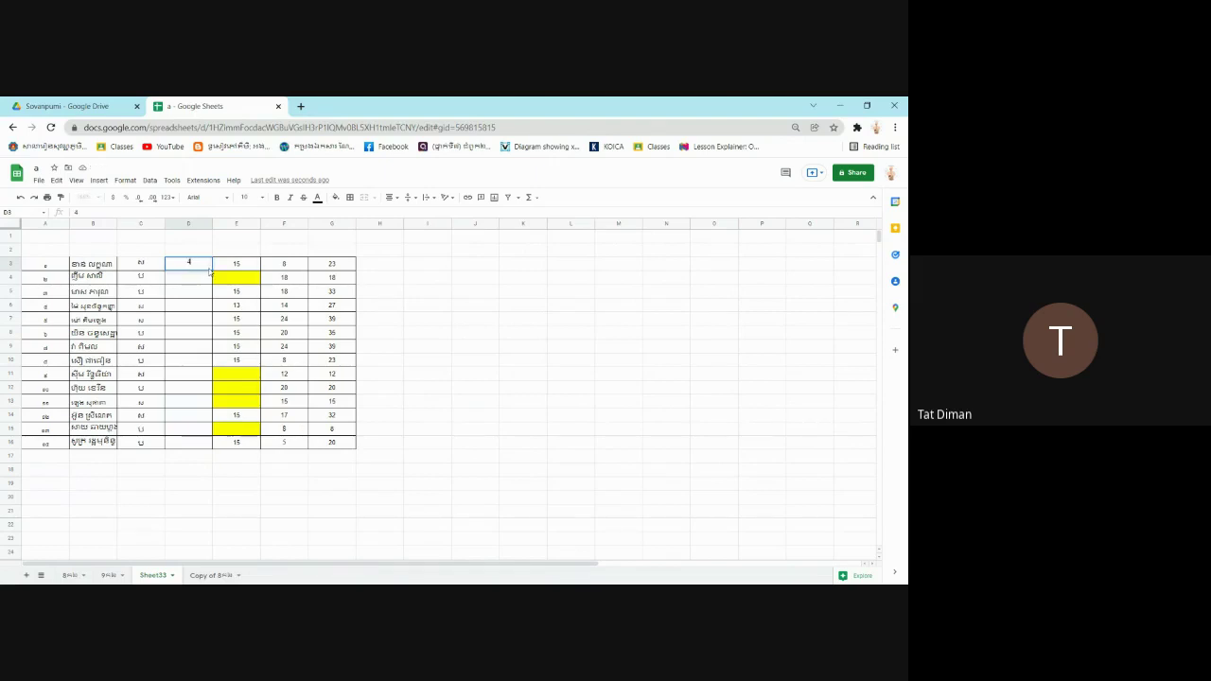
key("Return")
left_click(208, 263)
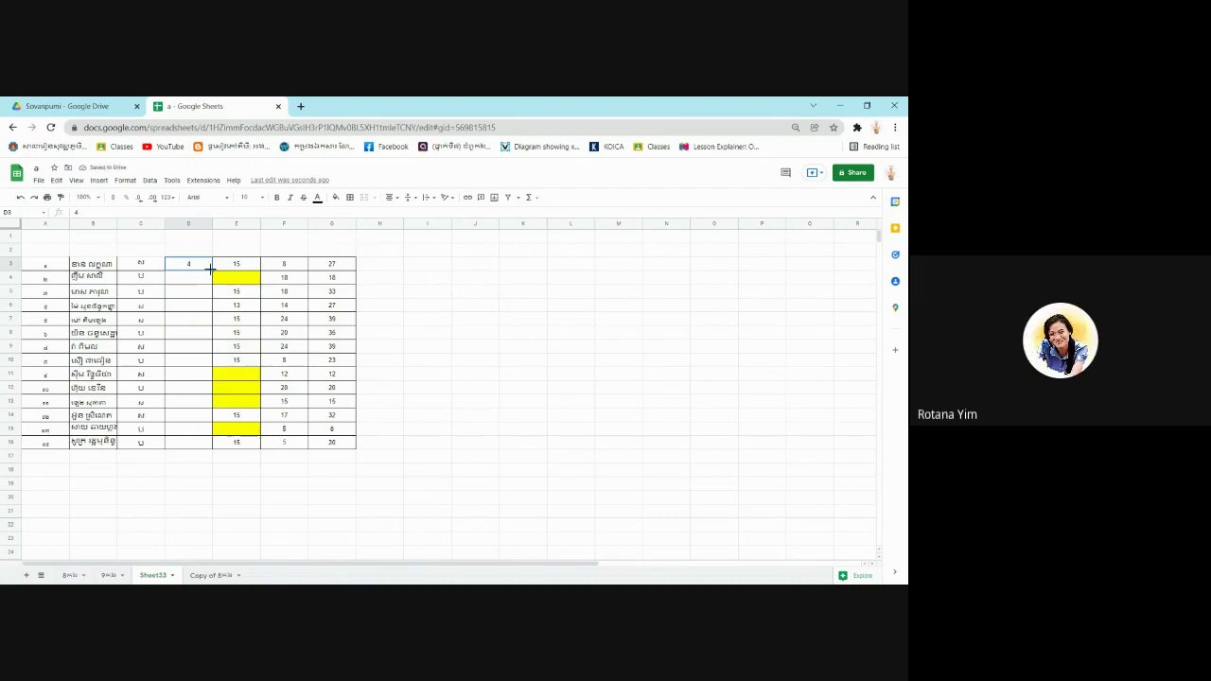
left_click(209, 443, "shift")
key("ctrl+d")
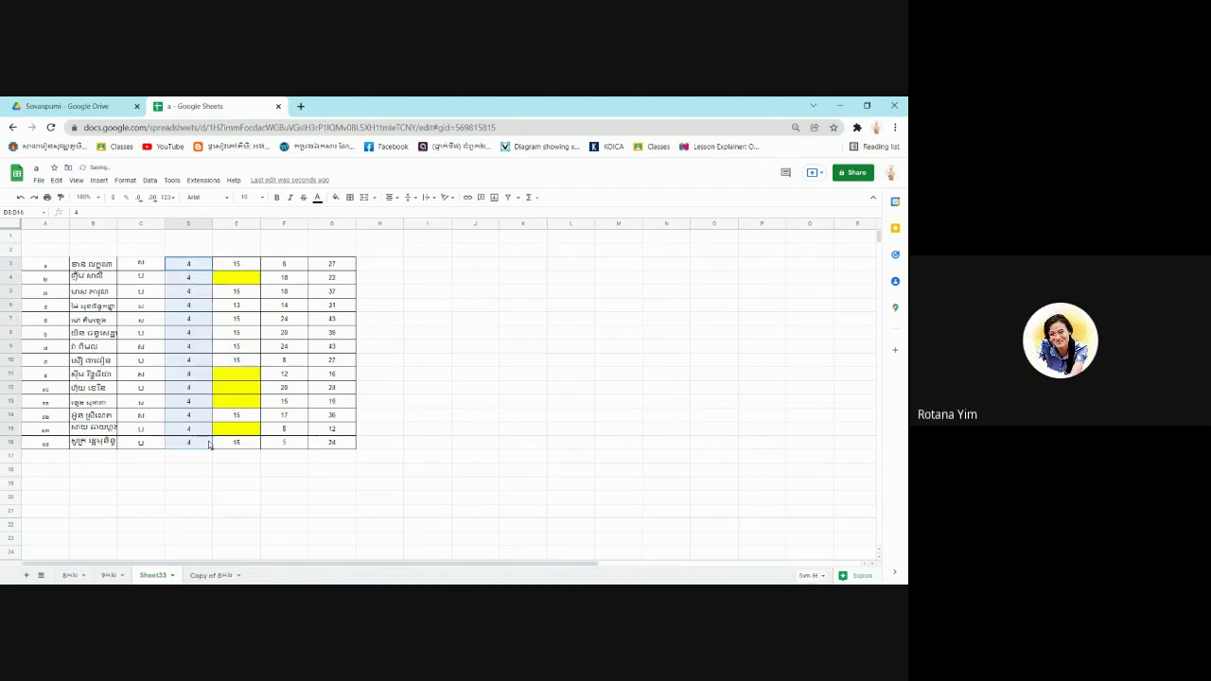
left_click(372, 307)
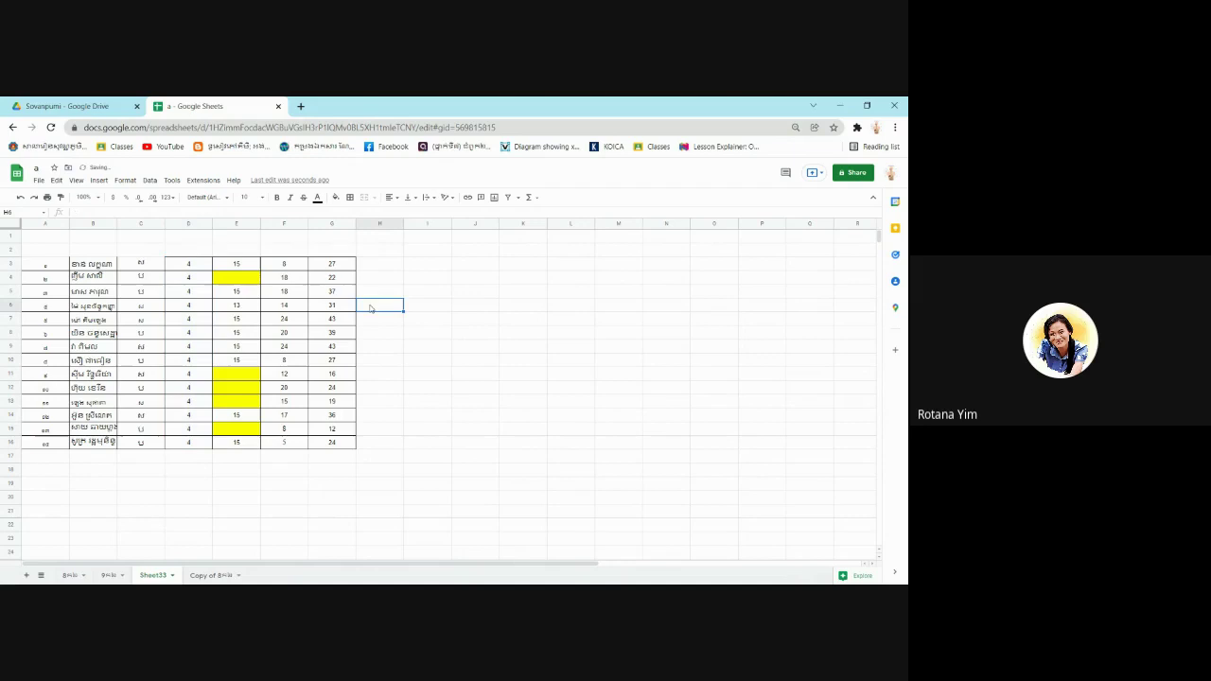
Reopen the data validation rule for D3:D16 and show its criteria type choices
left_click(198, 265)
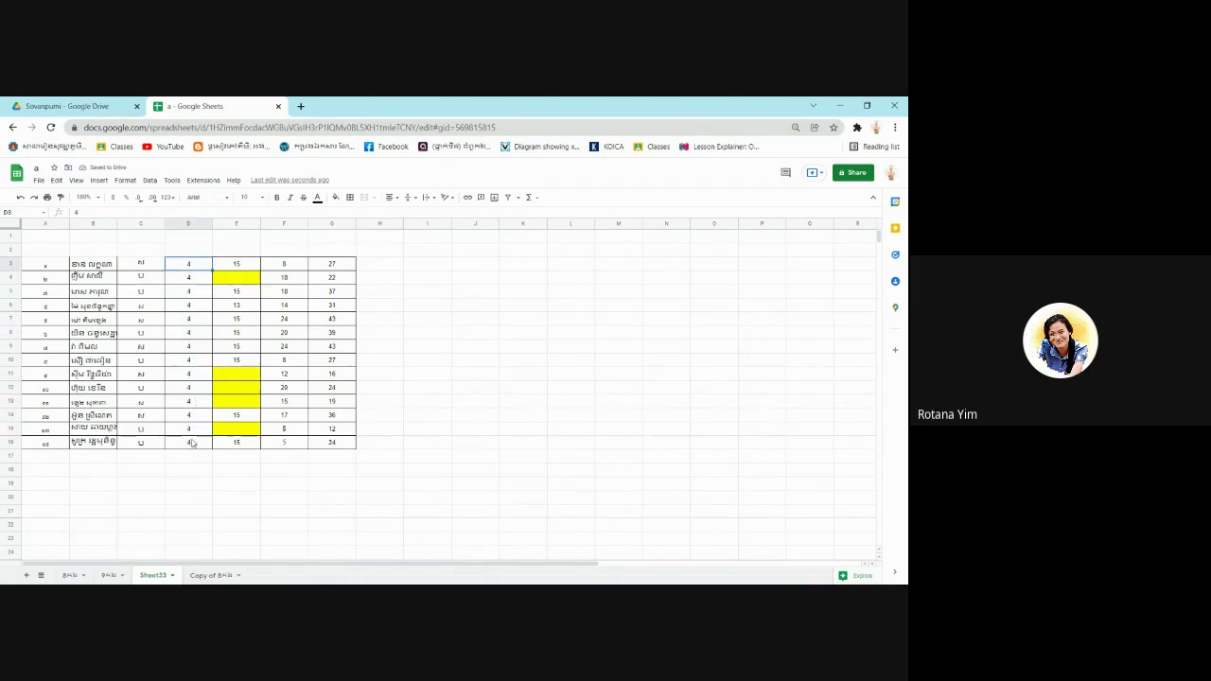
left_click(192, 443, "shift")
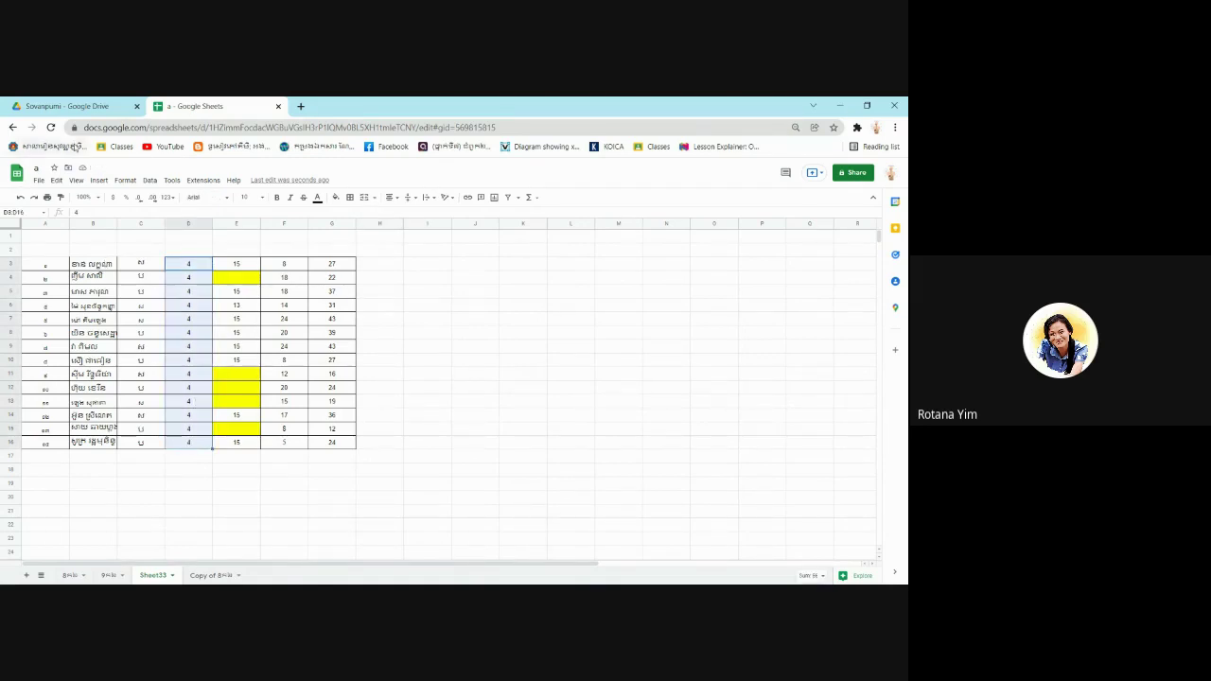
left_click(148, 181)
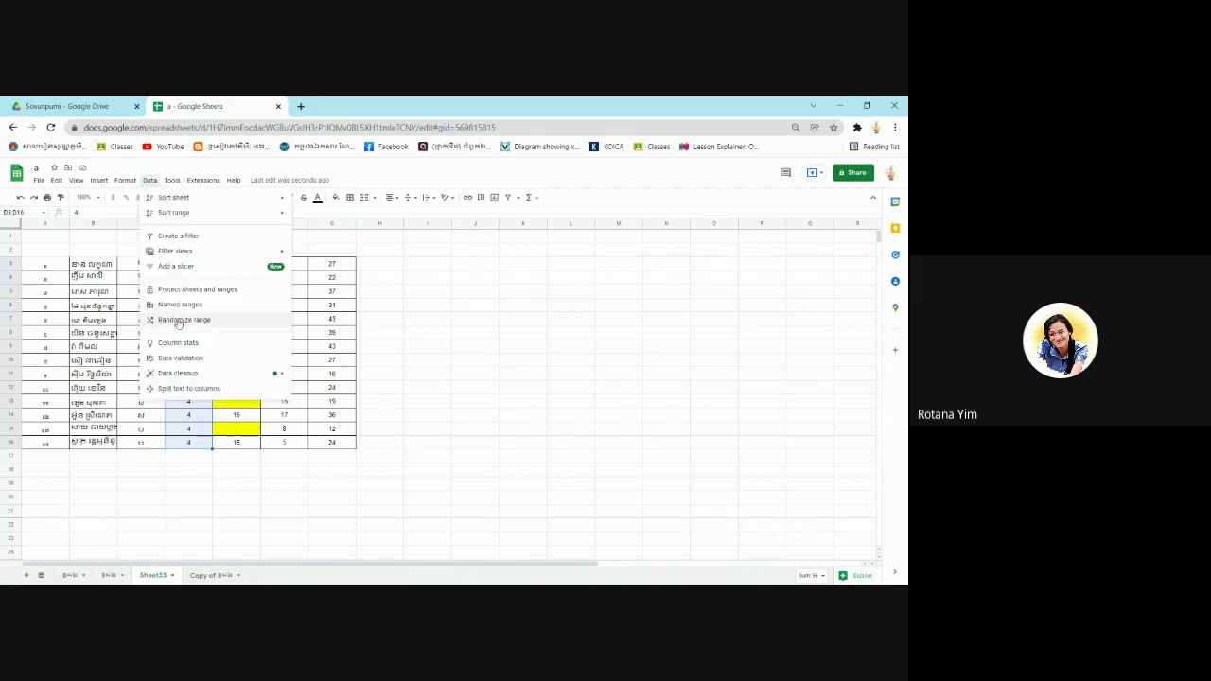
left_click(177, 359)
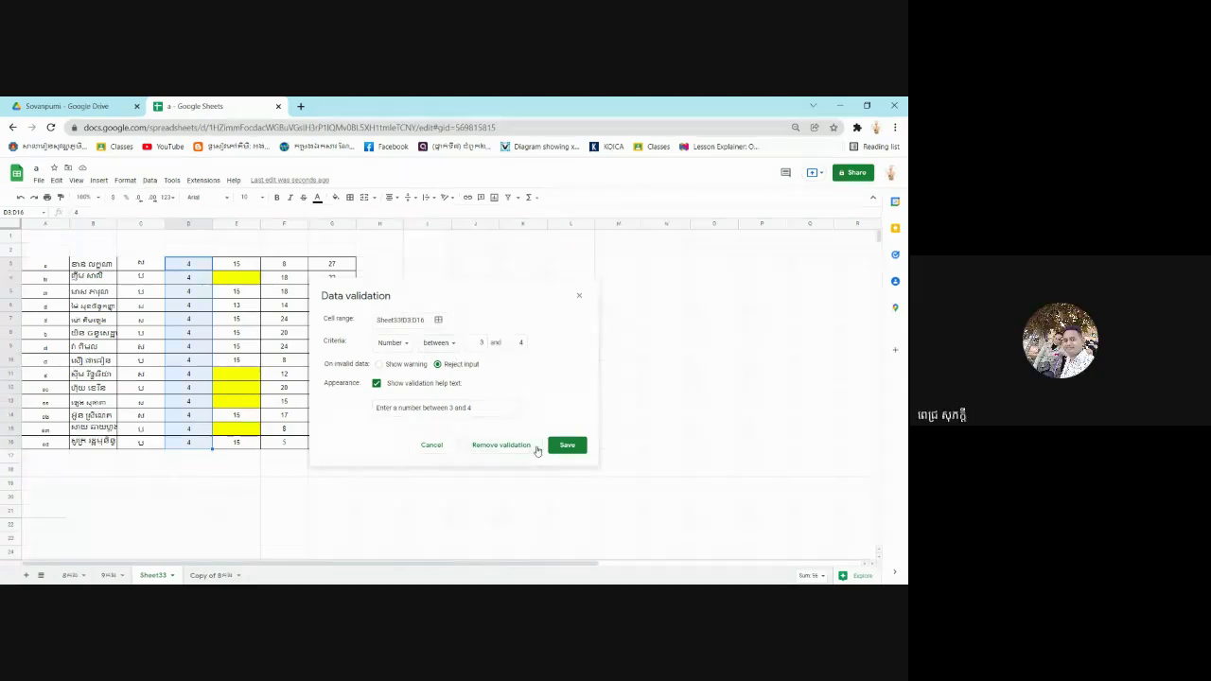
left_click(191, 404)
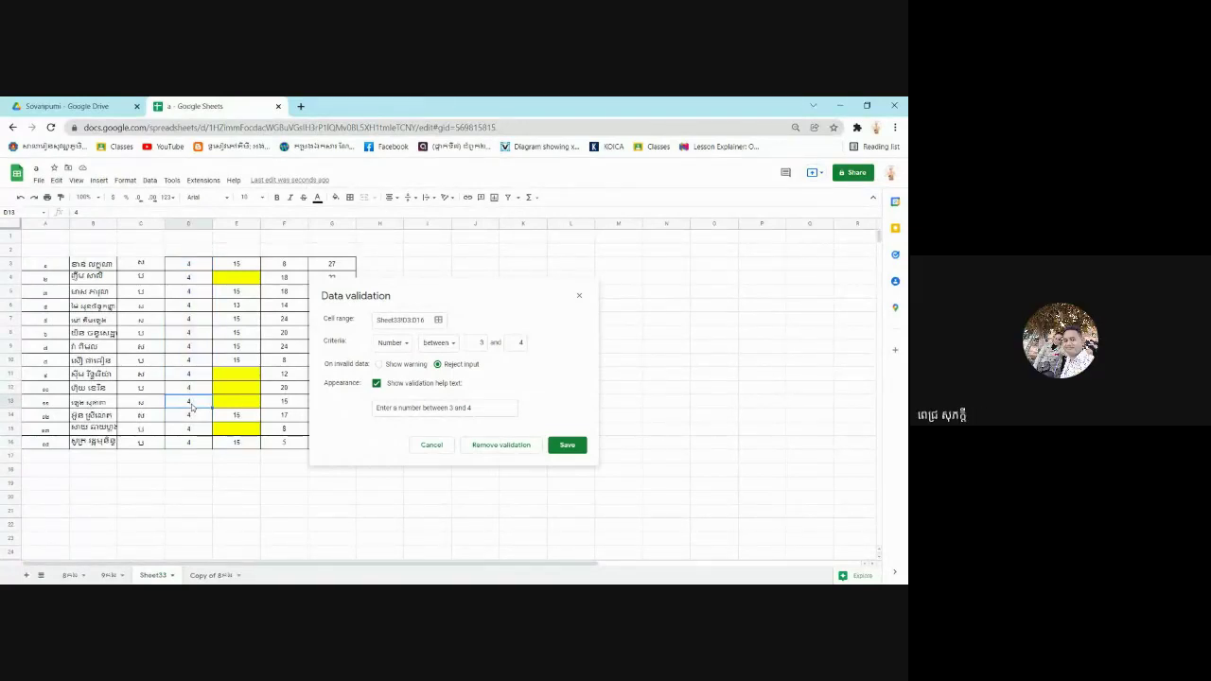
left_click(405, 346)
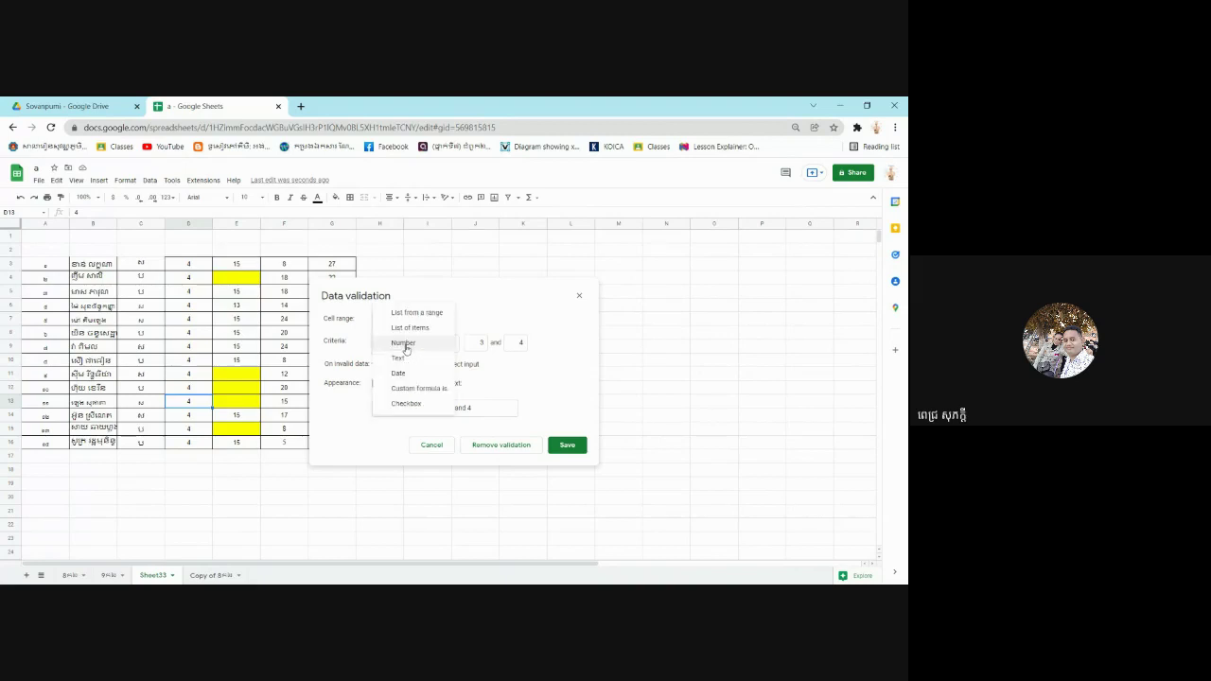